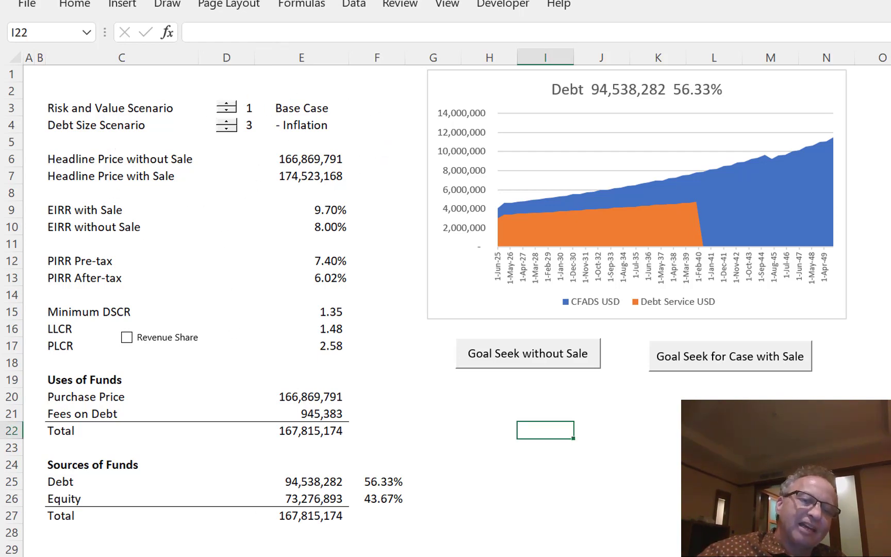
Examine the Value and Risk scenario assumptions on the inputs sheet, from timing and volumes through tax and depreciation.
{"action": "left_click", "coordinate": [268, 556]}
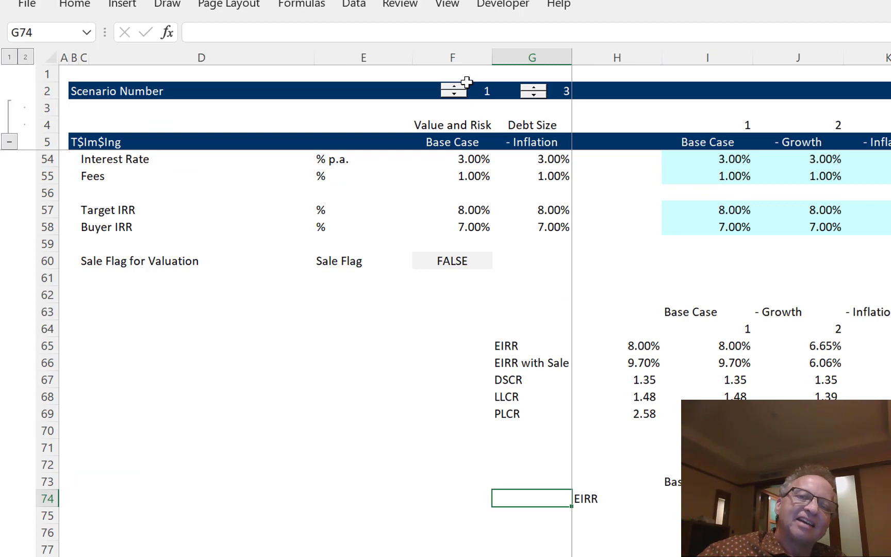
{"action": "left_click", "coordinate": [458, 127]}
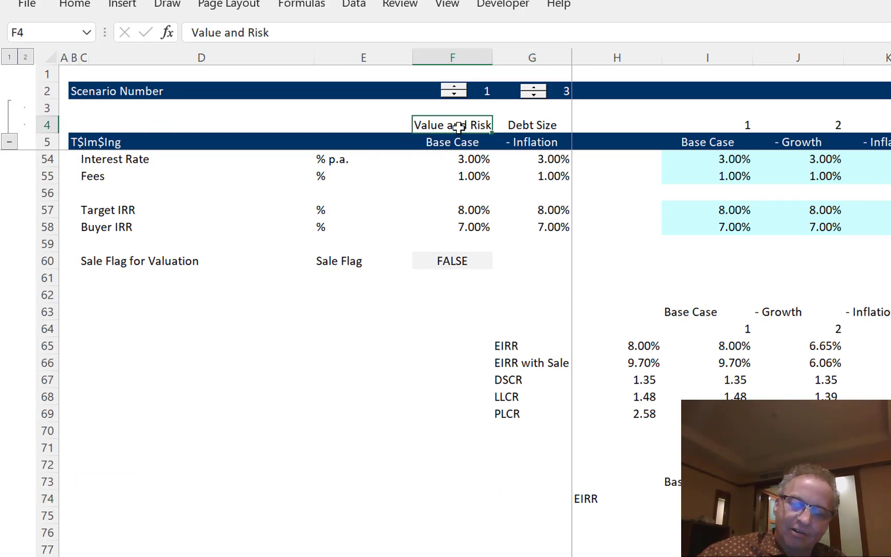
{"action": "key", "text": "Down"}
{"action": "key", "text": "Down"}
{"action": "key", "text": "Down"}
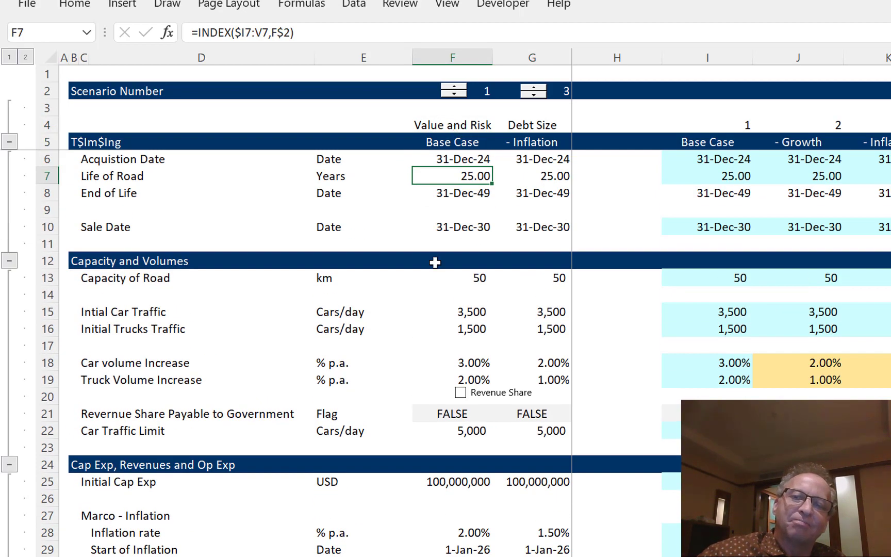
{"action": "left_click", "coordinate": [707, 311]}
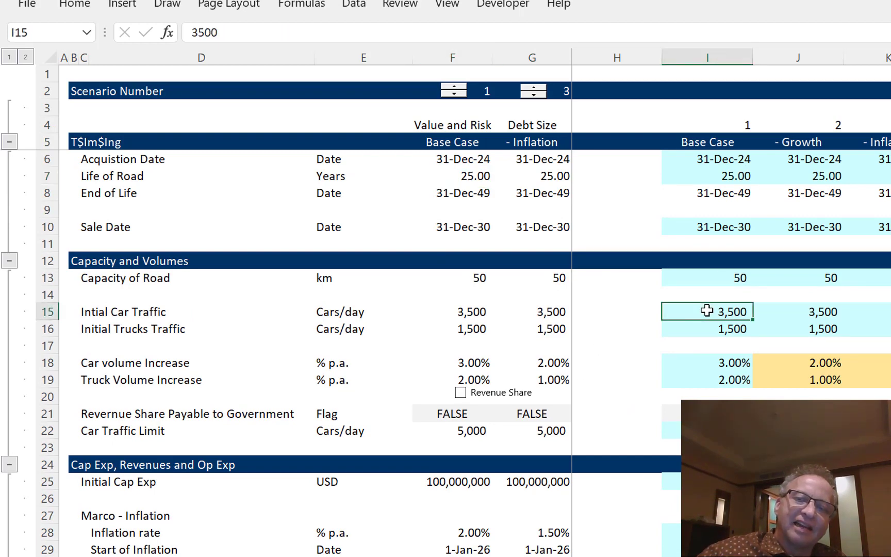
{"action": "key", "text": "Left"}
{"action": "key", "text": "Left"}
{"action": "key", "text": "Left"}
{"action": "key", "text": "Down"}
{"action": "key", "text": "Down"}
{"action": "key", "text": "Down"}
{"action": "key", "text": "Down"}
{"action": "key", "text": "Down"}
{"action": "key", "text": "Down"}
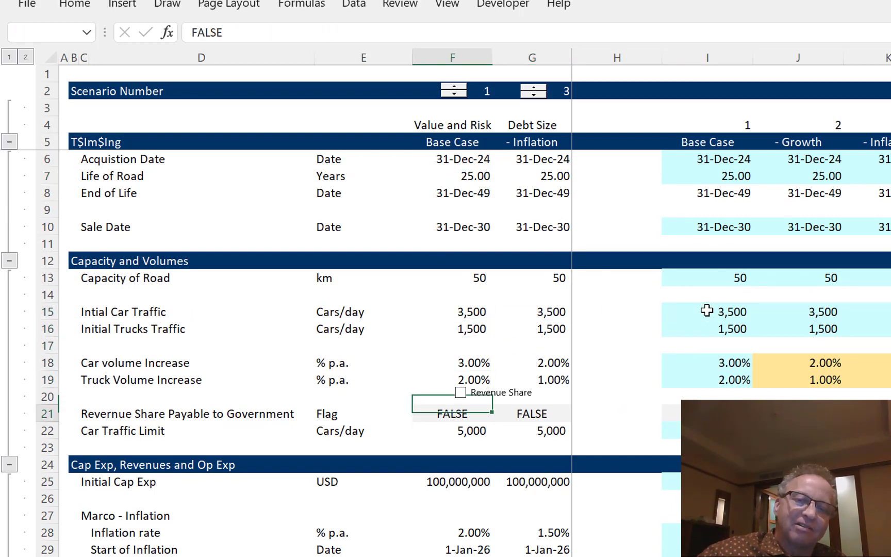
{"action": "key", "text": "Down"}
{"action": "key", "text": "Down"}
{"action": "key", "text": "Down"}
{"action": "key", "text": "Down"}
{"action": "key", "text": "Down"}
{"action": "key", "text": "Down"}
{"action": "key", "text": "Down"}
{"action": "key", "text": "Down"}
{"action": "key", "text": "Down"}
{"action": "key", "text": "Down"}
{"action": "key", "text": "Down"}
{"action": "key", "text": "Down"}
{"action": "key", "text": "Down"}
{"action": "key", "text": "Down"}
{"action": "key", "text": "Down"}
{"action": "key", "text": "Down"}
{"action": "key", "text": "Down"}
{"action": "key", "text": "Down"}
{"action": "key", "text": "Down"}
{"action": "key", "text": "Down"}
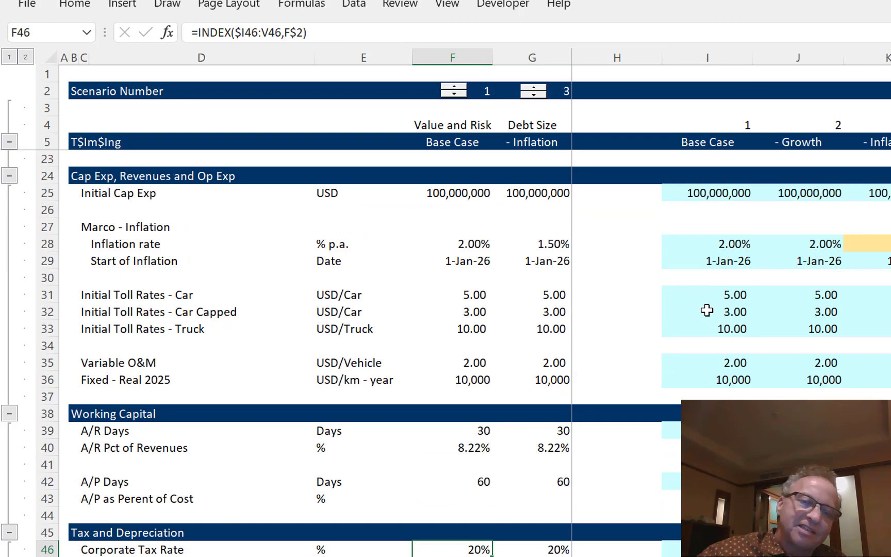
Review the scenario assumptions back up to the Value and Risk and Debt Size column headings.
{"action": "key", "text": "Up"}
{"action": "key", "text": "Up"}
{"action": "key", "text": "Up"}
{"action": "key", "text": "Up"}
{"action": "key", "text": "Up"}
{"action": "key", "text": "Up"}
{"action": "key", "text": "Up"}
{"action": "key", "text": "Up"}
{"action": "key", "text": "Up"}
{"action": "key", "text": "Up"}
{"action": "key", "text": "Up"}
{"action": "key", "text": "Up"}
{"action": "key", "text": "Up"}
{"action": "key", "text": "Up"}
{"action": "key", "text": "Up"}
{"action": "key", "text": "Up"}
{"action": "key", "text": "Up"}
{"action": "key", "text": "Up"}
{"action": "key", "text": "Up"}
{"action": "key", "text": "Up"}
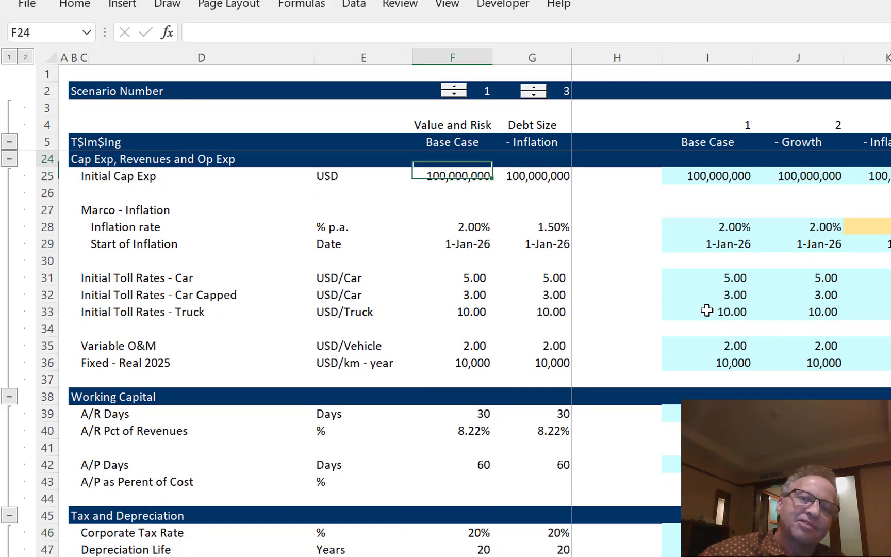
{"action": "key", "text": "Up"}
{"action": "key", "text": "Up"}
{"action": "key", "text": "Up"}
{"action": "key", "text": "Up"}
{"action": "key", "text": "Up"}
{"action": "key", "text": "Up"}
{"action": "key", "text": "Up"}
{"action": "key", "text": "Up"}
{"action": "key", "text": "Up"}
{"action": "key", "text": "Up"}
{"action": "key", "text": "Up"}
{"action": "key", "text": "Up"}
{"action": "key", "text": "Up"}
{"action": "key", "text": "Up"}
{"action": "key", "text": "Up"}
{"action": "key", "text": "Up"}
{"action": "key", "text": "Up"}
{"action": "key", "text": "Up"}
{"action": "key", "text": "Up"}
{"action": "key", "text": "Up"}
{"action": "key", "text": "Down"}
{"action": "key", "text": "Down"}
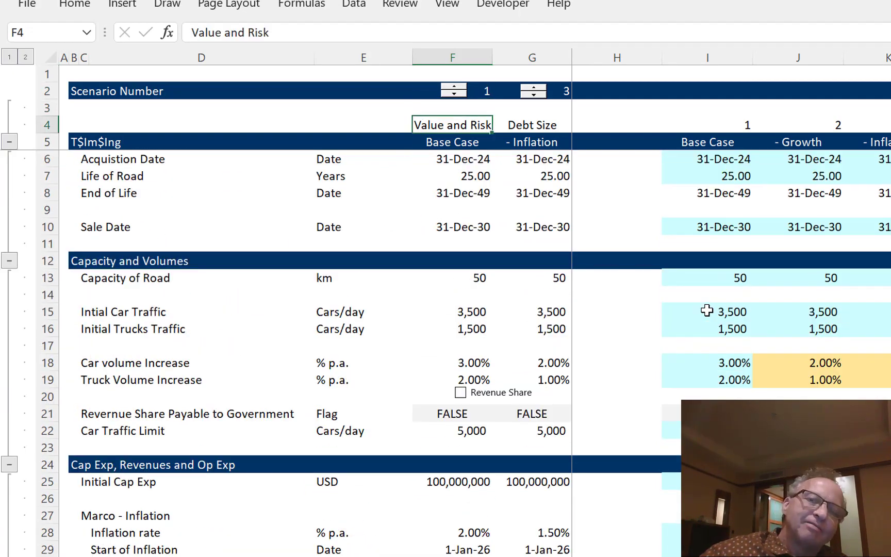
{"action": "key", "text": "Right"}
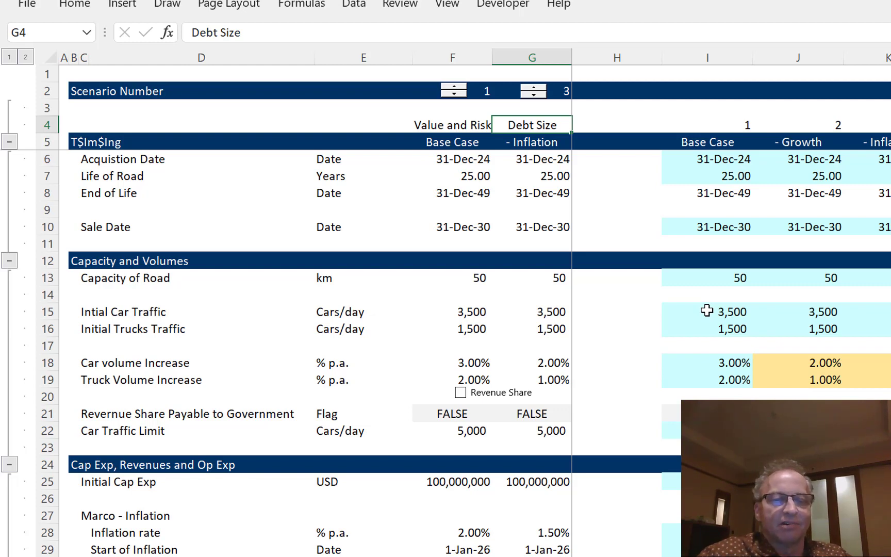
Return to the summary sheet, set the Risk and Value Scenario to 2 (- Growth) and check the LLCR.
{"action": "key", "text": "ctrl+Page_Up"}
{"action": "key", "text": "ctrl+Page_Up"}
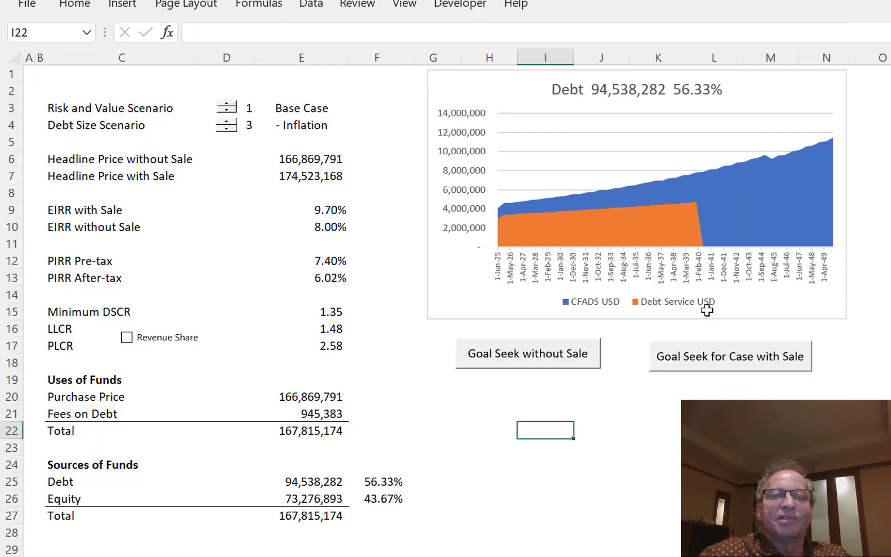
{"action": "left_click", "coordinate": [229, 217]}
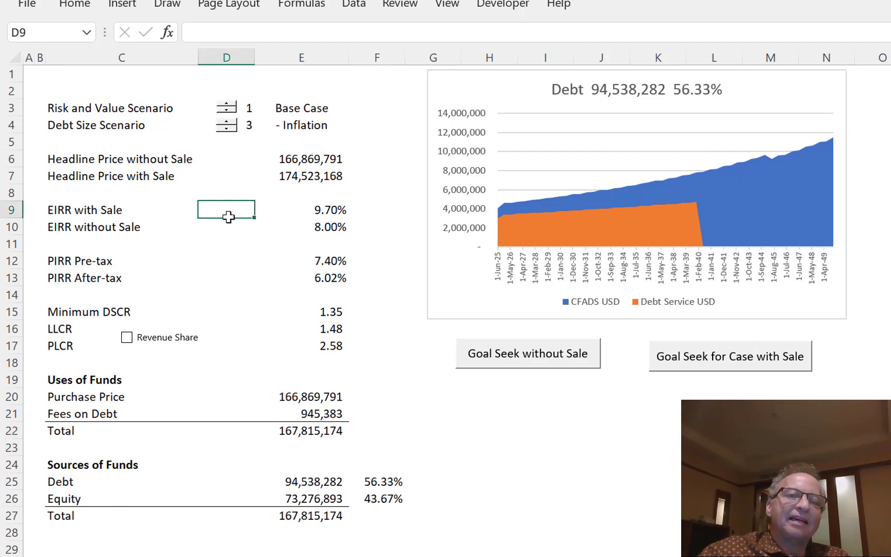
{"action": "left_click", "coordinate": [228, 105]}
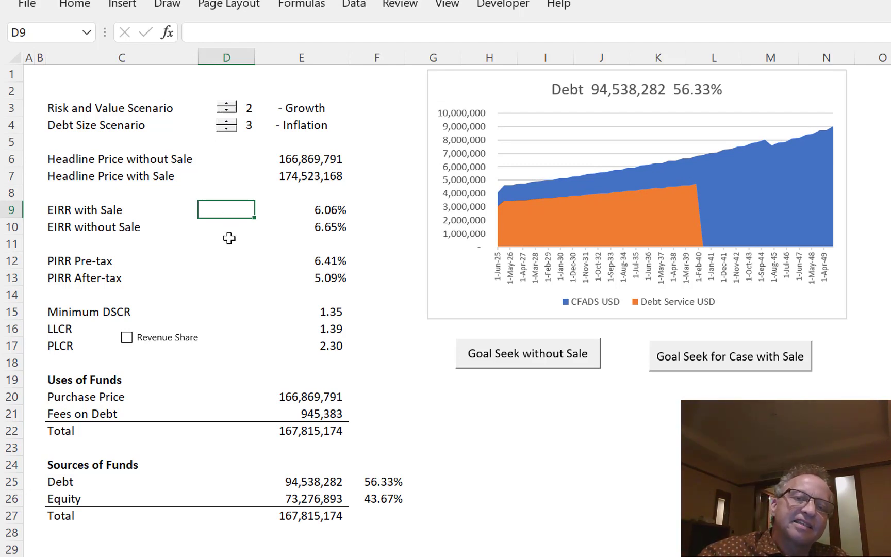
{"action": "left_click", "coordinate": [338, 330]}
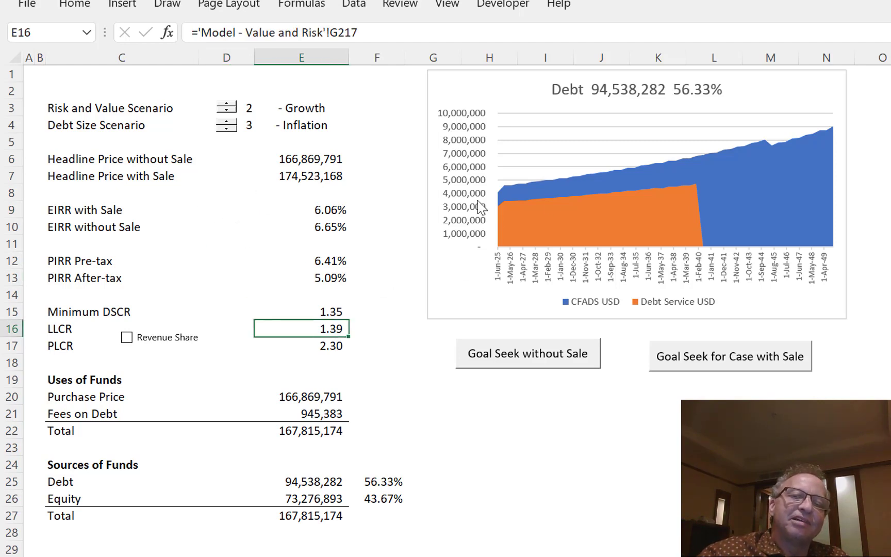
Set the Debt Size Scenario to 2 (- Growth).
{"action": "left_click", "coordinate": [229, 130]}
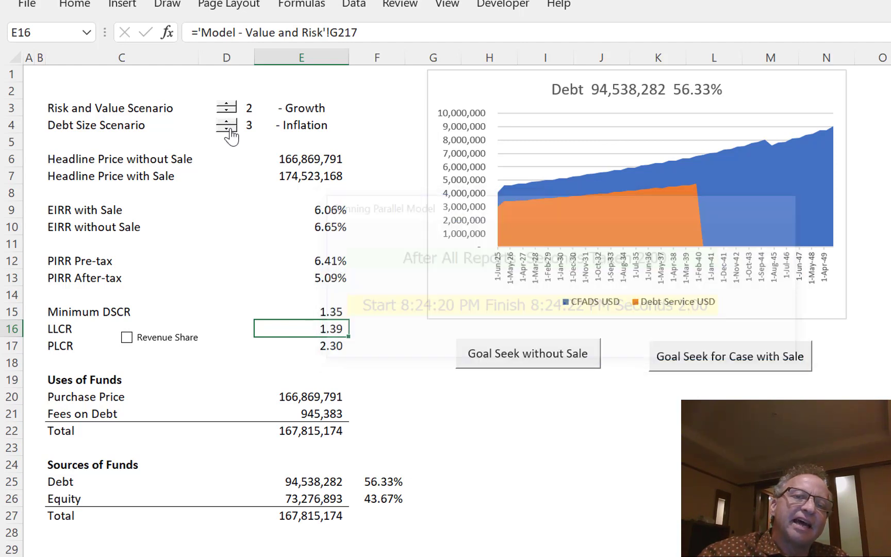
{"action": "left_click", "coordinate": [229, 130]}
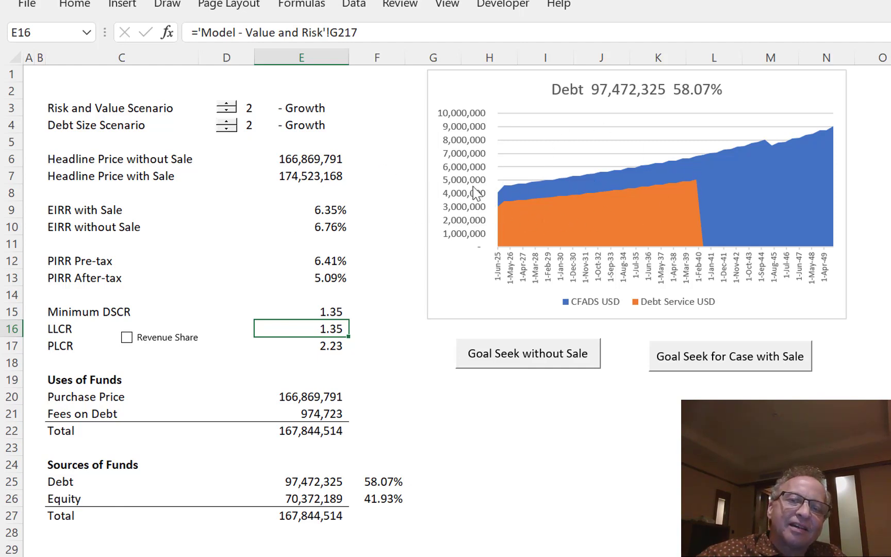
{"action": "left_click", "coordinate": [396, 256]}
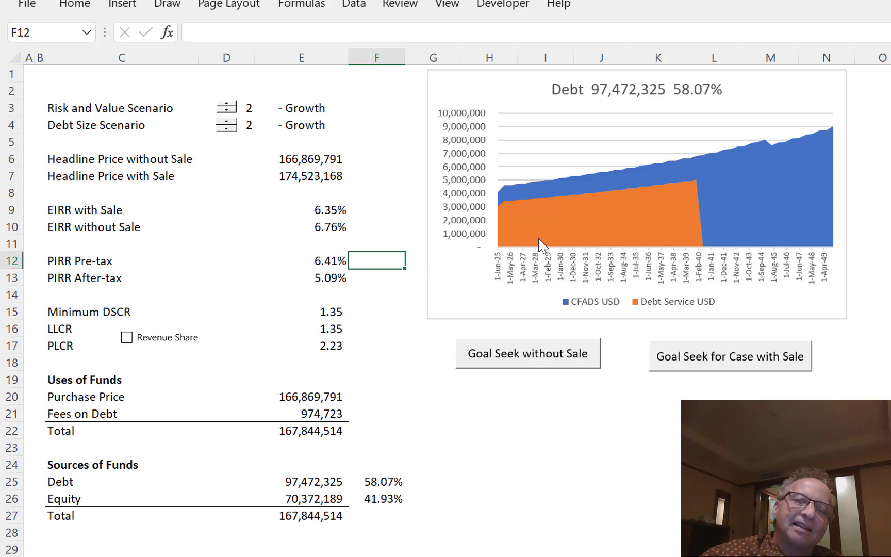
Set the Risk and Value Scenario to 1 (Base Case) and run the goal seek for the case with sale.
{"action": "left_click", "coordinate": [228, 111]}
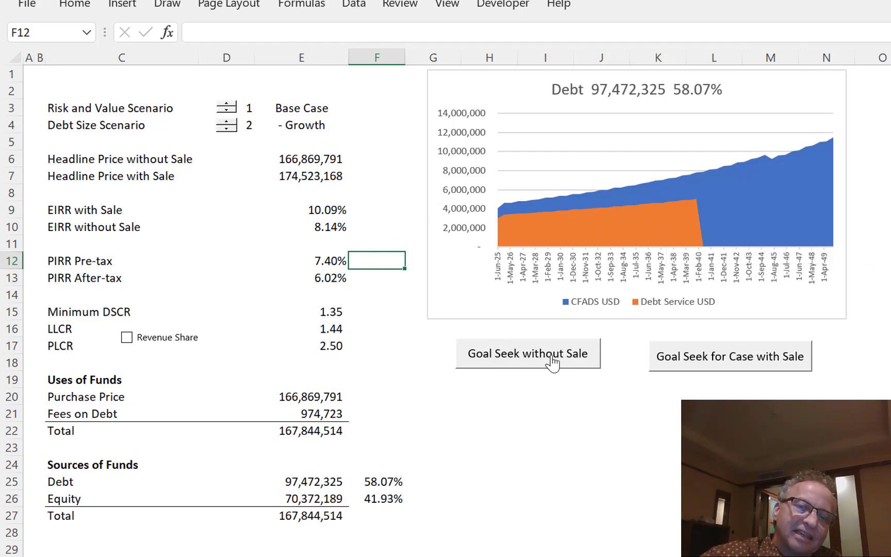
{"action": "left_click", "coordinate": [691, 362]}
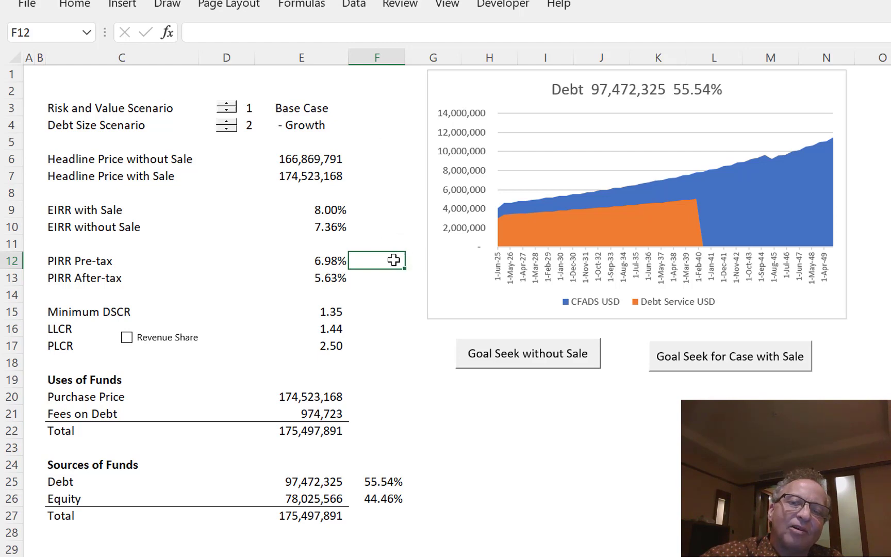
{"action": "left_click", "coordinate": [398, 282]}
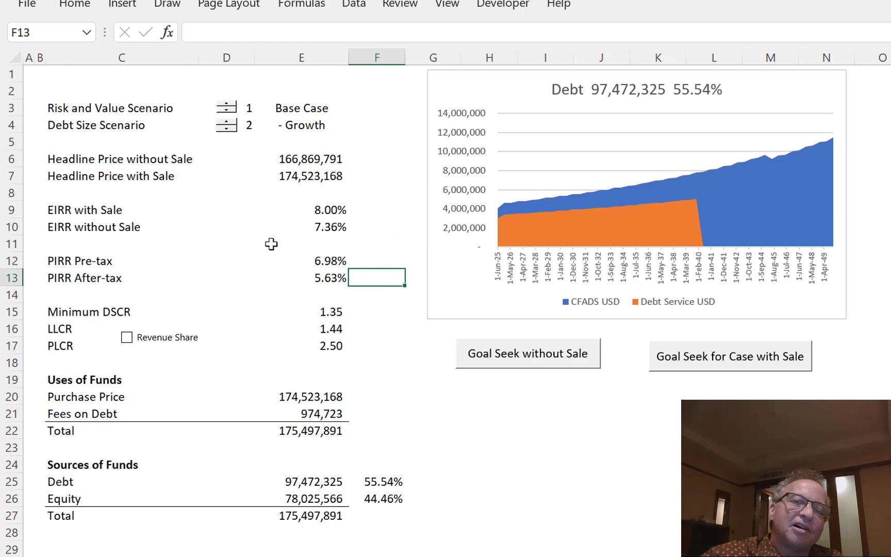
Raise the Risk and Value Scenario one case at a time up to 7 (Downside Case).
{"action": "left_click", "coordinate": [228, 105]}
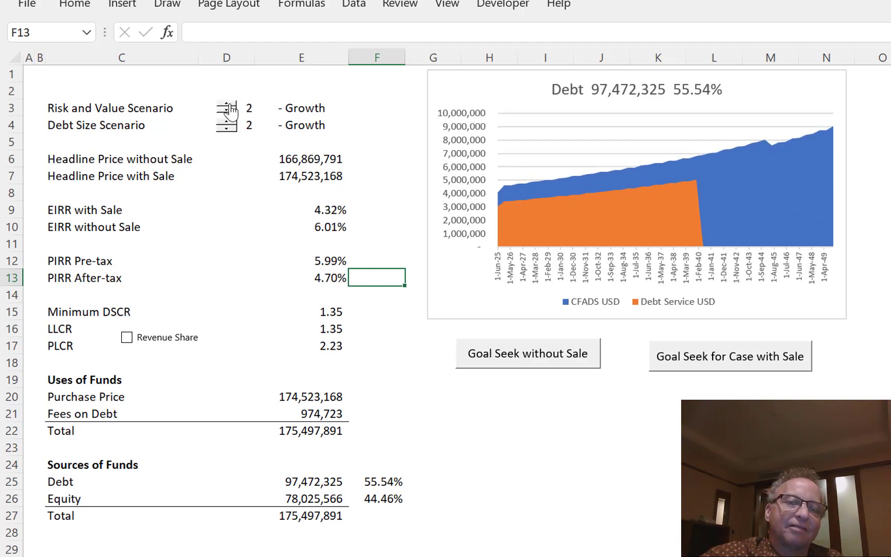
{"action": "left_click", "coordinate": [227, 105]}
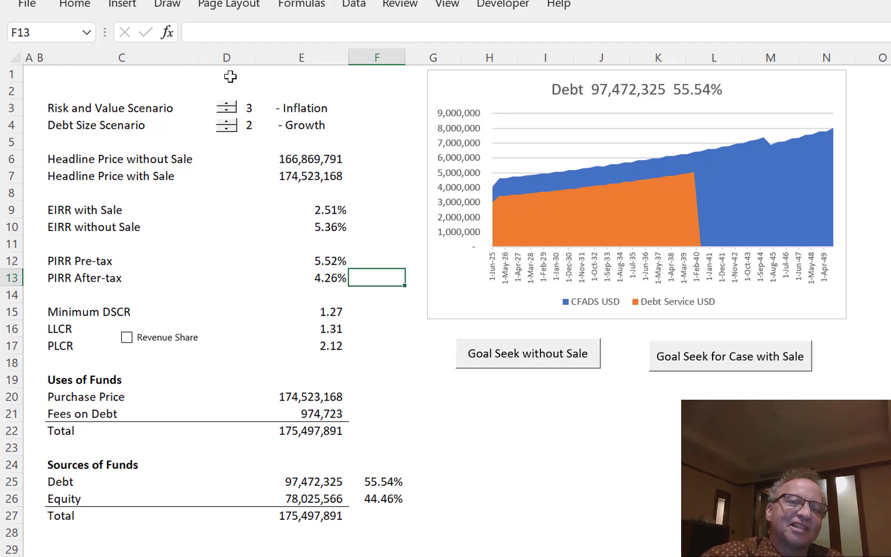
{"action": "left_click", "coordinate": [227, 106]}
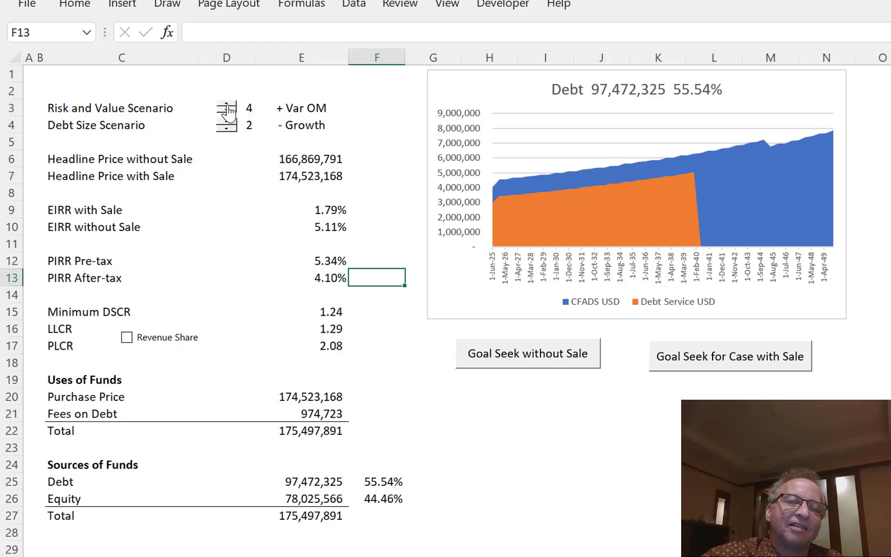
{"action": "left_click", "coordinate": [228, 105]}
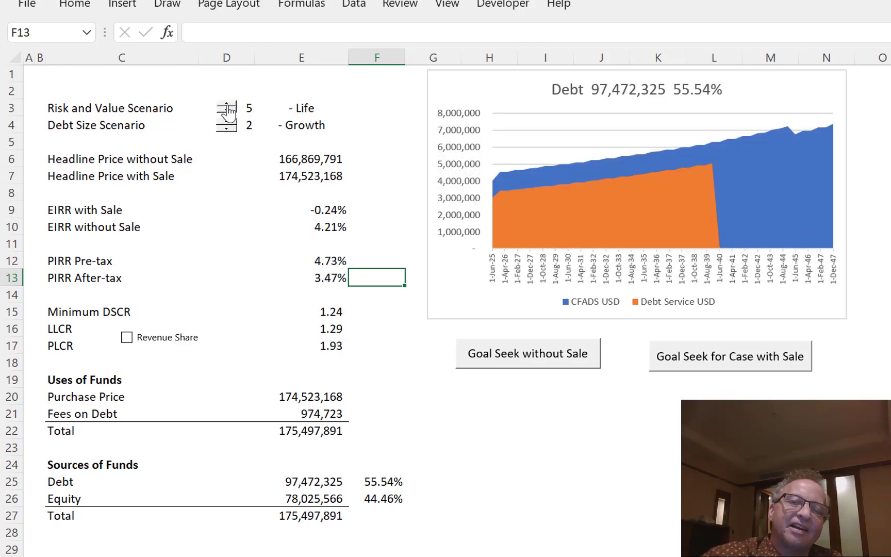
{"action": "left_click", "coordinate": [228, 106]}
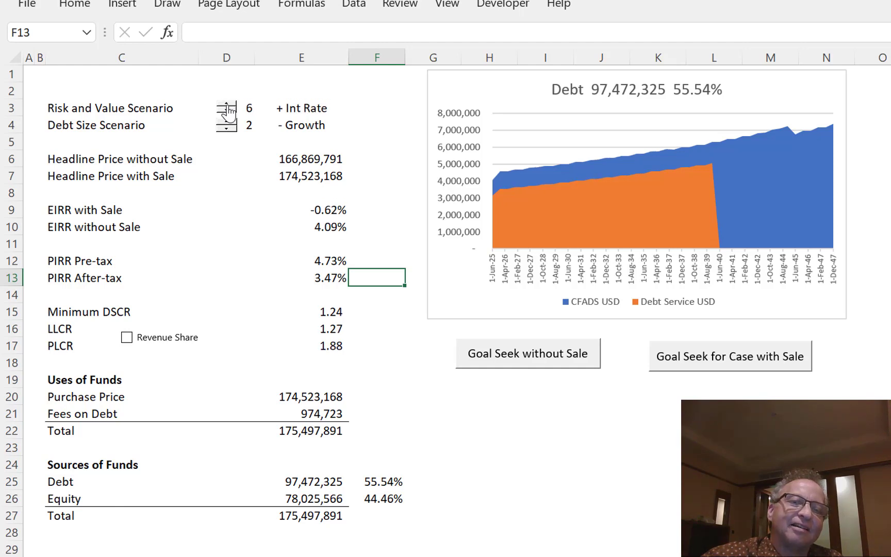
{"action": "left_click", "coordinate": [227, 112]}
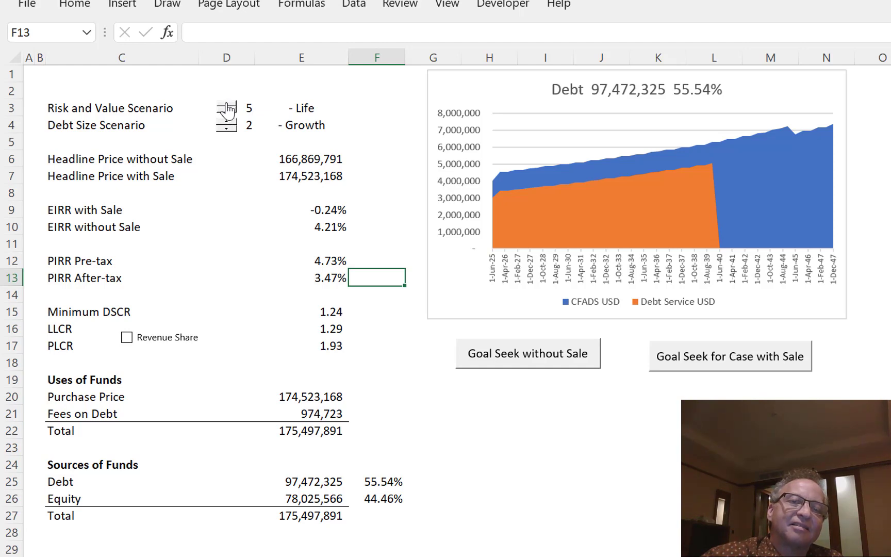
{"action": "left_click", "coordinate": [227, 108]}
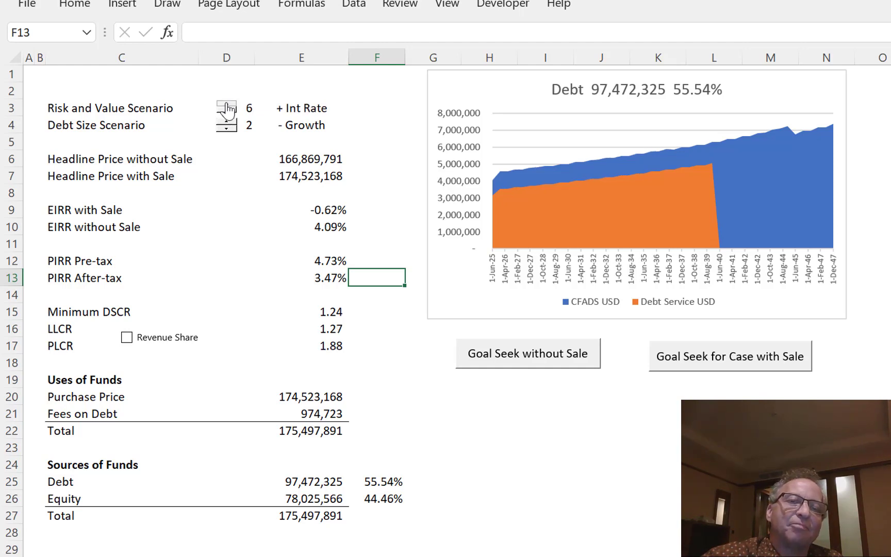
{"action": "left_click", "coordinate": [227, 107]}
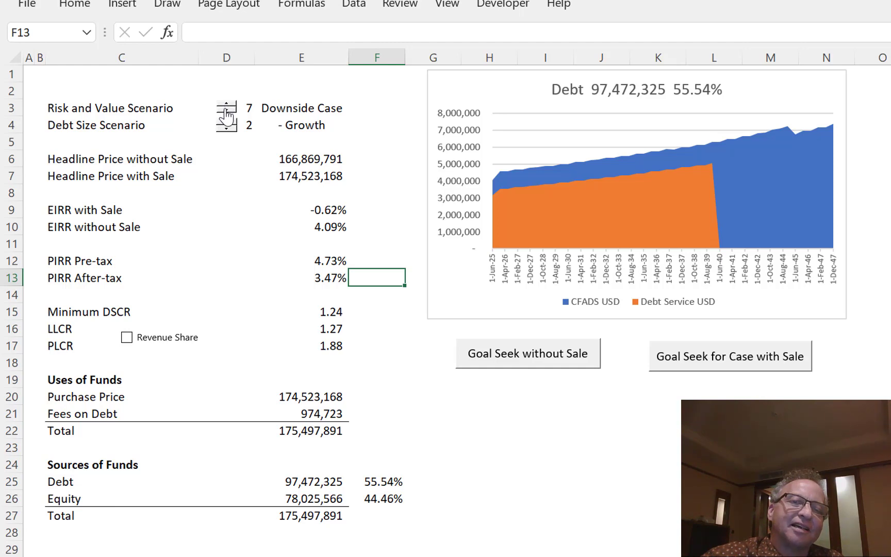
Lower the Risk and Value Scenario one case at a time back to 1 (Base Case).
{"action": "left_click", "coordinate": [226, 110]}
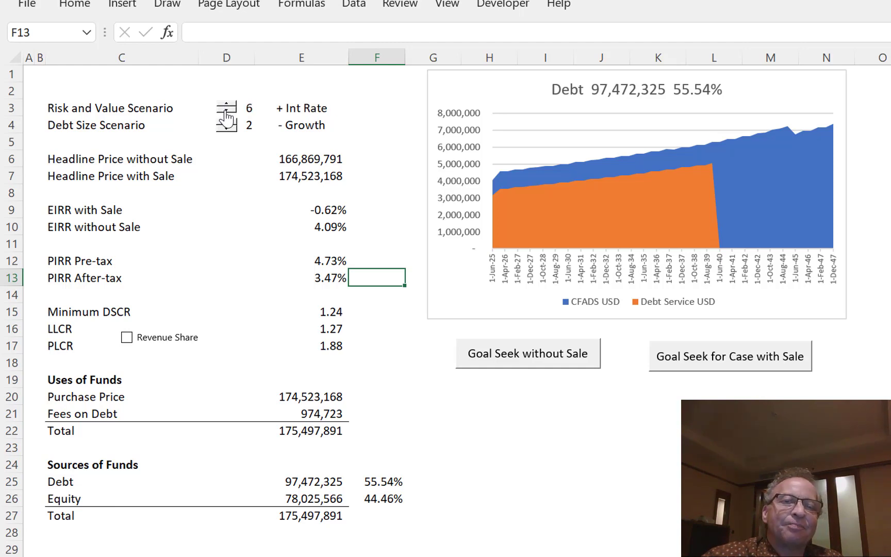
{"action": "left_click", "coordinate": [225, 111]}
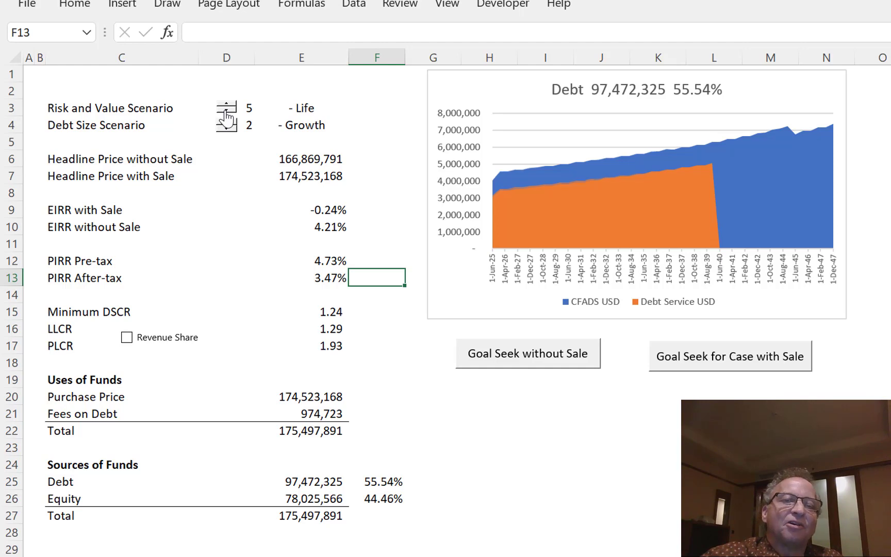
{"action": "left_click", "coordinate": [225, 113]}
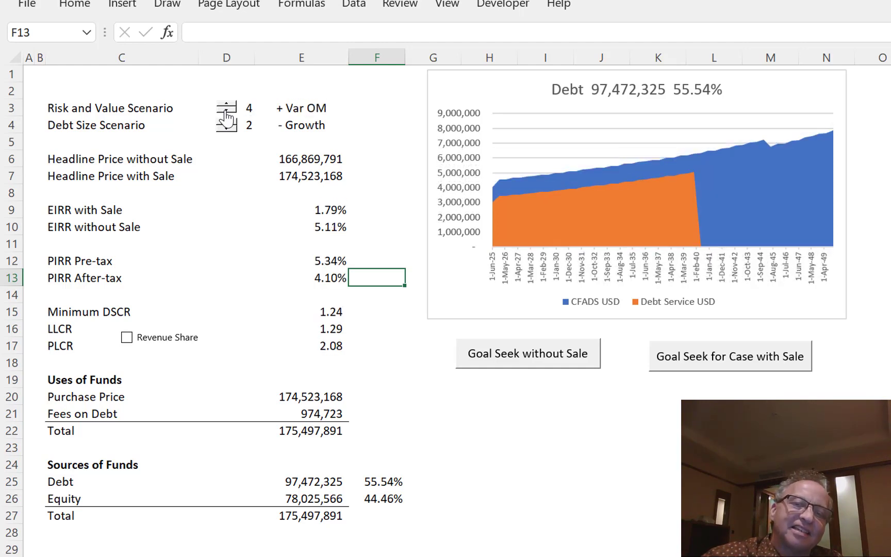
{"action": "left_click", "coordinate": [225, 113]}
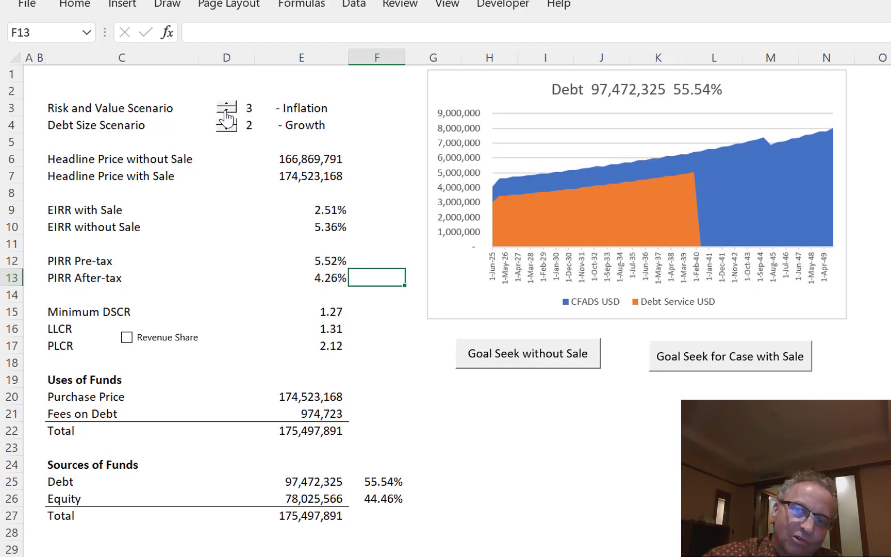
{"action": "left_click", "coordinate": [226, 112]}
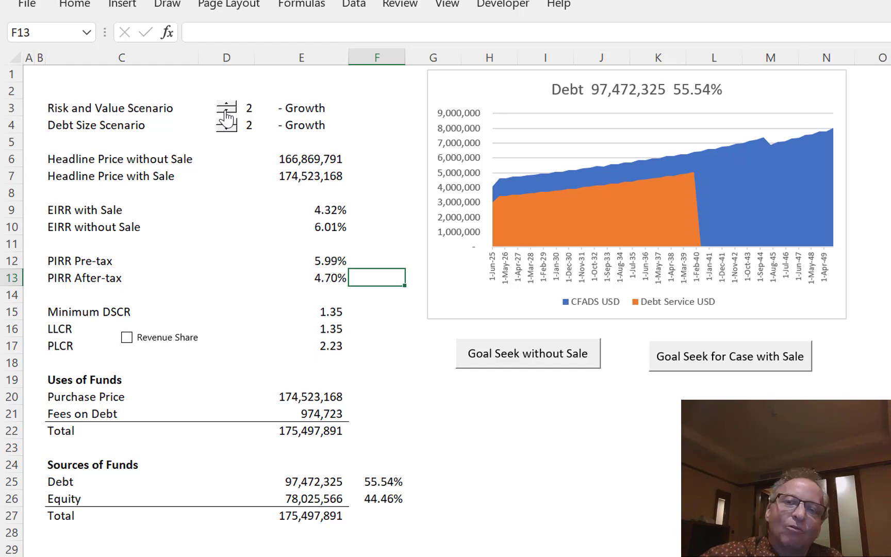
{"action": "left_click", "coordinate": [225, 112]}
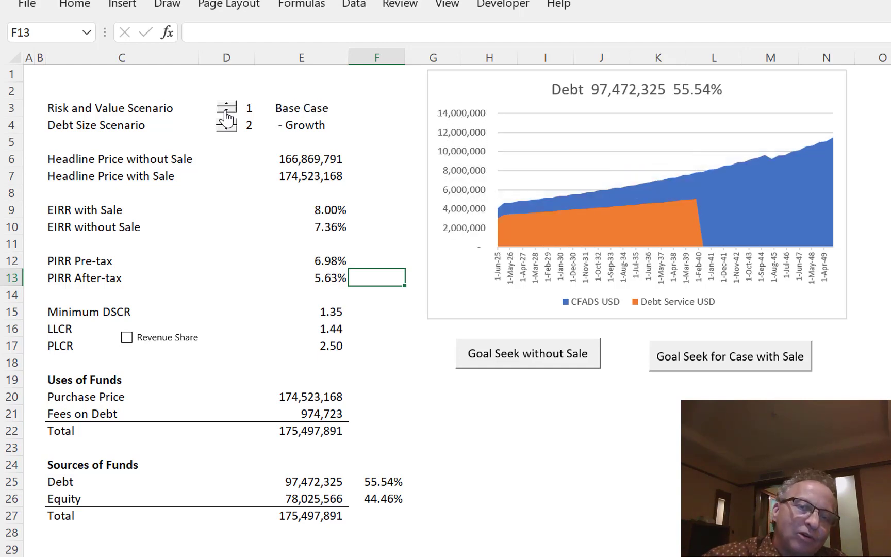
{"action": "left_click", "coordinate": [252, 228]}
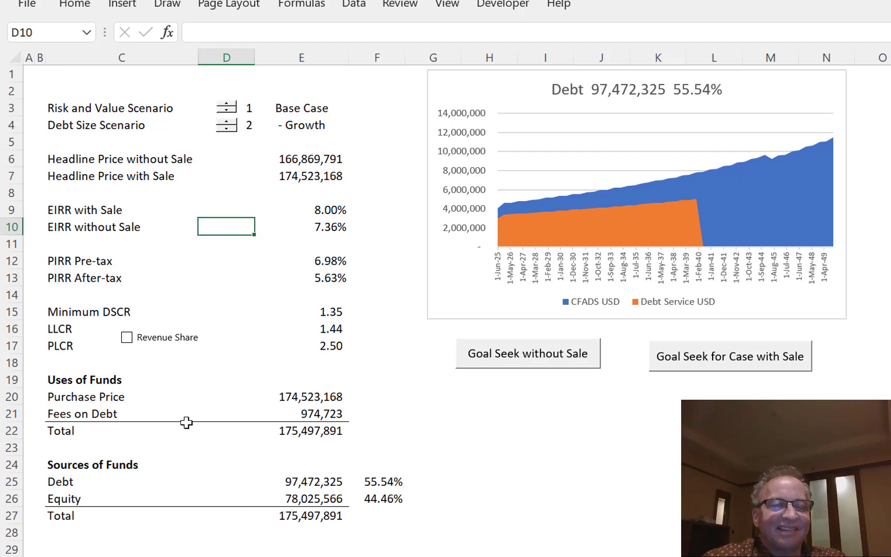
{"action": "left_click", "coordinate": [418, 404]}
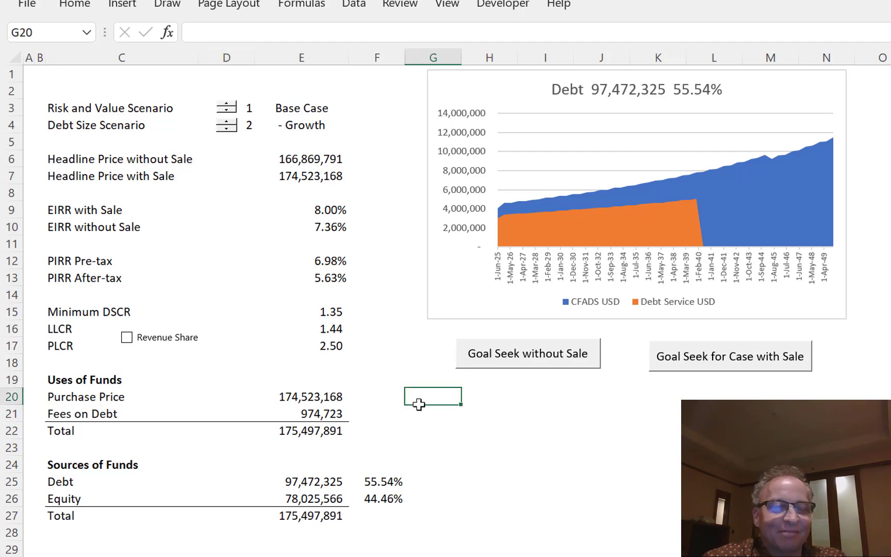
Open the InputC sheet and look across the scenario columns beside the Value and Risk and Debt Size selections.
{"action": "key", "text": "ctrl+Page_Up"}
{"action": "key", "text": "ctrl+Page_Up"}
{"action": "key", "text": "ctrl+Page_Up"}
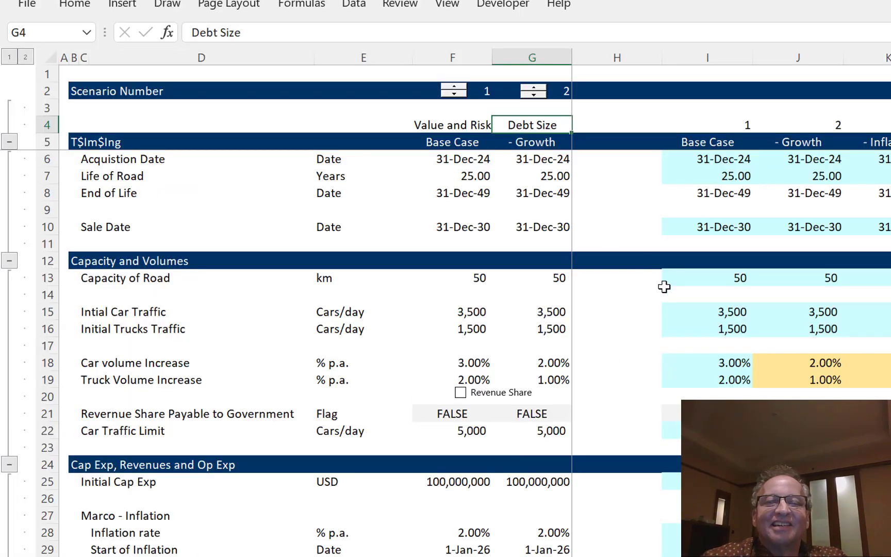
{"action": "key", "text": "Up"}
{"action": "key", "text": "Right"}
{"action": "key", "text": "Right"}
{"action": "key", "text": "Right"}
{"action": "key", "text": "Right"}
{"action": "key", "text": "Right"}
{"action": "key", "text": "Right"}
{"action": "key", "text": "Right"}
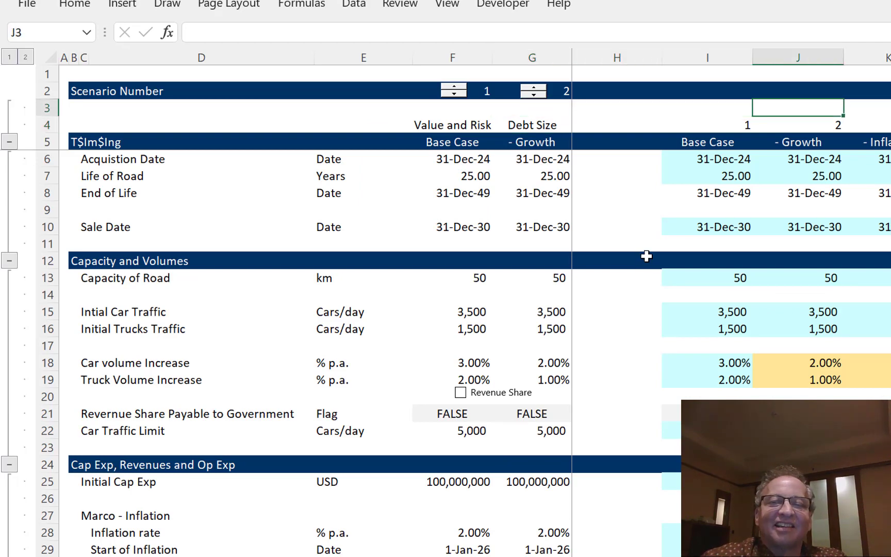
{"action": "key", "text": "Left"}
{"action": "key", "text": "Left"}
{"action": "key", "text": "Left"}
{"action": "key", "text": "Left"}
{"action": "key", "text": "Left"}
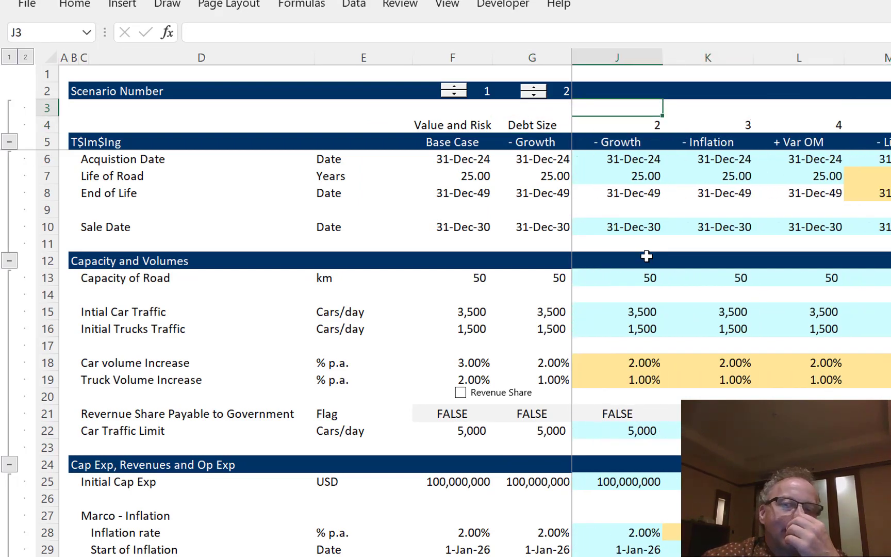
Go through the InputC assumptions in the Base Case column down to the scenario results table beneath the Sale Flag.
{"action": "key", "text": "Down"}
{"action": "key", "text": "Down"}
{"action": "key", "text": "Down"}
{"action": "key", "text": "Down"}
{"action": "key", "text": "Down"}
{"action": "key", "text": "Down"}
{"action": "key", "text": "Down"}
{"action": "key", "text": "Down"}
{"action": "key", "text": "Down"}
{"action": "key", "text": "Down"}
{"action": "key", "text": "Down"}
{"action": "key", "text": "Down"}
{"action": "key", "text": "Down"}
{"action": "key", "text": "Down"}
{"action": "key", "text": "Down"}
{"action": "key", "text": "Down"}
{"action": "key", "text": "Down"}
{"action": "key", "text": "Down"}
{"action": "key", "text": "Down"}
{"action": "key", "text": "Down"}
{"action": "key", "text": "Down"}
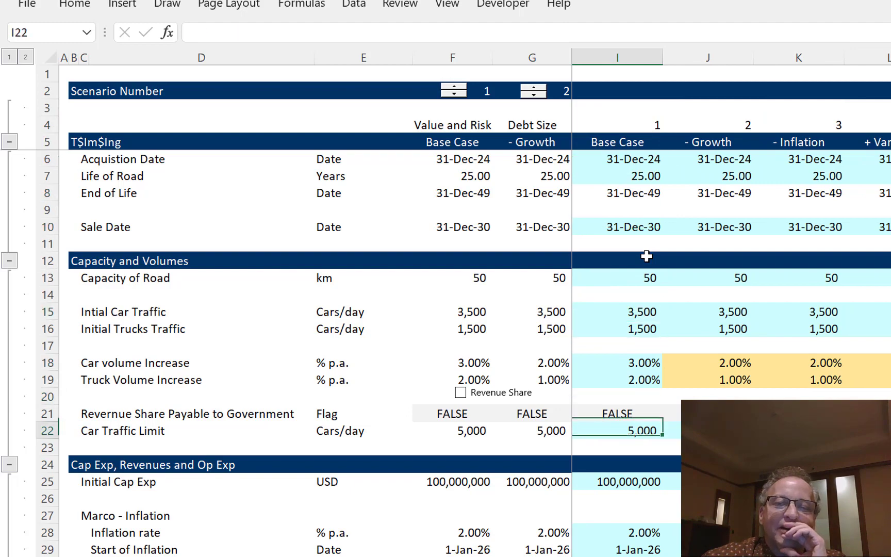
{"action": "key", "text": "Down"}
{"action": "key", "text": "Down"}
{"action": "key", "text": "Down"}
{"action": "key", "text": "Down"}
{"action": "key", "text": "Down"}
{"action": "key", "text": "Down"}
{"action": "key", "text": "Down"}
{"action": "key", "text": "Down"}
{"action": "key", "text": "Down"}
{"action": "key", "text": "Down"}
{"action": "key", "text": "Down"}
{"action": "key", "text": "Down"}
{"action": "key", "text": "Down"}
{"action": "key", "text": "Down"}
{"action": "key", "text": "Down"}
{"action": "key", "text": "Down"}
{"action": "key", "text": "Down"}
{"action": "key", "text": "Down"}
{"action": "key", "text": "Down"}
{"action": "key", "text": "Down"}
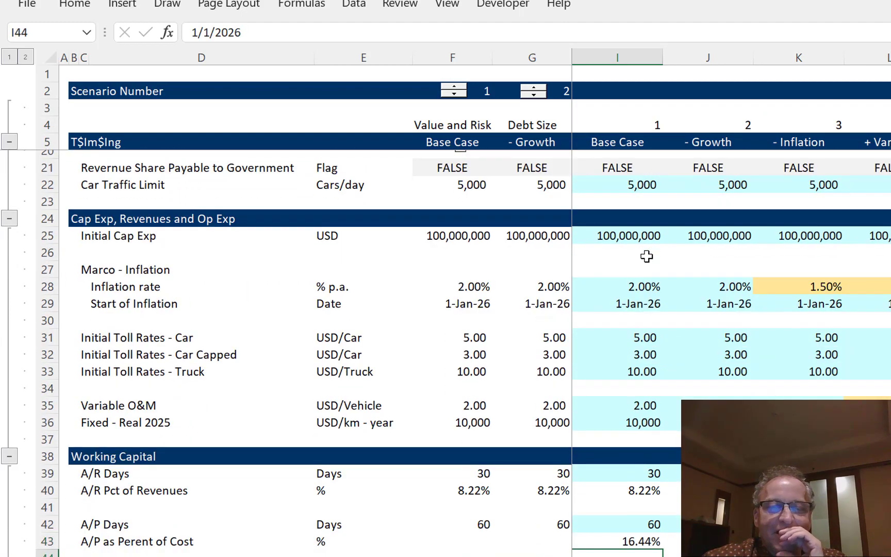
{"action": "key", "text": "Down"}
{"action": "key", "text": "Down"}
{"action": "key", "text": "Down"}
{"action": "key", "text": "Down"}
{"action": "key", "text": "Down"}
{"action": "key", "text": "Down"}
{"action": "key", "text": "Down"}
{"action": "key", "text": "Down"}
{"action": "key", "text": "Down"}
{"action": "key", "text": "Down"}
{"action": "key", "text": "Down"}
{"action": "key", "text": "Down"}
{"action": "key", "text": "Down"}
{"action": "key", "text": "Down"}
{"action": "key", "text": "Down"}
{"action": "key", "text": "Down"}
{"action": "key", "text": "Down"}
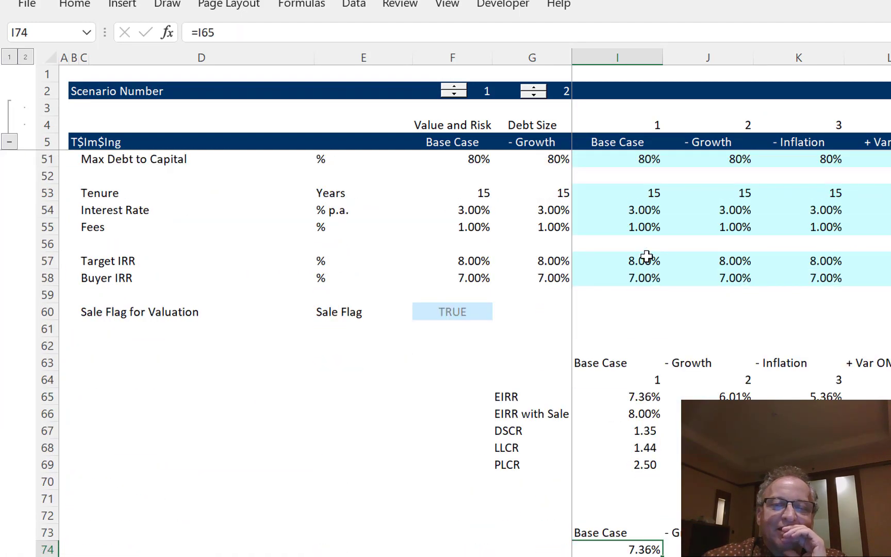
{"action": "key", "text": "Up"}
{"action": "key", "text": "Up"}
{"action": "key", "text": "Up"}
{"action": "key", "text": "Up"}
{"action": "key", "text": "Up"}
{"action": "key", "text": "Up"}
{"action": "key", "text": "Up"}
{"action": "key", "text": "Up"}
{"action": "key", "text": "Up"}
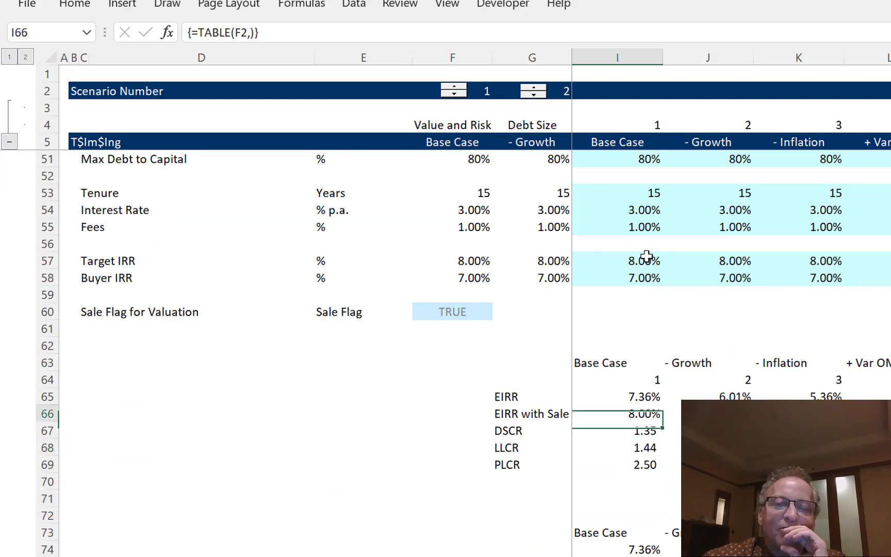
Examine the EIRR row of the scenario data table, comparing the Base Case with the successive downside scenarios.
{"action": "key", "text": "Left"}
{"action": "key", "text": "Left"}
{"action": "key", "text": "Right"}
{"action": "key", "text": "Right"}
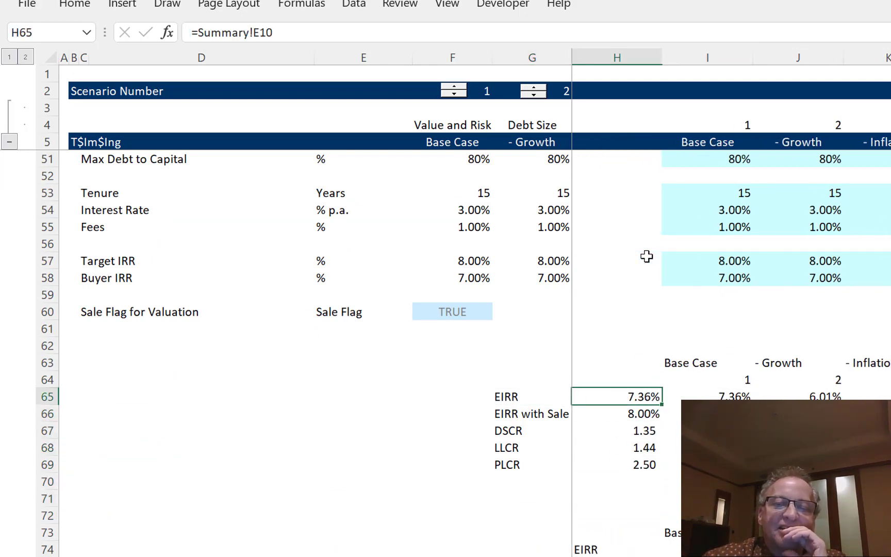
{"action": "key", "text": "Right"}
{"action": "key", "text": "Right"}
{"action": "key", "text": "Right"}
{"action": "key", "text": "Right"}
{"action": "key", "text": "Right"}
{"action": "key", "text": "Right"}
{"action": "key", "text": "Right"}
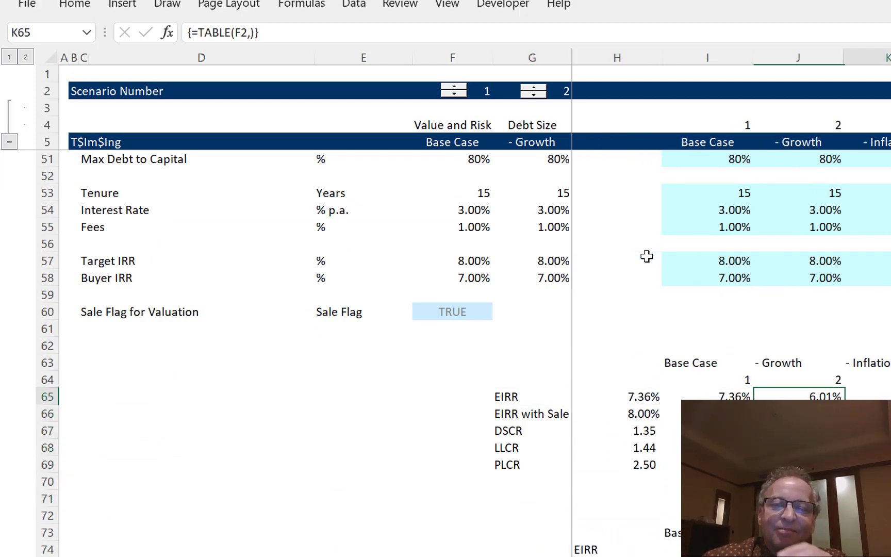
{"action": "key", "text": "Left"}
{"action": "key", "text": "Left"}
{"action": "key", "text": "Left"}
{"action": "key", "text": "Left"}
{"action": "key", "text": "Left"}
{"action": "key", "text": "Left"}
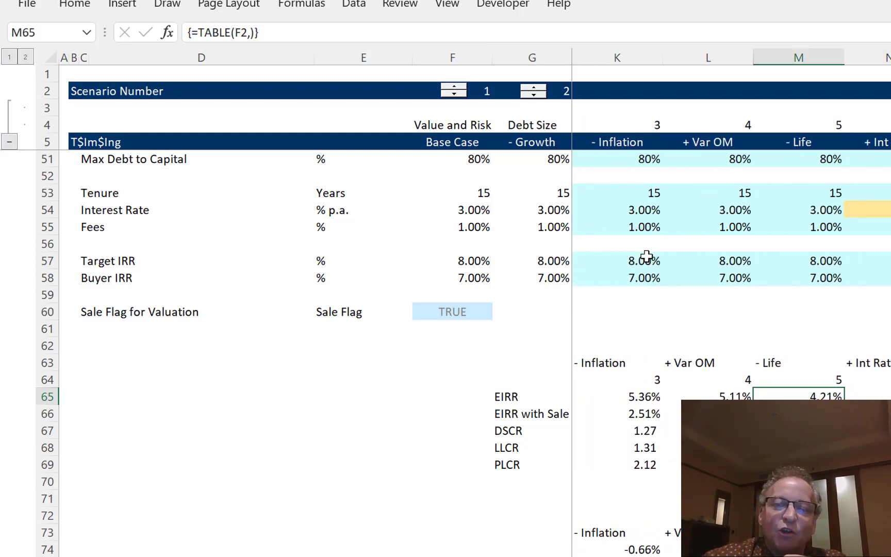
{"action": "key", "text": "Left"}
{"action": "key", "text": "Right"}
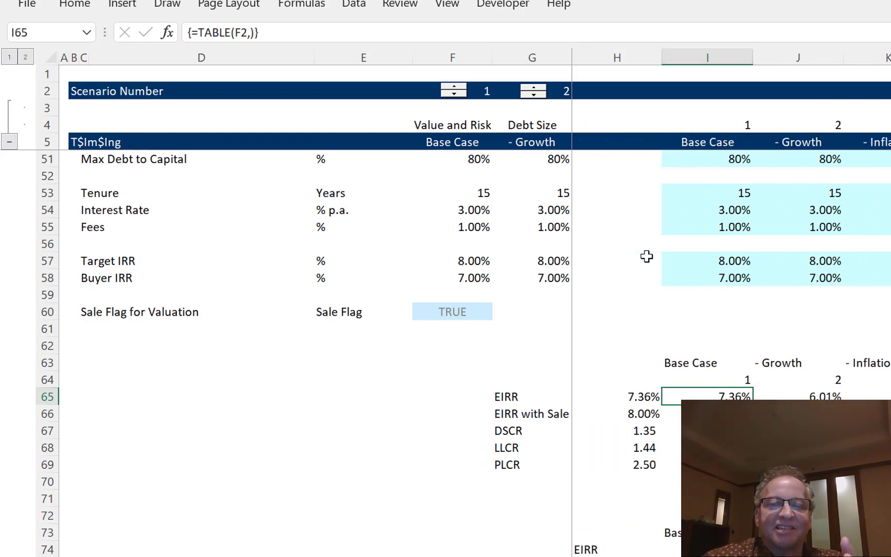
{"action": "key", "text": "Right"}
{"action": "key", "text": "Right"}
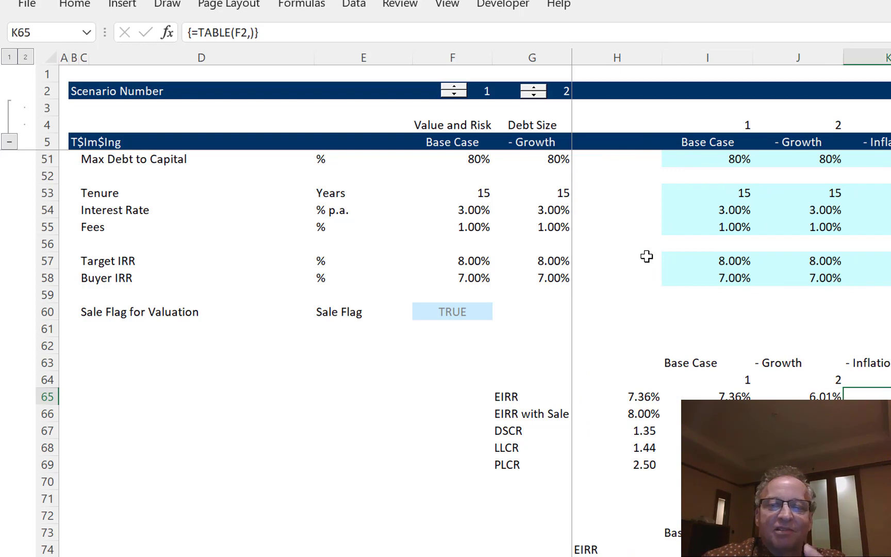
{"action": "key", "text": "Left"}
{"action": "key", "text": "Right"}
{"action": "key", "text": "Right"}
{"action": "key", "text": "Right"}
{"action": "key", "text": "Right"}
{"action": "key", "text": "Right"}
{"action": "key", "text": "Right"}
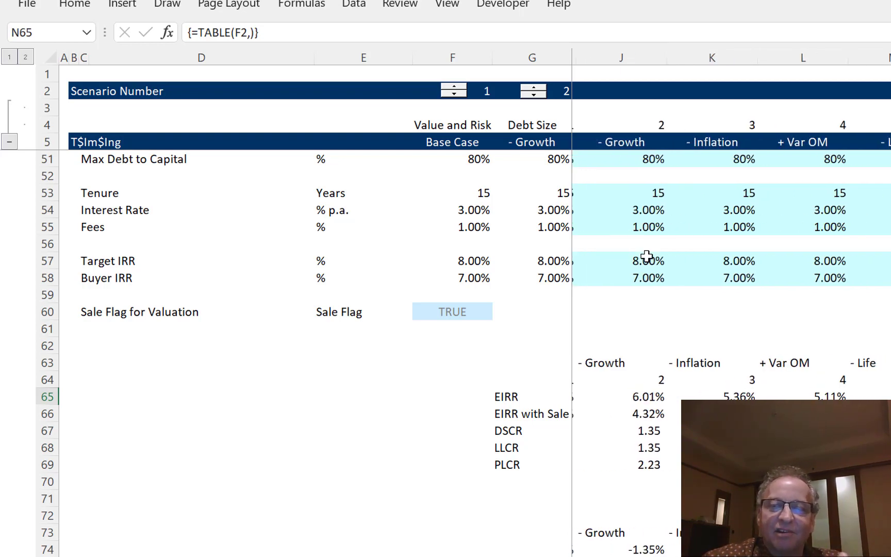
{"action": "key", "text": "Left"}
{"action": "key", "text": "Left"}
{"action": "key", "text": "Left"}
{"action": "key", "text": "Left"}
{"action": "key", "text": "Left"}
{"action": "key", "text": "Left"}
{"action": "key", "text": "Left"}
{"action": "key", "text": "Left"}
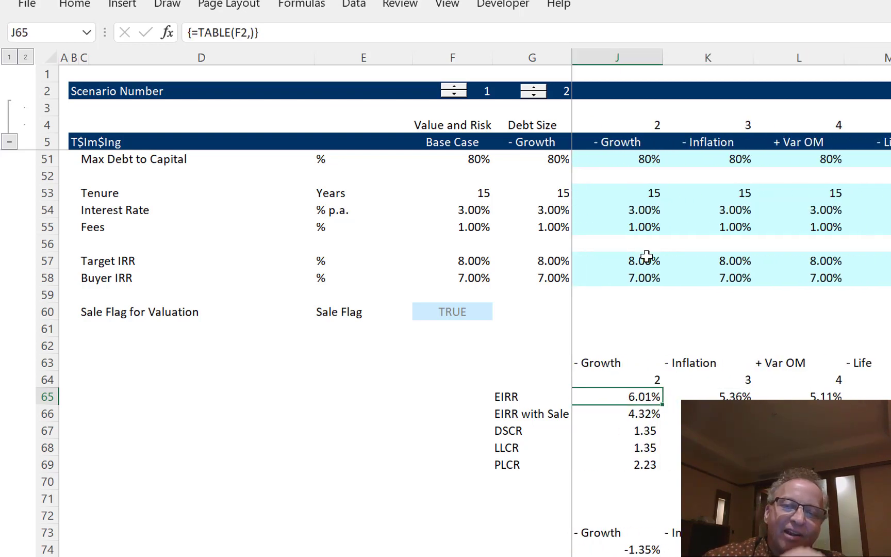
Inspect the separate EIRR row beneath the data table that holds the change for each scenario through to the Downside Case.
{"action": "key", "text": "Down"}
{"action": "key", "text": "Down"}
{"action": "key", "text": "Down"}
{"action": "key", "text": "Down"}
{"action": "key", "text": "Down"}
{"action": "key", "text": "Down"}
{"action": "key", "text": "Down"}
{"action": "key", "text": "Down"}
{"action": "key", "text": "Down"}
{"action": "key", "text": "Down"}
{"action": "key", "text": "Down"}
{"action": "key", "text": "Down"}
{"action": "key", "text": "Down"}
{"action": "key", "text": "Up"}
{"action": "key", "text": "Up"}
{"action": "key", "text": "Up"}
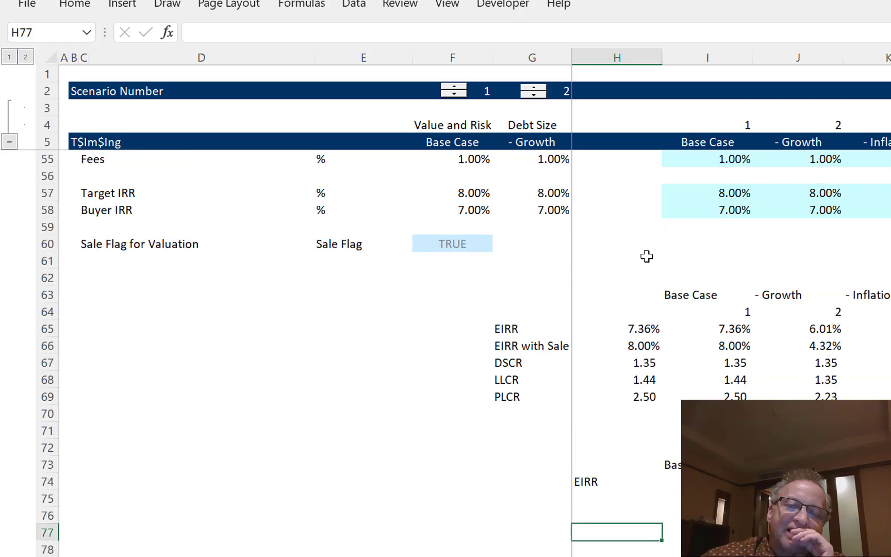
{"action": "key", "text": "Right"}
{"action": "key", "text": "Up"}
{"action": "key", "text": "Right"}
{"action": "key", "text": "Right"}
{"action": "key", "text": "Right"}
{"action": "key", "text": "Right"}
{"action": "key", "text": "Right"}
{"action": "key", "text": "Right"}
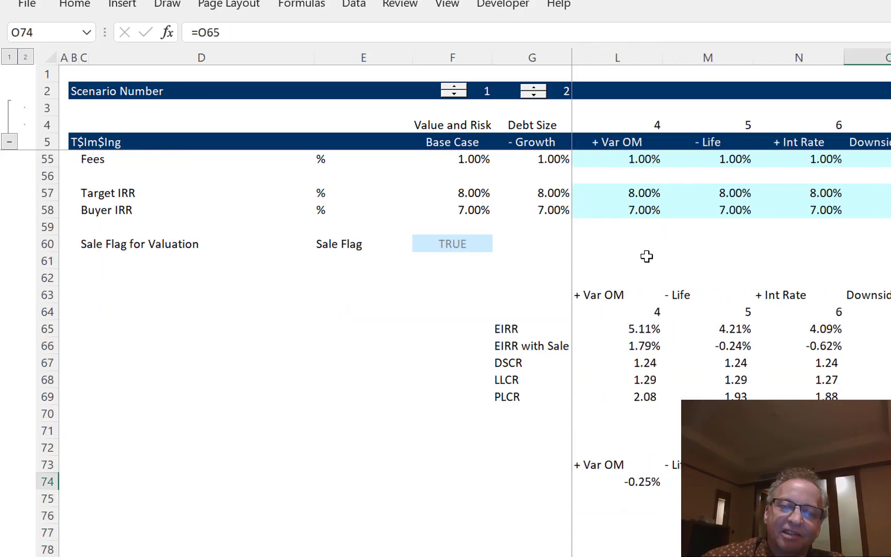
{"action": "key", "text": "Left"}
{"action": "key", "text": "Left"}
{"action": "key", "text": "Left"}
{"action": "key", "text": "Left"}
{"action": "key", "text": "Left"}
{"action": "key", "text": "Left"}
{"action": "key", "text": "Left"}
{"action": "key", "text": "Left"}
{"action": "key", "text": "Left"}
{"action": "key", "text": "Left"}
{"action": "key", "text": "Left"}
{"action": "key", "text": "Left"}
{"action": "key", "text": "Left"}
View the EIRR waterfall on the Chart1 sheet and return to InputC, selecting the blank cell above the lower EIRR label.
{"action": "key", "text": "ctrl+Page_Up"}
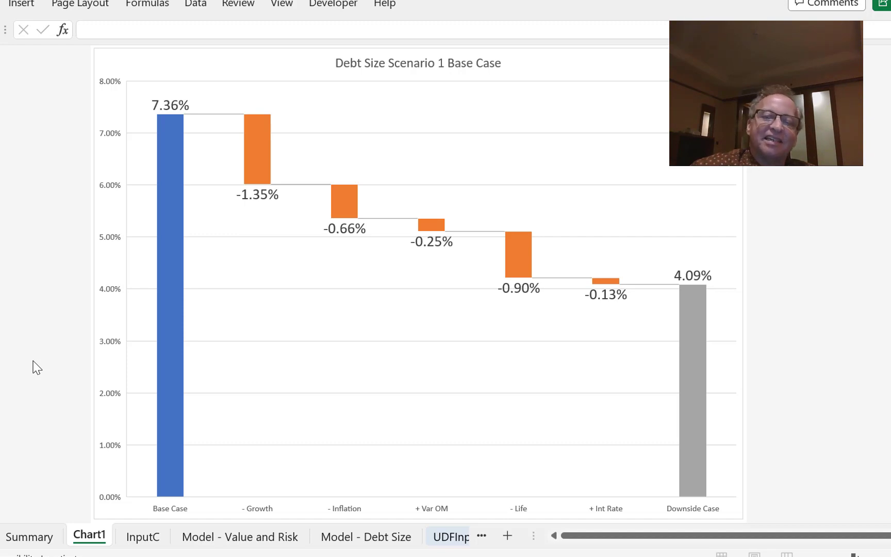
{"action": "key", "text": "ctrl+Page_Down"}
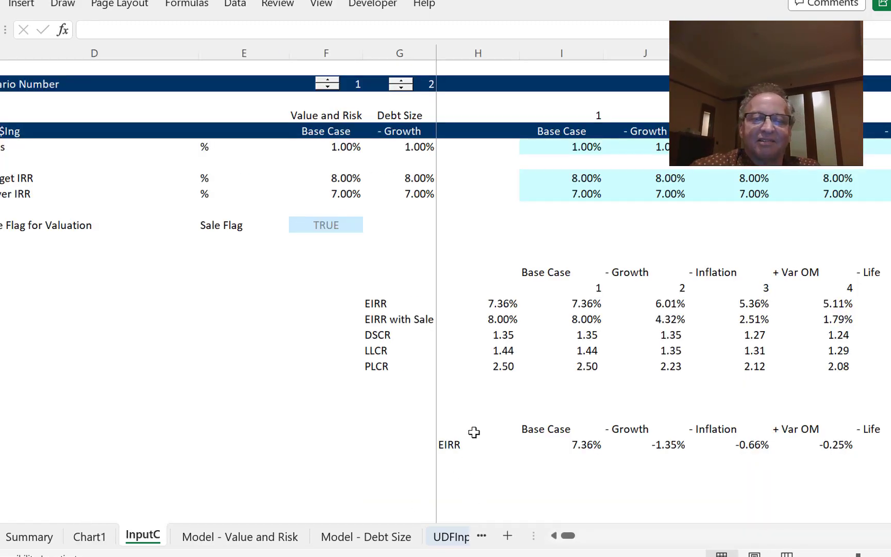
{"action": "left_click", "coordinate": [474, 433]}
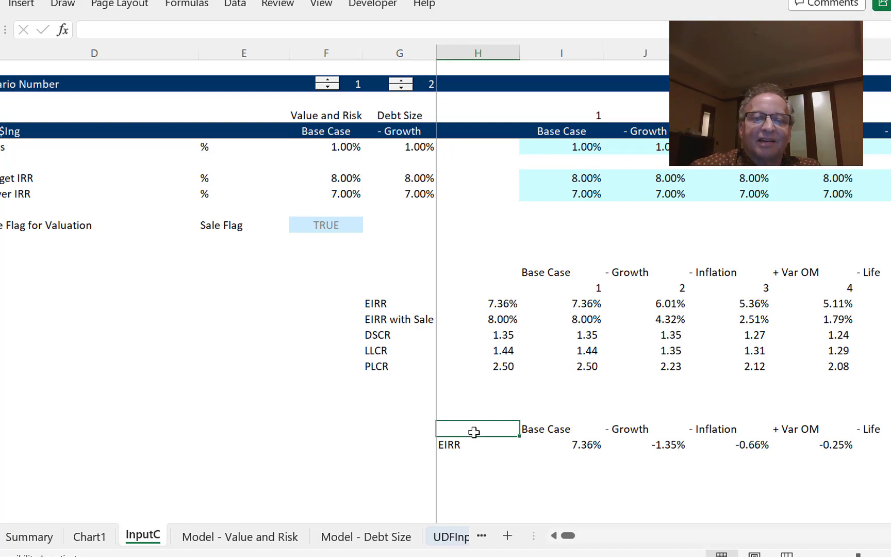
On the Summary sheet, turn on Revenue Share and run the goal seek for the case without sale.
{"action": "key", "text": "Down"}
{"action": "key", "text": "Right"}
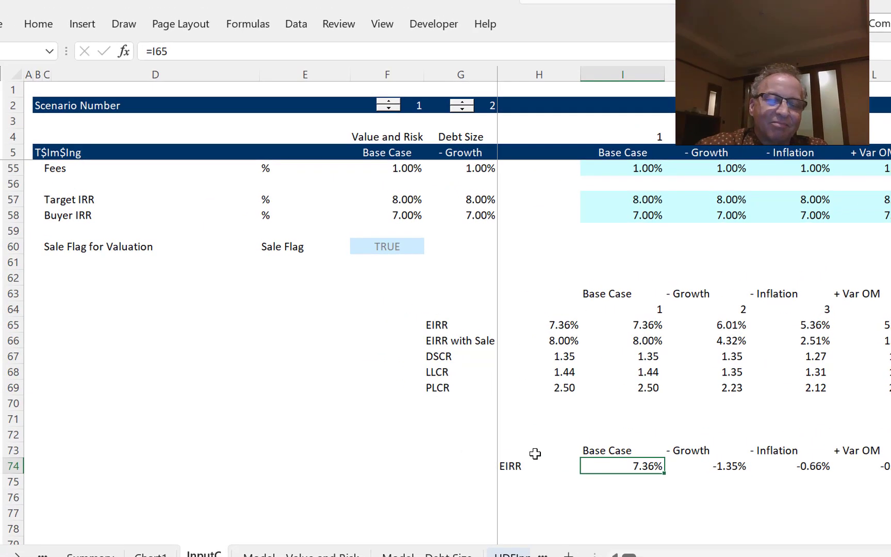
{"action": "key", "text": "F11"}
{"action": "key", "text": "ctrl+Page_Up"}
{"action": "key", "text": "ctrl+Page_Up"}
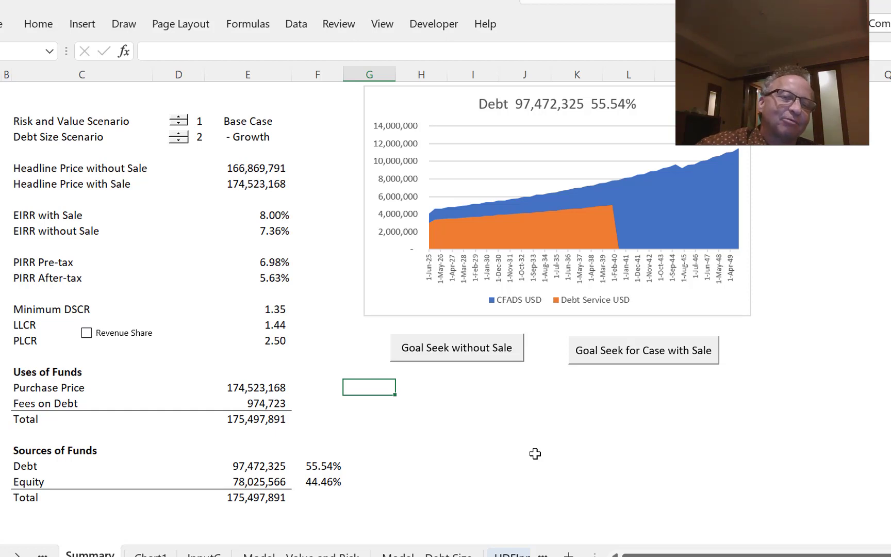
{"action": "left_click", "coordinate": [86, 334]}
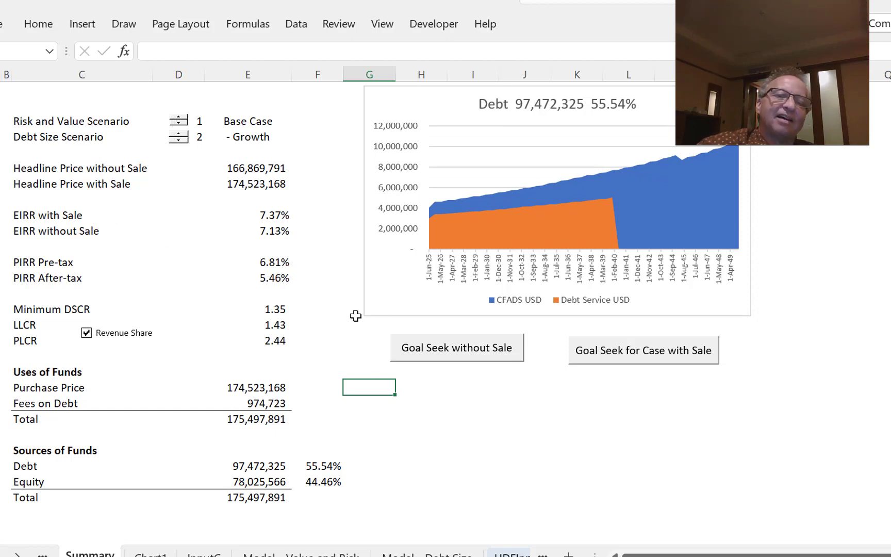
{"action": "left_click", "coordinate": [457, 357]}
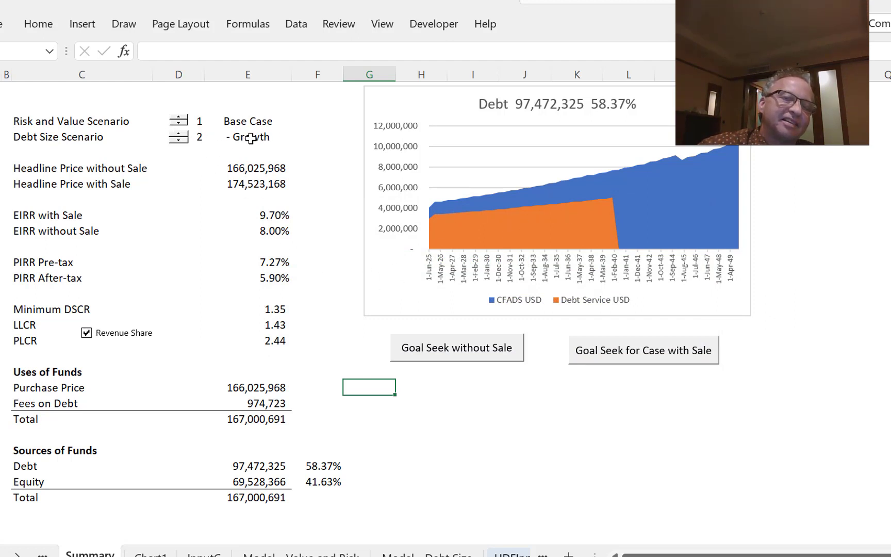
Advance the Risk and Value Scenario through the downside cases to 7, Downside Case, and select the EIRR without Sale result.
{"action": "left_click", "coordinate": [180, 121]}
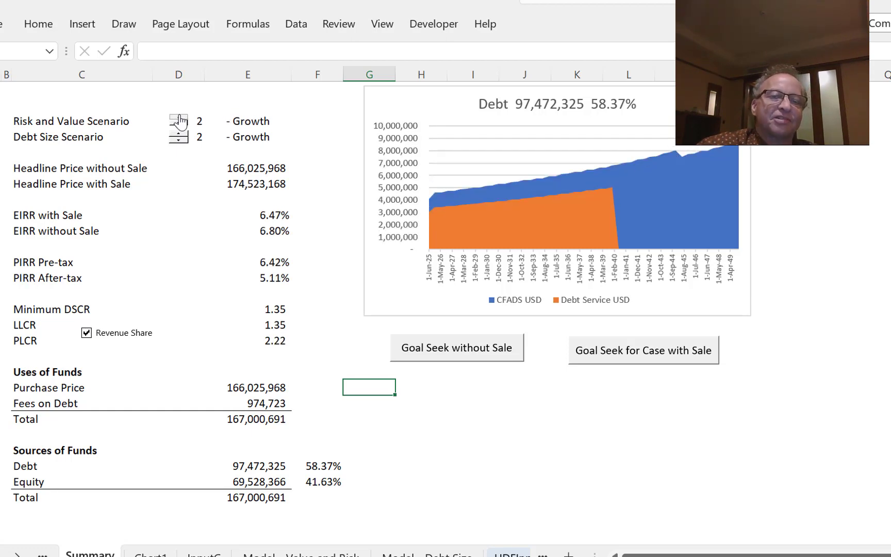
{"action": "left_click", "coordinate": [180, 120]}
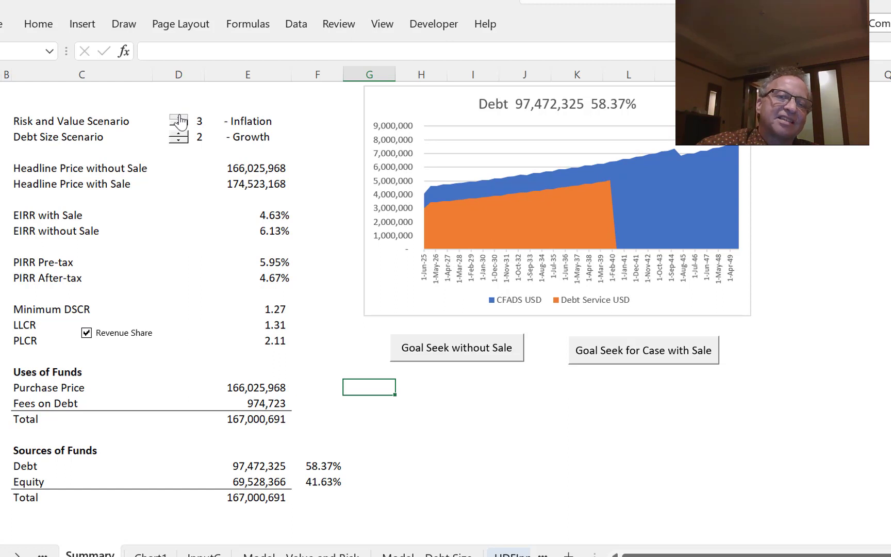
{"action": "left_click", "coordinate": [180, 121]}
{"action": "left_click", "coordinate": [180, 121]}
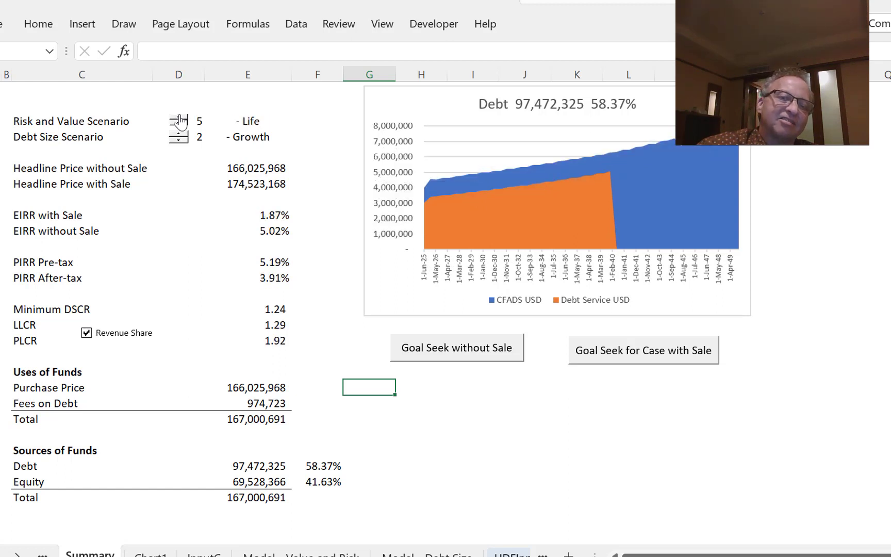
{"action": "left_click", "coordinate": [180, 121]}
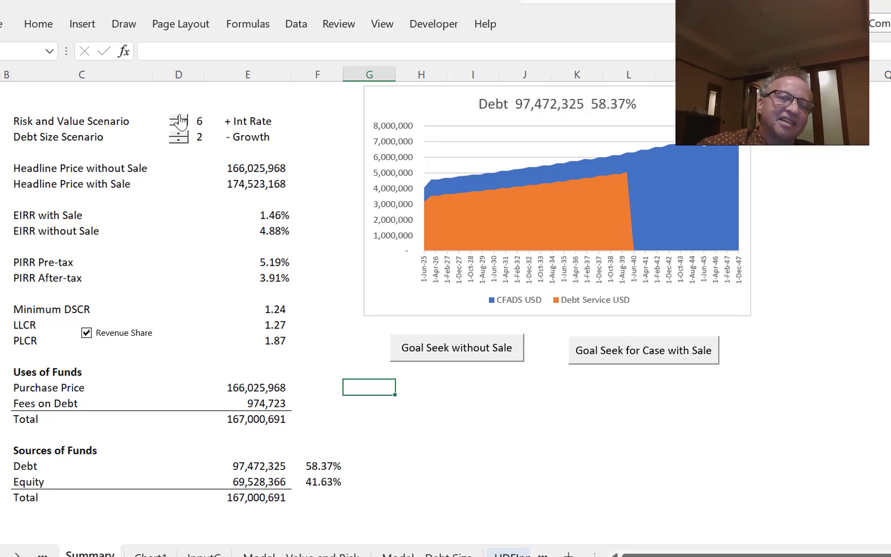
{"action": "left_click", "coordinate": [180, 121]}
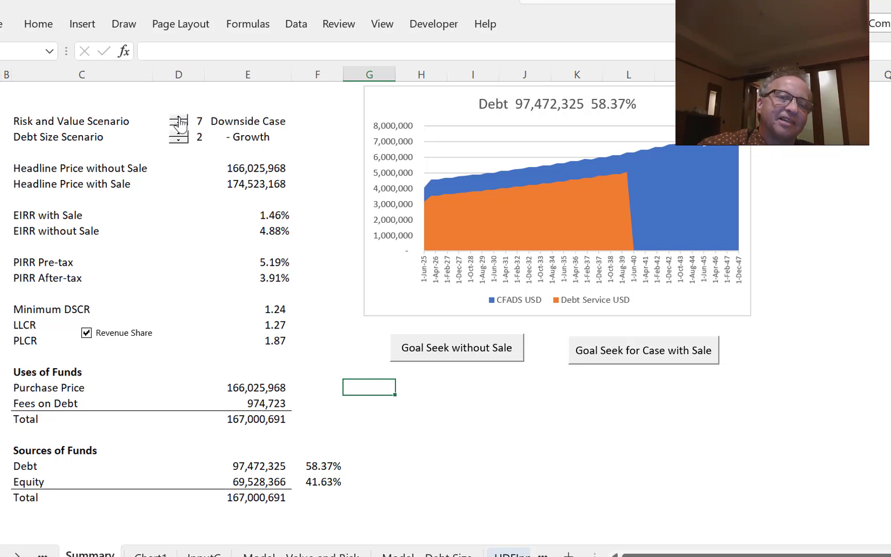
{"action": "left_click", "coordinate": [231, 236]}
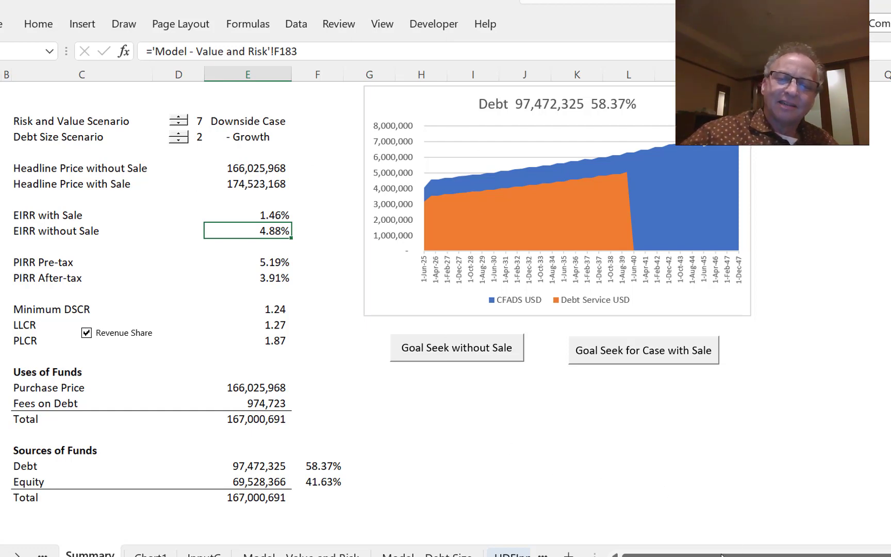
Switch to the JFK Project Part 3 workbook and run the Copy Paste macro on its Summary sheet.
{"action": "key", "text": "alt+Tab"}
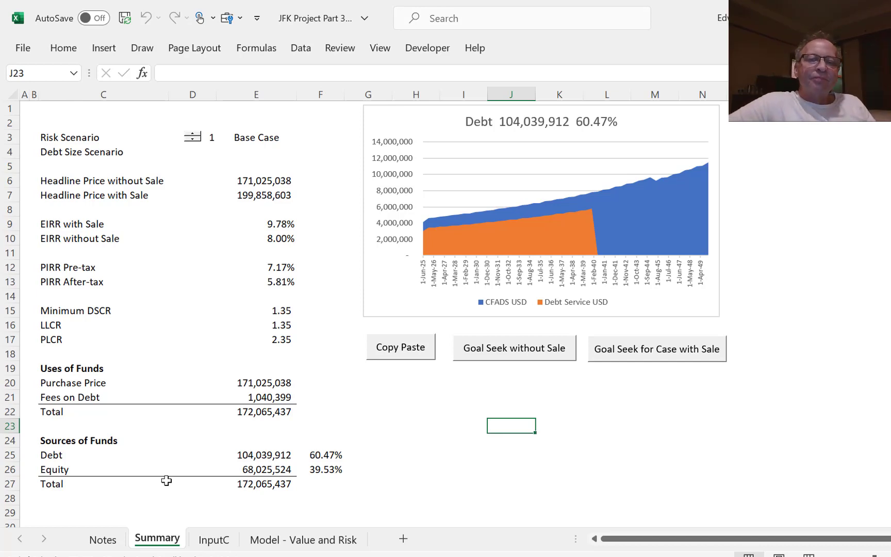
{"action": "left_click", "coordinate": [399, 350]}
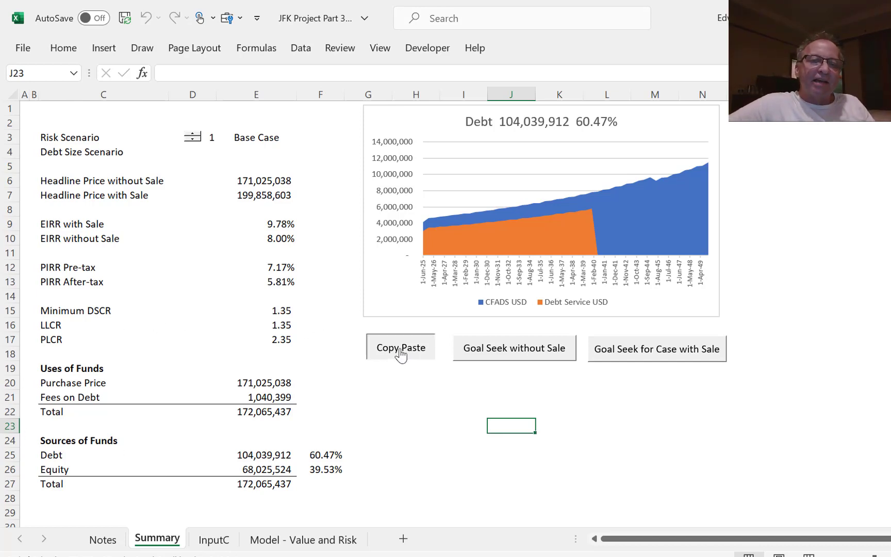
{"action": "left_click", "coordinate": [479, 431]}
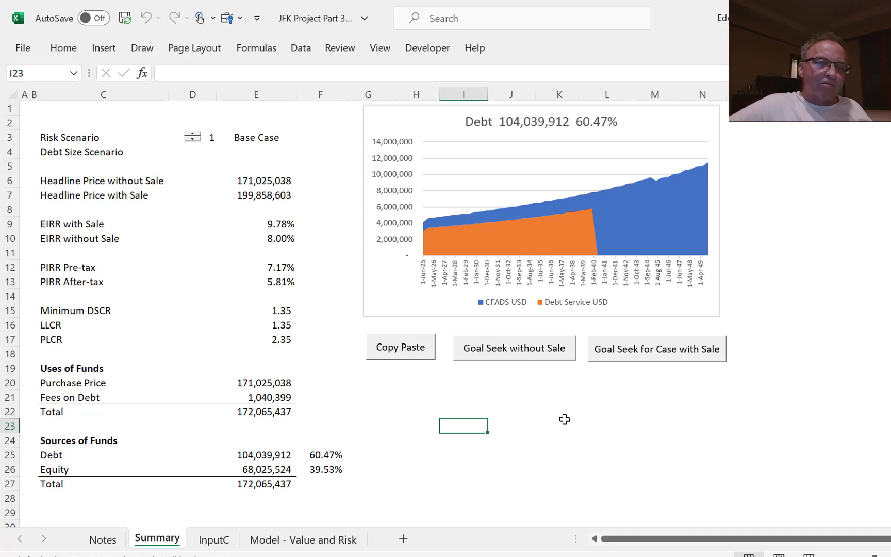
Run the goal seek for the case with sale and check the EIRR with Sale and EIRR without Sale cells.
{"action": "left_click", "coordinate": [261, 240]}
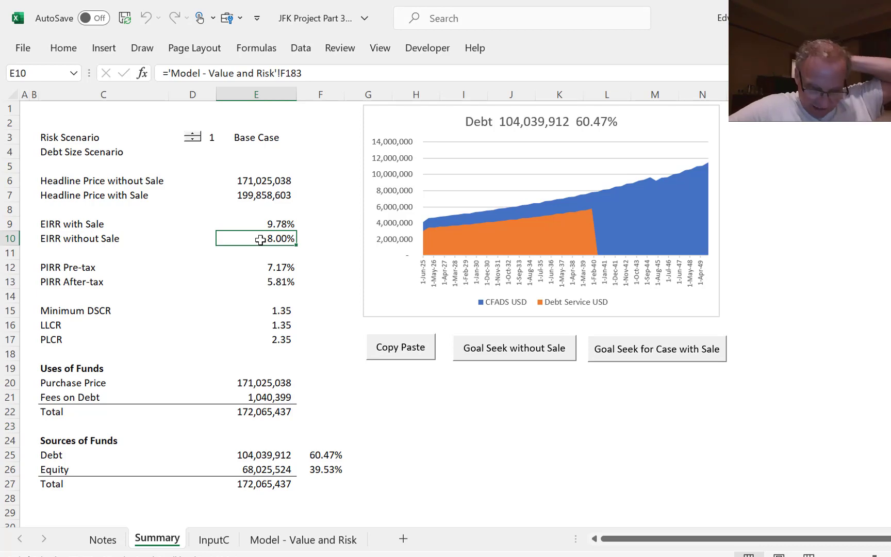
{"action": "key", "text": "Up"}
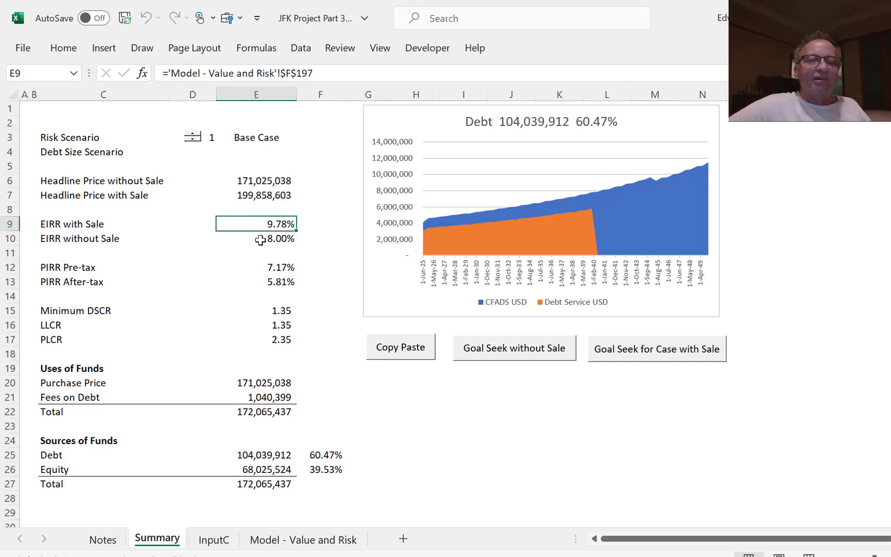
{"action": "left_click", "coordinate": [260, 240]}
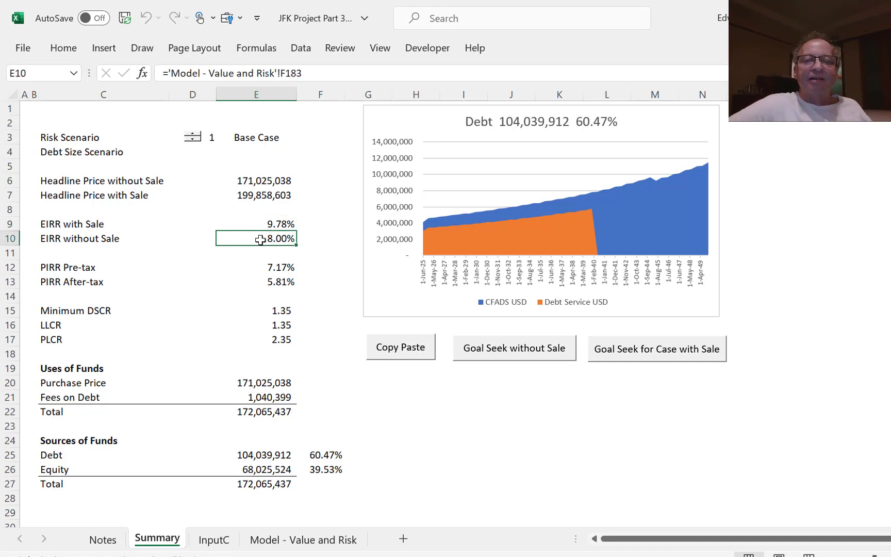
{"action": "left_click", "coordinate": [653, 353]}
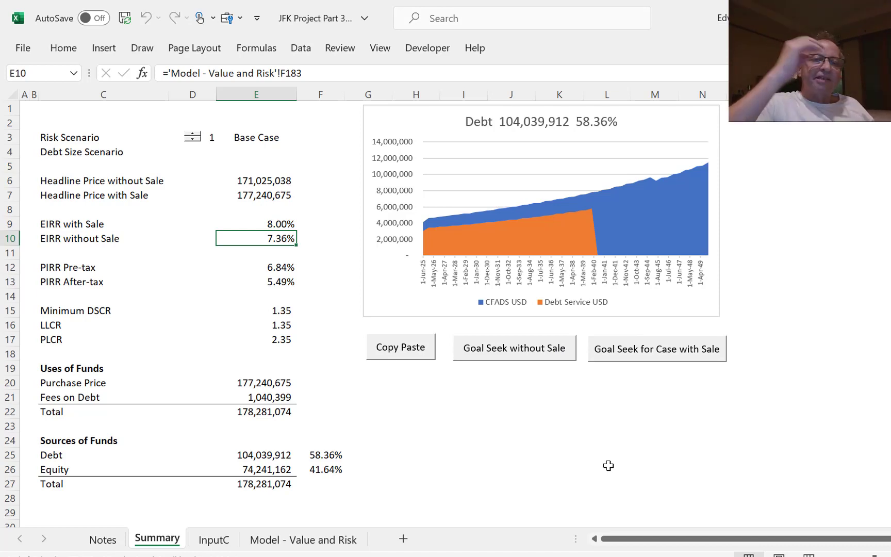
{"action": "left_click", "coordinate": [267, 224]}
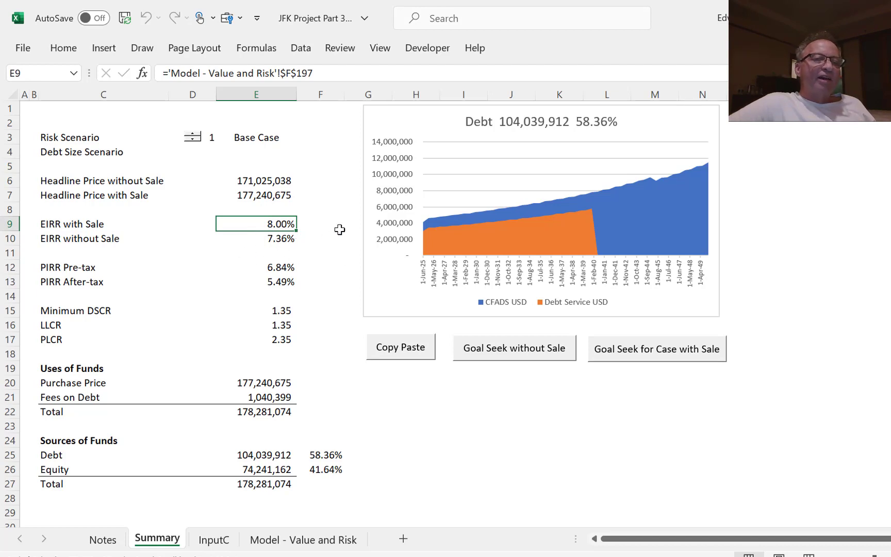
{"action": "left_click", "coordinate": [247, 240]}
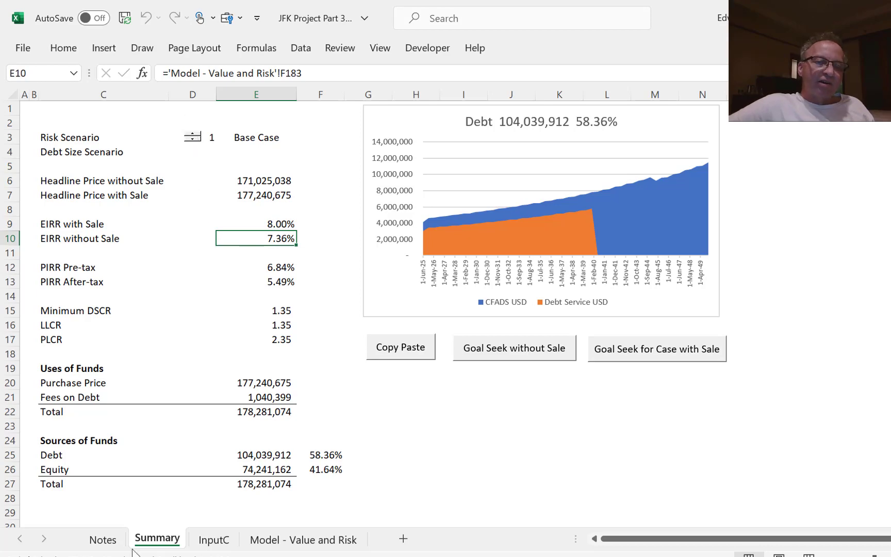
Open InputC and review the scenario columns along the Acquisition Date row from Base Case to + Growth and back.
{"action": "left_click", "coordinate": [222, 540]}
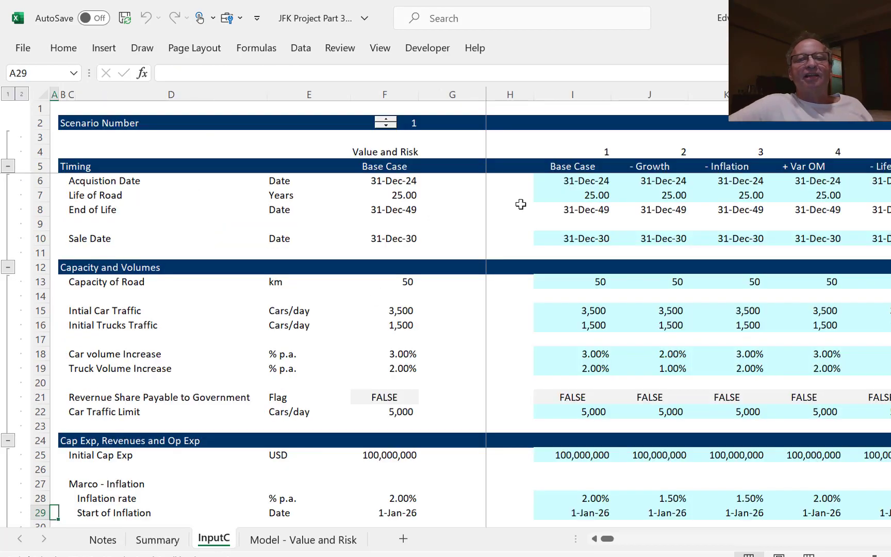
{"action": "left_click", "coordinate": [525, 200]}
{"action": "key", "text": "Up"}
{"action": "key", "text": "Right"}
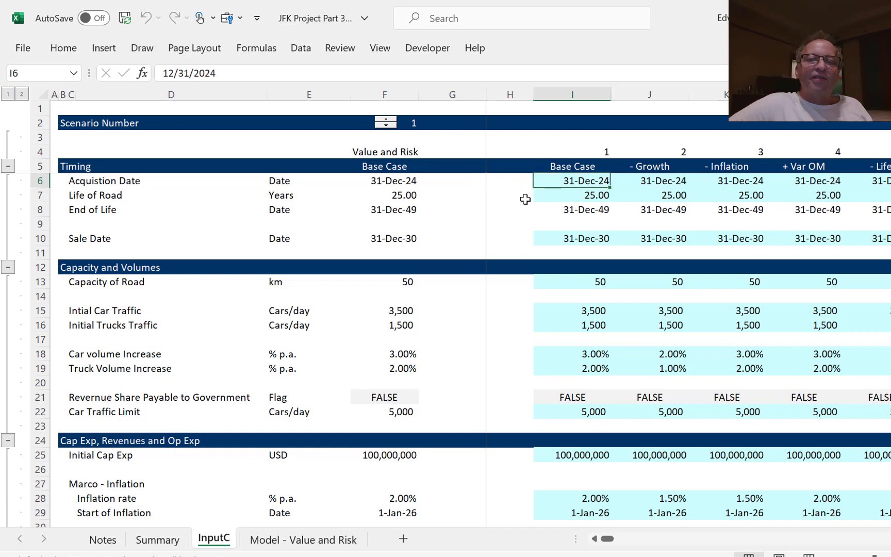
{"action": "key", "text": "Right"}
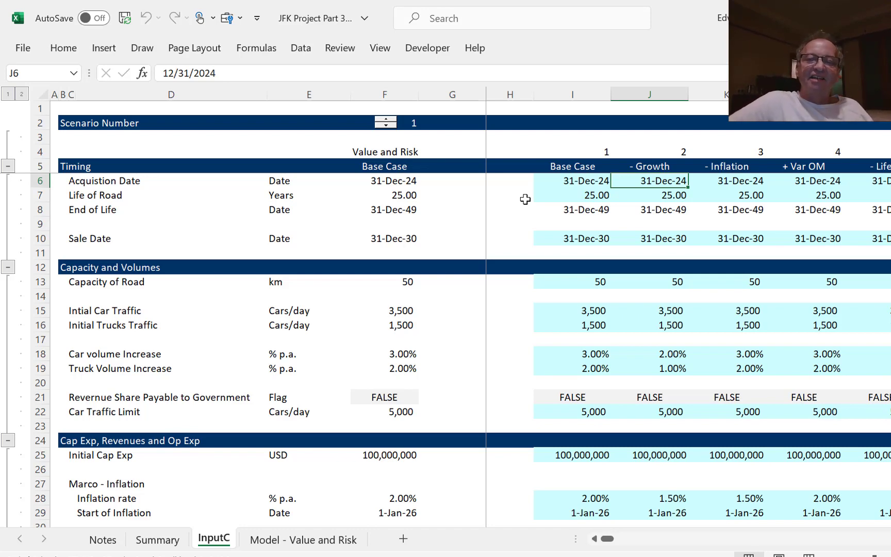
{"action": "key", "text": "Right"}
{"action": "key", "text": "Right"}
{"action": "key", "text": "Right"}
{"action": "key", "text": "Right"}
{"action": "key", "text": "Right"}
{"action": "key", "text": "Right"}
{"action": "key", "text": "Right"}
{"action": "key", "text": "Right"}
{"action": "key", "text": "Right"}
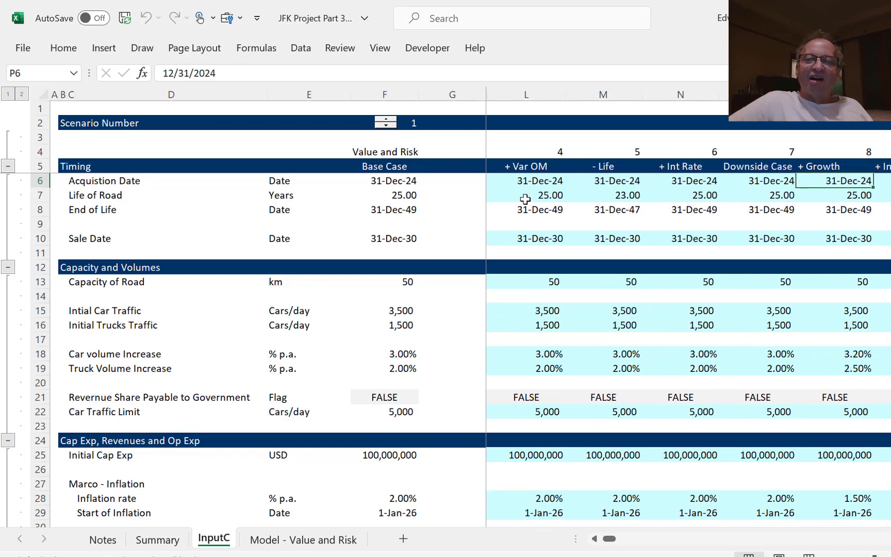
{"action": "key", "text": "Left"}
{"action": "key", "text": "Left"}
{"action": "key", "text": "Left"}
{"action": "key", "text": "Left"}
{"action": "key", "text": "Left"}
{"action": "key", "text": "Left"}
{"action": "key", "text": "Left"}
{"action": "key", "text": "Left"}
{"action": "key", "text": "Left"}
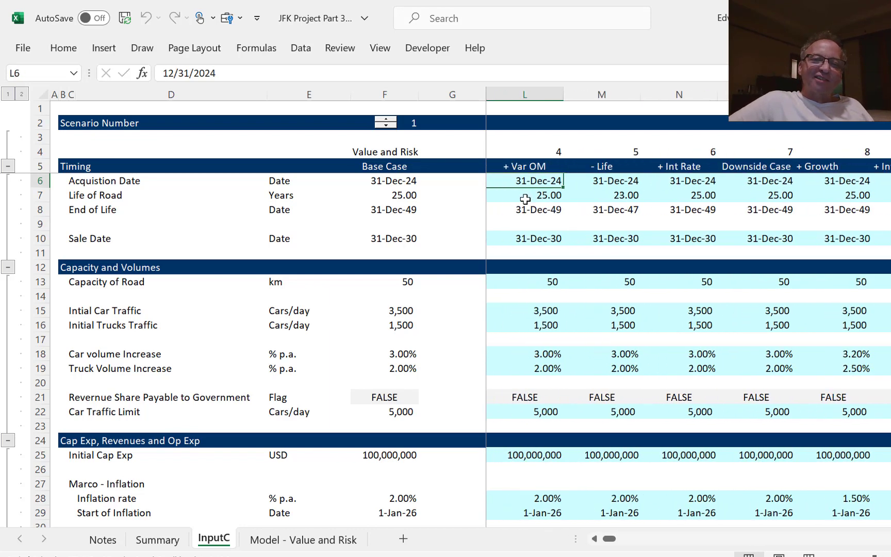
{"action": "key", "text": "Left"}
{"action": "key", "text": "Left"}
{"action": "key", "text": "Left"}
{"action": "key", "text": "Right"}
{"action": "key", "text": "Right"}
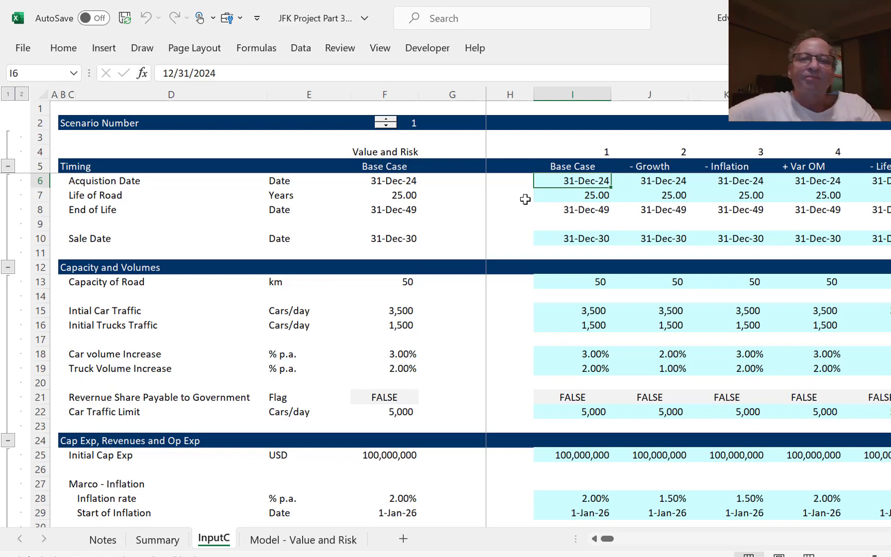
Go through the downside scenario columns of the Acquisition Date row, from Base Case to Downside Case and back.
{"action": "key", "text": "Right"}
{"action": "key", "text": "Right"}
{"action": "key", "text": "Right"}
{"action": "key", "text": "Right"}
{"action": "key", "text": "Right"}
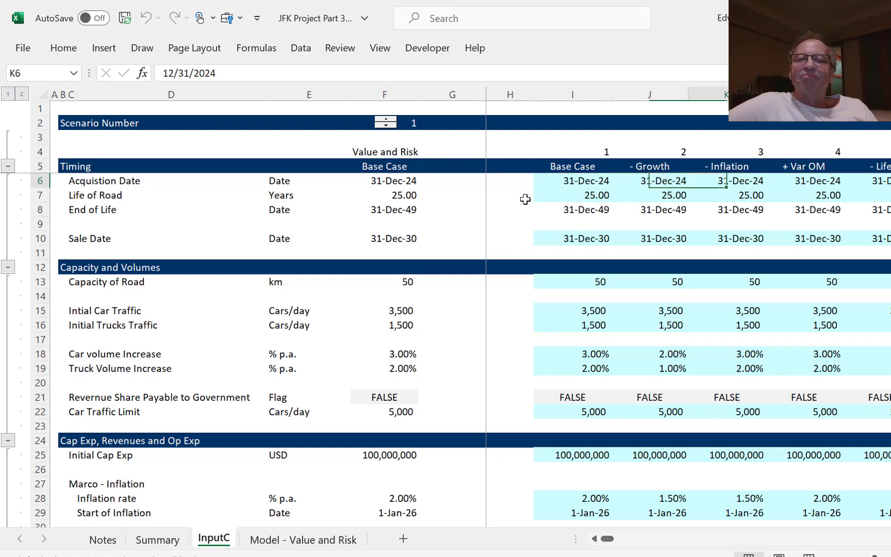
{"action": "key", "text": "Right"}
{"action": "key", "text": "Right"}
{"action": "key", "text": "Left"}
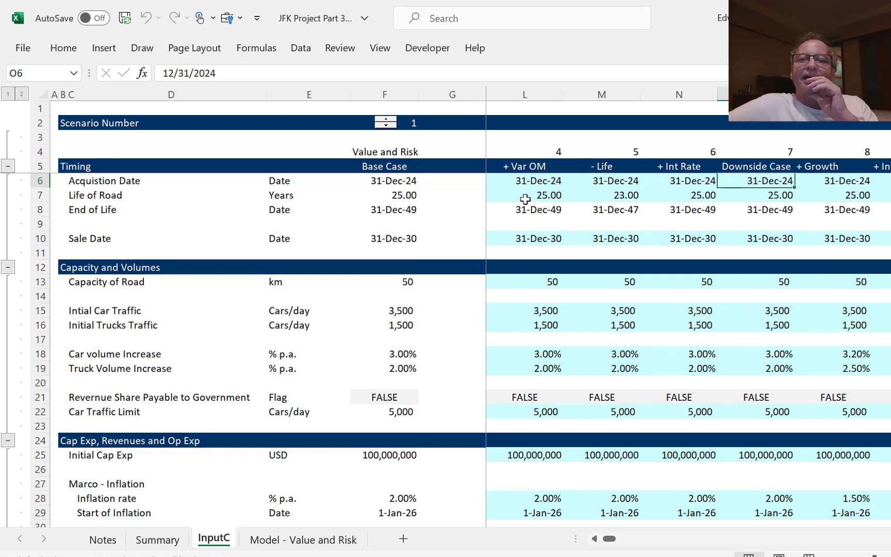
{"action": "key", "text": "Left"}
{"action": "key", "text": "Left"}
{"action": "key", "text": "Left"}
{"action": "key", "text": "Left"}
{"action": "key", "text": "Left"}
{"action": "key", "text": "Left"}
{"action": "key", "text": "Left"}
{"action": "key", "text": "Left"}
{"action": "key", "text": "Left"}
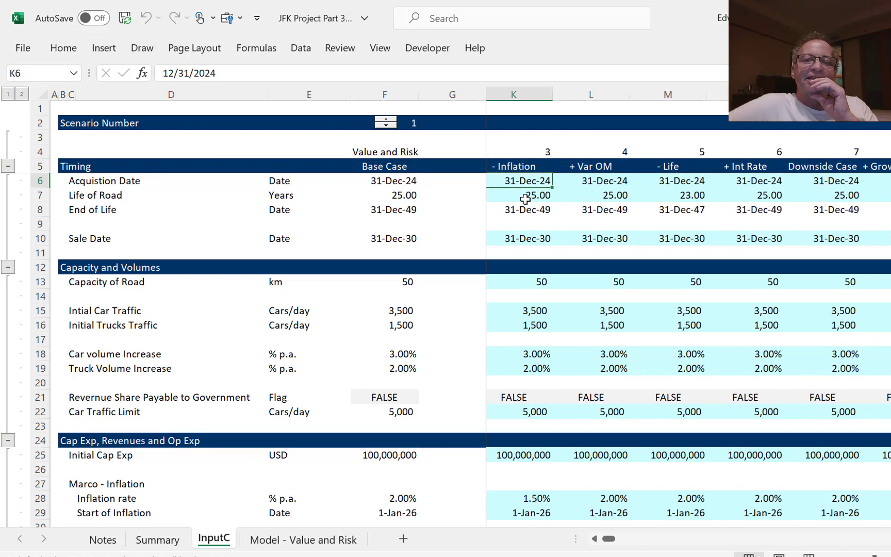
Look across the scenario columns beyond the Downside Case to the upside cases such as + Growth and + Inflation.
{"action": "key", "text": "Right"}
{"action": "key", "text": "Right"}
{"action": "key", "text": "Right"}
{"action": "key", "text": "Right"}
{"action": "key", "text": "Right"}
{"action": "key", "text": "Right"}
{"action": "key", "text": "Right"}
{"action": "key", "text": "Right"}
{"action": "key", "text": "Right"}
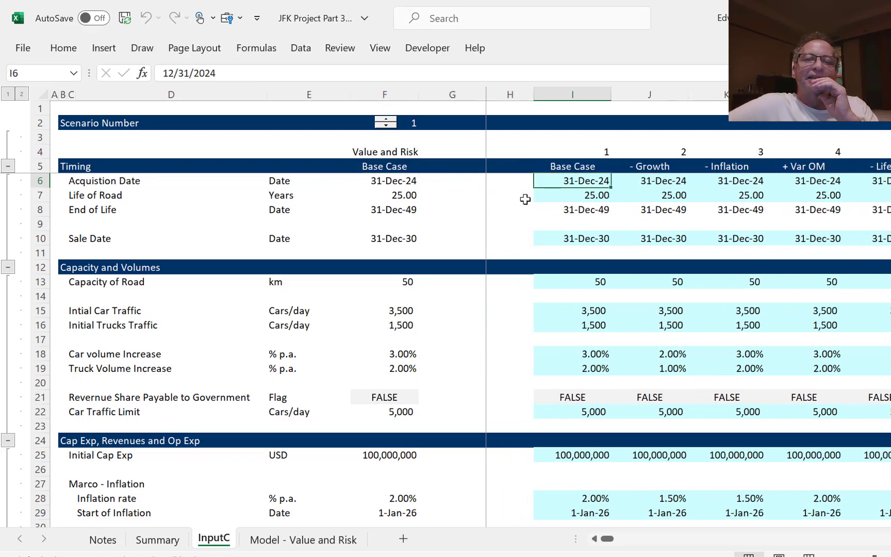
{"action": "key", "text": "Left"}
{"action": "key", "text": "Left"}
{"action": "key", "text": "Left"}
{"action": "key", "text": "Left"}
{"action": "key", "text": "Left"}
{"action": "key", "text": "Left"}
{"action": "key", "text": "Left"}
{"action": "key", "text": "Left"}
{"action": "key", "text": "Left"}
{"action": "key", "text": "Left"}
{"action": "key", "text": "Left"}
{"action": "key", "text": "Left"}
{"action": "key", "text": "Left"}
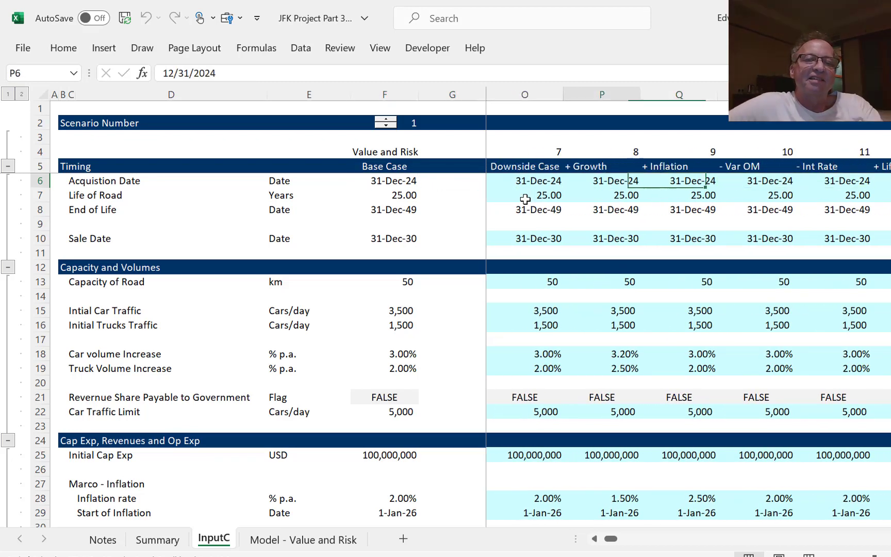
Inspect the Acquisition Date INDEX formula in the Value and Risk column and the scenario number cell it refers to.
{"action": "key", "text": "Right"}
{"action": "key", "text": "Right"}
{"action": "key", "text": "Right"}
{"action": "key", "text": "Right"}
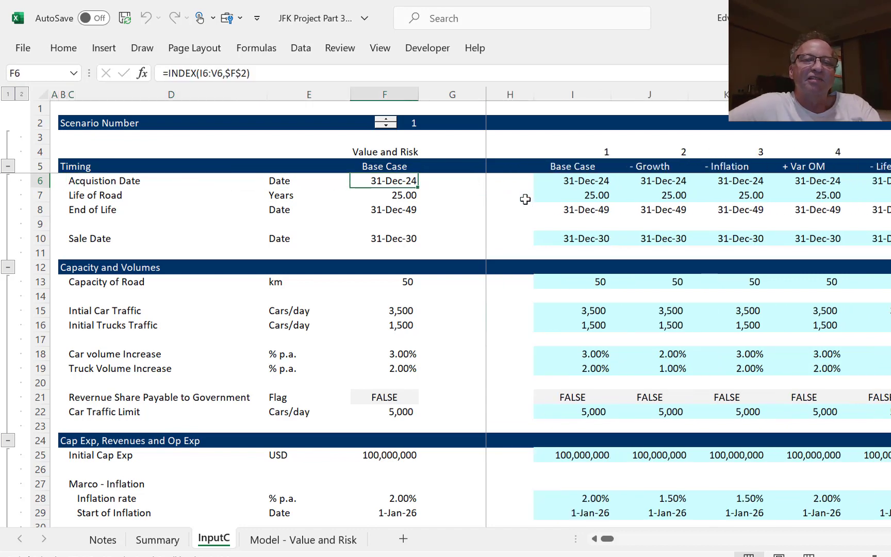
{"action": "key", "text": "F2"}
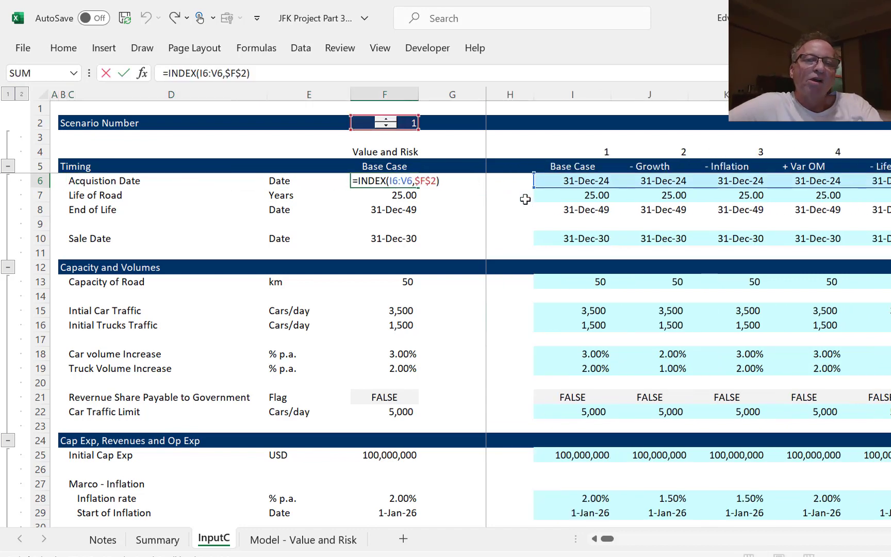
{"action": "key", "text": "Escape"}
{"action": "key", "text": "Up"}
{"action": "key", "text": "Up"}
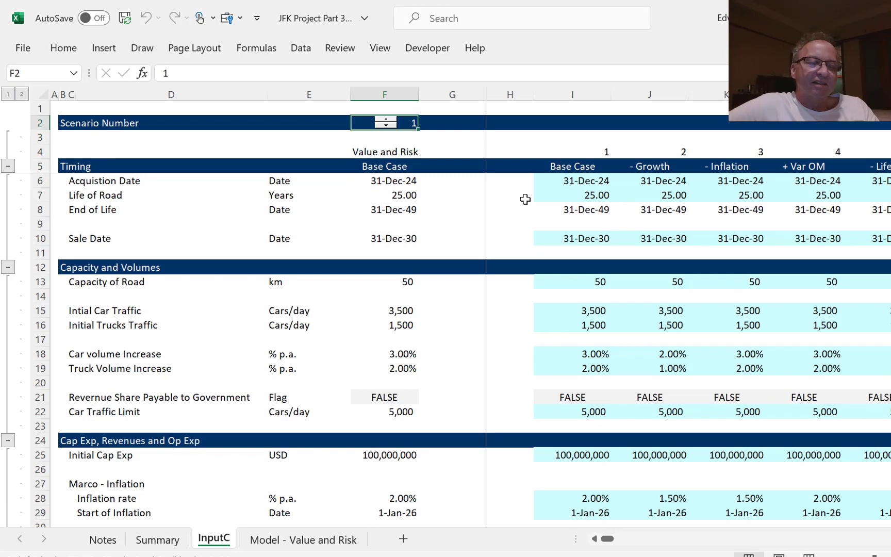
On the Summary sheet, set the Risk Scenario to 2, - Growth.
{"action": "key", "text": "ctrl+Page_Up"}
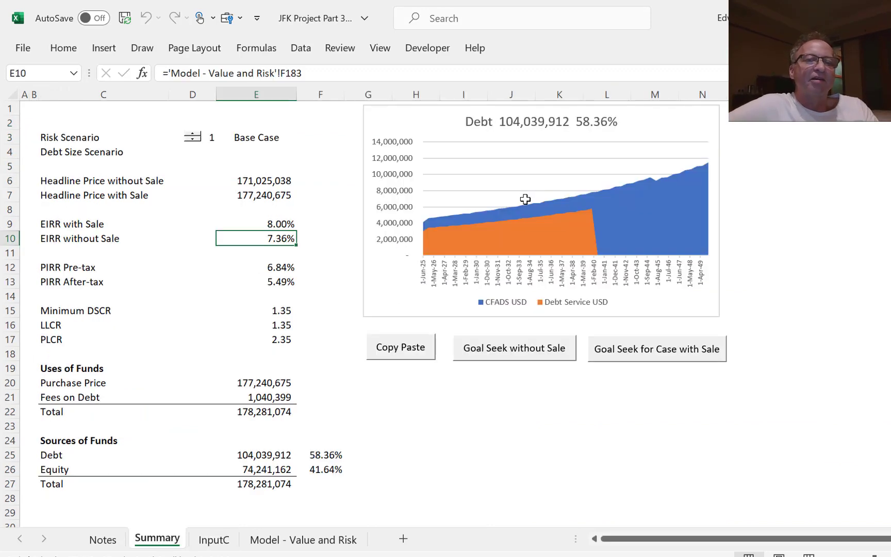
{"action": "left_click", "coordinate": [194, 138]}
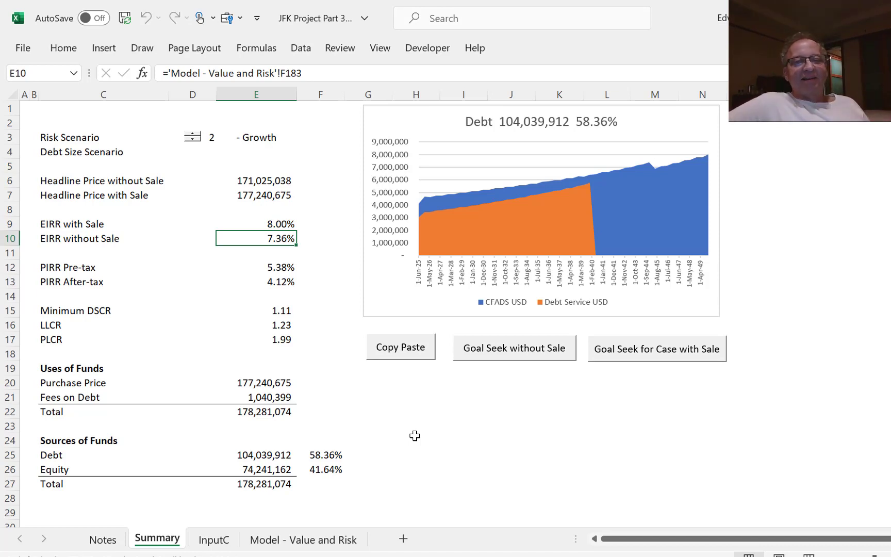
Run the Copy Paste macro for the - Growth case, and rerun it with the Risk Scenario set back to 1, Base Case.
{"action": "left_click", "coordinate": [393, 353]}
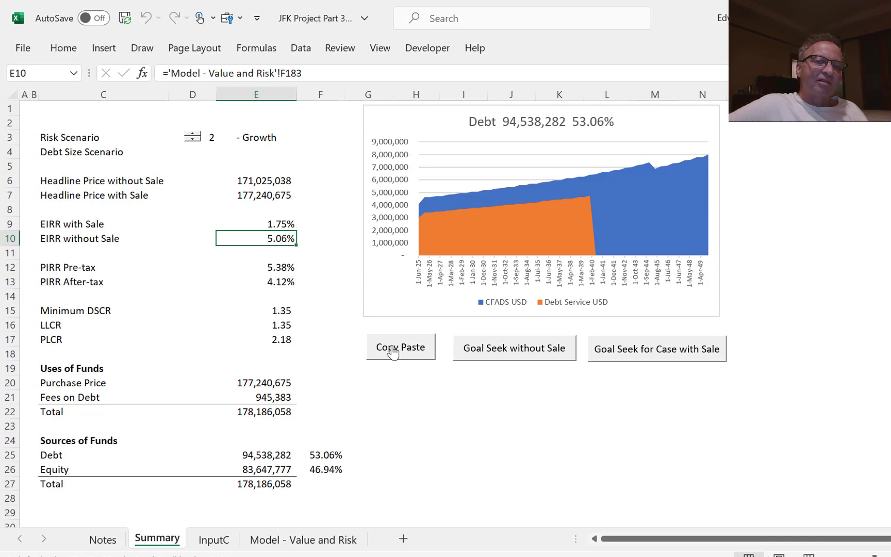
{"action": "left_click", "coordinate": [198, 141]}
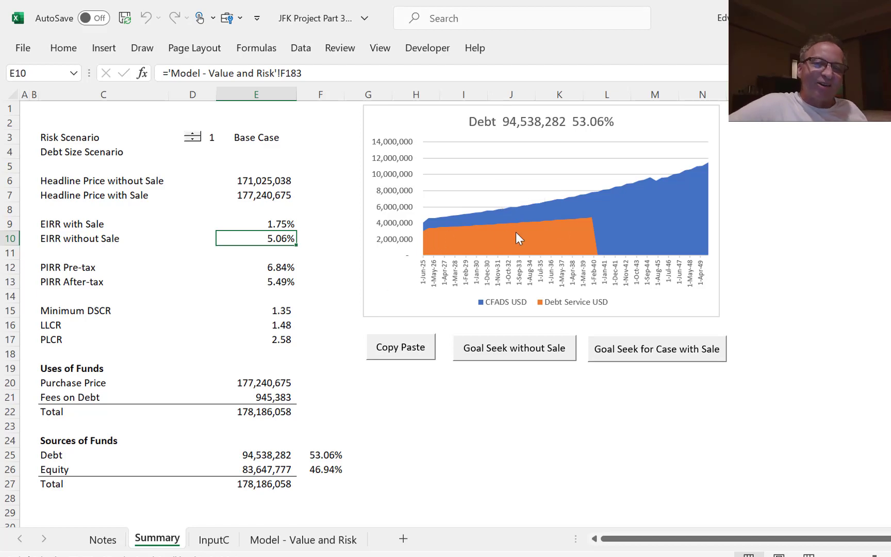
{"action": "left_click", "coordinate": [510, 413]}
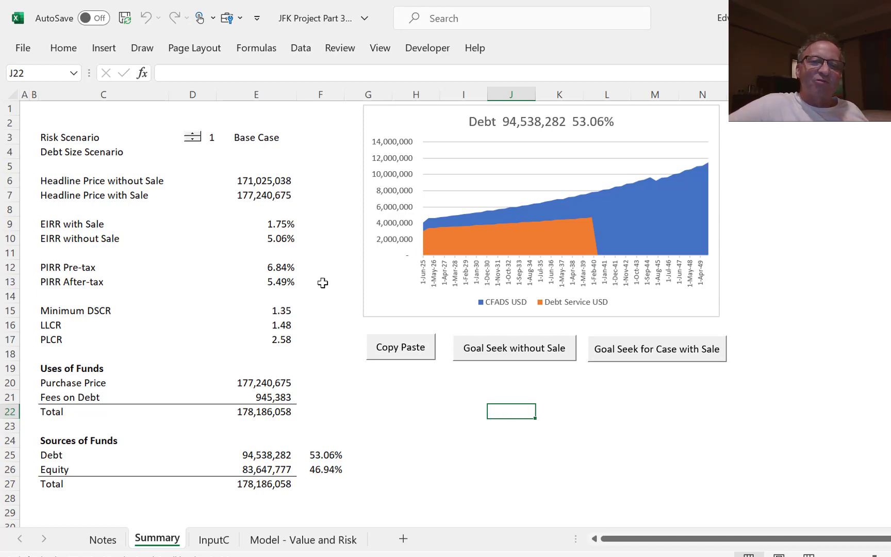
{"action": "left_click", "coordinate": [393, 345]}
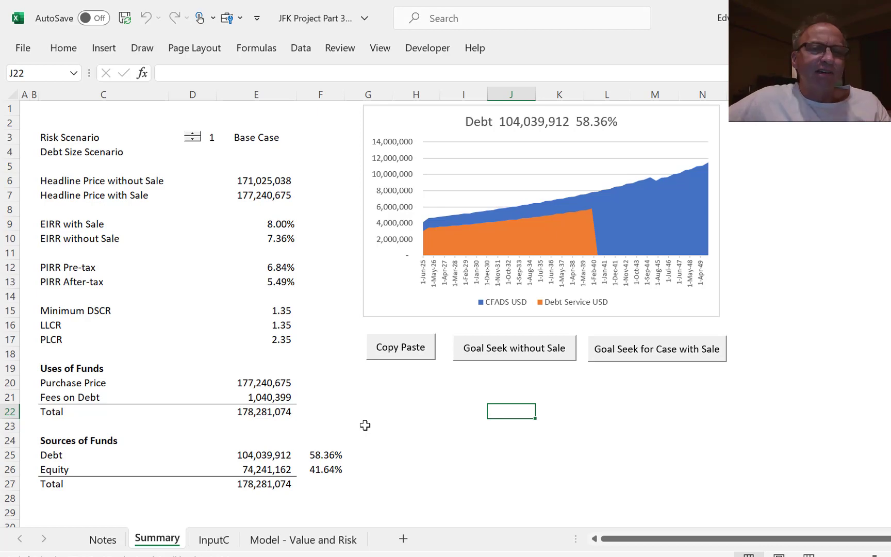
On the Notes sheet, go through the sensitivity presentation points from alternative debt sizing to the waterfall chart.
{"action": "key", "text": "ctrl+Page_Up"}
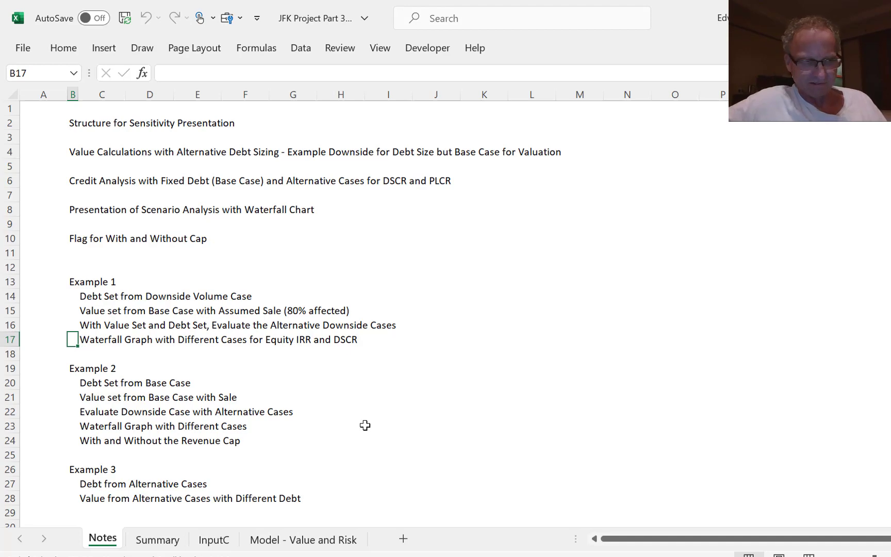
{"action": "key", "text": "Up"}
{"action": "key", "text": "Up"}
{"action": "key", "text": "Up"}
{"action": "key", "text": "Up"}
{"action": "key", "text": "Up"}
{"action": "key", "text": "Up"}
{"action": "key", "text": "Up"}
{"action": "key", "text": "Up"}
{"action": "key", "text": "Up"}
{"action": "key", "text": "Up"}
{"action": "key", "text": "Up"}
{"action": "key", "text": "Up"}
{"action": "key", "text": "Up"}
{"action": "key", "text": "Up"}
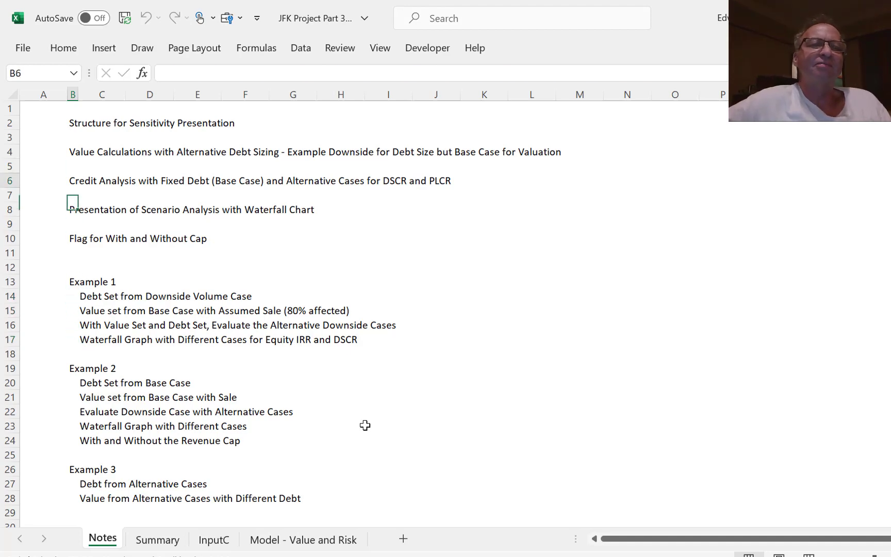
{"action": "key", "text": "Down"}
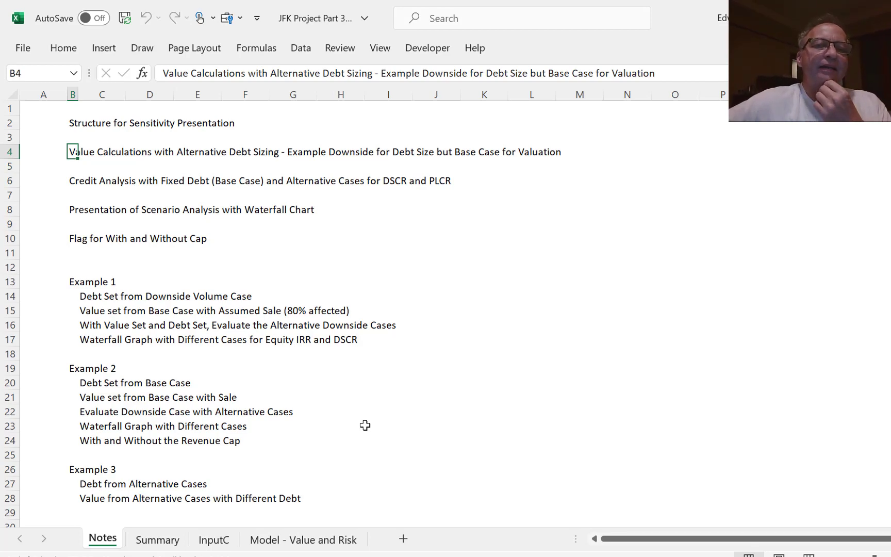
{"action": "key", "text": "Down"}
{"action": "key", "text": "Down"}
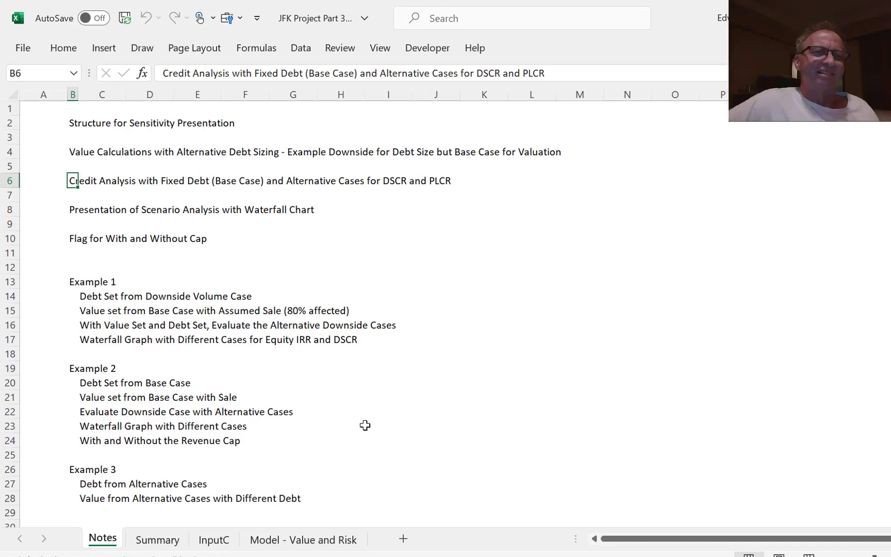
{"action": "key", "text": "Down"}
{"action": "key", "text": "Down"}
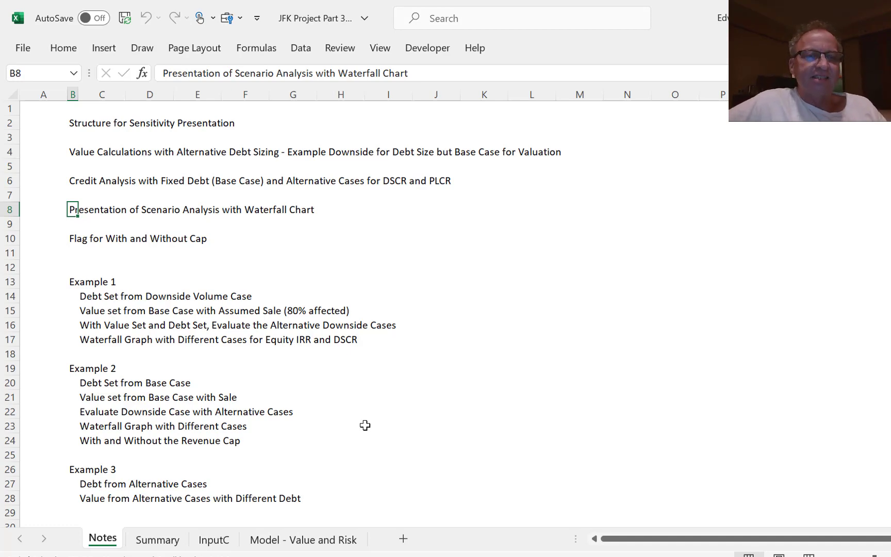
On the InputC sheet, look across the scenario columns from Base Case towards the Downside Case and return to the row's start.
{"action": "key", "text": "ctrl+Page_Down"}
{"action": "key", "text": "ctrl+Page_Down"}
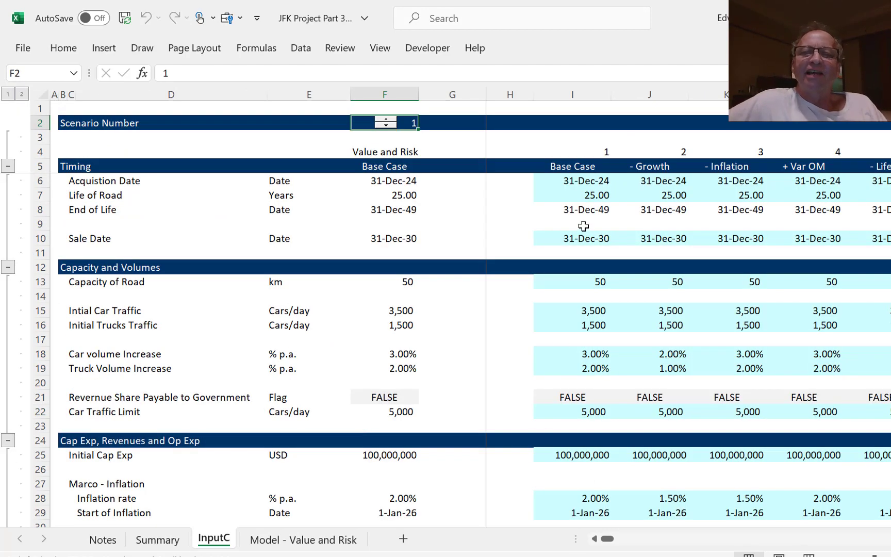
{"action": "key", "text": "Right"}
{"action": "key", "text": "Right"}
{"action": "key", "text": "Right"}
{"action": "key", "text": "Right"}
{"action": "key", "text": "Right"}
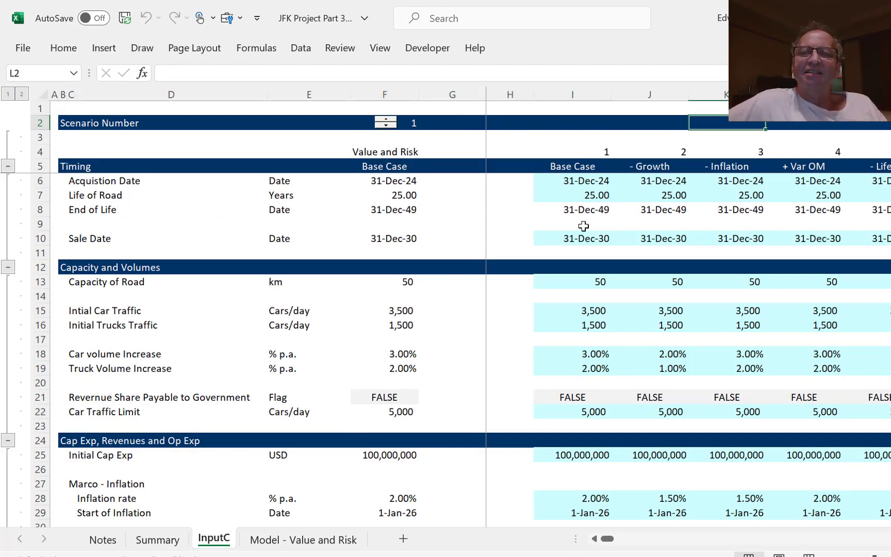
{"action": "key", "text": "Right"}
{"action": "key", "text": "Right"}
{"action": "scroll", "coordinate": [584, 226], "scroll_direction": "right", "scroll_amount": 1}
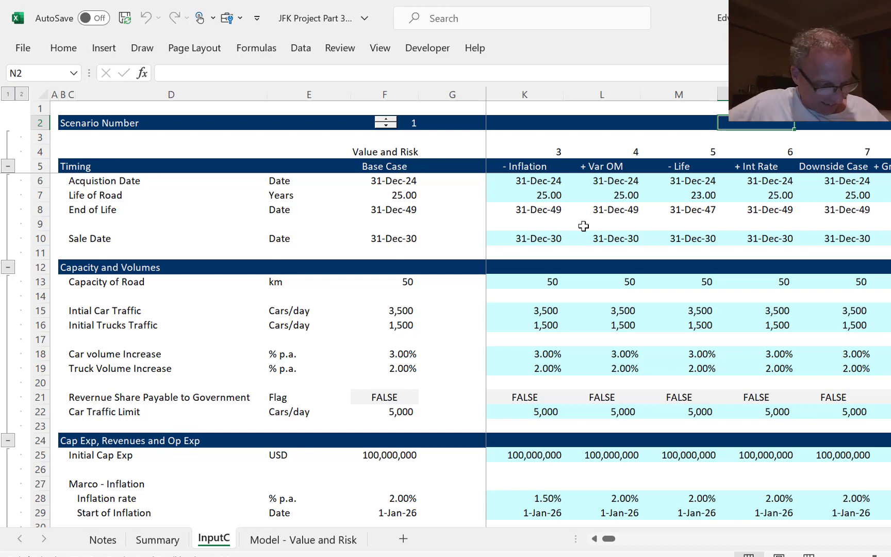
{"action": "key", "text": "Left"}
{"action": "key", "text": "Left"}
{"action": "key", "text": "Left"}
{"action": "key", "text": "Home"}
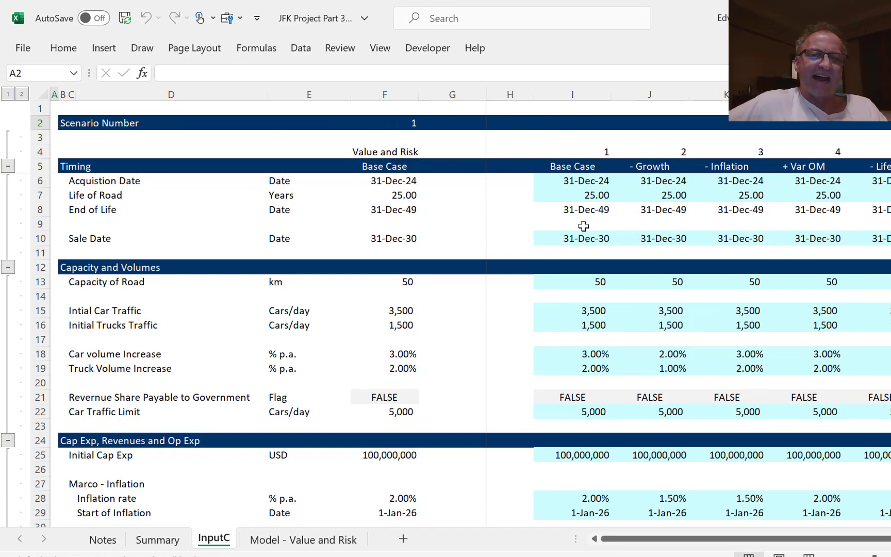
Return to the Notes sheet and read the Flag for With and Without Cap point.
{"action": "key", "text": "ctrl+Page_Up"}
{"action": "key", "text": "ctrl+Page_Up"}
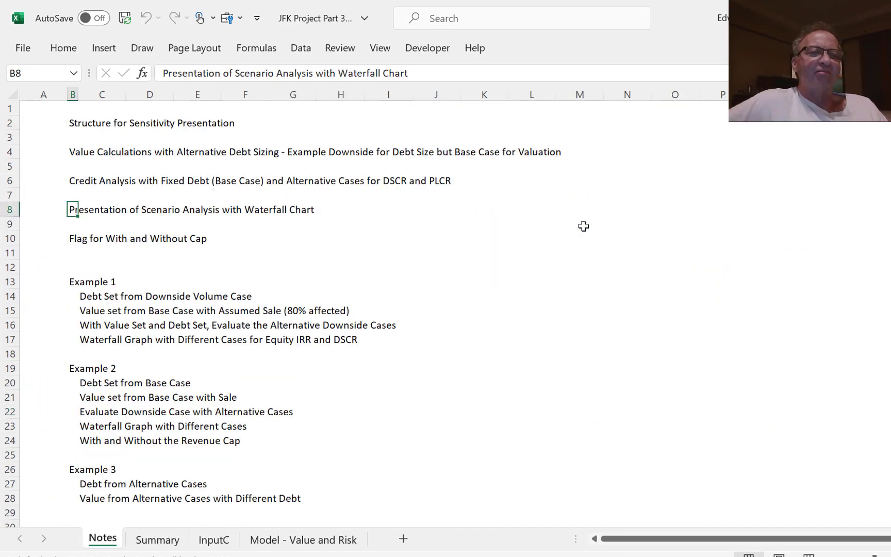
{"action": "key", "text": "Down"}
{"action": "key", "text": "Down"}
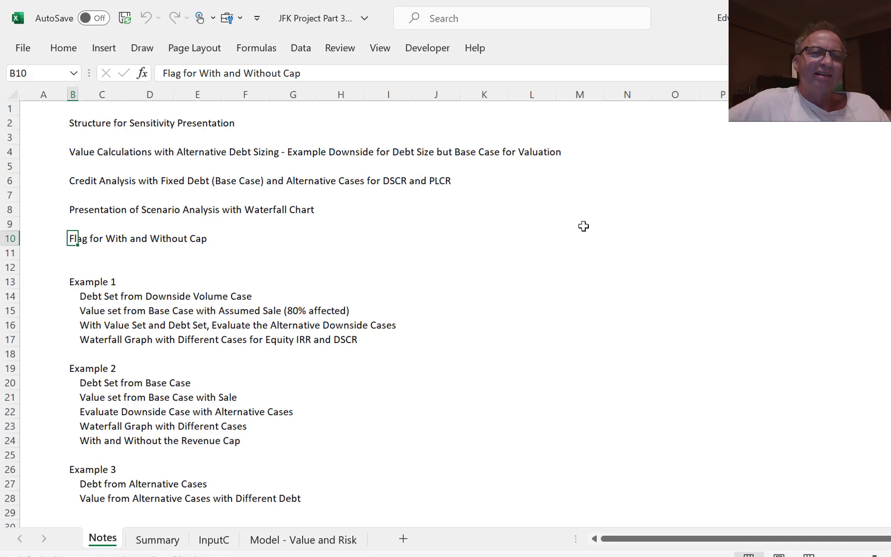
On the InputC sheet, replace the Value and Risk formula for Revenue Share Payable to Government with a fixed FALSE.
{"action": "key", "text": "ctrl+Page_Down"}
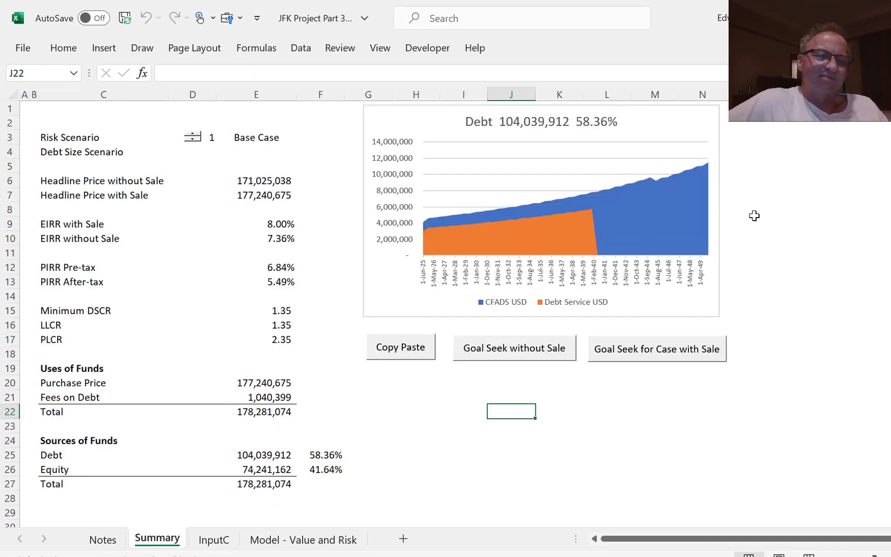
{"action": "key", "text": "ctrl+Page_Down"}
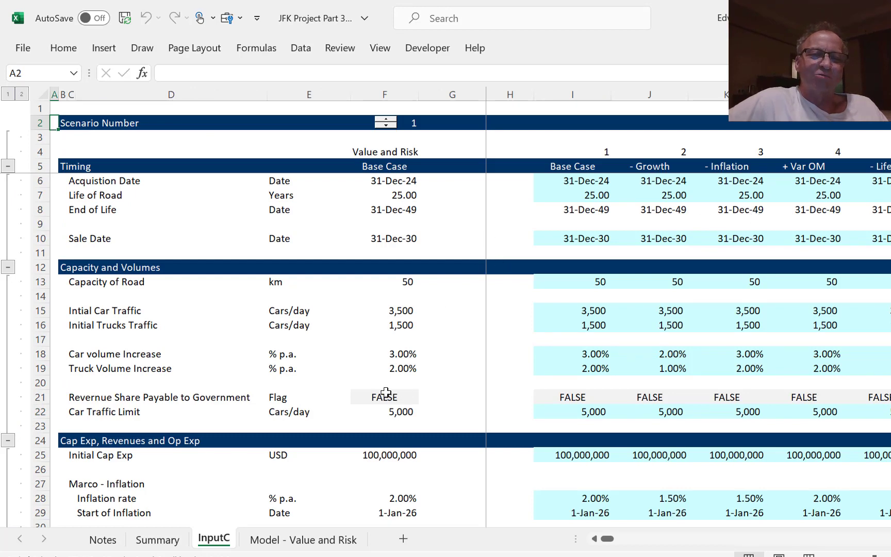
{"action": "left_click", "coordinate": [385, 393]}
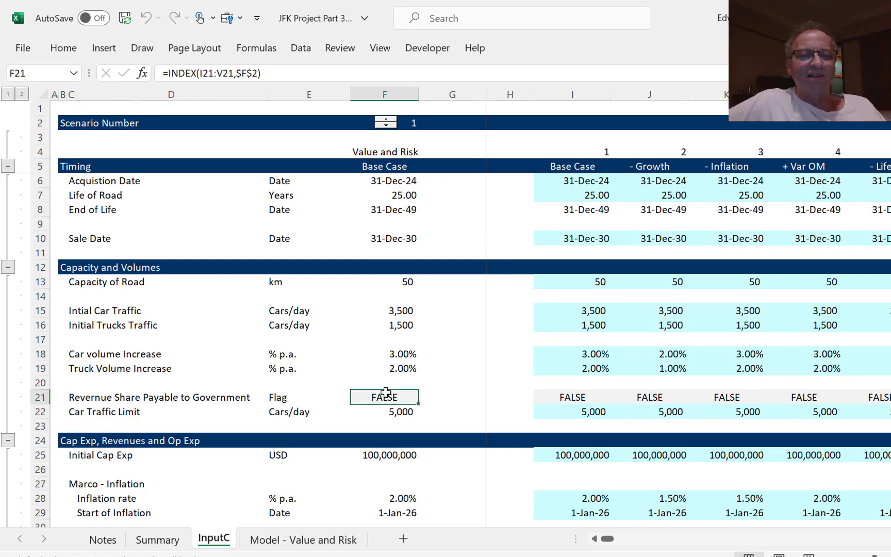
{"action": "key", "text": "Up"}
{"action": "key", "text": "Down"}
{"action": "type", "text": "flag"}
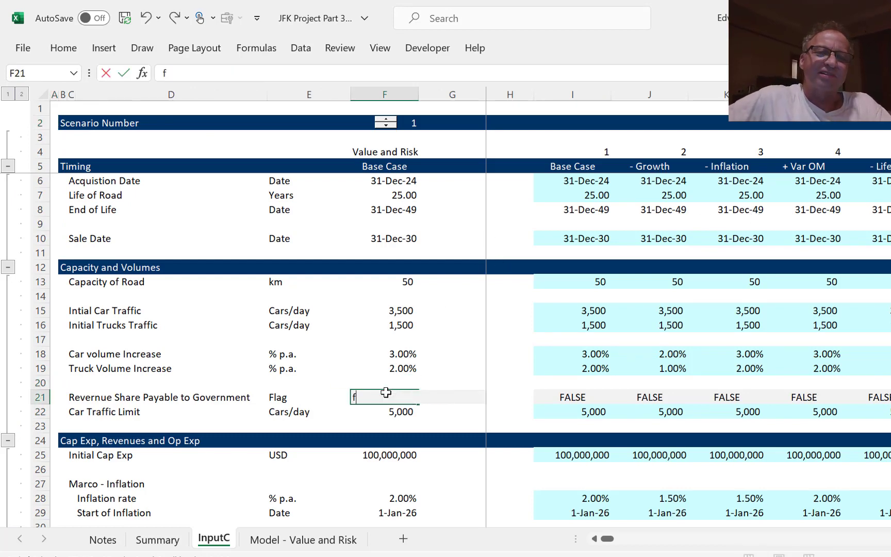
{"action": "key", "text": "BackSpace"}
{"action": "key", "text": "BackSpace"}
{"action": "key", "text": "BackSpace"}
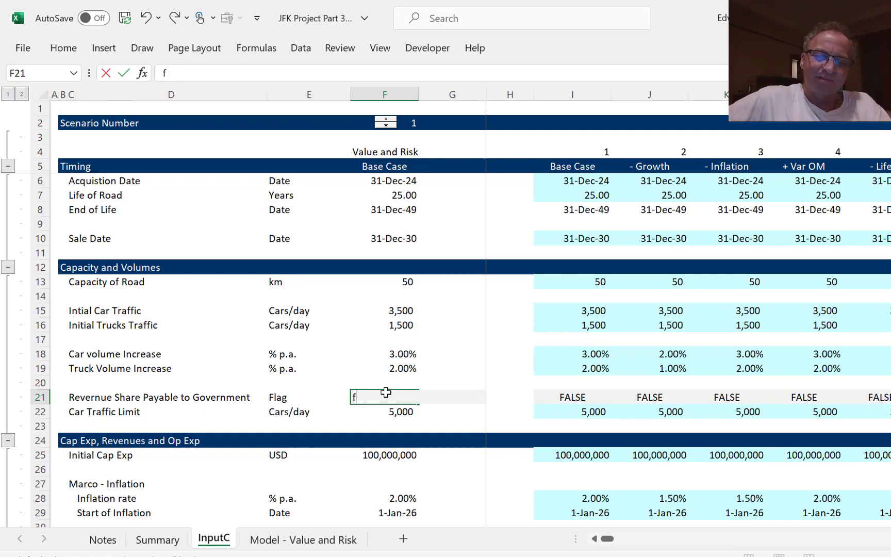
{"action": "type", "text": "lase"}
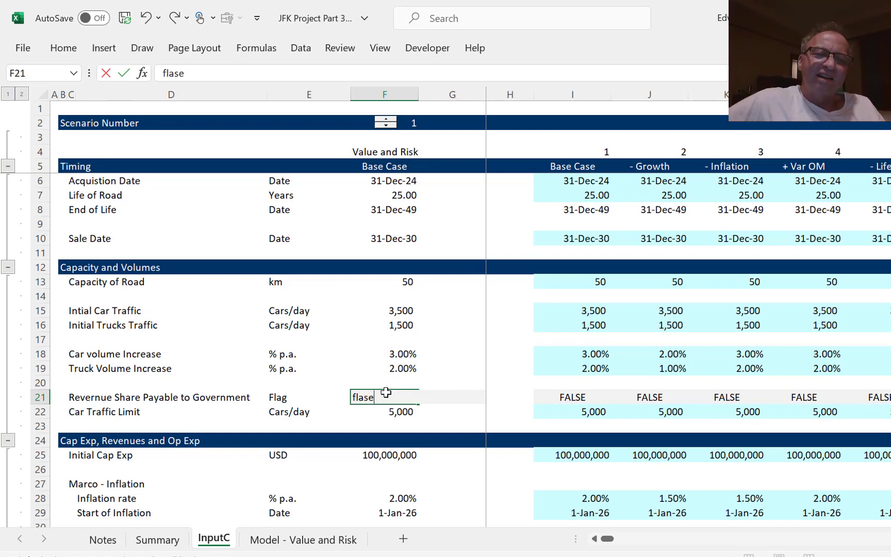
{"action": "key", "text": "ctrl+Return"}
{"action": "key", "text": "Down"}
{"action": "key", "text": "Down"}
{"action": "key", "text": "Up"}
{"action": "key", "text": "Up"}
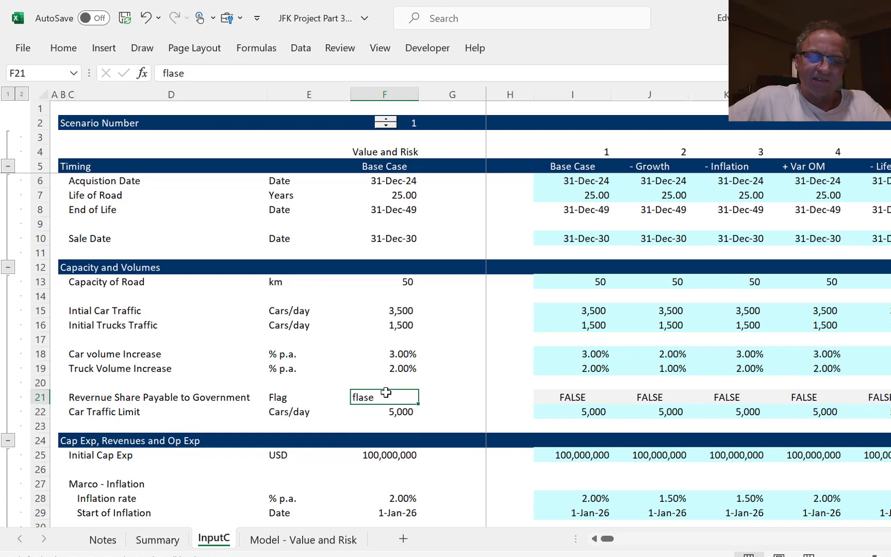
{"action": "type", "text": "false"}
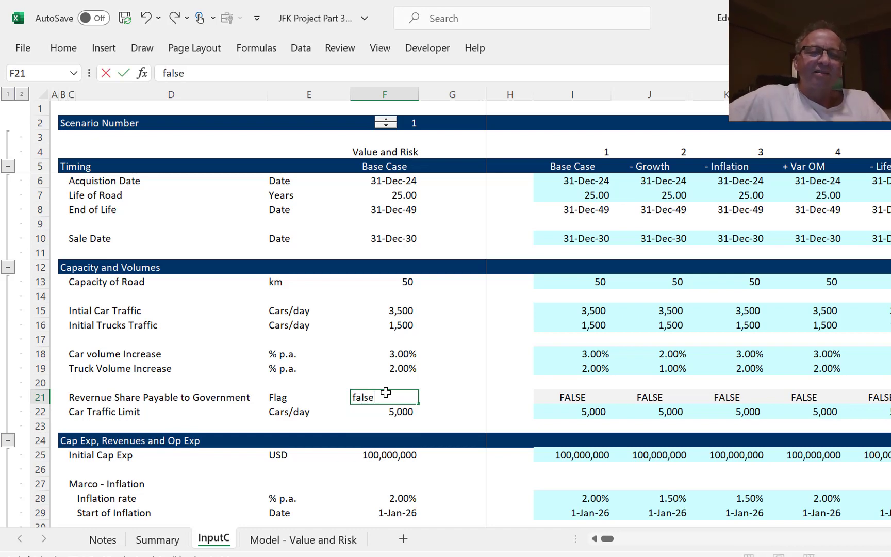
{"action": "key", "text": "Return"}
{"action": "key", "text": "Up"}
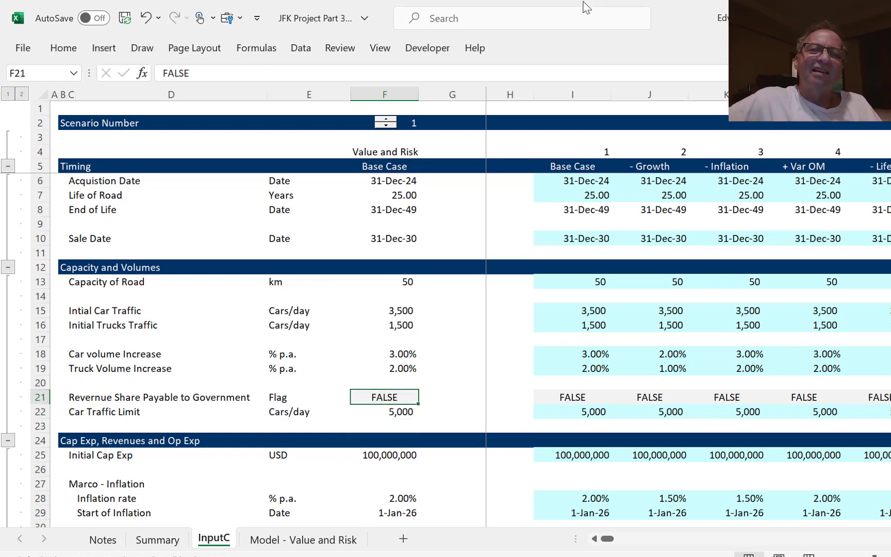
Insert a check box form control beside the Revenue Share Payable to Government flag, in column G of row 21.
{"action": "left_click", "coordinate": [427, 48]}
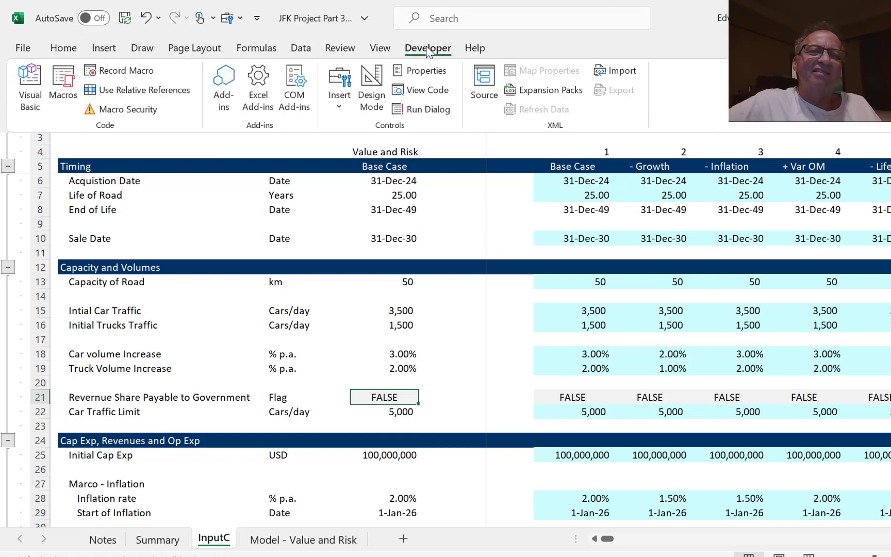
{"action": "left_click", "coordinate": [338, 106]}
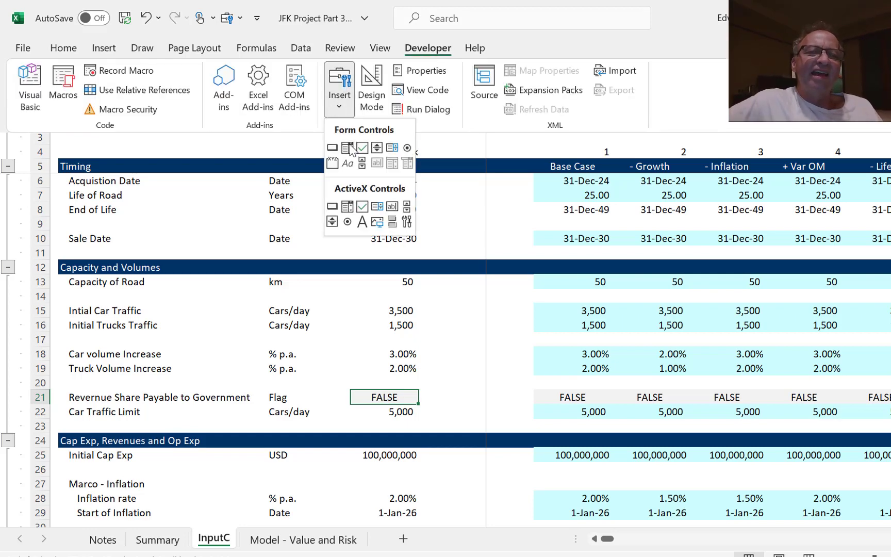
{"action": "left_click", "coordinate": [361, 153]}
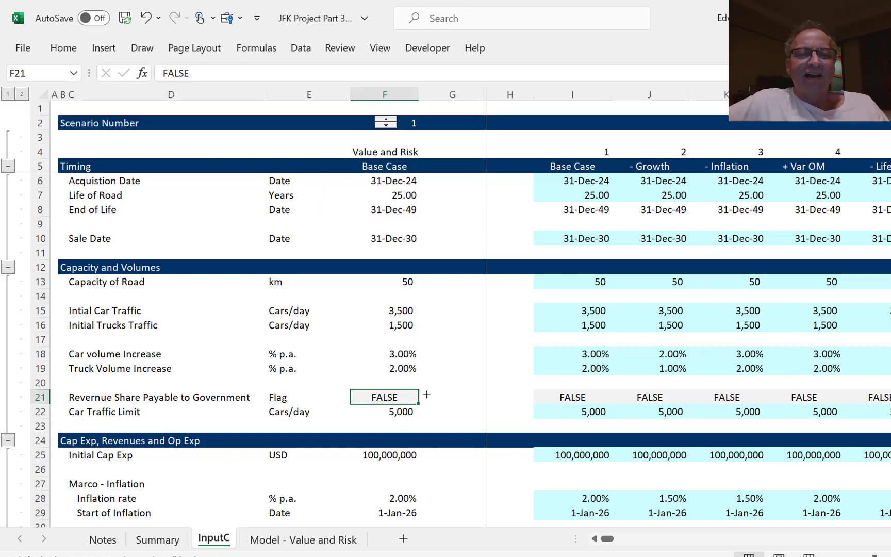
{"action": "left_click_drag", "start_coordinate": [424, 388], "coordinate": [486, 394]}
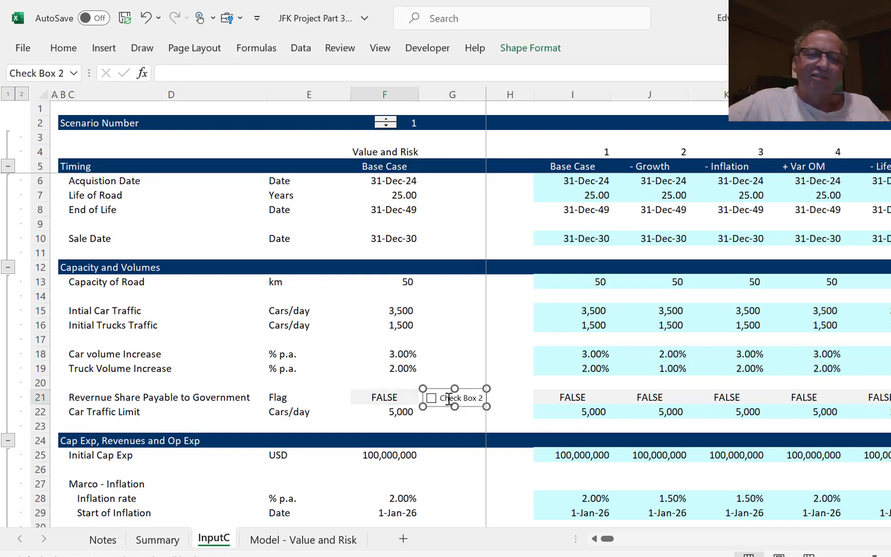
Change the new check box's label to Revenue Share.
{"action": "left_click", "coordinate": [449, 399]}
{"action": "key", "text": "BackSpace"}
{"action": "key", "text": "BackSpace"}
{"action": "key", "text": "BackSpace"}
{"action": "key", "text": "BackSpace"}
{"action": "key", "text": "BackSpace"}
{"action": "key", "text": "BackSpace"}
{"action": "key", "text": "BackSpace"}
{"action": "key", "text": "BackSpace"}
{"action": "key", "text": "BackSpace"}
{"action": "key", "text": "BackSpace"}
{"action": "key", "text": "BackSpace"}
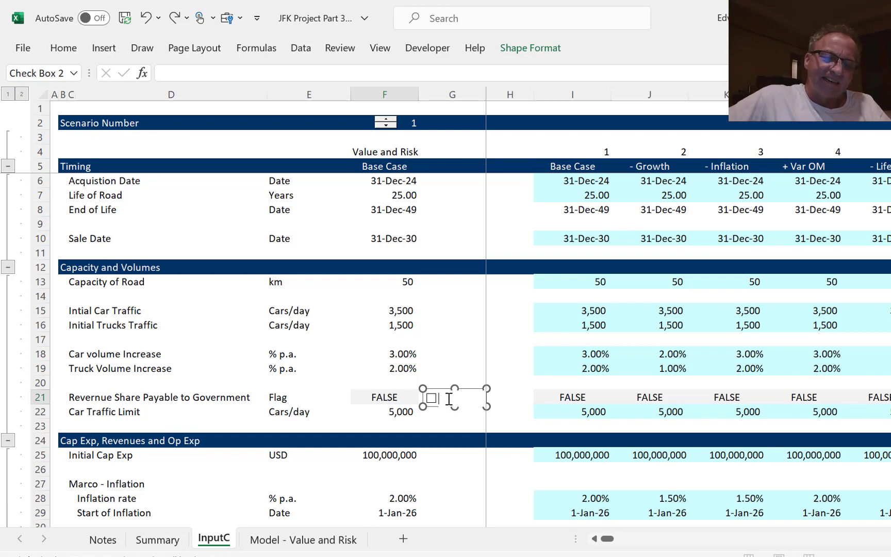
{"action": "key", "text": "ctrl+z"}
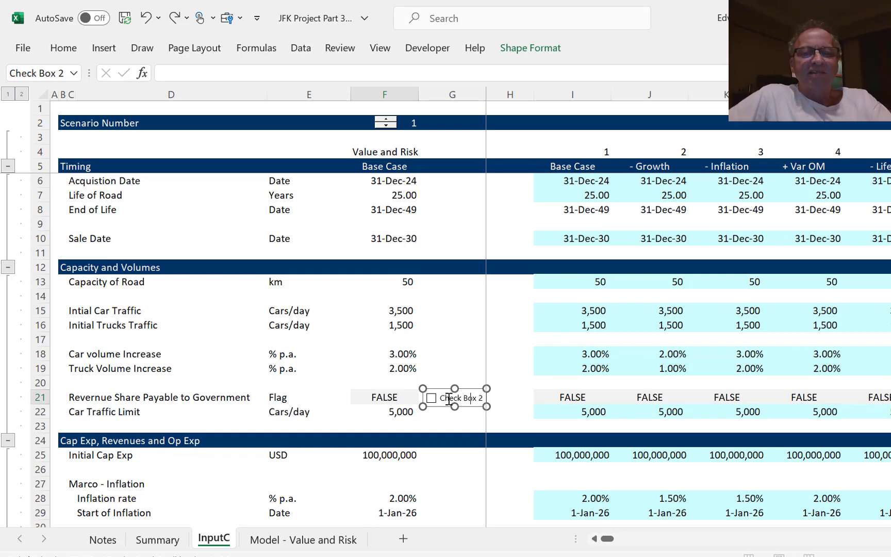
{"action": "left_click", "coordinate": [457, 341]}
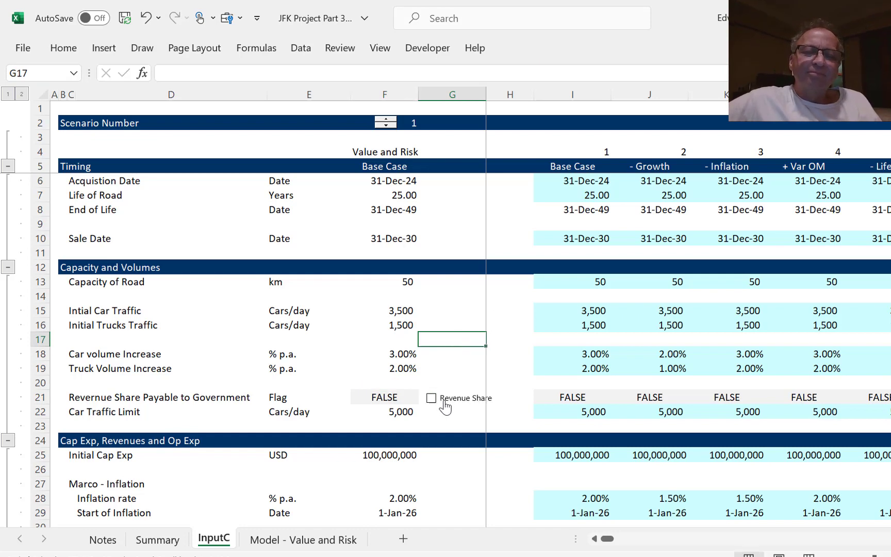
Link the Revenue Share check box to the government revenue share flag in cell F21 of the InputC sheet.
{"action": "right_click", "coordinate": [444, 407]}
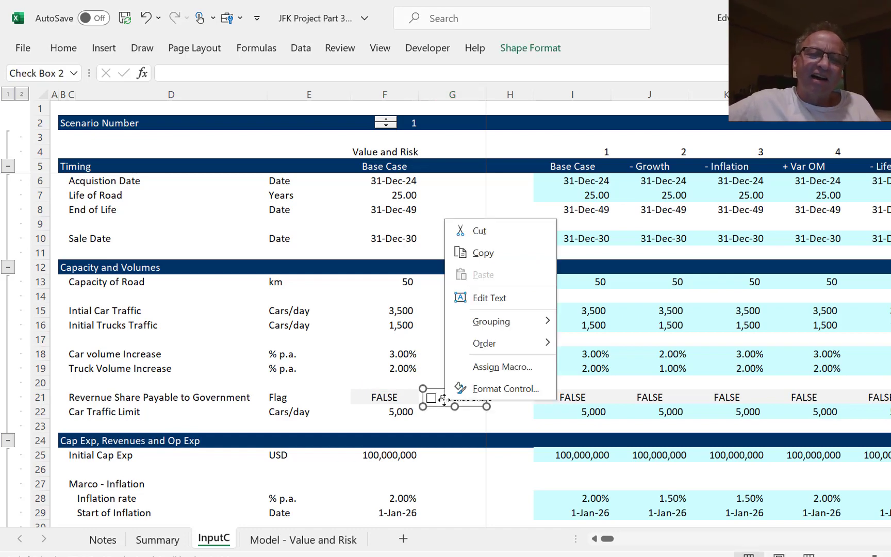
{"action": "left_click", "coordinate": [486, 389]}
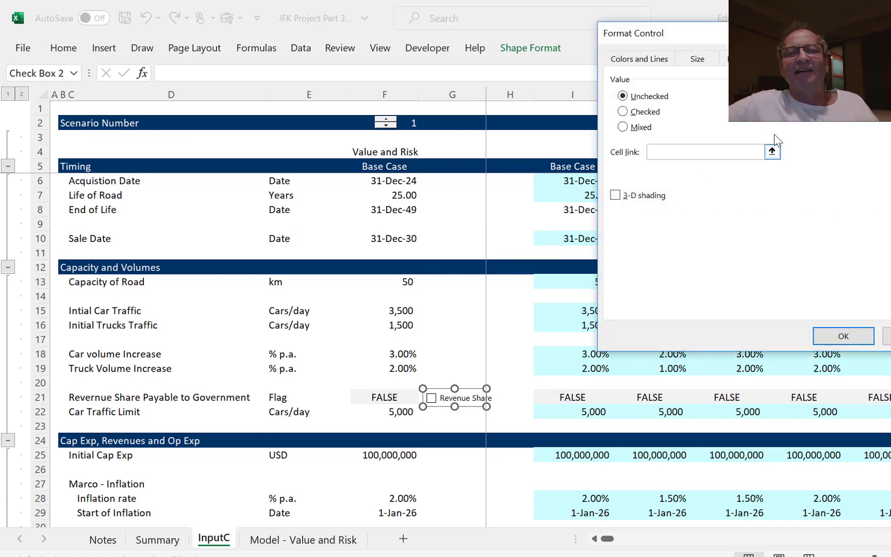
{"action": "left_click", "coordinate": [772, 152]}
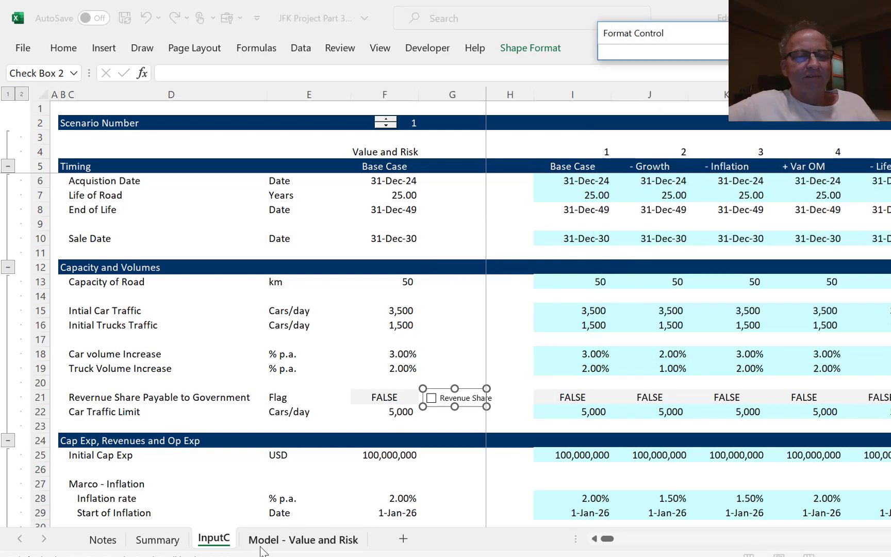
{"action": "left_click", "coordinate": [273, 540]}
{"action": "left_click", "coordinate": [214, 540]}
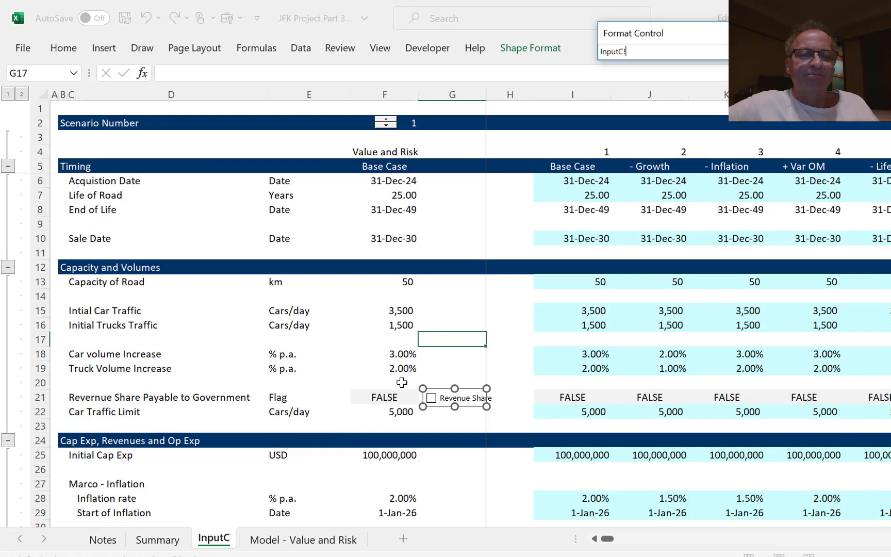
{"action": "left_click", "coordinate": [386, 397]}
{"action": "key", "text": "Return"}
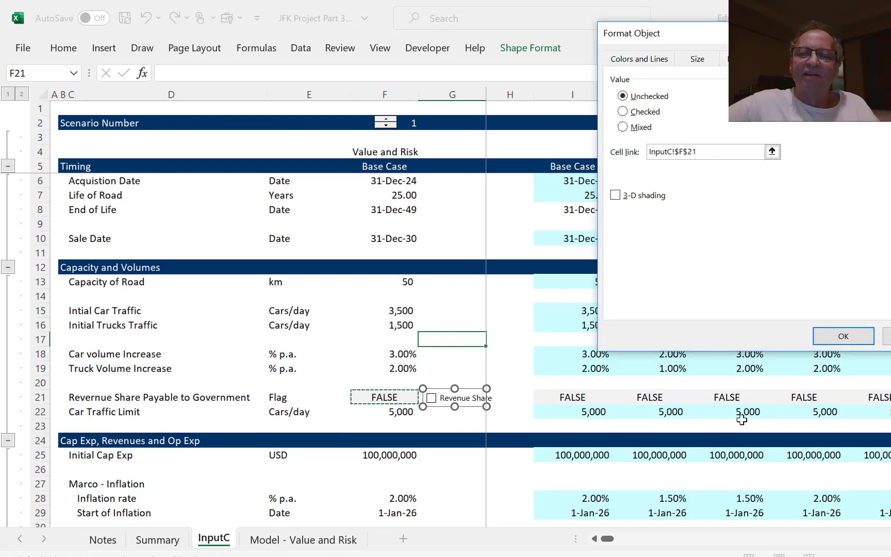
{"action": "left_click", "coordinate": [847, 338]}
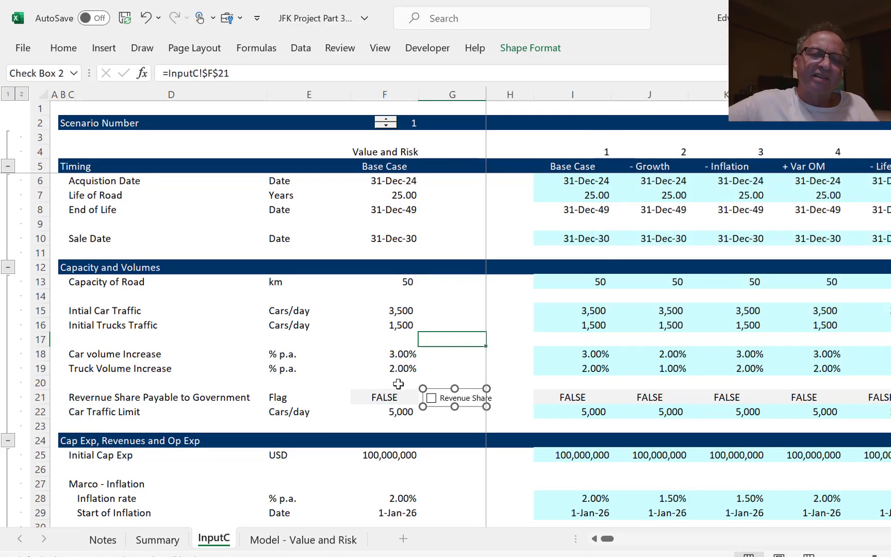
{"action": "left_click", "coordinate": [461, 338]}
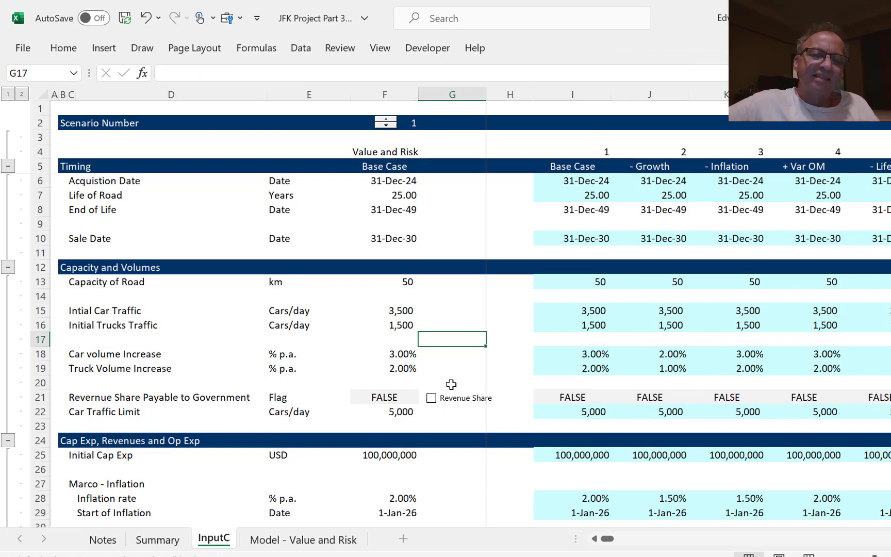
Test the Revenue Share check box by switching it on and off, and leave it ticked.
{"action": "left_click", "coordinate": [433, 408]}
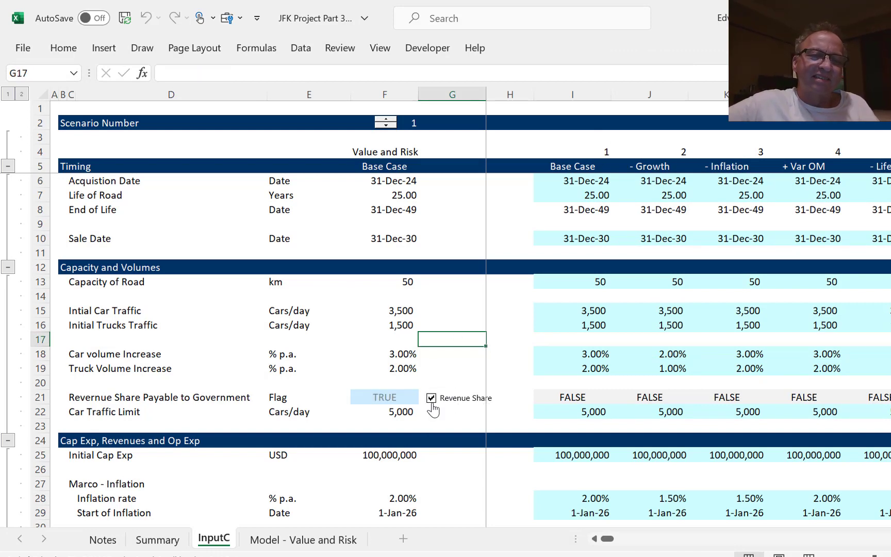
{"action": "left_click", "coordinate": [433, 407]}
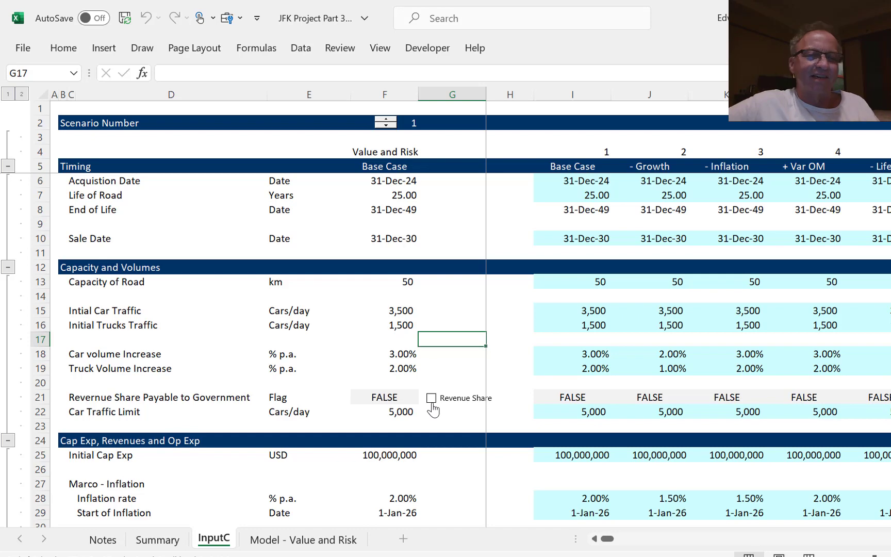
{"action": "left_click", "coordinate": [433, 408]}
Copy the linked Revenue Share check box to the Summary sheet and place it beside the LLCR and PLCR labels.
{"action": "right_click", "coordinate": [433, 408]}
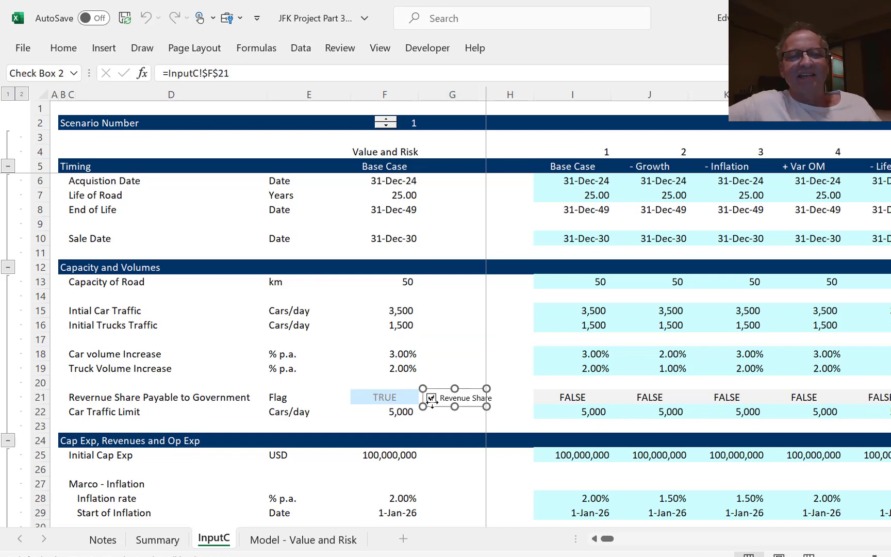
{"action": "left_click", "coordinate": [466, 256]}
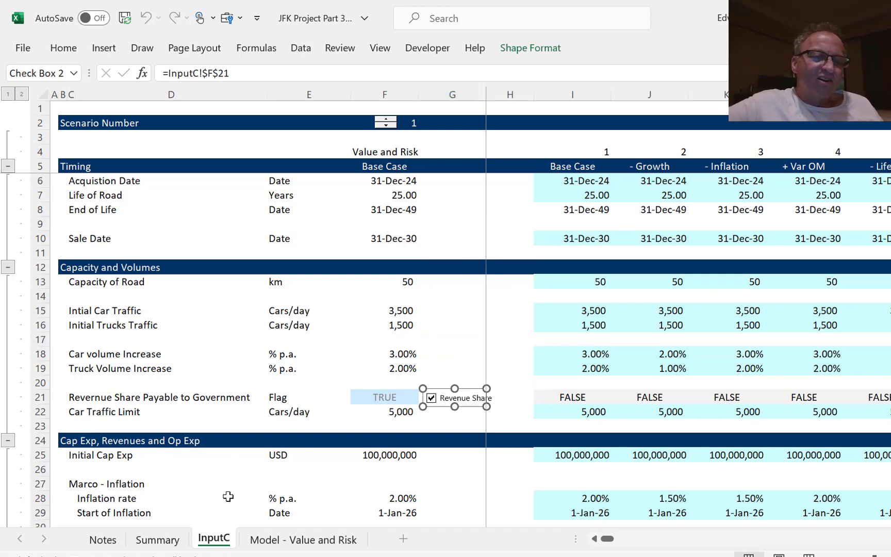
{"action": "left_click", "coordinate": [157, 539]}
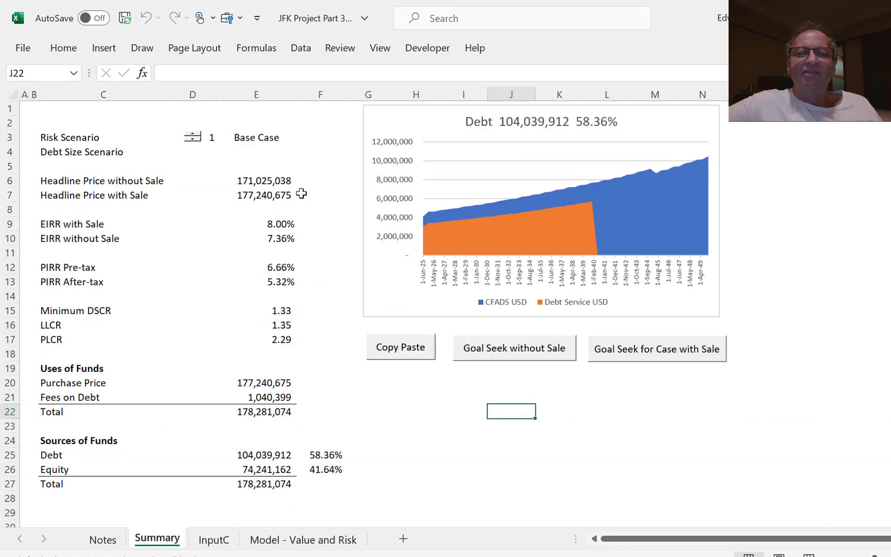
{"action": "left_click", "coordinate": [754, 140]}
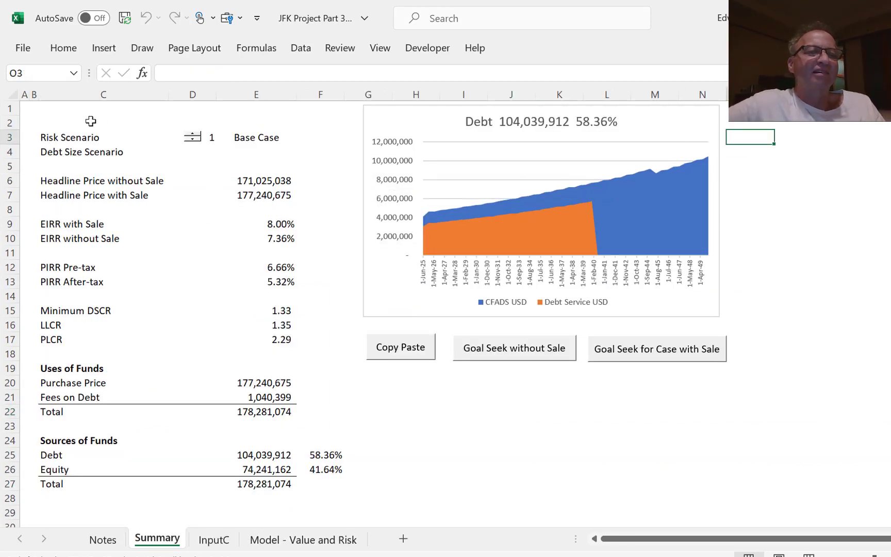
{"action": "left_click", "coordinate": [142, 330]}
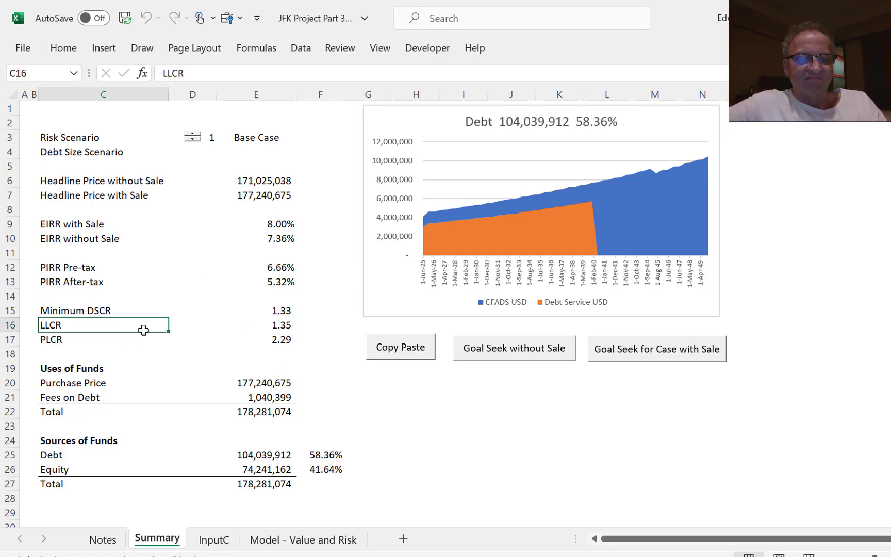
{"action": "key", "text": "ctrl+v"}
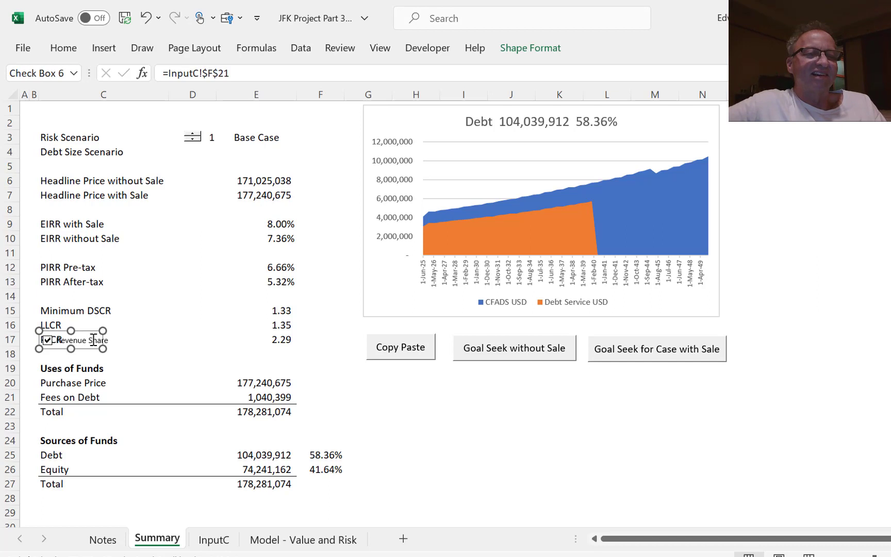
{"action": "left_click_drag", "start_coordinate": [89, 350], "coordinate": [149, 342]}
{"action": "left_click", "coordinate": [215, 299]}
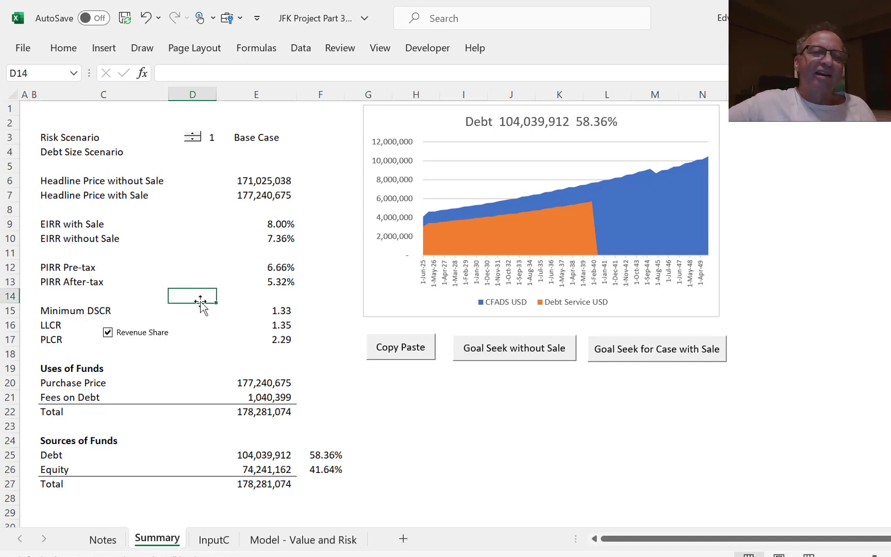
Toggle Revenue Share off, on and off again on the Summary sheet to compare the returns, coverage ratios and debt chart.
{"action": "left_click", "coordinate": [129, 336]}
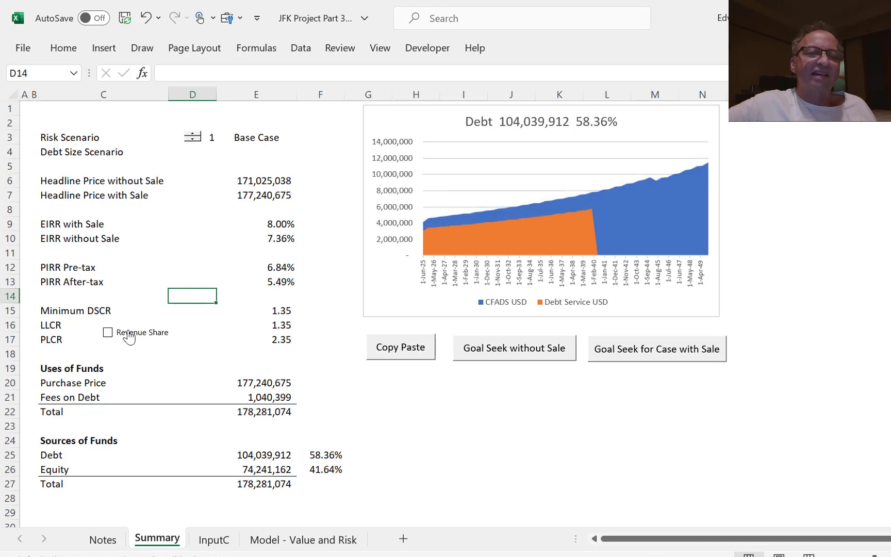
{"action": "left_click", "coordinate": [129, 336]}
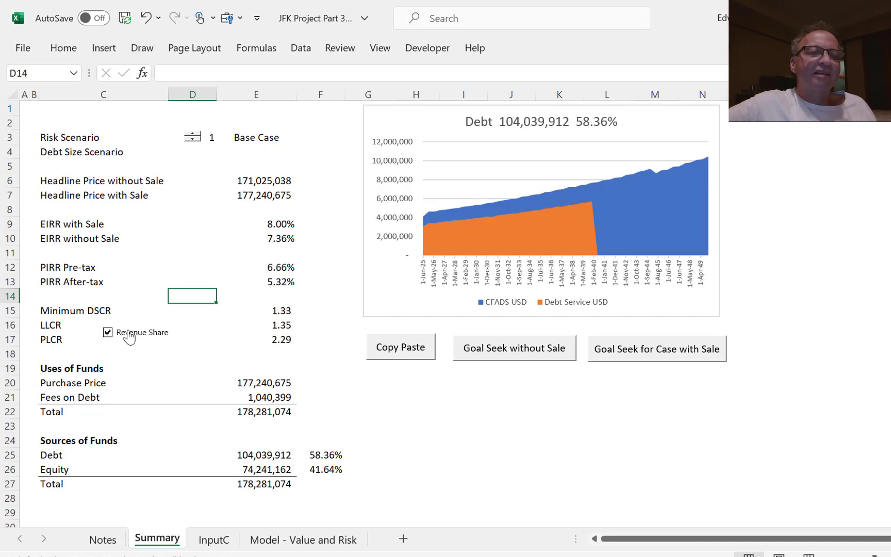
{"action": "left_click", "coordinate": [129, 336]}
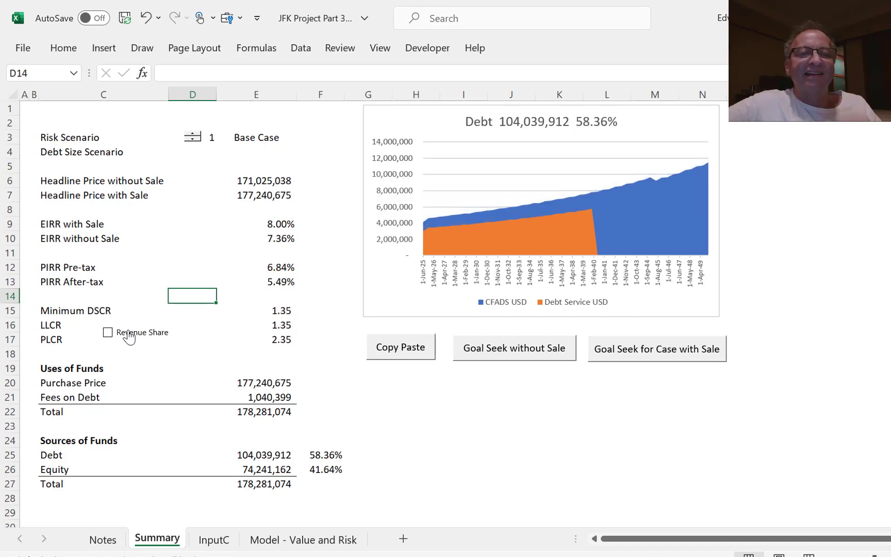
Run the Copy Paste macro with Revenue Share unticked, and run it again with Revenue Share ticked, checking EIRR with Sale.
{"action": "left_click", "coordinate": [397, 353]}
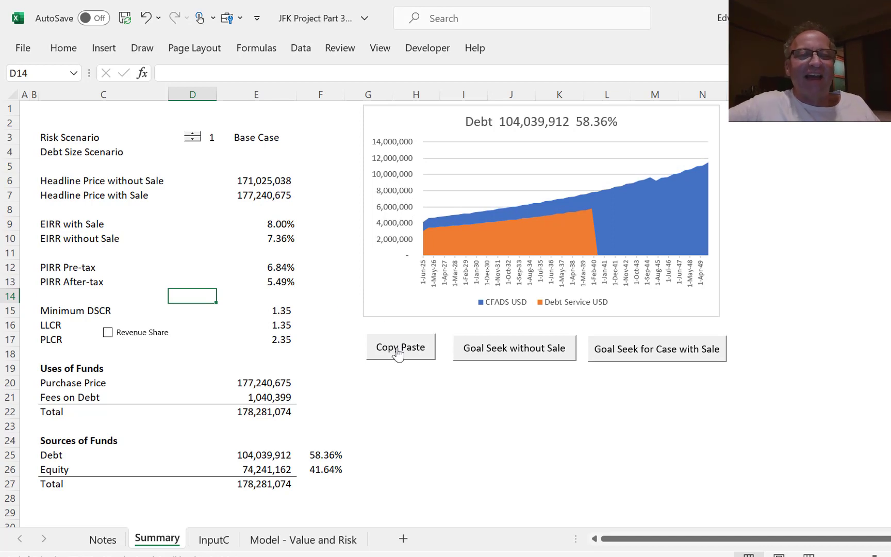
{"action": "left_click", "coordinate": [137, 335]}
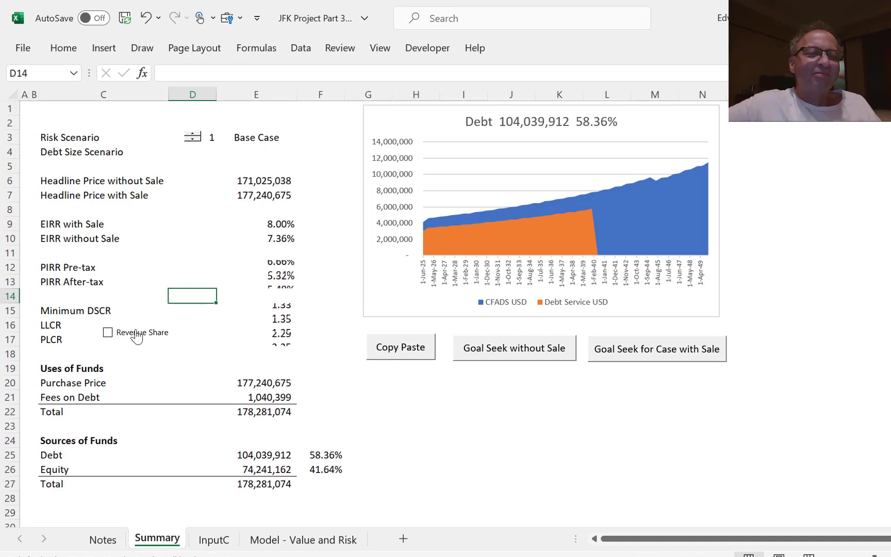
{"action": "left_click", "coordinate": [400, 347]}
{"action": "left_click", "coordinate": [277, 219]}
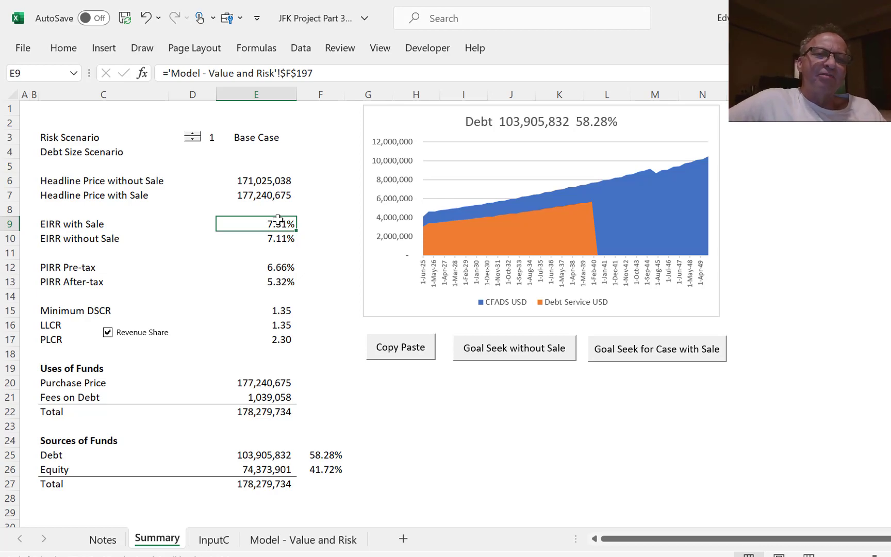
Return to the Notes sheet and read the Example 1 lines on debt sizing, valuation, downside cases and the waterfall graph.
{"action": "key", "text": "ctrl+Page_Up"}
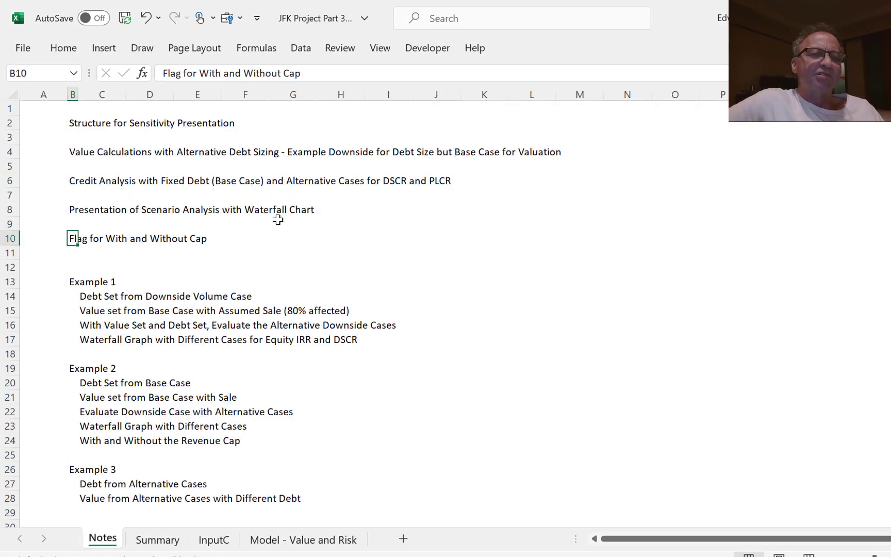
{"action": "left_click", "coordinate": [102, 295]}
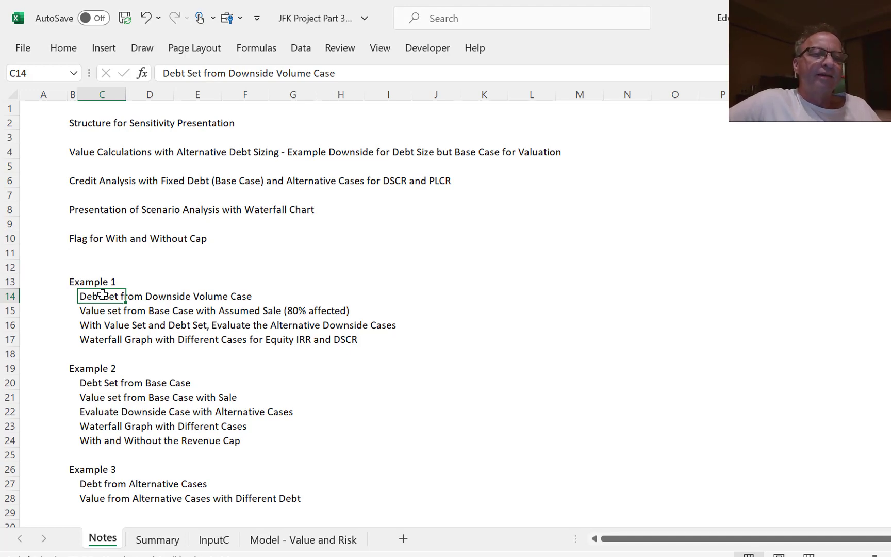
{"action": "key", "text": "Down"}
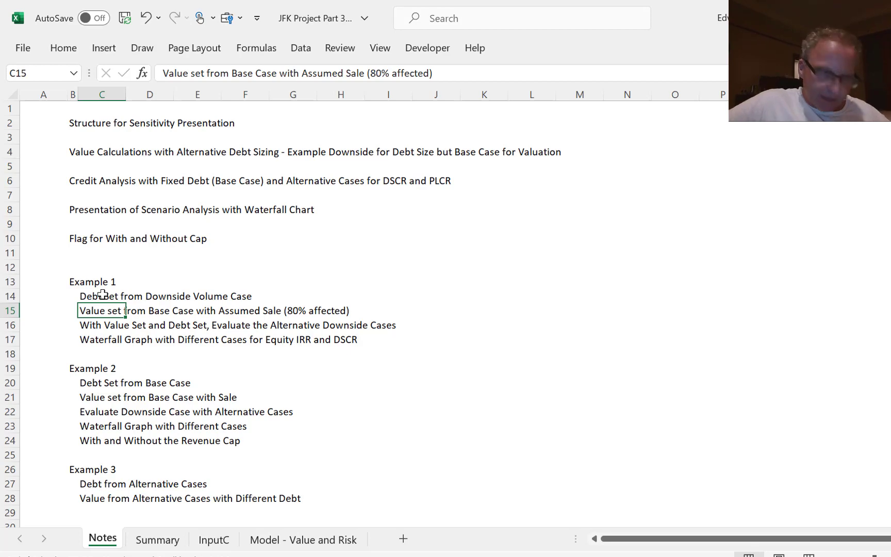
{"action": "left_click", "coordinate": [103, 294]}
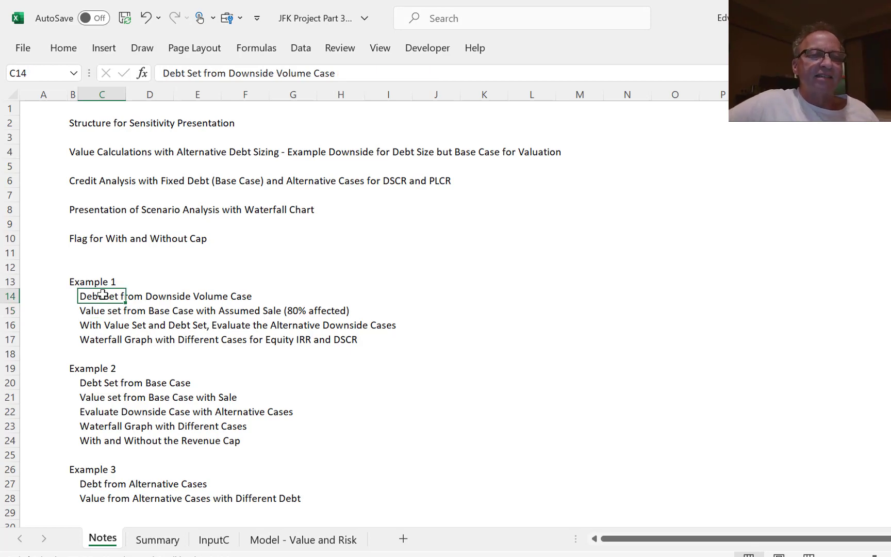
{"action": "key", "text": "Down"}
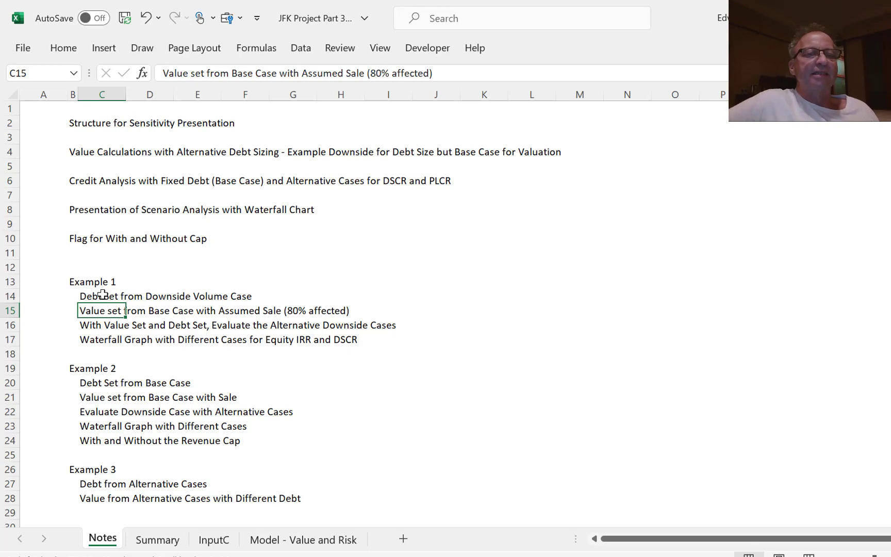
{"action": "key", "text": "Down"}
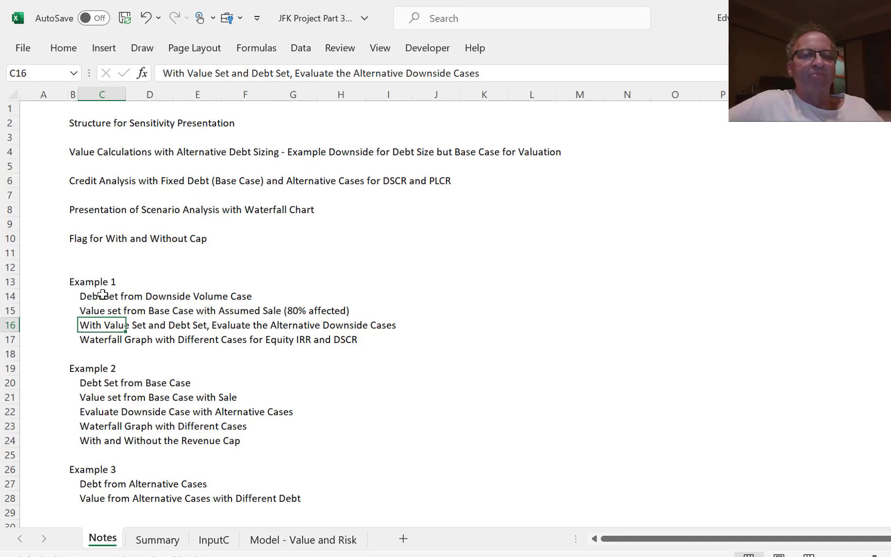
{"action": "key", "text": "Down"}
{"action": "key", "text": "Up"}
{"action": "key", "text": "Up"}
{"action": "key", "text": "Up"}
{"action": "key", "text": "Up"}
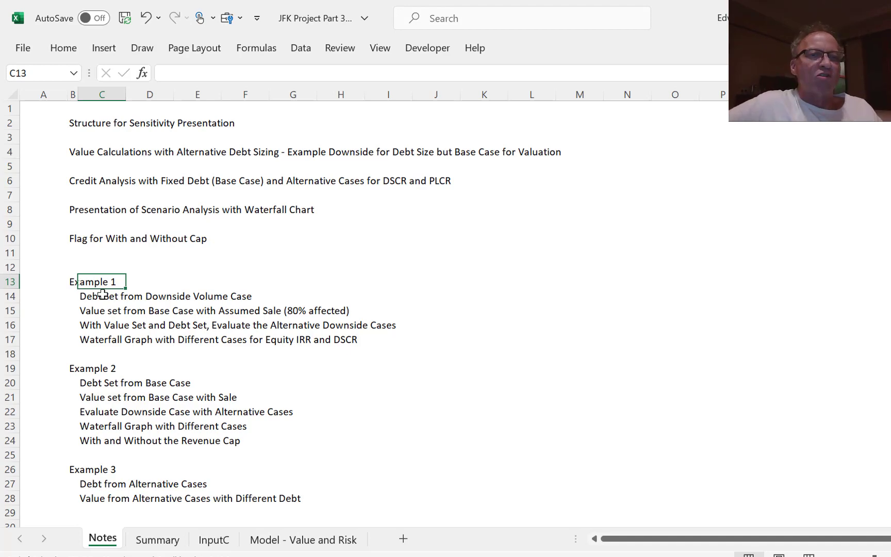
{"action": "left_click", "coordinate": [102, 293]}
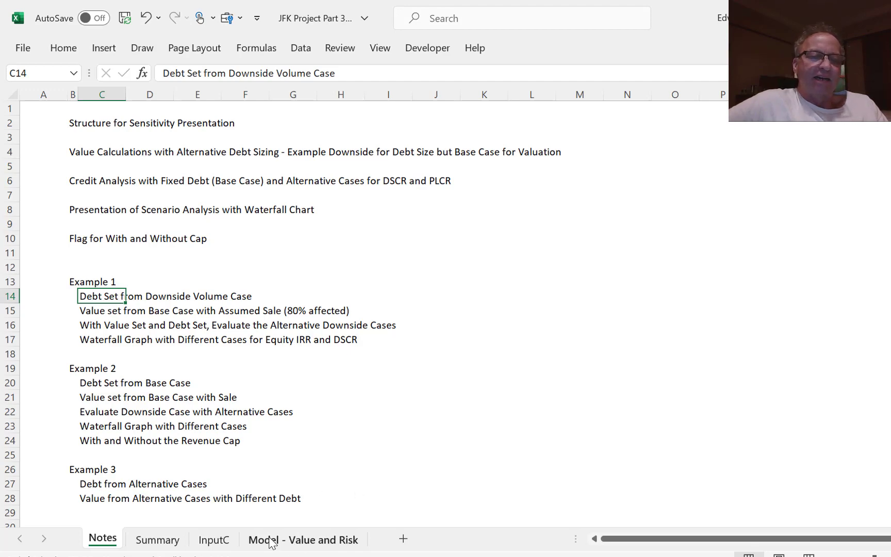
Deselect the Revenue Share check box object on InputC and review the Model - Value and Risk sections from volumes to graph output.
{"action": "left_click", "coordinate": [207, 544]}
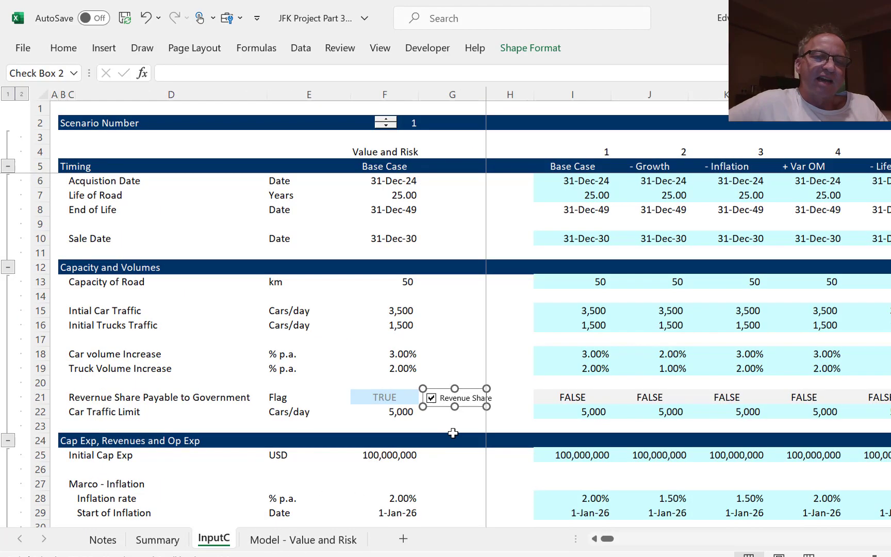
{"action": "left_click", "coordinate": [241, 343]}
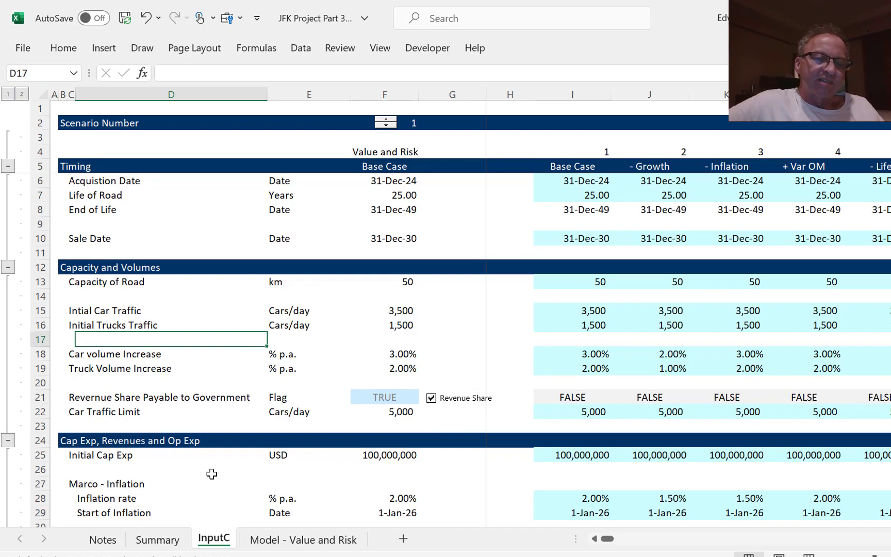
{"action": "left_click", "coordinate": [283, 540]}
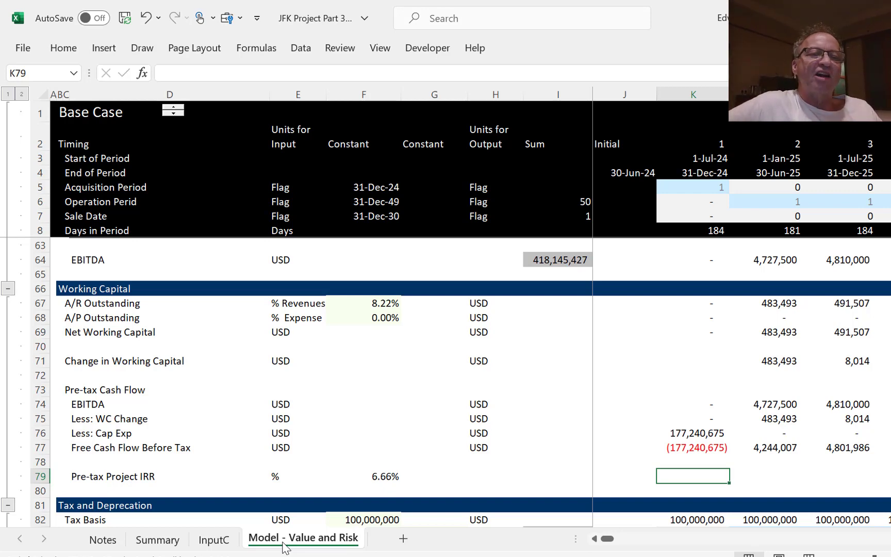
{"action": "key", "text": "Page_Up"}
{"action": "key", "text": "Page_Up"}
{"action": "key", "text": "Page_Up"}
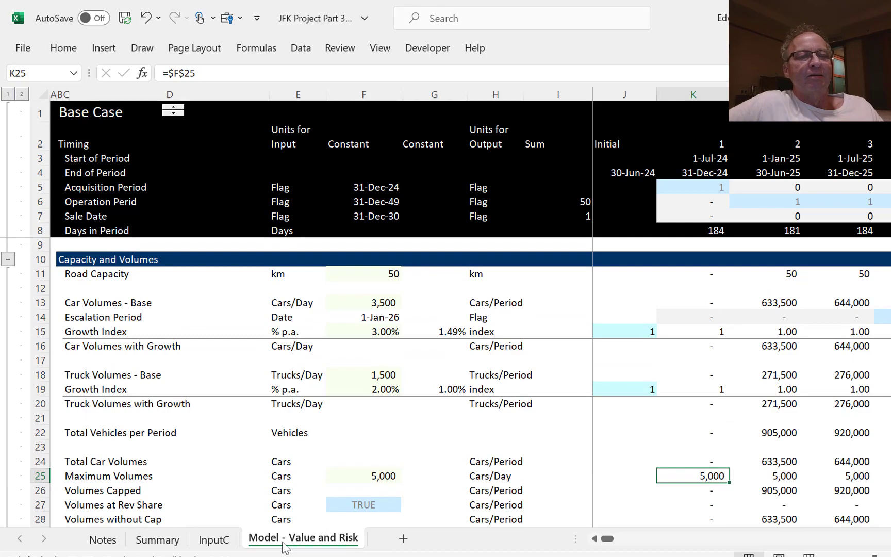
{"action": "key", "text": "Page_Down"}
{"action": "key", "text": "Page_Down"}
{"action": "key", "text": "Page_Down"}
{"action": "key", "text": "Page_Down"}
{"action": "key", "text": "Page_Down"}
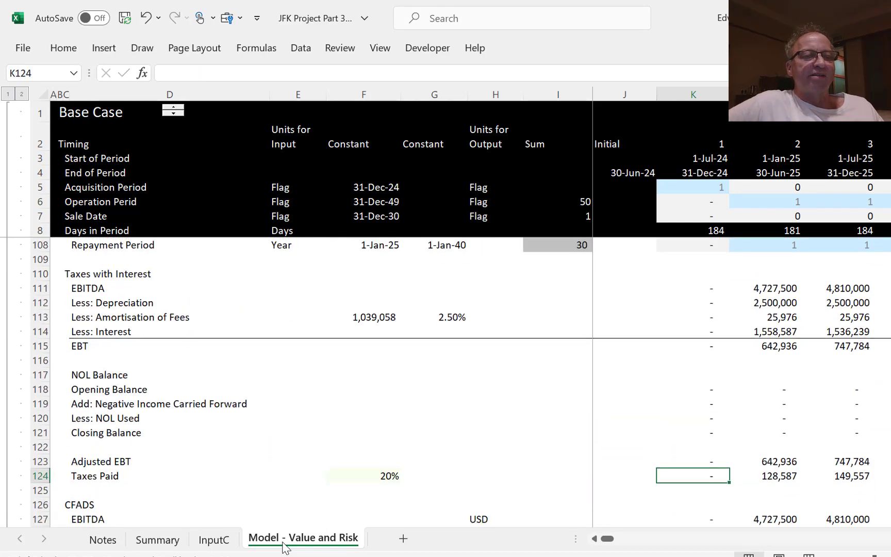
{"action": "key", "text": "Page_Down"}
{"action": "key", "text": "Page_Down"}
{"action": "key", "text": "Page_Down"}
{"action": "key", "text": "Page_Down"}
{"action": "key", "text": "Page_Down"}
{"action": "key", "text": "Page_Up"}
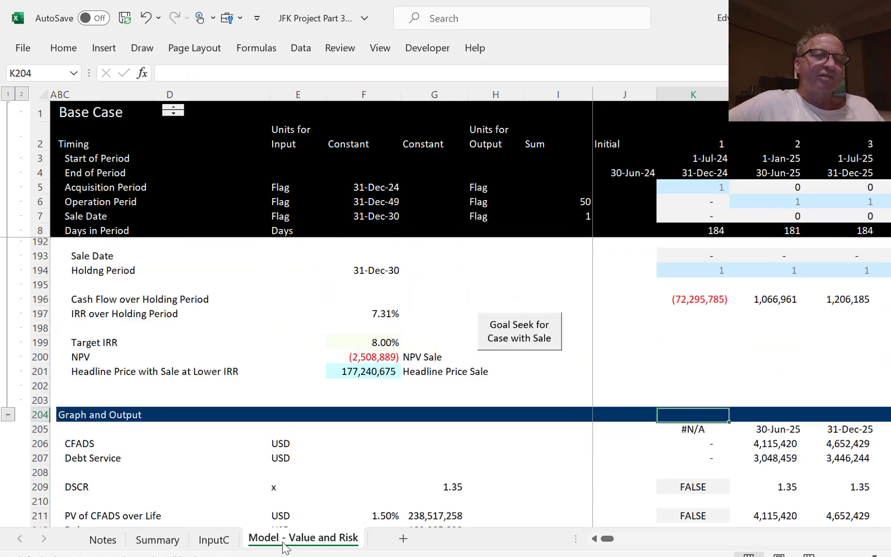
{"action": "key", "text": "Page_Up"}
{"action": "key", "text": "Page_Up"}
{"action": "key", "text": "Page_Up"}
{"action": "key", "text": "Page_Up"}
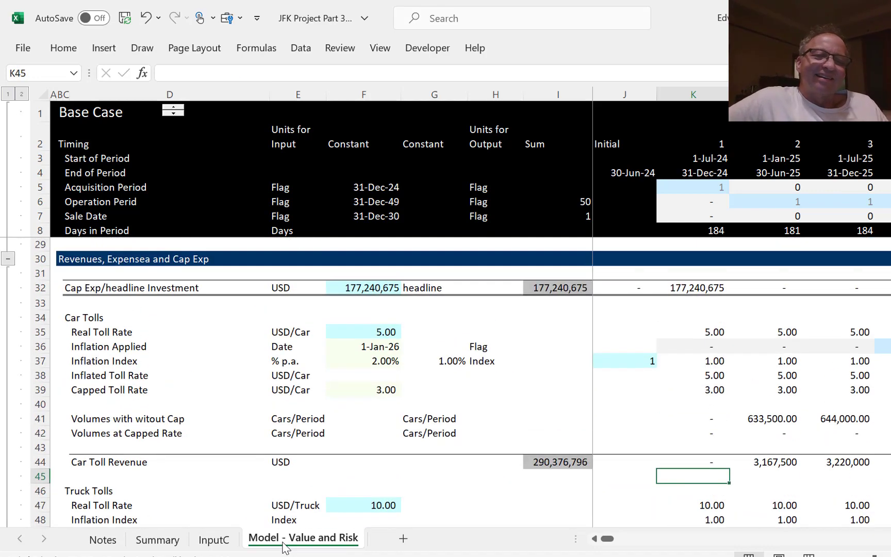
{"action": "key", "text": "Page_Up"}
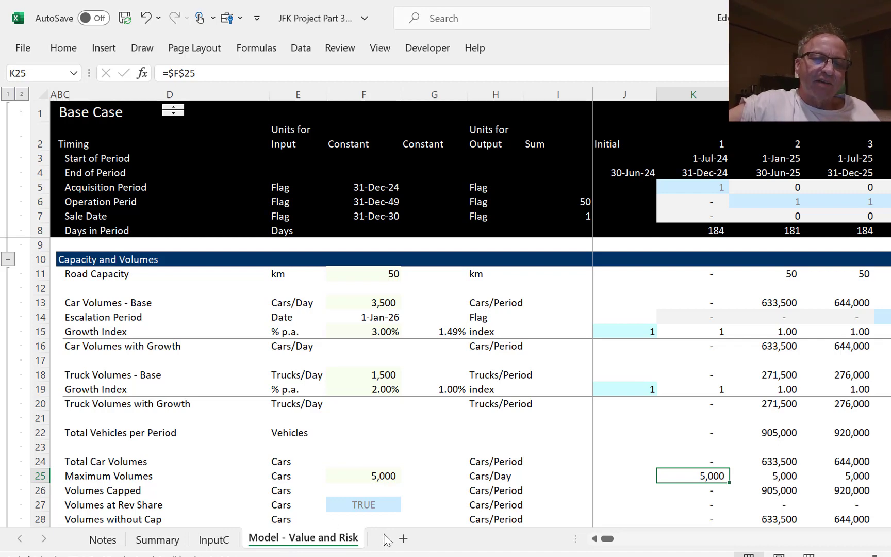
Examine the links to InputC behind the road capacity, car and truck volume and growth index constants on the model sheet.
{"action": "left_click", "coordinate": [383, 273]}
{"action": "key", "text": "Up"}
{"action": "key", "text": "Down"}
{"action": "key", "text": "Down"}
{"action": "key", "text": "Down"}
{"action": "key", "text": "Down"}
{"action": "key", "text": "Down"}
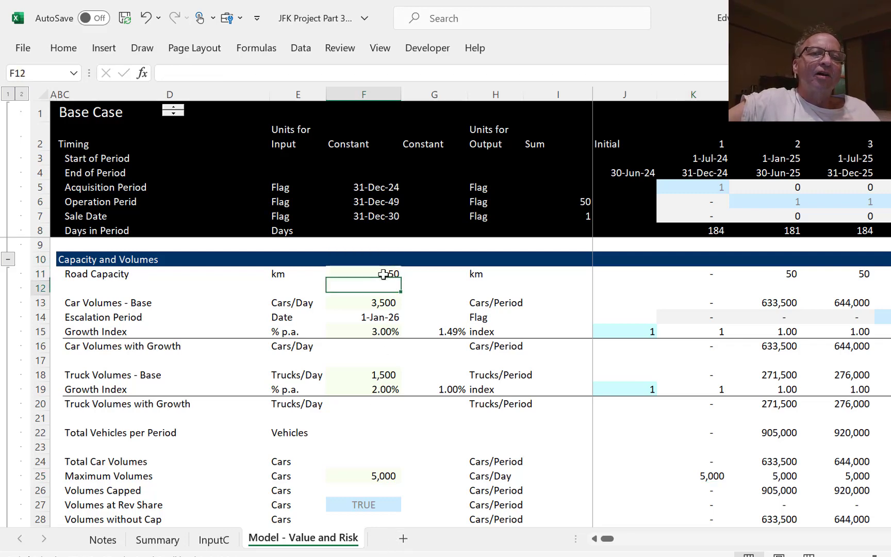
{"action": "key", "text": "Up"}
{"action": "key", "text": "Up"}
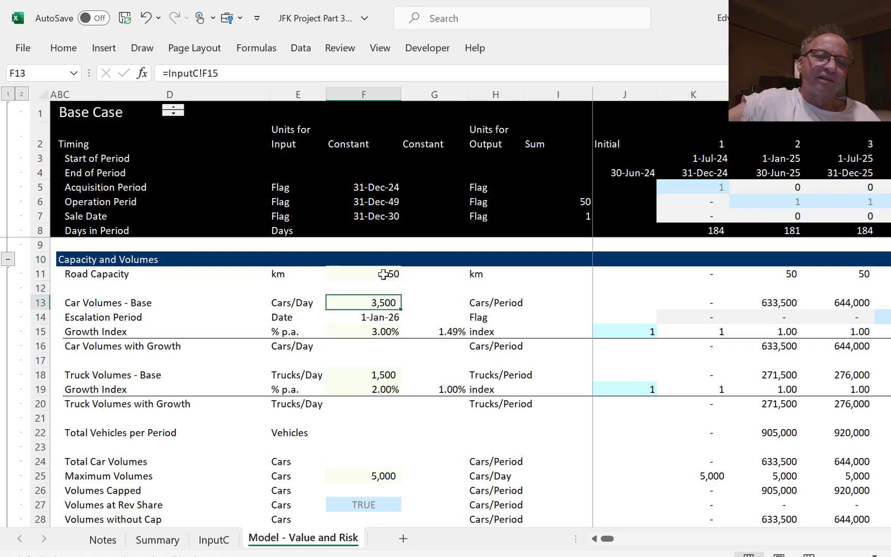
{"action": "key", "text": "Down"}
{"action": "key", "text": "Down"}
{"action": "key", "text": "Down"}
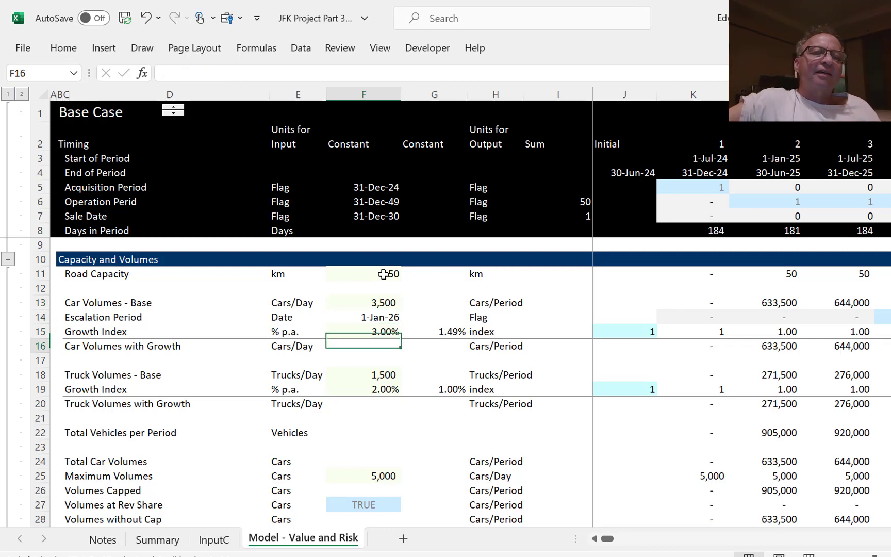
{"action": "key", "text": "Up"}
{"action": "key", "text": "Down"}
{"action": "key", "text": "Down"}
{"action": "key", "text": "Down"}
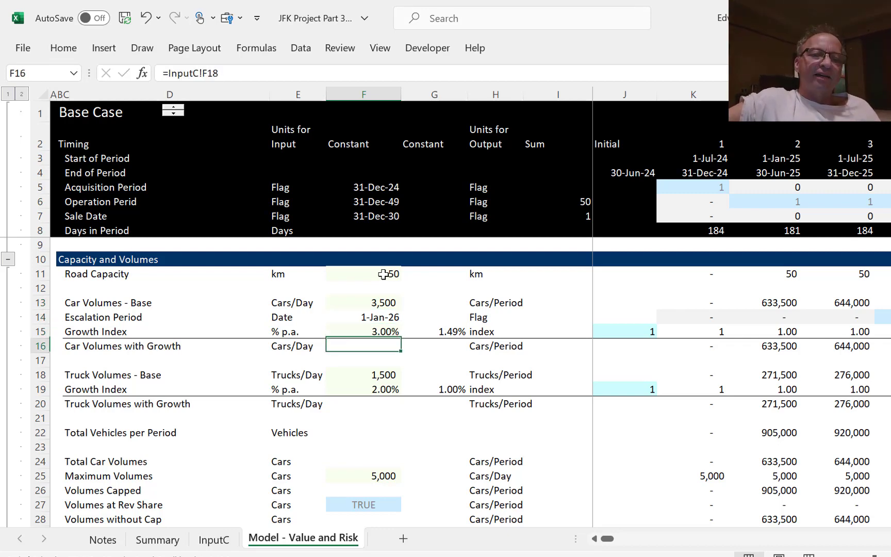
{"action": "key", "text": "Down"}
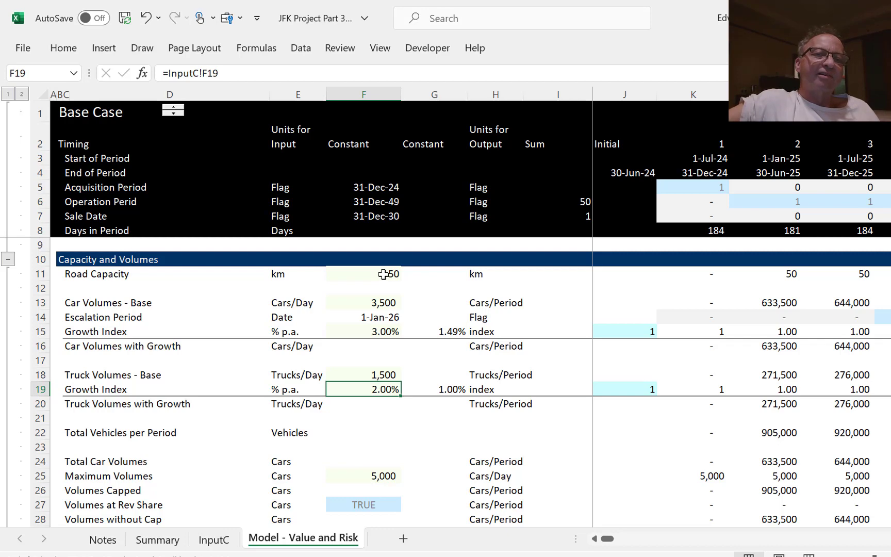
Check the formulas behind the Maximum Volumes and Volumes at Rev Share constants in the Capacity and Volumes section.
{"action": "key", "text": "Down"}
{"action": "key", "text": "Down"}
{"action": "key", "text": "Down"}
{"action": "key", "text": "Down"}
{"action": "key", "text": "Down"}
{"action": "key", "text": "Down"}
{"action": "key", "text": "Down"}
{"action": "key", "text": "Down"}
{"action": "key", "text": "Down"}
{"action": "key", "text": "Up"}
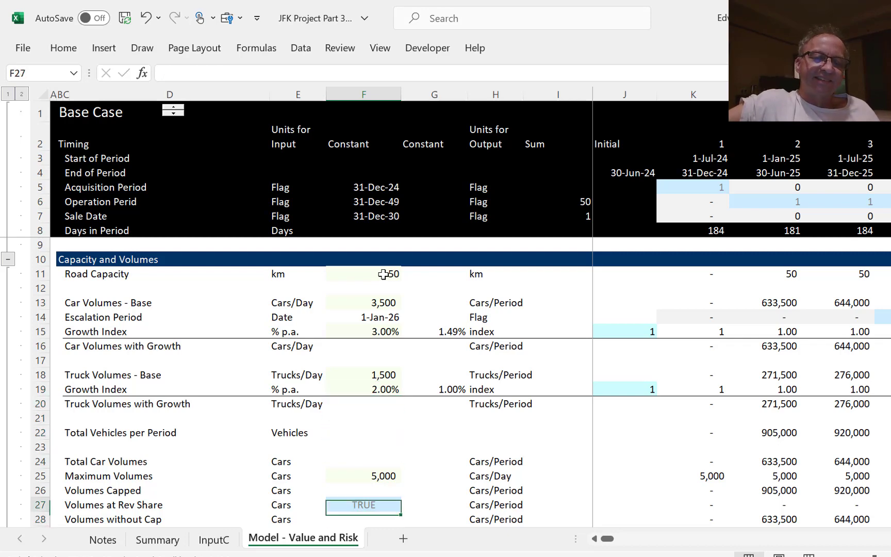
{"action": "key", "text": "Up"}
{"action": "key", "text": "Up"}
{"action": "key", "text": "Down"}
{"action": "key", "text": "Down"}
{"action": "key", "text": "Down"}
{"action": "key", "text": "Down"}
{"action": "key", "text": "Down"}
{"action": "key", "text": "Down"}
{"action": "key", "text": "Down"}
{"action": "key", "text": "Down"}
{"action": "key", "text": "Down"}
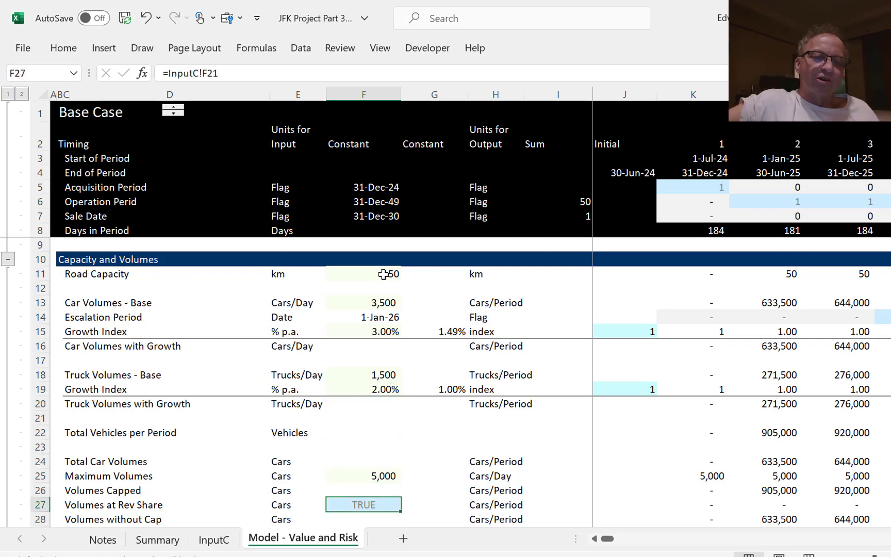
Compare the formulas and cell colours of the Car Tolls constants, including Real Toll Rate, Inflation Applied and Inflation Index.
{"action": "key", "text": "Down"}
{"action": "key", "text": "Down"}
{"action": "key", "text": "Down"}
{"action": "key", "text": "Down"}
{"action": "key", "text": "Down"}
{"action": "key", "text": "Down"}
{"action": "key", "text": "Up"}
{"action": "key", "text": "Up"}
{"action": "key", "text": "Up"}
{"action": "key", "text": "Up"}
{"action": "key", "text": "Up"}
{"action": "key", "text": "Up"}
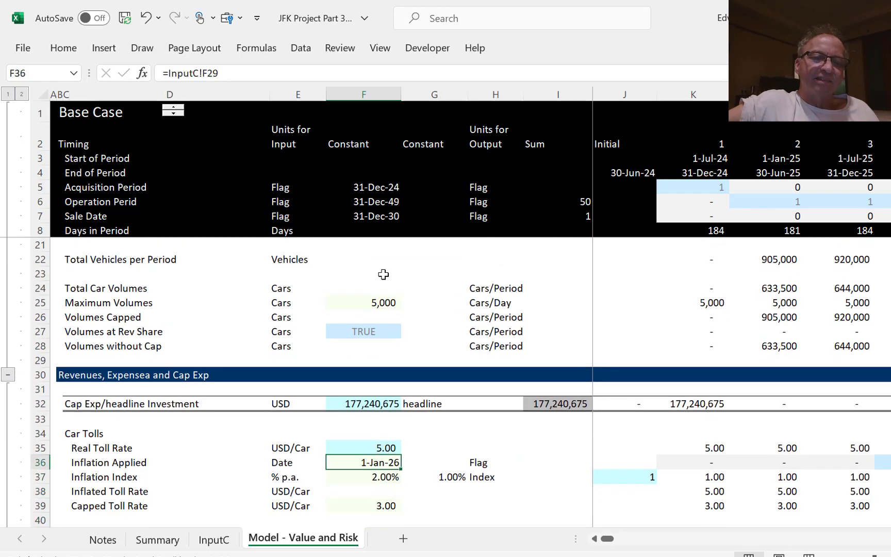
{"action": "key", "text": "Up"}
{"action": "key", "text": "Up"}
{"action": "key", "text": "Down"}
{"action": "key", "text": "Down"}
{"action": "key", "text": "Down"}
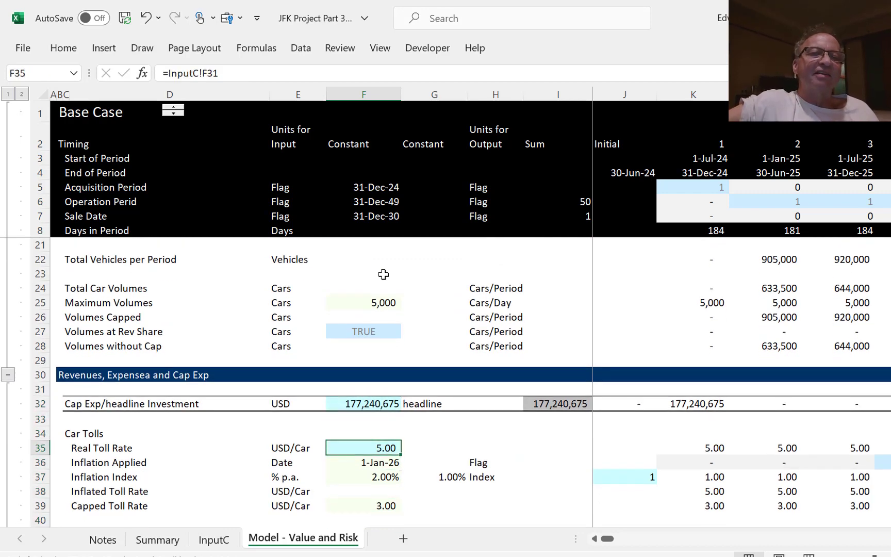
{"action": "key", "text": "Down"}
{"action": "key", "text": "Down"}
{"action": "key", "text": "Down"}
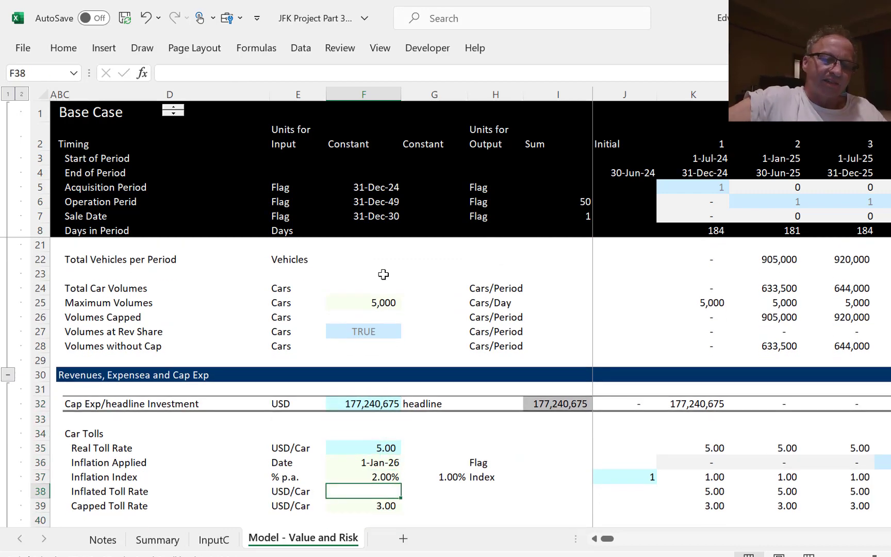
Reset the colours with the Format Options macro and recolour the Model - Value and Risk sheet, marking links from other sheets.
{"action": "key", "text": "ctrl+alt+c"}
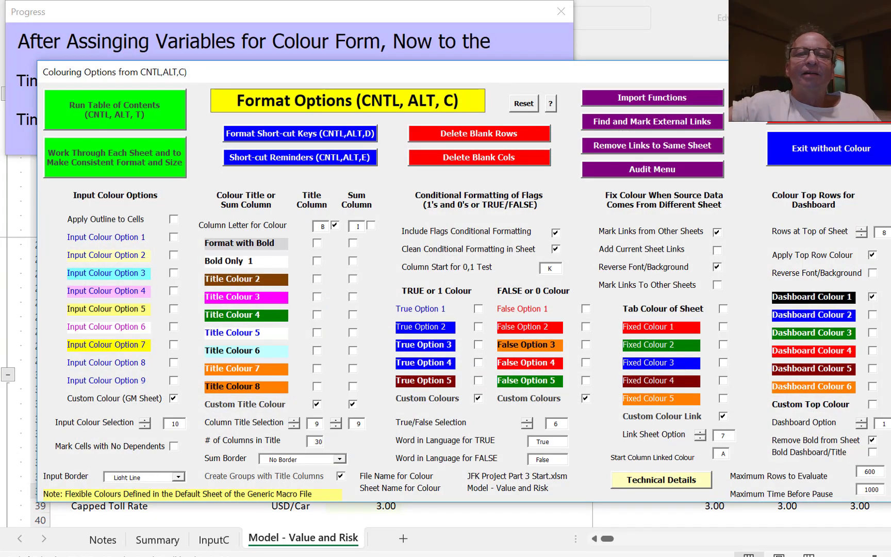
{"action": "left_click", "coordinate": [524, 104]}
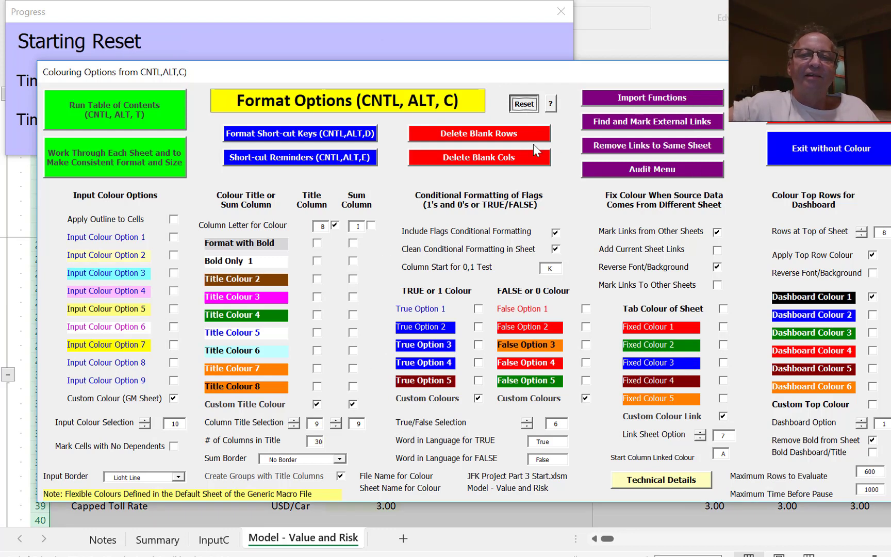
{"action": "left_click", "coordinate": [419, 345]}
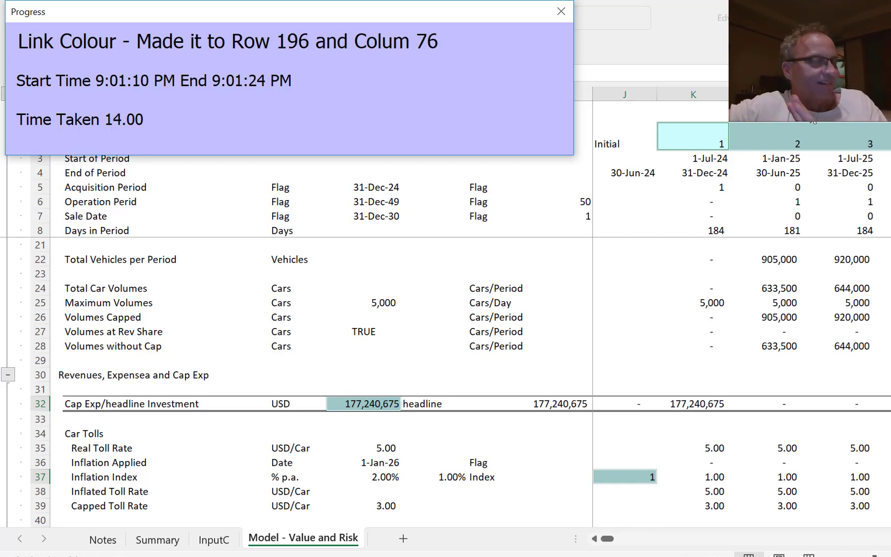
Check the recoloured volume cap, headline investment and Car Tolls constants and the InputC link behind Real Toll Rate.
{"action": "left_click", "coordinate": [380, 291]}
{"action": "key", "text": "Down"}
{"action": "key", "text": "Down"}
{"action": "key", "text": "Down"}
{"action": "key", "text": "Down"}
{"action": "key", "text": "Down"}
{"action": "key", "text": "Down"}
{"action": "key", "text": "Down"}
{"action": "key", "text": "Down"}
{"action": "key", "text": "Down"}
{"action": "key", "text": "Down"}
{"action": "key", "text": "Down"}
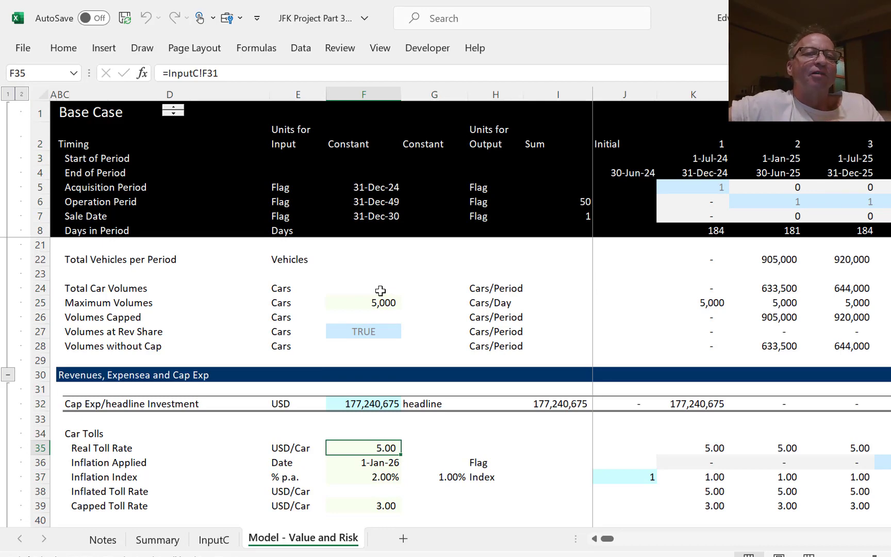
{"action": "key", "text": "Down"}
{"action": "key", "text": "Down"}
{"action": "key", "text": "Up"}
{"action": "key", "text": "Down"}
{"action": "key", "text": "Down"}
{"action": "key", "text": "Down"}
{"action": "key", "text": "Down"}
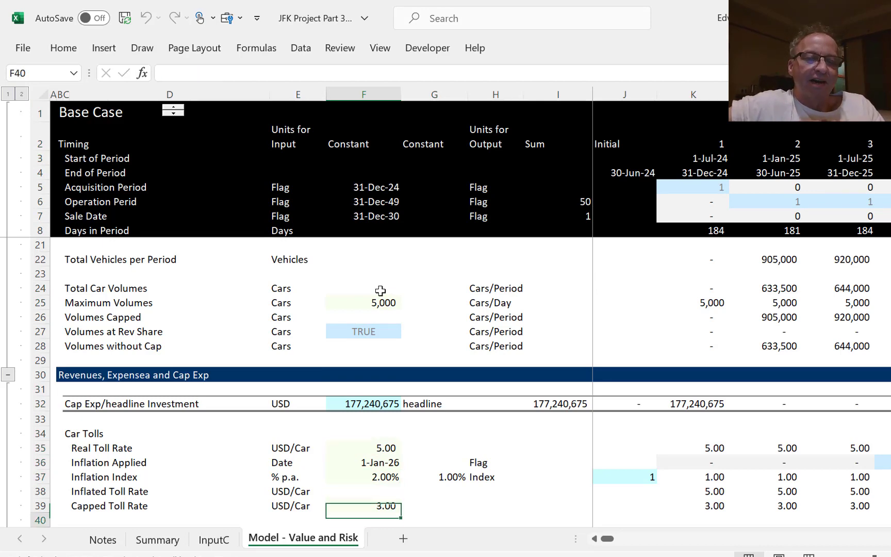
Check the recoloured constants from Volumes at Capped Rate through the Truck Tolls block.
{"action": "key", "text": "Down"}
{"action": "key", "text": "Down"}
{"action": "key", "text": "Down"}
{"action": "key", "text": "Down"}
{"action": "key", "text": "Down"}
{"action": "key", "text": "Down"}
{"action": "key", "text": "Down"}
{"action": "key", "text": "Down"}
{"action": "key", "text": "Down"}
{"action": "key", "text": "Down"}
{"action": "key", "text": "Down"}
{"action": "key", "text": "Down"}
{"action": "key", "text": "Down"}
{"action": "key", "text": "Up"}
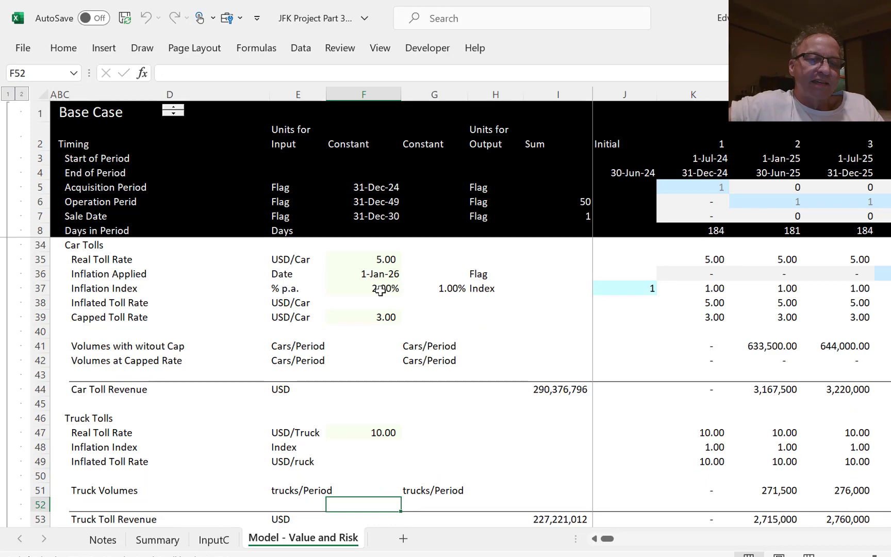
On the InputC sheet, replace the reference I6:V6 with $I6:$V6 in the Value and Risk formulas in F6:F58.
{"action": "key", "text": "ctrl+Page_Up"}
{"action": "key", "text": "Up"}
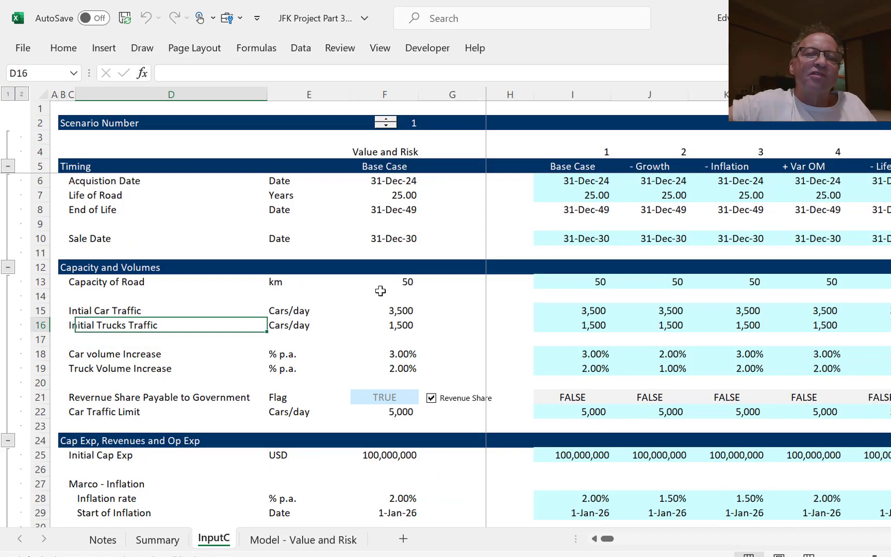
{"action": "key", "text": "Up"}
{"action": "key", "text": "Up"}
{"action": "key", "text": "Up"}
{"action": "key", "text": "Up"}
{"action": "key", "text": "Up"}
{"action": "key", "text": "Up"}
{"action": "key", "text": "Up"}
{"action": "key", "text": "Up"}
{"action": "key", "text": "Up"}
{"action": "key", "text": "Up"}
{"action": "key", "text": "Up"}
{"action": "key", "text": "Up"}
{"action": "key", "text": "Up"}
{"action": "key", "text": "Up"}
{"action": "key", "text": "Up"}
{"action": "key", "text": "Right"}
{"action": "key", "text": "Down"}
{"action": "key", "text": "Down"}
{"action": "key", "text": "Down"}
{"action": "key", "text": "Down"}
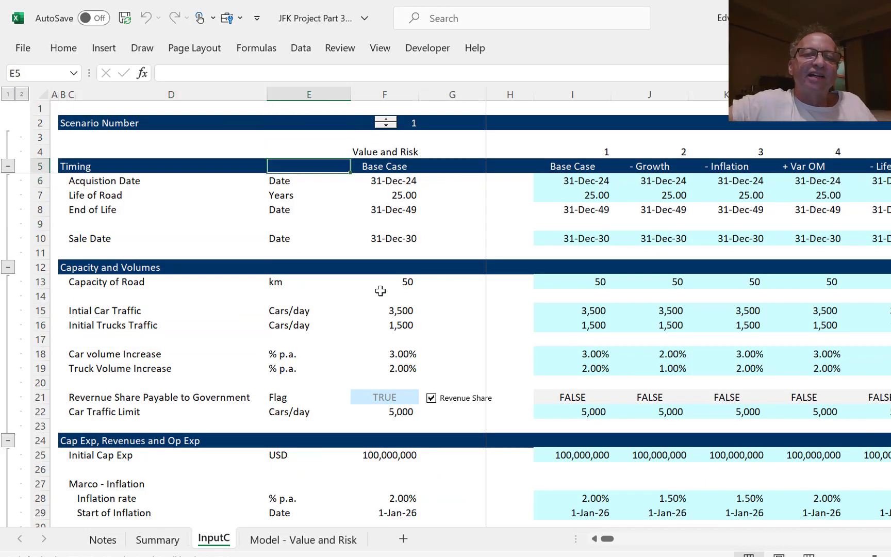
{"action": "key", "text": "Down"}
{"action": "key", "text": "Right"}
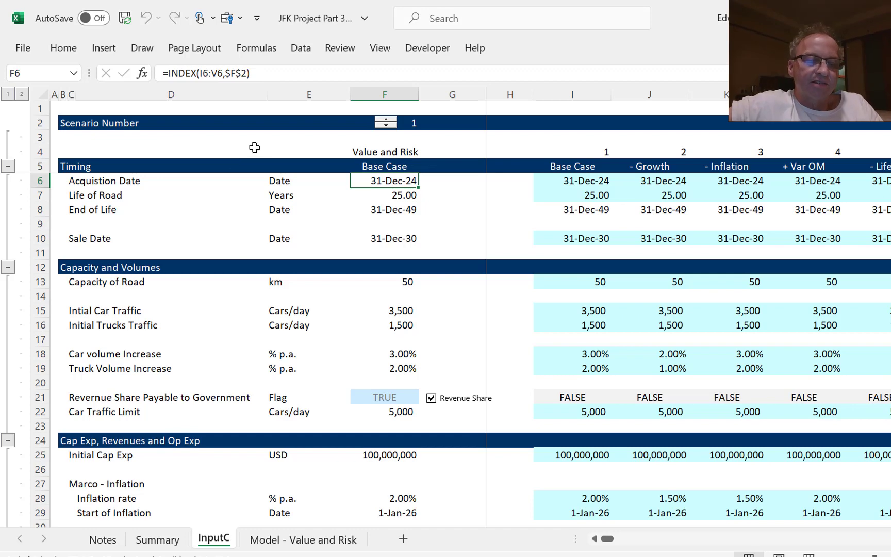
{"action": "key", "text": "shift+Down"}
{"action": "key", "text": "shift+Down"}
{"action": "key", "text": "shift+Down"}
{"action": "key", "text": "shift+Down"}
{"action": "key", "text": "shift+Down"}
{"action": "key", "text": "shift+Down"}
{"action": "key", "text": "shift+Down"}
{"action": "key", "text": "shift+Down"}
{"action": "key", "text": "shift+Down"}
{"action": "key", "text": "shift+Down"}
{"action": "key", "text": "shift+Down"}
{"action": "key", "text": "shift+Down"}
{"action": "key", "text": "shift+Down"}
{"action": "key", "text": "shift+Down"}
{"action": "key", "text": "shift+Down"}
{"action": "key", "text": "shift+Down"}
{"action": "key", "text": "shift+Down"}
{"action": "key", "text": "shift+Down"}
{"action": "key", "text": "shift+Down"}
{"action": "key", "text": "shift+Down"}
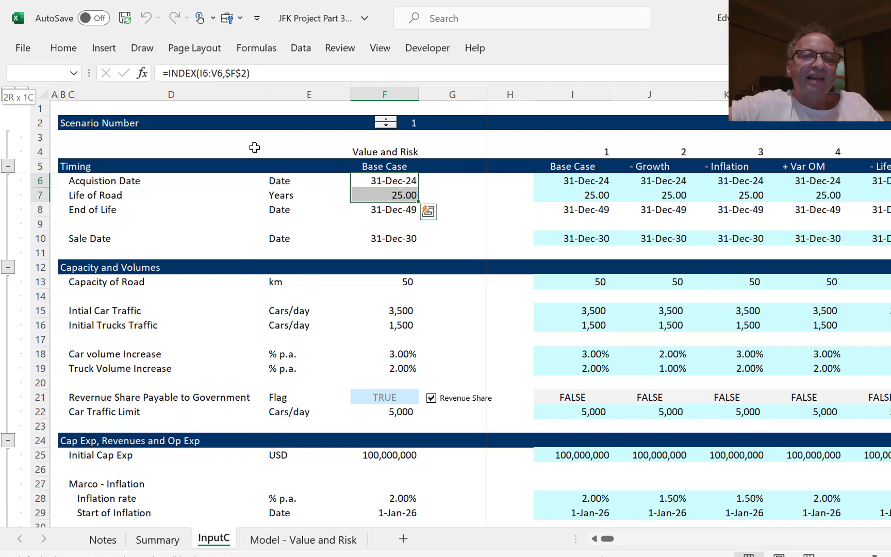
{"action": "key", "text": "shift+Down"}
{"action": "key", "text": "shift+Down"}
{"action": "key", "text": "shift+Down"}
{"action": "key", "text": "shift+Down"}
{"action": "key", "text": "shift+Down"}
{"action": "key", "text": "shift+Down"}
{"action": "key", "text": "shift+Down"}
{"action": "key", "text": "shift+Down"}
{"action": "key", "text": "shift+Down"}
{"action": "key", "text": "shift+Down"}
{"action": "key", "text": "shift+Down"}
{"action": "key", "text": "shift+Down"}
{"action": "key", "text": "shift+Down"}
{"action": "key", "text": "shift+Down"}
{"action": "key", "text": "shift+Down"}
{"action": "key", "text": "shift+Down"}
{"action": "key", "text": "shift+Down"}
{"action": "key", "text": "shift+Down"}
{"action": "key", "text": "shift+Down"}
{"action": "key", "text": "shift+Down"}
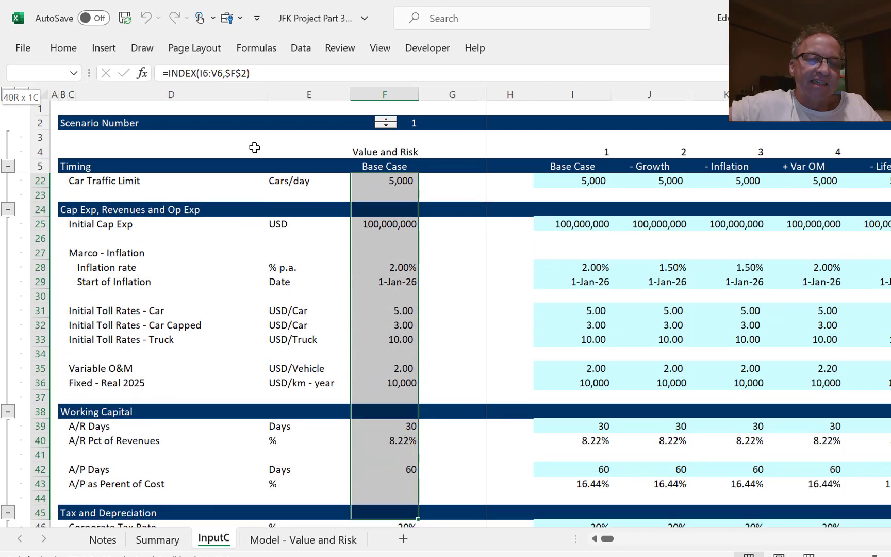
{"action": "key", "text": "shift+Down"}
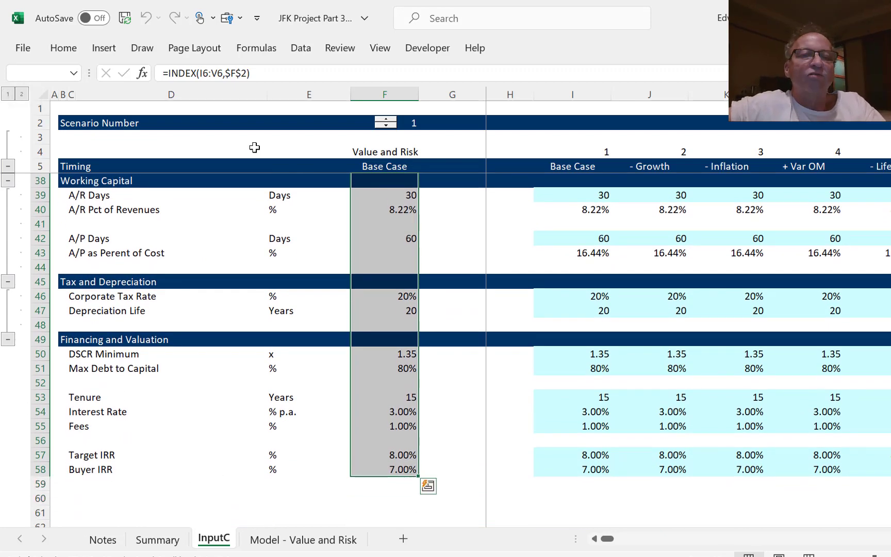
{"action": "key", "text": "ctrl+f"}
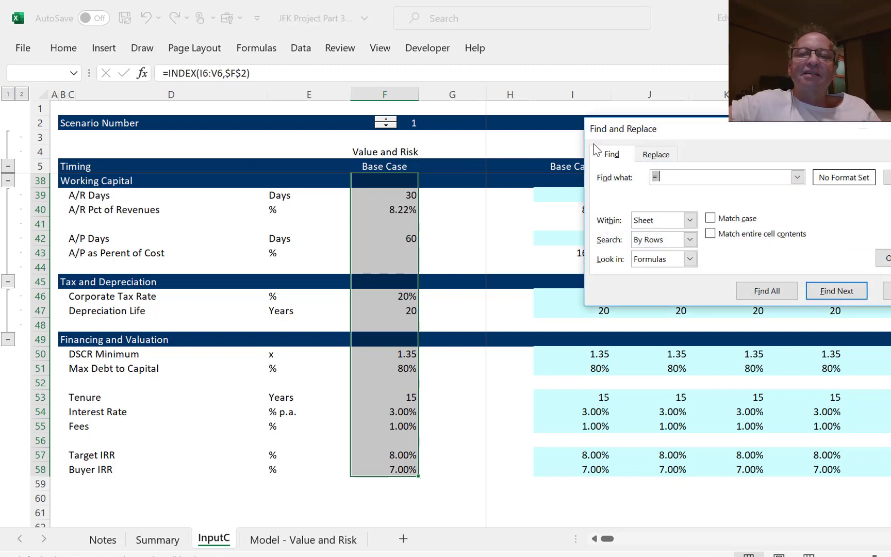
{"action": "key", "text": "BackSpace"}
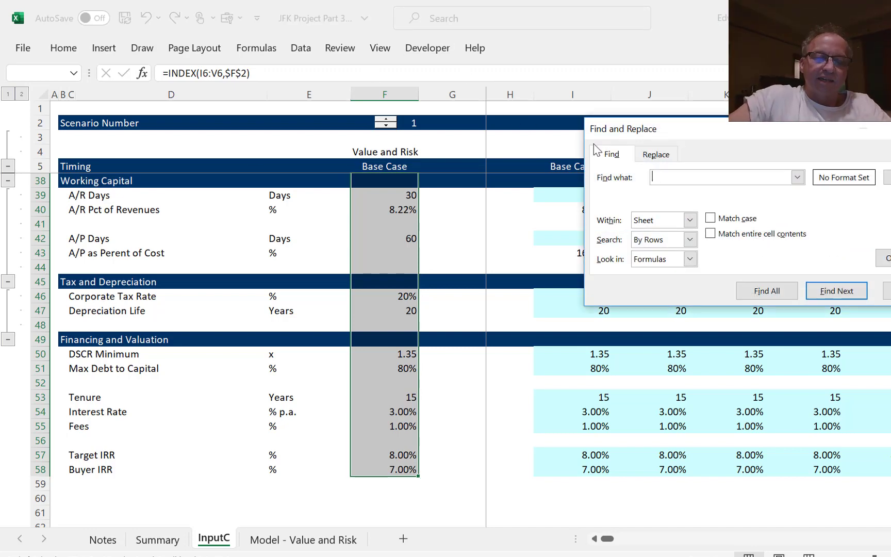
{"action": "type", "text": "I"}
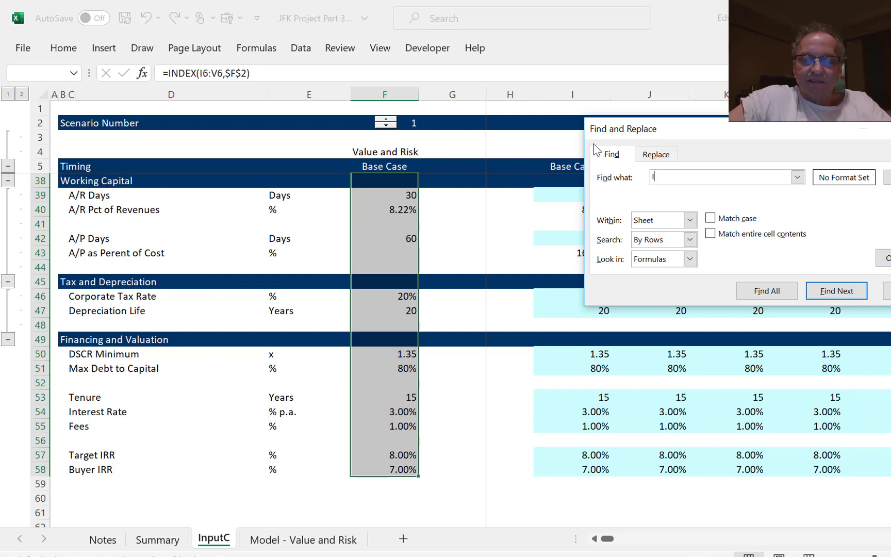
{"action": "type", "text": "6:V6"}
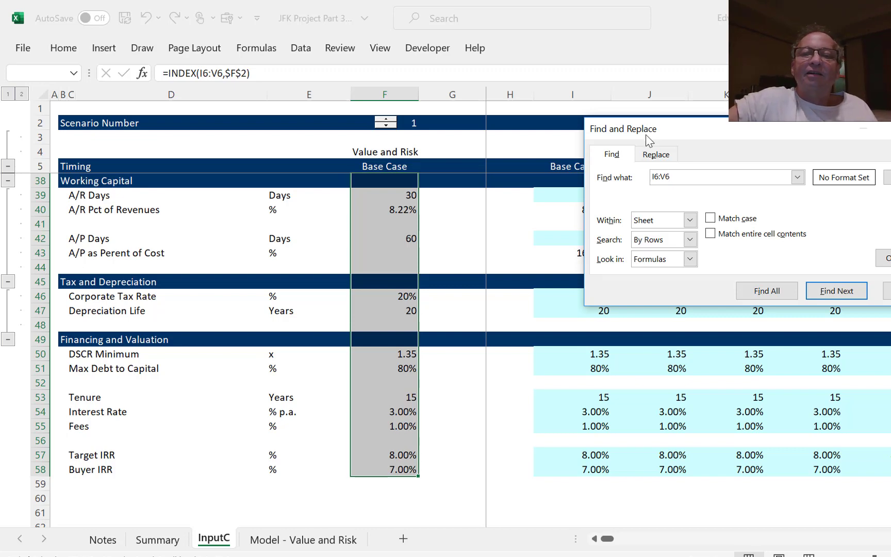
{"action": "left_click", "coordinate": [649, 158]}
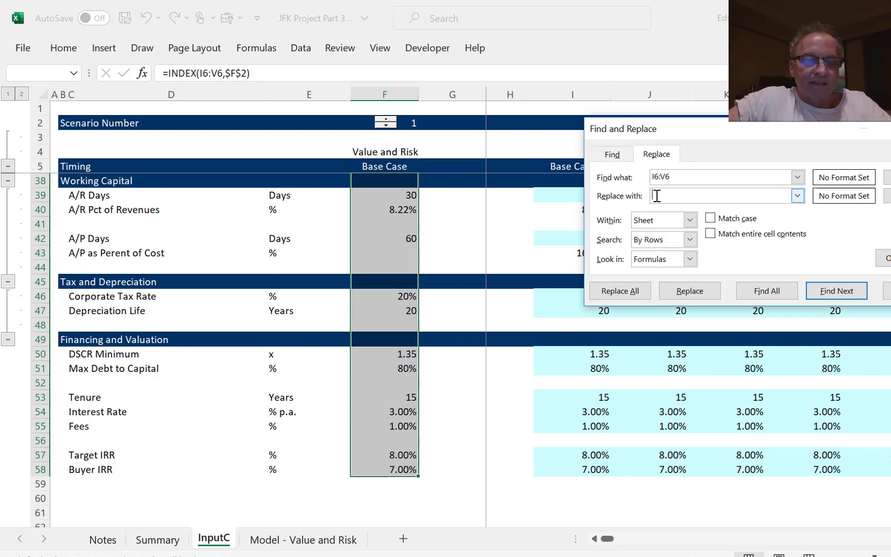
{"action": "type", "text": "$"}
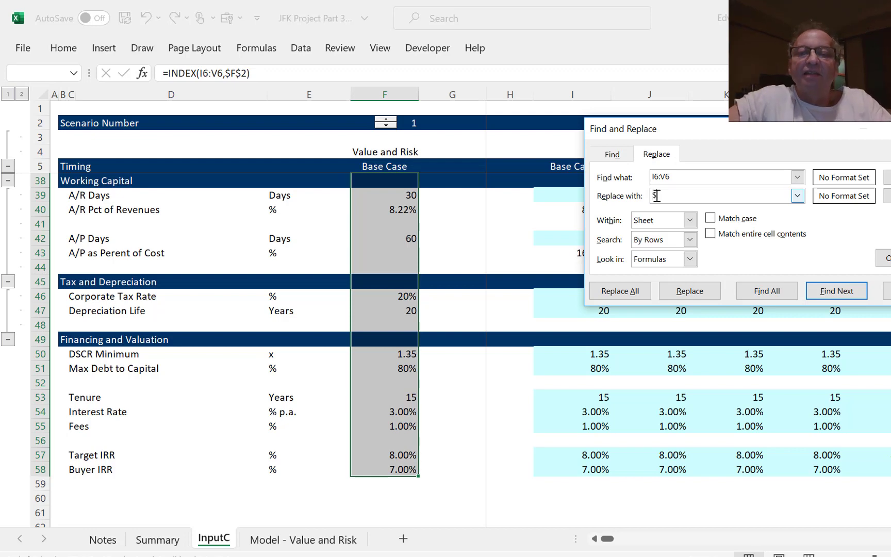
{"action": "type", "text": "I6"}
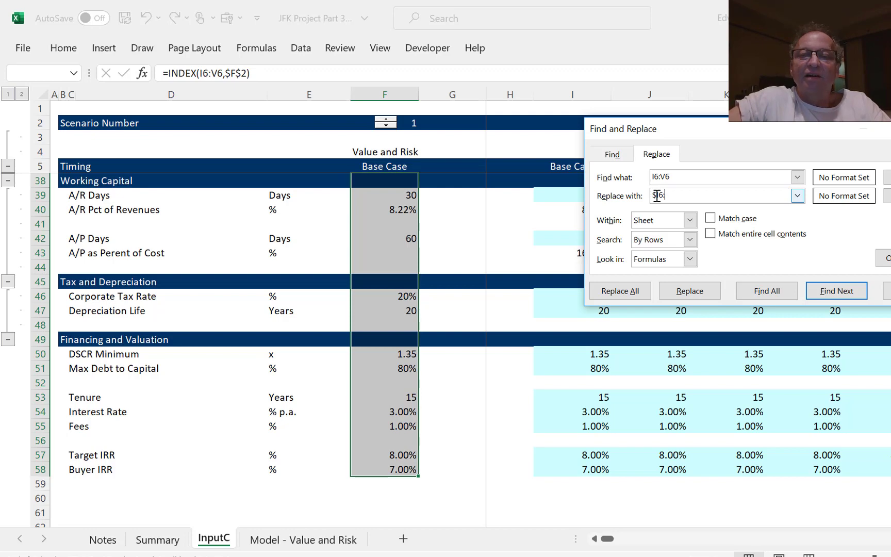
{"action": "type", "text": ":$"}
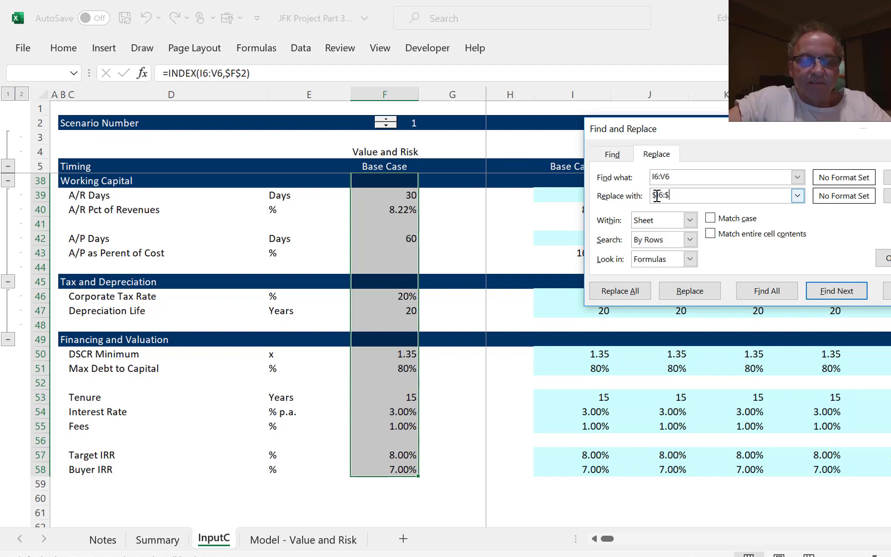
{"action": "type", "text": "V6"}
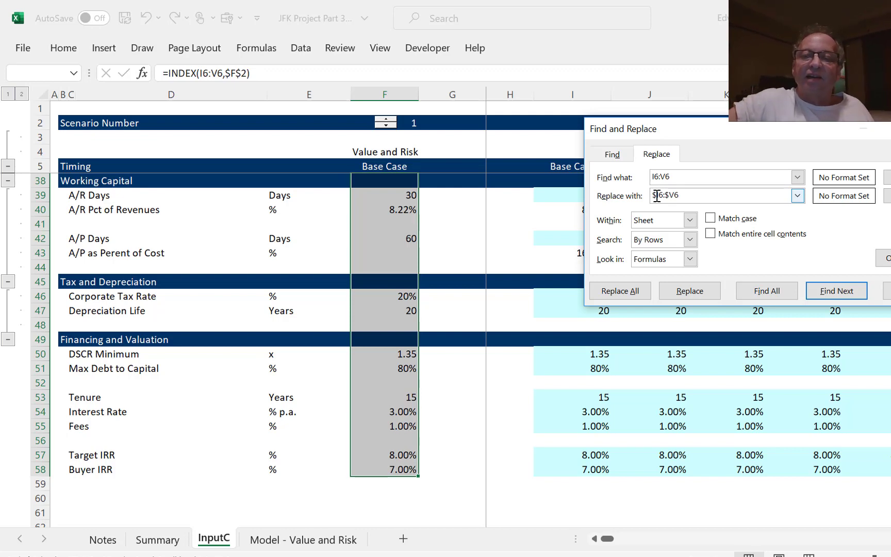
{"action": "left_click", "coordinate": [636, 292]}
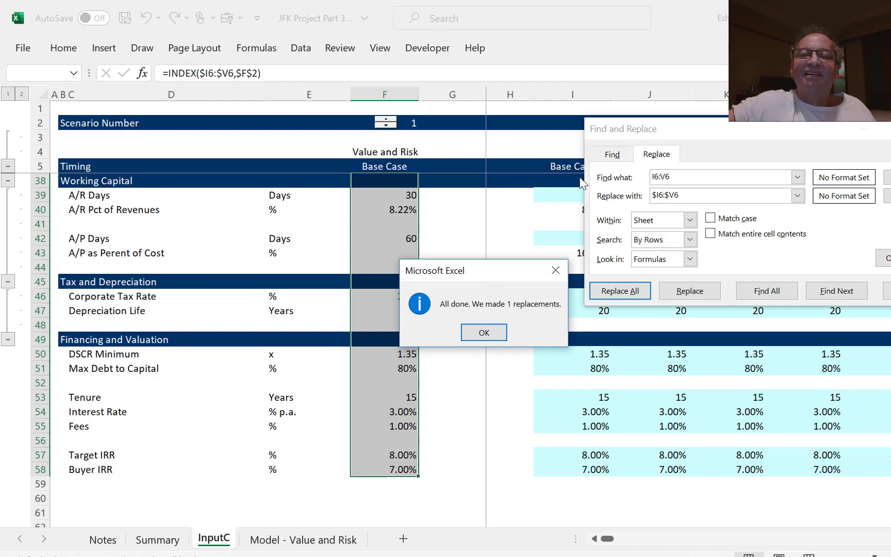
{"action": "left_click", "coordinate": [484, 332]}
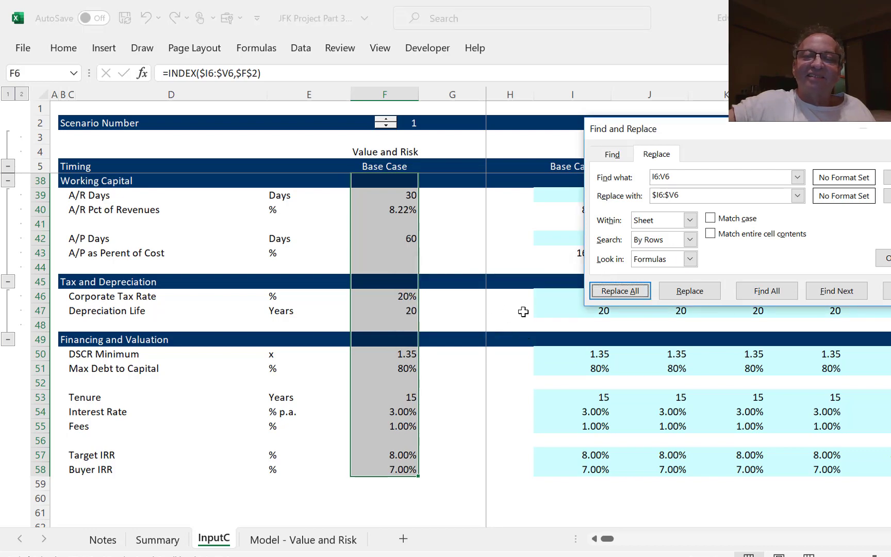
{"action": "left_click", "coordinate": [886, 290]}
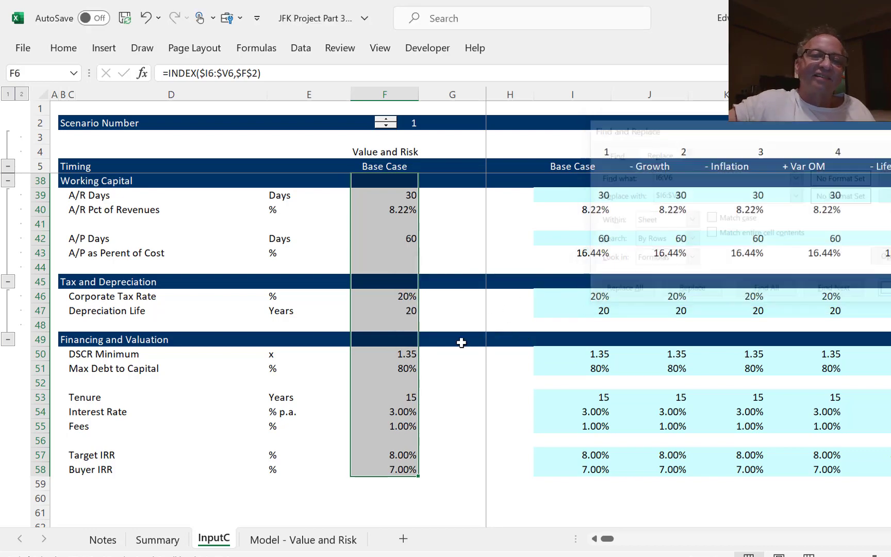
Compare the INDEX formulas in the Value and Risk column for the case name, Acquisition Date, Life of Road and End of Life.
{"action": "key", "text": "Up"}
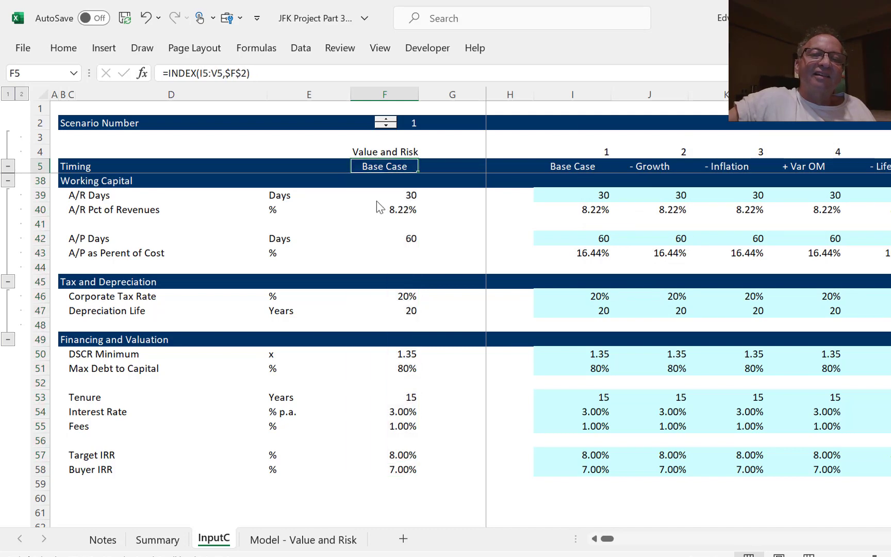
{"action": "key", "text": "Down"}
{"action": "key", "text": "Down"}
{"action": "key", "text": "Up"}
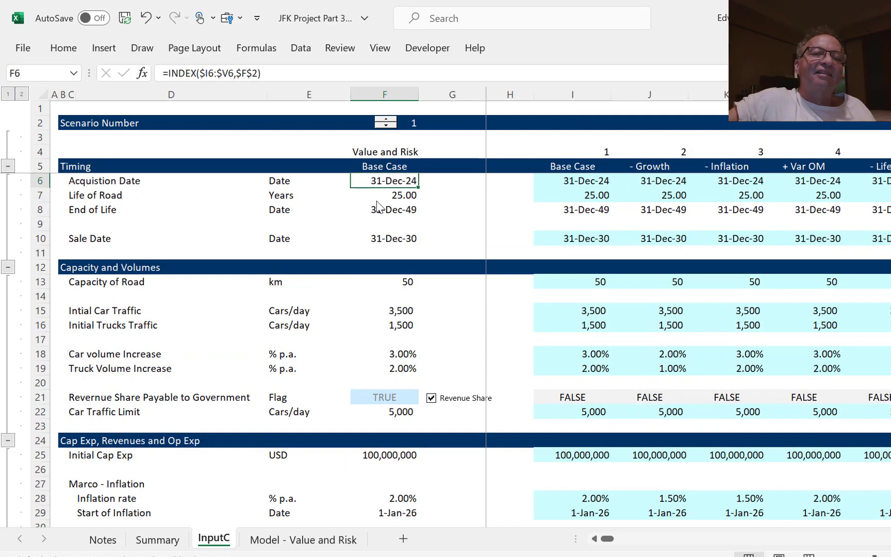
{"action": "key", "text": "Down"}
{"action": "key", "text": "Up"}
{"action": "key", "text": "Down"}
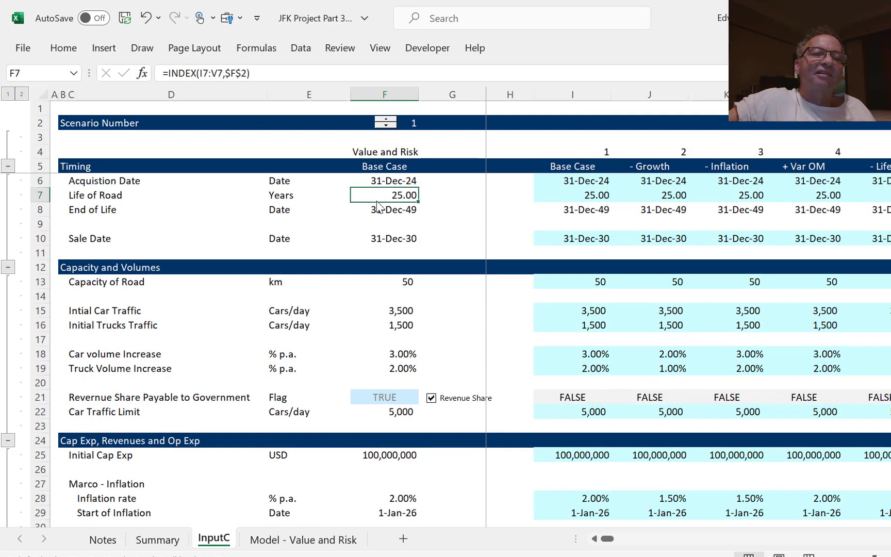
{"action": "key", "text": "Down"}
{"action": "key", "text": "Down"}
{"action": "key", "text": "Up"}
{"action": "key", "text": "Up"}
{"action": "key", "text": "Up"}
{"action": "key", "text": "Up"}
{"action": "key", "text": "Up"}
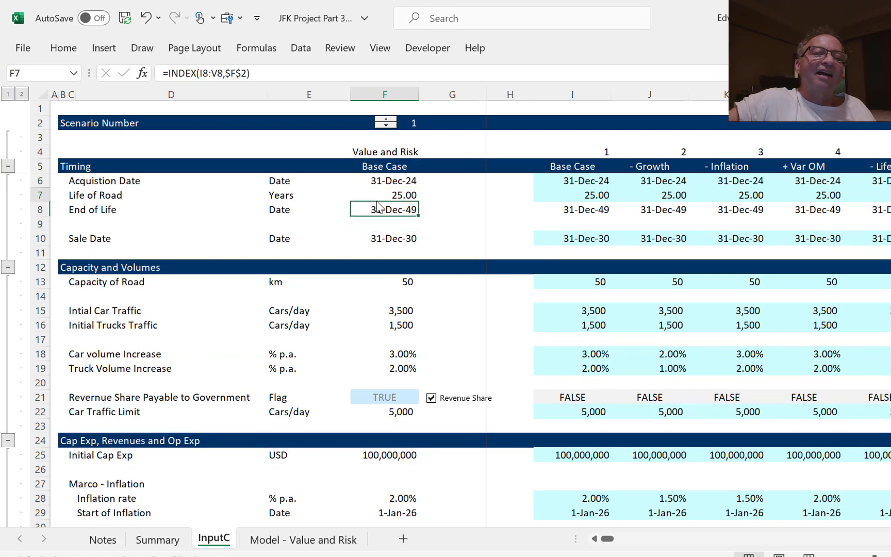
{"action": "key", "text": "Down"}
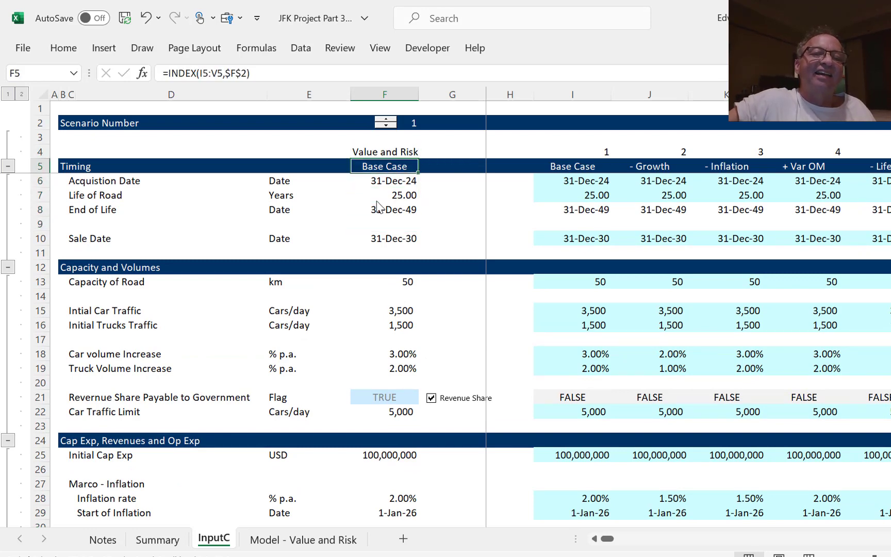
{"action": "key", "text": "Up"}
{"action": "key", "text": "Down"}
{"action": "key", "text": "Down"}
{"action": "key", "text": "Up"}
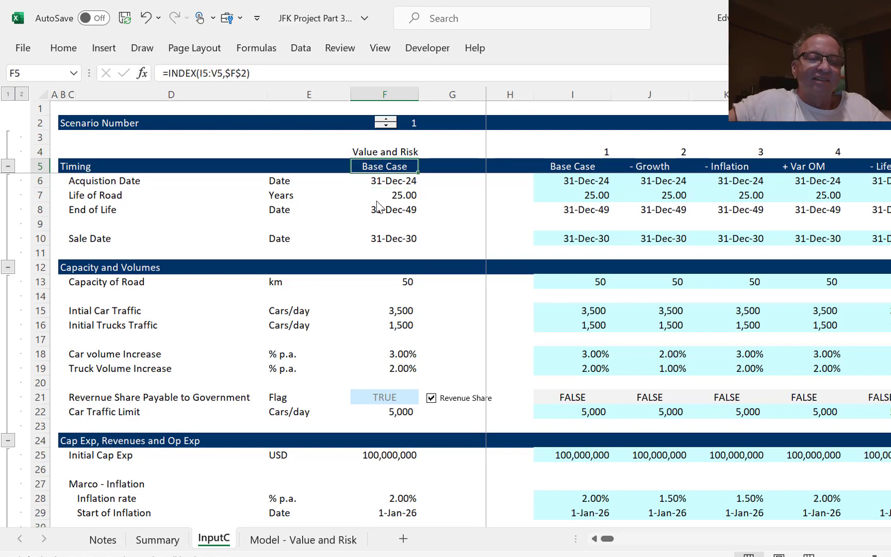
{"action": "key", "text": "shift+Down"}
{"action": "key", "text": "shift+Down"}
{"action": "key", "text": "shift+Down"}
{"action": "key", "text": "shift+Down"}
{"action": "key", "text": "shift+Down"}
{"action": "key", "text": "shift+Down"}
{"action": "key", "text": "shift+Down"}
{"action": "key", "text": "shift+Down"}
{"action": "key", "text": "shift+Down"}
{"action": "key", "text": "shift+Down"}
{"action": "key", "text": "shift+Down"}
{"action": "key", "text": "shift+Down"}
{"action": "key", "text": "shift+Down"}
{"action": "key", "text": "shift+Down"}
{"action": "key", "text": "shift+Down"}
{"action": "key", "text": "shift+Down"}
{"action": "key", "text": "shift+Down"}
{"action": "key", "text": "shift+Down"}
{"action": "key", "text": "shift+Down"}
{"action": "key", "text": "shift+Down"}
{"action": "key", "text": "shift+Down"}
{"action": "key", "text": "shift+Down"}
{"action": "key", "text": "shift+Down"}
{"action": "key", "text": "shift+Down"}
{"action": "key", "text": "shift+Down"}
{"action": "key", "text": "shift+Down"}
{"action": "key", "text": "shift+Down"}
{"action": "key", "text": "shift+Down"}
{"action": "key", "text": "shift+Down"}
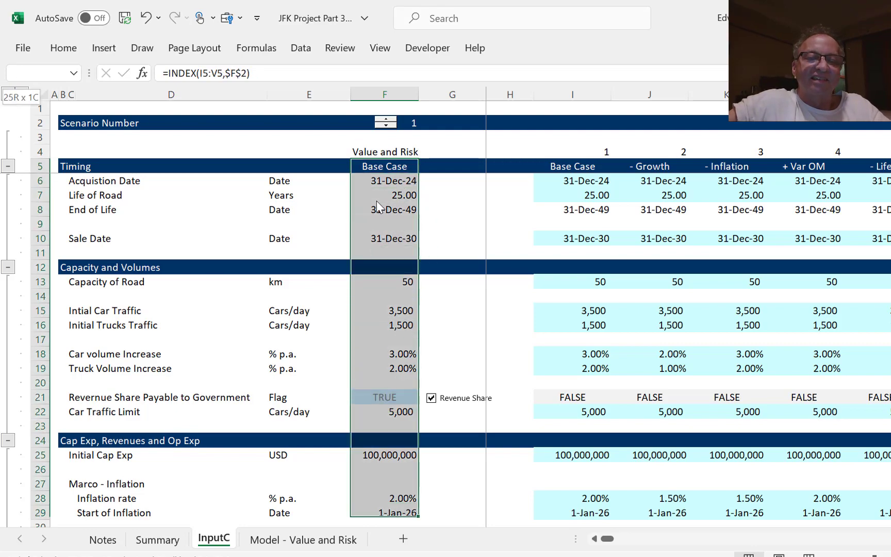
{"action": "key", "text": "shift+Down"}
{"action": "key", "text": "shift+Down"}
{"action": "key", "text": "shift+Down"}
{"action": "key", "text": "shift+Down"}
{"action": "key", "text": "shift+Down"}
{"action": "key", "text": "shift+Down"}
{"action": "key", "text": "shift+Down"}
{"action": "key", "text": "shift+Down"}
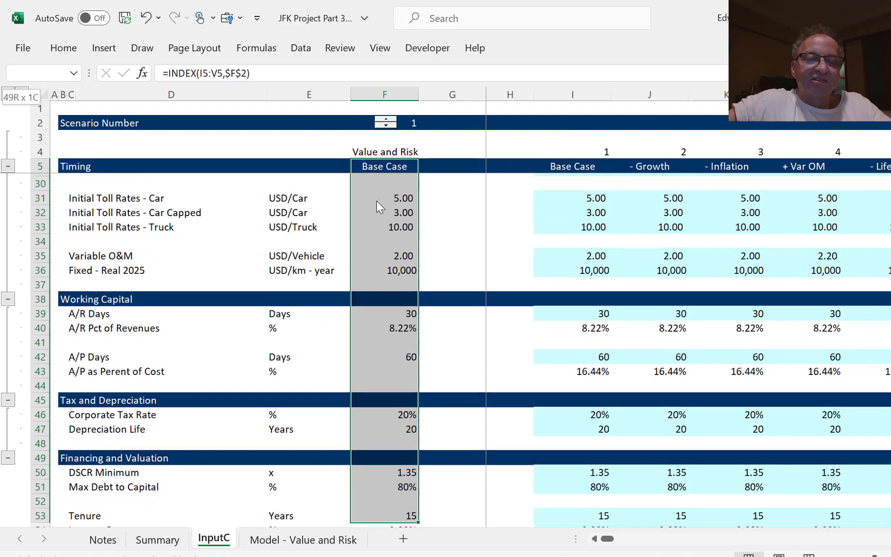
{"action": "key", "text": "ctrl+shift+Down"}
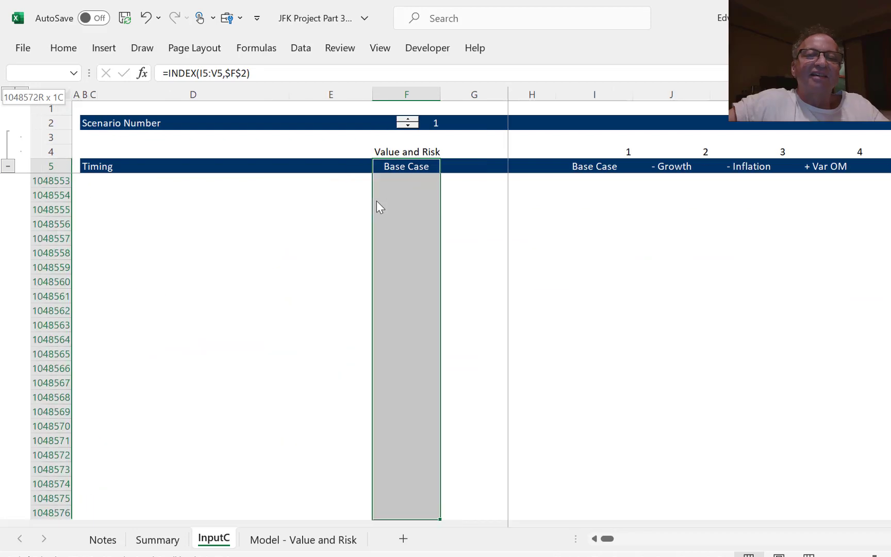
{"action": "key", "text": "ctrl+shift+Up"}
{"action": "key", "text": "Up"}
{"action": "key", "text": "Up"}
{"action": "key", "text": "Up"}
{"action": "key", "text": "Down"}
{"action": "key", "text": "Down"}
{"action": "key", "text": "Down"}
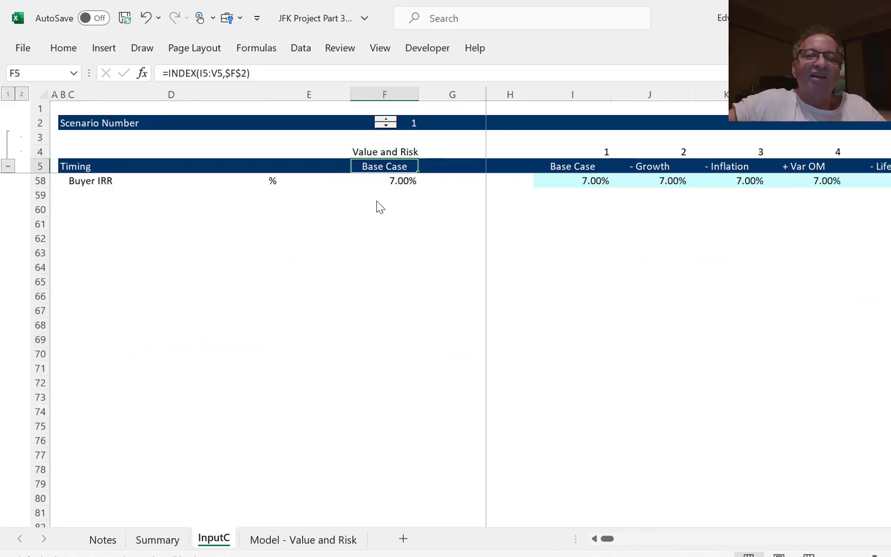
Try to replace I with $I in the Value and Risk formulas in F7:F58.
{"action": "key", "text": "Down"}
{"action": "key", "text": "shift+Down"}
{"action": "key", "text": "shift+Down"}
{"action": "key", "text": "shift+Down"}
{"action": "key", "text": "shift+Down"}
{"action": "key", "text": "shift+Down"}
{"action": "key", "text": "shift+Down"}
{"action": "key", "text": "shift+Down"}
{"action": "key", "text": "shift+Down"}
{"action": "key", "text": "shift+Down"}
{"action": "key", "text": "shift+Down"}
{"action": "key", "text": "shift+Down"}
{"action": "key", "text": "shift+Down"}
{"action": "key", "text": "shift+Down"}
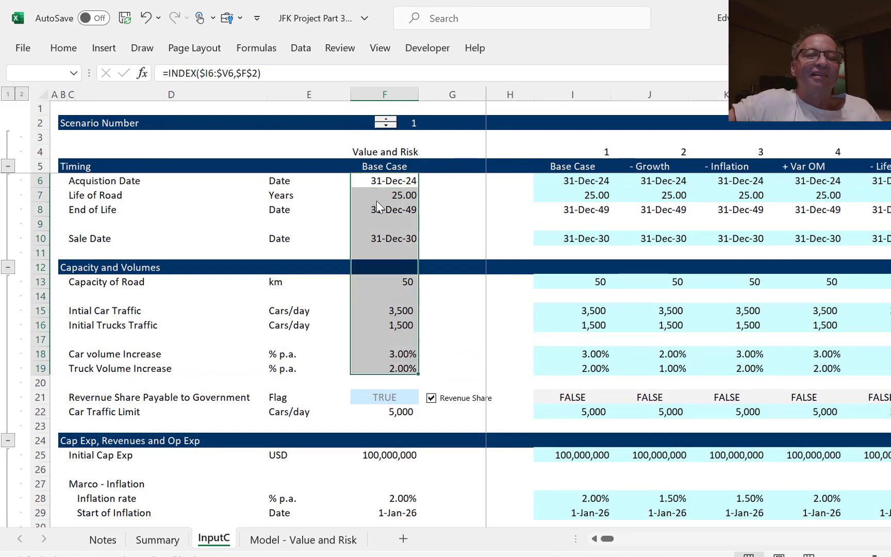
{"action": "key", "text": "Up"}
{"action": "key", "text": "Down"}
{"action": "key", "text": "Down"}
{"action": "key", "text": "shift+Down"}
{"action": "key", "text": "shift+Down"}
{"action": "key", "text": "shift+Down"}
{"action": "key", "text": "shift+Down"}
{"action": "key", "text": "shift+Down"}
{"action": "key", "text": "shift+Down"}
{"action": "key", "text": "shift+Down"}
{"action": "key", "text": "shift+Down"}
{"action": "key", "text": "shift+Down"}
{"action": "key", "text": "shift+Down"}
{"action": "key", "text": "shift+Down"}
{"action": "key", "text": "shift+Down"}
{"action": "key", "text": "shift+Down"}
{"action": "key", "text": "shift+Down"}
{"action": "key", "text": "shift+Down"}
{"action": "key", "text": "shift+Down"}
{"action": "key", "text": "shift+Down"}
{"action": "key", "text": "shift+Down"}
{"action": "key", "text": "shift+Down"}
{"action": "key", "text": "shift+Down"}
{"action": "key", "text": "shift+Down"}
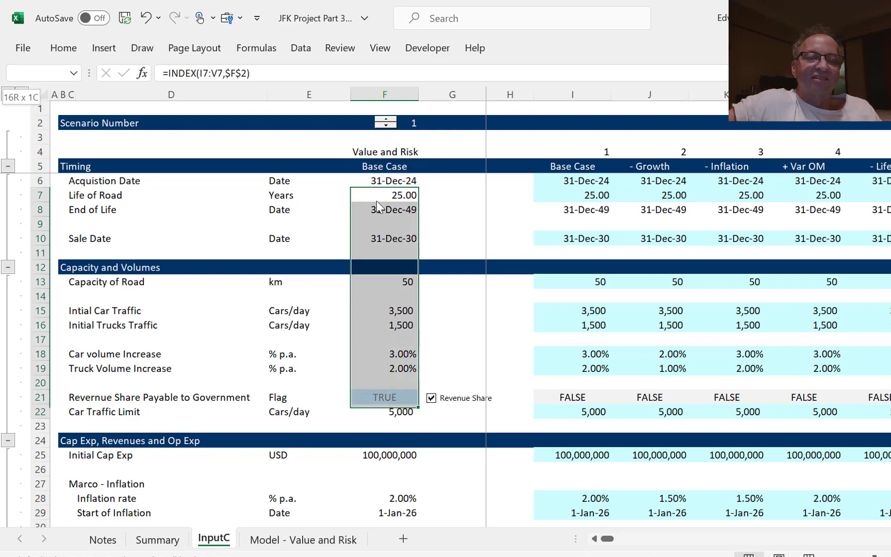
{"action": "key", "text": "shift+Down"}
{"action": "key", "text": "shift+Down"}
{"action": "key", "text": "shift+Down"}
{"action": "key", "text": "shift+Down"}
{"action": "key", "text": "shift+Down"}
{"action": "key", "text": "shift+Down"}
{"action": "key", "text": "shift+Down"}
{"action": "key", "text": "shift+Down"}
{"action": "key", "text": "shift+Down"}
{"action": "key", "text": "shift+Down"}
{"action": "key", "text": "shift+Down"}
{"action": "key", "text": "shift+Down"}
{"action": "key", "text": "shift+Down"}
{"action": "key", "text": "shift+Down"}
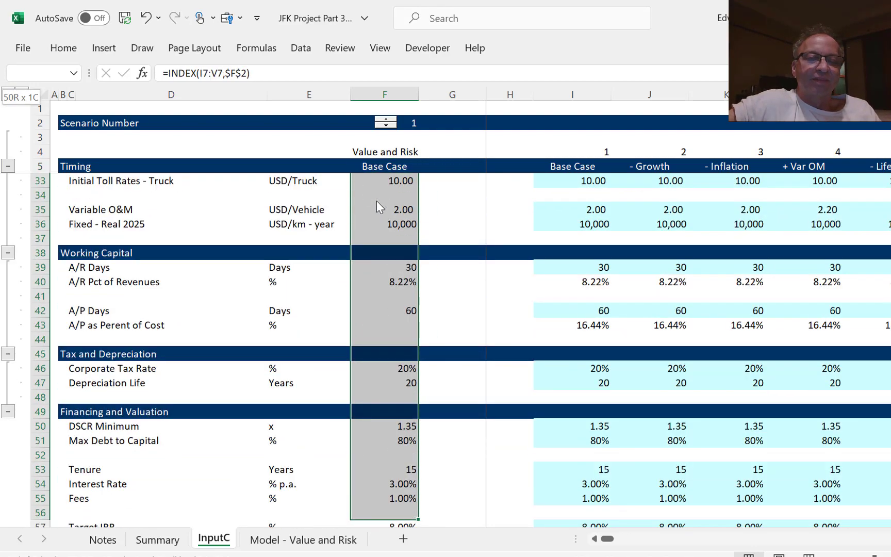
{"action": "key", "text": "shift+Up"}
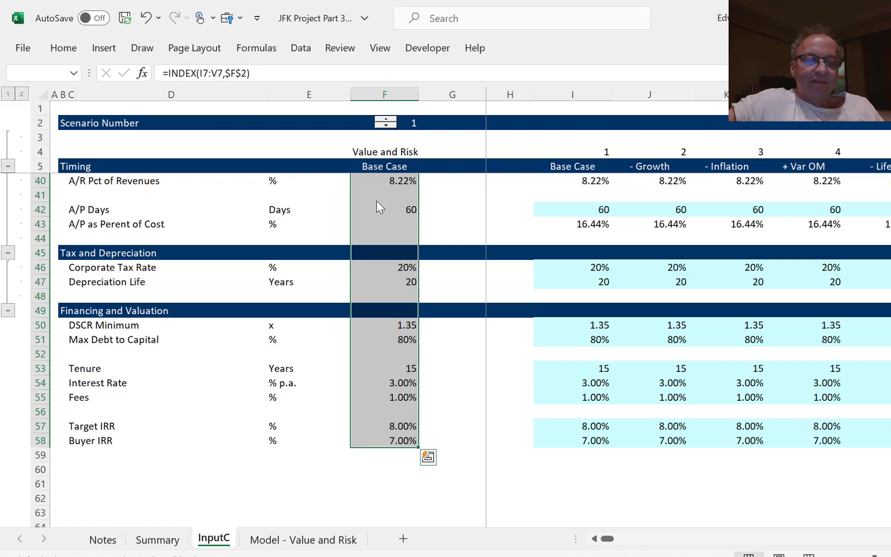
{"action": "key", "text": "ctrl+f"}
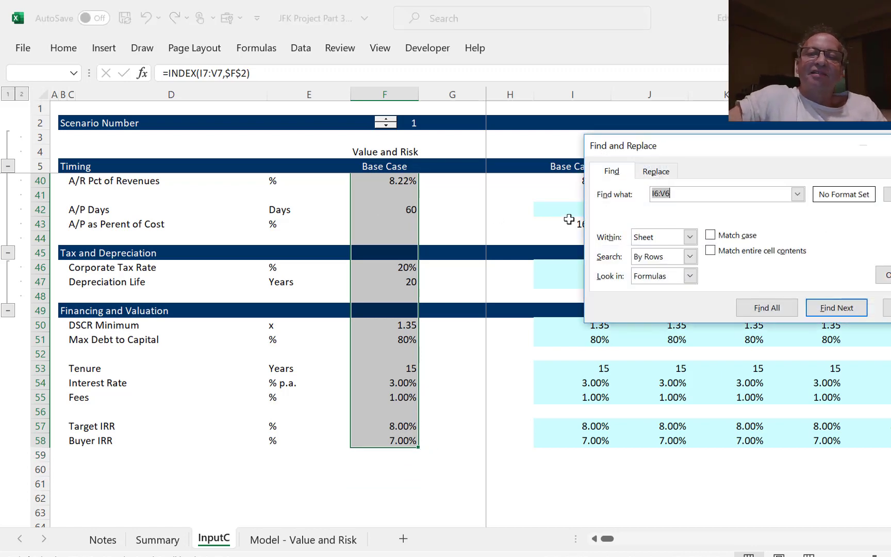
{"action": "key", "text": "BackSpace"}
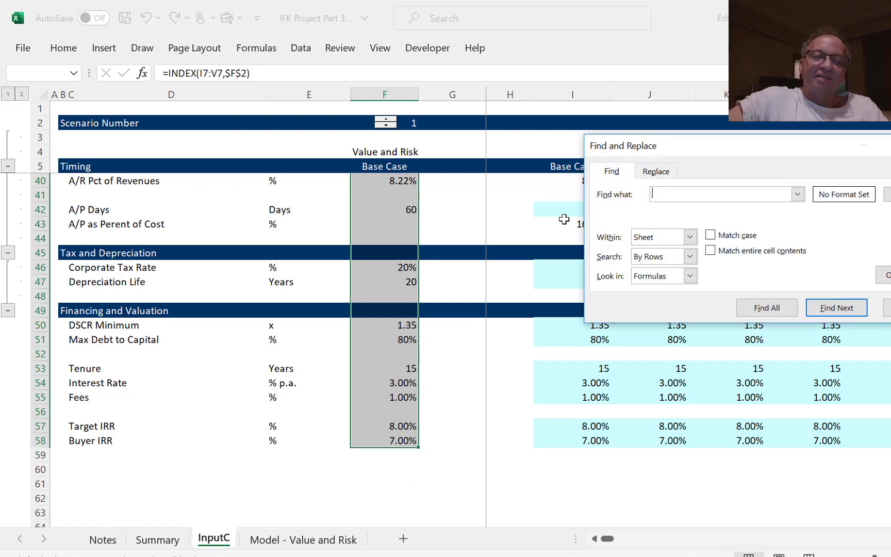
{"action": "left_click", "coordinate": [650, 171]}
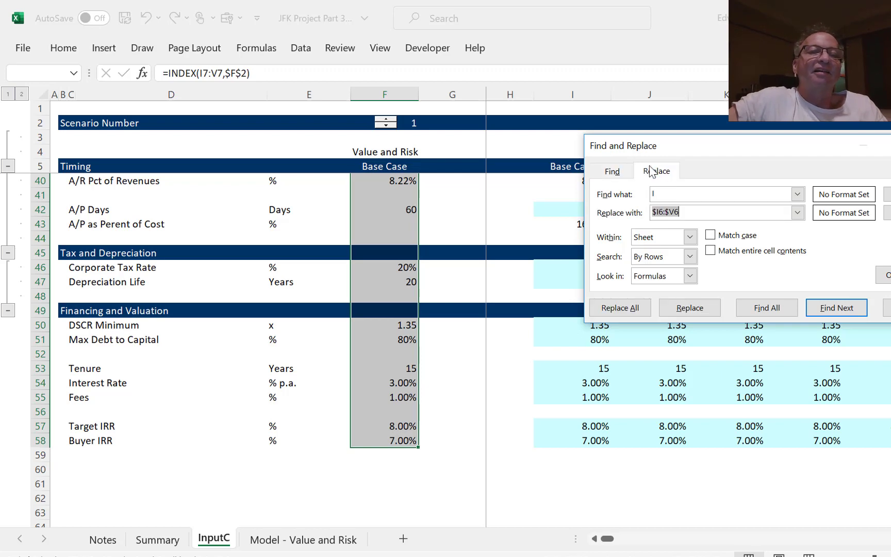
{"action": "left_click", "coordinate": [680, 217]}
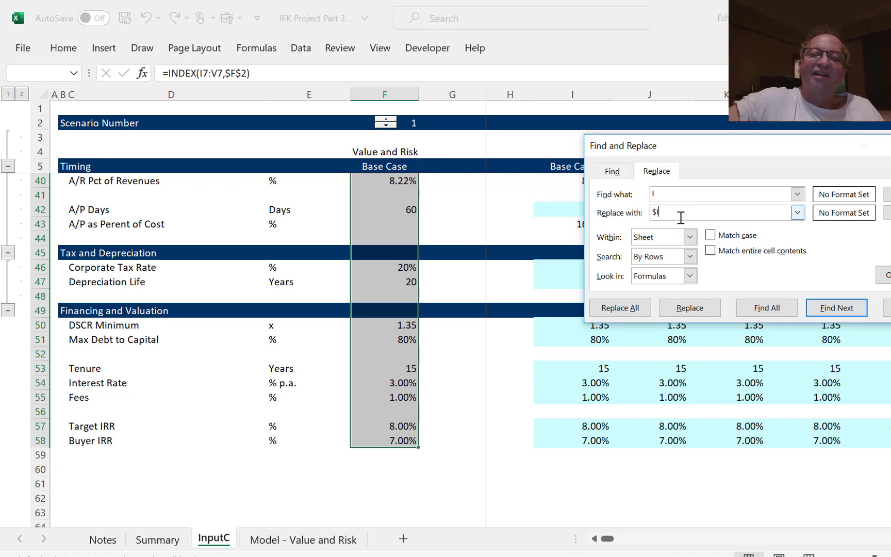
{"action": "left_click", "coordinate": [625, 308]}
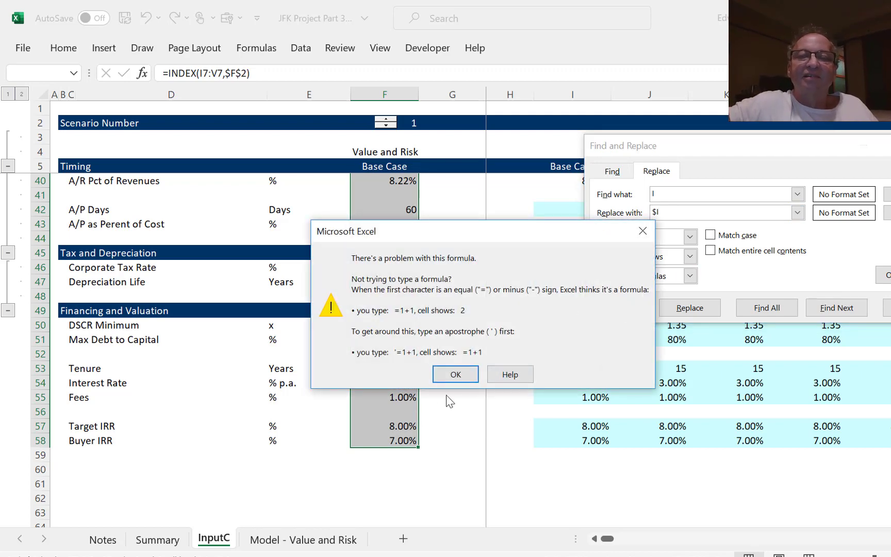
{"action": "left_click", "coordinate": [456, 375]}
Try the replacement of I with $I again across the whole InputC sheet.
{"action": "left_click", "coordinate": [680, 195]}
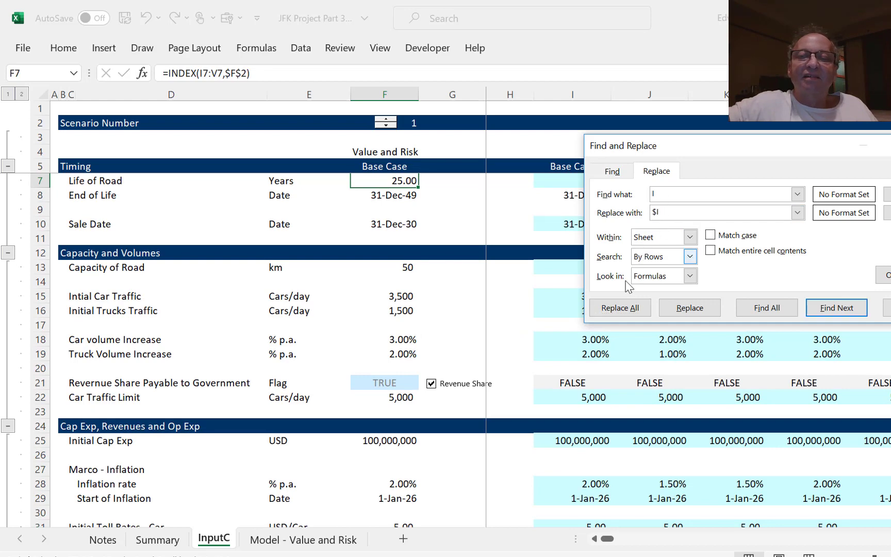
{"action": "left_click", "coordinate": [618, 308]}
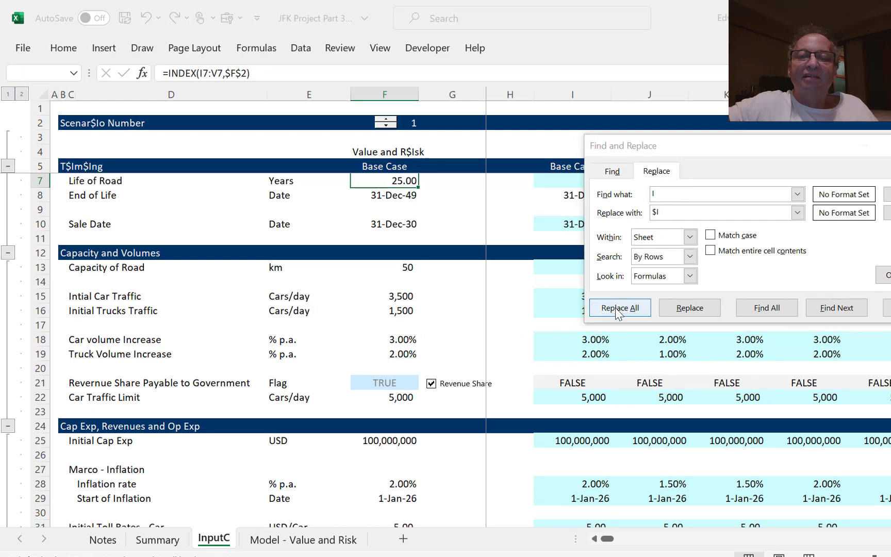
{"action": "left_click", "coordinate": [457, 374]}
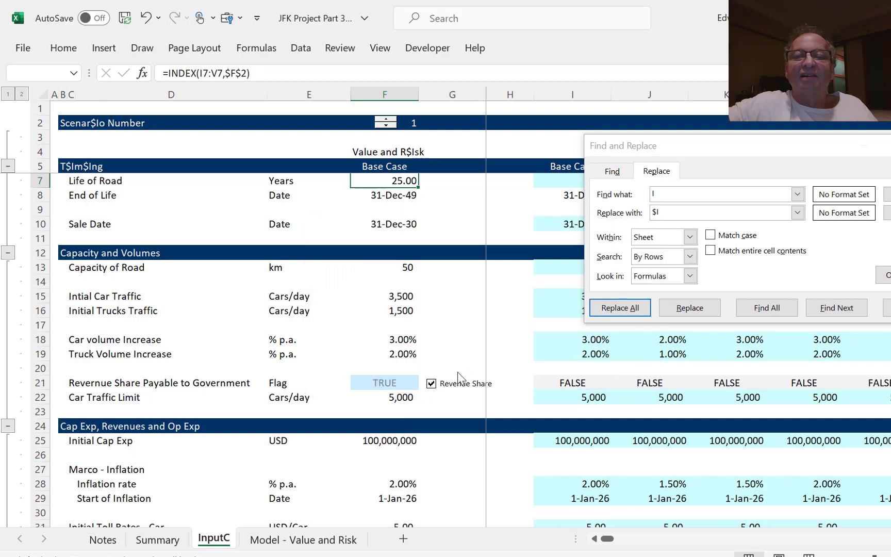
{"action": "left_click", "coordinate": [667, 194]}
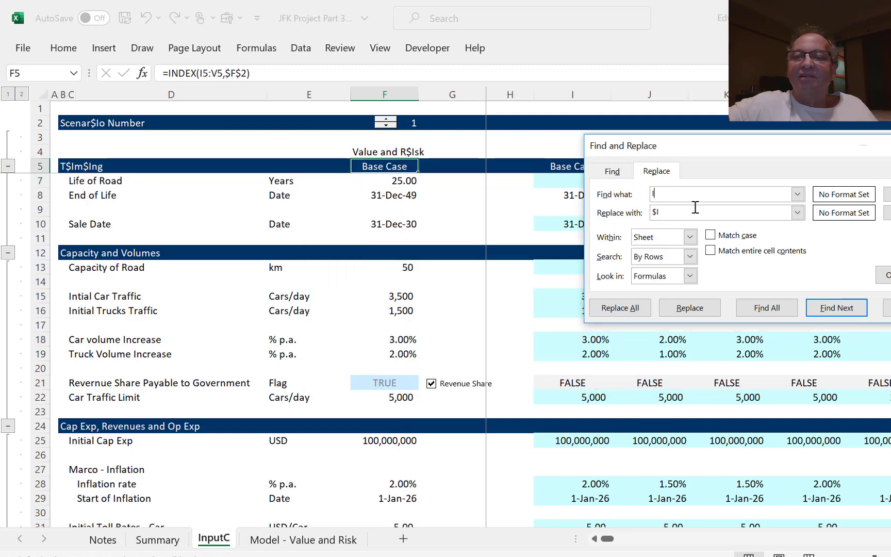
{"action": "key", "text": "Escape"}
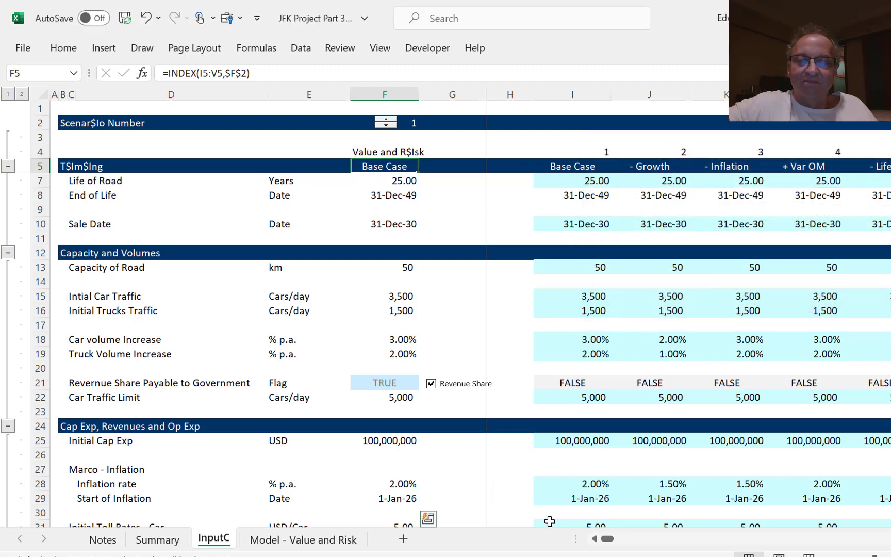
Replace (I with ($I in all formulas on the InputC sheet.
{"action": "left_click", "coordinate": [696, 542]}
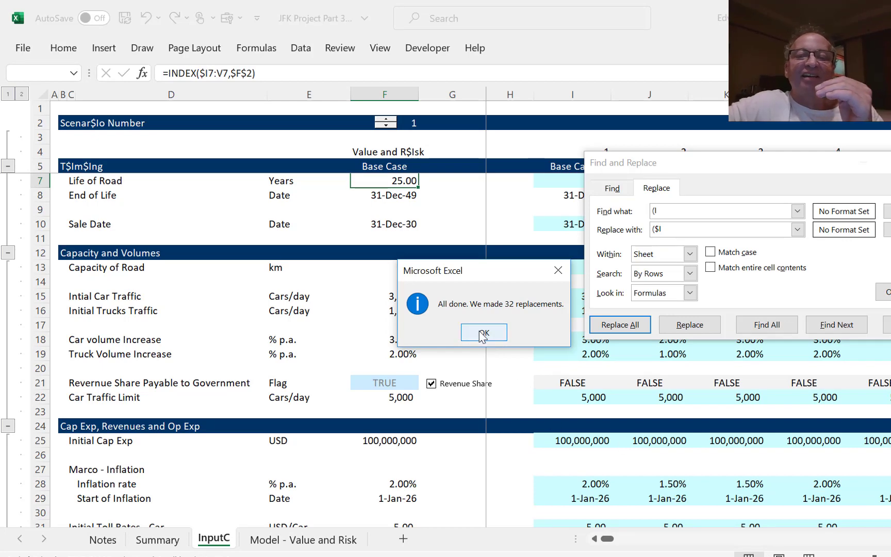
{"action": "left_click", "coordinate": [483, 334]}
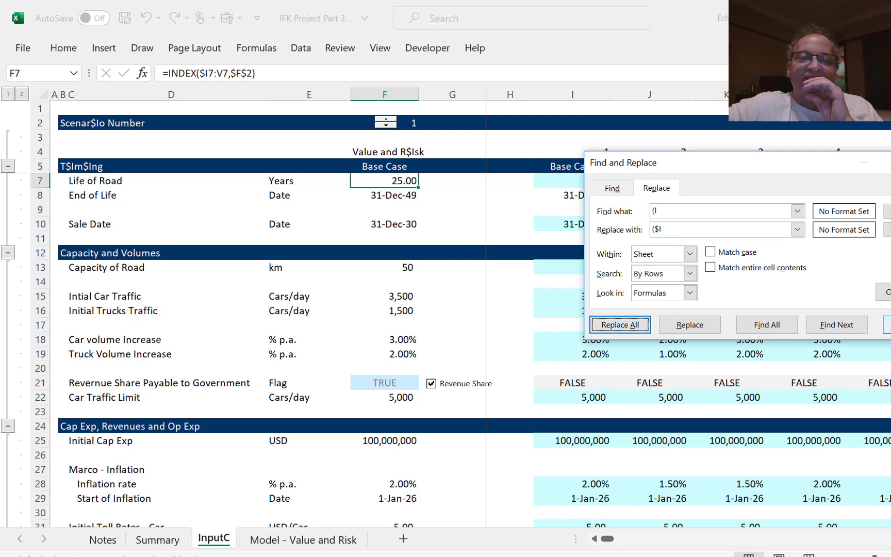
{"action": "left_click", "coordinate": [888, 325]}
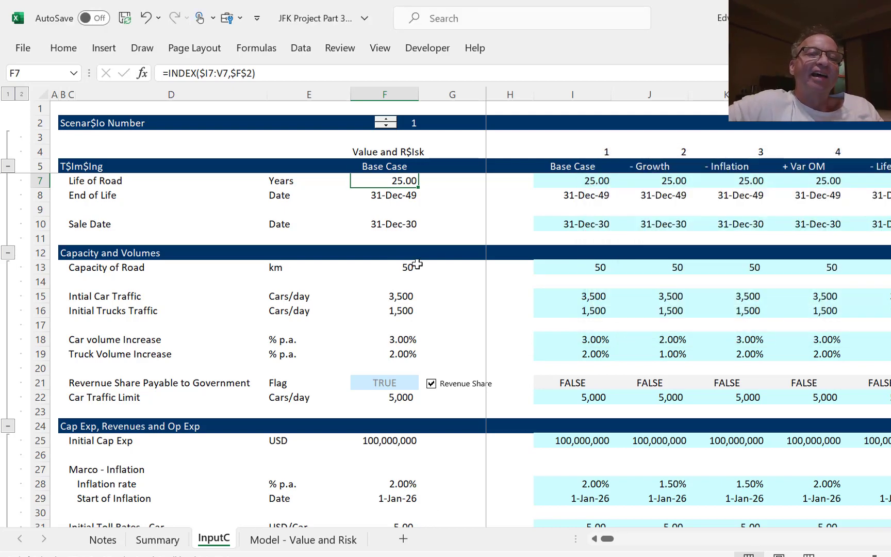
Compare the column anchoring in the INDEX formulas for the case name, Acquisition Date and Life of Road.
{"action": "key", "text": "Down"}
{"action": "key", "text": "Up"}
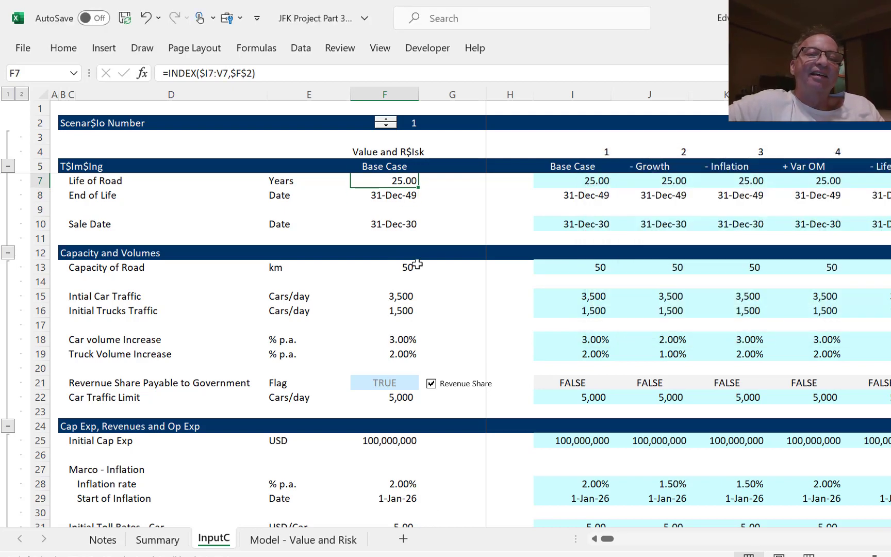
{"action": "key", "text": "Up"}
{"action": "key", "text": "Up"}
{"action": "key", "text": "Up"}
{"action": "key", "text": "Down"}
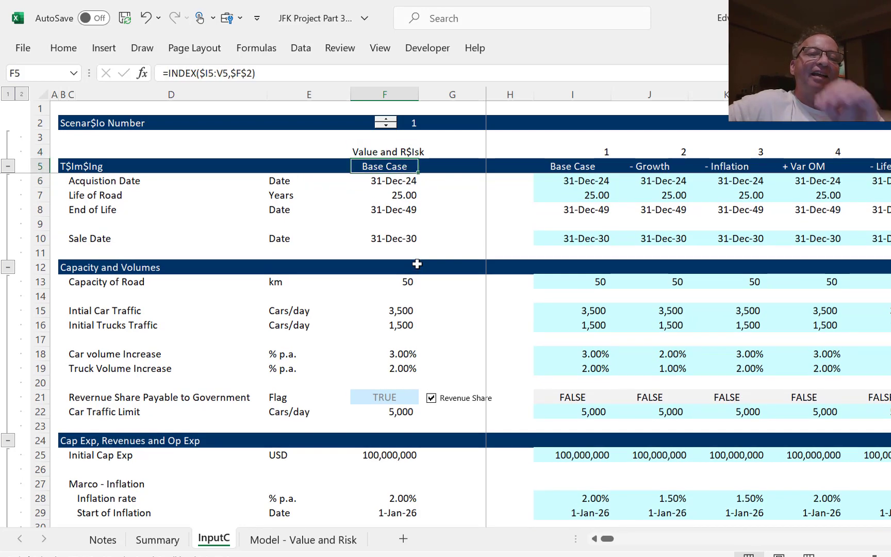
{"action": "key", "text": "Up"}
{"action": "key", "text": "Down"}
{"action": "key", "text": "Up"}
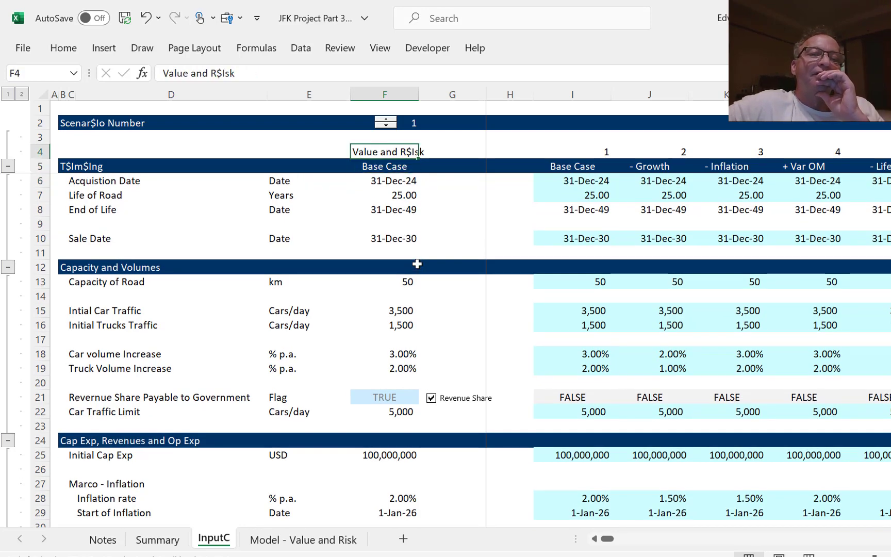
{"action": "key", "text": "Down"}
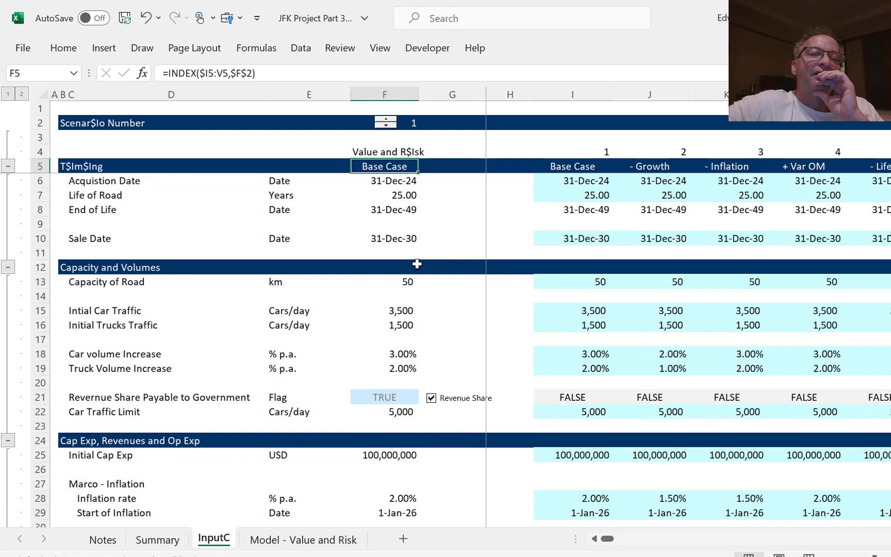
{"action": "key", "text": "Down"}
{"action": "key", "text": "Down"}
{"action": "key", "text": "Up"}
{"action": "key", "text": "Up"}
Correct the heading in F4 to read Value and Risk.
{"action": "key", "text": "Up"}
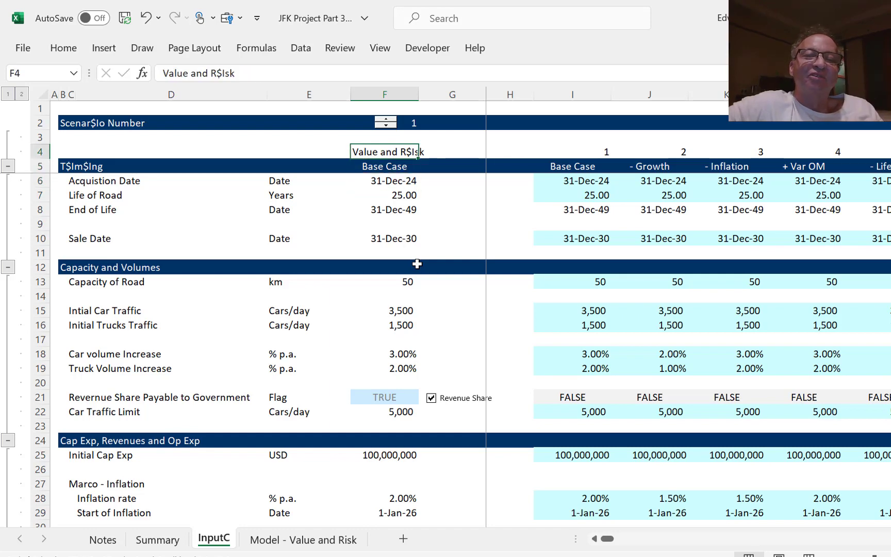
{"action": "key", "text": "F2"}
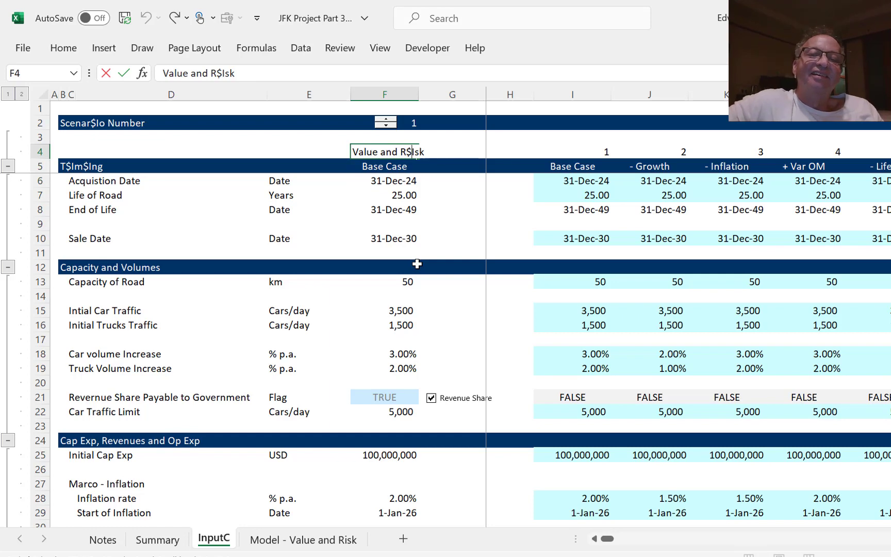
{"action": "key", "text": "BackSpace"}
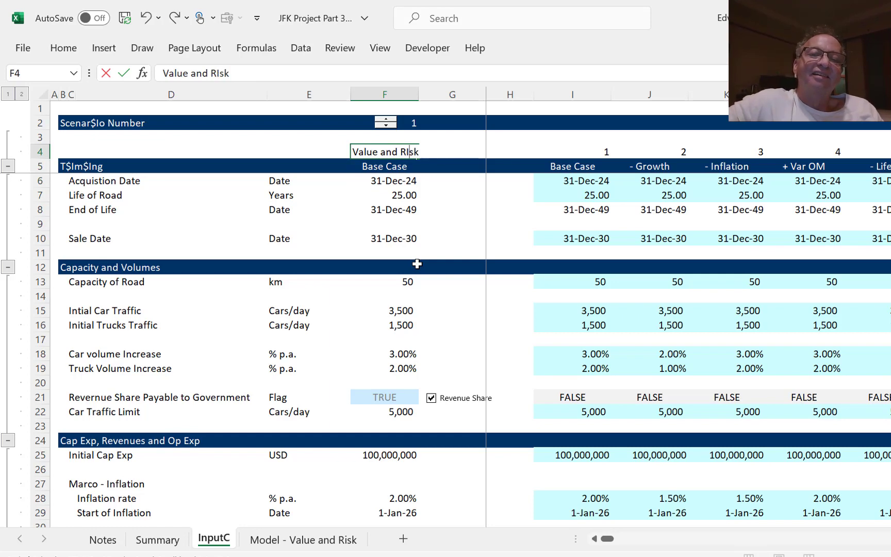
{"action": "key", "text": "Delete"}
{"action": "type", "text": "i"}
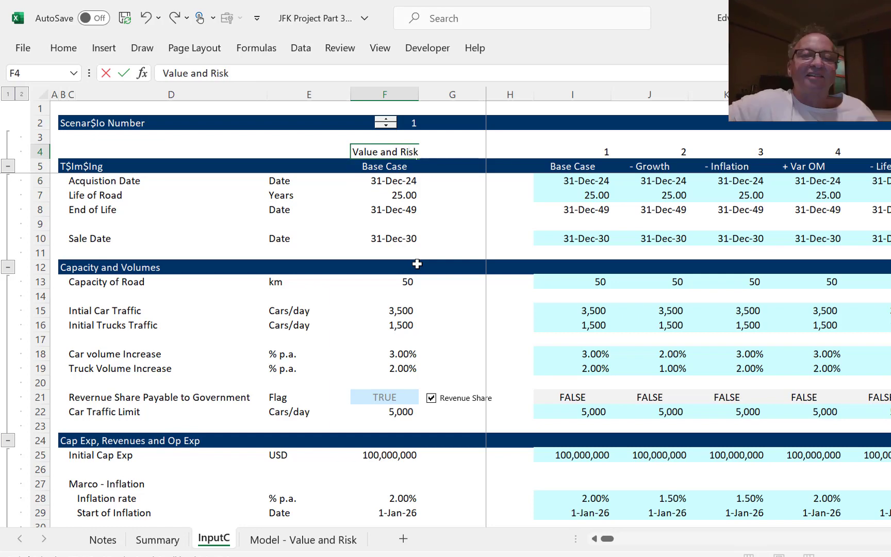
{"action": "key", "text": "Return"}
{"action": "key", "text": "Down"}
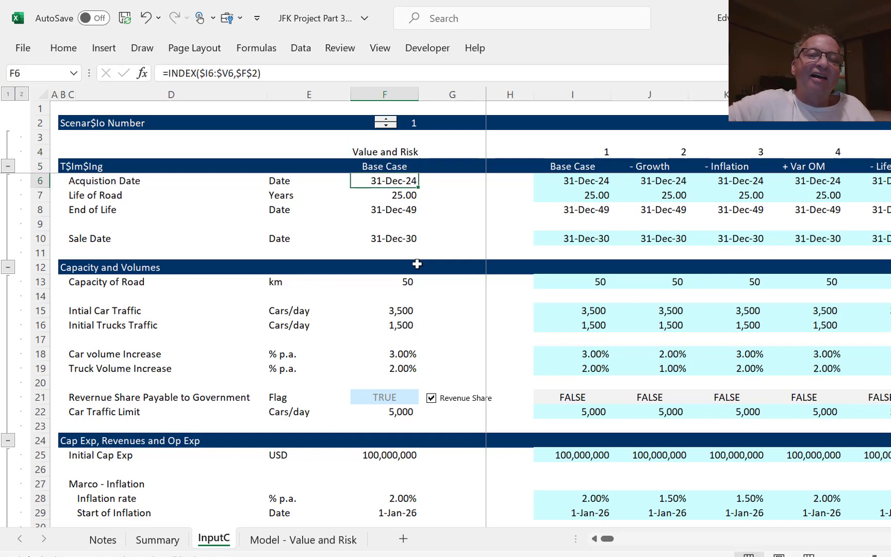
Replace $F$2 with F$2 in the Value and Risk column's formulas from F5 to F58.
{"action": "key", "text": "Up"}
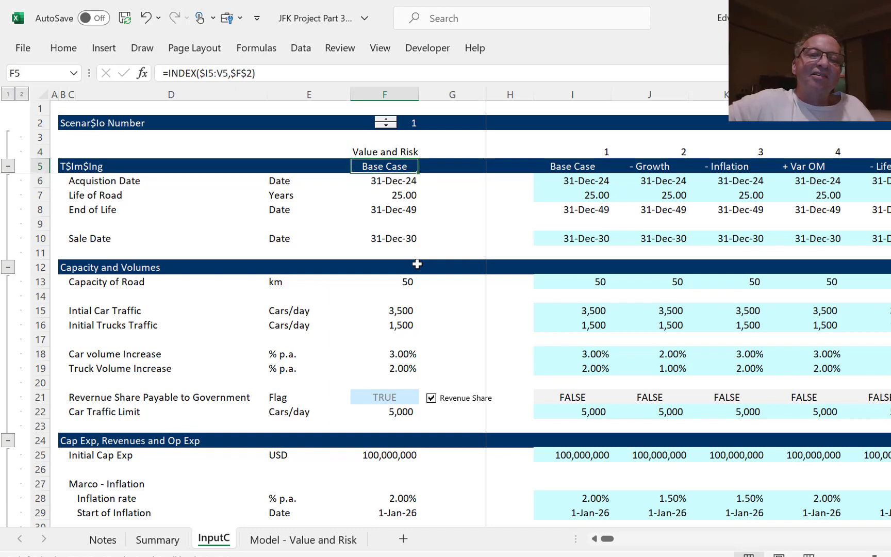
{"action": "key", "text": "Down"}
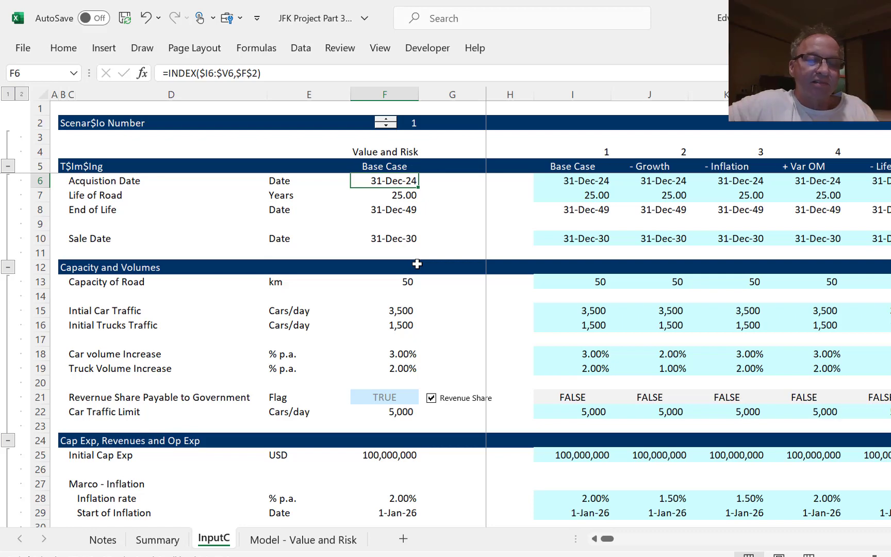
{"action": "key", "text": "Up"}
{"action": "key", "text": "Down"}
{"action": "key", "text": "Up"}
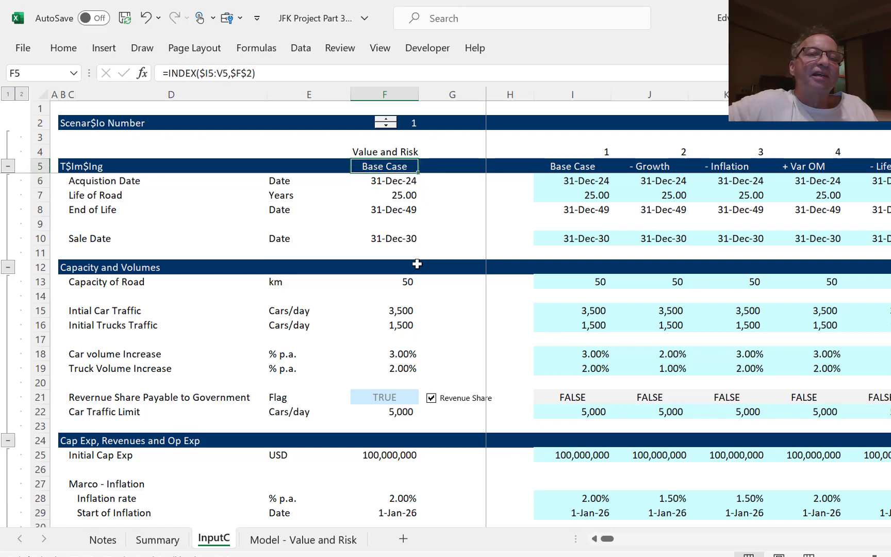
{"action": "key", "text": "shift+Down"}
{"action": "key", "text": "shift+Down"}
{"action": "key", "text": "shift+Down"}
{"action": "key", "text": "shift+Down"}
{"action": "key", "text": "shift+Down"}
{"action": "key", "text": "shift+Down"}
{"action": "key", "text": "shift+Down"}
{"action": "key", "text": "shift+Down"}
{"action": "key", "text": "shift+Down"}
{"action": "key", "text": "shift+Down"}
{"action": "key", "text": "shift+Down"}
{"action": "key", "text": "shift+Down"}
{"action": "key", "text": "shift+Down"}
{"action": "key", "text": "shift+Down"}
{"action": "key", "text": "shift+Down"}
{"action": "key", "text": "shift+Down"}
{"action": "key", "text": "shift+Down"}
{"action": "key", "text": "shift+Down"}
{"action": "key", "text": "shift+Down"}
{"action": "key", "text": "shift+Down"}
{"action": "key", "text": "shift+Down"}
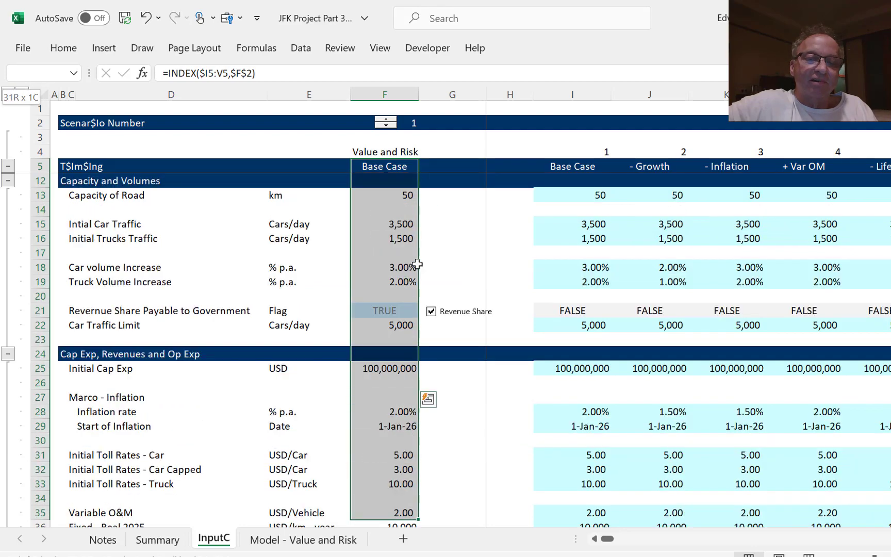
{"action": "key", "text": "shift+Down"}
{"action": "key", "text": "shift+Down"}
{"action": "key", "text": "shift+Down"}
{"action": "key", "text": "shift+Down"}
{"action": "key", "text": "shift+Down"}
{"action": "key", "text": "shift+Down"}
{"action": "key", "text": "shift+Down"}
{"action": "key", "text": "shift+Down"}
{"action": "key", "text": "shift+Down"}
{"action": "key", "text": "shift+Down"}
{"action": "key", "text": "shift+Down"}
{"action": "key", "text": "shift+Down"}
{"action": "key", "text": "shift+Down"}
{"action": "key", "text": "shift+Down"}
{"action": "key", "text": "shift+Down"}
{"action": "key", "text": "shift+Down"}
{"action": "key", "text": "shift+Down"}
{"action": "key", "text": "shift+Down"}
{"action": "key", "text": "shift+Down"}
{"action": "key", "text": "shift+Down"}
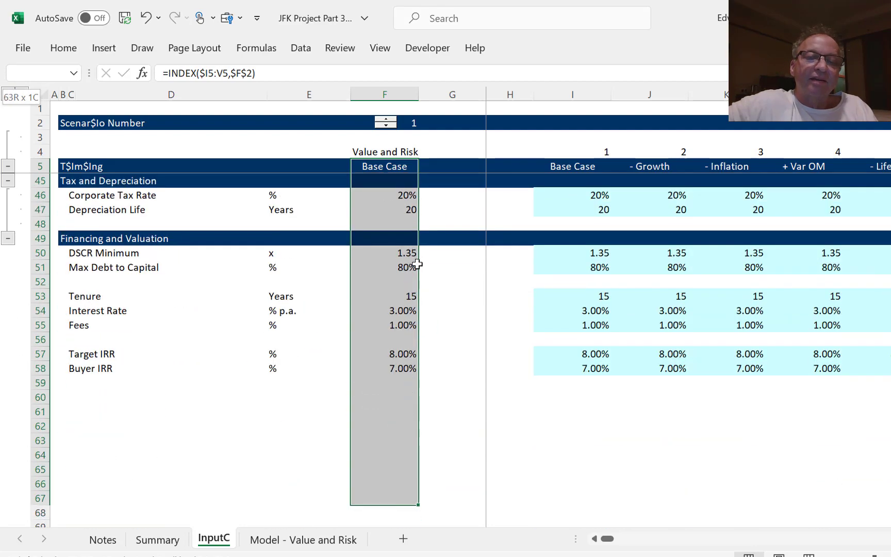
{"action": "key", "text": "shift+Up"}
{"action": "key", "text": "shift+Up"}
{"action": "key", "text": "shift+Up"}
{"action": "key", "text": "shift+Up"}
{"action": "key", "text": "shift+Up"}
{"action": "key", "text": "shift+Up"}
{"action": "key", "text": "shift+Up"}
{"action": "key", "text": "shift+Up"}
{"action": "key", "text": "shift+Up"}
{"action": "key", "text": "shift+Down"}
{"action": "key", "text": "shift+Down"}
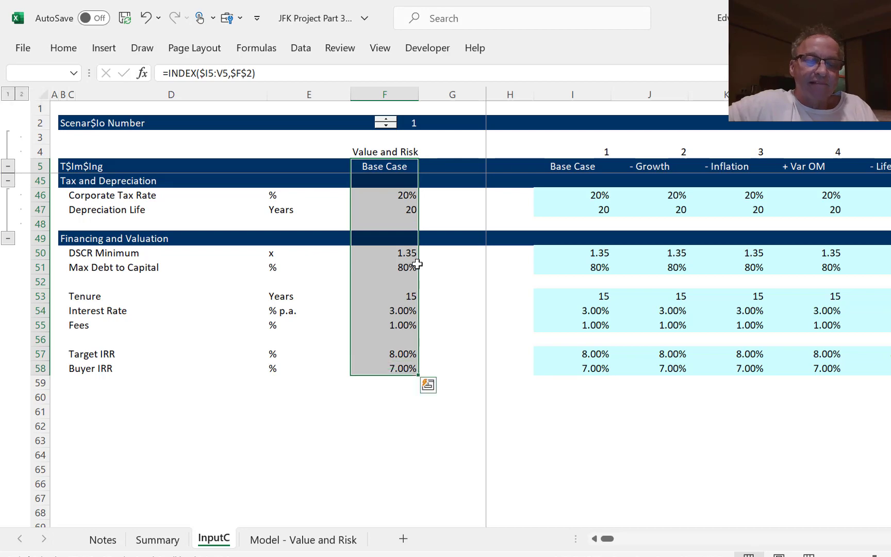
{"action": "key", "text": "ctrl+f"}
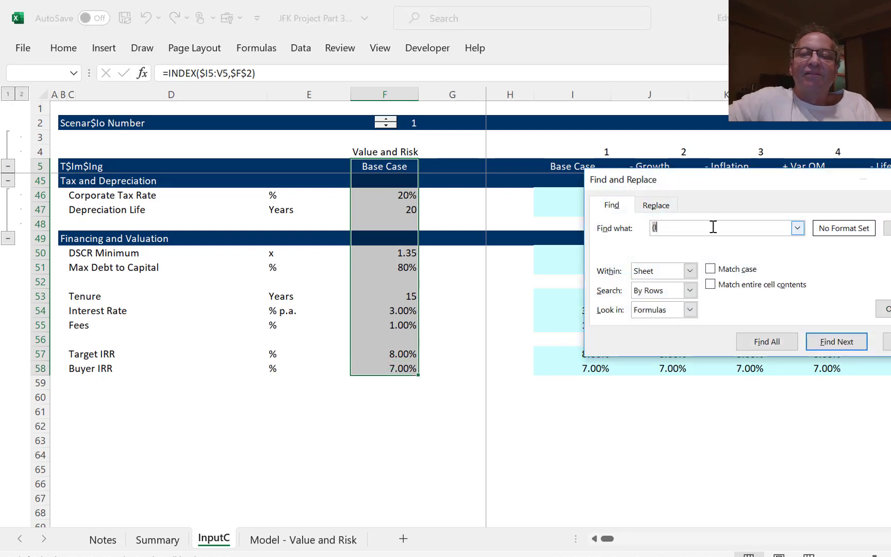
{"action": "key", "text": "BackSpace"}
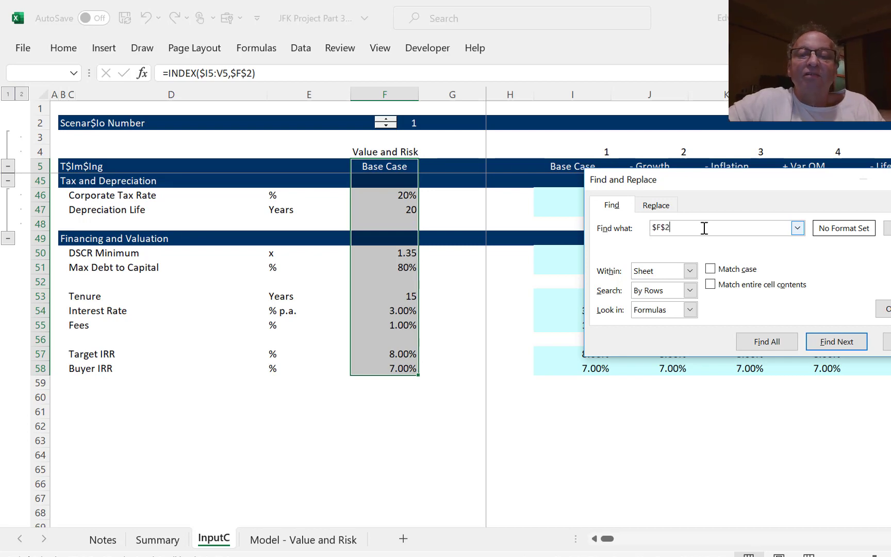
{"action": "left_click", "coordinate": [656, 205]}
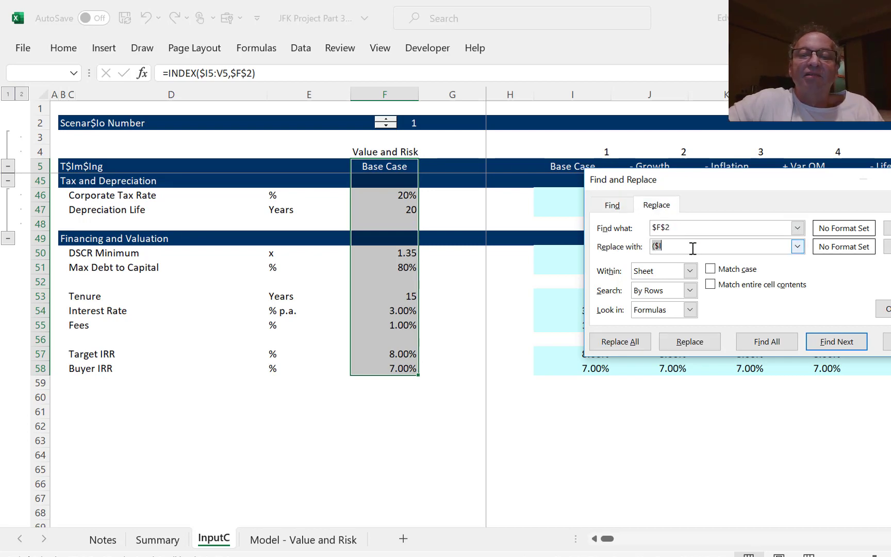
{"action": "left_click", "coordinate": [685, 250]}
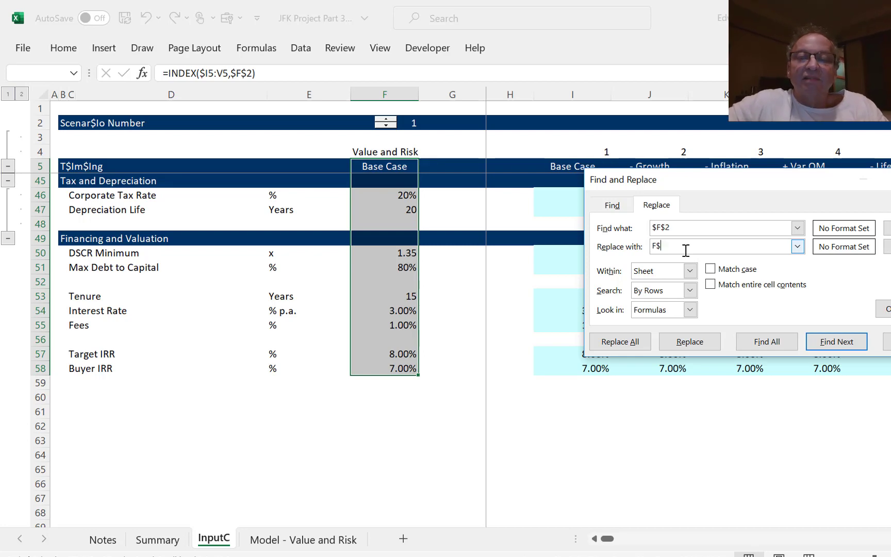
{"action": "left_click", "coordinate": [610, 343]}
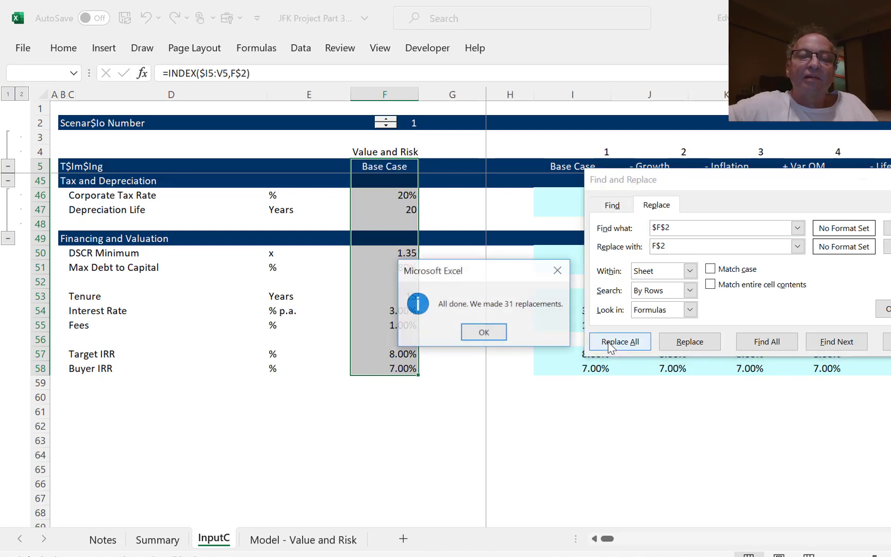
{"action": "left_click", "coordinate": [480, 333]}
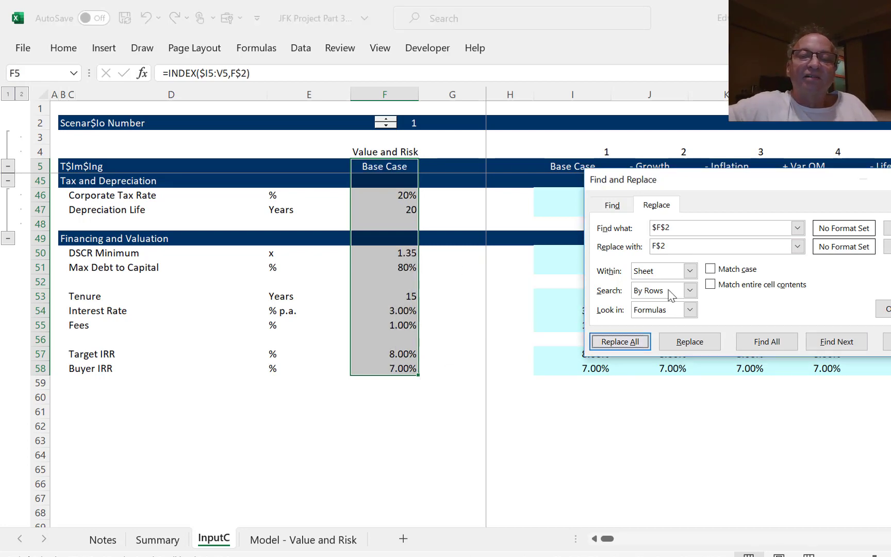
{"action": "key", "text": "Escape"}
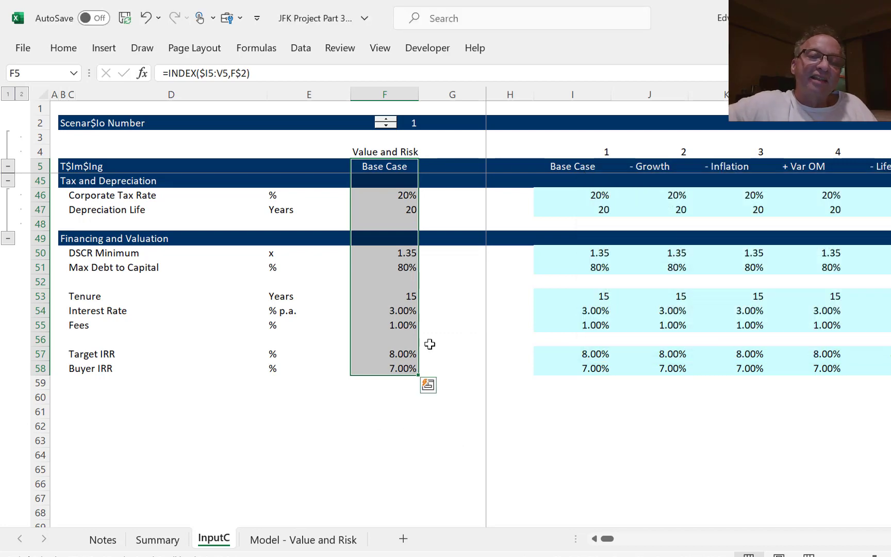
Check the range and scenario number anchoring in column F's INDEX formulas, from Tenure back up to the Acquisition Date.
{"action": "left_click", "coordinate": [427, 353]}
{"action": "key", "text": "Left"}
{"action": "key", "text": "ctrl+Up"}
{"action": "key", "text": "ctrl+Up"}
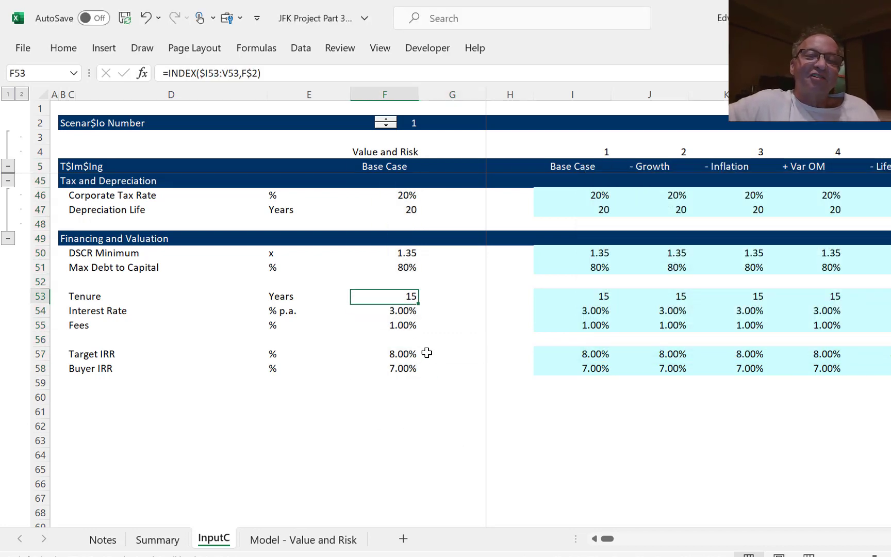
{"action": "key", "text": "Page_Up"}
{"action": "key", "text": "Page_Up"}
{"action": "scroll", "coordinate": [427, 353], "scroll_direction": "up", "scroll_amount": 1}
{"action": "key", "text": "ctrl+Up"}
{"action": "key", "text": "ctrl+Up"}
{"action": "key", "text": "ctrl+Up"}
{"action": "key", "text": "ctrl+Up"}
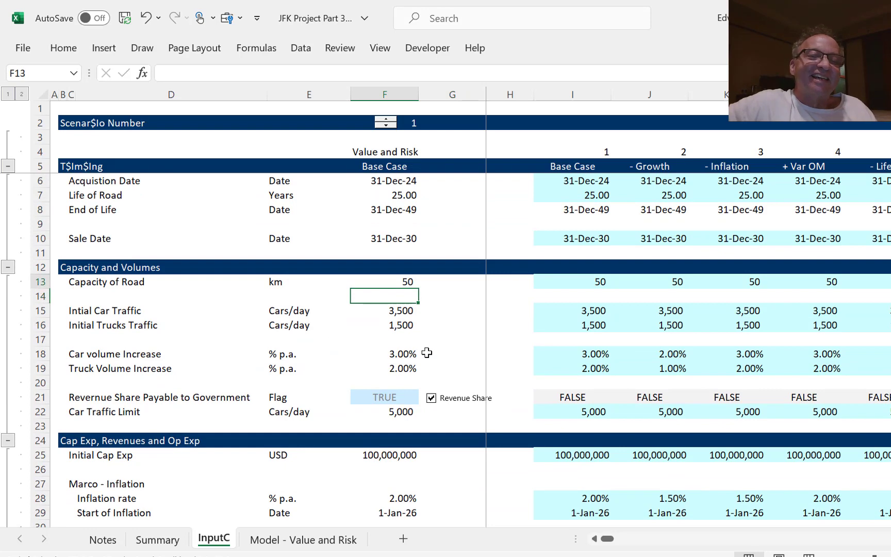
{"action": "key", "text": "Down"}
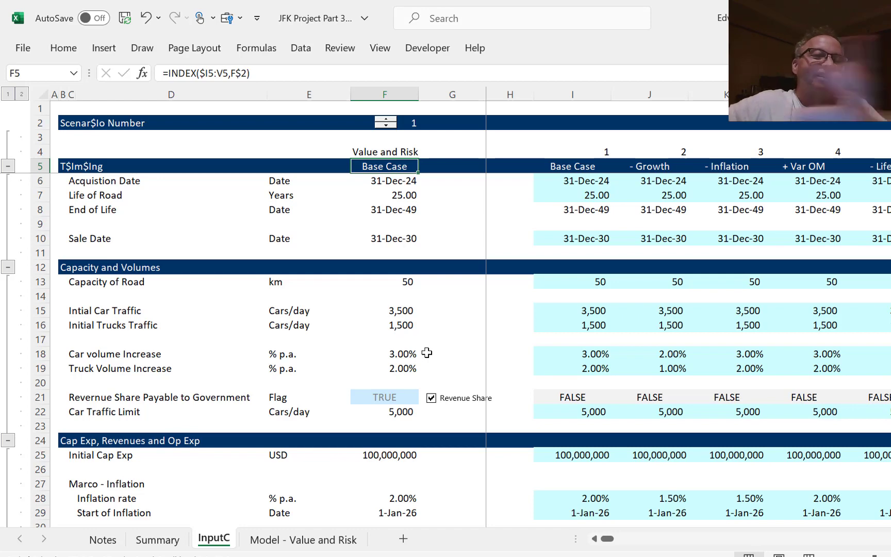
{"action": "key", "text": "Down"}
{"action": "key", "text": "Down"}
{"action": "key", "text": "Down"}
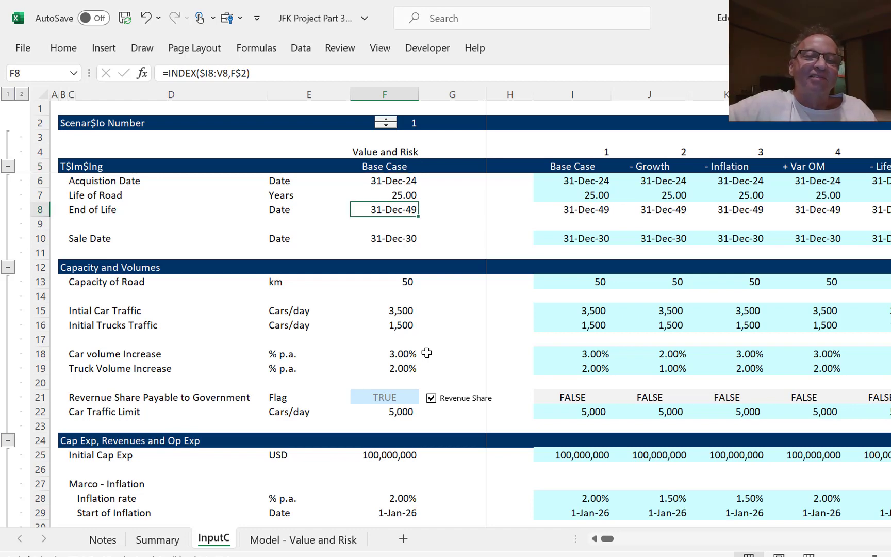
{"action": "key", "text": "Up"}
{"action": "key", "text": "Up"}
{"action": "key", "text": "Up"}
{"action": "key", "text": "Down"}
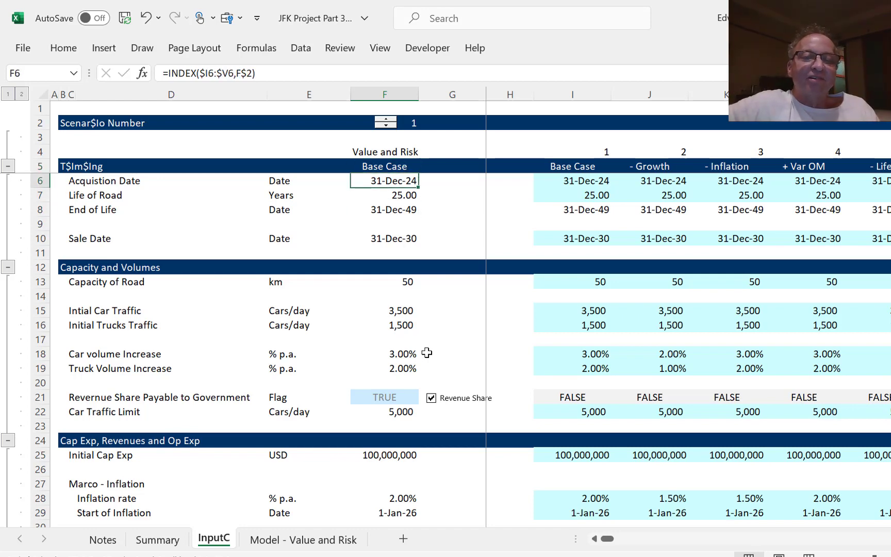
{"action": "key", "text": "shift+Down"}
{"action": "key", "text": "shift+Down"}
{"action": "key", "text": "shift+Down"}
{"action": "key", "text": "shift+Down"}
{"action": "key", "text": "shift+Down"}
{"action": "key", "text": "shift+Down"}
{"action": "key", "text": "shift+Down"}
{"action": "key", "text": "shift+Down"}
{"action": "key", "text": "shift+Down"}
{"action": "key", "text": "shift+Down"}
{"action": "key", "text": "shift+Down"}
{"action": "key", "text": "shift+Down"}
{"action": "key", "text": "shift+Down"}
{"action": "key", "text": "shift+Down"}
{"action": "key", "text": "shift+Down"}
{"action": "key", "text": "shift+Down"}
{"action": "key", "text": "shift+Down"}
{"action": "key", "text": "shift+Down"}
{"action": "key", "text": "shift+Down"}
{"action": "key", "text": "shift+Down"}
{"action": "scroll", "coordinate": [427, 353], "scroll_direction": "down", "scroll_amount": 3}
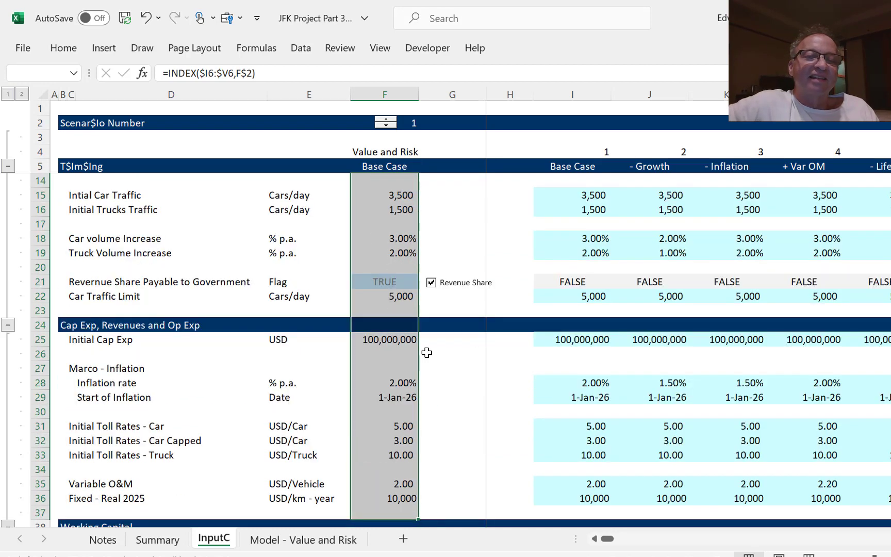
{"action": "key", "text": "Up"}
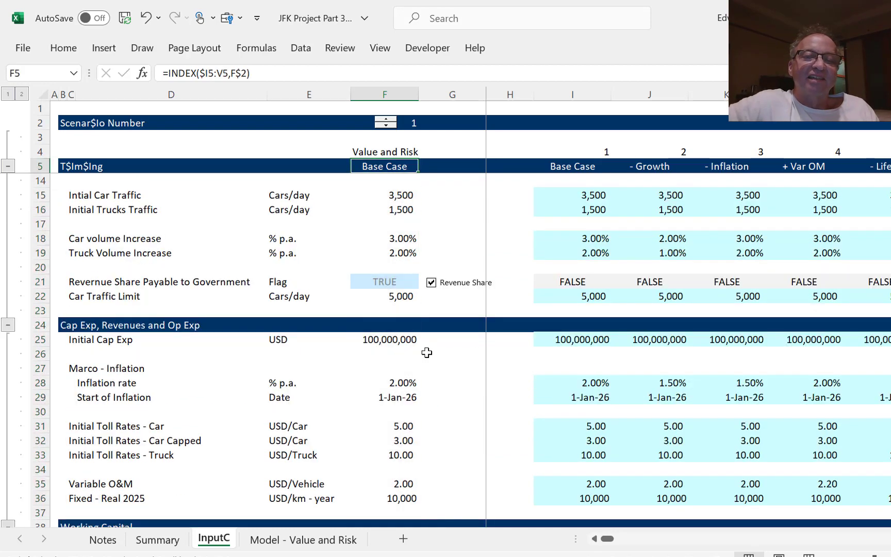
Move the Revenue Share check box out of column G to row 20, across columns E and F.
{"action": "right_click", "coordinate": [459, 287]}
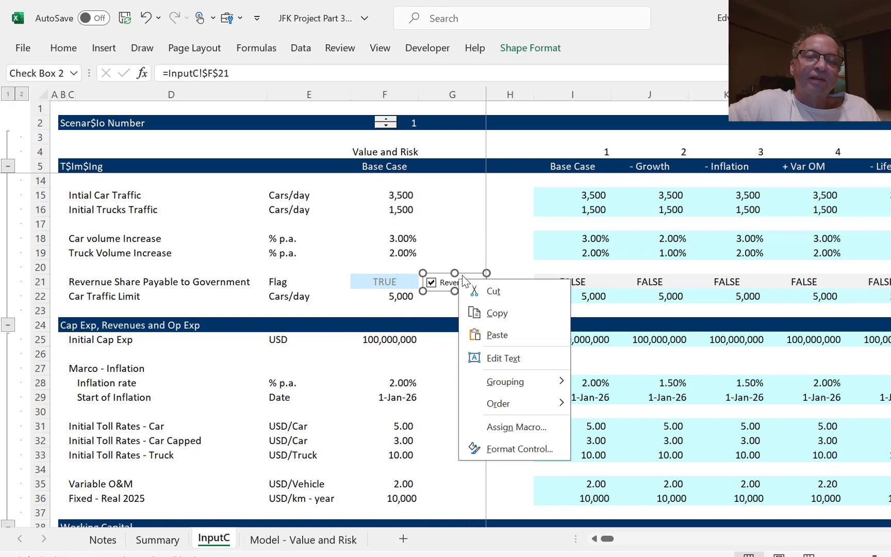
{"action": "key", "text": "Escape"}
{"action": "left_click_drag", "start_coordinate": [462, 279], "coordinate": [340, 256]}
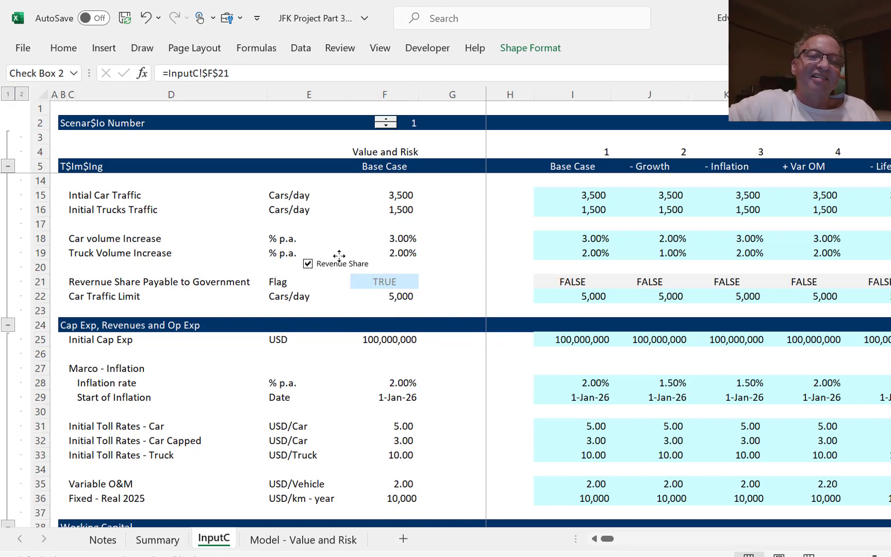
Copy the Value and Risk case column from F5 to F58 into column G, starting at G5.
{"action": "left_click", "coordinate": [398, 228]}
{"action": "key", "text": "Up"}
{"action": "key", "text": "Up"}
{"action": "key", "text": "Up"}
{"action": "key", "text": "Up"}
{"action": "key", "text": "Up"}
{"action": "key", "text": "Up"}
{"action": "key", "text": "Up"}
{"action": "key", "text": "Up"}
{"action": "key", "text": "Up"}
{"action": "key", "text": "Up"}
{"action": "key", "text": "Up"}
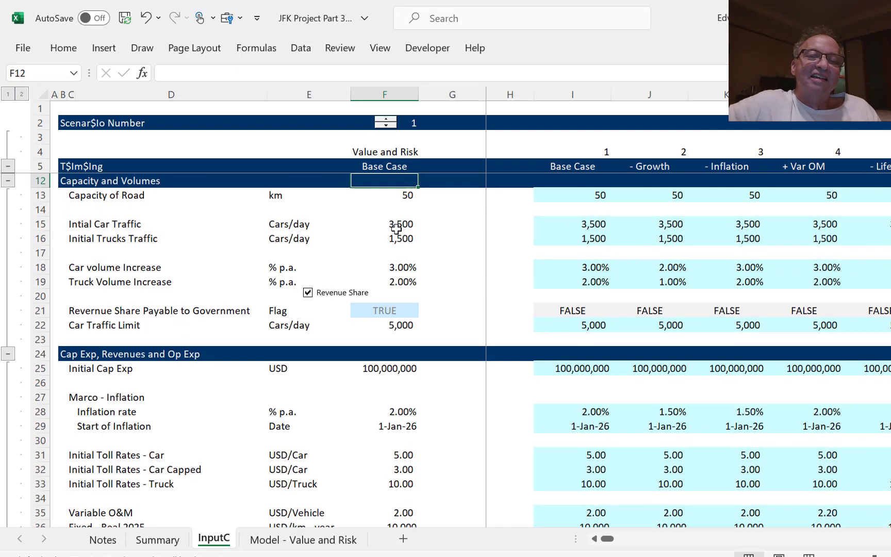
{"action": "key", "text": "Up"}
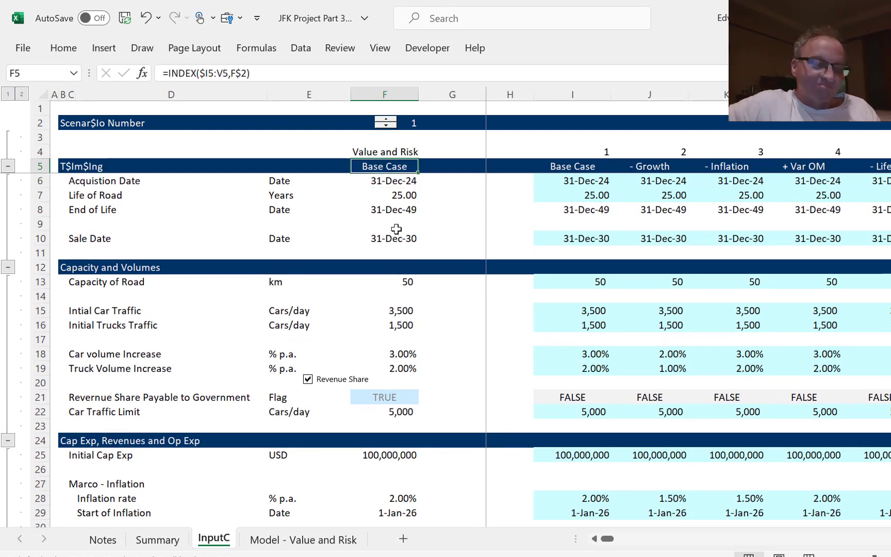
{"action": "key", "text": "shift+Down"}
{"action": "key", "text": "shift+Down"}
{"action": "key", "text": "shift+Down"}
{"action": "key", "text": "shift+Down"}
{"action": "key", "text": "shift+Down"}
{"action": "key", "text": "shift+Down"}
{"action": "key", "text": "shift+Down"}
{"action": "key", "text": "shift+Down"}
{"action": "key", "text": "shift+Down"}
{"action": "key", "text": "shift+Down"}
{"action": "key", "text": "shift+Down"}
{"action": "key", "text": "shift+Down"}
{"action": "key", "text": "shift+Down"}
{"action": "key", "text": "shift+Down"}
{"action": "key", "text": "shift+Down"}
{"action": "key", "text": "shift+Down"}
{"action": "key", "text": "shift+Down"}
{"action": "key", "text": "shift+Down"}
{"action": "key", "text": "shift+Down"}
{"action": "key", "text": "shift+Down"}
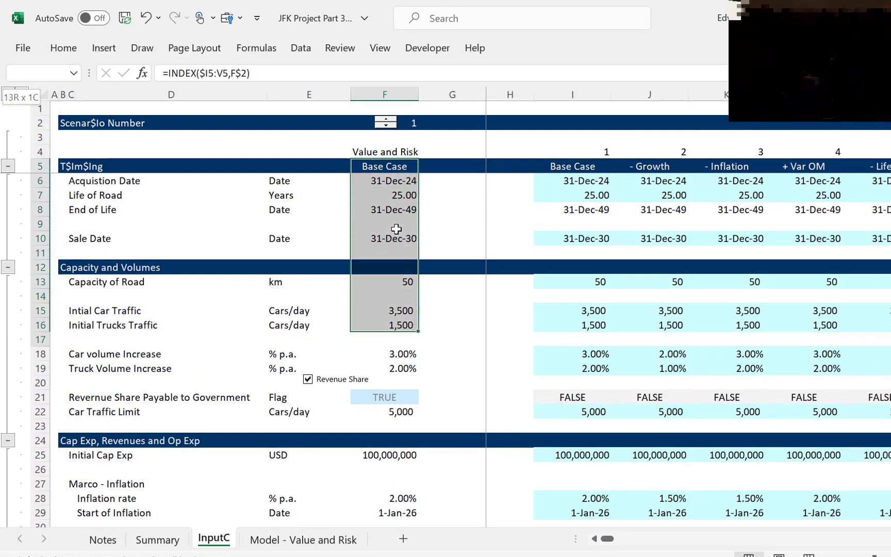
{"action": "key", "text": "shift+Down"}
{"action": "key", "text": "shift+Down"}
{"action": "key", "text": "shift+Down"}
{"action": "key", "text": "shift+Down"}
{"action": "key", "text": "shift+Down"}
{"action": "key", "text": "shift+Down"}
{"action": "key", "text": "shift+Down"}
{"action": "key", "text": "shift+Down"}
{"action": "key", "text": "shift+Down"}
{"action": "key", "text": "shift+Down"}
{"action": "key", "text": "shift+Down"}
{"action": "key", "text": "shift+Down"}
{"action": "key", "text": "shift+Down"}
{"action": "key", "text": "shift+Down"}
{"action": "key", "text": "shift+Down"}
{"action": "key", "text": "shift+Down"}
{"action": "key", "text": "shift+Down"}
{"action": "key", "text": "shift+Down"}
{"action": "key", "text": "shift+Down"}
{"action": "key", "text": "shift+Down"}
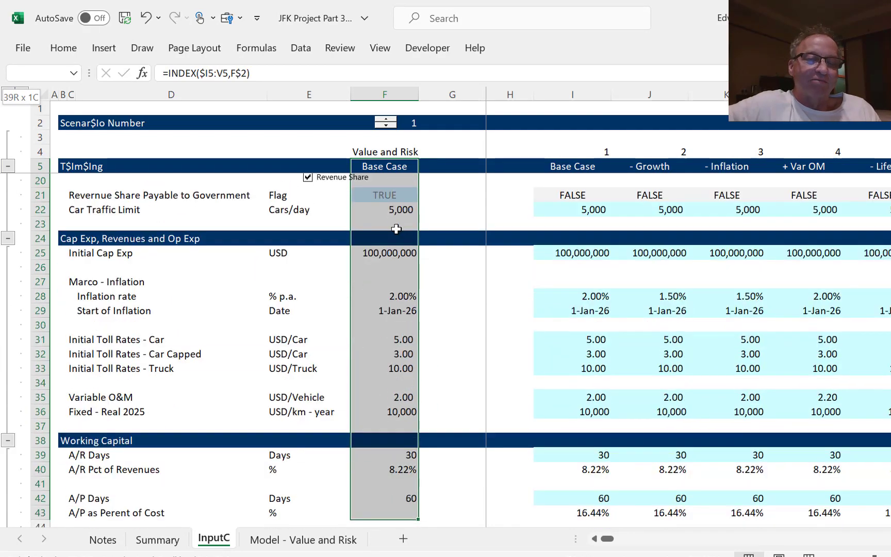
{"action": "key", "text": "shift+Down"}
{"action": "key", "text": "shift+Down"}
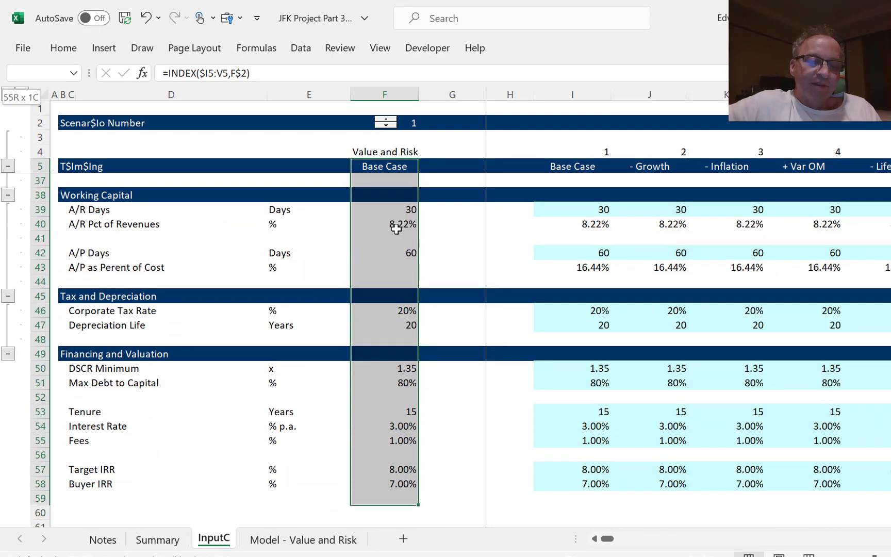
{"action": "key", "text": "ctrl+c"}
{"action": "key", "text": "Up"}
{"action": "key", "text": "Down"}
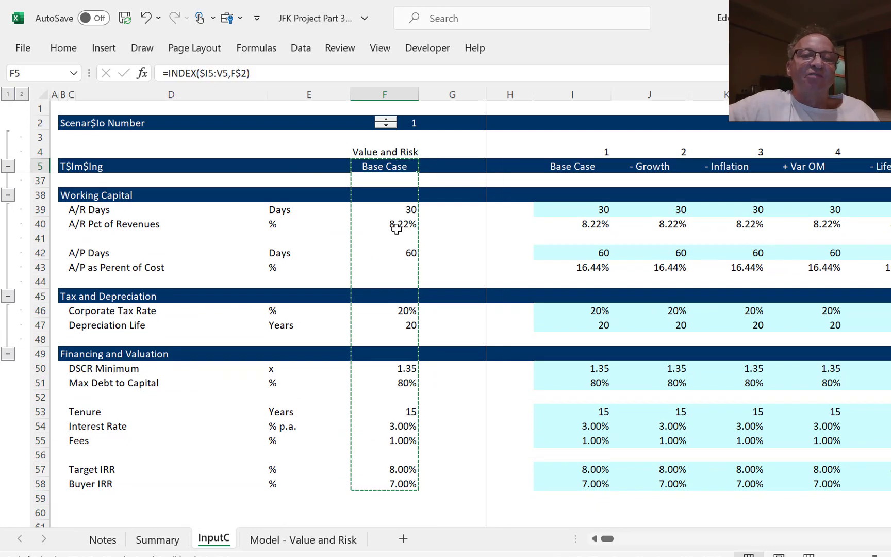
{"action": "key", "text": "Right"}
{"action": "key", "text": "ctrl+v"}
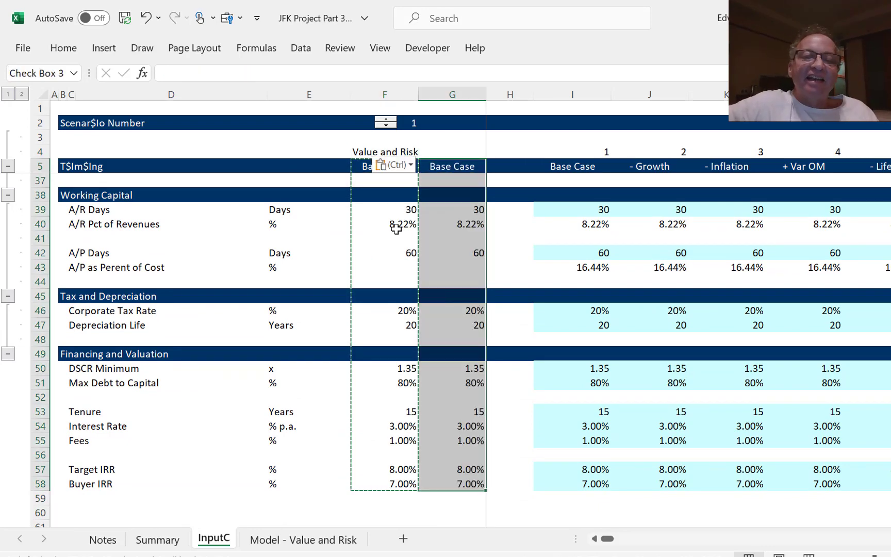
{"action": "key", "text": "Escape"}
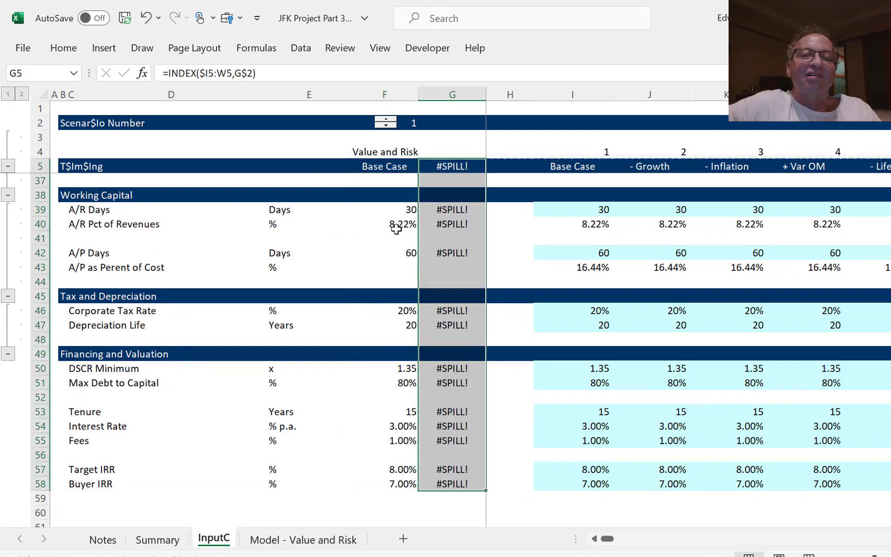
Enter scenario number 1 in G2 for the copied case column.
{"action": "key", "text": "Up"}
{"action": "key", "text": "Up"}
{"action": "key", "text": "Up"}
{"action": "type", "text": "1"}
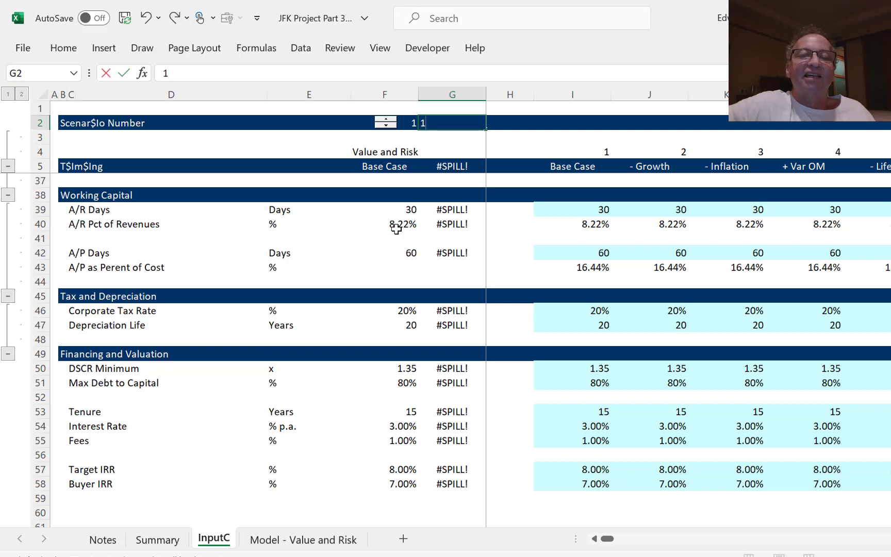
{"action": "key", "text": "ctrl+Return"}
Enter the heading Debt Size in G4 above the copied case column.
{"action": "key", "text": "Down"}
{"action": "key", "text": "Down"}
{"action": "key", "text": "Down"}
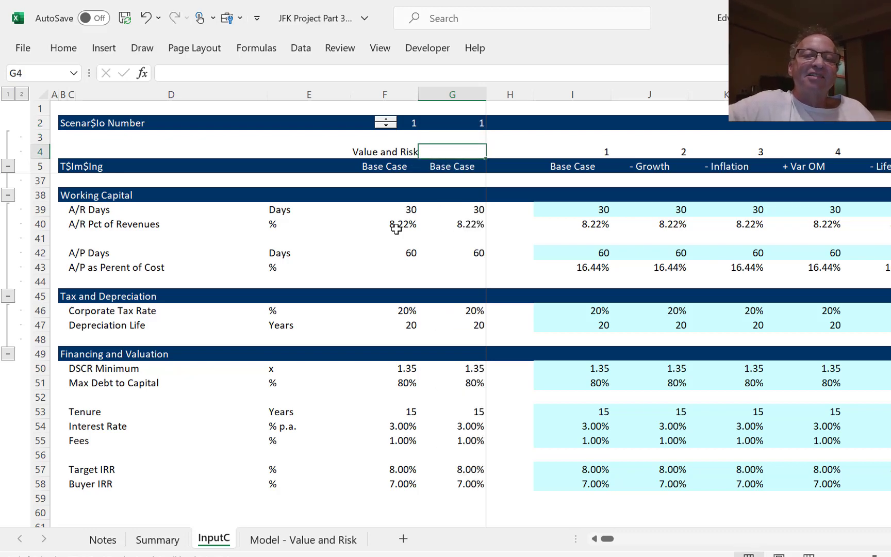
{"action": "key", "text": "Up"}
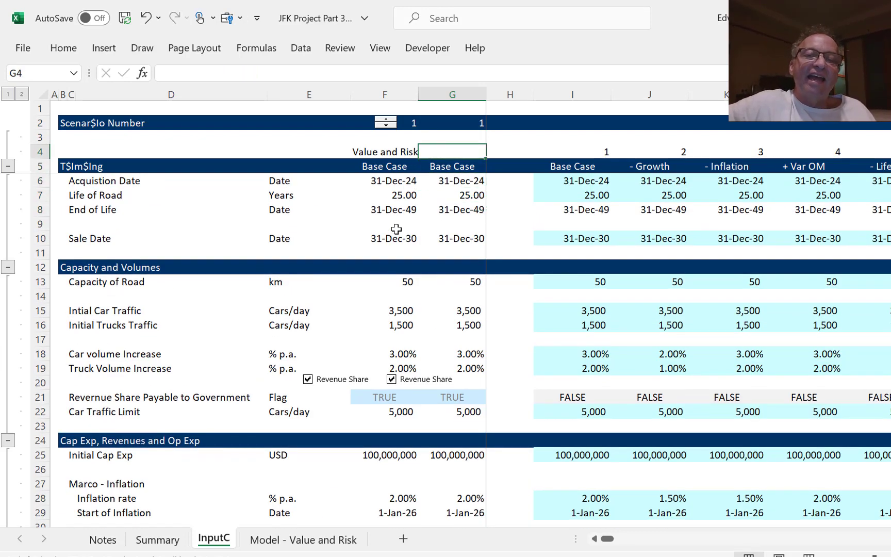
{"action": "key", "text": "Left"}
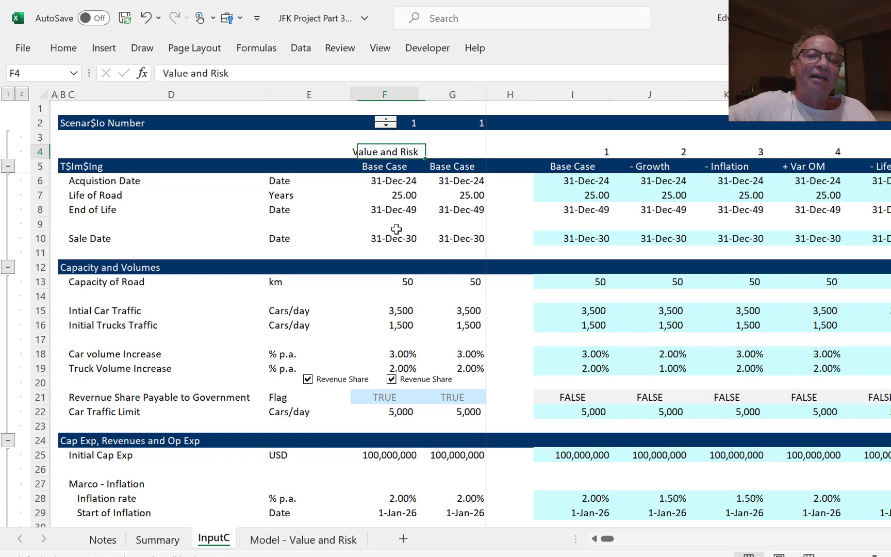
{"action": "key", "text": "Right"}
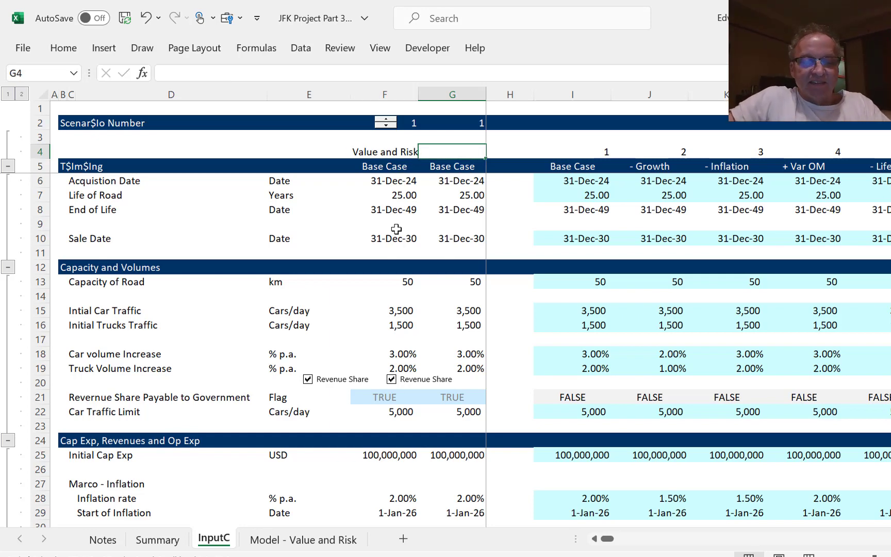
{"action": "type", "text": "Debt"}
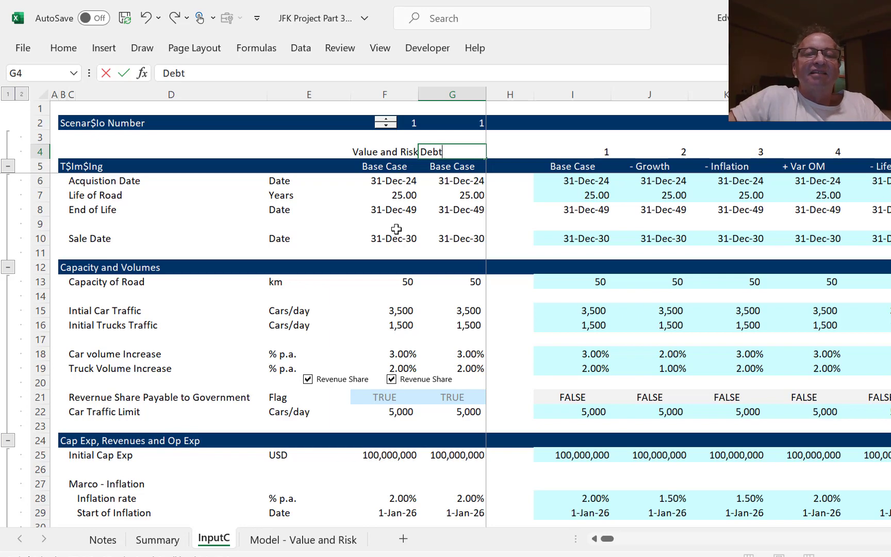
{"action": "type", "text": " Siz"}
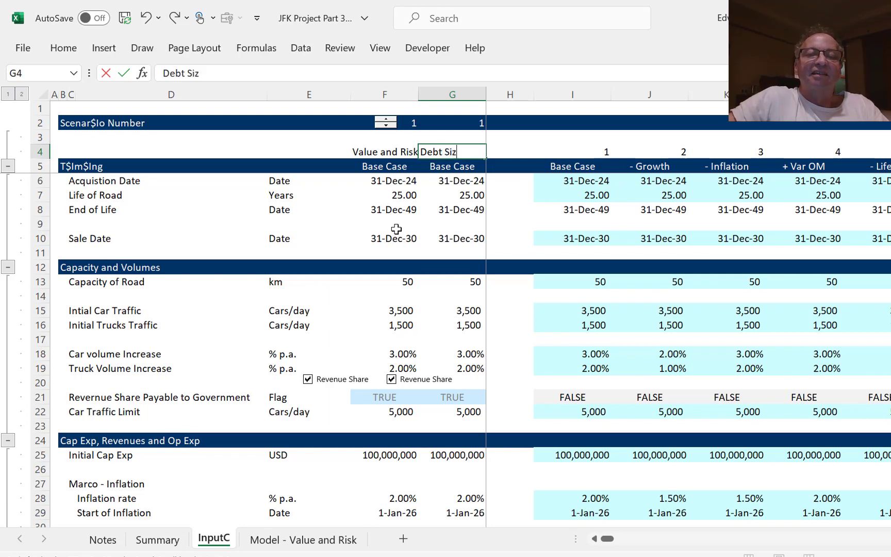
{"action": "type", "text": "e"}
{"action": "key", "text": "Return"}
{"action": "key", "text": "Up"}
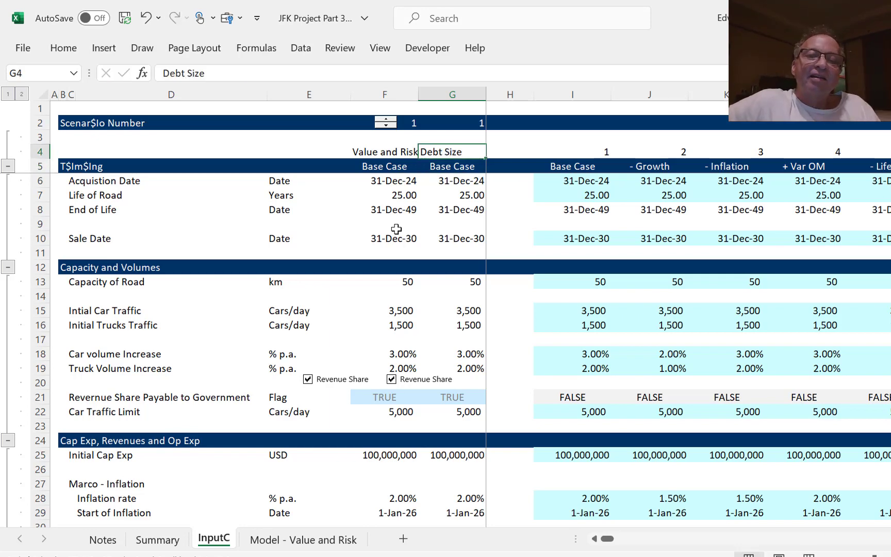
Centre the Value and Risk and Debt Size headings in F4 and G4.
{"action": "key", "text": "Left"}
{"action": "key", "text": "shift+Right"}
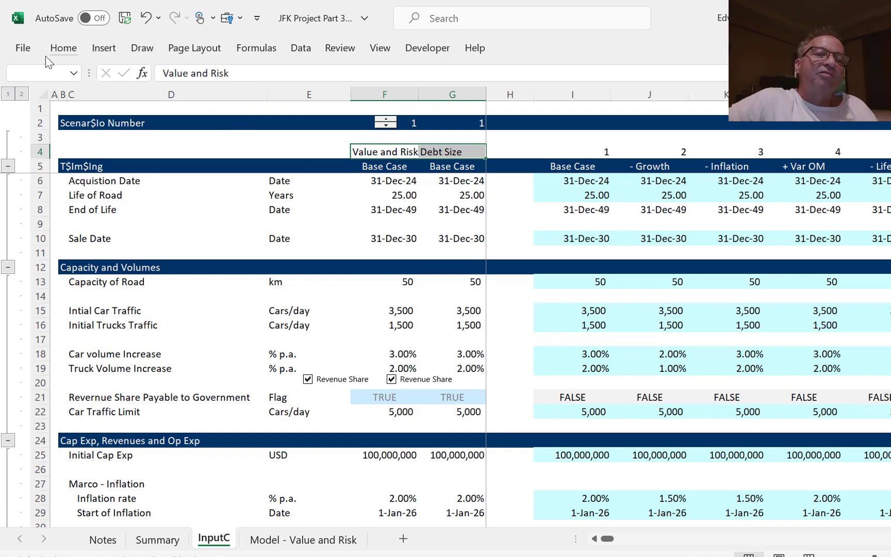
{"action": "left_click", "coordinate": [63, 49]}
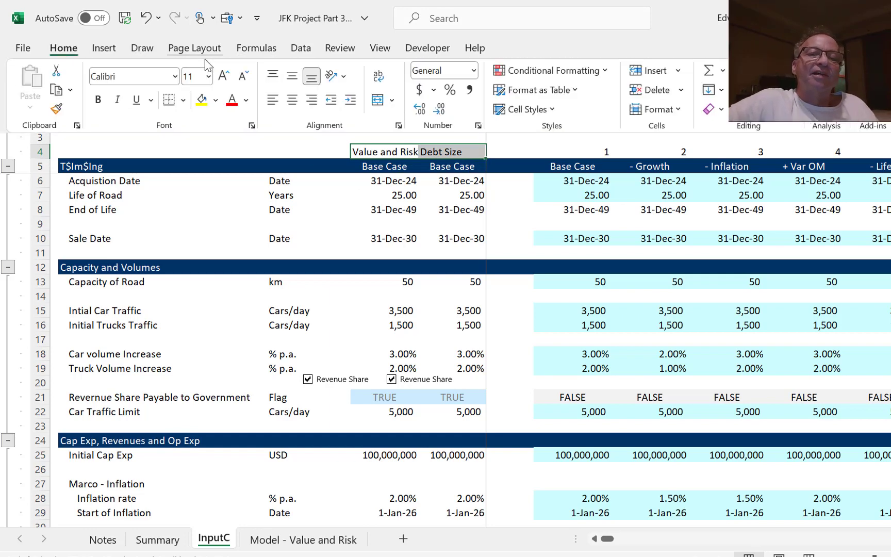
{"action": "left_click", "coordinate": [291, 99]}
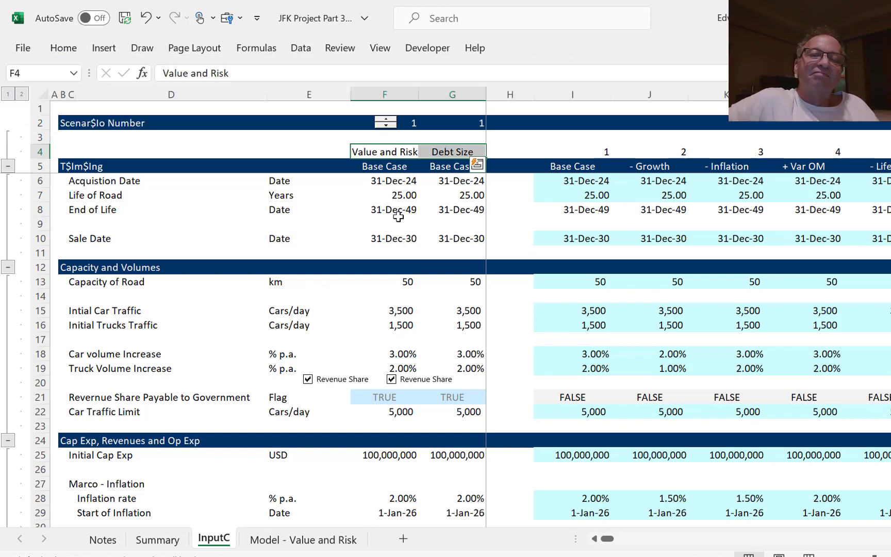
Copy the scenario number spinner from F2 and paste it into G2.
{"action": "key", "text": "Up"}
{"action": "key", "text": "Up"}
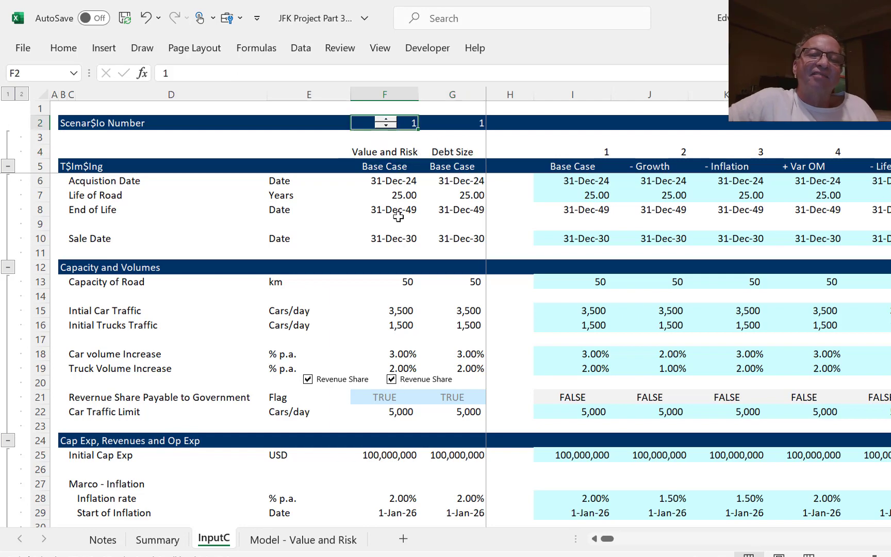
{"action": "right_click", "coordinate": [386, 124]}
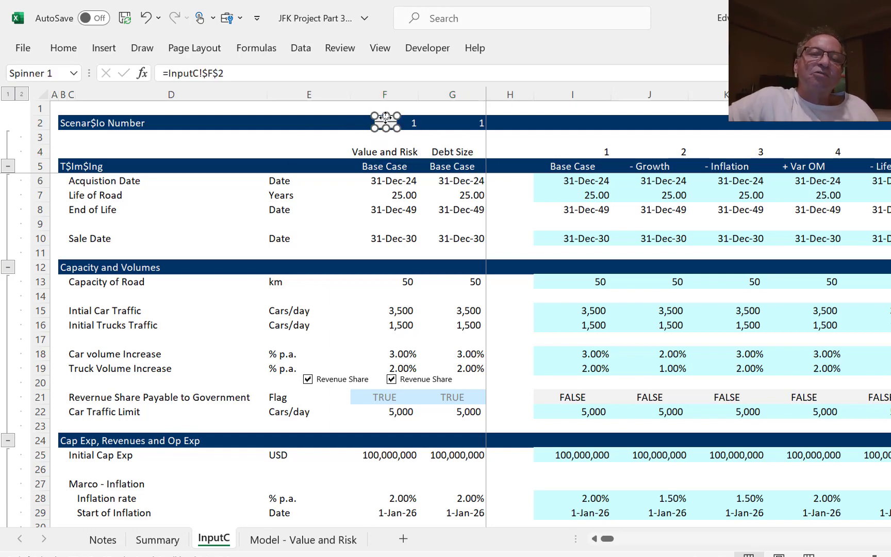
{"action": "left_click", "coordinate": [425, 153]}
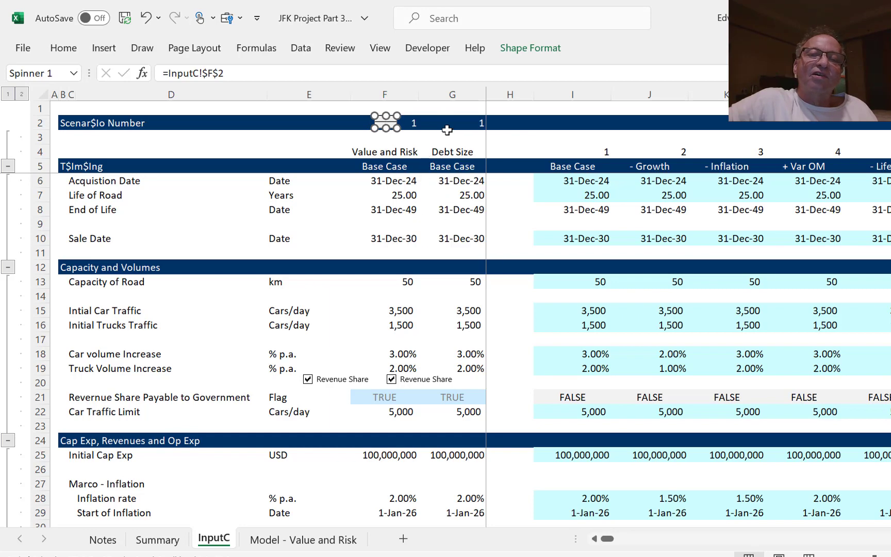
{"action": "left_click", "coordinate": [452, 128]}
{"action": "key", "text": "ctrl+v"}
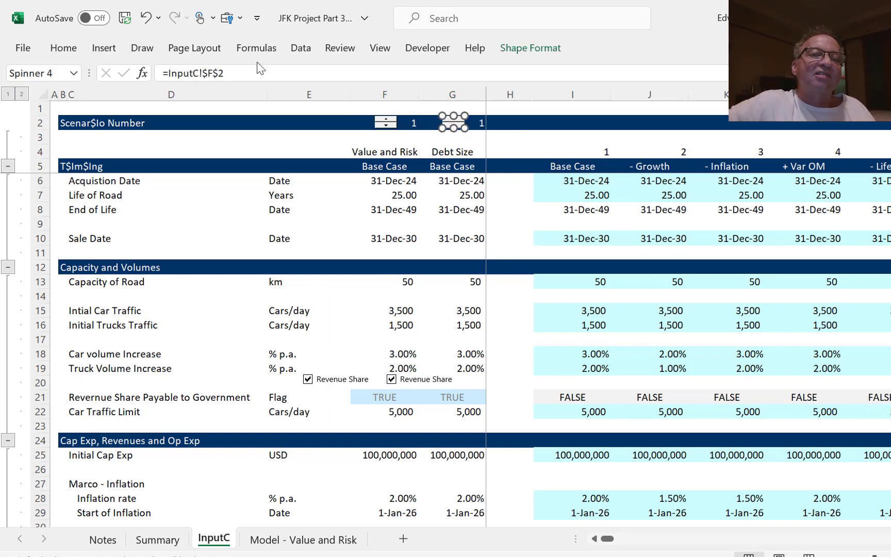
Link the copied spinner to cell $G$2 and step the Debt Size scenario number to 2.
{"action": "left_click", "coordinate": [216, 73]}
{"action": "key", "text": "BackSpace"}
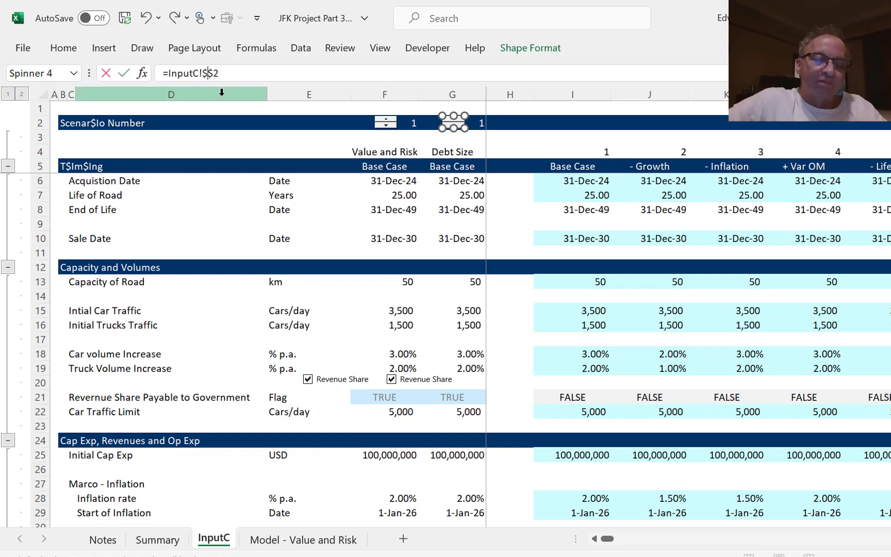
{"action": "type", "text": "g"}
{"action": "left_click", "coordinate": [269, 160]}
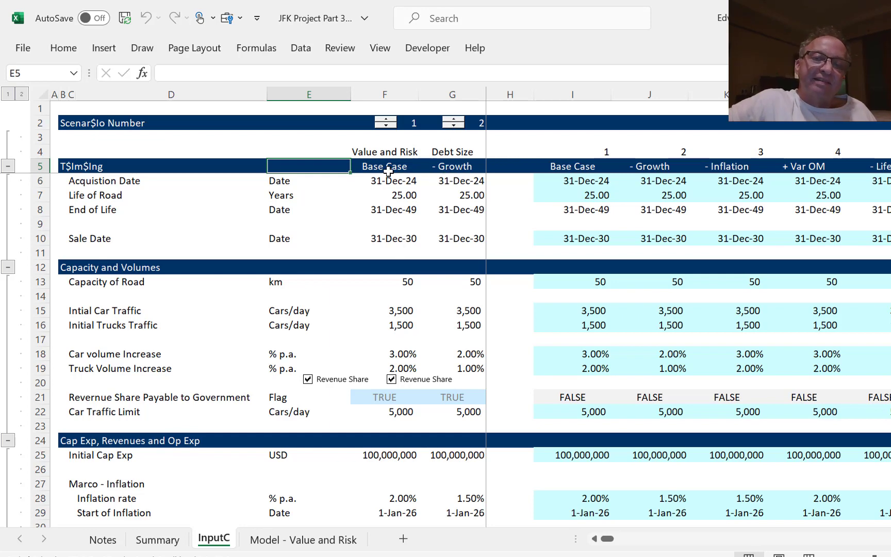
{"action": "left_click", "coordinate": [471, 194]}
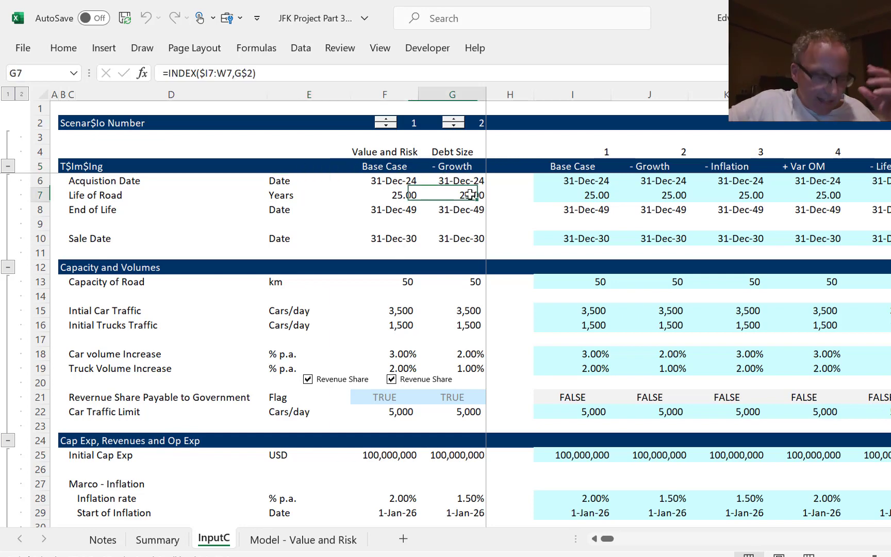
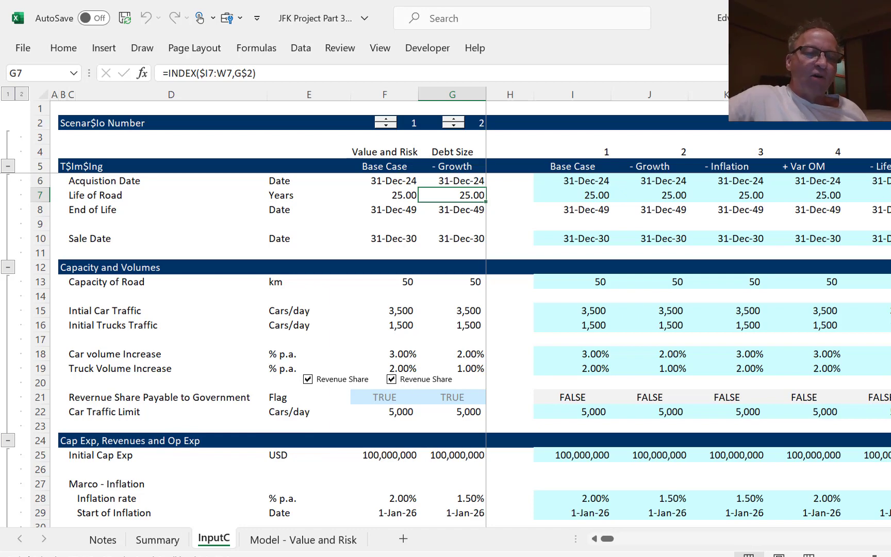
Link the Debt Size Scenario number in D4 of the Summary sheet to InputC!G2.
{"action": "left_click", "coordinate": [157, 540]}
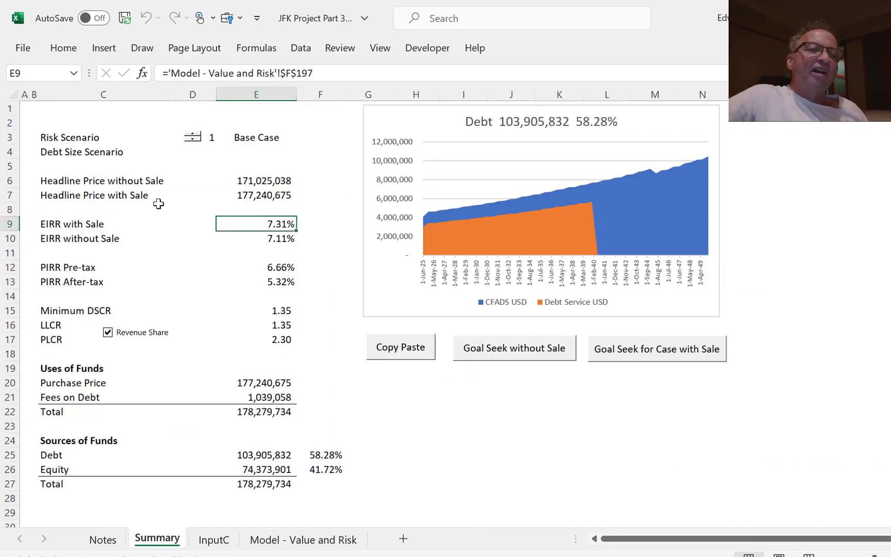
{"action": "left_click", "coordinate": [185, 158]}
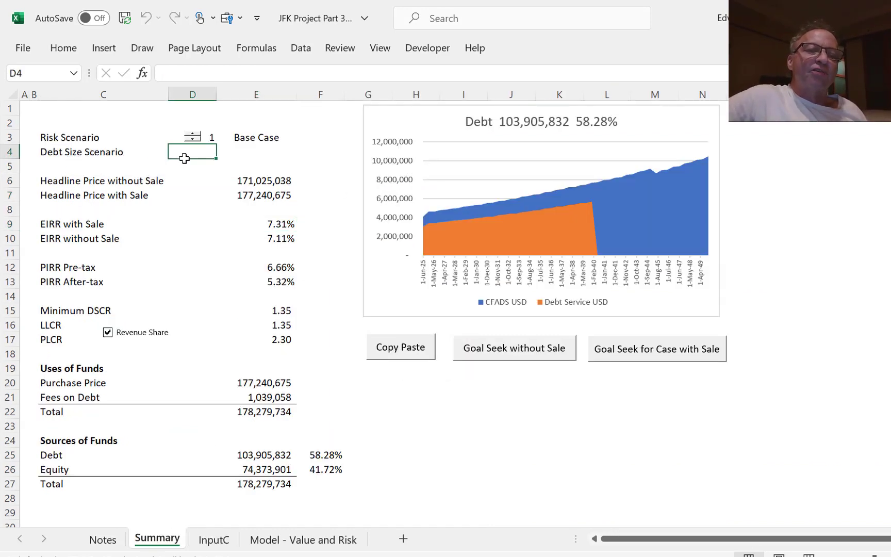
{"action": "type", "text": "="}
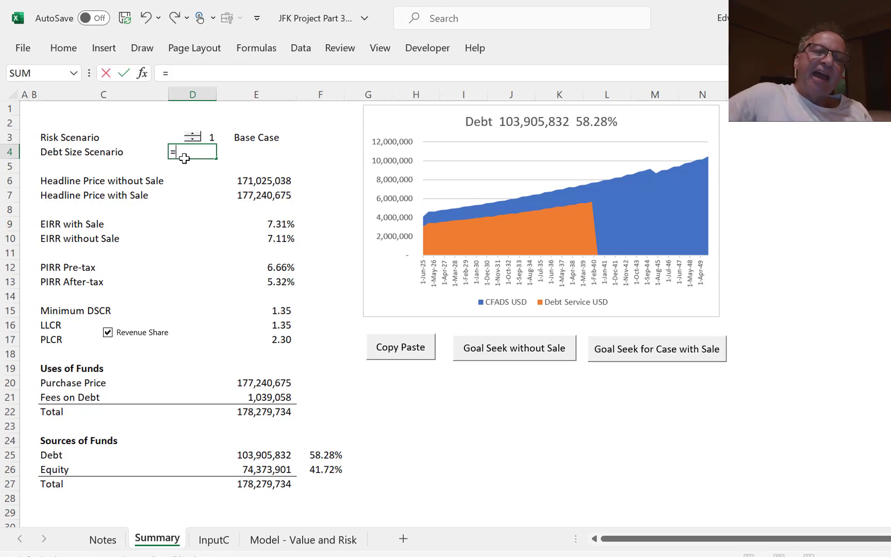
{"action": "key", "text": "ctrl+Page_Down"}
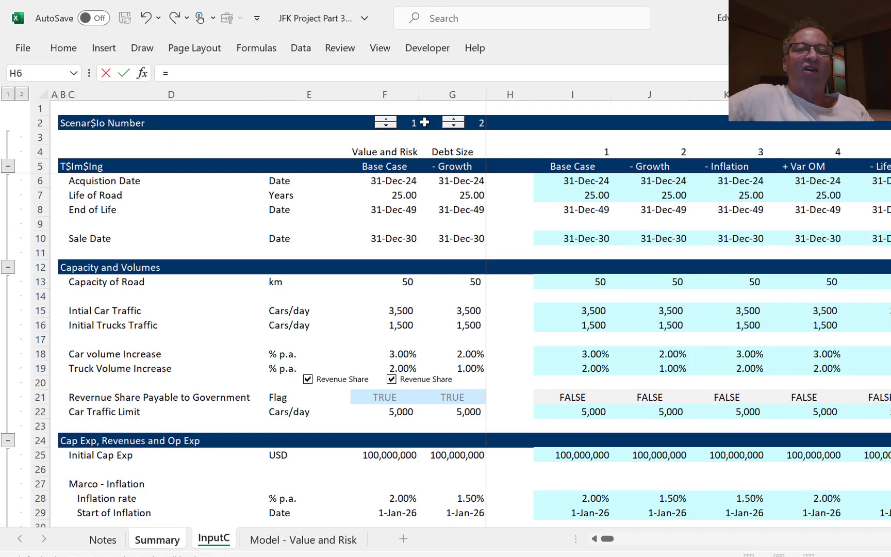
{"action": "left_click", "coordinate": [477, 124]}
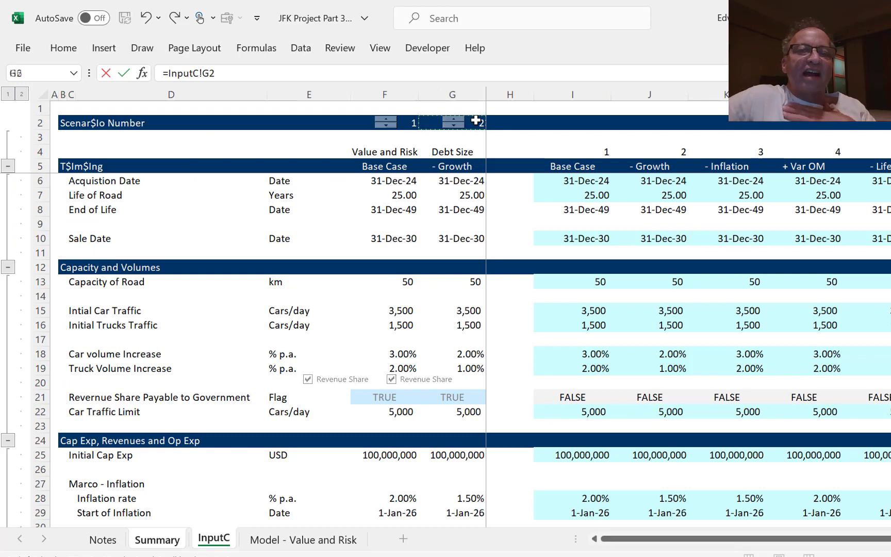
{"action": "key", "text": "Return"}
{"action": "key", "text": "Up"}
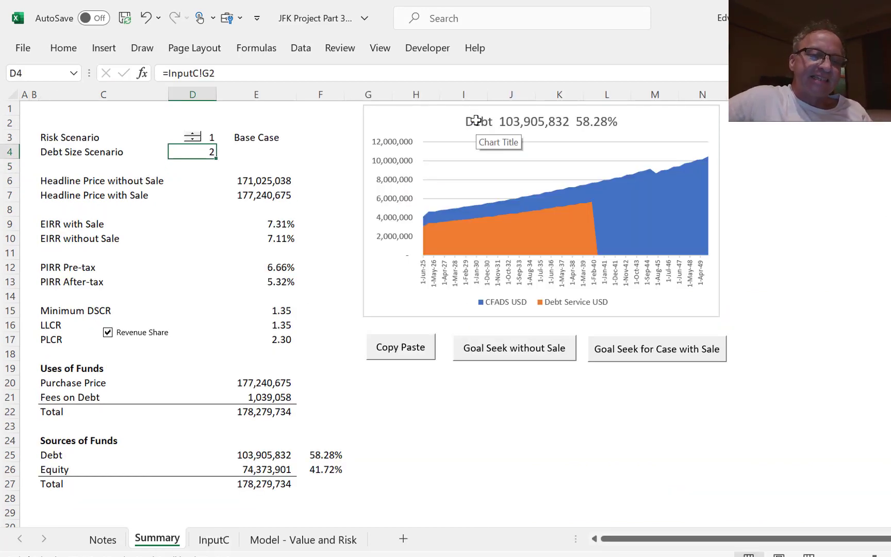
Copy the Debt Size spinner from G2 of InputC to the Summary sheet and place it beside the scenario number in D4.
{"action": "key", "text": "ctrl+Page_Down"}
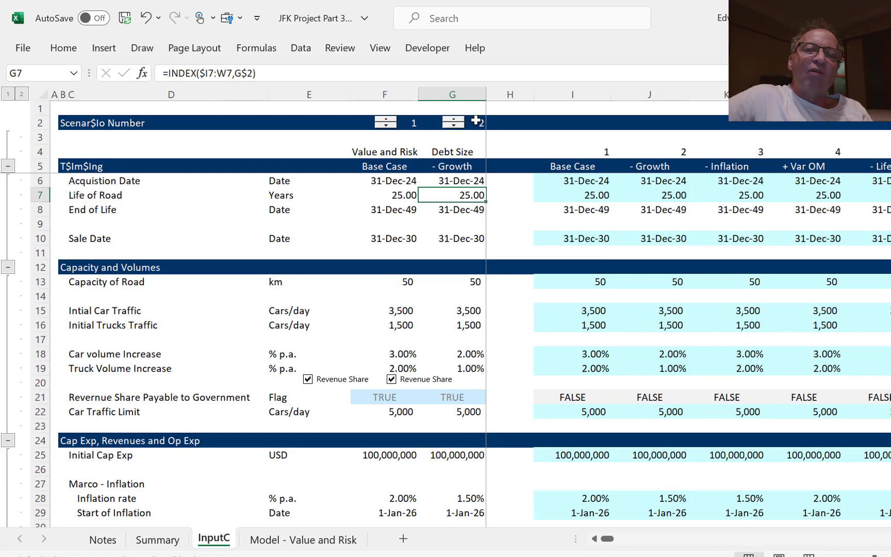
{"action": "right_click", "coordinate": [452, 121]}
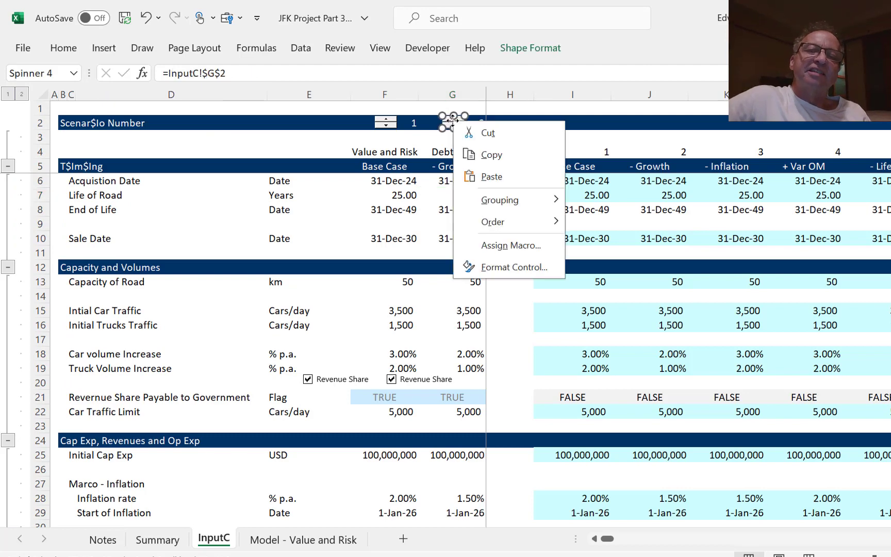
{"action": "left_click", "coordinate": [490, 163]}
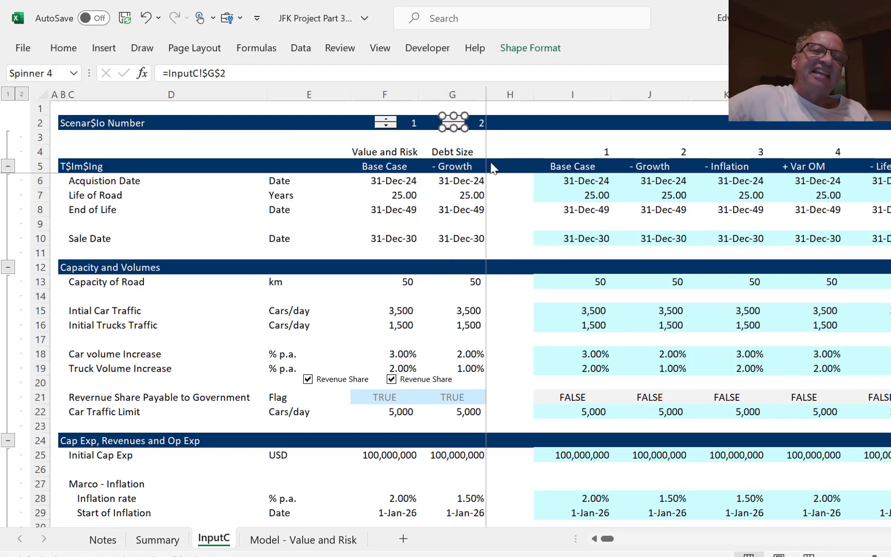
{"action": "key", "text": "ctrl+Page_Up"}
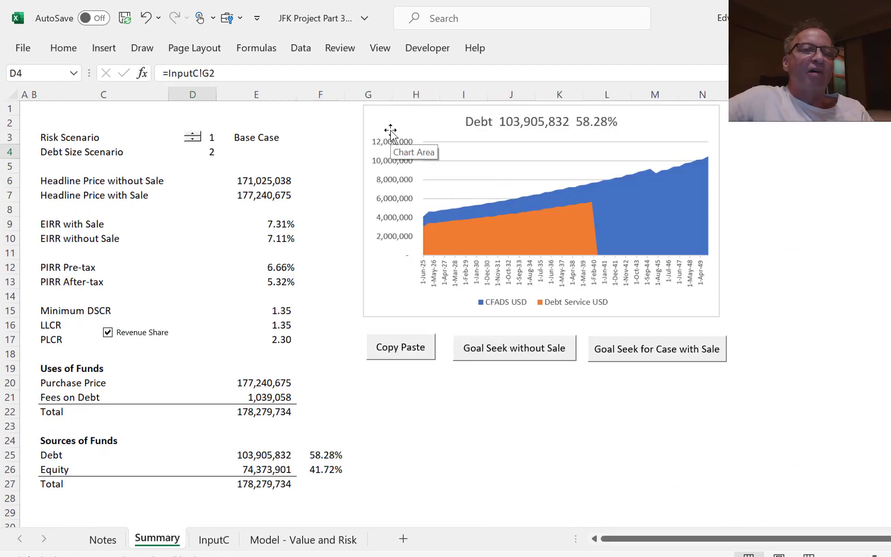
{"action": "key", "text": "ctrl+v"}
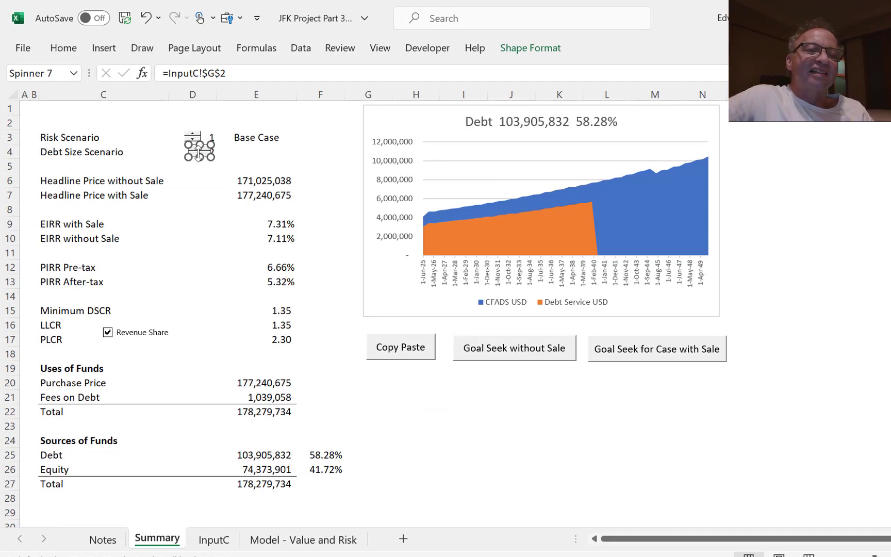
{"action": "left_click_drag", "start_coordinate": [198, 151], "coordinate": [183, 151]}
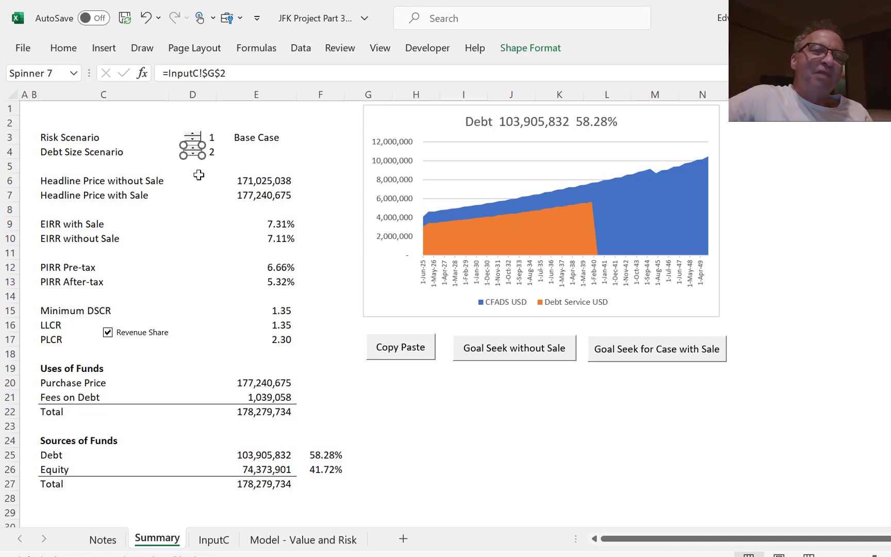
{"action": "left_click", "coordinate": [199, 175]}
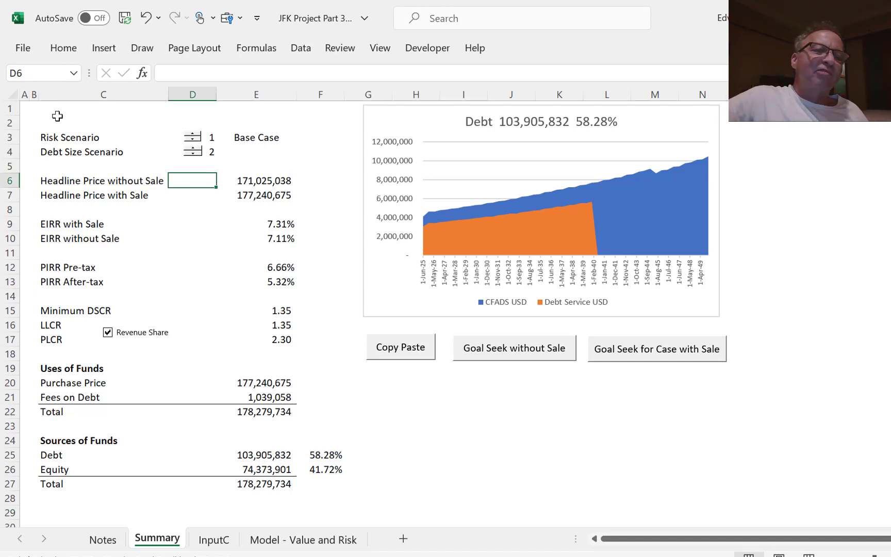
{"action": "left_click", "coordinate": [62, 134]}
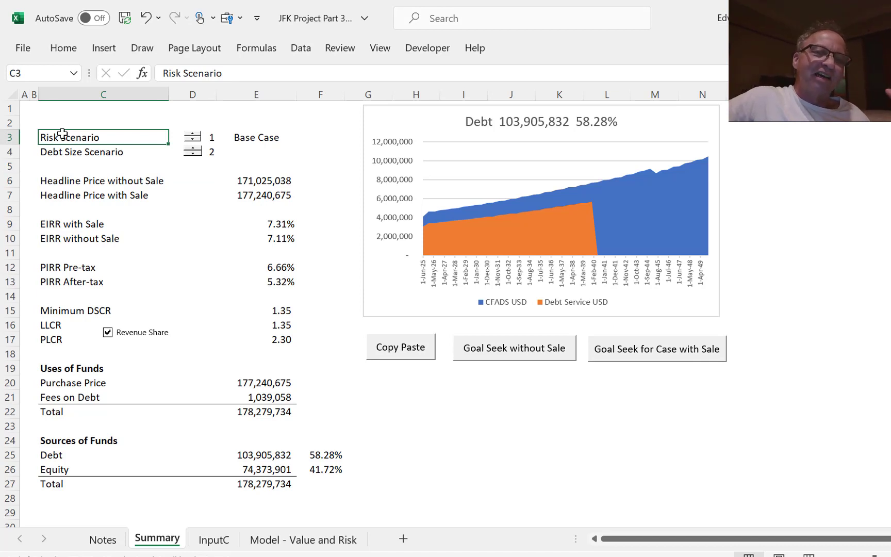
Link E4 of the Summary sheet to InputC!$G$4 with an absolute reference and centre the text in the cell.
{"action": "left_click", "coordinate": [255, 157]}
{"action": "type", "text": "="}
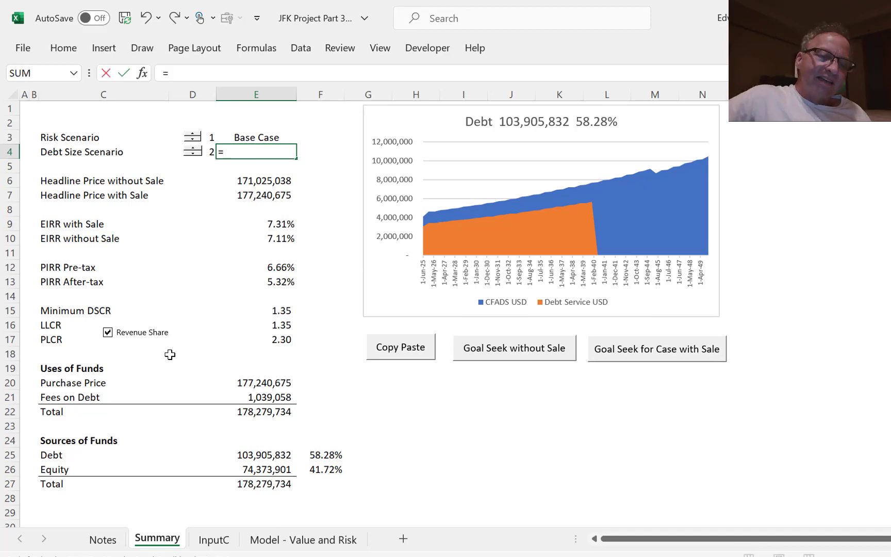
{"action": "left_click", "coordinate": [221, 539]}
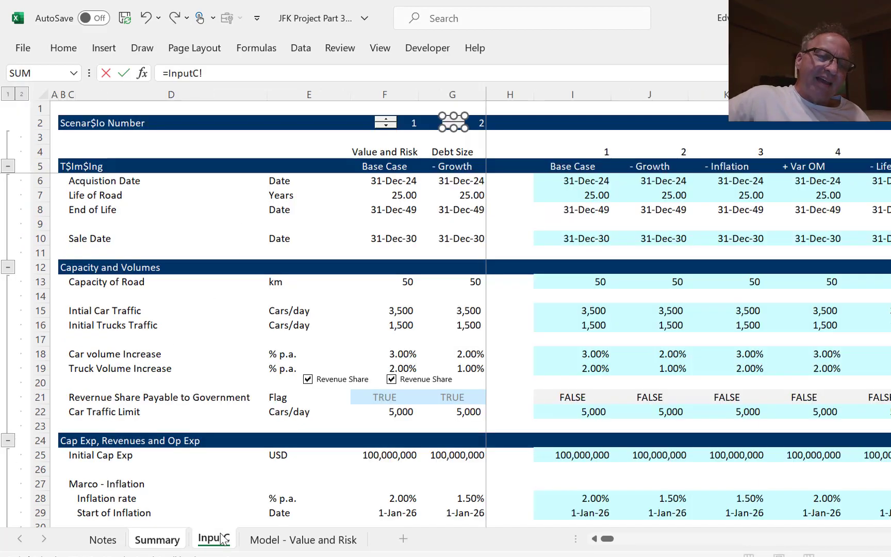
{"action": "left_click", "coordinate": [445, 152]}
{"action": "key", "text": "F4"}
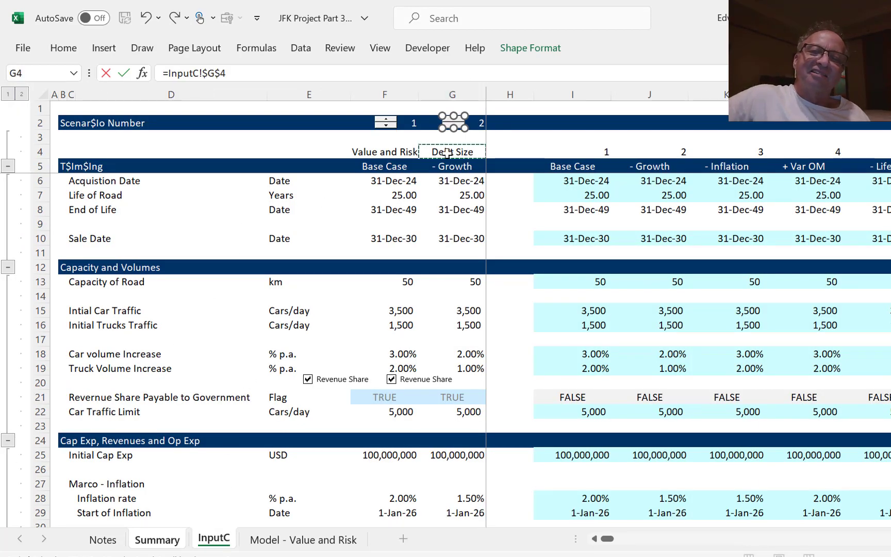
{"action": "key", "text": "Return"}
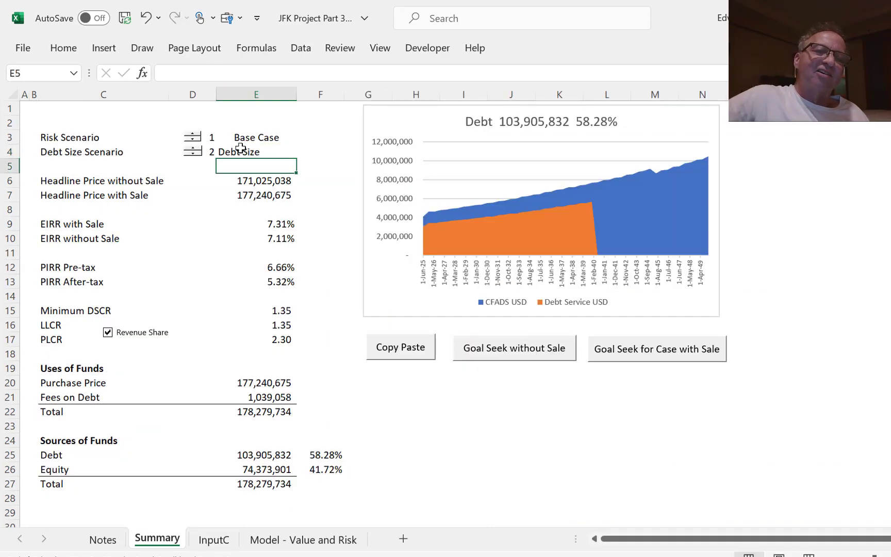
{"action": "left_click", "coordinate": [241, 148]}
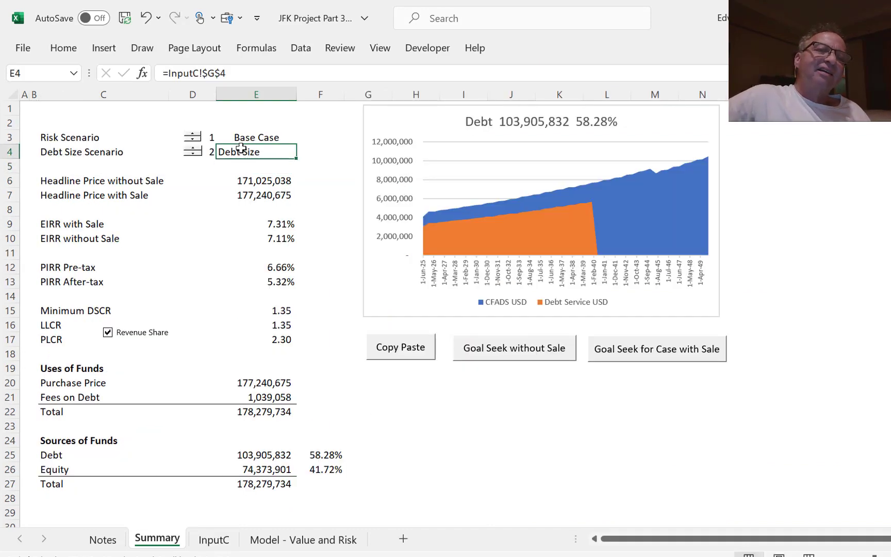
{"action": "left_click", "coordinate": [67, 48]}
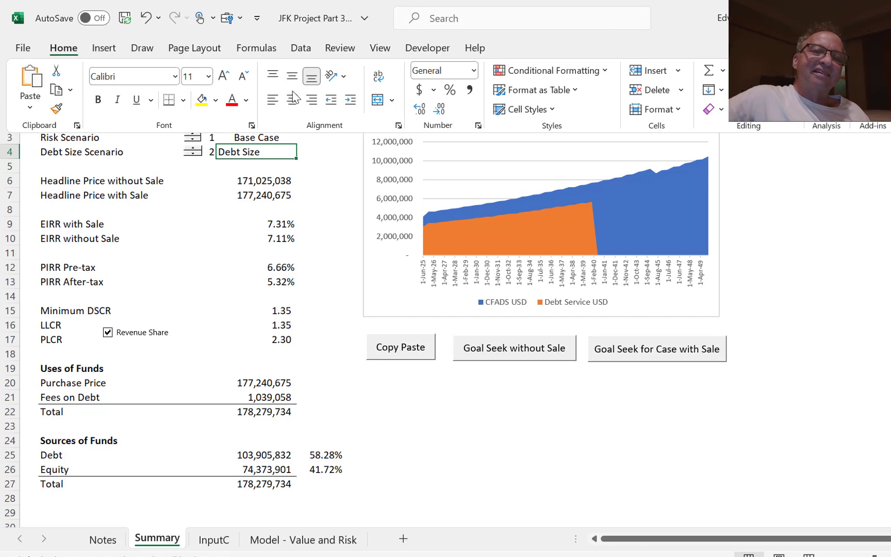
{"action": "left_click", "coordinate": [293, 99]}
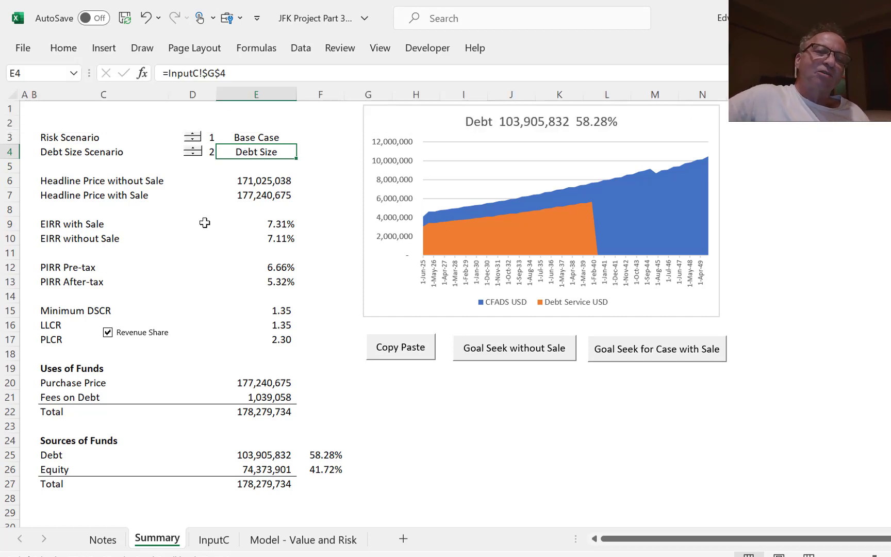
Change the Risk Scenario label in C3 of the Summary sheet to "Risk and Value Scenario".
{"action": "key", "text": "Up"}
{"action": "key", "text": "Up"}
{"action": "key", "text": "Down"}
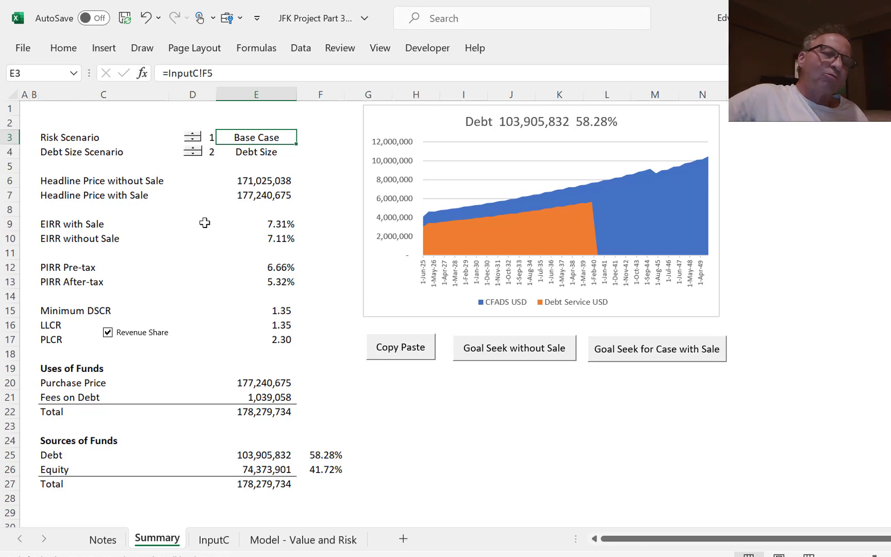
{"action": "key", "text": "Left"}
{"action": "key", "text": "Left"}
{"action": "key", "text": "Left"}
{"action": "key", "text": "Right"}
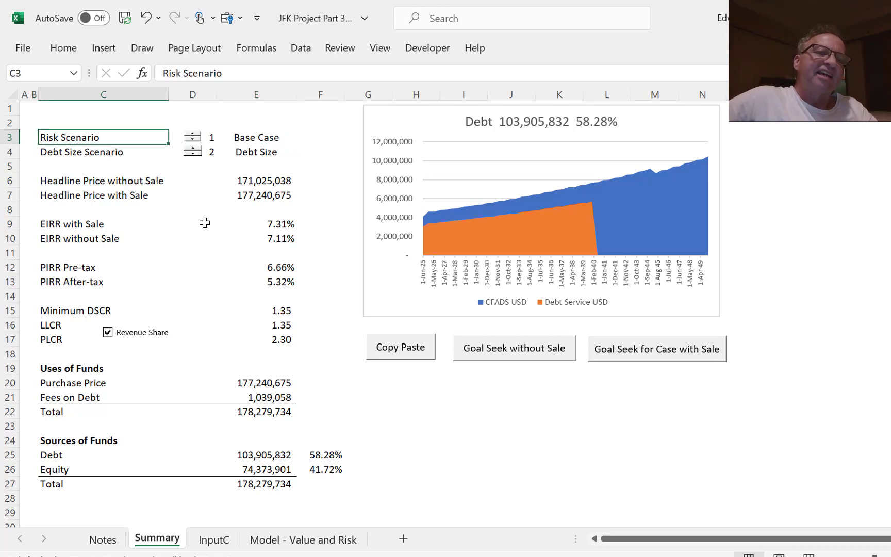
{"action": "key", "text": "F2"}
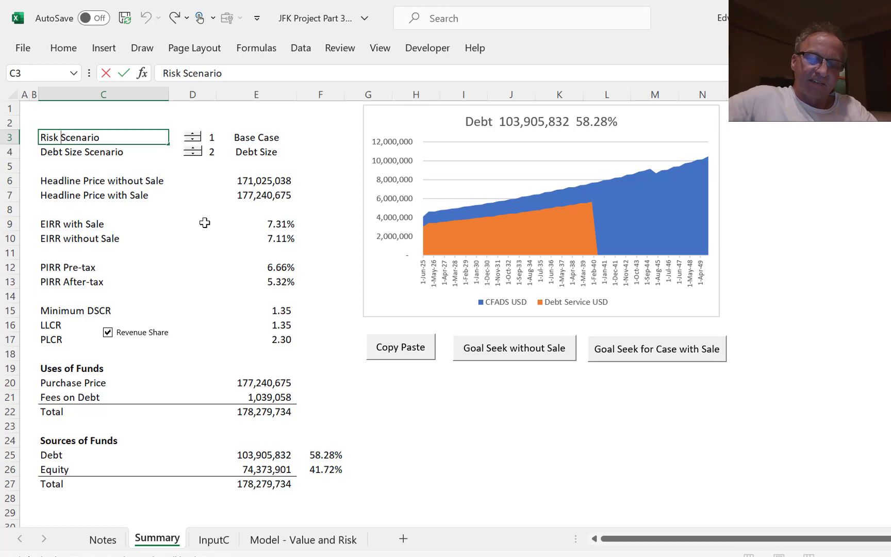
{"action": "type", "text": "and "}
{"action": "type", "text": "Value"}
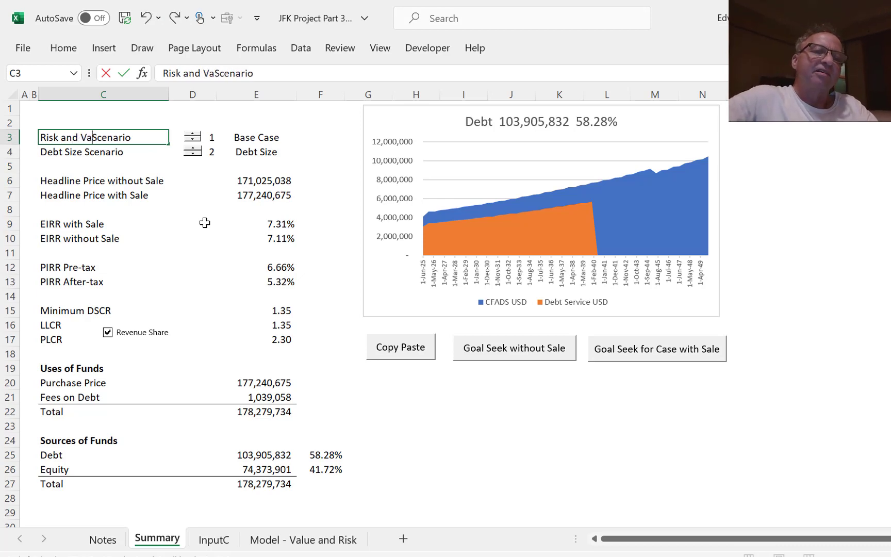
{"action": "key", "text": "Return"}
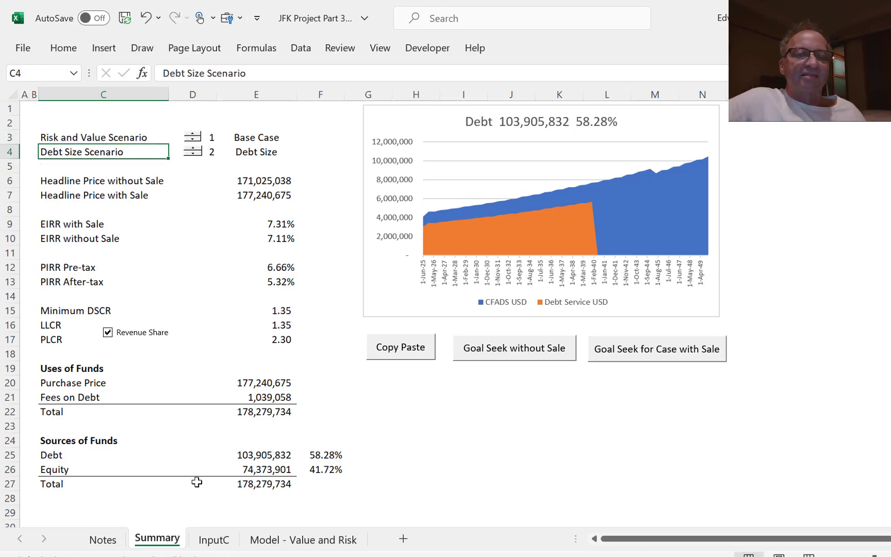
{"action": "left_click", "coordinate": [219, 301]}
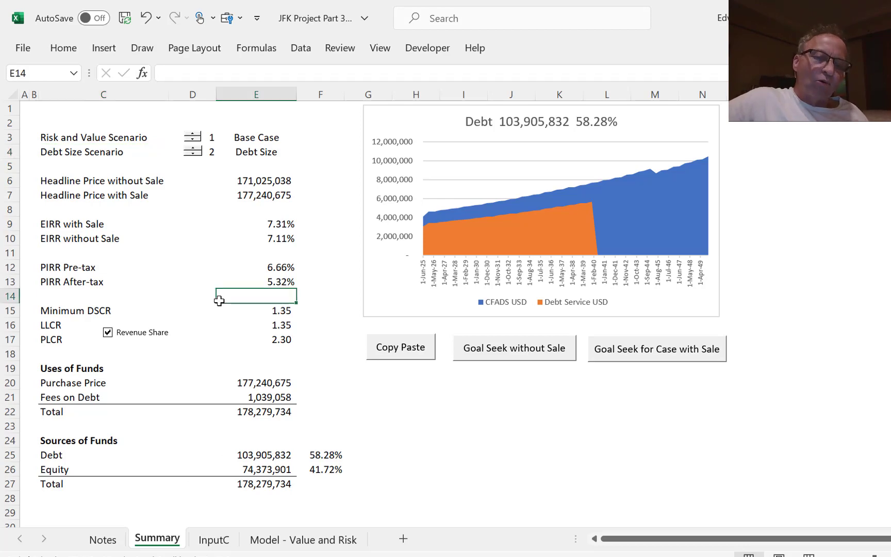
Create a copy of the Model - Value and Risk sheet at the end of the workbook.
{"action": "left_click", "coordinate": [274, 540]}
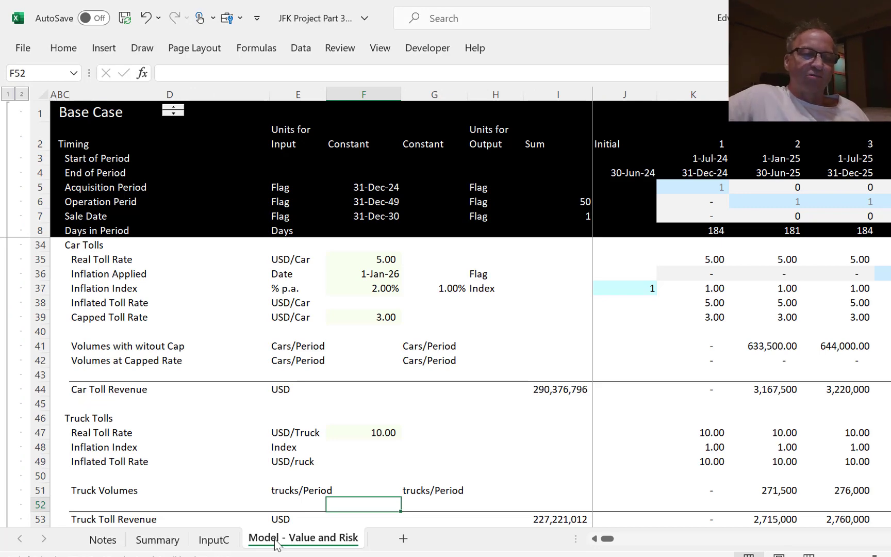
{"action": "right_click", "coordinate": [276, 541]}
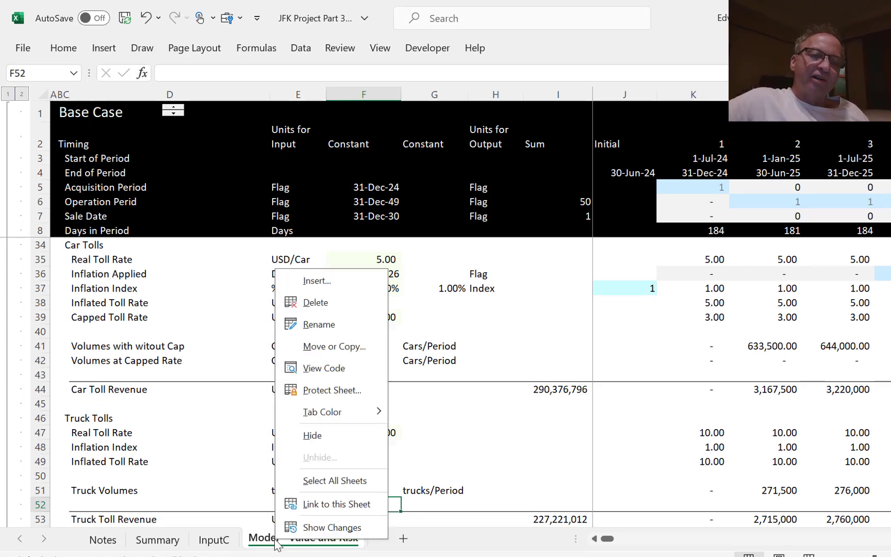
{"action": "left_click", "coordinate": [310, 348]}
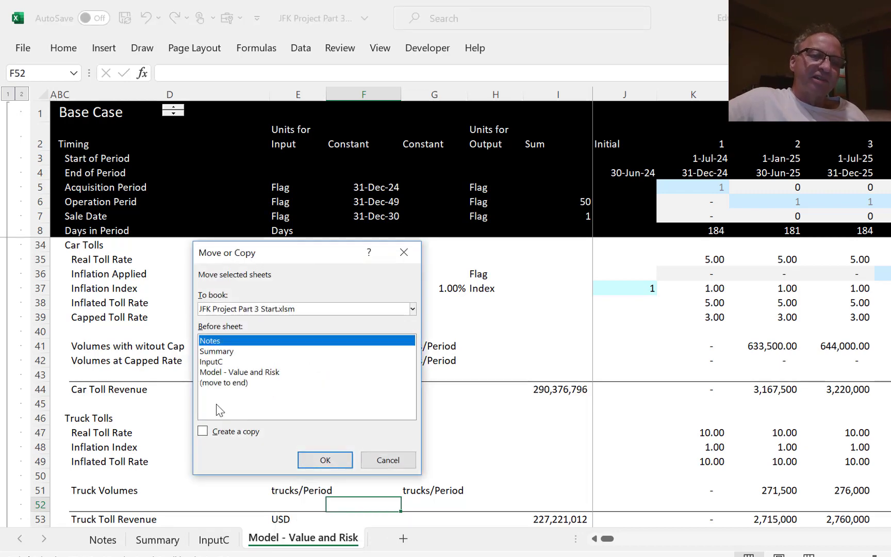
{"action": "left_click", "coordinate": [203, 432]}
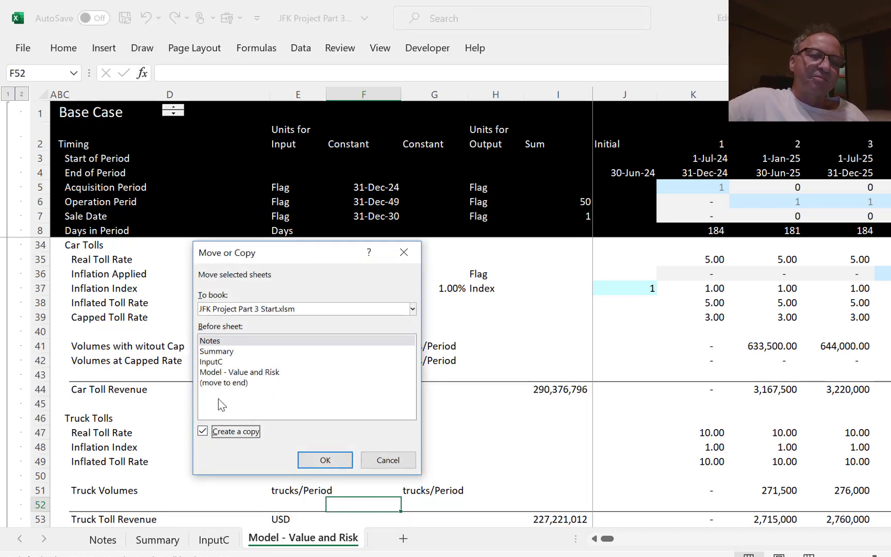
{"action": "left_click", "coordinate": [219, 383]}
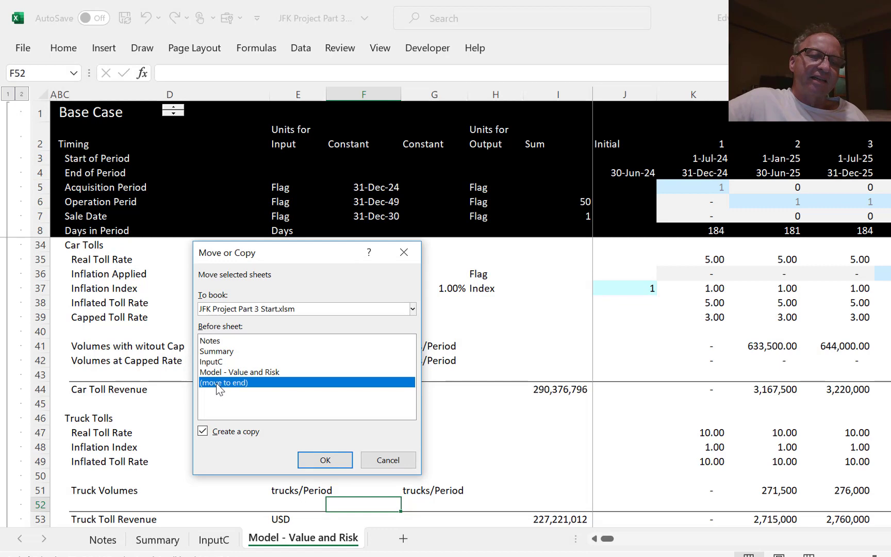
{"action": "left_click", "coordinate": [319, 460]}
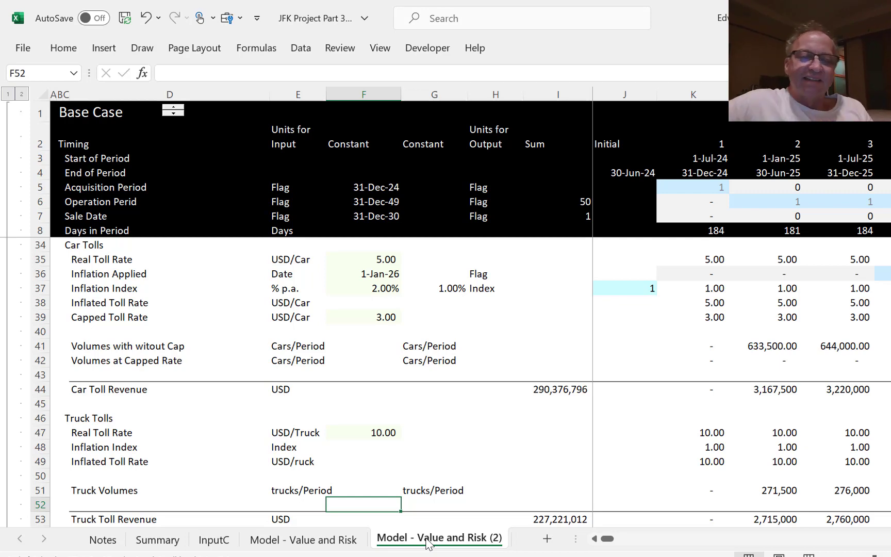
Rename the copied model sheet as "Model - Debt Size".
{"action": "double_click", "coordinate": [427, 538]}
{"action": "key", "text": "Home"}
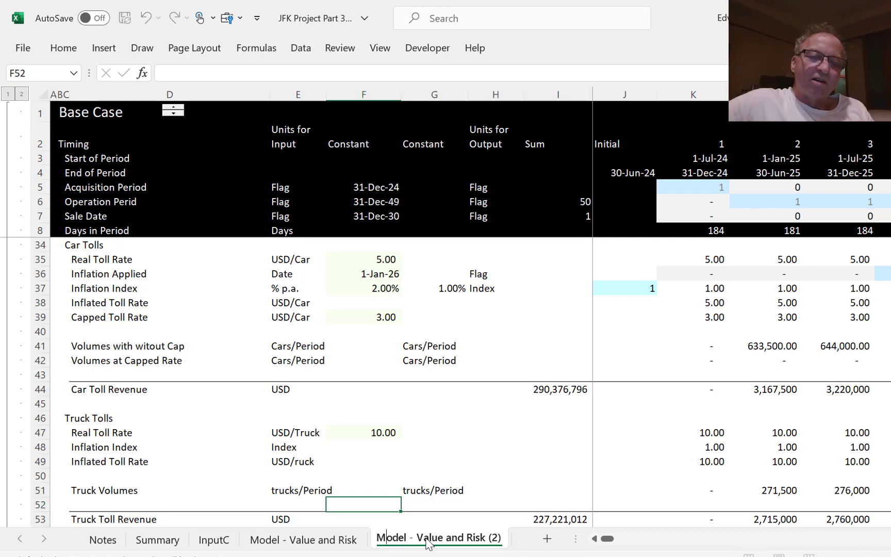
{"action": "key", "text": "Right"}
{"action": "key", "text": "Right"}
{"action": "key", "text": "Right"}
{"action": "key", "text": "Right"}
{"action": "key", "text": "Right"}
{"action": "key", "text": "Right"}
{"action": "key", "text": "Right"}
{"action": "key", "text": "Delete"}
{"action": "key", "text": "Delete"}
{"action": "key", "text": "Delete"}
{"action": "key", "text": "Delete"}
{"action": "key", "text": "Delete"}
{"action": "key", "text": "Delete"}
{"action": "key", "text": "Delete"}
{"action": "key", "text": "Delete"}
{"action": "key", "text": "Delete"}
{"action": "key", "text": "Delete"}
{"action": "key", "text": "Delete"}
{"action": "key", "text": "Delete"}
{"action": "key", "text": "Delete"}
{"action": "key", "text": "Delete"}
{"action": "key", "text": "Delete"}
{"action": "key", "text": "Delete"}
{"action": "key", "text": "Delete"}
{"action": "key", "text": "Delete"}
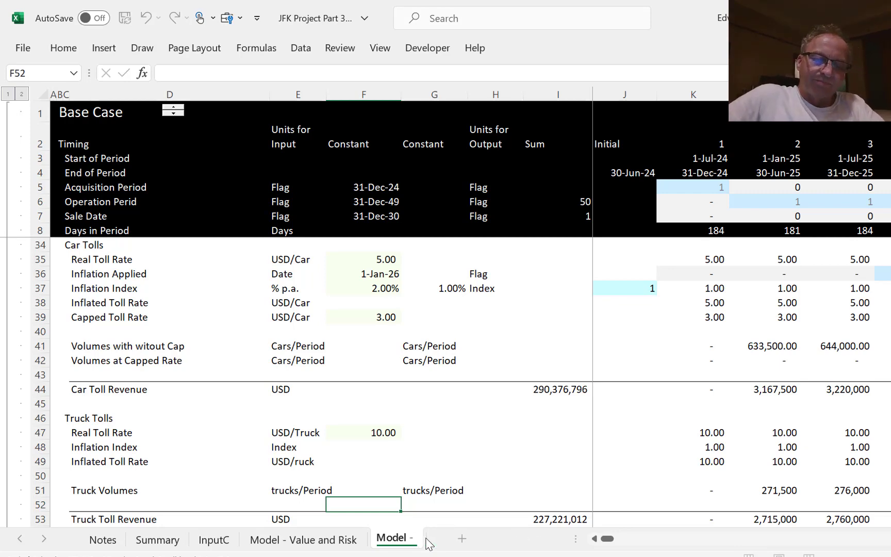
{"action": "type", "text": "Debt S"}
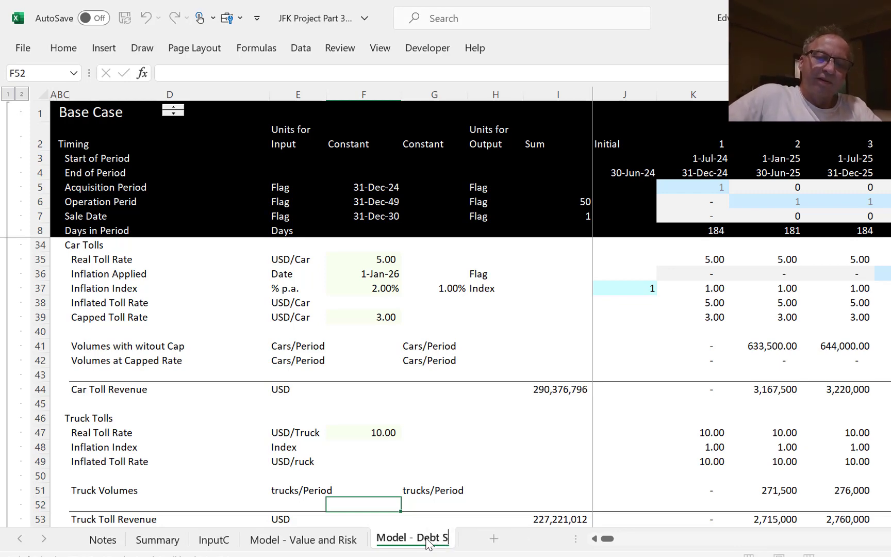
{"action": "type", "text": "iz"}
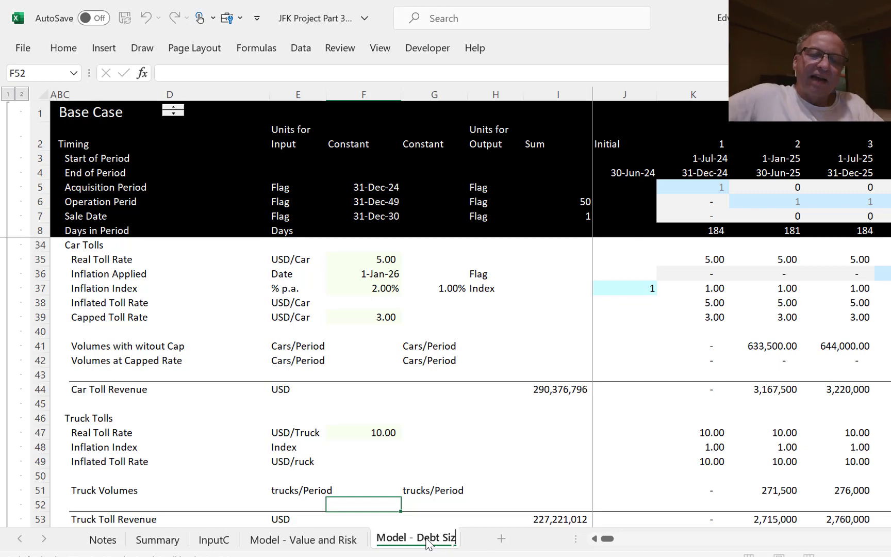
{"action": "type", "text": "e"}
{"action": "key", "text": "Return"}
Select the Constant column range F5:F201 on the Model - Debt Size sheet, ending at Headline Price with Sale at Lower IRR.
{"action": "key", "text": "Up"}
{"action": "key", "text": "Up"}
{"action": "key", "text": "Up"}
{"action": "key", "text": "Up"}
{"action": "key", "text": "Up"}
{"action": "key", "text": "Up"}
{"action": "key", "text": "Up"}
{"action": "key", "text": "Up"}
{"action": "key", "text": "Up"}
{"action": "key", "text": "Up"}
{"action": "key", "text": "Up"}
{"action": "key", "text": "Up"}
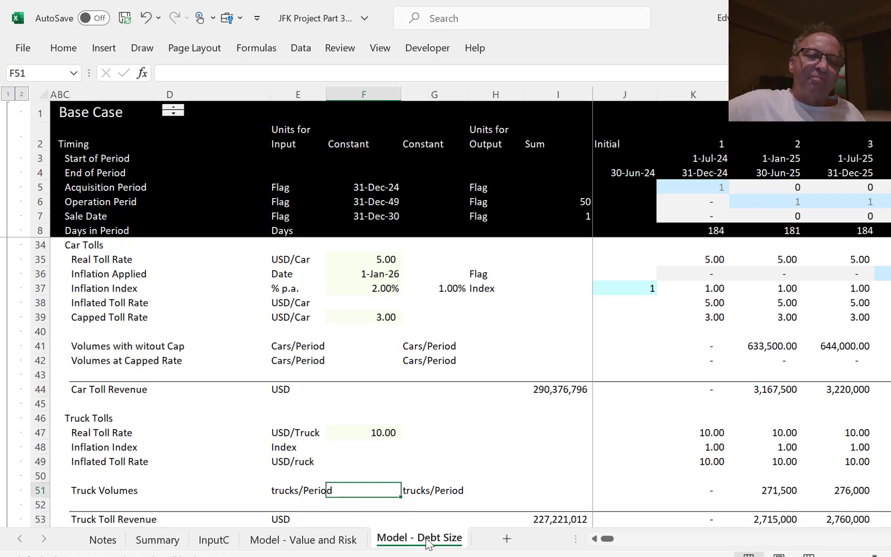
{"action": "key", "text": "Up"}
{"action": "key", "text": "Up"}
{"action": "key", "text": "Up"}
{"action": "key", "text": "Up"}
{"action": "key", "text": "Up"}
{"action": "key", "text": "Up"}
{"action": "key", "text": "Up"}
{"action": "key", "text": "Up"}
{"action": "key", "text": "Up"}
{"action": "key", "text": "Up"}
{"action": "key", "text": "Up"}
{"action": "key", "text": "Up"}
{"action": "key", "text": "Up"}
{"action": "key", "text": "Up"}
{"action": "key", "text": "Up"}
{"action": "key", "text": "Up"}
{"action": "key", "text": "Up"}
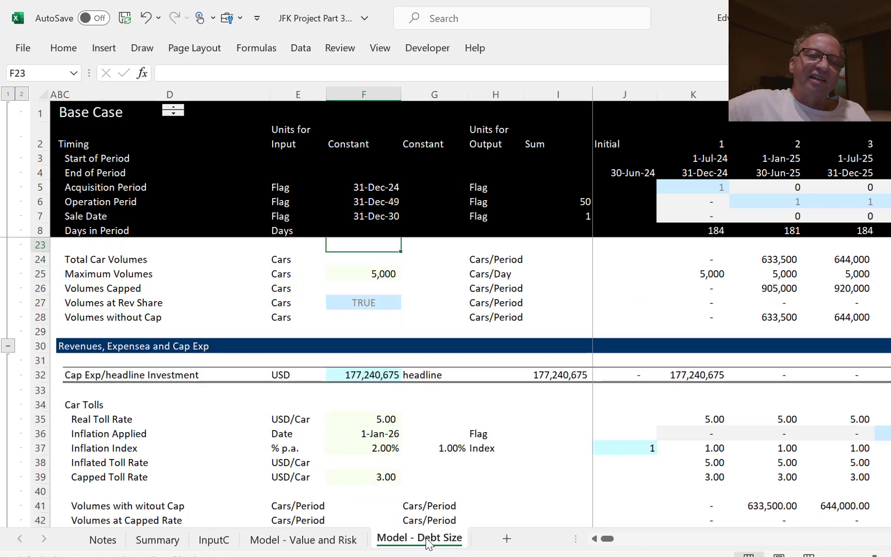
{"action": "key", "text": "Up"}
{"action": "key", "text": "Up"}
{"action": "key", "text": "Up"}
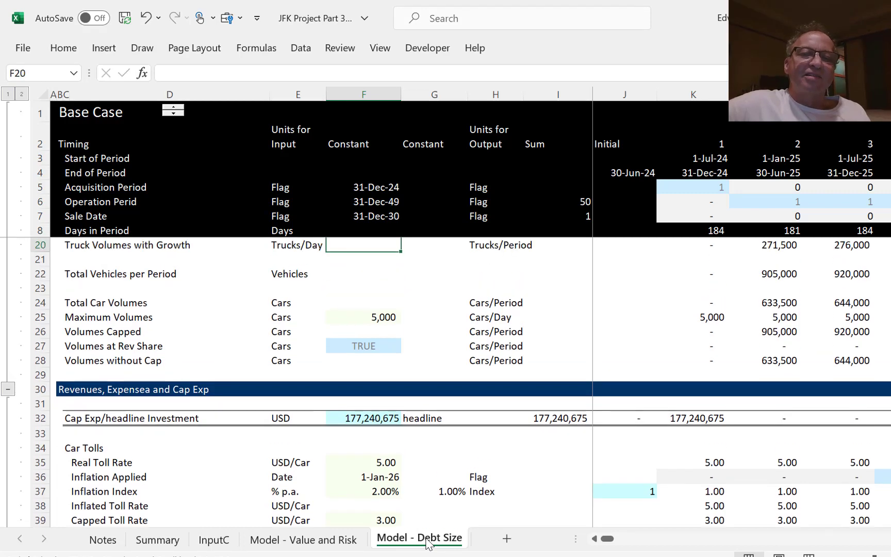
{"action": "key", "text": "Up"}
{"action": "key", "text": "Up"}
{"action": "key", "text": "Up"}
{"action": "key", "text": "Up"}
{"action": "key", "text": "Up"}
{"action": "key", "text": "Up"}
{"action": "key", "text": "Up"}
{"action": "key", "text": "Up"}
{"action": "key", "text": "Up"}
{"action": "key", "text": "Up"}
{"action": "key", "text": "Up"}
{"action": "key", "text": "Up"}
{"action": "key", "text": "Up"}
{"action": "key", "text": "Up"}
{"action": "key", "text": "Up"}
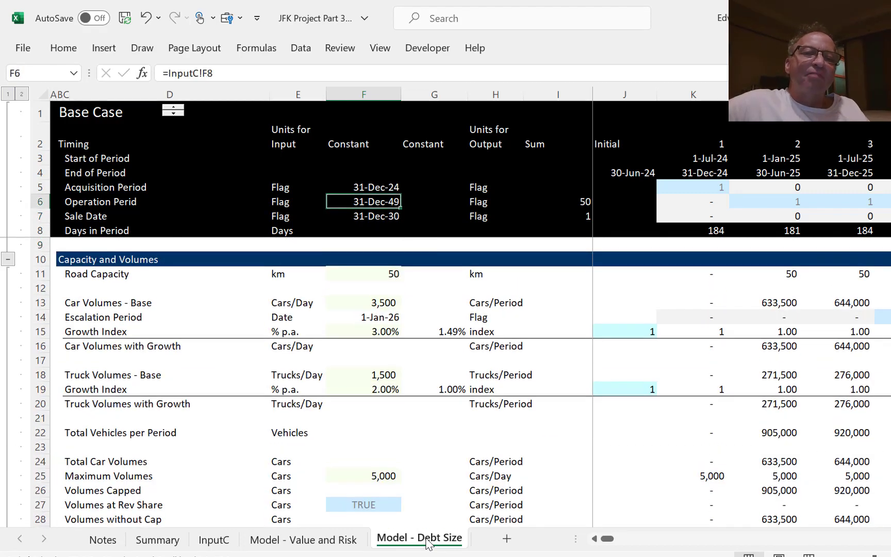
{"action": "key", "text": "Up"}
{"action": "key", "text": "Up"}
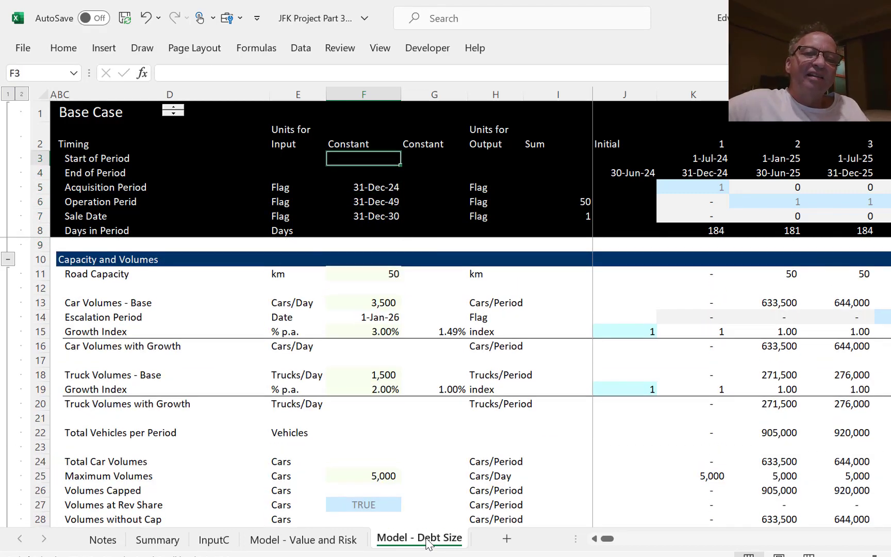
{"action": "key", "text": "Down"}
{"action": "key", "text": "Down"}
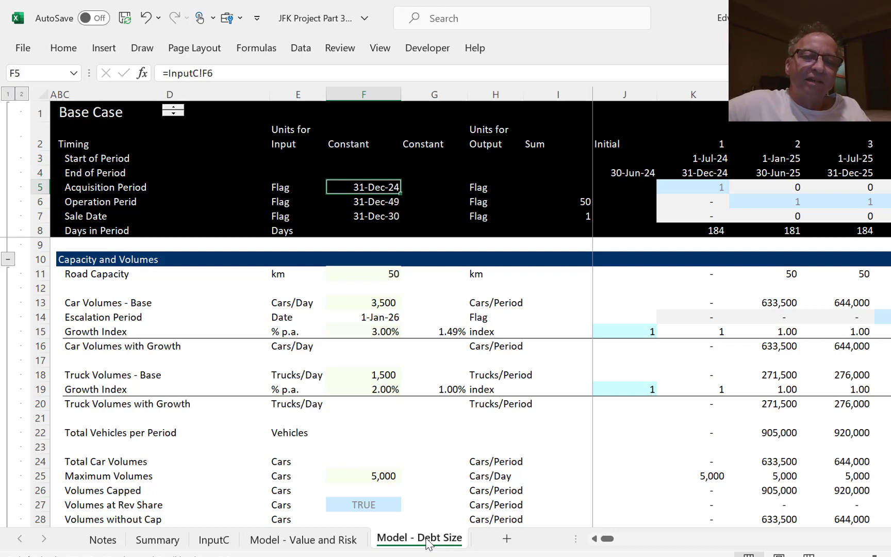
{"action": "key", "text": "shift+Down"}
{"action": "key", "text": "shift+Down"}
{"action": "key", "text": "shift+Down"}
{"action": "key", "text": "shift+Down"}
{"action": "key", "text": "shift+Down"}
{"action": "key", "text": "shift+Down"}
{"action": "key", "text": "shift+Down"}
{"action": "key", "text": "shift+Down"}
{"action": "key", "text": "shift+Down"}
{"action": "key", "text": "shift+Down"}
{"action": "key", "text": "shift+Down"}
{"action": "key", "text": "shift+Down"}
{"action": "key", "text": "shift+Down"}
{"action": "key", "text": "shift+Down"}
{"action": "key", "text": "shift+Down"}
{"action": "key", "text": "shift+Down"}
{"action": "key", "text": "shift+Down"}
{"action": "key", "text": "shift+Down"}
{"action": "key", "text": "shift+Down"}
{"action": "key", "text": "shift+Down"}
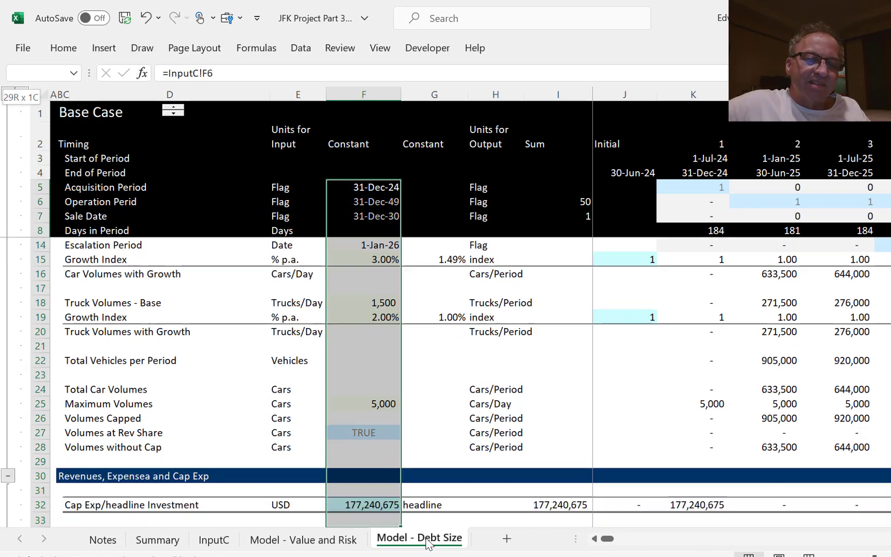
{"action": "key", "text": "shift+Down"}
{"action": "key", "text": "shift+Down"}
{"action": "key", "text": "shift+Down"}
{"action": "key", "text": "shift+Down"}
{"action": "key", "text": "shift+Down"}
{"action": "key", "text": "shift+Down"}
{"action": "key", "text": "shift+Down"}
{"action": "key", "text": "shift+Down"}
{"action": "key", "text": "shift+Down"}
{"action": "key", "text": "shift+Down"}
{"action": "left_click_drag", "start_coordinate": [427, 543], "coordinate": [427, 542]}
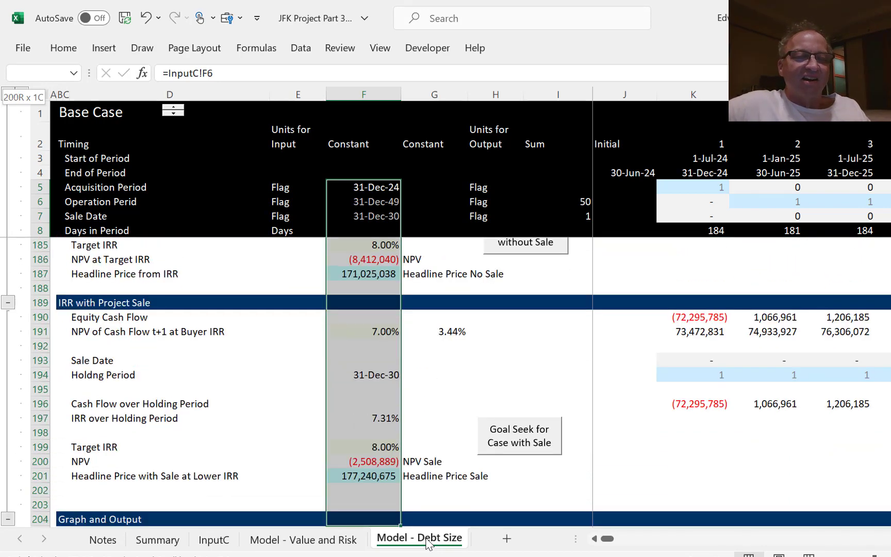
{"action": "key", "text": "shift+Up"}
{"action": "key", "text": "shift+Up"}
{"action": "key", "text": "shift+Up"}
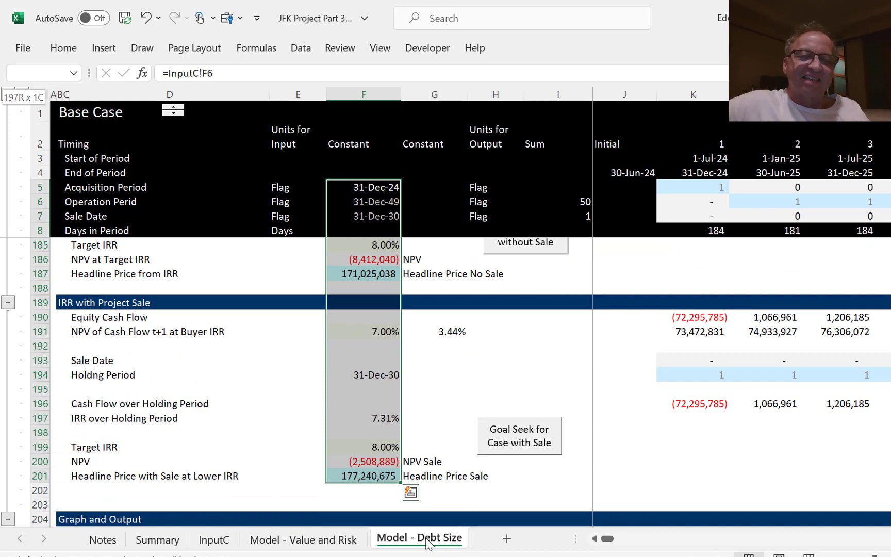
{"action": "key", "text": "shift+Down"}
{"action": "key", "text": "shift+Down"}
{"action": "key", "text": "shift+Down"}
{"action": "key", "text": "shift+Down"}
{"action": "key", "text": "shift+Down"}
{"action": "key", "text": "shift+Down"}
{"action": "key", "text": "shift+Down"}
{"action": "key", "text": "shift+Down"}
{"action": "key", "text": "shift+Down"}
{"action": "key", "text": "shift+Down"}
{"action": "key", "text": "shift+Down"}
{"action": "key", "text": "shift+Down"}
{"action": "key", "text": "shift+Down"}
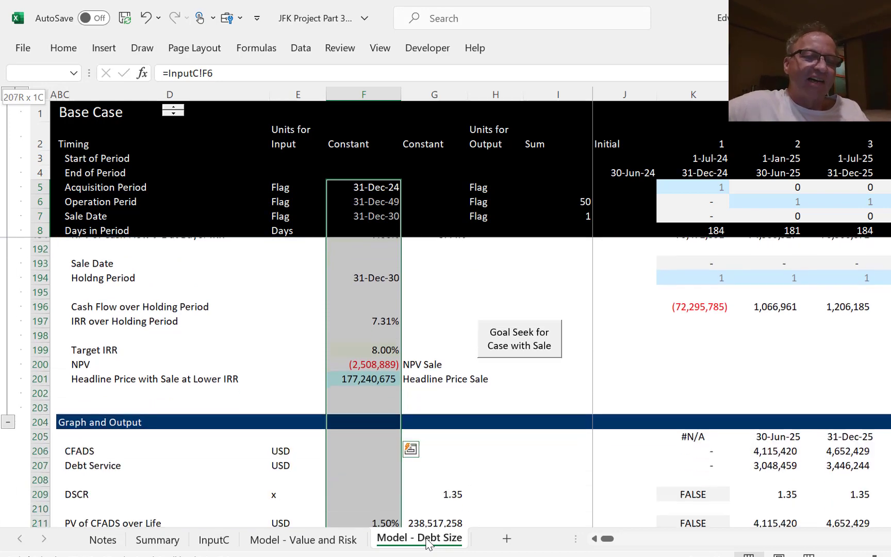
{"action": "key", "text": "shift+Up"}
{"action": "key", "text": "shift+Up"}
{"action": "key", "text": "shift+Up"}
{"action": "key", "text": "shift+Up"}
{"action": "key", "text": "shift+Up"}
{"action": "key", "text": "shift+Up"}
{"action": "key", "text": "shift+Up"}
{"action": "key", "text": "shift+Up"}
{"action": "key", "text": "shift+Up"}
{"action": "key", "text": "shift+Up"}
{"action": "key", "text": "shift+Up"}
{"action": "key", "text": "shift+Up"}
{"action": "key", "text": "shift+Up"}
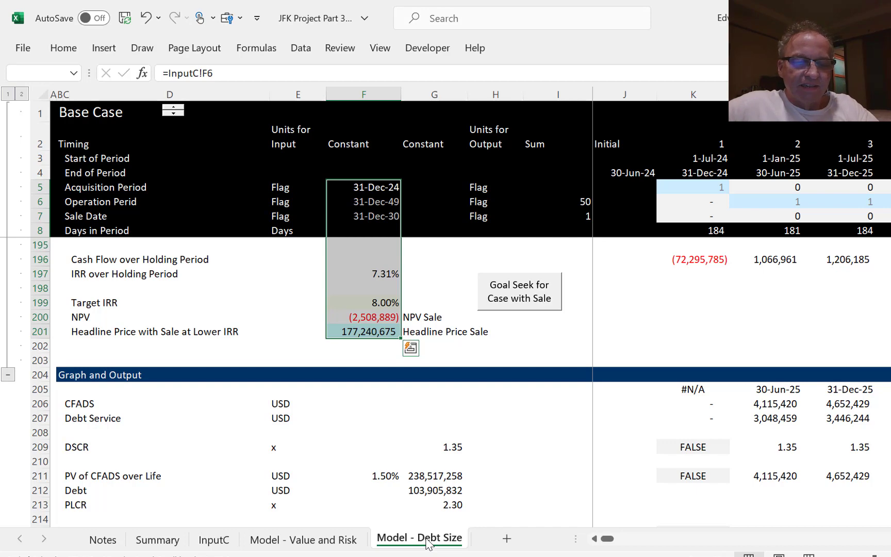
{"action": "key", "text": "ctrl+q"}
{"action": "key", "text": "Escape"}
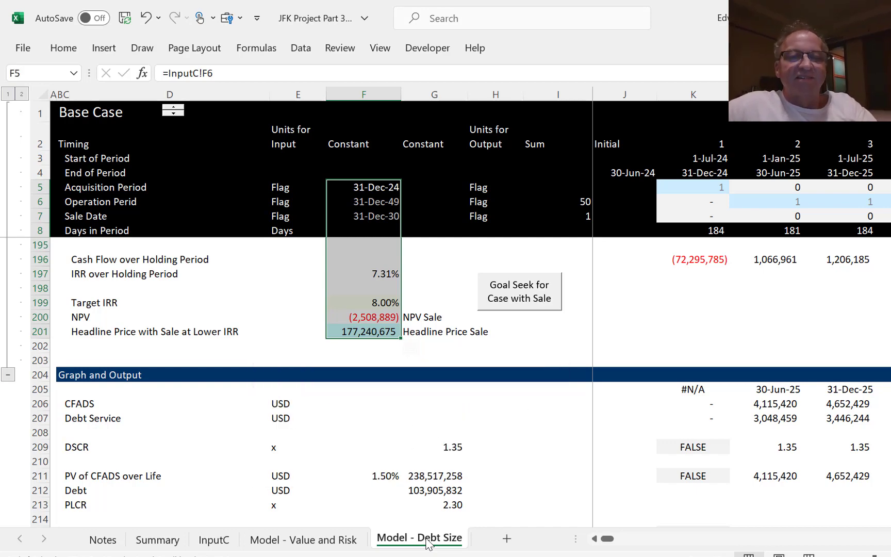
Replace all occurrences of InputC!F with InputC!G in the formulas of the selected Constant range.
{"action": "key", "text": "ctrl+f"}
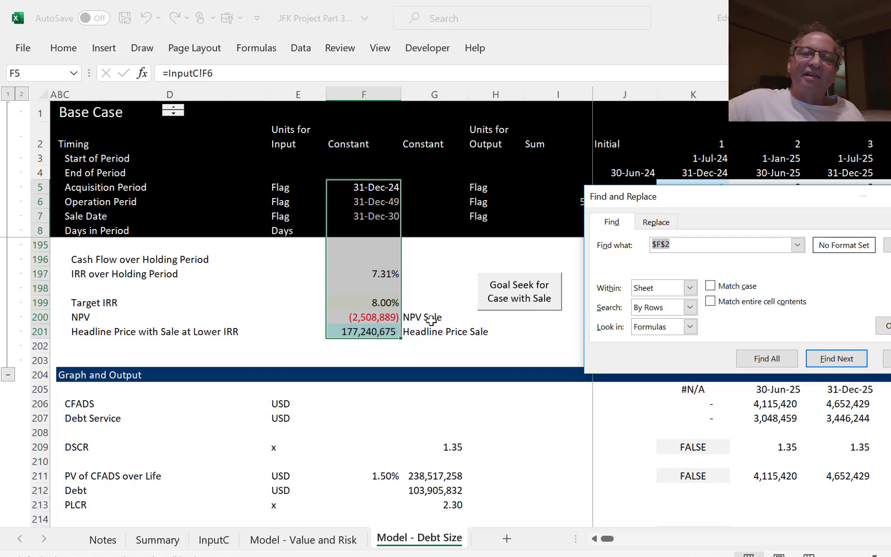
{"action": "key", "text": "BackSpace"}
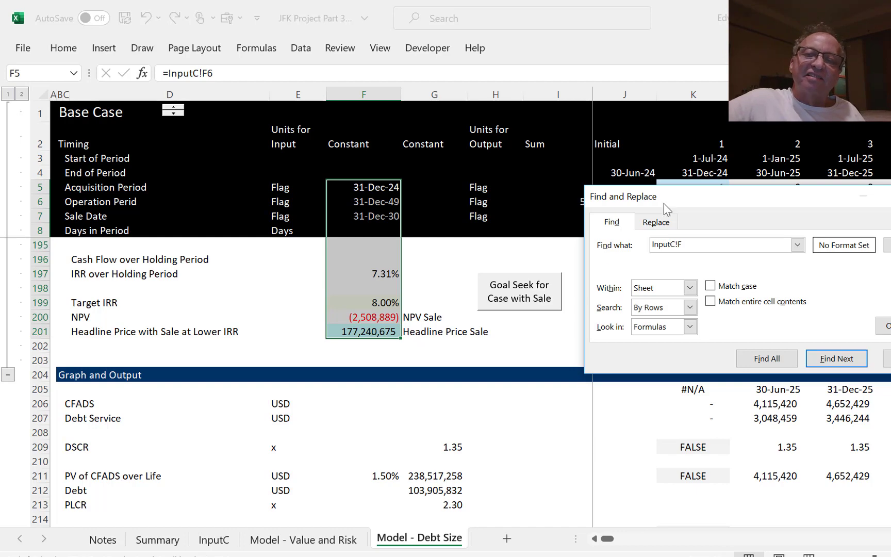
{"action": "left_click", "coordinate": [663, 222]}
{"action": "left_click", "coordinate": [687, 263]}
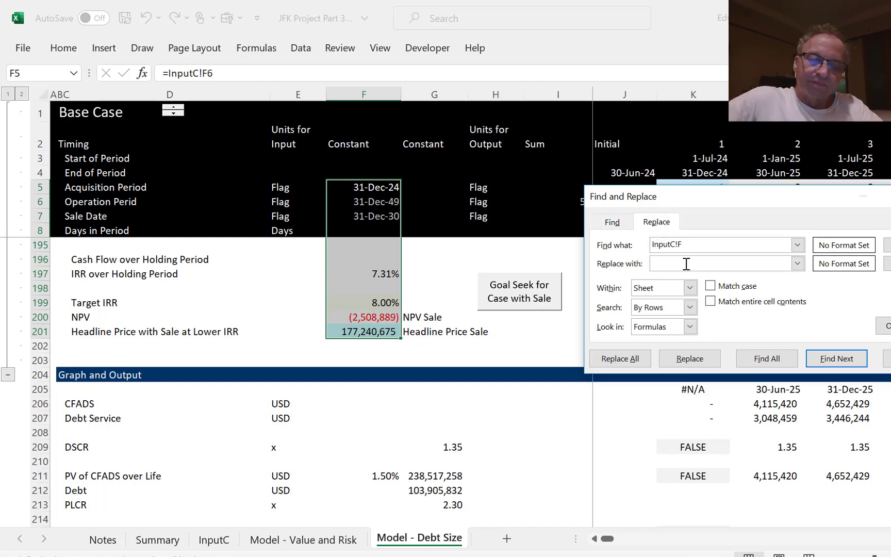
{"action": "type", "text": "InputC!G"}
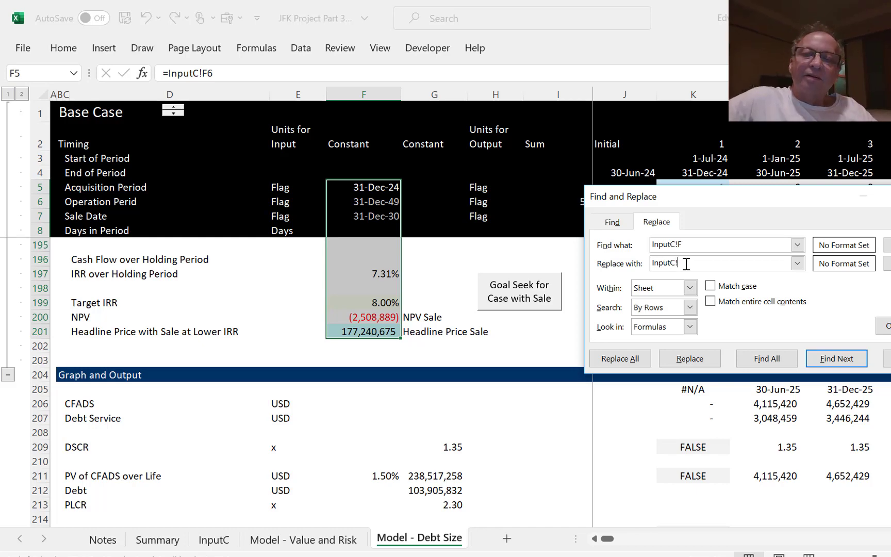
{"action": "left_click", "coordinate": [620, 358]}
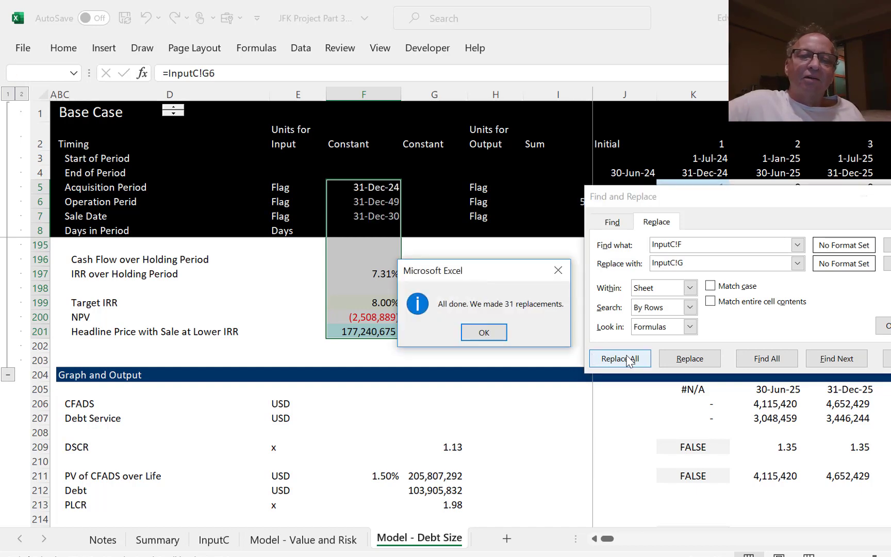
{"action": "left_click", "coordinate": [481, 333]}
Make the column reference absolute in F5's formula as =InputC!$G6 and set the replacement text to InputC!$G.
{"action": "left_click", "coordinate": [698, 243]}
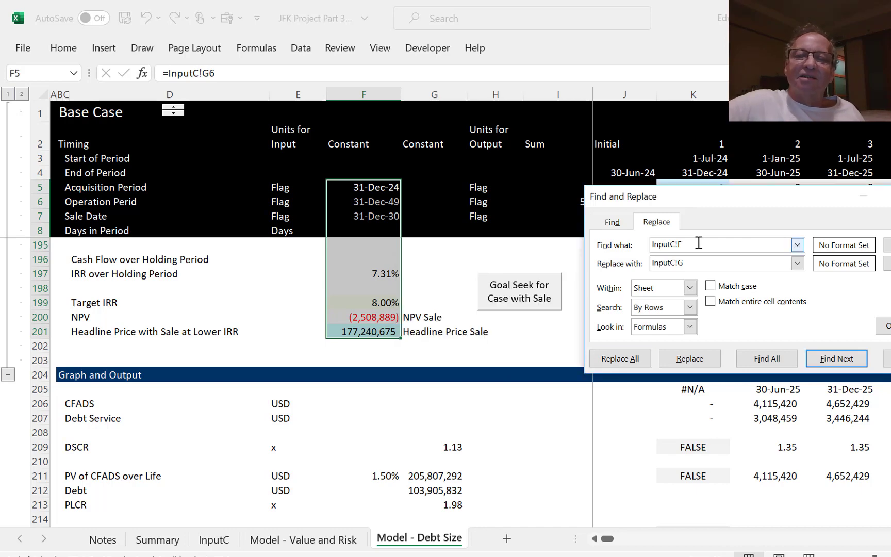
{"action": "left_click", "coordinate": [201, 73]}
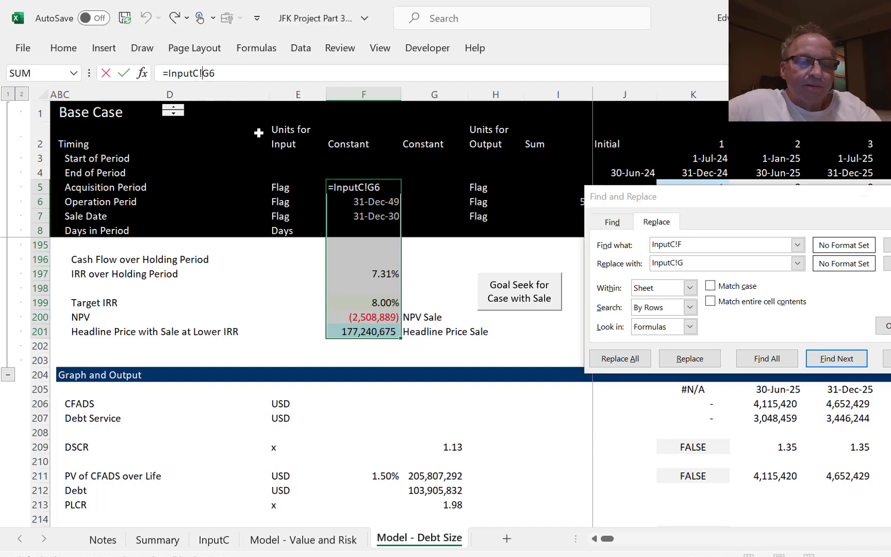
{"action": "type", "text": "$"}
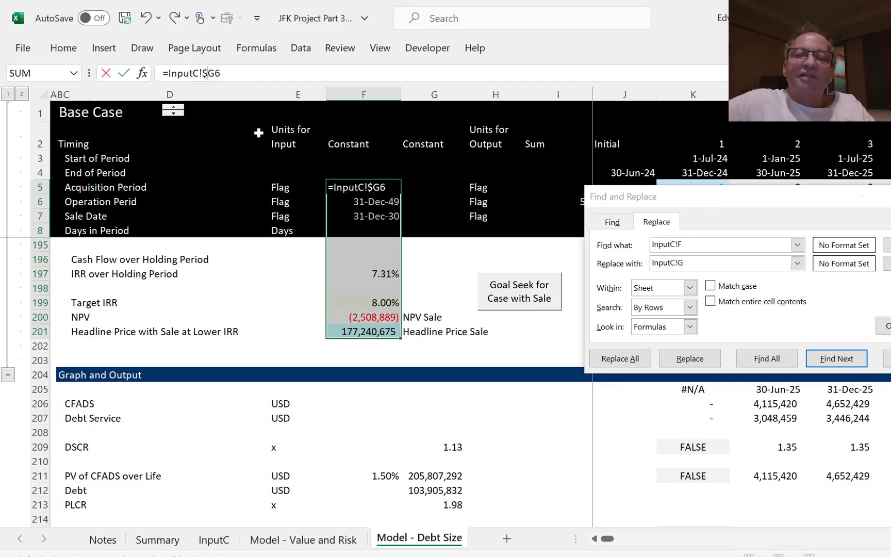
{"action": "left_click", "coordinate": [683, 262]}
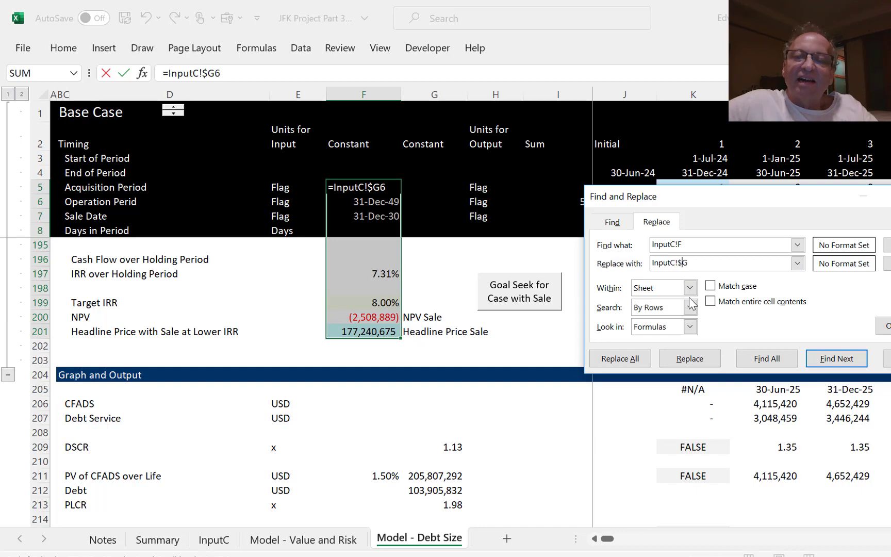
Try to replace every InputC!F reference with InputC!$G in the sheet's formulas.
{"action": "type", "text": "$"}
{"action": "left_click", "coordinate": [622, 359]}
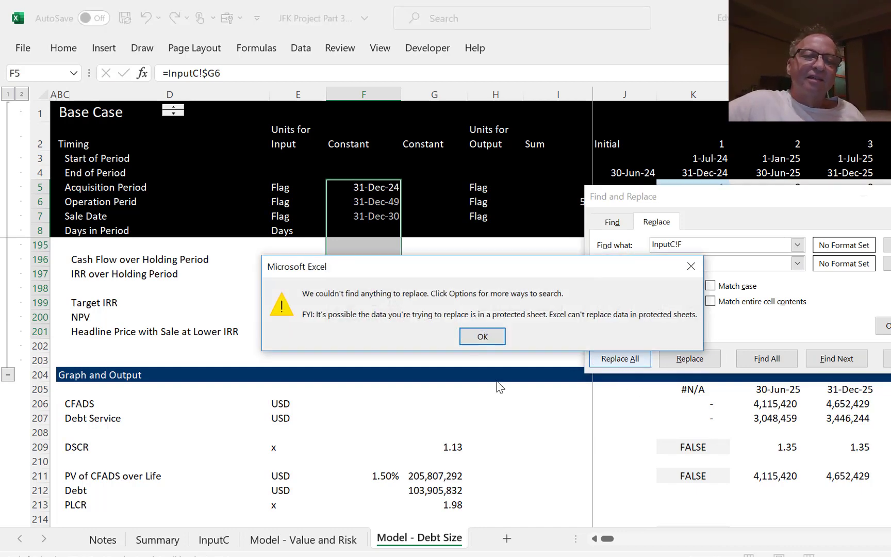
{"action": "left_click", "coordinate": [492, 337]}
{"action": "key", "text": "Escape"}
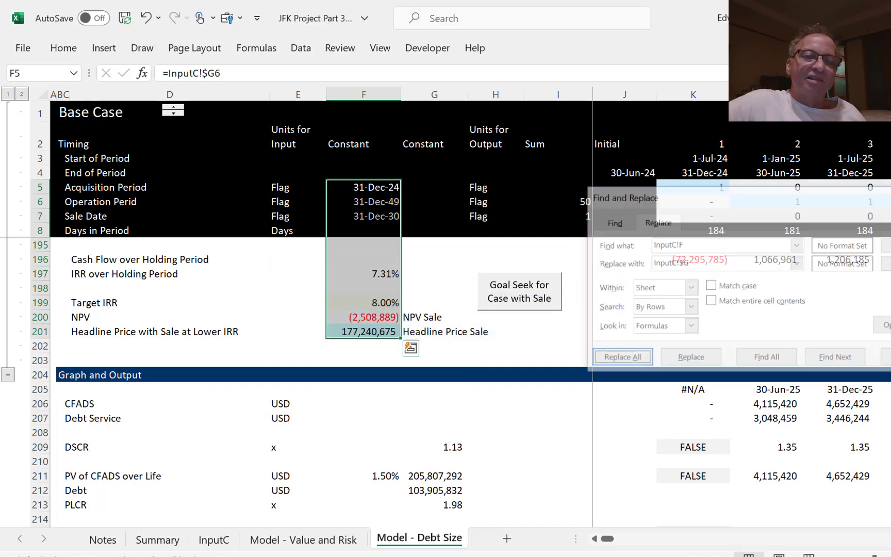
Examine the first Constant column from the holding-period IRR section back to the car volumes to check its links.
{"action": "left_click", "coordinate": [384, 257]}
{"action": "key", "text": "Up"}
{"action": "key", "text": "Up"}
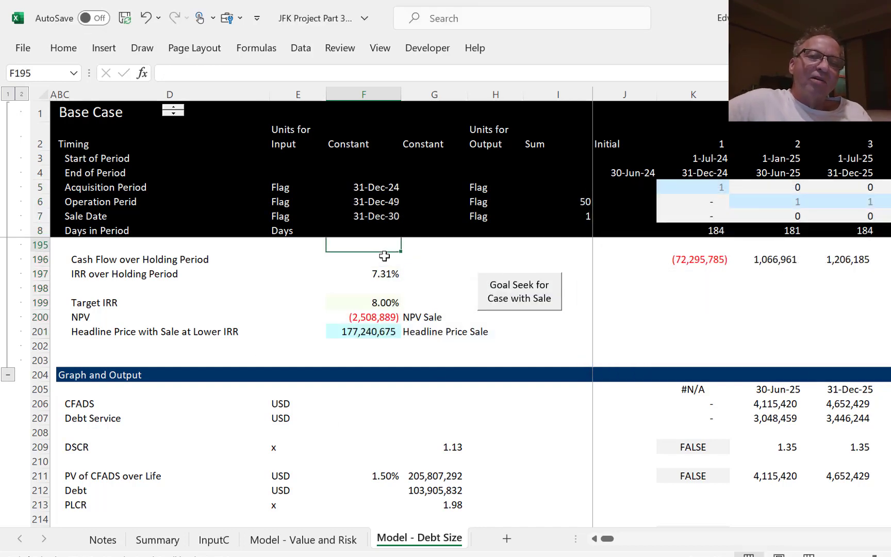
{"action": "key", "text": "Page_Up"}
{"action": "key", "text": "Page_Up"}
{"action": "key", "text": "Page_Up"}
{"action": "key", "text": "Page_Up"}
{"action": "key", "text": "Page_Up"}
{"action": "key", "text": "Page_Up"}
{"action": "key", "text": "Page_Up"}
{"action": "key", "text": "Page_Up"}
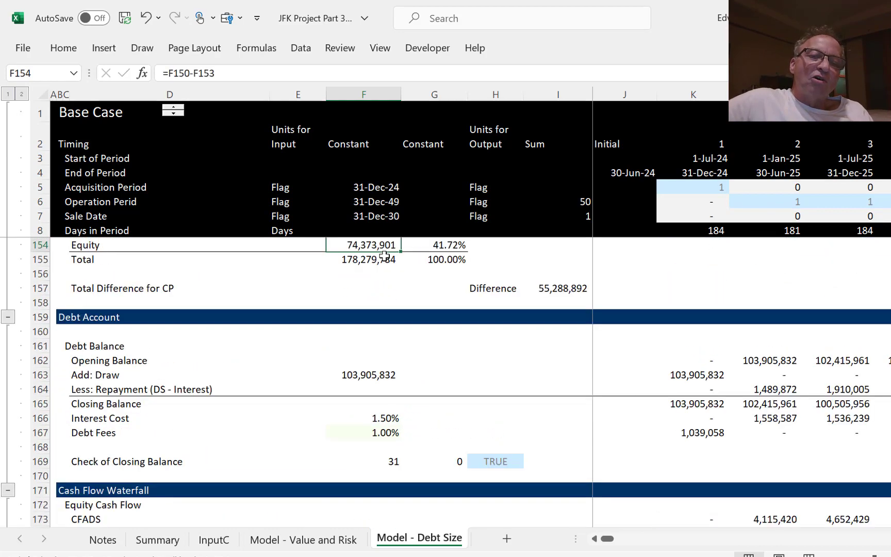
{"action": "key", "text": "Page_Up"}
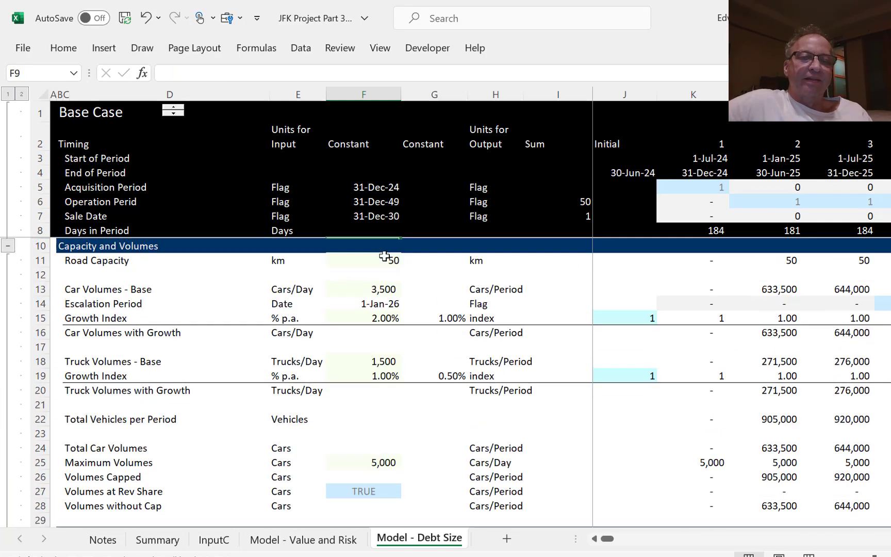
{"action": "key", "text": "Down"}
{"action": "key", "text": "Down"}
{"action": "key", "text": "Down"}
{"action": "key", "text": "Down"}
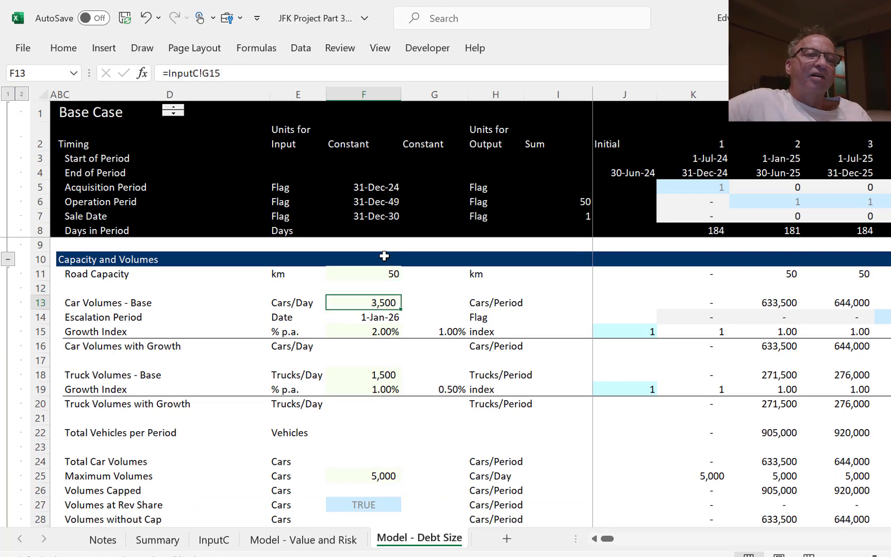
Link the case title in cell B1 to the Debt Size scenario name with the formula =InputC!$G$5.
{"action": "left_click", "coordinate": [74, 117]}
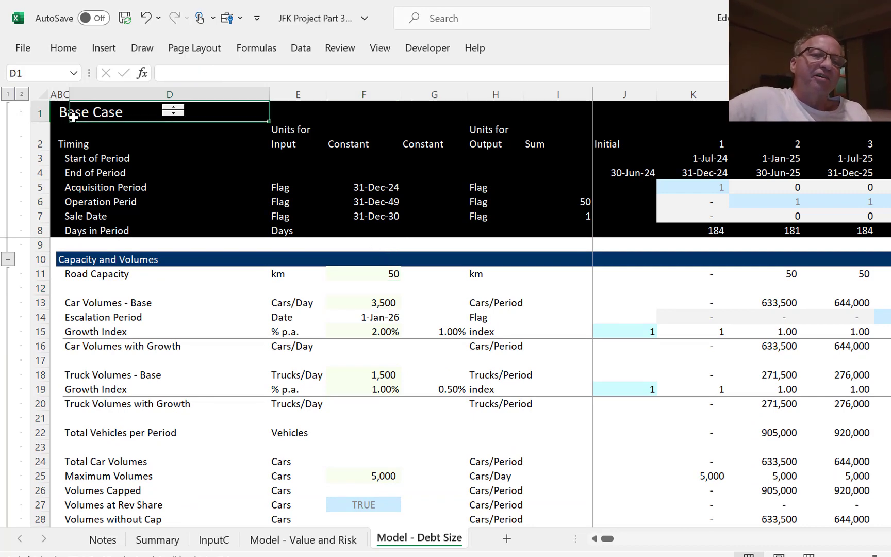
{"action": "key", "text": "Left"}
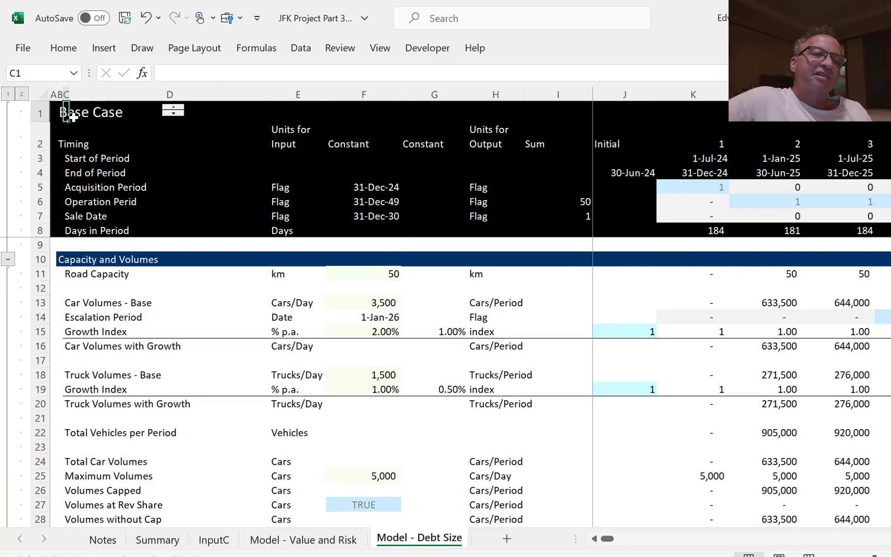
{"action": "key", "text": "Left"}
{"action": "type", "text": "="}
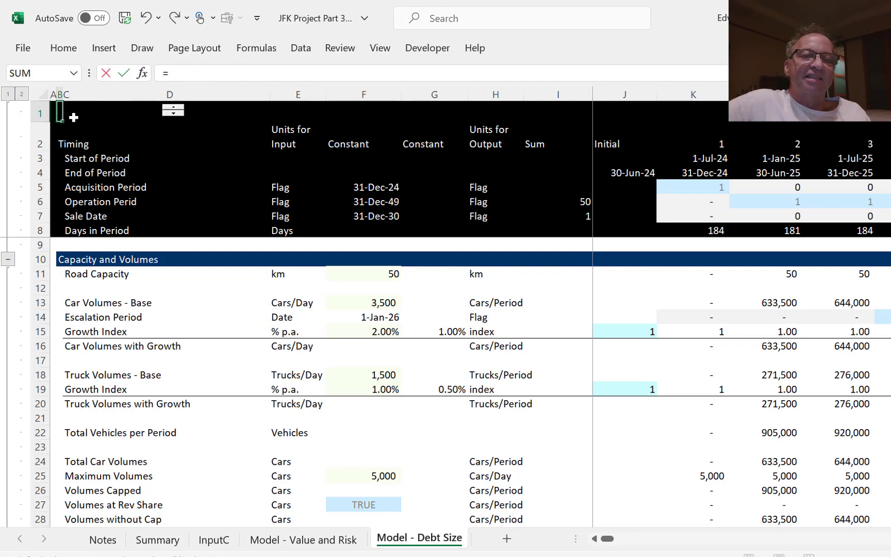
{"action": "key", "text": "ctrl+Page_Up"}
{"action": "key", "text": "ctrl+Page_Up"}
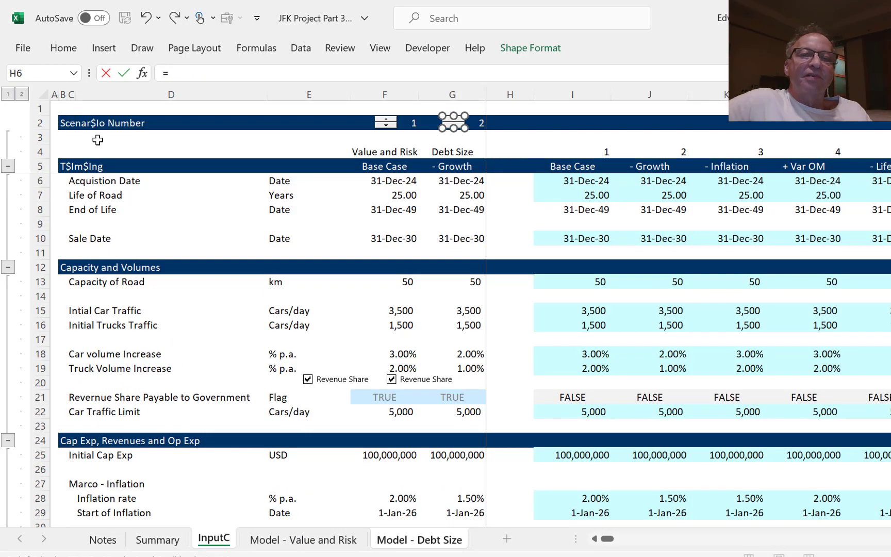
{"action": "left_click", "coordinate": [448, 169]}
{"action": "key", "text": "F4"}
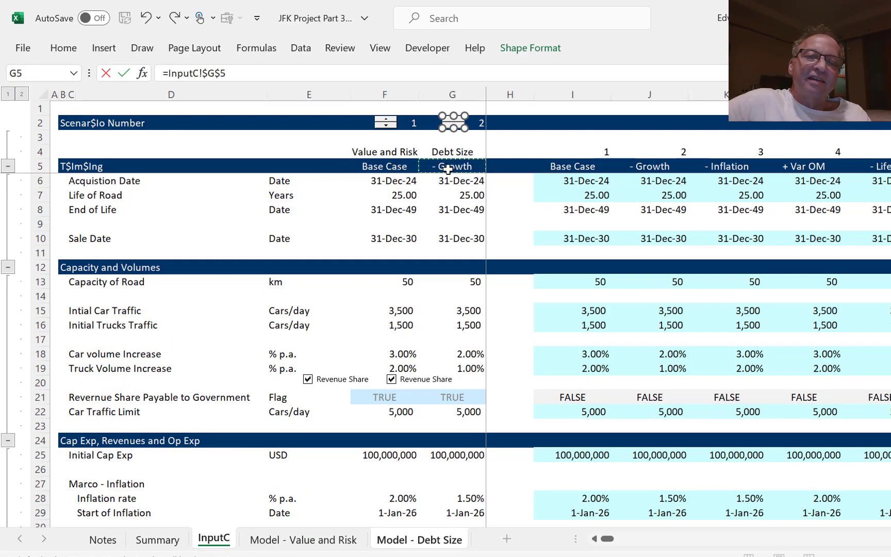
{"action": "key", "text": "Return"}
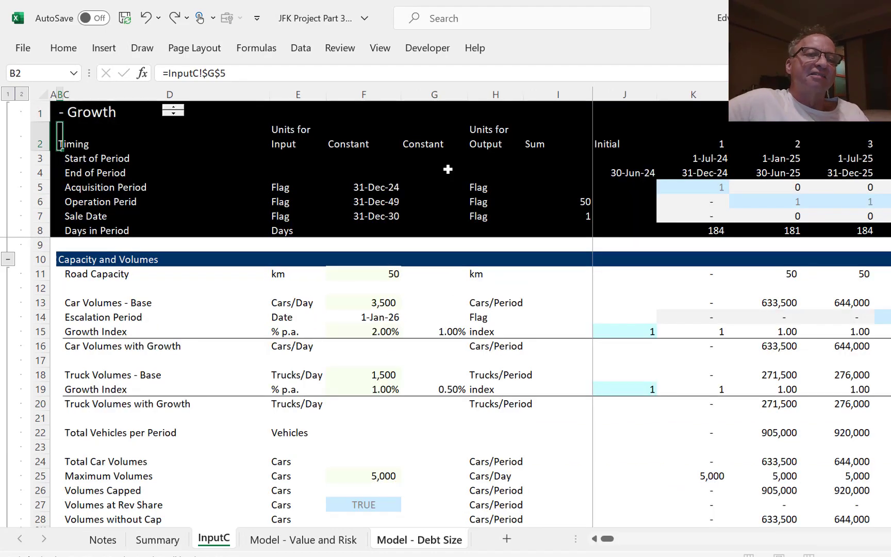
Cut the spinner linked to InputC!$F$2 from the header beside the case title.
{"action": "key", "text": "Up"}
{"action": "key", "text": "Right"}
{"action": "key", "text": "Right"}
{"action": "key", "text": "Right"}
{"action": "key", "text": "Left"}
{"action": "key", "text": "Left"}
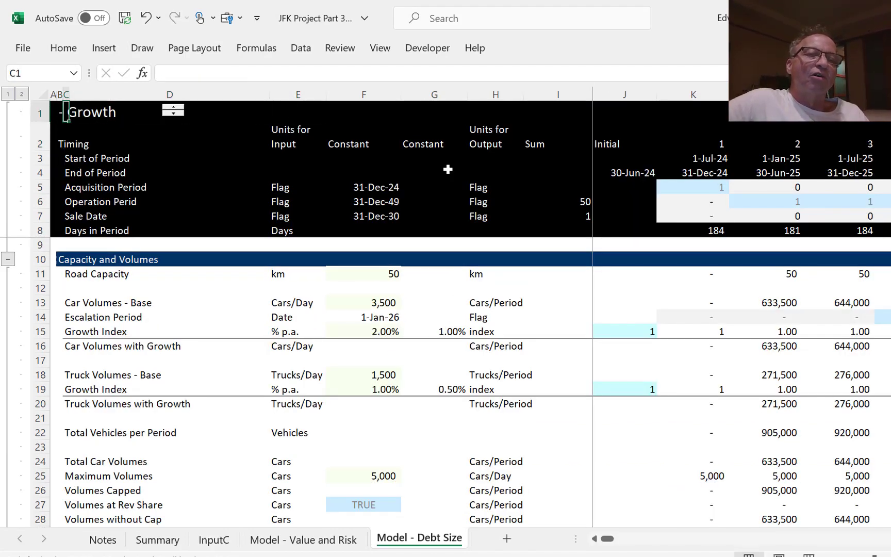
{"action": "right_click", "coordinate": [174, 113]}
{"action": "left_click", "coordinate": [217, 132]}
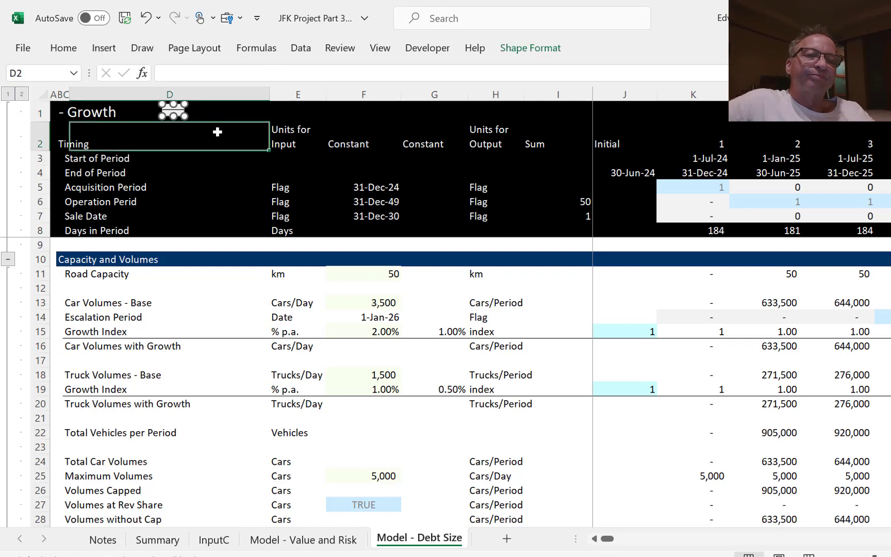
{"action": "right_click", "coordinate": [172, 113]}
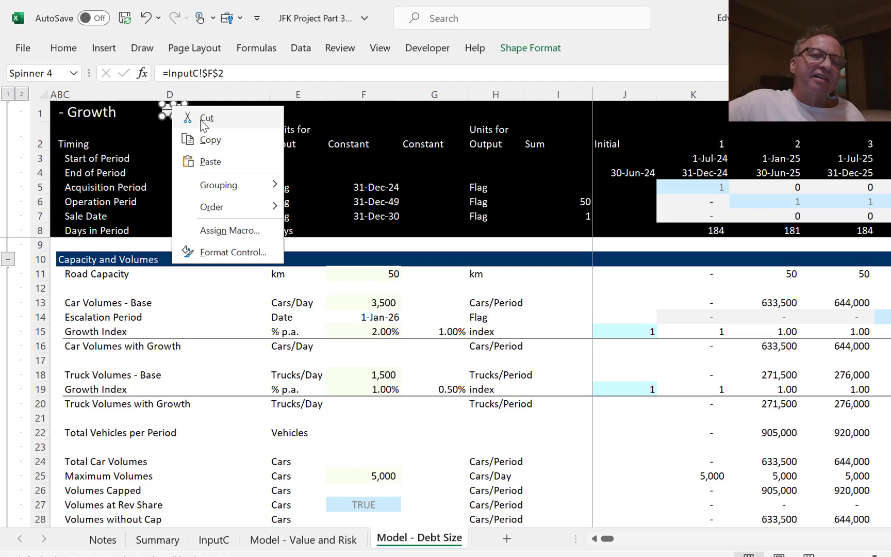
{"action": "left_click", "coordinate": [205, 122]}
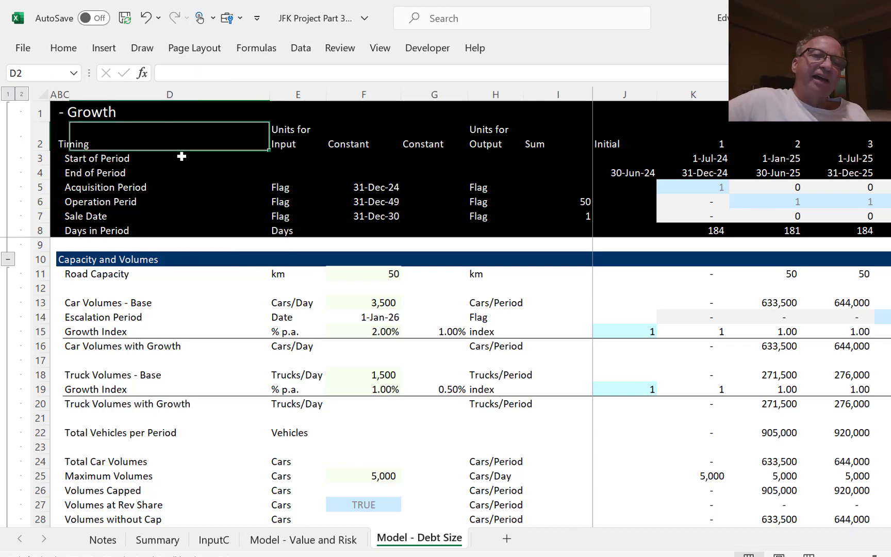
Copy the Debt Size scenario spinner linked to cell G2 on the InputC sheet.
{"action": "key", "text": "ctrl+Page_Up"}
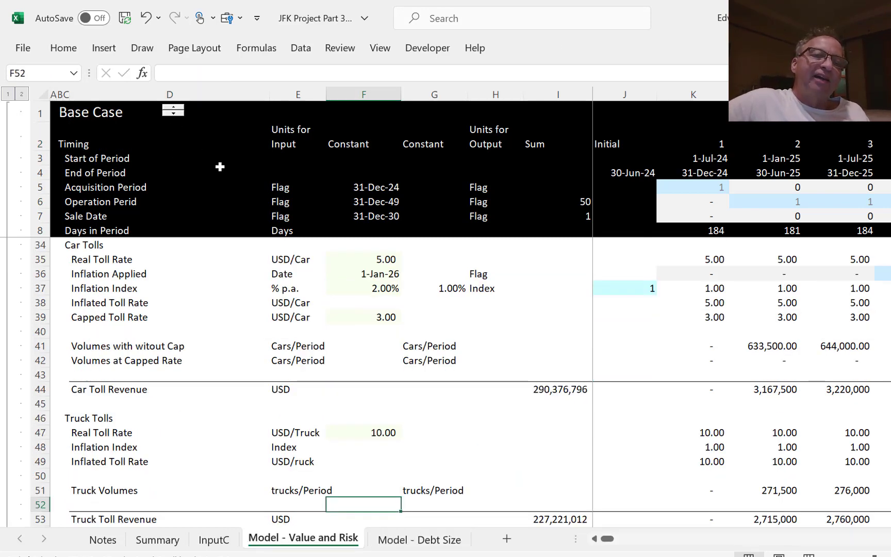
{"action": "key", "text": "ctrl+Page_Up"}
{"action": "key", "text": "ctrl+v"}
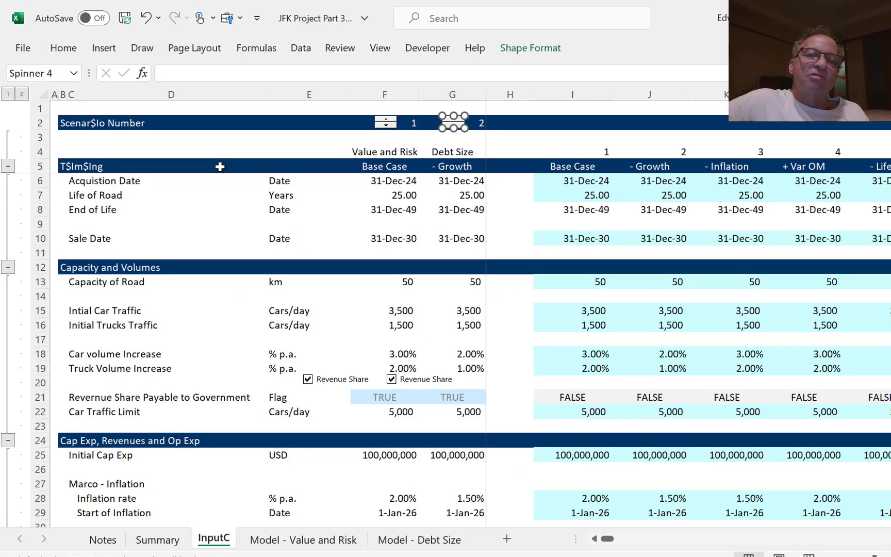
{"action": "left_click", "coordinate": [442, 150]}
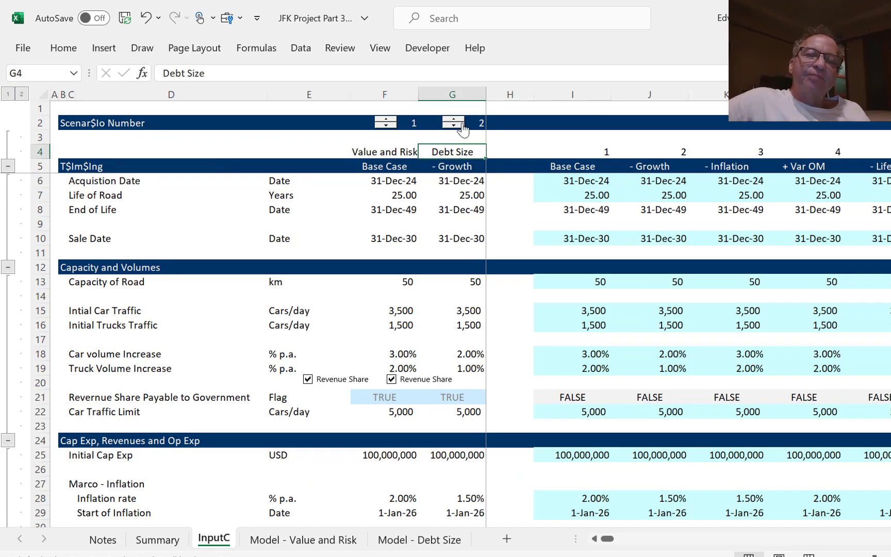
{"action": "right_click", "coordinate": [463, 130]}
{"action": "left_click", "coordinate": [485, 153]}
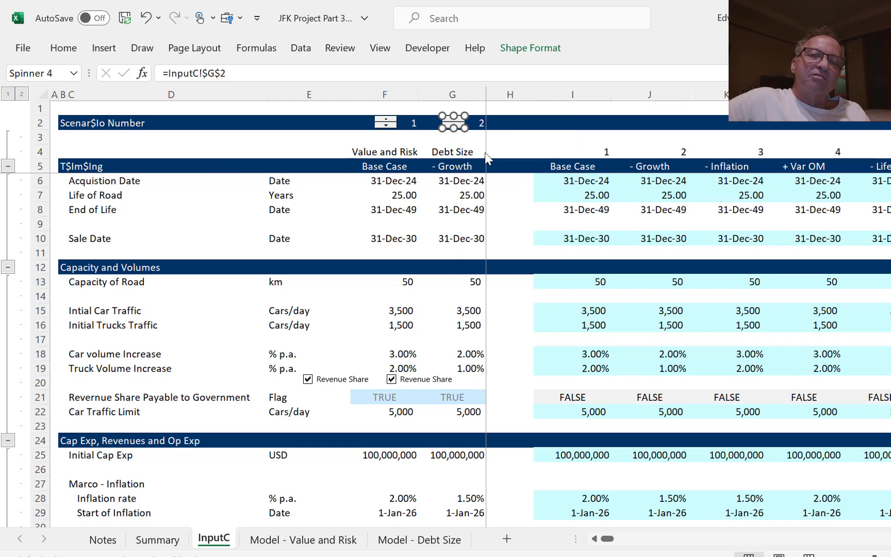
Paste the copied scenario spinner into the header of the Model - Debt Size sheet.
{"action": "key", "text": "ctrl+Page_Down"}
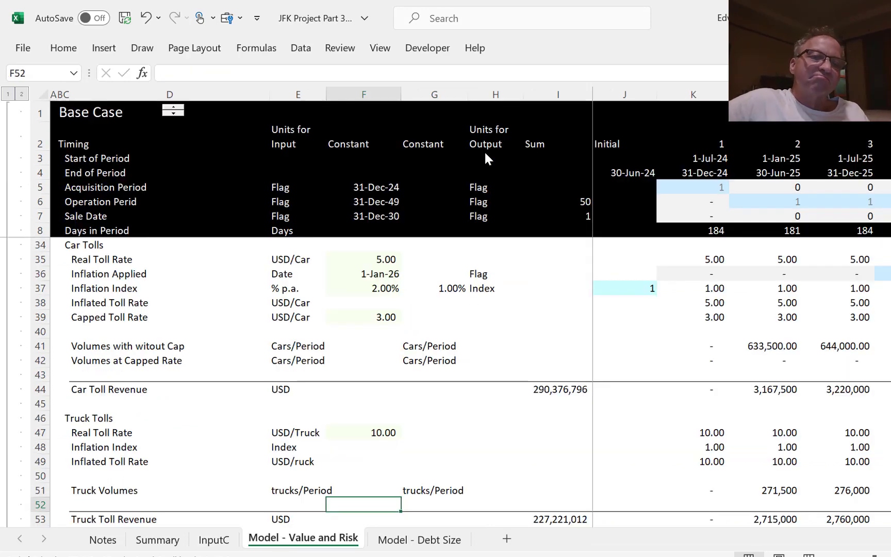
{"action": "key", "text": "ctrl+Page_Down"}
{"action": "key", "text": "Up"}
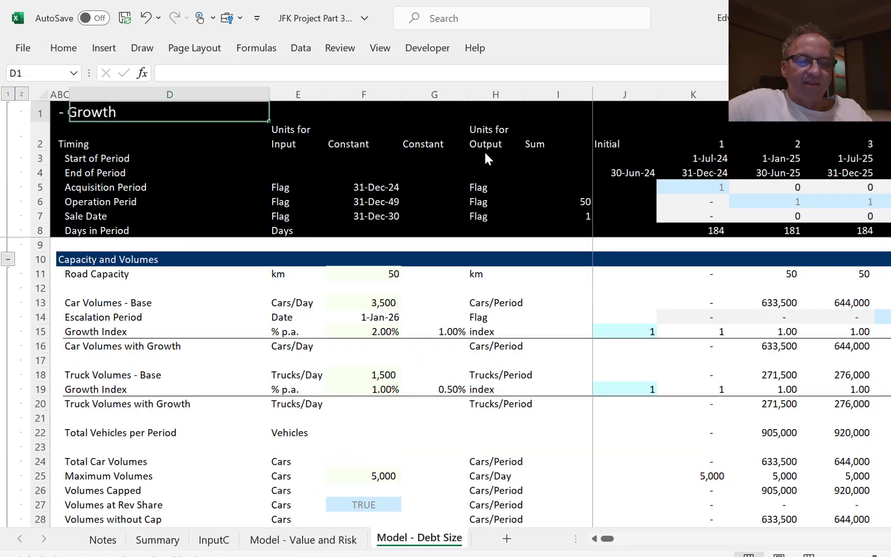
{"action": "left_click", "coordinate": [485, 154]}
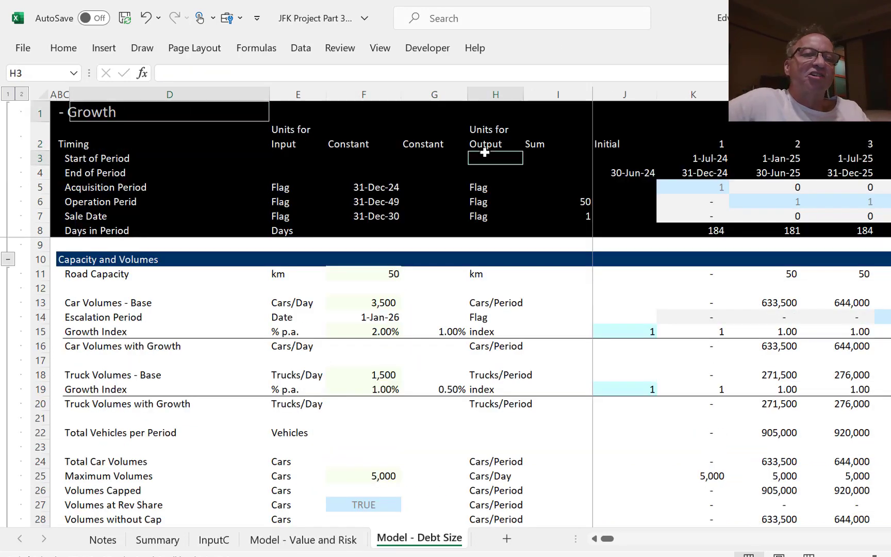
{"action": "left_click", "coordinate": [210, 127]}
{"action": "key", "text": "Up"}
{"action": "key", "text": "Left"}
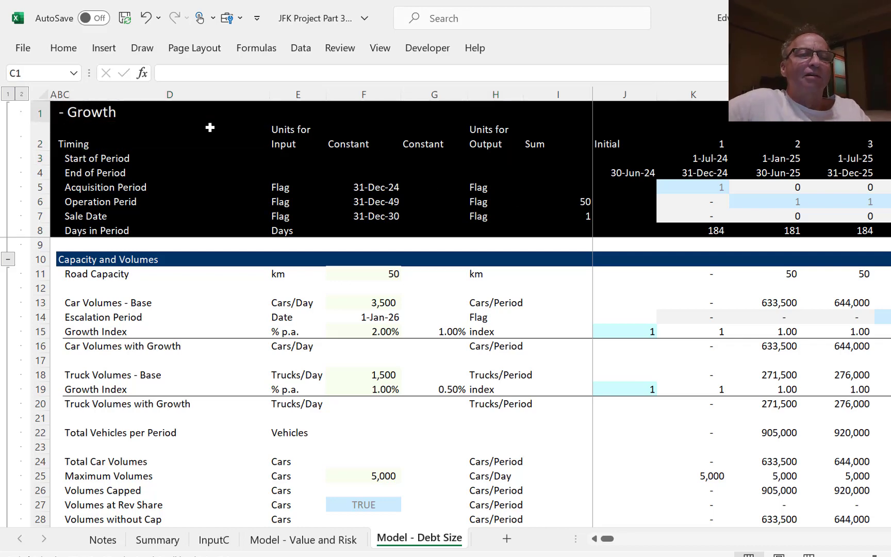
{"action": "left_click", "coordinate": [210, 127]}
{"action": "key", "text": "Down"}
{"action": "key", "text": "Down"}
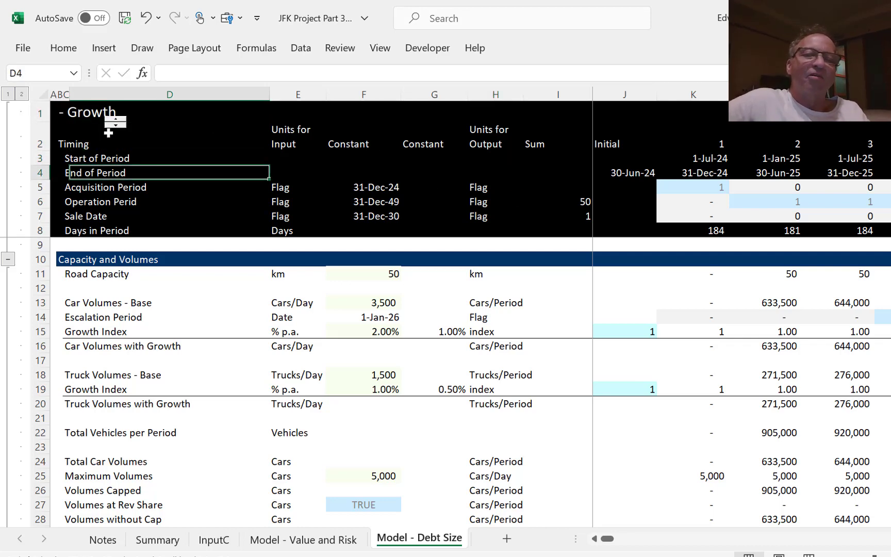
Move the pasted spinner into row 1, just after the case title, and deselect it.
{"action": "right_click", "coordinate": [114, 126]}
{"action": "key", "text": "Escape"}
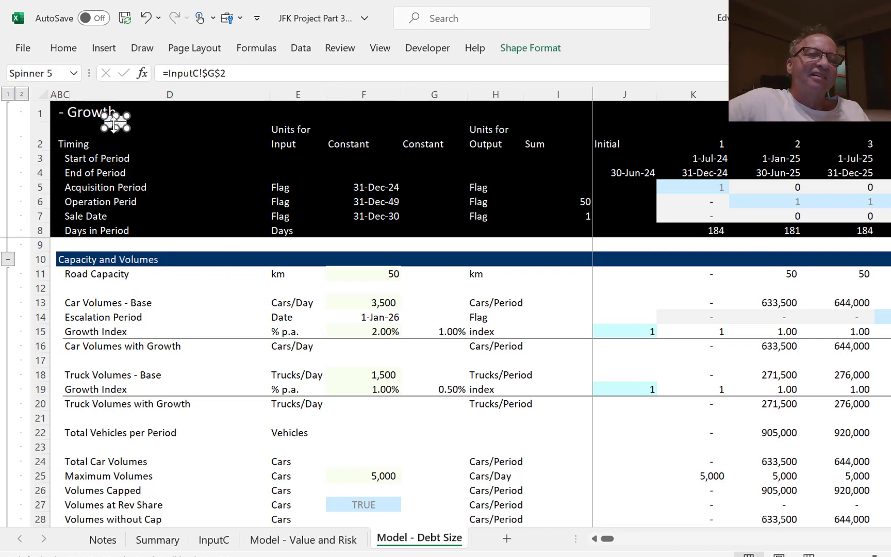
{"action": "left_click_drag", "start_coordinate": [112, 125], "coordinate": [143, 109]}
{"action": "left_click", "coordinate": [183, 153]}
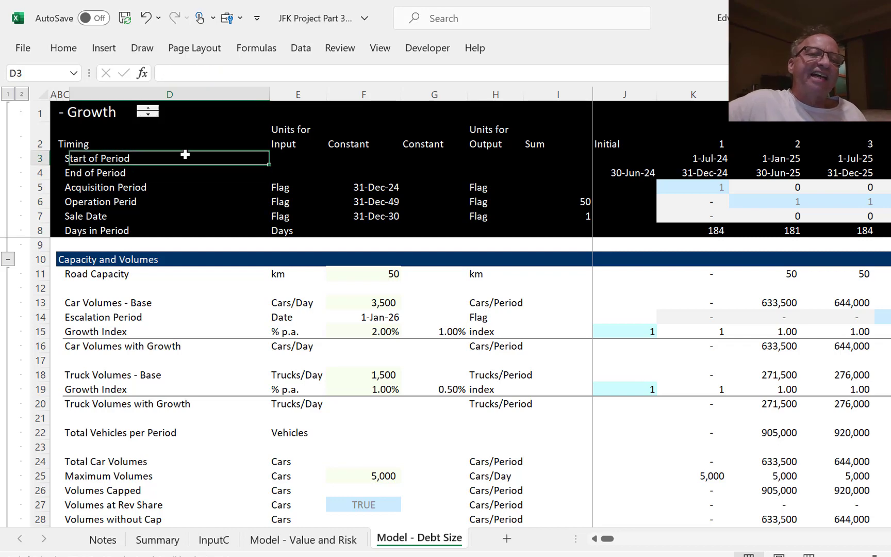
Step the new spinner through the scenarios from - Inflation up to Downside Case.
{"action": "left_click", "coordinate": [152, 109]}
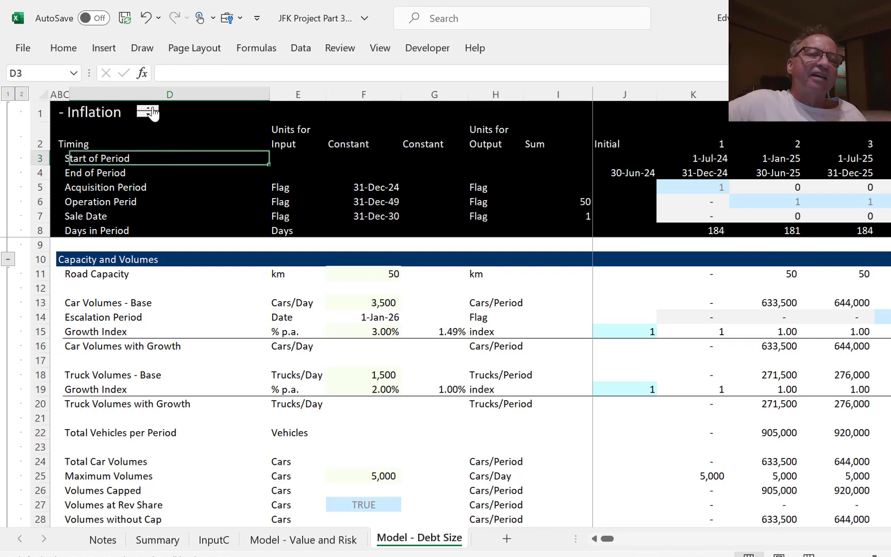
{"action": "left_click", "coordinate": [152, 109]}
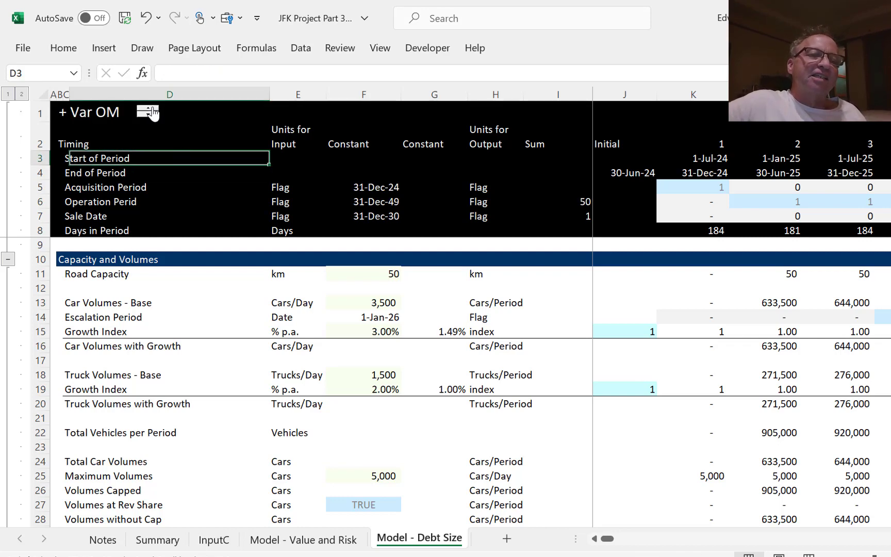
{"action": "left_click", "coordinate": [152, 109]}
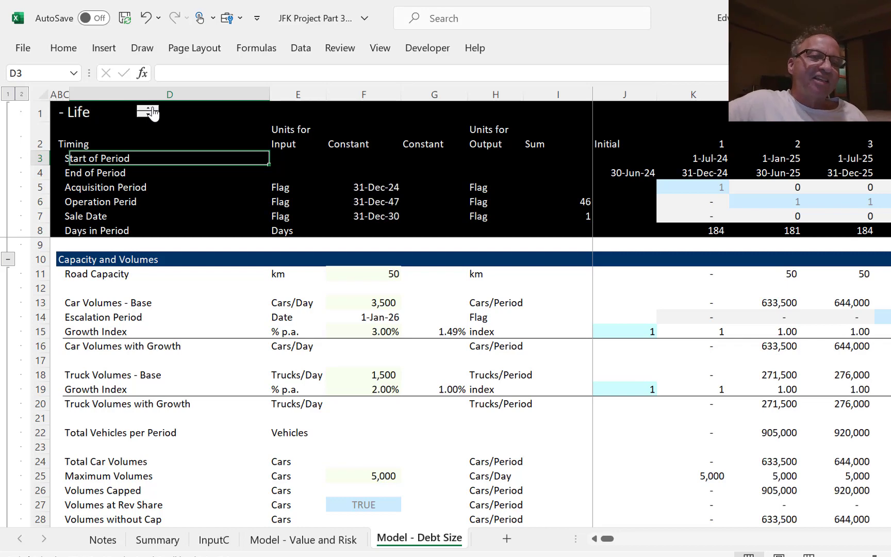
{"action": "left_click", "coordinate": [152, 109]}
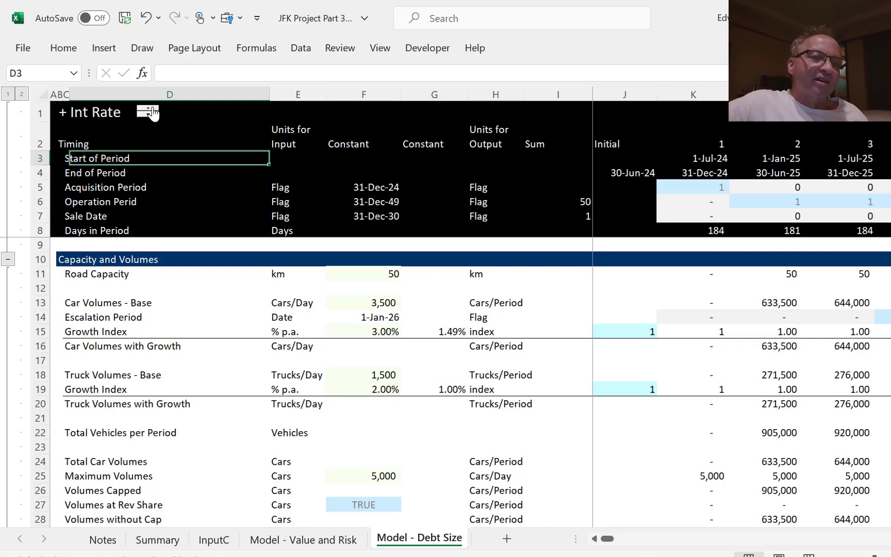
{"action": "left_click", "coordinate": [152, 109]}
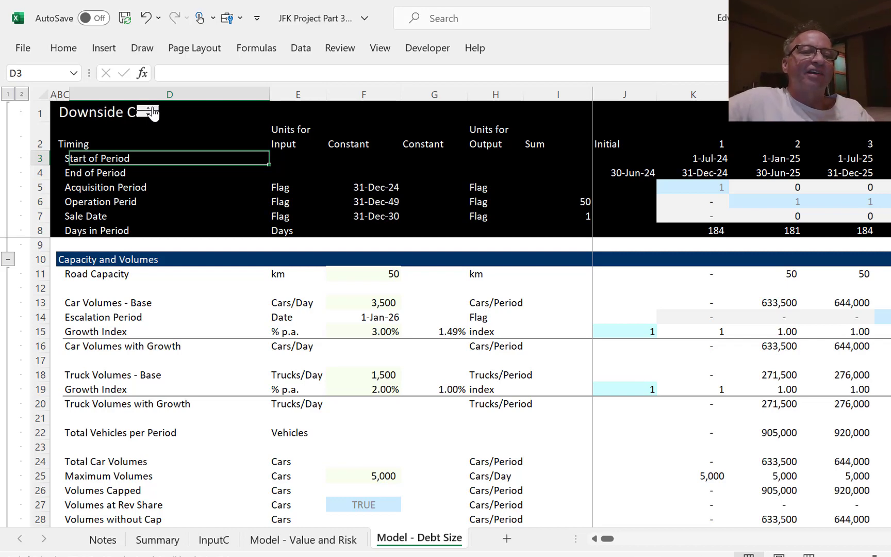
Move the scenario spinner further along row 1 so it clears the Downside Case title.
{"action": "left_click", "coordinate": [152, 94]}
{"action": "right_click", "coordinate": [151, 97]}
{"action": "key", "text": "Escape"}
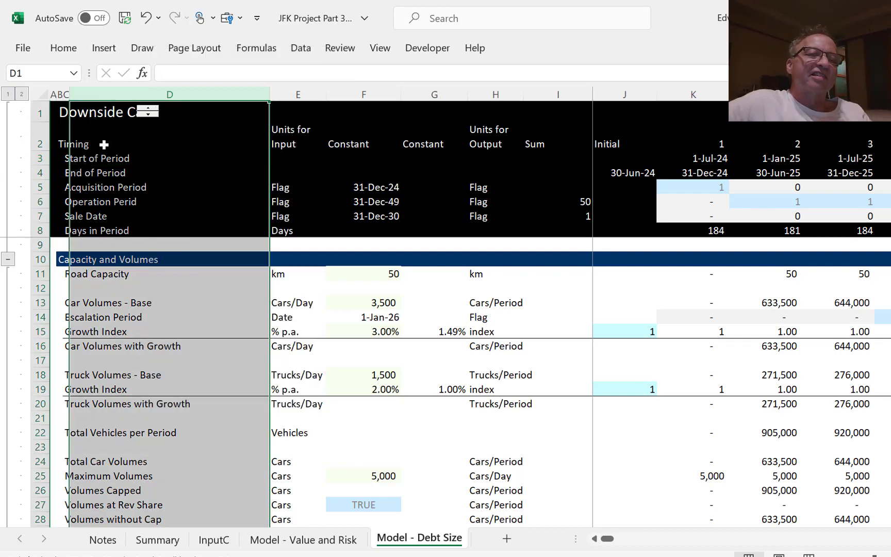
{"action": "right_click", "coordinate": [148, 109]}
{"action": "key", "text": "Escape"}
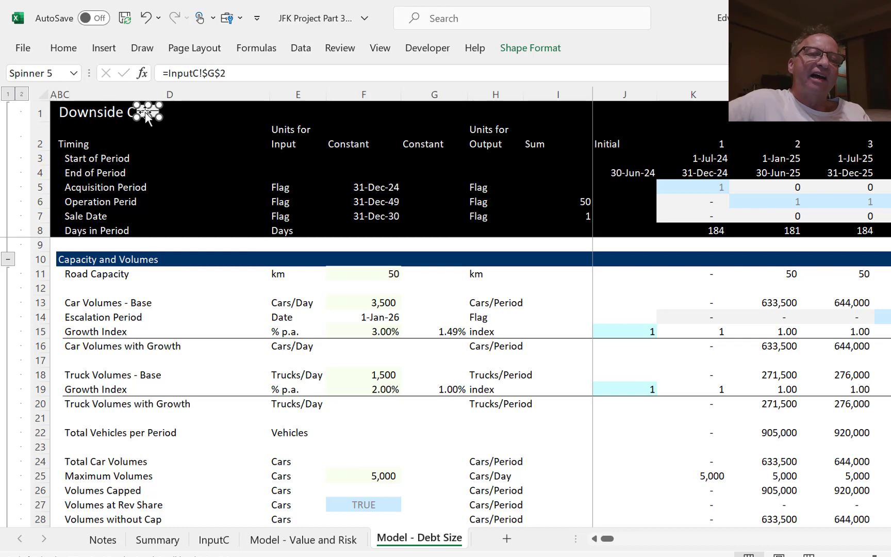
{"action": "left_click_drag", "start_coordinate": [147, 116], "coordinate": [183, 117]}
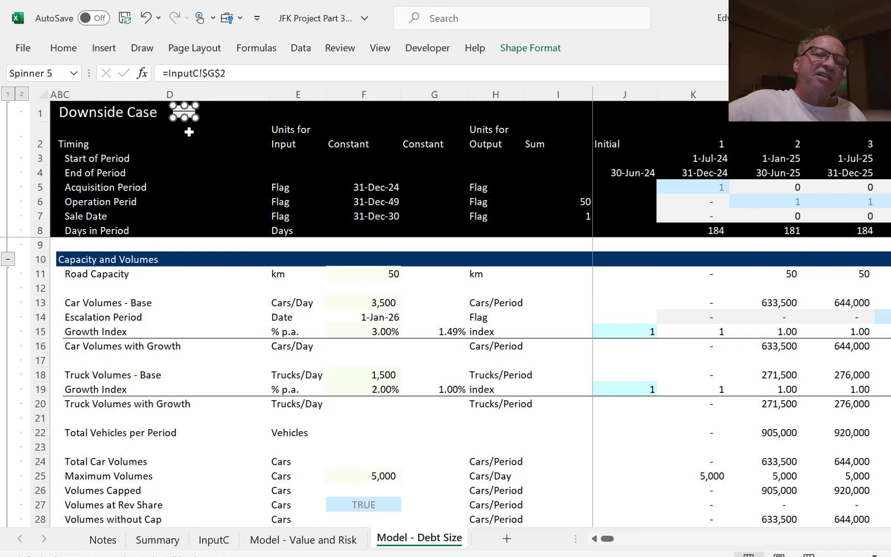
Deselect the spinner on the Model - Debt Size sheet and step it from Downside Case to the - Growth scenario.
{"action": "left_click", "coordinate": [189, 132]}
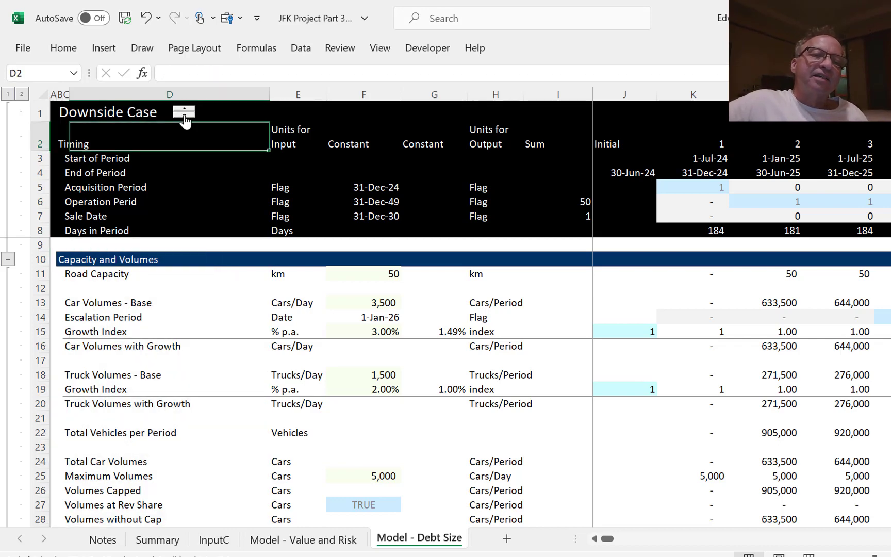
{"action": "left_click", "coordinate": [184, 116]}
{"action": "left_click", "coordinate": [184, 116]}
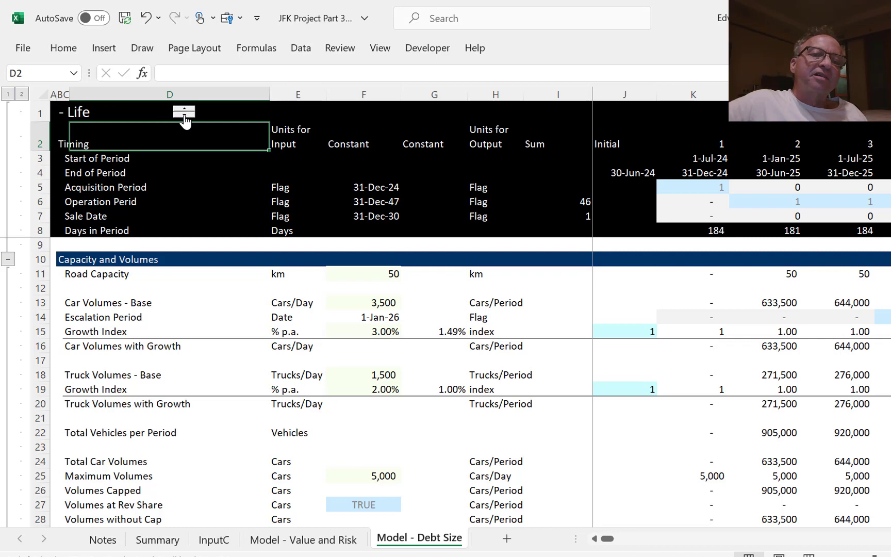
{"action": "left_click", "coordinate": [185, 116]}
{"action": "left_click", "coordinate": [184, 116]}
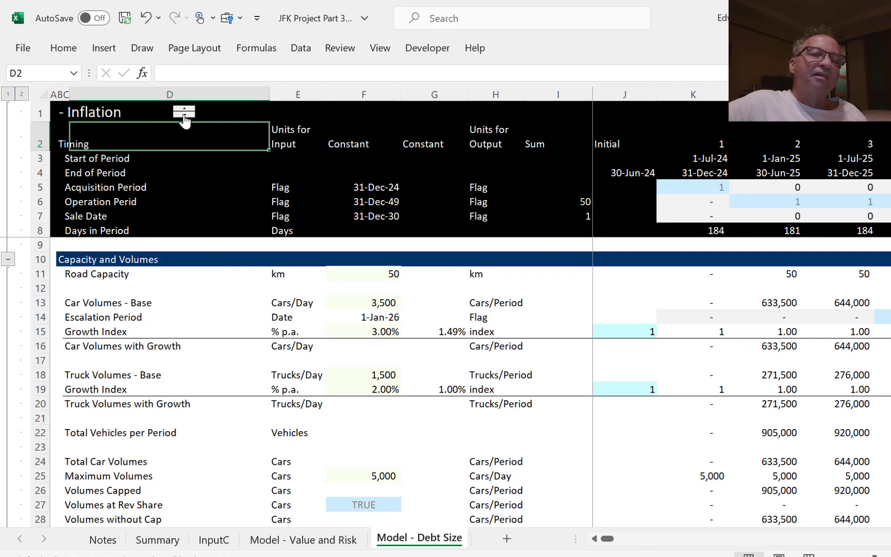
{"action": "left_click", "coordinate": [184, 117]}
{"action": "left_click", "coordinate": [194, 165]}
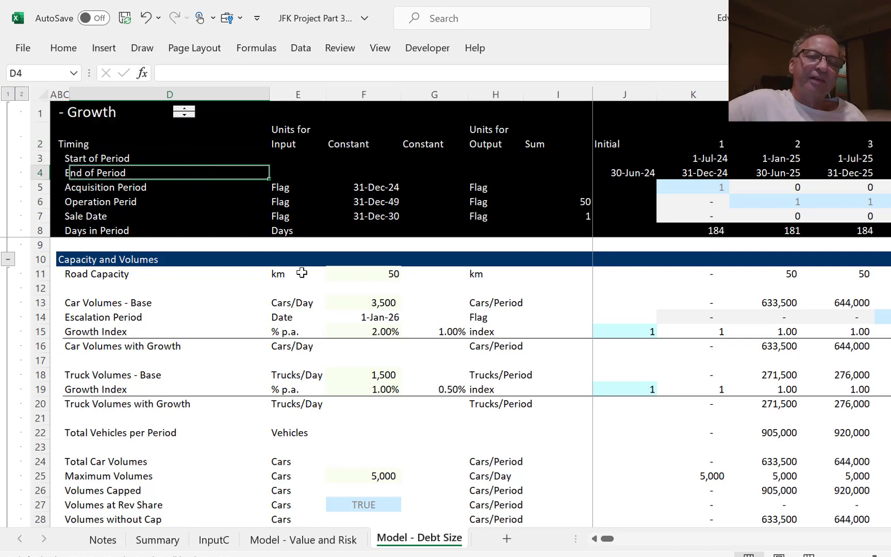
Examine the Capacity and Volumes constants on the Model - Debt Size sheet, checking which InputC column the car Growth Index links to.
{"action": "left_click", "coordinate": [398, 285]}
{"action": "key", "text": "Up"}
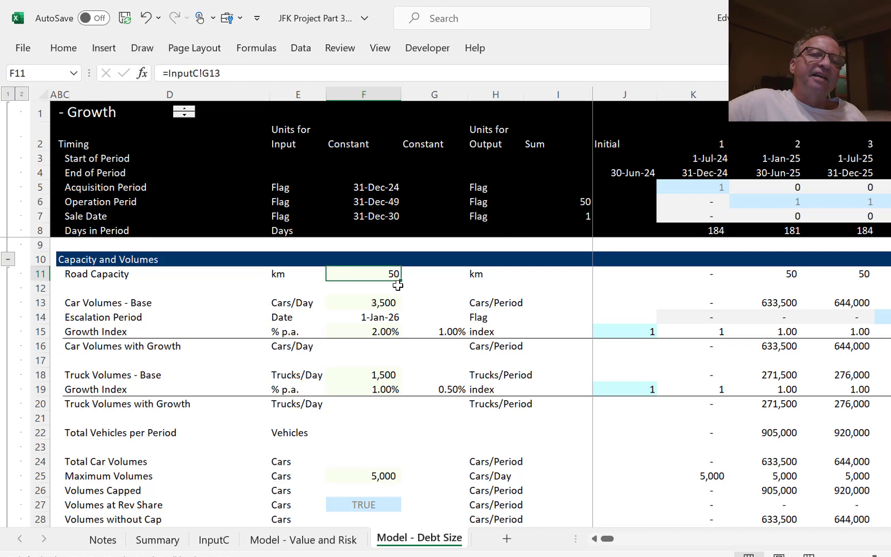
{"action": "key", "text": "Left"}
{"action": "key", "text": "Right"}
{"action": "key", "text": "Down"}
{"action": "key", "text": "Down"}
{"action": "key", "text": "Down"}
{"action": "key", "text": "Down"}
{"action": "key", "text": "Down"}
{"action": "key", "text": "Down"}
{"action": "key", "text": "Down"}
{"action": "key", "text": "Down"}
{"action": "key", "text": "Down"}
{"action": "key", "text": "Down"}
{"action": "key", "text": "Down"}
{"action": "key", "text": "Down"}
{"action": "key", "text": "Down"}
{"action": "key", "text": "Down"}
{"action": "key", "text": "Down"}
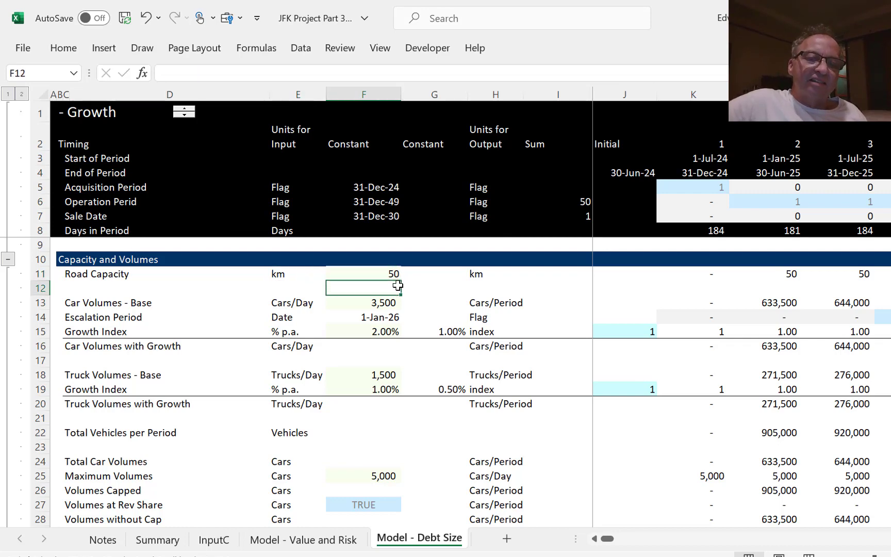
{"action": "key", "text": "Up"}
{"action": "key", "text": "Up"}
{"action": "key", "text": "Up"}
{"action": "key", "text": "Up"}
{"action": "key", "text": "Up"}
{"action": "key", "text": "Up"}
{"action": "key", "text": "Up"}
{"action": "key", "text": "Up"}
{"action": "key", "text": "Up"}
{"action": "key", "text": "Up"}
{"action": "key", "text": "Up"}
{"action": "key", "text": "Up"}
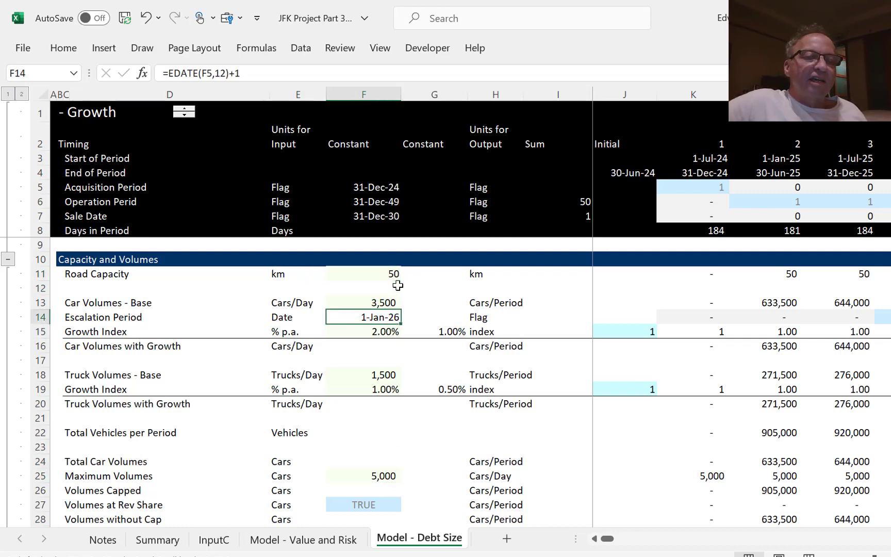
{"action": "key", "text": "Down"}
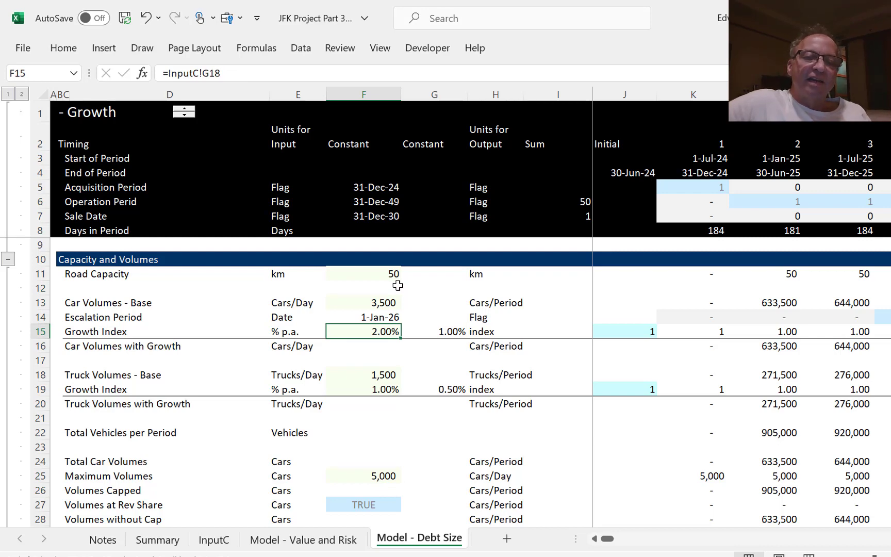
Inspect the same volume constants on the Model - Value and Risk sheet, comparing the InputC links of the car and truck growth indices.
{"action": "key", "text": "ctrl+Page_Up"}
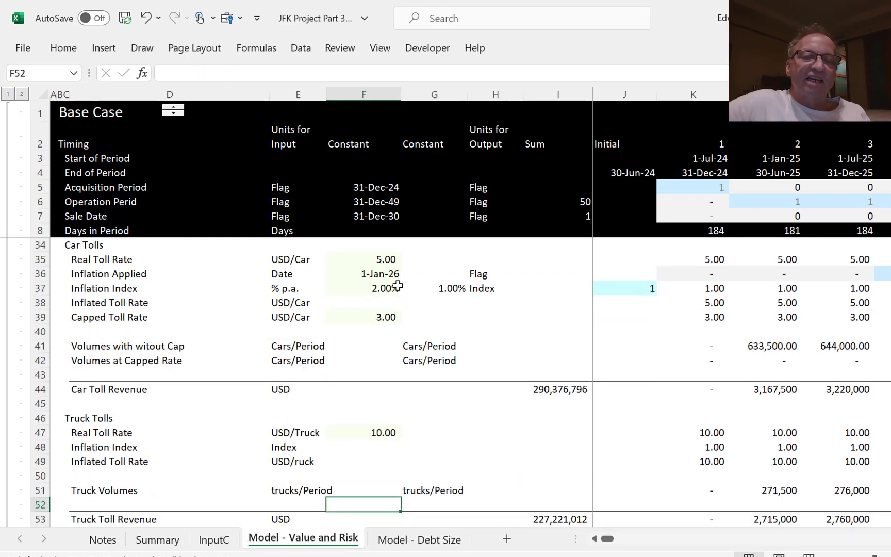
{"action": "scroll", "coordinate": [398, 285], "scroll_direction": "up", "scroll_amount": 2}
{"action": "key", "text": "ctrl+Up"}
{"action": "key", "text": "Up"}
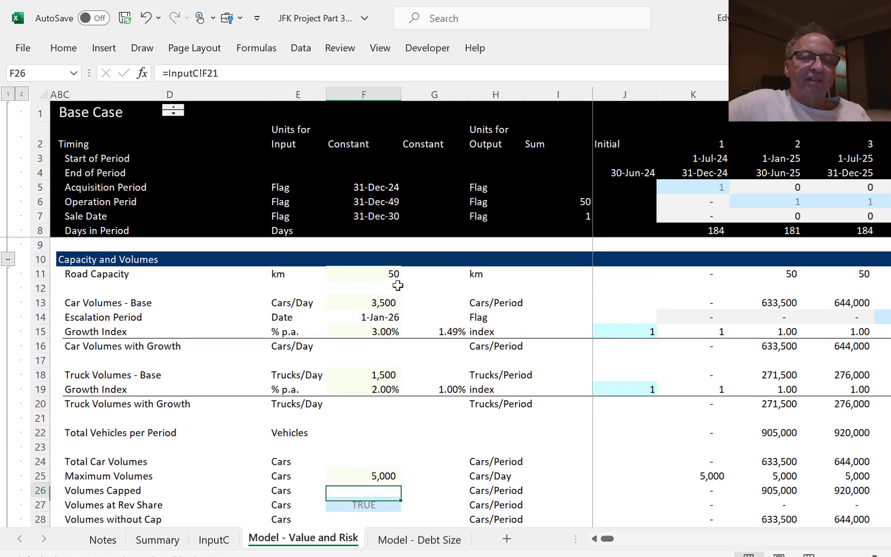
{"action": "key", "text": "Down"}
{"action": "key", "text": "Down"}
{"action": "key", "text": "Down"}
{"action": "key", "text": "Down"}
{"action": "key", "text": "Up"}
{"action": "key", "text": "Up"}
{"action": "key", "text": "Up"}
{"action": "key", "text": "Up"}
{"action": "key", "text": "Up"}
{"action": "key", "text": "Up"}
{"action": "key", "text": "Up"}
{"action": "key", "text": "Up"}
{"action": "key", "text": "Up"}
{"action": "key", "text": "Up"}
{"action": "key", "text": "Up"}
{"action": "key", "text": "Up"}
{"action": "key", "text": "Up"}
{"action": "key", "text": "Up"}
{"action": "key", "text": "Up"}
{"action": "key", "text": "Up"}
{"action": "key", "text": "Up"}
{"action": "key", "text": "Up"}
{"action": "key", "text": "Up"}
{"action": "key", "text": "Up"}
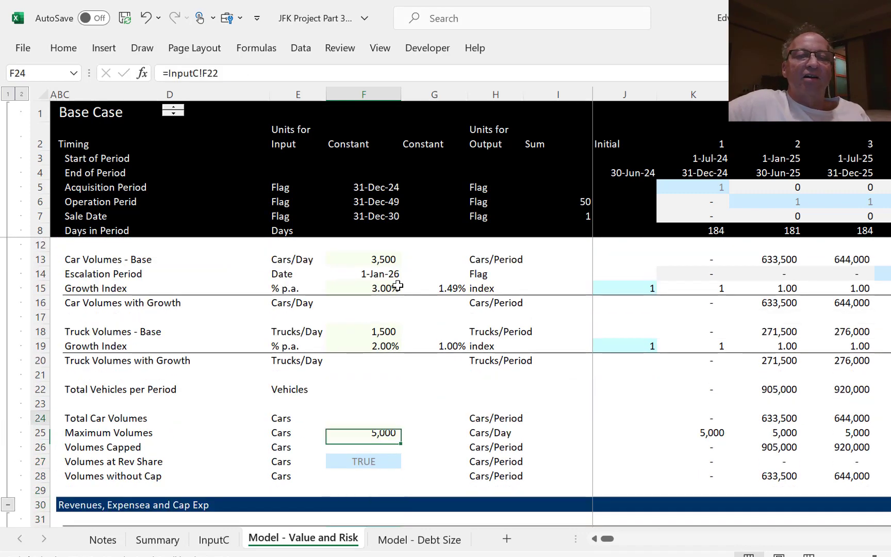
{"action": "key", "text": "Down"}
{"action": "key", "text": "Down"}
{"action": "key", "text": "Down"}
{"action": "key", "text": "Down"}
{"action": "key", "text": "Down"}
{"action": "key", "text": "Down"}
{"action": "key", "text": "Down"}
{"action": "key", "text": "Down"}
{"action": "key", "text": "Down"}
{"action": "key", "text": "Down"}
{"action": "key", "text": "Down"}
{"action": "key", "text": "Down"}
{"action": "key", "text": "Down"}
{"action": "key", "text": "Down"}
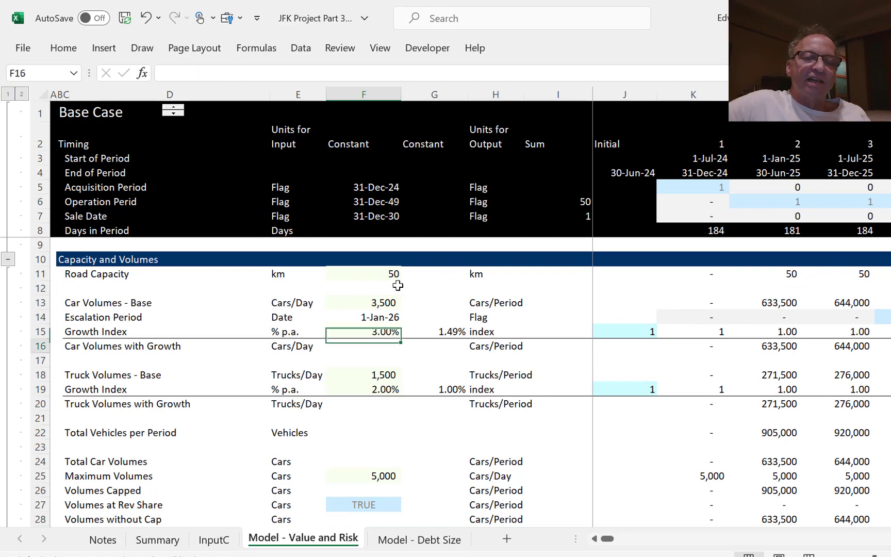
{"action": "key", "text": "Up"}
{"action": "key", "text": "Up"}
{"action": "key", "text": "Up"}
{"action": "key", "text": "Up"}
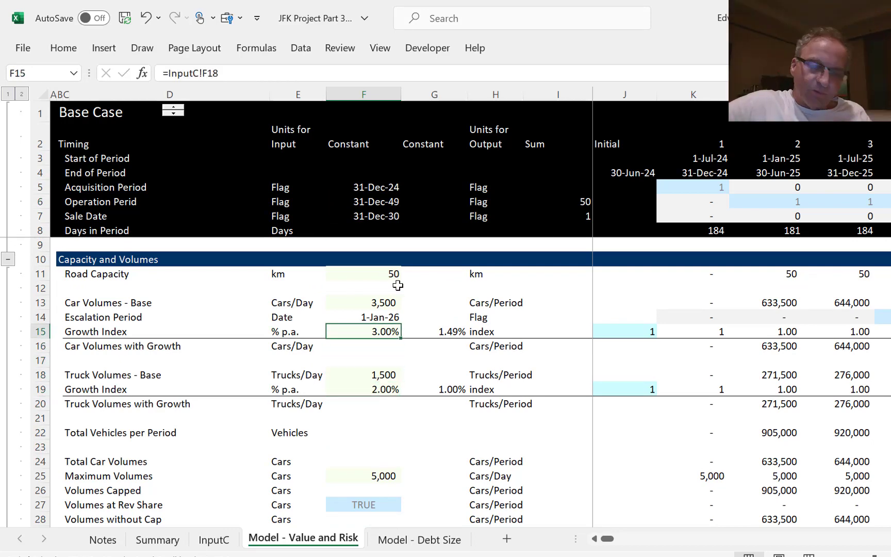
{"action": "key", "text": "Down"}
{"action": "key", "text": "Down"}
{"action": "key", "text": "Down"}
{"action": "key", "text": "Down"}
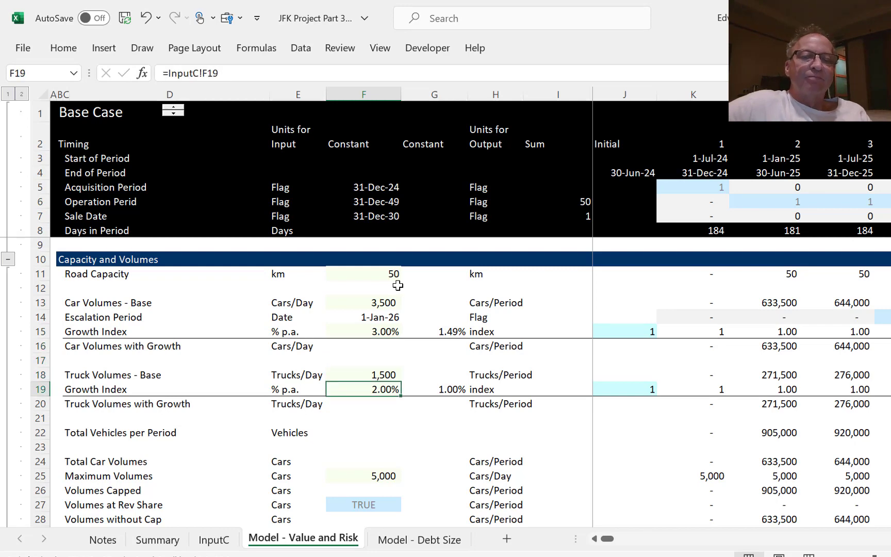
Return to the Model - Debt Size sheet and review its constants from the growth indices down through Tax and Depreciation.
{"action": "key", "text": "ctrl+Page_Down"}
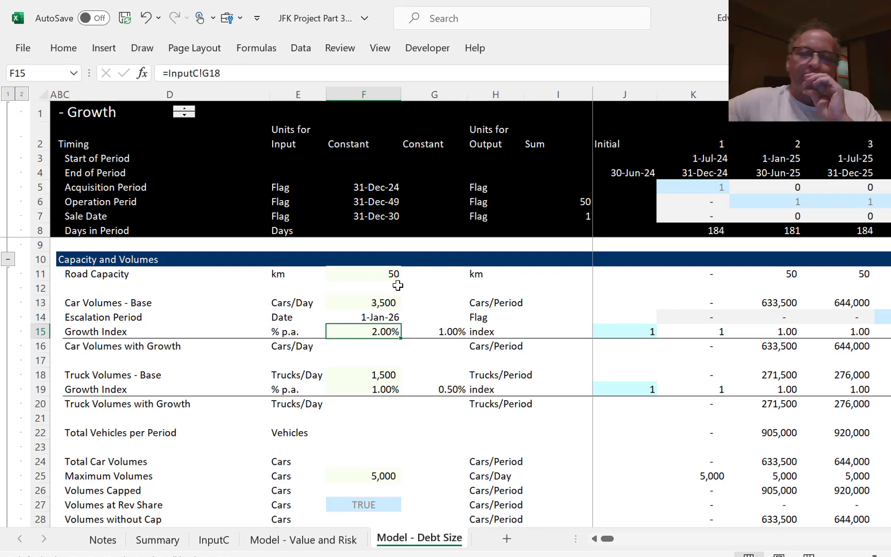
{"action": "key", "text": "Down"}
{"action": "key", "text": "Down"}
{"action": "key", "text": "Down"}
{"action": "key", "text": "Down"}
{"action": "key", "text": "Down"}
{"action": "key", "text": "Down"}
{"action": "key", "text": "Down"}
{"action": "key", "text": "Down"}
{"action": "key", "text": "Down"}
{"action": "key", "text": "Down"}
{"action": "key", "text": "Down"}
{"action": "key", "text": "Down"}
{"action": "key", "text": "Down"}
{"action": "key", "text": "Down"}
{"action": "key", "text": "Down"}
{"action": "key", "text": "Down"}
{"action": "key", "text": "Down"}
{"action": "key", "text": "Down"}
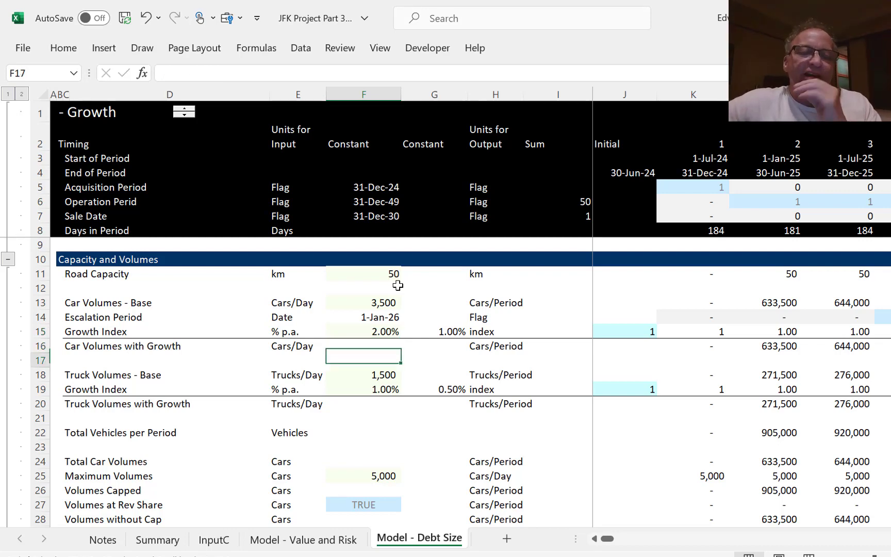
{"action": "key", "text": "Down"}
{"action": "key", "text": "Down"}
{"action": "key", "text": "Down"}
{"action": "key", "text": "Down"}
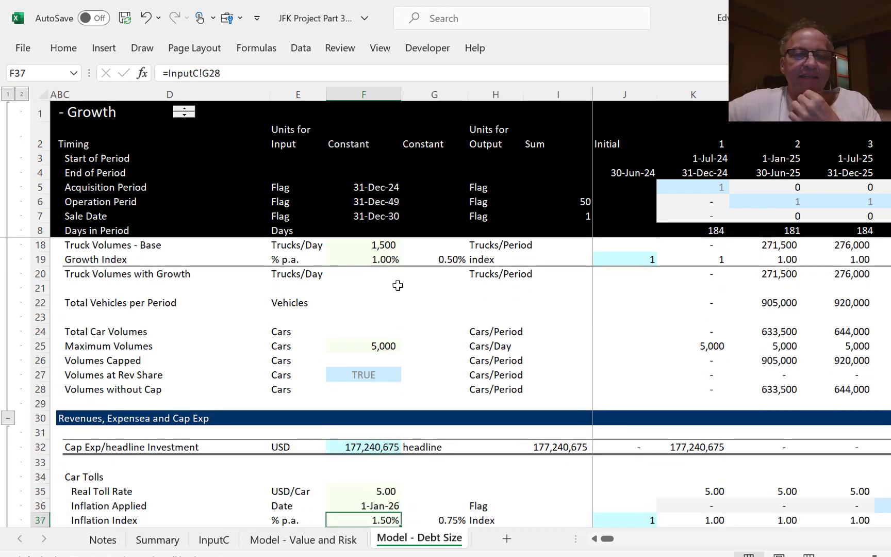
{"action": "key", "text": "Down"}
{"action": "key", "text": "Down"}
{"action": "key", "text": "Down"}
{"action": "key", "text": "Down"}
{"action": "key", "text": "Down"}
{"action": "key", "text": "Down"}
{"action": "key", "text": "Down"}
{"action": "key", "text": "Down"}
{"action": "key", "text": "Down"}
{"action": "key", "text": "Down"}
{"action": "key", "text": "Down"}
{"action": "key", "text": "Down"}
{"action": "key", "text": "Down"}
{"action": "key", "text": "Down"}
{"action": "key", "text": "Down"}
{"action": "key", "text": "Down"}
{"action": "key", "text": "Down"}
{"action": "key", "text": "Down"}
{"action": "key", "text": "Down"}
{"action": "key", "text": "Down"}
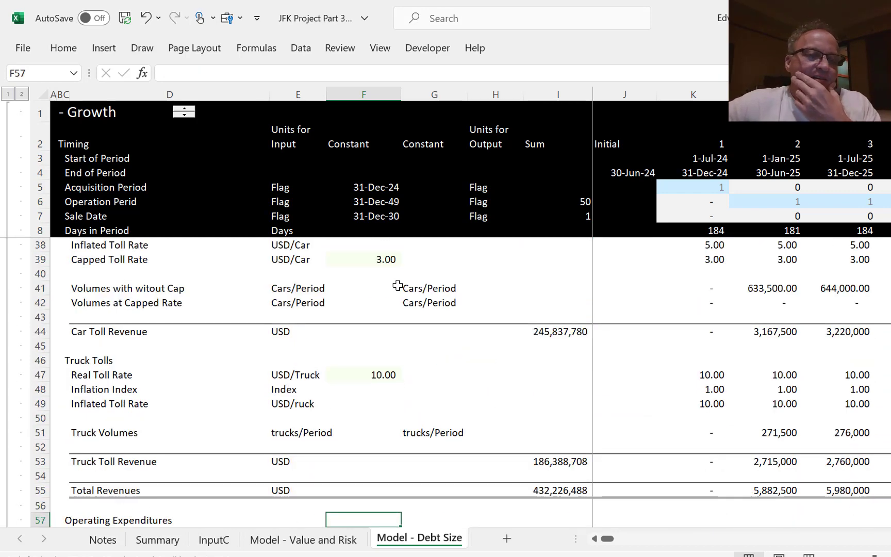
{"action": "key", "text": "Down"}
{"action": "key", "text": "Down"}
{"action": "key", "text": "Down"}
{"action": "key", "text": "Down"}
{"action": "key", "text": "Down"}
{"action": "key", "text": "Down"}
{"action": "key", "text": "Down"}
{"action": "key", "text": "Down"}
{"action": "key", "text": "Down"}
{"action": "key", "text": "Down"}
{"action": "key", "text": "Down"}
{"action": "key", "text": "Down"}
{"action": "key", "text": "Down"}
{"action": "key", "text": "Down"}
{"action": "key", "text": "Down"}
{"action": "key", "text": "Down"}
{"action": "key", "text": "Down"}
{"action": "key", "text": "Down"}
{"action": "key", "text": "Down"}
{"action": "key", "text": "Down"}
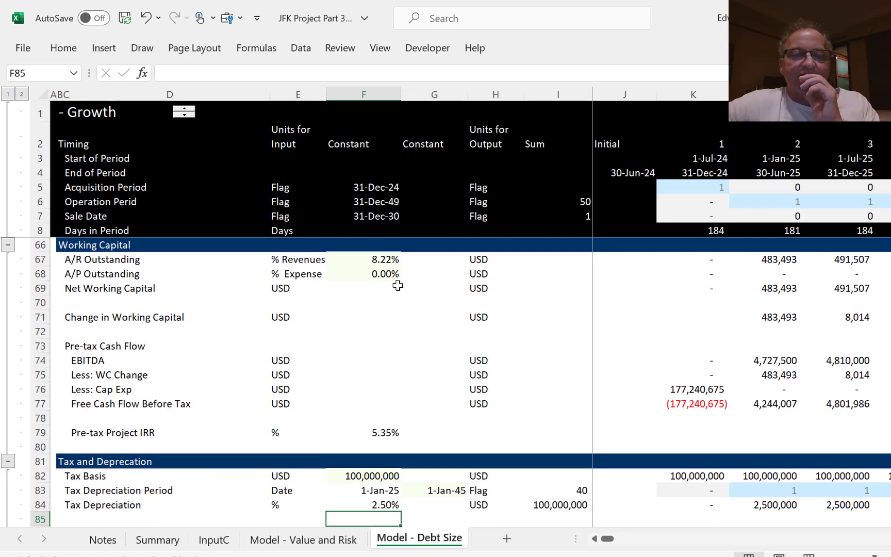
Review the Model - Debt Size sheet from the tax depreciation and NOL balance rows down to Taxes Paid in Debt Sizing.
{"action": "key", "text": "Down"}
{"action": "key", "text": "Down"}
{"action": "key", "text": "Down"}
{"action": "key", "text": "Down"}
{"action": "key", "text": "Down"}
{"action": "key", "text": "Down"}
{"action": "key", "text": "Down"}
{"action": "key", "text": "Down"}
{"action": "key", "text": "Down"}
{"action": "key", "text": "Down"}
{"action": "key", "text": "Down"}
{"action": "key", "text": "Down"}
{"action": "key", "text": "Down"}
{"action": "key", "text": "Down"}
{"action": "key", "text": "Down"}
{"action": "key", "text": "Down"}
{"action": "key", "text": "Down"}
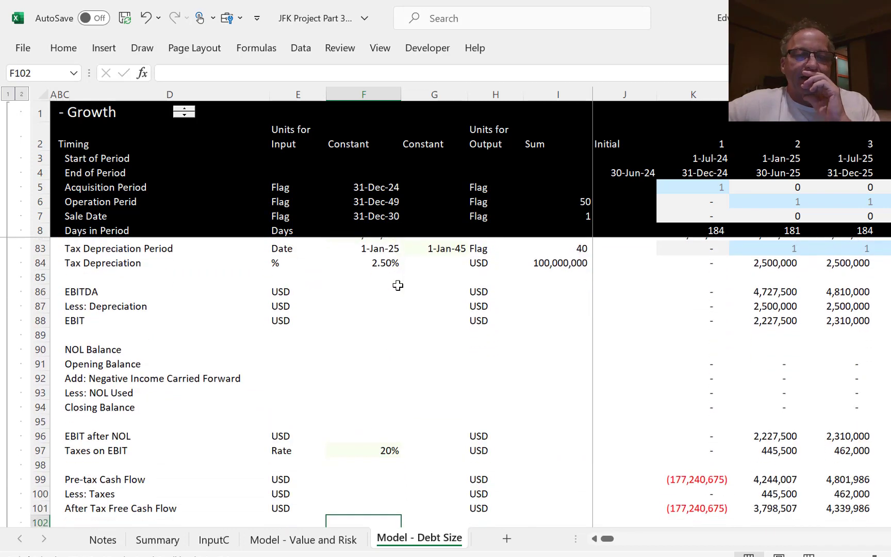
{"action": "key", "text": "Down"}
{"action": "key", "text": "Down"}
{"action": "key", "text": "Down"}
{"action": "key", "text": "Down"}
{"action": "key", "text": "Down"}
{"action": "key", "text": "Down"}
{"action": "key", "text": "Down"}
{"action": "key", "text": "Down"}
{"action": "key", "text": "Down"}
{"action": "key", "text": "Down"}
{"action": "key", "text": "Down"}
{"action": "key", "text": "Down"}
{"action": "key", "text": "Down"}
{"action": "key", "text": "Down"}
{"action": "key", "text": "Down"}
{"action": "key", "text": "Down"}
{"action": "key", "text": "Down"}
{"action": "key", "text": "Down"}
{"action": "key", "text": "Down"}
{"action": "key", "text": "Down"}
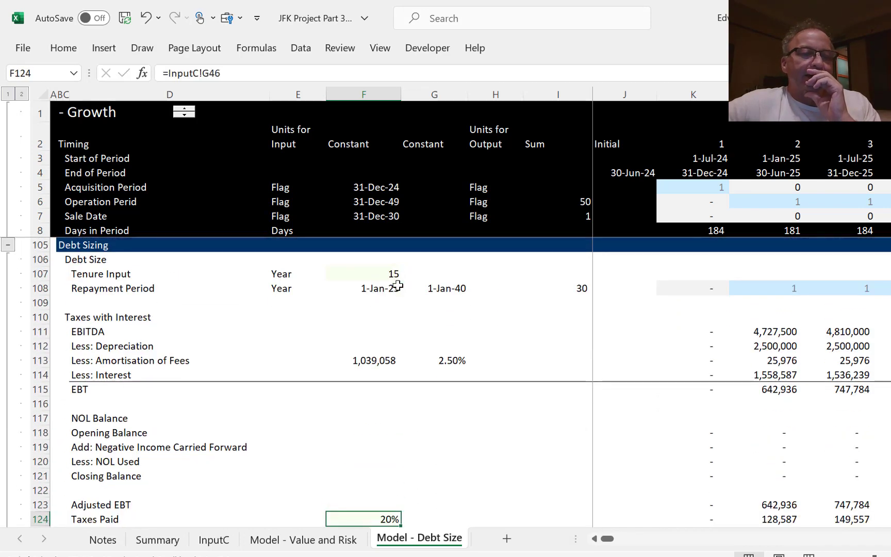
Look over the CFADS, periodic discount factor and debt service rows of the Debt Sizing section.
{"action": "key", "text": "Down"}
{"action": "key", "text": "Down"}
{"action": "key", "text": "Down"}
{"action": "key", "text": "Down"}
{"action": "key", "text": "Down"}
{"action": "key", "text": "Down"}
{"action": "key", "text": "Down"}
{"action": "key", "text": "Down"}
{"action": "key", "text": "Down"}
{"action": "key", "text": "Down"}
{"action": "key", "text": "Down"}
{"action": "key", "text": "Down"}
{"action": "key", "text": "Down"}
{"action": "key", "text": "Down"}
{"action": "key", "text": "Down"}
{"action": "key", "text": "Down"}
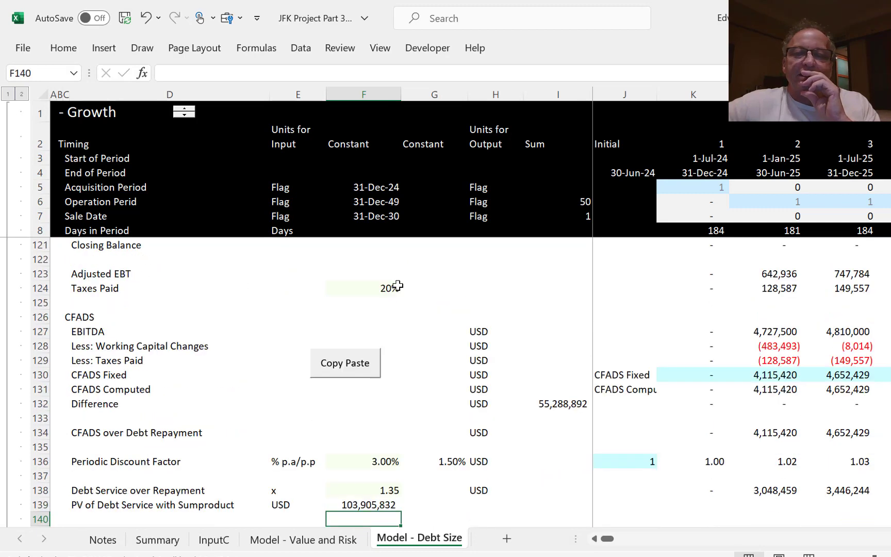
Compare CFADS Fixed with CFADS Computed by period and inspect the Difference row's formulas in the later periods.
{"action": "key", "text": "Up"}
{"action": "key", "text": "Up"}
{"action": "key", "text": "Up"}
{"action": "key", "text": "Up"}
{"action": "key", "text": "Up"}
{"action": "key", "text": "Up"}
{"action": "key", "text": "Up"}
{"action": "key", "text": "Up"}
{"action": "key", "text": "Up"}
{"action": "key", "text": "Up"}
{"action": "key", "text": "Right"}
{"action": "key", "text": "Right"}
{"action": "key", "text": "Right"}
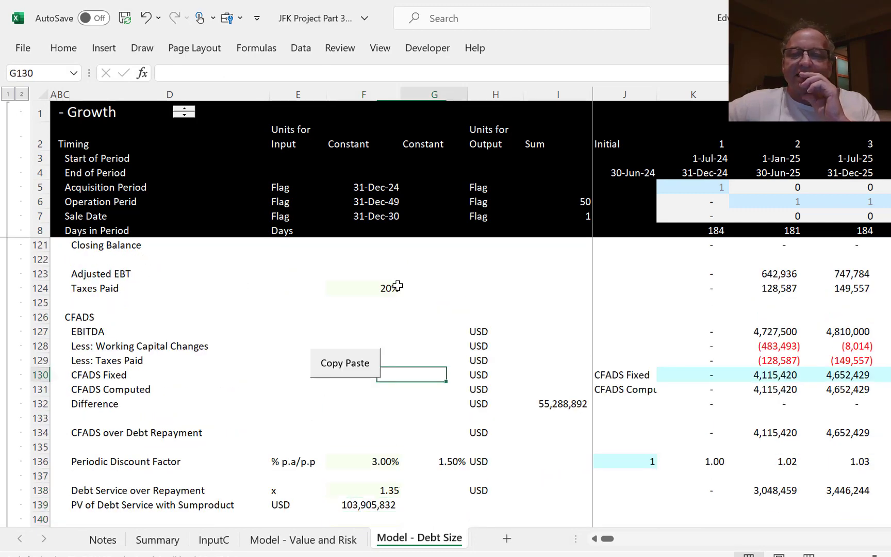
{"action": "key", "text": "Right"}
{"action": "key", "text": "Down"}
{"action": "key", "text": "Right"}
{"action": "key", "text": "Right"}
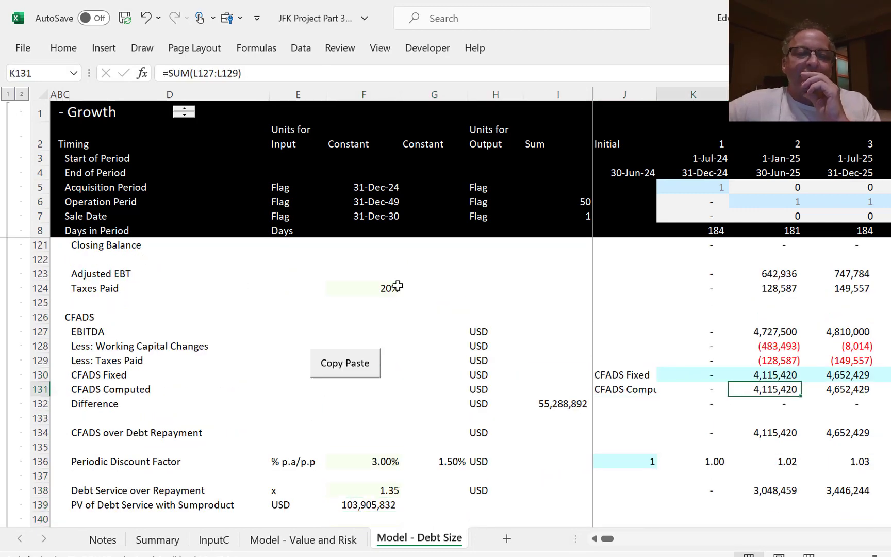
{"action": "key", "text": "Left"}
{"action": "key", "text": "Left"}
{"action": "key", "text": "Down"}
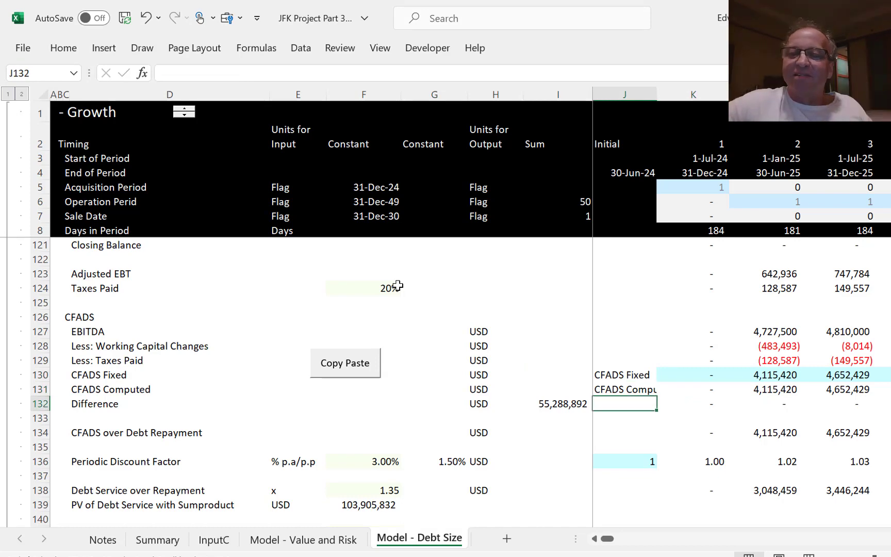
{"action": "key", "text": "Right"}
{"action": "key", "text": "Right"}
{"action": "key", "text": "Right"}
{"action": "key", "text": "Right"}
{"action": "key", "text": "Right"}
{"action": "key", "text": "Right"}
{"action": "key", "text": "Left"}
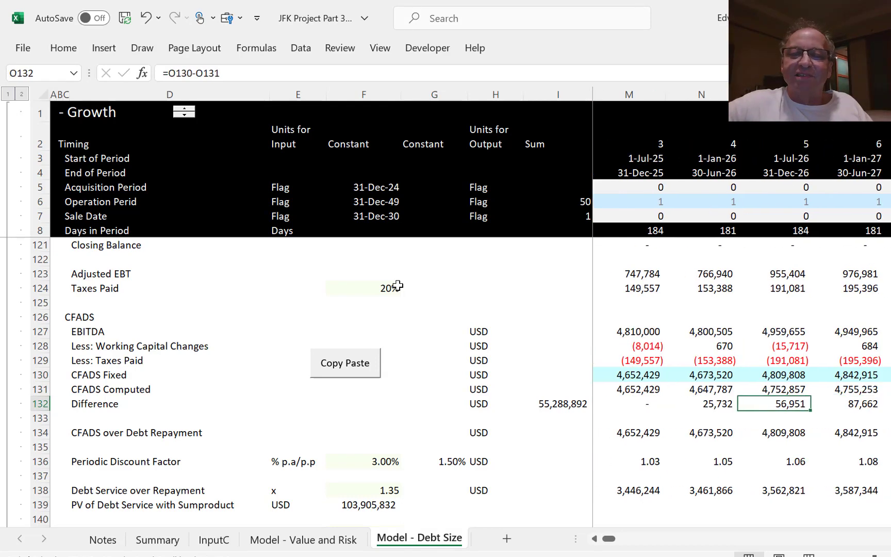
Go back along the Difference row to period 1 and check that period's formula against its CFADS Fixed entry.
{"action": "key", "text": "Left"}
{"action": "key", "text": "Left"}
{"action": "key", "text": "Left"}
{"action": "key", "text": "Left"}
{"action": "key", "text": "Left"}
{"action": "key", "text": "Left"}
{"action": "key", "text": "Left"}
{"action": "key", "text": "Left"}
{"action": "key", "text": "Left"}
{"action": "key", "text": "Left"}
{"action": "key", "text": "Left"}
{"action": "key", "text": "Left"}
{"action": "key", "text": "Left"}
{"action": "key", "text": "Left"}
{"action": "key", "text": "Right"}
{"action": "key", "text": "Right"}
{"action": "key", "text": "Right"}
{"action": "key", "text": "Right"}
{"action": "key", "text": "Right"}
{"action": "key", "text": "Right"}
{"action": "key", "text": "Right"}
{"action": "key", "text": "Right"}
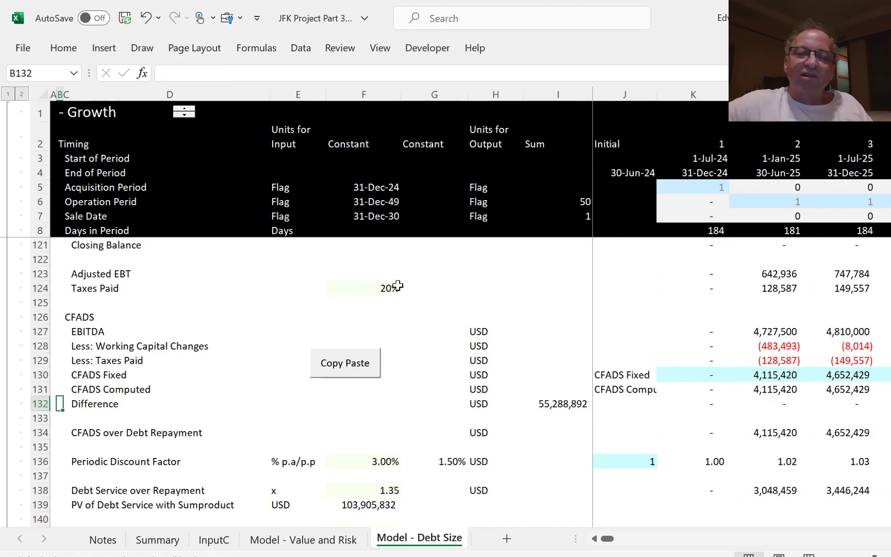
{"action": "key", "text": "Right"}
{"action": "key", "text": "Right"}
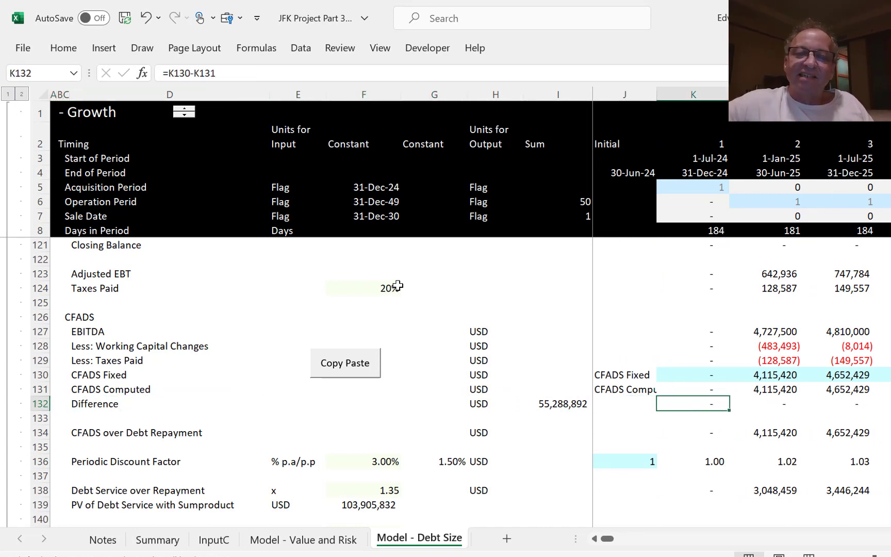
{"action": "key", "text": "Up"}
{"action": "key", "text": "Up"}
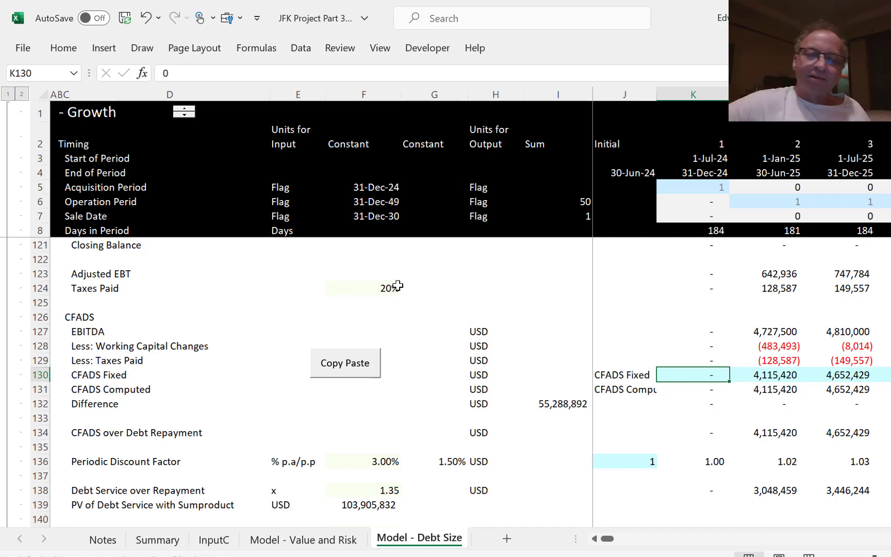
Examine the debt sizing outcome from PV of Debt Service and Max Debt to Capital down to Debt Applied.
{"action": "key", "text": "Down"}
{"action": "key", "text": "Down"}
{"action": "key", "text": "Down"}
{"action": "key", "text": "Down"}
{"action": "key", "text": "Down"}
{"action": "key", "text": "Down"}
{"action": "key", "text": "Down"}
{"action": "key", "text": "Down"}
{"action": "key", "text": "Down"}
{"action": "key", "text": "Down"}
{"action": "key", "text": "Down"}
{"action": "key", "text": "Down"}
{"action": "key", "text": "Down"}
{"action": "key", "text": "Down"}
{"action": "key", "text": "Down"}
{"action": "key", "text": "Down"}
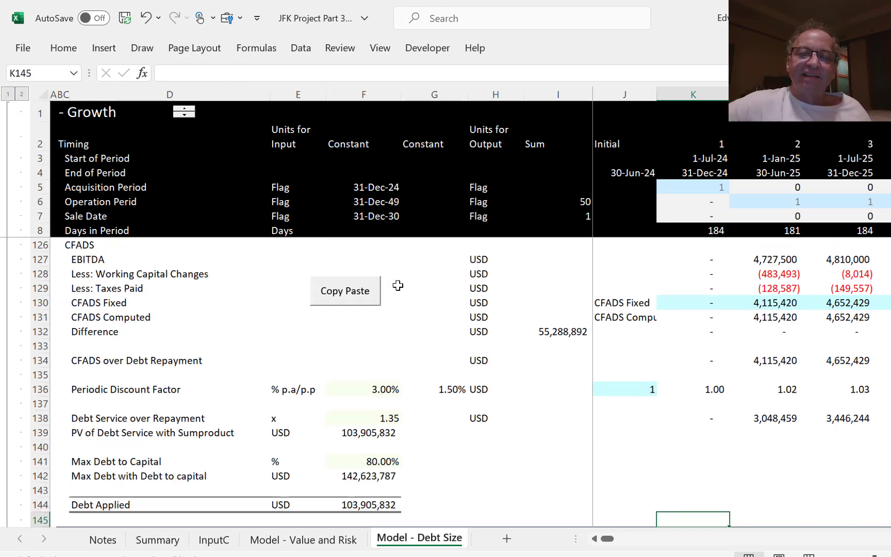
{"action": "key", "text": "Left"}
{"action": "key", "text": "Left"}
{"action": "key", "text": "Up"}
{"action": "key", "text": "Up"}
{"action": "key", "text": "Up"}
{"action": "key", "text": "Up"}
{"action": "key", "text": "Up"}
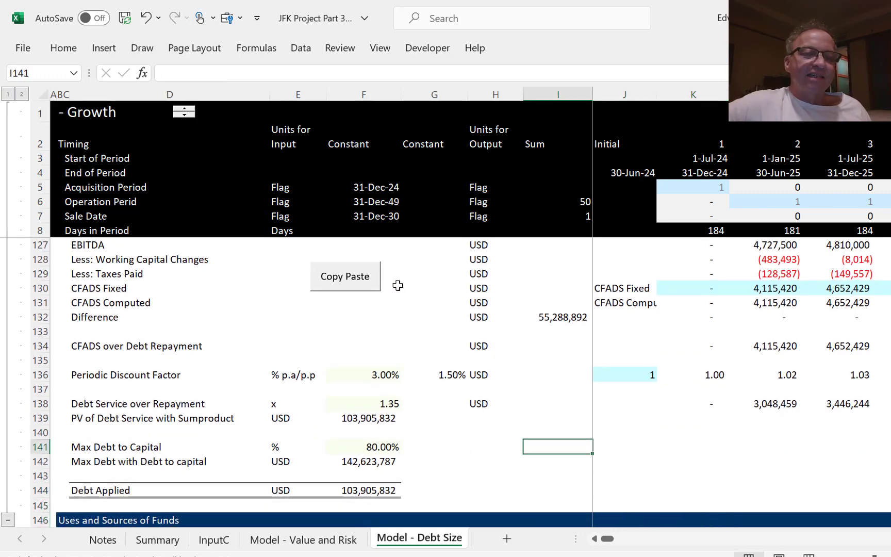
Review the Uses and Sources of Funds section, including debt fees and Total Difference for CP, down to the Debt Account.
{"action": "key", "text": "Down"}
{"action": "key", "text": "Down"}
{"action": "key", "text": "Down"}
{"action": "key", "text": "Down"}
{"action": "key", "text": "Down"}
{"action": "key", "text": "Down"}
{"action": "key", "text": "Down"}
{"action": "key", "text": "Down"}
{"action": "key", "text": "Down"}
{"action": "key", "text": "Down"}
{"action": "key", "text": "Down"}
{"action": "key", "text": "Down"}
{"action": "key", "text": "Down"}
{"action": "key", "text": "Down"}
{"action": "key", "text": "Down"}
{"action": "key", "text": "Down"}
{"action": "key", "text": "Down"}
{"action": "key", "text": "Down"}
{"action": "key", "text": "Down"}
{"action": "key", "text": "Down"}
{"action": "key", "text": "Down"}
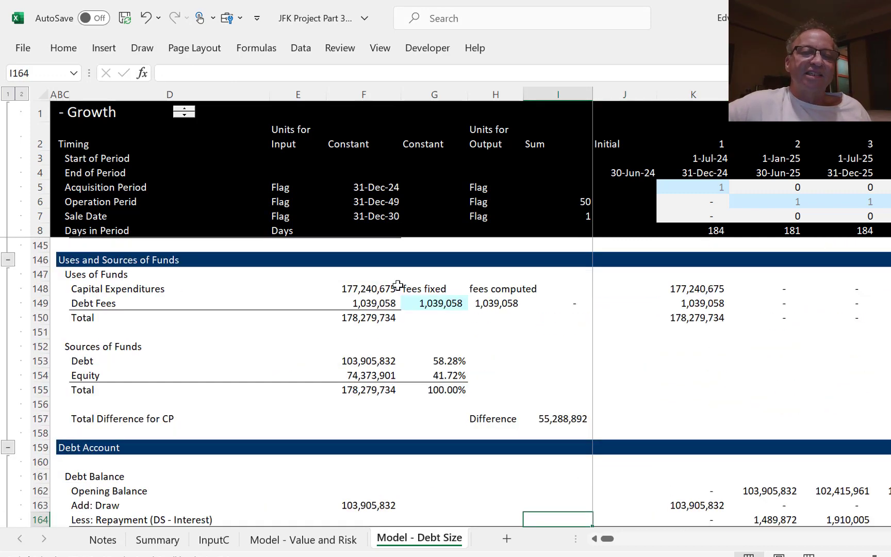
Inspect the fixed debt fees entry in the Uses of Funds section.
{"action": "key", "text": "Up"}
{"action": "key", "text": "Up"}
{"action": "key", "text": "Up"}
{"action": "key", "text": "Up"}
{"action": "key", "text": "Up"}
{"action": "key", "text": "Up"}
{"action": "key", "text": "Up"}
{"action": "key", "text": "Up"}
{"action": "key", "text": "Up"}
{"action": "key", "text": "Up"}
{"action": "key", "text": "Up"}
{"action": "key", "text": "Up"}
{"action": "key", "text": "Up"}
{"action": "key", "text": "Up"}
{"action": "key", "text": "Left"}
{"action": "key", "text": "Left"}
{"action": "key", "text": "Up"}
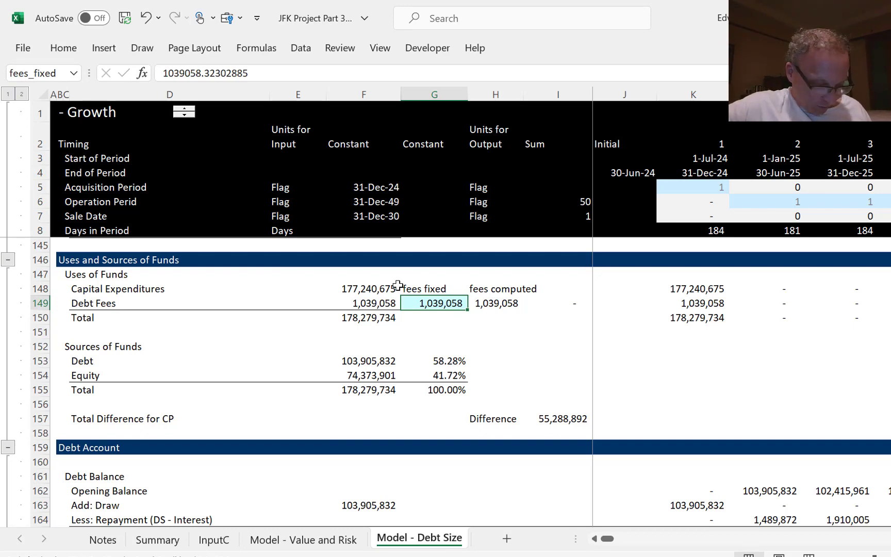
Go down through the Debt Account and examine the lookup formula for the Check of Closing Balance.
{"action": "key", "text": "Down"}
{"action": "key", "text": "Down"}
{"action": "key", "text": "Down"}
{"action": "key", "text": "Down"}
{"action": "key", "text": "Down"}
{"action": "key", "text": "Down"}
{"action": "key", "text": "Down"}
{"action": "key", "text": "Down"}
{"action": "key", "text": "Down"}
{"action": "key", "text": "Down"}
{"action": "key", "text": "Down"}
{"action": "key", "text": "Down"}
{"action": "key", "text": "Down"}
{"action": "key", "text": "Down"}
{"action": "key", "text": "Down"}
{"action": "key", "text": "Down"}
{"action": "key", "text": "Down"}
{"action": "key", "text": "Down"}
{"action": "key", "text": "Down"}
{"action": "key", "text": "Down"}
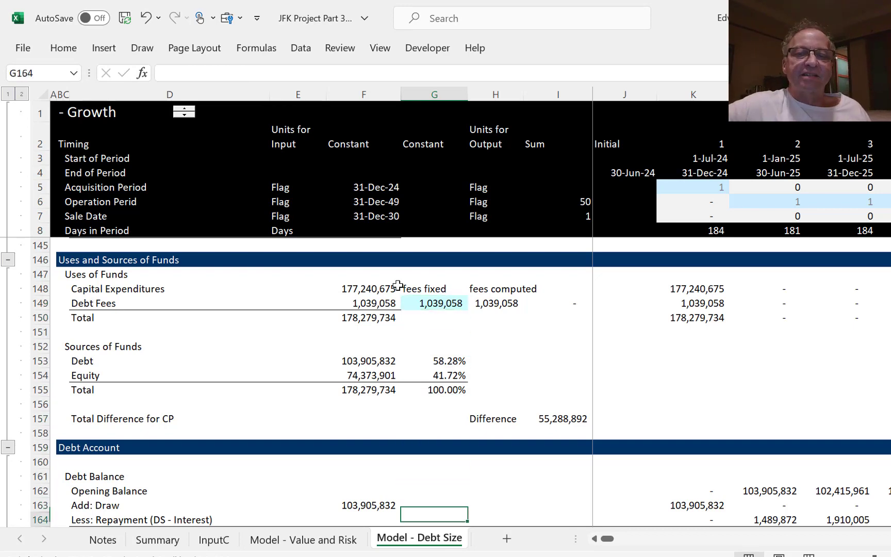
{"action": "key", "text": "Down"}
{"action": "key", "text": "Down"}
{"action": "key", "text": "Up"}
{"action": "key", "text": "Up"}
{"action": "key", "text": "Up"}
{"action": "key", "text": "Up"}
{"action": "key", "text": "Up"}
{"action": "key", "text": "Up"}
{"action": "key", "text": "Up"}
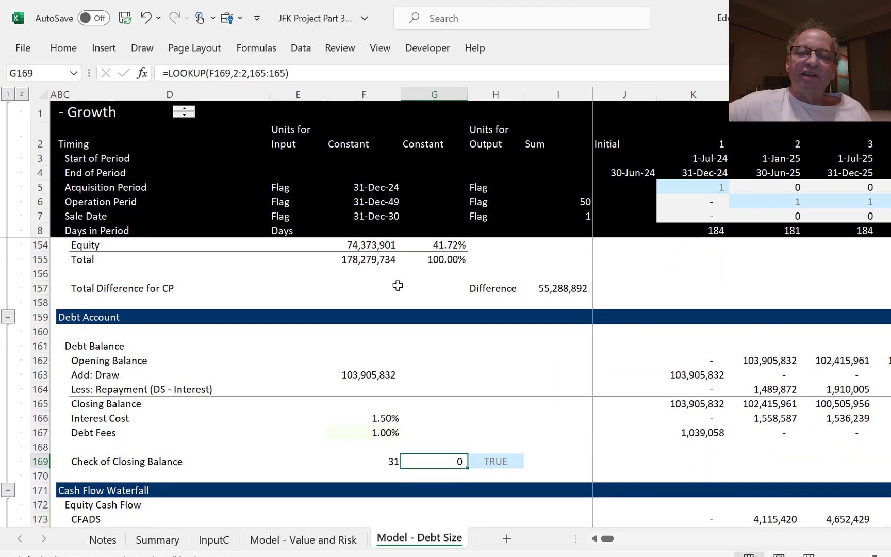
Inspect the period 1 repayment formula in the Debt Account, then return to the constants columns.
{"action": "key", "text": "Up"}
{"action": "key", "text": "Up"}
{"action": "key", "text": "Right"}
{"action": "key", "text": "Right"}
{"action": "key", "text": "Right"}
{"action": "key", "text": "Right"}
{"action": "key", "text": "Right"}
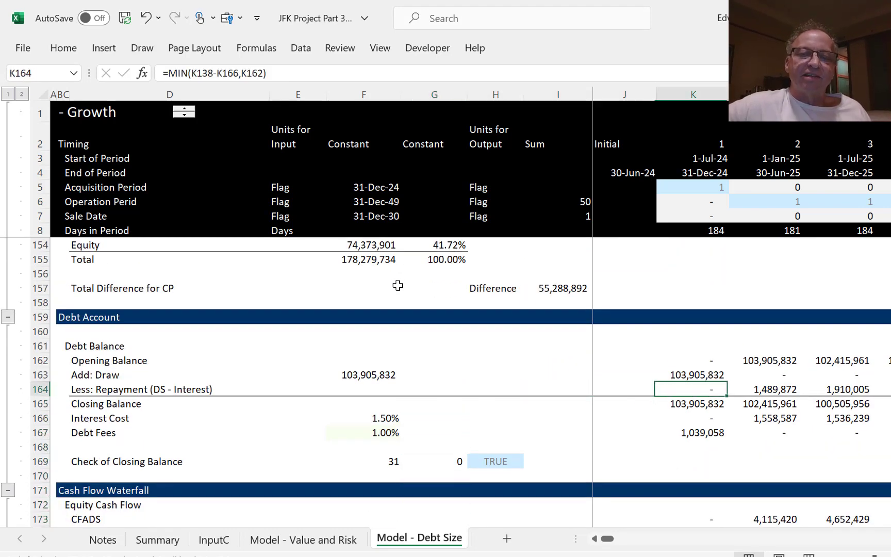
{"action": "key", "text": "Left"}
{"action": "key", "text": "Left"}
{"action": "key", "text": "Left"}
{"action": "key", "text": "Left"}
{"action": "key", "text": "Left"}
{"action": "key", "text": "Left"}
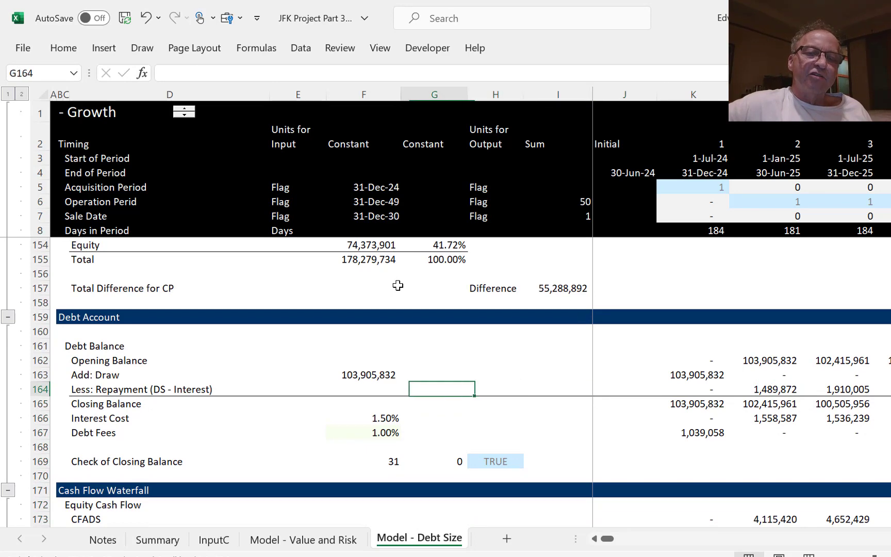
Trace back from the Debt Account through Sources and Uses of Funds to the CFADS Fixed row of the debt sizing.
{"action": "key", "text": "Up"}
{"action": "key", "text": "Up"}
{"action": "key", "text": "Up"}
{"action": "key", "text": "Up"}
{"action": "key", "text": "Up"}
{"action": "key", "text": "Up"}
{"action": "key", "text": "Up"}
{"action": "key", "text": "Up"}
{"action": "key", "text": "Up"}
{"action": "key", "text": "Up"}
{"action": "key", "text": "Up"}
{"action": "key", "text": "Up"}
{"action": "key", "text": "Up"}
{"action": "key", "text": "Up"}
{"action": "key", "text": "Up"}
{"action": "key", "text": "Up"}
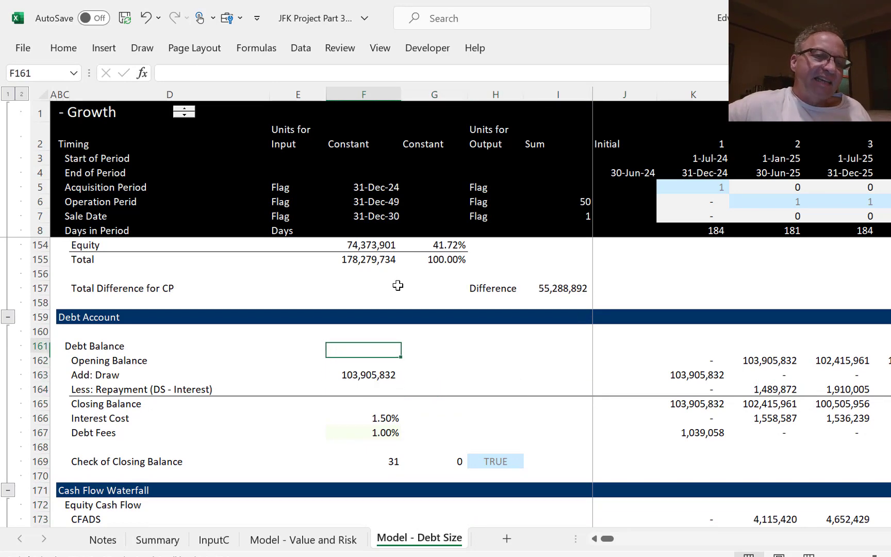
{"action": "key", "text": "Up"}
{"action": "key", "text": "Up"}
{"action": "key", "text": "Up"}
{"action": "key", "text": "Up"}
{"action": "key", "text": "Up"}
{"action": "key", "text": "Up"}
{"action": "key", "text": "Up"}
{"action": "key", "text": "Up"}
{"action": "key", "text": "Up"}
{"action": "key", "text": "Up"}
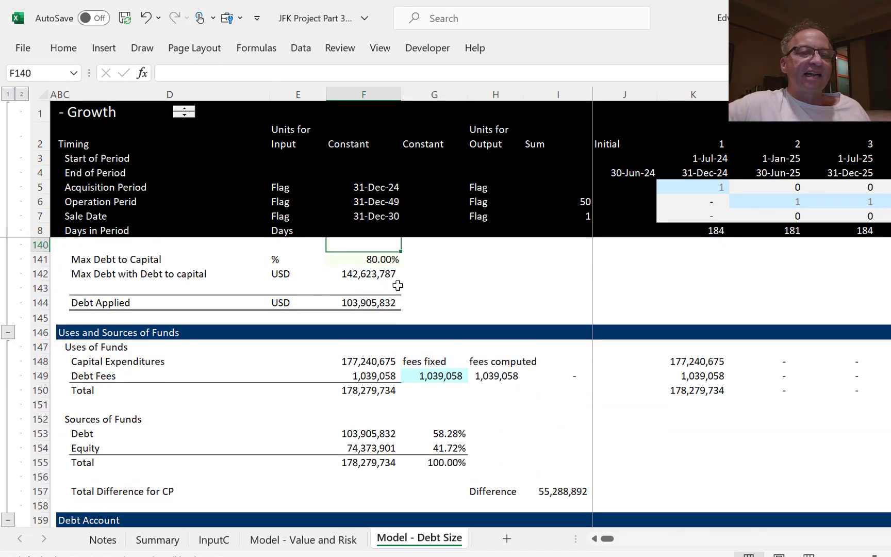
{"action": "key", "text": "Up"}
{"action": "key", "text": "Up"}
{"action": "key", "text": "Up"}
{"action": "key", "text": "Up"}
{"action": "key", "text": "Up"}
{"action": "key", "text": "Up"}
{"action": "key", "text": "Up"}
{"action": "key", "text": "Up"}
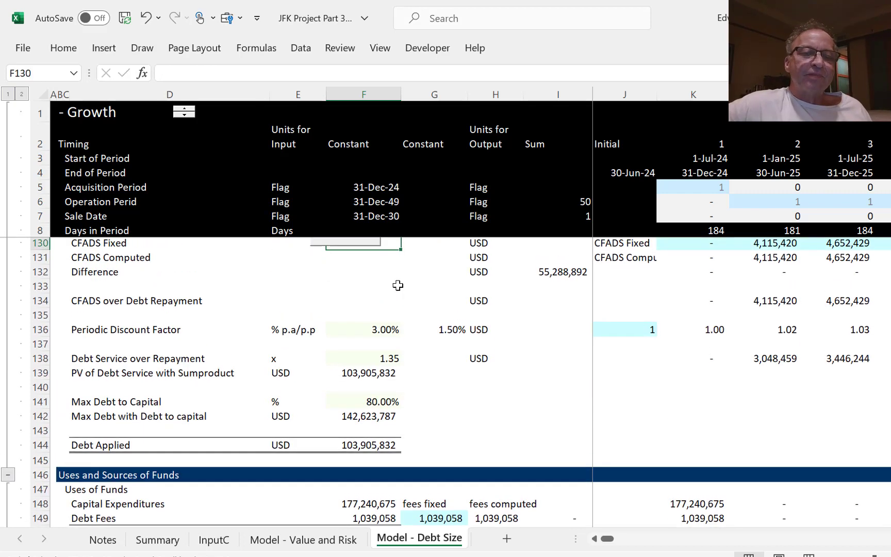
Compare the formulas behind Max Debt with Debt to capital and PV of Debt Service with Sumproduct.
{"action": "key", "text": "Down"}
{"action": "key", "text": "Down"}
{"action": "key", "text": "Down"}
{"action": "key", "text": "Down"}
{"action": "key", "text": "Down"}
{"action": "key", "text": "Down"}
{"action": "key", "text": "Down"}
{"action": "key", "text": "Down"}
{"action": "key", "text": "Down"}
{"action": "key", "text": "Down"}
{"action": "key", "text": "Down"}
{"action": "key", "text": "Up"}
{"action": "key", "text": "Up"}
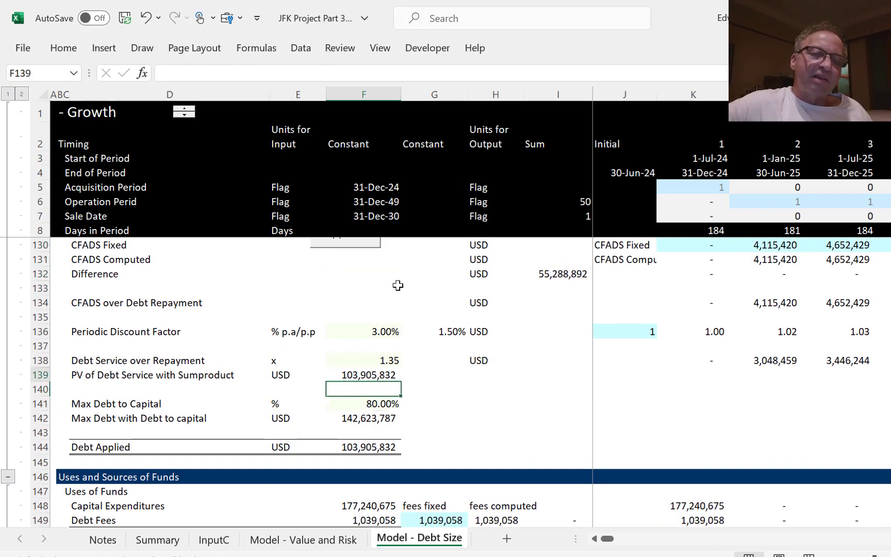
{"action": "key", "text": "Down"}
{"action": "key", "text": "Down"}
{"action": "key", "text": "Down"}
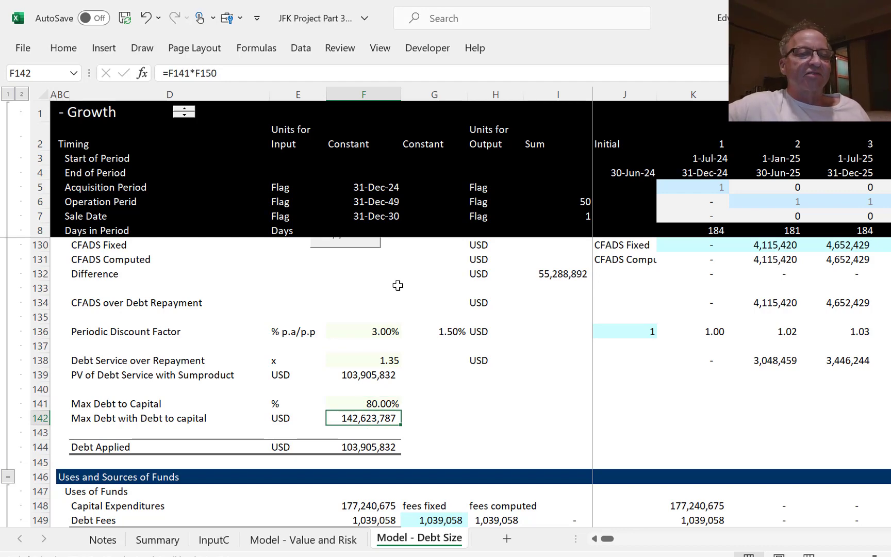
{"action": "key", "text": "Up"}
{"action": "key", "text": "Up"}
{"action": "key", "text": "Up"}
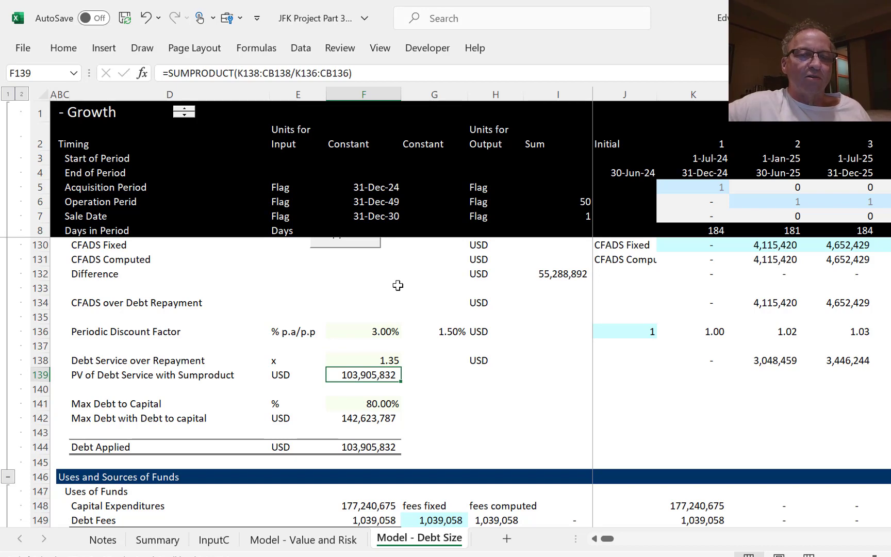
Review the results from Debt Applied through Uses and Sources of Funds and the Debt Account to the Cash Flow Waterfall heading.
{"action": "key", "text": "Down"}
{"action": "key", "text": "Down"}
{"action": "key", "text": "Down"}
{"action": "key", "text": "Down"}
{"action": "key", "text": "Down"}
{"action": "key", "text": "Down"}
{"action": "key", "text": "Down"}
{"action": "key", "text": "Down"}
{"action": "key", "text": "Down"}
{"action": "key", "text": "Down"}
{"action": "key", "text": "Down"}
{"action": "key", "text": "Down"}
{"action": "key", "text": "Down"}
{"action": "key", "text": "Down"}
{"action": "key", "text": "Down"}
{"action": "key", "text": "Down"}
{"action": "key", "text": "Down"}
{"action": "key", "text": "Down"}
{"action": "key", "text": "Down"}
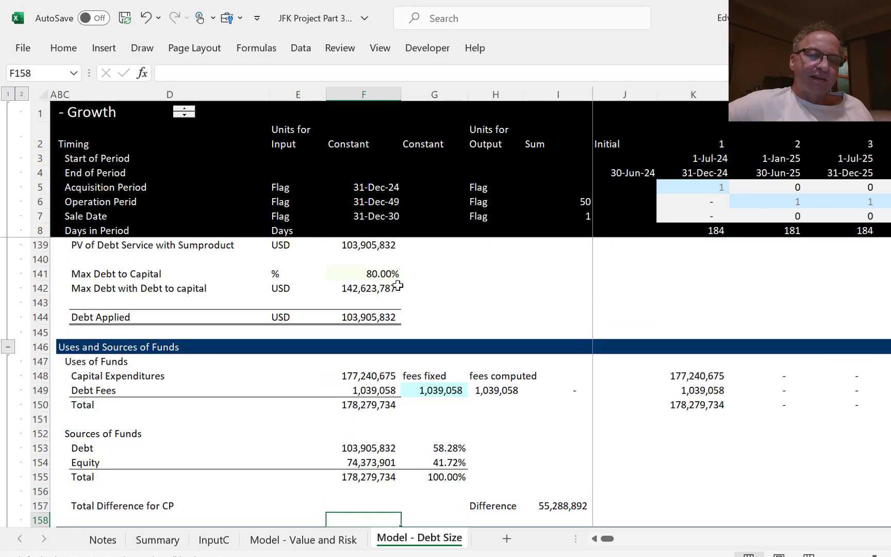
{"action": "key", "text": "Down"}
{"action": "key", "text": "Down"}
{"action": "key", "text": "Down"}
{"action": "key", "text": "Down"}
{"action": "key", "text": "Down"}
{"action": "key", "text": "Down"}
{"action": "key", "text": "Down"}
{"action": "key", "text": "Down"}
{"action": "key", "text": "Down"}
{"action": "key", "text": "Down"}
{"action": "key", "text": "Down"}
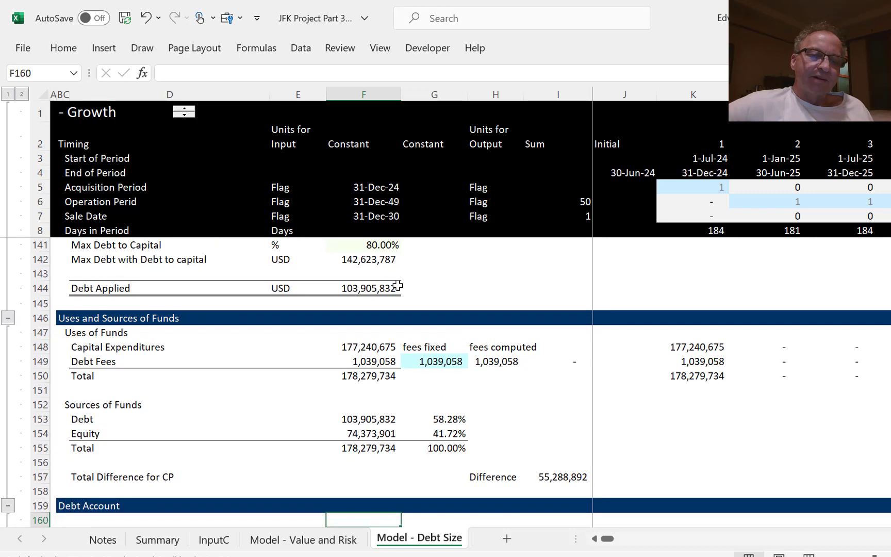
{"action": "key", "text": "Down"}
{"action": "key", "text": "Down"}
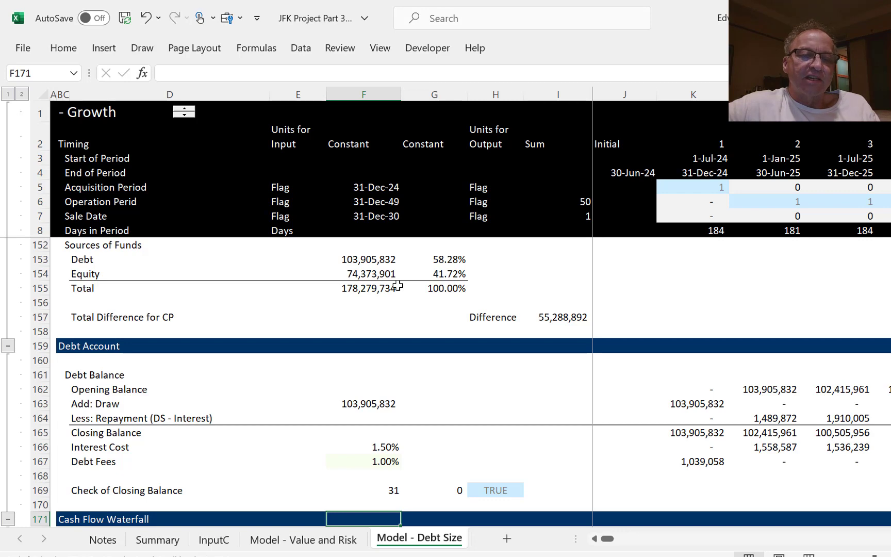
Switch to the Model - Value and Risk sheet and review it from Capacity and Volumes down to Amortisation of Fees in Debt Sizing.
{"action": "key", "text": "ctrl+Page_Up"}
{"action": "key", "text": "Up"}
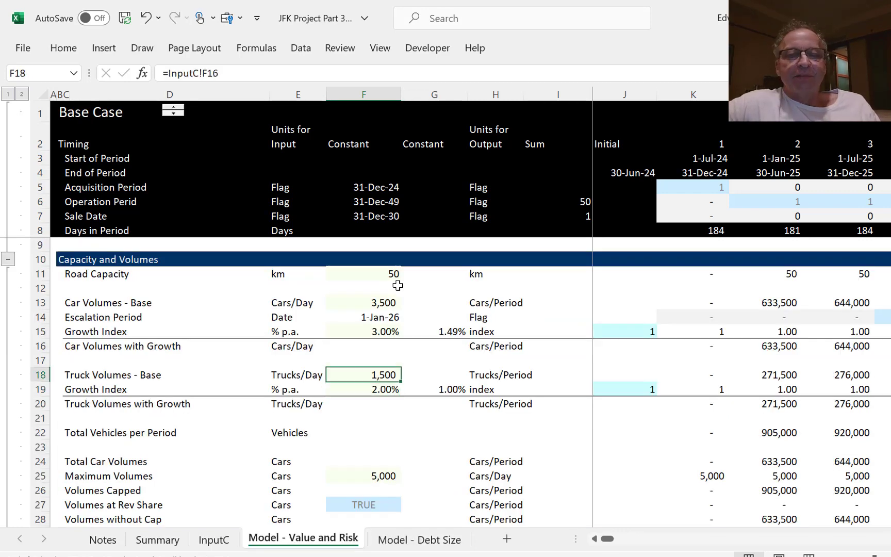
{"action": "key", "text": "Up"}
{"action": "key", "text": "Down"}
{"action": "key", "text": "Down"}
{"action": "key", "text": "Down"}
{"action": "key", "text": "Down"}
{"action": "key", "text": "Down"}
{"action": "key", "text": "Down"}
{"action": "key", "text": "Down"}
{"action": "key", "text": "Down"}
{"action": "key", "text": "Down"}
{"action": "key", "text": "Down"}
{"action": "key", "text": "Down"}
{"action": "key", "text": "Down"}
{"action": "key", "text": "Down"}
{"action": "key", "text": "Down"}
{"action": "key", "text": "Down"}
{"action": "key", "text": "Down"}
{"action": "key", "text": "Down"}
{"action": "key", "text": "Down"}
{"action": "key", "text": "Down"}
{"action": "key", "text": "Down"}
{"action": "key", "text": "Down"}
{"action": "key", "text": "Down"}
{"action": "key", "text": "Down"}
{"action": "key", "text": "Down"}
{"action": "key", "text": "Down"}
{"action": "key", "text": "Down"}
{"action": "key", "text": "Down"}
{"action": "key", "text": "Down"}
{"action": "key", "text": "Down"}
{"action": "key", "text": "Down"}
{"action": "key", "text": "Down"}
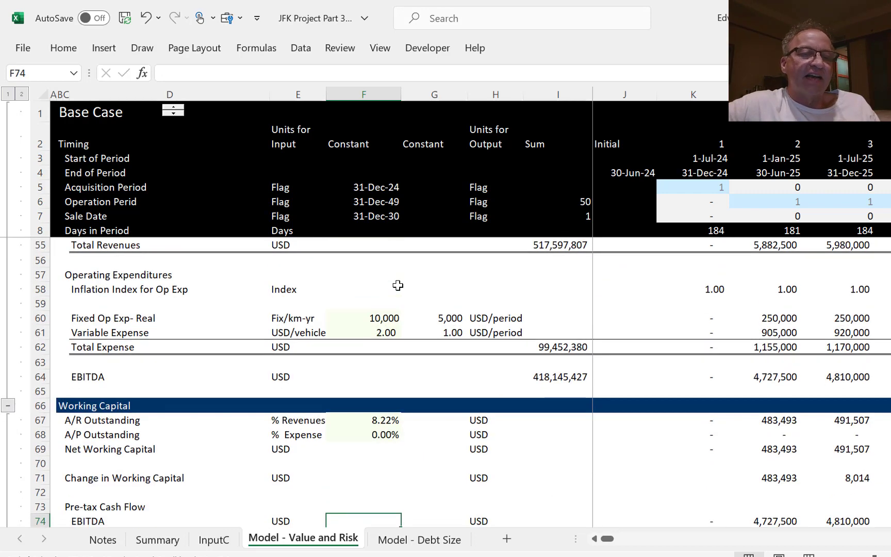
{"action": "key", "text": "Down"}
{"action": "key", "text": "Down"}
{"action": "key", "text": "Down"}
{"action": "key", "text": "Down"}
{"action": "key", "text": "Down"}
{"action": "key", "text": "Down"}
{"action": "key", "text": "Down"}
{"action": "key", "text": "Down"}
{"action": "key", "text": "Down"}
{"action": "key", "text": "Down"}
{"action": "key", "text": "Down"}
{"action": "key", "text": "Down"}
{"action": "key", "text": "Down"}
{"action": "key", "text": "Down"}
{"action": "key", "text": "Down"}
{"action": "key", "text": "Down"}
{"action": "key", "text": "Down"}
{"action": "key", "text": "Down"}
{"action": "key", "text": "Down"}
{"action": "key", "text": "Down"}
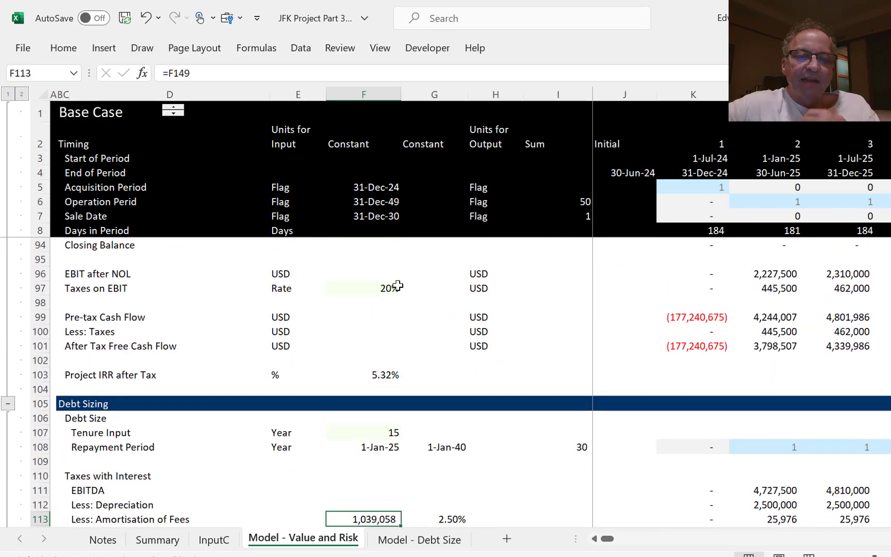
Review the Taxes with Interest rows down to the CFADS block, then return to After Tax Free Cash Flow above Debt Sizing.
{"action": "key", "text": "Down"}
{"action": "key", "text": "Down"}
{"action": "key", "text": "Down"}
{"action": "key", "text": "Down"}
{"action": "key", "text": "Down"}
{"action": "key", "text": "Down"}
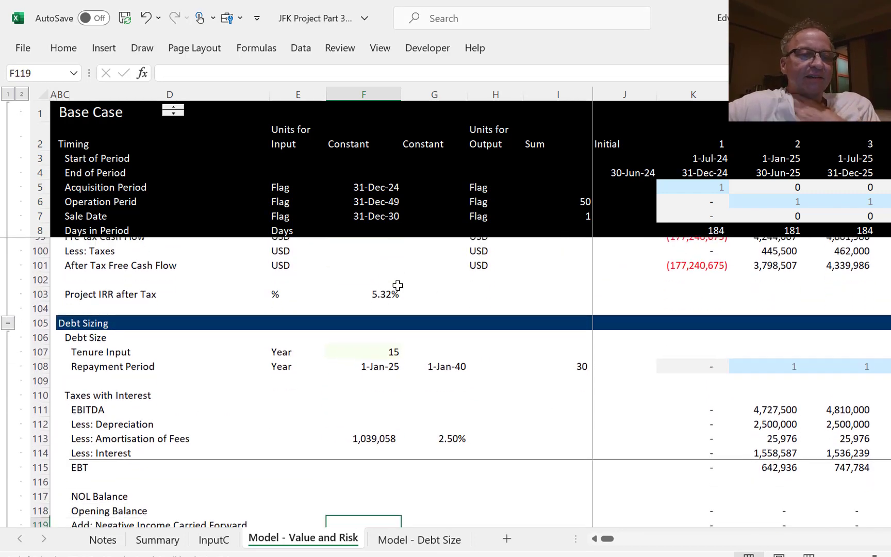
{"action": "key", "text": "Down"}
{"action": "key", "text": "Down"}
{"action": "key", "text": "Down"}
{"action": "key", "text": "Down"}
{"action": "key", "text": "Down"}
{"action": "key", "text": "Down"}
{"action": "key", "text": "Down"}
{"action": "key", "text": "Down"}
{"action": "key", "text": "Down"}
{"action": "key", "text": "Up"}
{"action": "key", "text": "Up"}
{"action": "key", "text": "Up"}
{"action": "key", "text": "Up"}
{"action": "key", "text": "Up"}
{"action": "key", "text": "Up"}
{"action": "key", "text": "Up"}
{"action": "key", "text": "Up"}
{"action": "key", "text": "Up"}
{"action": "key", "text": "Up"}
{"action": "key", "text": "Up"}
{"action": "key", "text": "Up"}
{"action": "key", "text": "Up"}
{"action": "key", "text": "Up"}
{"action": "key", "text": "Up"}
{"action": "key", "text": "Up"}
{"action": "key", "text": "Up"}
{"action": "key", "text": "Up"}
{"action": "key", "text": "Up"}
{"action": "key", "text": "Up"}
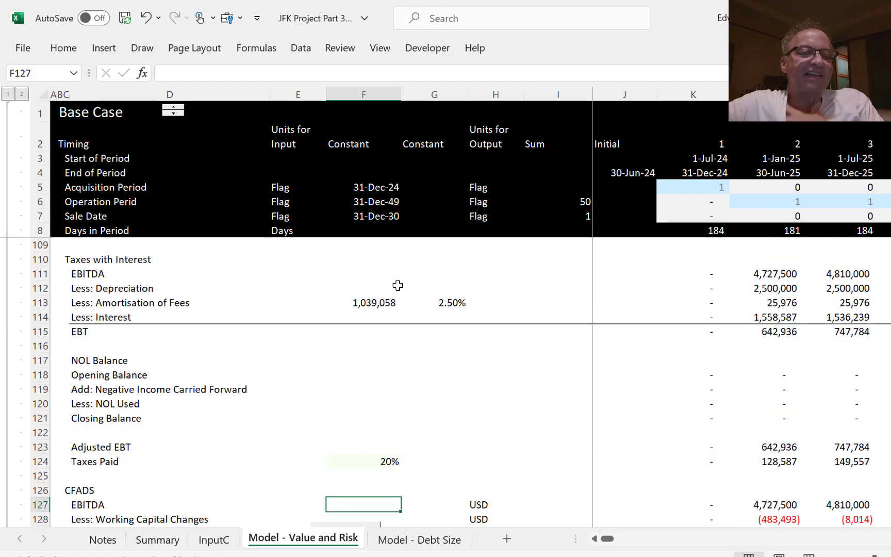
{"action": "key", "text": "Up"}
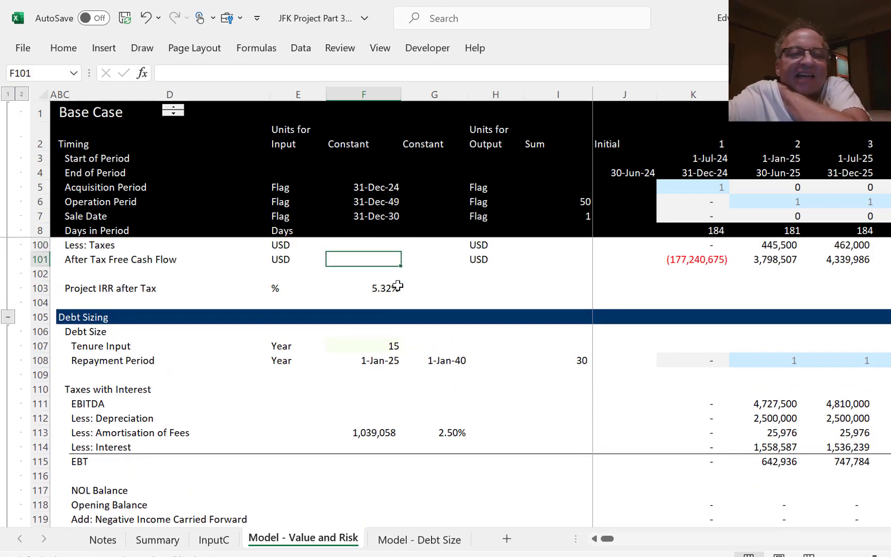
Examine the Debt Sizing rows from Tenure Input through Taxes with Interest to the NOL Balance.
{"action": "key", "text": "Down"}
{"action": "key", "text": "Down"}
{"action": "key", "text": "Down"}
{"action": "key", "text": "Down"}
{"action": "key", "text": "Down"}
{"action": "key", "text": "Down"}
{"action": "key", "text": "Down"}
{"action": "key", "text": "Down"}
{"action": "key", "text": "Down"}
{"action": "key", "text": "Down"}
{"action": "key", "text": "Down"}
{"action": "key", "text": "Down"}
{"action": "key", "text": "Down"}
{"action": "key", "text": "Down"}
{"action": "key", "text": "Down"}
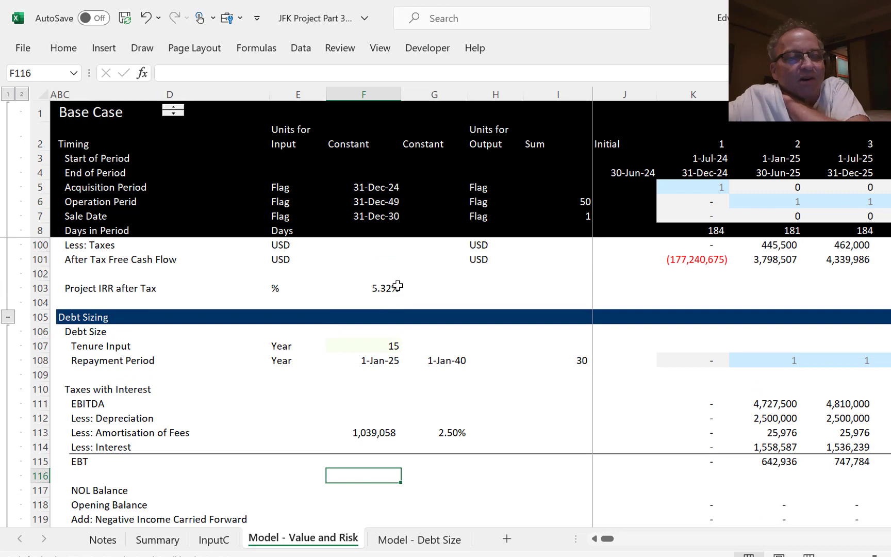
{"action": "key", "text": "Down"}
{"action": "key", "text": "Down"}
{"action": "key", "text": "Down"}
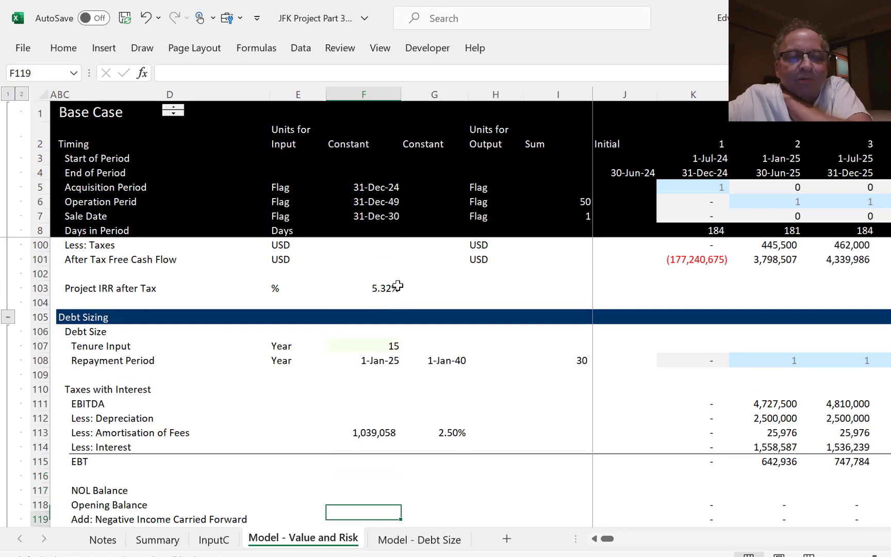
Review the debt sizing from CFADS to Debt Applied and inspect the PV of Debt Service with Sumproduct formula.
{"action": "key", "text": "Down"}
{"action": "key", "text": "Down"}
{"action": "key", "text": "Down"}
{"action": "key", "text": "Down"}
{"action": "key", "text": "Down"}
{"action": "key", "text": "Down"}
{"action": "key", "text": "Down"}
{"action": "key", "text": "Down"}
{"action": "key", "text": "Down"}
{"action": "key", "text": "Down"}
{"action": "key", "text": "Down"}
{"action": "key", "text": "Down"}
{"action": "key", "text": "Down"}
{"action": "key", "text": "Down"}
{"action": "key", "text": "Down"}
{"action": "key", "text": "Down"}
{"action": "key", "text": "Down"}
{"action": "key", "text": "Down"}
{"action": "key", "text": "Down"}
{"action": "key", "text": "Down"}
{"action": "key", "text": "Up"}
{"action": "key", "text": "Up"}
{"action": "key", "text": "Up"}
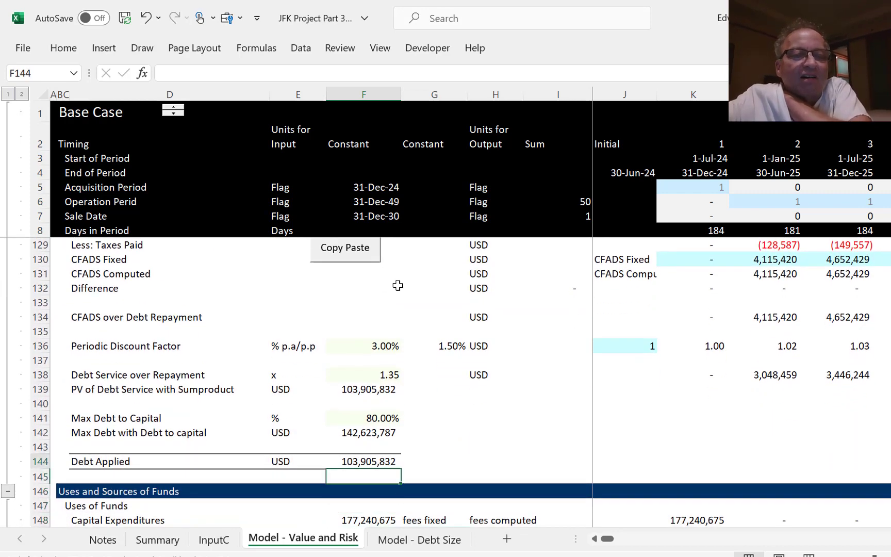
{"action": "key", "text": "Up"}
{"action": "key", "text": "Up"}
{"action": "key", "text": "Up"}
{"action": "key", "text": "Up"}
{"action": "key", "text": "Up"}
{"action": "key", "text": "Up"}
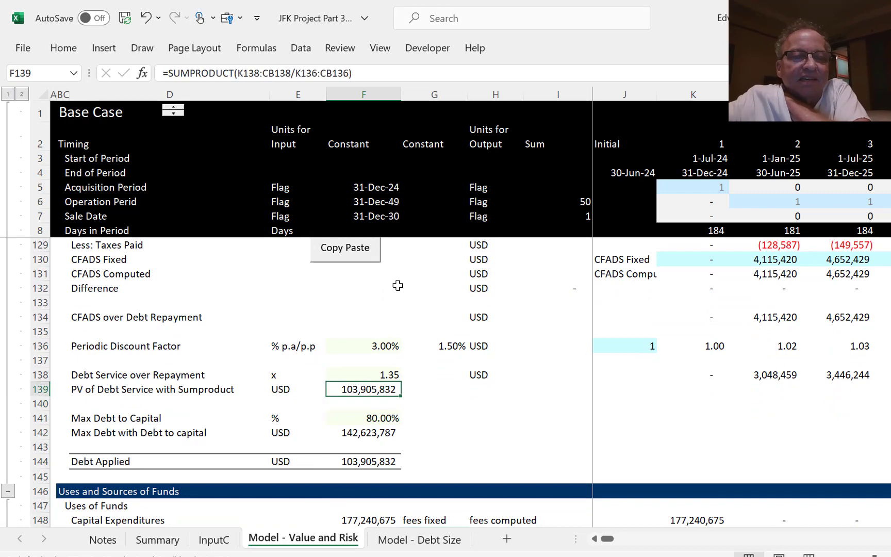
Check the rows from Max Debt to Capital and Debt Applied through Uses of Funds to the Sources of Funds total.
{"action": "key", "text": "Down"}
{"action": "key", "text": "Down"}
{"action": "key", "text": "Down"}
{"action": "key", "text": "Down"}
{"action": "key", "text": "Down"}
{"action": "key", "text": "Down"}
{"action": "key", "text": "Down"}
{"action": "key", "text": "Down"}
{"action": "key", "text": "Down"}
{"action": "key", "text": "Down"}
{"action": "key", "text": "Down"}
{"action": "key", "text": "Down"}
{"action": "key", "text": "Down"}
{"action": "key", "text": "Down"}
{"action": "key", "text": "Down"}
{"action": "key", "text": "Down"}
{"action": "key", "text": "Down"}
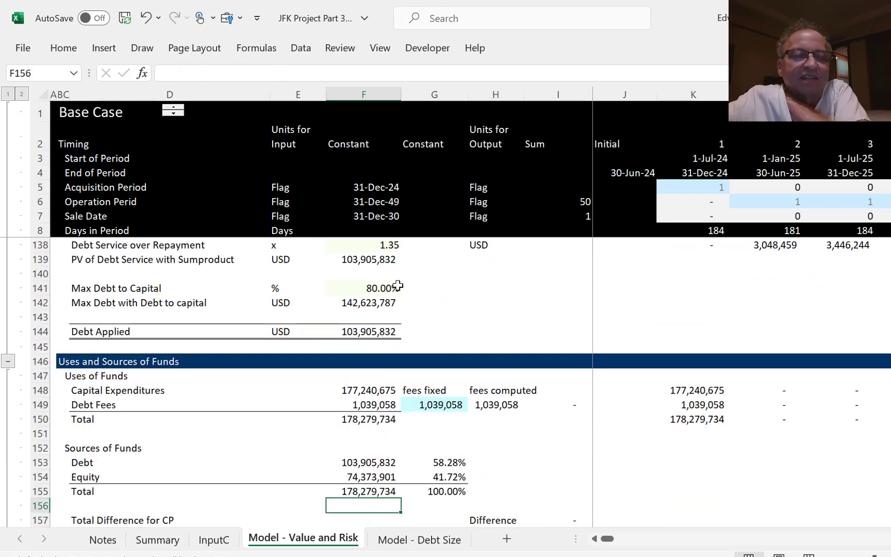
Check the Debt row under Sources of Funds and the Debt Fees row under Uses of Funds.
{"action": "key", "text": "Up"}
{"action": "key", "text": "Up"}
{"action": "key", "text": "Up"}
{"action": "key", "text": "Up"}
{"action": "key", "text": "Up"}
{"action": "key", "text": "Down"}
{"action": "key", "text": "Down"}
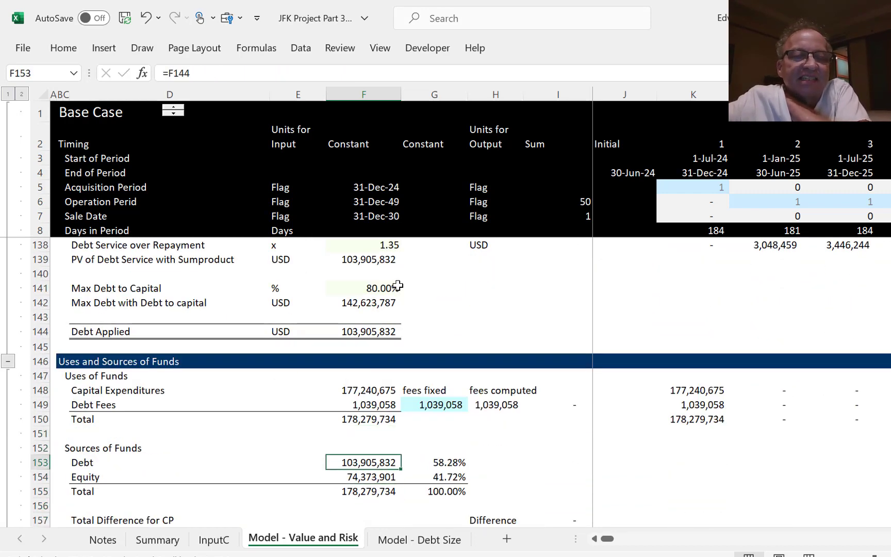
{"action": "key", "text": "Up"}
{"action": "key", "text": "Up"}
{"action": "key", "text": "Up"}
{"action": "key", "text": "Up"}
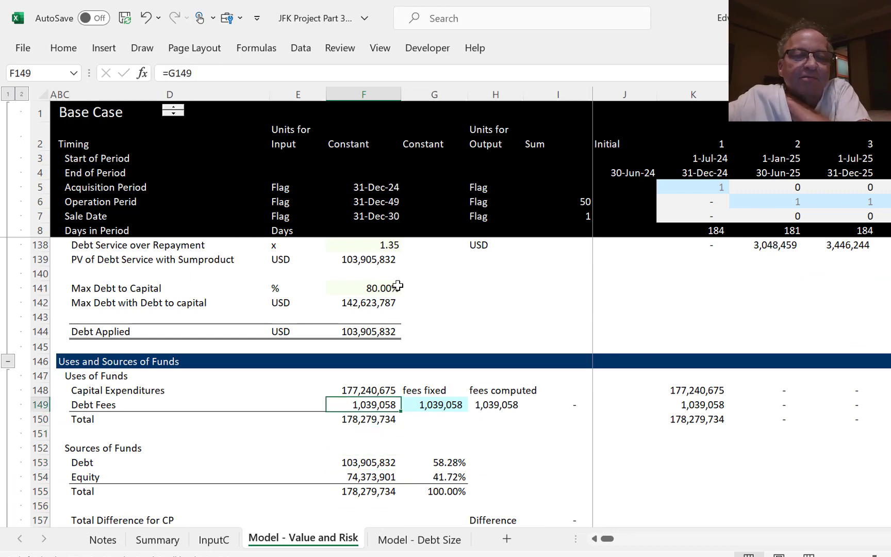
Review the Debt Account section from Debt Balance down to the Debt Fees rate.
{"action": "key", "text": "Down"}
{"action": "key", "text": "Down"}
{"action": "key", "text": "Down"}
{"action": "key", "text": "Down"}
{"action": "key", "text": "Down"}
{"action": "key", "text": "Down"}
{"action": "key", "text": "Down"}
{"action": "key", "text": "Down"}
{"action": "key", "text": "Down"}
{"action": "key", "text": "Down"}
{"action": "key", "text": "Down"}
{"action": "key", "text": "Down"}
{"action": "key", "text": "Down"}
{"action": "key", "text": "Down"}
{"action": "key", "text": "Down"}
{"action": "key", "text": "Down"}
{"action": "key", "text": "Down"}
{"action": "key", "text": "Down"}
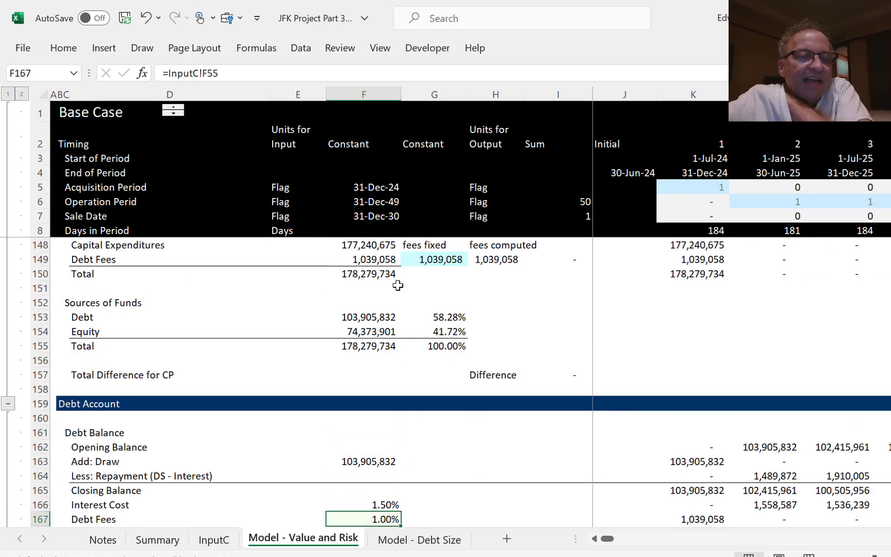
Inspect the first-period Repayment formula and compare the Debt Account with the one on the Model - Debt Size sheet.
{"action": "key", "text": "Up"}
{"action": "key", "text": "Up"}
{"action": "key", "text": "Up"}
{"action": "key", "text": "Right"}
{"action": "key", "text": "Right"}
{"action": "key", "text": "Right"}
{"action": "key", "text": "Right"}
{"action": "key", "text": "Right"}
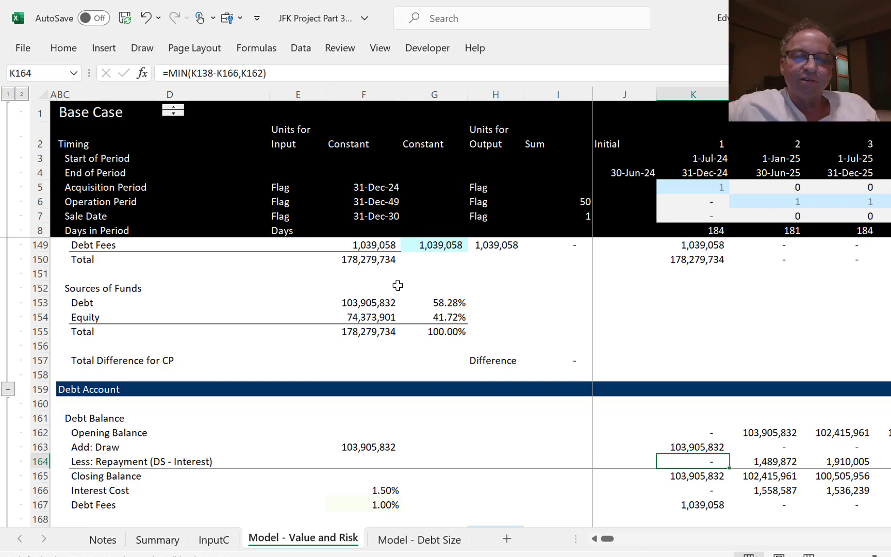
{"action": "key", "text": "ctrl+Page_Down"}
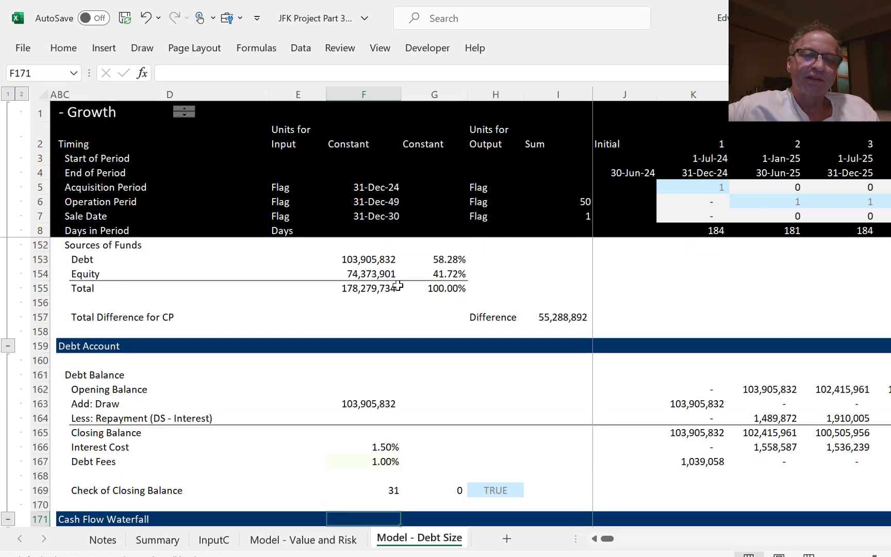
{"action": "key", "text": "ctrl+Page_Up"}
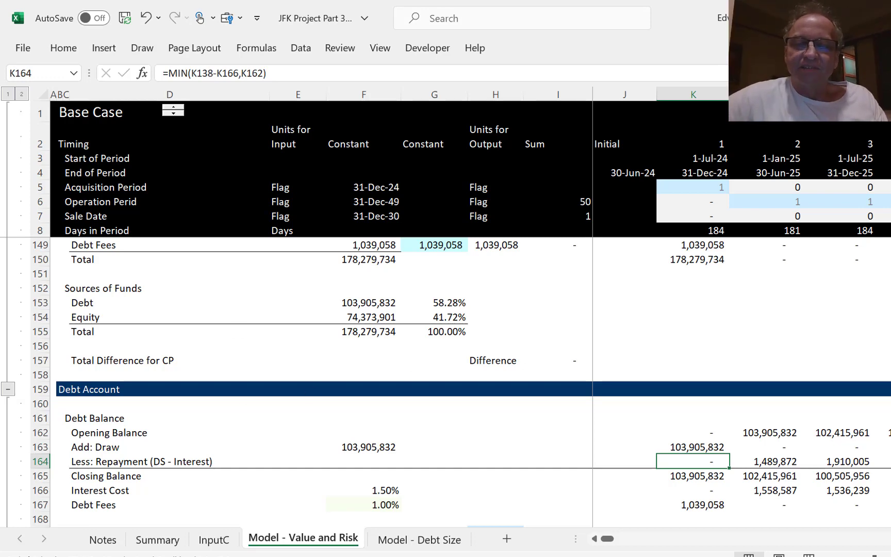
{"action": "key", "text": "alt+Tab"}
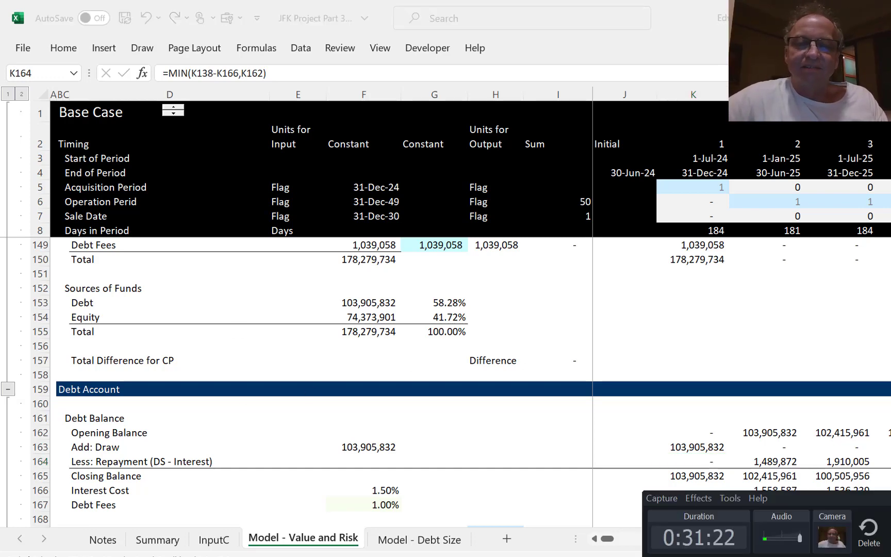
{"action": "key", "text": "alt+Tab"}
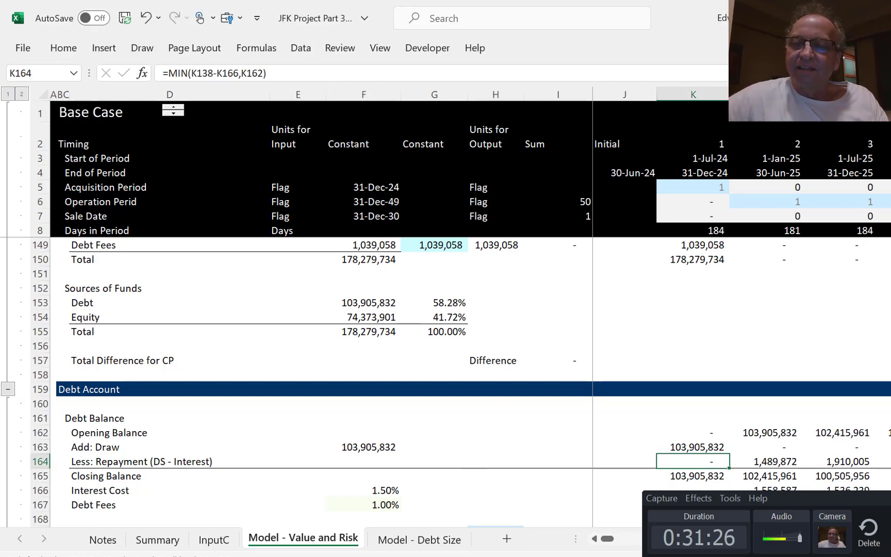
{"action": "key", "text": "alt+Tab"}
{"action": "key", "text": "super+Down"}
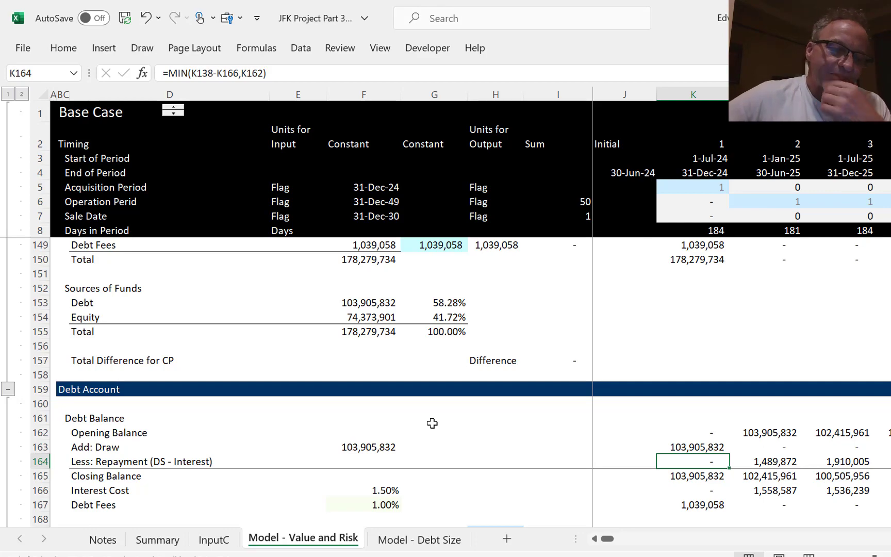
Switch to the template workbook's UDFInputs sheet and go to its heading row.
{"action": "key", "text": "alt+Tab"}
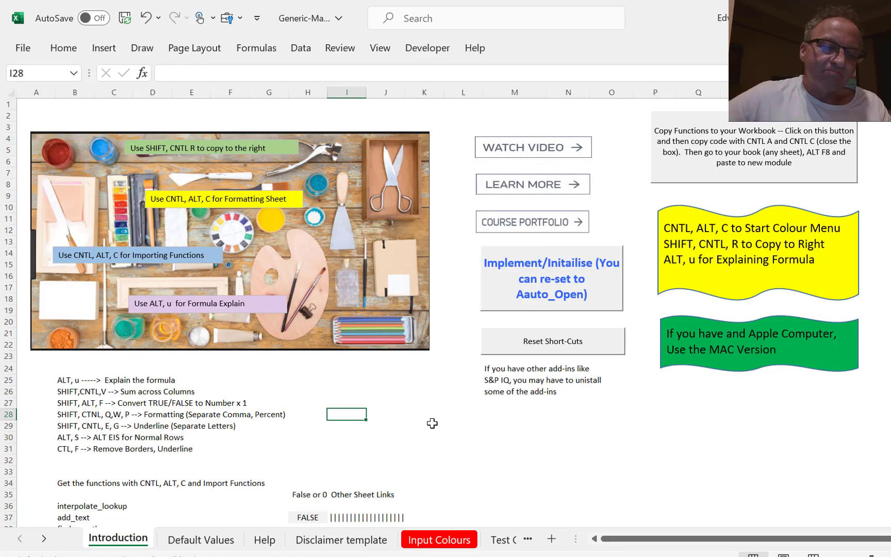
{"action": "key", "text": "alt+Tab"}
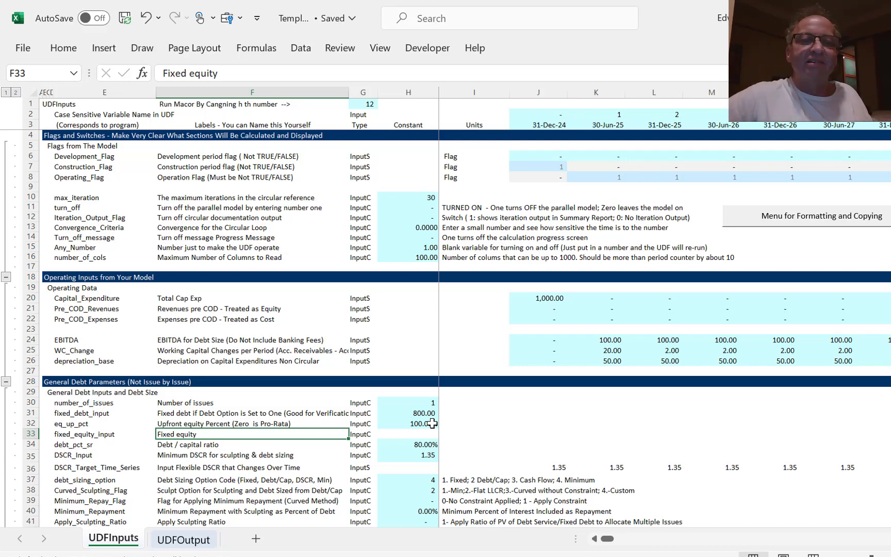
{"action": "key", "text": "Up"}
{"action": "key", "text": "Up"}
{"action": "key", "text": "Up"}
{"action": "key", "text": "Up"}
{"action": "key", "text": "Up"}
{"action": "key", "text": "Up"}
{"action": "key", "text": "Up"}
{"action": "key", "text": "Up"}
{"action": "key", "text": "Up"}
{"action": "key", "text": "Up"}
{"action": "key", "text": "Up"}
{"action": "key", "text": "Up"}
{"action": "key", "text": "Up"}
{"action": "key", "text": "Up"}
{"action": "key", "text": "Up"}
{"action": "key", "text": "Up"}
{"action": "key", "text": "Up"}
{"action": "key", "text": "Up"}
{"action": "key", "text": "Up"}
{"action": "key", "text": "Up"}
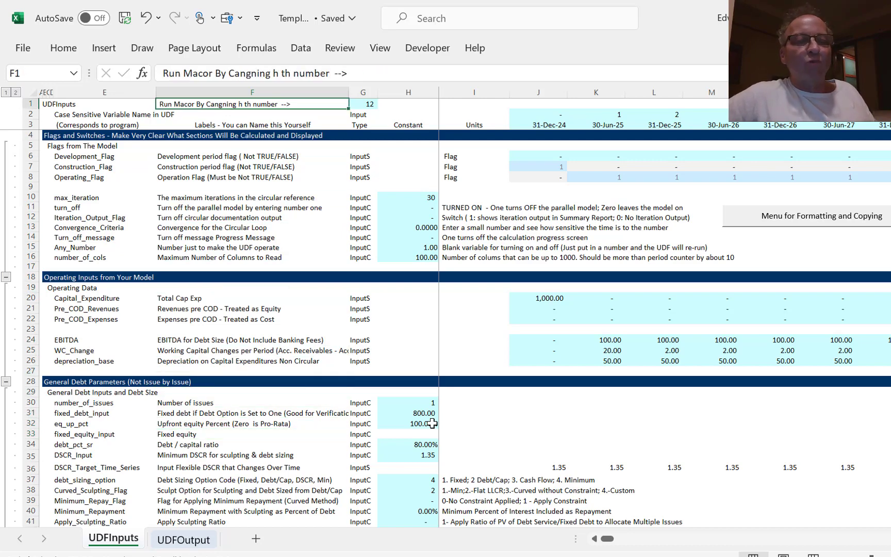
Review the Flags and Switches inputs from Development_Flag through number_of_cols.
{"action": "key", "text": "Down"}
{"action": "key", "text": "Down"}
{"action": "key", "text": "Down"}
{"action": "key", "text": "Down"}
{"action": "key", "text": "Down"}
{"action": "key", "text": "Down"}
{"action": "key", "text": "Down"}
{"action": "key", "text": "Down"}
{"action": "key", "text": "Down"}
{"action": "key", "text": "Down"}
{"action": "key", "text": "Down"}
{"action": "key", "text": "Down"}
{"action": "key", "text": "Down"}
{"action": "key", "text": "Down"}
{"action": "key", "text": "Down"}
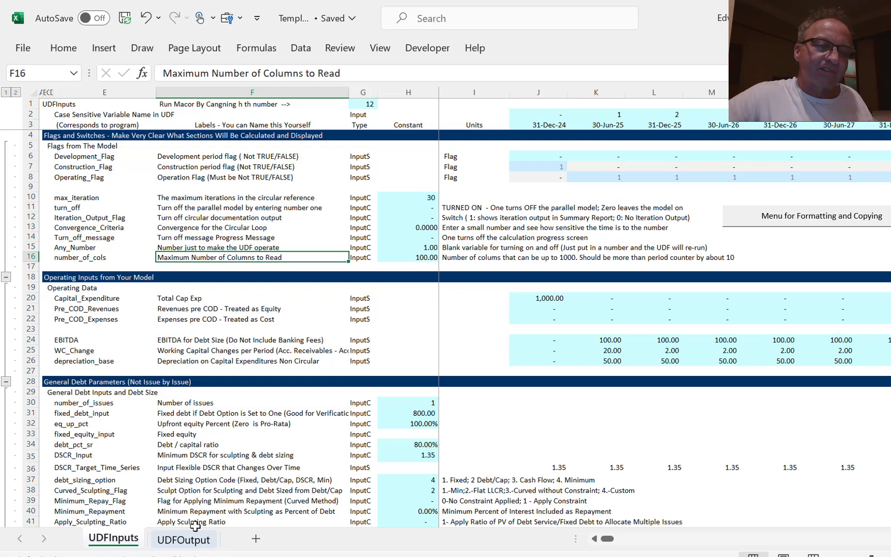
Examine the Operating Data time series from Capital_Expenditure through EBITDA and WC_Change to depreciation_base.
{"action": "left_click", "coordinate": [532, 305]}
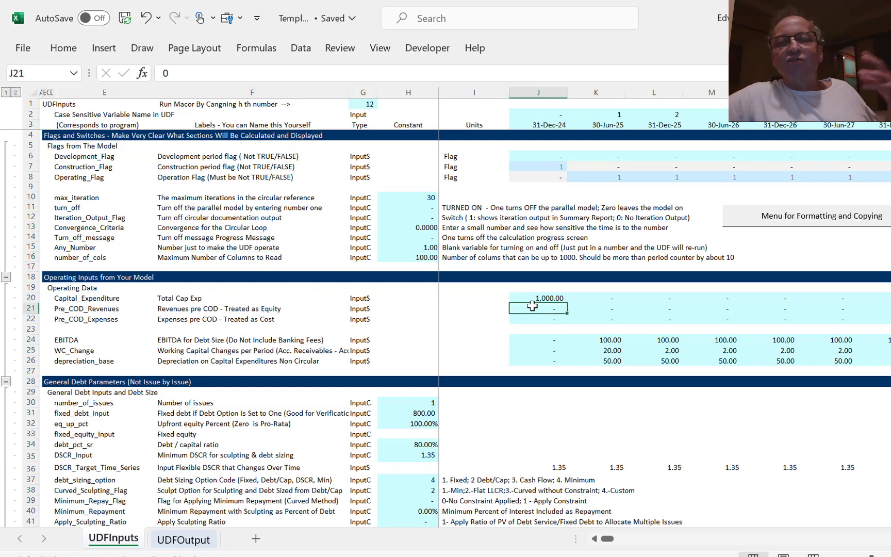
{"action": "key", "text": "Up"}
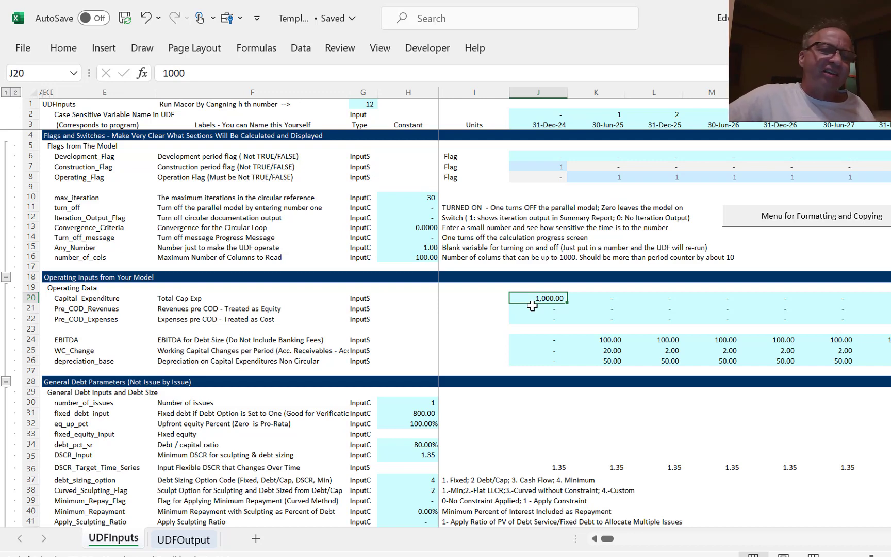
{"action": "key", "text": "Down"}
{"action": "key", "text": "Down"}
{"action": "key", "text": "Down"}
{"action": "key", "text": "Down"}
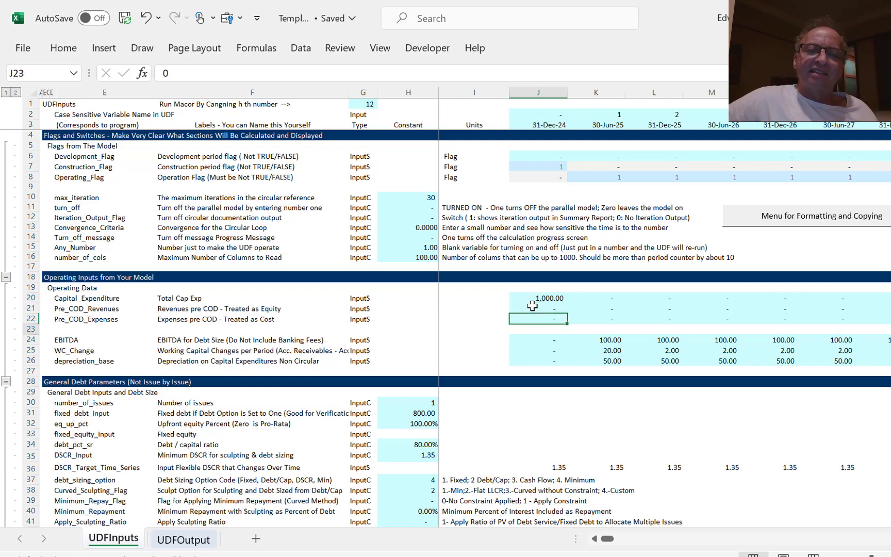
{"action": "key", "text": "Down"}
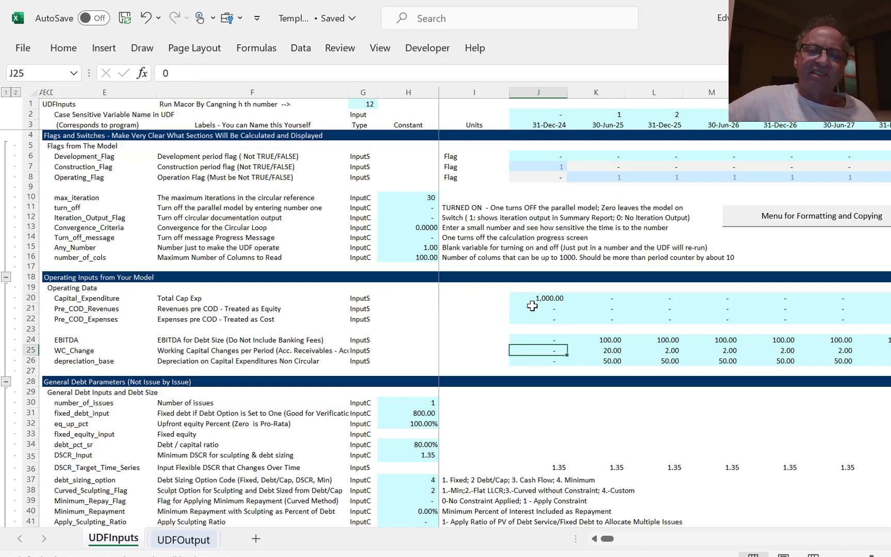
{"action": "key", "text": "Down"}
Check the debt_pct_sr ratio and the DSCR_Input constant under General Debt Inputs and Debt Size.
{"action": "key", "text": "Down"}
{"action": "key", "text": "Down"}
{"action": "key", "text": "Down"}
{"action": "key", "text": "Left"}
{"action": "key", "text": "Left"}
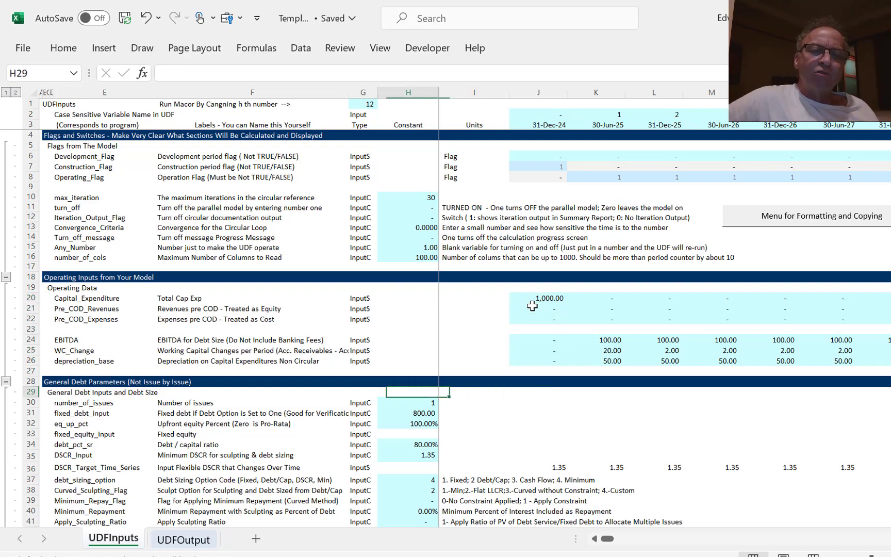
{"action": "key", "text": "Down"}
{"action": "key", "text": "Down"}
{"action": "key", "text": "Down"}
{"action": "key", "text": "Down"}
{"action": "key", "text": "Down"}
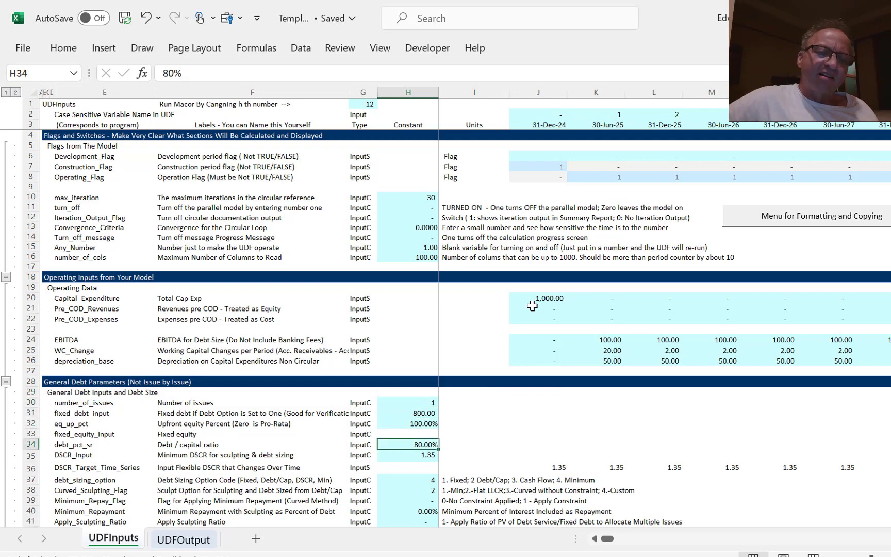
{"action": "key", "text": "Down"}
{"action": "key", "text": "Up"}
{"action": "key", "text": "Down"}
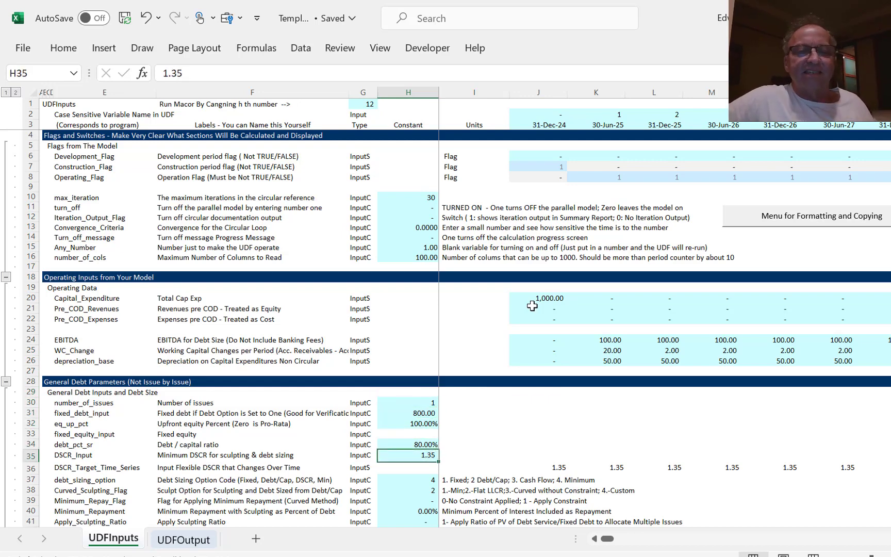
Review the General Debt Parameters from number_of_issues and fixed_debt_input down to Debt_Service_Period1.
{"action": "key", "text": "Up"}
{"action": "key", "text": "Up"}
{"action": "key", "text": "Up"}
{"action": "key", "text": "Up"}
{"action": "key", "text": "Up"}
{"action": "key", "text": "Down"}
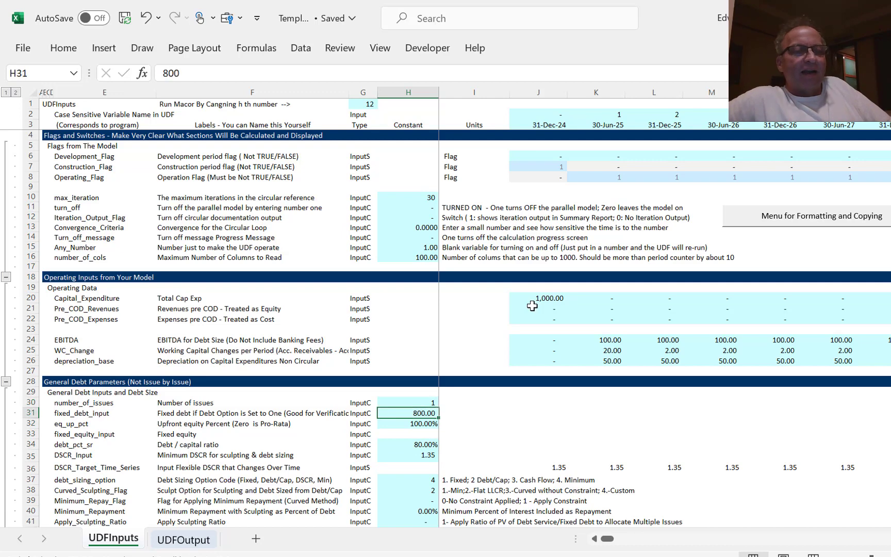
{"action": "key", "text": "Down"}
{"action": "key", "text": "Down"}
{"action": "key", "text": "Down"}
{"action": "key", "text": "Down"}
{"action": "key", "text": "Down"}
{"action": "key", "text": "Down"}
{"action": "key", "text": "Down"}
{"action": "key", "text": "Down"}
{"action": "key", "text": "Down"}
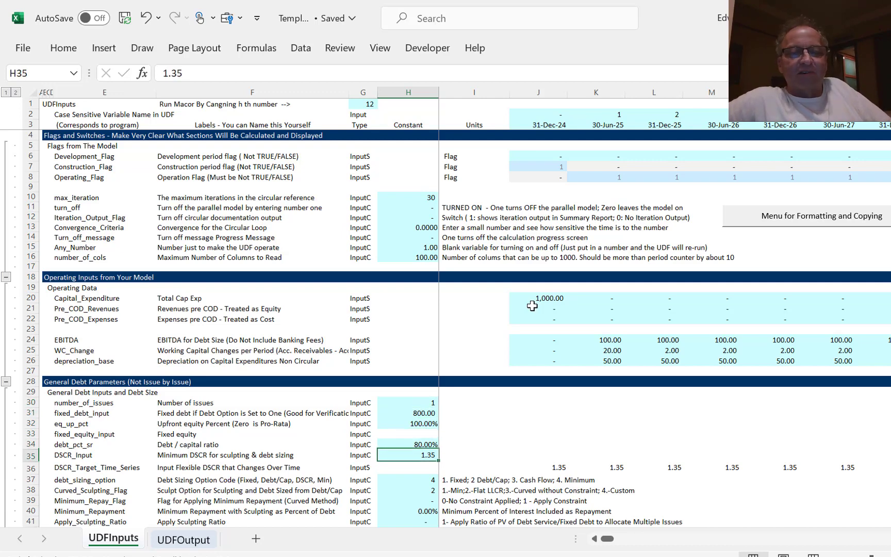
{"action": "key", "text": "Down"}
{"action": "key", "text": "Down"}
{"action": "key", "text": "Down"}
{"action": "key", "text": "Down"}
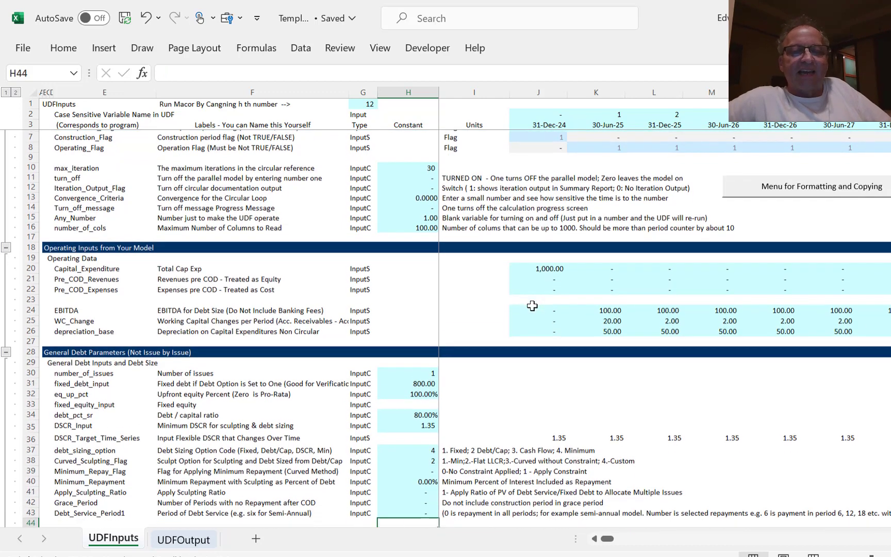
Examine the debt_sizing_option and Curved_Sculpting_Flag codes and their option descriptions, along with Minimum_Repay_Flag.
{"action": "key", "text": "Up"}
{"action": "key", "text": "Up"}
{"action": "key", "text": "Up"}
{"action": "key", "text": "Up"}
{"action": "key", "text": "Up"}
{"action": "key", "text": "Up"}
{"action": "key", "text": "Up"}
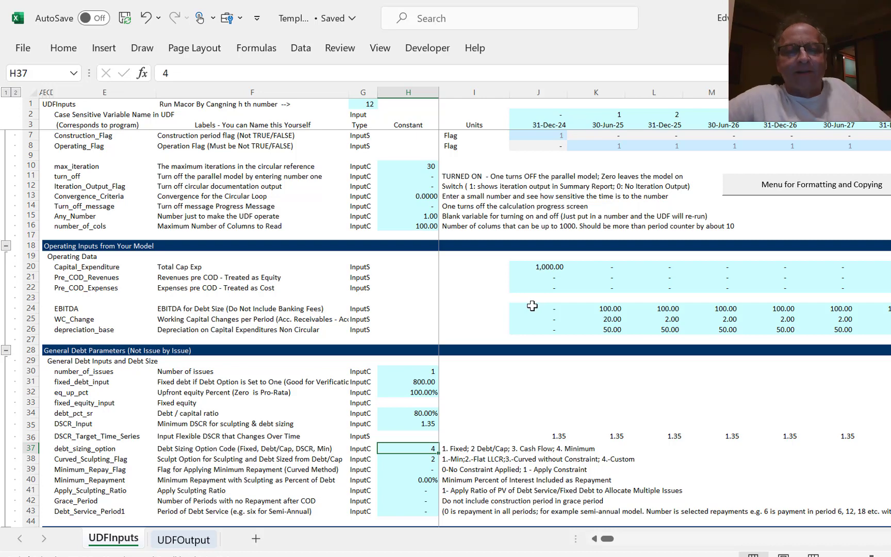
{"action": "key", "text": "Left"}
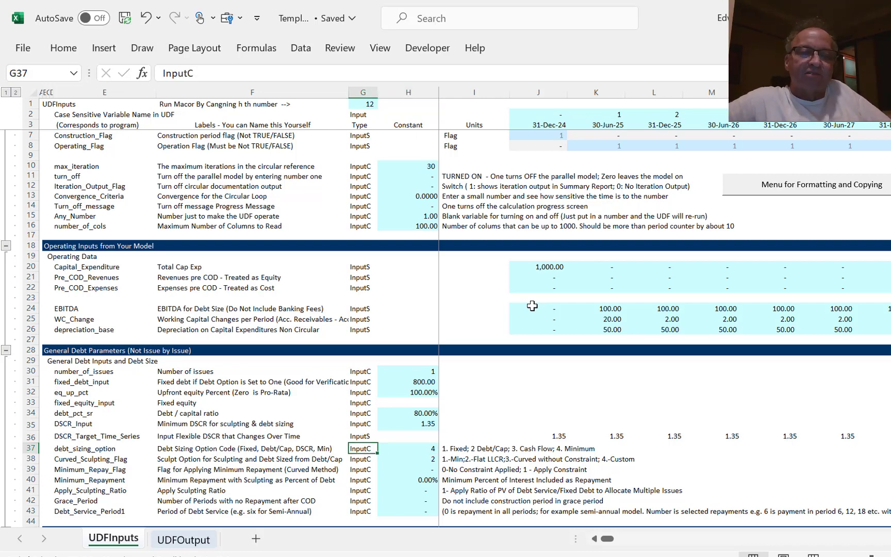
{"action": "key", "text": "Right"}
{"action": "key", "text": "Down"}
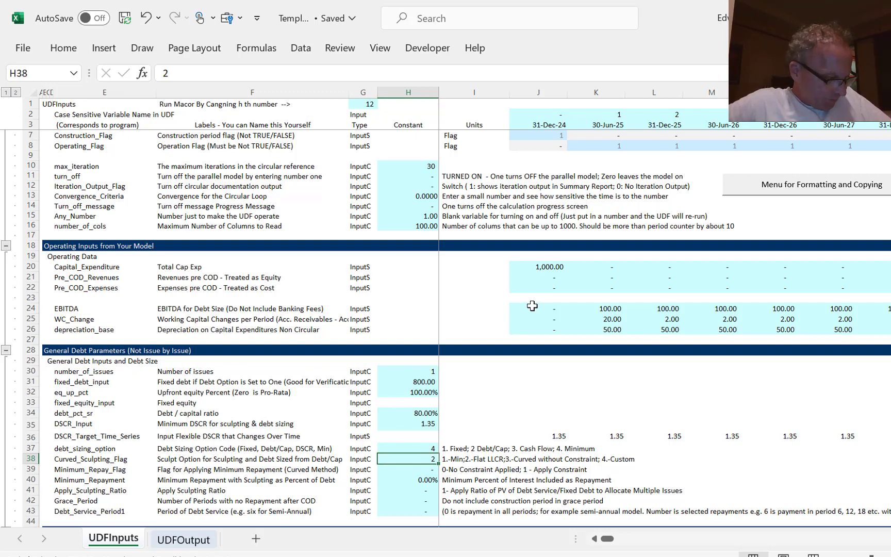
{"action": "key", "text": "Down"}
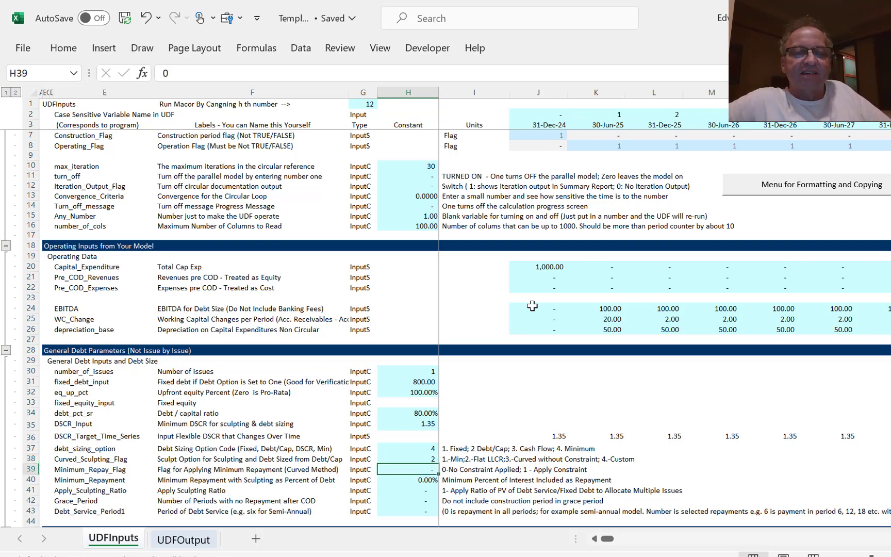
{"action": "key", "text": "Up"}
Review the Issue by Issue inputs for Tranche 1 - Senior, from debt_repayment_pct1 up to debt_pct1.
{"action": "key", "text": "Down"}
{"action": "key", "text": "Down"}
{"action": "key", "text": "Down"}
{"action": "key", "text": "Down"}
{"action": "key", "text": "Down"}
{"action": "key", "text": "Down"}
{"action": "key", "text": "Down"}
{"action": "key", "text": "Down"}
{"action": "key", "text": "Down"}
{"action": "key", "text": "Down"}
{"action": "key", "text": "Down"}
{"action": "key", "text": "Down"}
{"action": "key", "text": "Down"}
{"action": "key", "text": "Down"}
{"action": "key", "text": "Down"}
{"action": "key", "text": "Down"}
{"action": "key", "text": "Down"}
{"action": "key", "text": "Down"}
{"action": "key", "text": "Down"}
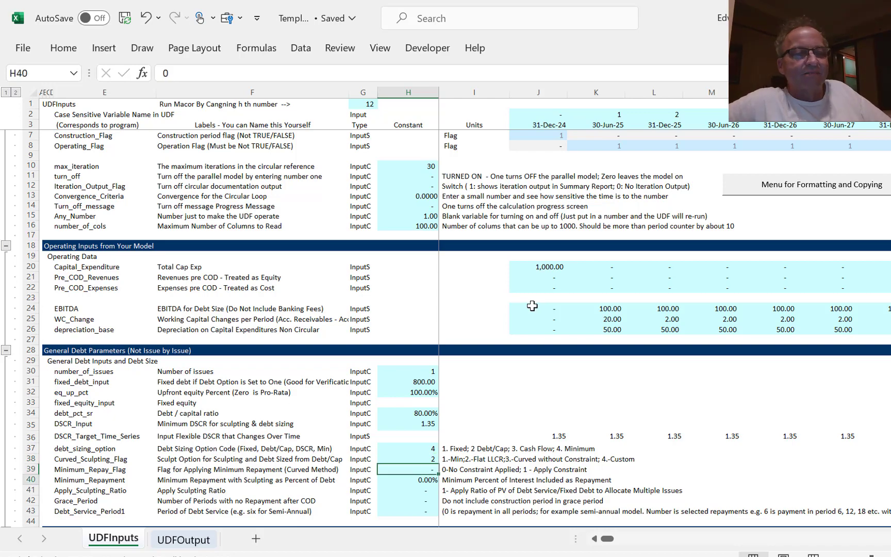
{"action": "key", "text": "Up"}
{"action": "key", "text": "Up"}
{"action": "key", "text": "Up"}
{"action": "key", "text": "Up"}
{"action": "key", "text": "Up"}
{"action": "key", "text": "Up"}
{"action": "key", "text": "Up"}
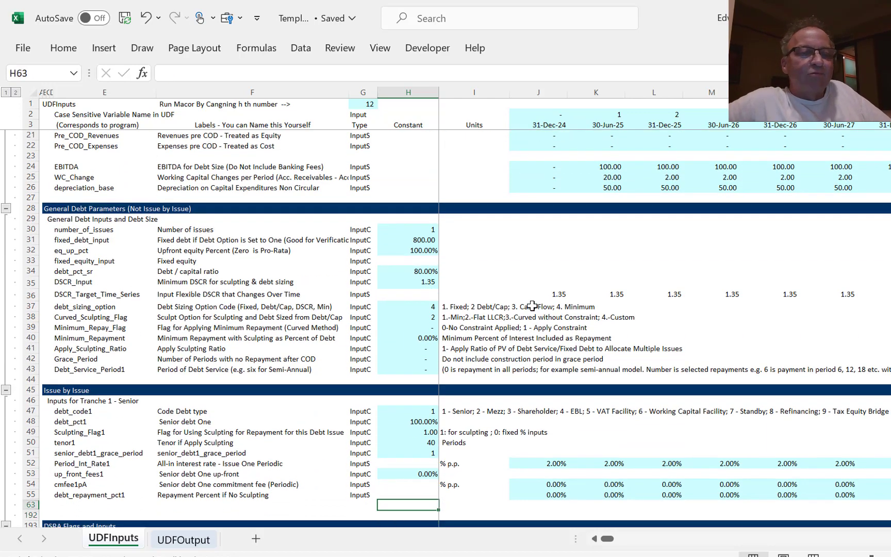
{"action": "key", "text": "Up"}
{"action": "key", "text": "Up"}
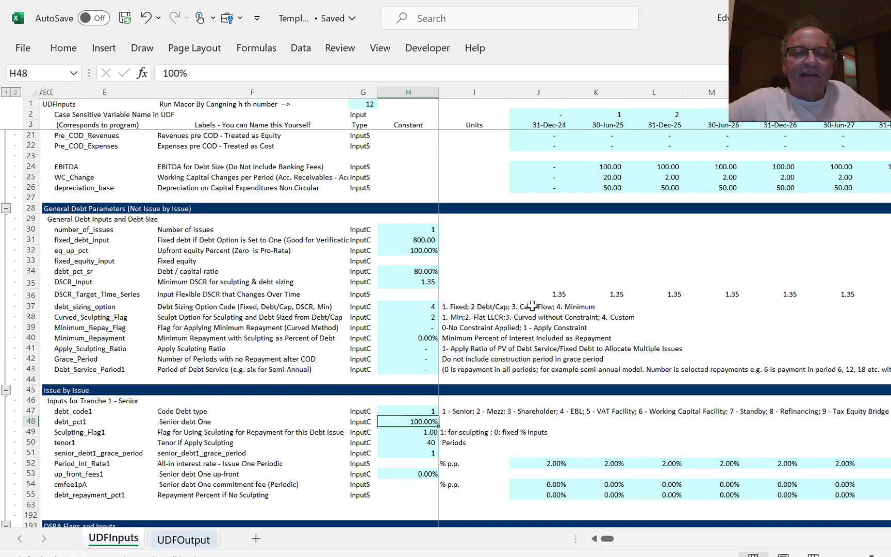
Review the Tranche 1 - Senior inputs from Sculpting_Flag1 down to the periodic interest rate and commitment fee time series.
{"action": "key", "text": "Down"}
{"action": "key", "text": "Down"}
{"action": "key", "text": "Down"}
{"action": "key", "text": "Down"}
{"action": "key", "text": "Right"}
{"action": "key", "text": "Down"}
{"action": "key", "text": "Down"}
{"action": "key", "text": "Right"}
{"action": "key", "text": "Right"}
{"action": "key", "text": "Up"}
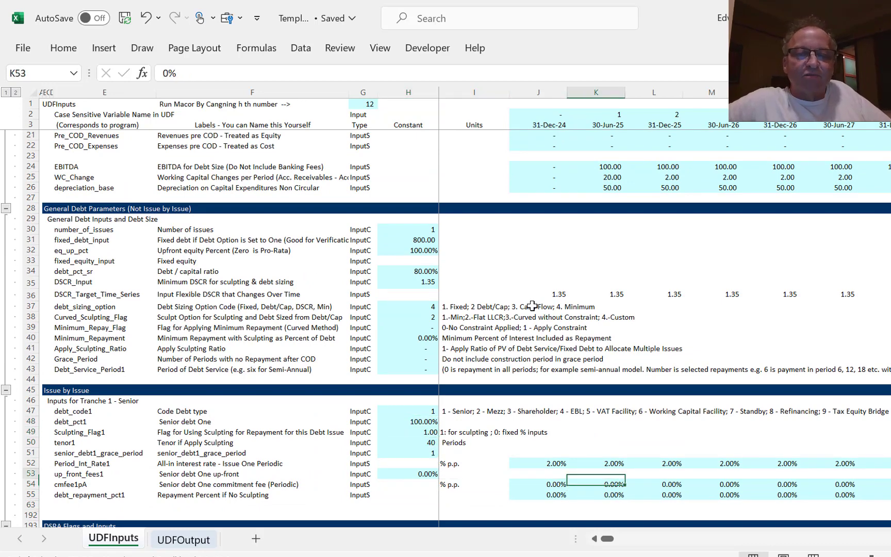
Check the input type of Period_Int_Rate1 and the Sculpting_Flag1 constant for the senior tranche.
{"action": "key", "text": "Left"}
{"action": "key", "text": "Left"}
{"action": "key", "text": "Up"}
{"action": "key", "text": "Left"}
{"action": "key", "text": "Left"}
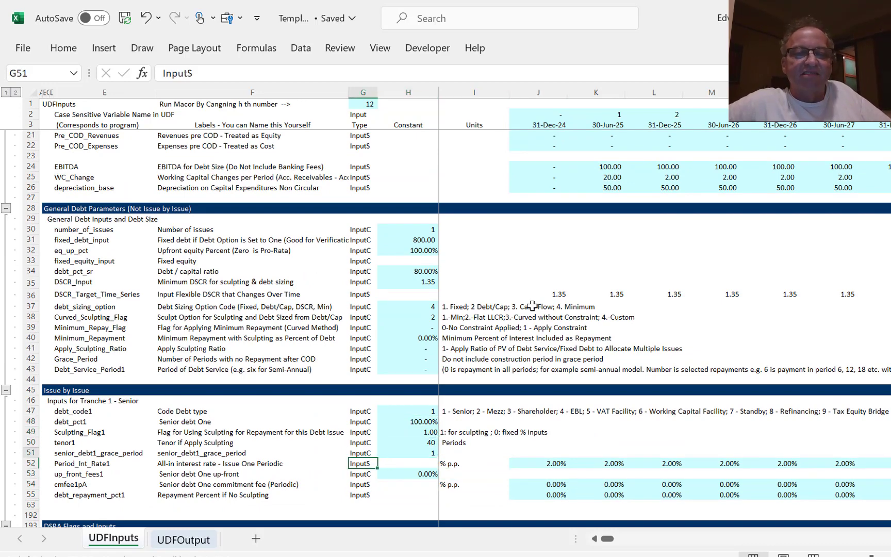
{"action": "key", "text": "Up"}
{"action": "key", "text": "Up"}
{"action": "key", "text": "Up"}
{"action": "key", "text": "Right"}
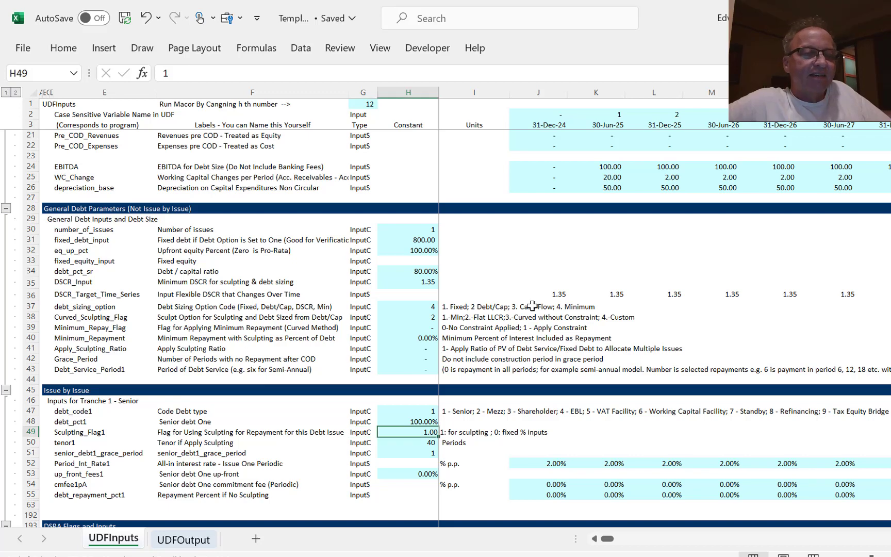
Review the rest of the senior tranche inputs and the first DSRA Flags and Inputs rows, down to DSRA_periods.
{"action": "key", "text": "Down"}
{"action": "key", "text": "Down"}
{"action": "key", "text": "Down"}
{"action": "key", "text": "Down"}
{"action": "key", "text": "Down"}
{"action": "key", "text": "Down"}
{"action": "key", "text": "Down"}
{"action": "key", "text": "Down"}
{"action": "key", "text": "Down"}
{"action": "key", "text": "Down"}
{"action": "key", "text": "Down"}
{"action": "key", "text": "Down"}
{"action": "key", "text": "Down"}
{"action": "key", "text": "Up"}
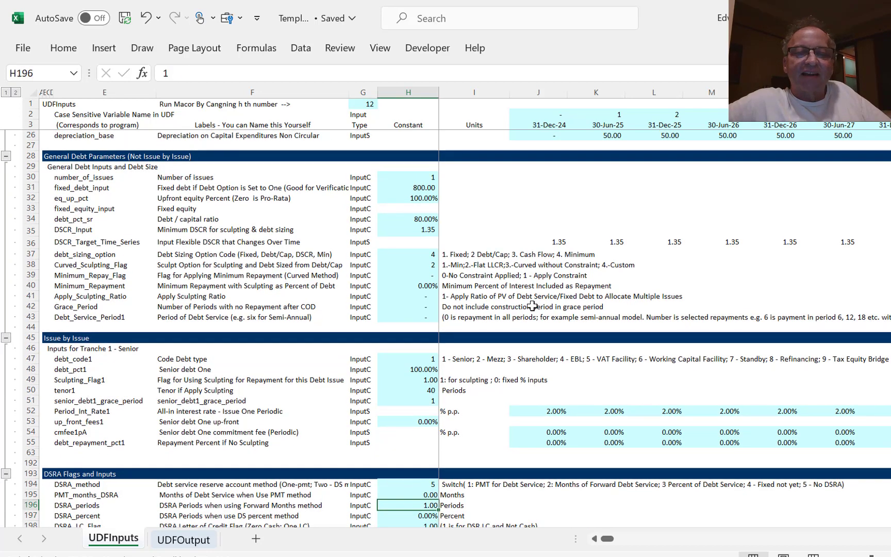
Compare the Issue by Issue inputs of the senior tranche with the DSRA method, months and periods inputs.
{"action": "key", "text": "Up"}
{"action": "key", "text": "Up"}
{"action": "key", "text": "Up"}
{"action": "key", "text": "Up"}
{"action": "key", "text": "Up"}
{"action": "key", "text": "Up"}
{"action": "key", "text": "Up"}
{"action": "key", "text": "Up"}
{"action": "key", "text": "Up"}
{"action": "key", "text": "Up"}
{"action": "key", "text": "Up"}
{"action": "key", "text": "Up"}
{"action": "key", "text": "Up"}
{"action": "key", "text": "Up"}
{"action": "key", "text": "Down"}
{"action": "key", "text": "Down"}
{"action": "key", "text": "Down"}
{"action": "key", "text": "Down"}
{"action": "key", "text": "Down"}
{"action": "key", "text": "Down"}
{"action": "key", "text": "Down"}
{"action": "key", "text": "Down"}
{"action": "key", "text": "Down"}
{"action": "key", "text": "Down"}
{"action": "key", "text": "Down"}
{"action": "key", "text": "Down"}
{"action": "key", "text": "Down"}
{"action": "key", "text": "Down"}
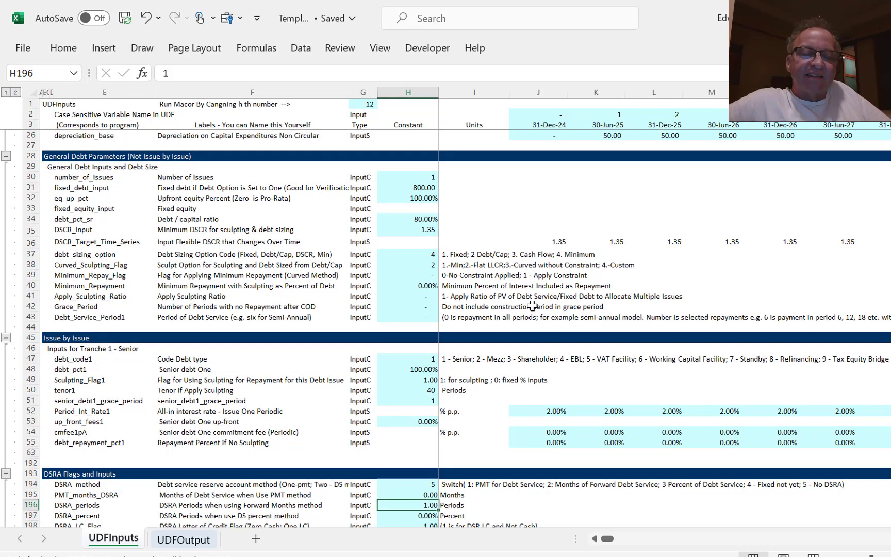
Recheck the senior tranche inputs from debt_repayment_pct1 back up to debt_pct1.
{"action": "key", "text": "Up"}
{"action": "key", "text": "Up"}
{"action": "key", "text": "Up"}
{"action": "key", "text": "Up"}
{"action": "key", "text": "Up"}
{"action": "key", "text": "Up"}
{"action": "key", "text": "Up"}
{"action": "key", "text": "Up"}
{"action": "key", "text": "Up"}
{"action": "key", "text": "Up"}
{"action": "key", "text": "Up"}
{"action": "key", "text": "Up"}
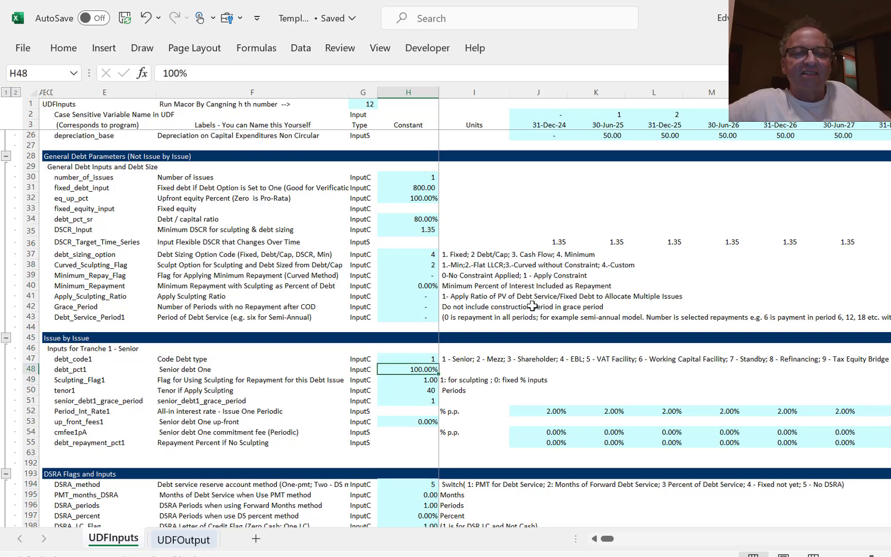
Examine the DSRA Flags and Inputs from DSRA_method down to DSRA_LC_Flag and DSRA_LC_Fee.
{"action": "key", "text": "Down"}
{"action": "key", "text": "Down"}
{"action": "key", "text": "Down"}
{"action": "key", "text": "Down"}
{"action": "key", "text": "Down"}
{"action": "key", "text": "Down"}
{"action": "key", "text": "Down"}
{"action": "key", "text": "Down"}
{"action": "key", "text": "Down"}
{"action": "key", "text": "Down"}
{"action": "key", "text": "Down"}
{"action": "key", "text": "Down"}
{"action": "key", "text": "Down"}
{"action": "key", "text": "Down"}
{"action": "key", "text": "Down"}
{"action": "key", "text": "Down"}
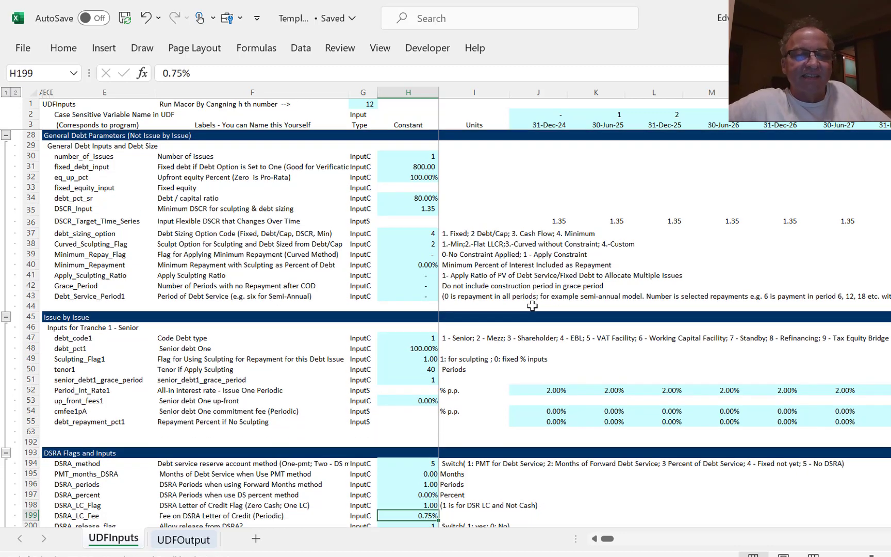
Review DSRA_release_flag, DSCR_Changes_in_CFADS and the start of the Taxes, Development and Initial Working Capital section.
{"action": "key", "text": "Down"}
{"action": "key", "text": "Down"}
{"action": "key", "text": "Down"}
{"action": "key", "text": "Down"}
{"action": "key", "text": "Down"}
{"action": "key", "text": "Down"}
{"action": "key", "text": "Down"}
{"action": "key", "text": "Down"}
{"action": "key", "text": "Down"}
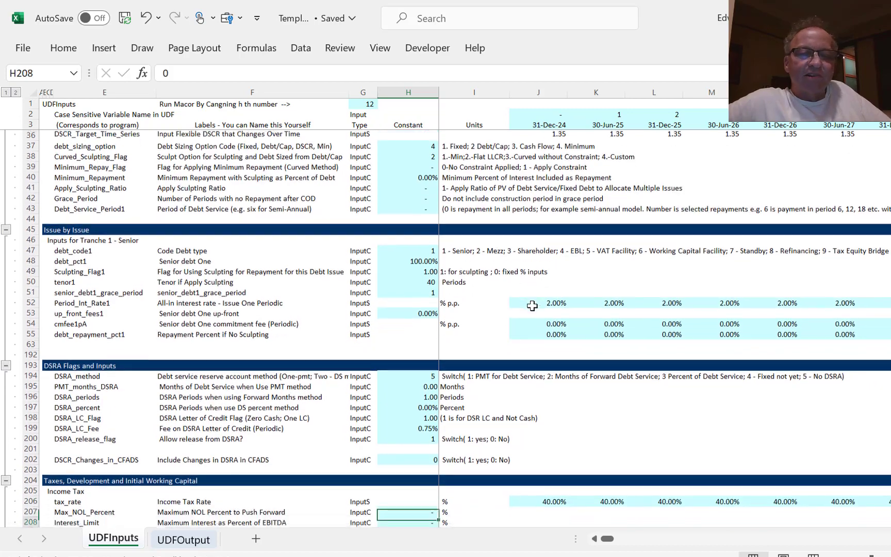
Examine the Income Tax inputs, including NOL_Time_Limit and the tax_rate time series.
{"action": "key", "text": "Down"}
{"action": "key", "text": "Down"}
{"action": "key", "text": "Down"}
{"action": "key", "text": "Down"}
{"action": "key", "text": "Up"}
{"action": "key", "text": "Up"}
{"action": "key", "text": "Up"}
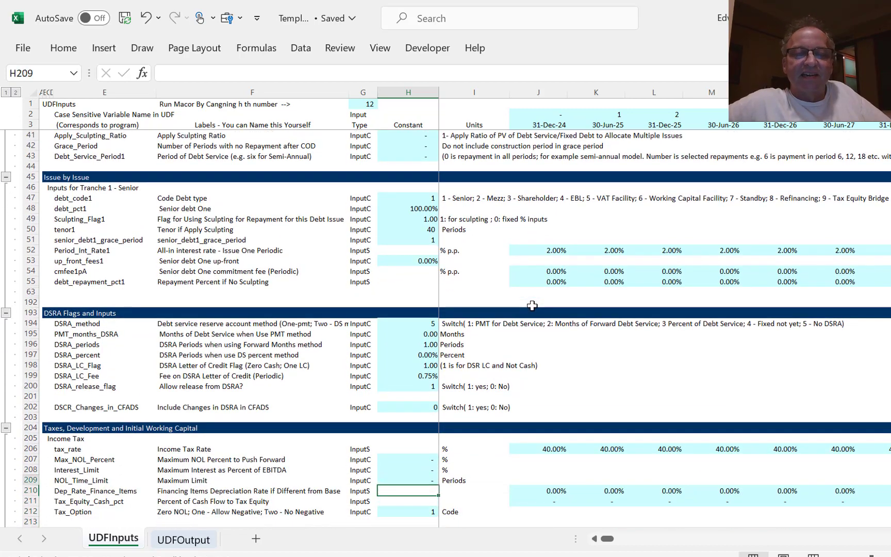
{"action": "key", "text": "Up"}
{"action": "key", "text": "Up"}
{"action": "key", "text": "Up"}
{"action": "key", "text": "Right"}
{"action": "key", "text": "Right"}
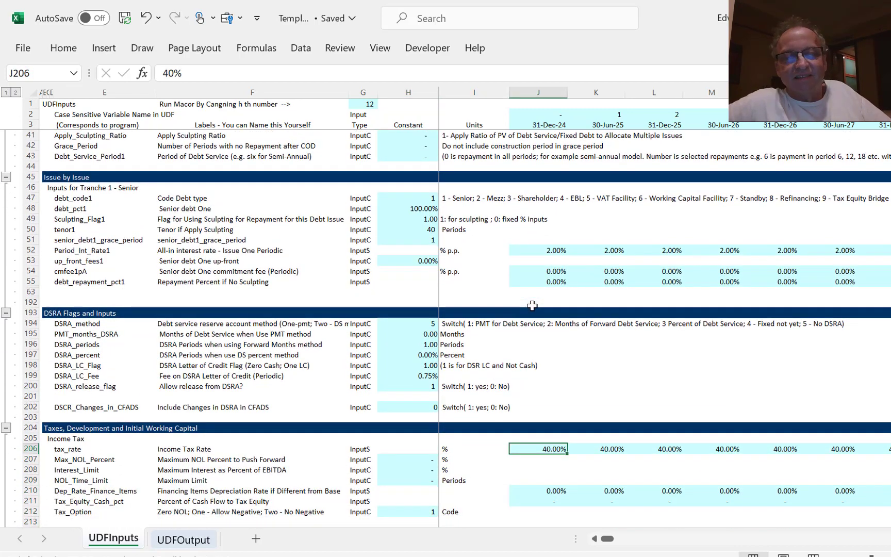
Review the Income Tax inputs from Max_NOL_Percent to Tax_Option and the development expenditure inputs down to dev_recovery_pct.
{"action": "key", "text": "Left"}
{"action": "key", "text": "Left"}
{"action": "key", "text": "Down"}
{"action": "key", "text": "Down"}
{"action": "key", "text": "Down"}
{"action": "key", "text": "Down"}
{"action": "key", "text": "Down"}
{"action": "key", "text": "Down"}
{"action": "key", "text": "Down"}
{"action": "key", "text": "Down"}
{"action": "key", "text": "Down"}
{"action": "key", "text": "Down"}
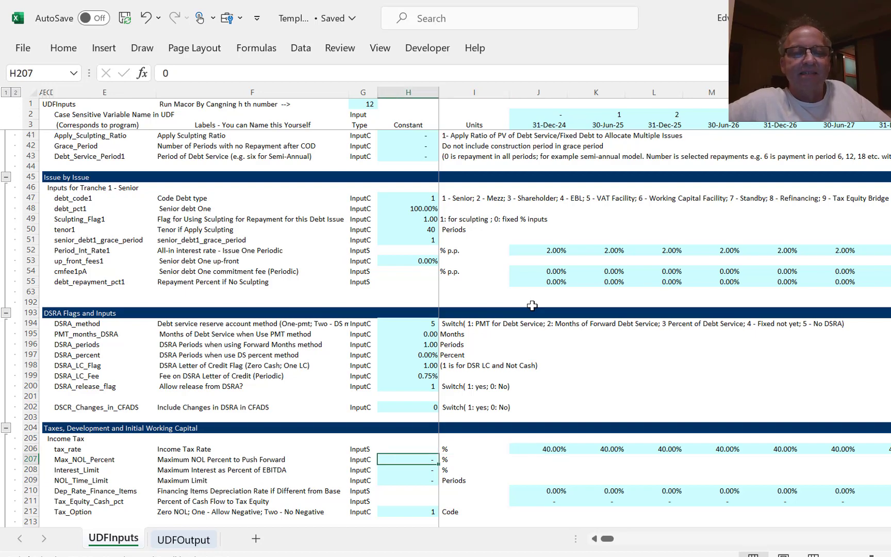
{"action": "key", "text": "Down"}
{"action": "key", "text": "Down"}
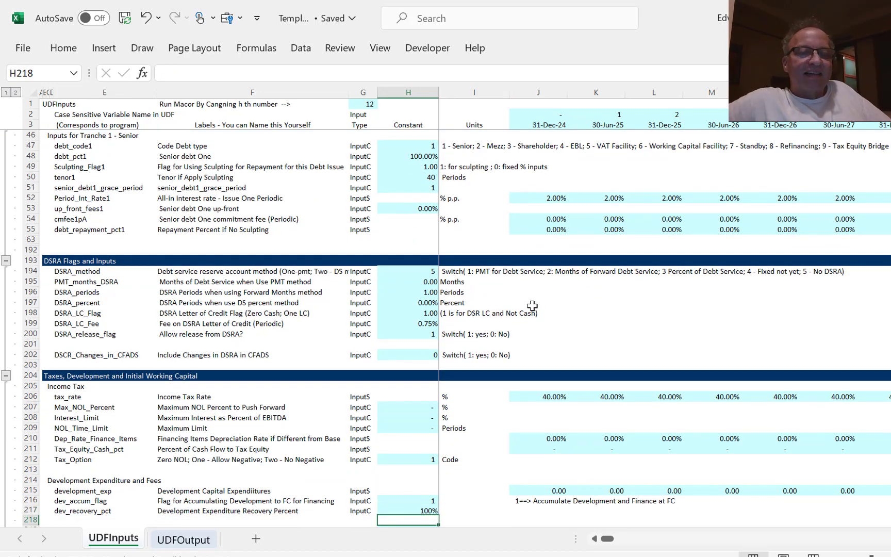
Examine the Development Expenditure and Fees inputs, from development_exp through dev_fee_flag to DevS.
{"action": "key", "text": "Up"}
{"action": "key", "text": "Up"}
{"action": "key", "text": "Up"}
{"action": "key", "text": "Up"}
{"action": "key", "text": "Up"}
{"action": "key", "text": "Down"}
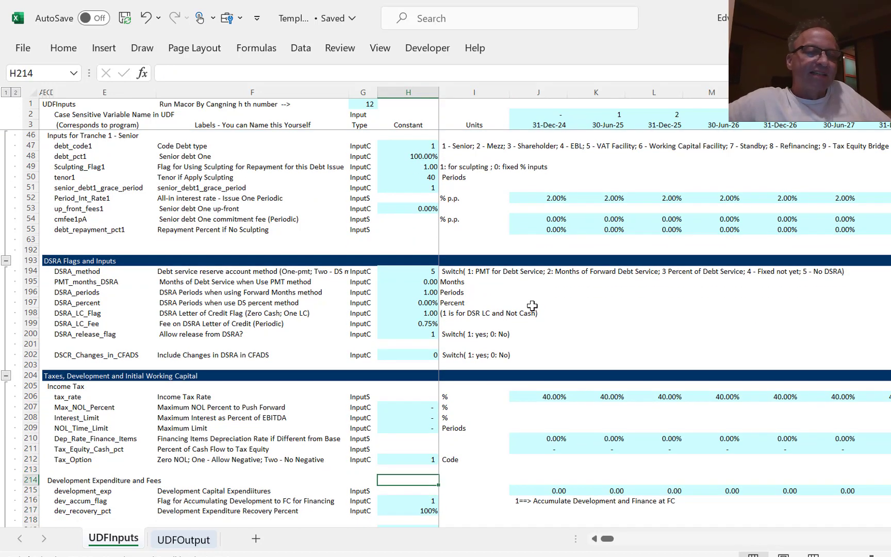
{"action": "key", "text": "Down"}
{"action": "key", "text": "Down"}
{"action": "key", "text": "Down"}
{"action": "key", "text": "Down"}
{"action": "key", "text": "Down"}
{"action": "key", "text": "Down"}
{"action": "key", "text": "Down"}
{"action": "key", "text": "Down"}
{"action": "key", "text": "Down"}
{"action": "key", "text": "Down"}
{"action": "key", "text": "Down"}
{"action": "key", "text": "Down"}
{"action": "key", "text": "Down"}
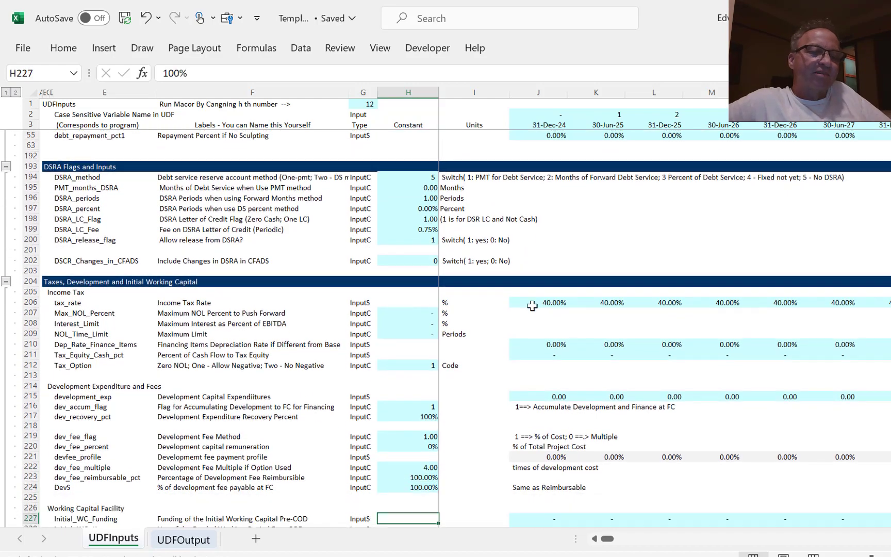
Review the Working Capital Facility inputs, the VAT inputs, and the PRG_Rate and WHT_Rate inputs.
{"action": "key", "text": "Down"}
{"action": "key", "text": "Down"}
{"action": "key", "text": "Down"}
{"action": "key", "text": "Down"}
{"action": "key", "text": "Down"}
{"action": "key", "text": "Down"}
{"action": "key", "text": "Down"}
{"action": "key", "text": "Down"}
{"action": "key", "text": "Down"}
{"action": "key", "text": "Down"}
{"action": "key", "text": "Down"}
{"action": "key", "text": "Down"}
{"action": "key", "text": "Down"}
{"action": "key", "text": "Down"}
{"action": "key", "text": "Down"}
{"action": "key", "text": "Down"}
{"action": "key", "text": "Down"}
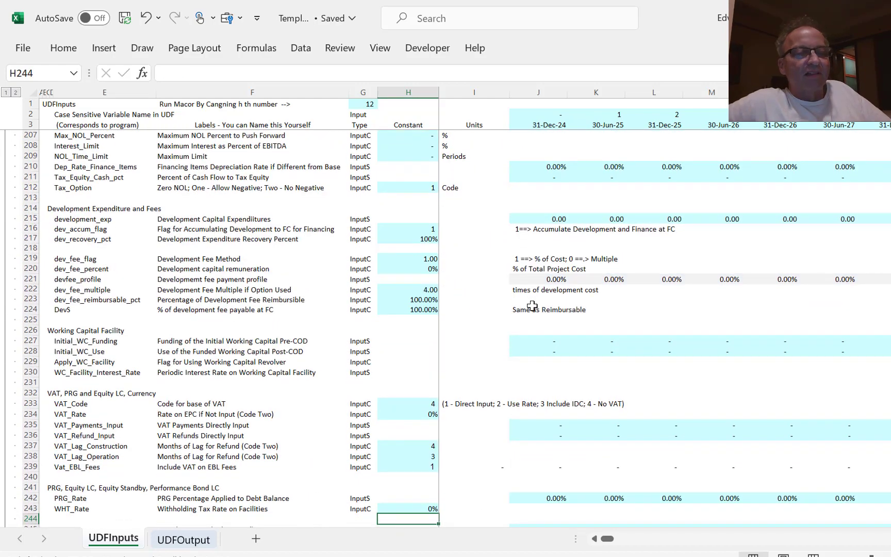
Review the standby equity and LC inputs, the Other Variables section, and the Report Output Flags of UDFInputs.
{"action": "key", "text": "Down"}
{"action": "key", "text": "Down"}
{"action": "key", "text": "Down"}
{"action": "key", "text": "Down"}
{"action": "key", "text": "Down"}
{"action": "key", "text": "Down"}
{"action": "key", "text": "Down"}
{"action": "key", "text": "Down"}
{"action": "key", "text": "Down"}
{"action": "key", "text": "Down"}
{"action": "key", "text": "Down"}
{"action": "key", "text": "Down"}
{"action": "key", "text": "Down"}
{"action": "key", "text": "Down"}
{"action": "key", "text": "Down"}
{"action": "key", "text": "Down"}
{"action": "key", "text": "Down"}
{"action": "key", "text": "Down"}
{"action": "key", "text": "Down"}
{"action": "key", "text": "Down"}
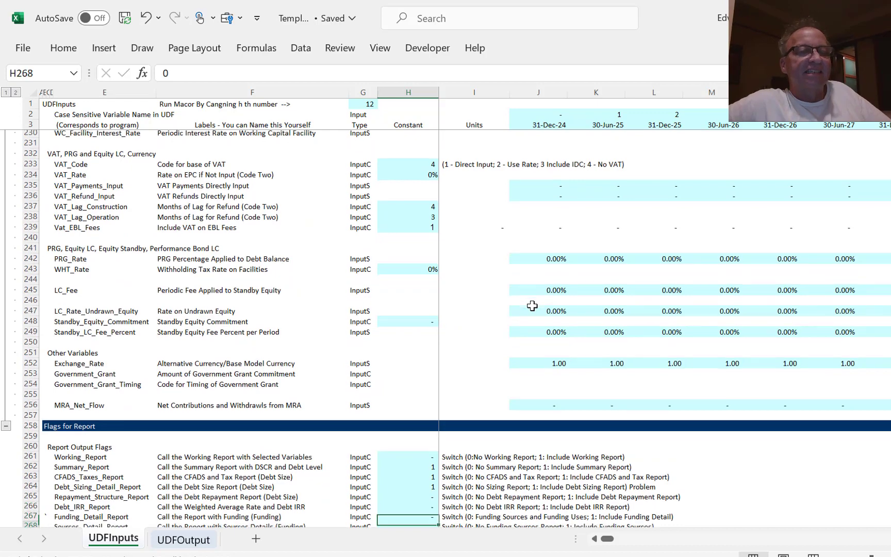
{"action": "key", "text": "Down"}
{"action": "key", "text": "Down"}
Look back over the inputs from the Report Output Flags up to the Flags and Switches section at the top of UDFInputs.
{"action": "key", "text": "Up"}
{"action": "key", "text": "Up"}
{"action": "key", "text": "Up"}
{"action": "key", "text": "Up"}
{"action": "key", "text": "Up"}
{"action": "key", "text": "Up"}
{"action": "key", "text": "Up"}
{"action": "key", "text": "Up"}
{"action": "key", "text": "Up"}
{"action": "key", "text": "Up"}
{"action": "key", "text": "Up"}
{"action": "key", "text": "Up"}
{"action": "key", "text": "Up"}
{"action": "key", "text": "Up"}
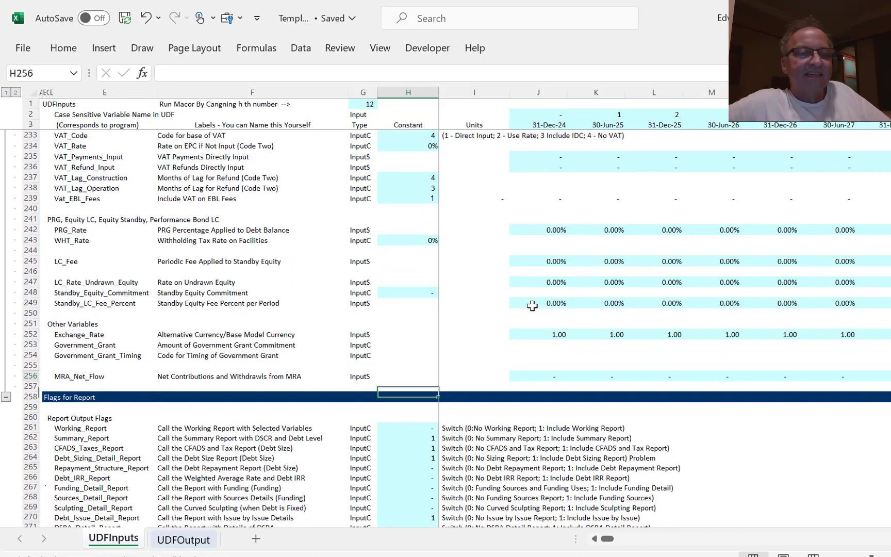
{"action": "key", "text": "Up"}
{"action": "key", "text": "Up"}
{"action": "key", "text": "Up"}
{"action": "key", "text": "Up"}
{"action": "key", "text": "Up"}
{"action": "key", "text": "Up"}
{"action": "key", "text": "Up"}
{"action": "key", "text": "Up"}
{"action": "key", "text": "Up"}
{"action": "key", "text": "Up"}
{"action": "key", "text": "Up"}
{"action": "key", "text": "Up"}
{"action": "key", "text": "Up"}
{"action": "key", "text": "Up"}
{"action": "key", "text": "Up"}
{"action": "key", "text": "Up"}
{"action": "key", "text": "Up"}
{"action": "key", "text": "Up"}
{"action": "key", "text": "Up"}
{"action": "key", "text": "Up"}
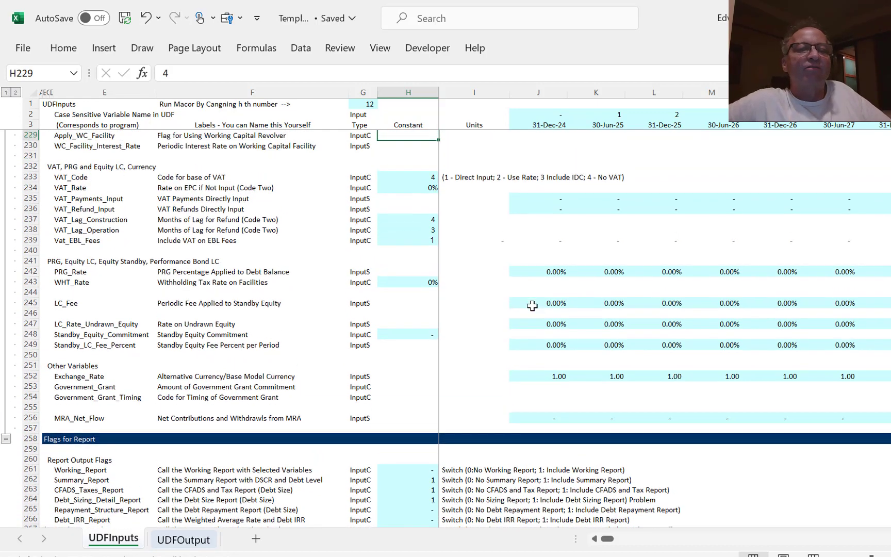
{"action": "key", "text": "Up"}
{"action": "key", "text": "Up"}
{"action": "key", "text": "Up"}
{"action": "key", "text": "Up"}
{"action": "key", "text": "Up"}
{"action": "key", "text": "Up"}
{"action": "key", "text": "Up"}
{"action": "key", "text": "Up"}
{"action": "key", "text": "Up"}
{"action": "key", "text": "Up"}
{"action": "key", "text": "Up"}
{"action": "key", "text": "Up"}
{"action": "key", "text": "Up"}
{"action": "key", "text": "Up"}
{"action": "key", "text": "Up"}
{"action": "key", "text": "Up"}
{"action": "key", "text": "Up"}
{"action": "key", "text": "Up"}
{"action": "key", "text": "Up"}
{"action": "key", "text": "Up"}
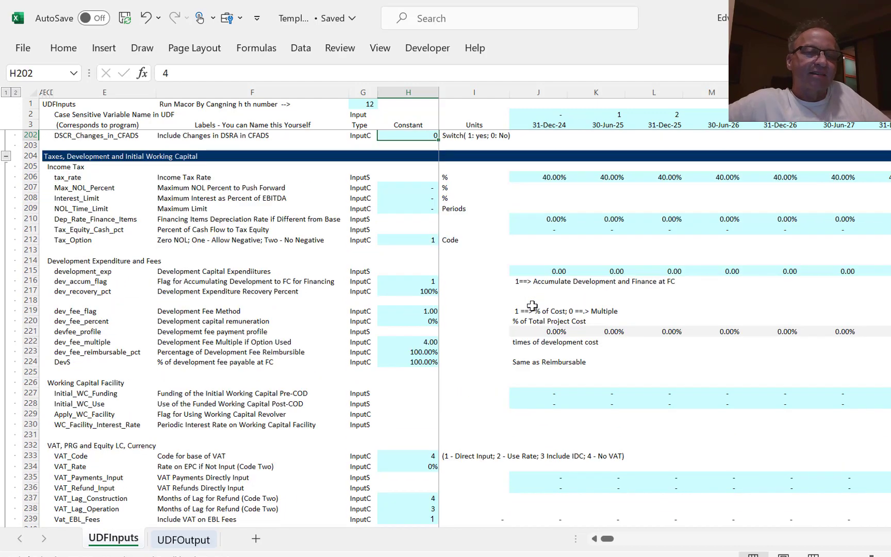
{"action": "key", "text": "Up"}
{"action": "key", "text": "Up"}
{"action": "key", "text": "Up"}
{"action": "key", "text": "Up"}
{"action": "key", "text": "Up"}
{"action": "key", "text": "Up"}
{"action": "key", "text": "Up"}
{"action": "key", "text": "Up"}
{"action": "key", "text": "Up"}
{"action": "key", "text": "Up"}
{"action": "key", "text": "Up"}
{"action": "key", "text": "Up"}
{"action": "key", "text": "Up"}
{"action": "key", "text": "Up"}
{"action": "key", "text": "Up"}
{"action": "key", "text": "Up"}
{"action": "key", "text": "Up"}
{"action": "key", "text": "Up"}
{"action": "key", "text": "Up"}
{"action": "key", "text": "Up"}
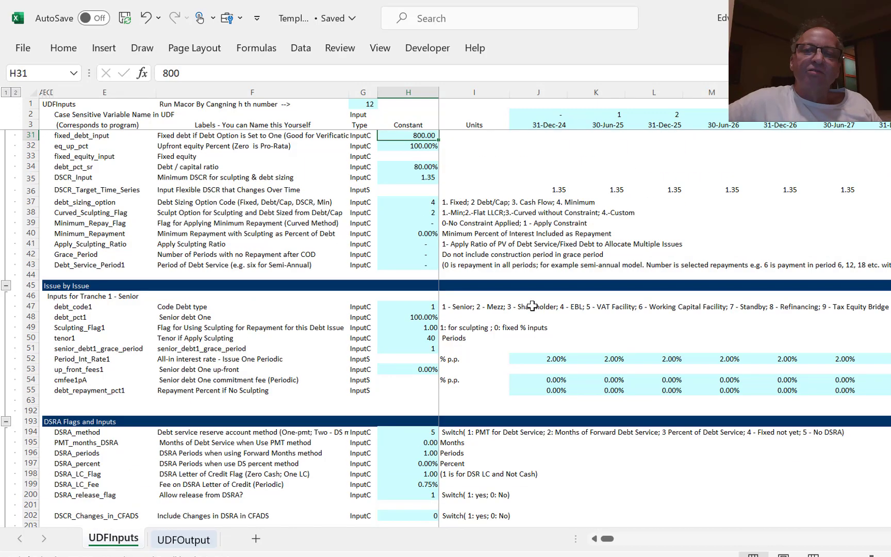
{"action": "key", "text": "Up"}
{"action": "key", "text": "Up"}
{"action": "key", "text": "Up"}
{"action": "key", "text": "Up"}
{"action": "key", "text": "Up"}
{"action": "key", "text": "Up"}
{"action": "key", "text": "Up"}
{"action": "key", "text": "Up"}
{"action": "key", "text": "Up"}
{"action": "key", "text": "Up"}
{"action": "key", "text": "Up"}
{"action": "key", "text": "Up"}
{"action": "key", "text": "Up"}
{"action": "key", "text": "Up"}
{"action": "key", "text": "Up"}
{"action": "key", "text": "Up"}
{"action": "key", "text": "Up"}
{"action": "key", "text": "Up"}
{"action": "key", "text": "Up"}
{"action": "key", "text": "Up"}
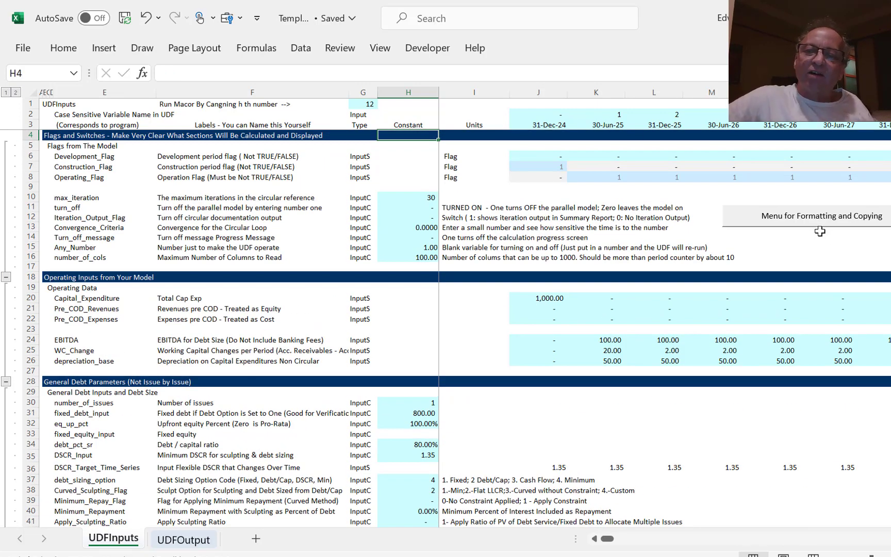
Copy both the UDF code and sheets from Template2.xlsm to JFK Project Part 3 Start.xlsm with the template's formatting and copying form.
{"action": "left_click", "coordinate": [807, 222]}
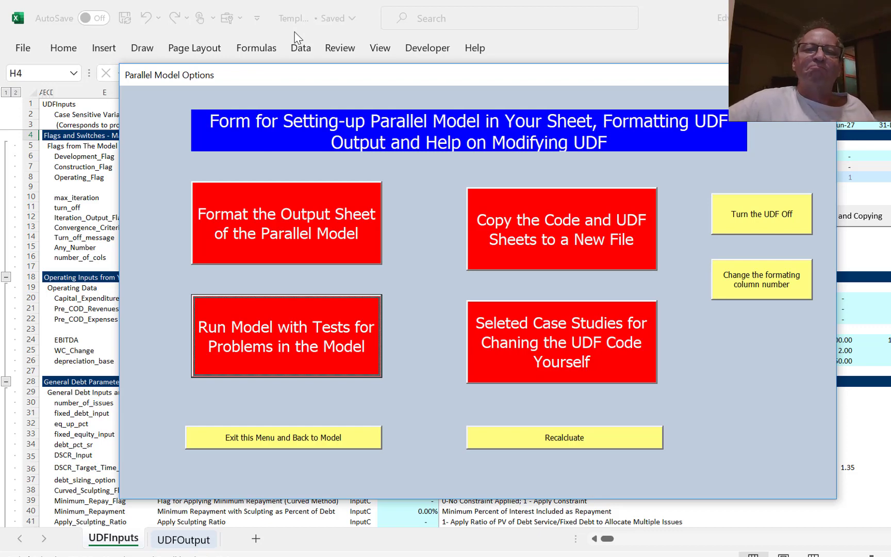
{"action": "left_click", "coordinate": [538, 208]}
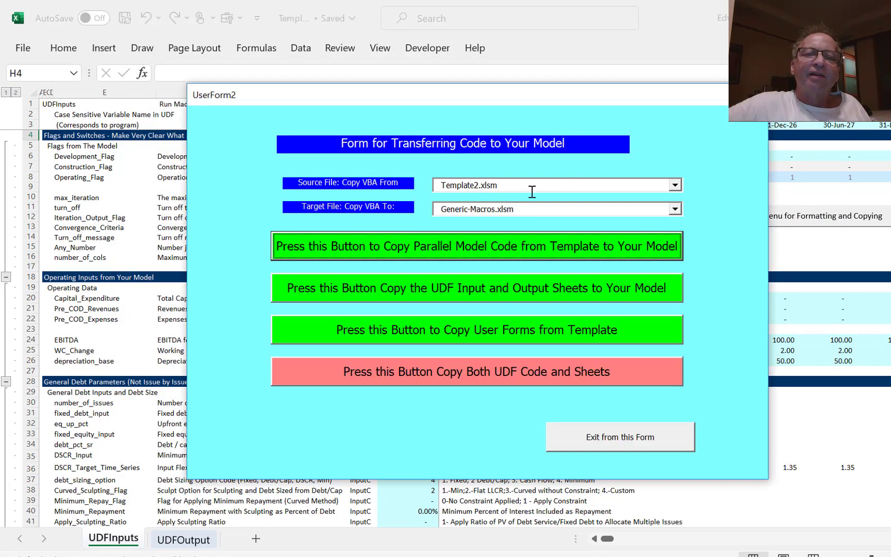
{"action": "left_click", "coordinate": [674, 209]}
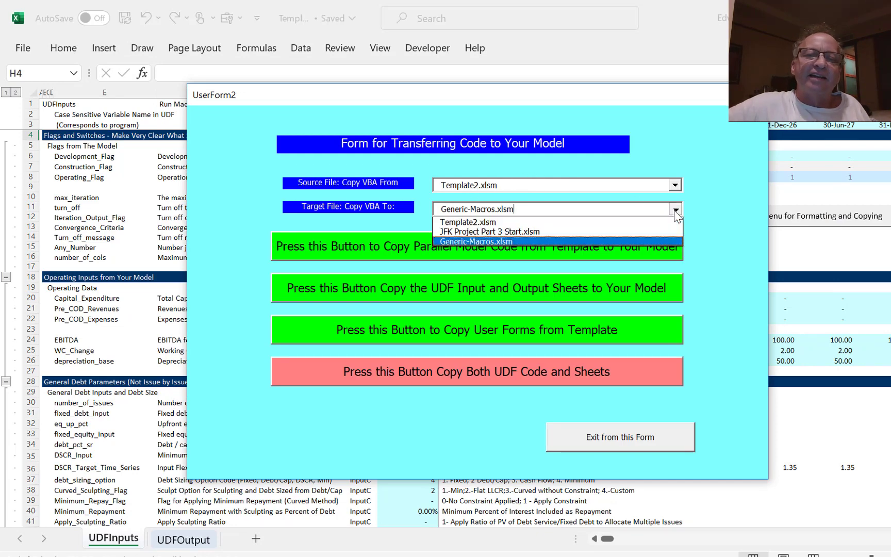
{"action": "left_click", "coordinate": [596, 234]}
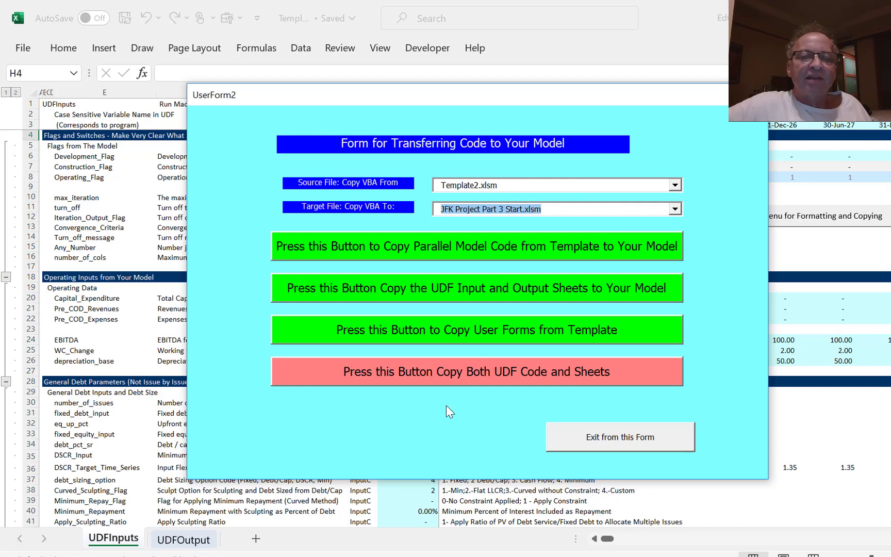
{"action": "left_click", "coordinate": [453, 370]}
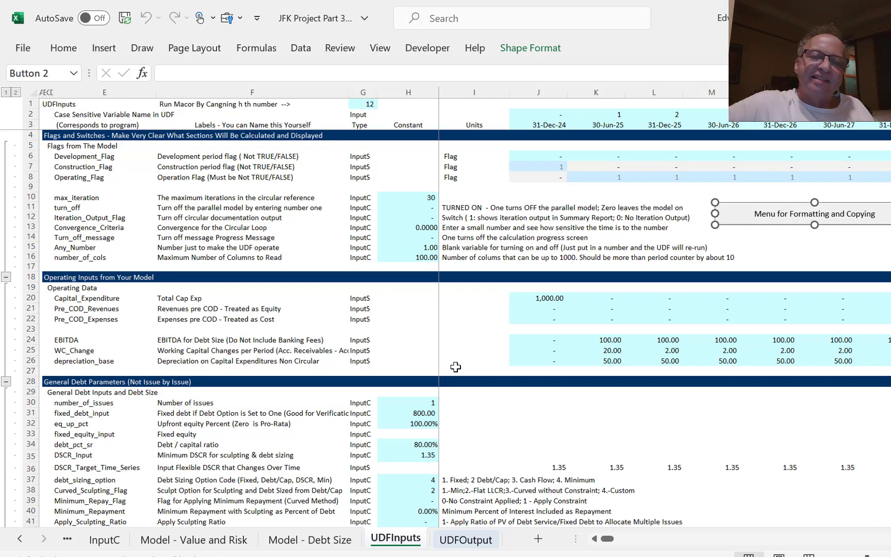
Set turn_off to 1 in the copied UDFInputs sheet to switch off the parallel model.
{"action": "left_click", "coordinate": [554, 402]}
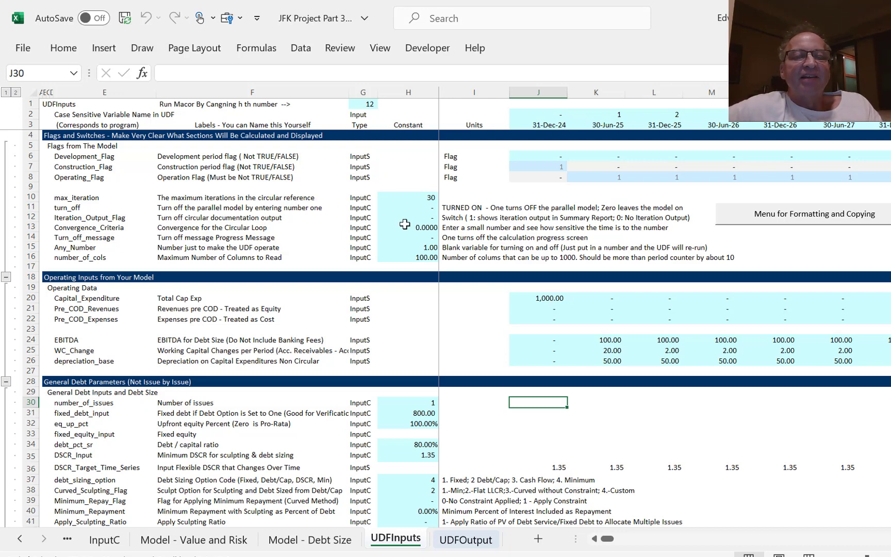
{"action": "left_click", "coordinate": [401, 206]}
{"action": "key", "text": "Left"}
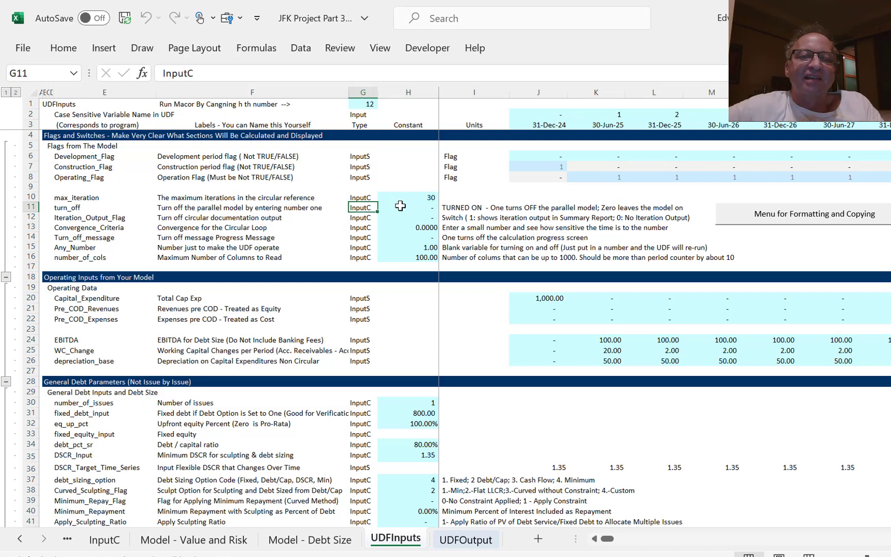
{"action": "key", "text": "Right"}
{"action": "type", "text": "1"}
{"action": "key", "text": "Return"}
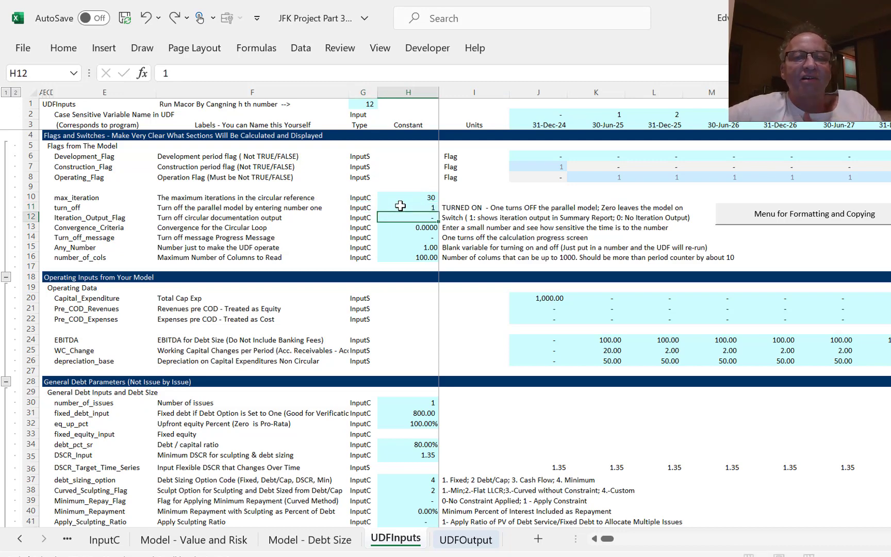
Set the Any_Number constant to 2 to make the UDF re-run.
{"action": "key", "text": "Up"}
{"action": "key", "text": "Down"}
{"action": "key", "text": "Down"}
{"action": "key", "text": "Down"}
{"action": "key", "text": "Down"}
{"action": "key", "text": "Down"}
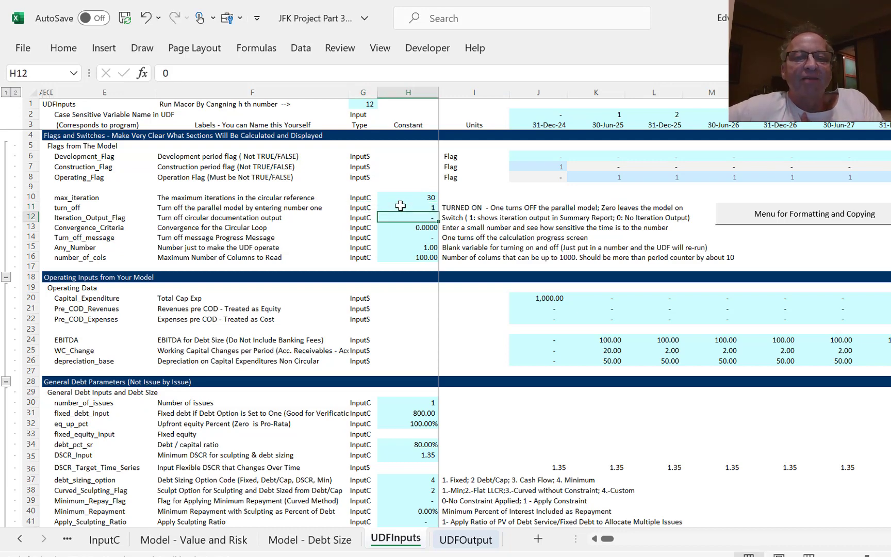
{"action": "key", "text": "Up"}
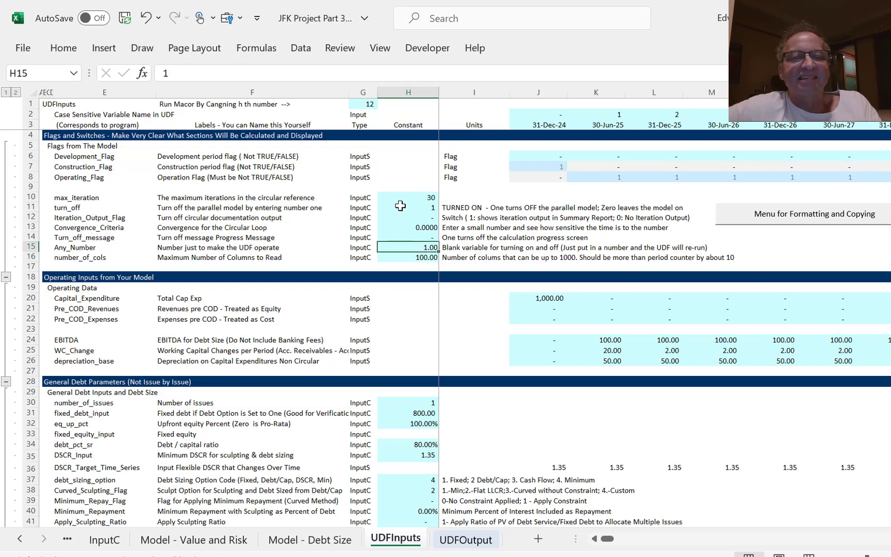
{"action": "type", "text": "2"}
{"action": "key", "text": "Return"}
{"action": "key", "text": "Up"}
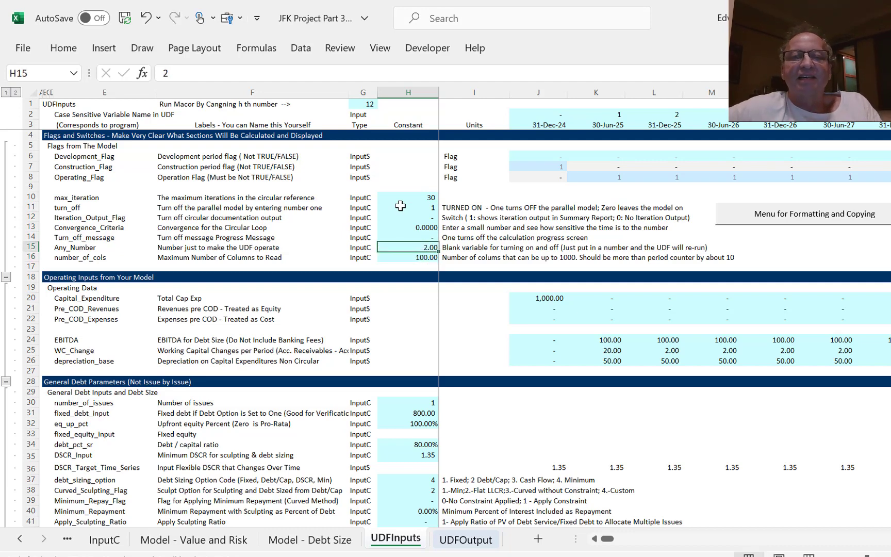
Close Template2.xlsm with its changes saved and return to the JFK Project Part 3 workbook.
{"action": "key", "text": "ctrl+Tab"}
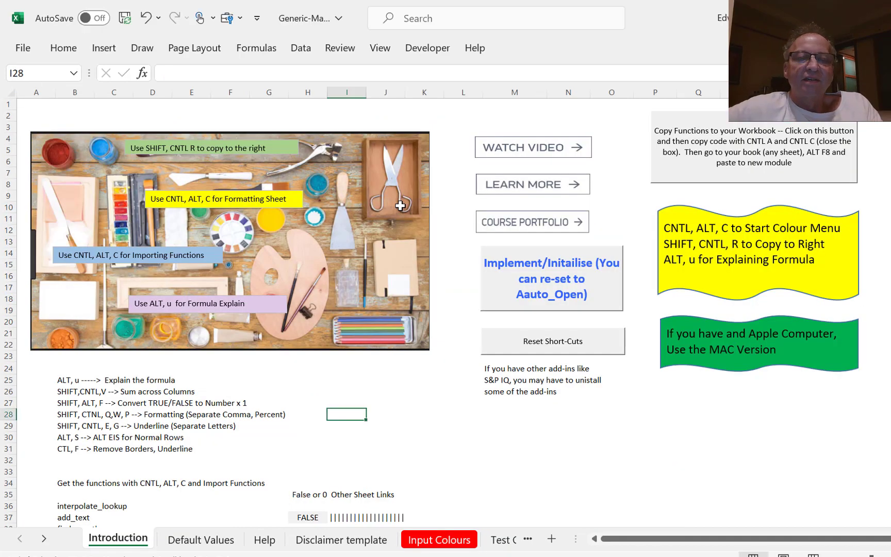
{"action": "key", "text": "ctrl+Tab"}
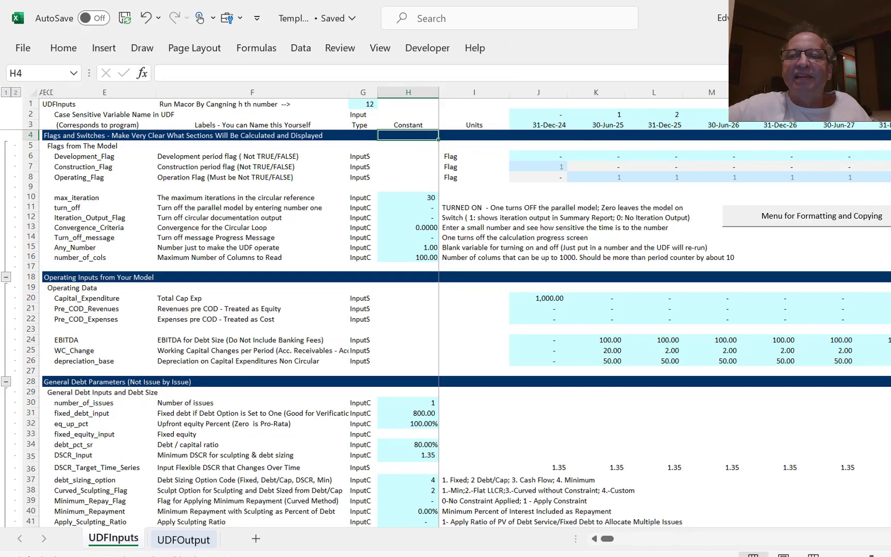
{"action": "key", "text": "ctrl+w"}
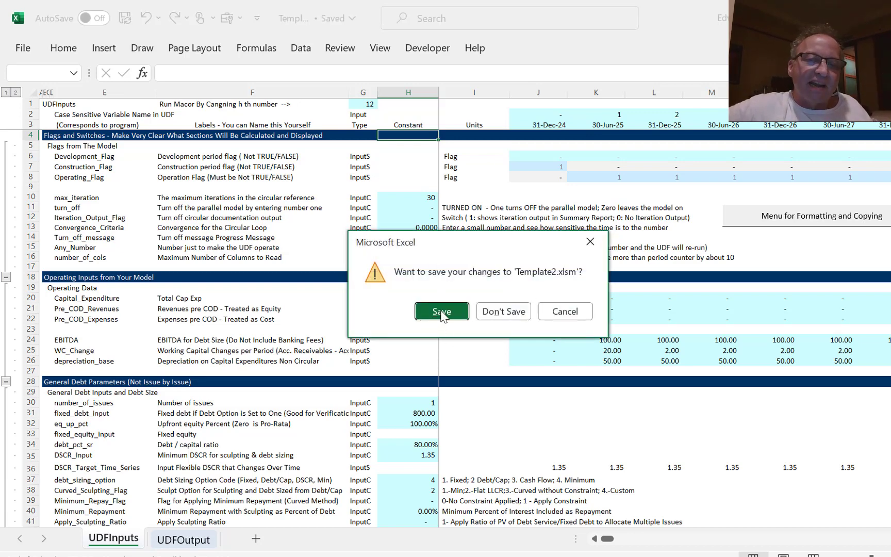
{"action": "left_click", "coordinate": [441, 312]}
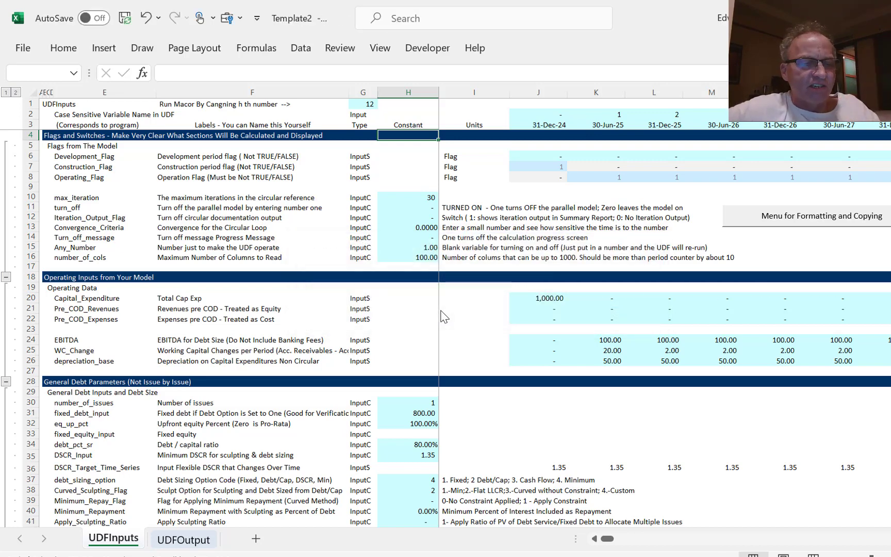
{"action": "key", "text": "ctrl+Tab"}
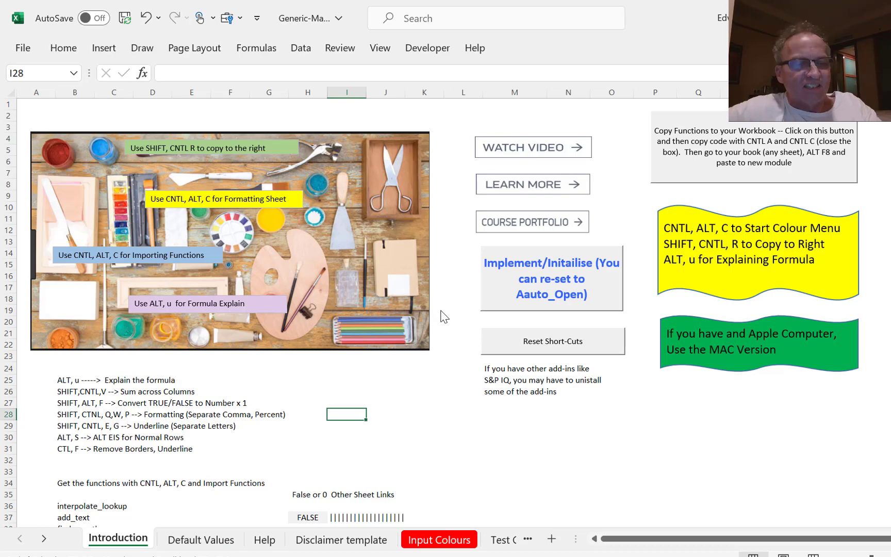
{"action": "key", "text": "ctrl+Tab"}
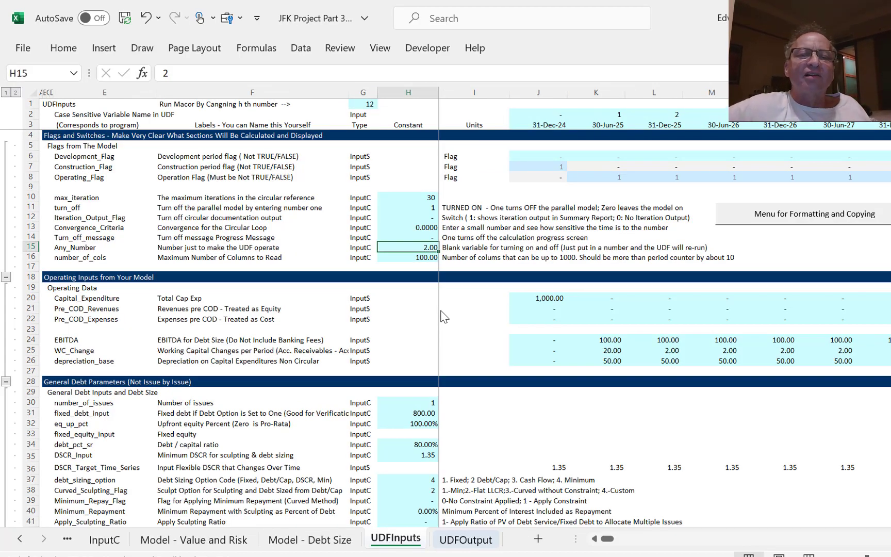
Check the turn_off switch and set the workbook's calculation mode to automatic.
{"action": "key", "text": "Up"}
{"action": "key", "text": "Up"}
{"action": "key", "text": "Up"}
{"action": "key", "text": "Up"}
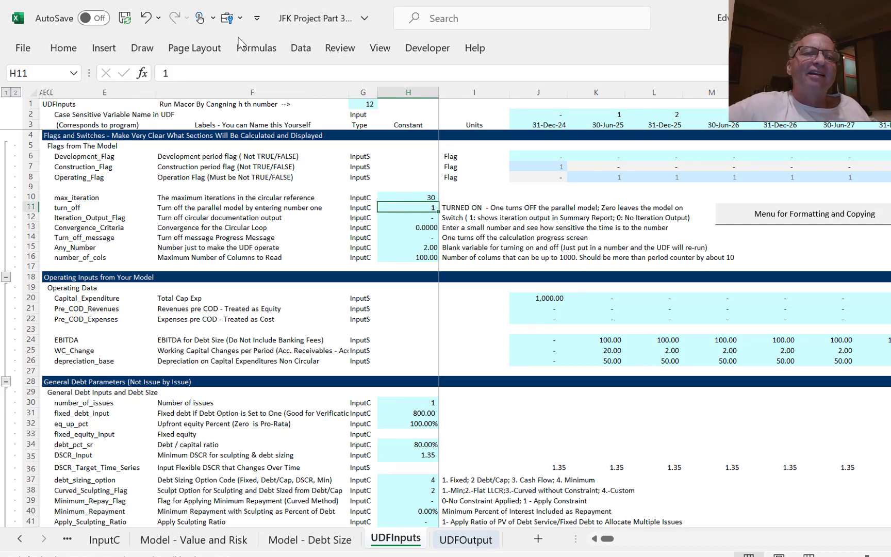
{"action": "left_click", "coordinate": [256, 47]}
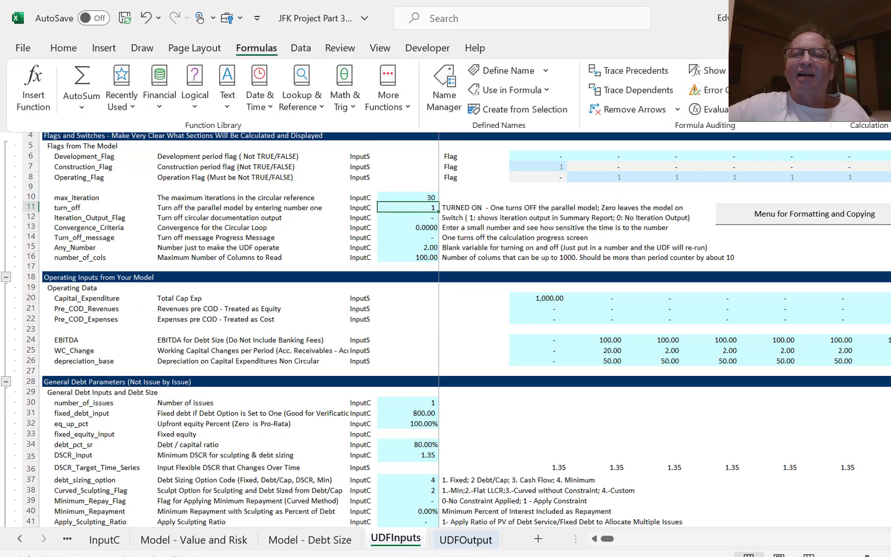
{"action": "left_click", "coordinate": [850, 93]}
{"action": "left_click", "coordinate": [817, 154]}
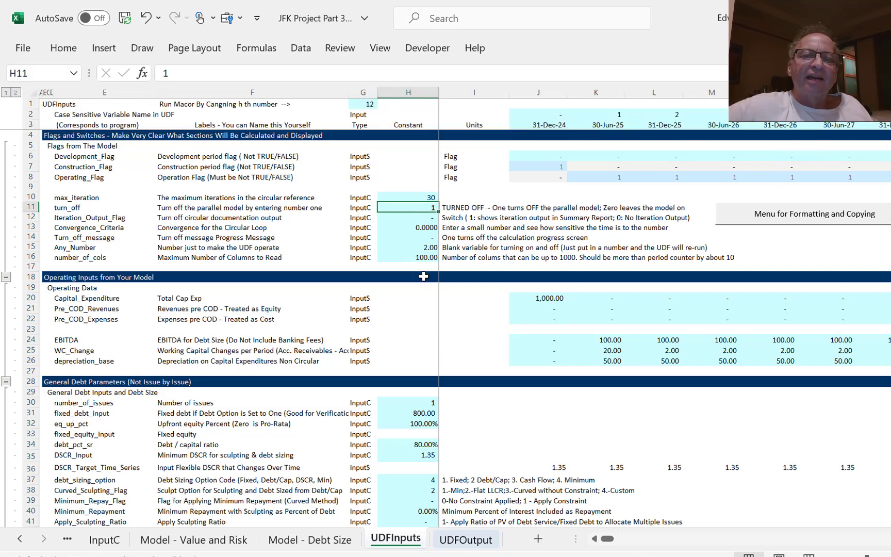
Set turn_off to 0 to leave the parallel model switched on.
{"action": "key", "text": "Up"}
{"action": "key", "text": "Down"}
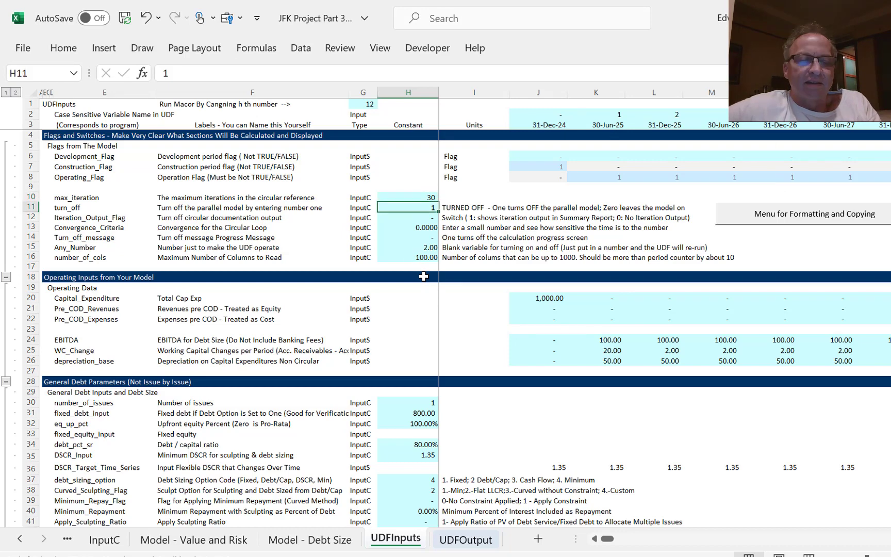
{"action": "type", "text": "0"}
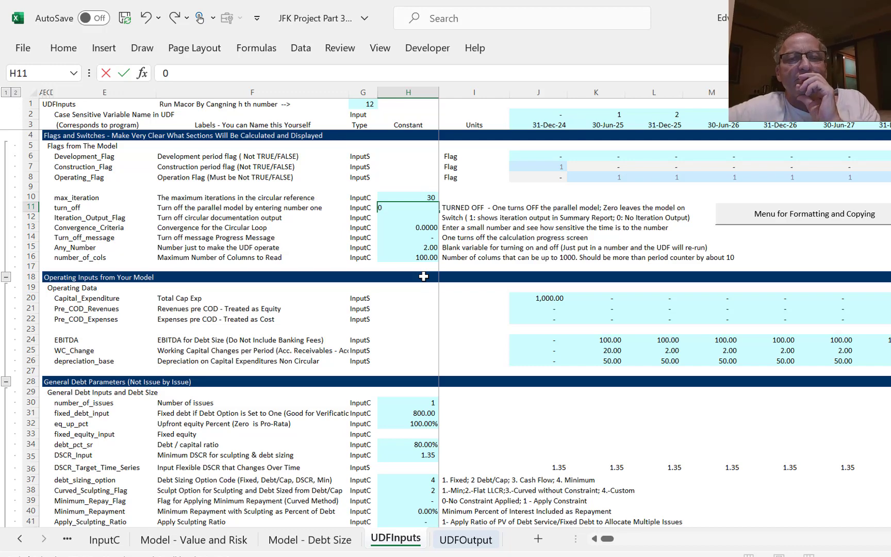
{"action": "key", "text": "Return"}
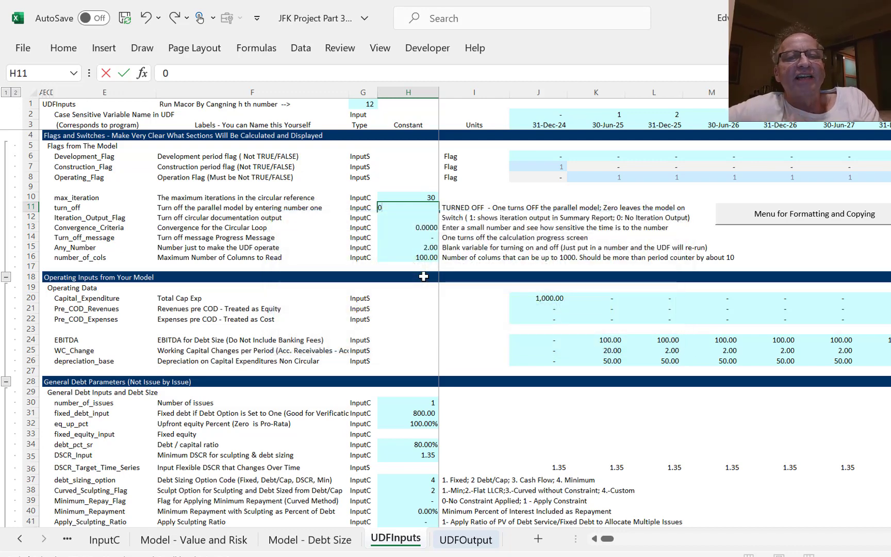
{"action": "key", "text": "Return"}
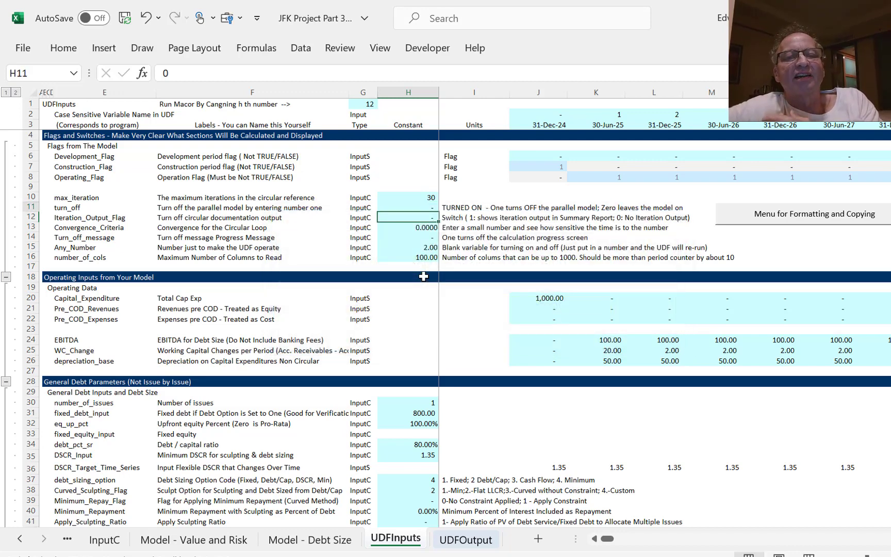
{"action": "key", "text": "Up"}
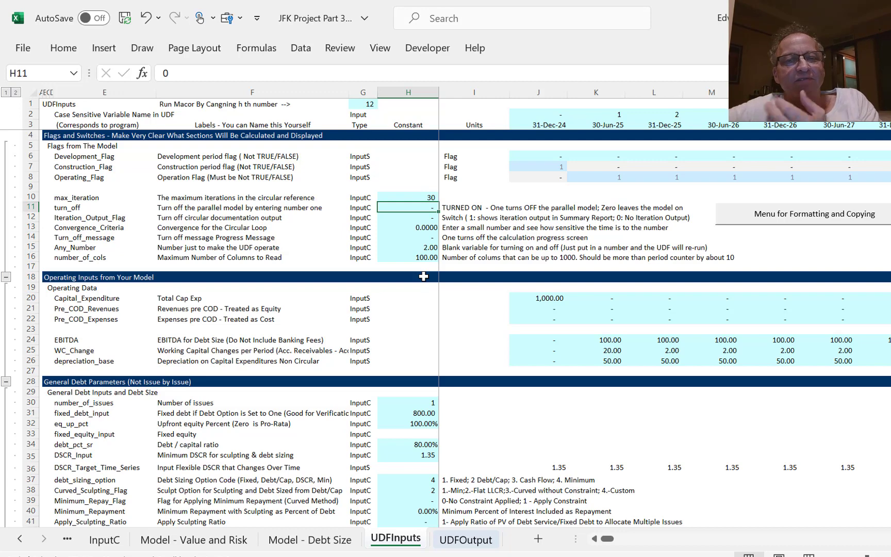
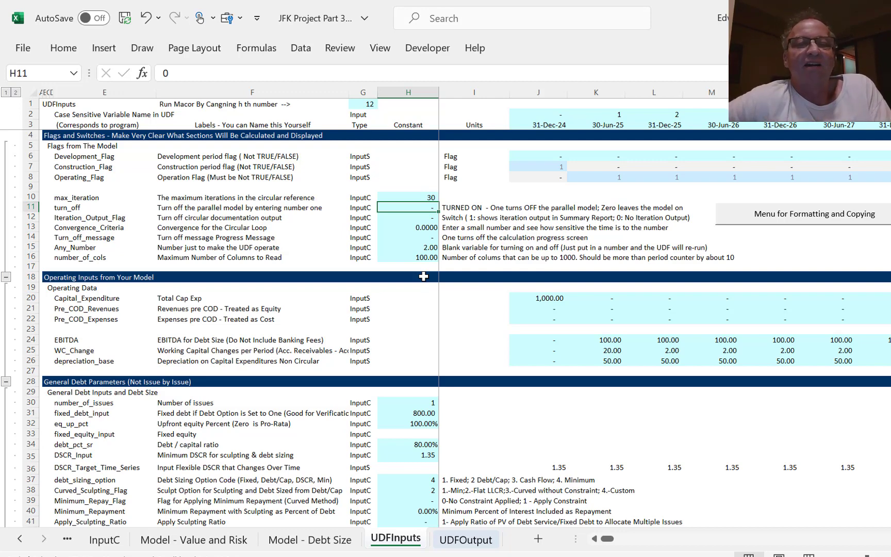
Set the Any_Number constant to 1 to make the UDF re-run.
{"action": "key", "text": "Down"}
{"action": "key", "text": "Down"}
{"action": "key", "text": "Down"}
{"action": "key", "text": "Down"}
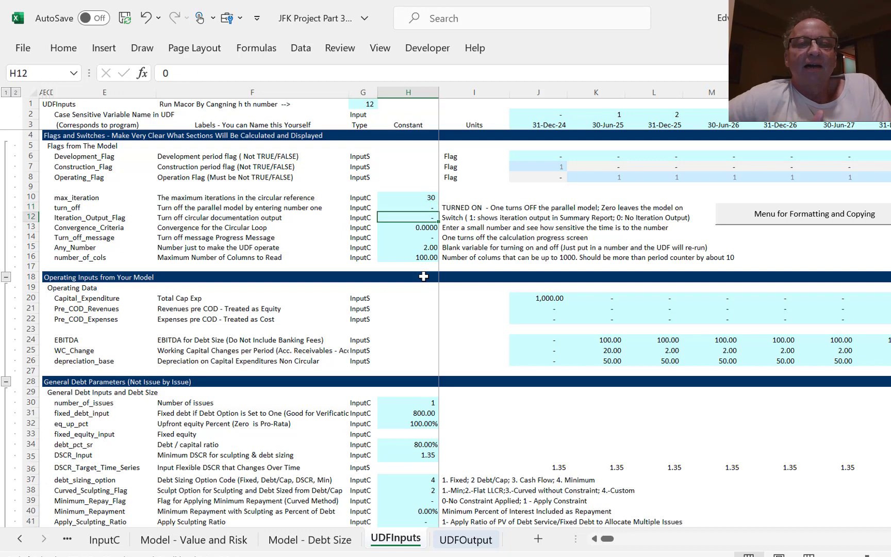
{"action": "type", "text": "1"}
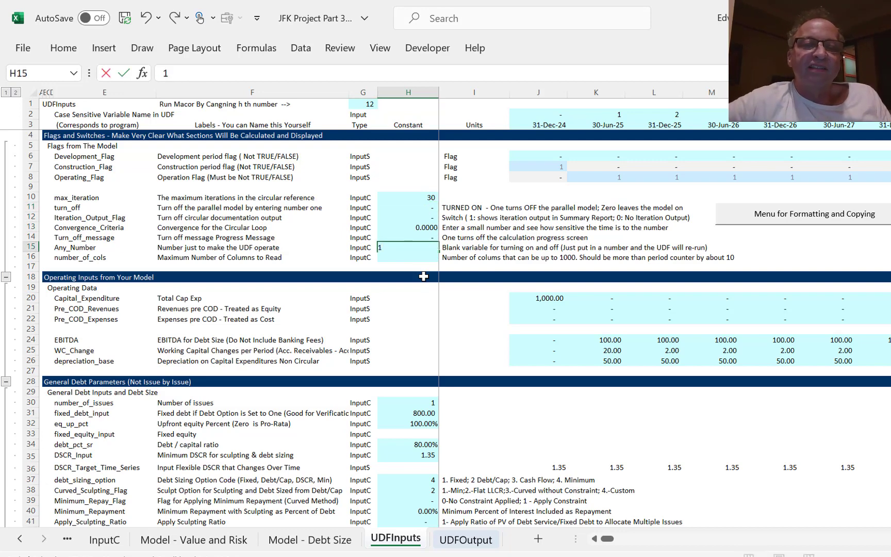
{"action": "key", "text": "Return"}
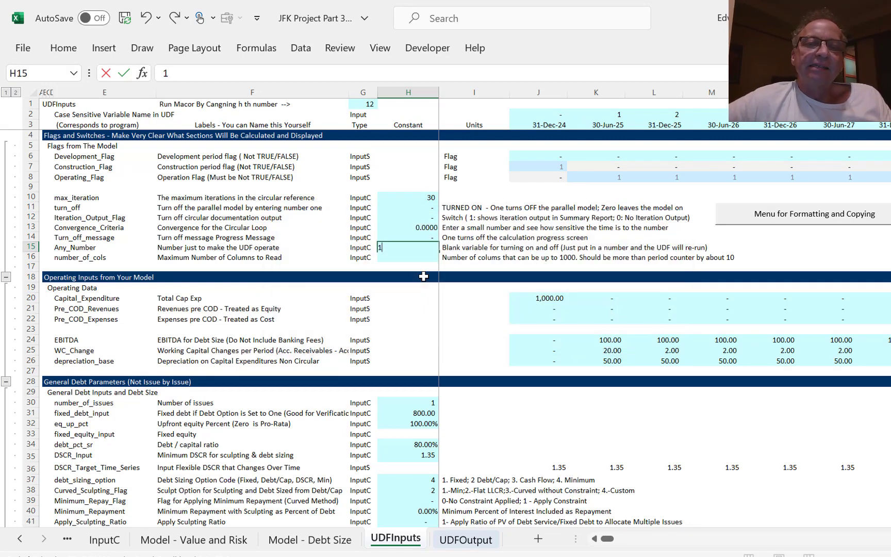
{"action": "key", "text": "Return"}
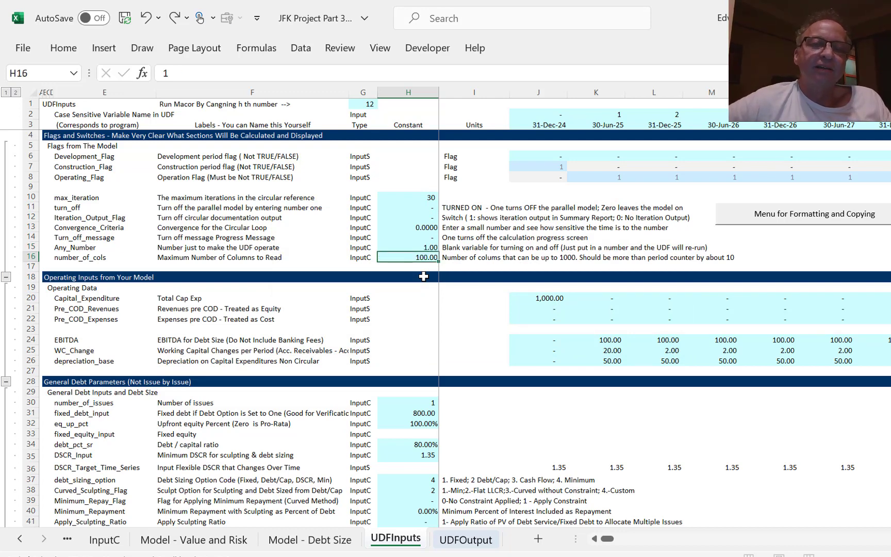
Examine the debt sizing, debt issue and summary reports on the UDFOutput sheet.
{"action": "key", "text": "ctrl+Page_Down"}
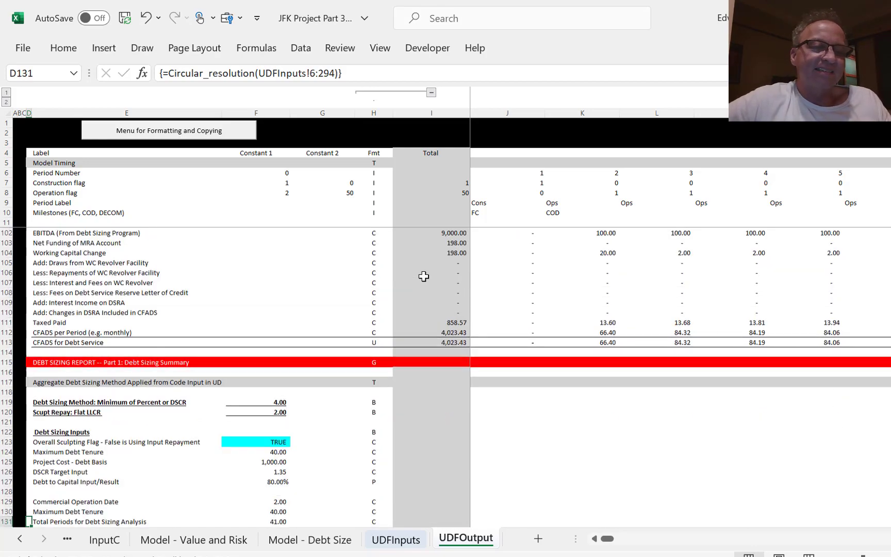
{"action": "key", "text": "Page_Down"}
{"action": "key", "text": "Page_Down"}
{"action": "key", "text": "Page_Down"}
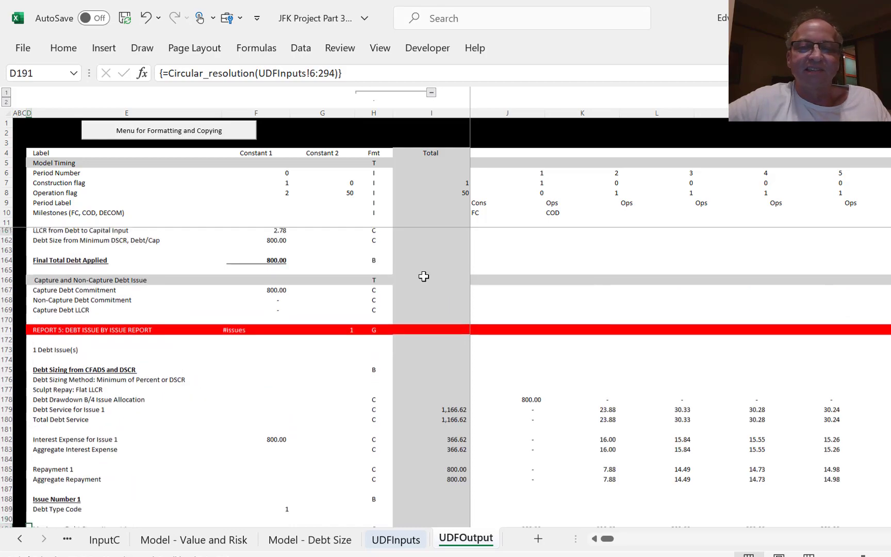
{"action": "key", "text": "Page_Up"}
{"action": "key", "text": "Page_Up"}
{"action": "key", "text": "Page_Up"}
{"action": "key", "text": "Page_Up"}
{"action": "key", "text": "Page_Up"}
{"action": "key", "text": "Page_Up"}
{"action": "key", "text": "Page_Up"}
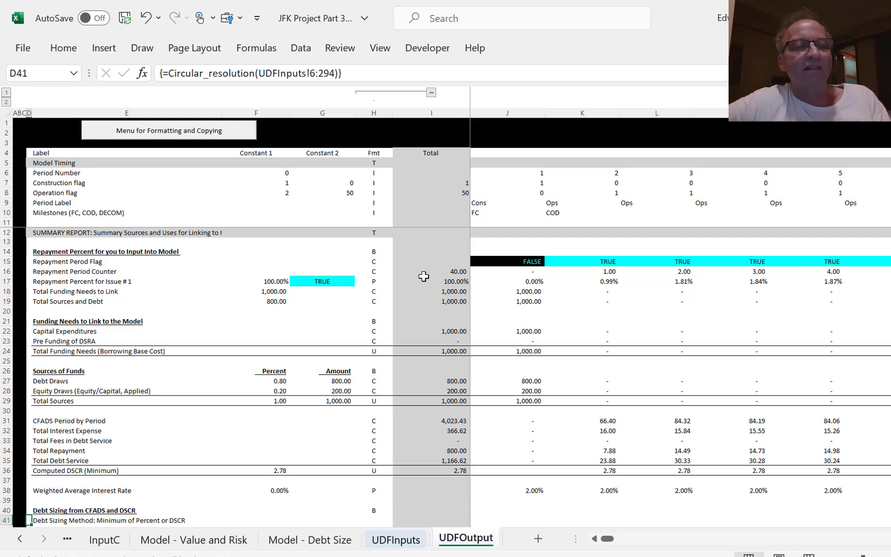
Set turn_off to 1 on the UDFInputs sheet to switch off the parallel model.
{"action": "key", "text": "ctrl+Page_Up"}
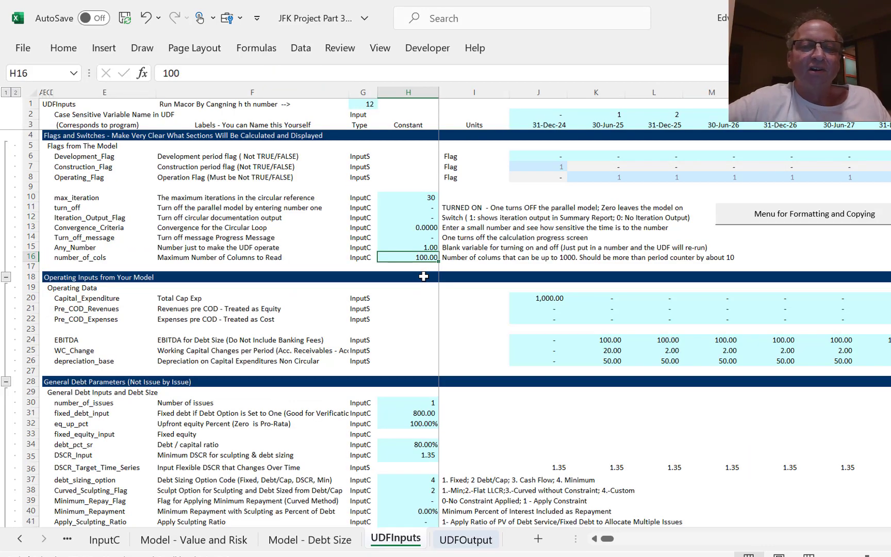
{"action": "key", "text": "Left"}
{"action": "key", "text": "Down"}
{"action": "key", "text": "Right"}
{"action": "key", "text": "Up"}
{"action": "key", "text": "Down"}
{"action": "key", "text": "Down"}
{"action": "key", "text": "Down"}
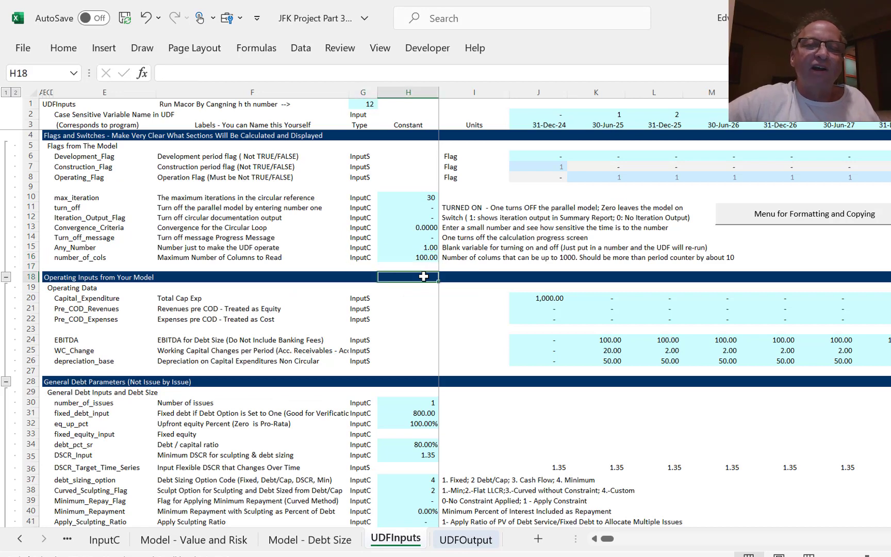
{"action": "key", "text": "Up"}
{"action": "key", "text": "Up"}
{"action": "key", "text": "Up"}
{"action": "key", "text": "Up"}
{"action": "key", "text": "Up"}
{"action": "key", "text": "Up"}
{"action": "key", "text": "Up"}
{"action": "key", "text": "Up"}
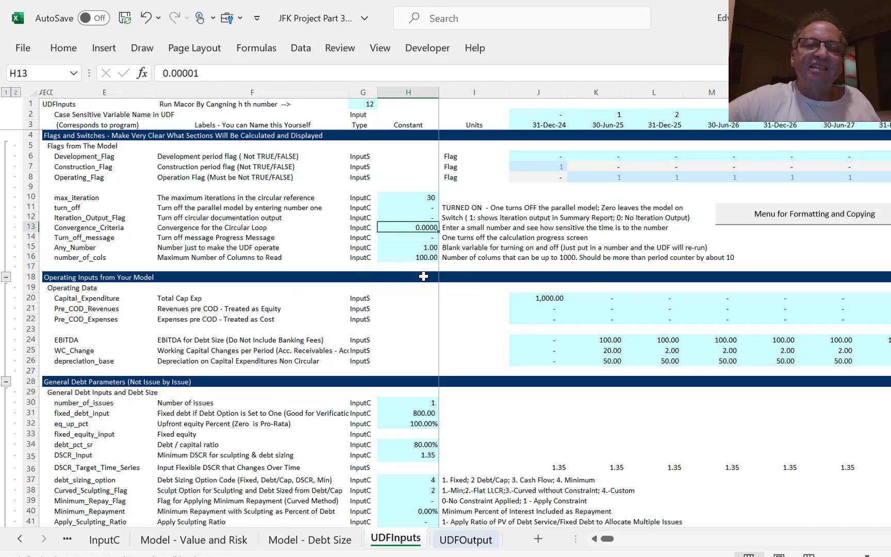
{"action": "key", "text": "Left"}
{"action": "key", "text": "Right"}
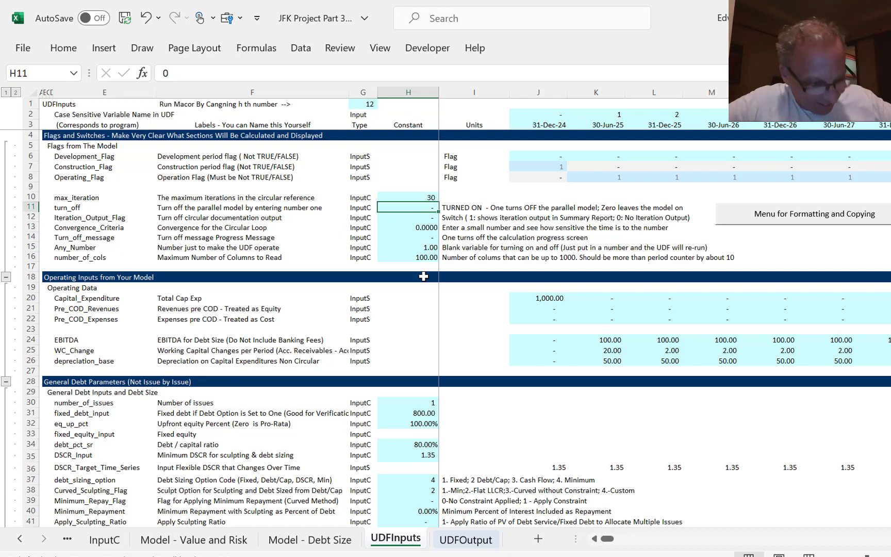
{"action": "key", "text": "Left"}
{"action": "key", "text": "Right"}
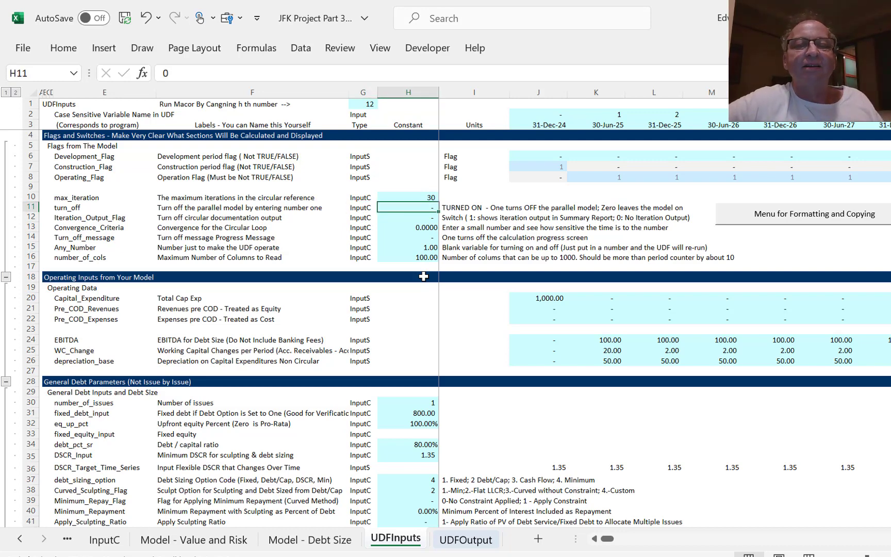
{"action": "key", "text": "Right"}
{"action": "key", "text": "Left"}
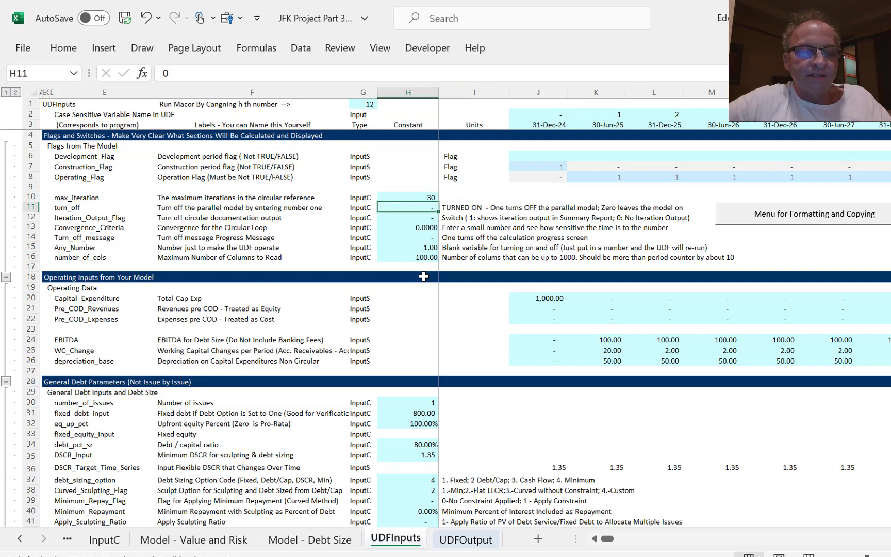
{"action": "type", "text": "1"}
{"action": "key", "text": "Return"}
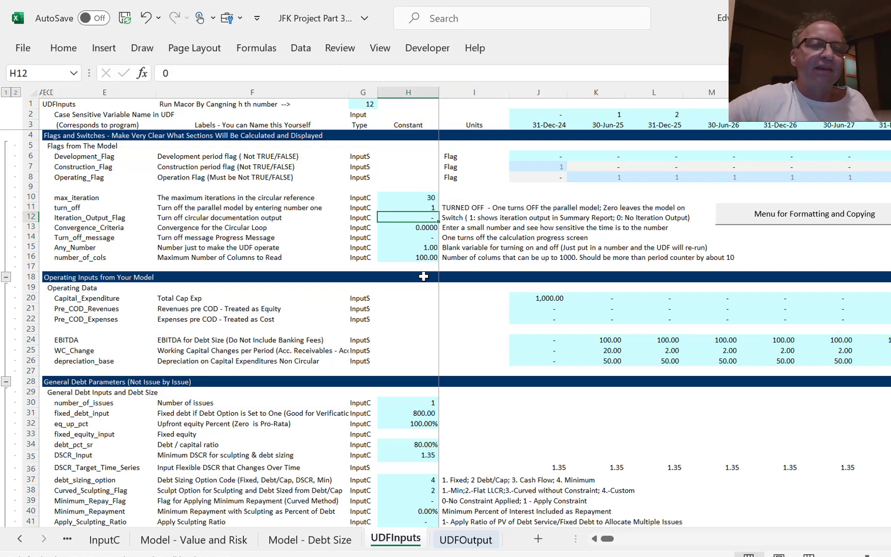
Link the 31-Dec-24 Capital_Expenditure input in J20 to the Cap Exp/headline Investment in cell K32 of the Model - Debt Size sheet.
{"action": "key", "text": "Down"}
{"action": "key", "text": "Down"}
{"action": "key", "text": "Down"}
{"action": "key", "text": "Down"}
{"action": "key", "text": "Down"}
{"action": "key", "text": "Down"}
{"action": "key", "text": "Down"}
{"action": "key", "text": "Down"}
{"action": "key", "text": "Right"}
{"action": "key", "text": "Right"}
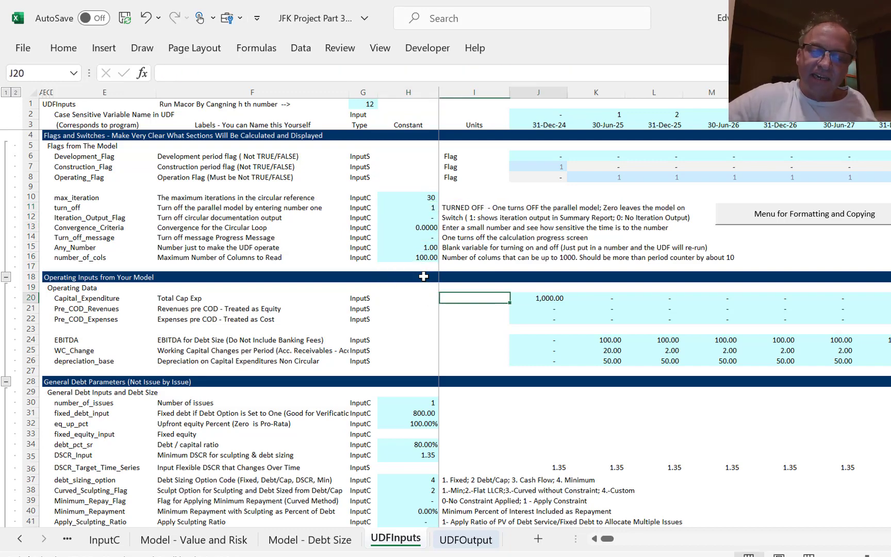
{"action": "type", "text": "="}
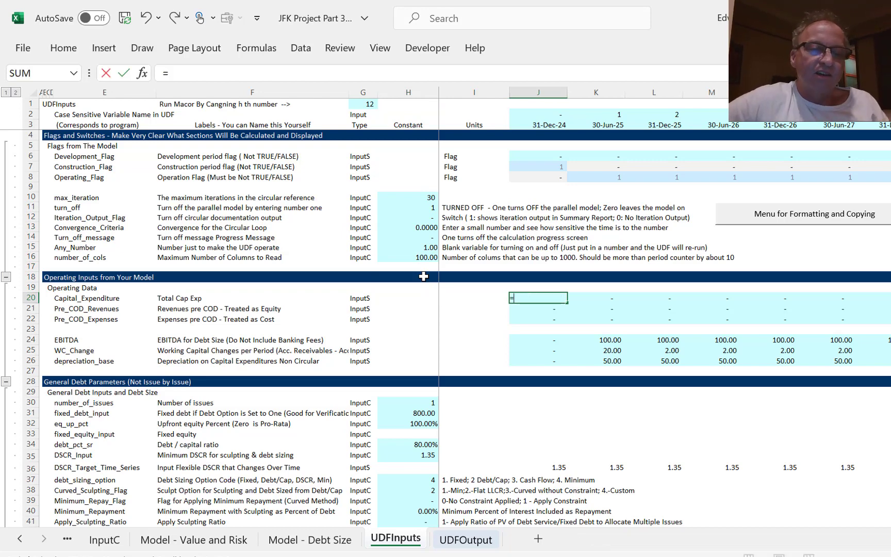
{"action": "key", "text": "ctrl+Page_Up"}
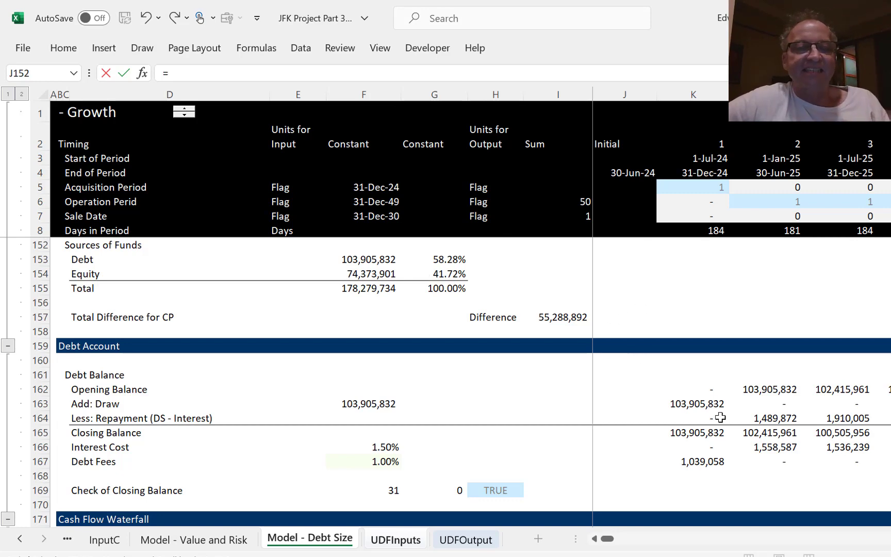
{"action": "left_click", "coordinate": [694, 412]}
{"action": "key", "text": "ctrl+Up"}
{"action": "key", "text": "ctrl+Up"}
{"action": "key", "text": "ctrl+Up"}
{"action": "key", "text": "ctrl+Up"}
{"action": "key", "text": "ctrl+Up"}
{"action": "key", "text": "ctrl+Up"}
{"action": "key", "text": "ctrl+Up"}
{"action": "key", "text": "ctrl+Up"}
{"action": "key", "text": "ctrl+Up"}
{"action": "key", "text": "ctrl+Up"}
{"action": "key", "text": "ctrl+Up"}
{"action": "key", "text": "ctrl+Up"}
{"action": "key", "text": "ctrl+Up"}
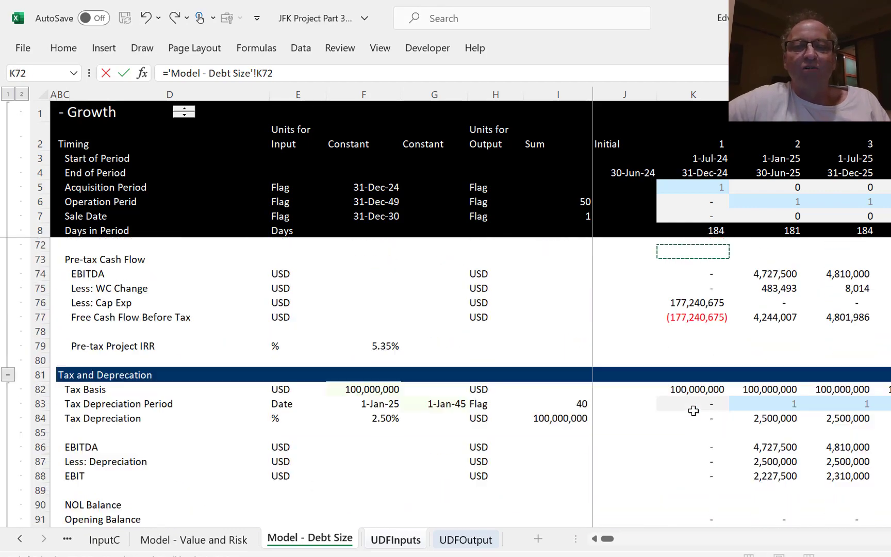
{"action": "key", "text": "ctrl+Down"}
{"action": "key", "text": "ctrl+Down"}
{"action": "key", "text": "ctrl+Down"}
{"action": "key", "text": "ctrl+Down"}
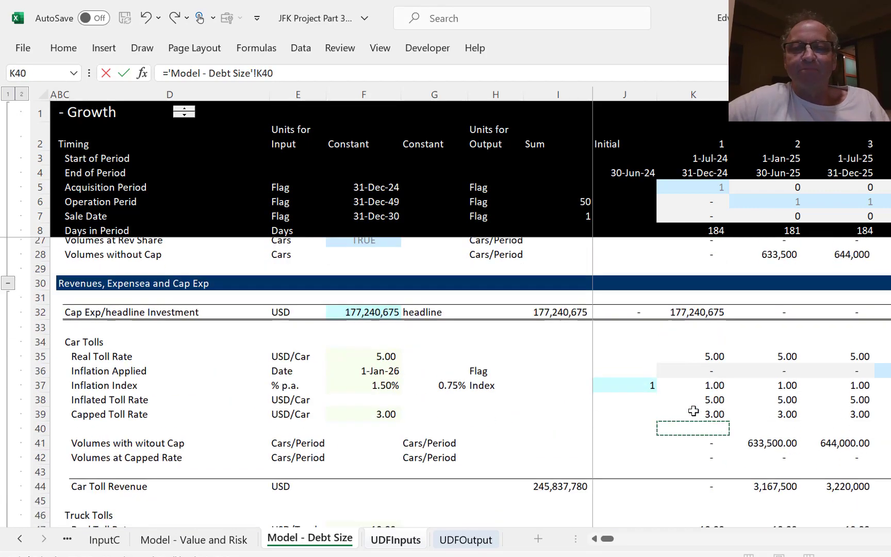
{"action": "key", "text": "Down"}
{"action": "key", "text": "Down"}
{"action": "key", "text": "Down"}
{"action": "key", "text": "Down"}
{"action": "key", "text": "Down"}
{"action": "key", "text": "Down"}
{"action": "key", "text": "Down"}
{"action": "key", "text": "Down"}
{"action": "key", "text": "Down"}
{"action": "key", "text": "Down"}
{"action": "key", "text": "Down"}
{"action": "key", "text": "Down"}
{"action": "key", "text": "Down"}
{"action": "key", "text": "Down"}
{"action": "key", "text": "Down"}
{"action": "key", "text": "Down"}
{"action": "key", "text": "Down"}
{"action": "key", "text": "Down"}
{"action": "key", "text": "Down"}
{"action": "key", "text": "Down"}
{"action": "key", "text": "Down"}
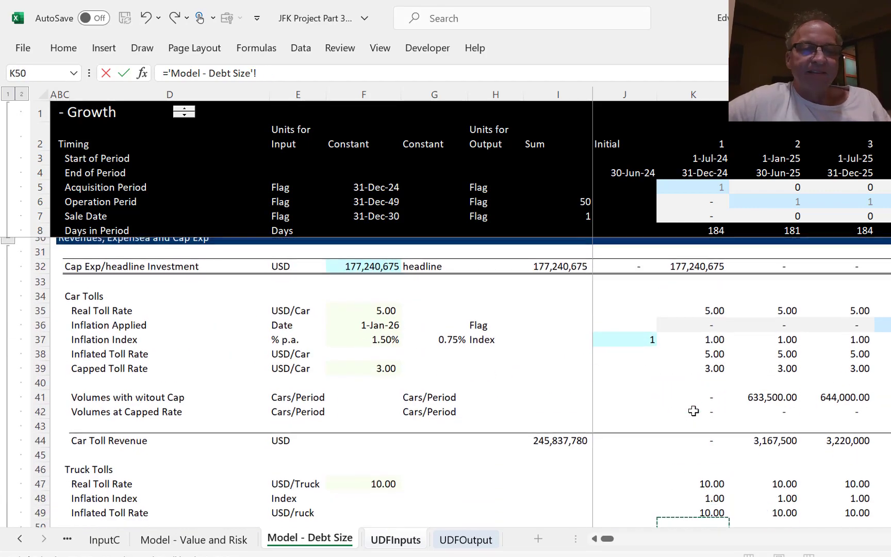
{"action": "key", "text": "Down"}
{"action": "key", "text": "Down"}
{"action": "key", "text": "Down"}
{"action": "key", "text": "Down"}
{"action": "key", "text": "Down"}
{"action": "key", "text": "Down"}
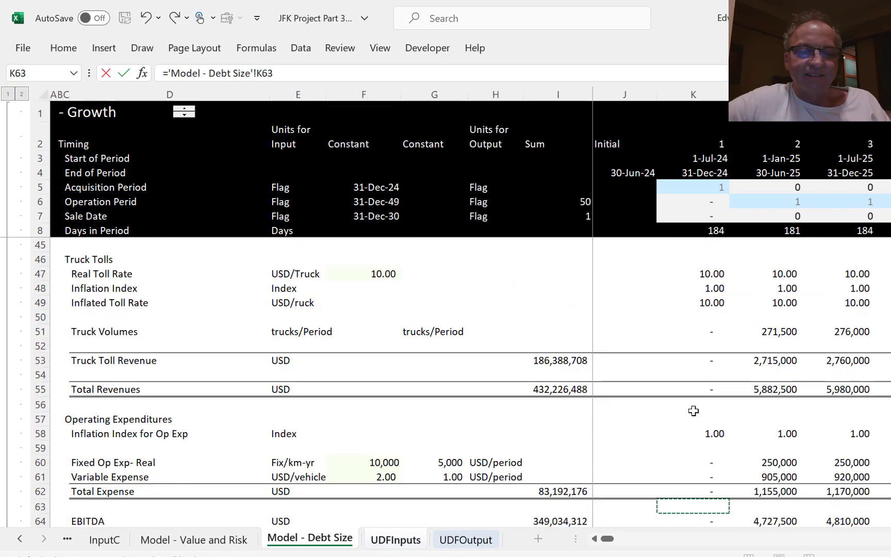
{"action": "key", "text": "Down"}
{"action": "key", "text": "Down"}
{"action": "key", "text": "Down"}
{"action": "key", "text": "Down"}
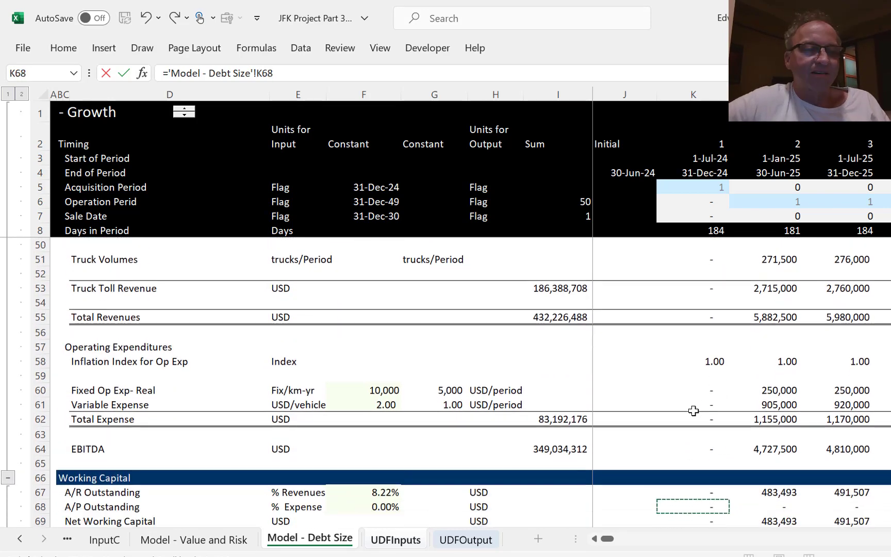
{"action": "key", "text": "Up"}
{"action": "key", "text": "Up"}
{"action": "key", "text": "Up"}
{"action": "key", "text": "Up"}
{"action": "key", "text": "Up"}
{"action": "key", "text": "Up"}
{"action": "key", "text": "Up"}
{"action": "key", "text": "Up"}
{"action": "key", "text": "Up"}
{"action": "key", "text": "Up"}
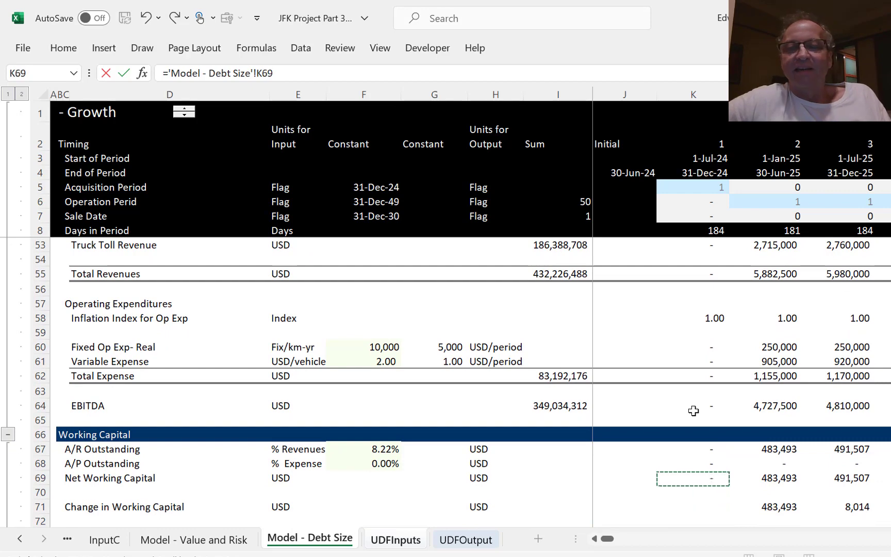
{"action": "key", "text": "Down"}
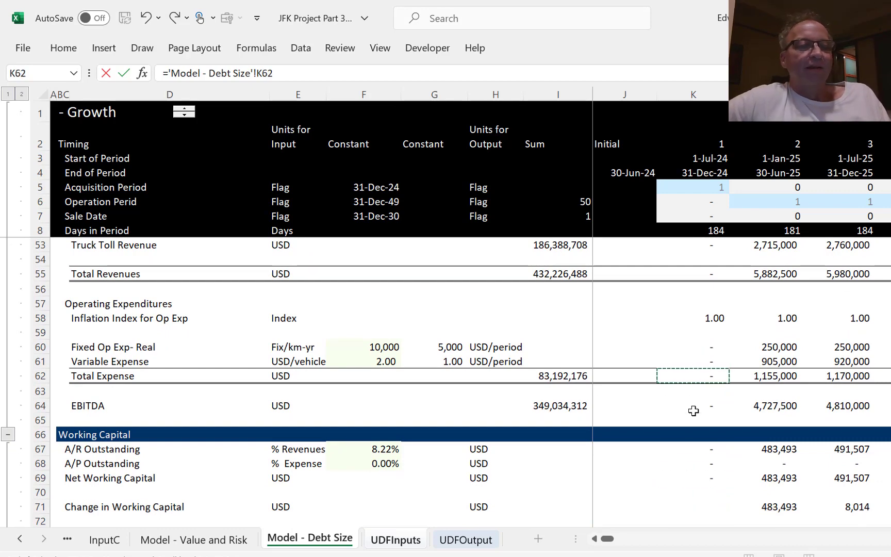
{"action": "key", "text": "Up"}
{"action": "key", "text": "Up"}
{"action": "key", "text": "Up"}
{"action": "key", "text": "Up"}
{"action": "key", "text": "Up"}
{"action": "key", "text": "Up"}
{"action": "key", "text": "Up"}
{"action": "key", "text": "Up"}
{"action": "key", "text": "Up"}
{"action": "key", "text": "Up"}
{"action": "key", "text": "Up"}
{"action": "key", "text": "Up"}
{"action": "key", "text": "Up"}
{"action": "key", "text": "Up"}
{"action": "key", "text": "Up"}
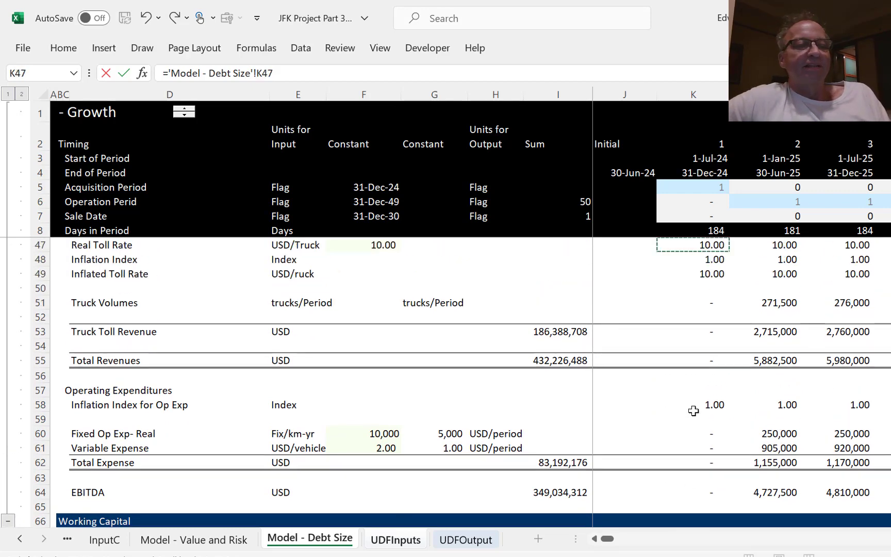
{"action": "key", "text": "Down"}
{"action": "key", "text": "Down"}
{"action": "key", "text": "Up"}
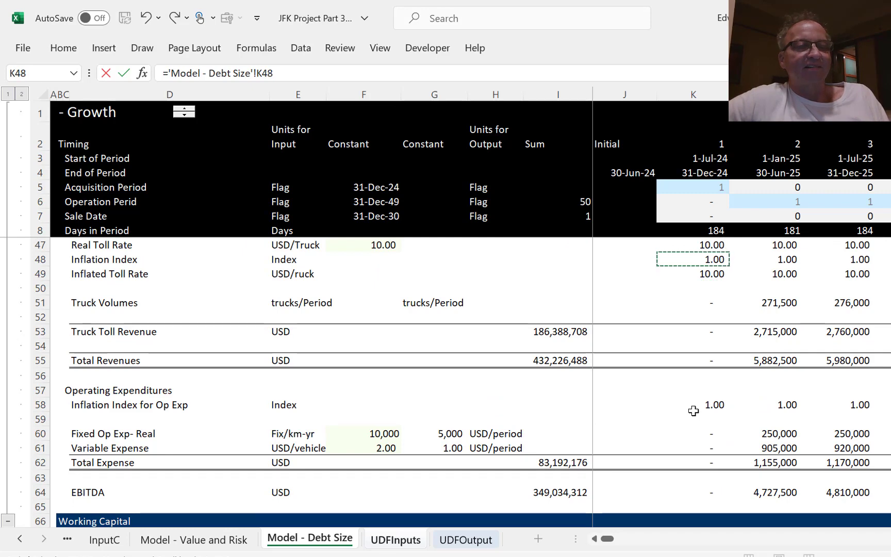
{"action": "key", "text": "Up"}
{"action": "key", "text": "Up"}
{"action": "key", "text": "Up"}
{"action": "key", "text": "Up"}
{"action": "key", "text": "Up"}
{"action": "key", "text": "Up"}
{"action": "key", "text": "Up"}
{"action": "key", "text": "Up"}
{"action": "key", "text": "Up"}
{"action": "key", "text": "Up"}
{"action": "key", "text": "Up"}
{"action": "key", "text": "Up"}
{"action": "key", "text": "Up"}
{"action": "key", "text": "Up"}
{"action": "key", "text": "Up"}
{"action": "key", "text": "Up"}
{"action": "key", "text": "Up"}
{"action": "key", "text": "Up"}
{"action": "key", "text": "Up"}
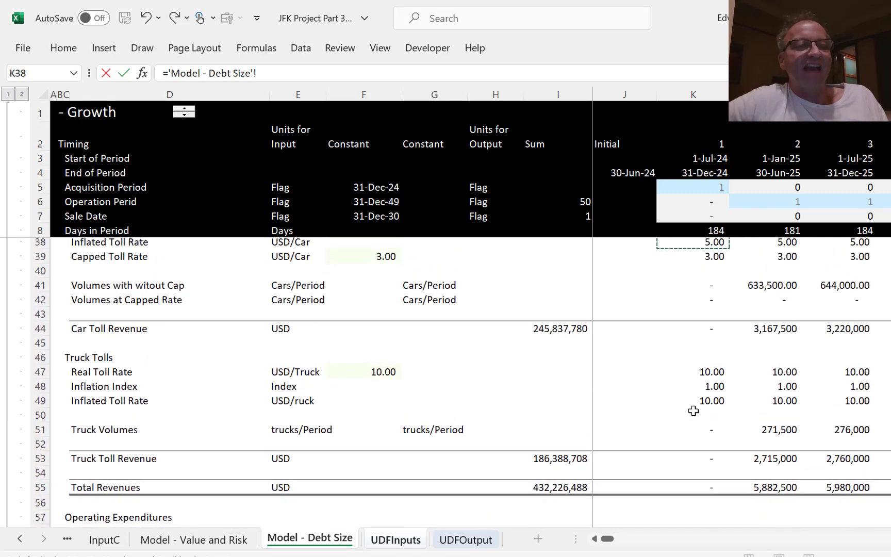
{"action": "key", "text": "Down"}
{"action": "key", "text": "Down"}
{"action": "key", "text": "Down"}
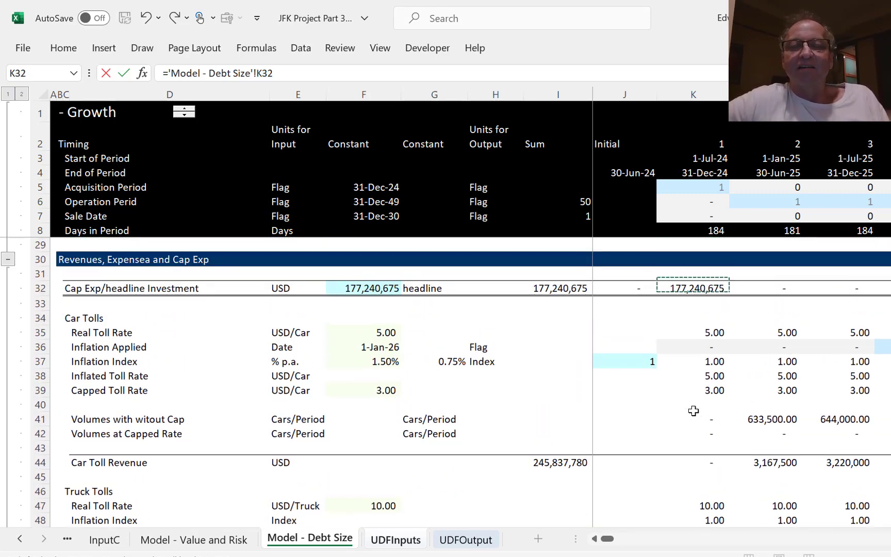
{"action": "key", "text": "Return"}
Copy the Capital_Expenditure link in J20 across the remaining periods of its row.
{"action": "key", "text": "Up"}
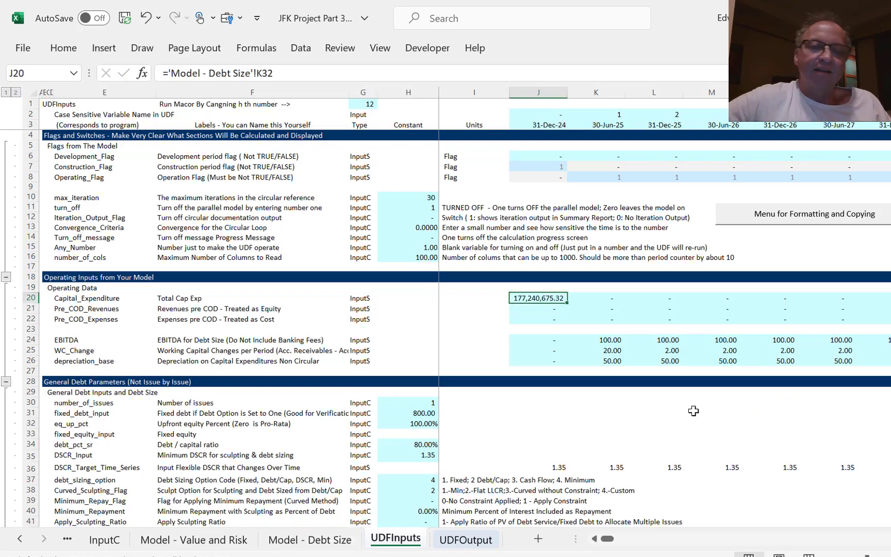
{"action": "key", "text": "ctrl+shift+Right"}
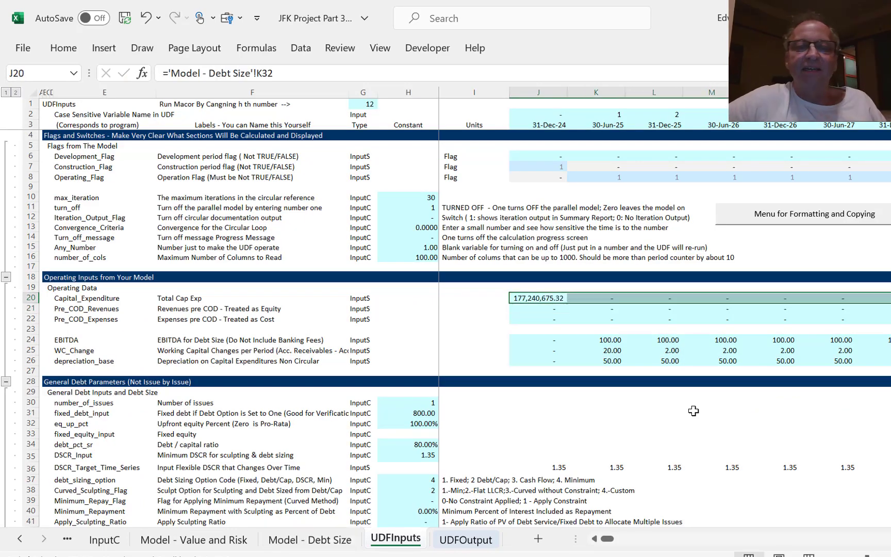
Link the 31-Dec-24 Construction_Flag in J7 to the Acquisition Period flag in cell K5 of the Model - Debt Size sheet.
{"action": "key", "text": "Left"}
{"action": "key", "text": "Up"}
{"action": "key", "text": "Up"}
{"action": "key", "text": "Up"}
{"action": "key", "text": "Up"}
{"action": "key", "text": "Up"}
{"action": "key", "text": "Up"}
{"action": "key", "text": "Up"}
{"action": "key", "text": "Up"}
{"action": "key", "text": "Up"}
{"action": "key", "text": "Up"}
{"action": "key", "text": "Up"}
{"action": "key", "text": "Up"}
{"action": "key", "text": "Up"}
{"action": "key", "text": "Up"}
{"action": "key", "text": "Up"}
{"action": "key", "text": "Up"}
{"action": "key", "text": "Up"}
{"action": "key", "text": "Up"}
{"action": "key", "text": "Up"}
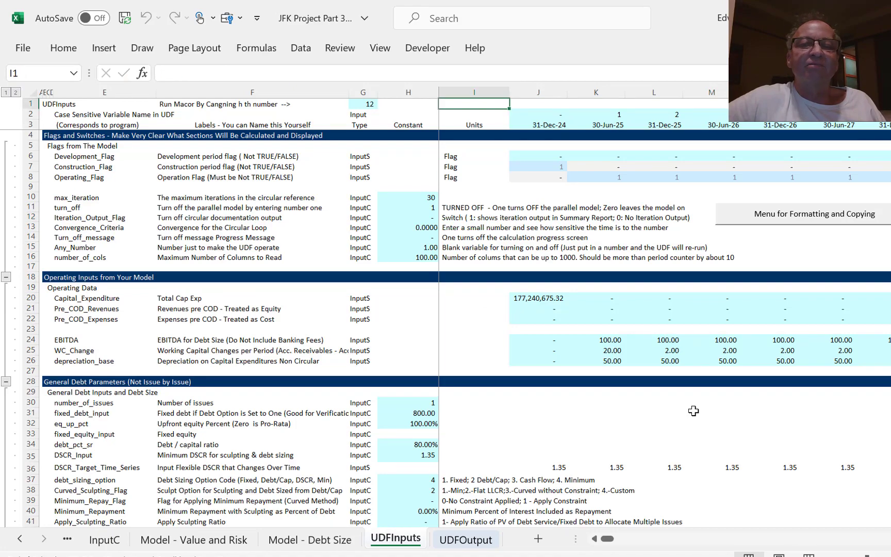
{"action": "key", "text": "Down"}
{"action": "key", "text": "Down"}
{"action": "key", "text": "Down"}
{"action": "key", "text": "Down"}
{"action": "key", "text": "Down"}
{"action": "key", "text": "Right"}
{"action": "key", "text": "Down"}
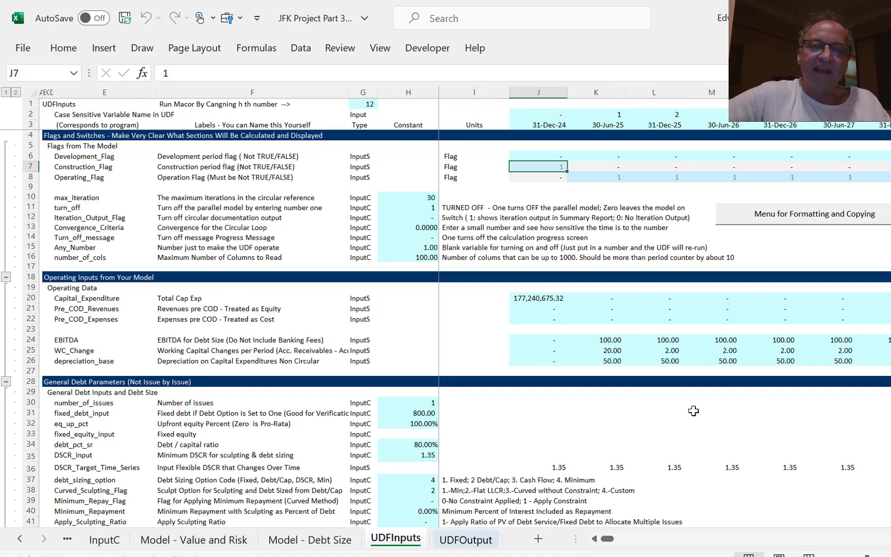
{"action": "type", "text": "="}
{"action": "key", "text": "ctrl+Page_Up"}
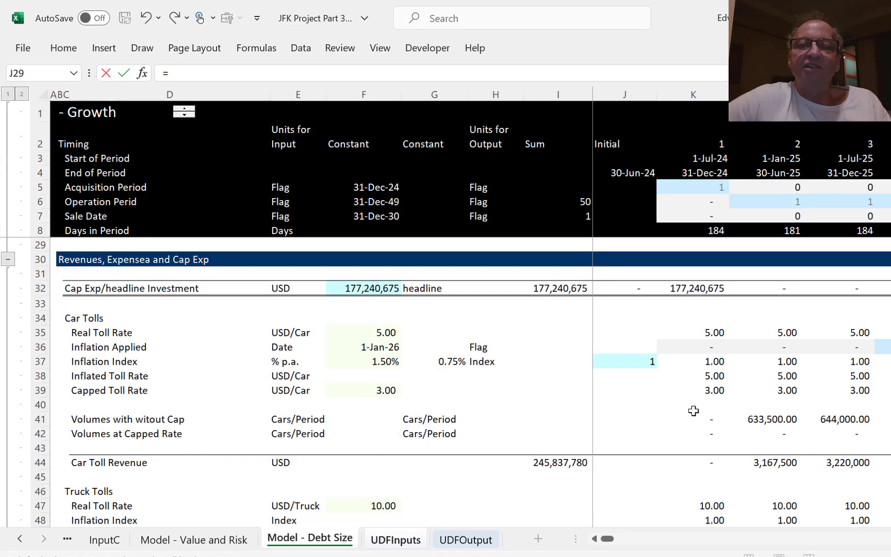
{"action": "left_click", "coordinate": [696, 190]}
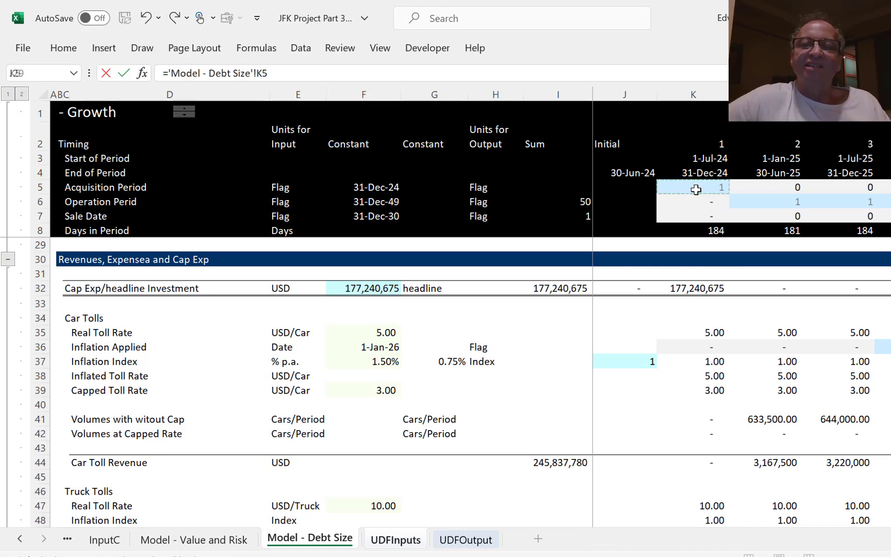
{"action": "key", "text": "Return"}
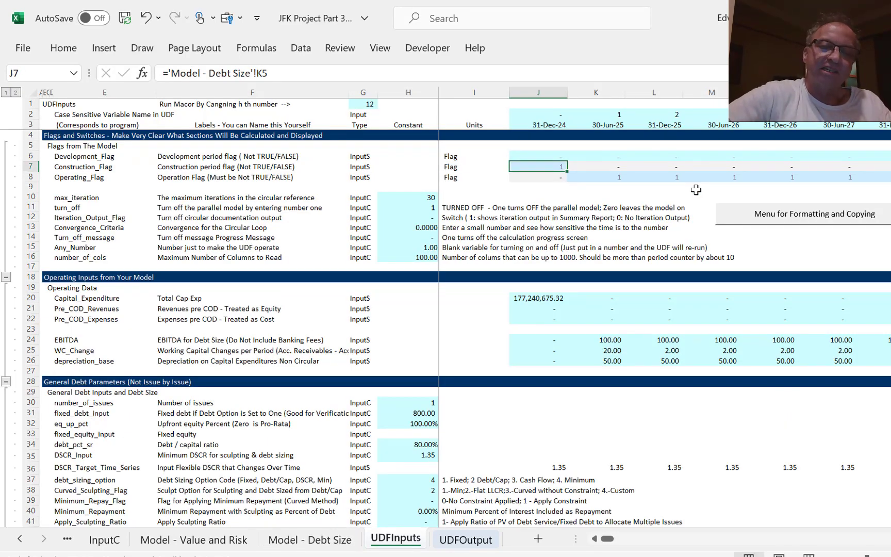
Link the Operating_Flag in J8 to the operation period flag in K6 of the Model - Debt Size sheet and copy it across the row.
{"action": "key", "text": "Down"}
{"action": "type", "text": "="}
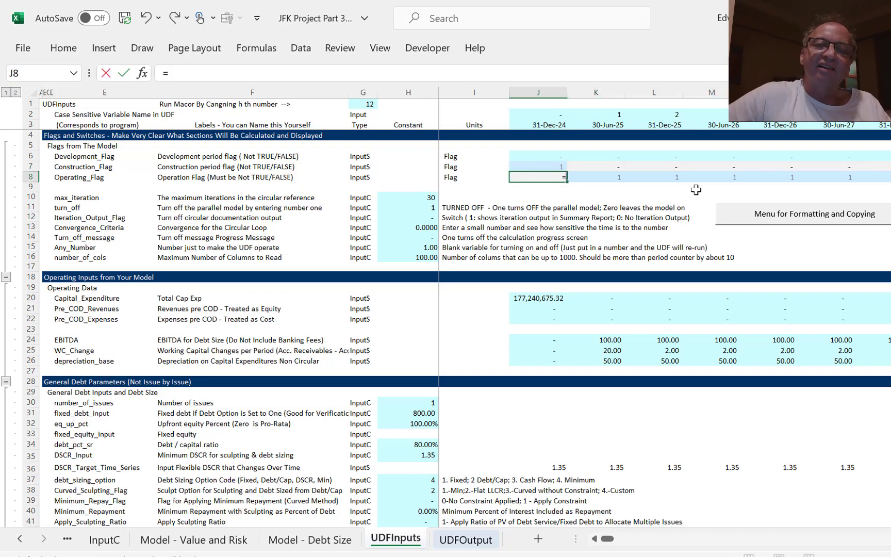
{"action": "key", "text": "ctrl+Page_Up"}
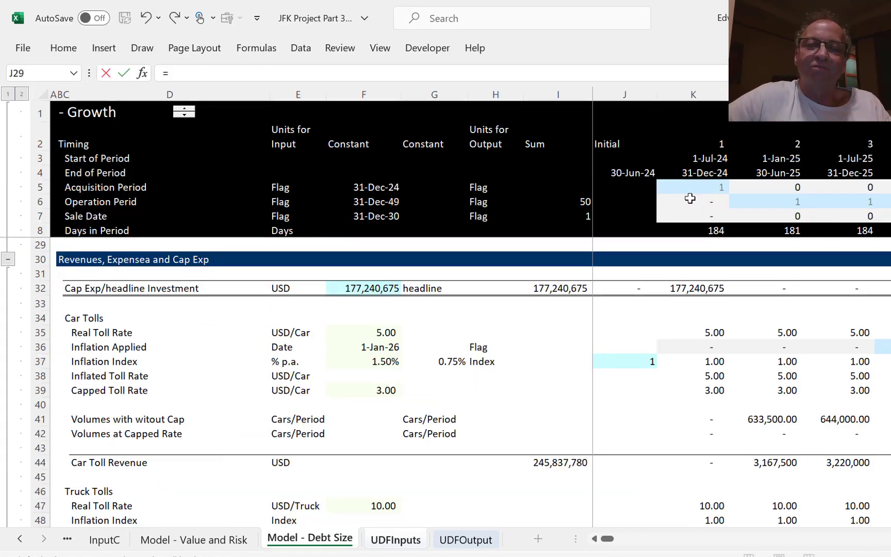
{"action": "left_click", "coordinate": [690, 200]}
{"action": "key", "text": "Return"}
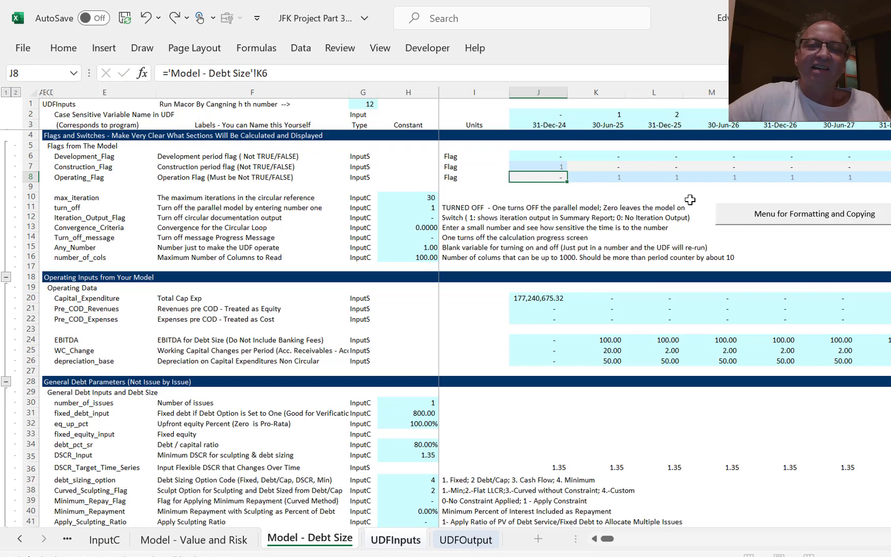
{"action": "key", "text": "Up"}
{"action": "key", "text": "Up"}
{"action": "key", "text": "Down"}
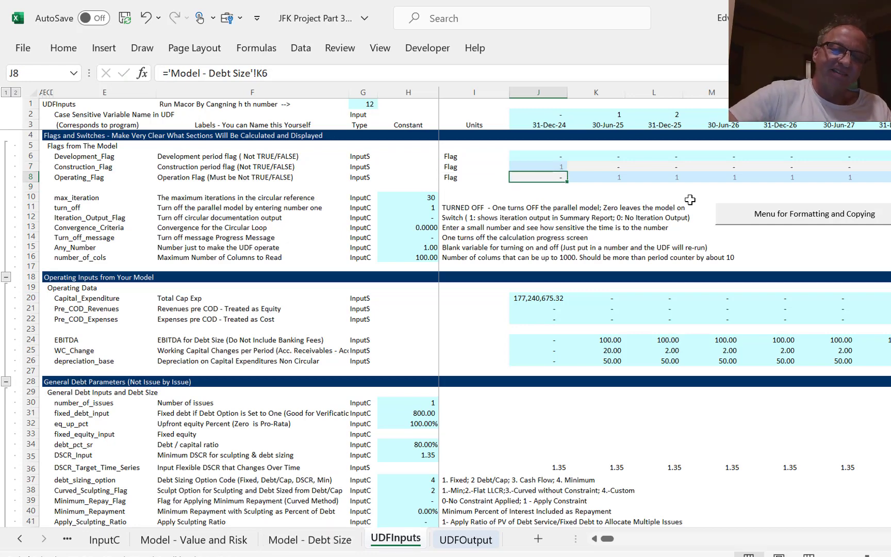
{"action": "key", "text": "ctrl+shift+Right"}
{"action": "key", "text": "Left"}
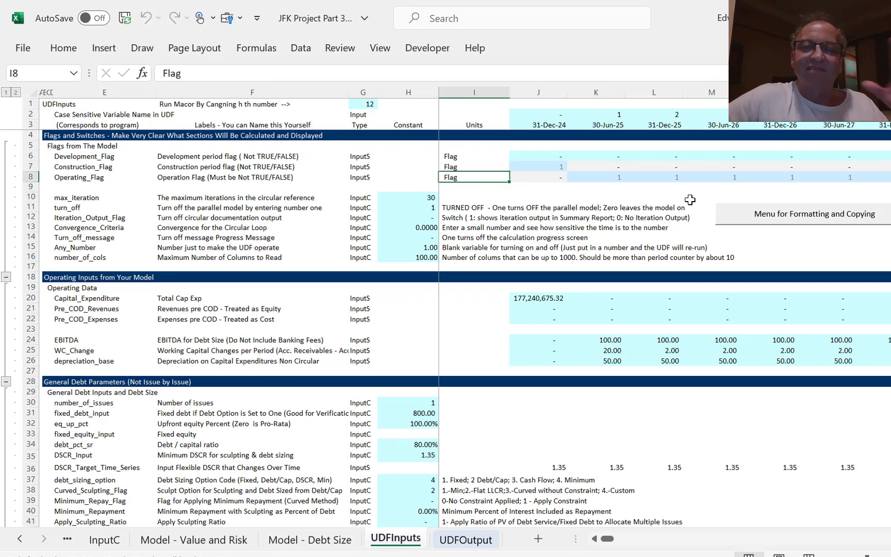
{"action": "key", "text": "Right"}
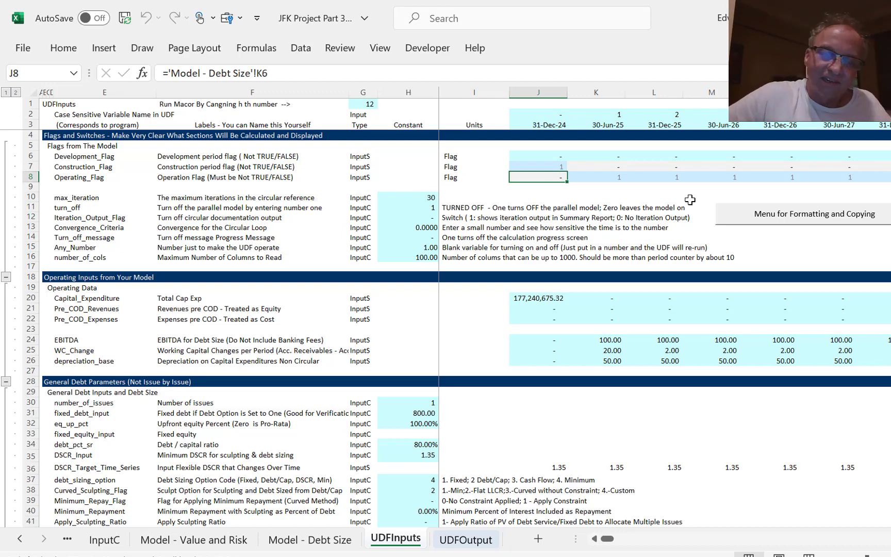
Link the EBITDA input in J24 to EBITDA in K64 of the Model - Debt Size sheet and copy it across all periods.
{"action": "key", "text": "Down"}
{"action": "key", "text": "Down"}
{"action": "key", "text": "Down"}
{"action": "key", "text": "Down"}
{"action": "key", "text": "Down"}
{"action": "key", "text": "Down"}
{"action": "key", "text": "Down"}
{"action": "key", "text": "Down"}
{"action": "key", "text": "Down"}
{"action": "key", "text": "Down"}
{"action": "key", "text": "Down"}
{"action": "key", "text": "Down"}
{"action": "key", "text": "Down"}
{"action": "key", "text": "Down"}
{"action": "key", "text": "Down"}
{"action": "key", "text": "Down"}
{"action": "key", "text": "Down"}
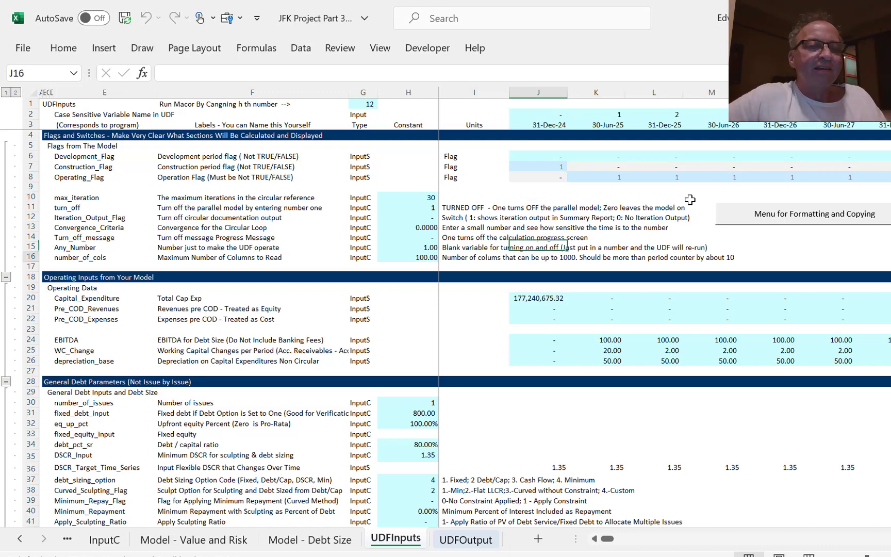
{"action": "key", "text": "Up"}
{"action": "type", "text": "="}
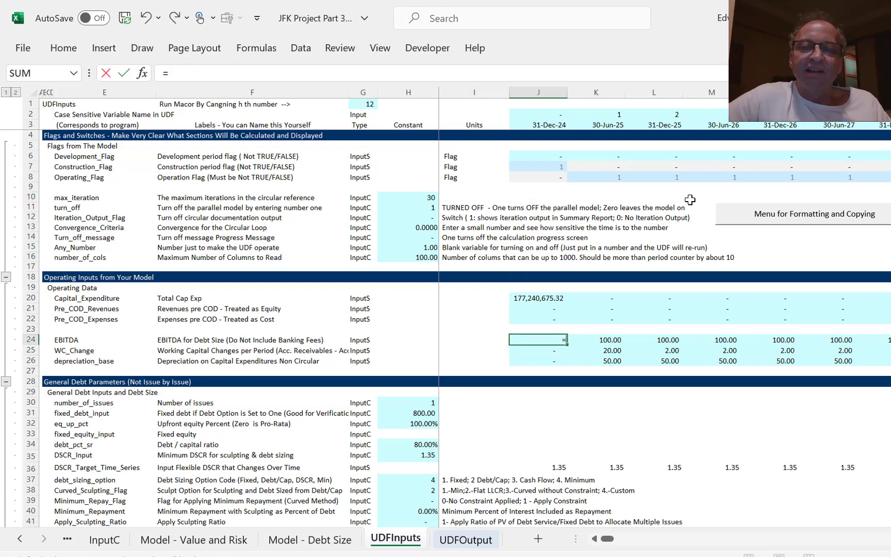
{"action": "key", "text": "ctrl+Page_Up"}
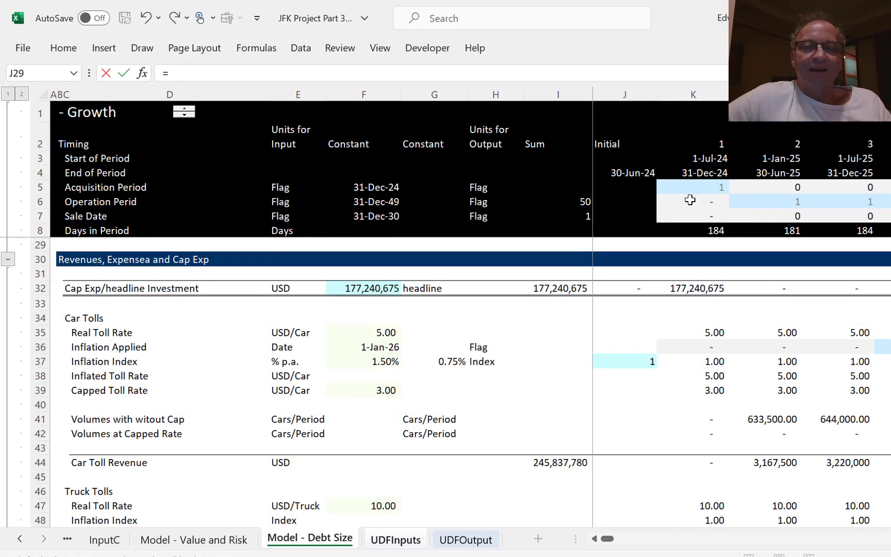
{"action": "left_click", "coordinate": [640, 312]}
{"action": "key", "text": "Down"}
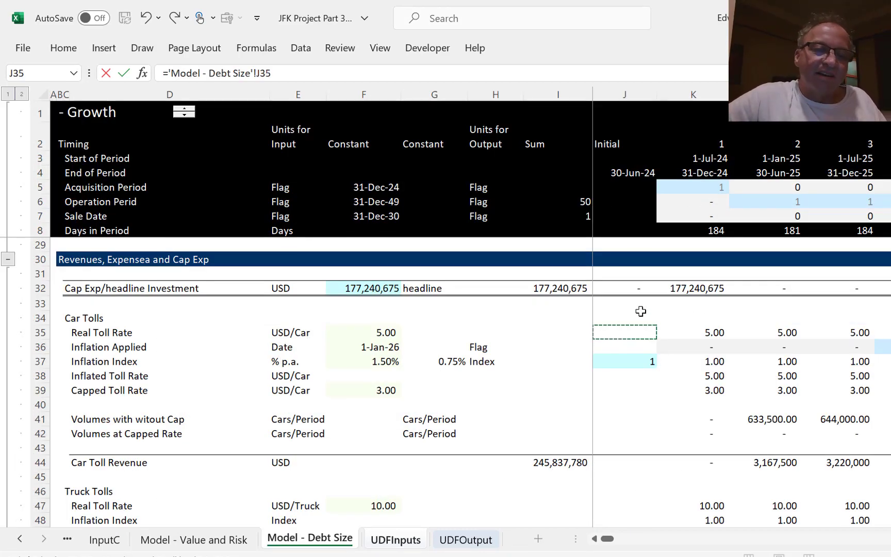
{"action": "key", "text": "Down"}
{"action": "key", "text": "Down"}
{"action": "key", "text": "Down"}
{"action": "key", "text": "Down"}
{"action": "key", "text": "Down"}
{"action": "key", "text": "Down"}
{"action": "key", "text": "Down"}
{"action": "key", "text": "Down"}
{"action": "key", "text": "Down"}
{"action": "key", "text": "Down"}
{"action": "key", "text": "Down"}
{"action": "key", "text": "Down"}
{"action": "key", "text": "Down"}
{"action": "key", "text": "Down"}
{"action": "key", "text": "Down"}
{"action": "key", "text": "Down"}
{"action": "key", "text": "Down"}
{"action": "key", "text": "Down"}
{"action": "key", "text": "Down"}
{"action": "key", "text": "Down"}
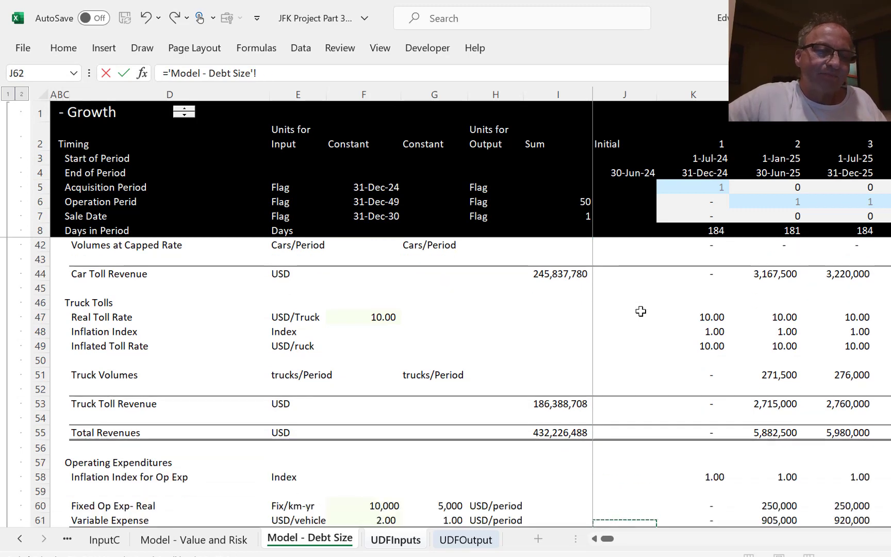
{"action": "key", "text": "Down"}
{"action": "key", "text": "Down"}
{"action": "key", "text": "Down"}
{"action": "key", "text": "Down"}
{"action": "key", "text": "Down"}
{"action": "key", "text": "Up"}
{"action": "key", "text": "Up"}
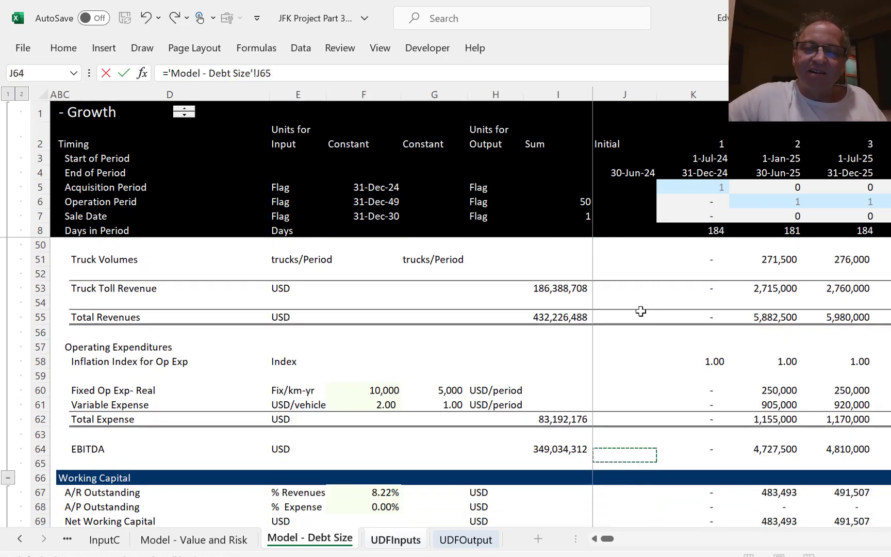
{"action": "key", "text": "Up"}
{"action": "key", "text": "Right"}
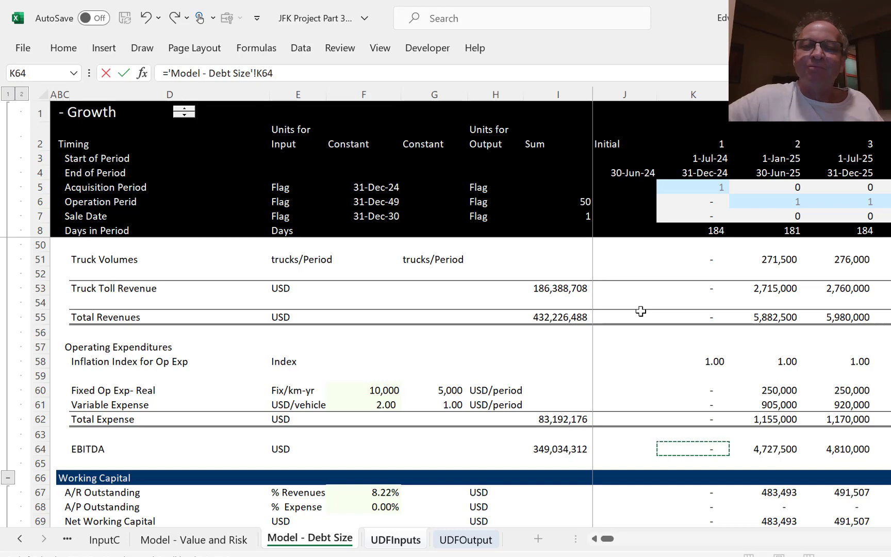
{"action": "key", "text": "Return"}
{"action": "key", "text": "Up"}
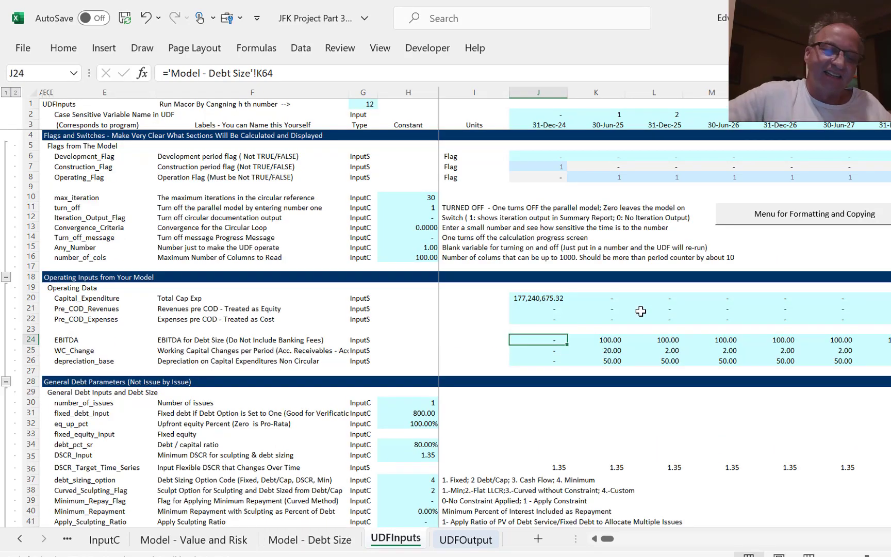
{"action": "key", "text": "ctrl+shift+Right"}
{"action": "key", "text": "ctrl+r"}
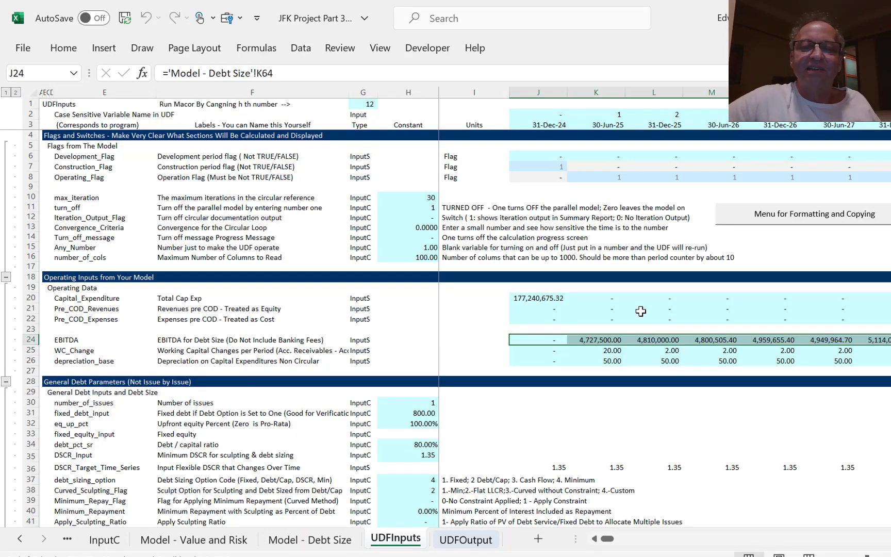
{"action": "key", "text": "ctrl+shift+Left"}
Link WC_Change in J25 to Change in Working Capital in K71 of the Model - Debt Size sheet and copy it across all periods.
{"action": "key", "text": "Down"}
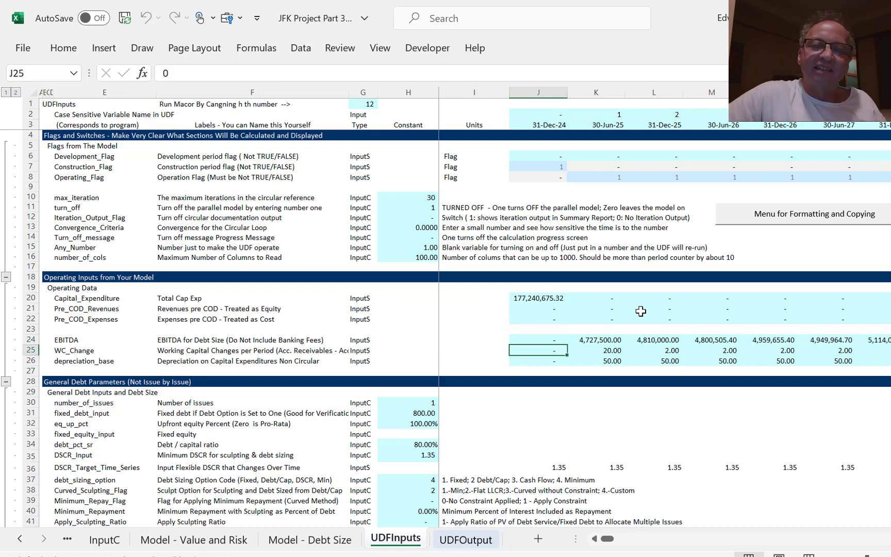
{"action": "type", "text": "="}
{"action": "key", "text": "ctrl+Page_Up"}
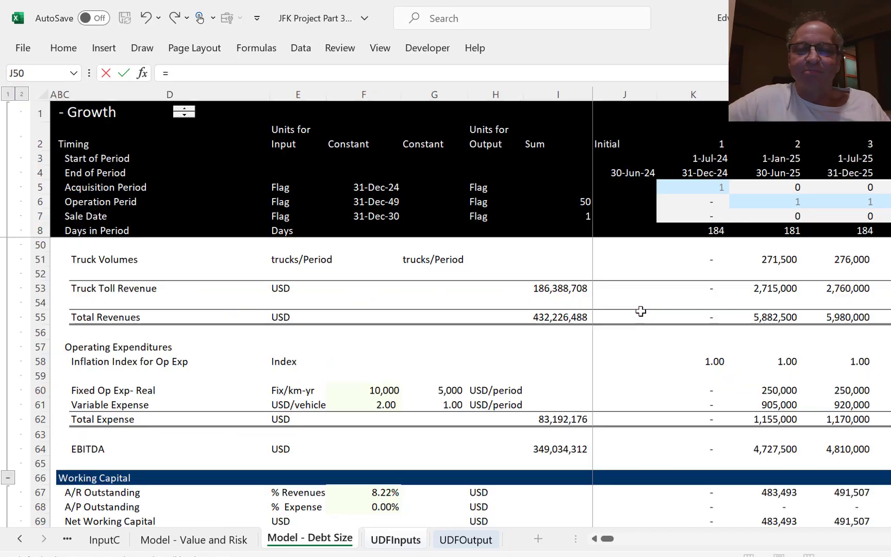
{"action": "left_click", "coordinate": [713, 328]}
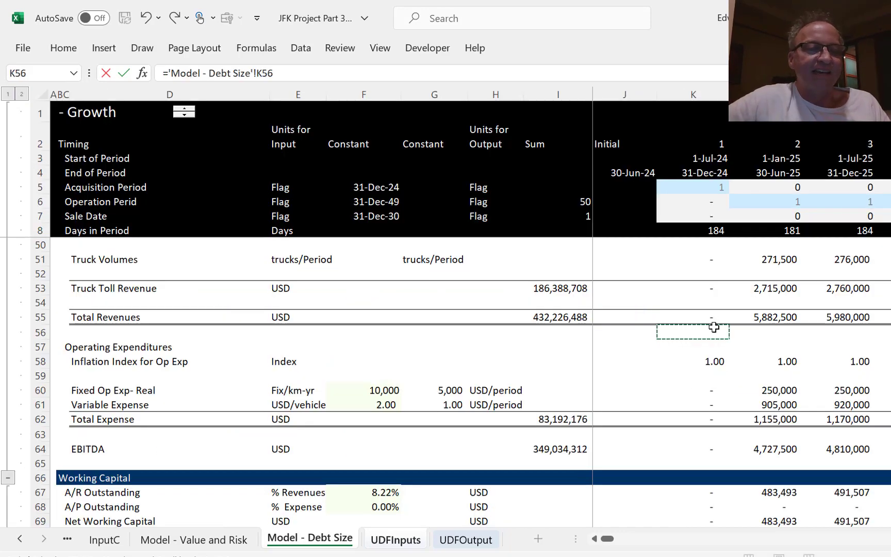
{"action": "key", "text": "Page_Down"}
{"action": "scroll", "coordinate": [714, 328], "scroll_direction": "up", "scroll_amount": 1}
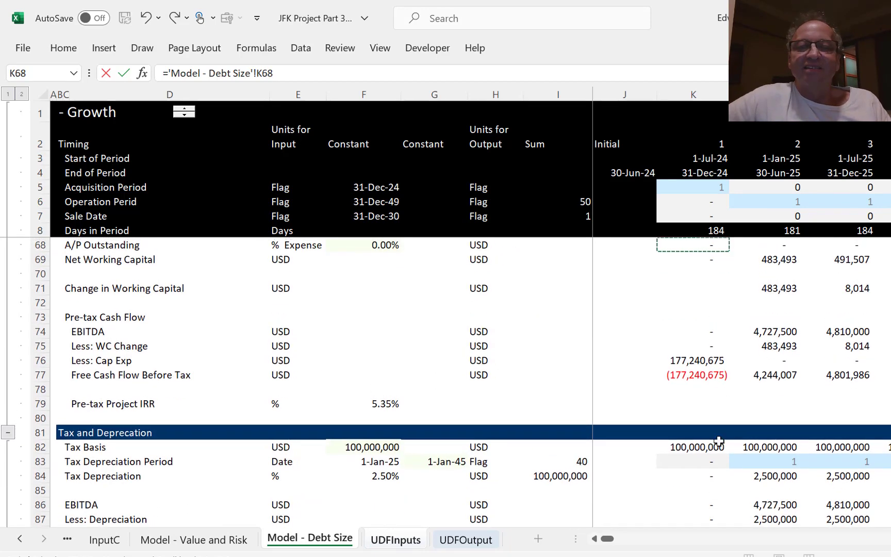
{"action": "left_click", "coordinate": [700, 282]}
{"action": "key", "text": "Return"}
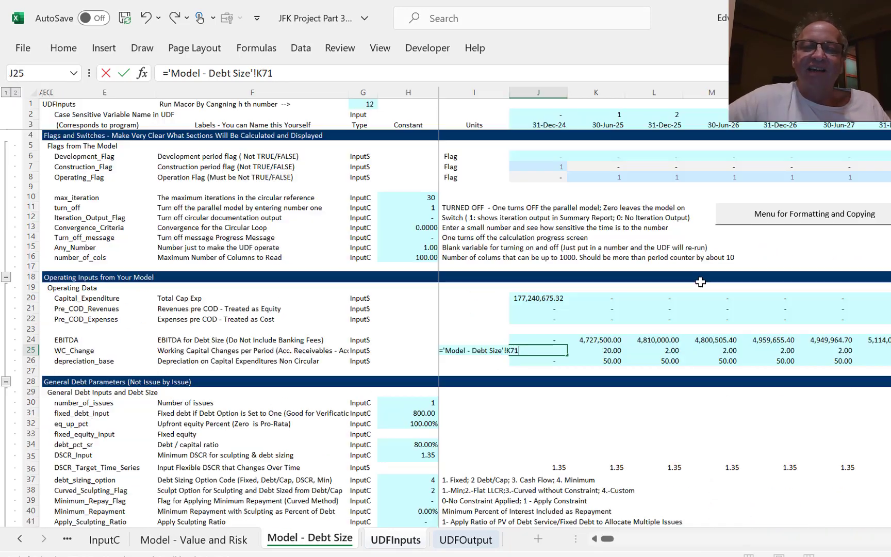
{"action": "key", "text": "Up"}
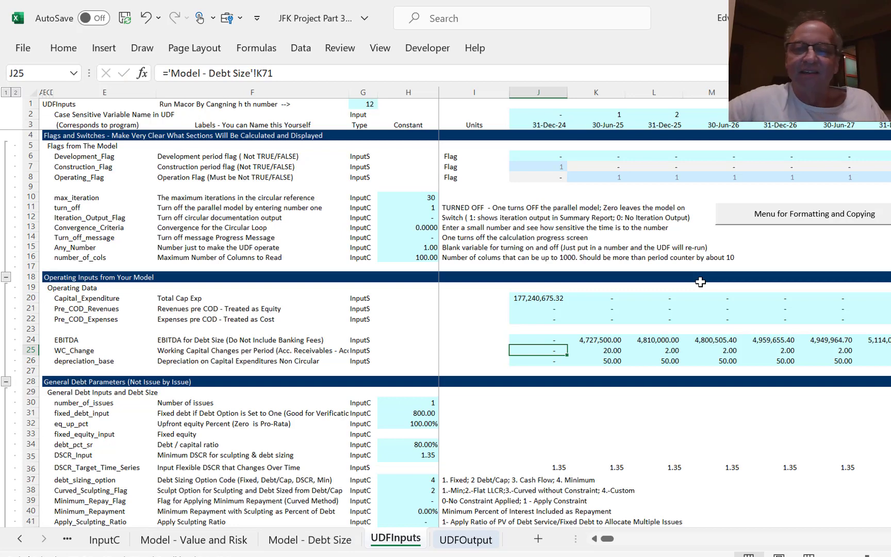
{"action": "key", "text": "ctrl+shift+Right"}
{"action": "key", "text": "ctrl+r"}
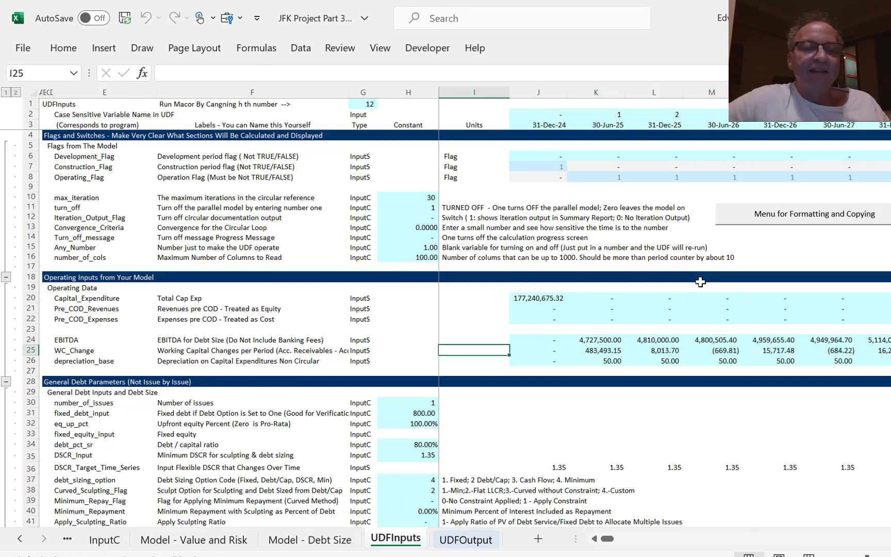
Link depreciation_base in J26 to Tax Depreciation in K84 of the Model - Debt Size sheet and copy it across all periods.
{"action": "key", "text": "Down"}
{"action": "type", "text": "="}
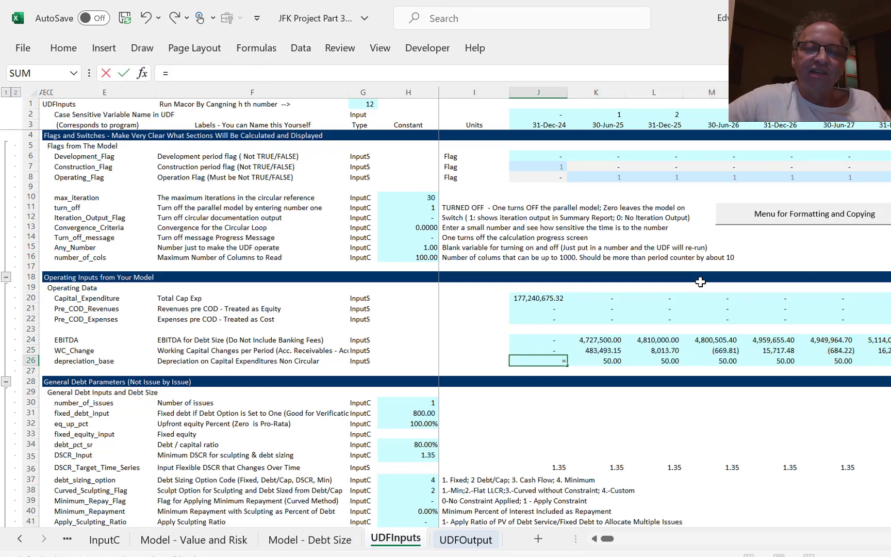
{"action": "key", "text": "ctrl+Page_Up"}
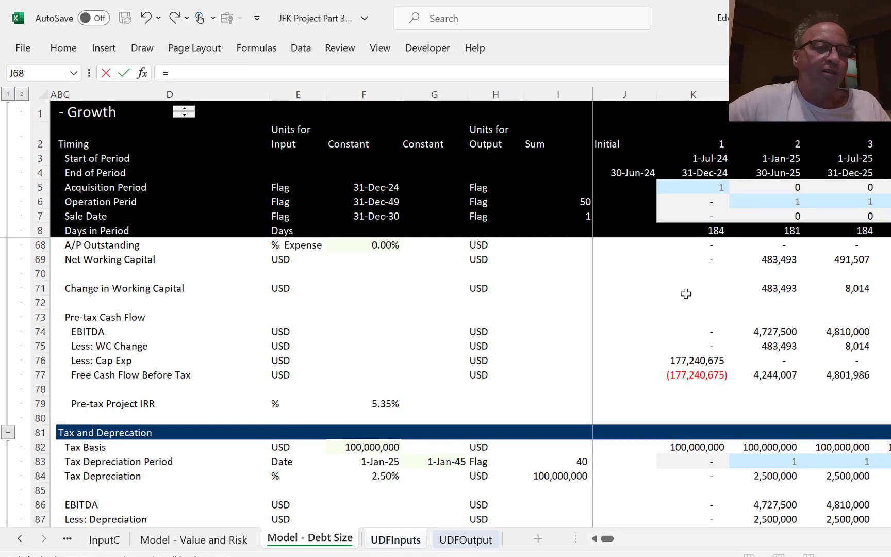
{"action": "left_click", "coordinate": [686, 293]}
{"action": "key", "text": "Down"}
{"action": "key", "text": "Down"}
{"action": "key", "text": "Down"}
{"action": "key", "text": "Down"}
{"action": "key", "text": "Down"}
{"action": "key", "text": "Down"}
{"action": "key", "text": "Down"}
{"action": "key", "text": "Down"}
{"action": "key", "text": "Down"}
{"action": "key", "text": "Down"}
{"action": "key", "text": "Down"}
{"action": "key", "text": "Down"}
{"action": "key", "text": "Down"}
{"action": "key", "text": "Down"}
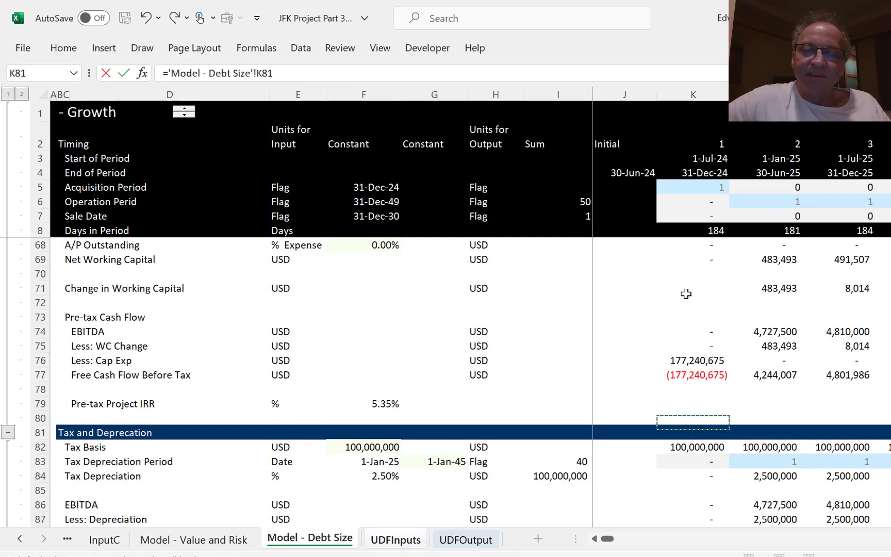
{"action": "key", "text": "Up"}
{"action": "key", "text": "Return"}
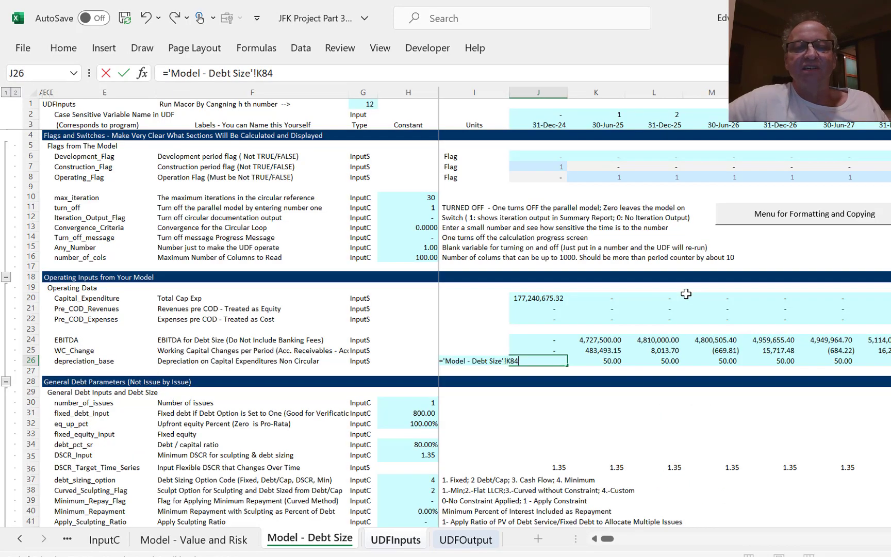
{"action": "key", "text": "Up"}
{"action": "key", "text": "ctrl+shift+Right"}
{"action": "key", "text": "ctrl+r"}
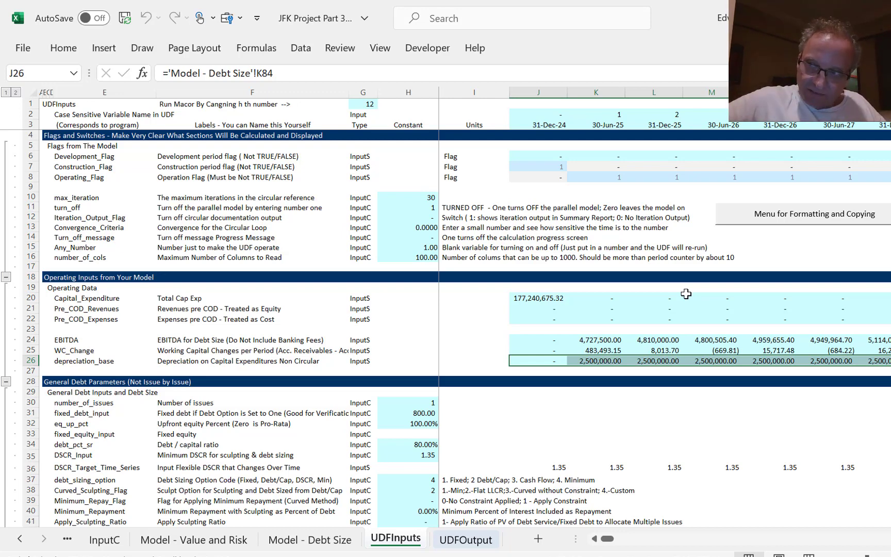
{"action": "key", "text": "Up"}
{"action": "key", "text": "Up"}
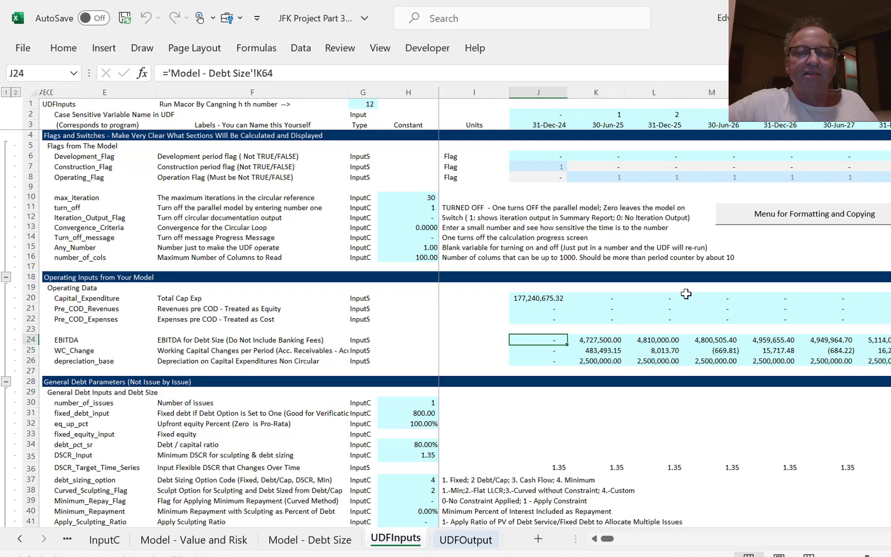
Copy the Debt amount in F153 under Sources of Funds on the Model - Debt Size sheet for the fixed_debt_input.
{"action": "key", "text": "Down"}
{"action": "key", "text": "Down"}
{"action": "key", "text": "Down"}
{"action": "key", "text": "Down"}
{"action": "key", "text": "Down"}
{"action": "key", "text": "Down"}
{"action": "key", "text": "Left"}
{"action": "key", "text": "Left"}
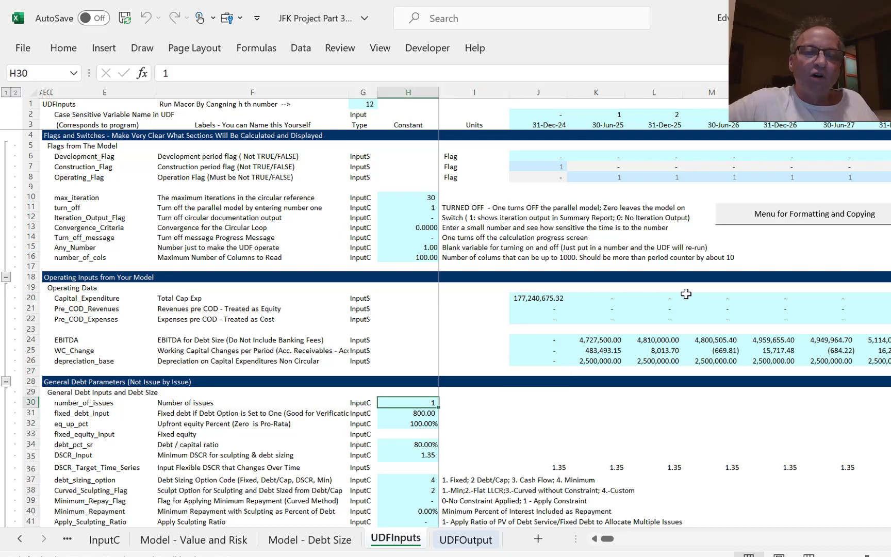
{"action": "key", "text": "Down"}
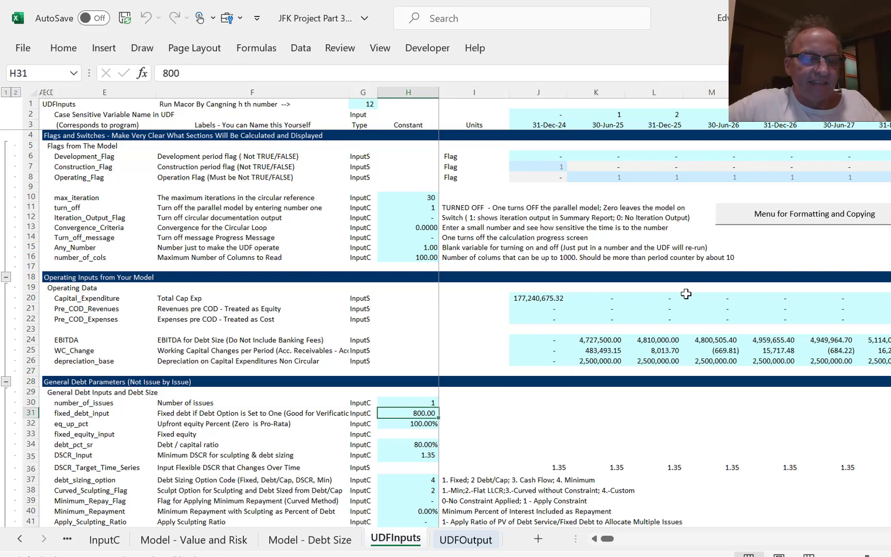
{"action": "key", "text": "ctrl+Page_Up"}
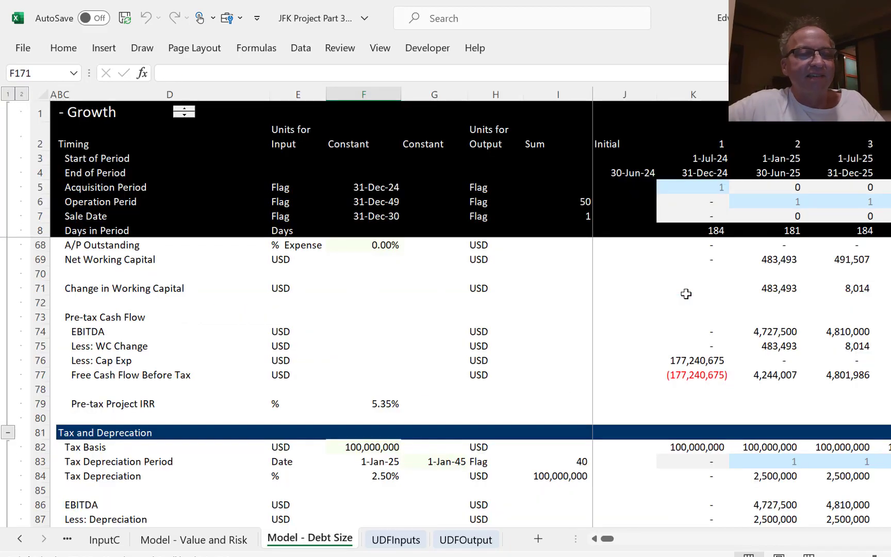
{"action": "key", "text": "Page_Down"}
{"action": "key", "text": "Page_Down"}
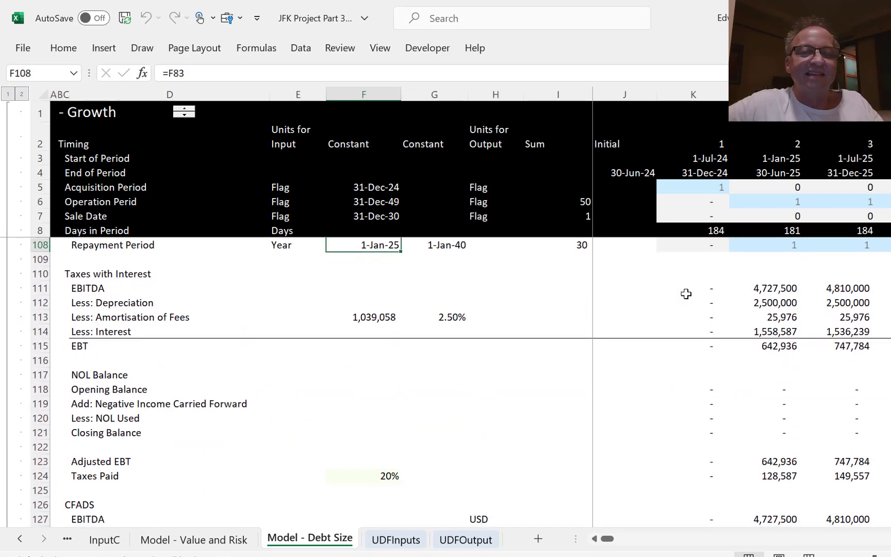
{"action": "key", "text": "Page_Up"}
{"action": "key", "text": "Down"}
{"action": "key", "text": "Down"}
{"action": "key", "text": "Down"}
{"action": "key", "text": "Down"}
{"action": "key", "text": "Down"}
{"action": "key", "text": "Down"}
{"action": "key", "text": "Down"}
{"action": "key", "text": "Down"}
{"action": "key", "text": "Down"}
{"action": "key", "text": "Down"}
{"action": "key", "text": "Down"}
{"action": "key", "text": "Down"}
{"action": "key", "text": "Down"}
{"action": "key", "text": "Down"}
{"action": "key", "text": "Down"}
{"action": "key", "text": "Down"}
{"action": "key", "text": "Down"}
{"action": "key", "text": "Down"}
{"action": "key", "text": "Down"}
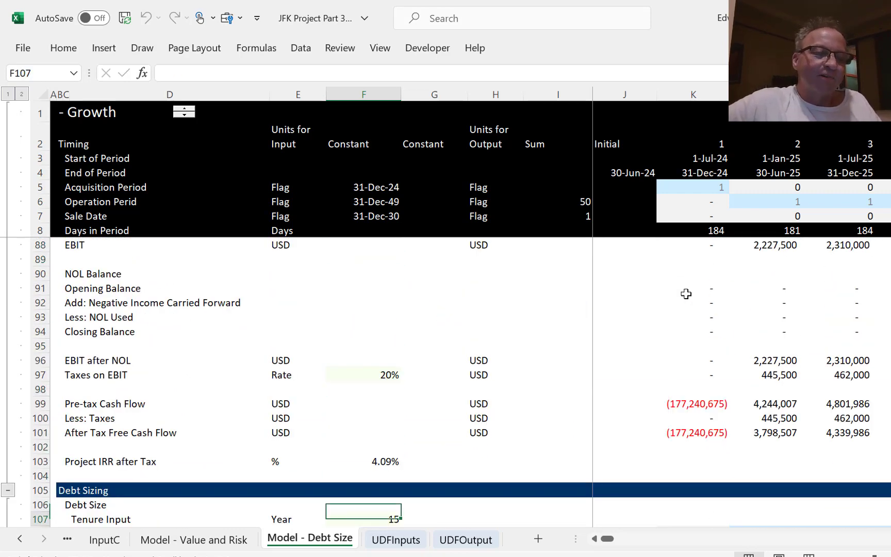
{"action": "key", "text": "Down"}
{"action": "key", "text": "Down"}
{"action": "key", "text": "Down"}
{"action": "key", "text": "Down"}
{"action": "key", "text": "Down"}
{"action": "key", "text": "Down"}
{"action": "key", "text": "Down"}
{"action": "key", "text": "Down"}
{"action": "key", "text": "Down"}
{"action": "key", "text": "Down"}
{"action": "key", "text": "Down"}
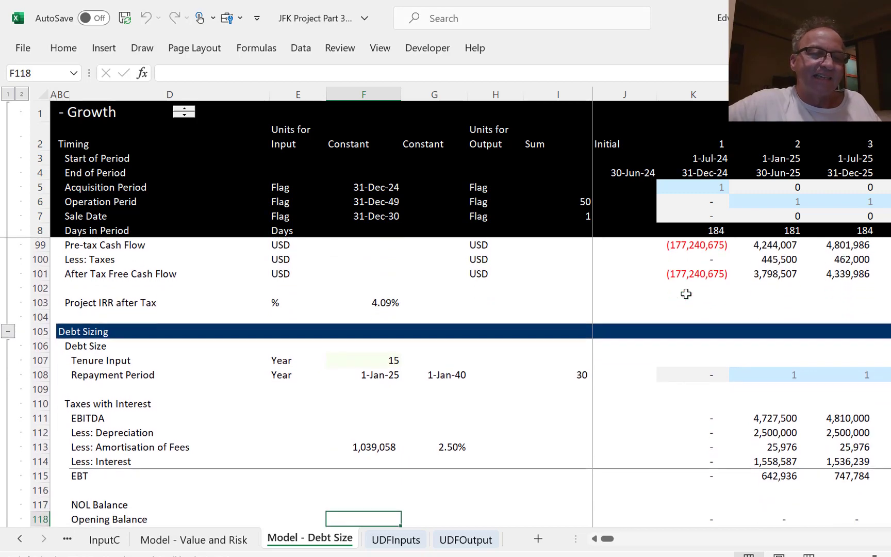
{"action": "key", "text": "Down"}
{"action": "key", "text": "Down"}
{"action": "key", "text": "Down"}
{"action": "key", "text": "Down"}
{"action": "key", "text": "Down"}
{"action": "key", "text": "Down"}
{"action": "key", "text": "Down"}
{"action": "key", "text": "Down"}
{"action": "key", "text": "Down"}
{"action": "key", "text": "Down"}
{"action": "key", "text": "Down"}
{"action": "key", "text": "Down"}
{"action": "key", "text": "Down"}
{"action": "key", "text": "Down"}
{"action": "key", "text": "Down"}
{"action": "key", "text": "Down"}
{"action": "key", "text": "Down"}
{"action": "key", "text": "Down"}
{"action": "key", "text": "Down"}
{"action": "key", "text": "Down"}
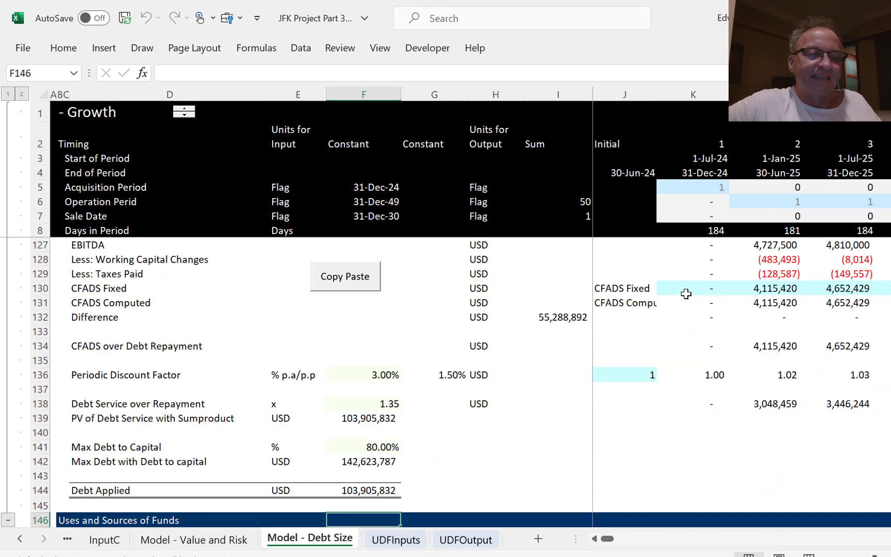
{"action": "key", "text": "Down"}
{"action": "key", "text": "Down"}
{"action": "key", "text": "Down"}
{"action": "key", "text": "Down"}
{"action": "key", "text": "Down"}
{"action": "key", "text": "Down"}
{"action": "key", "text": "Down"}
{"action": "key", "text": "Down"}
{"action": "key", "text": "Down"}
{"action": "key", "text": "Up"}
{"action": "key", "text": "Up"}
{"action": "key", "text": "Down"}
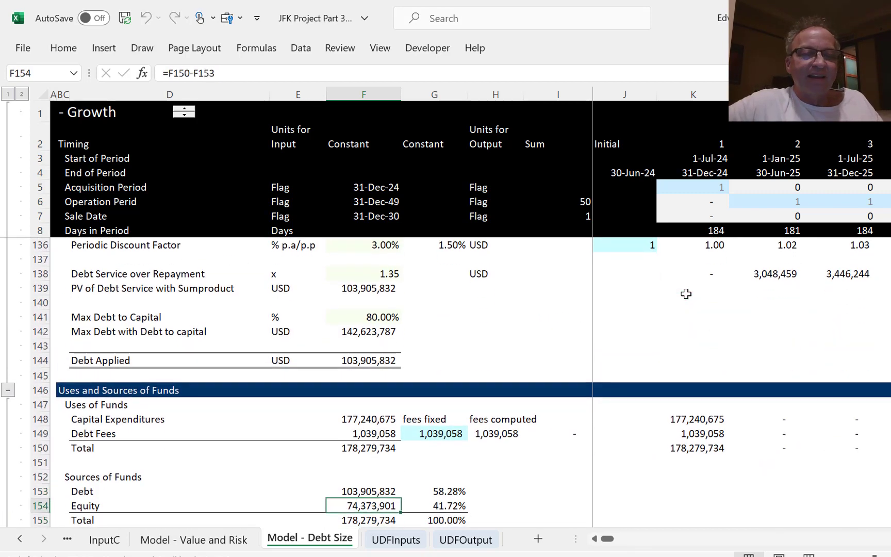
{"action": "key", "text": "Up"}
{"action": "key", "text": "ctrl+c"}
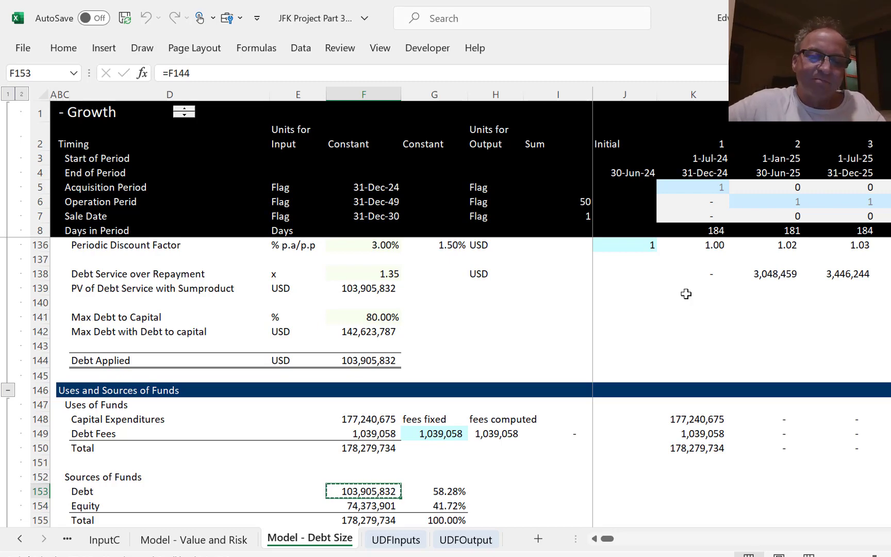
Paste the copied debt amount as a value into fixed_debt_input in H31 of the UDFInputs sheet.
{"action": "key", "text": "Escape"}
{"action": "key", "text": "ctrl+Page_Down"}
{"action": "key", "text": "Up"}
{"action": "key", "text": "Down"}
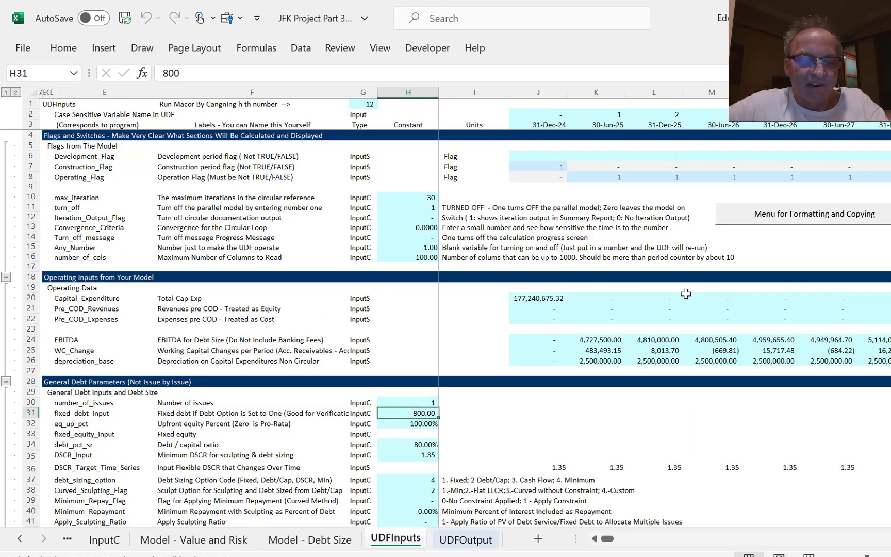
{"action": "key", "text": "alt+e"}
{"action": "key", "text": "s"}
{"action": "key", "text": "v"}
{"action": "key", "text": "Return"}
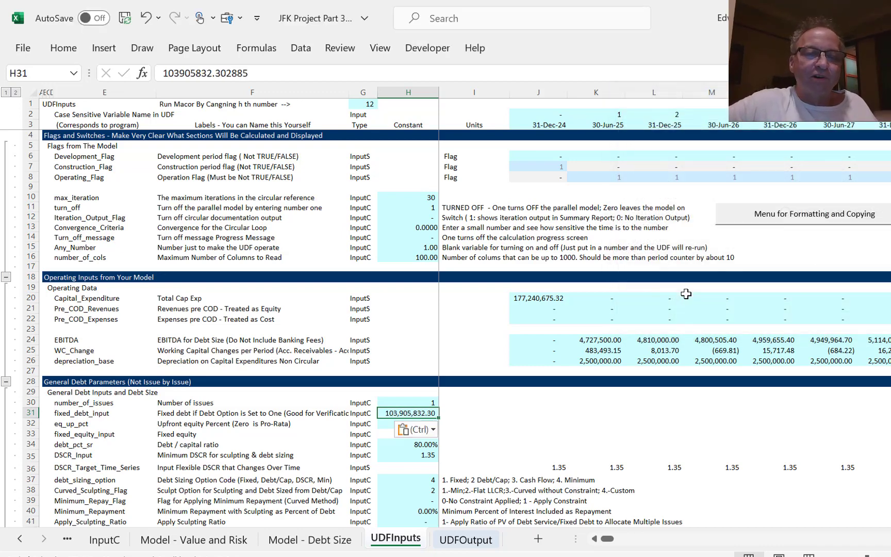
Link debt_pct_sr in H34 to Max Debt to Capital in F141 of the Model - Debt Size sheet.
{"action": "key", "text": "Down"}
{"action": "key", "text": "Down"}
{"action": "key", "text": "Up"}
{"action": "key", "text": "Down"}
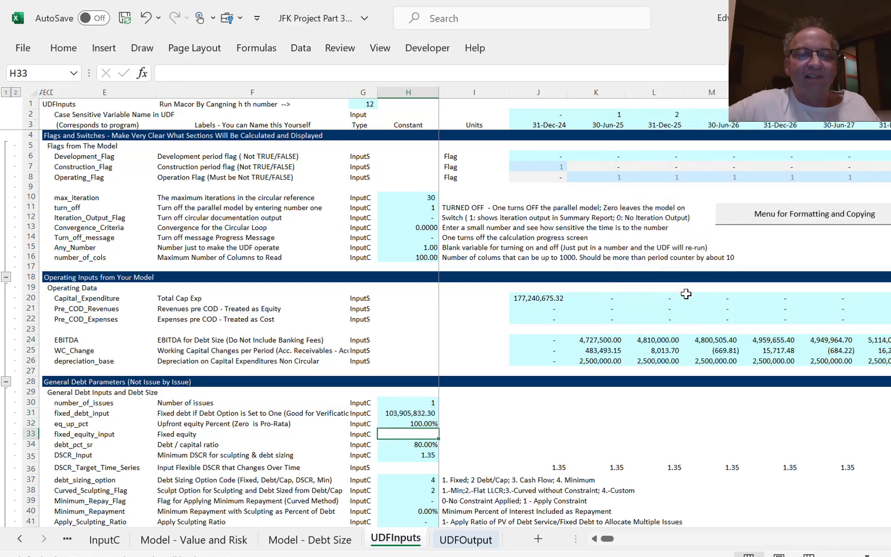
{"action": "key", "text": "Up"}
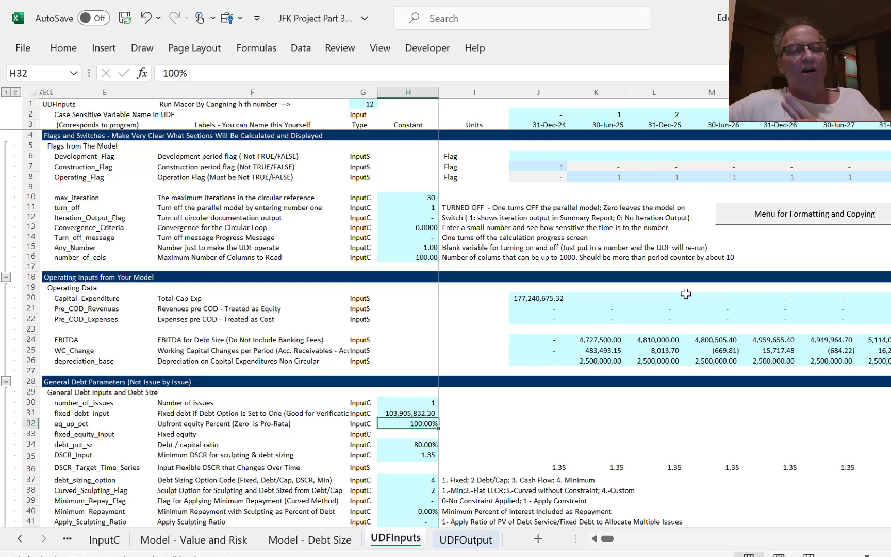
{"action": "key", "text": "Down"}
{"action": "key", "text": "Down"}
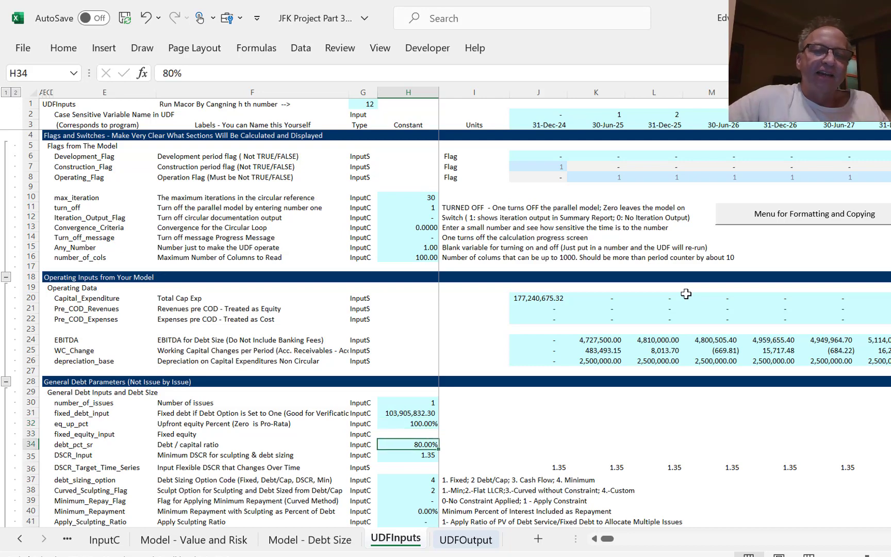
{"action": "type", "text": "="}
{"action": "key", "text": "ctrl+Page_Up"}
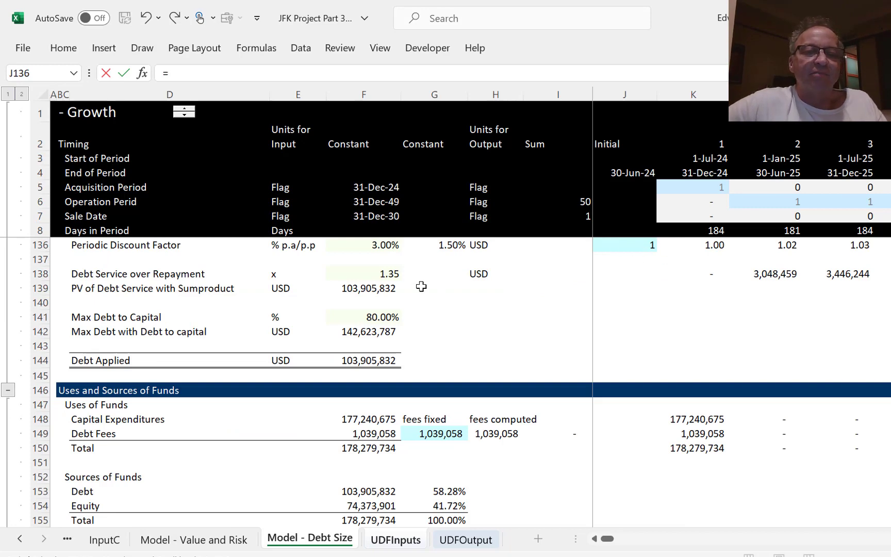
{"action": "left_click", "coordinate": [361, 310]}
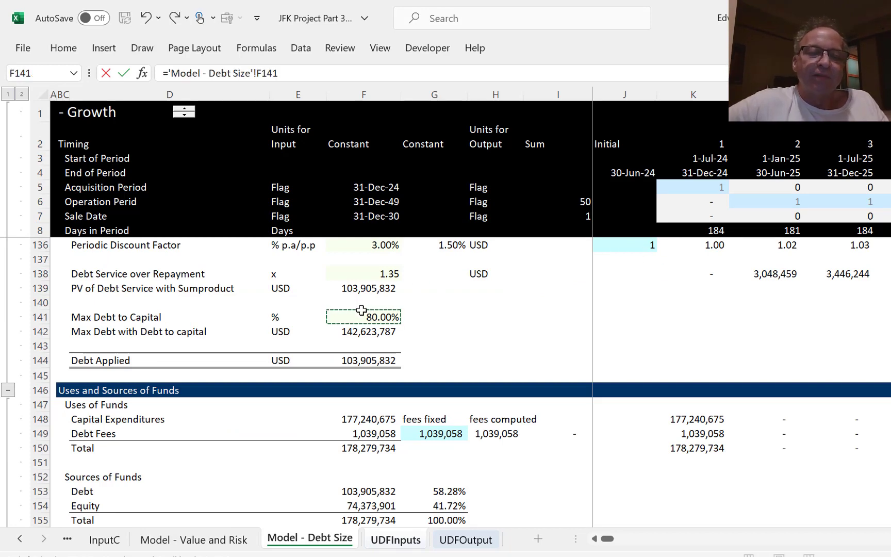
{"action": "key", "text": "Return"}
Link DSCR_Input in H35 to F138 of the Model - Debt Size sheet and check the DSCR_Target_Time_Series formula in J36.
{"action": "type", "text": "="}
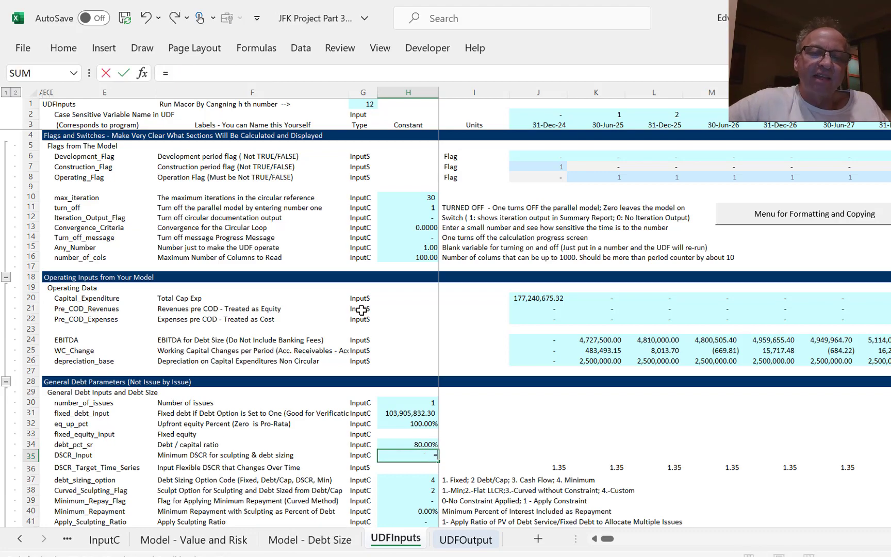
{"action": "key", "text": "ctrl+Page_Up"}
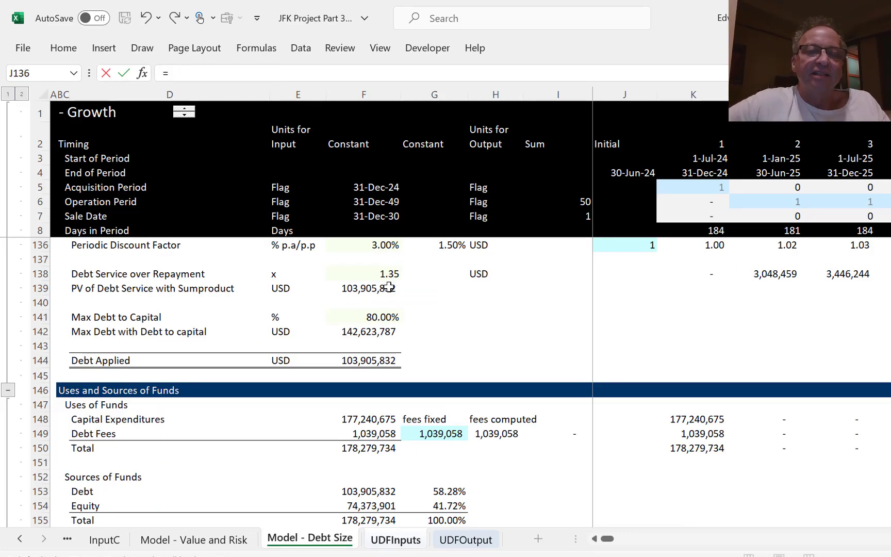
{"action": "left_click", "coordinate": [384, 277]}
{"action": "key", "text": "Return"}
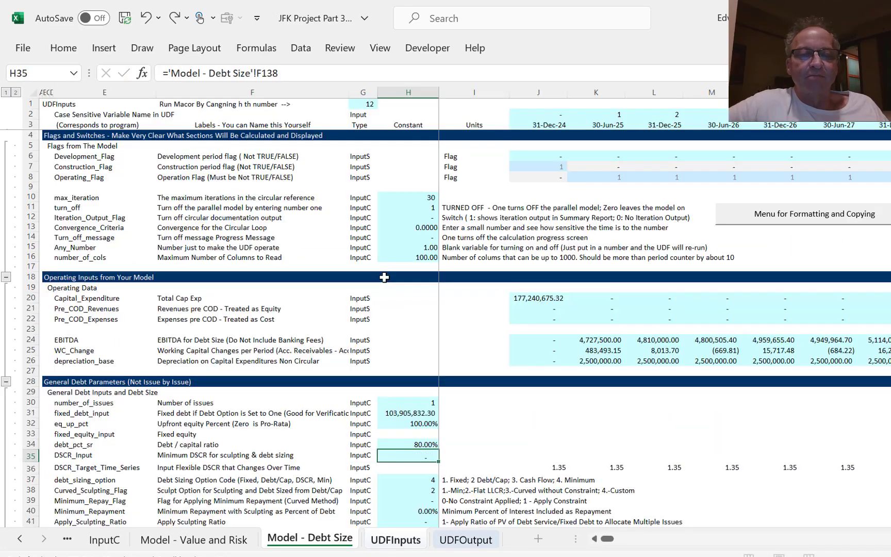
{"action": "key", "text": "Down"}
{"action": "key", "text": "Right"}
{"action": "key", "text": "Up"}
{"action": "key", "text": "Right"}
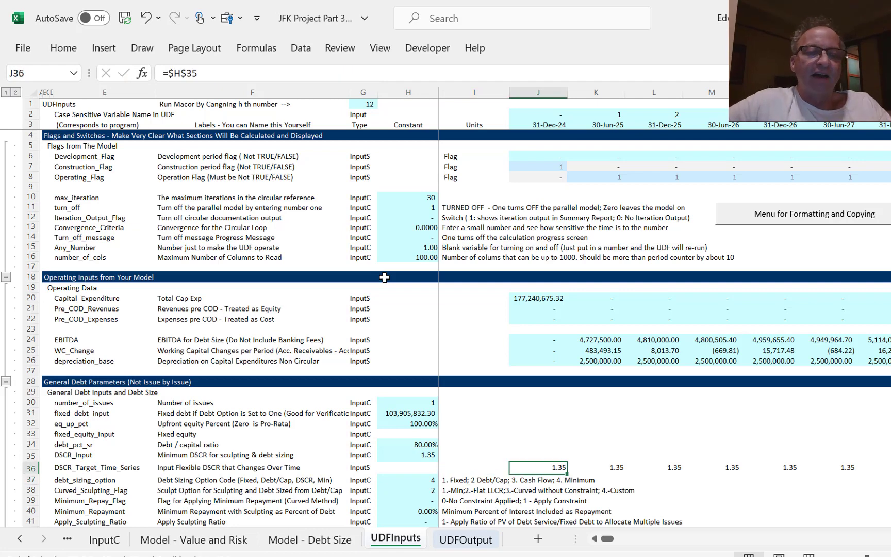
{"action": "key", "text": "ctrl+Return"}
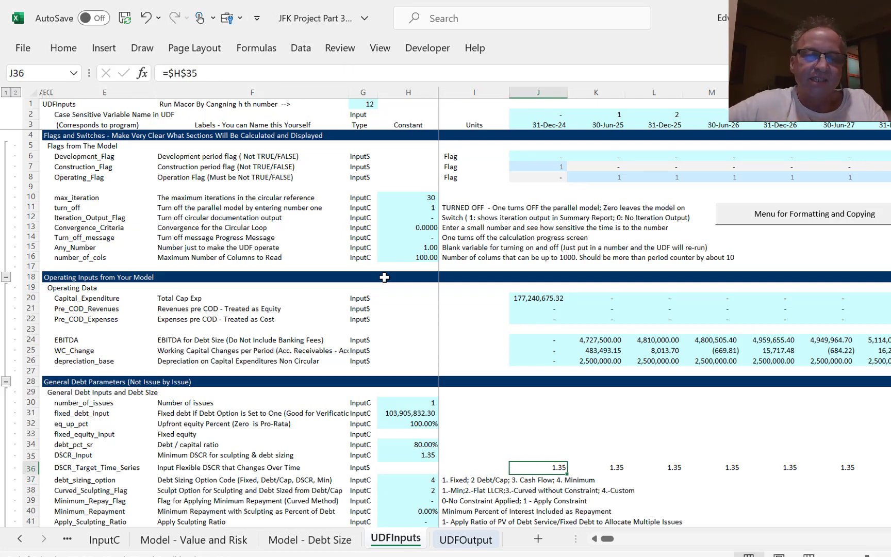
Set debt_sizing_option in H37 to 3 so the debt is sized on cash flow.
{"action": "key", "text": "Down"}
{"action": "key", "text": "Down"}
{"action": "key", "text": "Down"}
{"action": "key", "text": "Down"}
{"action": "key", "text": "Down"}
{"action": "key", "text": "Down"}
{"action": "key", "text": "Down"}
{"action": "key", "text": "Down"}
{"action": "key", "text": "Down"}
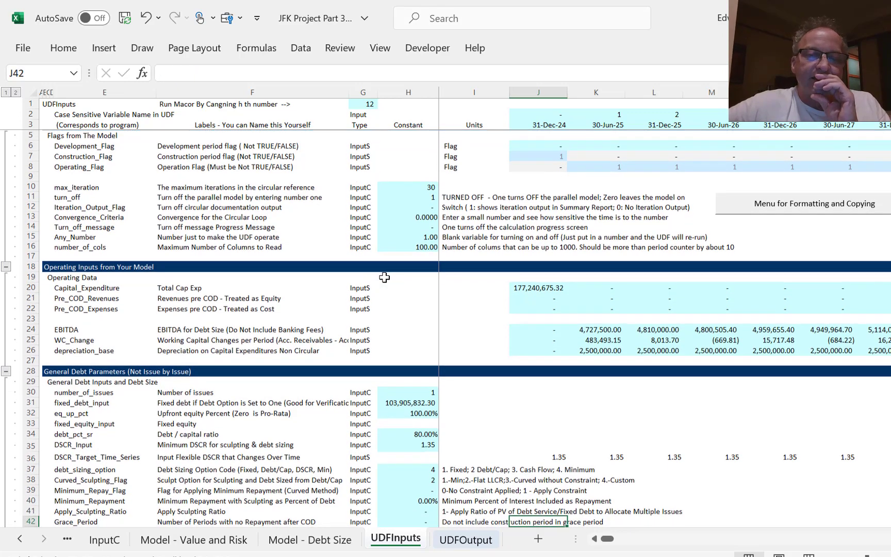
{"action": "key", "text": "Up"}
{"action": "key", "text": "Up"}
{"action": "key", "text": "Up"}
{"action": "key", "text": "Up"}
{"action": "key", "text": "Up"}
{"action": "key", "text": "Up"}
{"action": "key", "text": "Up"}
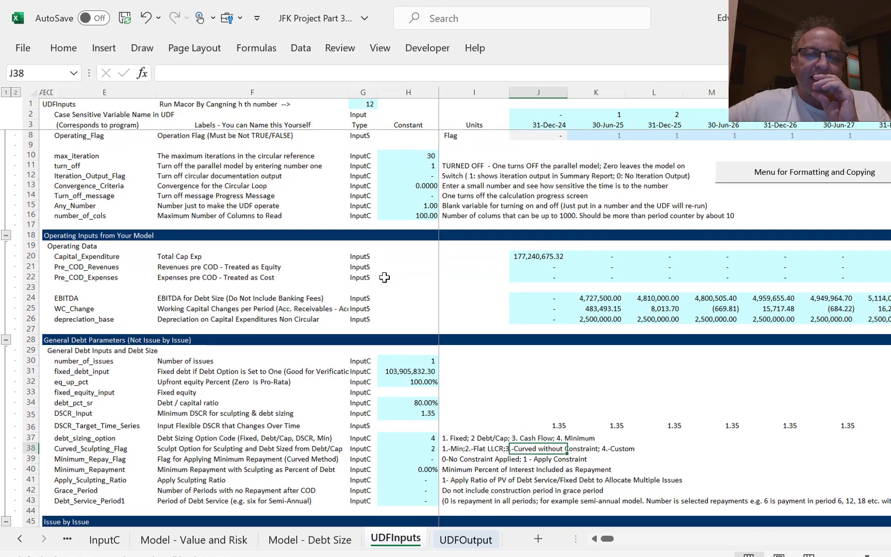
{"action": "key", "text": "Left"}
{"action": "key", "text": "Left"}
{"action": "key", "text": "Up"}
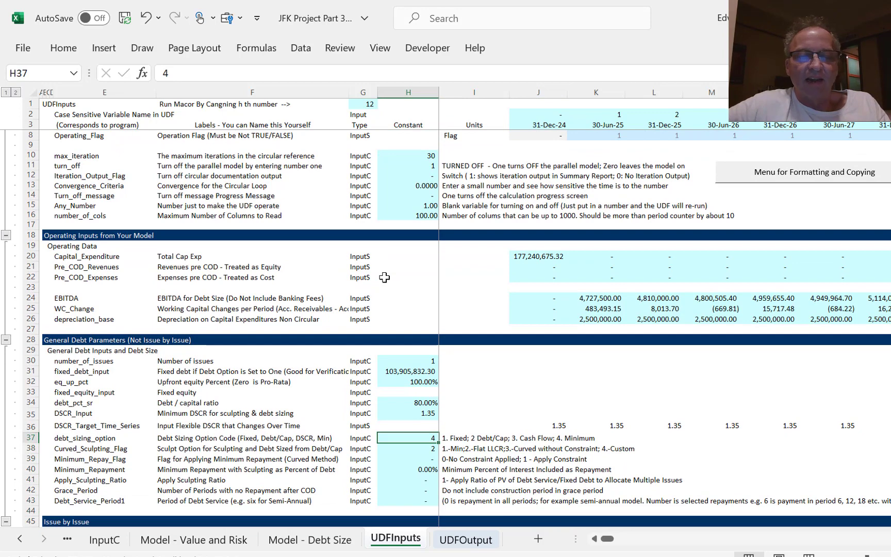
{"action": "type", "text": "2"}
{"action": "key", "text": "Return"}
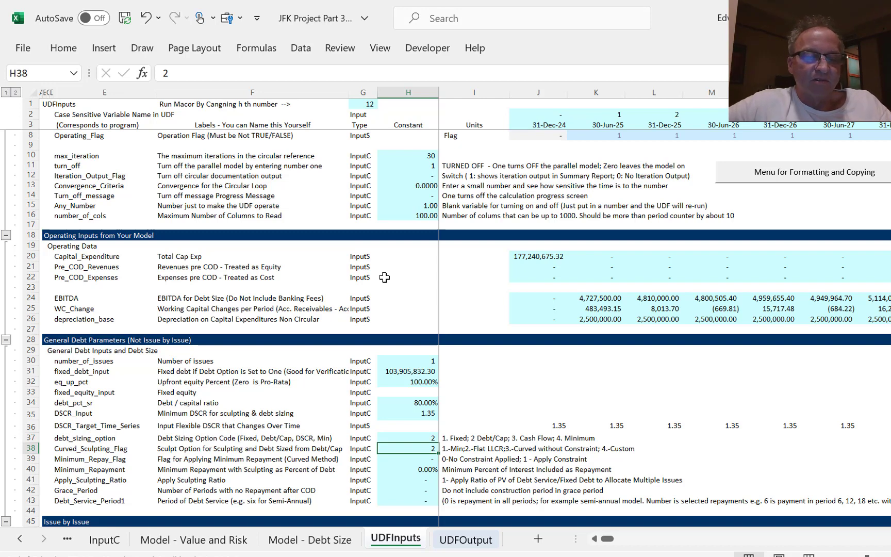
{"action": "key", "text": "Up"}
{"action": "type", "text": "3"}
{"action": "key", "text": "Return"}
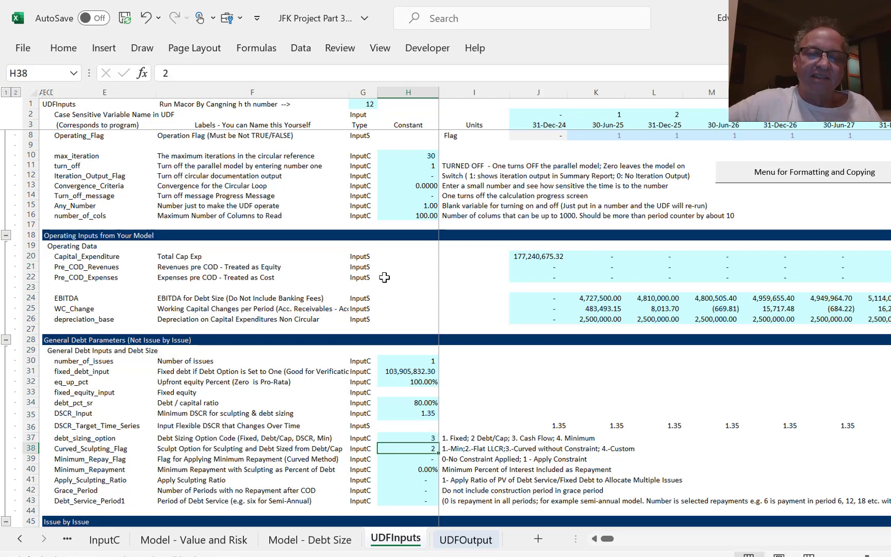
Review the remaining general debt parameters and the Tranche 1 senior debt inputs down to debt_repayment_pct1 in row 55.
{"action": "key", "text": "Down"}
{"action": "key", "text": "Down"}
{"action": "key", "text": "Down"}
{"action": "key", "text": "Down"}
{"action": "key", "text": "Down"}
{"action": "key", "text": "Down"}
{"action": "key", "text": "Down"}
{"action": "key", "text": "Down"}
{"action": "key", "text": "Down"}
{"action": "key", "text": "Down"}
{"action": "key", "text": "Down"}
{"action": "key", "text": "Down"}
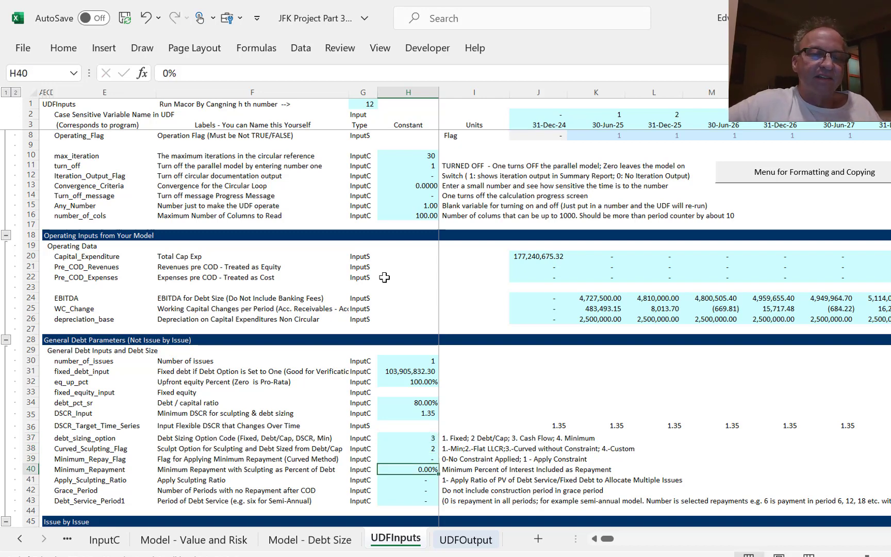
{"action": "key", "text": "Down"}
{"action": "key", "text": "Down"}
{"action": "key", "text": "Down"}
{"action": "key", "text": "Down"}
{"action": "key", "text": "Down"}
{"action": "key", "text": "Down"}
{"action": "key", "text": "Down"}
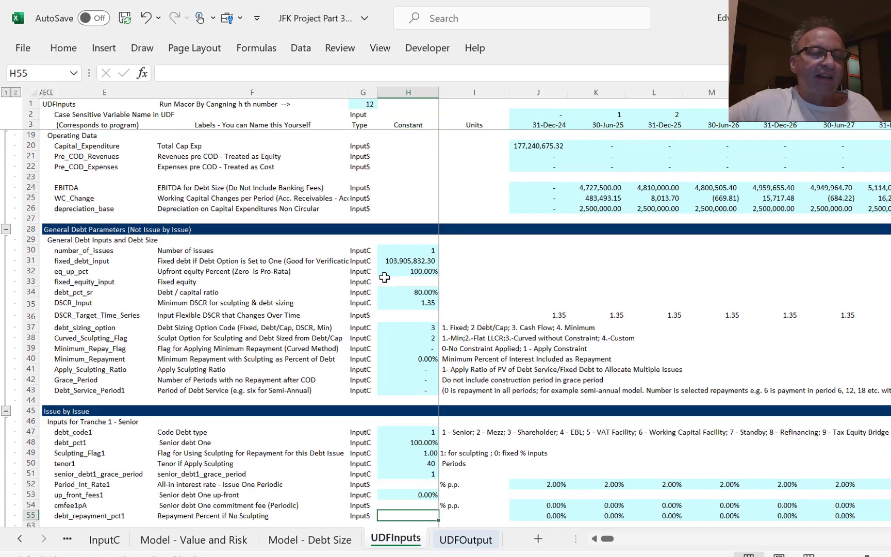
Link tenor1 in H50 to the total number of repayment periods in I108 of the Model - Debt Size sheet.
{"action": "key", "text": "Up"}
{"action": "key", "text": "Up"}
{"action": "key", "text": "Up"}
{"action": "key", "text": "Up"}
{"action": "key", "text": "Up"}
{"action": "key", "text": "Up"}
{"action": "key", "text": "Up"}
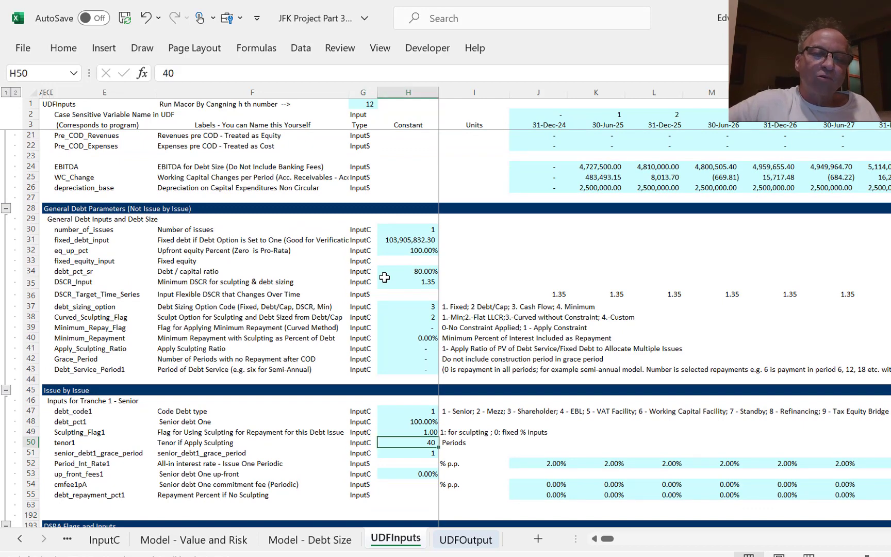
{"action": "type", "text": "="}
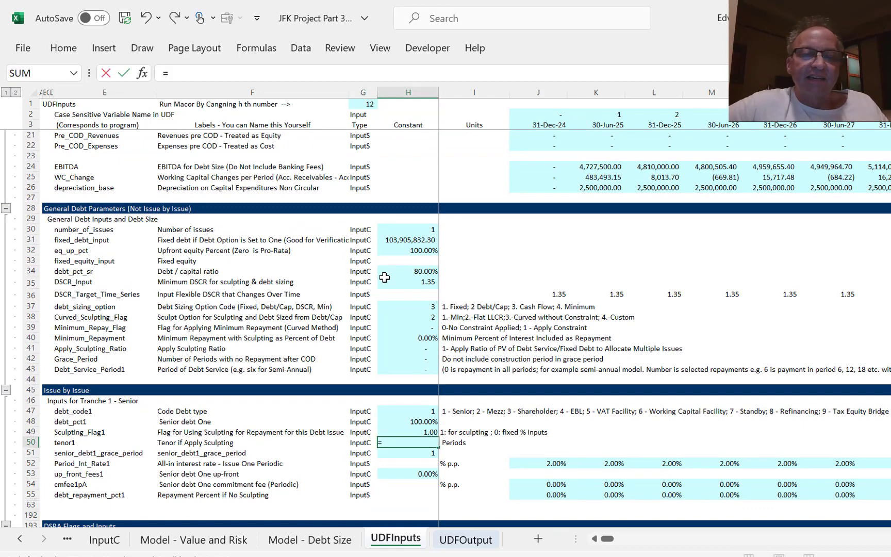
{"action": "key", "text": "ctrl+Page_Up"}
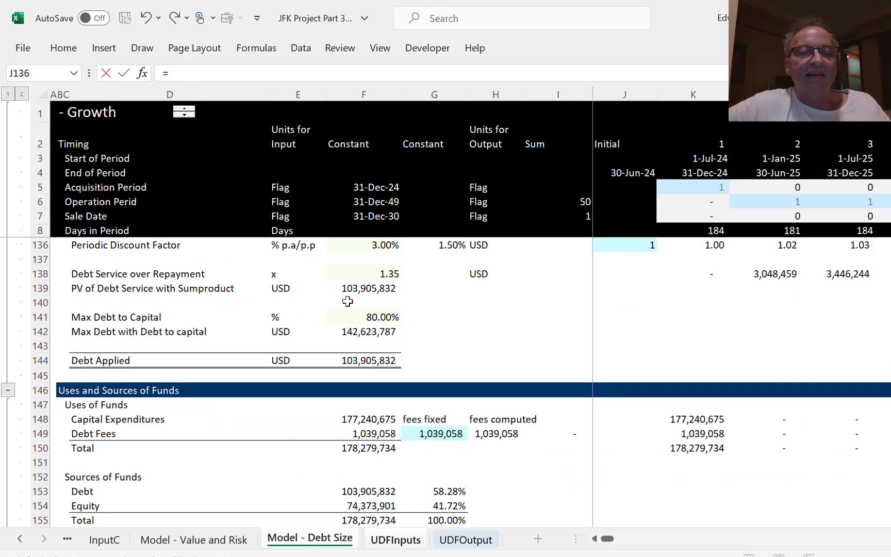
{"action": "left_click", "coordinate": [352, 301]}
{"action": "key", "text": "Page_Up"}
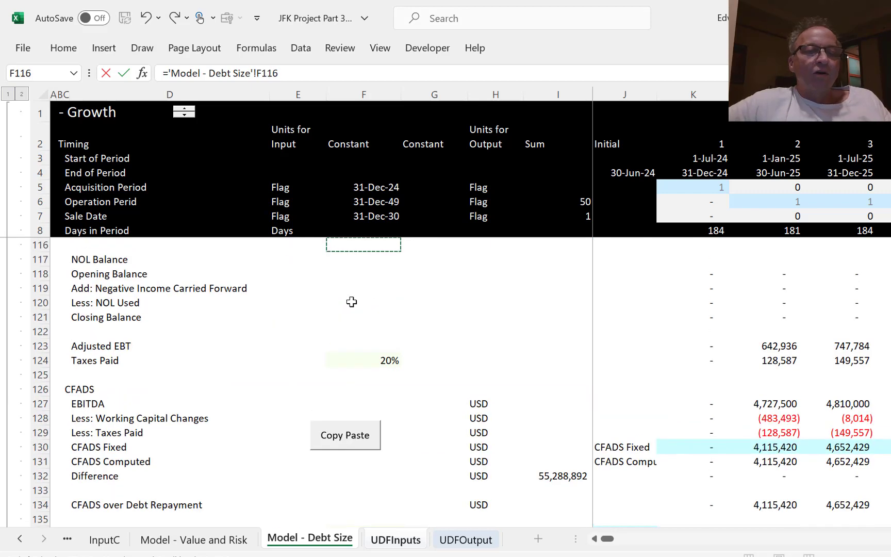
{"action": "key", "text": "Page_Up"}
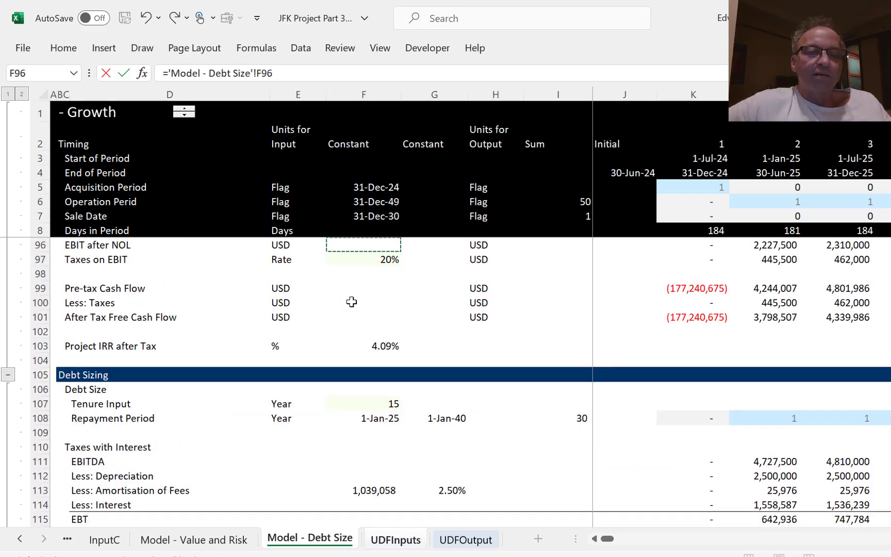
{"action": "key", "text": "Down"}
{"action": "key", "text": "Down"}
{"action": "key", "text": "Down"}
{"action": "key", "text": "Down"}
{"action": "key", "text": "Down"}
{"action": "key", "text": "Down"}
{"action": "key", "text": "Down"}
{"action": "key", "text": "Down"}
{"action": "key", "text": "Down"}
{"action": "key", "text": "Down"}
{"action": "key", "text": "Down"}
{"action": "key", "text": "Down"}
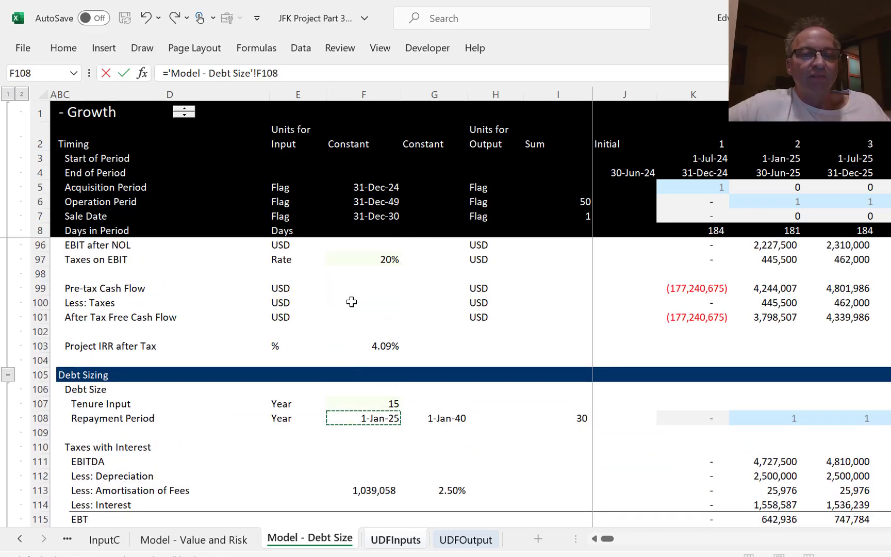
{"action": "key", "text": "Right"}
{"action": "key", "text": "Right"}
{"action": "key", "text": "Right"}
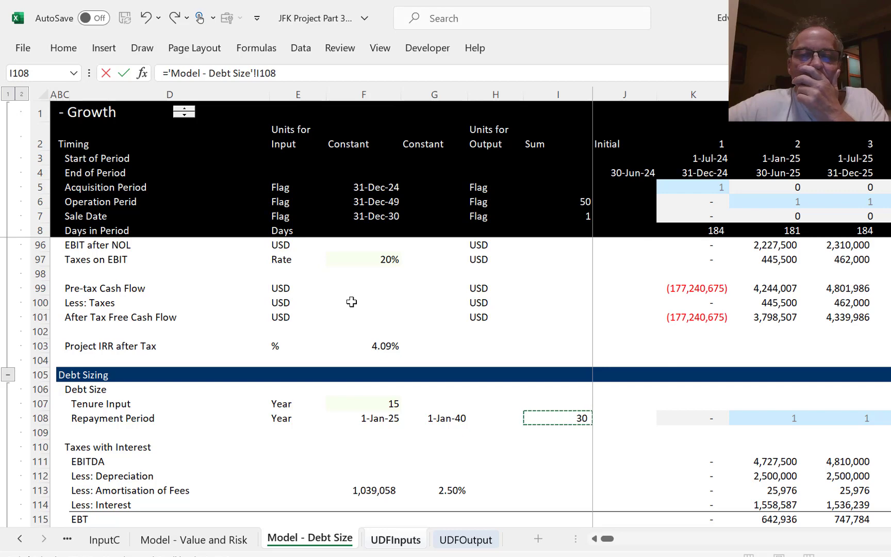
{"action": "key", "text": "Escape"}
{"action": "key", "text": "Up"}
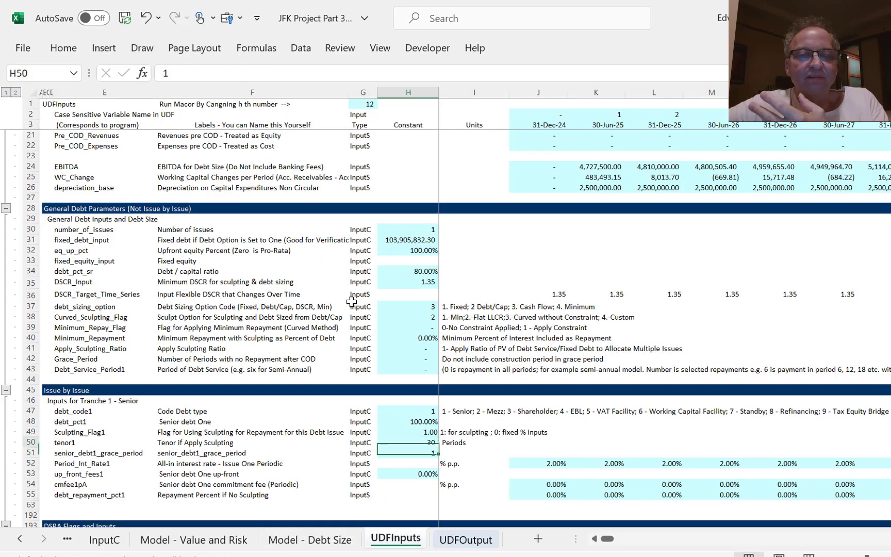
{"action": "key", "text": "Right"}
{"action": "key", "text": "Left"}
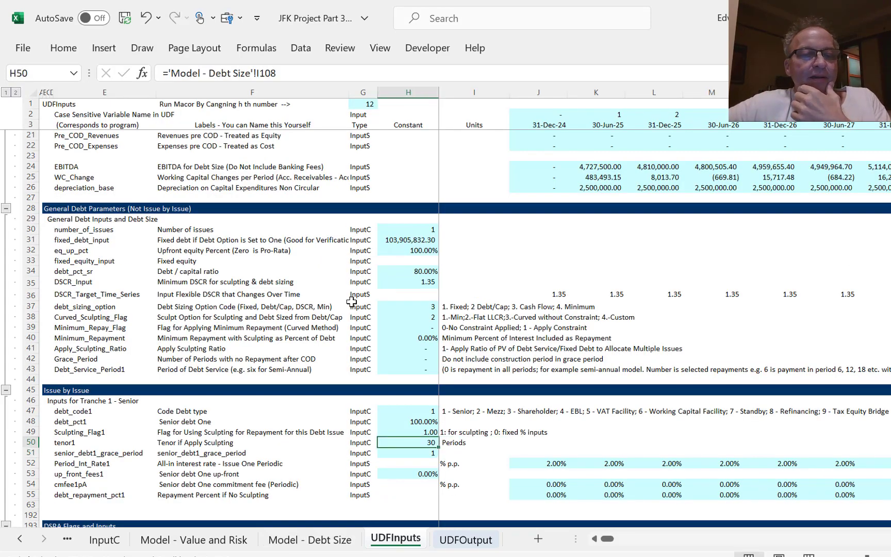
Set senior_debt1_grace_period in H51 to 0.
{"action": "key", "text": "Down"}
{"action": "key", "text": "Left"}
{"action": "key", "text": "Left"}
{"action": "key", "text": "Left"}
{"action": "key", "text": "Left"}
{"action": "key", "text": "Right"}
{"action": "key", "text": "Right"}
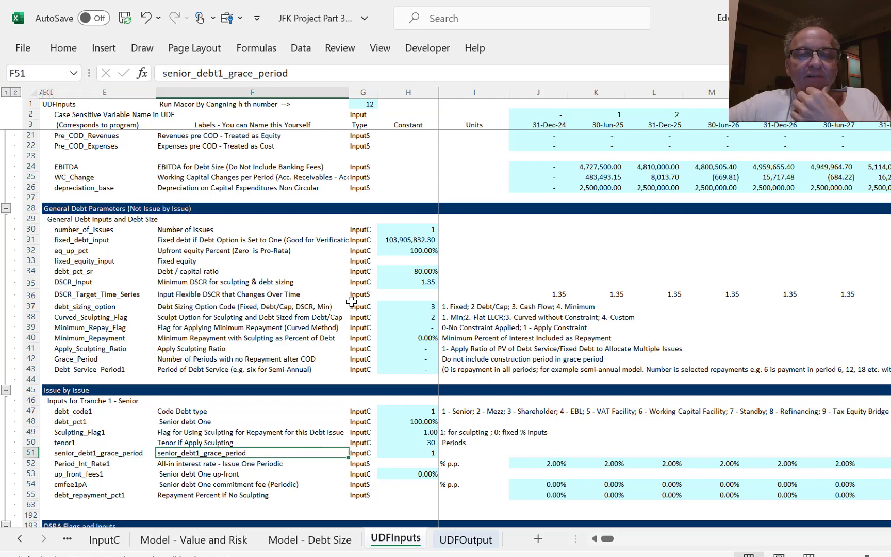
{"action": "key", "text": "Right"}
{"action": "key", "text": "Right"}
{"action": "key", "text": "Right"}
{"action": "key", "text": "Left"}
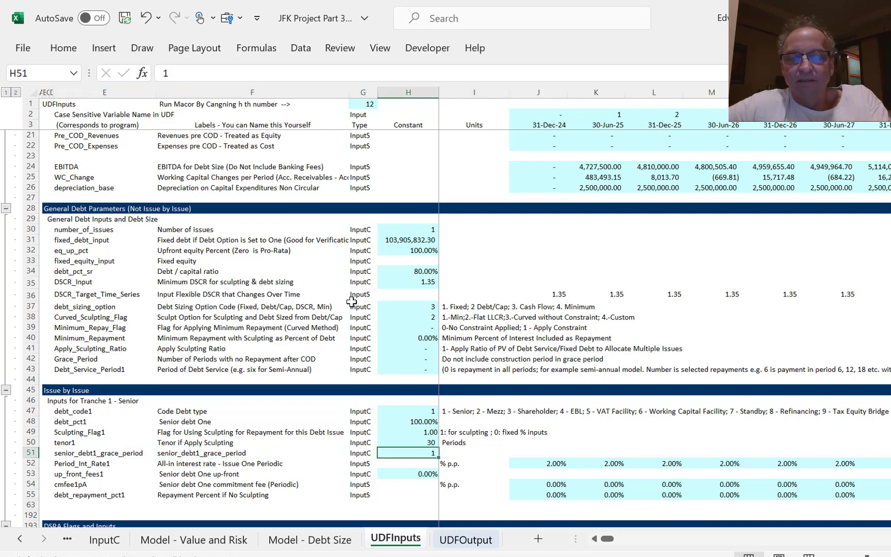
{"action": "type", "text": "0"}
{"action": "key", "text": "Return"}
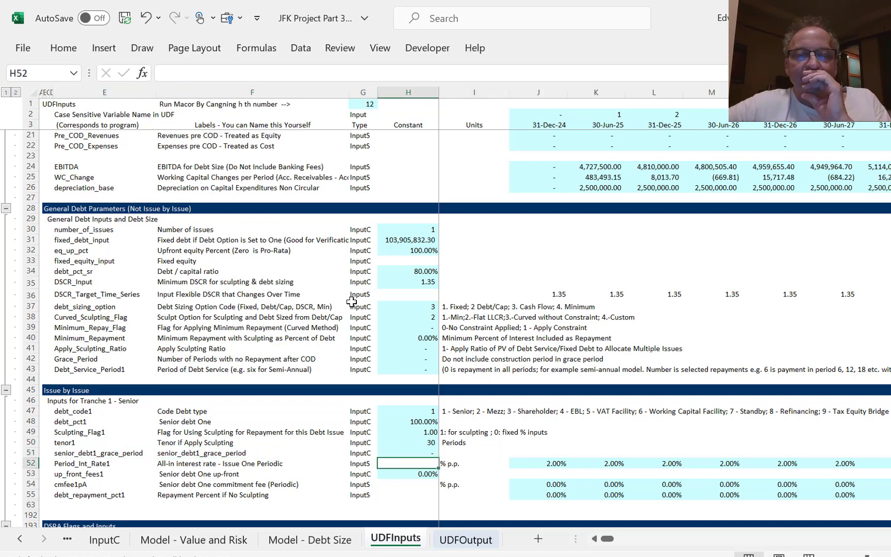
Link Period_Int_Rate1 in J52 to the periodic rate in $G$136 of the Model - Debt Size sheet and fill it across the row.
{"action": "key", "text": "Right"}
{"action": "key", "text": "Right"}
{"action": "type", "text": "="}
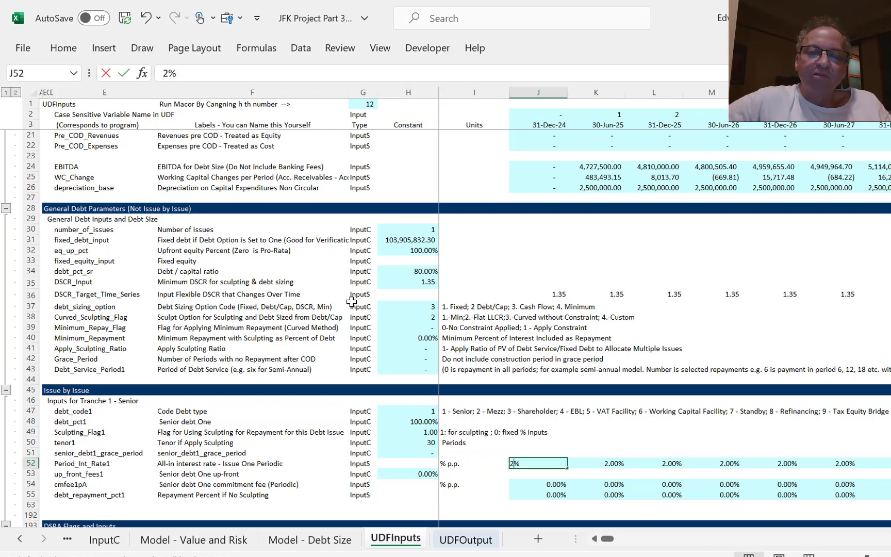
{"action": "key", "text": "ctrl+Page_Up"}
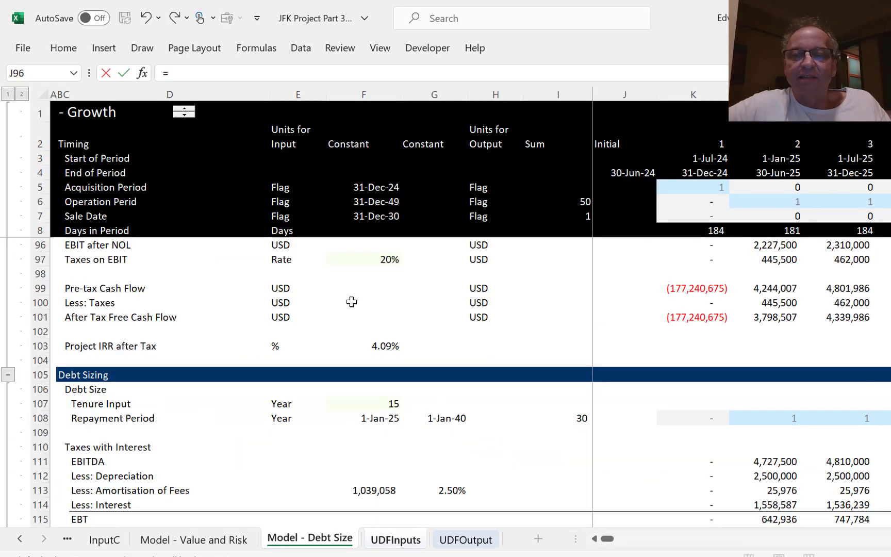
{"action": "left_click", "coordinate": [702, 470]}
{"action": "key", "text": "Down"}
{"action": "key", "text": "Down"}
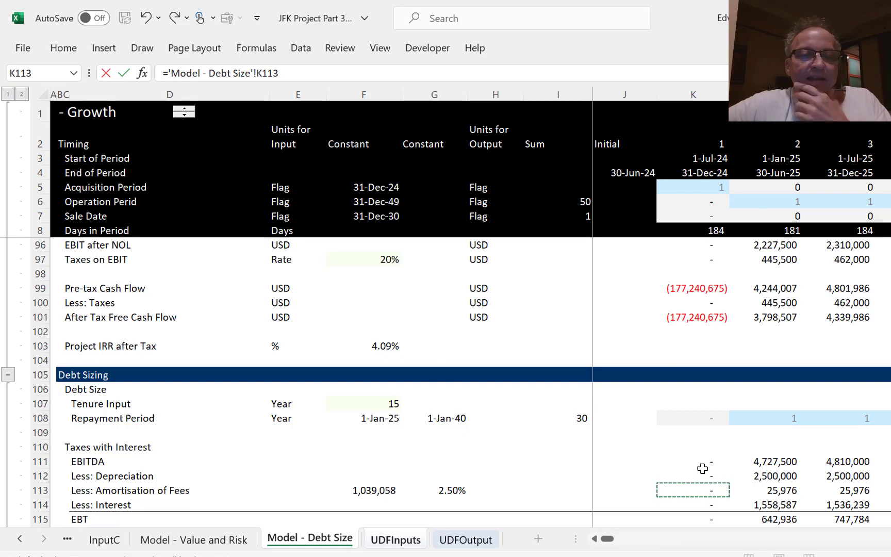
{"action": "key", "text": "Down"}
{"action": "key", "text": "Down"}
{"action": "key", "text": "Down"}
{"action": "key", "text": "Down"}
{"action": "key", "text": "Down"}
{"action": "key", "text": "Down"}
{"action": "key", "text": "Down"}
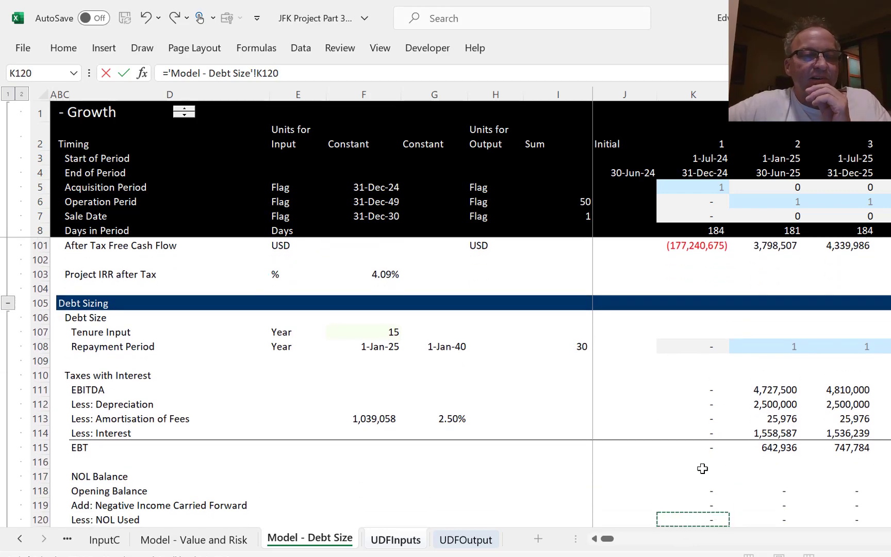
{"action": "key", "text": "Down"}
{"action": "key", "text": "Down"}
{"action": "key", "text": "Down"}
{"action": "key", "text": "Down"}
{"action": "key", "text": "Down"}
{"action": "key", "text": "Down"}
{"action": "key", "text": "Down"}
{"action": "key", "text": "Down"}
{"action": "key", "text": "Down"}
{"action": "key", "text": "Down"}
{"action": "key", "text": "Down"}
{"action": "key", "text": "Down"}
{"action": "key", "text": "Down"}
{"action": "key", "text": "Down"}
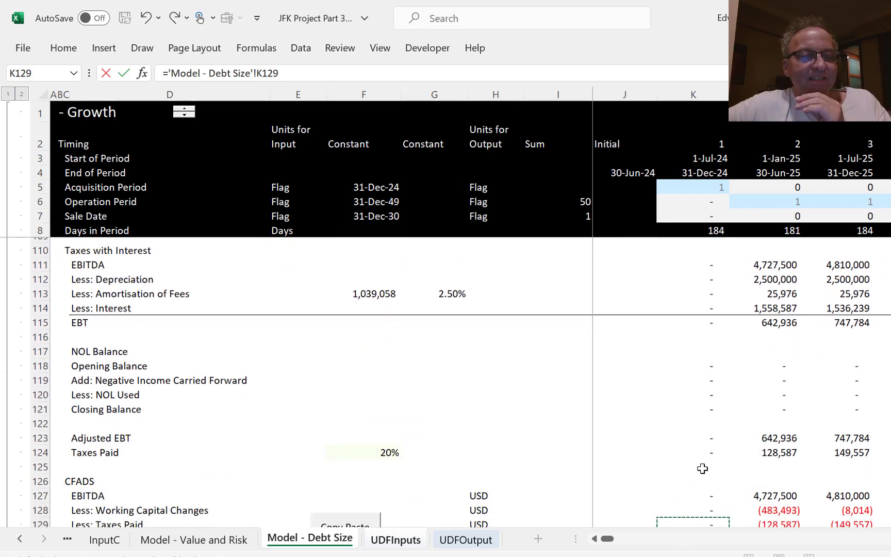
{"action": "key", "text": "Down"}
{"action": "key", "text": "Down"}
{"action": "key", "text": "Down"}
{"action": "key", "text": "Down"}
{"action": "key", "text": "Down"}
{"action": "key", "text": "Down"}
{"action": "key", "text": "Down"}
{"action": "key", "text": "Down"}
{"action": "key", "text": "Down"}
{"action": "key", "text": "Down"}
{"action": "key", "text": "Down"}
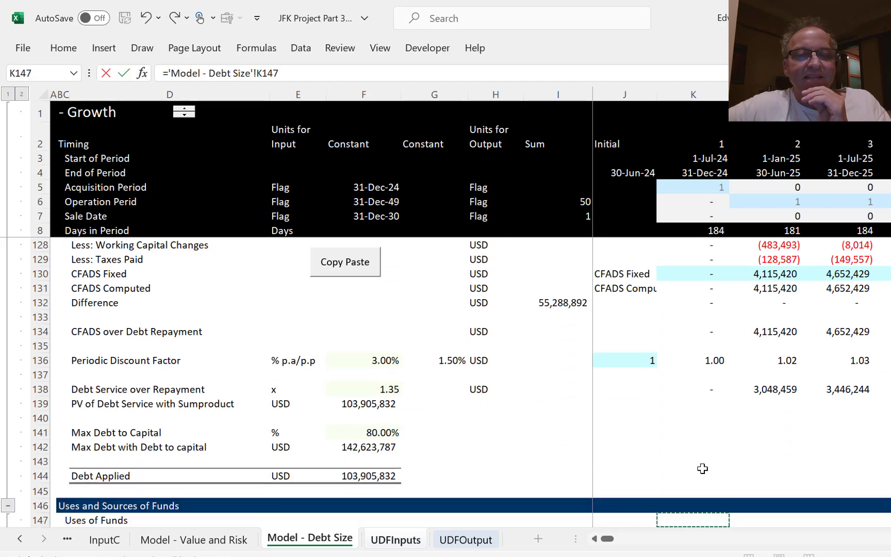
{"action": "key", "text": "Up"}
{"action": "key", "text": "Up"}
{"action": "key", "text": "Up"}
{"action": "key", "text": "Up"}
{"action": "key", "text": "Up"}
{"action": "key", "text": "Up"}
{"action": "key", "text": "Up"}
{"action": "key", "text": "Up"}
{"action": "key", "text": "Up"}
{"action": "key", "text": "Up"}
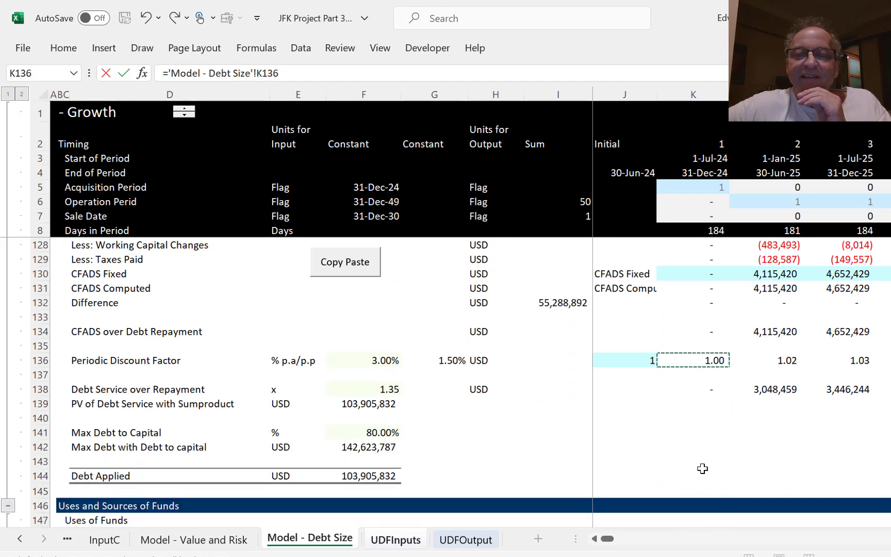
{"action": "key", "text": "Left"}
{"action": "key", "text": "Right"}
{"action": "key", "text": "Right"}
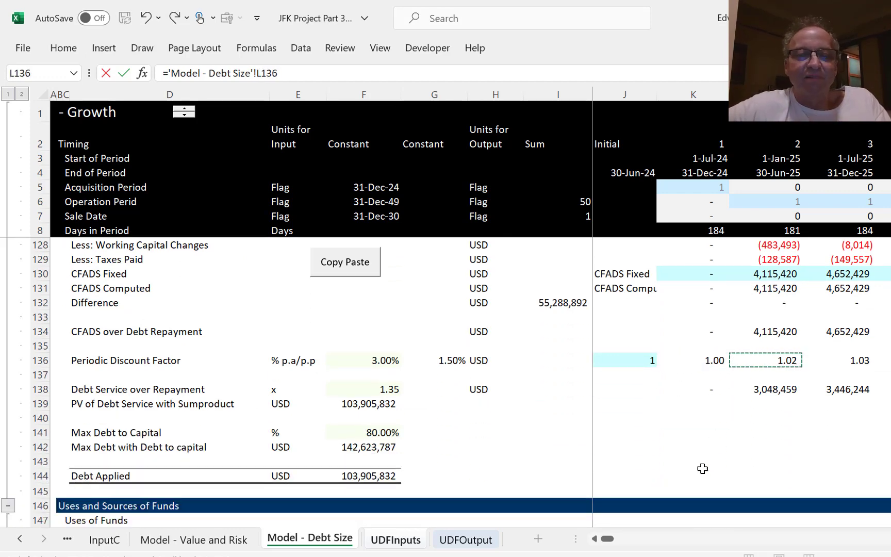
{"action": "key", "text": "Left"}
{"action": "key", "text": "Left"}
{"action": "key", "text": "Left"}
{"action": "key", "text": "Left"}
{"action": "key", "text": "Left"}
{"action": "key", "text": "Left"}
{"action": "key", "text": "Right"}
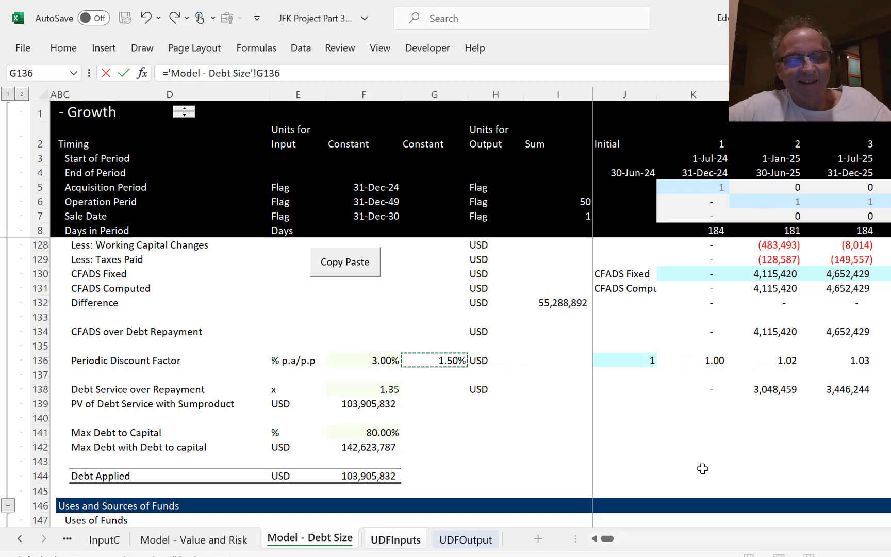
{"action": "key", "text": "F4"}
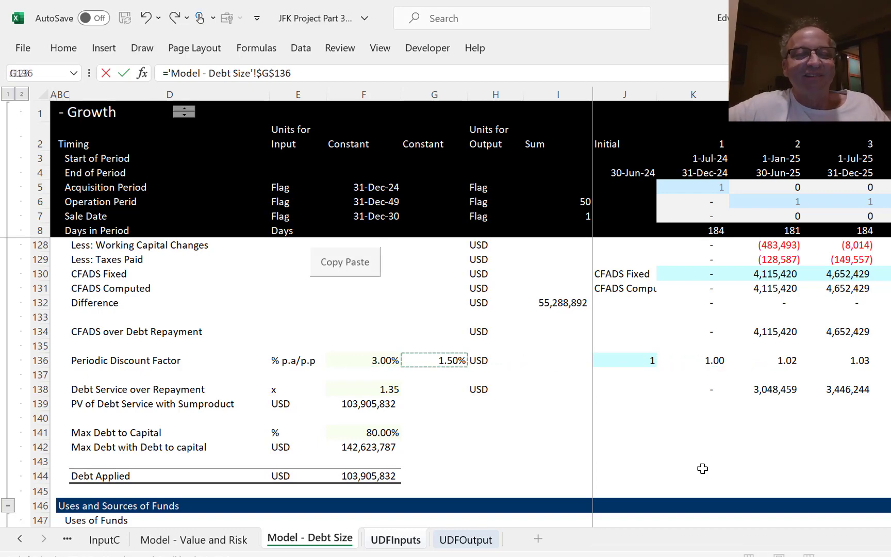
{"action": "key", "text": "Return"}
{"action": "key", "text": "Up"}
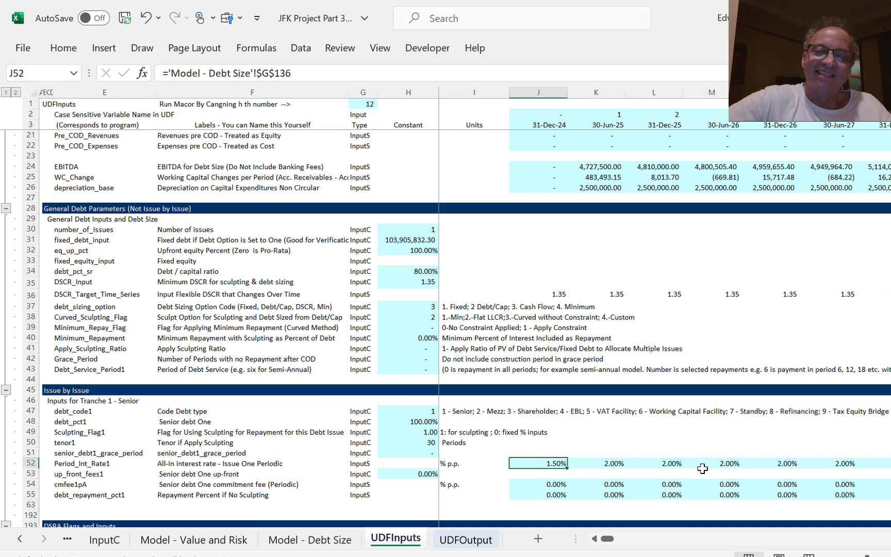
{"action": "key", "text": "ctrl+shift+Right"}
{"action": "key", "text": "ctrl+r"}
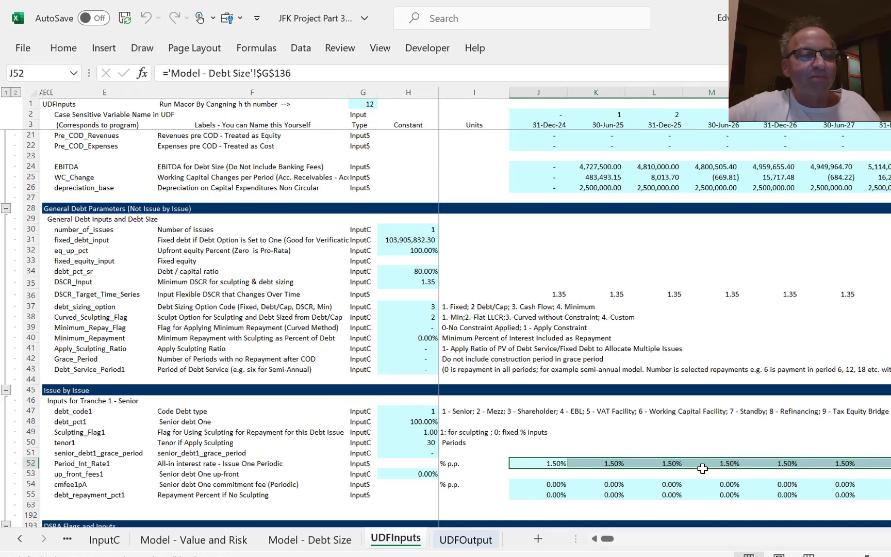
Link up_front_fees1 in H53 to the Debt Fees rate in F167 of the Model - Debt Size sheet.
{"action": "key", "text": "Down"}
{"action": "key", "text": "Left"}
{"action": "key", "text": "Left"}
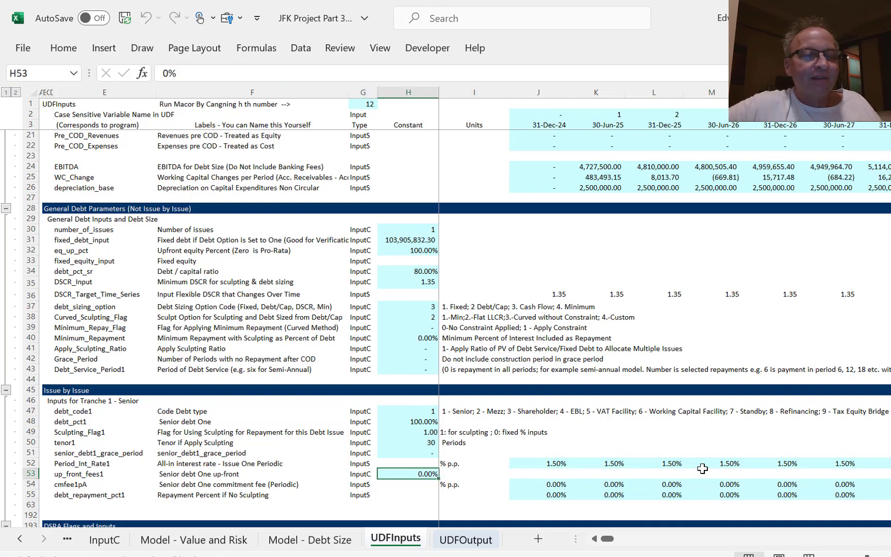
{"action": "type", "text": "="}
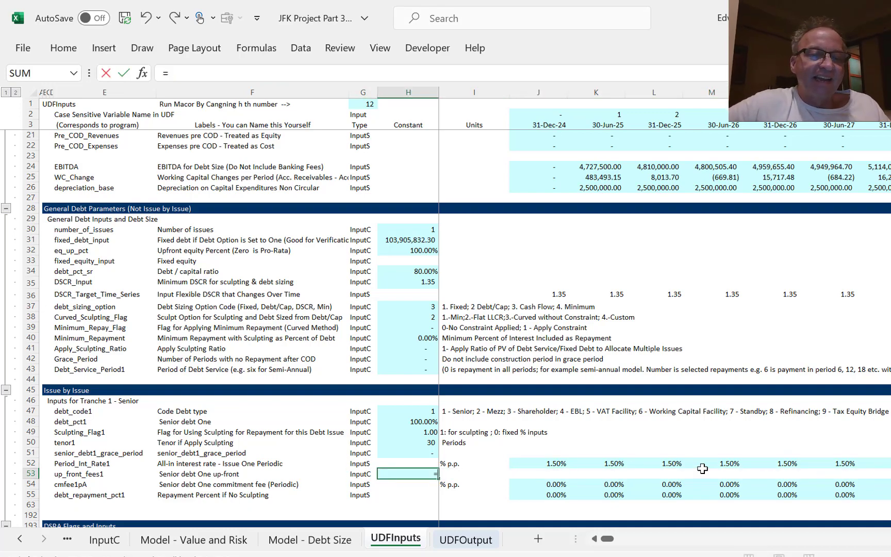
{"action": "key", "text": "ctrl+Page_Up"}
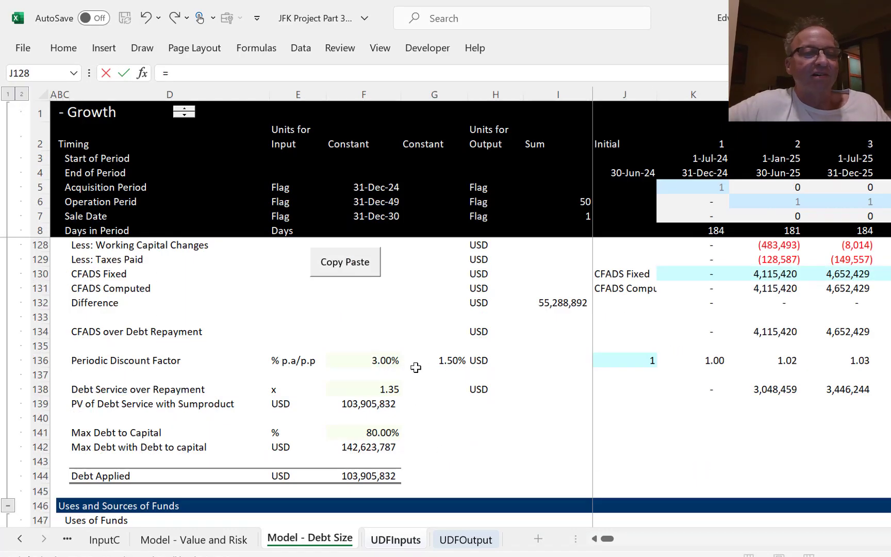
{"action": "left_click", "coordinate": [359, 334]}
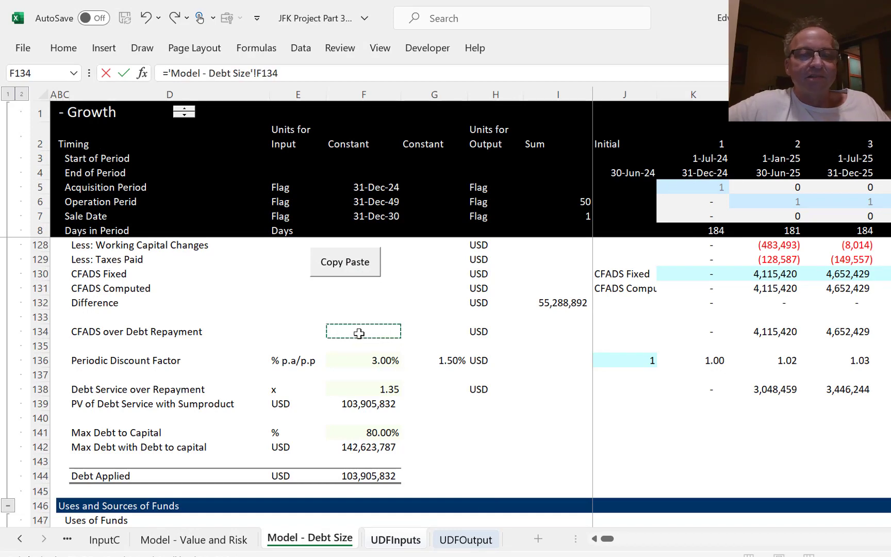
{"action": "key", "text": "Down"}
{"action": "key", "text": "Down"}
{"action": "key", "text": "Down"}
{"action": "key", "text": "Down"}
{"action": "key", "text": "Down"}
{"action": "key", "text": "Down"}
{"action": "key", "text": "Down"}
{"action": "key", "text": "Down"}
{"action": "key", "text": "Down"}
{"action": "key", "text": "Down"}
{"action": "key", "text": "Down"}
{"action": "key", "text": "Down"}
{"action": "key", "text": "Down"}
{"action": "key", "text": "Down"}
{"action": "key", "text": "Down"}
{"action": "key", "text": "Down"}
{"action": "key", "text": "Down"}
{"action": "key", "text": "Down"}
{"action": "key", "text": "Down"}
{"action": "key", "text": "Down"}
{"action": "key", "text": "Down"}
{"action": "key", "text": "Down"}
{"action": "key", "text": "Down"}
{"action": "key", "text": "Down"}
{"action": "key", "text": "Down"}
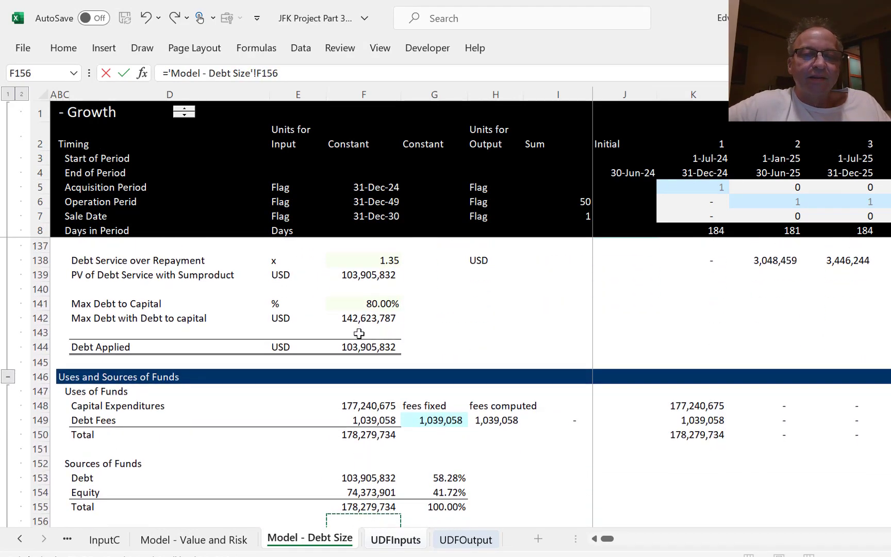
{"action": "key", "text": "Up"}
{"action": "key", "text": "Up"}
{"action": "key", "text": "Up"}
{"action": "key", "text": "Up"}
{"action": "key", "text": "Up"}
{"action": "key", "text": "Up"}
{"action": "key", "text": "Up"}
{"action": "key", "text": "Up"}
{"action": "key", "text": "Up"}
{"action": "key", "text": "Up"}
{"action": "key", "text": "Up"}
{"action": "key", "text": "Up"}
{"action": "key", "text": "Up"}
{"action": "key", "text": "Up"}
{"action": "key", "text": "Up"}
{"action": "key", "text": "Up"}
{"action": "key", "text": "Up"}
{"action": "key", "text": "Up"}
{"action": "key", "text": "Up"}
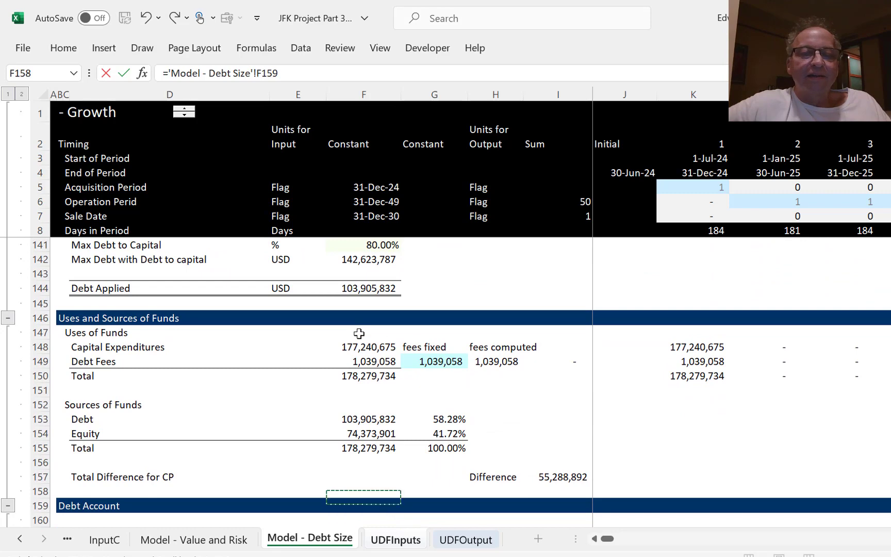
{"action": "key", "text": "Down"}
{"action": "key", "text": "Down"}
{"action": "key", "text": "Down"}
{"action": "key", "text": "Down"}
{"action": "key", "text": "Down"}
{"action": "key", "text": "Down"}
{"action": "key", "text": "Down"}
{"action": "key", "text": "Down"}
{"action": "key", "text": "Down"}
{"action": "key", "text": "Down"}
{"action": "key", "text": "Down"}
{"action": "key", "text": "Down"}
{"action": "key", "text": "Down"}
{"action": "key", "text": "Down"}
{"action": "key", "text": "Down"}
{"action": "key", "text": "Down"}
{"action": "key", "text": "Down"}
{"action": "key", "text": "Down"}
{"action": "key", "text": "Down"}
{"action": "key", "text": "Down"}
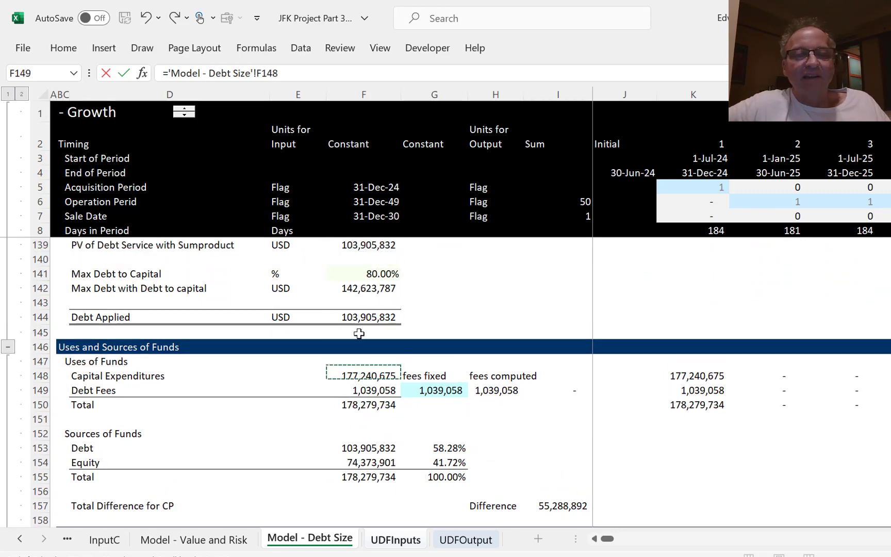
{"action": "key", "text": "Up"}
{"action": "key", "text": "Up"}
{"action": "key", "text": "Up"}
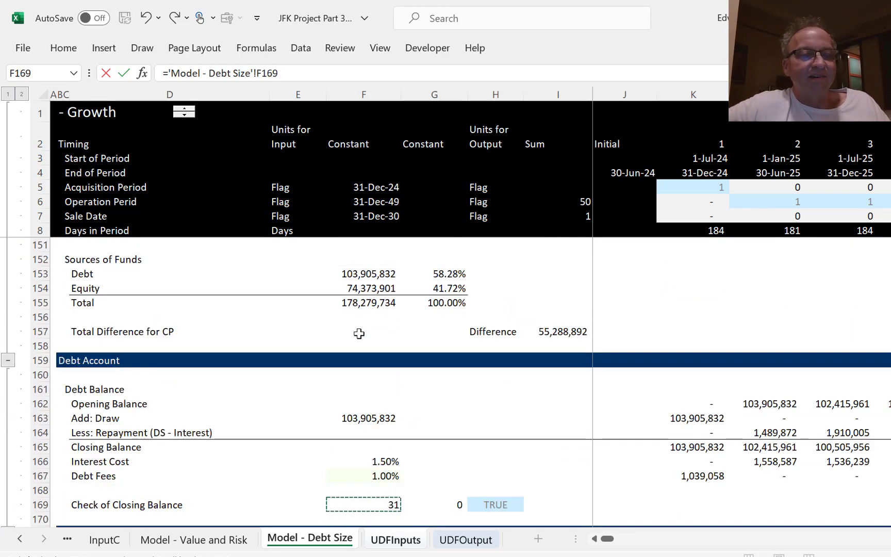
{"action": "key", "text": "Return"}
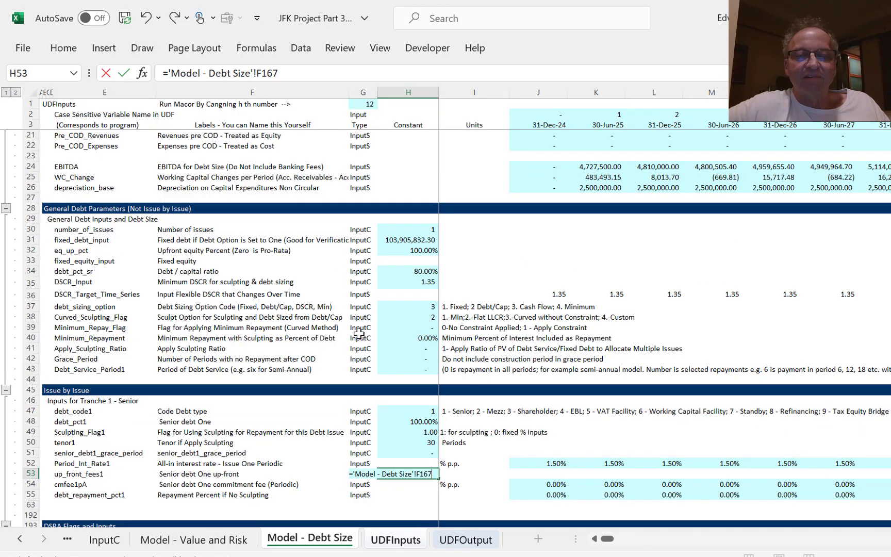
Review the remaining Tranche 1 inputs and the DSRA flags and inputs down to DSCR_Changes_in_CFADS in row 202.
{"action": "key", "text": "Up"}
{"action": "key", "text": "Right"}
{"action": "key", "text": "Right"}
{"action": "key", "text": "Right"}
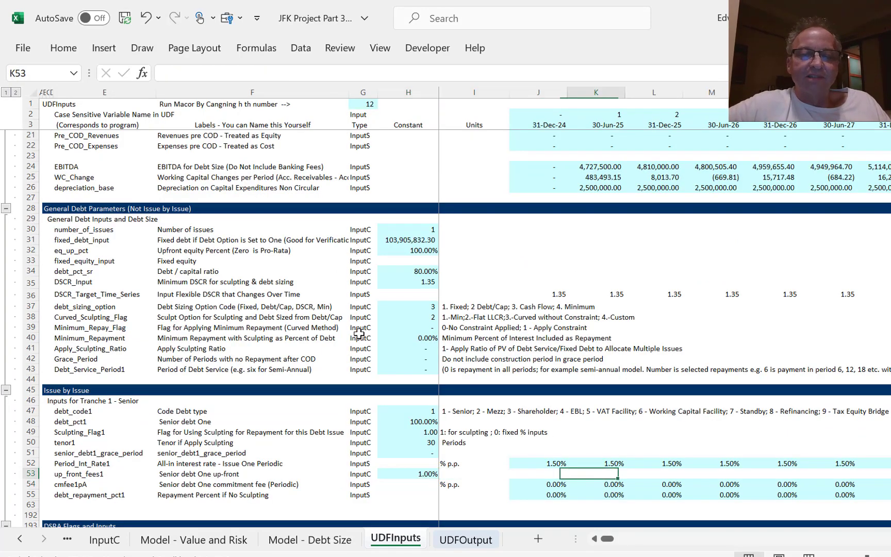
{"action": "key", "text": "Left"}
{"action": "key", "text": "Left"}
{"action": "key", "text": "Down"}
{"action": "key", "text": "Down"}
{"action": "key", "text": "Down"}
{"action": "key", "text": "Down"}
{"action": "key", "text": "Down"}
{"action": "key", "text": "Down"}
{"action": "key", "text": "Down"}
{"action": "key", "text": "Down"}
{"action": "key", "text": "Down"}
{"action": "key", "text": "Down"}
{"action": "key", "text": "Down"}
{"action": "key", "text": "Down"}
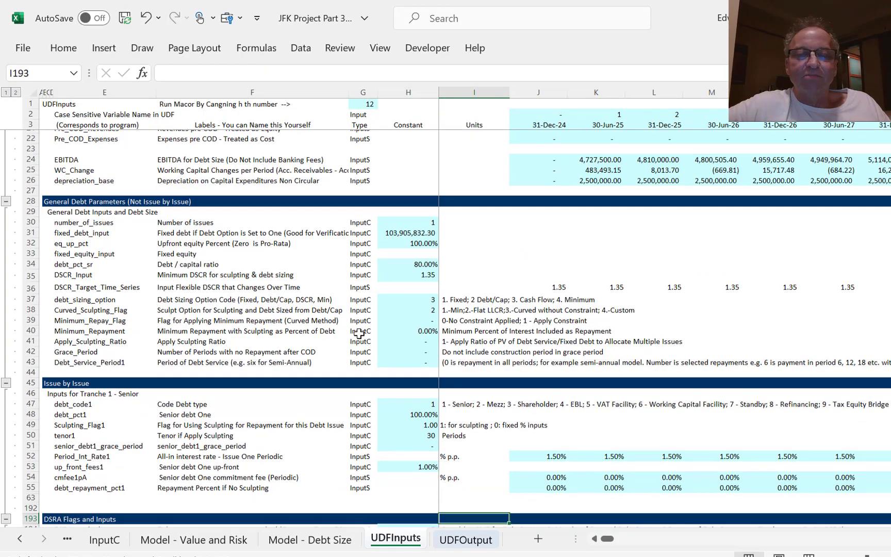
{"action": "key", "text": "Down"}
{"action": "key", "text": "Down"}
{"action": "key", "text": "Down"}
{"action": "key", "text": "Down"}
{"action": "key", "text": "Down"}
{"action": "key", "text": "Down"}
{"action": "key", "text": "Down"}
{"action": "key", "text": "Down"}
{"action": "key", "text": "Down"}
{"action": "key", "text": "Down"}
{"action": "key", "text": "Down"}
{"action": "key", "text": "Down"}
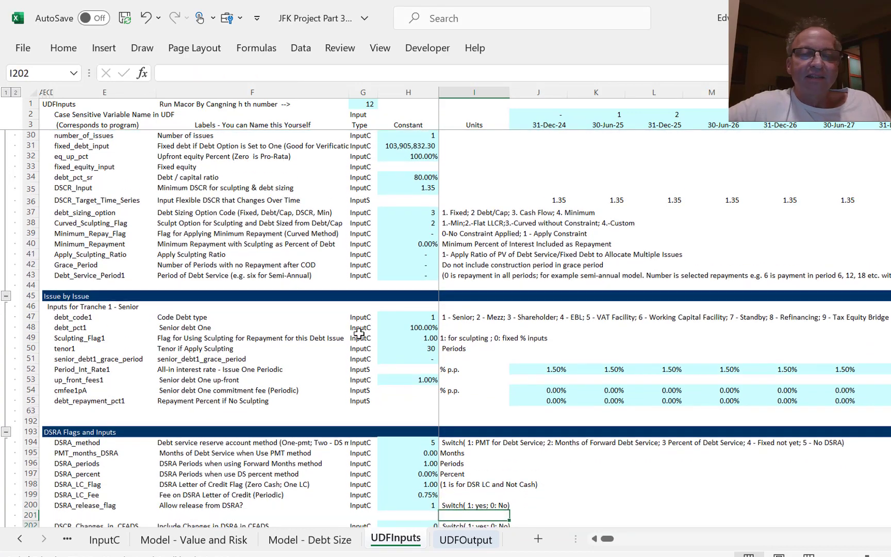
Link tax_rate in J206 to the Taxes on EBIT rate in F97 of the Model - Debt Size sheet.
{"action": "key", "text": "Up"}
{"action": "key", "text": "Up"}
{"action": "key", "text": "Up"}
{"action": "key", "text": "Up"}
{"action": "key", "text": "Up"}
{"action": "key", "text": "Up"}
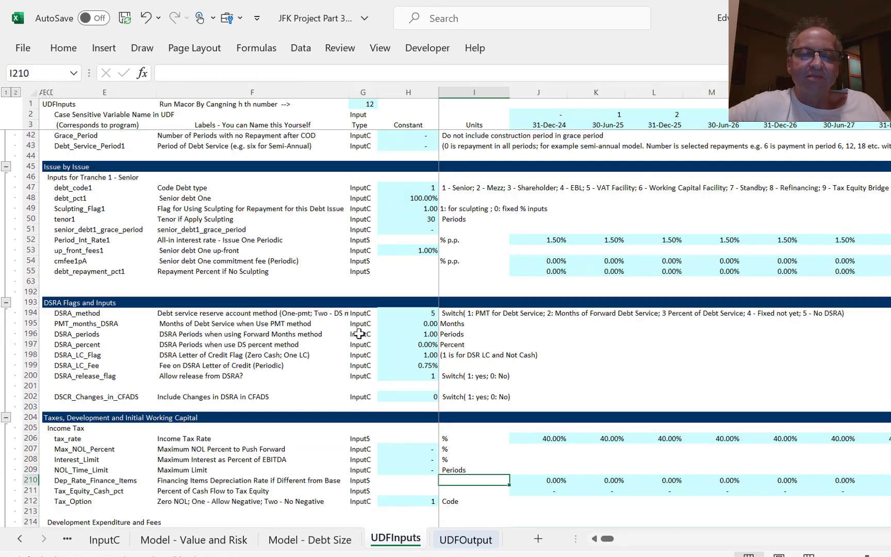
{"action": "key", "text": "Right"}
{"action": "type", "text": "="}
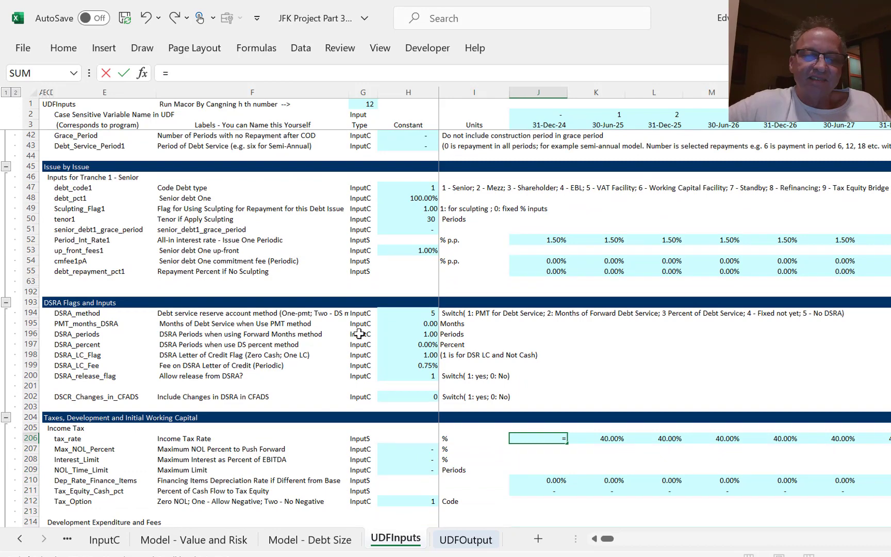
{"action": "key", "text": "ctrl+Page_Up"}
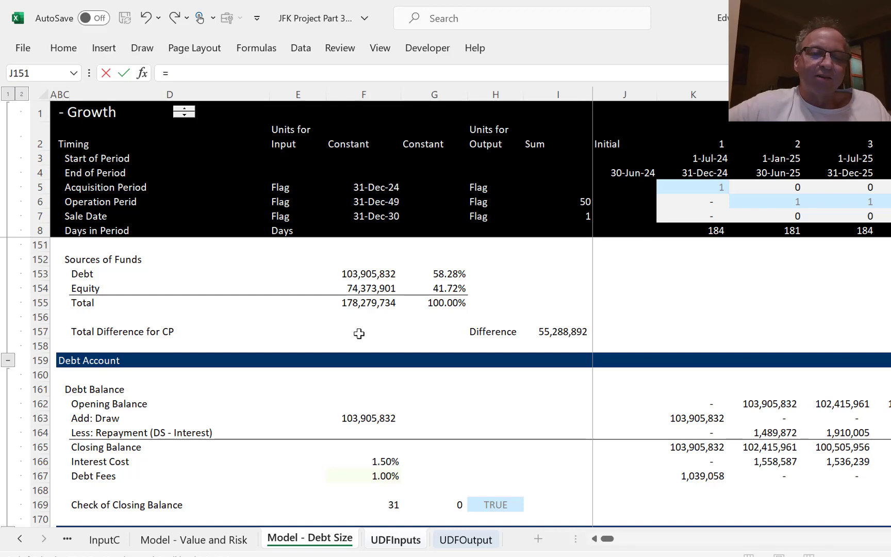
{"action": "key", "text": "Page_Down"}
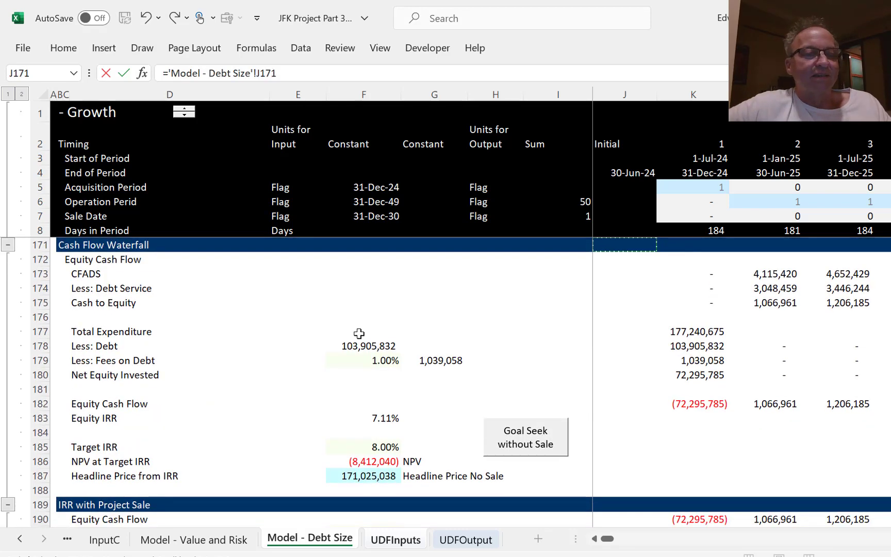
{"action": "key", "text": "Page_Down"}
{"action": "key", "text": "Page_Down"}
{"action": "key", "text": "Page_Down"}
{"action": "key", "text": "Page_Up"}
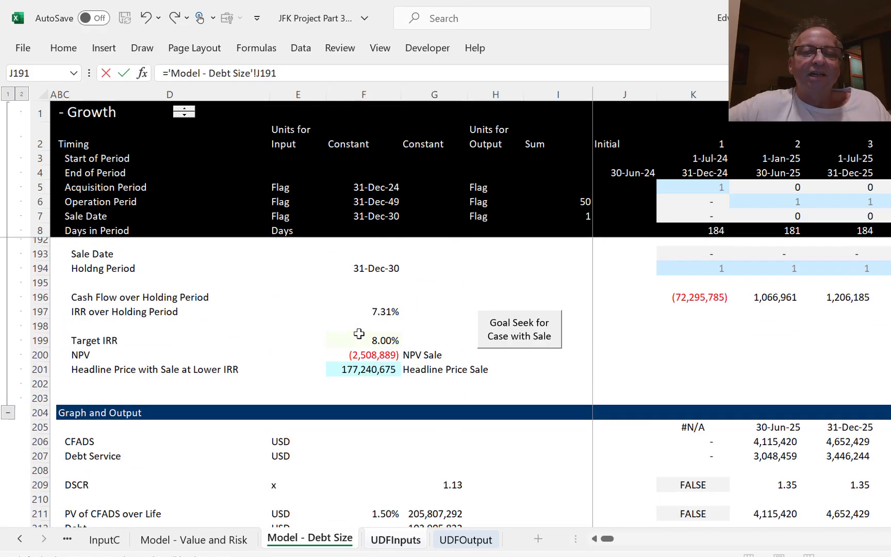
{"action": "key", "text": "Page_Up"}
{"action": "key", "text": "Page_Up"}
{"action": "key", "text": "Page_Up"}
{"action": "key", "text": "Page_Up"}
{"action": "key", "text": "Page_Up"}
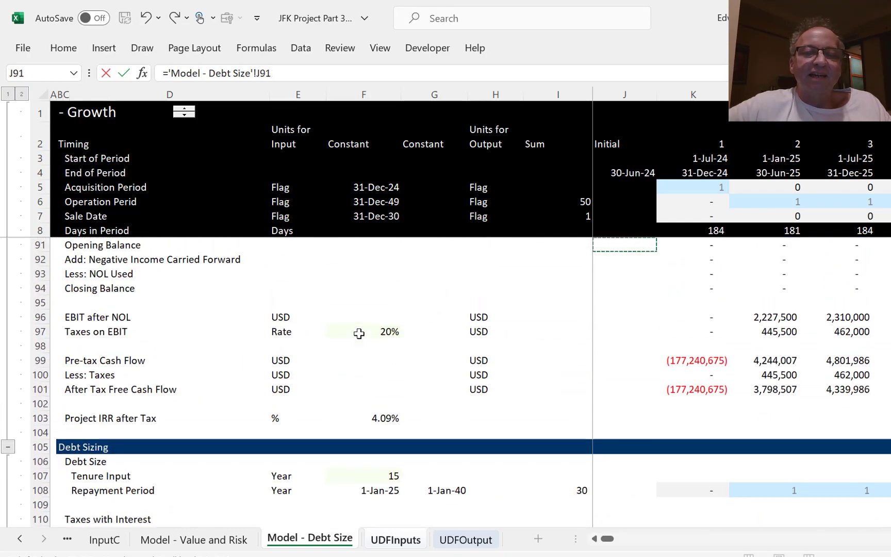
{"action": "left_click", "coordinate": [389, 333]}
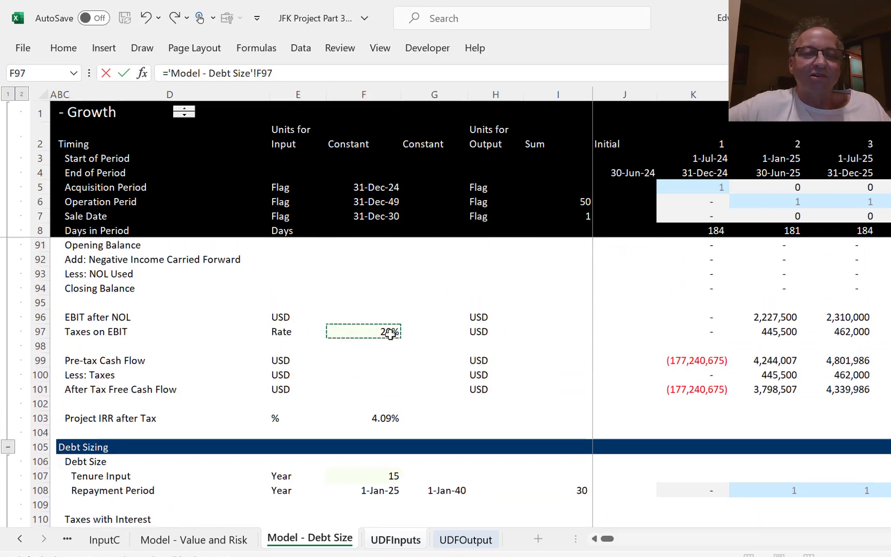
{"action": "key", "text": "Return"}
{"action": "key", "text": "Up"}
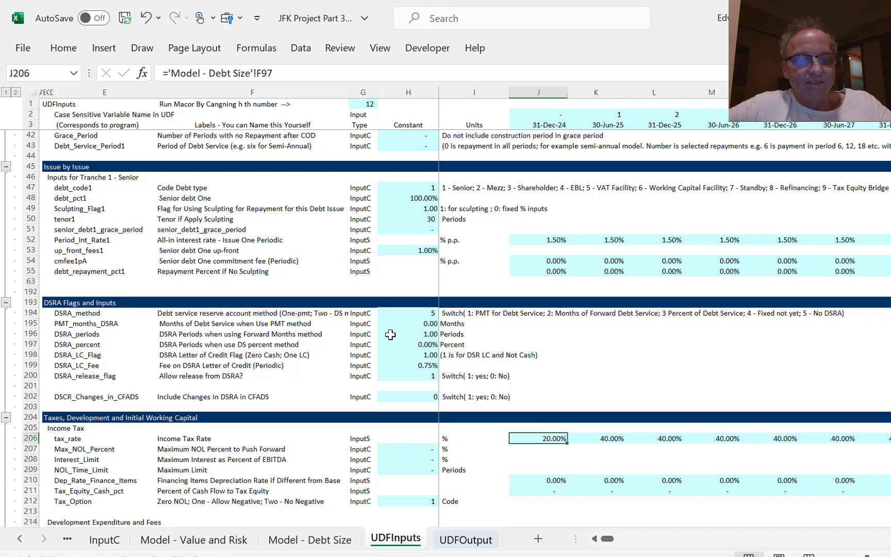
Make the tax_rate reference in J206 absolute as $F$97 and fill it across the row.
{"action": "key", "text": "F2"}
{"action": "key", "text": "F4"}
{"action": "key", "text": "Return"}
{"action": "key", "text": "Up"}
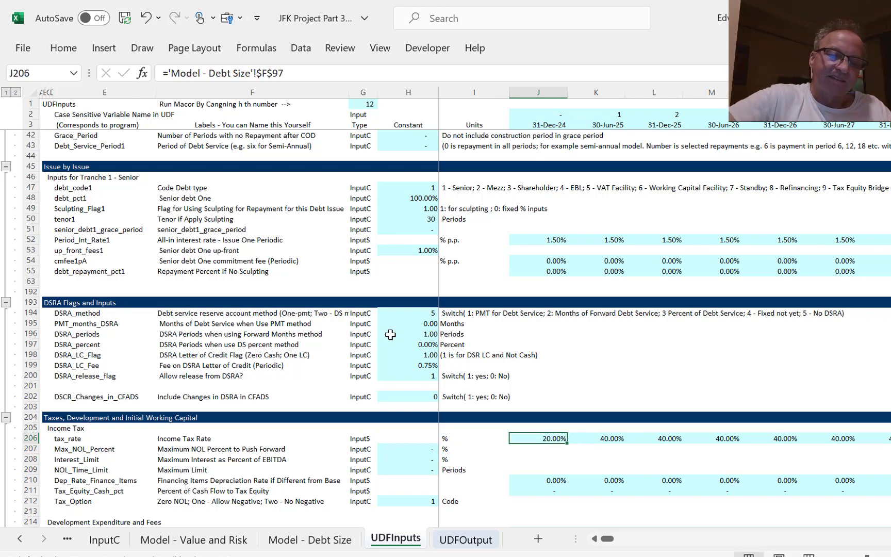
{"action": "key", "text": "ctrl+shift+Right"}
{"action": "key", "text": "ctrl+r"}
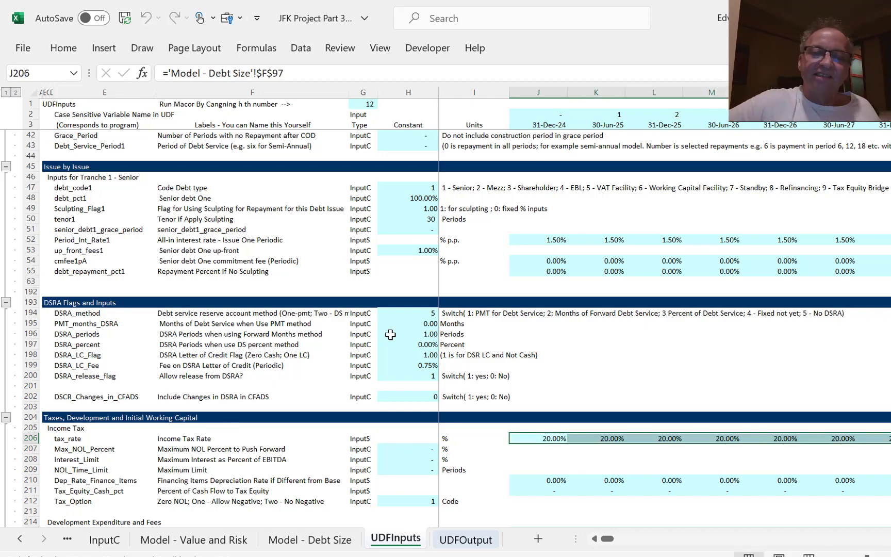
{"action": "key", "text": "ctrl+shift+Left"}
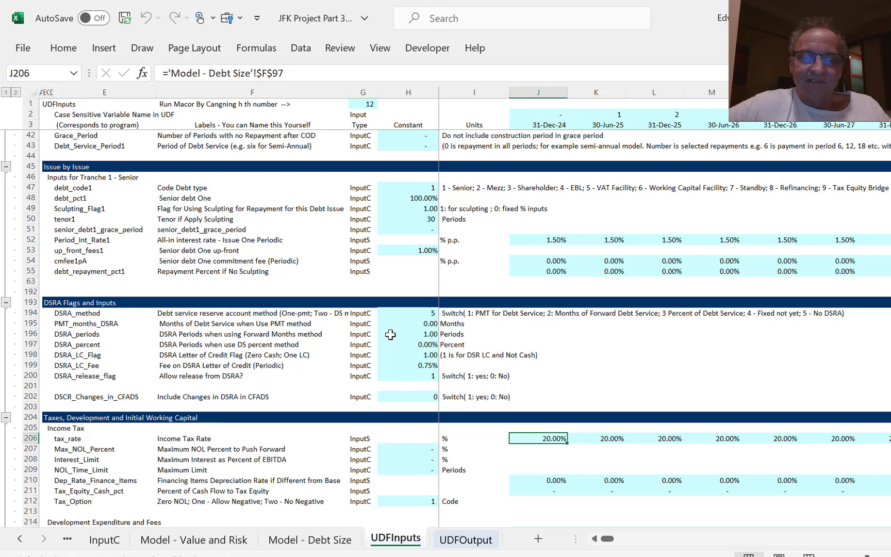
Turn the parallel model on by setting turn_off in H11 of the UDFInputs sheet to 0.
{"action": "key", "text": "ctrl+Page_Down"}
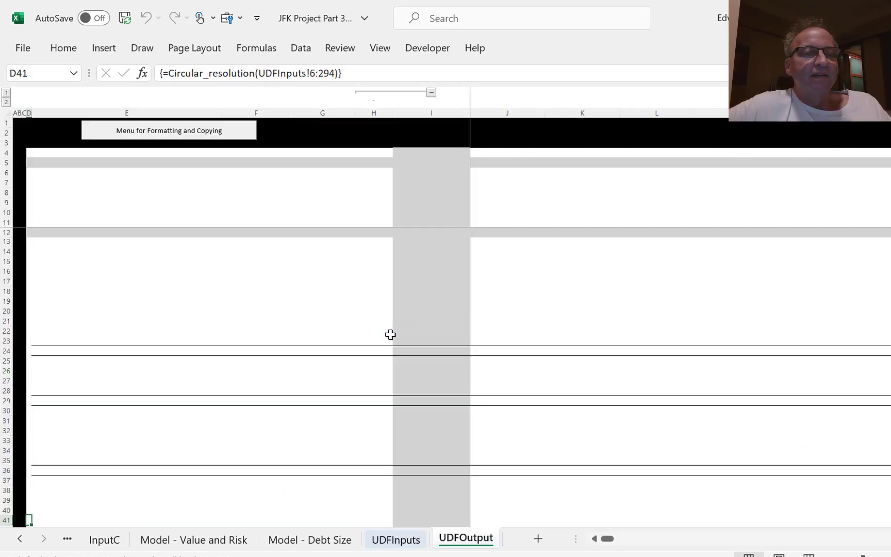
{"action": "key", "text": "ctrl+Page_Up"}
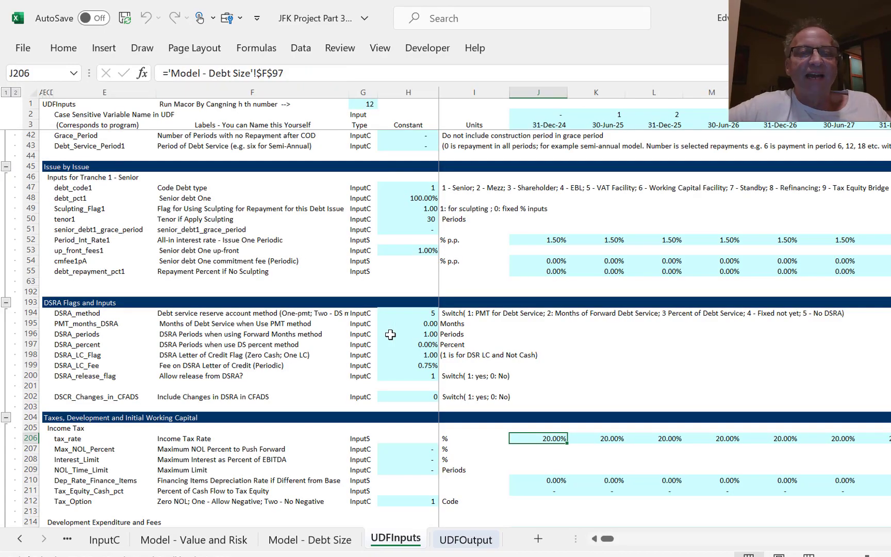
{"action": "key", "text": "Page_Up"}
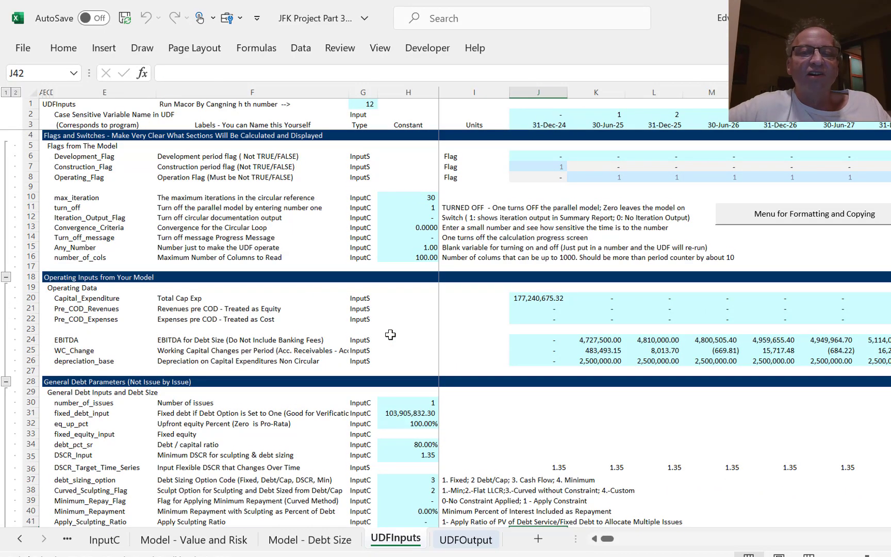
{"action": "key", "text": "Left"}
{"action": "key", "text": "Left"}
{"action": "key", "text": "Up"}
{"action": "key", "text": "Up"}
{"action": "key", "text": "Up"}
{"action": "key", "text": "Up"}
{"action": "key", "text": "Up"}
{"action": "key", "text": "Up"}
{"action": "key", "text": "Up"}
{"action": "key", "text": "Up"}
{"action": "key", "text": "Up"}
{"action": "key", "text": "Up"}
{"action": "key", "text": "Up"}
{"action": "key", "text": "Up"}
{"action": "key", "text": "Up"}
{"action": "key", "text": "Up"}
{"action": "key", "text": "Up"}
{"action": "key", "text": "Up"}
{"action": "key", "text": "Up"}
{"action": "key", "text": "Up"}
{"action": "key", "text": "Up"}
{"action": "key", "text": "Up"}
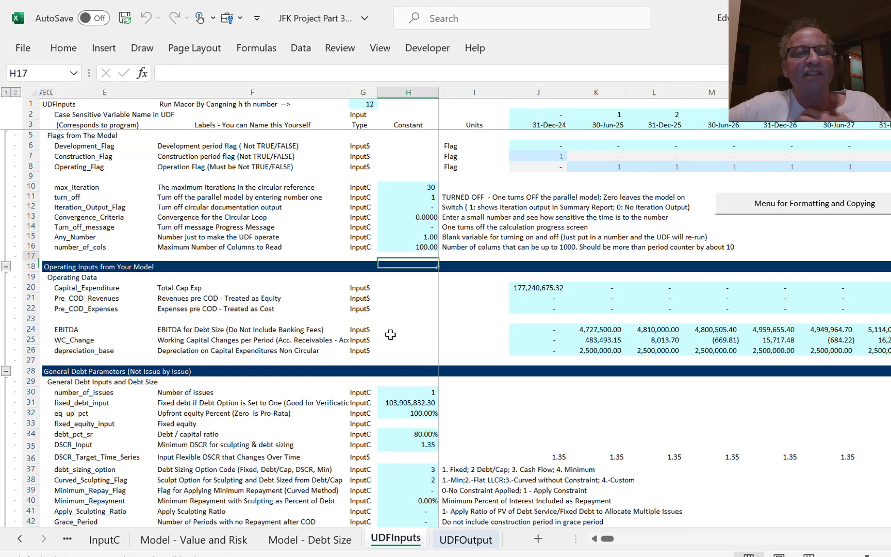
{"action": "key", "text": "Up"}
{"action": "key", "text": "Up"}
{"action": "key", "text": "Up"}
{"action": "key", "text": "Up"}
{"action": "key", "text": "Up"}
{"action": "key", "text": "Up"}
{"action": "key", "text": "Up"}
{"action": "key", "text": "Up"}
{"action": "key", "text": "Up"}
{"action": "key", "text": "Up"}
{"action": "key", "text": "Up"}
{"action": "key", "text": "Up"}
{"action": "key", "text": "Up"}
{"action": "key", "text": "Up"}
{"action": "key", "text": "Up"}
{"action": "key", "text": "Up"}
{"action": "key", "text": "Down"}
{"action": "key", "text": "Down"}
{"action": "key", "text": "Down"}
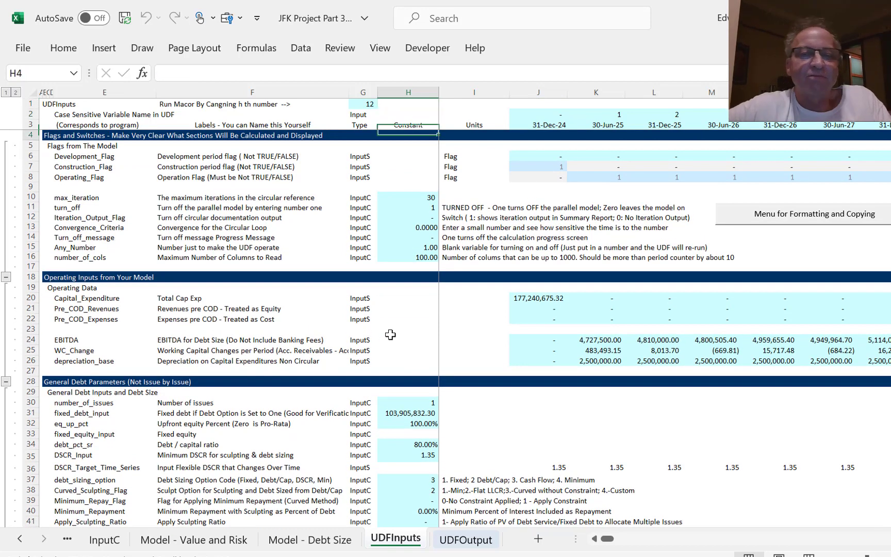
{"action": "key", "text": "Down"}
{"action": "key", "text": "Down"}
{"action": "key", "text": "Down"}
{"action": "key", "text": "Down"}
{"action": "key", "text": "Down"}
{"action": "key", "text": "Down"}
{"action": "key", "text": "Down"}
{"action": "key", "text": "Down"}
{"action": "key", "text": "Up"}
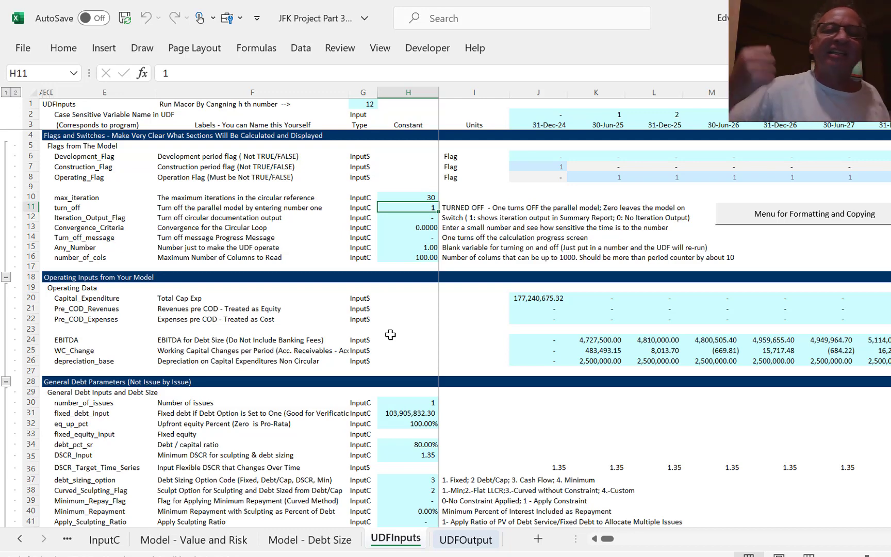
{"action": "type", "text": "0"}
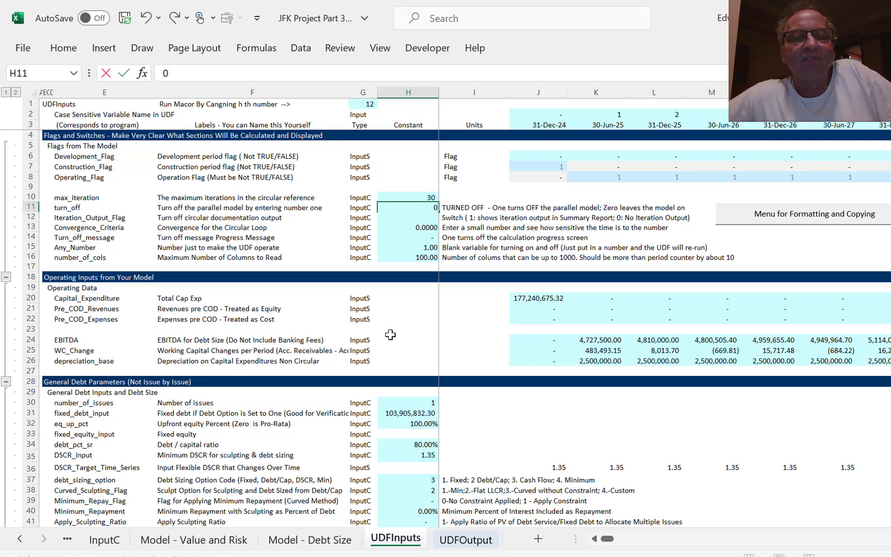
{"action": "key", "text": "Return"}
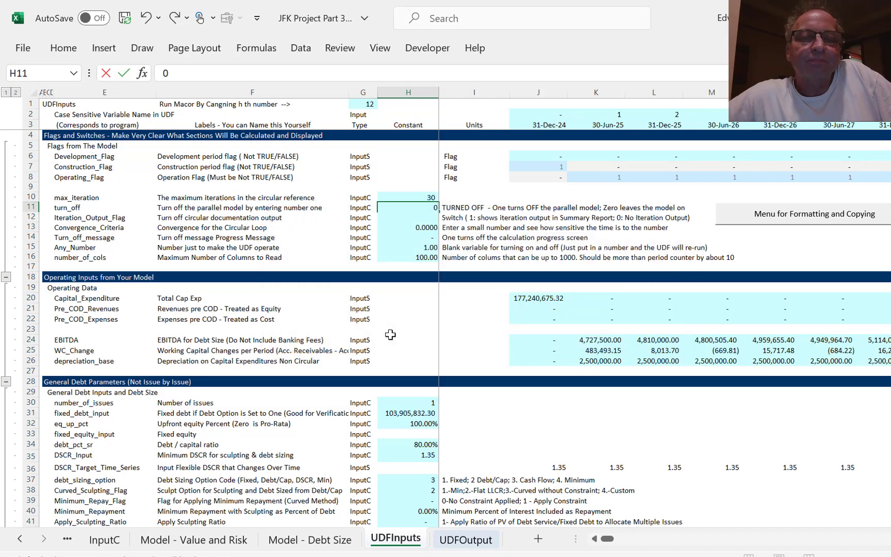
{"action": "key", "text": "Return"}
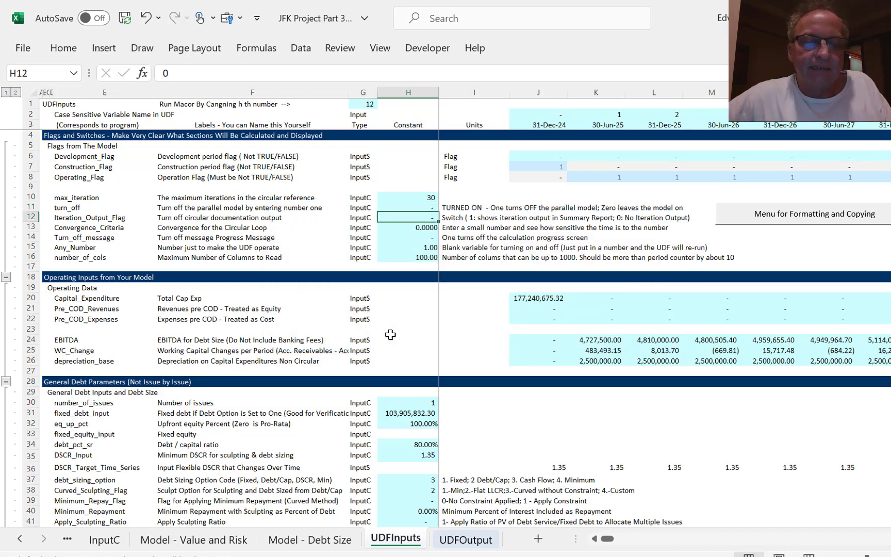
Review the summary report on the UDFOutput sheet, from the model timing rows down to the debt sizing section.
{"action": "key", "text": "ctrl+Page_Down"}
{"action": "key", "text": "Up"}
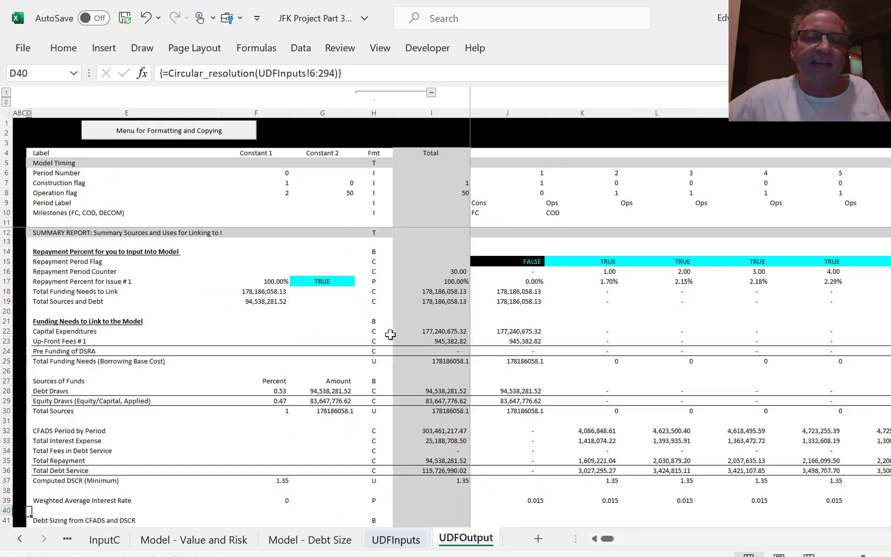
{"action": "key", "text": "Left"}
{"action": "key", "text": "Right"}
{"action": "key", "text": "Right"}
{"action": "key", "text": "Down"}
{"action": "key", "text": "Down"}
{"action": "key", "text": "Down"}
{"action": "key", "text": "Down"}
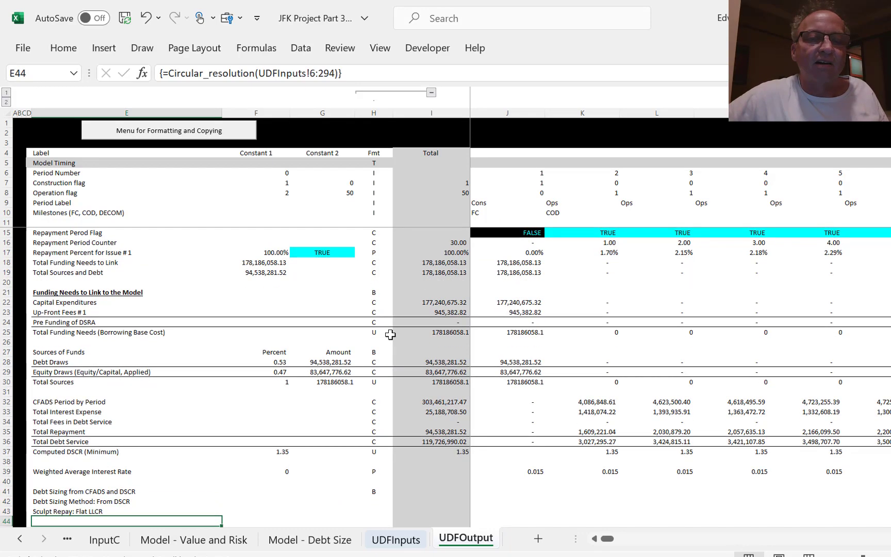
{"action": "key", "text": "Down"}
{"action": "key", "text": "Up"}
{"action": "key", "text": "Up"}
{"action": "key", "text": "Up"}
{"action": "key", "text": "Up"}
{"action": "key", "text": "Up"}
{"action": "key", "text": "Up"}
{"action": "key", "text": "Up"}
{"action": "key", "text": "Up"}
{"action": "key", "text": "Up"}
{"action": "key", "text": "Up"}
{"action": "key", "text": "Up"}
{"action": "key", "text": "Up"}
{"action": "key", "text": "Up"}
{"action": "key", "text": "Up"}
{"action": "key", "text": "Up"}
{"action": "key", "text": "Up"}
{"action": "key", "text": "Up"}
{"action": "key", "text": "Up"}
{"action": "key", "text": "Up"}
{"action": "key", "text": "Up"}
{"action": "key", "text": "Up"}
{"action": "key", "text": "Up"}
{"action": "key", "text": "Up"}
{"action": "key", "text": "Up"}
{"action": "key", "text": "Up"}
{"action": "key", "text": "Up"}
{"action": "key", "text": "Up"}
{"action": "key", "text": "Up"}
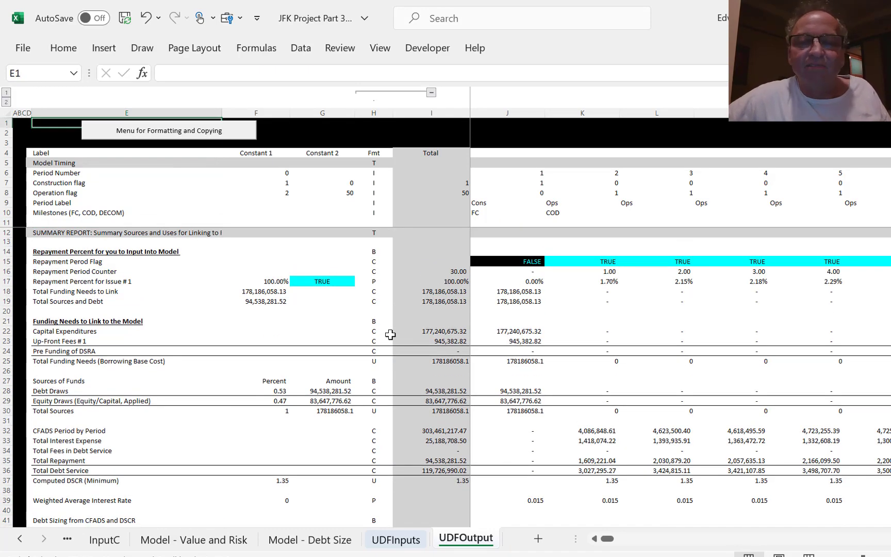
Run the Format the Output Sheet of the Parallel Model option on the UDFOutput sheet.
{"action": "left_click", "coordinate": [165, 137]}
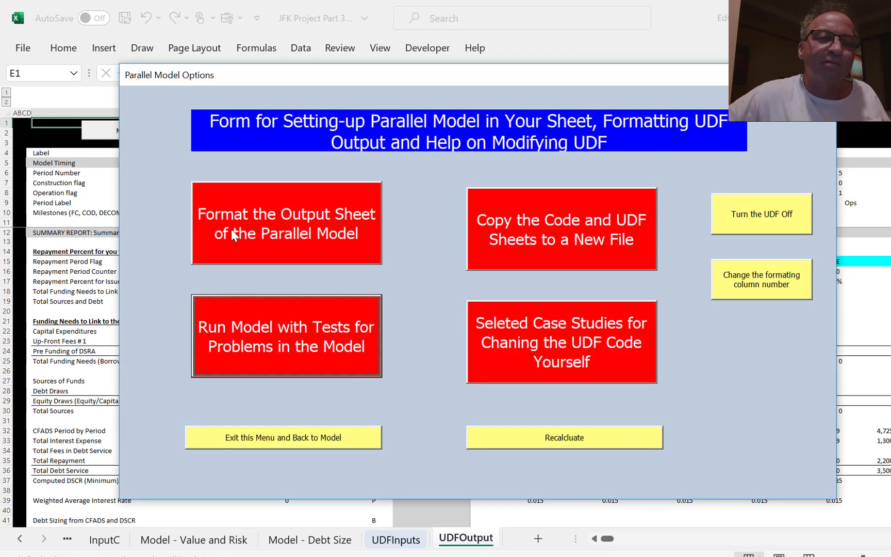
{"action": "left_click", "coordinate": [248, 233]}
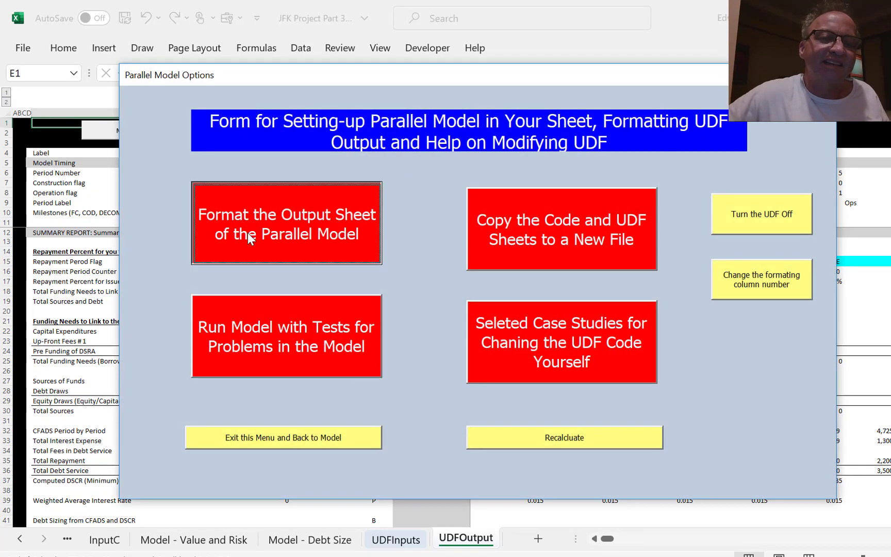
{"action": "key", "text": "Return"}
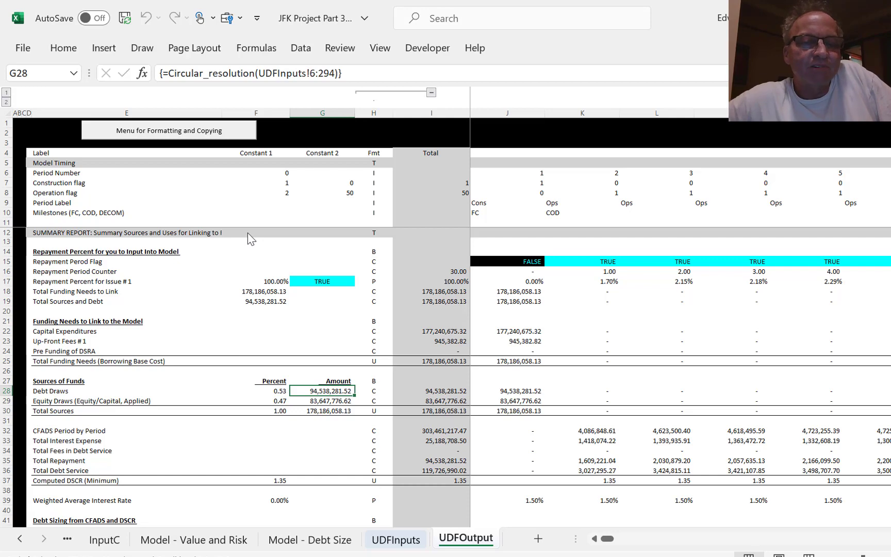
Examine the debt and equity draws under Sources of Funds and the repayment percent check in G17.
{"action": "key", "text": "Down"}
{"action": "key", "text": "Left"}
{"action": "key", "text": "Right"}
{"action": "key", "text": "Up"}
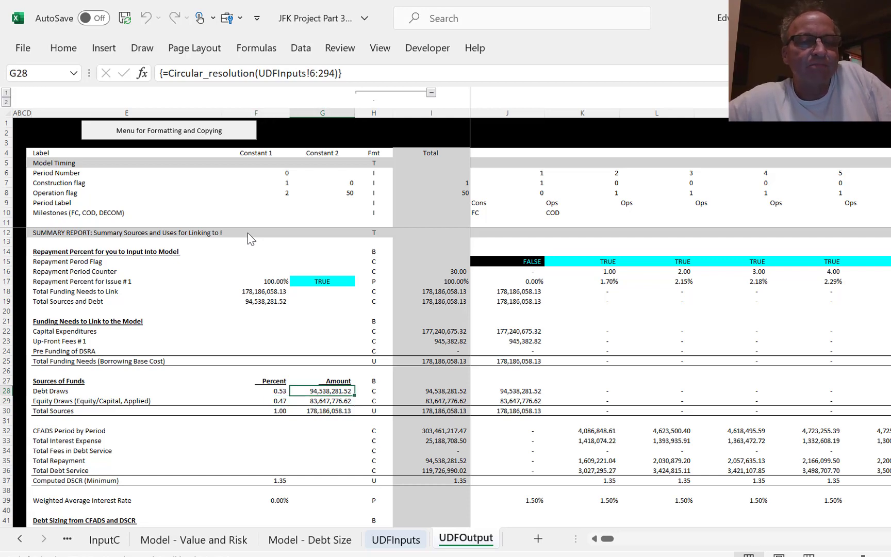
{"action": "key", "text": "Left"}
{"action": "key", "text": "Right"}
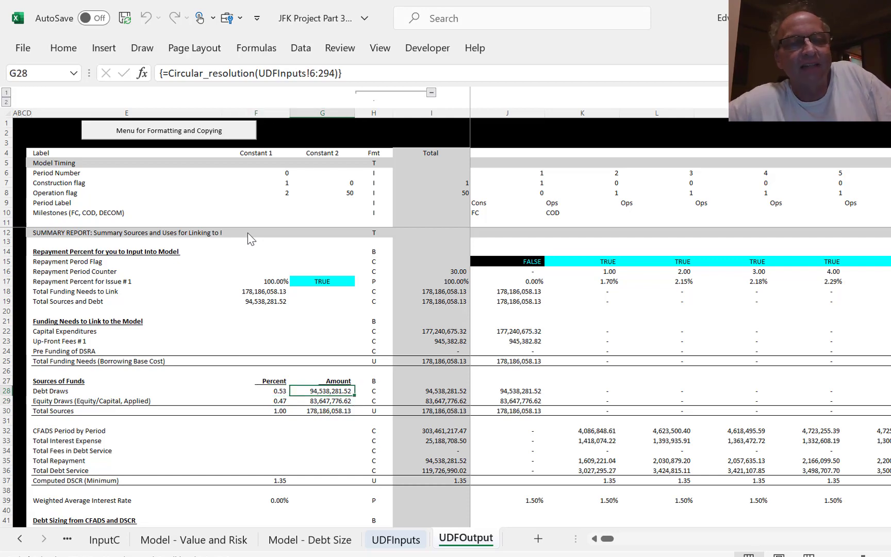
{"action": "key", "text": "Up"}
{"action": "key", "text": "Up"}
{"action": "key", "text": "Up"}
{"action": "key", "text": "Up"}
{"action": "key", "text": "Up"}
{"action": "key", "text": "Up"}
{"action": "key", "text": "Up"}
{"action": "key", "text": "Up"}
{"action": "key", "text": "Up"}
{"action": "key", "text": "Up"}
{"action": "key", "text": "Up"}
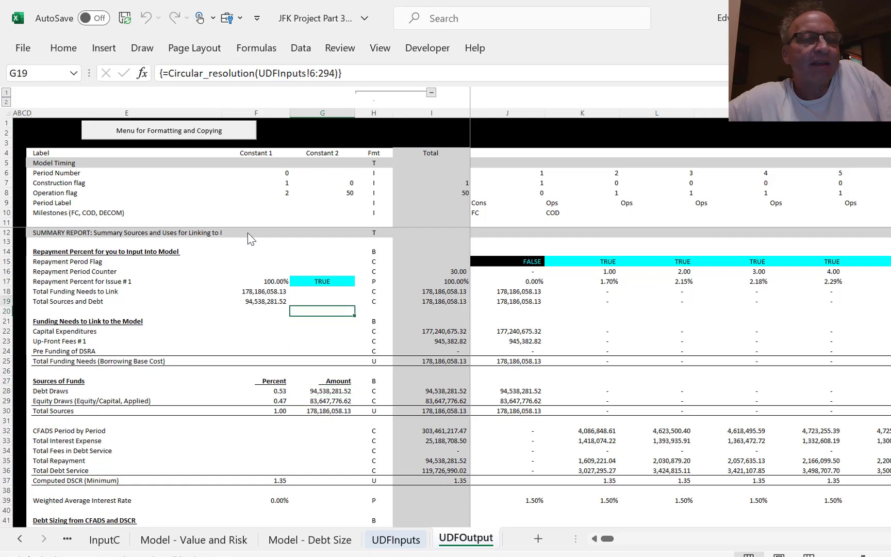
{"action": "key", "text": "Left"}
{"action": "key", "text": "Up"}
{"action": "key", "text": "Right"}
{"action": "key", "text": "Down"}
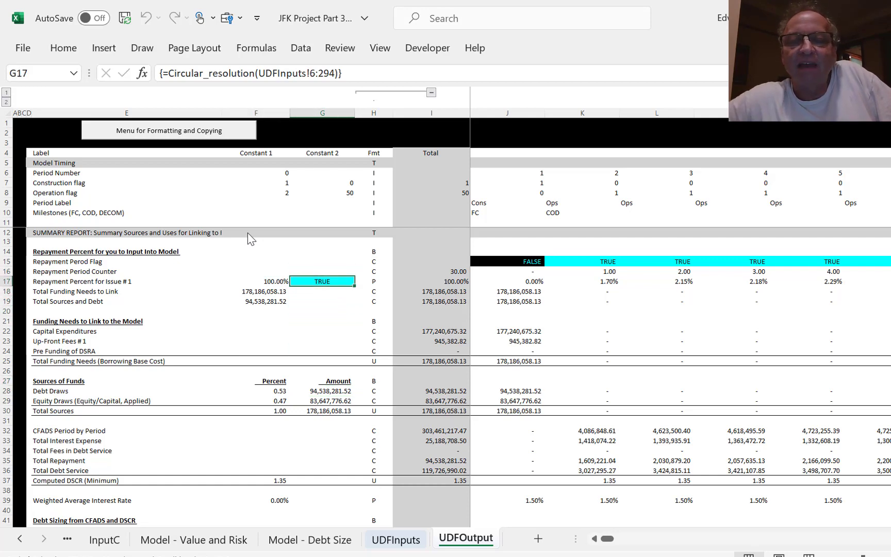
Inspect the Repayment Percent for Issue #1 across the operating periods in row 17.
{"action": "key", "text": "Right"}
{"action": "key", "text": "Right"}
{"action": "key", "text": "Right"}
{"action": "key", "text": "Right"}
{"action": "key", "text": "Right"}
{"action": "key", "text": "Right"}
{"action": "key", "text": "Right"}
{"action": "key", "text": "Right"}
{"action": "key", "text": "Right"}
{"action": "key", "text": "Right"}
{"action": "key", "text": "Right"}
{"action": "key", "text": "Right"}
{"action": "key", "text": "Right"}
{"action": "key", "text": "Right"}
{"action": "key", "text": "Right"}
{"action": "key", "text": "Right"}
{"action": "key", "text": "Right"}
{"action": "key", "text": "Right"}
{"action": "key", "text": "Right"}
{"action": "key", "text": "Right"}
{"action": "key", "text": "Right"}
{"action": "key", "text": "Right"}
{"action": "key", "text": "Right"}
{"action": "key", "text": "Right"}
{"action": "key", "text": "Right"}
{"action": "key", "text": "Right"}
{"action": "key", "text": "Right"}
{"action": "key", "text": "Right"}
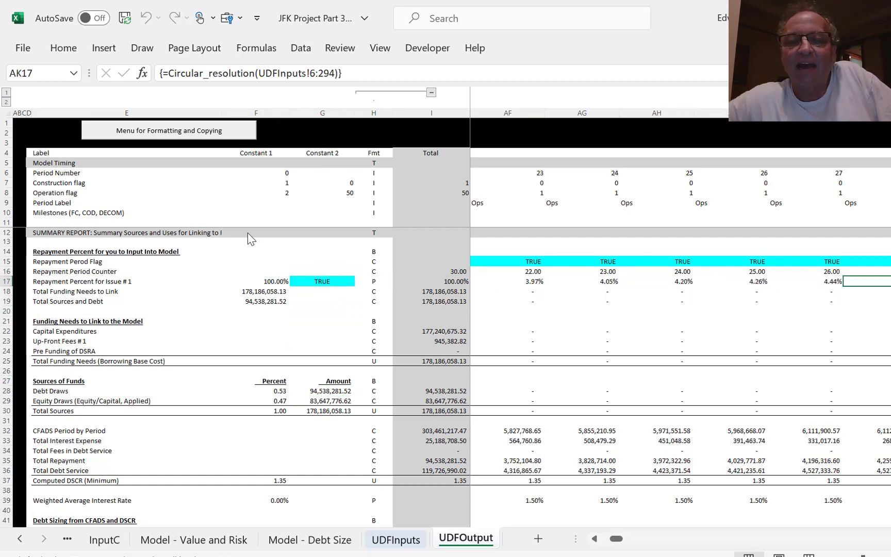
{"action": "key", "text": "Left"}
{"action": "key", "text": "Left"}
{"action": "key", "text": "Left"}
{"action": "key", "text": "Left"}
{"action": "key", "text": "Left"}
{"action": "key", "text": "Left"}
{"action": "key", "text": "Left"}
{"action": "key", "text": "Left"}
{"action": "key", "text": "Left"}
{"action": "key", "text": "Left"}
{"action": "key", "text": "Left"}
{"action": "key", "text": "Left"}
{"action": "key", "text": "Left"}
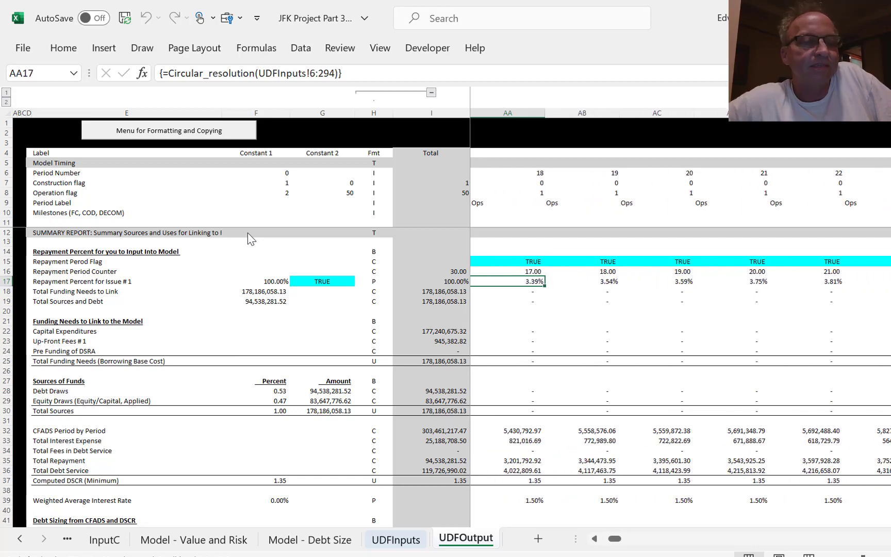
Review the UDFOutput summary report from Funding Needs through debt service and DSCR to the Calculation Checks.
{"action": "key", "text": "Down"}
{"action": "key", "text": "Down"}
{"action": "key", "text": "Down"}
{"action": "key", "text": "Down"}
{"action": "key", "text": "Down"}
{"action": "key", "text": "Down"}
{"action": "key", "text": "Down"}
{"action": "key", "text": "Down"}
{"action": "key", "text": "Down"}
{"action": "key", "text": "Down"}
{"action": "key", "text": "Down"}
{"action": "key", "text": "Down"}
{"action": "key", "text": "Down"}
{"action": "key", "text": "Down"}
{"action": "key", "text": "Down"}
{"action": "key", "text": "Down"}
{"action": "key", "text": "Down"}
{"action": "key", "text": "Down"}
{"action": "key", "text": "Down"}
{"action": "key", "text": "Down"}
{"action": "key", "text": "Down"}
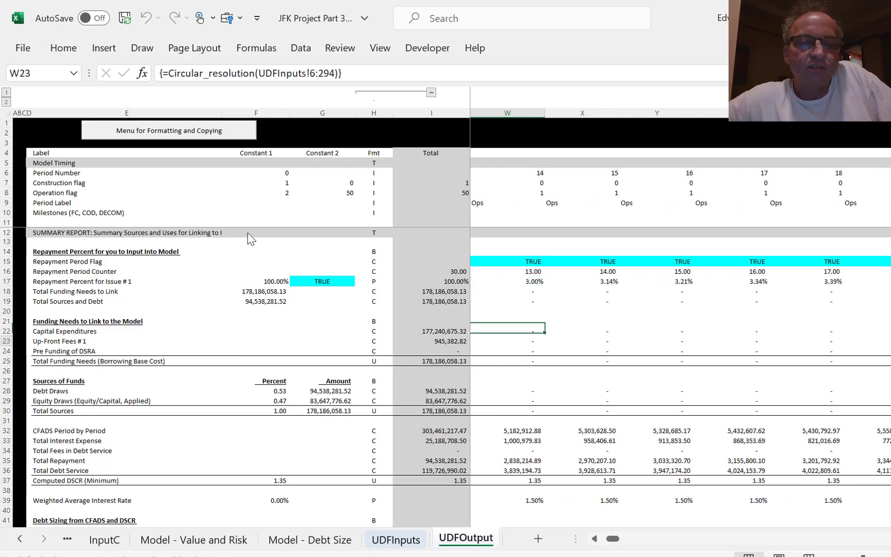
{"action": "key", "text": "Down"}
{"action": "key", "text": "Down"}
{"action": "key", "text": "Down"}
{"action": "key", "text": "Down"}
{"action": "key", "text": "Down"}
{"action": "key", "text": "Down"}
{"action": "key", "text": "Down"}
{"action": "key", "text": "Down"}
{"action": "key", "text": "Down"}
{"action": "key", "text": "Down"}
{"action": "key", "text": "Down"}
{"action": "key", "text": "Down"}
{"action": "key", "text": "Down"}
{"action": "key", "text": "Down"}
{"action": "key", "text": "Down"}
{"action": "key", "text": "Down"}
{"action": "key", "text": "Down"}
{"action": "key", "text": "Down"}
{"action": "key", "text": "Down"}
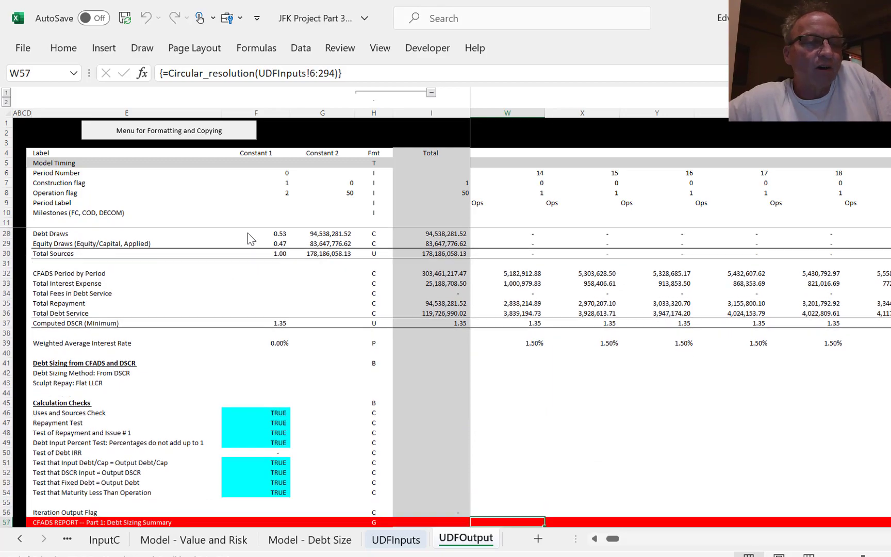
Examine the Computation of Taxes with Interest for CFADS section under the CFADS report's debt sizing summary.
{"action": "key", "text": "Down"}
{"action": "key", "text": "Down"}
{"action": "key", "text": "Down"}
{"action": "key", "text": "Down"}
{"action": "key", "text": "Down"}
{"action": "key", "text": "Down"}
{"action": "key", "text": "Down"}
{"action": "key", "text": "Down"}
{"action": "key", "text": "Down"}
{"action": "key", "text": "Down"}
{"action": "key", "text": "Down"}
{"action": "key", "text": "Down"}
{"action": "key", "text": "Down"}
{"action": "key", "text": "Down"}
{"action": "key", "text": "Down"}
{"action": "key", "text": "Down"}
{"action": "key", "text": "Down"}
{"action": "key", "text": "Down"}
{"action": "key", "text": "Down"}
{"action": "key", "text": "Down"}
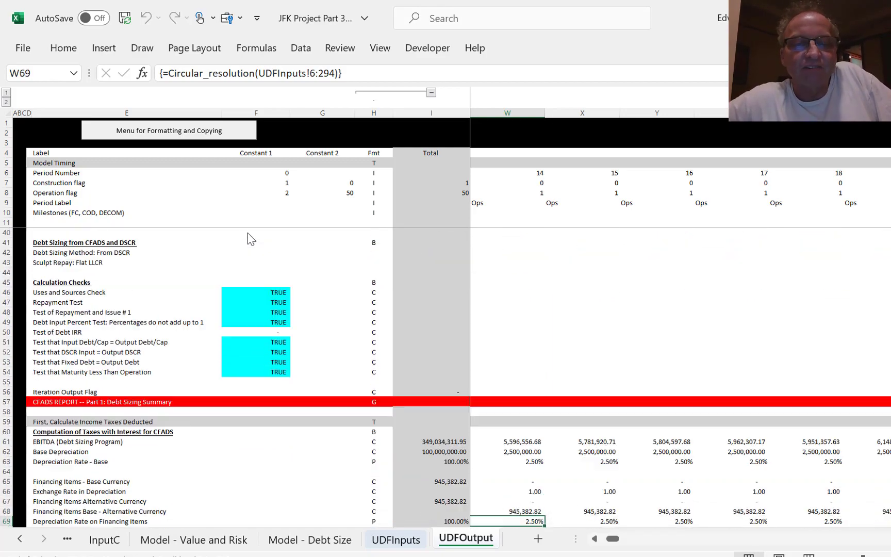
{"action": "key", "text": "Down"}
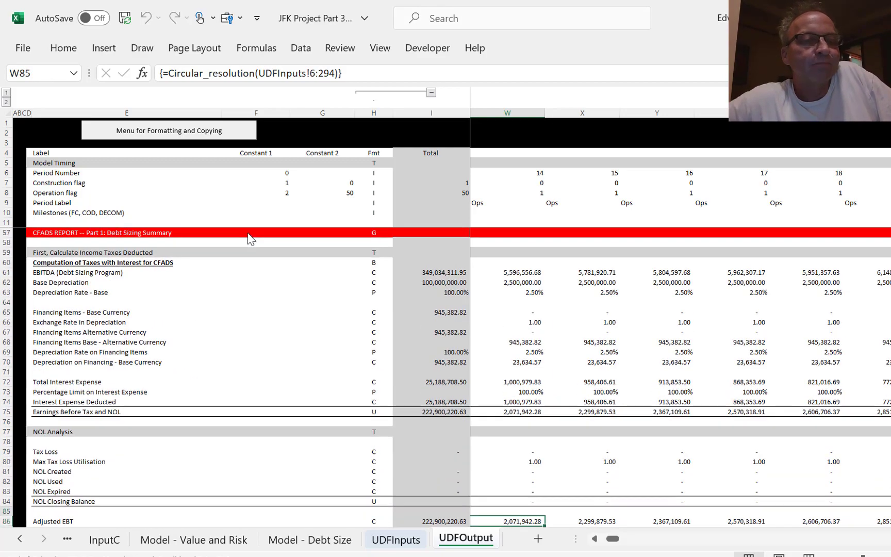
Inspect the NOL Analysis and the rows from Adjusted EBT to Taxed Paid for the operating periods.
{"action": "key", "text": "Up"}
{"action": "key", "text": "Up"}
{"action": "key", "text": "Down"}
{"action": "key", "text": "Down"}
{"action": "key", "text": "Down"}
{"action": "key", "text": "Down"}
{"action": "key", "text": "Down"}
{"action": "key", "text": "Down"}
{"action": "key", "text": "Down"}
{"action": "key", "text": "Down"}
{"action": "key", "text": "Down"}
{"action": "key", "text": "Down"}
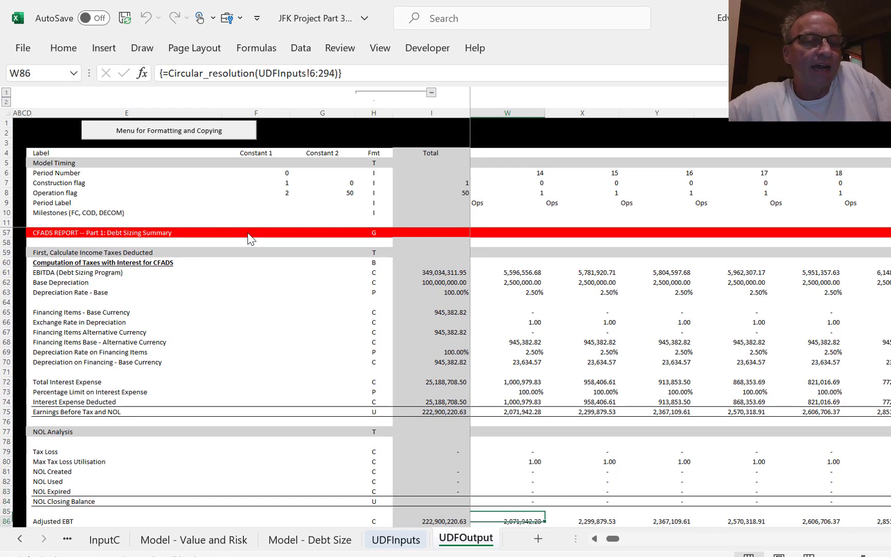
{"action": "key", "text": "Up"}
{"action": "key", "text": "Up"}
{"action": "key", "text": "Up"}
{"action": "key", "text": "Up"}
{"action": "key", "text": "Up"}
{"action": "key", "text": "Up"}
{"action": "key", "text": "Up"}
{"action": "key", "text": "Up"}
{"action": "key", "text": "Up"}
{"action": "key", "text": "Up"}
{"action": "key", "text": "Up"}
{"action": "key", "text": "Up"}
{"action": "key", "text": "Up"}
{"action": "key", "text": "Up"}
{"action": "key", "text": "Up"}
{"action": "key", "text": "Up"}
{"action": "key", "text": "Up"}
{"action": "key", "text": "Up"}
{"action": "key", "text": "Up"}
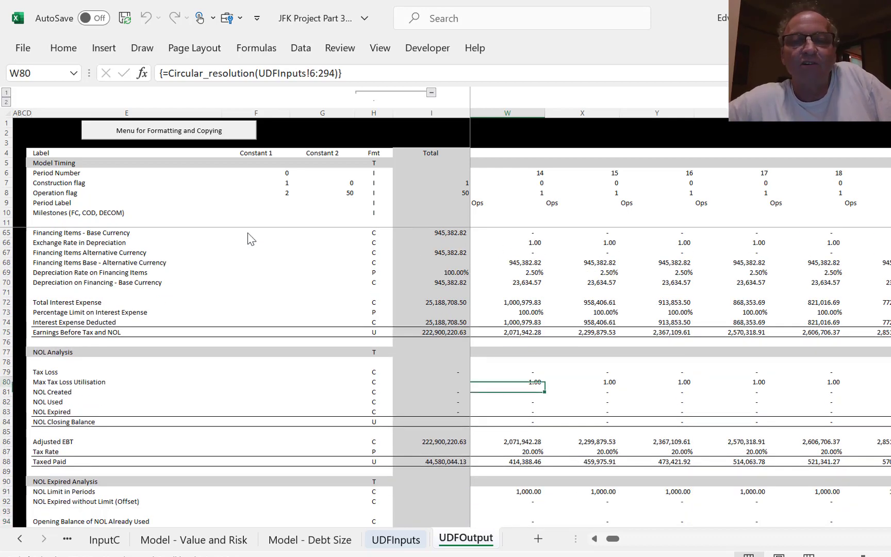
{"action": "key", "text": "Down"}
{"action": "key", "text": "Down"}
{"action": "key", "text": "Down"}
{"action": "key", "text": "Down"}
{"action": "key", "text": "Down"}
{"action": "key", "text": "Down"}
{"action": "key", "text": "Down"}
{"action": "key", "text": "Down"}
{"action": "key", "text": "Down"}
{"action": "key", "text": "Down"}
{"action": "key", "text": "Down"}
{"action": "key", "text": "Down"}
{"action": "key", "text": "Down"}
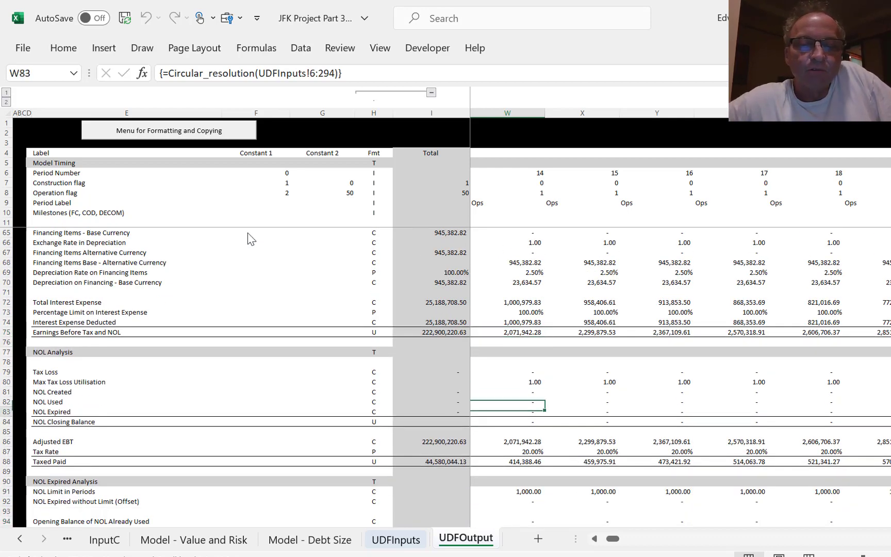
Examine the interest expense deduction, earnings before tax and NOL analysis rows for period 14 on the UDFOutput sheet.
{"action": "key", "text": "Up"}
{"action": "key", "text": "Up"}
{"action": "key", "text": "Up"}
{"action": "key", "text": "Up"}
{"action": "key", "text": "Up"}
{"action": "key", "text": "Up"}
{"action": "key", "text": "Up"}
{"action": "key", "text": "Up"}
{"action": "key", "text": "Up"}
{"action": "key", "text": "Up"}
{"action": "key", "text": "Up"}
{"action": "key", "text": "Up"}
{"action": "key", "text": "Up"}
{"action": "key", "text": "Up"}
{"action": "key", "text": "Up"}
{"action": "key", "text": "Up"}
{"action": "key", "text": "Up"}
{"action": "key", "text": "Up"}
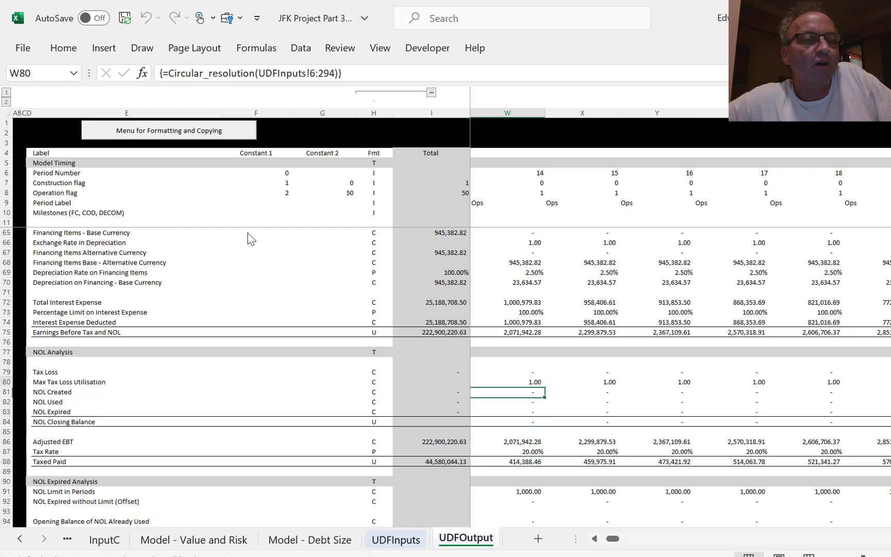
{"action": "key", "text": "Down"}
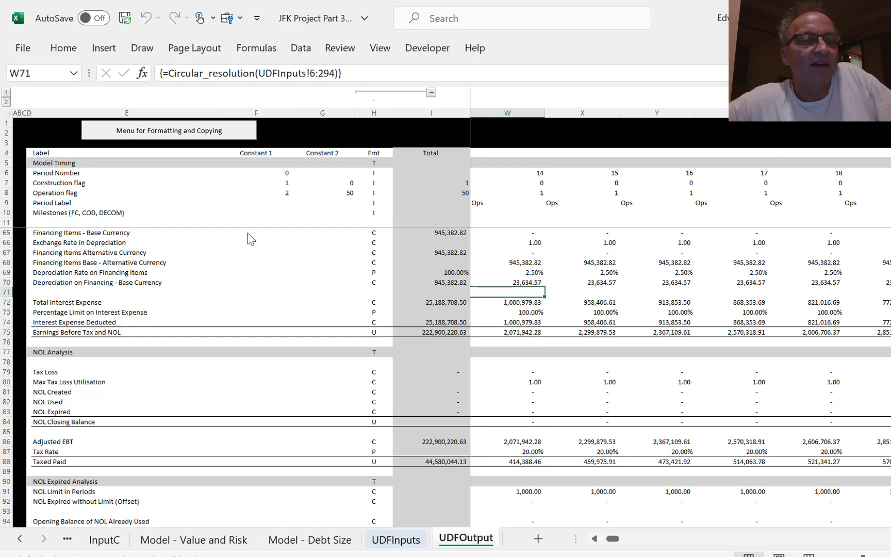
{"action": "key", "text": "Down"}
{"action": "key", "text": "Down"}
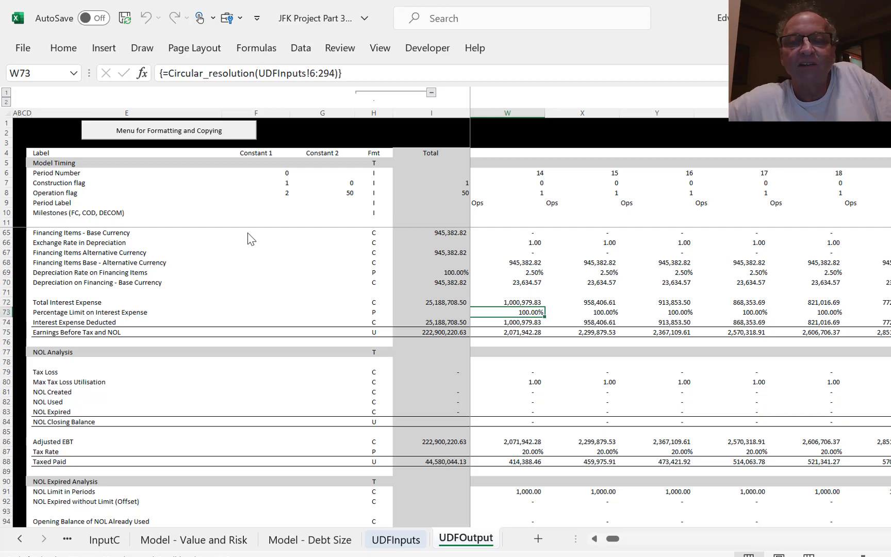
{"action": "key", "text": "Down"}
{"action": "key", "text": "Down"}
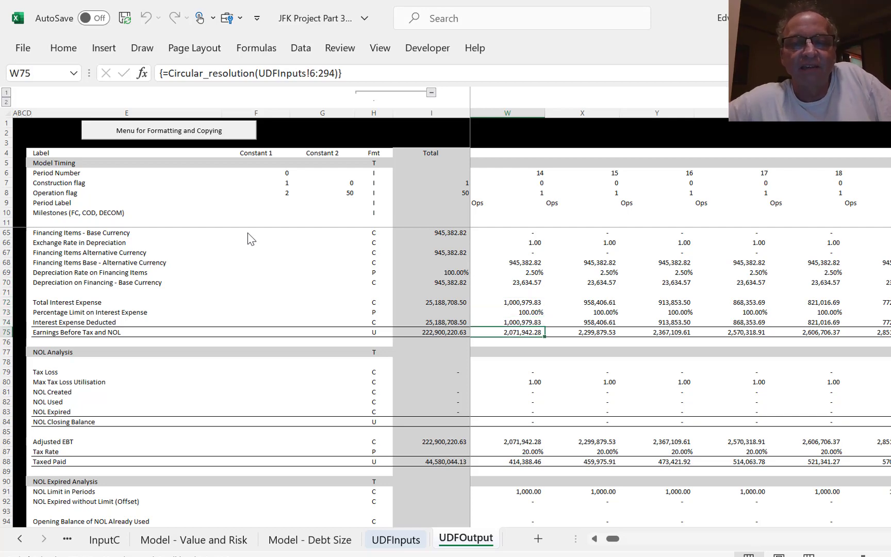
Review the tax, NOL expired analysis and CFADS calculation rows down to CFADS for Debt Service in period 14.
{"action": "key", "text": "Down"}
{"action": "key", "text": "Down"}
{"action": "key", "text": "Down"}
{"action": "key", "text": "Down"}
{"action": "key", "text": "Down"}
{"action": "key", "text": "Down"}
{"action": "key", "text": "Down"}
{"action": "key", "text": "Down"}
{"action": "key", "text": "Down"}
{"action": "key", "text": "Down"}
{"action": "key", "text": "Down"}
{"action": "key", "text": "Down"}
{"action": "key", "text": "Down"}
{"action": "key", "text": "Down"}
{"action": "key", "text": "Down"}
{"action": "key", "text": "Down"}
{"action": "key", "text": "Down"}
{"action": "key", "text": "Down"}
{"action": "key", "text": "Down"}
{"action": "key", "text": "Down"}
{"action": "key", "text": "Down"}
{"action": "key", "text": "Down"}
{"action": "key", "text": "Down"}
{"action": "key", "text": "Down"}
{"action": "key", "text": "Down"}
{"action": "key", "text": "Down"}
{"action": "key", "text": "Down"}
{"action": "key", "text": "Down"}
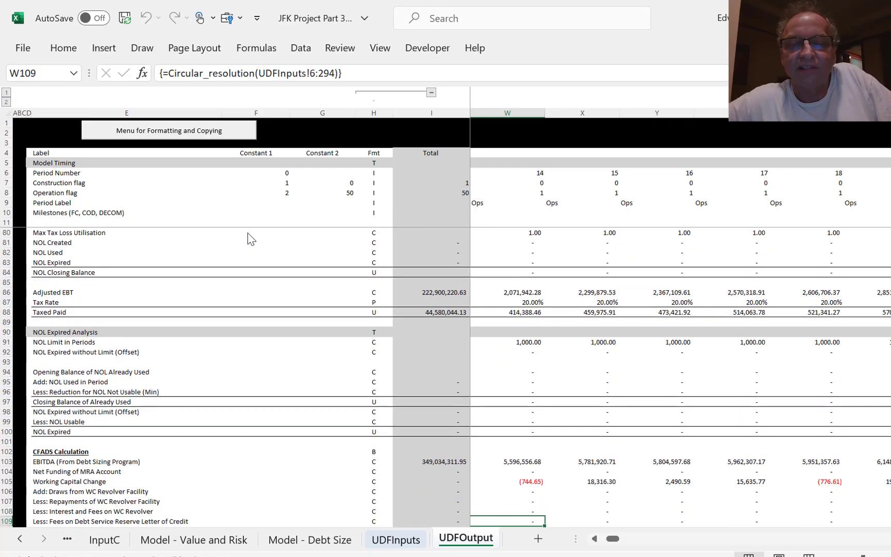
{"action": "key", "text": "Down"}
{"action": "key", "text": "Down"}
{"action": "key", "text": "Down"}
{"action": "key", "text": "Down"}
{"action": "key", "text": "Down"}
{"action": "key", "text": "Down"}
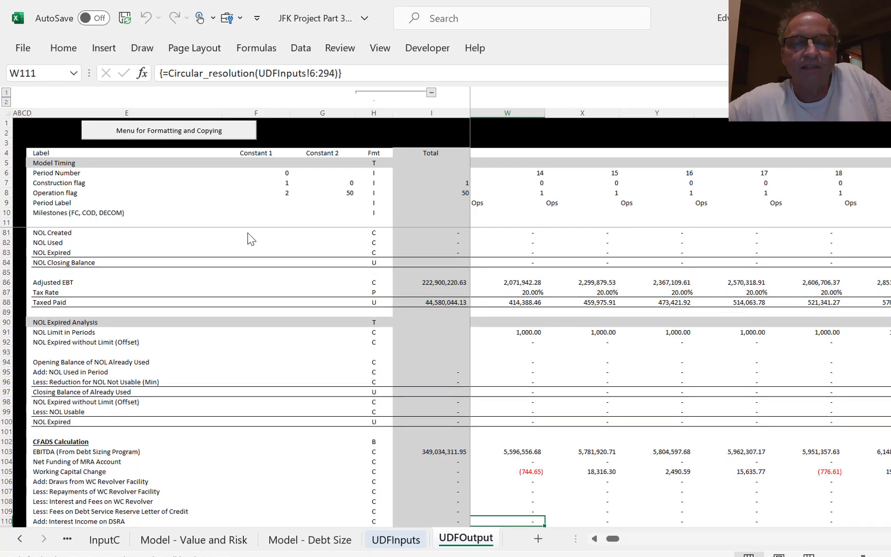
{"action": "key", "text": "Down"}
{"action": "key", "text": "Down"}
{"action": "key", "text": "Up"}
{"action": "key", "text": "Up"}
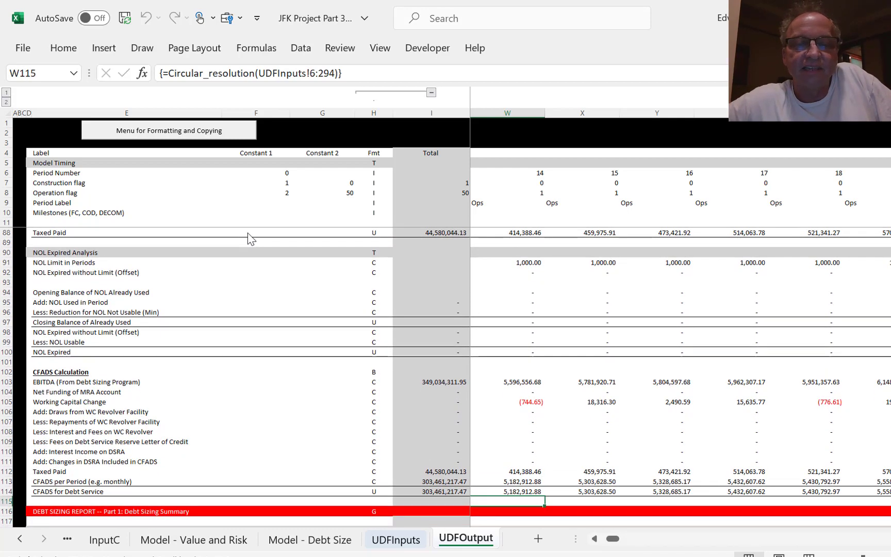
Look through the debt sizing summary, including the sizing method, debt sizing inputs and discounting sections.
{"action": "key", "text": "Up"}
{"action": "key", "text": "Down"}
{"action": "key", "text": "Down"}
{"action": "key", "text": "Down"}
{"action": "key", "text": "Down"}
{"action": "key", "text": "Down"}
{"action": "key", "text": "Down"}
{"action": "key", "text": "Down"}
{"action": "key", "text": "Down"}
{"action": "key", "text": "Down"}
{"action": "key", "text": "Down"}
{"action": "key", "text": "Down"}
{"action": "key", "text": "Down"}
{"action": "key", "text": "Down"}
{"action": "key", "text": "Down"}
{"action": "key", "text": "Down"}
{"action": "key", "text": "Down"}
{"action": "key", "text": "Down"}
{"action": "key", "text": "Down"}
{"action": "key", "text": "Down"}
{"action": "key", "text": "Down"}
{"action": "key", "text": "Down"}
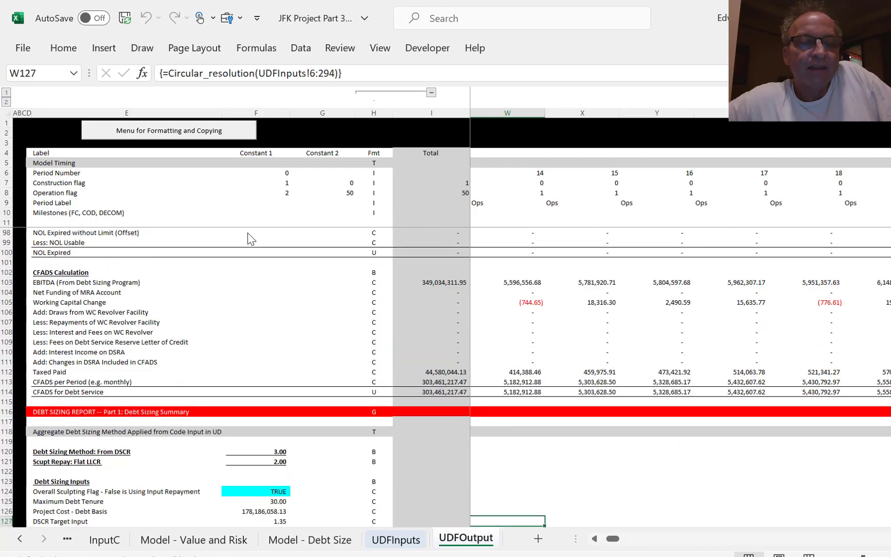
{"action": "key", "text": "Up"}
{"action": "key", "text": "Up"}
{"action": "key", "text": "Up"}
{"action": "key", "text": "Up"}
{"action": "key", "text": "Up"}
{"action": "key", "text": "Up"}
{"action": "key", "text": "Up"}
{"action": "key", "text": "Up"}
{"action": "key", "text": "Up"}
{"action": "key", "text": "Up"}
{"action": "key", "text": "Up"}
{"action": "key", "text": "Up"}
{"action": "key", "text": "Up"}
{"action": "key", "text": "Up"}
{"action": "key", "text": "Up"}
{"action": "key", "text": "Up"}
{"action": "key", "text": "Up"}
{"action": "key", "text": "Up"}
{"action": "key", "text": "Up"}
{"action": "key", "text": "Up"}
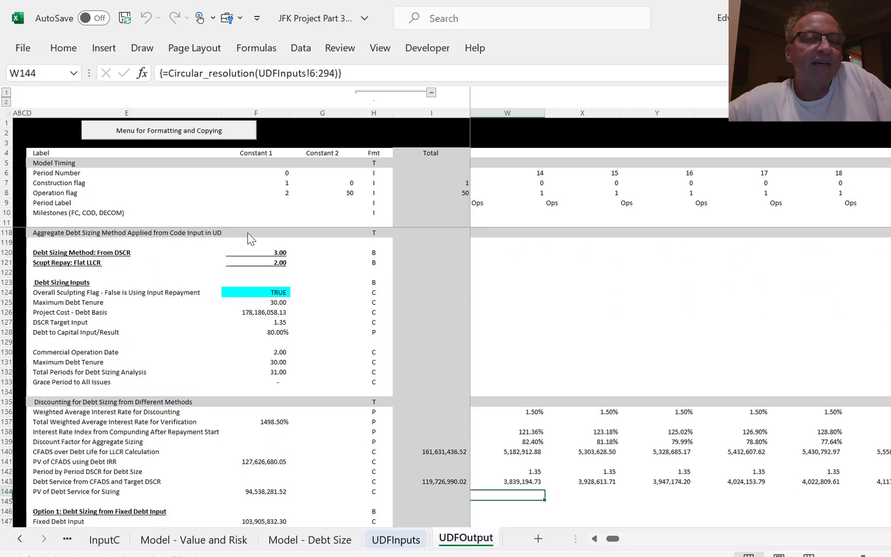
Go back to the CFADS Calculation block and examine its rows from EBITDA through CFADS for Debt Service.
{"action": "key", "text": "Up"}
{"action": "key", "text": "Up"}
{"action": "key", "text": "Up"}
{"action": "key", "text": "Up"}
{"action": "key", "text": "Up"}
{"action": "key", "text": "Up"}
{"action": "key", "text": "Up"}
{"action": "key", "text": "Up"}
{"action": "key", "text": "Up"}
{"action": "key", "text": "Up"}
{"action": "key", "text": "Up"}
{"action": "key", "text": "Up"}
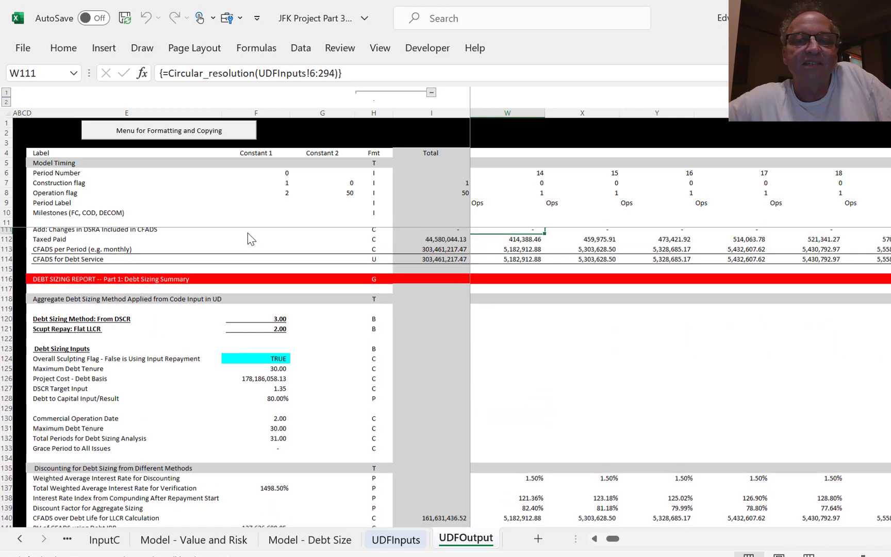
{"action": "key", "text": "Up"}
{"action": "key", "text": "Up"}
{"action": "key", "text": "Up"}
{"action": "key", "text": "Up"}
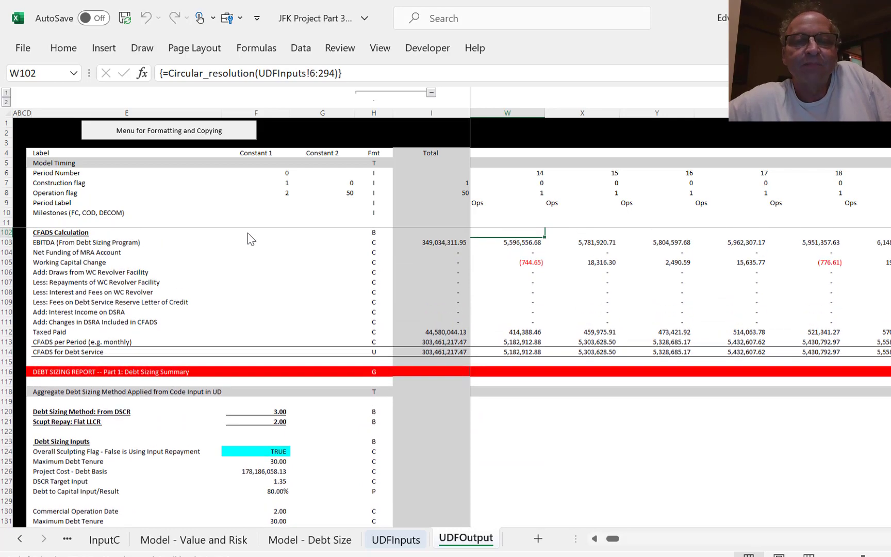
{"action": "key", "text": "Down"}
{"action": "key", "text": "Down"}
{"action": "key", "text": "Down"}
{"action": "key", "text": "Down"}
{"action": "key", "text": "Down"}
{"action": "key", "text": "Down"}
{"action": "key", "text": "Down"}
{"action": "key", "text": "Down"}
{"action": "key", "text": "Down"}
{"action": "key", "text": "Down"}
{"action": "key", "text": "Down"}
{"action": "key", "text": "Down"}
{"action": "key", "text": "Down"}
{"action": "key", "text": "Down"}
{"action": "key", "text": "Down"}
{"action": "key", "text": "Up"}
{"action": "key", "text": "Up"}
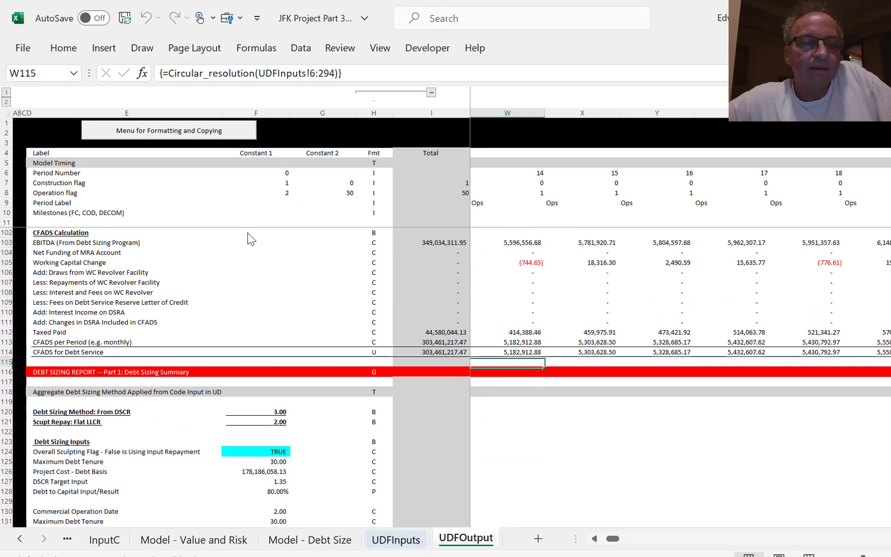
Look through the debt sizing inputs and the discounting rows down to PV of Debt Service for Sizing in period 14.
{"action": "key", "text": "Down"}
{"action": "key", "text": "Down"}
{"action": "key", "text": "Down"}
{"action": "key", "text": "Down"}
{"action": "key", "text": "Down"}
{"action": "key", "text": "Down"}
{"action": "key", "text": "Down"}
{"action": "key", "text": "Down"}
{"action": "key", "text": "Down"}
{"action": "key", "text": "Down"}
{"action": "key", "text": "Down"}
{"action": "key", "text": "Down"}
{"action": "key", "text": "Down"}
{"action": "key", "text": "Down"}
{"action": "key", "text": "Down"}
{"action": "key", "text": "Down"}
{"action": "key", "text": "Down"}
{"action": "key", "text": "Down"}
{"action": "key", "text": "Down"}
{"action": "key", "text": "Down"}
{"action": "key", "text": "Down"}
{"action": "key", "text": "Down"}
{"action": "key", "text": "Down"}
{"action": "key", "text": "Down"}
{"action": "key", "text": "Down"}
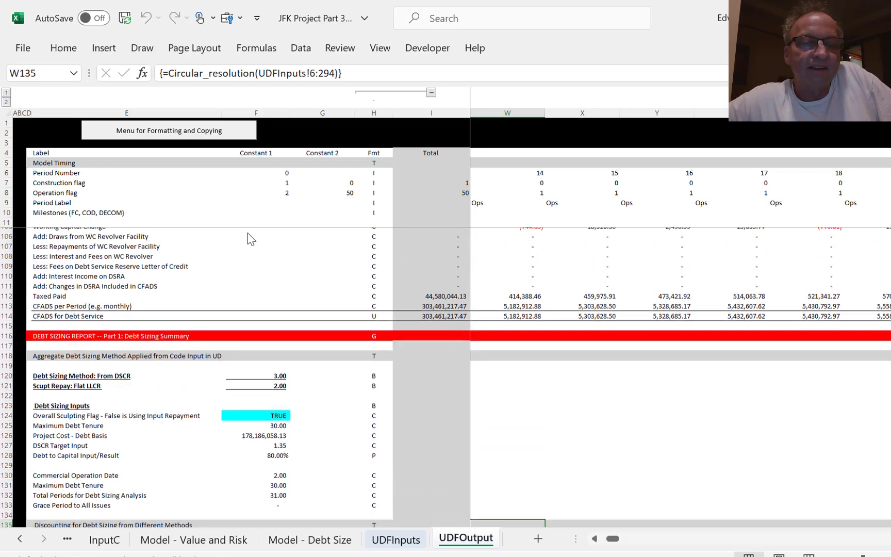
{"action": "key", "text": "Down"}
{"action": "key", "text": "Down"}
{"action": "key", "text": "Down"}
{"action": "key", "text": "Down"}
{"action": "key", "text": "Down"}
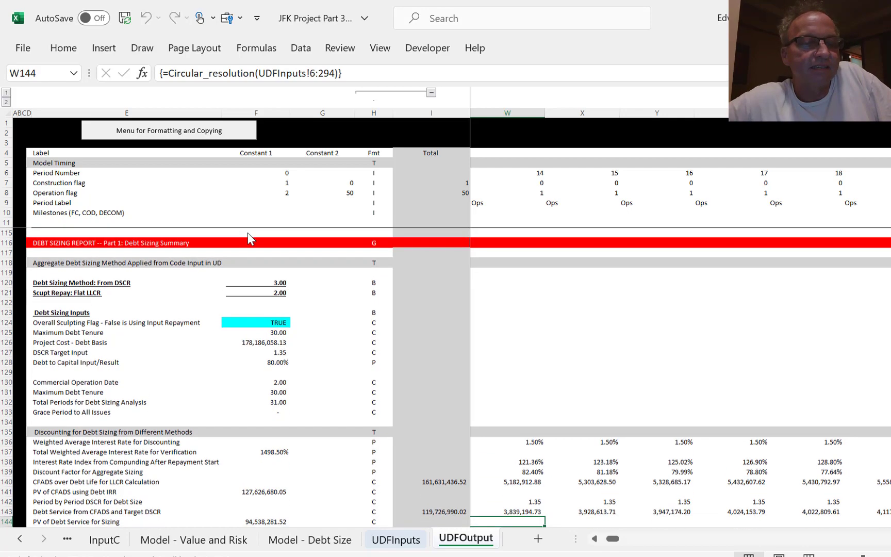
Trace the CFADS over Debt Life for LLCR Calculation row from period 14 back to the Constant 1 column.
{"action": "key", "text": "Up"}
{"action": "key", "text": "Up"}
{"action": "key", "text": "Up"}
{"action": "key", "text": "Up"}
{"action": "key", "text": "Up"}
{"action": "key", "text": "Up"}
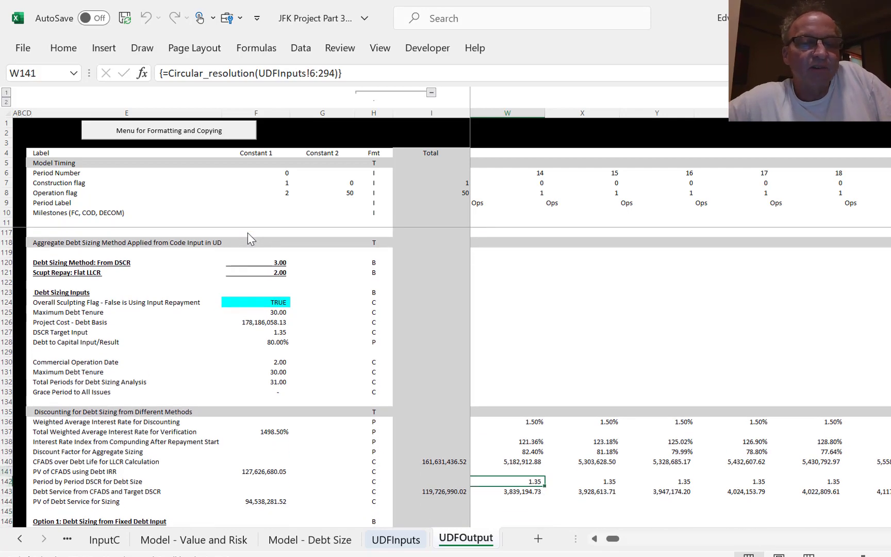
{"action": "key", "text": "Left"}
{"action": "key", "text": "Left"}
{"action": "key", "text": "Left"}
{"action": "key", "text": "Left"}
{"action": "key", "text": "Left"}
{"action": "key", "text": "Left"}
{"action": "key", "text": "Left"}
{"action": "key", "text": "Left"}
{"action": "key", "text": "Left"}
{"action": "key", "text": "Left"}
{"action": "key", "text": "Left"}
{"action": "key", "text": "Left"}
{"action": "key", "text": "Left"}
{"action": "key", "text": "Left"}
{"action": "key", "text": "Left"}
{"action": "key", "text": "Left"}
{"action": "key", "text": "Left"}
{"action": "key", "text": "Left"}
{"action": "key", "text": "Left"}
{"action": "key", "text": "Left"}
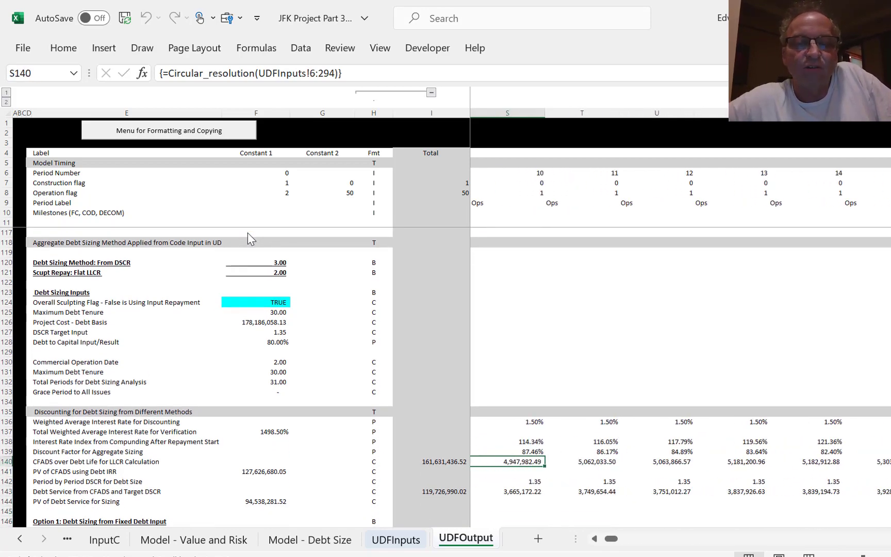
{"action": "key", "text": "Right"}
{"action": "key", "text": "Right"}
{"action": "key", "text": "Right"}
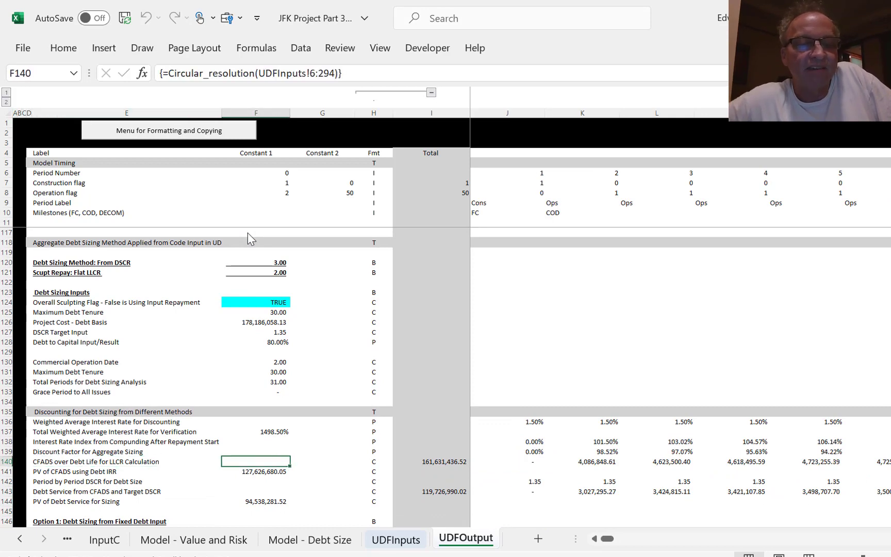
Review the PV of CFADS and debt service constants and debt sizing Options 1 to 3 in the Constant 1 column.
{"action": "key", "text": "Down"}
{"action": "key", "text": "Down"}
{"action": "key", "text": "Down"}
{"action": "key", "text": "Down"}
{"action": "key", "text": "Down"}
{"action": "key", "text": "Down"}
{"action": "key", "text": "Down"}
{"action": "key", "text": "Down"}
{"action": "key", "text": "Down"}
{"action": "key", "text": "Down"}
{"action": "key", "text": "Down"}
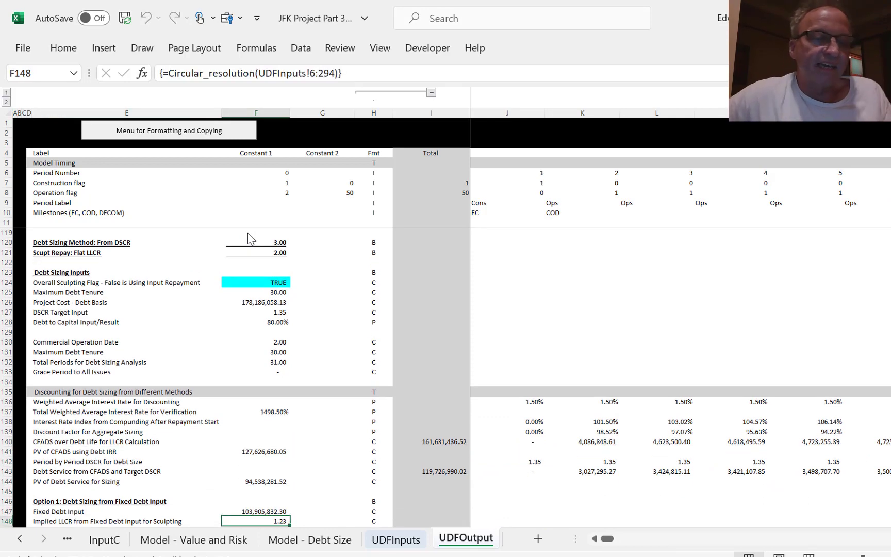
{"action": "key", "text": "Down"}
{"action": "key", "text": "Down"}
{"action": "key", "text": "Down"}
{"action": "key", "text": "Down"}
{"action": "key", "text": "Down"}
{"action": "key", "text": "Down"}
{"action": "key", "text": "Down"}
{"action": "key", "text": "Down"}
{"action": "key", "text": "Down"}
{"action": "key", "text": "Down"}
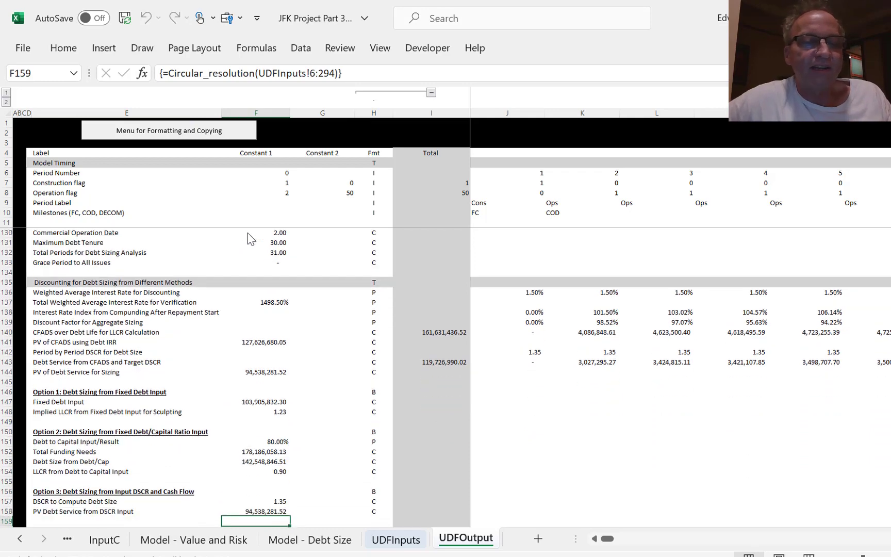
Return to the Option 1 fixed debt input and examine it alongside the Option 2 debt-to-capital, funding needs and debt size values.
{"action": "key", "text": "Up"}
{"action": "key", "text": "Up"}
{"action": "key", "text": "Up"}
{"action": "key", "text": "Up"}
{"action": "key", "text": "Up"}
{"action": "key", "text": "Up"}
{"action": "key", "text": "Up"}
{"action": "key", "text": "Up"}
{"action": "key", "text": "Up"}
{"action": "key", "text": "Up"}
{"action": "key", "text": "Up"}
{"action": "key", "text": "Up"}
{"action": "key", "text": "Up"}
{"action": "key", "text": "Up"}
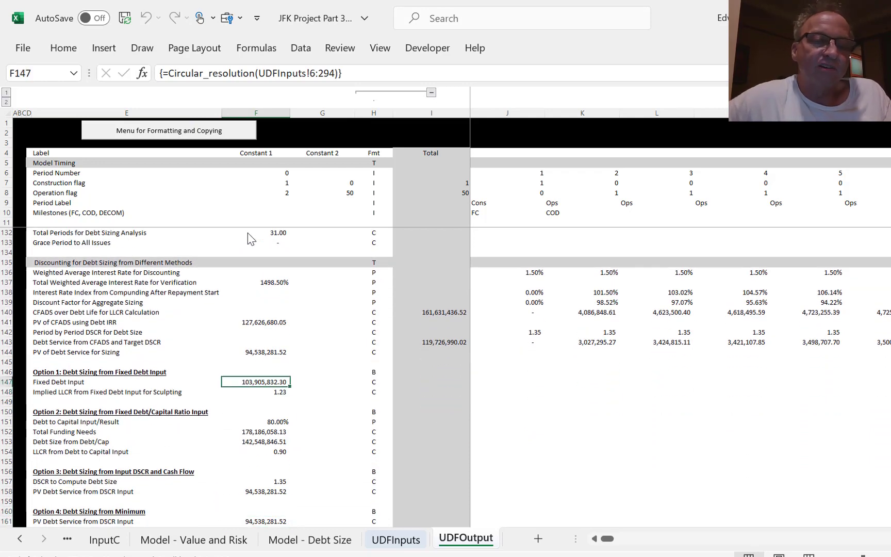
{"action": "key", "text": "Down"}
{"action": "key", "text": "Down"}
{"action": "key", "text": "Down"}
{"action": "key", "text": "Down"}
{"action": "key", "text": "Down"}
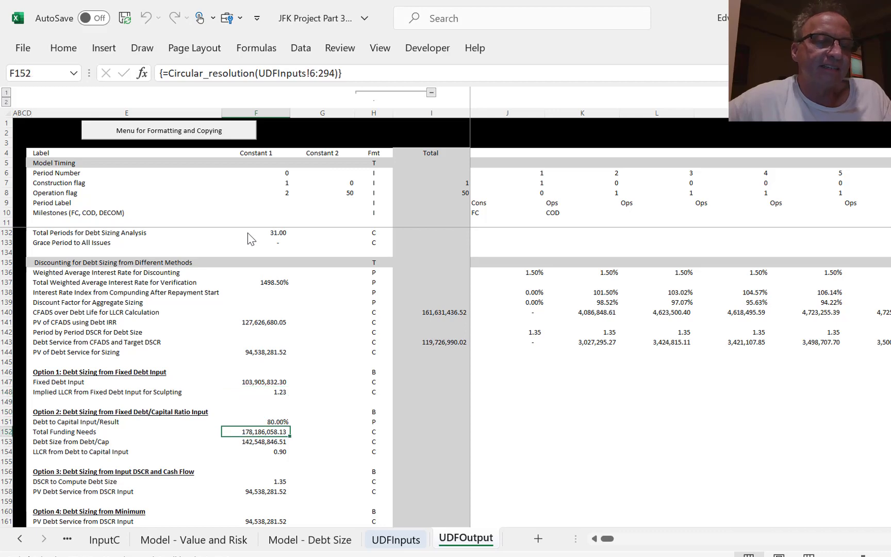
{"action": "key", "text": "Up"}
{"action": "key", "text": "Down"}
{"action": "key", "text": "Down"}
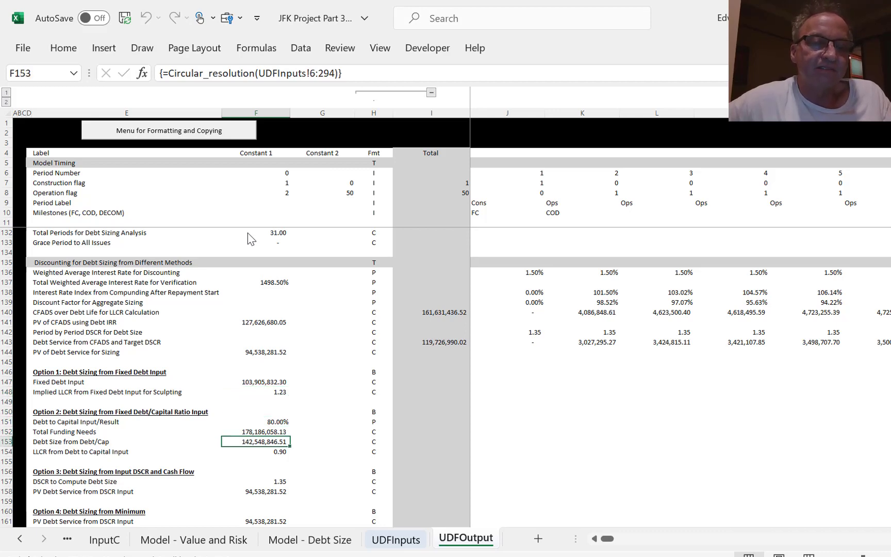
Examine Option 3, Option 4 and the Final Total Debt Applied, returning to PV Debt Service from DSCR Input.
{"action": "key", "text": "Down"}
{"action": "key", "text": "Down"}
{"action": "key", "text": "Down"}
{"action": "key", "text": "Down"}
{"action": "key", "text": "Down"}
{"action": "key", "text": "Down"}
{"action": "key", "text": "Down"}
{"action": "key", "text": "Down"}
{"action": "key", "text": "Down"}
{"action": "key", "text": "Down"}
{"action": "key", "text": "Down"}
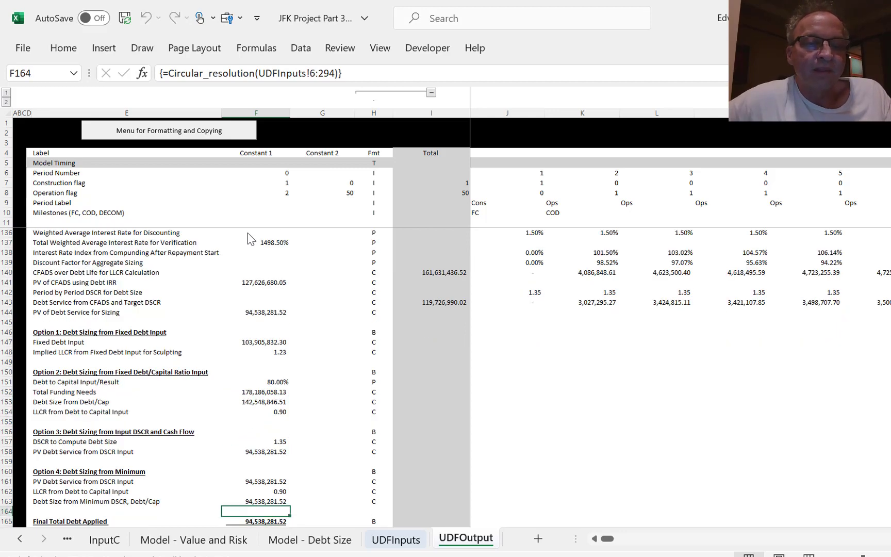
{"action": "key", "text": "Up"}
{"action": "key", "text": "Up"}
{"action": "key", "text": "Up"}
{"action": "key", "text": "Up"}
{"action": "key", "text": "Up"}
{"action": "key", "text": "Up"}
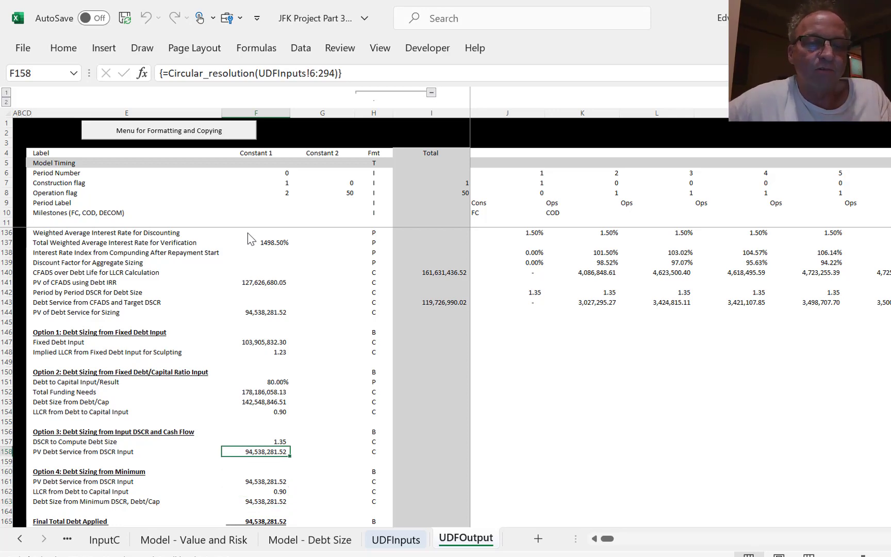
{"action": "key", "text": "Up"}
{"action": "key", "text": "Down"}
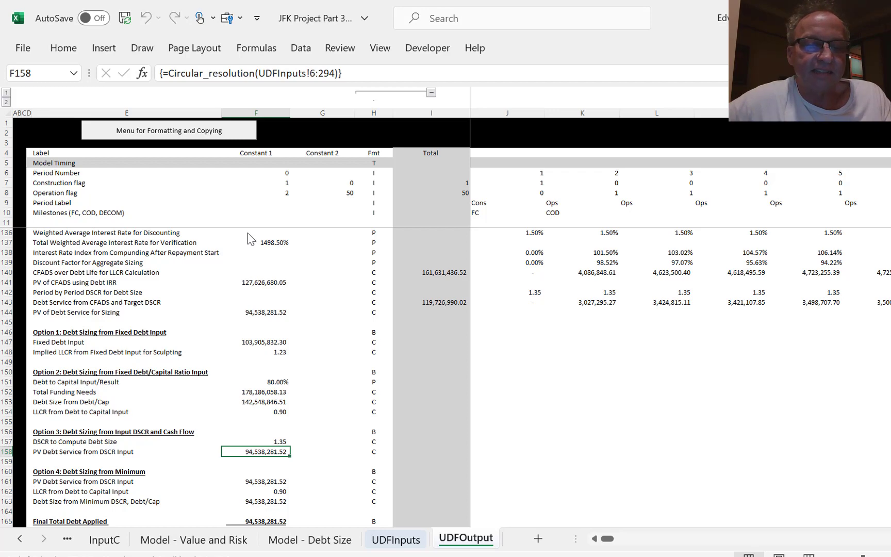
Switch to the Model - Debt Size sheet and examine its debt sizing rows from Periodic Discount Factor to Debt Applied.
{"action": "key", "text": "ctrl+Page_Up"}
{"action": "key", "text": "ctrl+Page_Up"}
{"action": "key", "text": "ctrl+Page_Up"}
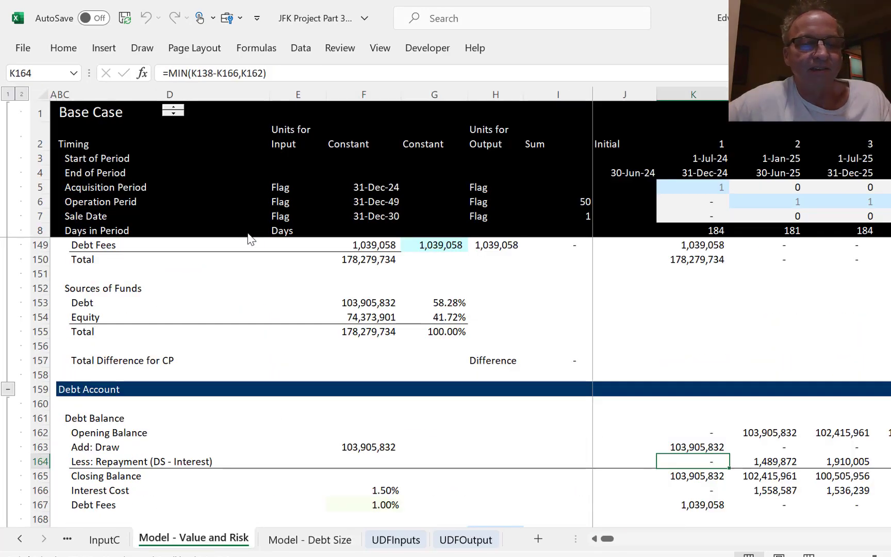
{"action": "key", "text": "ctrl+Page_Down"}
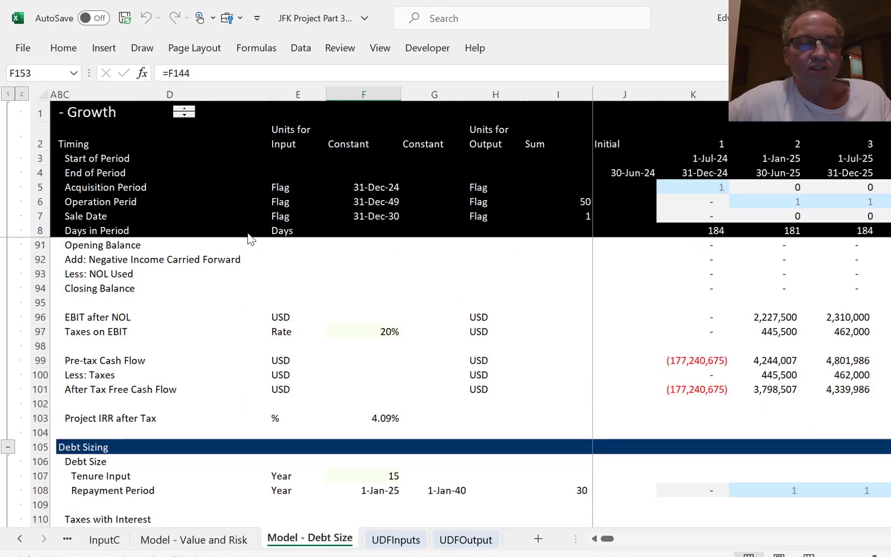
{"action": "left_click", "coordinate": [368, 320]}
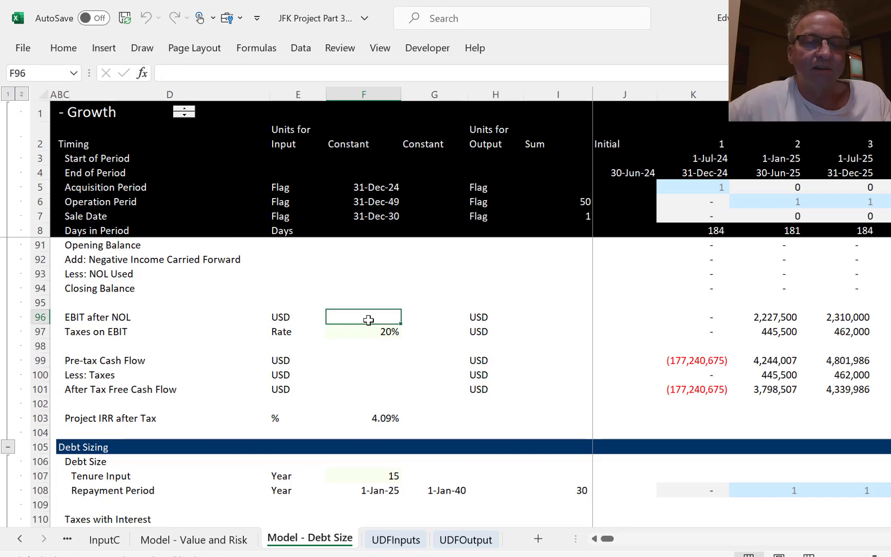
{"action": "key", "text": "Page_Down"}
{"action": "key", "text": "Page_Down"}
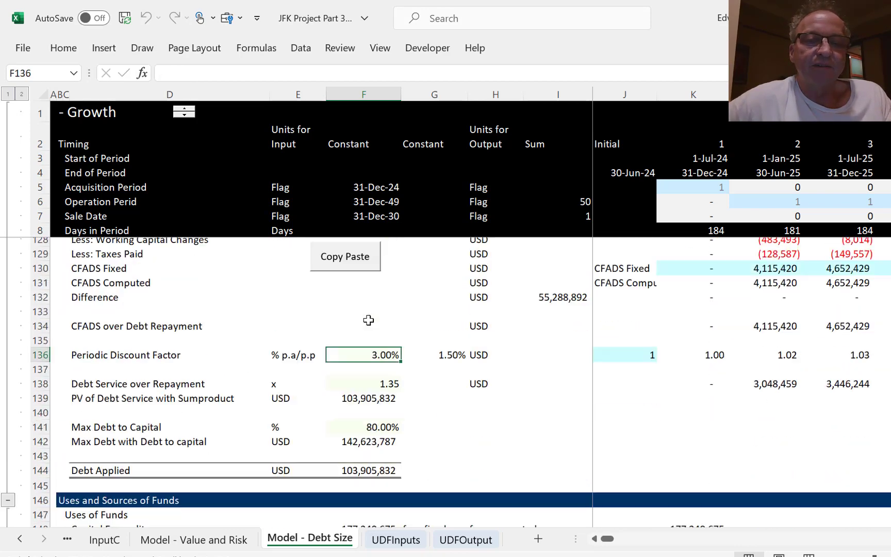
{"action": "key", "text": "Down"}
{"action": "key", "text": "Down"}
{"action": "key", "text": "Down"}
{"action": "key", "text": "Down"}
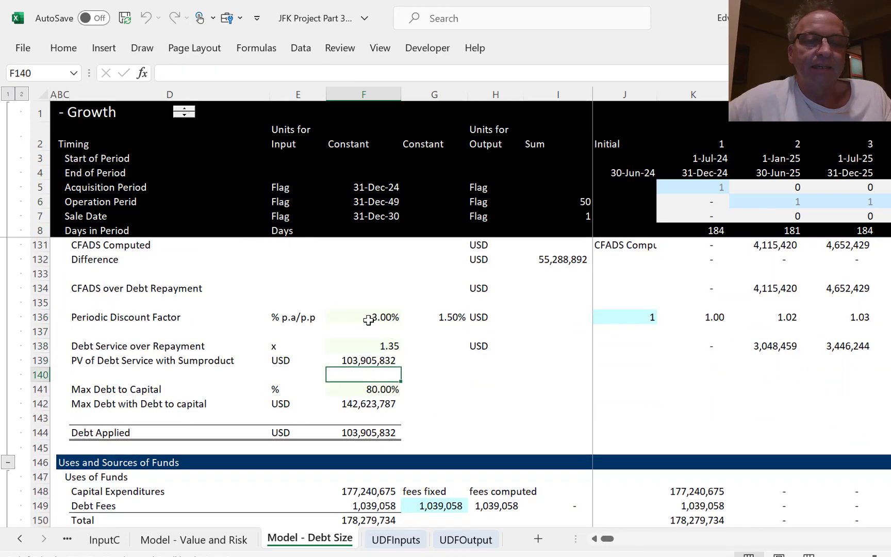
Review the CFADS build-up on the Model - Debt Size sheet, from Taxes Paid and EBITDA to CFADS over Debt Repayment.
{"action": "key", "text": "Up"}
{"action": "key", "text": "Up"}
{"action": "key", "text": "Up"}
{"action": "key", "text": "Up"}
{"action": "key", "text": "Up"}
{"action": "key", "text": "Up"}
{"action": "key", "text": "Up"}
{"action": "key", "text": "Up"}
{"action": "key", "text": "Up"}
{"action": "key", "text": "Up"}
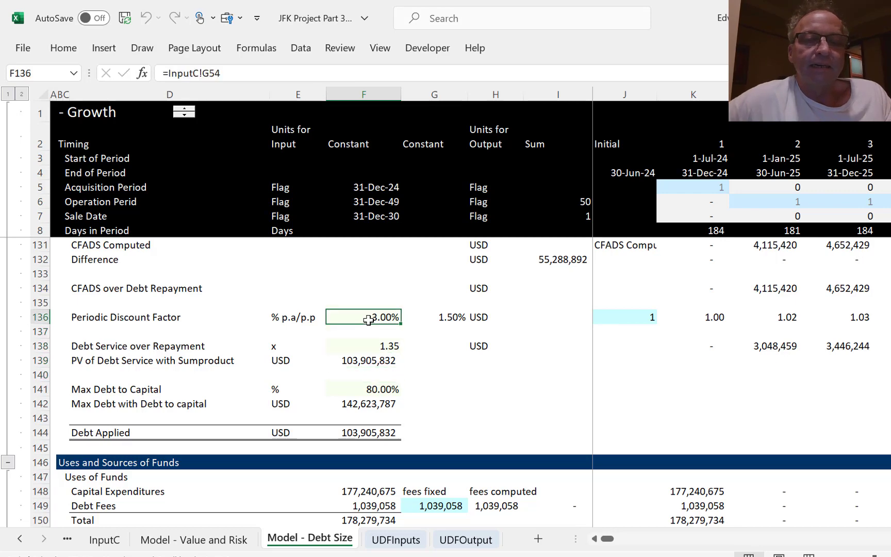
{"action": "key", "text": "Up"}
{"action": "key", "text": "Up"}
{"action": "key", "text": "Up"}
{"action": "key", "text": "Up"}
{"action": "key", "text": "Up"}
{"action": "key", "text": "Up"}
{"action": "key", "text": "Down"}
{"action": "key", "text": "Down"}
{"action": "key", "text": "Down"}
{"action": "key", "text": "Down"}
{"action": "key", "text": "Down"}
{"action": "key", "text": "Down"}
{"action": "key", "text": "Down"}
{"action": "key", "text": "Down"}
{"action": "key", "text": "Down"}
{"action": "key", "text": "Down"}
{"action": "key", "text": "Down"}
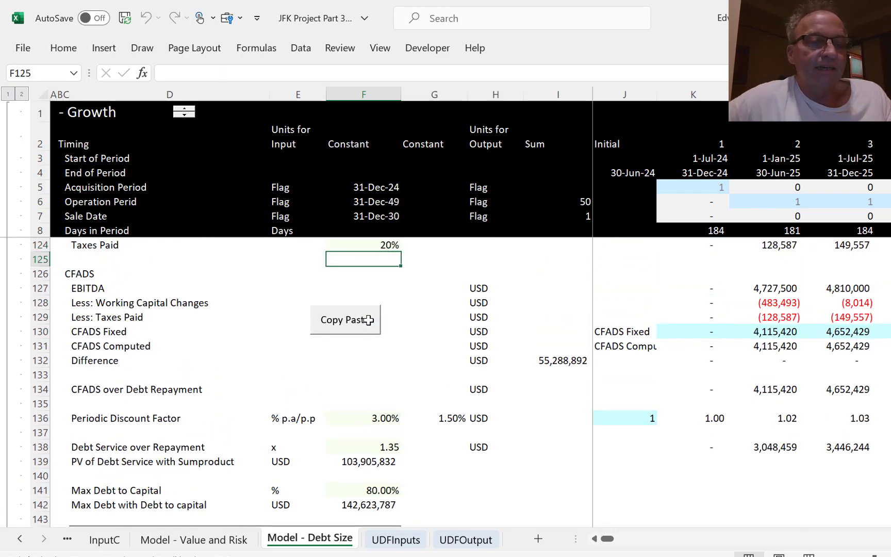
Select PV of Debt Service with Sumproduct on the Model - Debt Size sheet and update CFADS Fixed with the copy-paste macro.
{"action": "key", "text": "Down"}
{"action": "key", "text": "Down"}
{"action": "key", "text": "Down"}
{"action": "key", "text": "Down"}
{"action": "key", "text": "Down"}
{"action": "key", "text": "Down"}
{"action": "key", "text": "Down"}
{"action": "key", "text": "Down"}
{"action": "key", "text": "Up"}
{"action": "key", "text": "Up"}
{"action": "key", "text": "Up"}
{"action": "key", "text": "Up"}
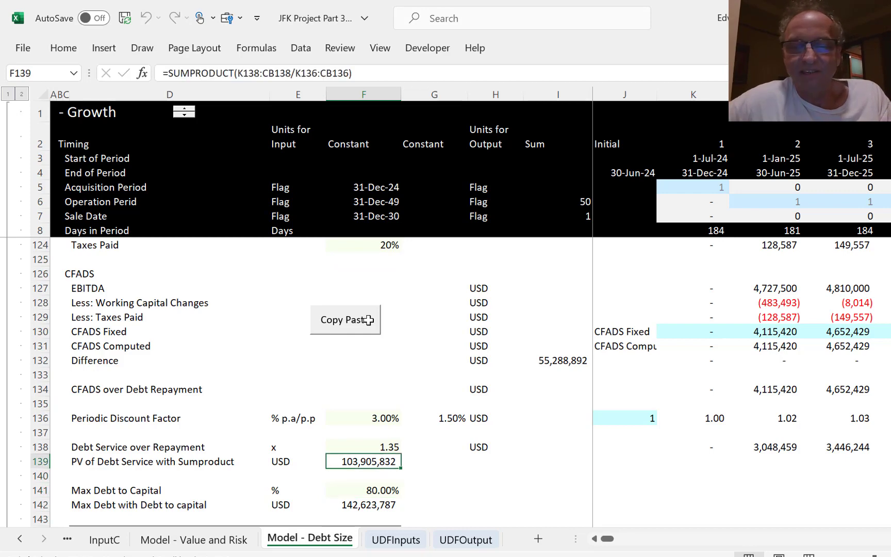
{"action": "key", "text": "alt+Tab"}
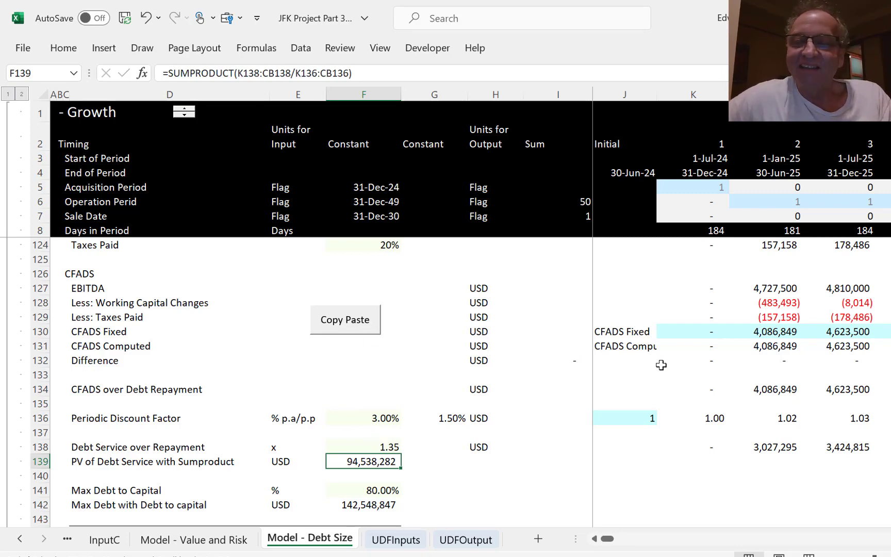
Switch to the UDFOutput sheet and compare PV of Debt Service for Sizing with the Model - Debt Size value.
{"action": "left_click", "coordinate": [383, 383]}
{"action": "key", "text": "ctrl+Page_Down"}
{"action": "key", "text": "ctrl+Page_Down"}
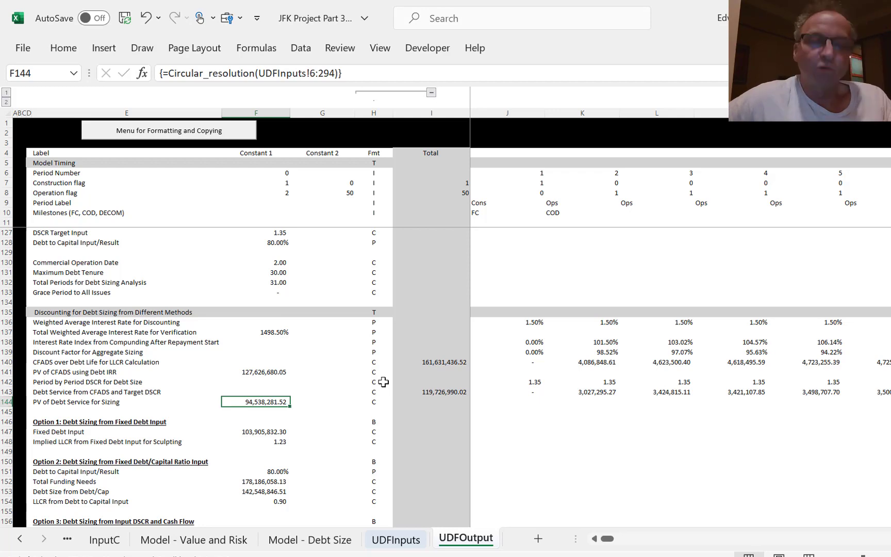
Open the VBA code of the UDF_Form macro assigned to the Menu for Formatting and Copying button.
{"action": "left_click", "coordinate": [137, 127], "text": "ctrl"}
{"action": "right_click", "coordinate": [137, 127]}
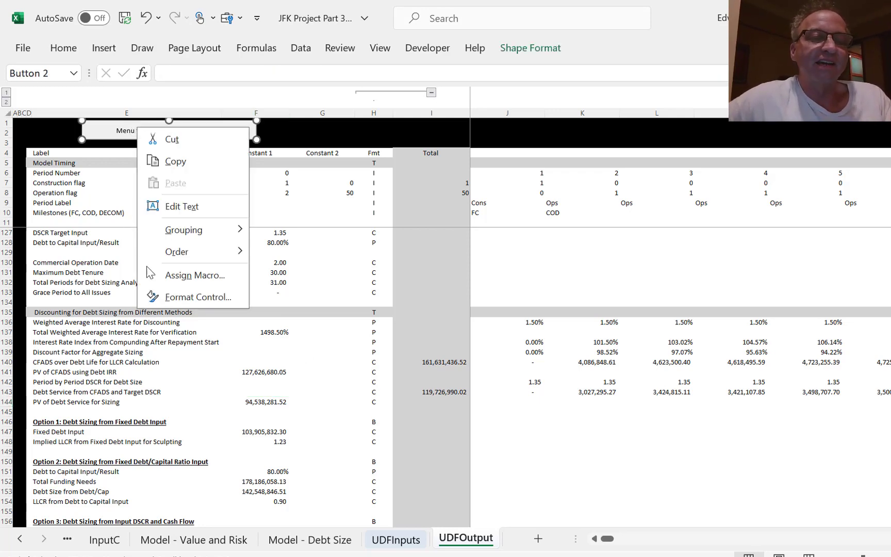
{"action": "left_click", "coordinate": [158, 281]}
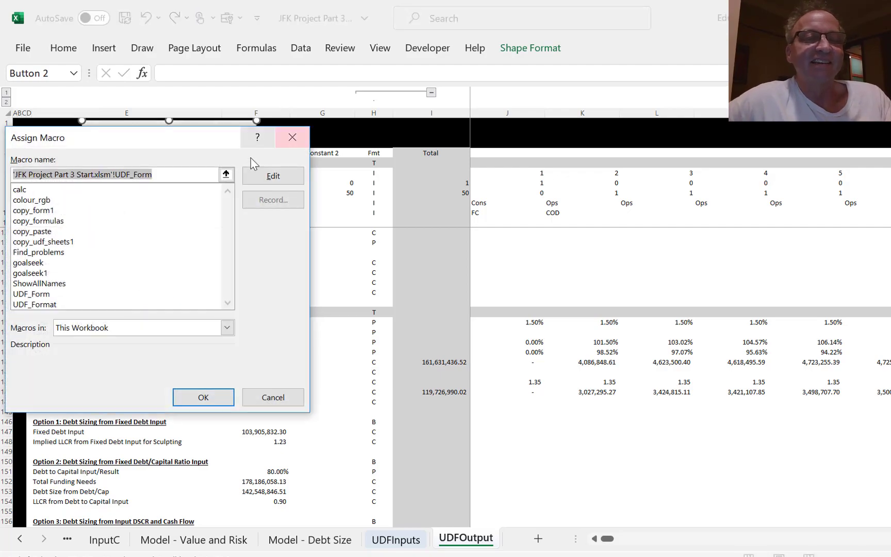
{"action": "left_click", "coordinate": [253, 178]}
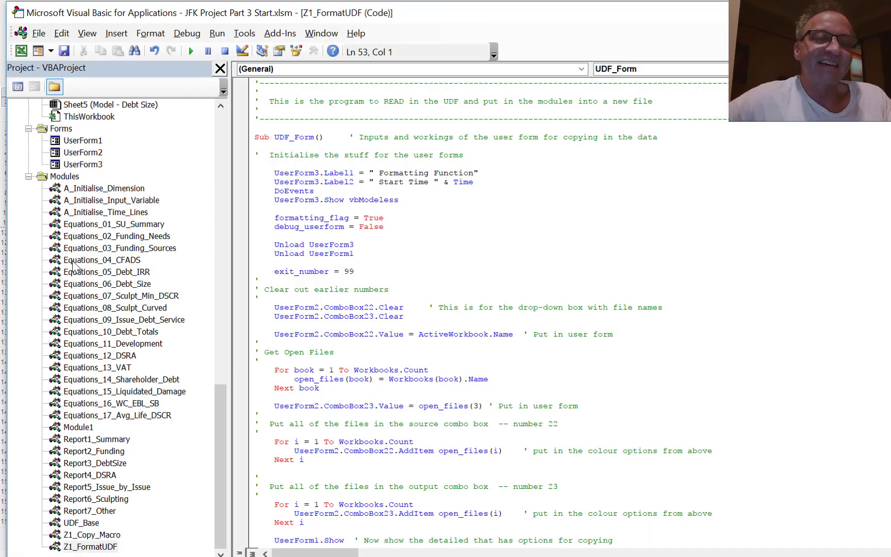
Open the Equations_04_CFADS module and review the financing items and tax parameter initialisation in CFADS_Compute.
{"action": "double_click", "coordinate": [126, 260]}
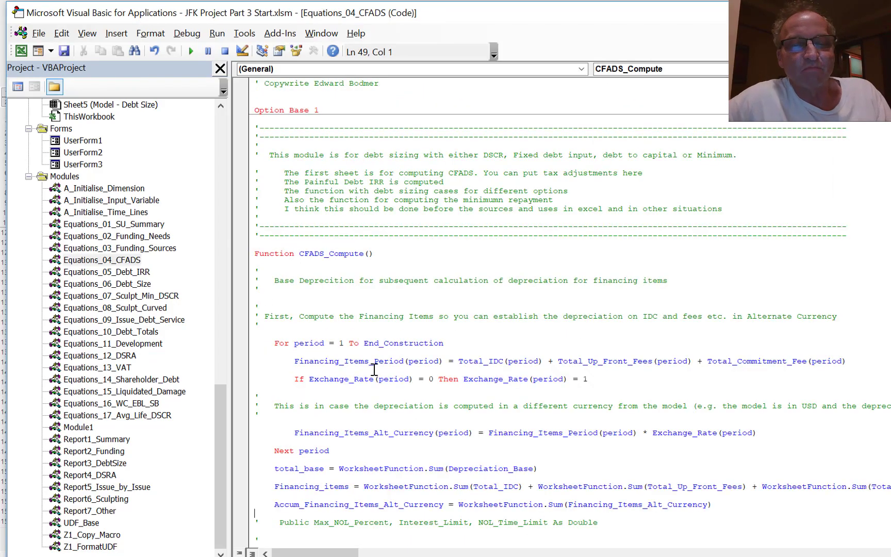
{"action": "key", "text": "Down"}
{"action": "key", "text": "Down"}
{"action": "key", "text": "Down"}
{"action": "key", "text": "Down"}
{"action": "key", "text": "Down"}
{"action": "key", "text": "Down"}
{"action": "key", "text": "Down"}
{"action": "key", "text": "Down"}
{"action": "key", "text": "Down"}
{"action": "key", "text": "Down"}
{"action": "key", "text": "Down"}
{"action": "key", "text": "Down"}
{"action": "key", "text": "Down"}
{"action": "key", "text": "Down"}
{"action": "key", "text": "Down"}
{"action": "key", "text": "Down"}
{"action": "key", "text": "Down"}
{"action": "key", "text": "Down"}
{"action": "key", "text": "Down"}
{"action": "key", "text": "Down"}
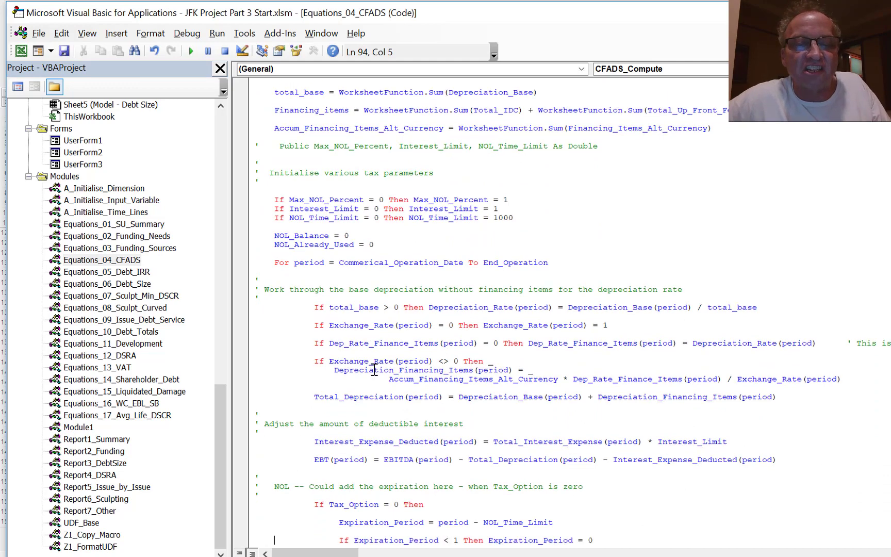
Review the depreciation, deductible interest, EBT and NOL expiration code in the CFADS_Compute function.
{"action": "key", "text": "Down"}
{"action": "key", "text": "Down"}
{"action": "key", "text": "Down"}
{"action": "key", "text": "Down"}
{"action": "key", "text": "Down"}
{"action": "key", "text": "Down"}
{"action": "key", "text": "Down"}
{"action": "key", "text": "Down"}
{"action": "key", "text": "Down"}
{"action": "key", "text": "Down"}
{"action": "key", "text": "Down"}
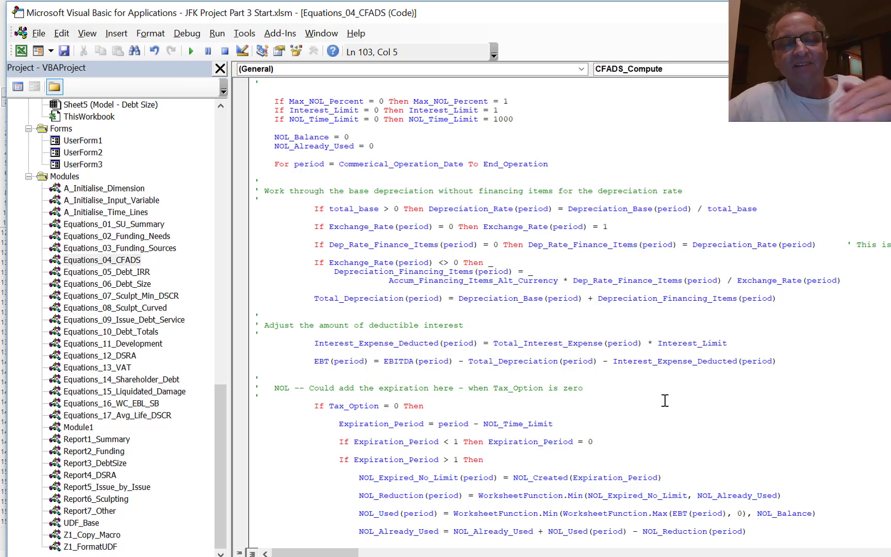
{"action": "key", "text": "Down"}
{"action": "key", "text": "Down"}
{"action": "key", "text": "Down"}
{"action": "key", "text": "Down"}
{"action": "key", "text": "Down"}
{"action": "key", "text": "Down"}
{"action": "key", "text": "Down"}
{"action": "key", "text": "Down"}
{"action": "key", "text": "Down"}
{"action": "key", "text": "Down"}
{"action": "key", "text": "Down"}
{"action": "key", "text": "Down"}
{"action": "key", "text": "Down"}
{"action": "key", "text": "Down"}
{"action": "key", "text": "Down"}
{"action": "key", "text": "Down"}
{"action": "key", "text": "Down"}
{"action": "key", "text": "Down"}
{"action": "key", "text": "Down"}
{"action": "key", "text": "Down"}
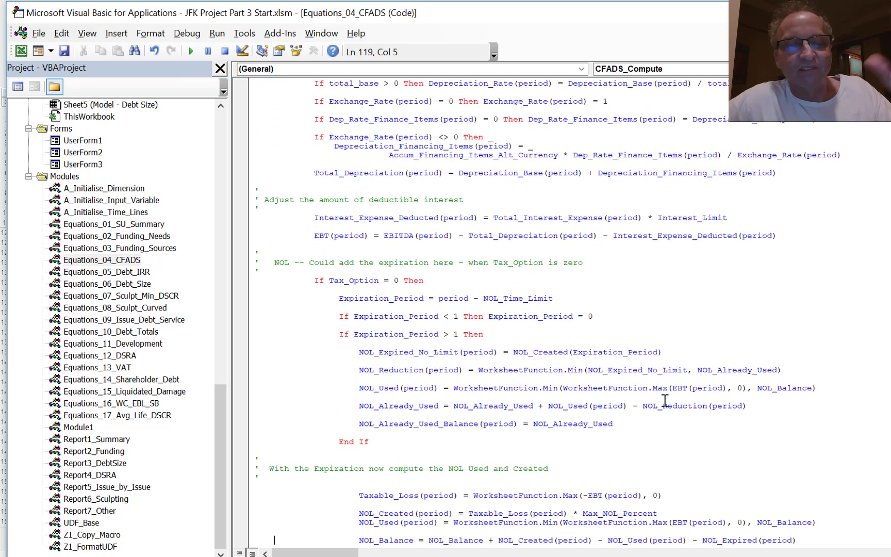
Review the closing NOL balance, Adjusted_EBT, Taxes_Paid and final CFADS_Period code in CFADS_Compute.
{"action": "key", "text": "Down"}
{"action": "key", "text": "Down"}
{"action": "key", "text": "Down"}
{"action": "key", "text": "Down"}
{"action": "key", "text": "Down"}
{"action": "key", "text": "Down"}
{"action": "key", "text": "Down"}
{"action": "key", "text": "Down"}
{"action": "key", "text": "Down"}
{"action": "key", "text": "Down"}
{"action": "key", "text": "Down"}
{"action": "key", "text": "Down"}
{"action": "key", "text": "Down"}
{"action": "key", "text": "Down"}
{"action": "key", "text": "Down"}
{"action": "key", "text": "Down"}
{"action": "key", "text": "Down"}
{"action": "key", "text": "Down"}
{"action": "key", "text": "Down"}
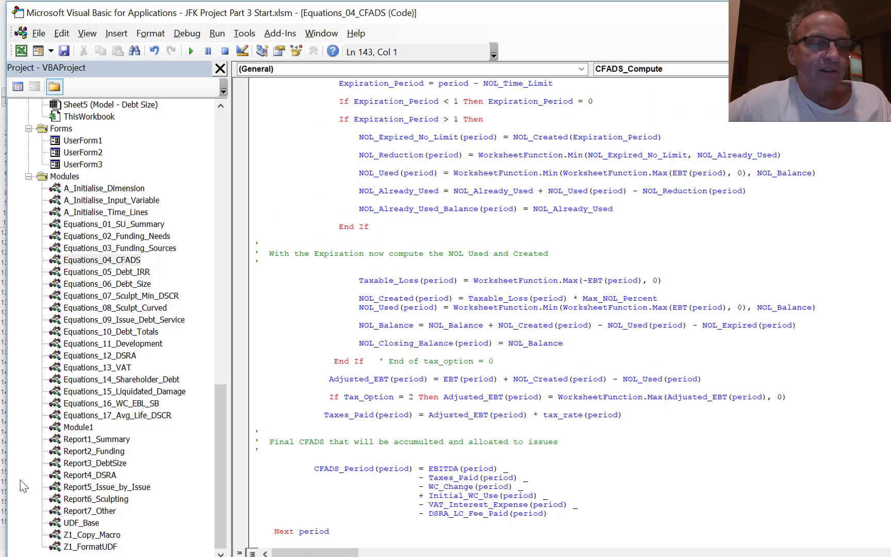
Open the UDF_Base module and examine the Circular_resolution loop from its convergence condition to the end-of-loop tests.
{"action": "left_click", "coordinate": [76, 523]}
{"action": "double_click", "coordinate": [76, 522]}
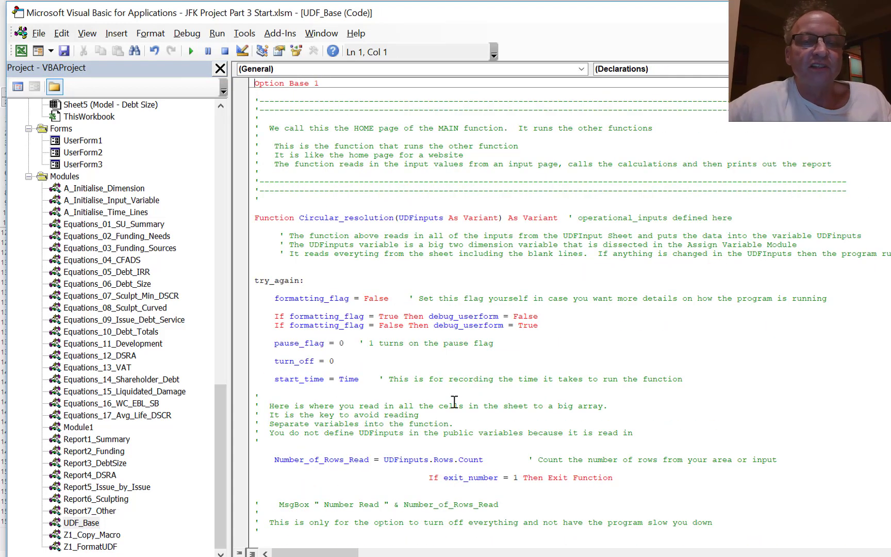
{"action": "key", "text": "Page_Down"}
{"action": "key", "text": "Page_Down"}
{"action": "key", "text": "Page_Down"}
{"action": "key", "text": "Page_Down"}
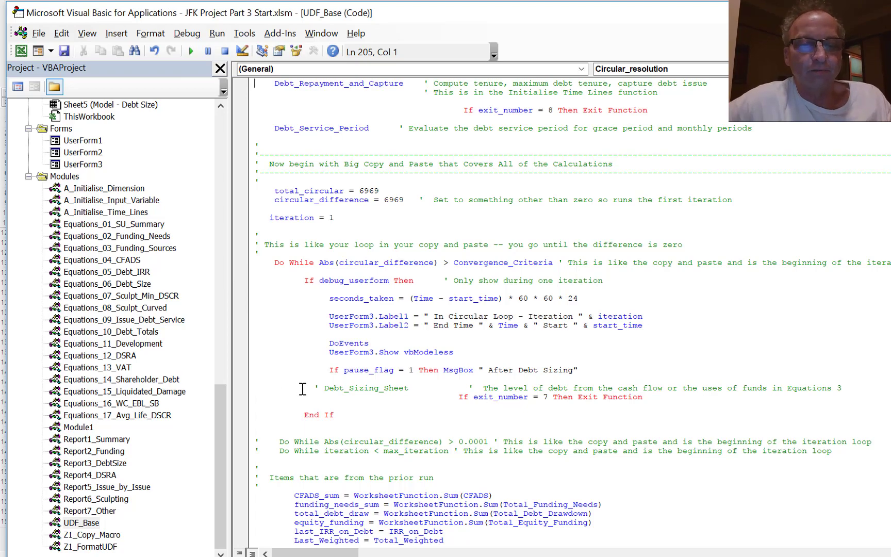
{"action": "key", "text": "Page_Down"}
{"action": "key", "text": "Page_Down"}
{"action": "key", "text": "Page_Down"}
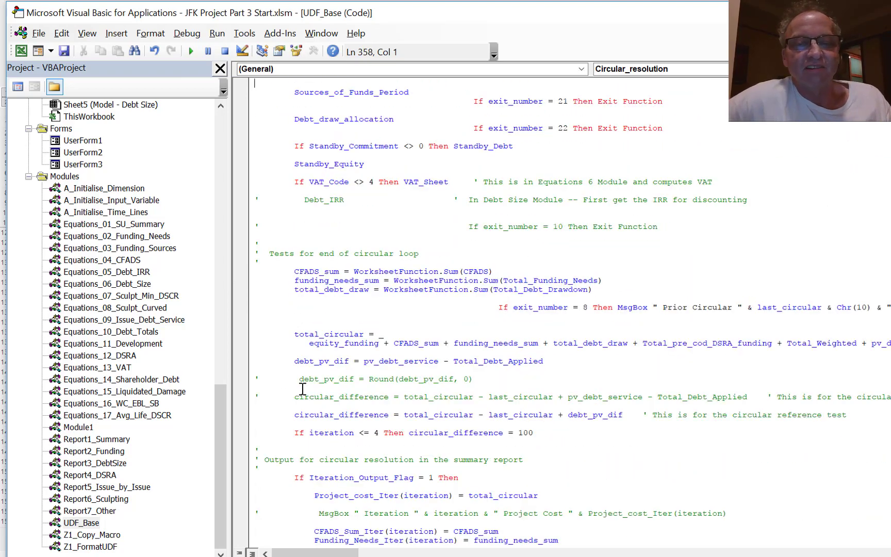
{"action": "key", "text": "Page_Down"}
{"action": "key", "text": "Page_Up"}
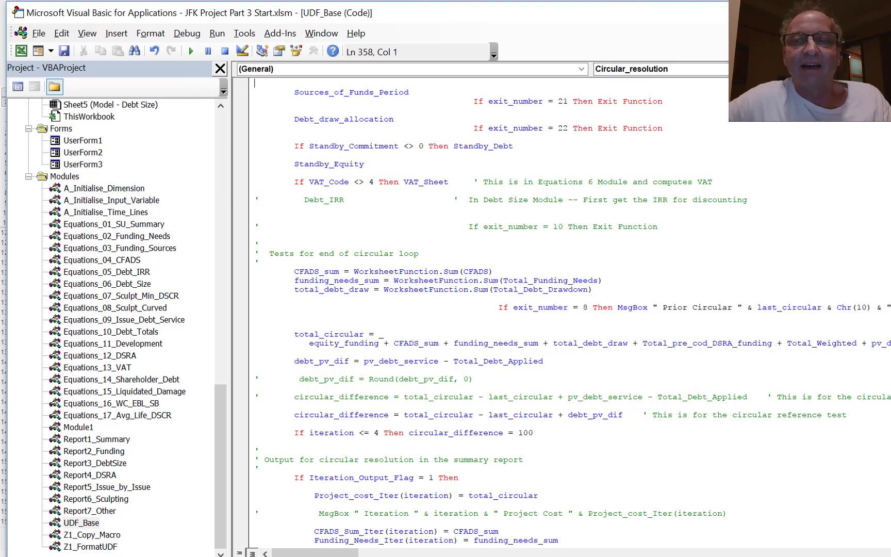
Return to the UDFOutput sheet and examine the total of CFADS over Debt Life for LLCR Calculation.
{"action": "key", "text": "alt+F11"}
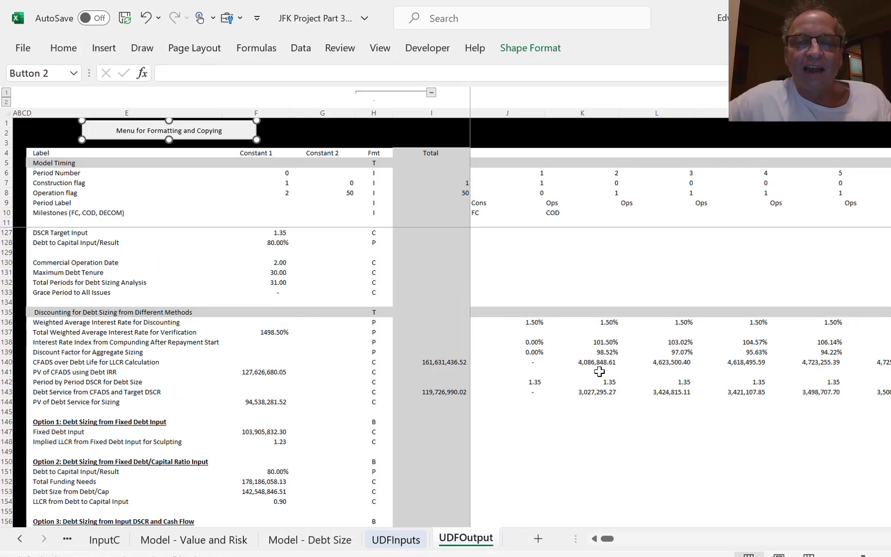
{"action": "left_click", "coordinate": [570, 371]}
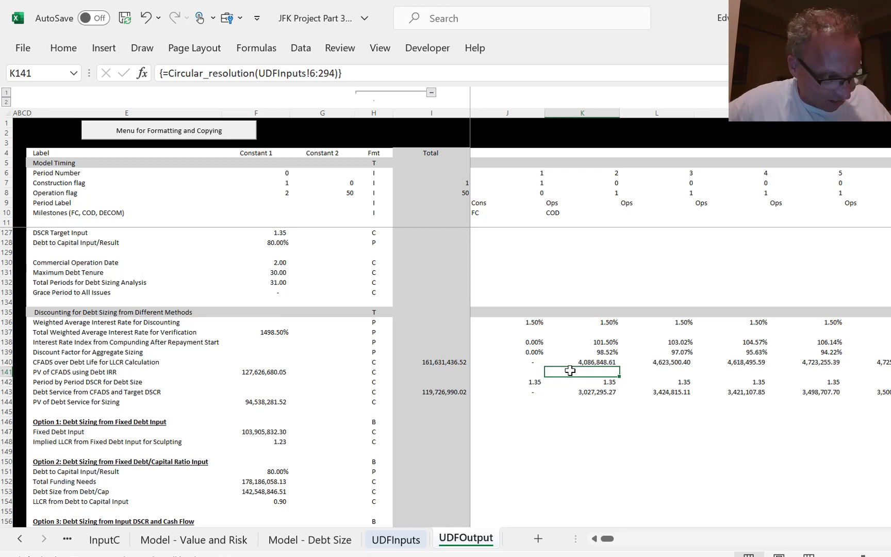
{"action": "key", "text": "Left"}
{"action": "key", "text": "Left"}
{"action": "key", "text": "Up"}
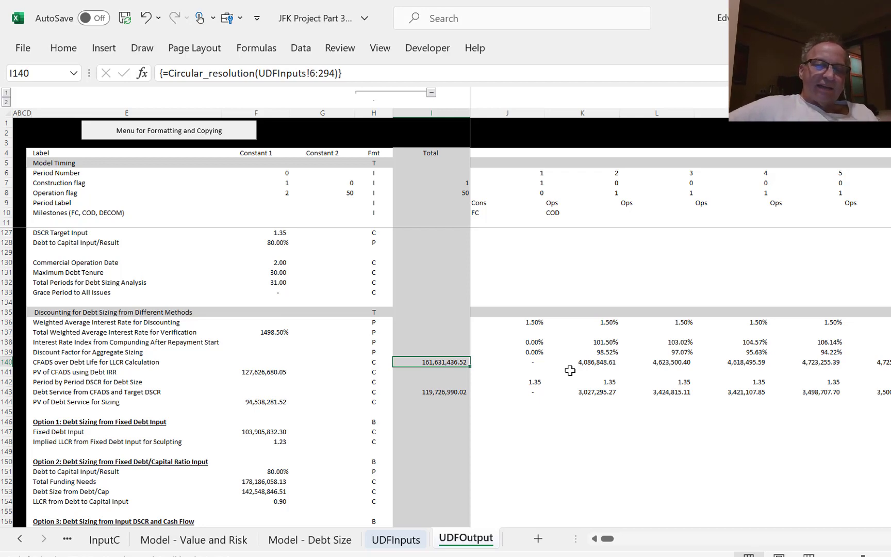
Switch to the UDFInputs sheet and review the flags, operating data and debt inputs through DSCR_Input.
{"action": "key", "text": "ctrl+Page_Up"}
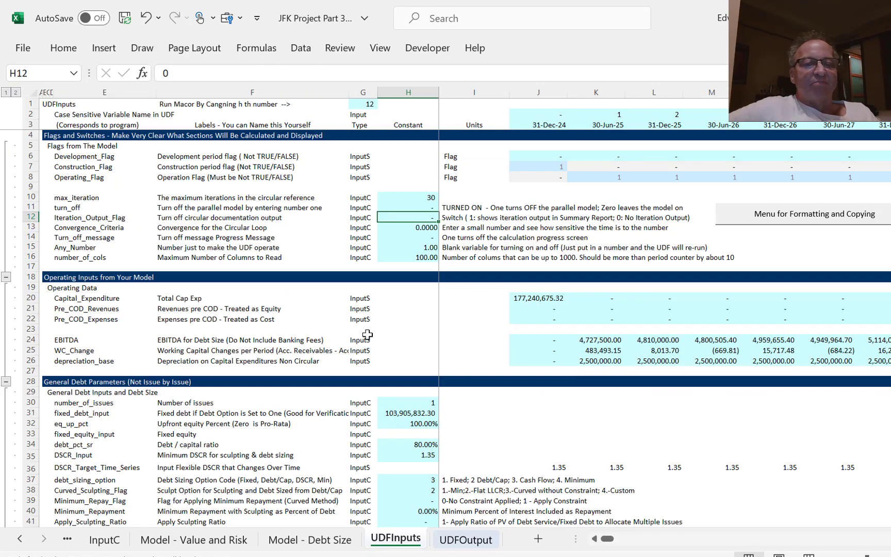
{"action": "left_click", "coordinate": [389, 435]}
{"action": "key", "text": "Down"}
{"action": "key", "text": "Down"}
{"action": "key", "text": "Down"}
{"action": "key", "text": "Down"}
{"action": "key", "text": "Down"}
{"action": "key", "text": "Down"}
{"action": "key", "text": "Down"}
{"action": "key", "text": "Down"}
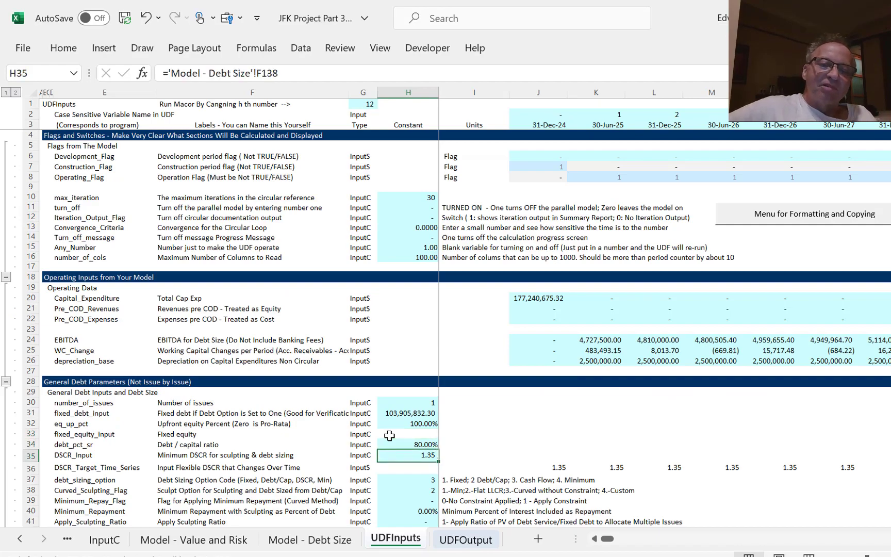
Review the remaining general debt parameters and the Tranche 1 - Senior issue inputs on the UDFInputs sheet.
{"action": "key", "text": "Down"}
{"action": "key", "text": "Down"}
{"action": "key", "text": "Down"}
{"action": "key", "text": "Down"}
{"action": "key", "text": "Down"}
{"action": "key", "text": "Down"}
{"action": "key", "text": "Down"}
{"action": "key", "text": "Down"}
{"action": "key", "text": "Down"}
{"action": "key", "text": "Down"}
{"action": "key", "text": "Down"}
{"action": "key", "text": "Down"}
{"action": "key", "text": "Down"}
{"action": "key", "text": "Down"}
{"action": "key", "text": "Down"}
{"action": "key", "text": "Down"}
{"action": "key", "text": "Down"}
{"action": "key", "text": "Down"}
{"action": "key", "text": "Down"}
{"action": "key", "text": "Down"}
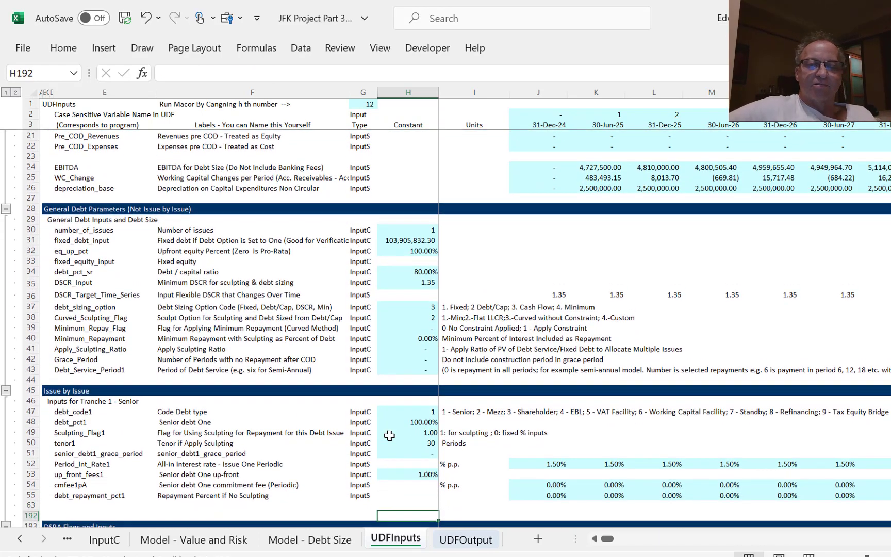
Review the DSRA, income tax and development fee inputs on the UDFInputs sheet, including Tax_Option.
{"action": "key", "text": "Down"}
{"action": "key", "text": "Down"}
{"action": "key", "text": "Down"}
{"action": "key", "text": "Down"}
{"action": "key", "text": "Down"}
{"action": "key", "text": "Down"}
{"action": "key", "text": "Down"}
{"action": "key", "text": "Down"}
{"action": "key", "text": "Down"}
{"action": "key", "text": "Down"}
{"action": "key", "text": "Down"}
{"action": "key", "text": "Down"}
{"action": "key", "text": "Down"}
{"action": "key", "text": "Down"}
{"action": "key", "text": "Down"}
{"action": "key", "text": "Down"}
{"action": "key", "text": "Down"}
{"action": "key", "text": "Down"}
{"action": "key", "text": "Down"}
{"action": "key", "text": "Down"}
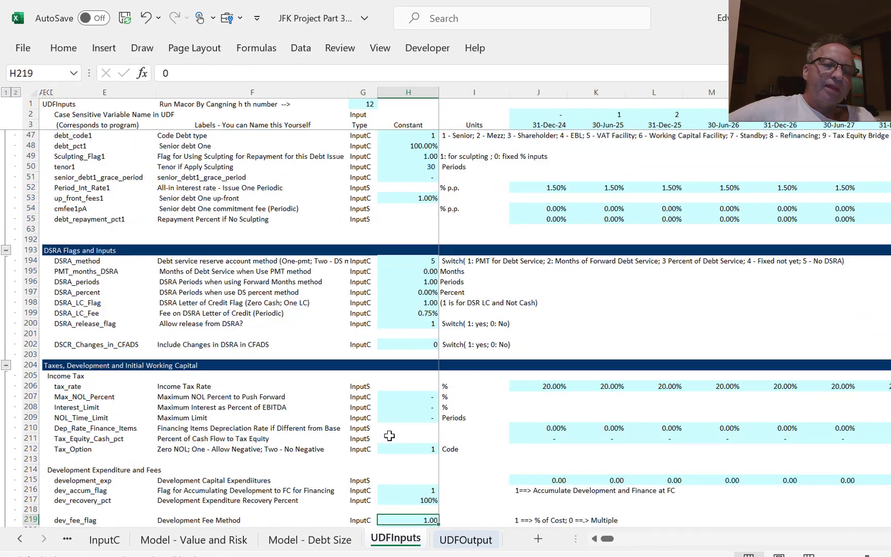
Review the development fee, working capital facility, VAT, and PRG and equity LC inputs on the UDFInputs sheet.
{"action": "key", "text": "Down"}
{"action": "key", "text": "Down"}
{"action": "key", "text": "Down"}
{"action": "key", "text": "Down"}
{"action": "key", "text": "Down"}
{"action": "key", "text": "Down"}
{"action": "key", "text": "Down"}
{"action": "key", "text": "Down"}
{"action": "key", "text": "Down"}
{"action": "key", "text": "Down"}
{"action": "key", "text": "Down"}
{"action": "key", "text": "Down"}
{"action": "key", "text": "Down"}
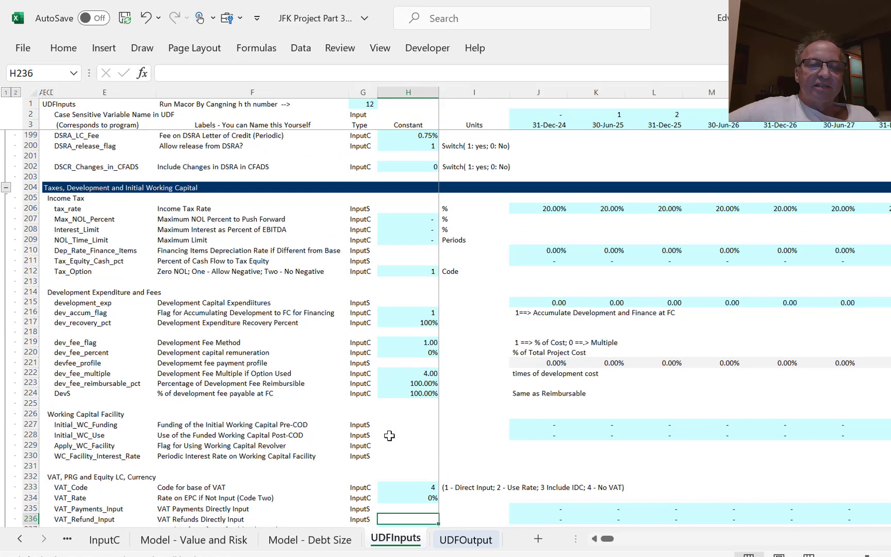
{"action": "key", "text": "Down"}
{"action": "key", "text": "Down"}
{"action": "key", "text": "Down"}
{"action": "key", "text": "Down"}
{"action": "key", "text": "Down"}
{"action": "key", "text": "Down"}
{"action": "key", "text": "Down"}
{"action": "key", "text": "Down"}
{"action": "key", "text": "Down"}
{"action": "key", "text": "Down"}
{"action": "key", "text": "Down"}
{"action": "key", "text": "Down"}
{"action": "key", "text": "Down"}
{"action": "key", "text": "Down"}
{"action": "key", "text": "Down"}
{"action": "key", "text": "Down"}
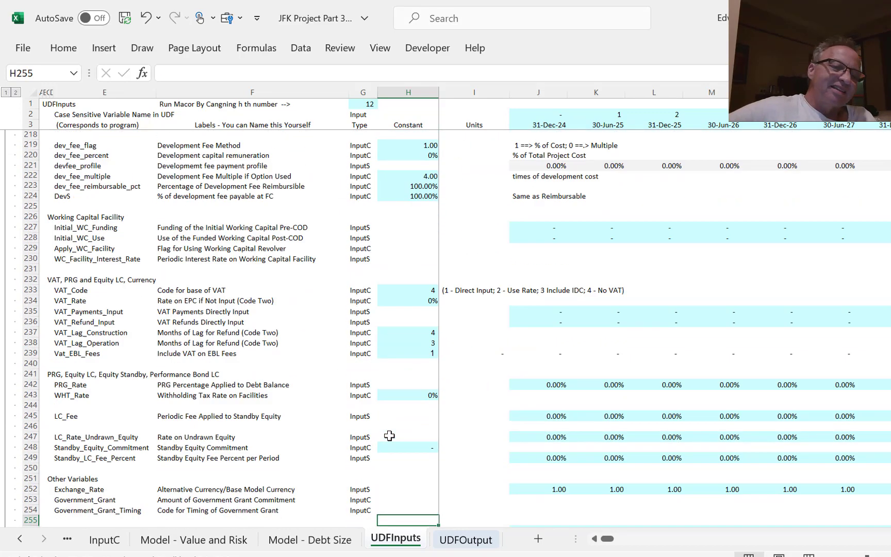
Review the Other Variables, Report Output Flags and Advanced Debt Structuring Options inputs on the UDFInputs sheet.
{"action": "key", "text": "Down"}
{"action": "key", "text": "Down"}
{"action": "key", "text": "Down"}
{"action": "key", "text": "Down"}
{"action": "key", "text": "Down"}
{"action": "key", "text": "Down"}
{"action": "key", "text": "Down"}
{"action": "key", "text": "Down"}
{"action": "key", "text": "Down"}
{"action": "key", "text": "Down"}
{"action": "key", "text": "Down"}
{"action": "key", "text": "Down"}
{"action": "key", "text": "Down"}
{"action": "key", "text": "Down"}
{"action": "key", "text": "Down"}
{"action": "key", "text": "Down"}
{"action": "key", "text": "Down"}
{"action": "key", "text": "Down"}
{"action": "key", "text": "Down"}
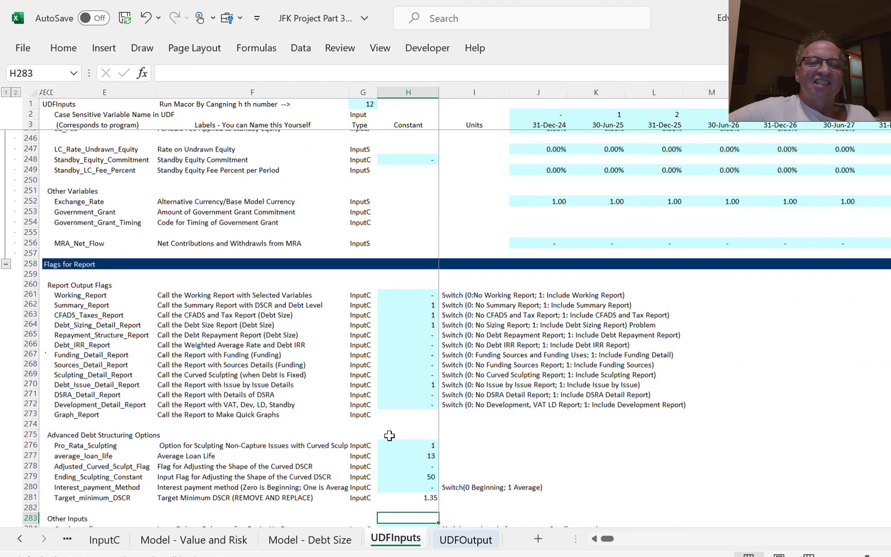
Set the Working_Report flag to 1 to include the report with selected variables.
{"action": "key", "text": "Up"}
{"action": "key", "text": "Up"}
{"action": "key", "text": "Up"}
{"action": "key", "text": "Up"}
{"action": "key", "text": "Up"}
{"action": "key", "text": "Up"}
{"action": "key", "text": "Up"}
{"action": "key", "text": "Up"}
{"action": "key", "text": "Up"}
{"action": "key", "text": "Up"}
{"action": "key", "text": "Up"}
{"action": "key", "text": "Up"}
{"action": "key", "text": "Up"}
{"action": "key", "text": "Up"}
{"action": "key", "text": "Up"}
{"action": "key", "text": "Up"}
{"action": "key", "text": "Up"}
{"action": "key", "text": "Up"}
{"action": "key", "text": "Up"}
{"action": "key", "text": "Up"}
{"action": "key", "text": "Up"}
{"action": "key", "text": "Up"}
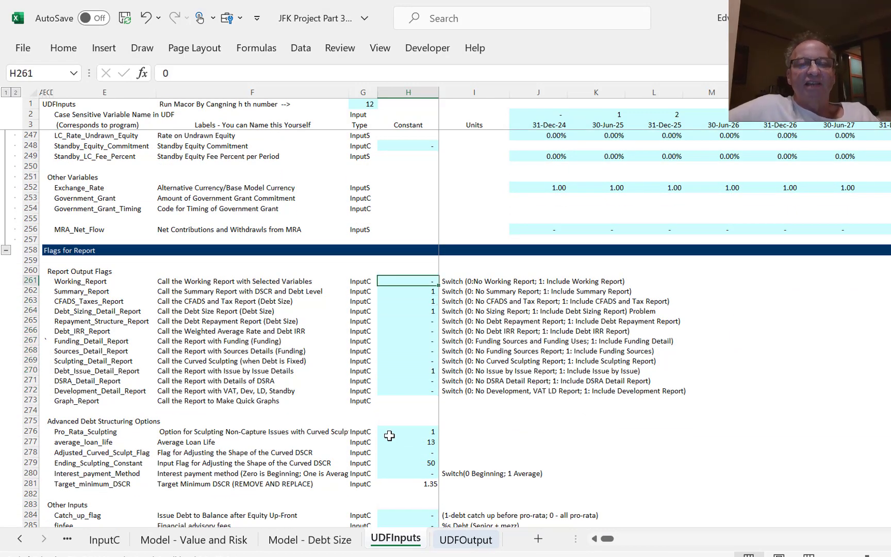
{"action": "type", "text": "1"}
{"action": "key", "text": "Return"}
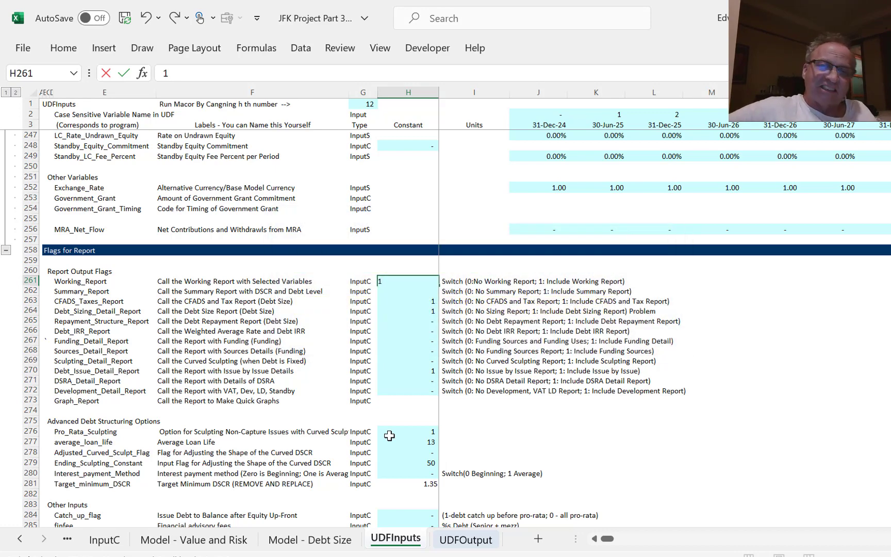
{"action": "key", "text": "Return"}
{"action": "key", "text": "Up"}
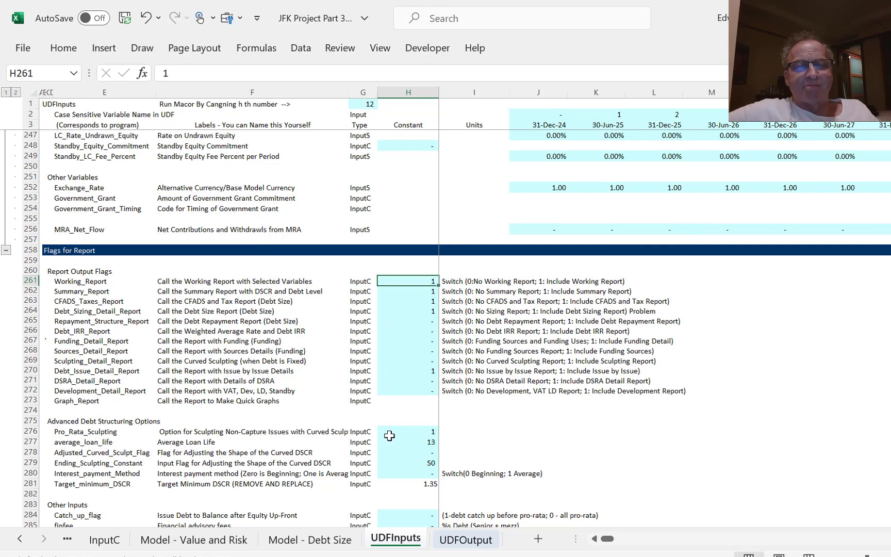
Set turn_off to 1 in the Flags and Switches section to switch off the parallel model.
{"action": "key", "text": "Page_Up"}
{"action": "key", "text": "Page_Up"}
{"action": "key", "text": "Page_Up"}
{"action": "key", "text": "Page_Up"}
{"action": "key", "text": "Page_Up"}
{"action": "key", "text": "Page_Up"}
{"action": "key", "text": "Page_Up"}
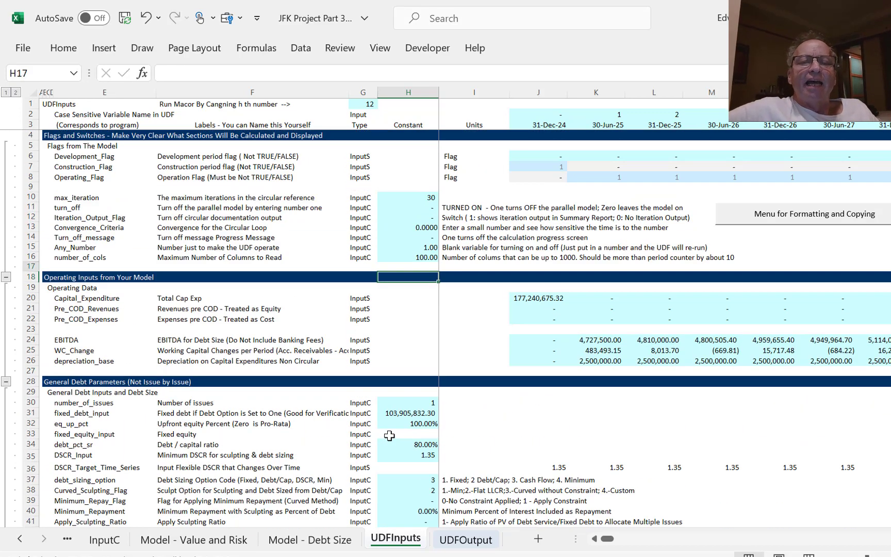
{"action": "key", "text": "Up"}
{"action": "key", "text": "Up"}
{"action": "key", "text": "Up"}
{"action": "key", "text": "Up"}
{"action": "key", "text": "Up"}
{"action": "key", "text": "Up"}
{"action": "key", "text": "Up"}
{"action": "key", "text": "Down"}
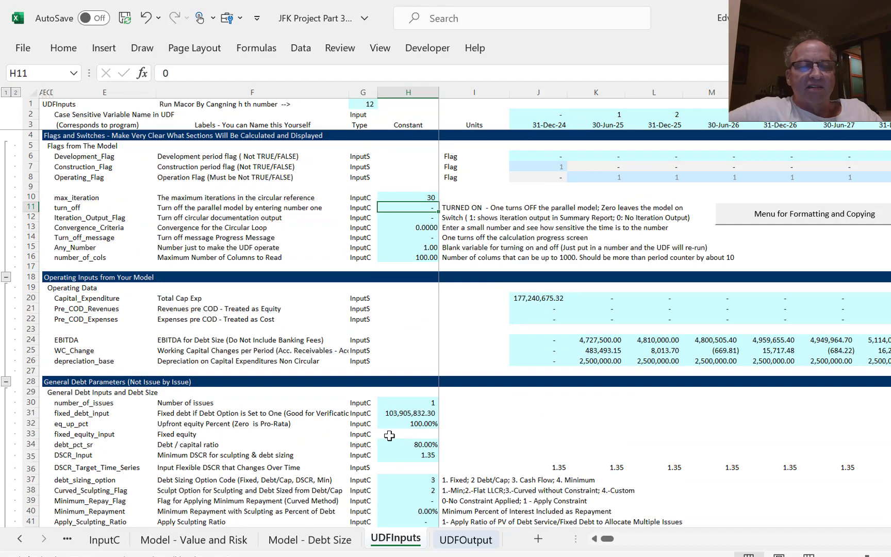
{"action": "type", "text": "1"}
{"action": "key", "text": "Return"}
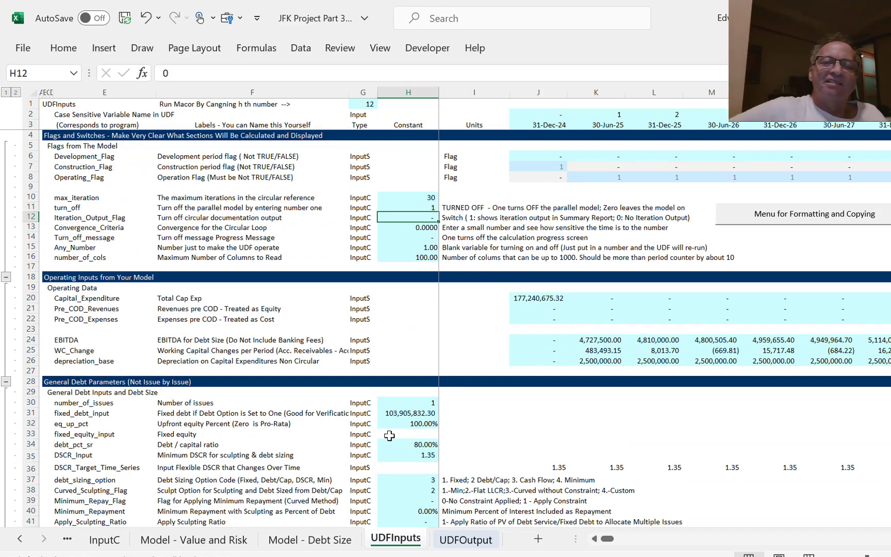
Set the Summary_Report, CFADS_Taxes_Report and Debt_Sizing_Detail_Report flags to 0.
{"action": "key", "text": "Page_Down"}
{"action": "key", "text": "Page_Down"}
{"action": "key", "text": "Page_Down"}
{"action": "key", "text": "Page_Down"}
{"action": "key", "text": "Page_Down"}
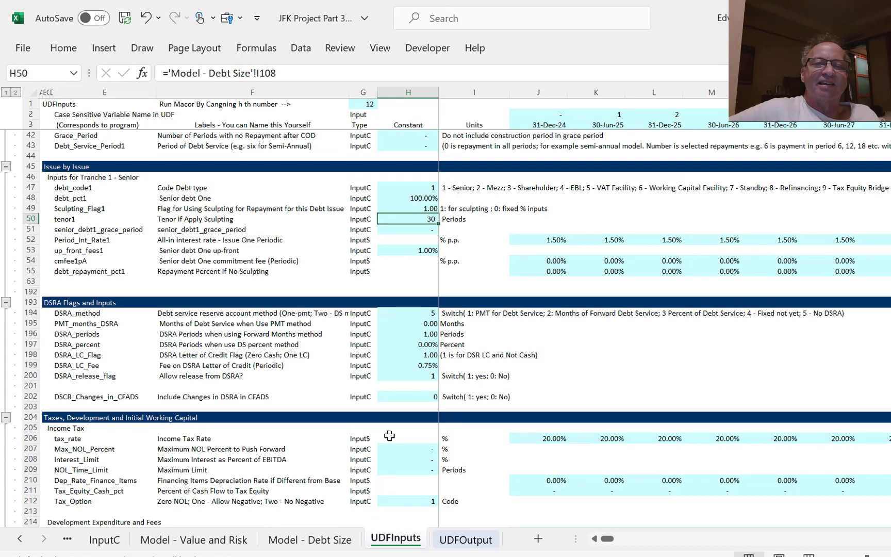
{"action": "key", "text": "Page_Down"}
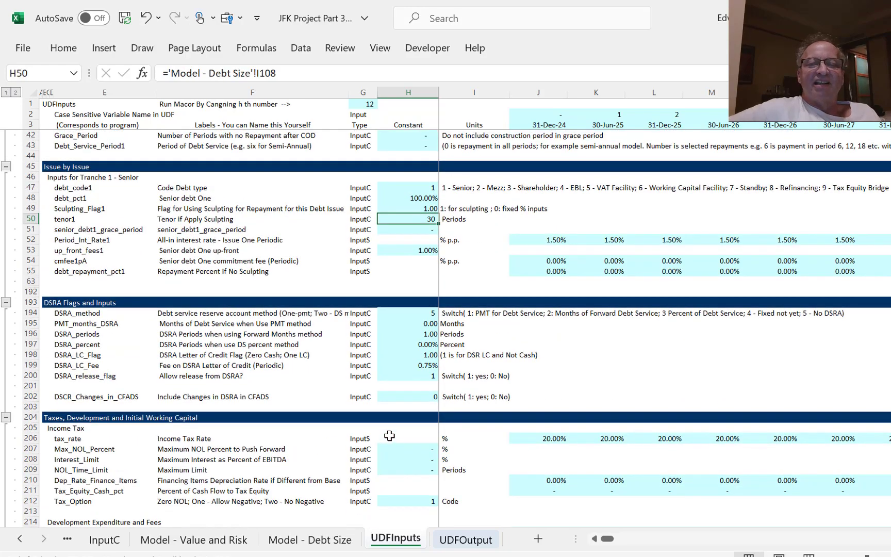
{"action": "key", "text": "Down"}
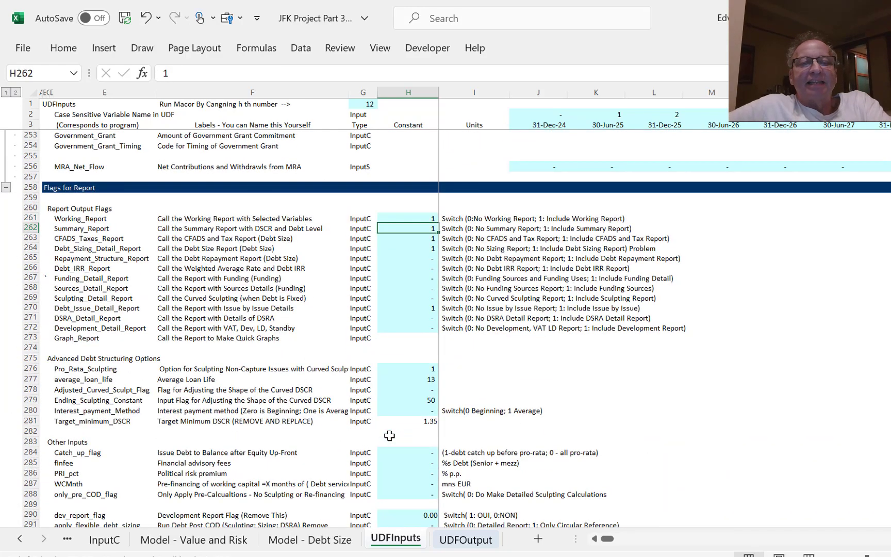
{"action": "type", "text": "0"}
{"action": "key", "text": "Return"}
{"action": "type", "text": "0"}
{"action": "key", "text": "Return"}
{"action": "type", "text": "1"}
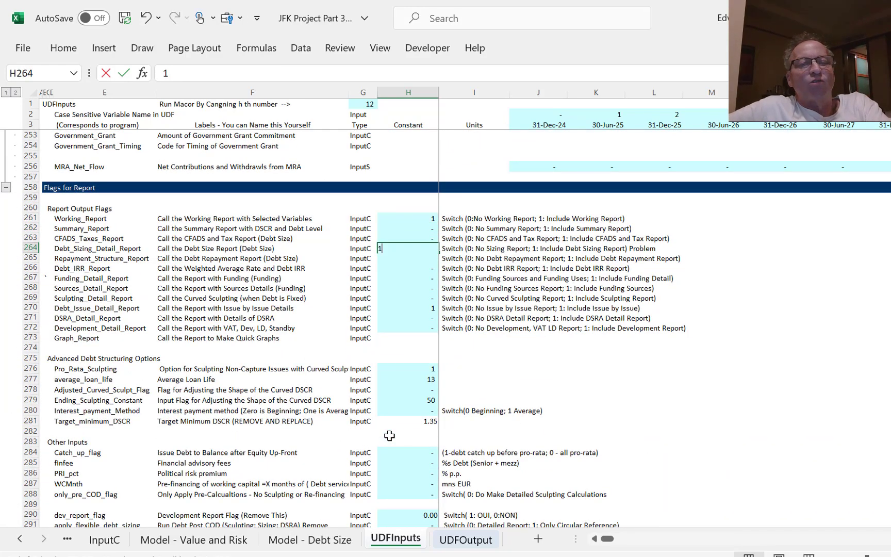
{"action": "key", "text": "BackSpace"}
{"action": "type", "text": "0"}
{"action": "key", "text": "Return"}
Set the Debt_Issue_Detail_Report and DSRA_Detail_Report flags to 0.
{"action": "key", "text": "Down"}
{"action": "key", "text": "Down"}
{"action": "key", "text": "Down"}
{"action": "key", "text": "Down"}
{"action": "key", "text": "Down"}
{"action": "type", "text": "0"}
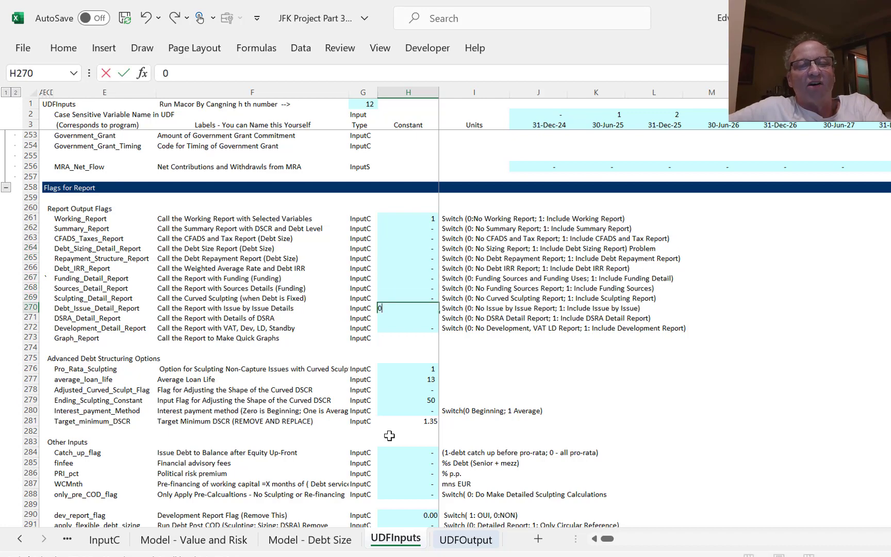
{"action": "key", "text": "Return"}
{"action": "type", "text": "0"}
{"action": "key", "text": "Return"}
{"action": "key", "text": "Up"}
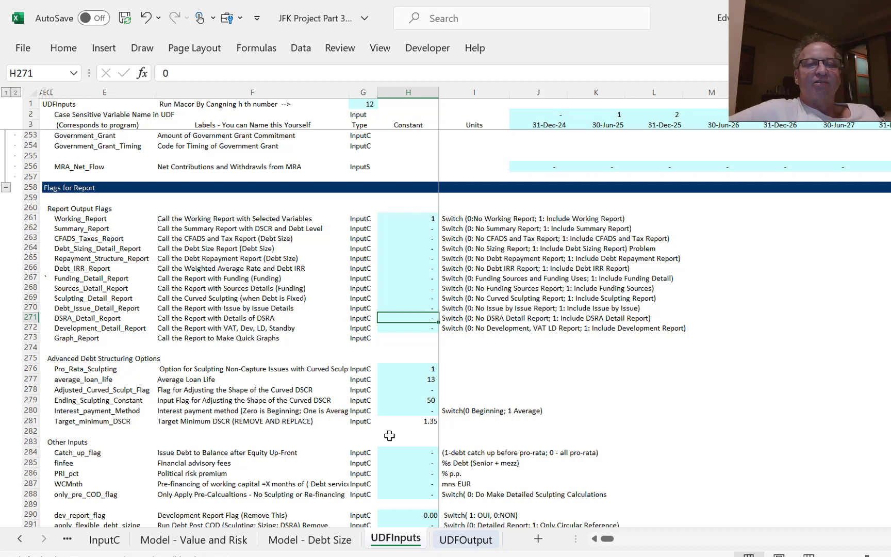
Check the report output flags from DSRA_Detail_Report back up to Working_Report.
{"action": "key", "text": "Up"}
{"action": "key", "text": "Up"}
{"action": "key", "text": "Up"}
{"action": "key", "text": "Up"}
{"action": "key", "text": "Up"}
{"action": "key", "text": "Up"}
{"action": "key", "text": "Up"}
{"action": "key", "text": "Up"}
{"action": "key", "text": "Up"}
{"action": "key", "text": "Up"}
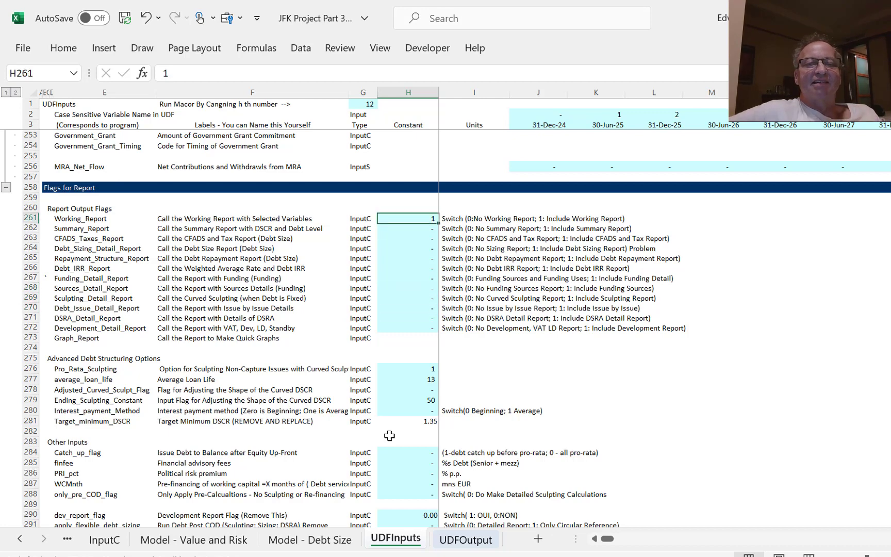
{"action": "key", "text": "Down"}
{"action": "key", "text": "Up"}
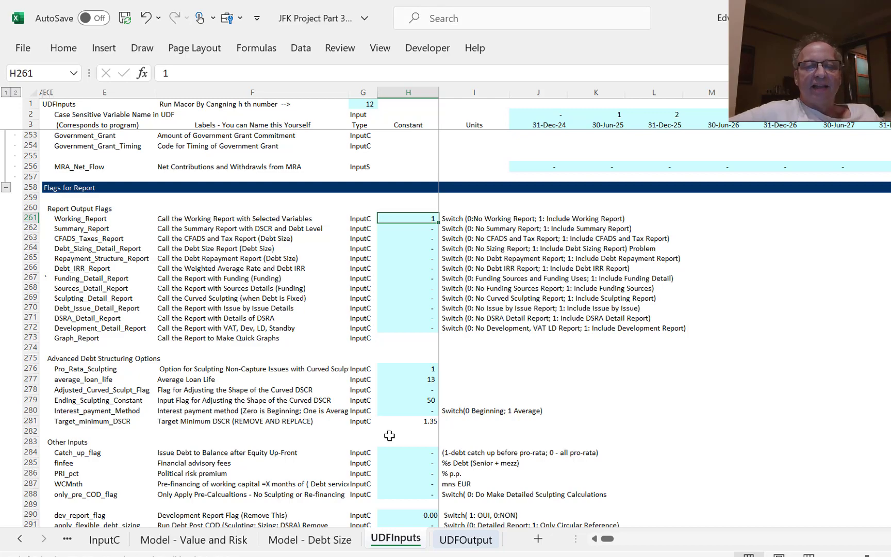
Set turn_off to 0 to switch the parallel model back on and rerun it.
{"action": "key", "text": "Page_Up"}
{"action": "key", "text": "Page_Up"}
{"action": "key", "text": "Page_Up"}
{"action": "key", "text": "Page_Up"}
{"action": "key", "text": "Page_Up"}
{"action": "key", "text": "Page_Up"}
{"action": "key", "text": "Page_Up"}
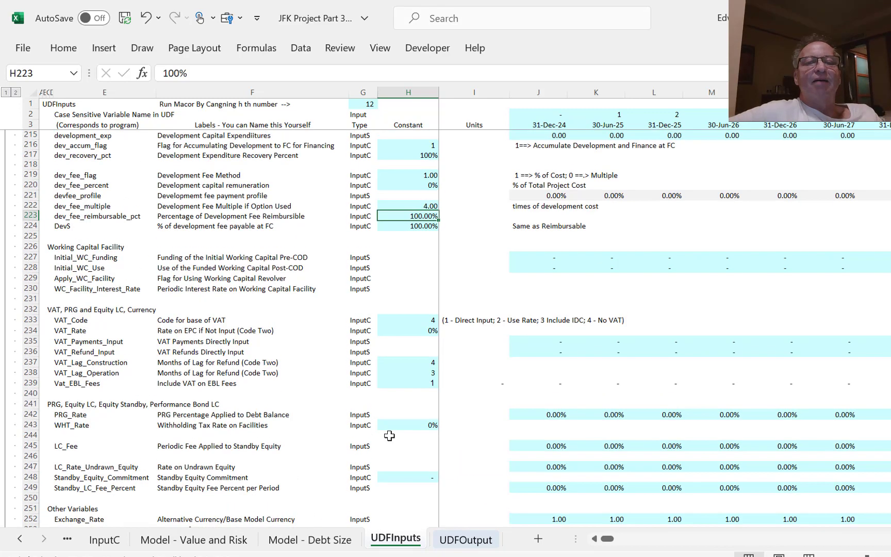
{"action": "key", "text": "Up"}
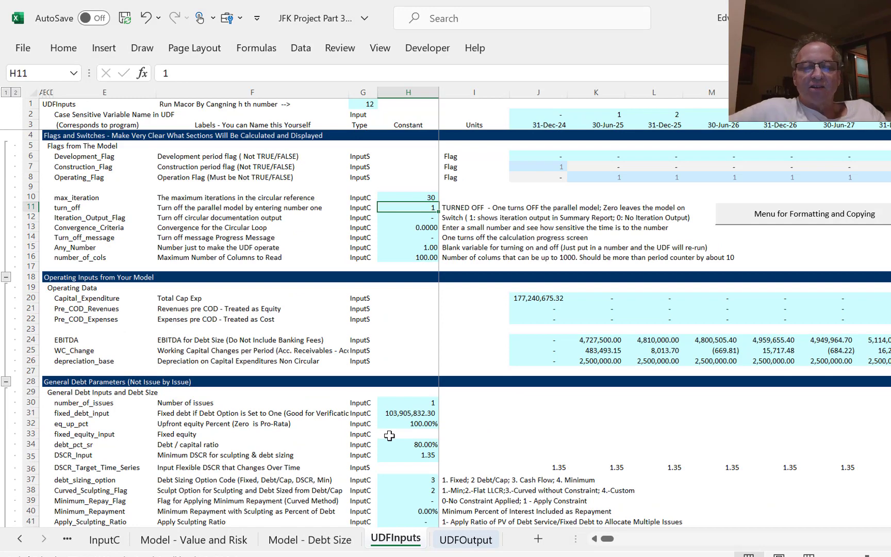
{"action": "type", "text": "0"}
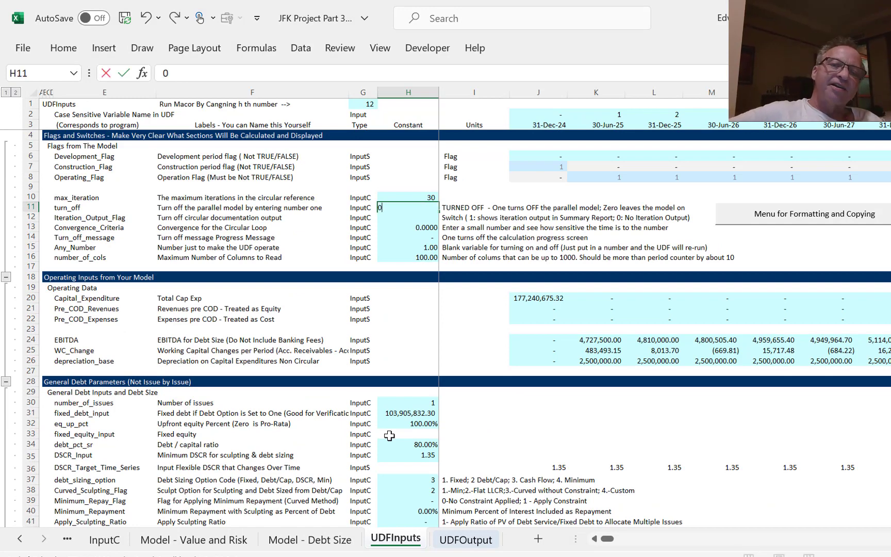
{"action": "key", "text": "Return"}
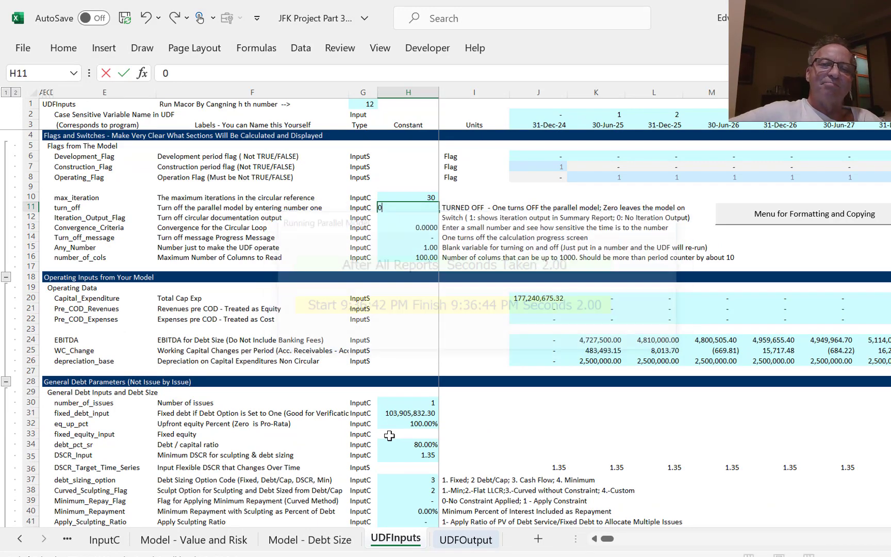
{"action": "key", "text": "Return"}
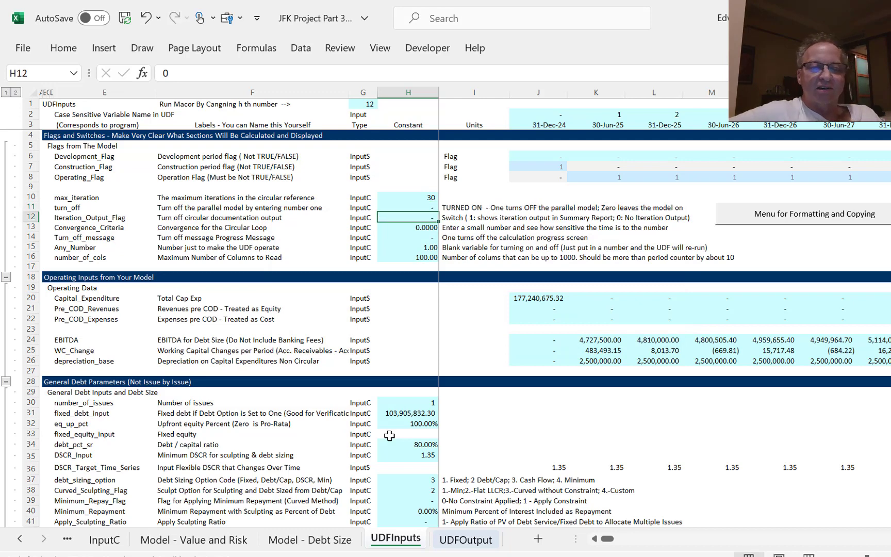
Switch to the UDFOutput sheet to examine the report with only the selected variables.
{"action": "key", "text": "ctrl+Page_Down"}
{"action": "key", "text": "Up"}
{"action": "key", "text": "Up"}
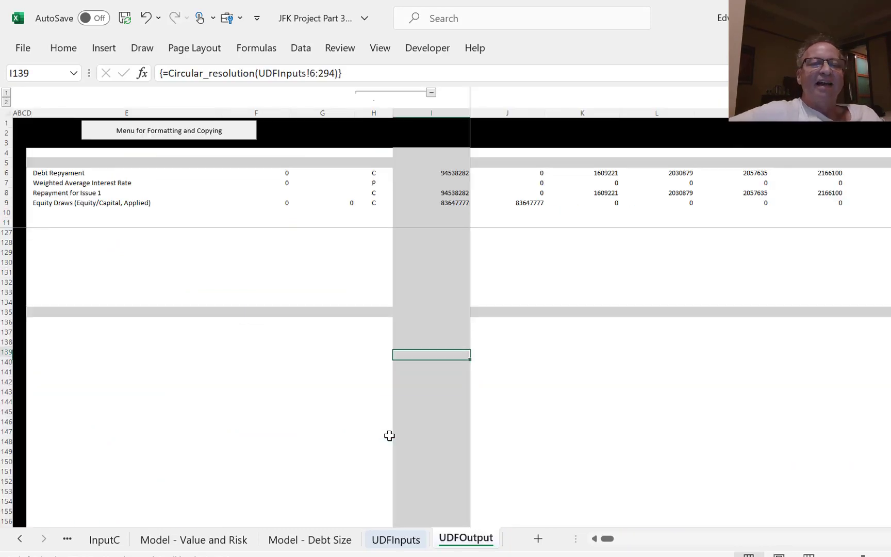
Format the UDFOutput sheet of the parallel model, restricting the formatting to the summary working report.
{"action": "key", "text": "Up"}
{"action": "key", "text": "Up"}
{"action": "key", "text": "Up"}
{"action": "key", "text": "Up"}
{"action": "key", "text": "Up"}
{"action": "key", "text": "Up"}
{"action": "key", "text": "Up"}
{"action": "key", "text": "Up"}
{"action": "key", "text": "Up"}
{"action": "key", "text": "Up"}
{"action": "key", "text": "Up"}
{"action": "key", "text": "Up"}
{"action": "key", "text": "Up"}
{"action": "key", "text": "Up"}
{"action": "key", "text": "Up"}
{"action": "key", "text": "Up"}
{"action": "key", "text": "Up"}
{"action": "key", "text": "Up"}
{"action": "key", "text": "Up"}
{"action": "key", "text": "Up"}
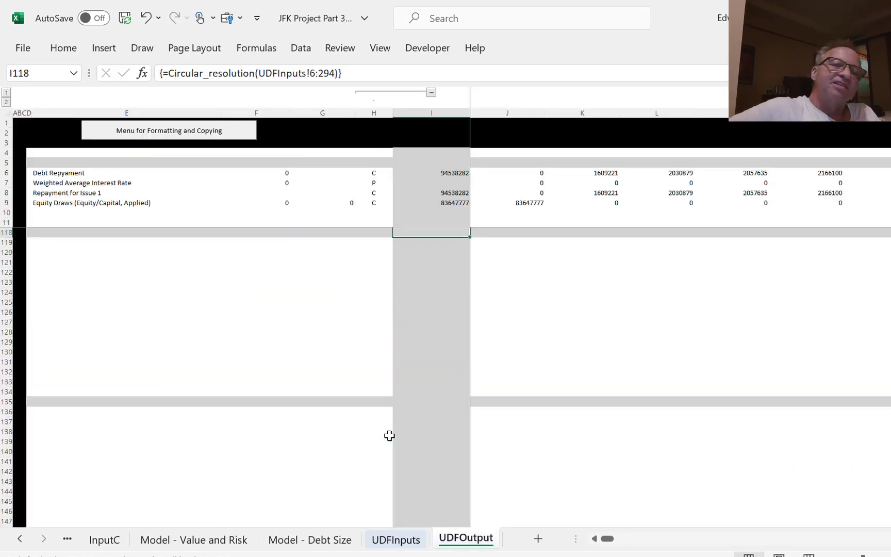
{"action": "left_click", "coordinate": [235, 132]}
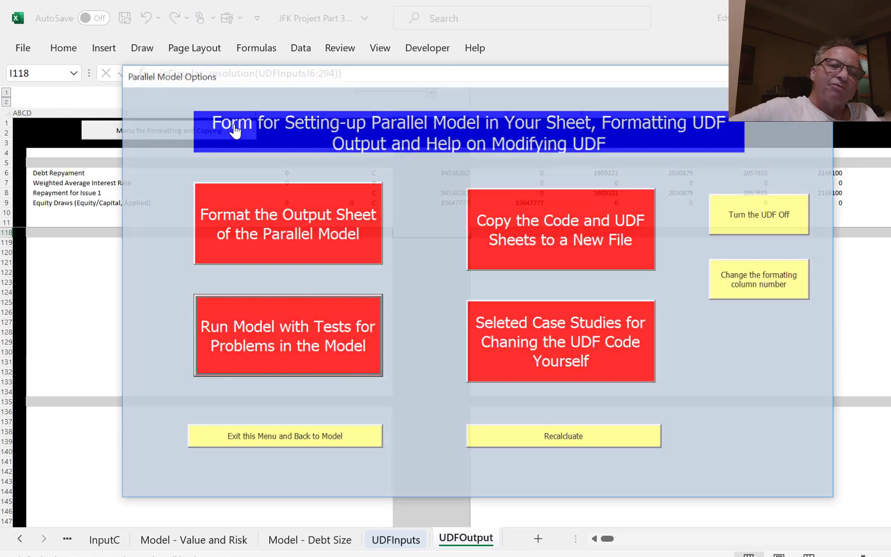
{"action": "left_click", "coordinate": [245, 230]}
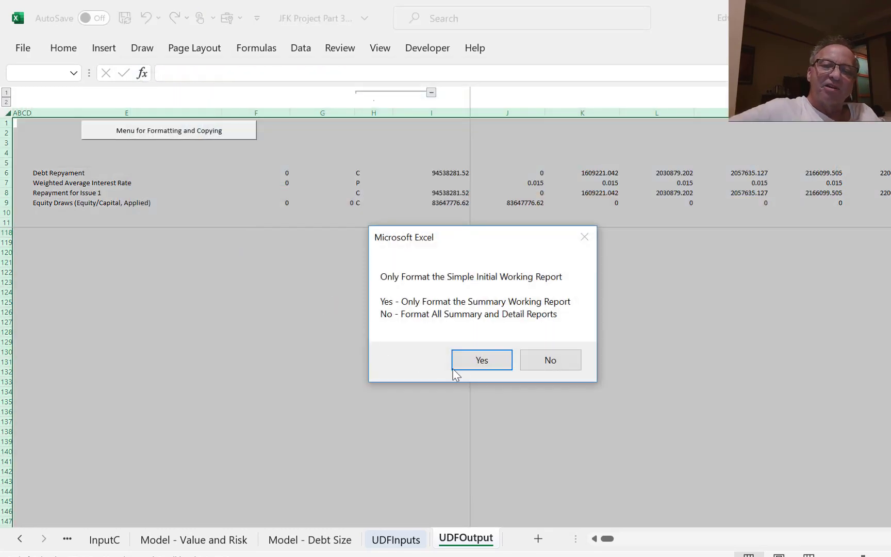
{"action": "left_click", "coordinate": [487, 364]}
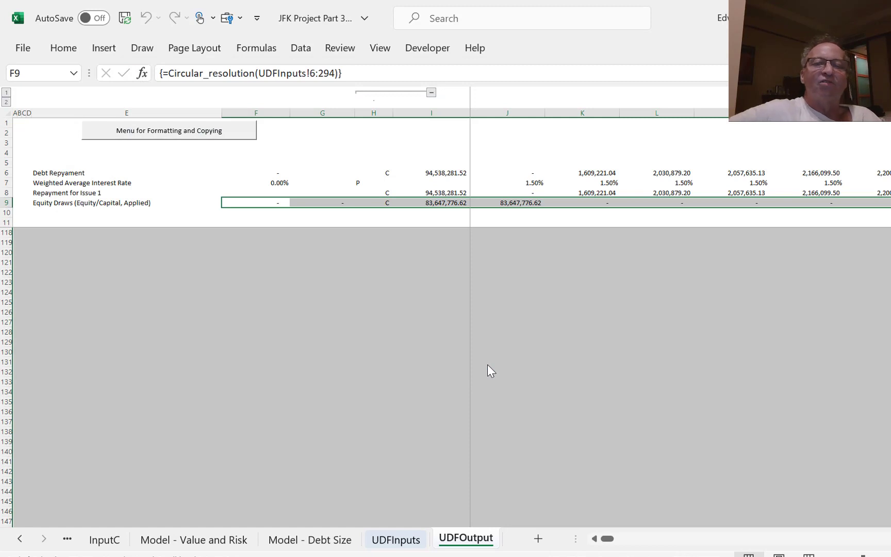
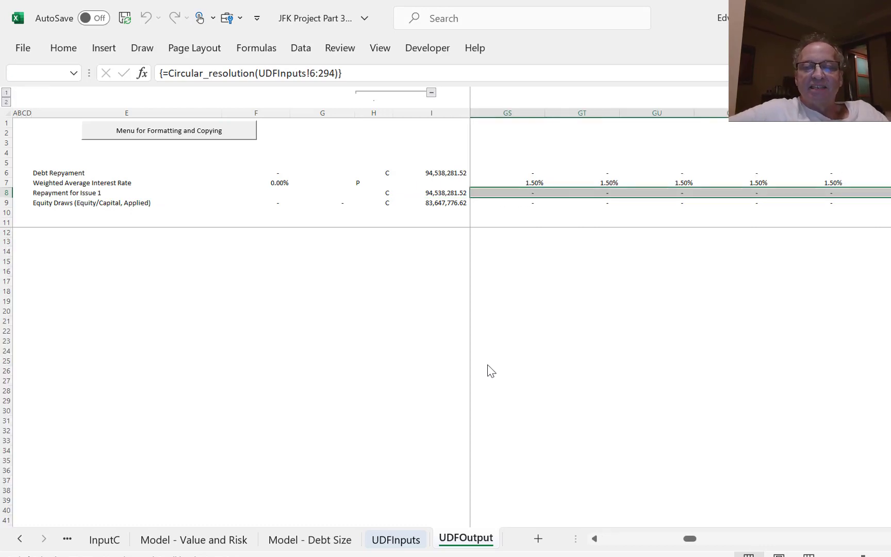
Examine the formatted working report on UDFOutput from the last period columns back toward the earlier periods.
{"action": "left_click", "coordinate": [587, 309]}
{"action": "key", "text": "Left"}
{"action": "key", "text": "Left"}
{"action": "key", "text": "Left"}
{"action": "key", "text": "Left"}
{"action": "key", "text": "Left"}
{"action": "key", "text": "Left"}
{"action": "key", "text": "Left"}
{"action": "key", "text": "Left"}
{"action": "key", "text": "Left"}
{"action": "key", "text": "Left"}
{"action": "key", "text": "Left"}
{"action": "key", "text": "Left"}
{"action": "key", "text": "Left"}
{"action": "key", "text": "Left"}
{"action": "key", "text": "Left"}
{"action": "key", "text": "Left"}
{"action": "key", "text": "Left"}
{"action": "key", "text": "Left"}
{"action": "key", "text": "Left"}
{"action": "key", "text": "Left"}
{"action": "key", "text": "Left"}
{"action": "key", "text": "Left"}
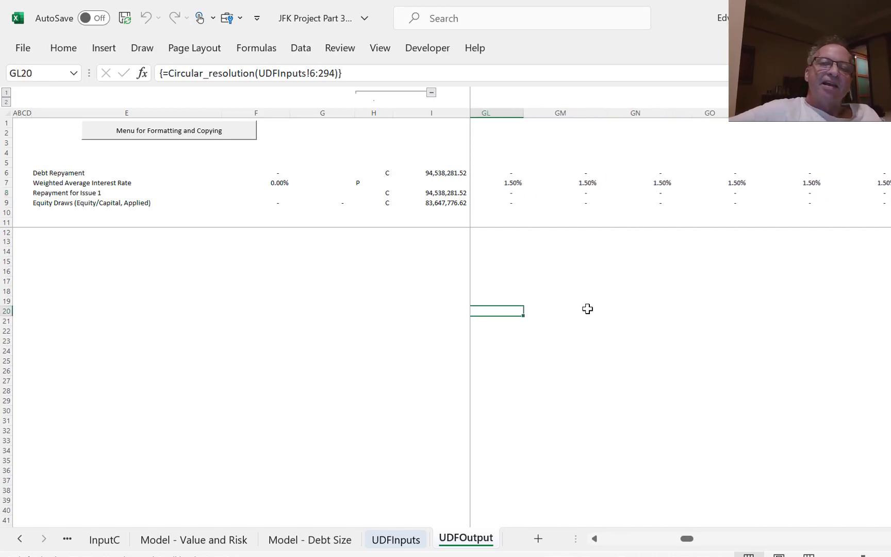
{"action": "key", "text": "Left"}
{"action": "key", "text": "Left"}
{"action": "key", "text": "Left"}
{"action": "key", "text": "Left"}
{"action": "key", "text": "Left"}
{"action": "key", "text": "Left"}
{"action": "key", "text": "Left"}
{"action": "key", "text": "Left"}
{"action": "key", "text": "Left"}
{"action": "key", "text": "Left"}
{"action": "key", "text": "Left"}
{"action": "key", "text": "Left"}
{"action": "key", "text": "Left"}
{"action": "key", "text": "Left"}
{"action": "key", "text": "Left"}
{"action": "key", "text": "Left"}
{"action": "key", "text": "Left"}
{"action": "key", "text": "Left"}
{"action": "key", "text": "Left"}
{"action": "key", "text": "Left"}
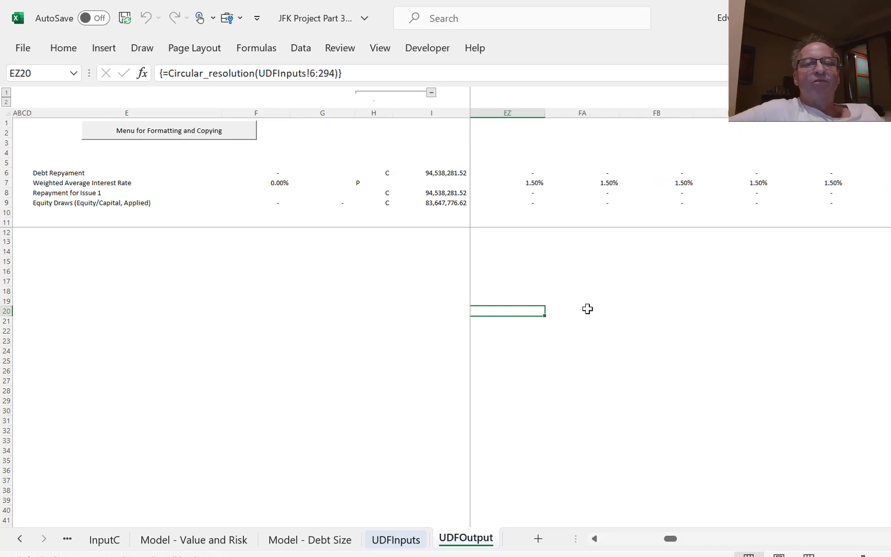
{"action": "key", "text": "Left"}
{"action": "key", "text": "Left"}
{"action": "key", "text": "Left"}
{"action": "key", "text": "Left"}
{"action": "key", "text": "Left"}
{"action": "key", "text": "Left"}
{"action": "key", "text": "Left"}
{"action": "key", "text": "Left"}
{"action": "key", "text": "Left"}
On the UDFInputs sheet, set debt_sizing_option to 4 for the minimum debt sizing method.
{"action": "key", "text": "ctrl+Page_Up"}
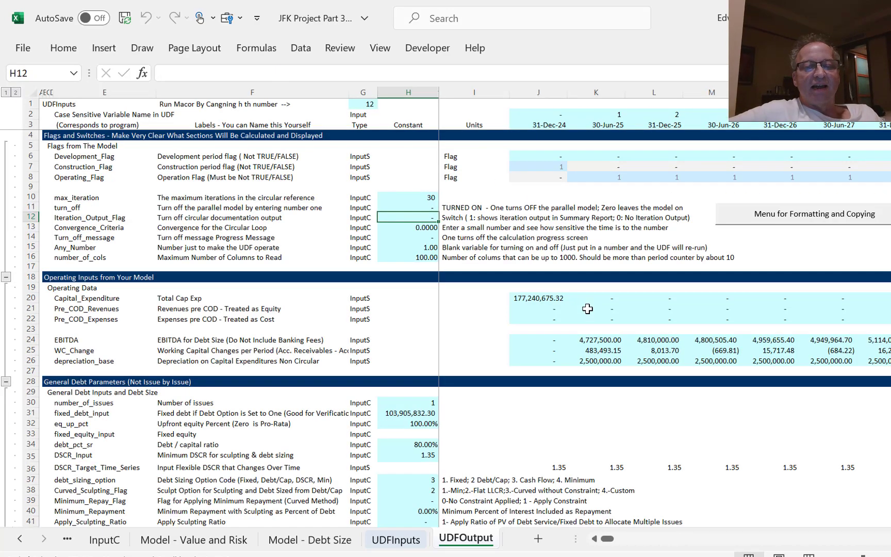
{"action": "key", "text": "Down"}
{"action": "key", "text": "Down"}
{"action": "key", "text": "Down"}
{"action": "key", "text": "Down"}
{"action": "key", "text": "Down"}
{"action": "key", "text": "Down"}
{"action": "key", "text": "Down"}
{"action": "key", "text": "Down"}
{"action": "key", "text": "Down"}
{"action": "key", "text": "Down"}
{"action": "key", "text": "Down"}
{"action": "key", "text": "Down"}
{"action": "key", "text": "Down"}
{"action": "key", "text": "Down"}
{"action": "key", "text": "Down"}
{"action": "key", "text": "Down"}
{"action": "key", "text": "Down"}
{"action": "key", "text": "Down"}
{"action": "key", "text": "Down"}
{"action": "key", "text": "Down"}
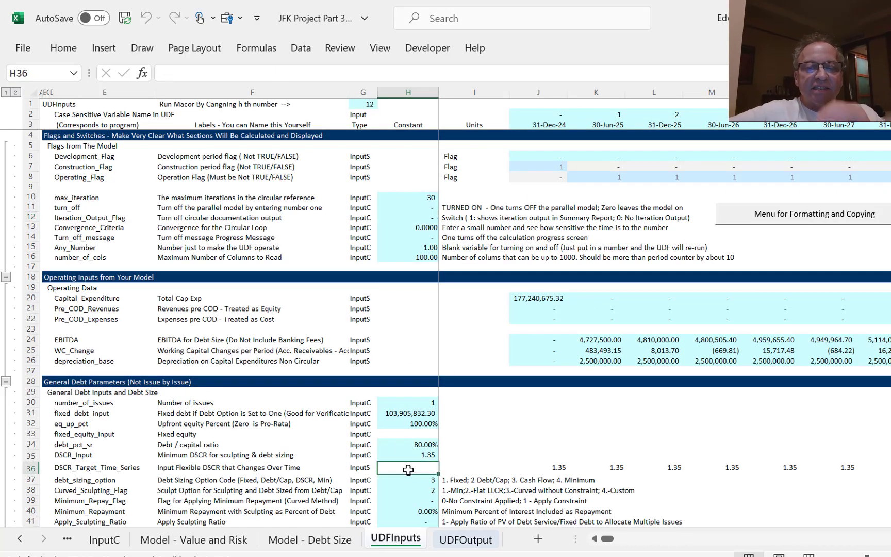
{"action": "key", "text": "Down"}
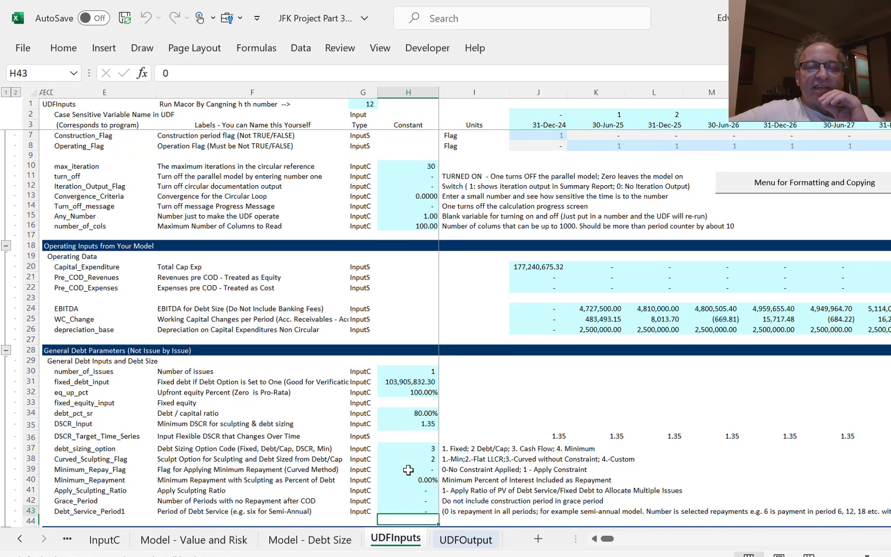
{"action": "key", "text": "Up"}
{"action": "key", "text": "Up"}
{"action": "key", "text": "Up"}
{"action": "key", "text": "Up"}
{"action": "key", "text": "Up"}
{"action": "key", "text": "Up"}
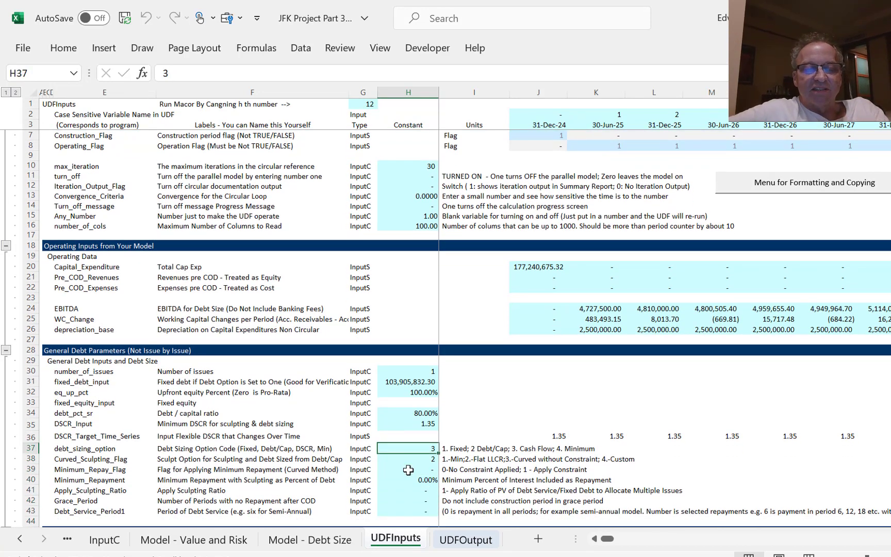
{"action": "type", "text": "4"}
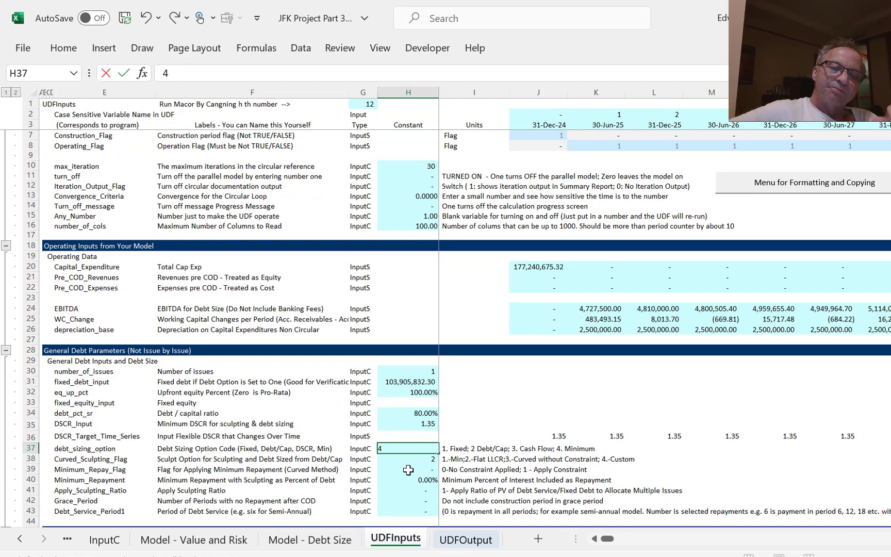
{"action": "key", "text": "Return"}
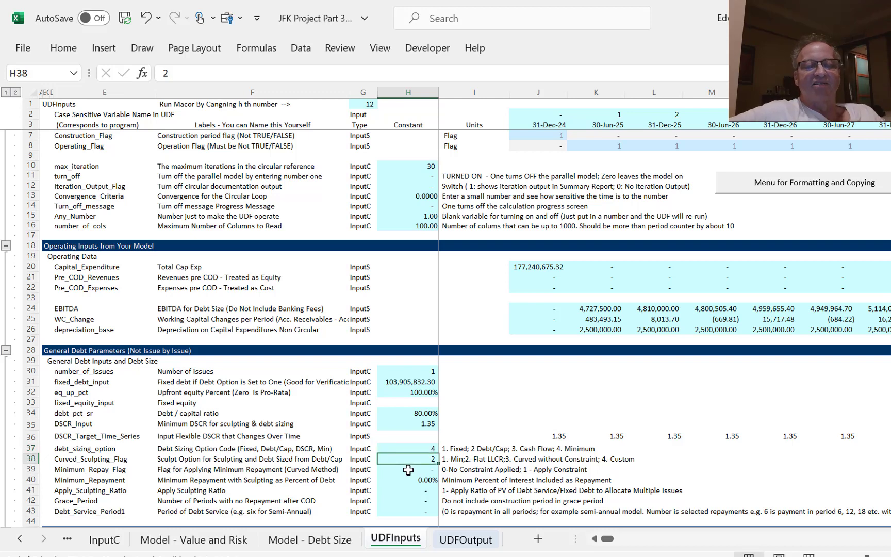
On UDFOutput, check the debt repayment, weighted average interest rate and issue 1 repayment rows in the total and first period columns.
{"action": "key", "text": "ctrl+Page_Down"}
{"action": "key", "text": "Up"}
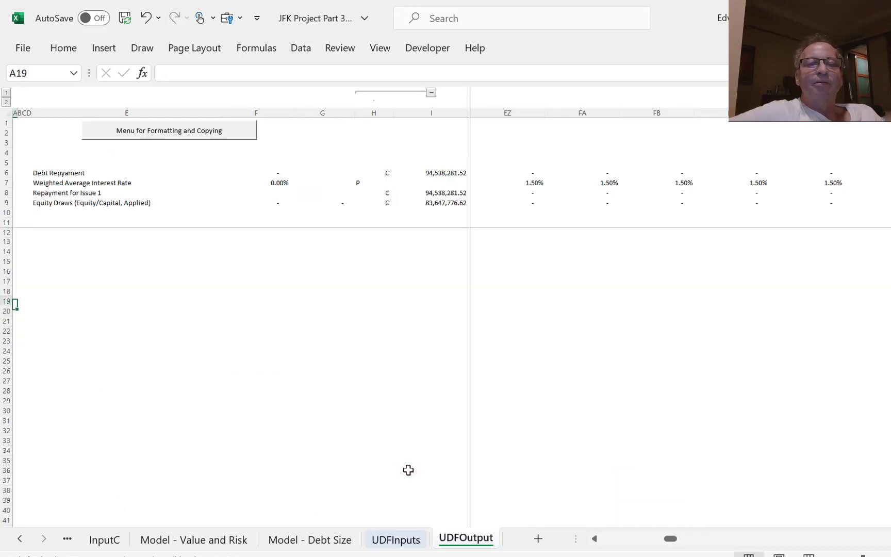
{"action": "left_click", "coordinate": [413, 196]}
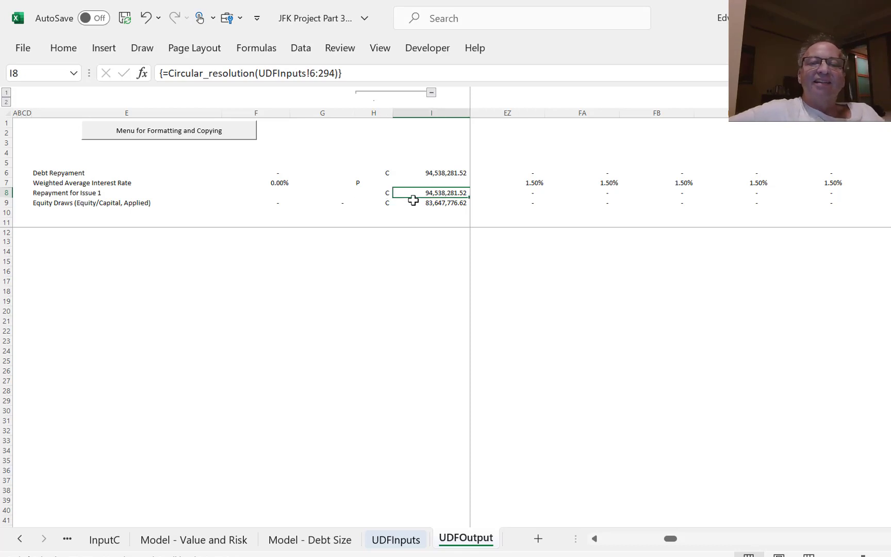
{"action": "key", "text": "Up"}
{"action": "key", "text": "Up"}
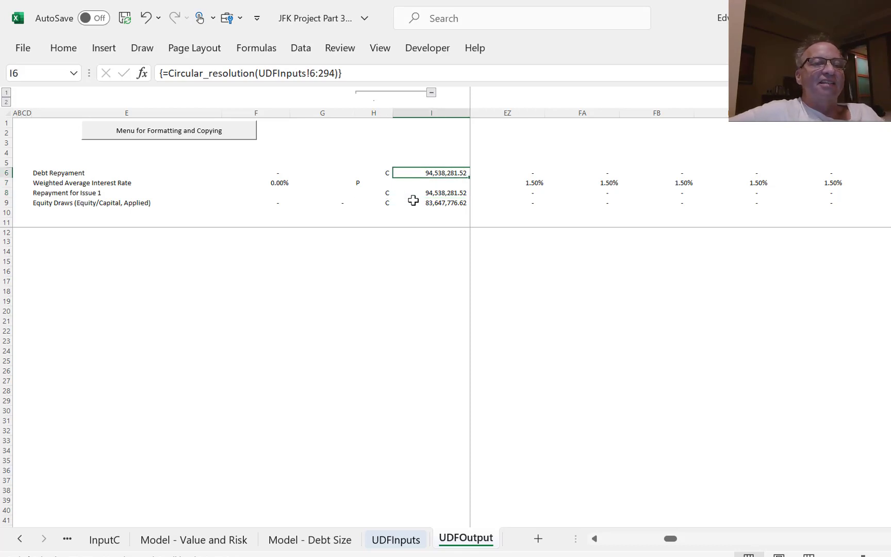
{"action": "key", "text": "Down"}
{"action": "key", "text": "Down"}
{"action": "key", "text": "Left"}
{"action": "key", "text": "Right"}
{"action": "key", "text": "Right"}
{"action": "key", "text": "Right"}
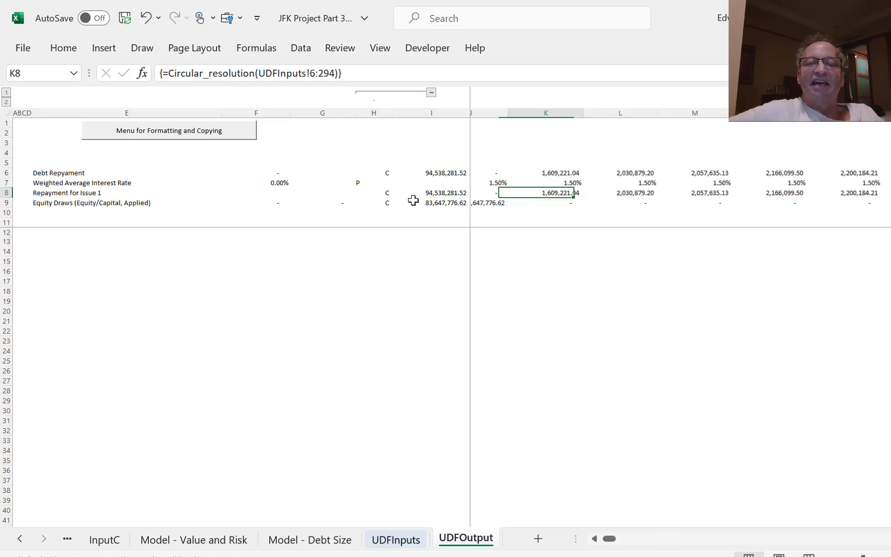
{"action": "key", "text": "Left"}
{"action": "key", "text": "Up"}
{"action": "key", "text": "Up"}
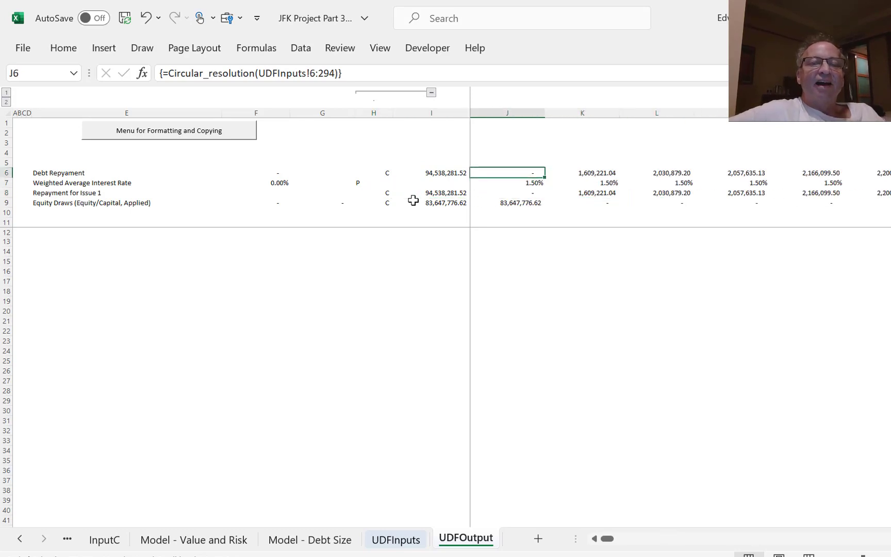
{"action": "key", "text": "Down"}
{"action": "key", "text": "Up"}
{"action": "key", "text": "Down"}
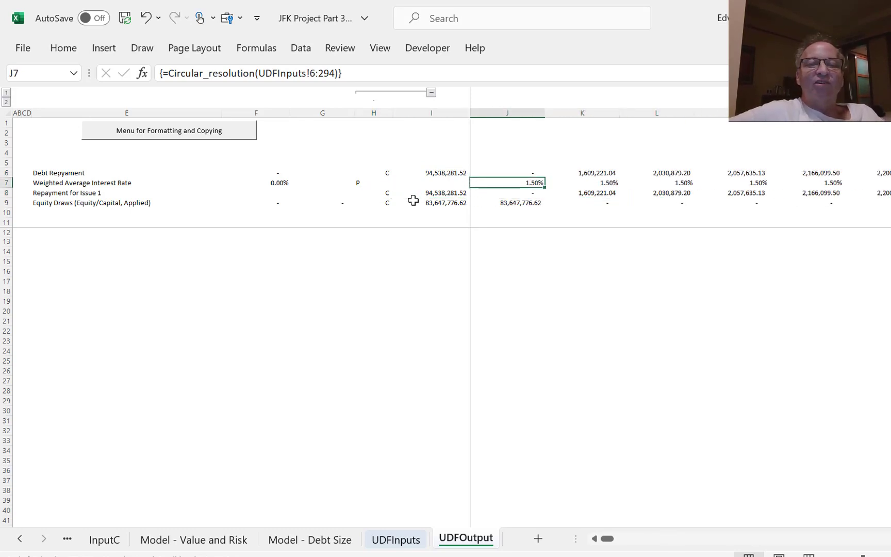
{"action": "key", "text": "Down"}
{"action": "key", "text": "Left"}
{"action": "key", "text": "Right"}
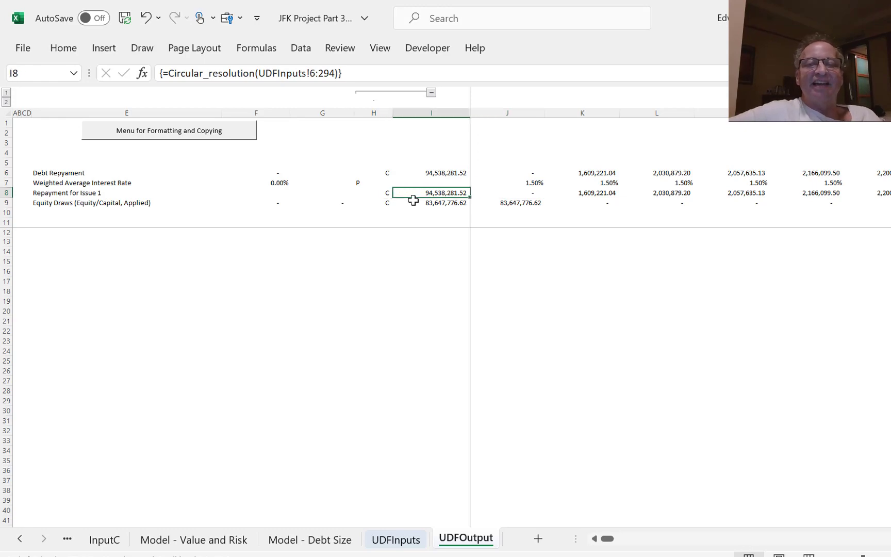
In the Debt Account of the Model - Debt Size sheet, link first-period repayment cell K164 to the issue 1 repayment in UDFOutput J8.
{"action": "key", "text": "ctrl+Page_Up"}
{"action": "key", "text": "ctrl+Page_Up"}
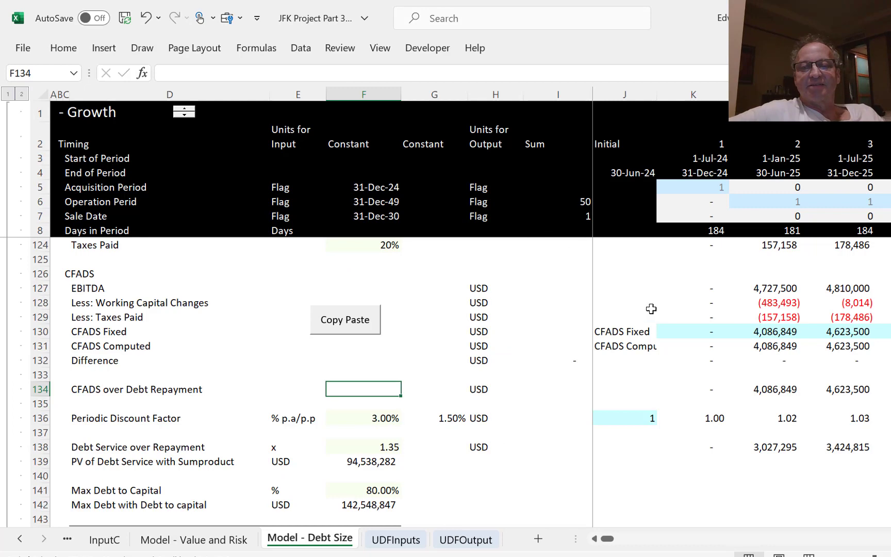
{"action": "left_click", "coordinate": [691, 320]}
{"action": "key", "text": "Down"}
{"action": "key", "text": "Left"}
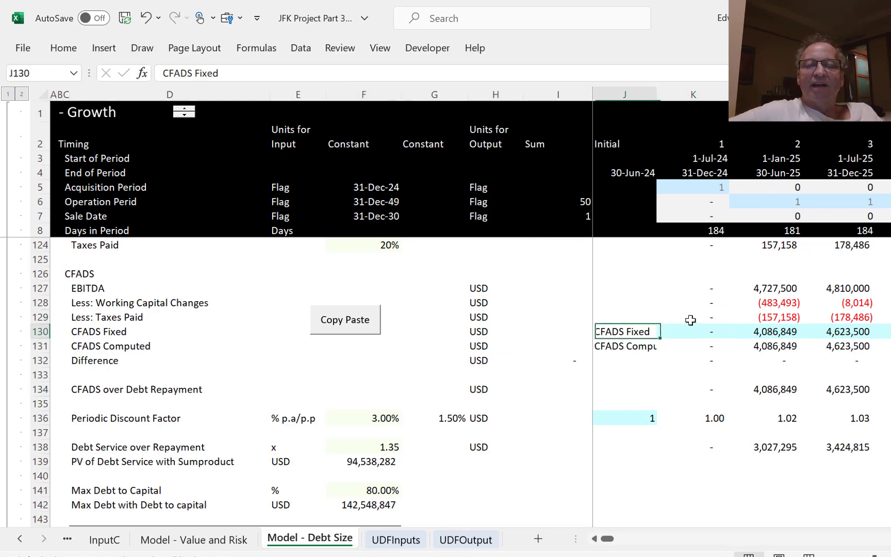
{"action": "key", "text": "Right"}
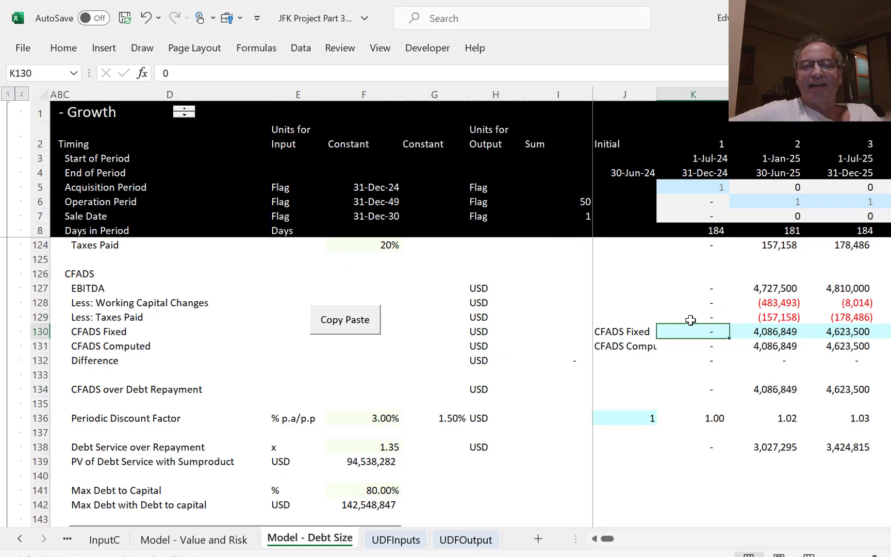
{"action": "key", "text": "Down"}
{"action": "key", "text": "Down"}
{"action": "key", "text": "Down"}
{"action": "key", "text": "Down"}
{"action": "key", "text": "Down"}
{"action": "key", "text": "Down"}
{"action": "key", "text": "Down"}
{"action": "key", "text": "Down"}
{"action": "key", "text": "Down"}
{"action": "key", "text": "Down"}
{"action": "key", "text": "Down"}
{"action": "key", "text": "Down"}
{"action": "key", "text": "Down"}
{"action": "key", "text": "Down"}
{"action": "key", "text": "Down"}
{"action": "key", "text": "Down"}
{"action": "key", "text": "Down"}
{"action": "key", "text": "Down"}
{"action": "key", "text": "Down"}
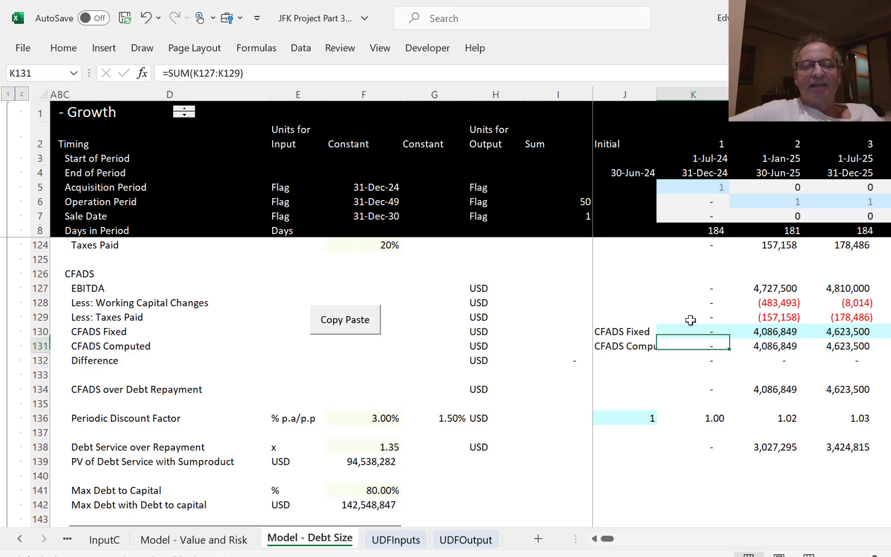
{"action": "key", "text": "Up"}
{"action": "key", "text": "Up"}
{"action": "key", "text": "Up"}
{"action": "key", "text": "Up"}
{"action": "key", "text": "Up"}
{"action": "key", "text": "Up"}
{"action": "key", "text": "Up"}
{"action": "key", "text": "Up"}
{"action": "key", "text": "Up"}
{"action": "key", "text": "Up"}
{"action": "key", "text": "Up"}
{"action": "key", "text": "Up"}
{"action": "key", "text": "Up"}
{"action": "key", "text": "Up"}
{"action": "key", "text": "Up"}
{"action": "key", "text": "Up"}
{"action": "key", "text": "Up"}
{"action": "key", "text": "Up"}
{"action": "key", "text": "Up"}
{"action": "key", "text": "Up"}
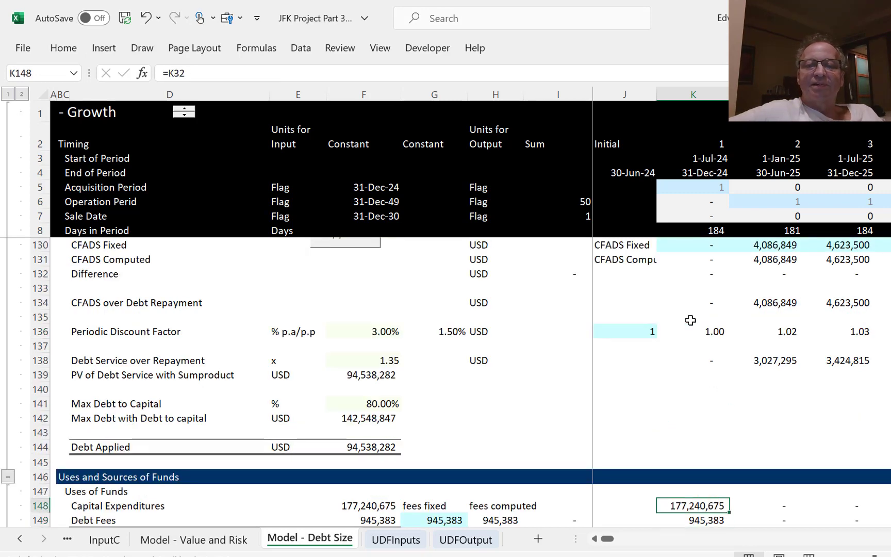
{"action": "key", "text": "Down"}
{"action": "key", "text": "Down"}
{"action": "key", "text": "Down"}
{"action": "key", "text": "Down"}
{"action": "key", "text": "Down"}
{"action": "key", "text": "Down"}
{"action": "key", "text": "Down"}
{"action": "key", "text": "Down"}
{"action": "key", "text": "Down"}
{"action": "key", "text": "Down"}
{"action": "key", "text": "Down"}
{"action": "key", "text": "Down"}
{"action": "key", "text": "Down"}
{"action": "key", "text": "Down"}
{"action": "key", "text": "Down"}
{"action": "key", "text": "Down"}
{"action": "key", "text": "Down"}
{"action": "key", "text": "Down"}
{"action": "key", "text": "Down"}
{"action": "key", "text": "Down"}
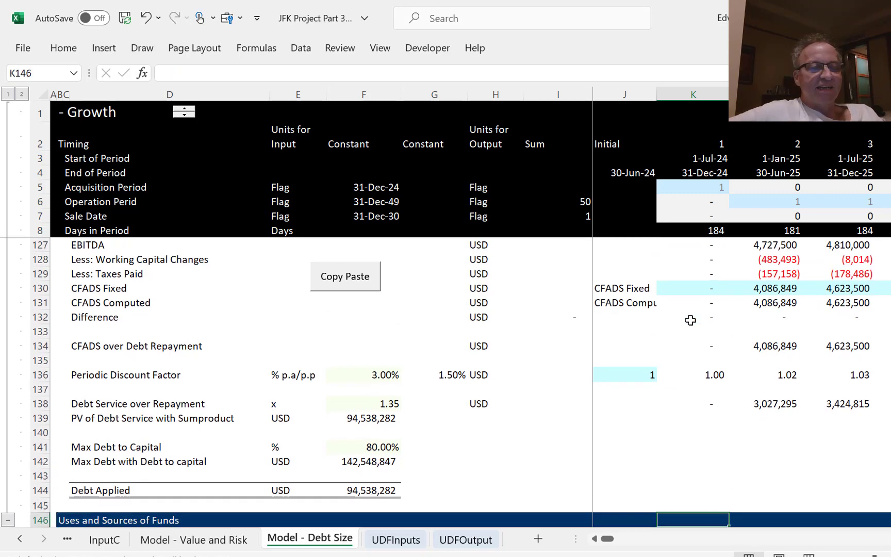
{"action": "key", "text": "Down"}
{"action": "key", "text": "Down"}
{"action": "key", "text": "Down"}
{"action": "key", "text": "Down"}
{"action": "key", "text": "Down"}
{"action": "key", "text": "Down"}
{"action": "key", "text": "Down"}
{"action": "key", "text": "Down"}
{"action": "key", "text": "Down"}
{"action": "key", "text": "Down"}
{"action": "key", "text": "Down"}
{"action": "key", "text": "Down"}
{"action": "key", "text": "Down"}
{"action": "key", "text": "Down"}
{"action": "key", "text": "Down"}
{"action": "key", "text": "Down"}
{"action": "key", "text": "Down"}
{"action": "key", "text": "Down"}
{"action": "key", "text": "Down"}
{"action": "key", "text": "Down"}
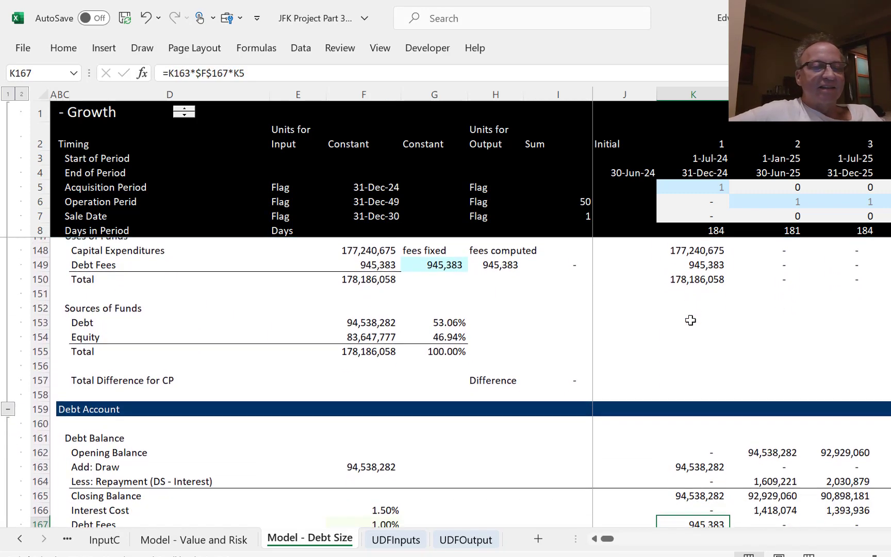
{"action": "key", "text": "Down"}
{"action": "key", "text": "Down"}
{"action": "key", "text": "Up"}
{"action": "key", "text": "Up"}
{"action": "key", "text": "Up"}
{"action": "key", "text": "Up"}
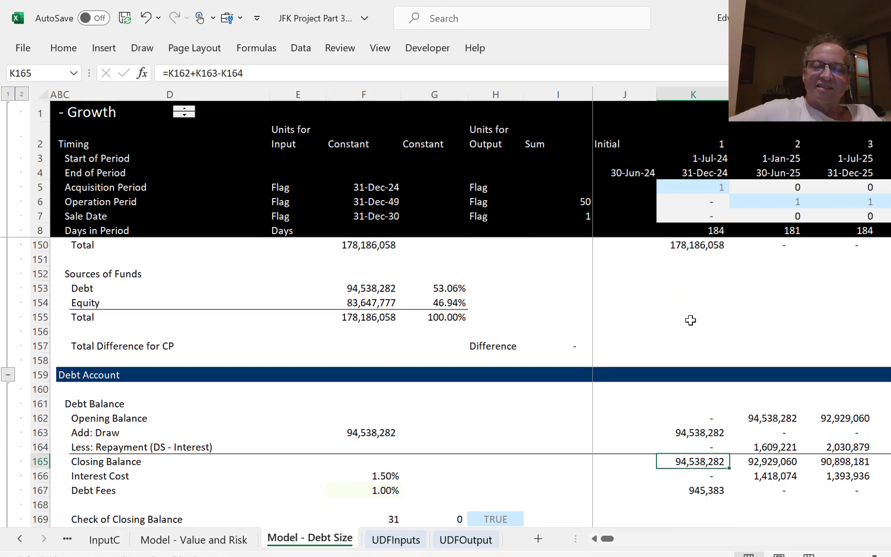
{"action": "key", "text": "Up"}
{"action": "type", "text": "="}
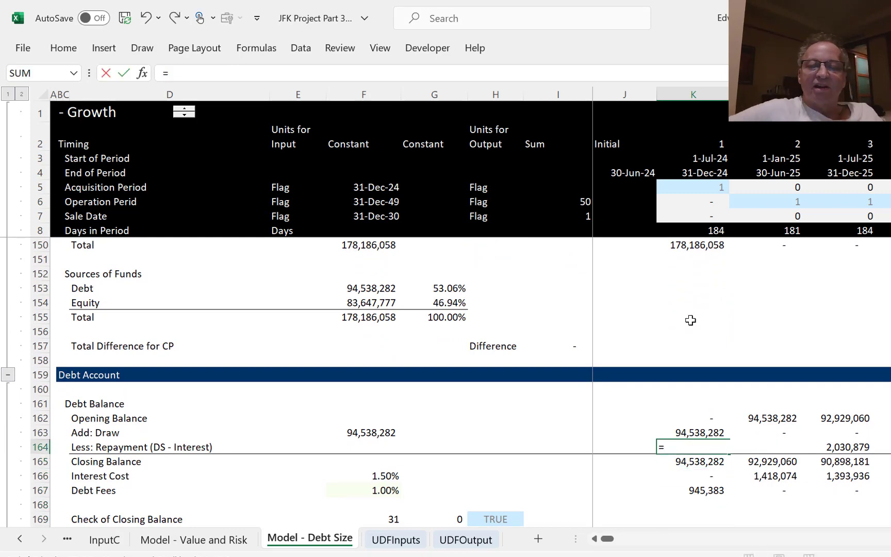
{"action": "key", "text": "ctrl+Page_Down"}
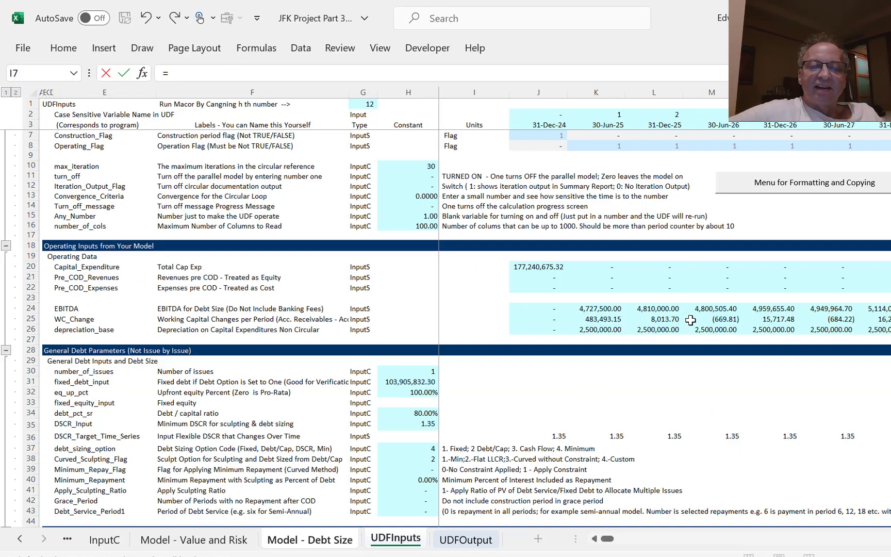
{"action": "key", "text": "ctrl+Page_Down"}
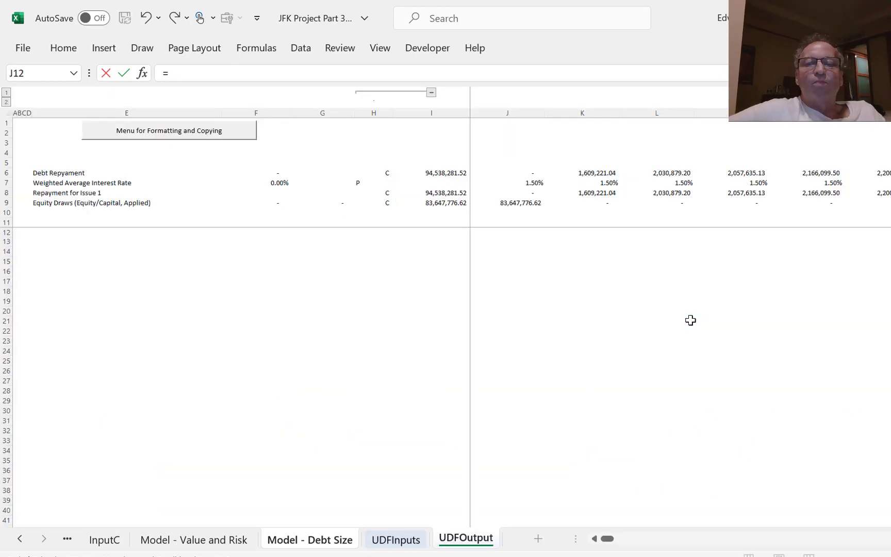
{"action": "left_click", "coordinate": [513, 197]}
{"action": "key", "text": "Return"}
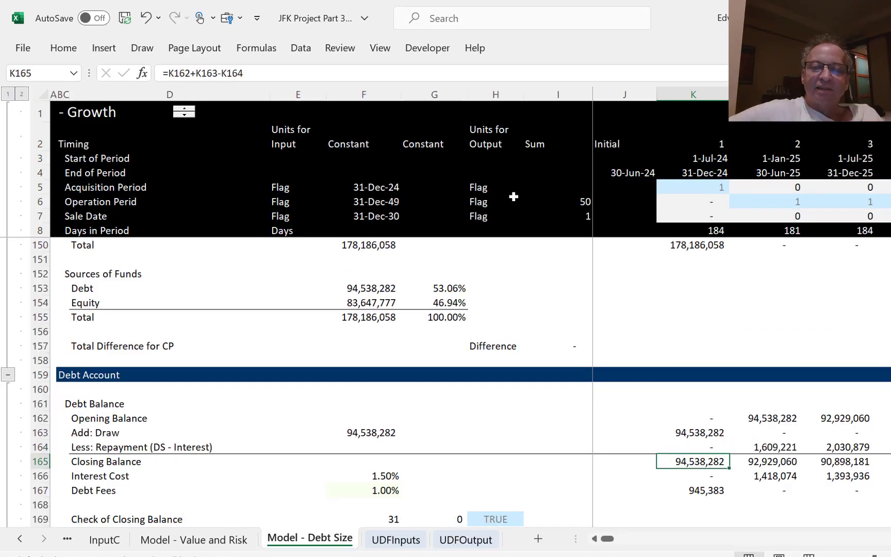
Copy the linked repayment formula in K164 across the remaining periods of the row.
{"action": "key", "text": "Up"}
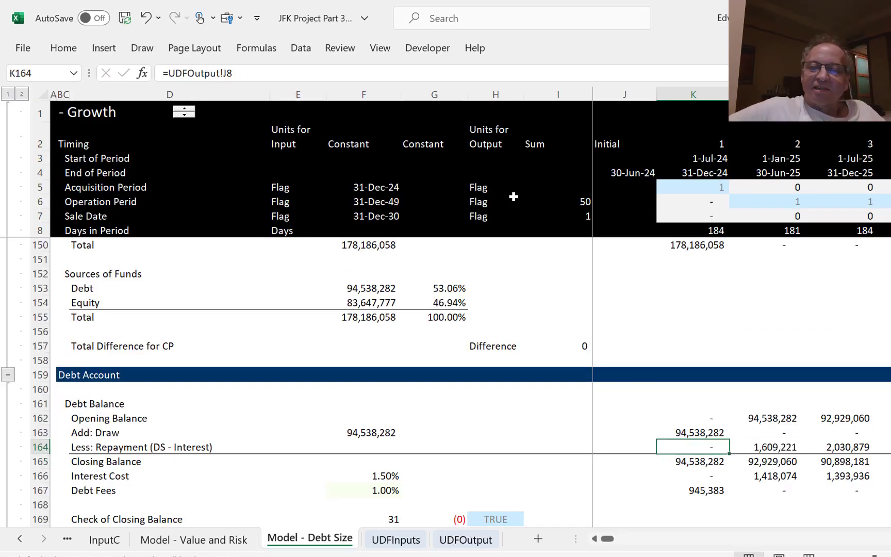
{"action": "key", "text": "ctrl+shift+r"}
{"action": "key", "text": "Left"}
{"action": "key", "text": "Right"}
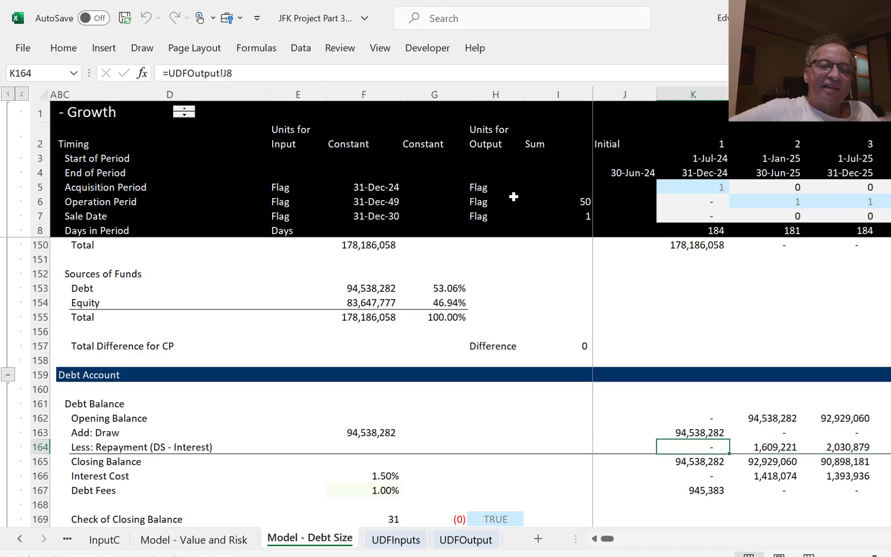
Link the Debt Applied amount in F144 to the total issue 1 repayment in UDFOutput I8.
{"action": "key", "text": "Left"}
{"action": "key", "text": "Left"}
{"action": "key", "text": "Left"}
{"action": "key", "text": "Left"}
{"action": "key", "text": "Left"}
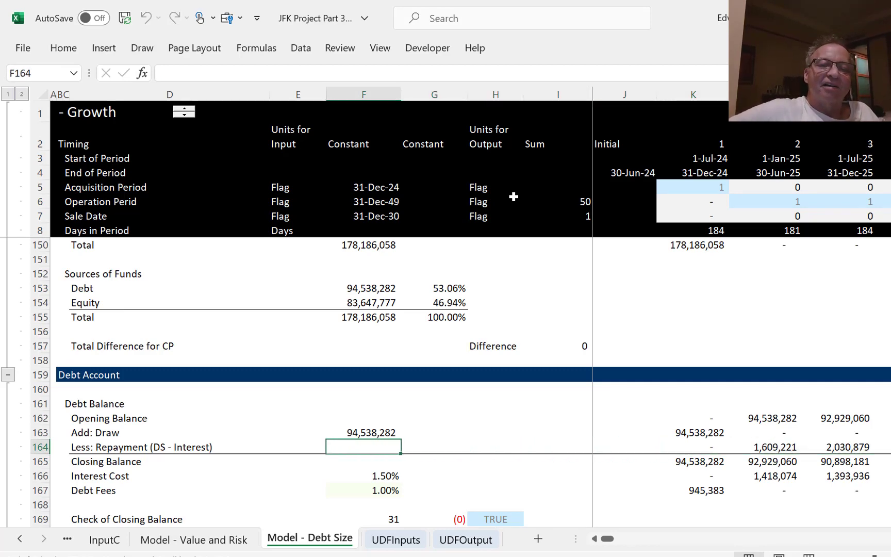
{"action": "key", "text": "Up"}
{"action": "key", "text": "Up"}
{"action": "key", "text": "Up"}
{"action": "key", "text": "Up"}
{"action": "key", "text": "Up"}
{"action": "key", "text": "Up"}
{"action": "key", "text": "Up"}
{"action": "key", "text": "Up"}
{"action": "key", "text": "Up"}
{"action": "key", "text": "Up"}
{"action": "key", "text": "Up"}
{"action": "key", "text": "Up"}
{"action": "key", "text": "Up"}
{"action": "key", "text": "Up"}
{"action": "key", "text": "Up"}
{"action": "key", "text": "Up"}
{"action": "key", "text": "Up"}
{"action": "key", "text": "Up"}
{"action": "key", "text": "Up"}
{"action": "key", "text": "Up"}
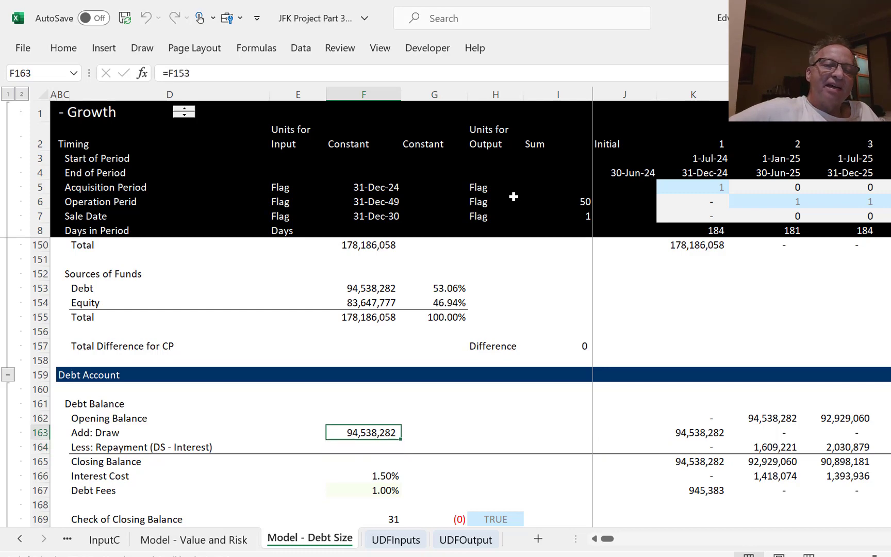
{"action": "key", "text": "Up"}
{"action": "key", "text": "Up"}
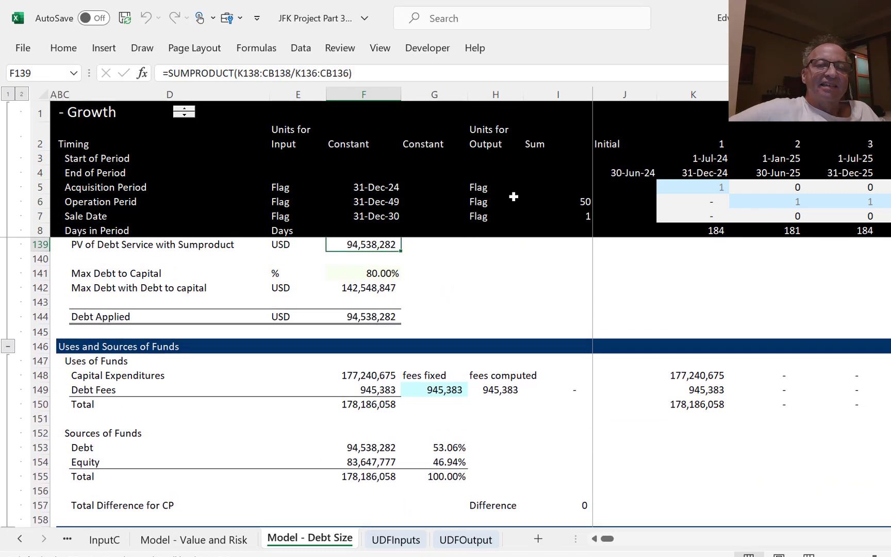
{"action": "key", "text": "Down"}
{"action": "key", "text": "Down"}
{"action": "key", "text": "Down"}
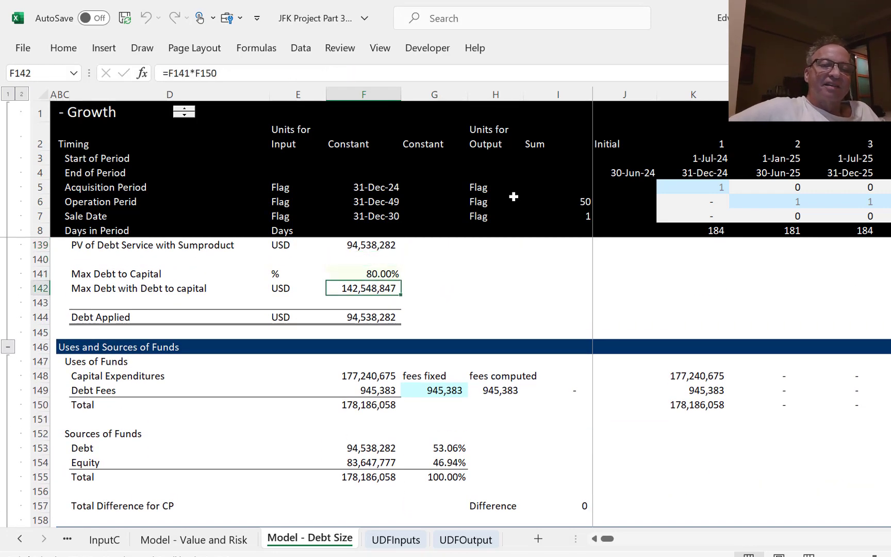
{"action": "key", "text": "Down"}
{"action": "key", "text": "Down"}
{"action": "type", "text": "="}
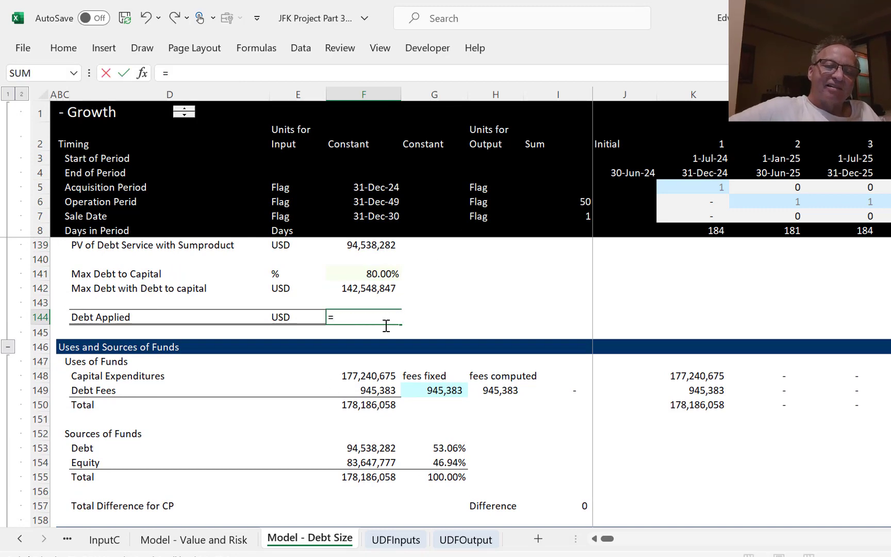
{"action": "left_click", "coordinate": [466, 540]}
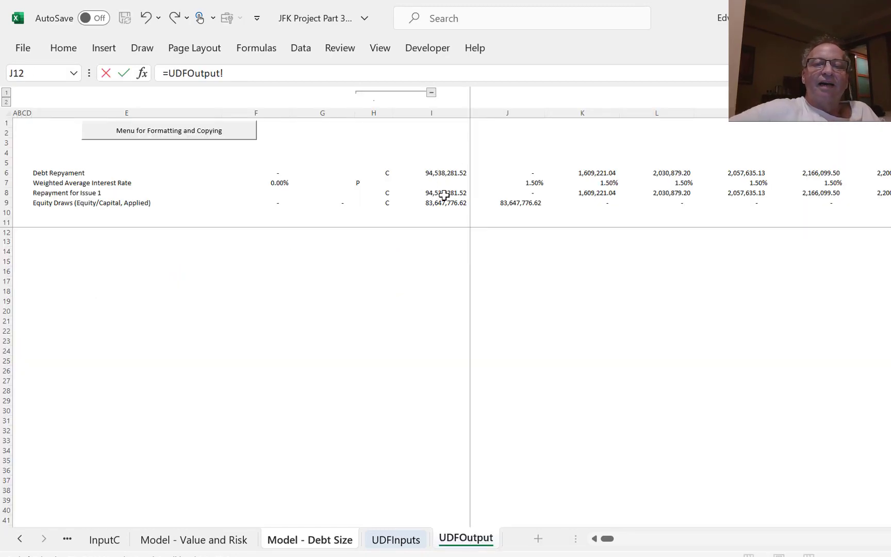
{"action": "left_click", "coordinate": [444, 194]}
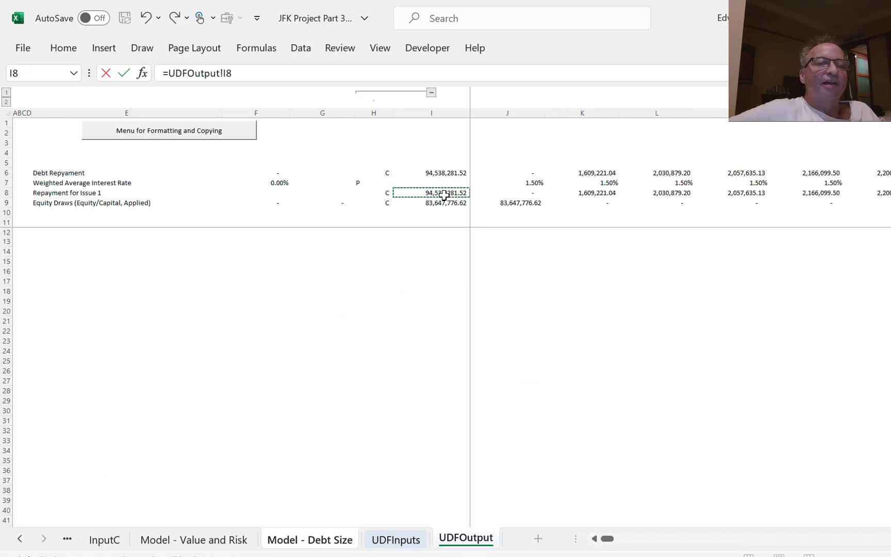
{"action": "key", "text": "Return"}
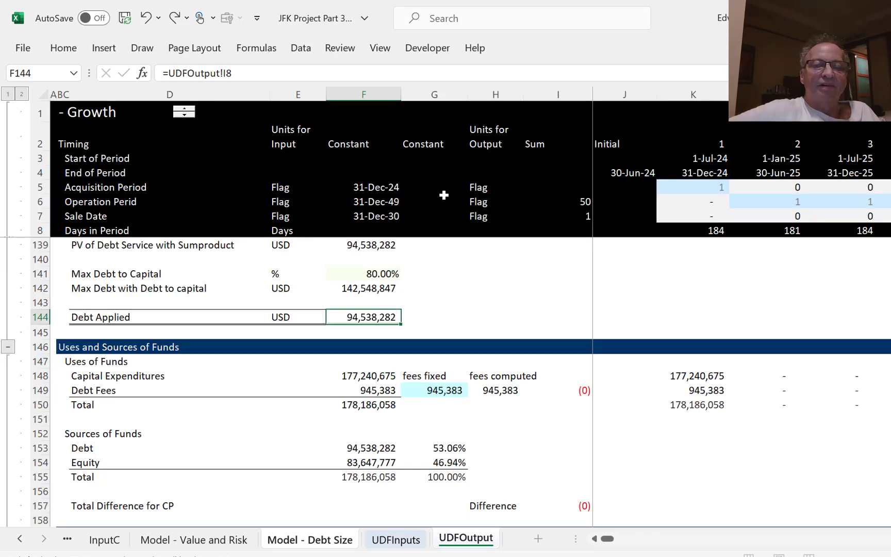
{"action": "key", "text": "Up"}
{"action": "key", "text": "Up"}
{"action": "key", "text": "Down"}
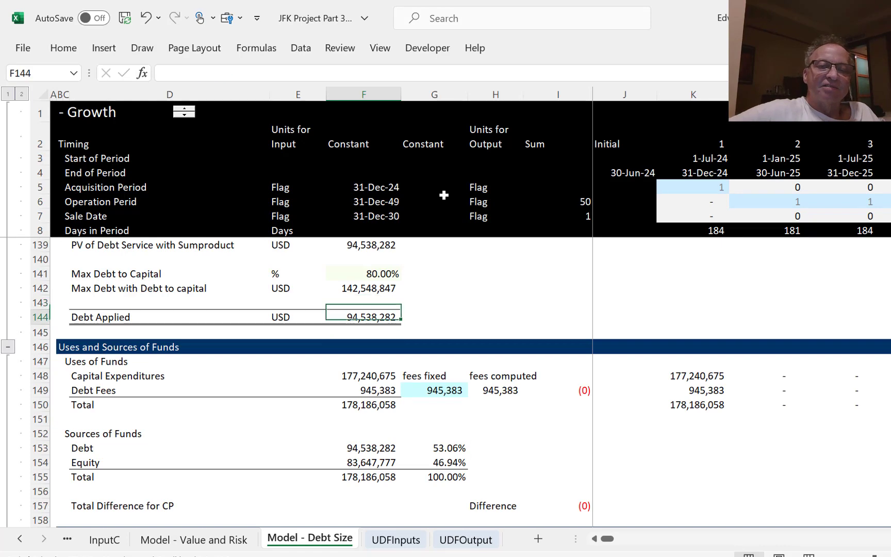
Link the Debt amount in F153 under Sources of Funds to the total issue 1 repayment in UDFOutput I8.
{"action": "key", "text": "Down"}
{"action": "key", "text": "Down"}
{"action": "key", "text": "Down"}
{"action": "key", "text": "Down"}
{"action": "key", "text": "Down"}
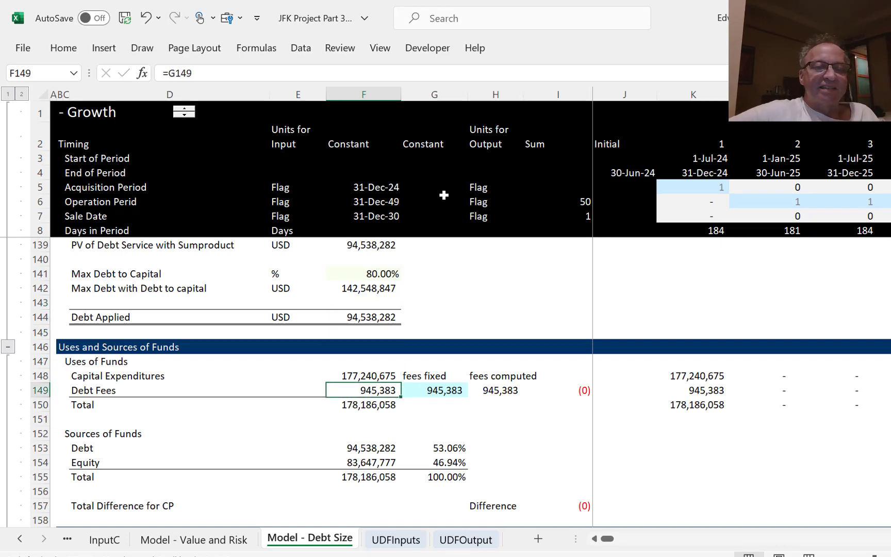
{"action": "key", "text": "Down"}
{"action": "key", "text": "Down"}
{"action": "key", "text": "Down"}
{"action": "key", "text": "Down"}
{"action": "type", "text": "="}
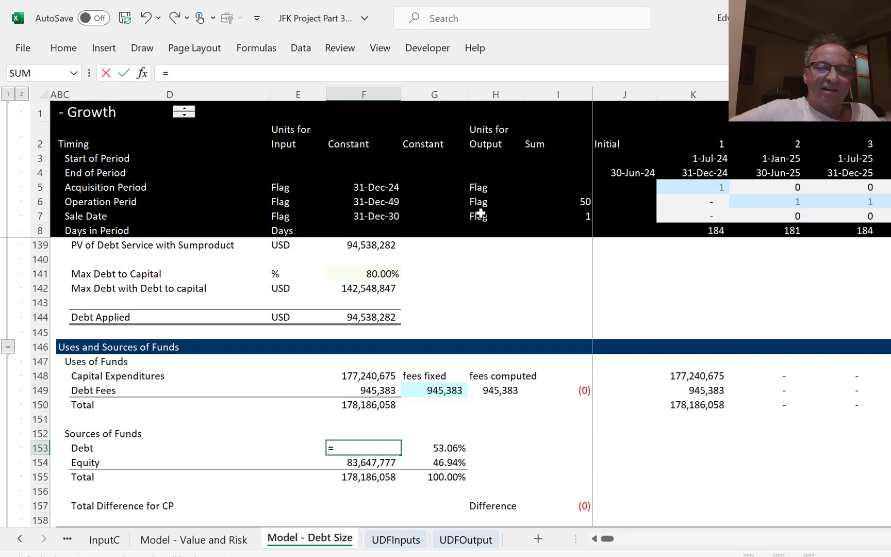
{"action": "left_click", "coordinate": [470, 543]}
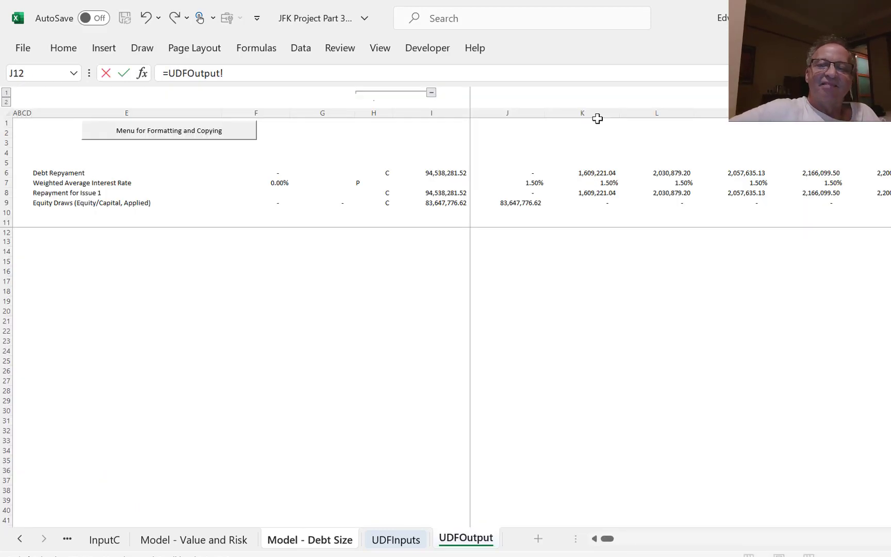
{"action": "left_click", "coordinate": [441, 193]}
{"action": "key", "text": "Return"}
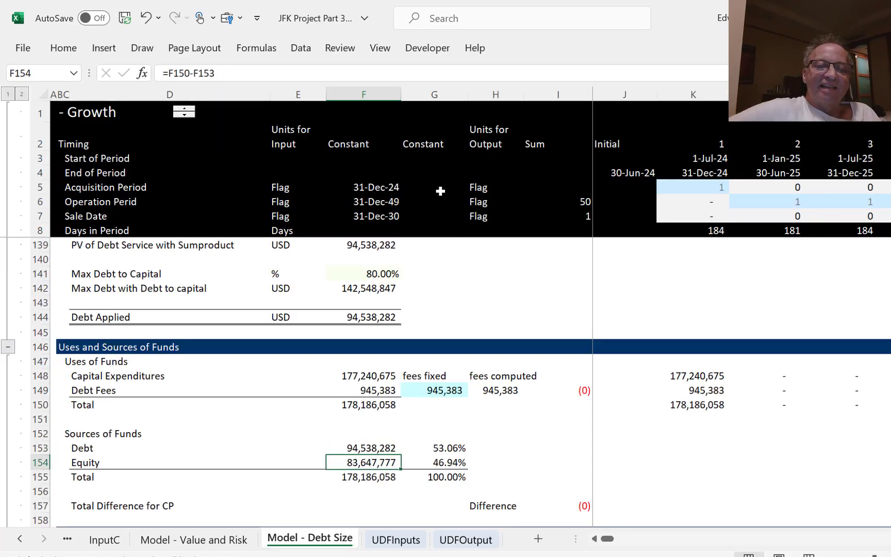
Replace the fixed CFADS value in K130 with the sum of K127:K129 and copy the formula across the remaining periods.
{"action": "key", "text": "Up"}
{"action": "key", "text": "Up"}
{"action": "key", "text": "Up"}
{"action": "key", "text": "Up"}
{"action": "key", "text": "Up"}
{"action": "key", "text": "Up"}
{"action": "key", "text": "Up"}
{"action": "key", "text": "Up"}
{"action": "key", "text": "Up"}
{"action": "key", "text": "Up"}
{"action": "key", "text": "Up"}
{"action": "key", "text": "Up"}
{"action": "key", "text": "Up"}
{"action": "key", "text": "Up"}
{"action": "key", "text": "Up"}
{"action": "key", "text": "Up"}
{"action": "key", "text": "Up"}
{"action": "key", "text": "Up"}
{"action": "key", "text": "Up"}
{"action": "key", "text": "Up"}
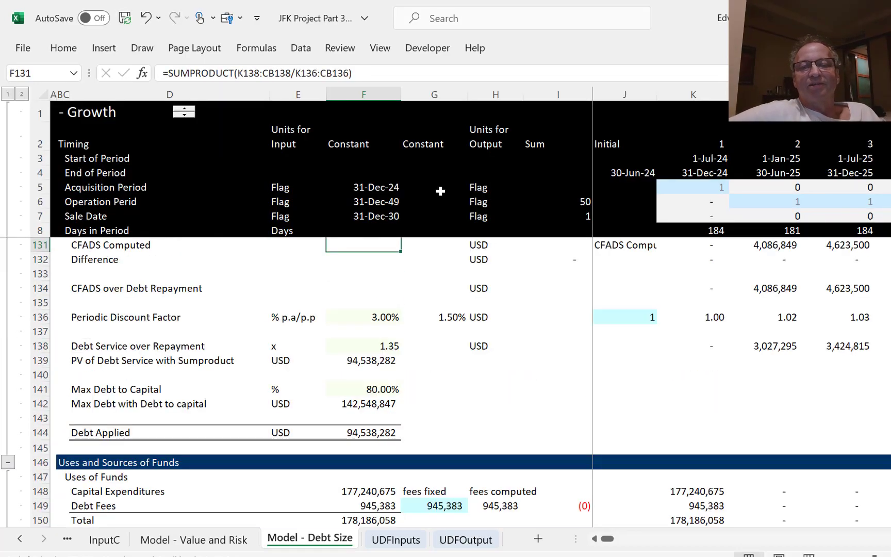
{"action": "key", "text": "Up"}
{"action": "key", "text": "Up"}
{"action": "key", "text": "Up"}
{"action": "key", "text": "Up"}
{"action": "key", "text": "Up"}
{"action": "key", "text": "Up"}
{"action": "key", "text": "Down"}
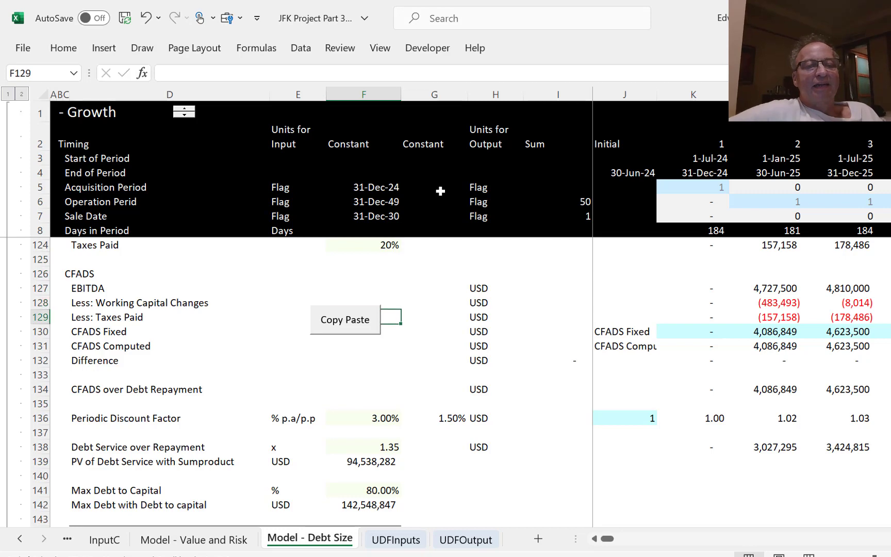
{"action": "key", "text": "Right"}
{"action": "key", "text": "Right"}
{"action": "key", "text": "Right"}
{"action": "key", "text": "Right"}
{"action": "key", "text": "Right"}
{"action": "key", "text": "Down"}
{"action": "key", "text": "Right"}
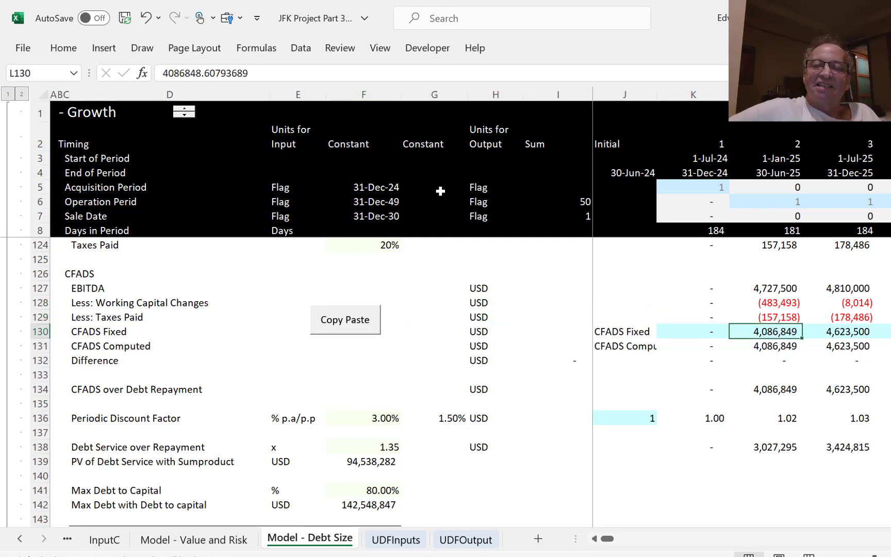
{"action": "key", "text": "Down"}
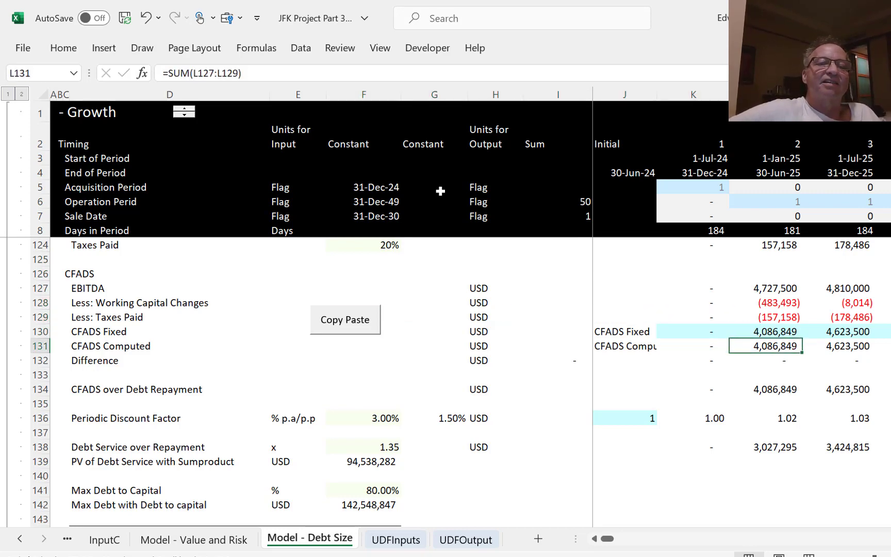
{"action": "key", "text": "Up"}
{"action": "key", "text": "Left"}
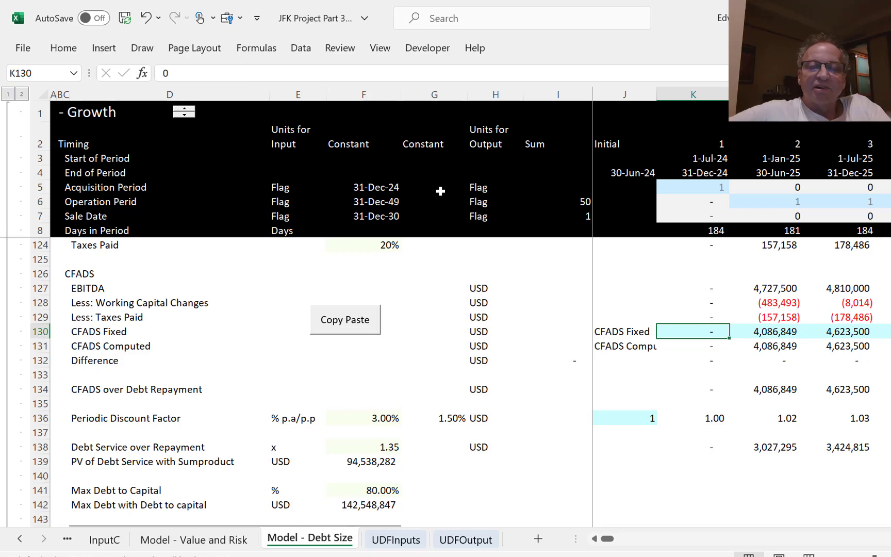
{"action": "key", "text": "alt+equal"}
{"action": "key", "text": "Return"}
{"action": "key", "text": "Up"}
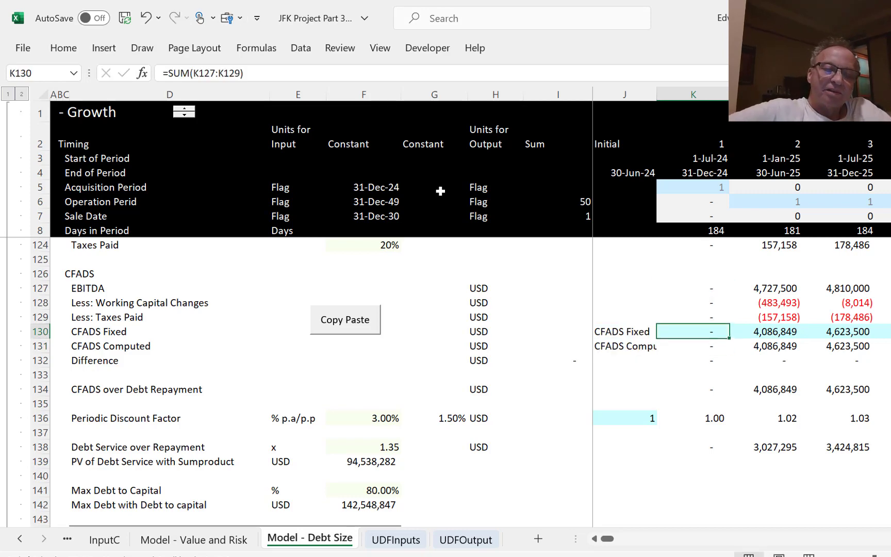
{"action": "key", "text": "ctrl+shift+Right"}
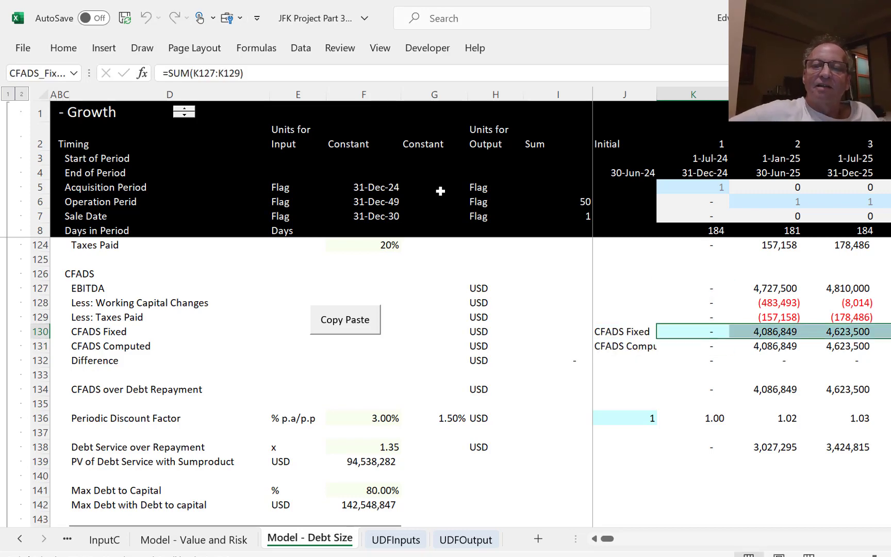
{"action": "key", "text": "ctrl+shift+Left"}
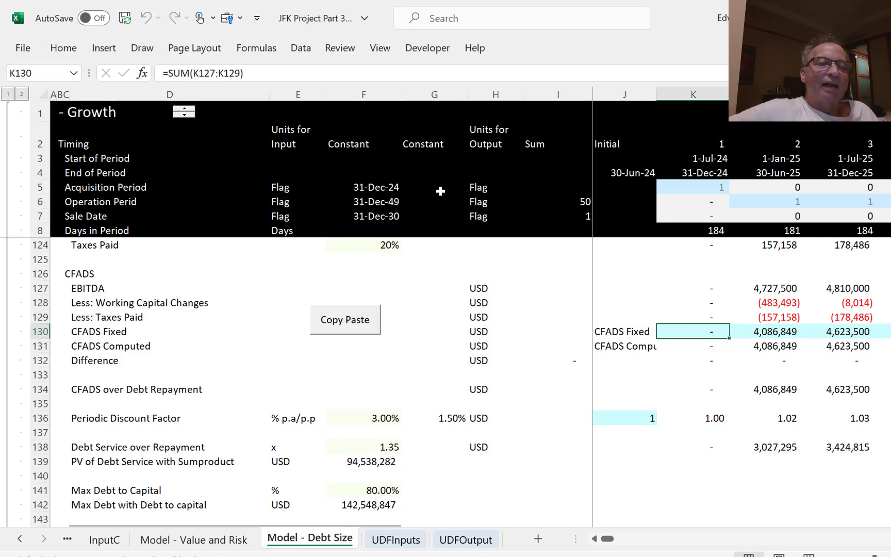
Check the formula calculation options to see whether iterative calculation is enabled.
{"action": "left_click", "coordinate": [23, 50]}
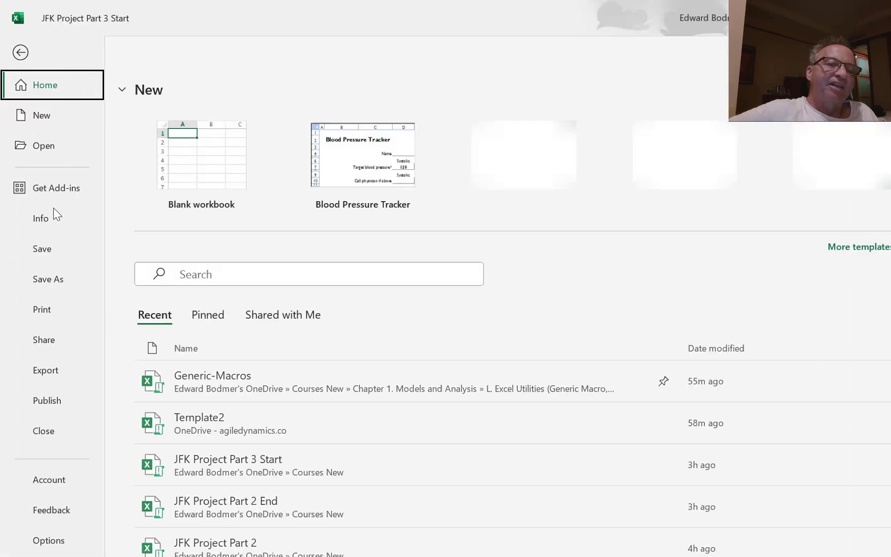
{"action": "left_click", "coordinate": [42, 541]}
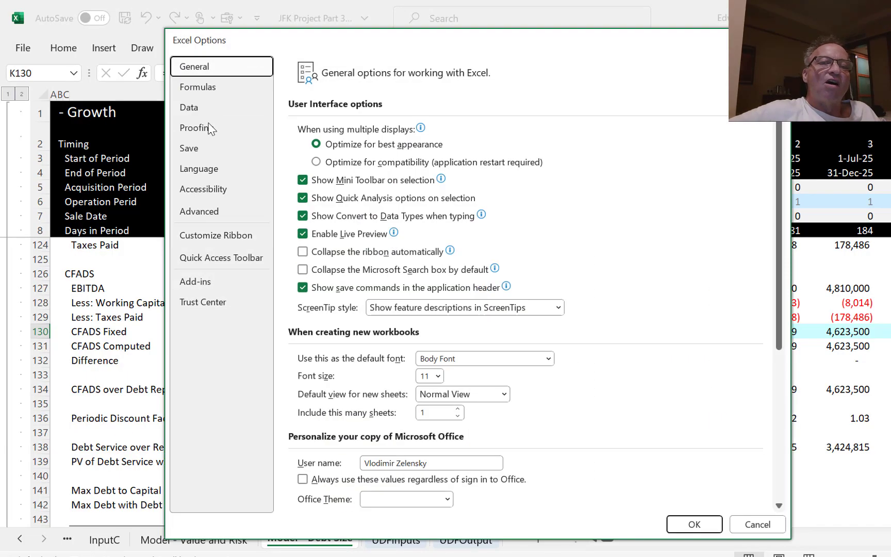
{"action": "left_click", "coordinate": [204, 88]}
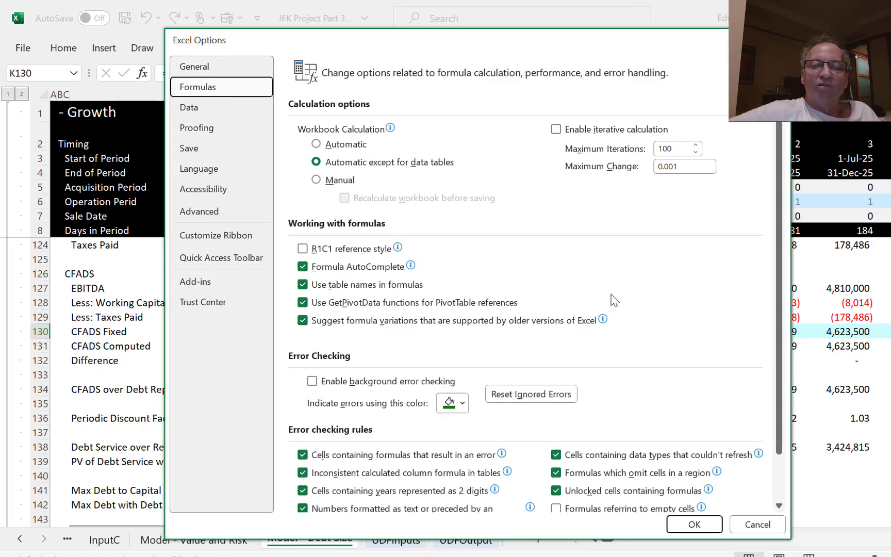
{"action": "left_click", "coordinate": [702, 526]}
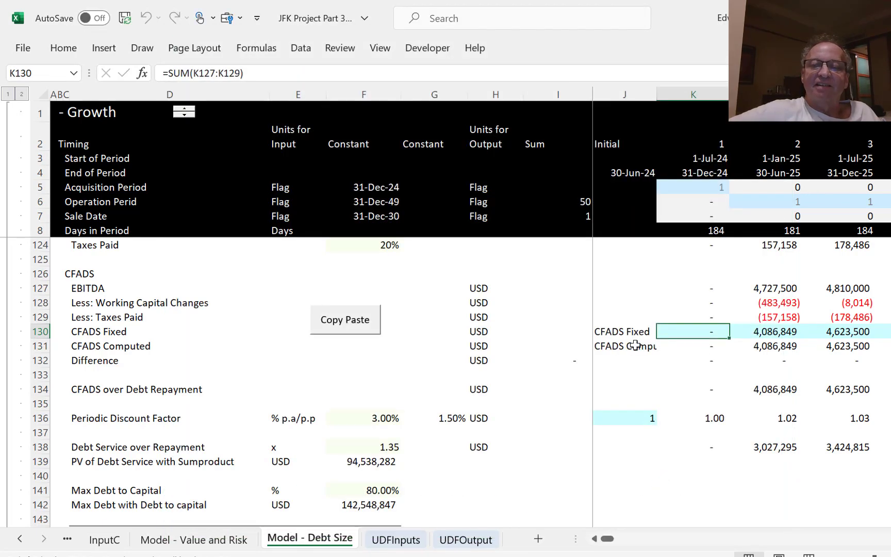
Link Debt Fees in F149 to the computed fees in H149 and clear the fixed fees value in G149.
{"action": "left_click", "coordinate": [551, 418]}
{"action": "key", "text": "Left"}
{"action": "key", "text": "Left"}
{"action": "key", "text": "Left"}
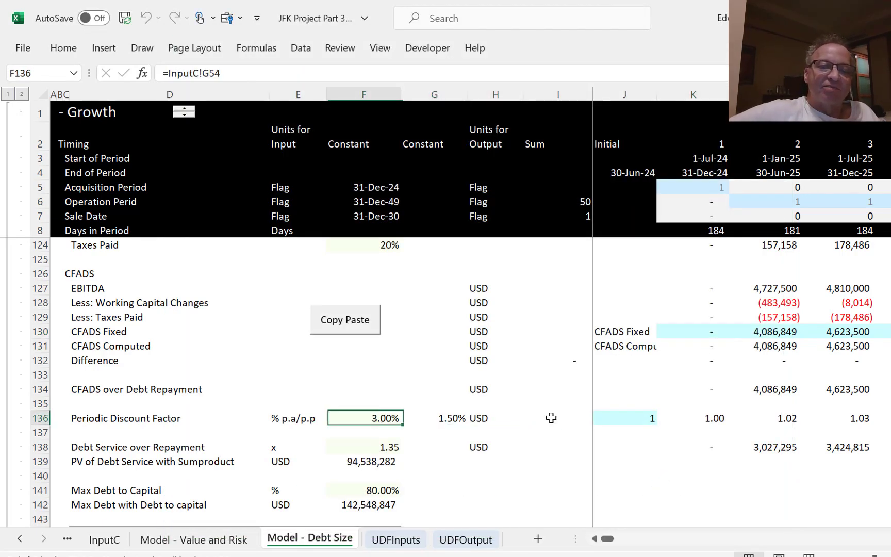
{"action": "key", "text": "Down"}
{"action": "key", "text": "Down"}
{"action": "key", "text": "Down"}
{"action": "key", "text": "Down"}
{"action": "key", "text": "Down"}
{"action": "key", "text": "Down"}
{"action": "key", "text": "Down"}
{"action": "key", "text": "Down"}
{"action": "key", "text": "Down"}
{"action": "key", "text": "Down"}
{"action": "key", "text": "Down"}
{"action": "key", "text": "Down"}
{"action": "key", "text": "Down"}
{"action": "key", "text": "Down"}
{"action": "key", "text": "Down"}
{"action": "key", "text": "Down"}
{"action": "key", "text": "Down"}
{"action": "key", "text": "Down"}
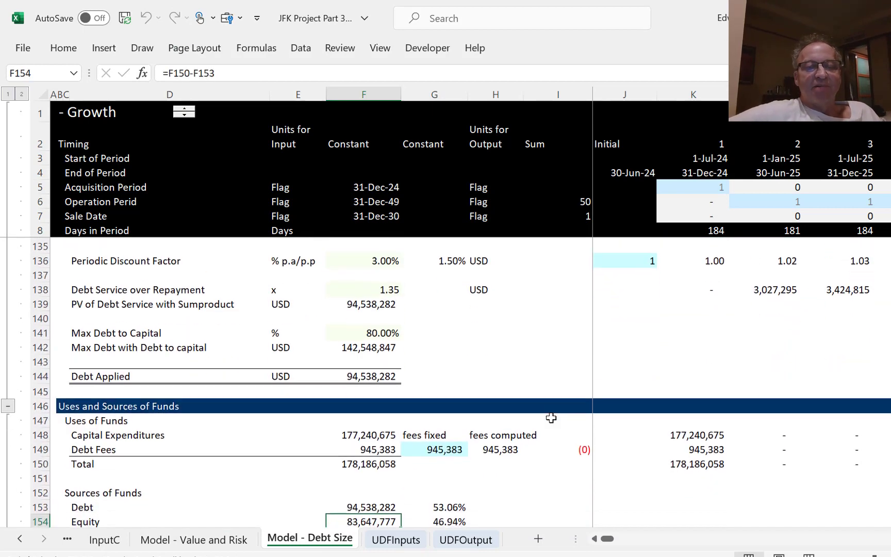
{"action": "key", "text": "Up"}
{"action": "key", "text": "Up"}
{"action": "key", "text": "Up"}
{"action": "key", "text": "Up"}
{"action": "key", "text": "Up"}
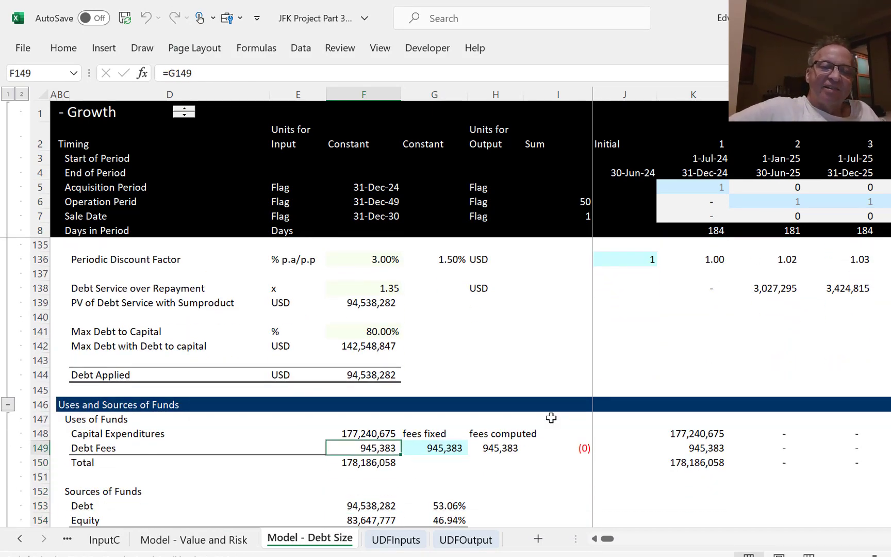
{"action": "key", "text": "BackSpace"}
{"action": "type", "text": "="}
{"action": "key", "text": "Right"}
{"action": "key", "text": "Right"}
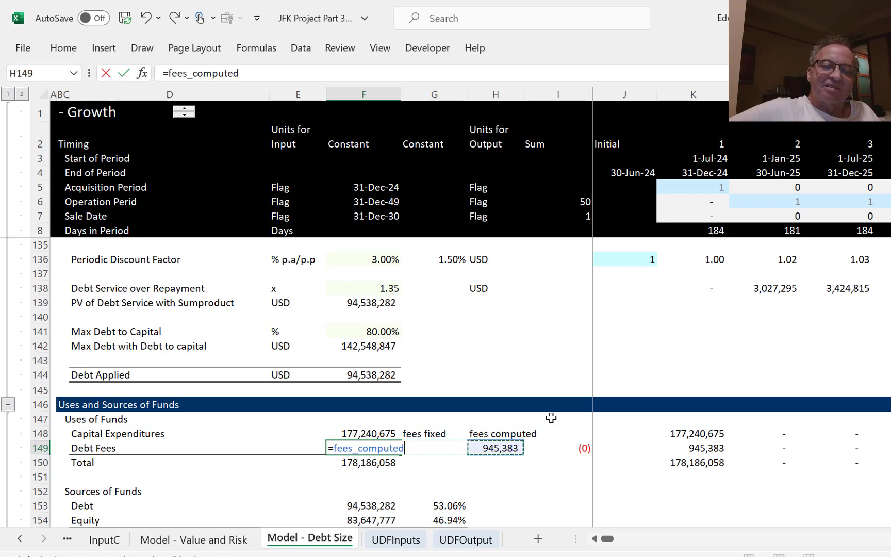
{"action": "key", "text": "Return"}
{"action": "key", "text": "Up"}
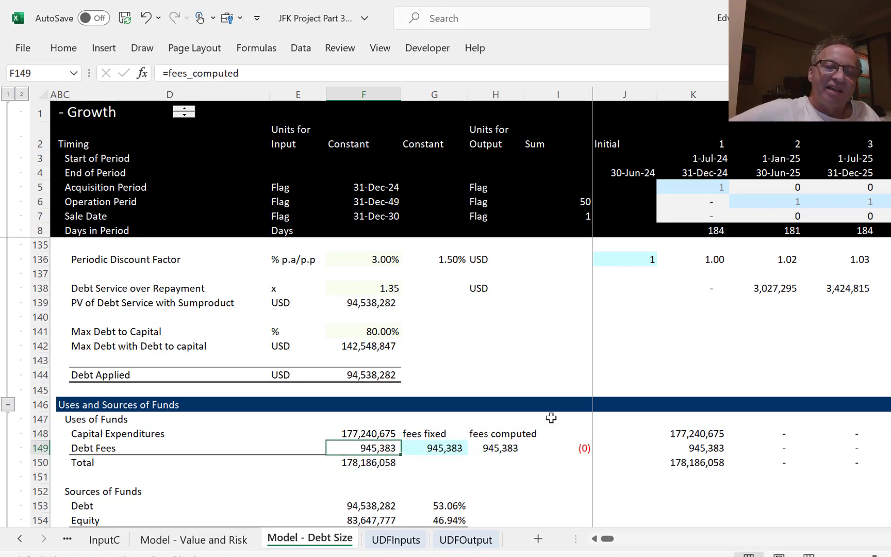
{"action": "key", "text": "Right"}
{"action": "key", "text": "Delete"}
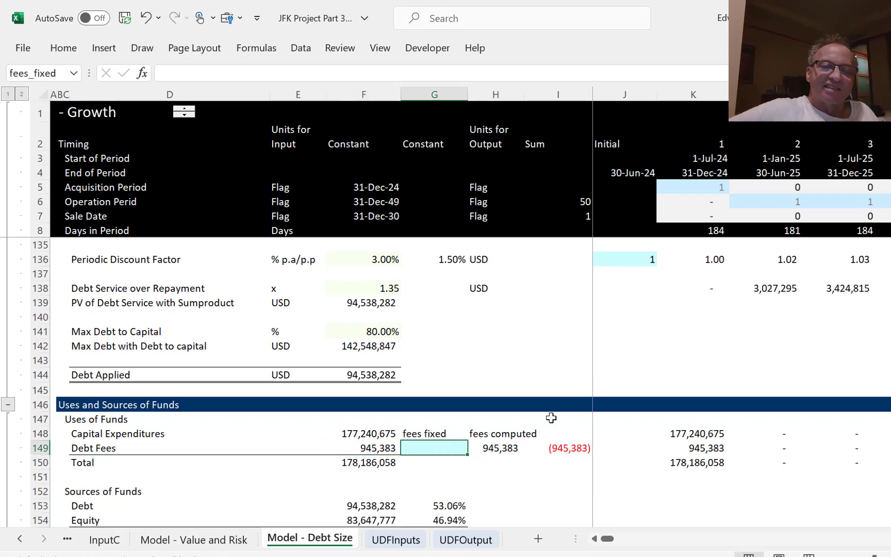
Try to clear the computed fees and difference cells in H148:I157 of the Uses and Sources of Funds section.
{"action": "key", "text": "Down"}
{"action": "key", "text": "Down"}
{"action": "key", "text": "Down"}
{"action": "key", "text": "Down"}
{"action": "key", "text": "Down"}
{"action": "key", "text": "Down"}
{"action": "key", "text": "Down"}
{"action": "key", "text": "Down"}
{"action": "key", "text": "Down"}
{"action": "key", "text": "Down"}
{"action": "key", "text": "Down"}
{"action": "key", "text": "Down"}
{"action": "key", "text": "Down"}
{"action": "key", "text": "Down"}
{"action": "key", "text": "Down"}
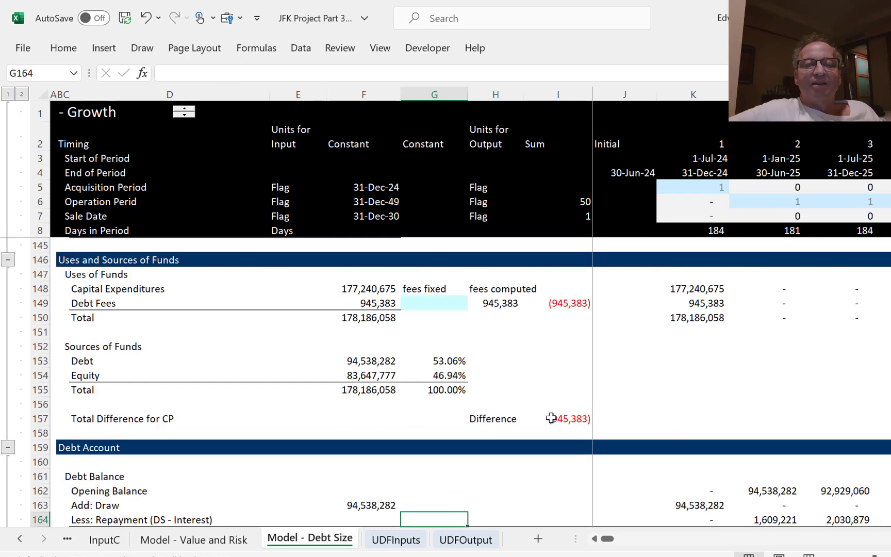
{"action": "key", "text": "Up"}
{"action": "key", "text": "Up"}
{"action": "key", "text": "Up"}
{"action": "key", "text": "Up"}
{"action": "key", "text": "Up"}
{"action": "key", "text": "Up"}
{"action": "key", "text": "Up"}
{"action": "key", "text": "Up"}
{"action": "key", "text": "Up"}
{"action": "key", "text": "Up"}
{"action": "key", "text": "Up"}
{"action": "key", "text": "Up"}
{"action": "key", "text": "Up"}
{"action": "key", "text": "Up"}
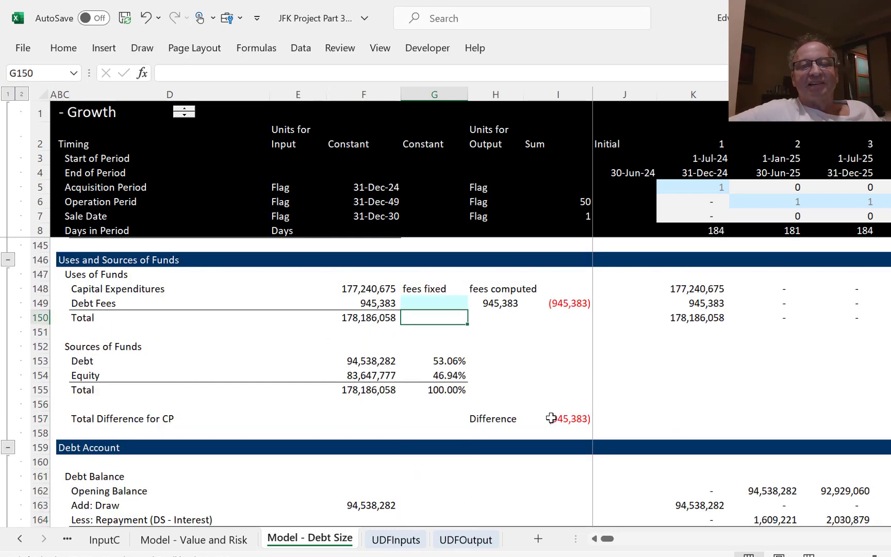
{"action": "key", "text": "Up"}
{"action": "key", "text": "Right"}
{"action": "key", "text": "Up"}
{"action": "key", "text": "shift+Down"}
{"action": "key", "text": "shift+Down"}
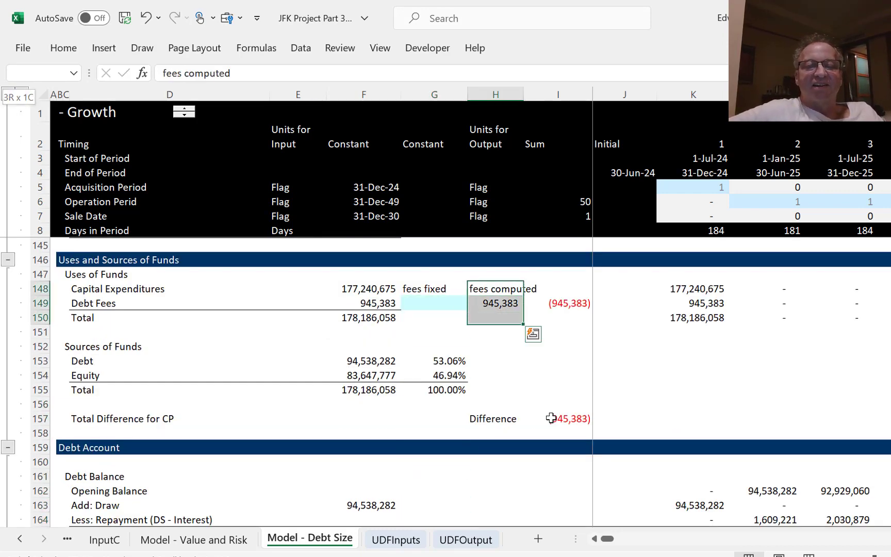
{"action": "key", "text": "shift+Down"}
{"action": "key", "text": "shift+Down"}
{"action": "key", "text": "shift+Down"}
{"action": "key", "text": "shift+Down"}
{"action": "key", "text": "shift+Down"}
{"action": "key", "text": "shift+Down"}
{"action": "key", "text": "shift+Down"}
{"action": "key", "text": "shift+Right"}
{"action": "key", "text": "Delete"}
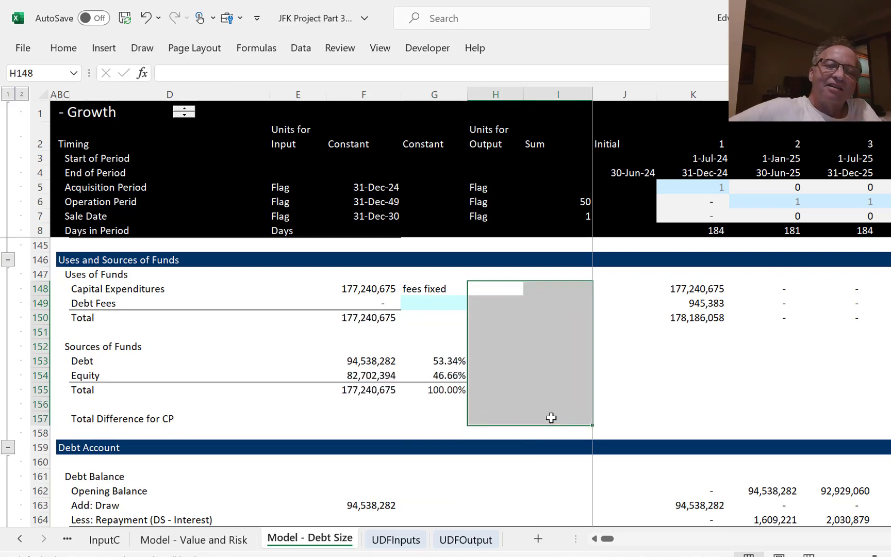
{"action": "key", "text": "Left"}
{"action": "key", "text": "Left"}
{"action": "key", "text": "Down"}
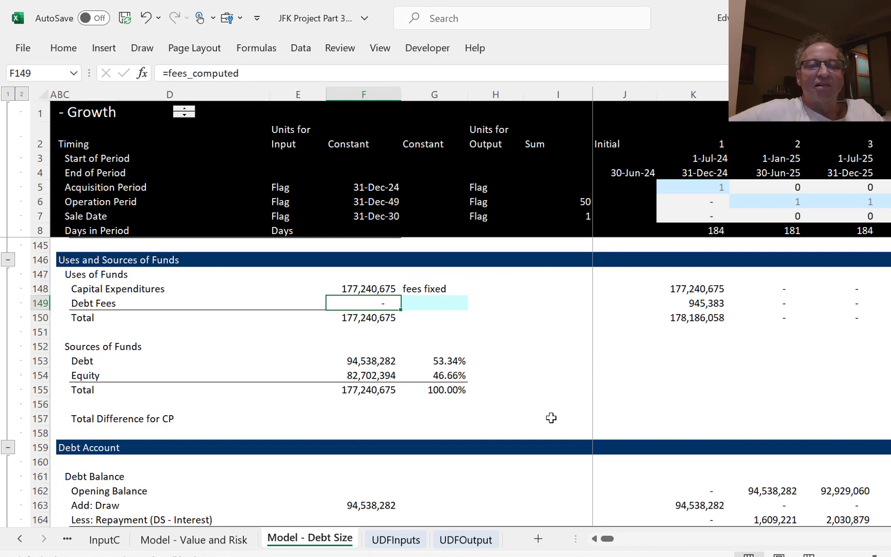
Undo the clearing of H148:I157 and check the Debt Fees amount in F149.
{"action": "key", "text": "ctrl+z"}
{"action": "key", "text": "Left"}
{"action": "key", "text": "Right"}
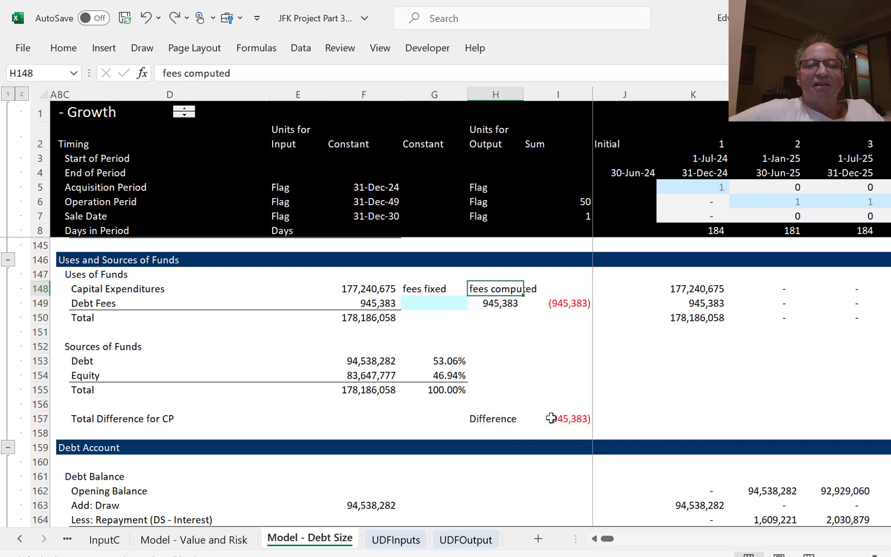
{"action": "key", "text": "Down"}
{"action": "key", "text": "Left"}
{"action": "key", "text": "Left"}
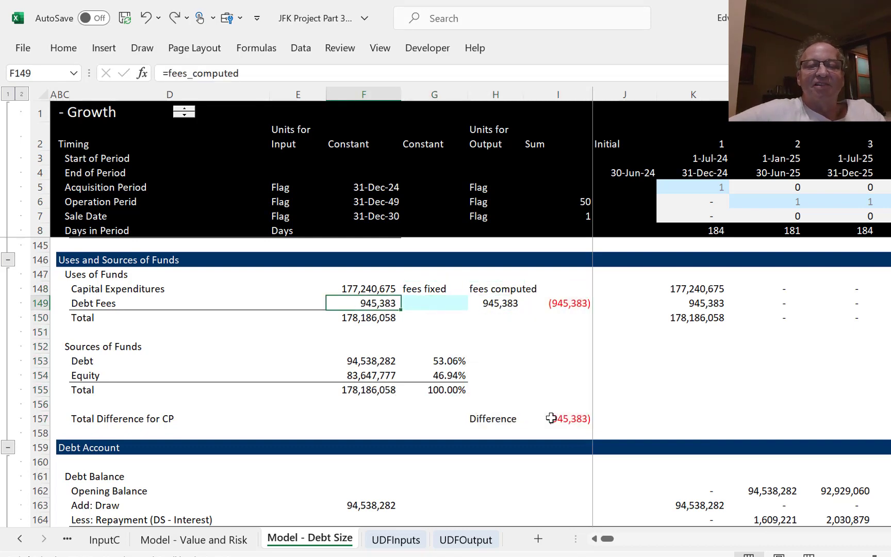
Clear the fee difference and total difference formulas in I149:I157.
{"action": "key", "text": "Right"}
{"action": "key", "text": "Right"}
{"action": "key", "text": "Right"}
{"action": "key", "text": "shift+Down"}
{"action": "key", "text": "shift+Down"}
{"action": "key", "text": "shift+Down"}
{"action": "key", "text": "shift+Down"}
{"action": "key", "text": "shift+Down"}
{"action": "key", "text": "shift+Down"}
{"action": "key", "text": "shift+Down"}
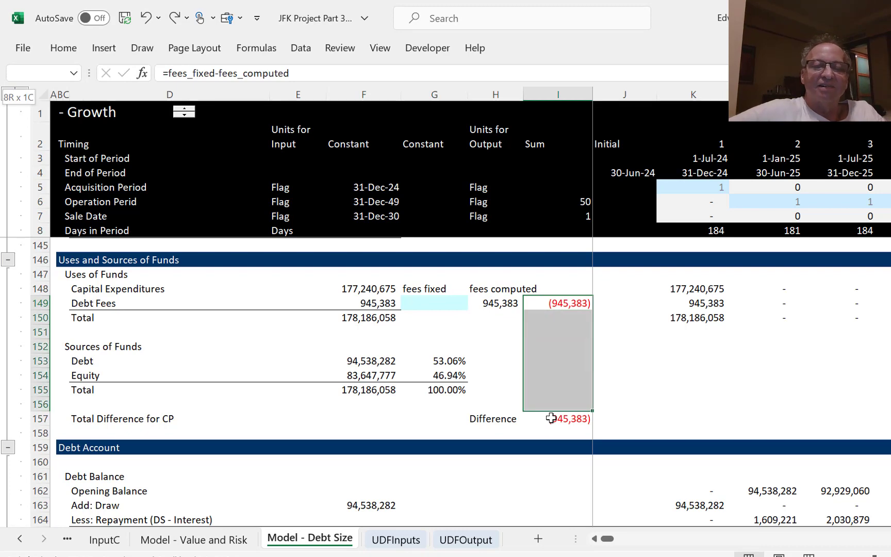
{"action": "key", "text": "shift+Down"}
{"action": "key", "text": "Delete"}
Delete the Difference label in H157 on the Total Difference for CP row.
{"action": "key", "text": "Left"}
{"action": "key", "text": "Down"}
{"action": "key", "text": "Down"}
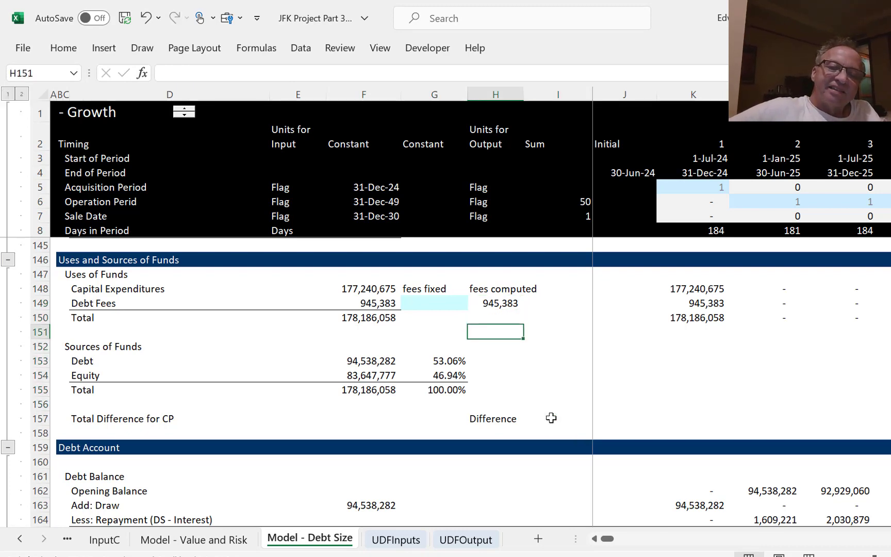
{"action": "key", "text": "Down"}
{"action": "key", "text": "Down"}
{"action": "key", "text": "Down"}
{"action": "key", "text": "Down"}
{"action": "key", "text": "Down"}
{"action": "key", "text": "Down"}
{"action": "key", "text": "Down"}
{"action": "key", "text": "Down"}
{"action": "key", "text": "Up"}
{"action": "key", "text": "Up"}
{"action": "key", "text": "Delete"}
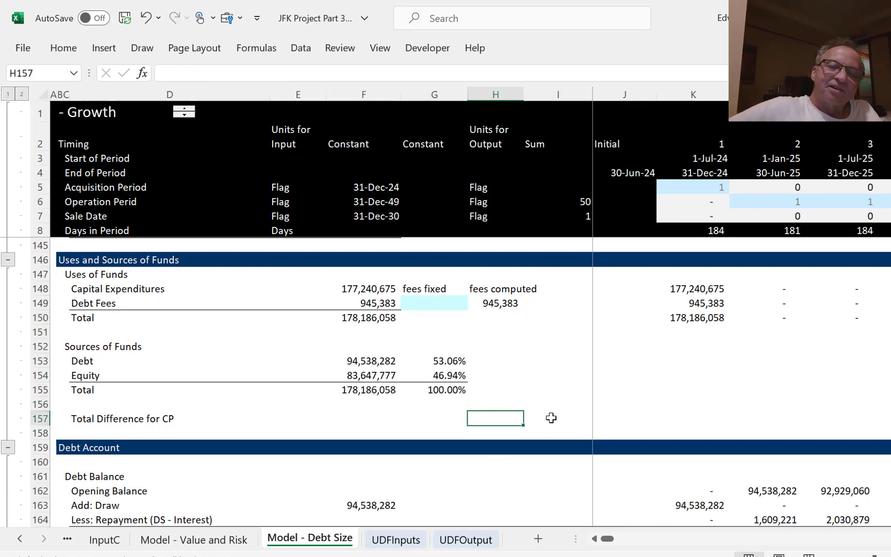
Review the Debt Account balance rows and the closing balance check under the - Growth scenario.
{"action": "key", "text": "Left"}
{"action": "key", "text": "Left"}
{"action": "key", "text": "Left"}
{"action": "key", "text": "Left"}
{"action": "key", "text": "Left"}
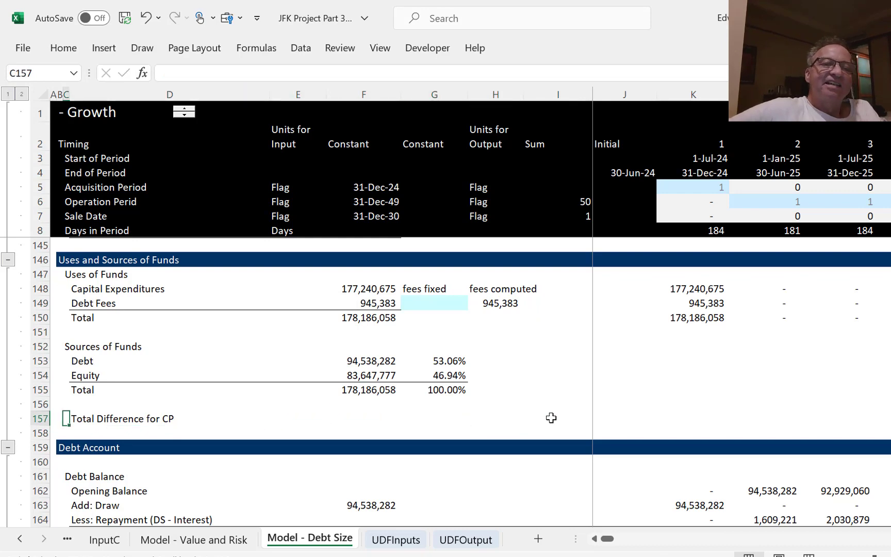
{"action": "key", "text": "Right"}
{"action": "key", "text": "Right"}
{"action": "key", "text": "Right"}
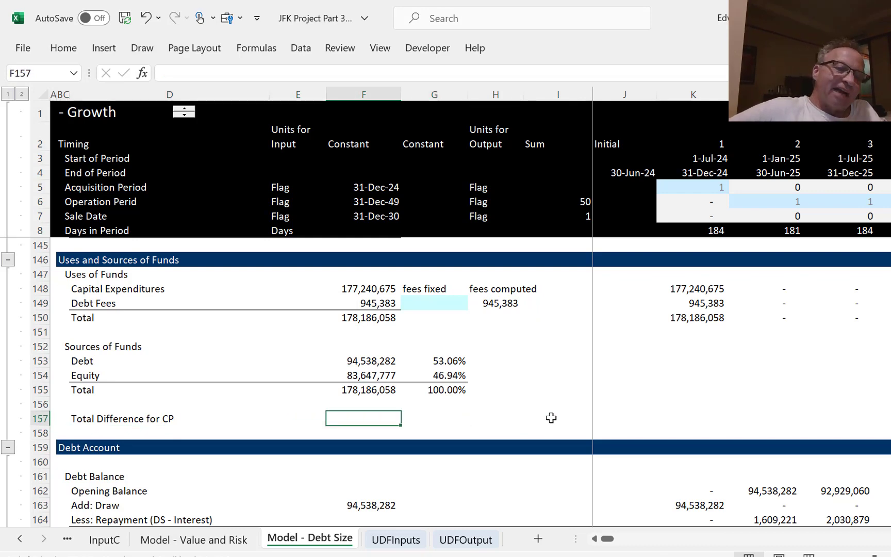
{"action": "key", "text": "Down"}
{"action": "key", "text": "Down"}
{"action": "key", "text": "Down"}
{"action": "key", "text": "Down"}
{"action": "key", "text": "Down"}
{"action": "key", "text": "Down"}
{"action": "key", "text": "Down"}
{"action": "key", "text": "Down"}
{"action": "key", "text": "Down"}
{"action": "key", "text": "Down"}
{"action": "key", "text": "Down"}
{"action": "key", "text": "Down"}
{"action": "key", "text": "Down"}
{"action": "key", "text": "Down"}
{"action": "key", "text": "Down"}
{"action": "key", "text": "Down"}
{"action": "key", "text": "Down"}
{"action": "key", "text": "Down"}
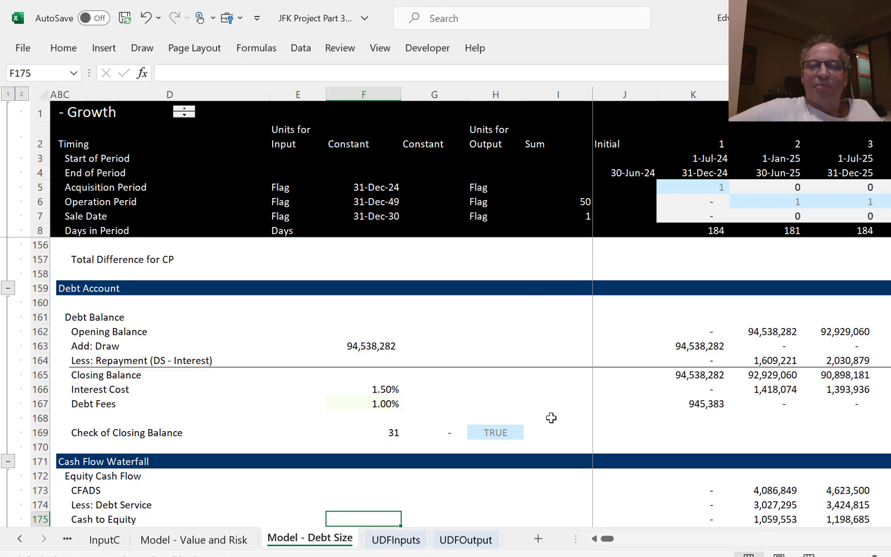
{"action": "key", "text": "Up"}
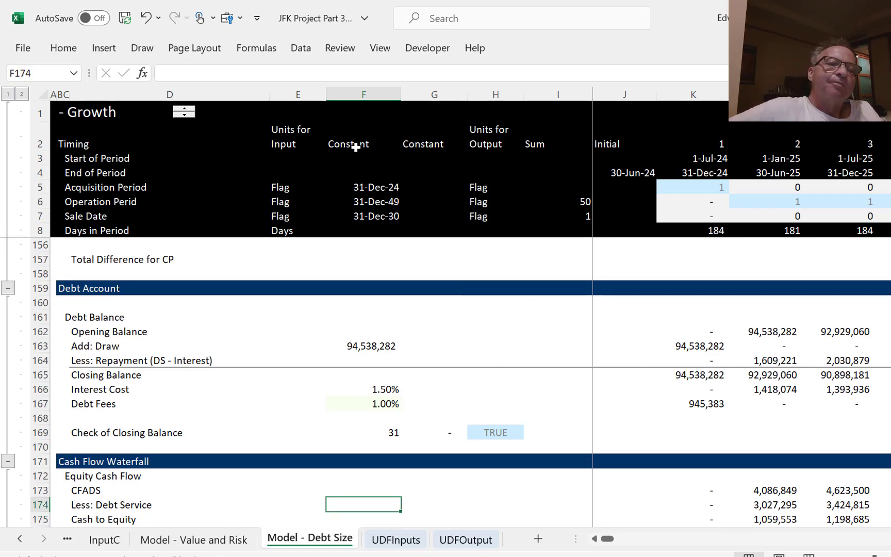
Switch the scenario to - Inflation and look over the debt sizing and sources of funds up to Capacity and Volumes.
{"action": "left_click", "coordinate": [188, 109]}
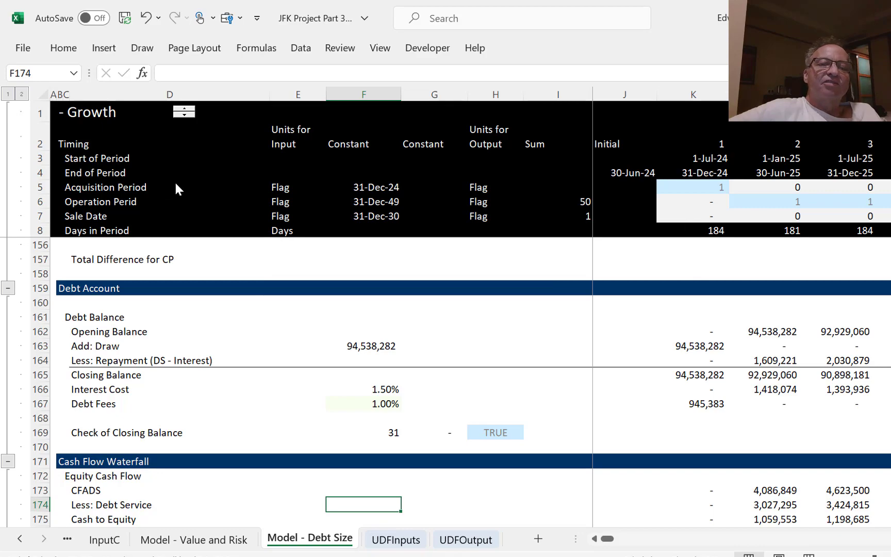
{"action": "left_click", "coordinate": [237, 276]}
{"action": "key", "text": "Page_Up"}
{"action": "key", "text": "Page_Up"}
{"action": "key", "text": "Page_Up"}
{"action": "key", "text": "Page_Up"}
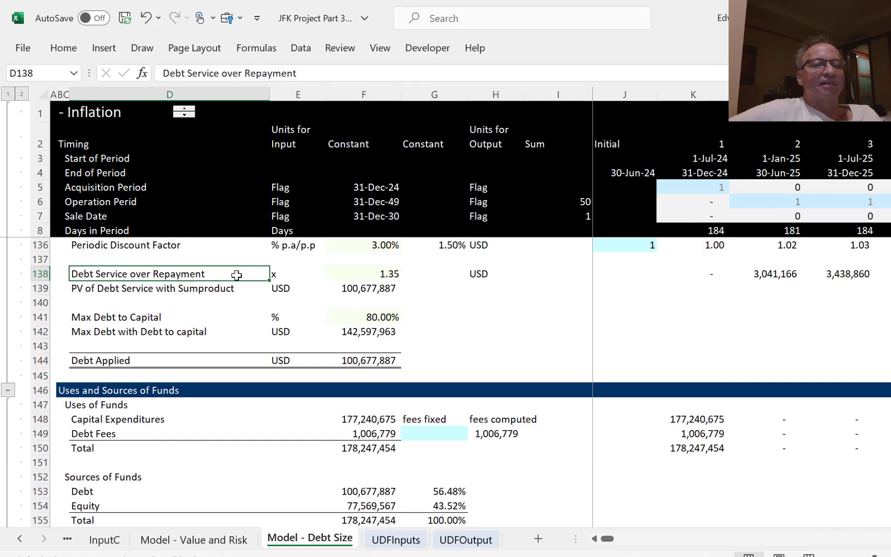
{"action": "key", "text": "Page_Up"}
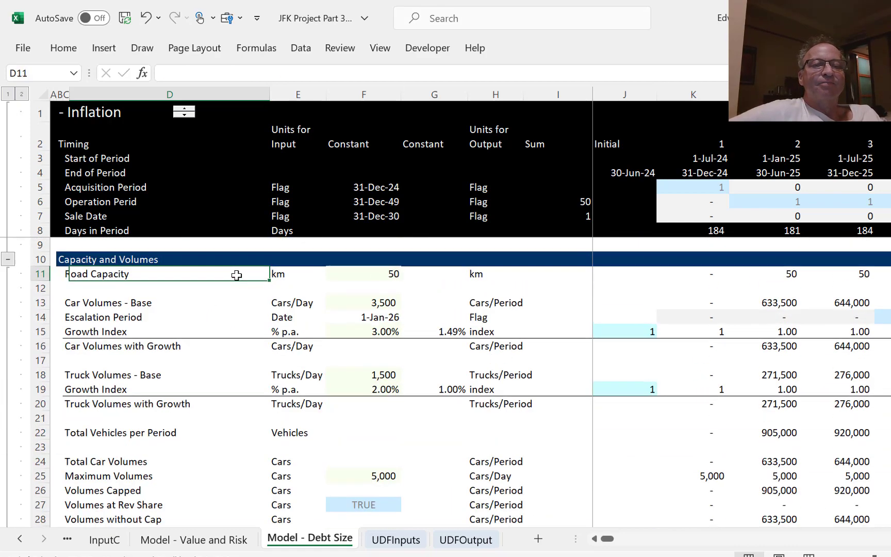
Remove the Copy Paste macro button beside the CFADS Fixed rows.
{"action": "key", "text": "Page_Down"}
{"action": "key", "text": "Page_Down"}
{"action": "key", "text": "Page_Down"}
{"action": "key", "text": "Page_Down"}
{"action": "key", "text": "Page_Down"}
{"action": "key", "text": "Page_Down"}
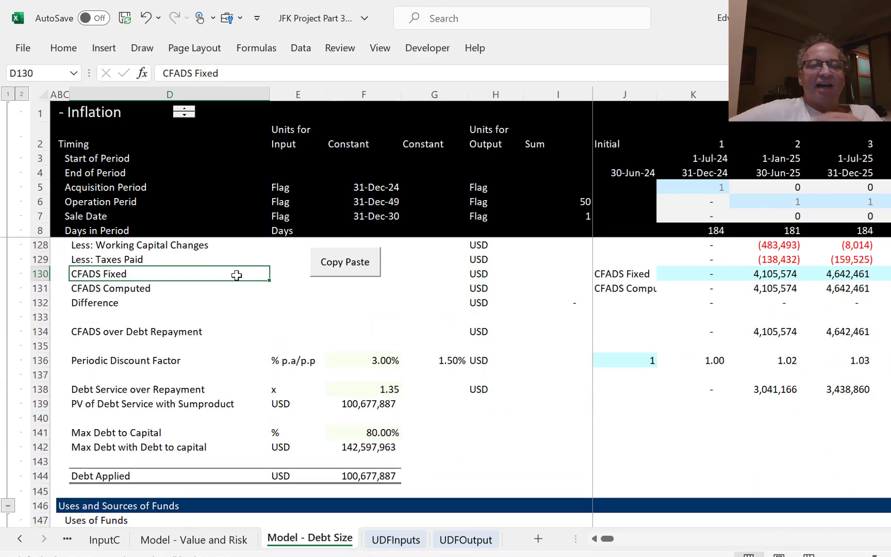
{"action": "right_click", "coordinate": [344, 279]}
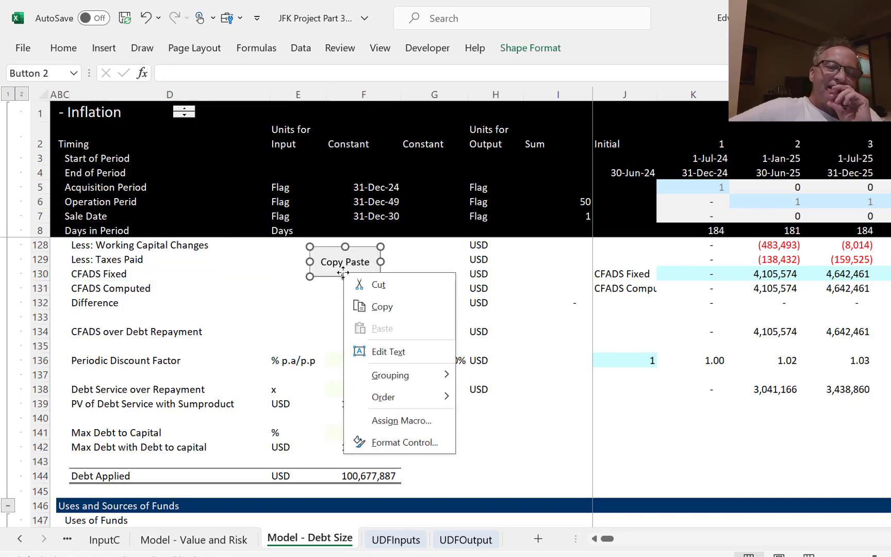
{"action": "left_click", "coordinate": [375, 287]}
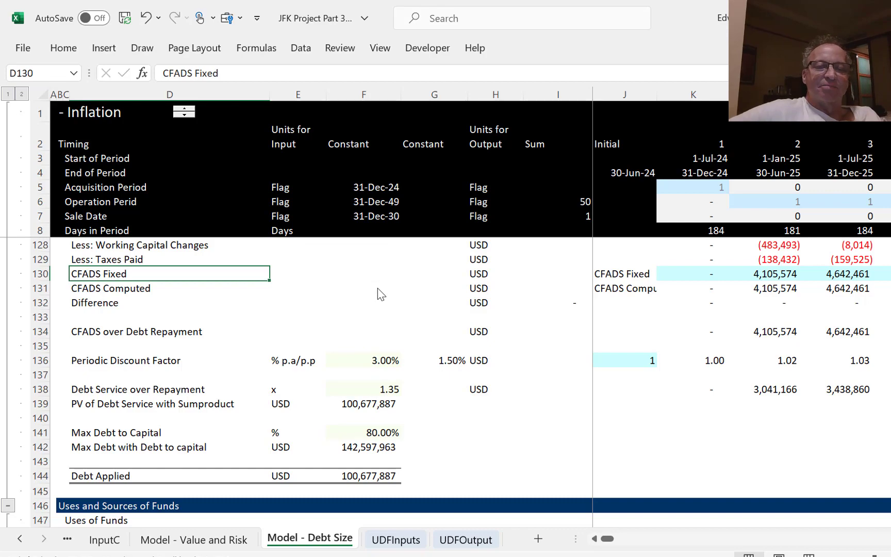
Look through the revenue and Uses and Sources of Funds sections, and inspect the Debt Applied formula in F144.
{"action": "key", "text": "Page_Up"}
{"action": "key", "text": "Page_Up"}
{"action": "key", "text": "Page_Up"}
{"action": "key", "text": "Page_Up"}
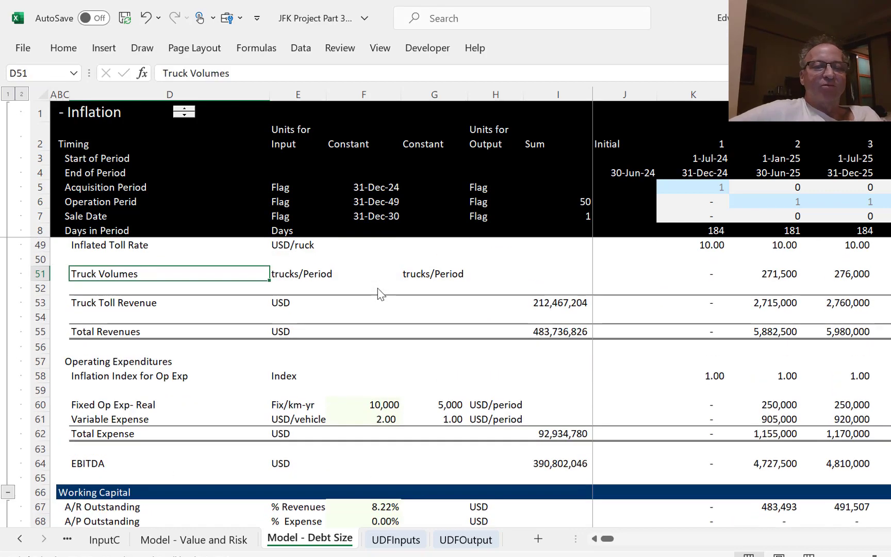
{"action": "key", "text": "Page_Down"}
{"action": "key", "text": "Page_Down"}
{"action": "key", "text": "Page_Down"}
{"action": "key", "text": "Page_Down"}
{"action": "key", "text": "Page_Down"}
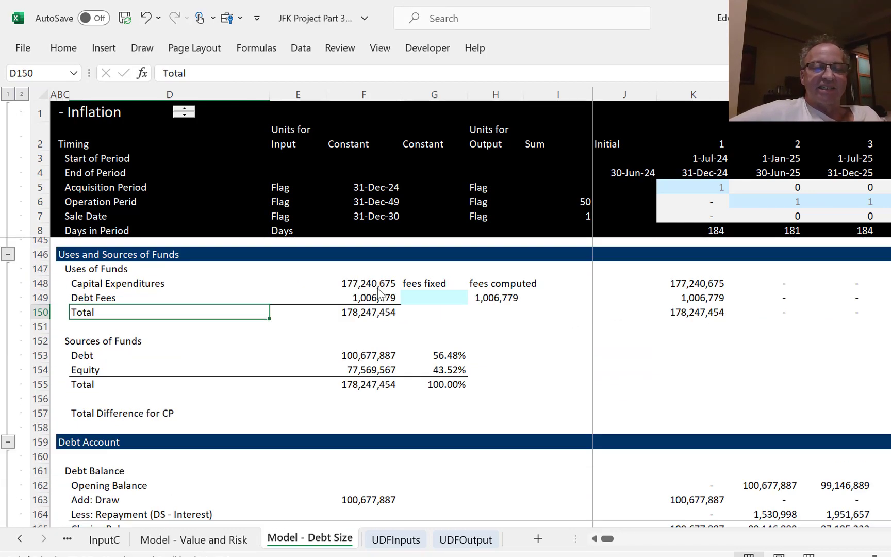
{"action": "key", "text": "Page_Up"}
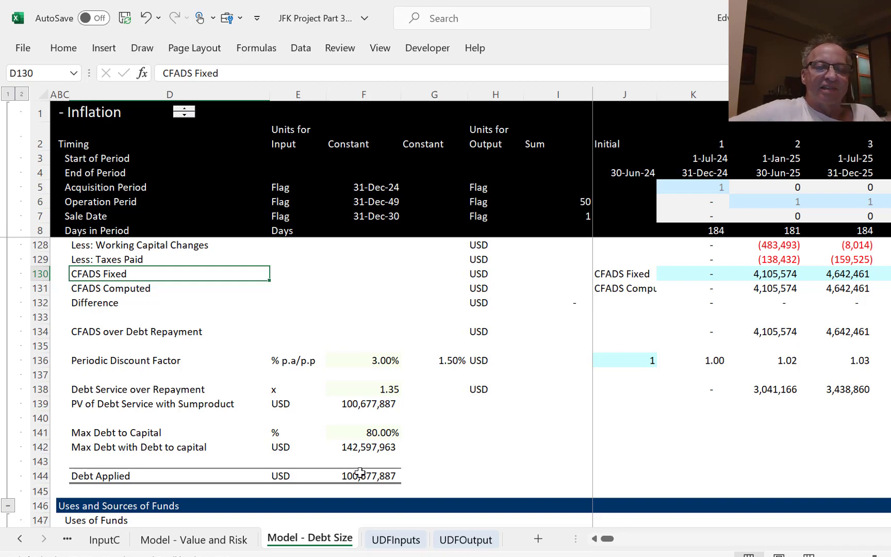
{"action": "left_click", "coordinate": [343, 475]}
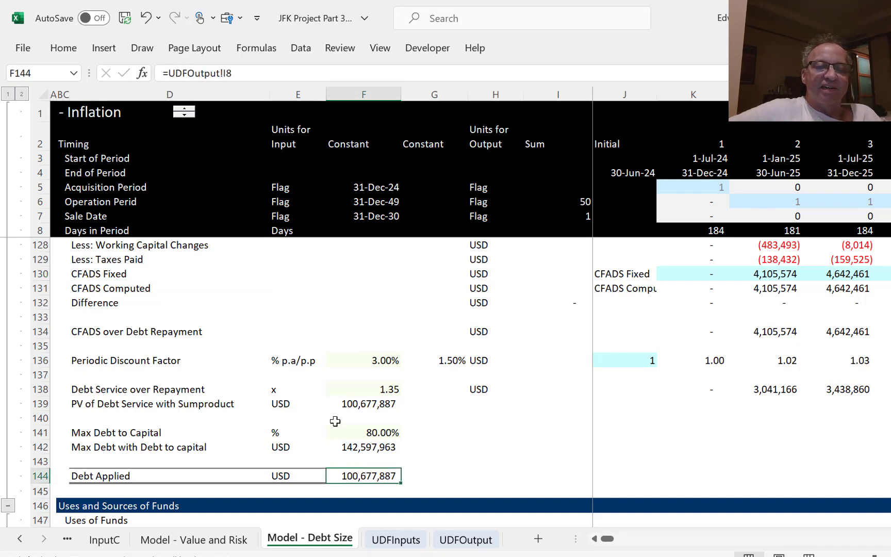
Cycle the scenario selector through + Var OM, - Inflation and - Growth, ending on Base Case, while watching Debt Applied.
{"action": "left_click", "coordinate": [186, 112]}
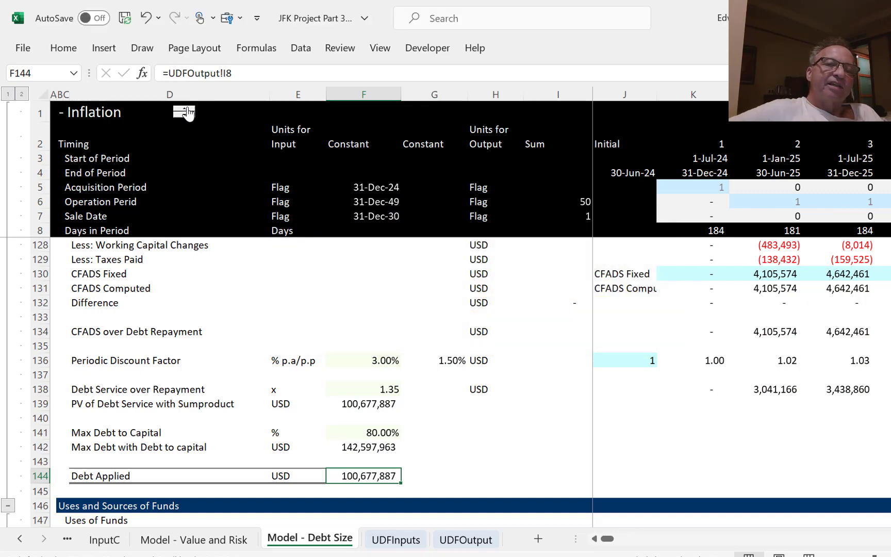
{"action": "left_click", "coordinate": [187, 110]}
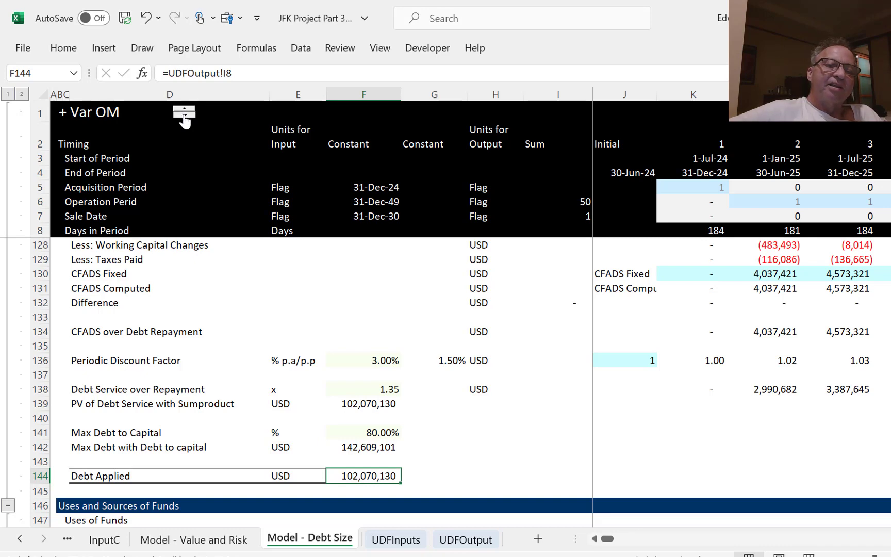
{"action": "left_click", "coordinate": [184, 115]}
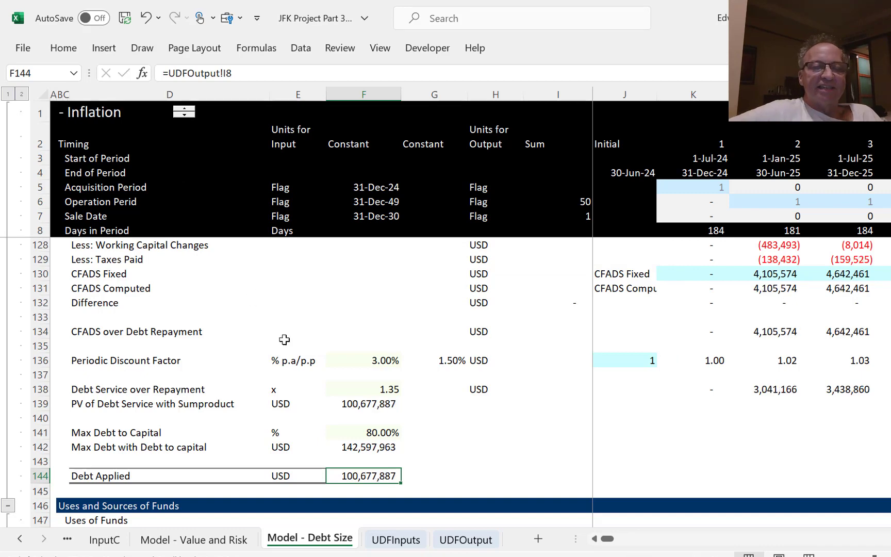
{"action": "left_click", "coordinate": [184, 121]}
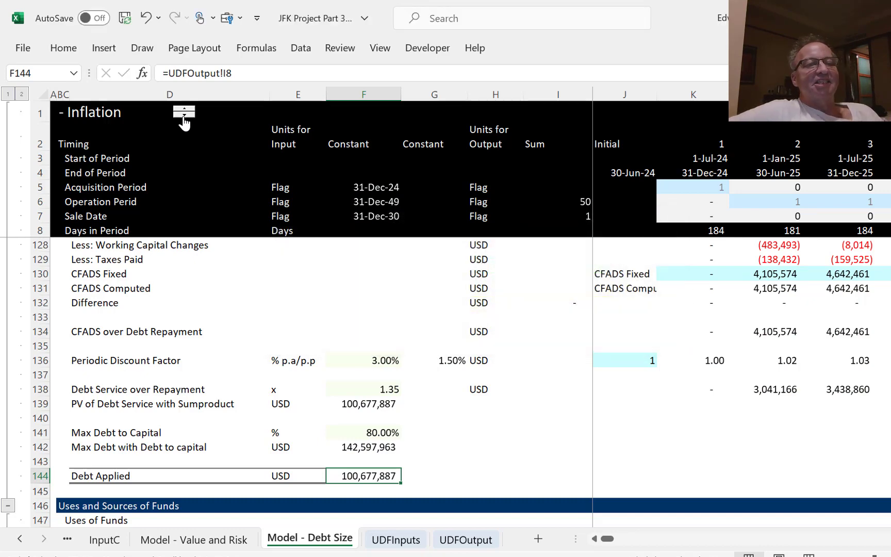
{"action": "left_click", "coordinate": [184, 118]}
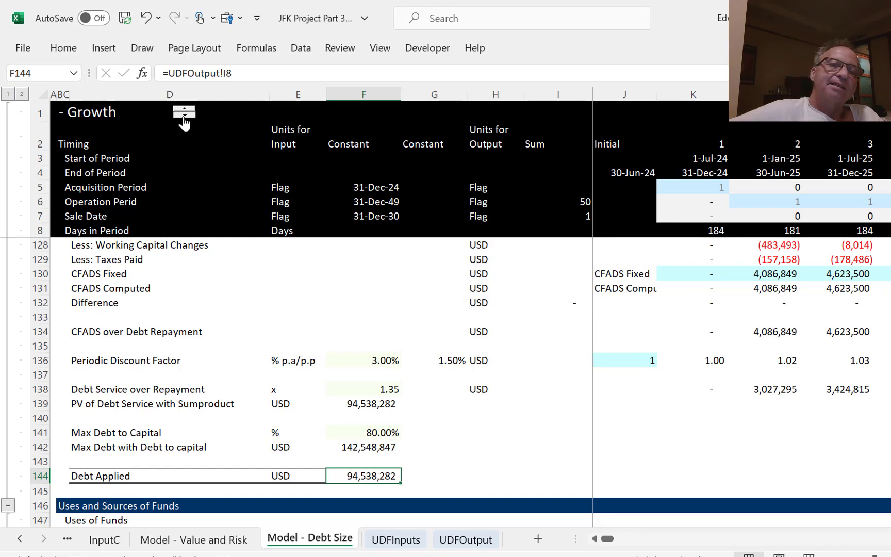
{"action": "left_click", "coordinate": [184, 122]}
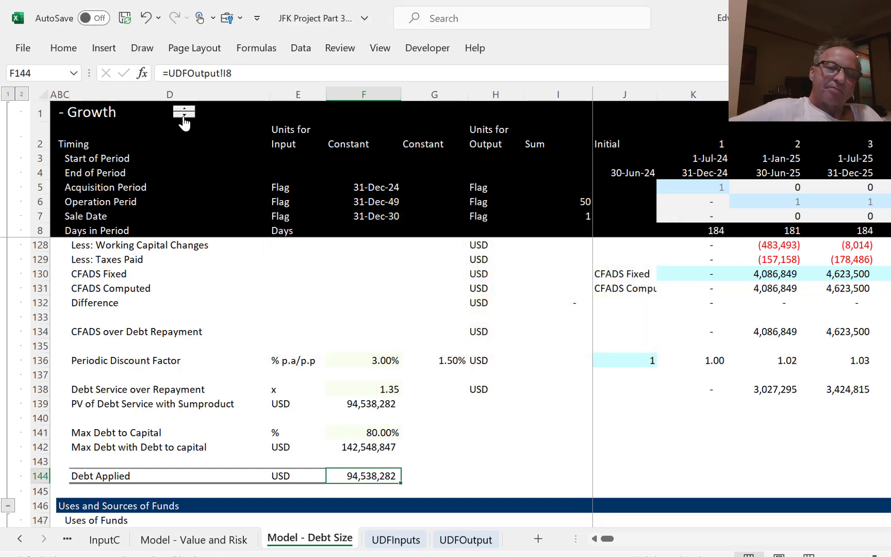
{"action": "left_click", "coordinate": [184, 121]}
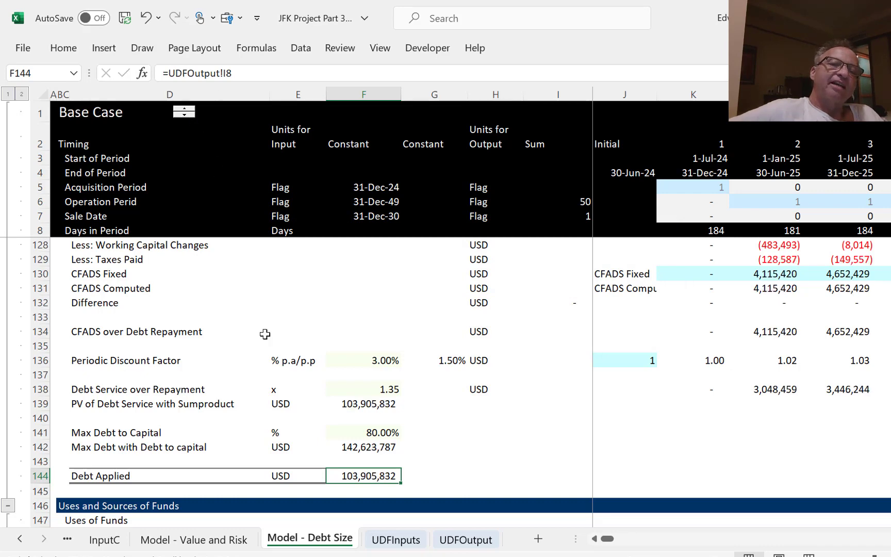
Examine the Uses and Sources of Funds section for Base Case and inspect the Debt source formula in F153.
{"action": "left_click", "coordinate": [433, 430]}
{"action": "key", "text": "Down"}
{"action": "key", "text": "Down"}
{"action": "key", "text": "Down"}
{"action": "key", "text": "Down"}
{"action": "key", "text": "Down"}
{"action": "key", "text": "Down"}
{"action": "key", "text": "Down"}
{"action": "key", "text": "Down"}
{"action": "key", "text": "Down"}
{"action": "key", "text": "Down"}
{"action": "key", "text": "Down"}
{"action": "key", "text": "Down"}
{"action": "key", "text": "Down"}
{"action": "key", "text": "Down"}
{"action": "key", "text": "Down"}
{"action": "key", "text": "Down"}
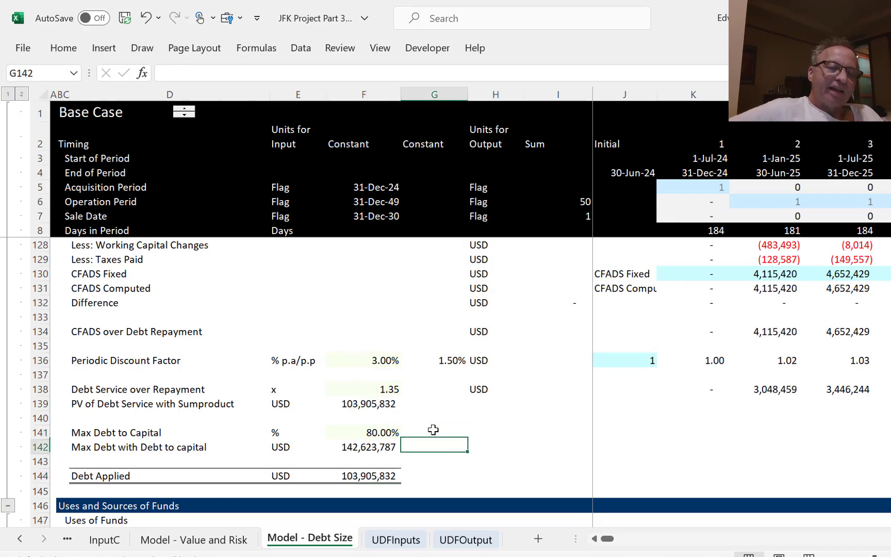
{"action": "key", "text": "Down"}
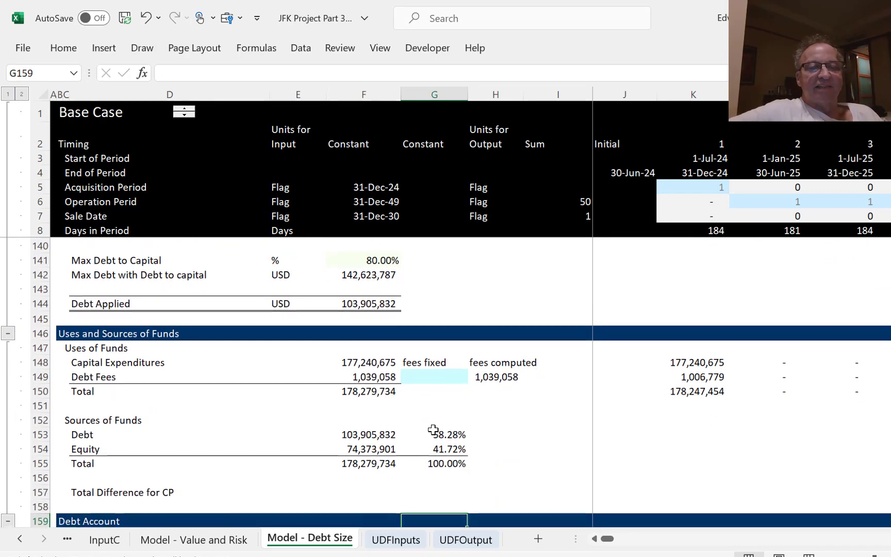
{"action": "key", "text": "Up"}
{"action": "key", "text": "Up"}
{"action": "key", "text": "Up"}
{"action": "key", "text": "Up"}
{"action": "key", "text": "Left"}
{"action": "key", "text": "Up"}
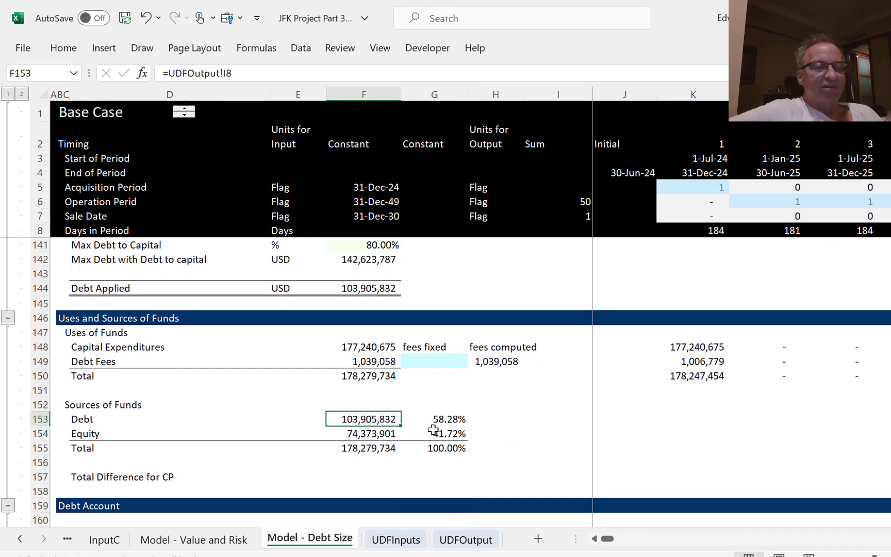
Examine the Base Case Debt Account section down to the Check of Closing Balance row.
{"action": "key", "text": "Down"}
{"action": "key", "text": "Down"}
{"action": "key", "text": "Down"}
{"action": "key", "text": "Down"}
{"action": "key", "text": "Down"}
{"action": "key", "text": "Down"}
{"action": "key", "text": "Down"}
{"action": "key", "text": "Down"}
{"action": "key", "text": "Down"}
{"action": "key", "text": "Down"}
{"action": "key", "text": "Down"}
{"action": "key", "text": "Down"}
{"action": "key", "text": "Down"}
{"action": "key", "text": "Down"}
{"action": "key", "text": "Down"}
{"action": "key", "text": "Down"}
{"action": "key", "text": "Down"}
{"action": "key", "text": "Down"}
{"action": "key", "text": "Down"}
{"action": "key", "text": "Down"}
{"action": "key", "text": "Down"}
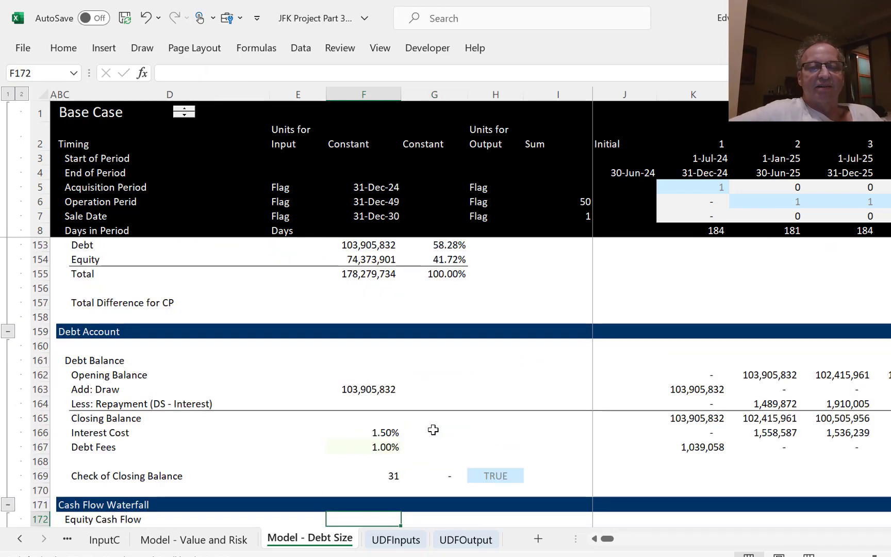
{"action": "key", "text": "Up"}
{"action": "key", "text": "Up"}
{"action": "key", "text": "Up"}
{"action": "key", "text": "Up"}
{"action": "key", "text": "Up"}
Follow the Base Case Debt Account balances and debt service across the timeline into the 2038–2039 periods, returning to the row labels.
{"action": "key", "text": "Right"}
{"action": "key", "text": "Right"}
{"action": "key", "text": "Right"}
{"action": "key", "text": "Right"}
{"action": "key", "text": "Right"}
{"action": "key", "text": "Right"}
{"action": "key", "text": "Right"}
{"action": "key", "text": "Right"}
{"action": "key", "text": "Right"}
{"action": "key", "text": "Right"}
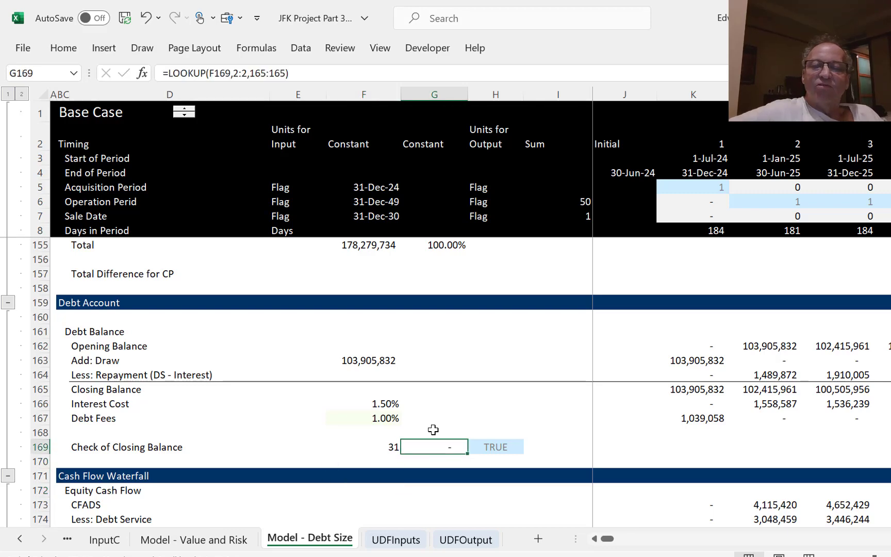
{"action": "key", "text": "Right"}
{"action": "key", "text": "Right"}
{"action": "key", "text": "Right"}
{"action": "key", "text": "Right"}
{"action": "key", "text": "Right"}
{"action": "key", "text": "Right"}
{"action": "key", "text": "Right"}
{"action": "key", "text": "Right"}
{"action": "key", "text": "Right"}
{"action": "key", "text": "Right"}
{"action": "key", "text": "Right"}
{"action": "key", "text": "Right"}
{"action": "key", "text": "Right"}
{"action": "key", "text": "Right"}
{"action": "key", "text": "Right"}
{"action": "key", "text": "Right"}
{"action": "key", "text": "Right"}
{"action": "key", "text": "Right"}
{"action": "key", "text": "Right"}
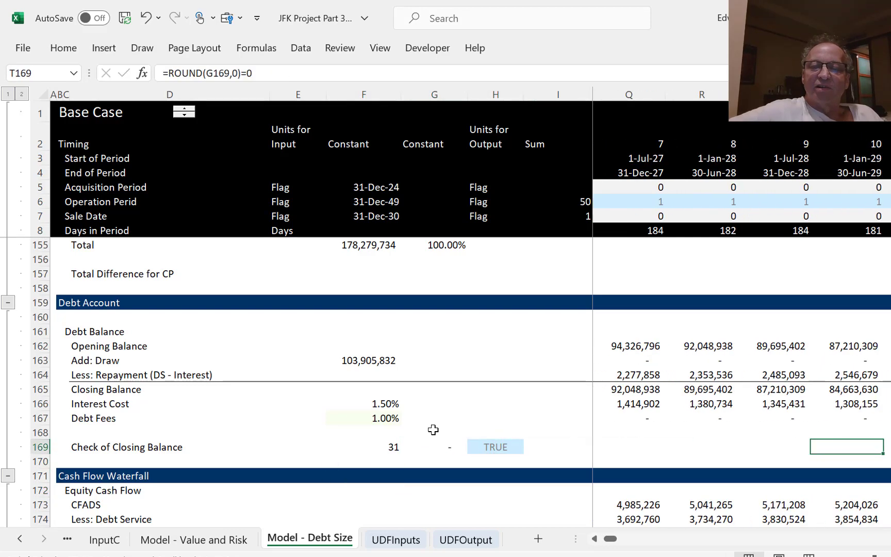
{"action": "key", "text": "Right"}
{"action": "key", "text": "Right"}
{"action": "key", "text": "Right"}
{"action": "key", "text": "Right"}
{"action": "key", "text": "Right"}
{"action": "key", "text": "Right"}
{"action": "key", "text": "Right"}
{"action": "key", "text": "Right"}
{"action": "key", "text": "Right"}
{"action": "key", "text": "Right"}
{"action": "key", "text": "Right"}
{"action": "key", "text": "Right"}
{"action": "key", "text": "Right"}
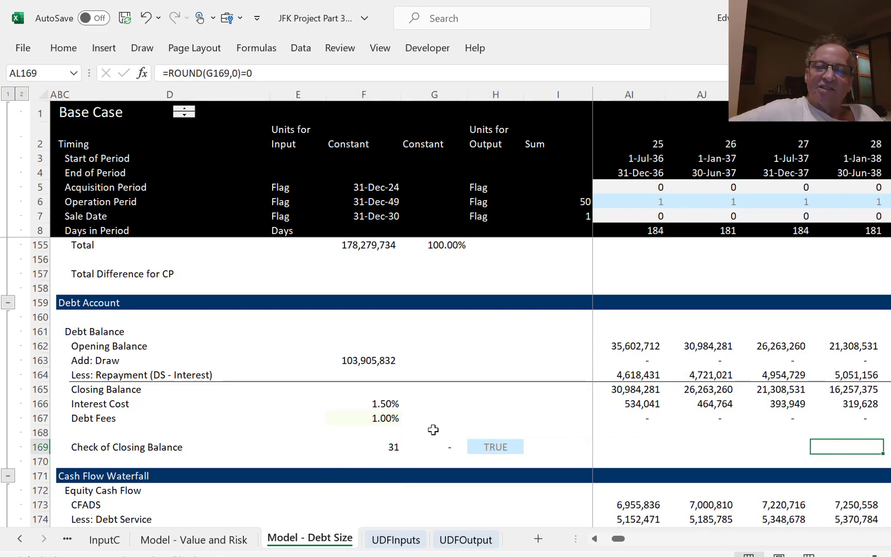
{"action": "key", "text": "Left"}
{"action": "key", "text": "Left"}
{"action": "key", "text": "Left"}
{"action": "key", "text": "Left"}
{"action": "key", "text": "Left"}
{"action": "key", "text": "Left"}
{"action": "key", "text": "Left"}
{"action": "key", "text": "Left"}
{"action": "key", "text": "Left"}
{"action": "key", "text": "Left"}
{"action": "key", "text": "Left"}
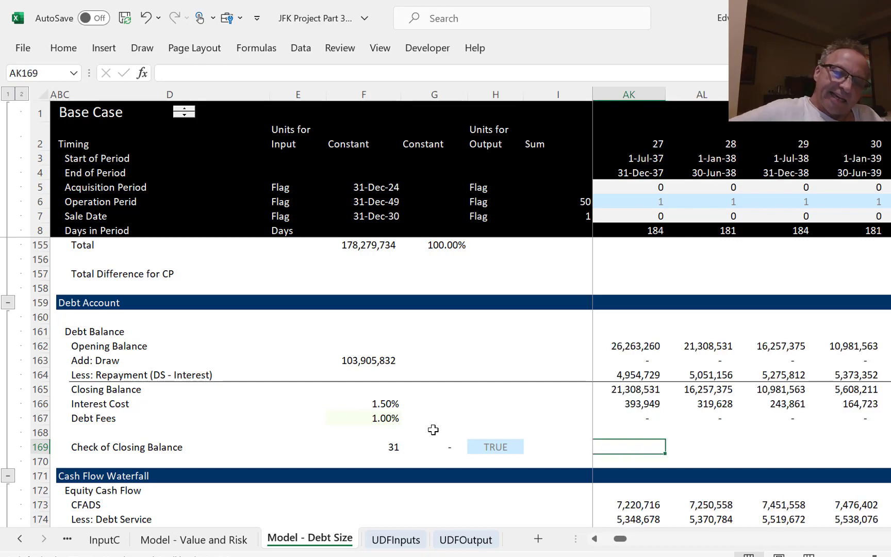
{"action": "key", "text": "Left"}
{"action": "key", "text": "Left"}
{"action": "key", "text": "Left"}
{"action": "key", "text": "Left"}
{"action": "key", "text": "Left"}
{"action": "key", "text": "Left"}
{"action": "key", "text": "Left"}
{"action": "key", "text": "Left"}
{"action": "key", "text": "Left"}
{"action": "key", "text": "Left"}
{"action": "key", "text": "Left"}
{"action": "key", "text": "Left"}
{"action": "key", "text": "Left"}
{"action": "key", "text": "Left"}
{"action": "key", "text": "Left"}
{"action": "key", "text": "Left"}
{"action": "key", "text": "Left"}
{"action": "key", "text": "Left"}
{"action": "key", "text": "Left"}
{"action": "key", "text": "Left"}
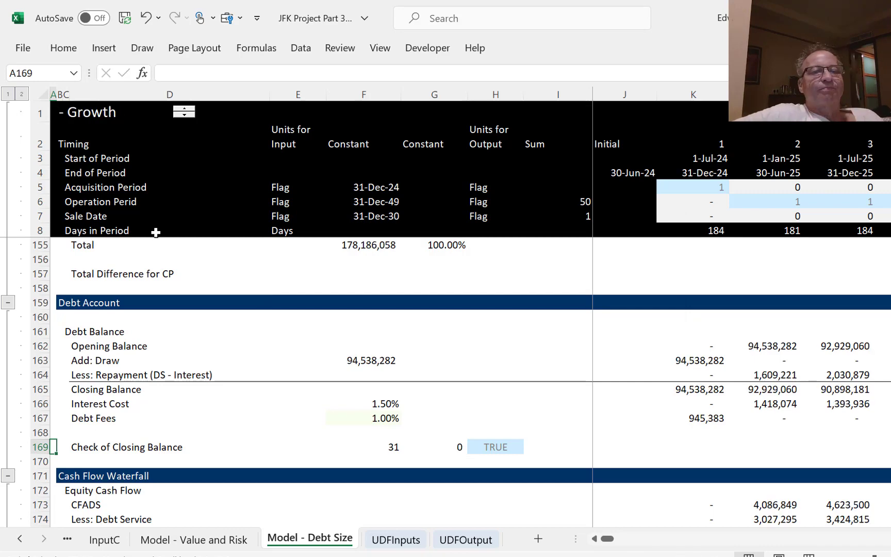
Switch to the Model - Value and Risk sheet and look from its Debt Account back through Sources and Uses and debt sizing to CFADS.
{"action": "left_click", "coordinate": [220, 207]}
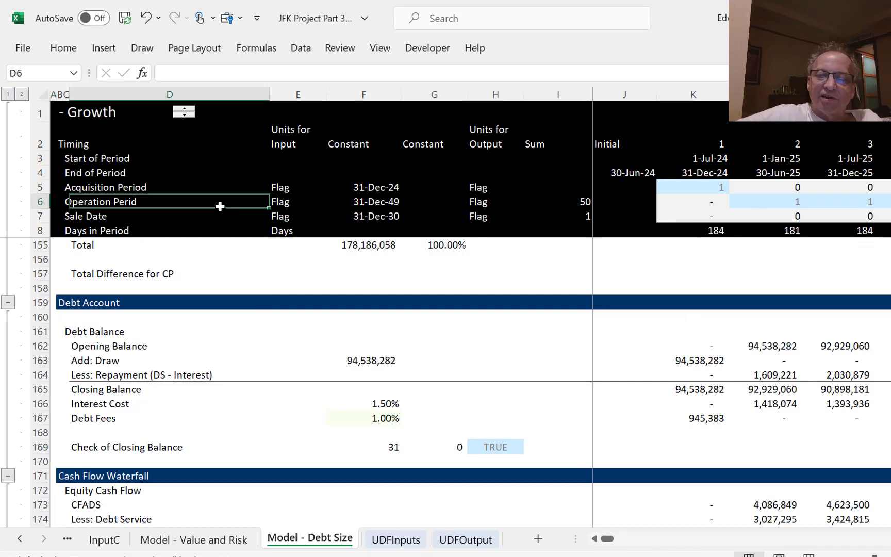
{"action": "key", "text": "ctrl+Page_Up"}
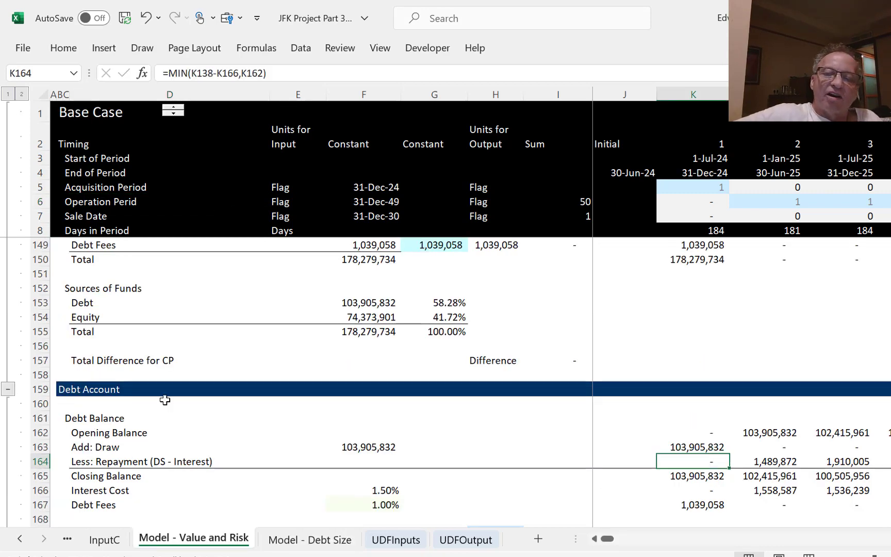
{"action": "key", "text": "Left"}
{"action": "key", "text": "Left"}
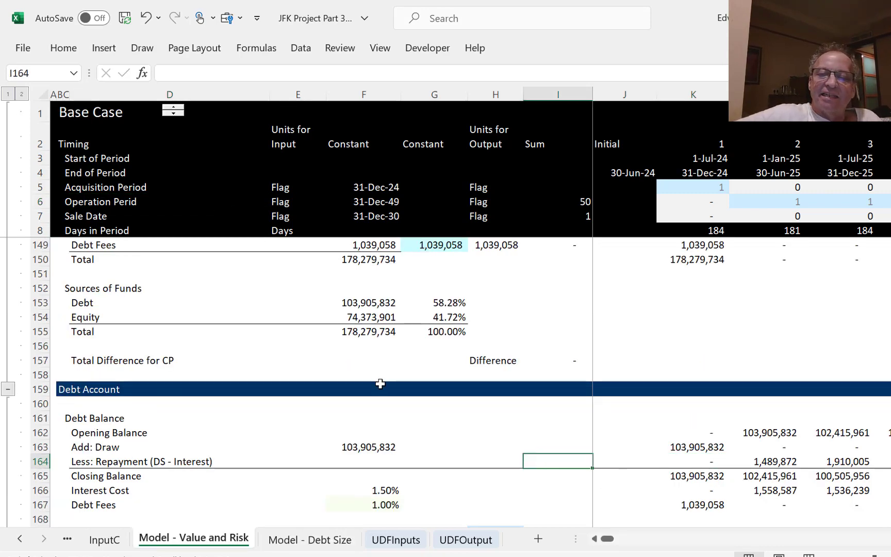
{"action": "key", "text": "Right"}
{"action": "key", "text": "Right"}
{"action": "key", "text": "Up"}
{"action": "key", "text": "Up"}
{"action": "key", "text": "Up"}
{"action": "key", "text": "Up"}
{"action": "key", "text": "Up"}
{"action": "key", "text": "Up"}
{"action": "key", "text": "Up"}
{"action": "key", "text": "Up"}
{"action": "key", "text": "Up"}
{"action": "key", "text": "Up"}
{"action": "key", "text": "Up"}
{"action": "key", "text": "Up"}
{"action": "key", "text": "Up"}
{"action": "key", "text": "Up"}
{"action": "key", "text": "Up"}
{"action": "key", "text": "Up"}
{"action": "key", "text": "Up"}
{"action": "key", "text": "Up"}
{"action": "key", "text": "Up"}
{"action": "key", "text": "Up"}
{"action": "key", "text": "Up"}
{"action": "key", "text": "Up"}
{"action": "key", "text": "Up"}
{"action": "key", "text": "Up"}
{"action": "key", "text": "Up"}
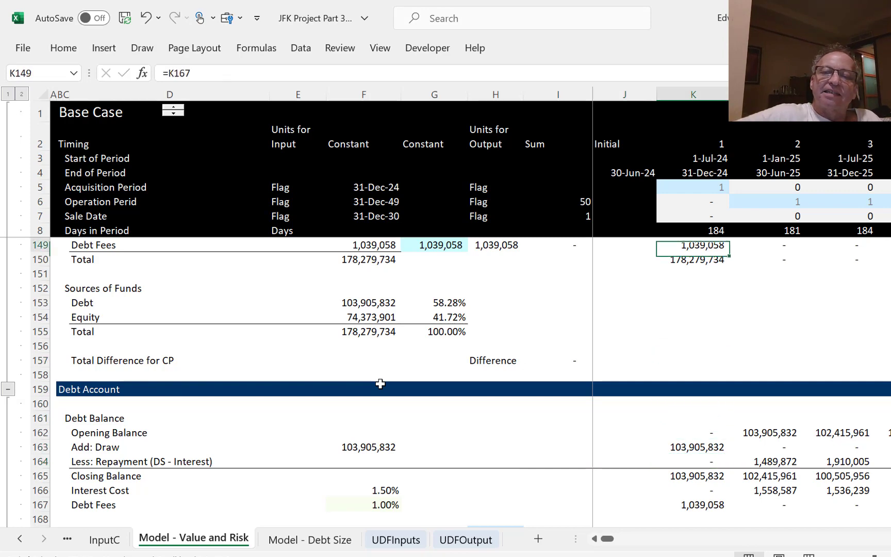
{"action": "key", "text": "Up"}
{"action": "key", "text": "Up"}
{"action": "key", "text": "Up"}
{"action": "key", "text": "Up"}
{"action": "key", "text": "Up"}
{"action": "key", "text": "Up"}
{"action": "key", "text": "Up"}
{"action": "key", "text": "Up"}
{"action": "key", "text": "Up"}
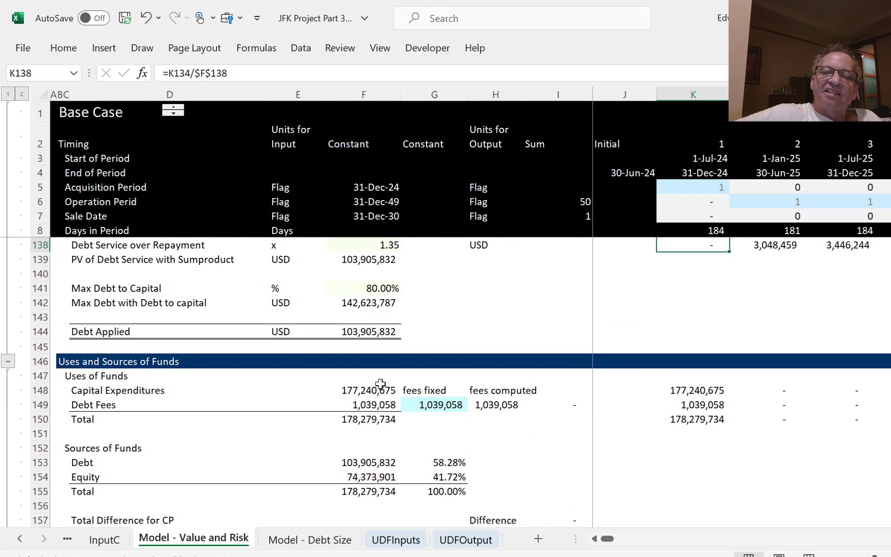
{"action": "key", "text": "Up"}
{"action": "key", "text": "Up"}
{"action": "key", "text": "Up"}
{"action": "key", "text": "Up"}
{"action": "key", "text": "Up"}
{"action": "key", "text": "Up"}
{"action": "key", "text": "Up"}
{"action": "key", "text": "Up"}
{"action": "key", "text": "Up"}
{"action": "key", "text": "Up"}
{"action": "key", "text": "Up"}
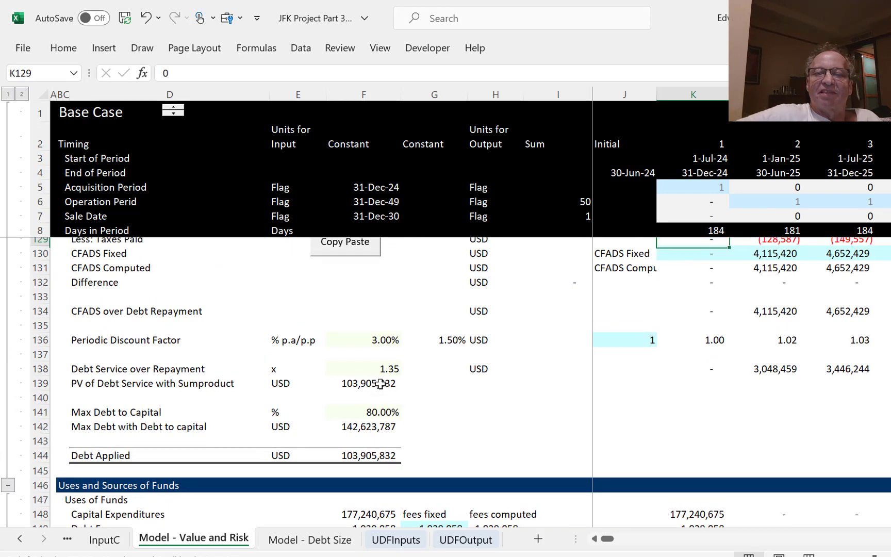
Inspect the CFADS Fixed, CFADS Computed and Difference rows beside the Copy Paste macro, including the Difference formula in K132.
{"action": "key", "text": "Down"}
{"action": "key", "text": "Down"}
{"action": "key", "text": "Down"}
{"action": "key", "text": "Down"}
{"action": "key", "text": "Down"}
{"action": "key", "text": "Down"}
{"action": "key", "text": "Down"}
{"action": "key", "text": "Down"}
{"action": "key", "text": "Down"}
{"action": "key", "text": "Down"}
{"action": "key", "text": "Down"}
{"action": "key", "text": "Down"}
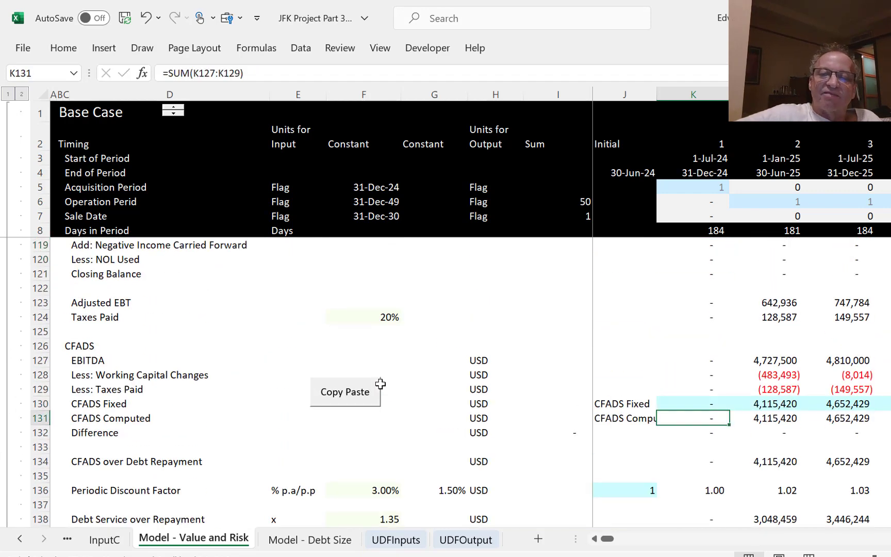
{"action": "key", "text": "Right"}
{"action": "key", "text": "Up"}
{"action": "key", "text": "Down"}
{"action": "key", "text": "Down"}
{"action": "key", "text": "Left"}
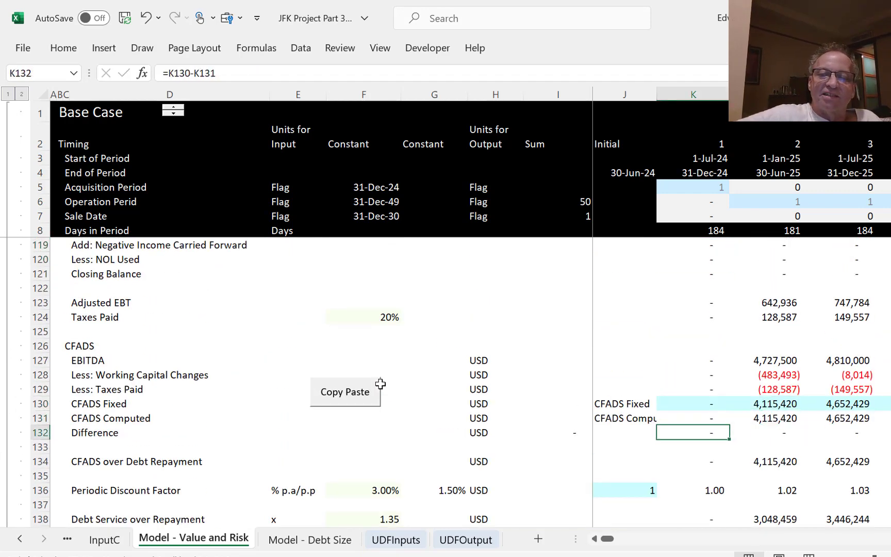
Look from the CFADS rows down through the debt sizing inputs to the Uses of Funds and its Debt Fees columns.
{"action": "key", "text": "Down"}
{"action": "key", "text": "Down"}
{"action": "key", "text": "Down"}
{"action": "key", "text": "Down"}
{"action": "key", "text": "Down"}
{"action": "key", "text": "Down"}
{"action": "key", "text": "Down"}
{"action": "key", "text": "Down"}
{"action": "key", "text": "Down"}
{"action": "key", "text": "Down"}
{"action": "key", "text": "Down"}
{"action": "key", "text": "Down"}
{"action": "key", "text": "Down"}
{"action": "key", "text": "Down"}
{"action": "key", "text": "Down"}
{"action": "key", "text": "Down"}
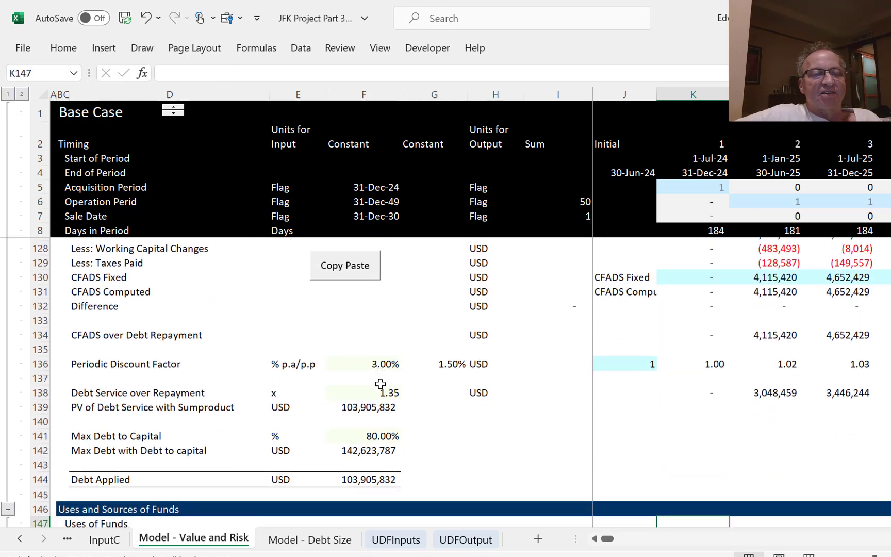
{"action": "key", "text": "Return"}
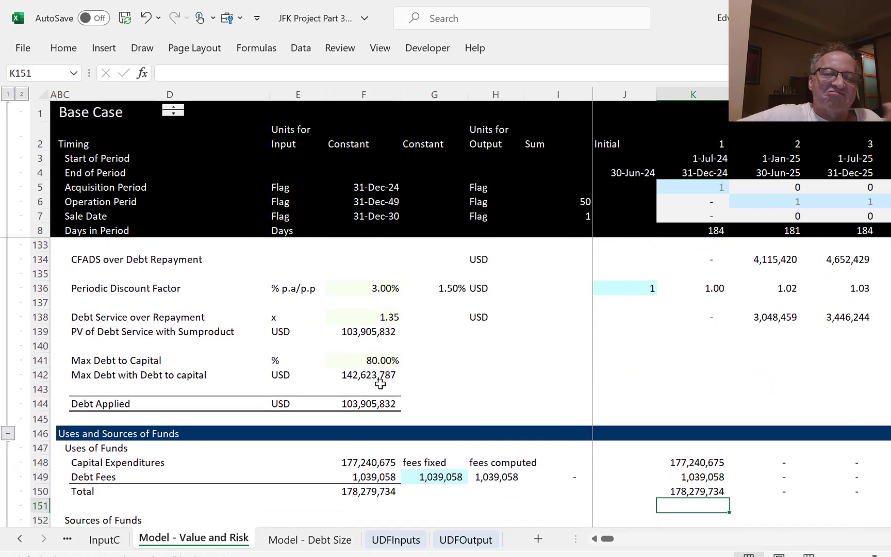
{"action": "key", "text": "Left"}
{"action": "key", "text": "Left"}
{"action": "key", "text": "Left"}
{"action": "key", "text": "Left"}
{"action": "key", "text": "Left"}
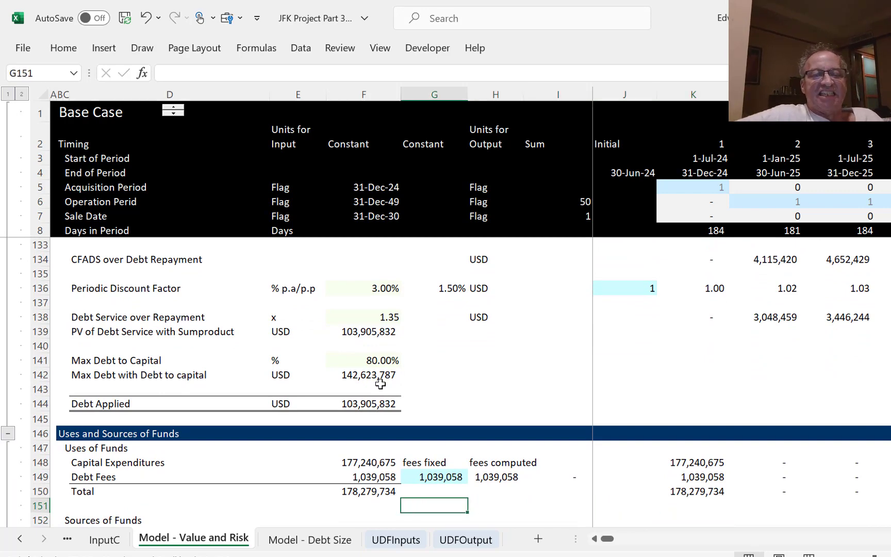
Inspect the debt sizing block above, including the PV of Debt Service with Sumproduct formula in F139.
{"action": "key", "text": "Up"}
{"action": "key", "text": "Up"}
{"action": "key", "text": "Up"}
{"action": "key", "text": "Up"}
{"action": "key", "text": "Up"}
{"action": "key", "text": "Up"}
{"action": "key", "text": "Up"}
{"action": "key", "text": "Up"}
{"action": "key", "text": "Up"}
{"action": "key", "text": "Up"}
{"action": "key", "text": "Up"}
{"action": "key", "text": "Up"}
{"action": "key", "text": "Up"}
{"action": "key", "text": "Up"}
{"action": "key", "text": "Up"}
{"action": "key", "text": "Up"}
{"action": "key", "text": "Up"}
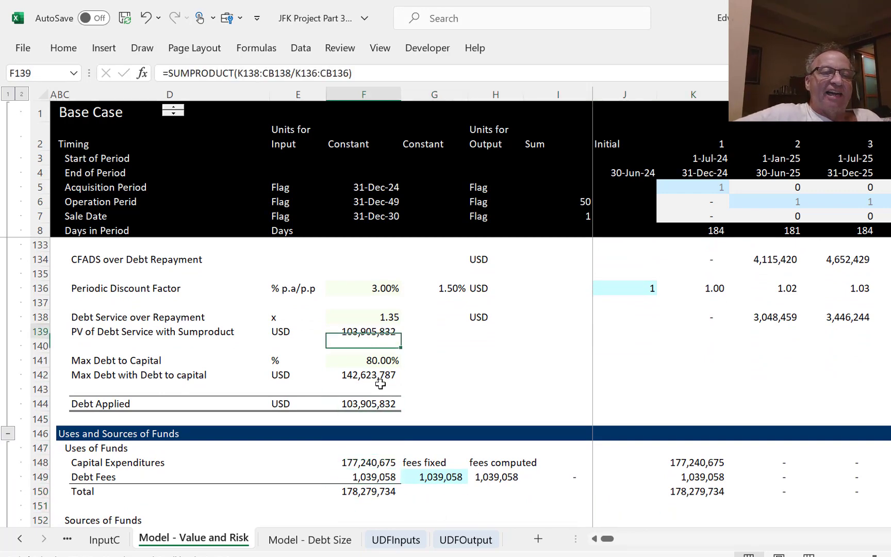
Link Debt Applied in F144 of Model - Value and Risk to Debt Applied in F144 of the Model - Debt Size sheet.
{"action": "key", "text": "Down"}
{"action": "key", "text": "Down"}
{"action": "key", "text": "Down"}
{"action": "key", "text": "Down"}
{"action": "key", "text": "Down"}
{"action": "key", "text": "Down"}
{"action": "key", "text": "Down"}
{"action": "key", "text": "Down"}
{"action": "key", "text": "Down"}
{"action": "key", "text": "Down"}
{"action": "key", "text": "Up"}
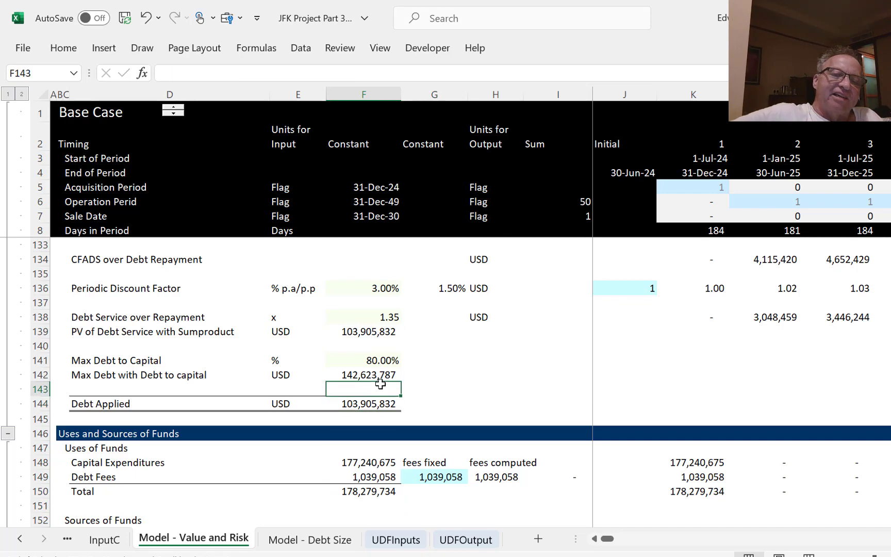
{"action": "key", "text": "Down"}
{"action": "type", "text": "="}
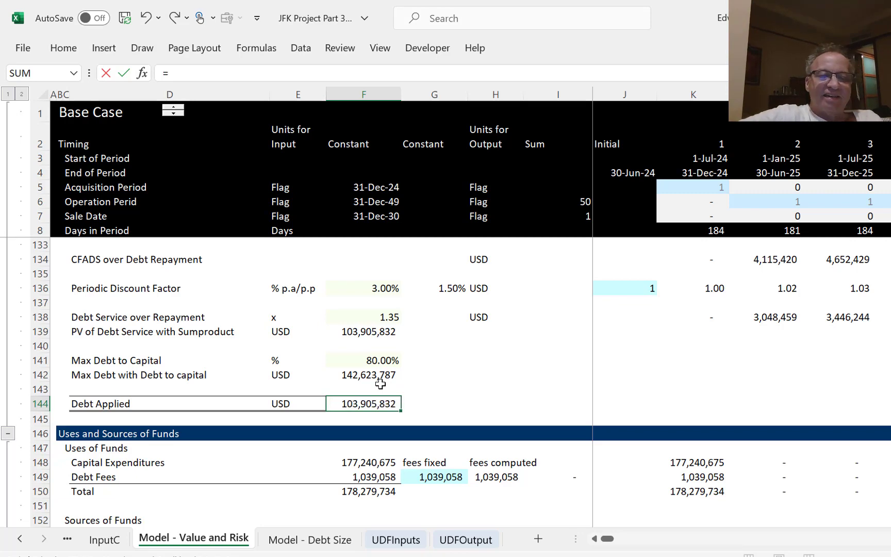
{"action": "key", "text": "ctrl+Page_Down"}
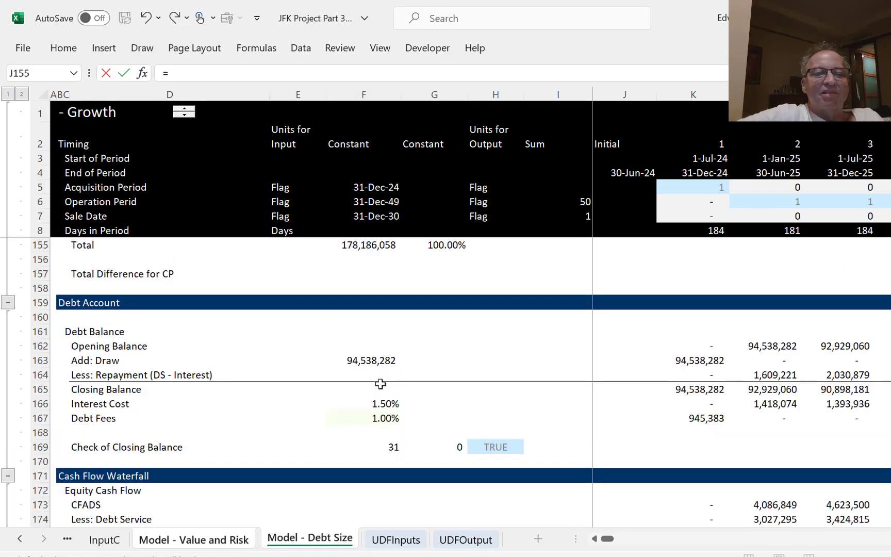
{"action": "left_click", "coordinate": [319, 354]}
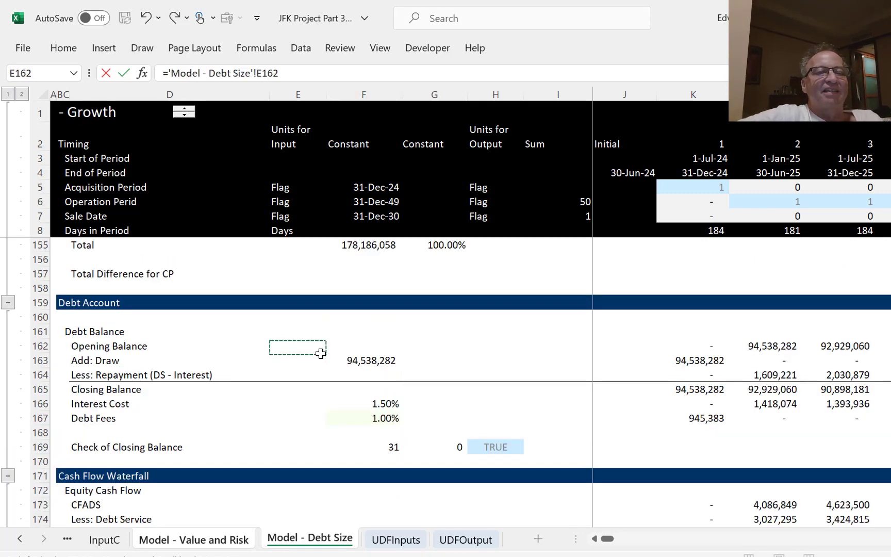
{"action": "key", "text": "Up"}
{"action": "key", "text": "Up"}
{"action": "key", "text": "Up"}
{"action": "key", "text": "Up"}
{"action": "key", "text": "Up"}
{"action": "key", "text": "Up"}
{"action": "key", "text": "Up"}
{"action": "key", "text": "Up"}
{"action": "key", "text": "Up"}
{"action": "key", "text": "Up"}
{"action": "key", "text": "Up"}
{"action": "key", "text": "Up"}
{"action": "key", "text": "Up"}
{"action": "key", "text": "Up"}
{"action": "key", "text": "Up"}
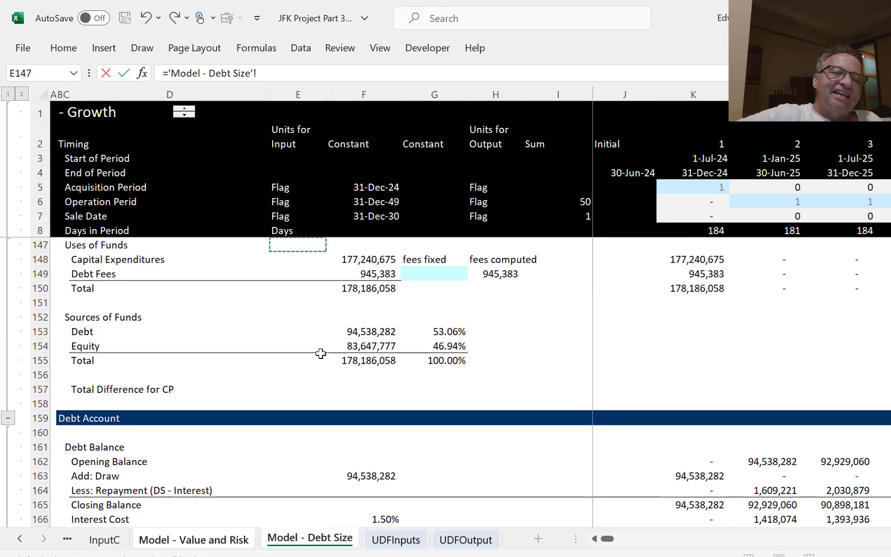
{"action": "key", "text": "Up"}
{"action": "key", "text": "Up"}
{"action": "key", "text": "Up"}
{"action": "key", "text": "Up"}
{"action": "key", "text": "Up"}
{"action": "key", "text": "Up"}
{"action": "key", "text": "Down"}
{"action": "key", "text": "Down"}
{"action": "key", "text": "Down"}
{"action": "key", "text": "Right"}
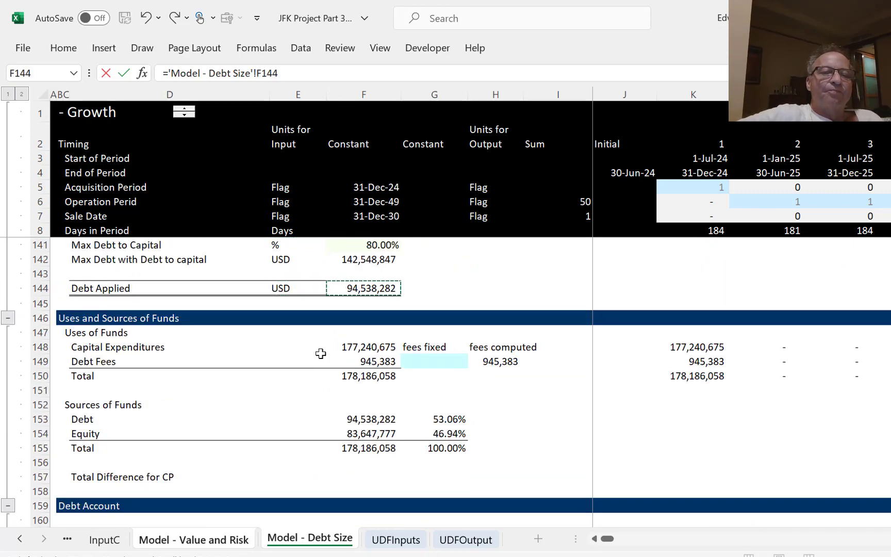
{"action": "key", "text": "Return"}
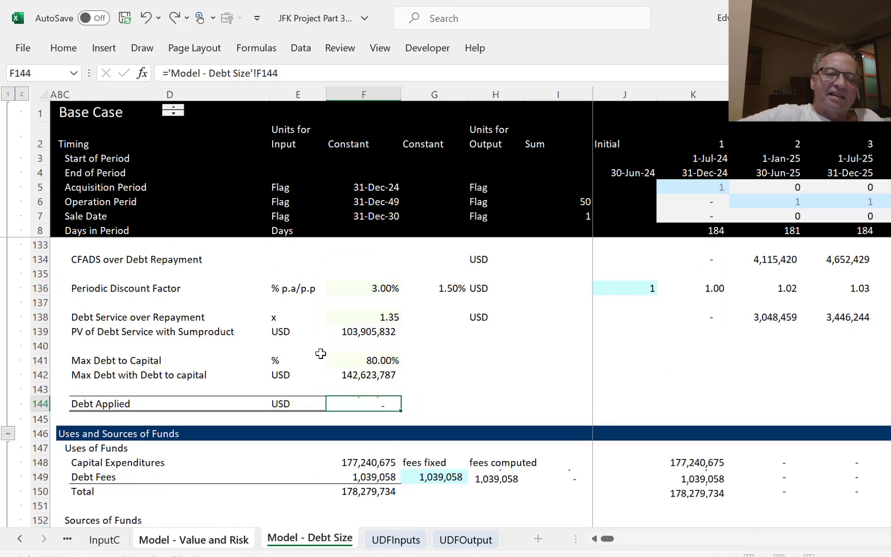
Examine the Debt Fees row with its fixed and computed fees, and the Sources of Funds below it.
{"action": "key", "text": "Down"}
{"action": "key", "text": "Down"}
{"action": "key", "text": "Down"}
{"action": "key", "text": "Down"}
{"action": "key", "text": "Down"}
{"action": "key", "text": "Down"}
{"action": "key", "text": "Down"}
{"action": "key", "text": "Down"}
{"action": "key", "text": "Down"}
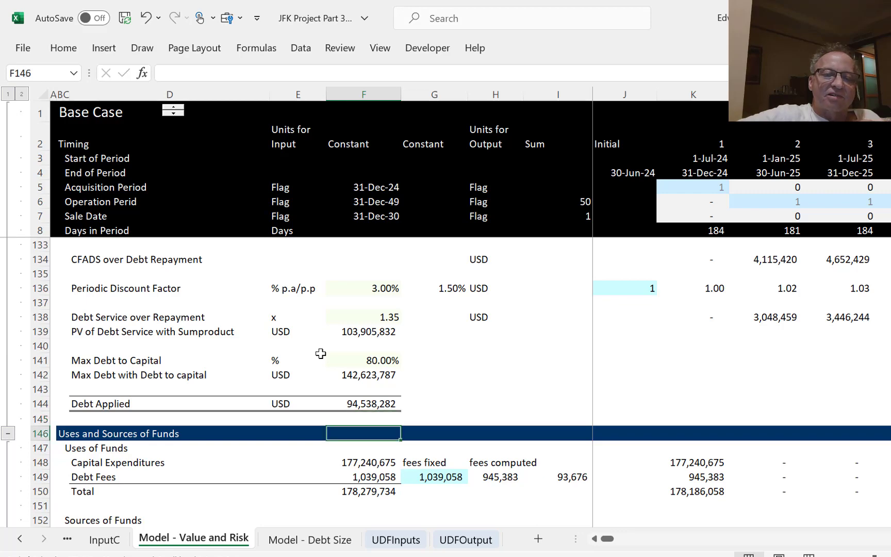
{"action": "key", "text": "Up"}
{"action": "key", "text": "Up"}
{"action": "key", "text": "Up"}
{"action": "key", "text": "Up"}
{"action": "key", "text": "Up"}
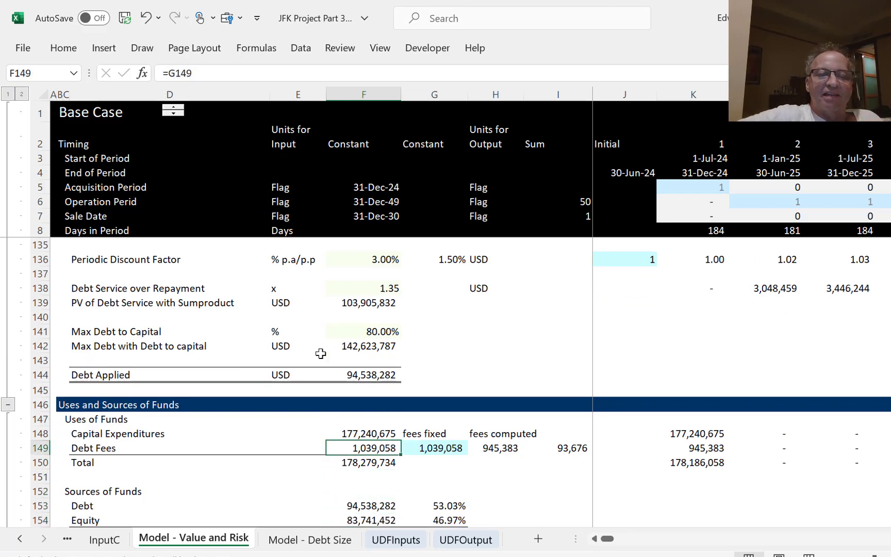
{"action": "key", "text": "Right"}
{"action": "key", "text": "Left"}
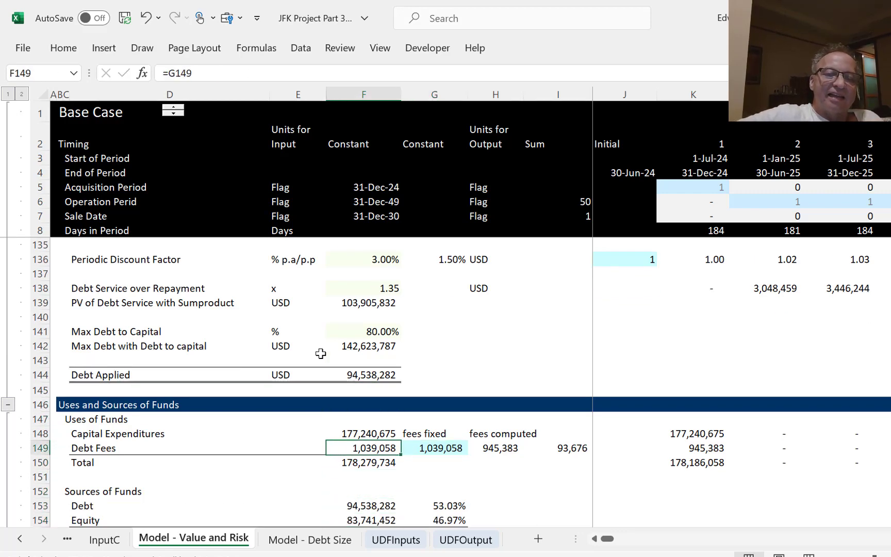
{"action": "key", "text": "Down"}
{"action": "key", "text": "Down"}
{"action": "key", "text": "Down"}
{"action": "key", "text": "Down"}
{"action": "key", "text": "Down"}
{"action": "key", "text": "Down"}
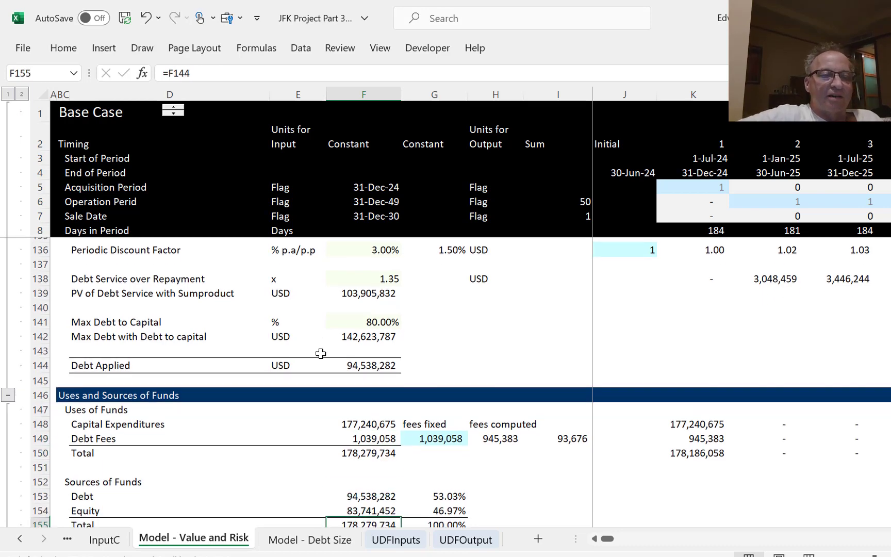
Review the Total Difference for CP row and the Debt Account down to the start of the Cash Flow Waterfall.
{"action": "key", "text": "Down"}
{"action": "key", "text": "Down"}
{"action": "key", "text": "Down"}
{"action": "key", "text": "Down"}
{"action": "key", "text": "Down"}
{"action": "key", "text": "Down"}
{"action": "key", "text": "Down"}
{"action": "key", "text": "Down"}
{"action": "key", "text": "Down"}
{"action": "key", "text": "Down"}
{"action": "key", "text": "Down"}
{"action": "key", "text": "Down"}
{"action": "key", "text": "Down"}
{"action": "key", "text": "Down"}
{"action": "key", "text": "Down"}
{"action": "key", "text": "Down"}
{"action": "key", "text": "Down"}
{"action": "key", "text": "Down"}
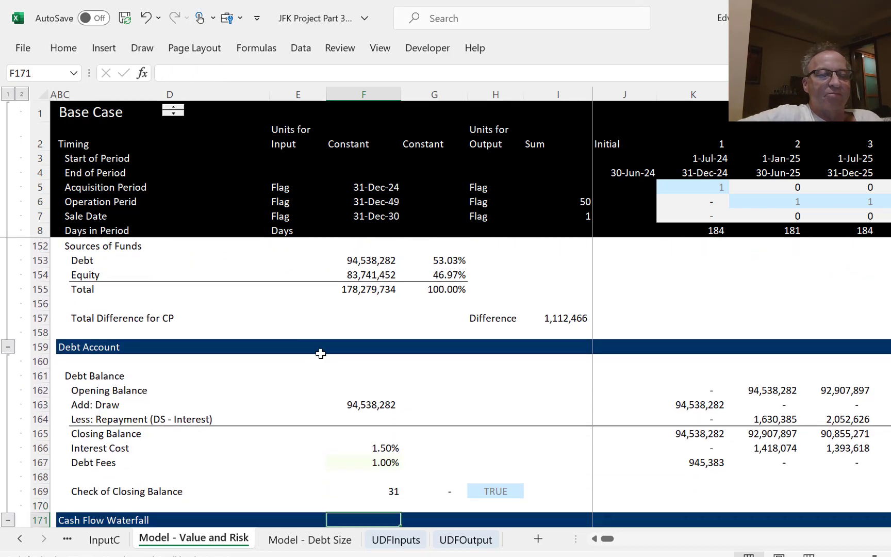
{"action": "key", "text": "Down"}
{"action": "key", "text": "Down"}
{"action": "key", "text": "Up"}
{"action": "key", "text": "Up"}
{"action": "key", "text": "Up"}
{"action": "key", "text": "Up"}
{"action": "key", "text": "Up"}
{"action": "key", "text": "Up"}
{"action": "key", "text": "Up"}
{"action": "key", "text": "Up"}
{"action": "key", "text": "Up"}
{"action": "key", "text": "Up"}
{"action": "key", "text": "Up"}
{"action": "key", "text": "Up"}
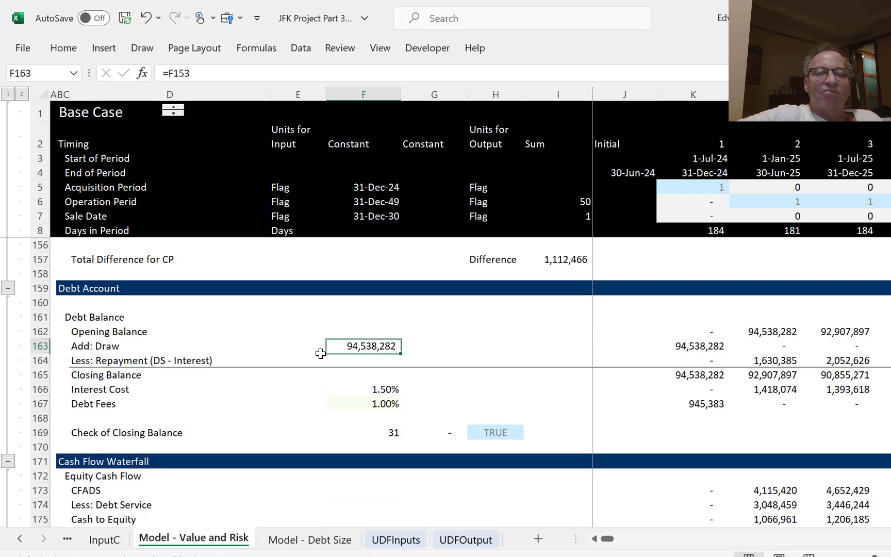
Link the Less: Repayment row from K164 to K164 of the Model - Debt Size sheet and fill it across all periods.
{"action": "key", "text": "Right"}
{"action": "key", "text": "Down"}
{"action": "key", "text": "Right"}
{"action": "key", "text": "Right"}
{"action": "key", "text": "Right"}
{"action": "key", "text": "Right"}
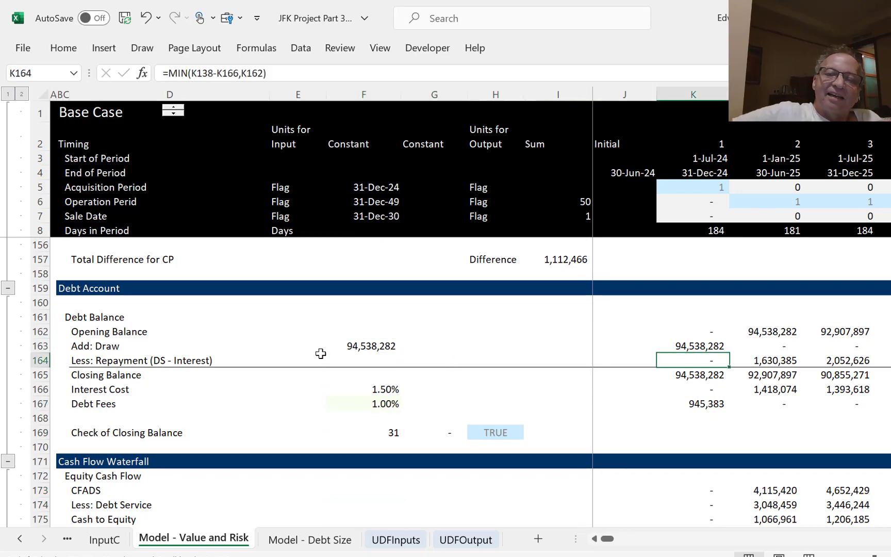
{"action": "type", "text": "="}
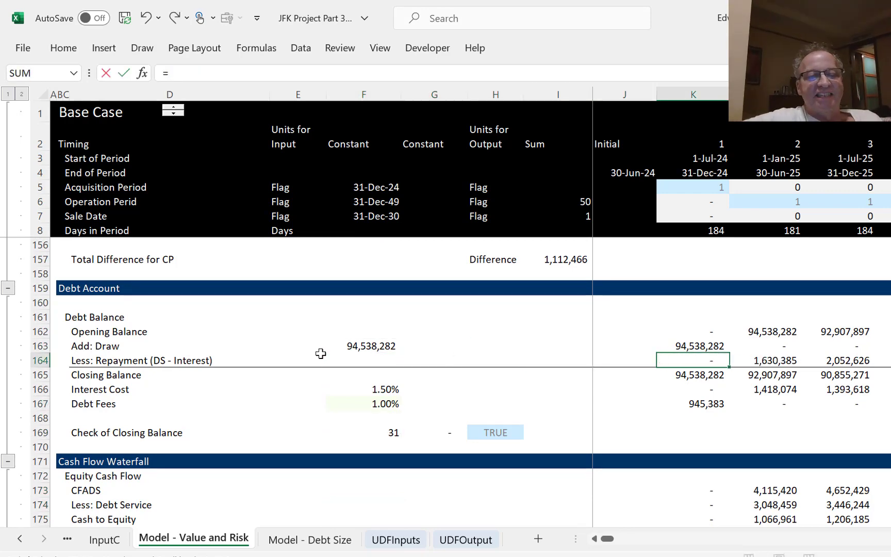
{"action": "key", "text": "ctrl+Page_Down"}
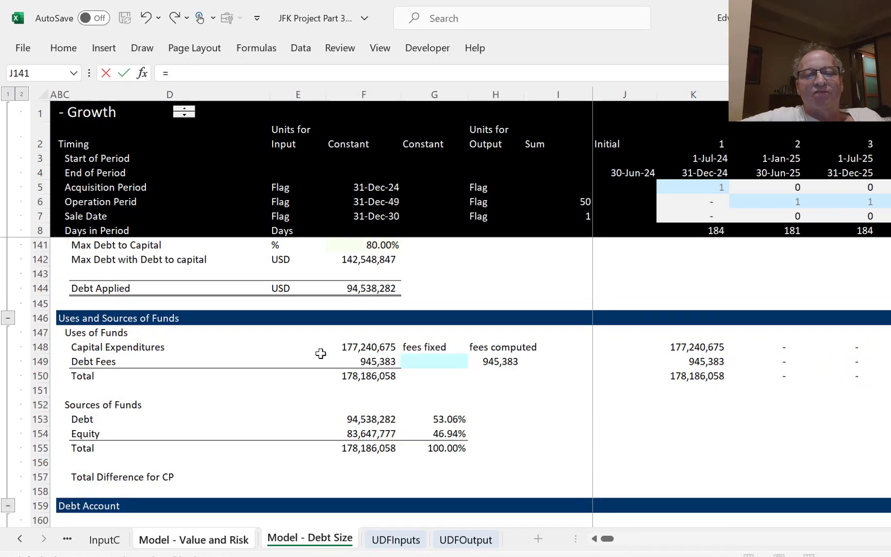
{"action": "left_click", "coordinate": [671, 432]}
{"action": "key", "text": "Down"}
{"action": "key", "text": "Down"}
{"action": "key", "text": "Down"}
{"action": "key", "text": "Down"}
{"action": "key", "text": "Down"}
{"action": "key", "text": "Down"}
{"action": "key", "text": "Down"}
{"action": "key", "text": "Down"}
{"action": "key", "text": "Down"}
{"action": "key", "text": "Down"}
{"action": "key", "text": "Down"}
{"action": "key", "text": "Down"}
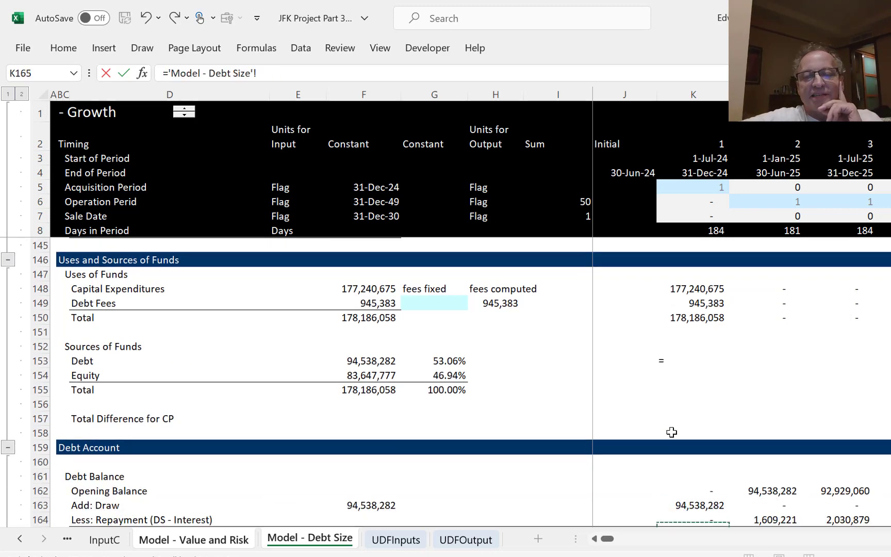
{"action": "key", "text": "Up"}
{"action": "key", "text": "Up"}
{"action": "key", "text": "Up"}
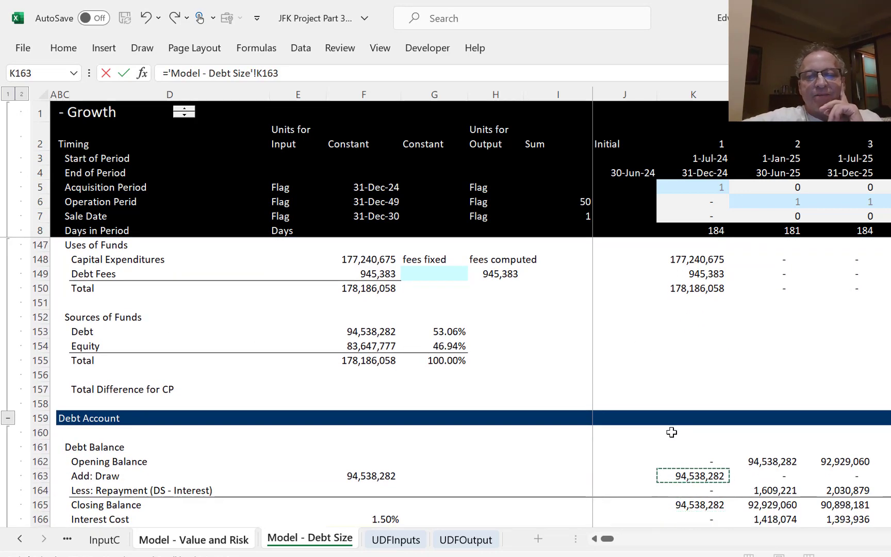
{"action": "key", "text": "Down"}
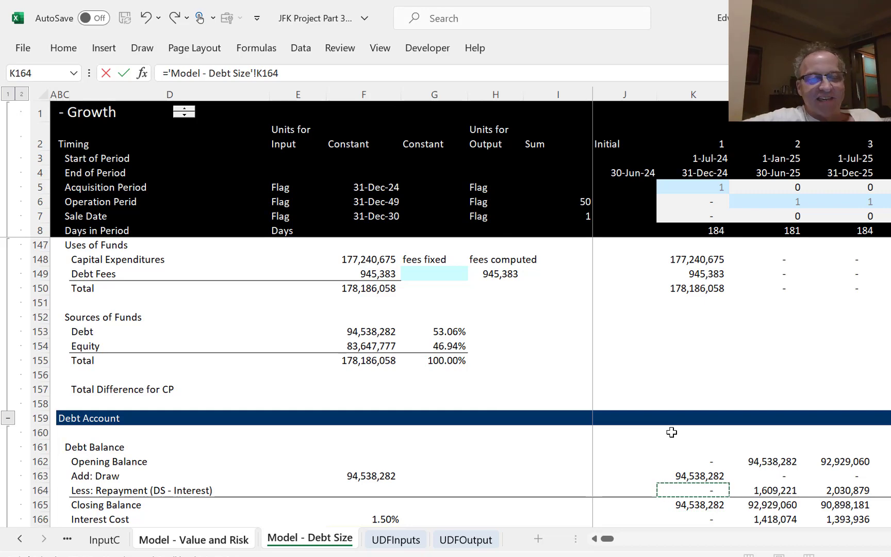
{"action": "key", "text": "Return"}
{"action": "key", "text": "Up"}
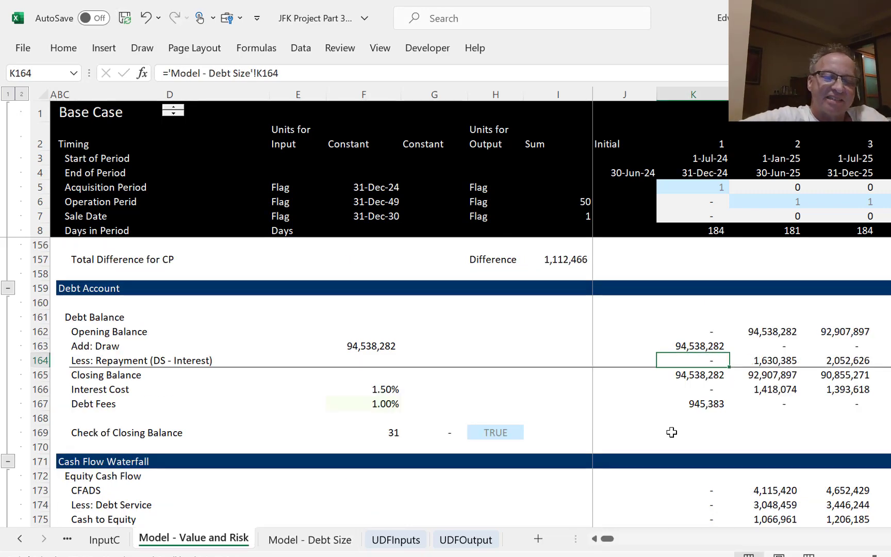
{"action": "key", "text": "ctrl+shift+r"}
{"action": "key", "text": "Left"}
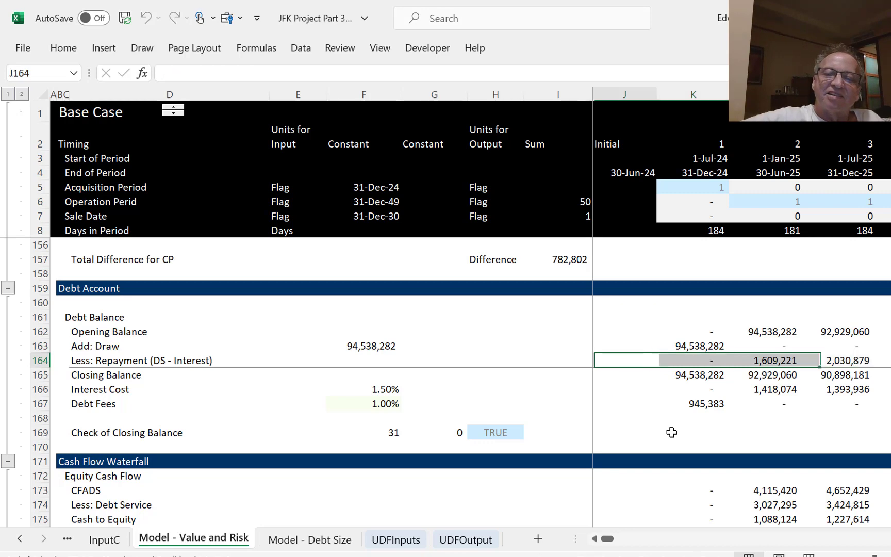
Examine the Check of Closing Balance row, including its lookup formula in G169.
{"action": "key", "text": "Right"}
{"action": "key", "text": "Down"}
{"action": "key", "text": "Down"}
{"action": "key", "text": "Down"}
{"action": "key", "text": "Down"}
{"action": "key", "text": "Down"}
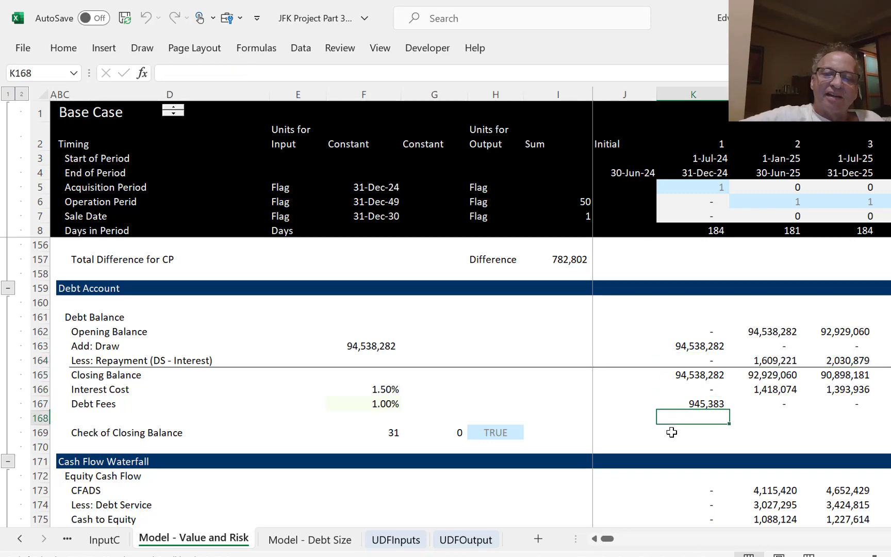
{"action": "key", "text": "Left"}
{"action": "key", "text": "Left"}
{"action": "key", "text": "Left"}
{"action": "key", "text": "Left"}
{"action": "key", "text": "Left"}
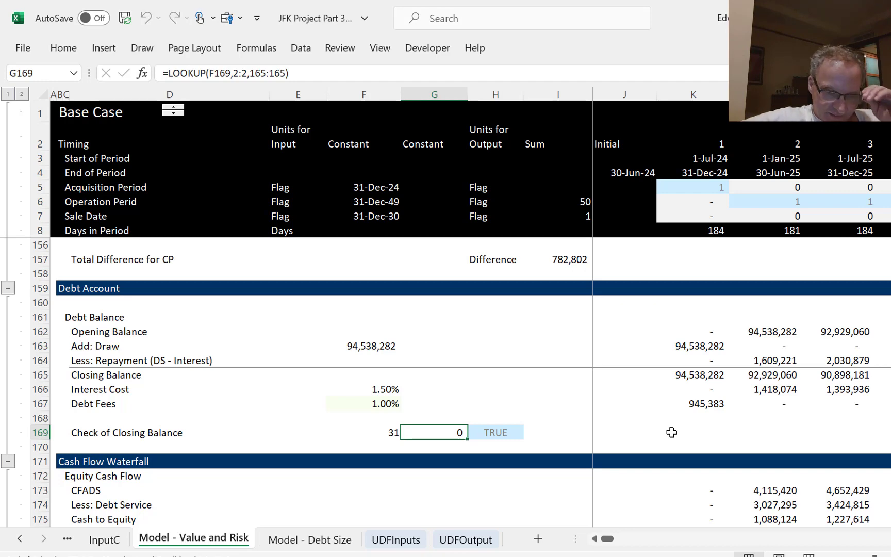
Replace the hard-coded Debt Fees in F149 with a link to the computed fees, =fees_computed.
{"action": "key", "text": "Up"}
{"action": "key", "text": "Up"}
{"action": "key", "text": "Up"}
{"action": "key", "text": "Up"}
{"action": "key", "text": "Up"}
{"action": "key", "text": "Up"}
{"action": "key", "text": "Up"}
{"action": "key", "text": "Up"}
{"action": "key", "text": "Up"}
{"action": "key", "text": "Up"}
{"action": "key", "text": "Up"}
{"action": "key", "text": "Up"}
{"action": "key", "text": "Up"}
{"action": "key", "text": "Up"}
{"action": "key", "text": "Up"}
{"action": "key", "text": "Up"}
{"action": "key", "text": "Up"}
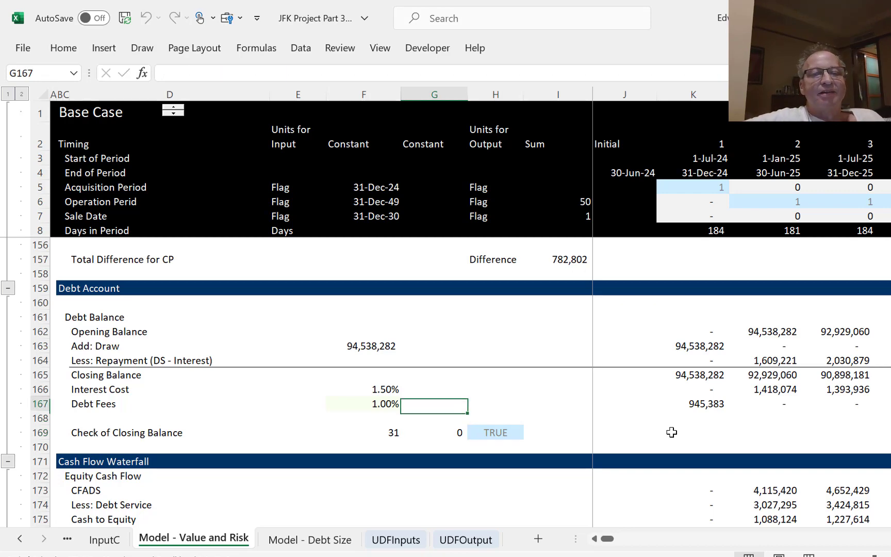
{"action": "key", "text": "Up"}
{"action": "key", "text": "Up"}
{"action": "key", "text": "Up"}
{"action": "key", "text": "Up"}
{"action": "key", "text": "Up"}
{"action": "key", "text": "Up"}
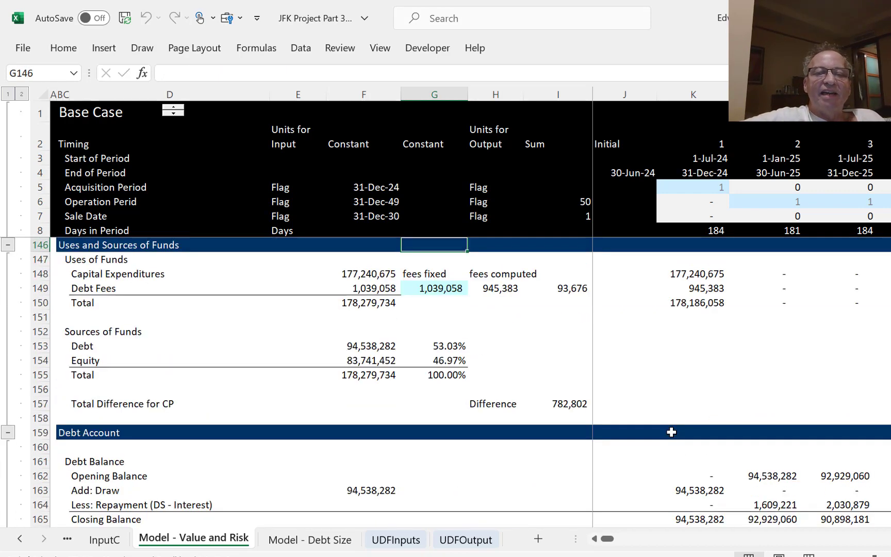
{"action": "key", "text": "Down"}
{"action": "key", "text": "Down"}
{"action": "key", "text": "Down"}
{"action": "key", "text": "Up"}
{"action": "key", "text": "Down"}
{"action": "key", "text": "Left"}
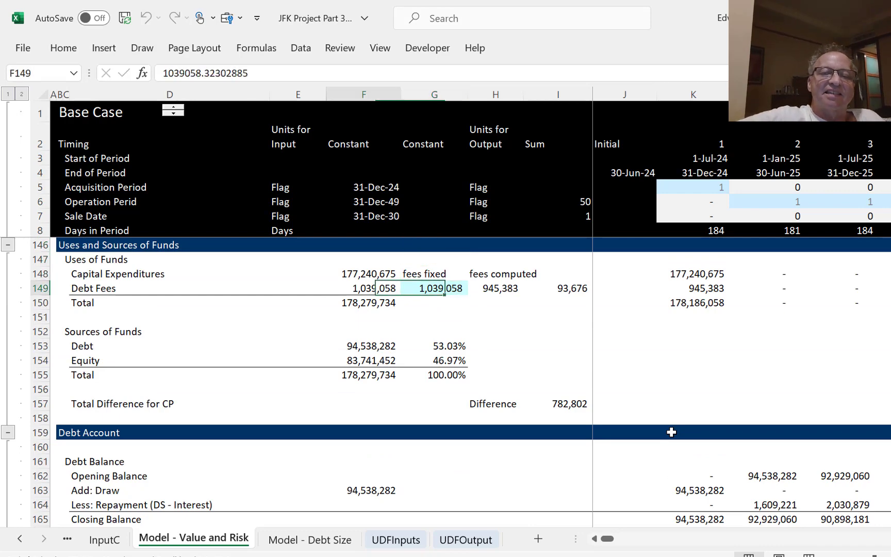
{"action": "type", "text": "="}
{"action": "key", "text": "Right"}
{"action": "key", "text": "Right"}
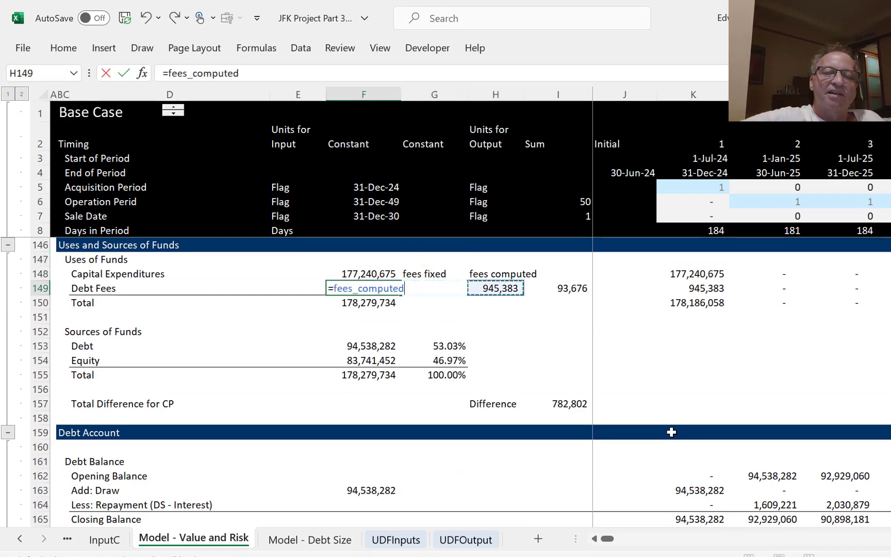
{"action": "key", "text": "Return"}
Clear the fixed fees value in G149.
{"action": "key", "text": "Right"}
{"action": "key", "text": "Up"}
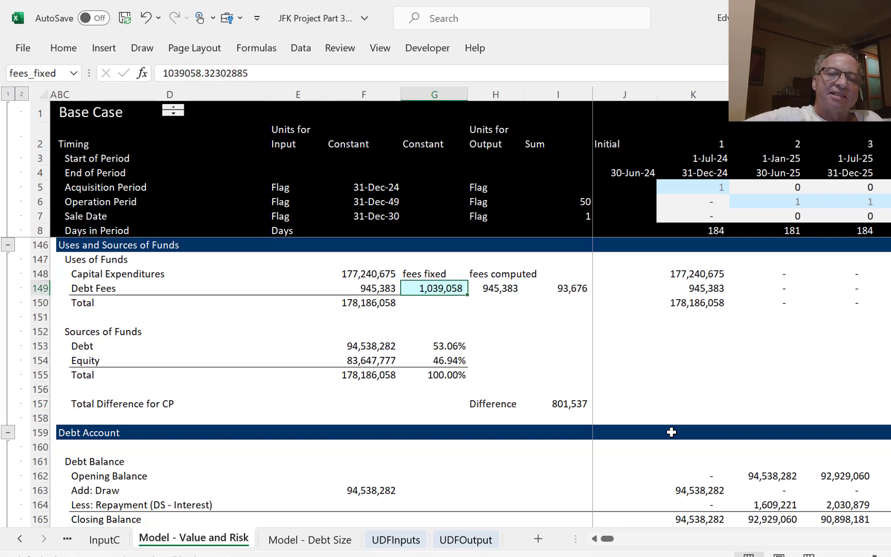
{"action": "key", "text": "Delete"}
{"action": "key", "text": "Up"}
{"action": "key", "text": "Up"}
{"action": "key", "text": "Down"}
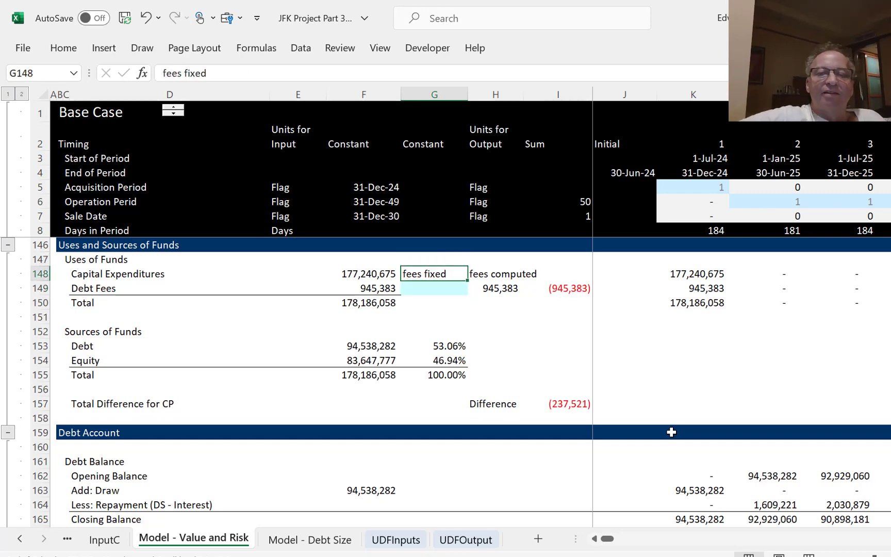
Delete the fee difference and the total copy-paste difference by clearing I149:I157.
{"action": "key", "text": "Down"}
{"action": "key", "text": "Right"}
{"action": "key", "text": "Right"}
{"action": "key", "text": "shift+Down"}
{"action": "key", "text": "shift+Down"}
{"action": "key", "text": "shift+Down"}
{"action": "key", "text": "shift+Down"}
{"action": "key", "text": "shift+Down"}
{"action": "key", "text": "shift+Down"}
{"action": "key", "text": "shift+Down"}
{"action": "key", "text": "shift+Down"}
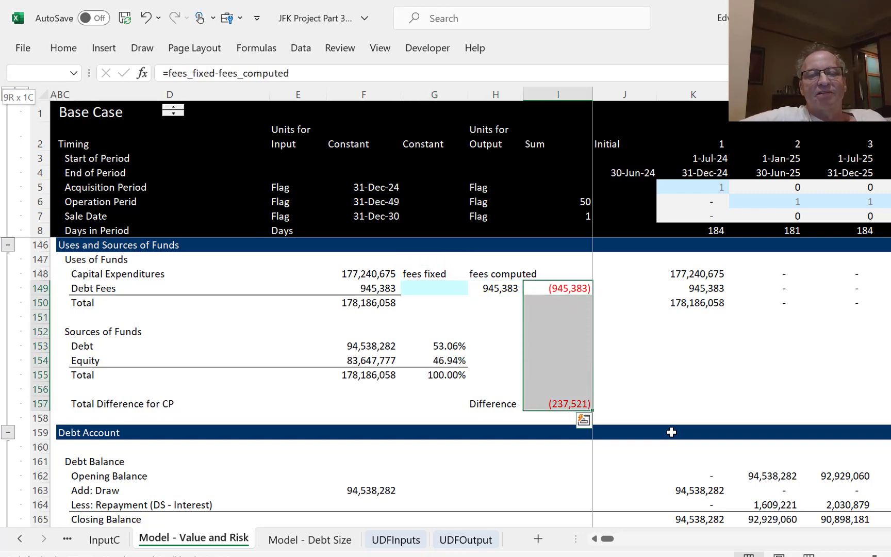
{"action": "key", "text": "Delete"}
Go up to the CFADS block and examine the CFADS Fixed, CFADS Computed and Difference rows.
{"action": "key", "text": "Up"}
{"action": "key", "text": "Up"}
{"action": "key", "text": "Up"}
{"action": "key", "text": "Up"}
{"action": "key", "text": "Up"}
{"action": "key", "text": "Up"}
{"action": "key", "text": "Up"}
{"action": "key", "text": "Up"}
{"action": "key", "text": "Up"}
{"action": "key", "text": "Up"}
{"action": "key", "text": "Up"}
{"action": "key", "text": "Up"}
{"action": "key", "text": "Up"}
{"action": "key", "text": "Up"}
{"action": "key", "text": "Up"}
{"action": "key", "text": "Up"}
{"action": "key", "text": "Up"}
{"action": "key", "text": "Up"}
{"action": "key", "text": "Up"}
{"action": "key", "text": "Up"}
{"action": "key", "text": "Up"}
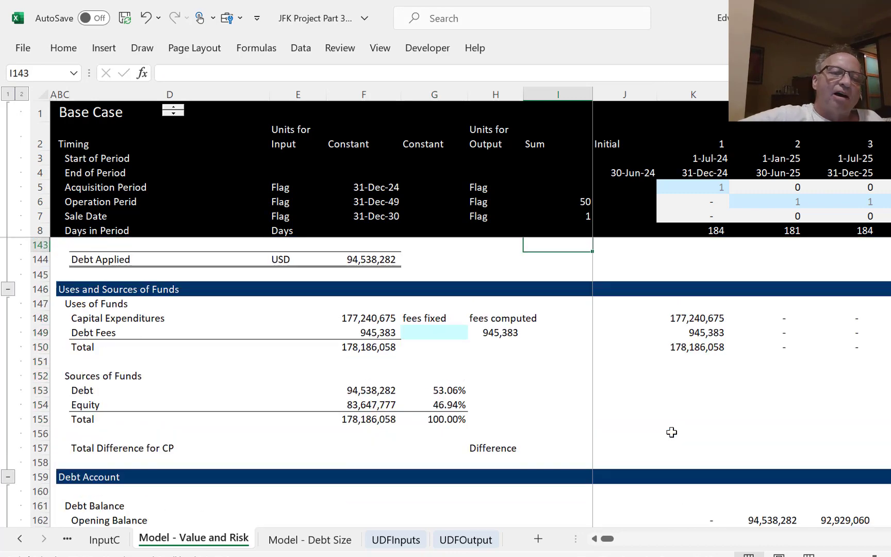
{"action": "key", "text": "Down"}
{"action": "key", "text": "Down"}
{"action": "key", "text": "Down"}
{"action": "key", "text": "Down"}
{"action": "key", "text": "Down"}
{"action": "key", "text": "Down"}
{"action": "key", "text": "Down"}
{"action": "key", "text": "Down"}
{"action": "key", "text": "Down"}
{"action": "key", "text": "Down"}
{"action": "key", "text": "Down"}
{"action": "key", "text": "Down"}
{"action": "key", "text": "Down"}
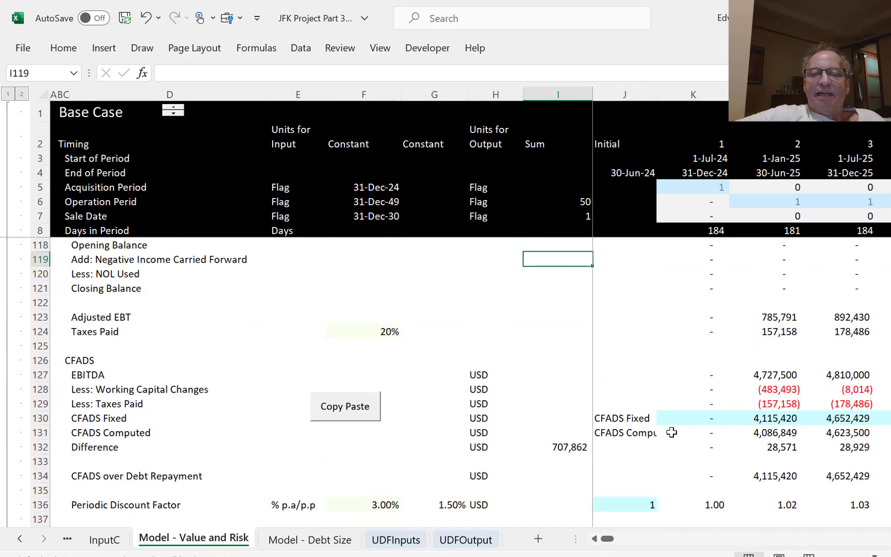
{"action": "key", "text": "Right"}
{"action": "key", "text": "Right"}
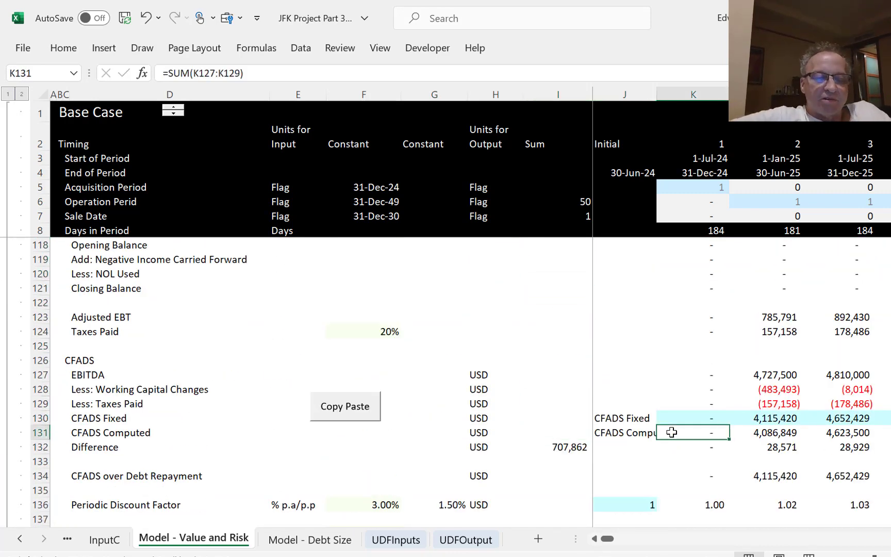
Try to sum K127:K130 in the CFADS Computed row at K131 and fill it across all periods.
{"action": "key", "text": "alt+="}
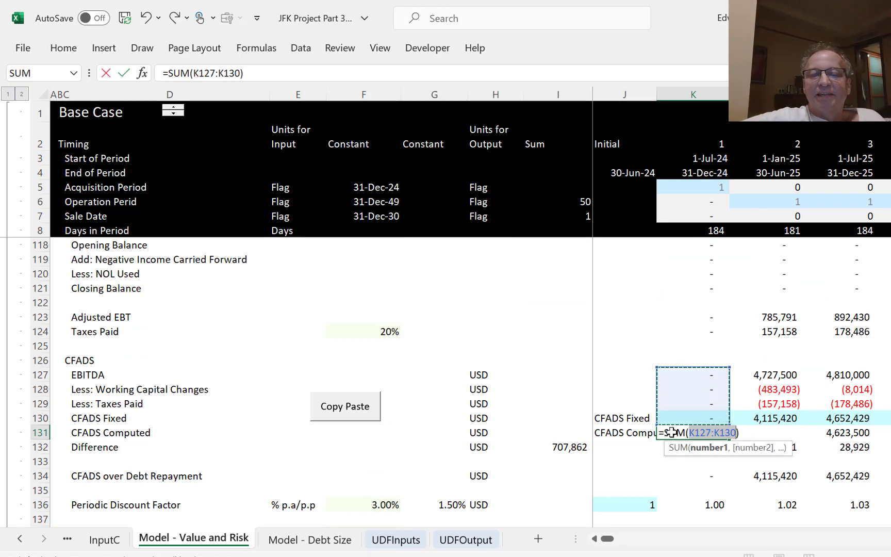
{"action": "key", "text": "Return"}
{"action": "key", "text": "Up"}
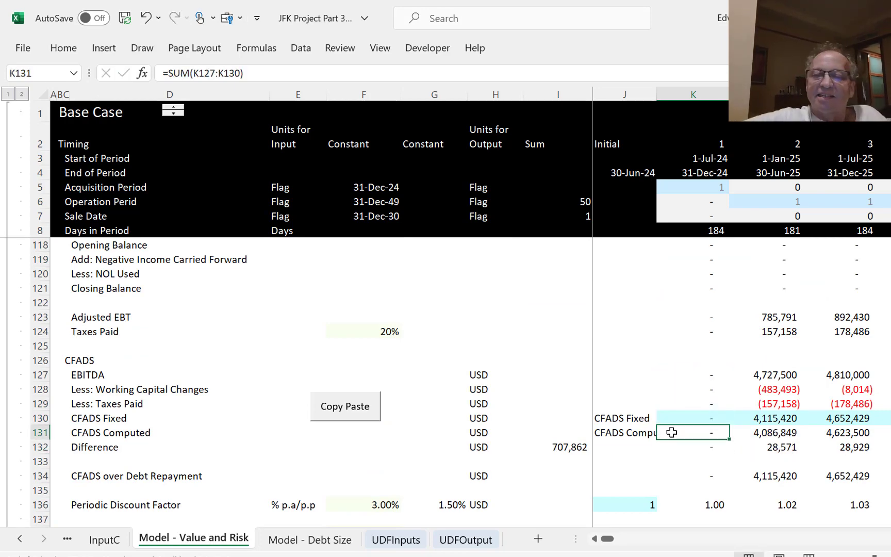
{"action": "key", "text": "ctrl+shift+Right"}
{"action": "key", "text": "ctrl+r"}
{"action": "left_click", "coordinate": [672, 432]}
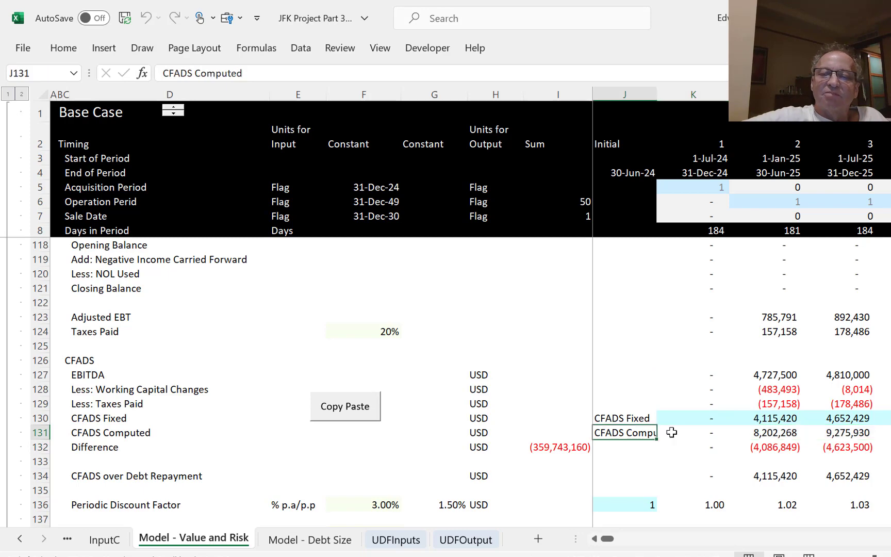
Check the formula in L131 and restore the CFADS Computed row to =SUM(K127:K129).
{"action": "key", "text": "Up"}
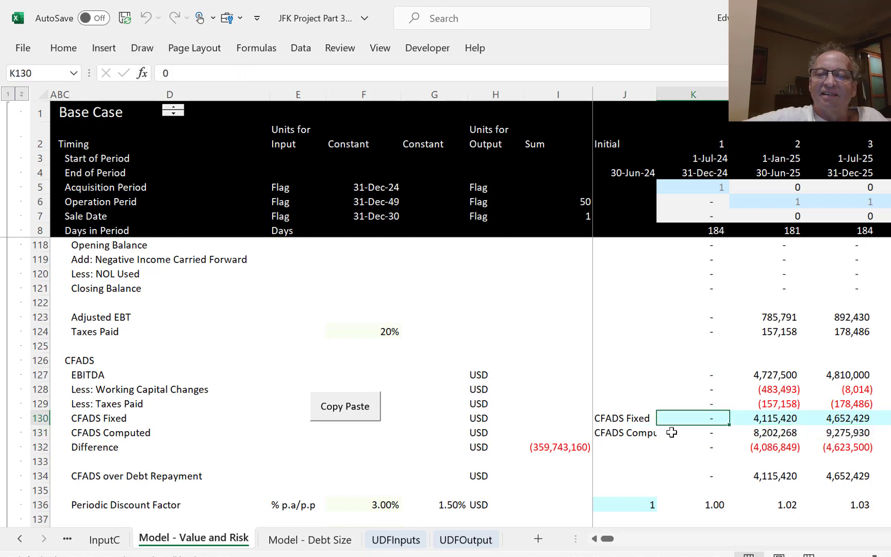
{"action": "key", "text": "Right"}
{"action": "key", "text": "Down"}
{"action": "key", "text": "F2"}
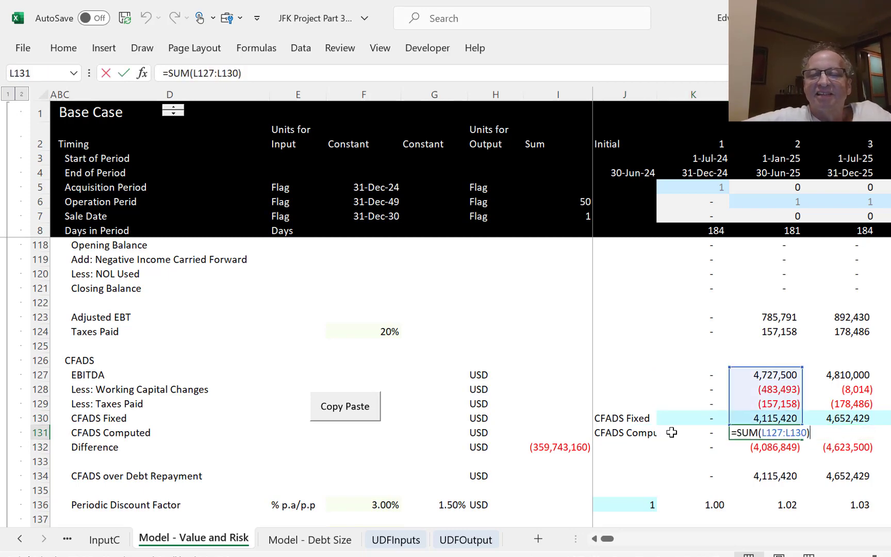
{"action": "key", "text": "Escape"}
{"action": "key", "text": "Up"}
{"action": "key", "text": "Down"}
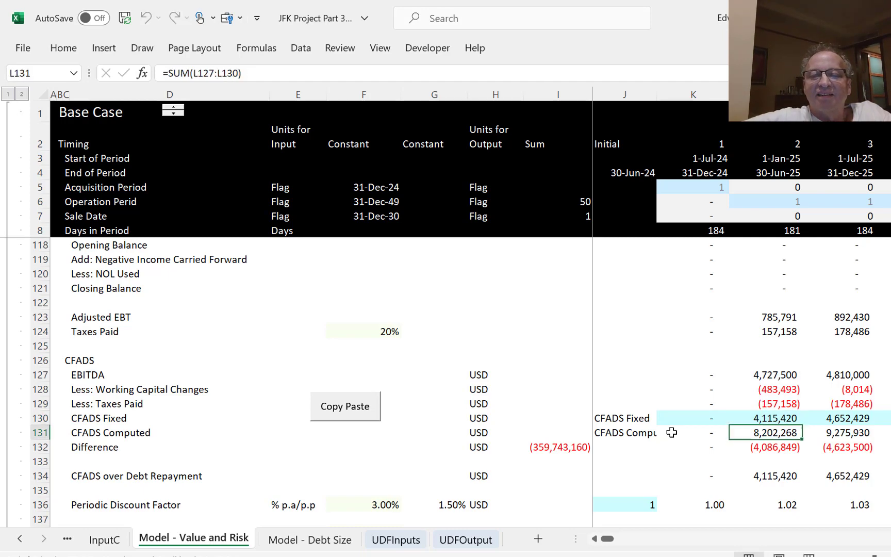
{"action": "key", "text": "Left"}
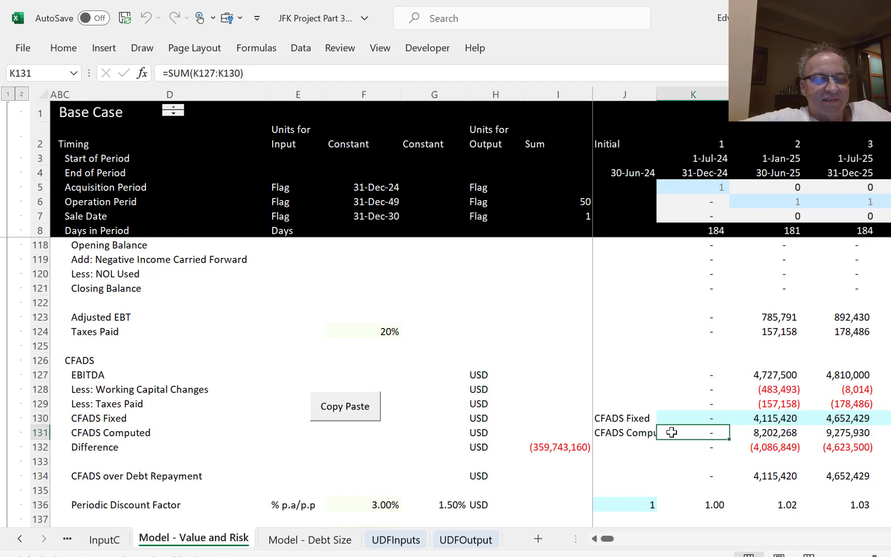
{"action": "key", "text": "ctrl+shift+r"}
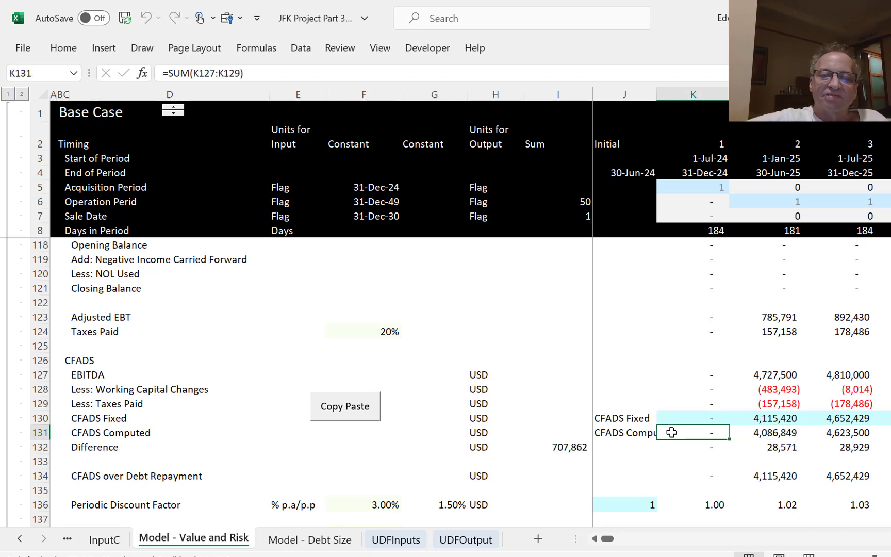
Replace the fixed values in the CFADS Fixed row with =SUM(K127:K129) from K130 and fill it across all periods.
{"action": "key", "text": "Up"}
{"action": "key", "text": "alt+equal"}
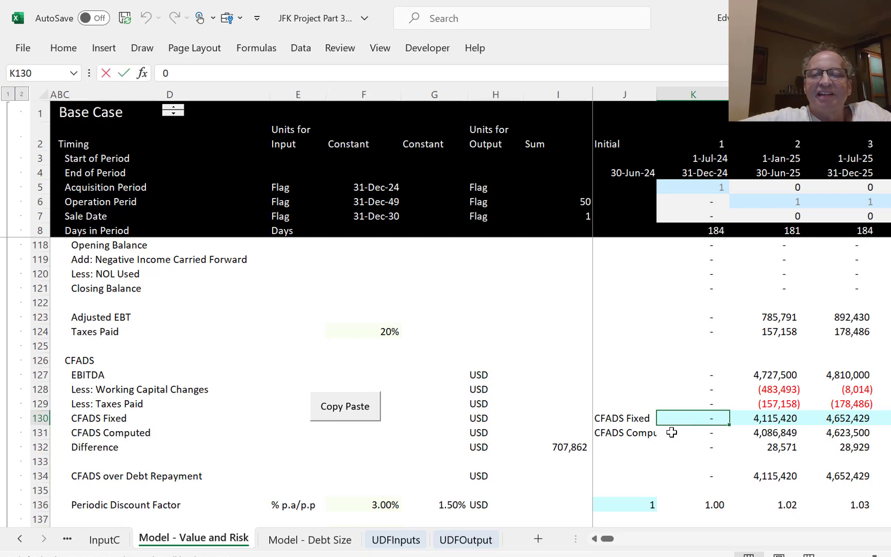
{"action": "key", "text": "Return"}
{"action": "key", "text": "Up"}
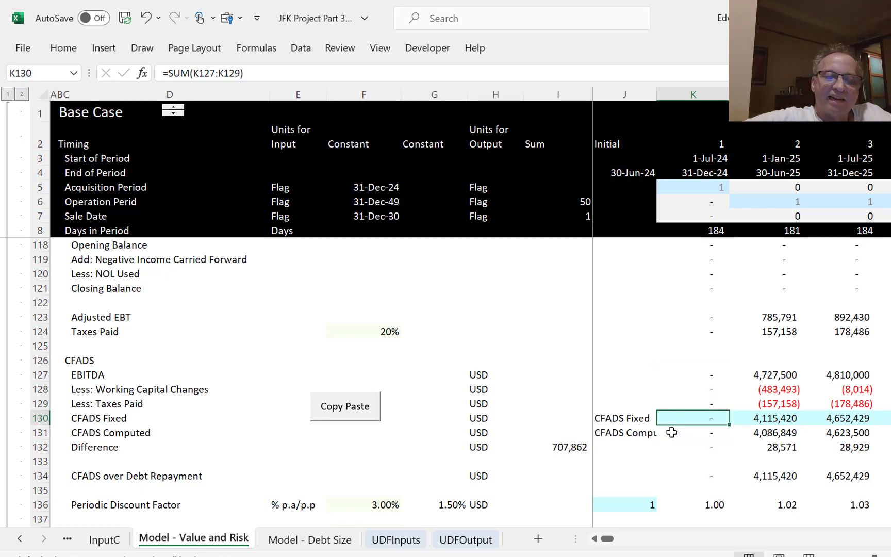
{"action": "key", "text": "ctrl+shift+r"}
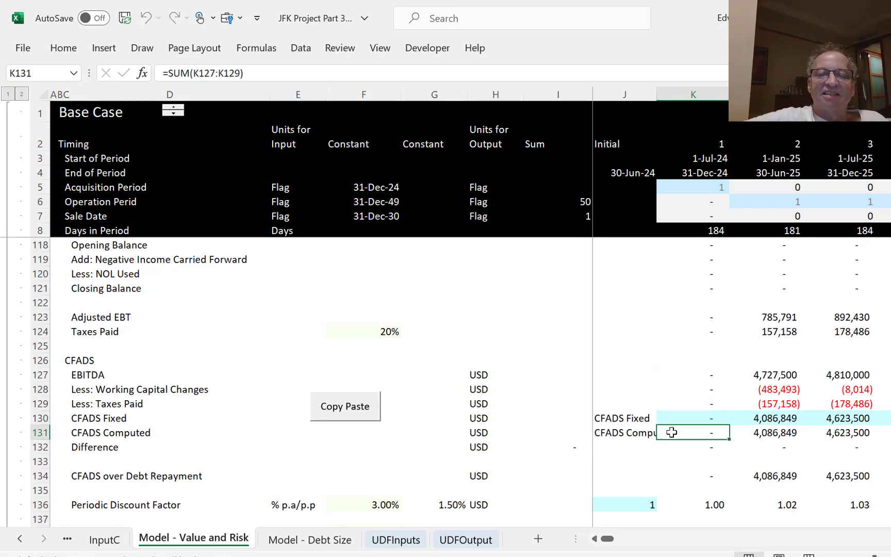
Review the Difference row in row 132 beneath the CFADS Fixed and CFADS Computed rows.
{"action": "key", "text": "Down"}
{"action": "key", "text": "Down"}
{"action": "key", "text": "Left"}
{"action": "key", "text": "Up"}
{"action": "key", "text": "Left"}
{"action": "key", "text": "Right"}
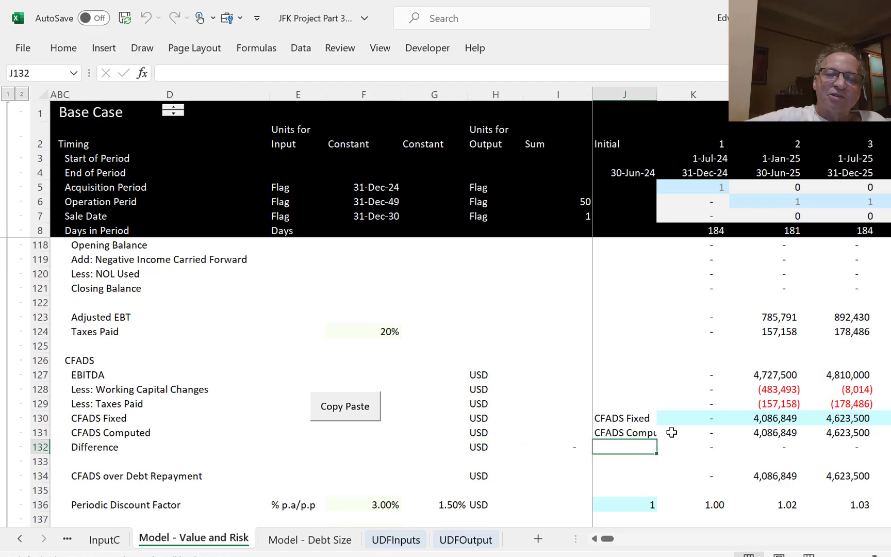
{"action": "key", "text": "Right"}
{"action": "key", "text": "Left"}
{"action": "key", "text": "Left"}
{"action": "key", "text": "Left"}
{"action": "key", "text": "Left"}
{"action": "key", "text": "Left"}
{"action": "key", "text": "Left"}
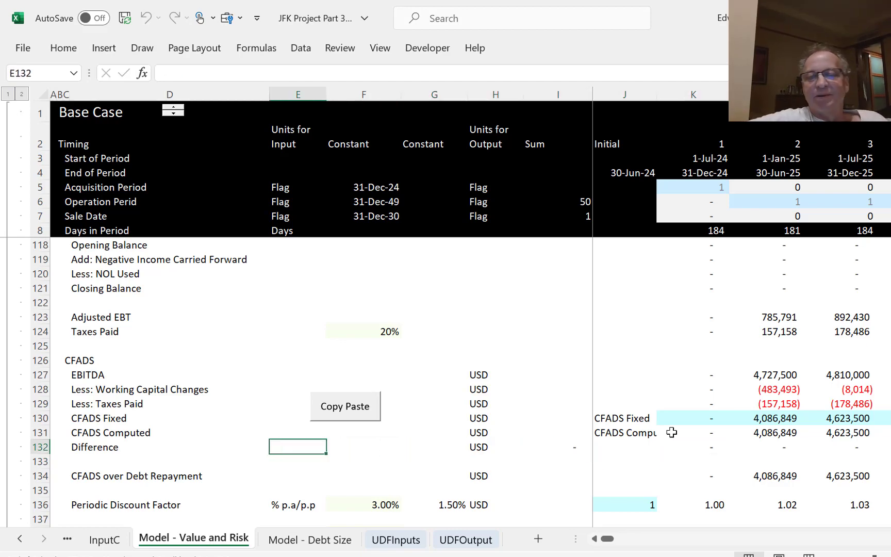
Review the Debt Sizing and Uses and Sources of Funds rows beneath the CFADS Difference row.
{"action": "key", "text": "Right"}
{"action": "key", "text": "Right"}
{"action": "key", "text": "Right"}
{"action": "key", "text": "Right"}
{"action": "key", "text": "Left"}
{"action": "key", "text": "Down"}
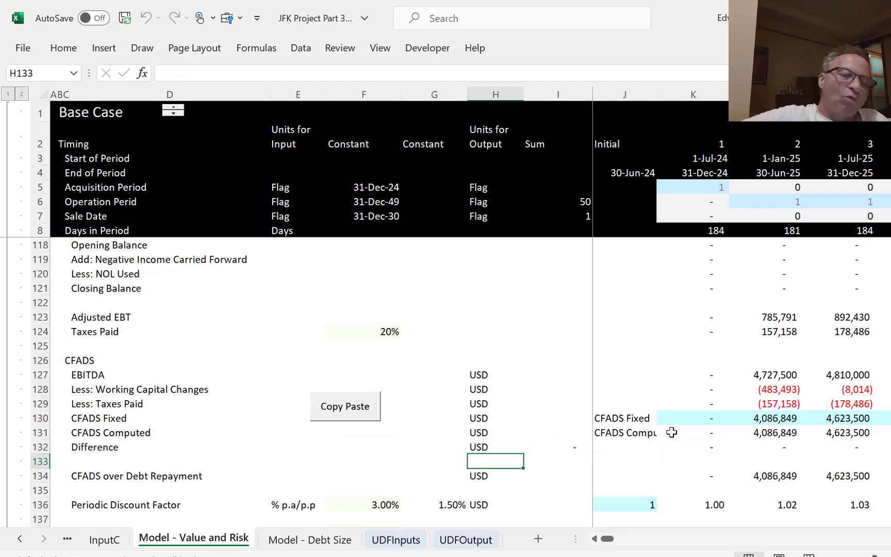
{"action": "key", "text": "Down"}
{"action": "key", "text": "Down"}
{"action": "key", "text": "Down"}
{"action": "key", "text": "Down"}
{"action": "key", "text": "Down"}
{"action": "key", "text": "Down"}
{"action": "key", "text": "Down"}
{"action": "key", "text": "Down"}
{"action": "key", "text": "Down"}
{"action": "key", "text": "Down"}
{"action": "key", "text": "Down"}
{"action": "key", "text": "Down"}
{"action": "key", "text": "Down"}
{"action": "key", "text": "Down"}
{"action": "key", "text": "Down"}
{"action": "key", "text": "Down"}
{"action": "key", "text": "Down"}
{"action": "key", "text": "Down"}
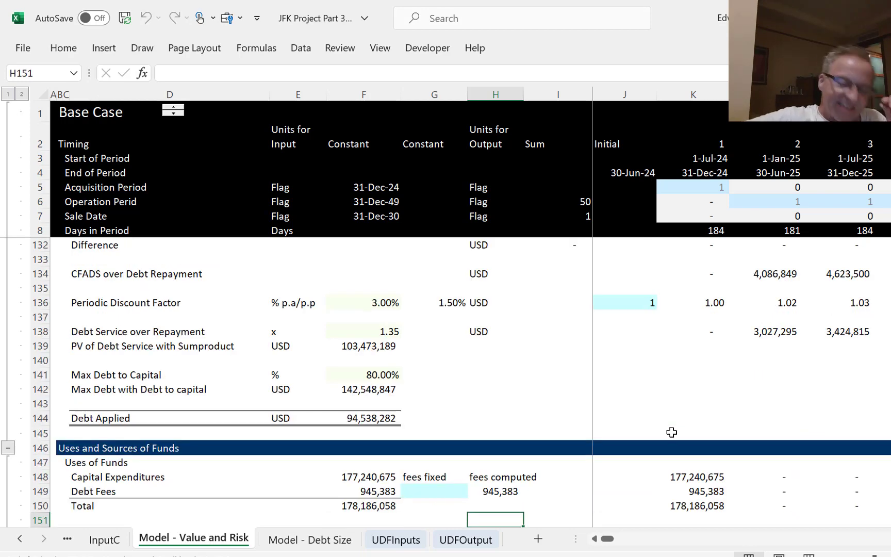
{"action": "key", "text": "Down"}
{"action": "key", "text": "Down"}
{"action": "key", "text": "Down"}
{"action": "key", "text": "Down"}
{"action": "key", "text": "Down"}
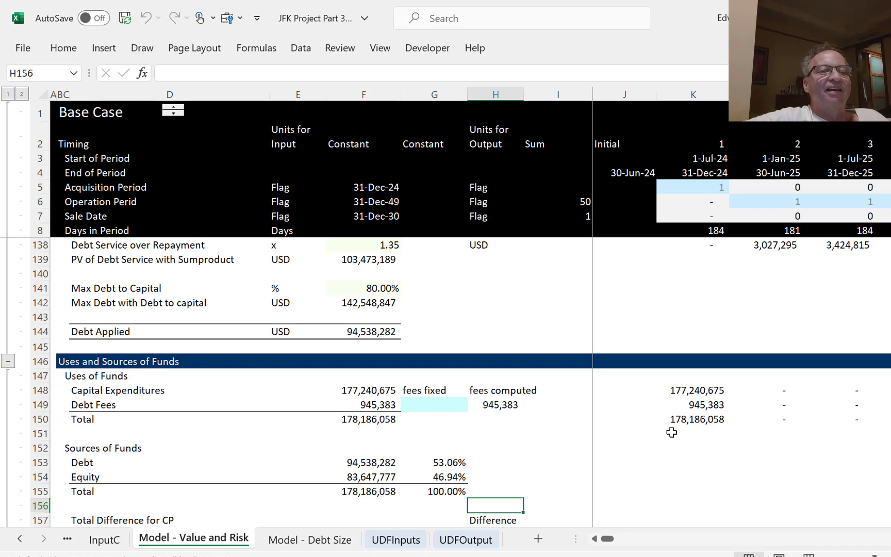
Test the Value and Risk scenarios, including - Inflation and - Growth, return to Base Case, and open the Model - Debt Size sheet.
{"action": "left_click", "coordinate": [174, 111]}
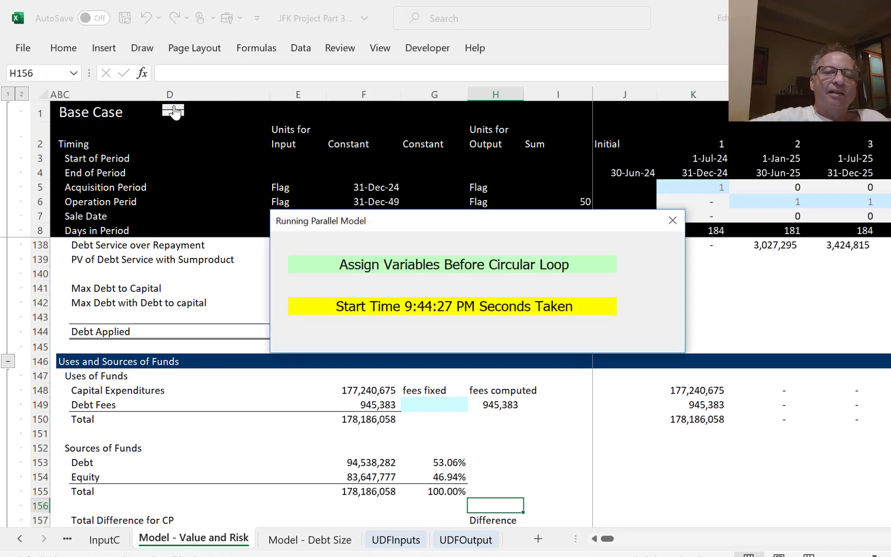
{"action": "left_click", "coordinate": [174, 111]}
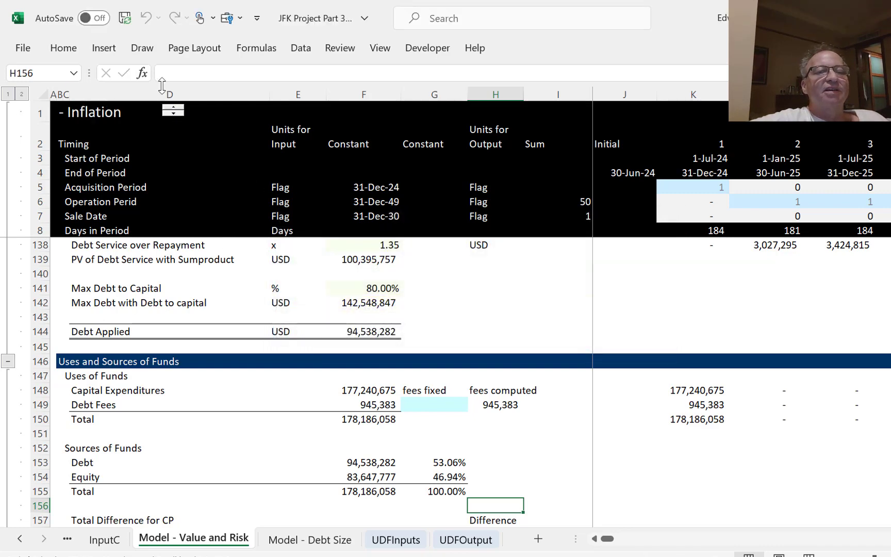
{"action": "left_click", "coordinate": [176, 116]}
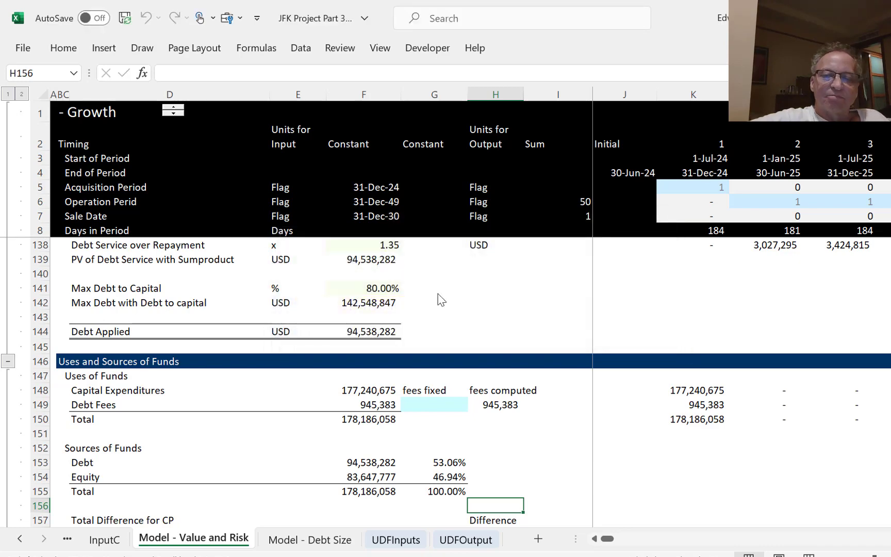
{"action": "left_click", "coordinate": [508, 303]}
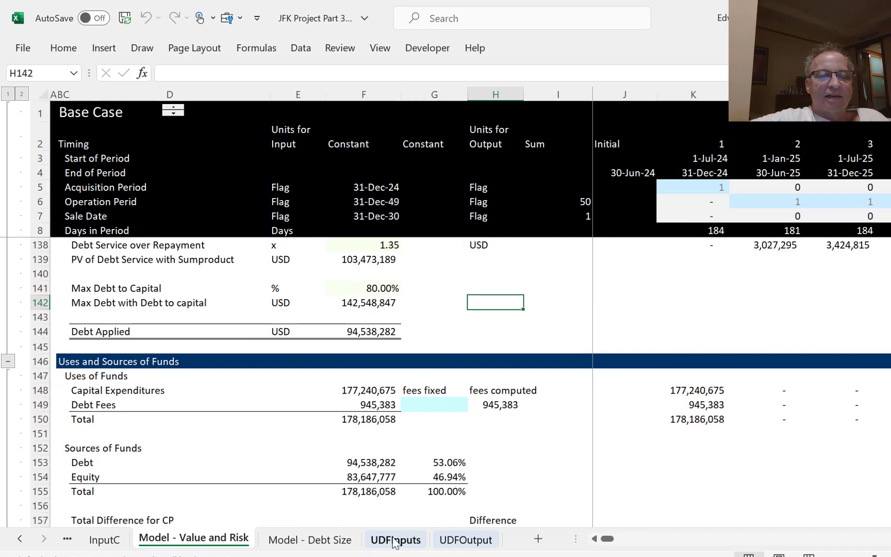
{"action": "left_click", "coordinate": [309, 539]}
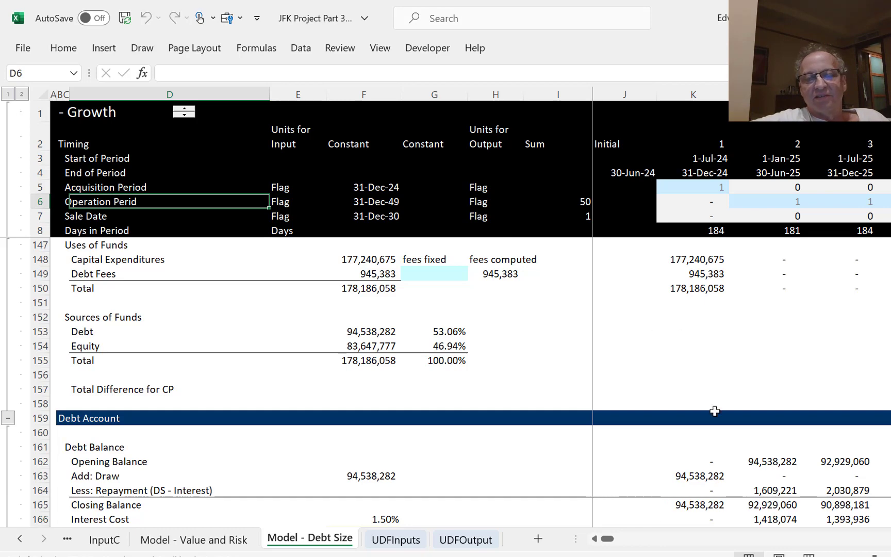
Switch to the JFK Project Part 3 Start workbook and show its Model - Value and Risk sheet.
{"action": "key", "text": "alt+Tab"}
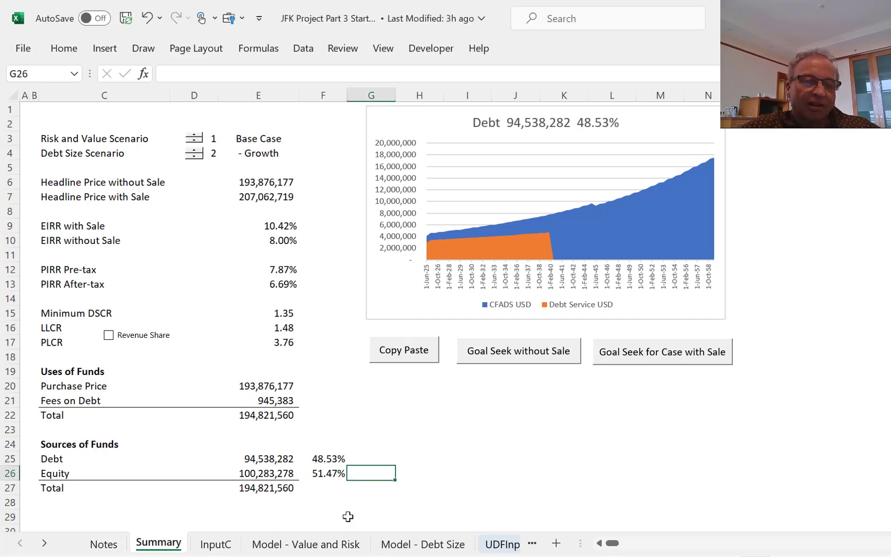
{"action": "key", "text": "ctrl+Page_Down"}
{"action": "key", "text": "ctrl+Page_Down"}
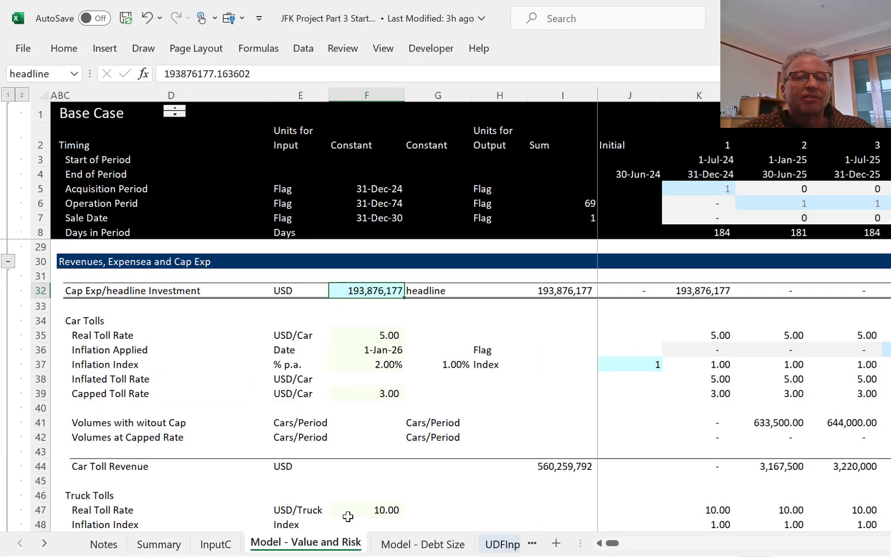
{"action": "left_click", "coordinate": [454, 333]}
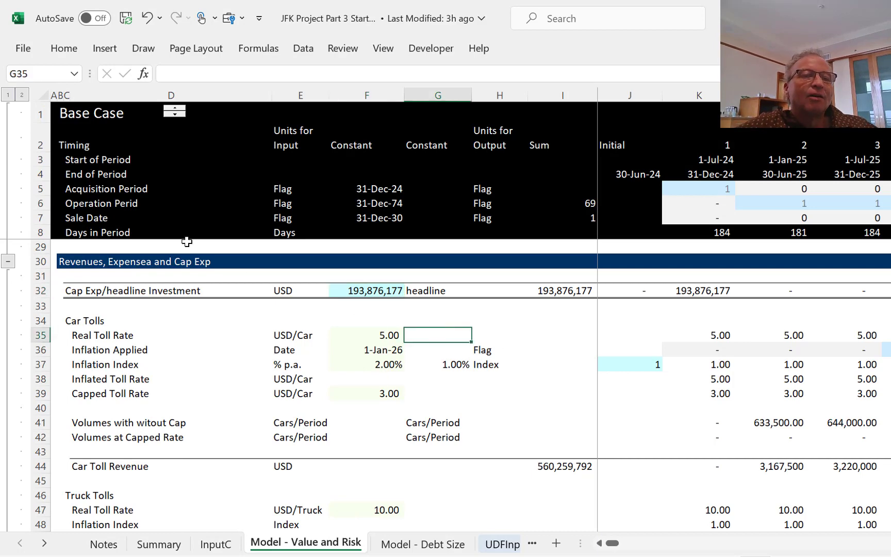
Step the Value and Risk scenario through - Growth, - Inflation and + Var OM, and set it back to - Growth.
{"action": "left_click", "coordinate": [175, 110]}
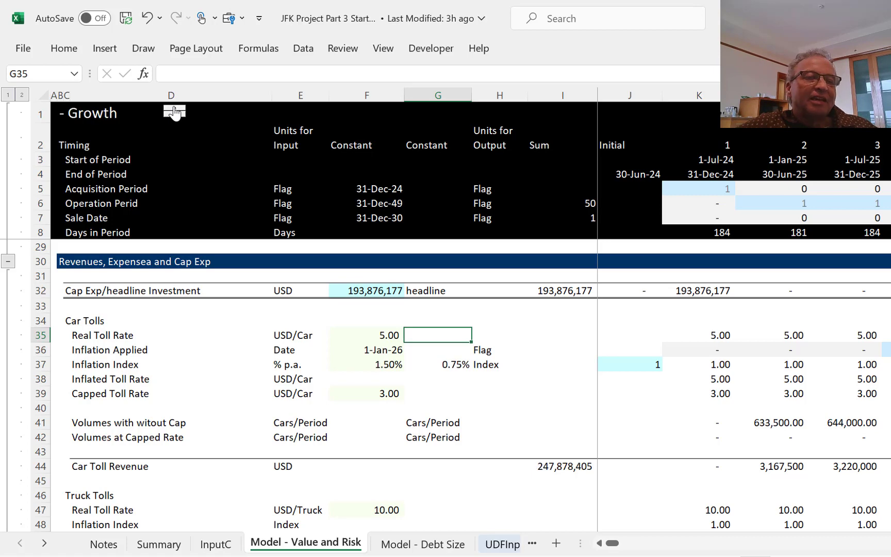
{"action": "left_click", "coordinate": [174, 110]}
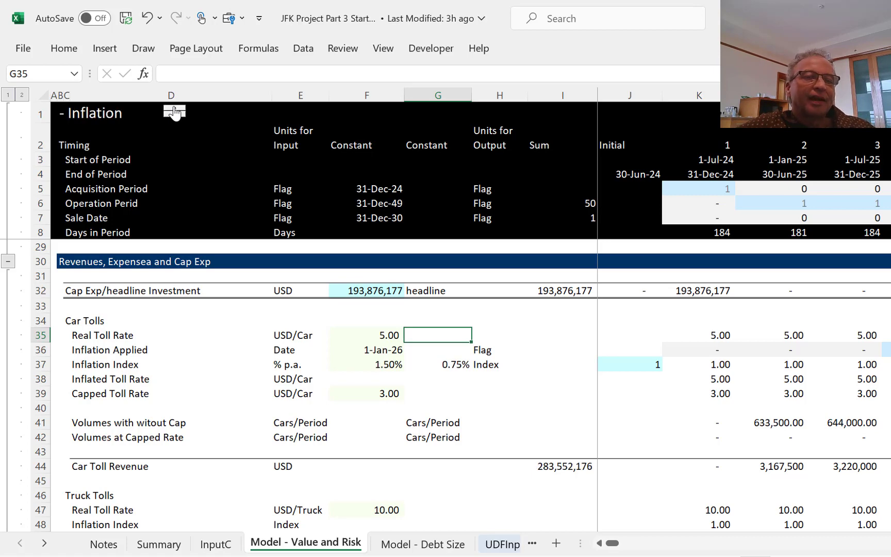
{"action": "left_click", "coordinate": [174, 110]}
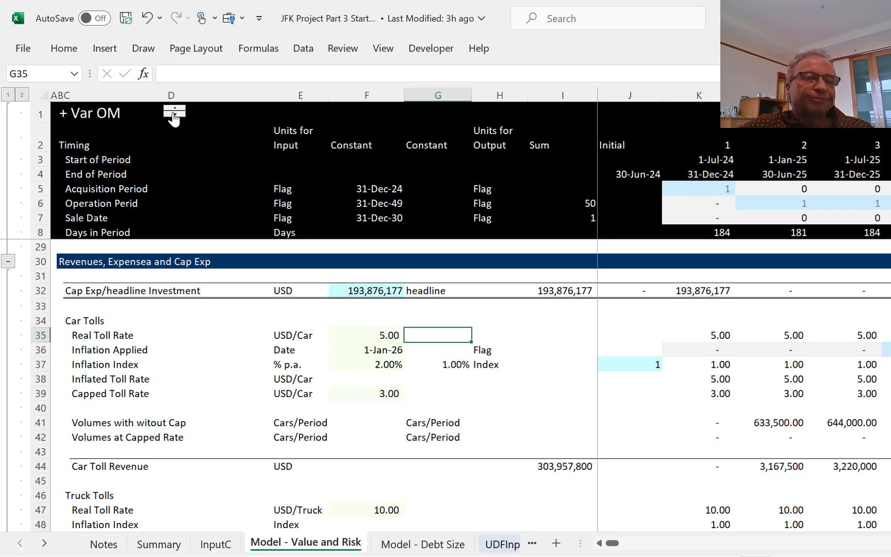
{"action": "left_click", "coordinate": [174, 114]}
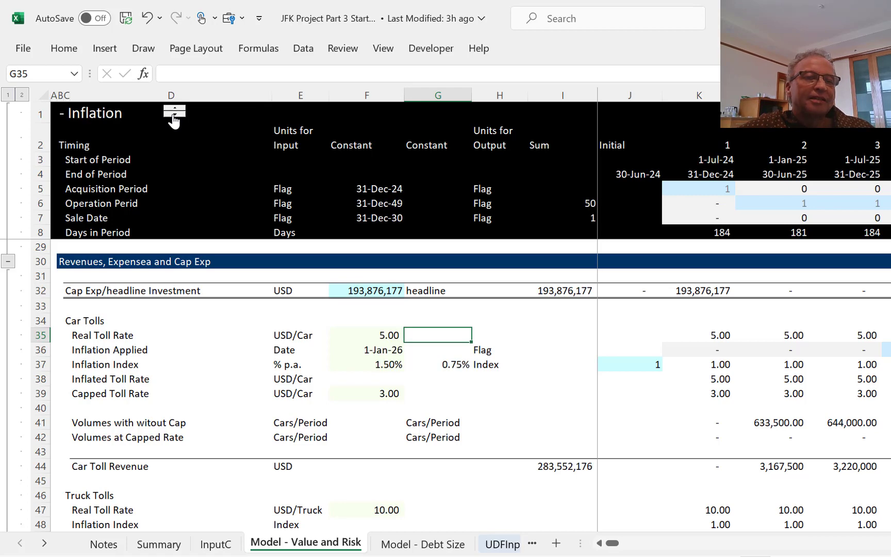
{"action": "left_click", "coordinate": [175, 115]}
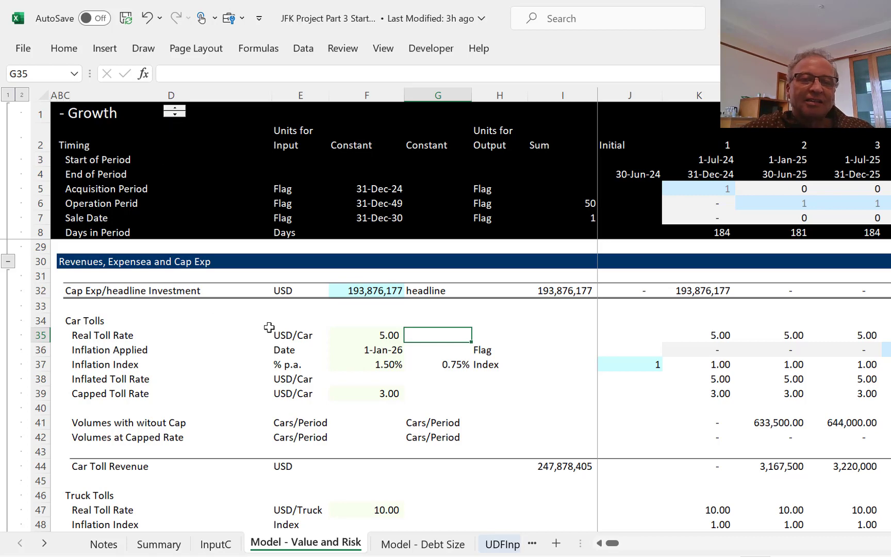
Review the toll revenue, operating expenditure, EBITDA and tax sections of the Value and Risk model under the - Growth scenario.
{"action": "left_click", "coordinate": [336, 362]}
{"action": "key", "text": "Down"}
{"action": "key", "text": "ctrl+Down"}
{"action": "key", "text": "ctrl+Down"}
{"action": "key", "text": "ctrl+Down"}
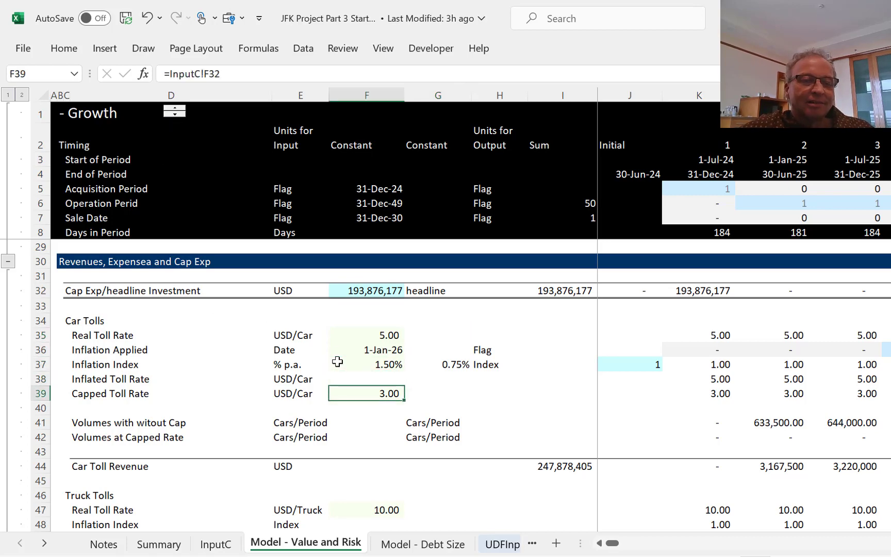
{"action": "key", "text": "Down"}
{"action": "key", "text": "Down"}
{"action": "key", "text": "Down"}
{"action": "key", "text": "Down"}
{"action": "key", "text": "Down"}
{"action": "key", "text": "Down"}
{"action": "key", "text": "Down"}
{"action": "key", "text": "Down"}
{"action": "key", "text": "Down"}
{"action": "key", "text": "Down"}
{"action": "key", "text": "Down"}
{"action": "key", "text": "Down"}
{"action": "key", "text": "Down"}
{"action": "key", "text": "Down"}
{"action": "key", "text": "Down"}
{"action": "key", "text": "Down"}
{"action": "key", "text": "Down"}
{"action": "key", "text": "Down"}
{"action": "key", "text": "Down"}
{"action": "key", "text": "Down"}
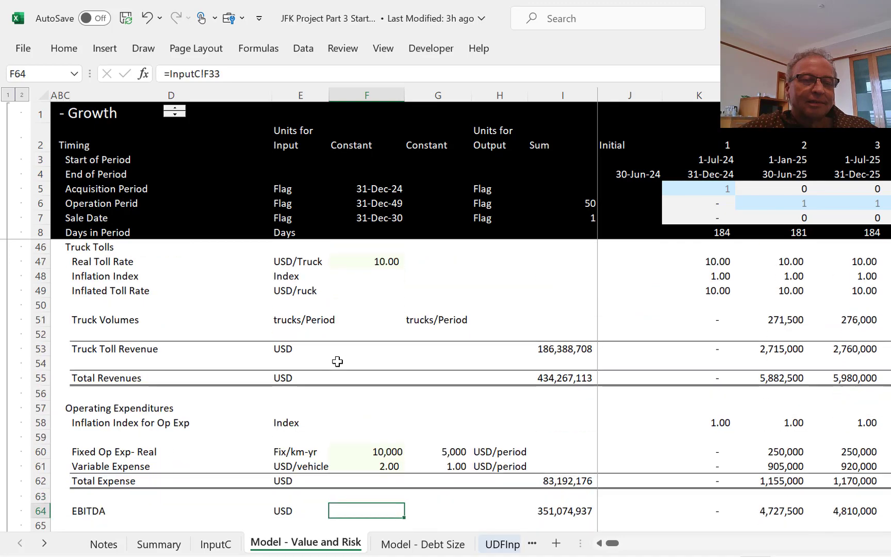
{"action": "key", "text": "Down"}
{"action": "key", "text": "Down"}
{"action": "key", "text": "Down"}
{"action": "key", "text": "Down"}
{"action": "key", "text": "Down"}
{"action": "key", "text": "Down"}
{"action": "key", "text": "Down"}
{"action": "key", "text": "Down"}
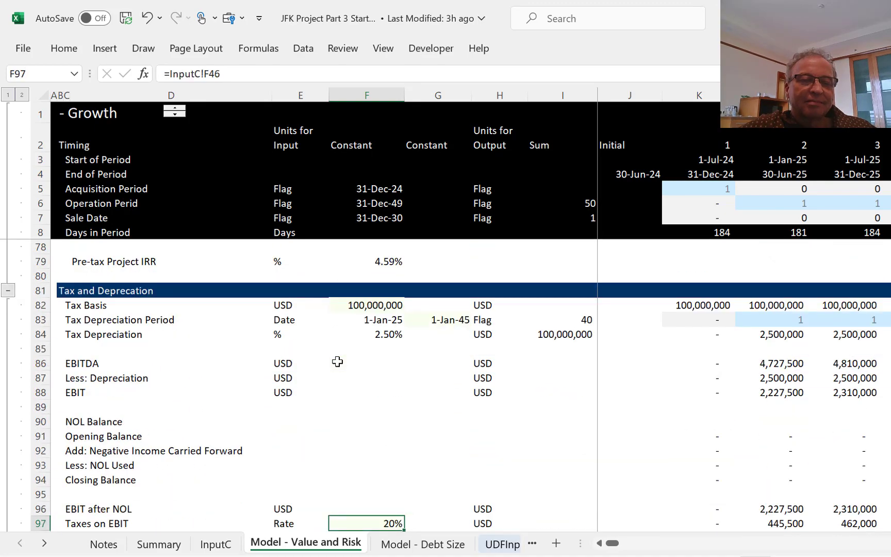
{"action": "key", "text": "Down"}
{"action": "key", "text": "Down"}
{"action": "key", "text": "Down"}
{"action": "key", "text": "Down"}
{"action": "key", "text": "Down"}
{"action": "key", "text": "Down"}
{"action": "key", "text": "Down"}
{"action": "key", "text": "Down"}
{"action": "key", "text": "Down"}
{"action": "key", "text": "Down"}
{"action": "key", "text": "Down"}
{"action": "key", "text": "Down"}
{"action": "key", "text": "Down"}
{"action": "key", "text": "Down"}
{"action": "key", "text": "Down"}
{"action": "key", "text": "Down"}
{"action": "key", "text": "Down"}
{"action": "key", "text": "Down"}
{"action": "key", "text": "Down"}
{"action": "key", "text": "Down"}
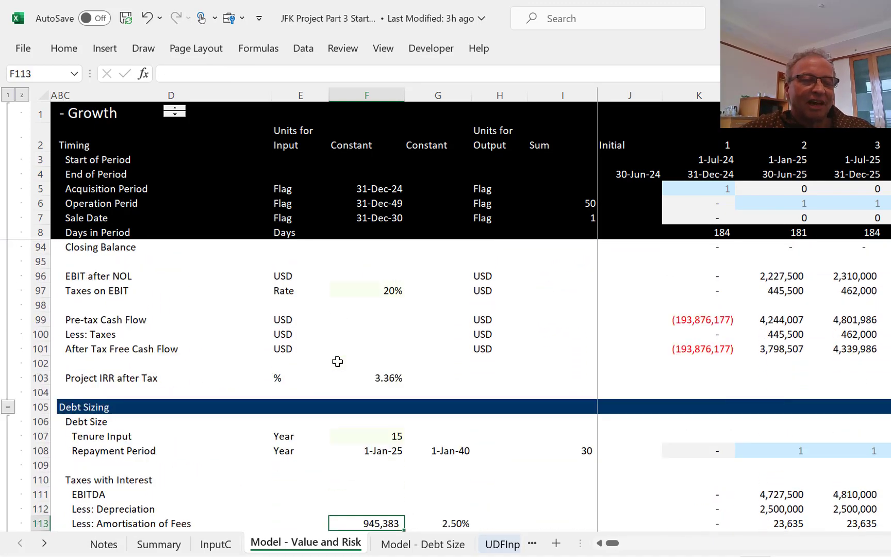
Review the interest-based tax, NOL balance, CFADS and debt service sections of the Value and Risk model under the - Growth scenario.
{"action": "key", "text": "Down"}
{"action": "key", "text": "Down"}
{"action": "key", "text": "Down"}
{"action": "key", "text": "Down"}
{"action": "key", "text": "Down"}
{"action": "key", "text": "Down"}
{"action": "key", "text": "Down"}
{"action": "key", "text": "Down"}
{"action": "key", "text": "Down"}
{"action": "key", "text": "Down"}
{"action": "key", "text": "Down"}
{"action": "key", "text": "Down"}
{"action": "key", "text": "Down"}
{"action": "key", "text": "Down"}
{"action": "key", "text": "Down"}
{"action": "key", "text": "Down"}
{"action": "key", "text": "Down"}
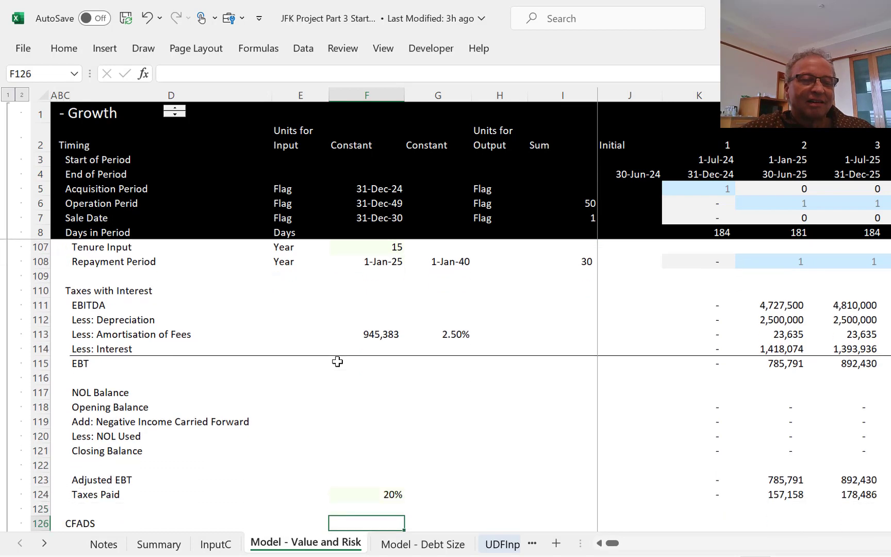
{"action": "key", "text": "Down"}
{"action": "key", "text": "Down"}
{"action": "key", "text": "Down"}
{"action": "key", "text": "Down"}
{"action": "key", "text": "Down"}
{"action": "key", "text": "Down"}
{"action": "key", "text": "Down"}
{"action": "key", "text": "Down"}
{"action": "key", "text": "Down"}
{"action": "key", "text": "Down"}
{"action": "key", "text": "Down"}
{"action": "key", "text": "Down"}
{"action": "key", "text": "Down"}
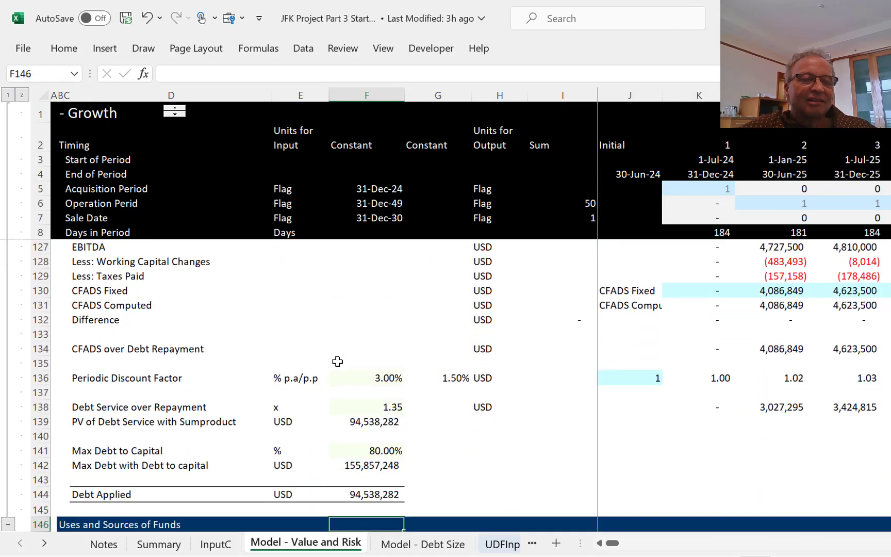
Examine the debt sizing constraints against the Uses and Sources of Funds section in the Value and Risk model.
{"action": "key", "text": "Up"}
{"action": "key", "text": "Up"}
{"action": "key", "text": "Up"}
{"action": "key", "text": "Up"}
{"action": "key", "text": "Up"}
{"action": "key", "text": "Up"}
{"action": "key", "text": "Up"}
{"action": "key", "text": "Up"}
{"action": "key", "text": "Up"}
{"action": "key", "text": "Up"}
{"action": "key", "text": "Up"}
{"action": "key", "text": "Up"}
{"action": "key", "text": "Up"}
{"action": "key", "text": "Up"}
{"action": "key", "text": "Up"}
{"action": "key", "text": "Up"}
{"action": "key", "text": "Up"}
{"action": "key", "text": "Up"}
{"action": "key", "text": "Up"}
{"action": "key", "text": "Up"}
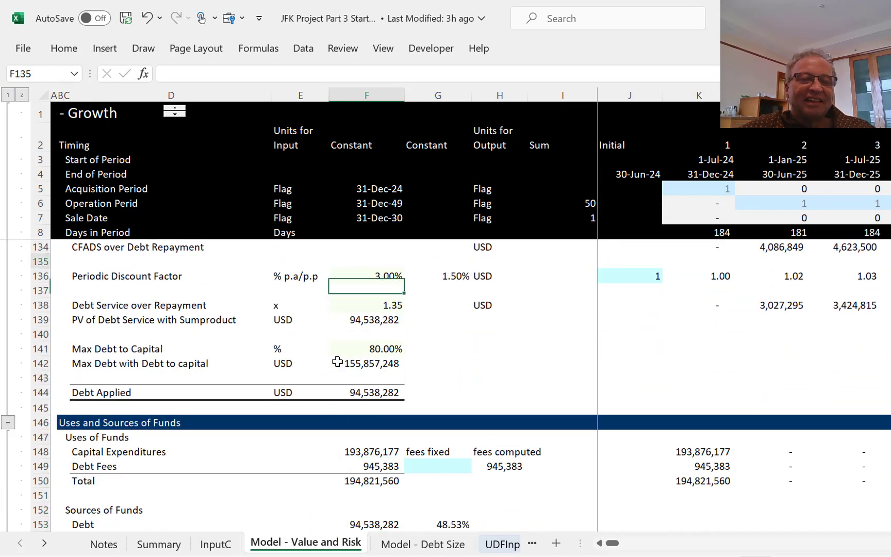
{"action": "key", "text": "Down"}
{"action": "key", "text": "Down"}
{"action": "key", "text": "Down"}
{"action": "key", "text": "Down"}
{"action": "key", "text": "Down"}
{"action": "key", "text": "Down"}
{"action": "key", "text": "Down"}
{"action": "key", "text": "Down"}
{"action": "key", "text": "Down"}
{"action": "key", "text": "Down"}
{"action": "key", "text": "Down"}
{"action": "key", "text": "Down"}
{"action": "key", "text": "Down"}
{"action": "key", "text": "Down"}
{"action": "key", "text": "Down"}
{"action": "key", "text": "Down"}
{"action": "key", "text": "Down"}
{"action": "key", "text": "Down"}
{"action": "key", "text": "Down"}
{"action": "key", "text": "Down"}
{"action": "key", "text": "Down"}
{"action": "key", "text": "Down"}
{"action": "key", "text": "Down"}
{"action": "key", "text": "Down"}
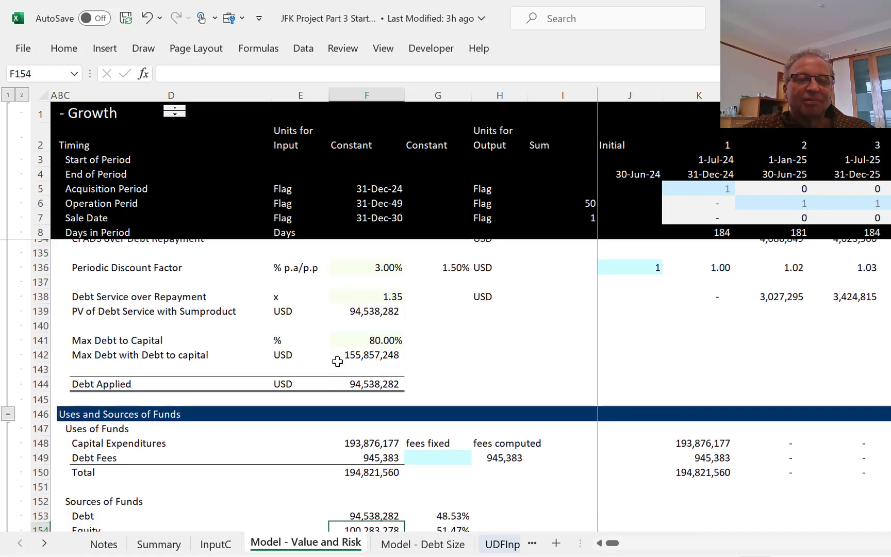
Inspect the Debt Applied formula in F144 that links to the Debt Size sheet, leaving it as it is.
{"action": "key", "text": "Up"}
{"action": "key", "text": "Up"}
{"action": "key", "text": "Up"}
{"action": "key", "text": "Up"}
{"action": "key", "text": "Up"}
{"action": "key", "text": "Up"}
{"action": "key", "text": "Up"}
{"action": "key", "text": "Up"}
{"action": "key", "text": "Up"}
{"action": "key", "text": "Up"}
{"action": "key", "text": "Up"}
{"action": "key", "text": "Up"}
{"action": "key", "text": "Up"}
{"action": "key", "text": "Up"}
{"action": "key", "text": "Up"}
{"action": "key", "text": "Up"}
{"action": "key", "text": "Up"}
{"action": "key", "text": "Down"}
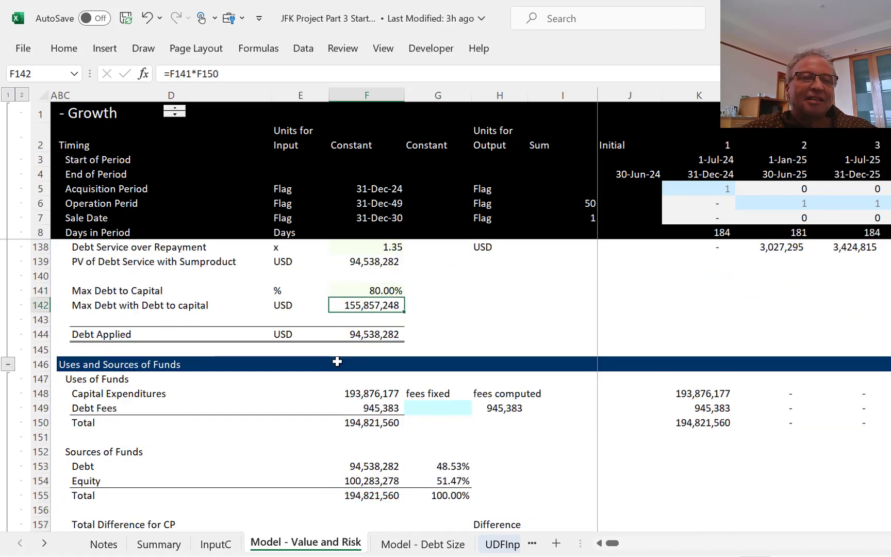
{"action": "key", "text": "Down"}
{"action": "key", "text": "Down"}
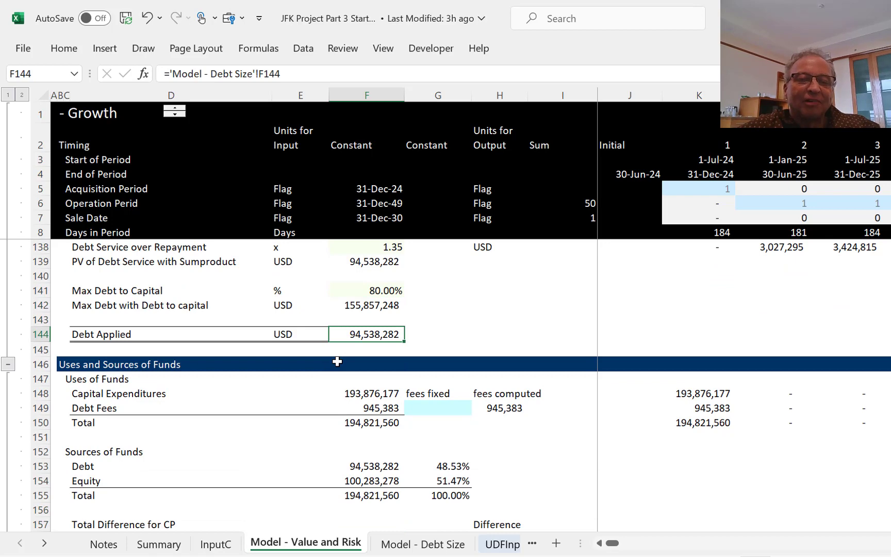
{"action": "key", "text": "F2"}
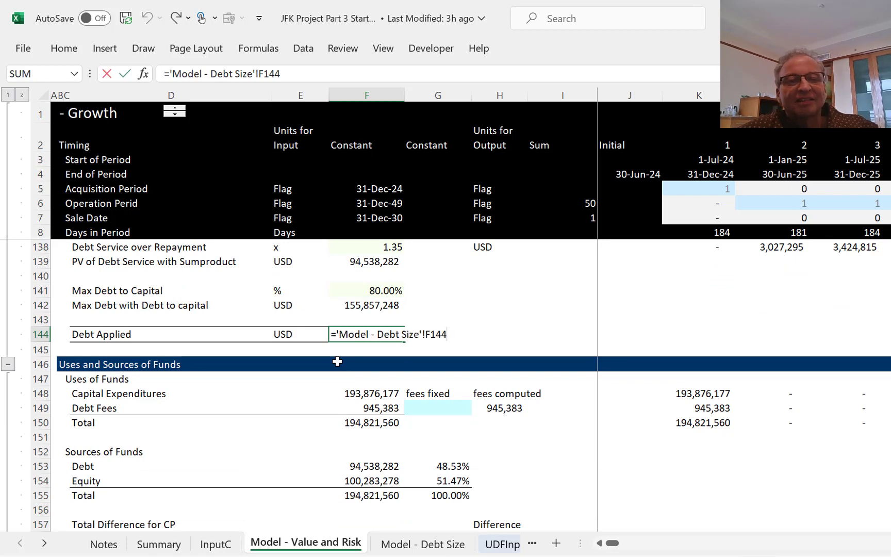
{"action": "key", "text": "Escape"}
Inspect the formula behind Debt in the Sources of Funds section, cell F153.
{"action": "key", "text": "Down"}
{"action": "key", "text": "Down"}
{"action": "key", "text": "Down"}
{"action": "key", "text": "Down"}
{"action": "key", "text": "Down"}
{"action": "key", "text": "Down"}
{"action": "key", "text": "Down"}
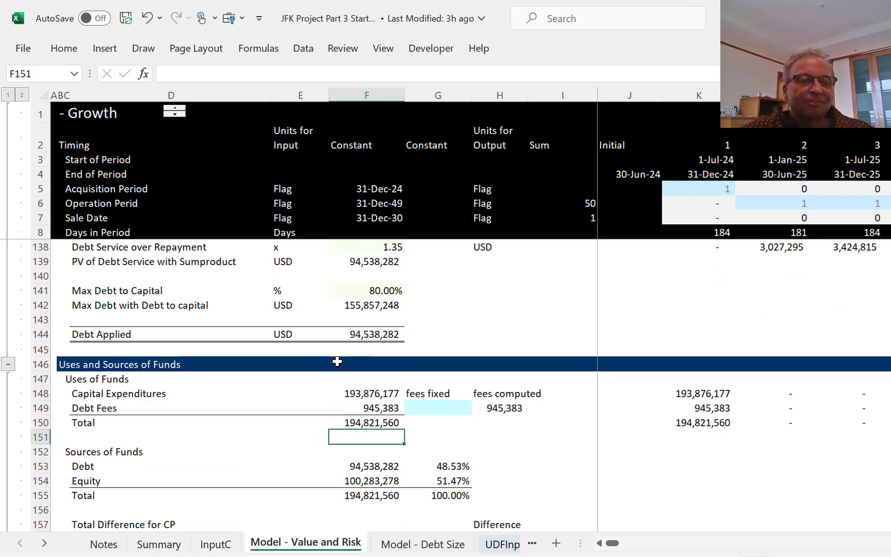
{"action": "key", "text": "Up"}
{"action": "key", "text": "Up"}
{"action": "key", "text": "Down"}
{"action": "key", "text": "Down"}
{"action": "key", "text": "Down"}
{"action": "key", "text": "Down"}
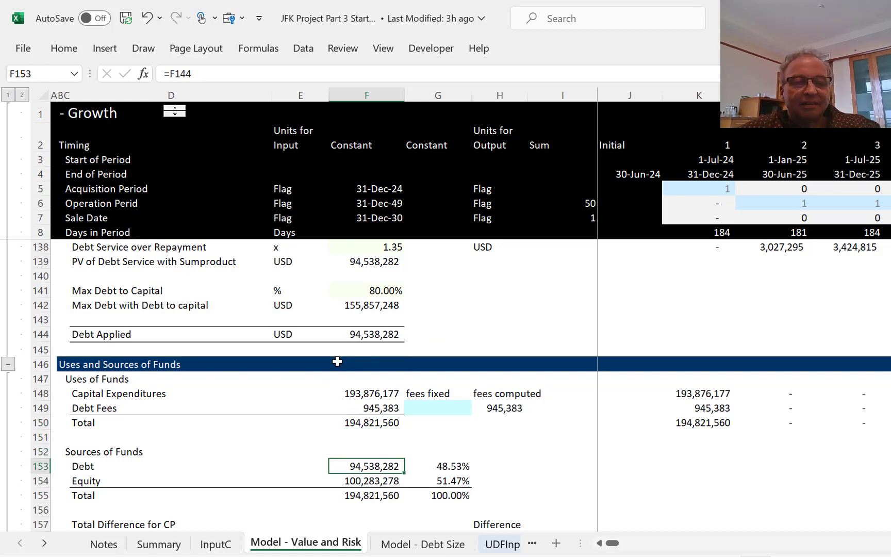
{"action": "key", "text": "F2"}
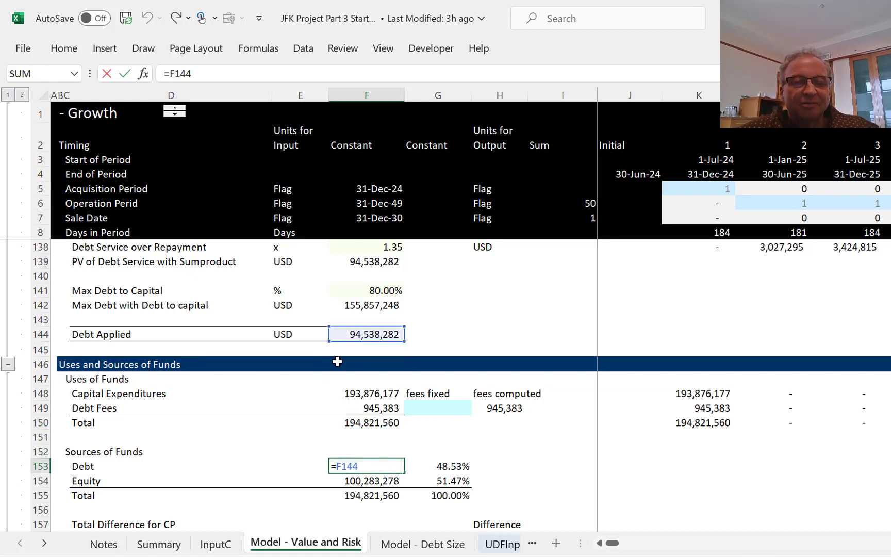
{"action": "key", "text": "Return"}
Examine the Debt Account section and inspect the first-period repayment formula in K164.
{"action": "key", "text": "Down"}
{"action": "key", "text": "Down"}
{"action": "key", "text": "Down"}
{"action": "key", "text": "Down"}
{"action": "key", "text": "Down"}
{"action": "key", "text": "Down"}
{"action": "key", "text": "Down"}
{"action": "key", "text": "Down"}
{"action": "key", "text": "Down"}
{"action": "key", "text": "Down"}
{"action": "key", "text": "Down"}
{"action": "key", "text": "Down"}
{"action": "key", "text": "Down"}
{"action": "key", "text": "Down"}
{"action": "key", "text": "Down"}
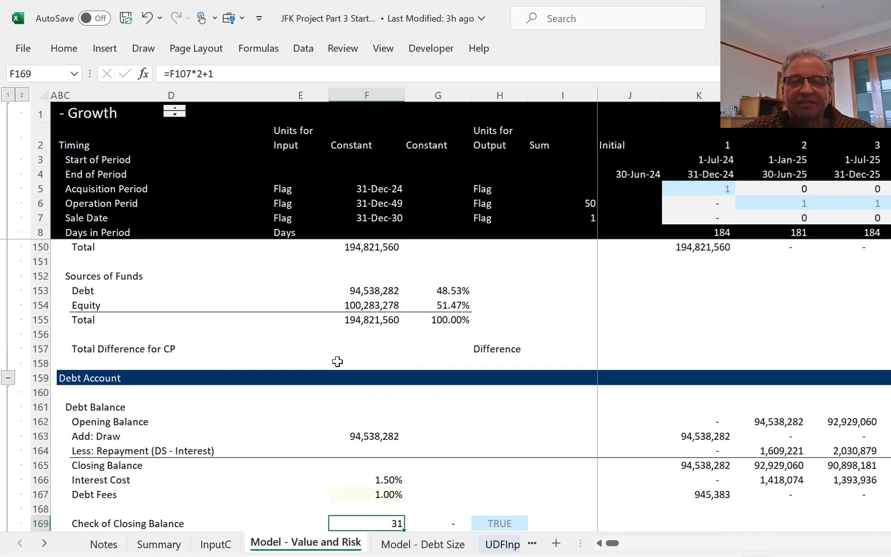
{"action": "key", "text": "Up"}
{"action": "key", "text": "Up"}
{"action": "key", "text": "Up"}
{"action": "key", "text": "Up"}
{"action": "key", "text": "Up"}
{"action": "key", "text": "Right"}
{"action": "key", "text": "Right"}
{"action": "key", "text": "Right"}
{"action": "key", "text": "Right"}
{"action": "key", "text": "Right"}
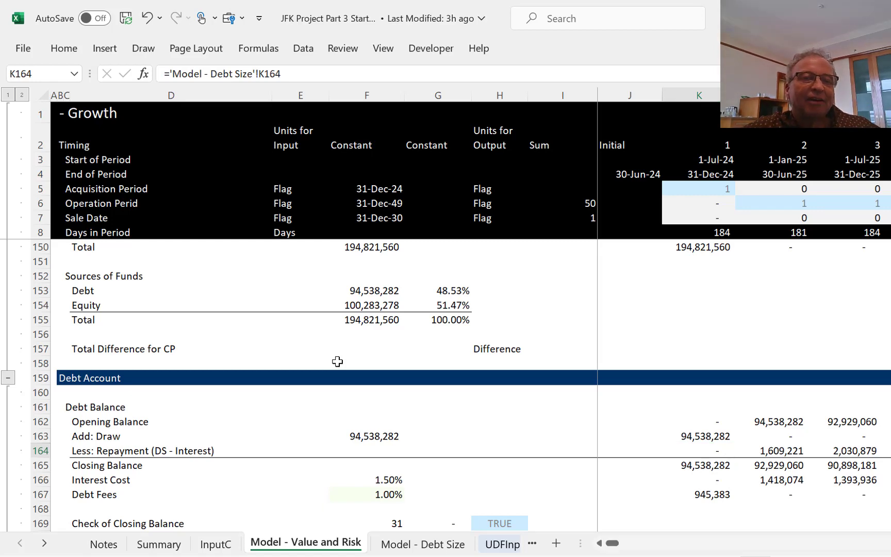
Open the Model - Debt Size sheet and step its scenario through - Inflation and - Growth to Base Case.
{"action": "key", "text": "ctrl+Page_Down"}
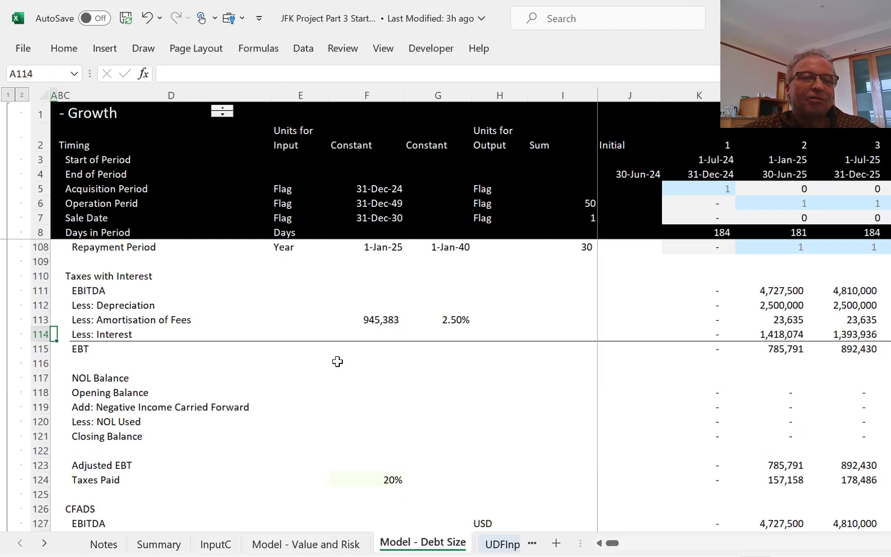
{"action": "left_click", "coordinate": [222, 112]}
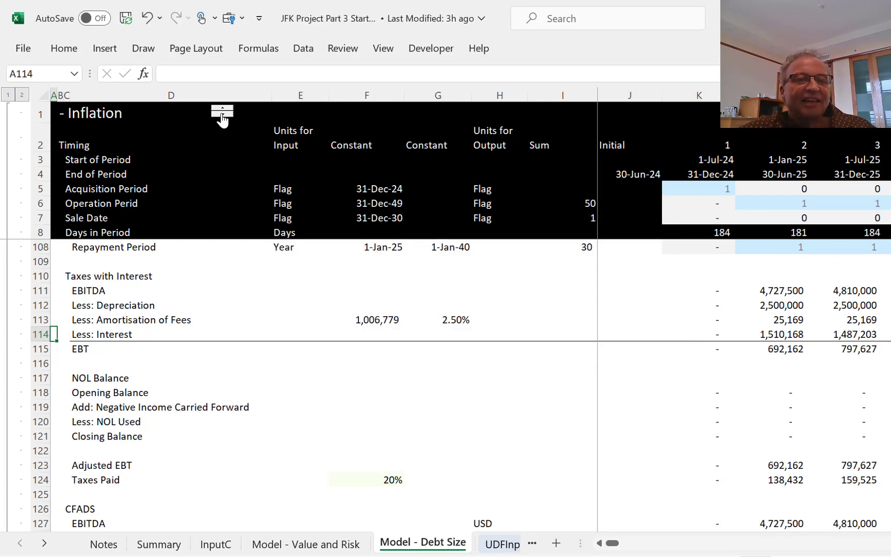
{"action": "left_click", "coordinate": [222, 118]}
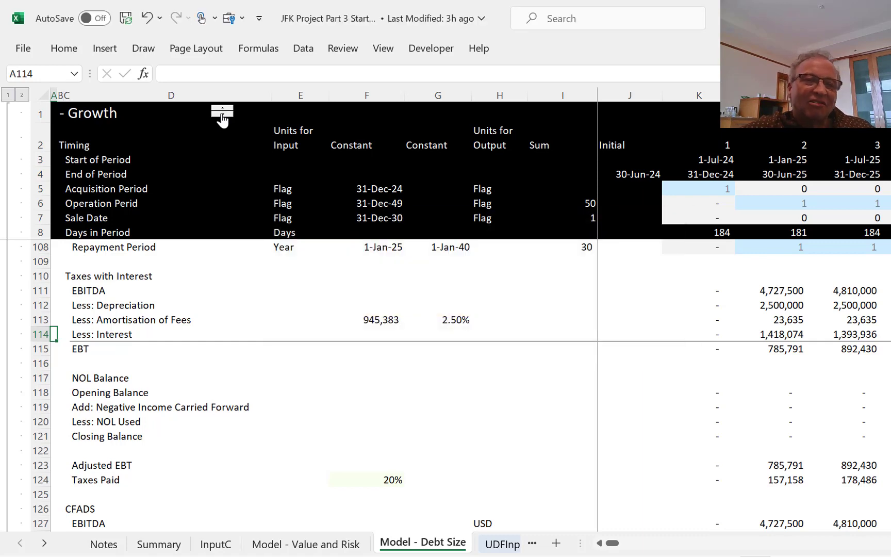
{"action": "left_click", "coordinate": [222, 119]}
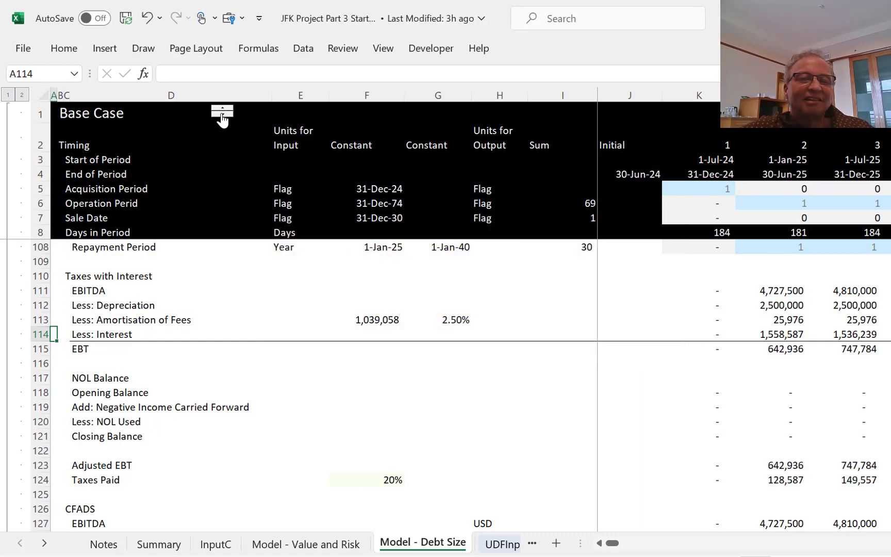
Check the Value and Risk sheet's sources of funds and debt account against the Base Case debt sizing, and return to Model - Debt Size.
{"action": "left_click", "coordinate": [610, 307]}
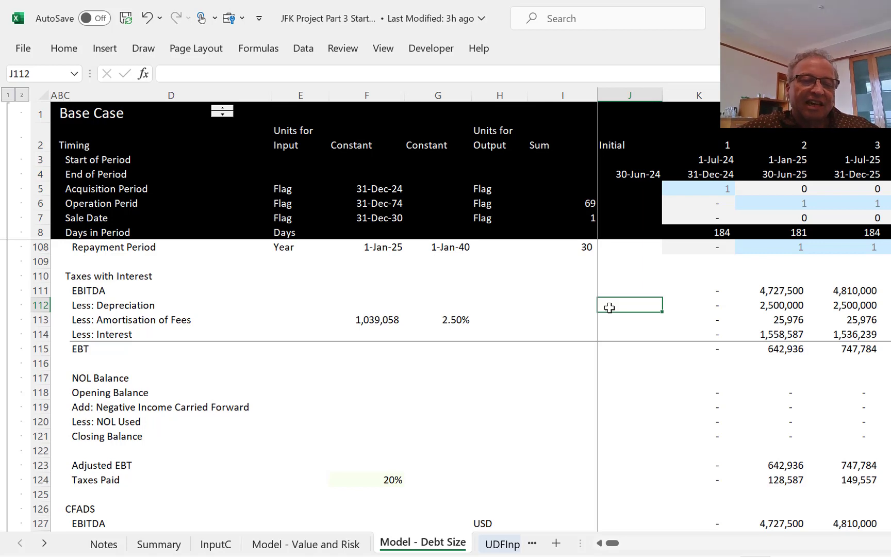
{"action": "key", "text": "ctrl+Page_Up"}
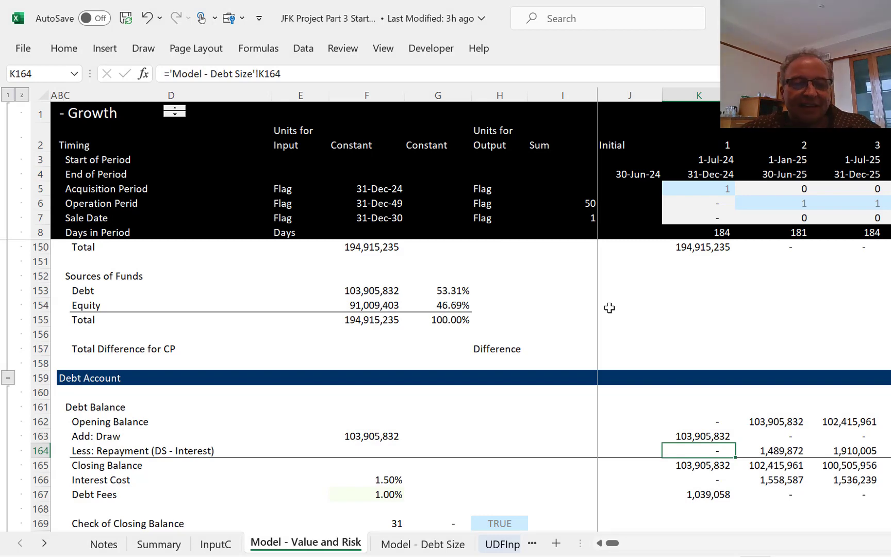
{"action": "key", "text": "ctrl+Page_Down"}
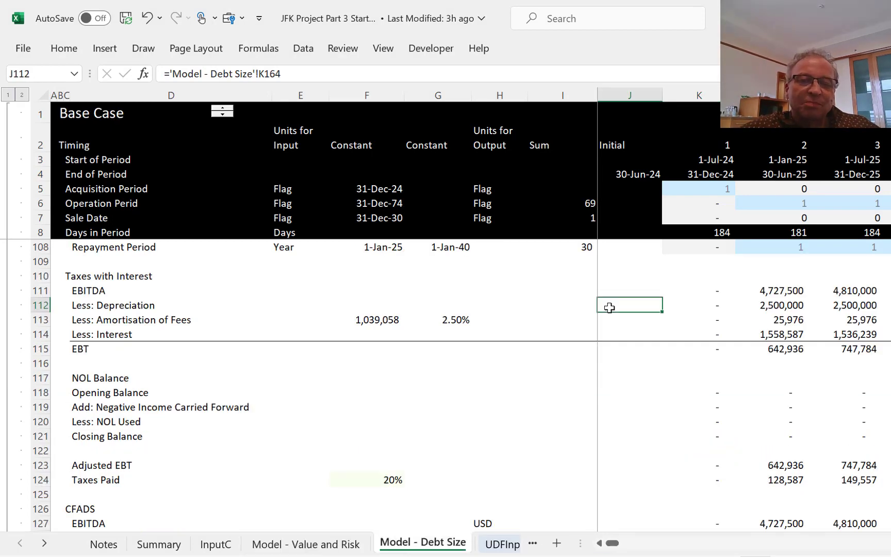
Review the Capacity and Volumes inputs on the Debt Size sheet, including the escalation date and car growth index formulas.
{"action": "key", "text": "Left"}
{"action": "key", "text": "Left"}
{"action": "key", "text": "Page_Up"}
{"action": "key", "text": "Page_Up"}
{"action": "key", "text": "Page_Up"}
{"action": "key", "text": "Page_Up"}
{"action": "key", "text": "Page_Up"}
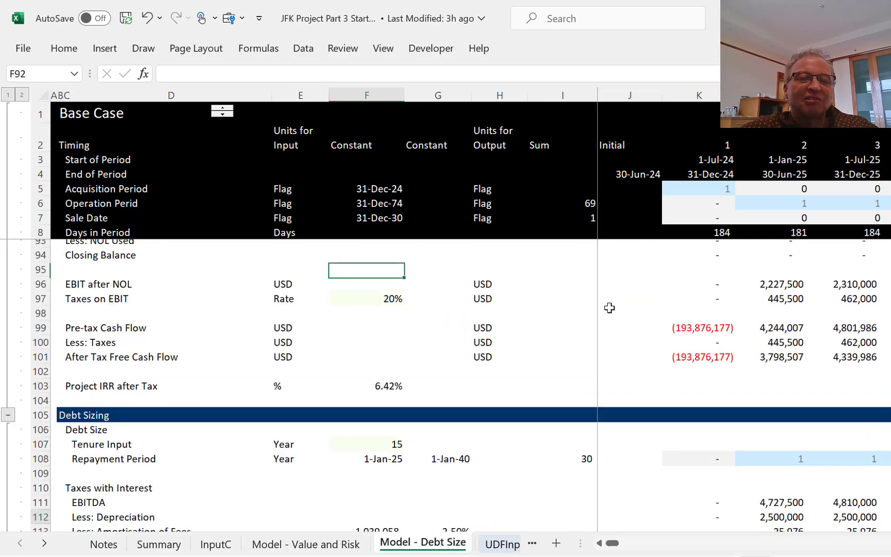
{"action": "key", "text": "Up"}
{"action": "key", "text": "Up"}
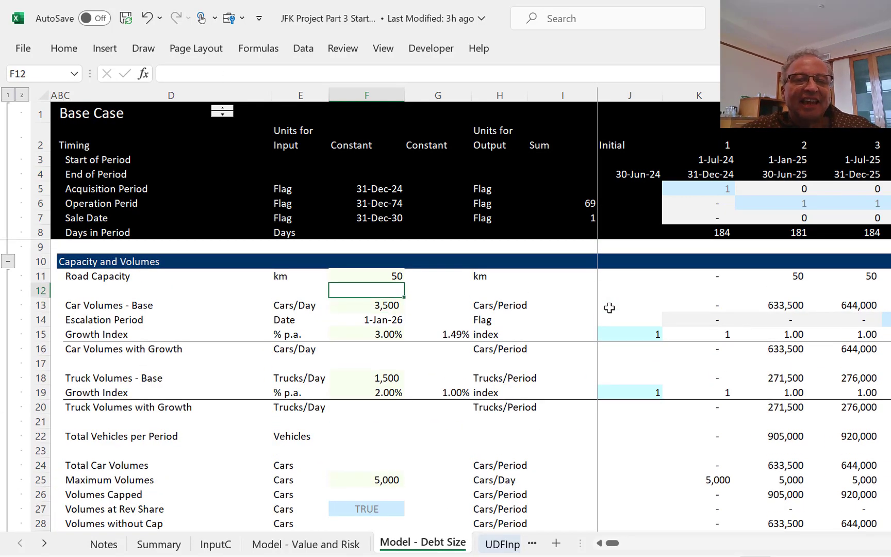
{"action": "key", "text": "Down"}
{"action": "key", "text": "Down"}
{"action": "key", "text": "Down"}
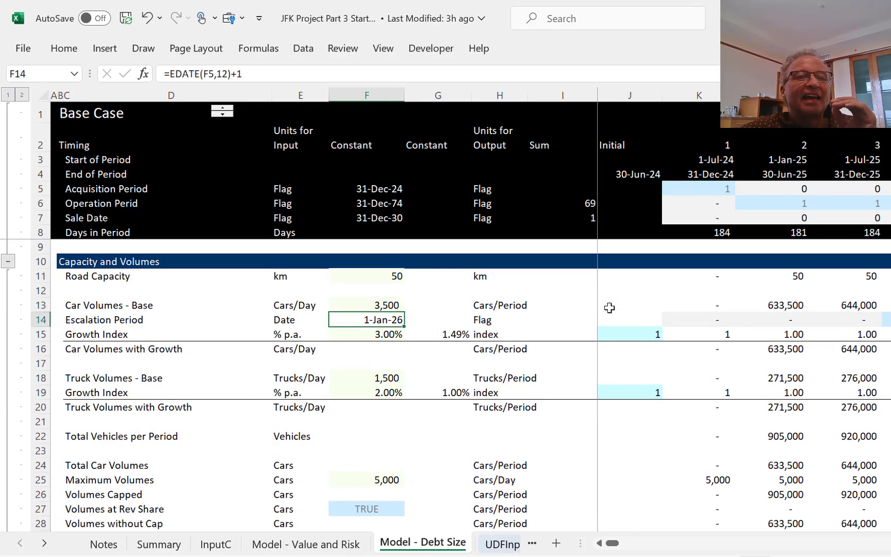
{"action": "key", "text": "Up"}
{"action": "key", "text": "Up"}
{"action": "key", "text": "Down"}
{"action": "key", "text": "Down"}
{"action": "key", "text": "Down"}
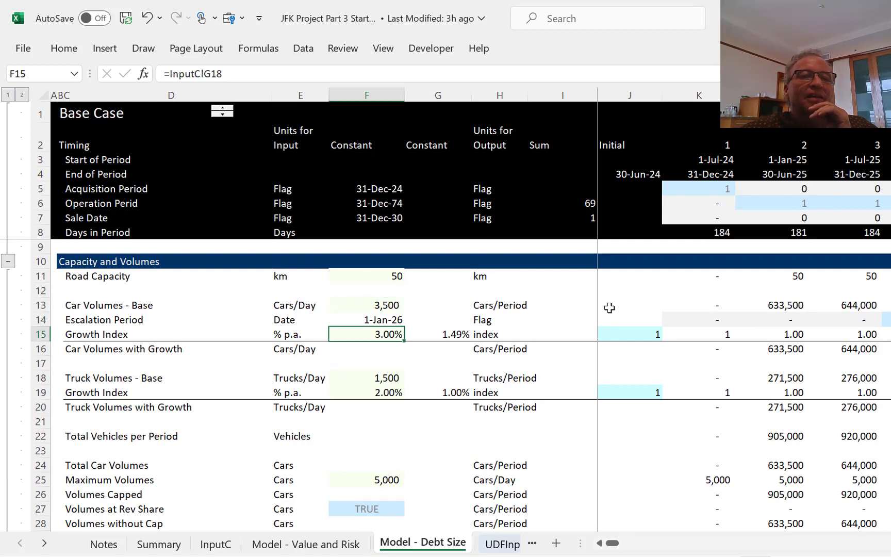
Inspect the truck volume and growth index inputs on Model - Debt Size and compare them with the scenario inputs on InputC.
{"action": "key", "text": "Down"}
{"action": "key", "text": "Down"}
{"action": "key", "text": "Down"}
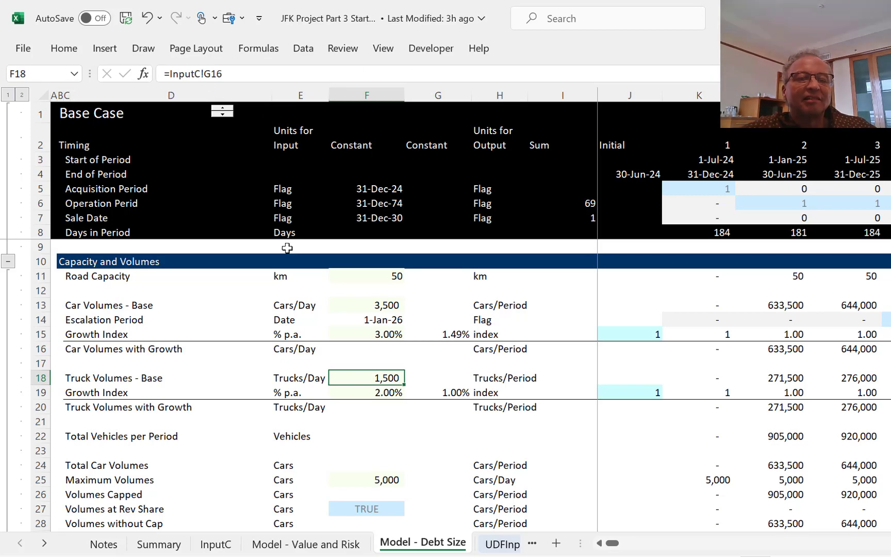
{"action": "key", "text": "Down"}
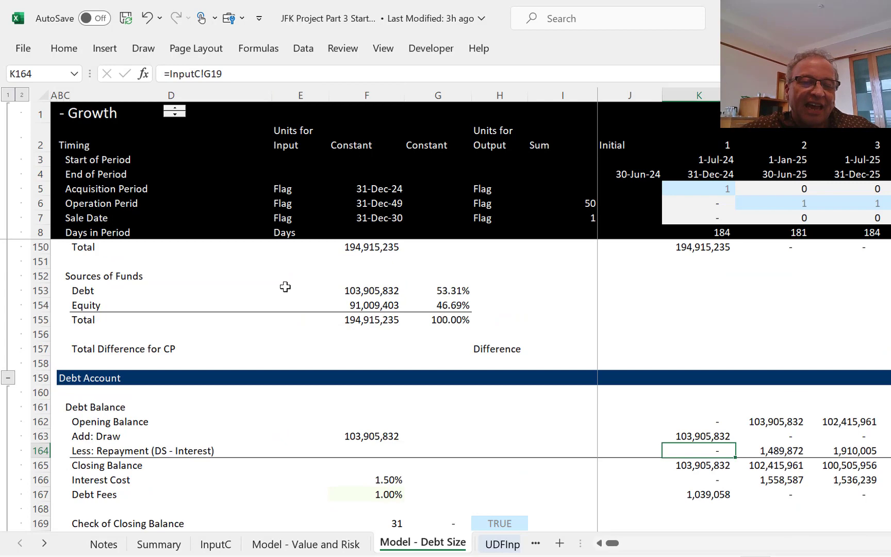
{"action": "key", "text": "ctrl+Page_Up"}
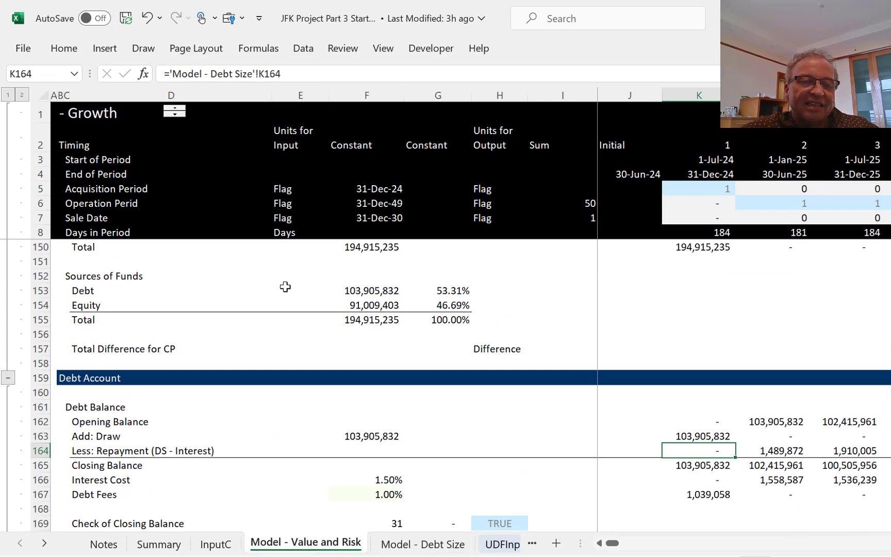
{"action": "key", "text": "ctrl+Page_Up"}
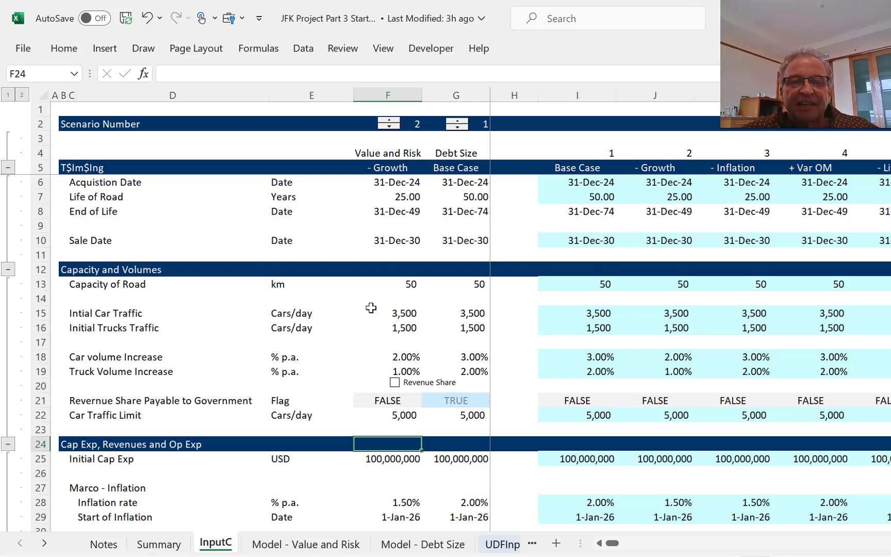
{"action": "key", "text": "ctrl+Page_Down"}
{"action": "key", "text": "ctrl+Page_Down"}
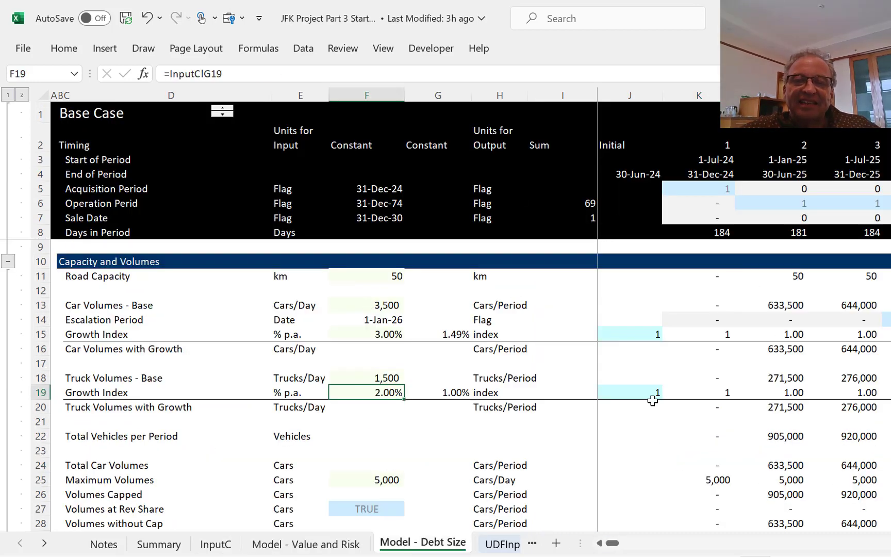
Review the UDFOutput and UDFInputs sheets, and recheck the Value and Risk and Debt Size models against the InputC scenario selections.
{"action": "key", "text": "ctrl+Page_Down"}
{"action": "key", "text": "ctrl+Page_Down"}
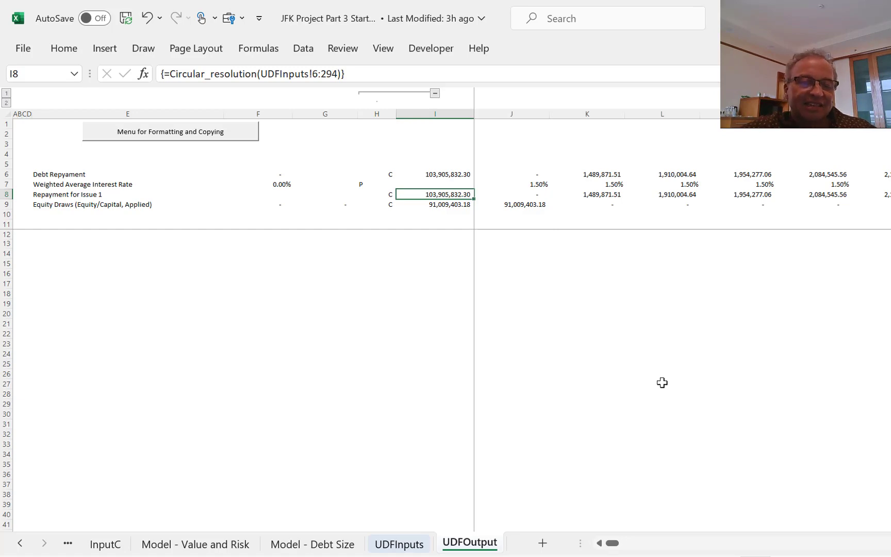
{"action": "key", "text": "ctrl+Page_Up"}
{"action": "key", "text": "ctrl+Page_Up"}
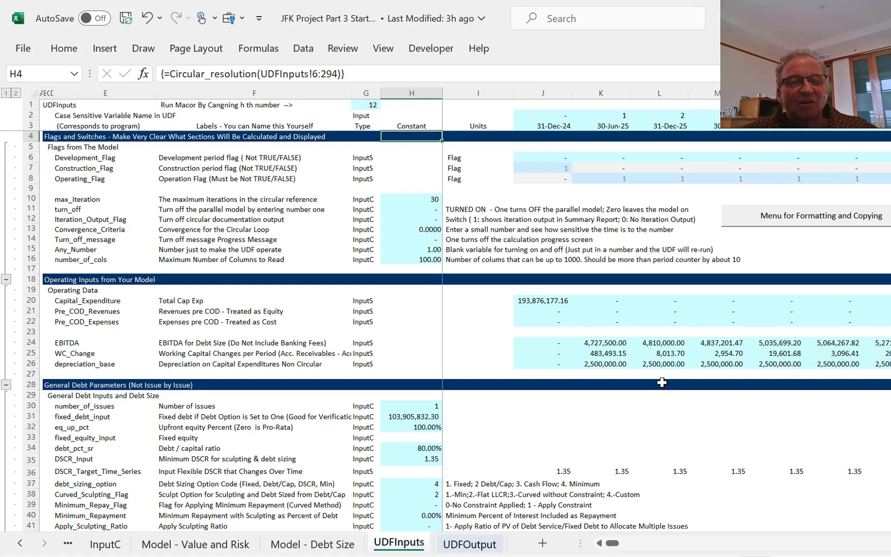
{"action": "key", "text": "ctrl+Page_Up"}
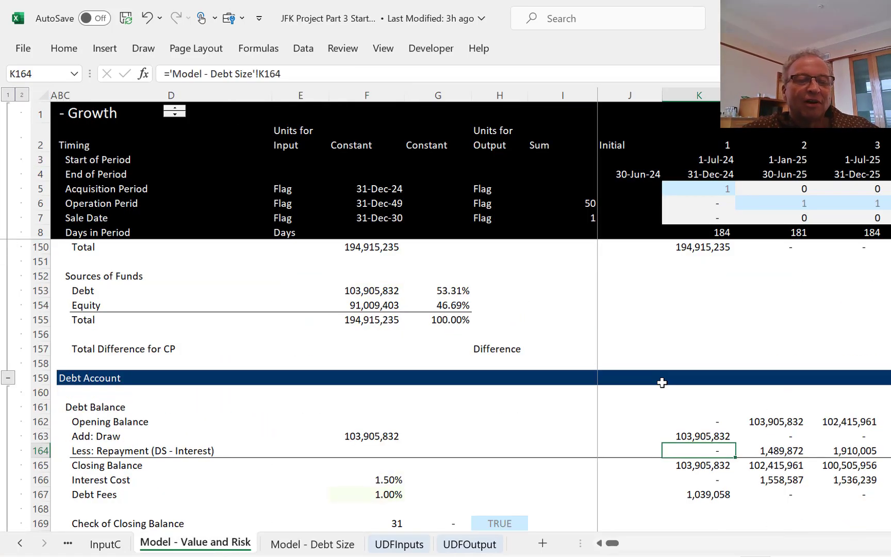
{"action": "key", "text": "ctrl+Page_Down"}
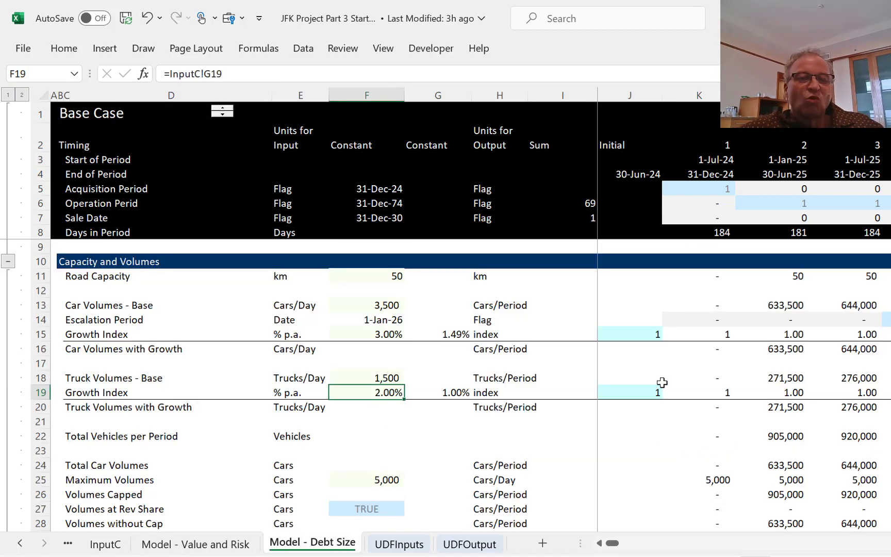
{"action": "key", "text": "ctrl+Page_Up"}
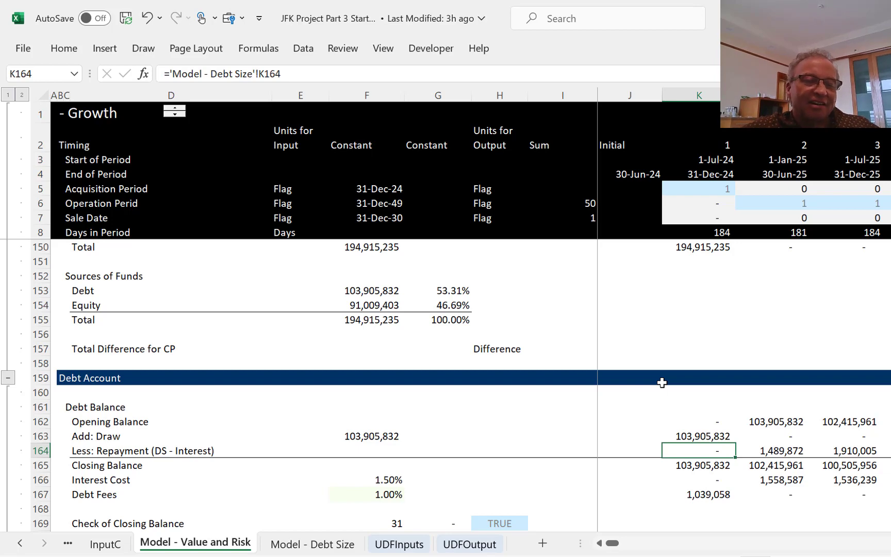
{"action": "key", "text": "ctrl+Page_Up"}
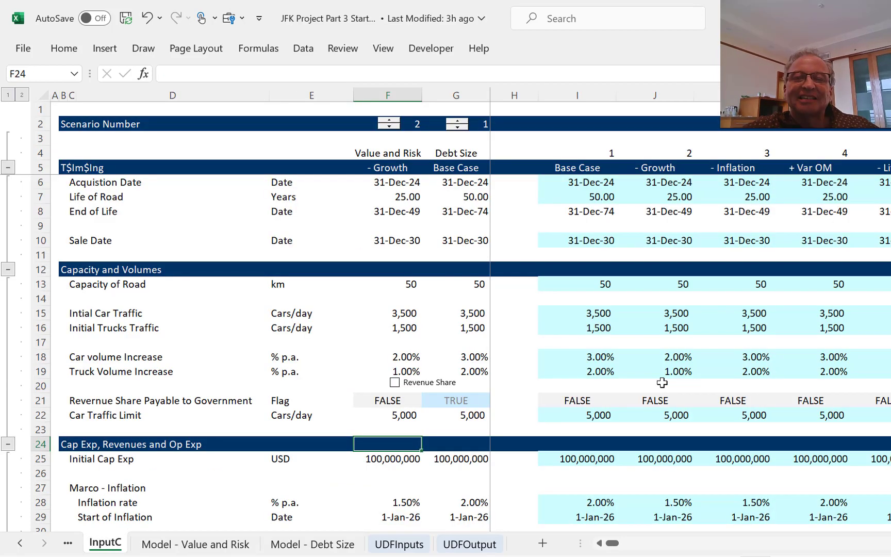
On the Summary sheet, step the Risk and Value Scenario through - Inflation and - Growth, ending on Base Case.
{"action": "key", "text": "ctrl+Page_Up"}
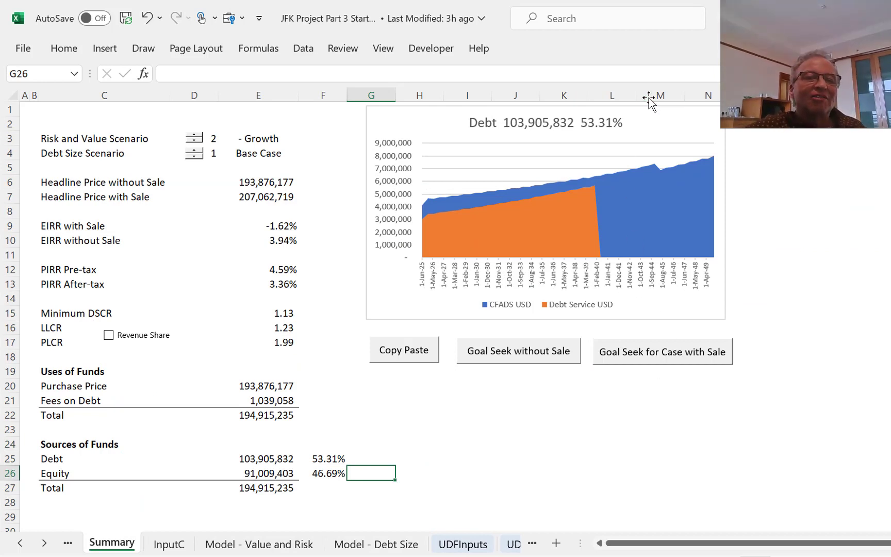
{"action": "left_click", "coordinate": [195, 136]}
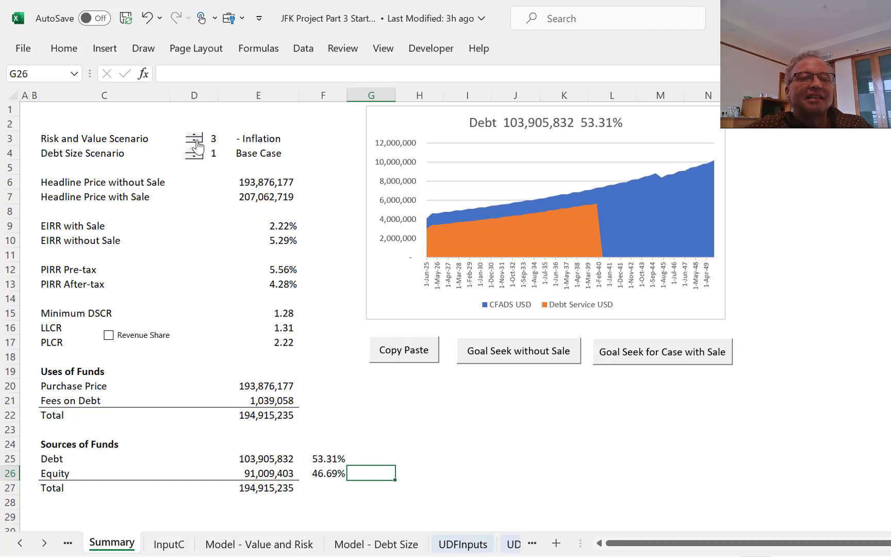
{"action": "left_click", "coordinate": [196, 141]}
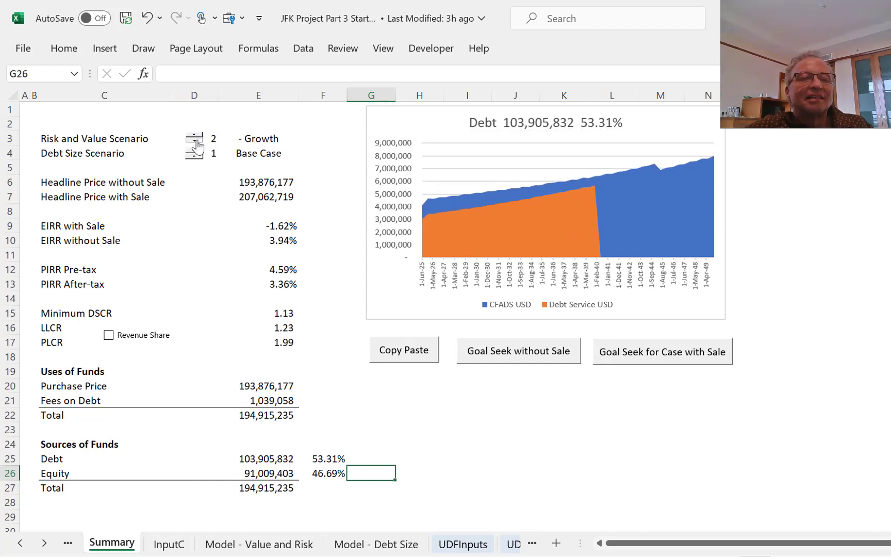
{"action": "left_click", "coordinate": [196, 142]}
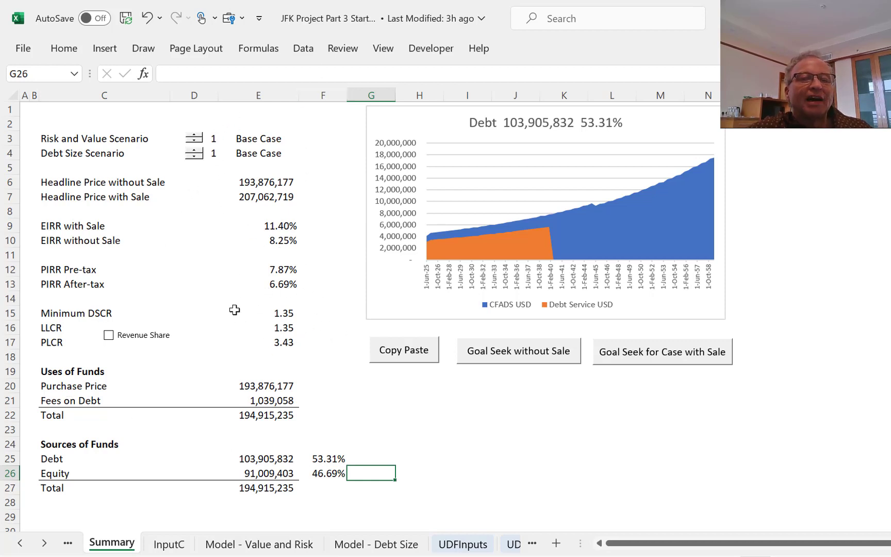
{"action": "left_click", "coordinate": [196, 137]}
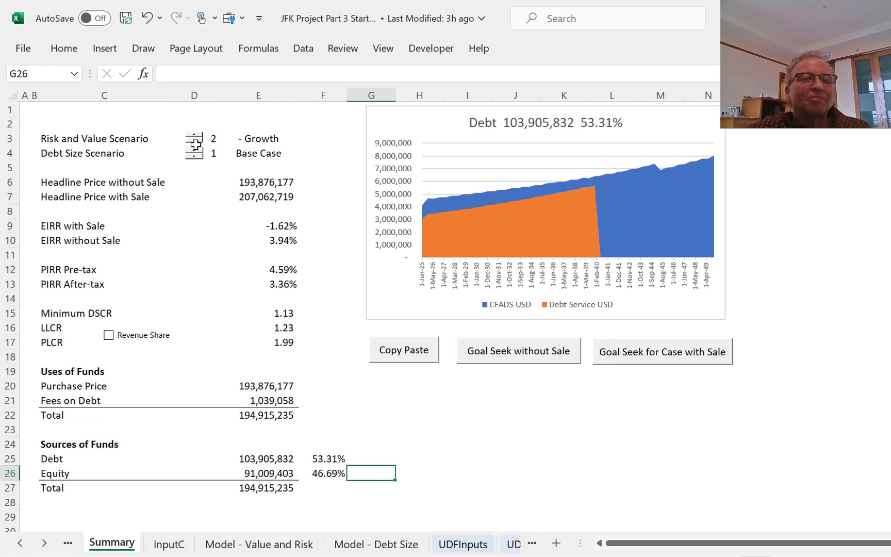
{"action": "left_click", "coordinate": [194, 144]}
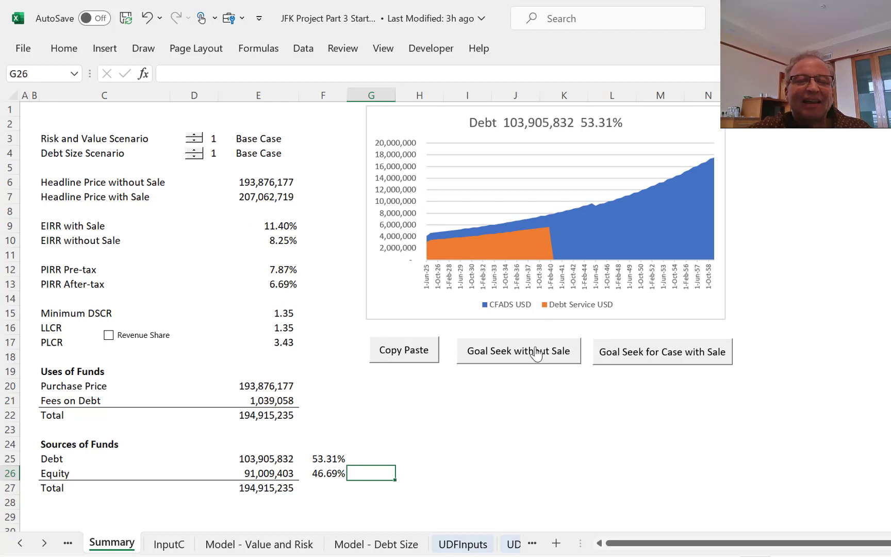
Cut the Copy Paste macro button from the Summary sheet.
{"action": "right_click", "coordinate": [403, 351]}
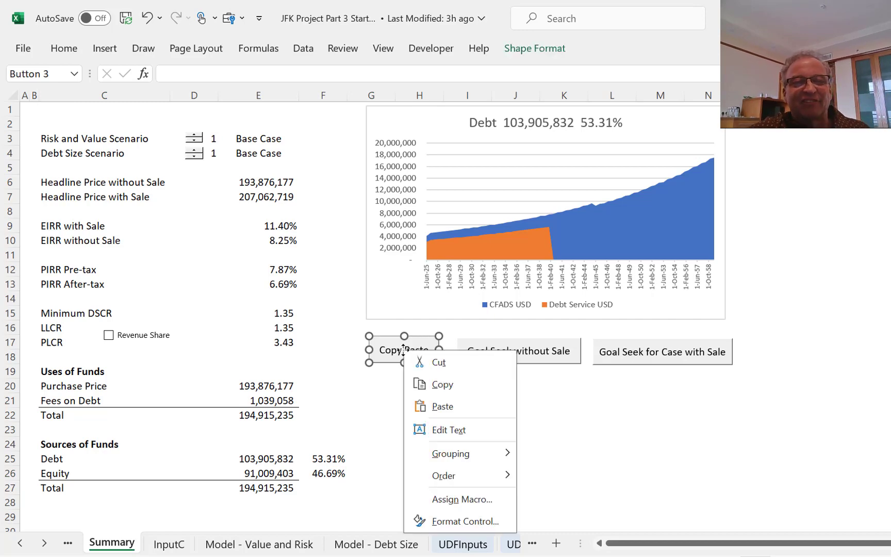
{"action": "left_click", "coordinate": [437, 363]}
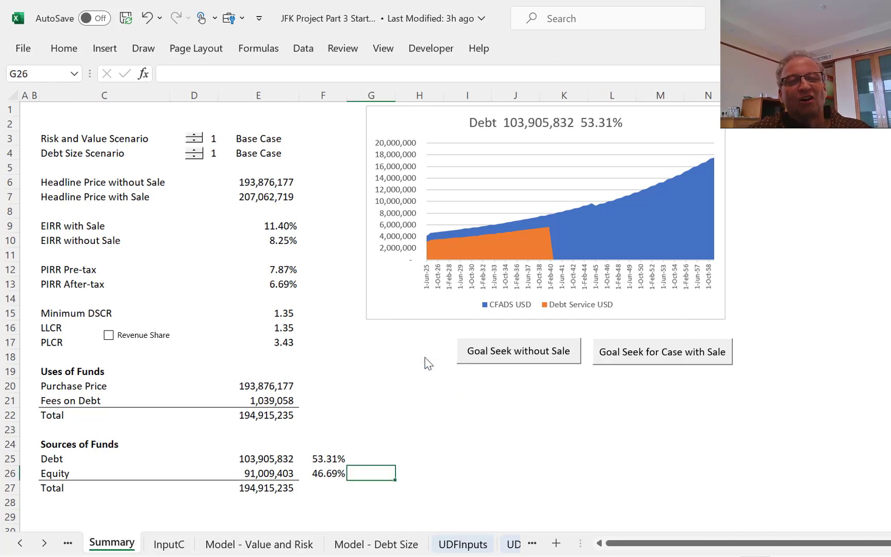
Open the goalseek macro assigned to the Goal Seek without Sale button, review its code, and return to the Summary sheet.
{"action": "right_click", "coordinate": [489, 356]}
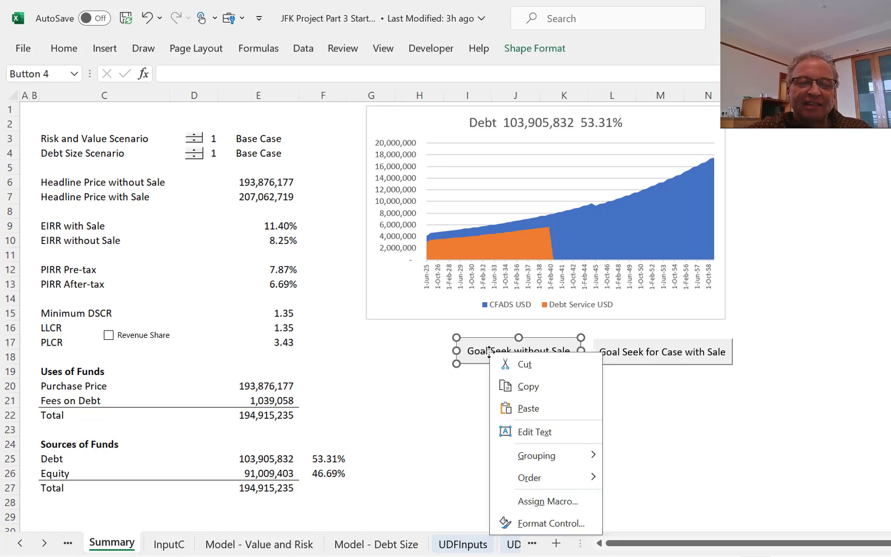
{"action": "left_click", "coordinate": [513, 502]}
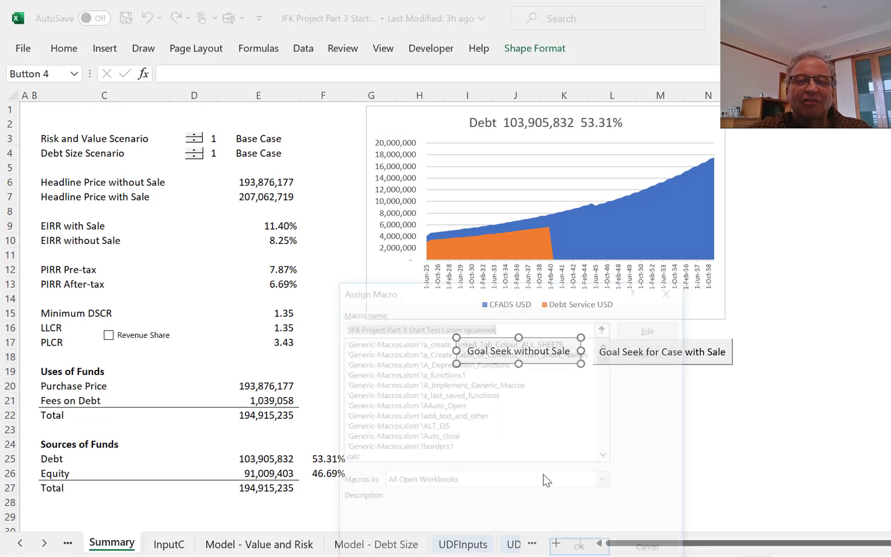
{"action": "left_click", "coordinate": [647, 326]}
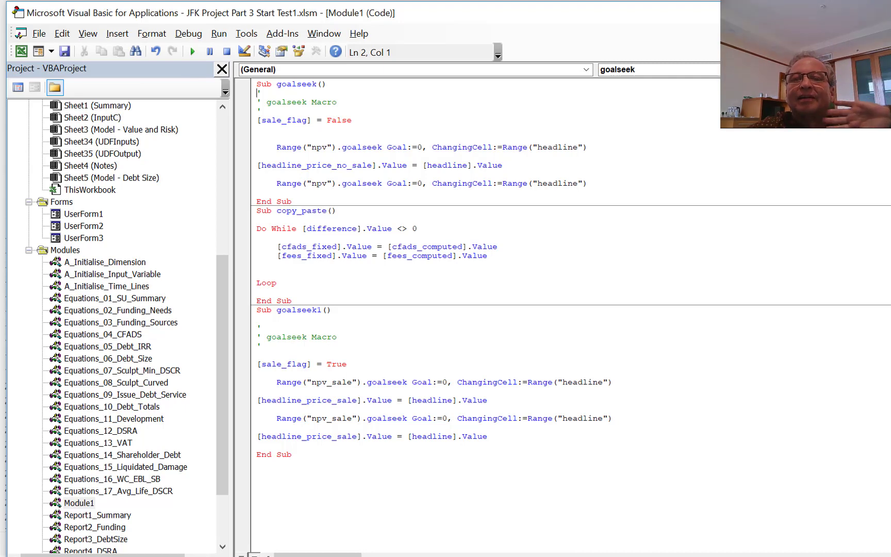
{"action": "key", "text": "alt+F11"}
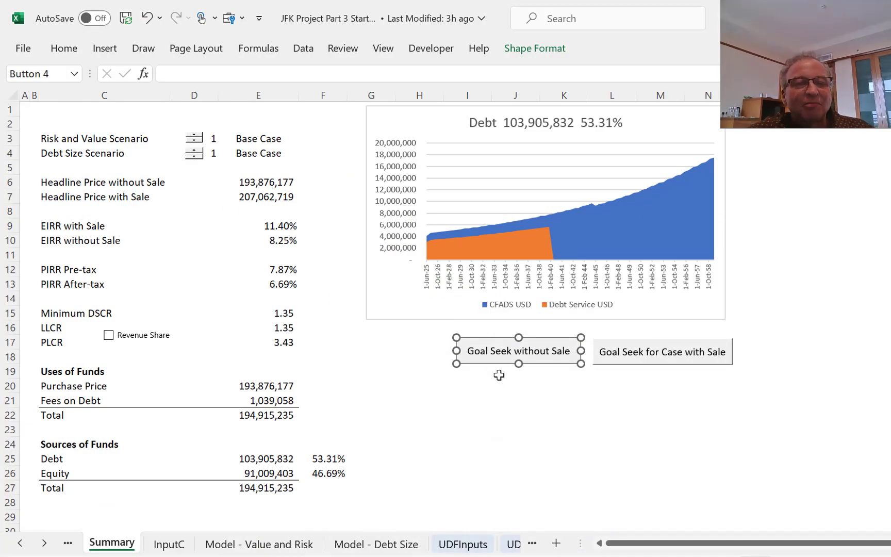
Run the Goal Seek without Sale macro for the Base Case on the Summary sheet.
{"action": "left_click", "coordinate": [510, 422]}
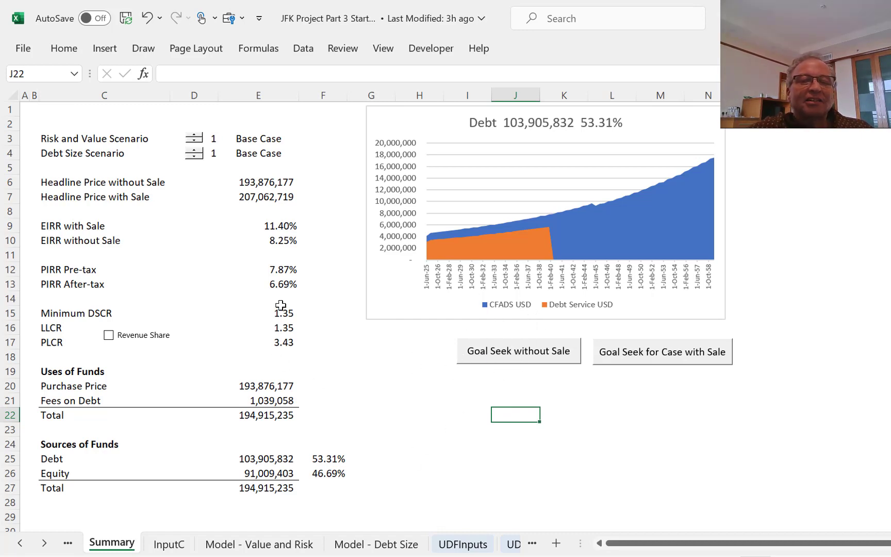
{"action": "left_click", "coordinate": [526, 355]}
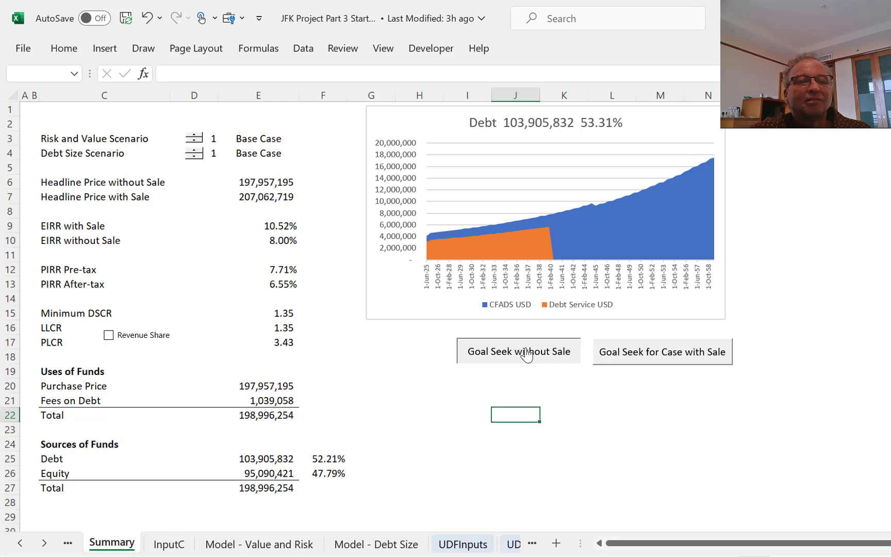
{"action": "left_click", "coordinate": [389, 365]}
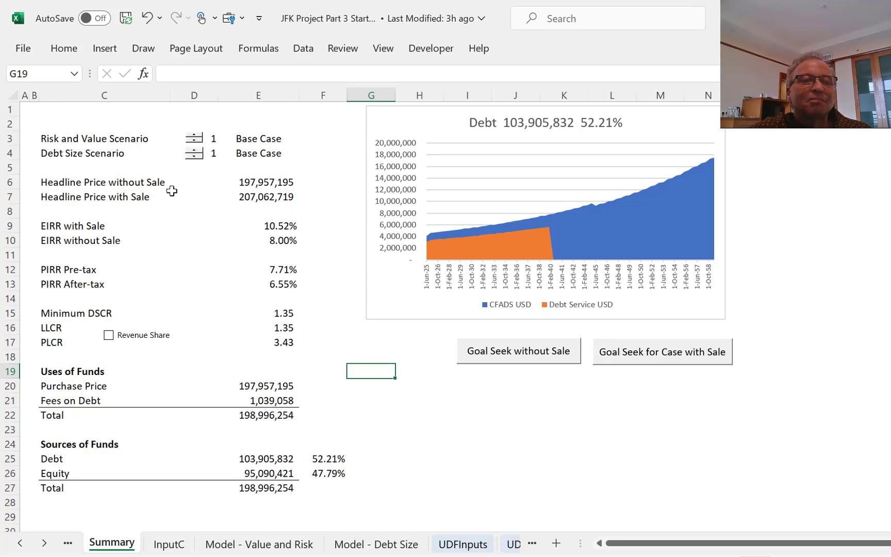
Step the Risk and Value Scenario from - Growth up to - Var OM and back to + Inflation, keeping the Debt Size Scenario at Base Case.
{"action": "left_click", "coordinate": [198, 138]}
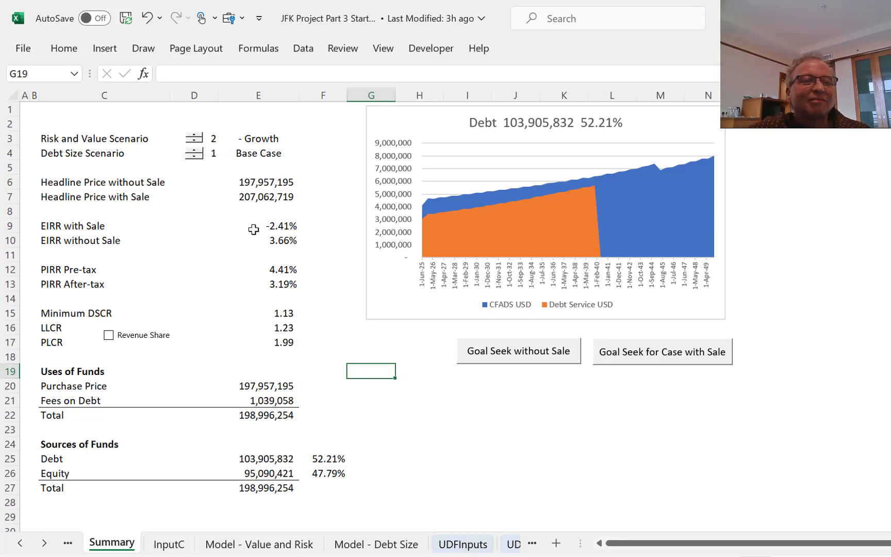
{"action": "left_click", "coordinate": [198, 138]}
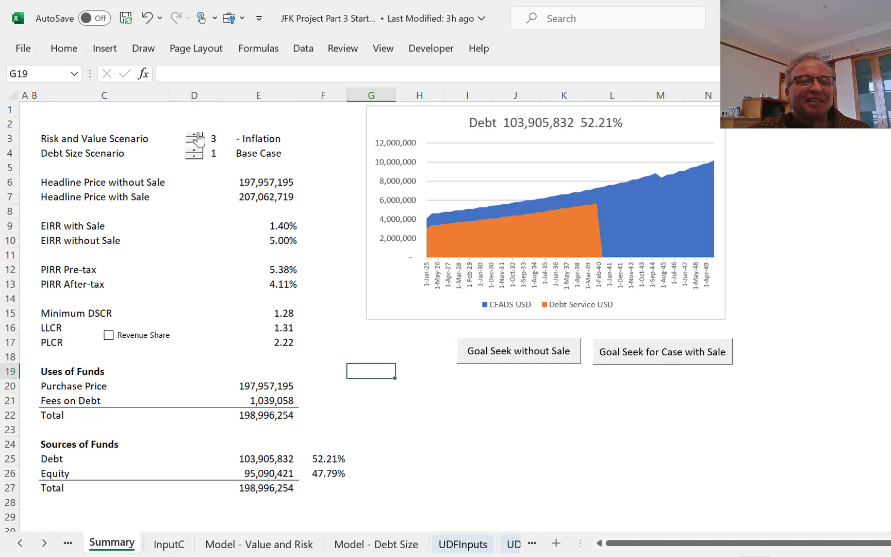
{"action": "left_click", "coordinate": [198, 137]}
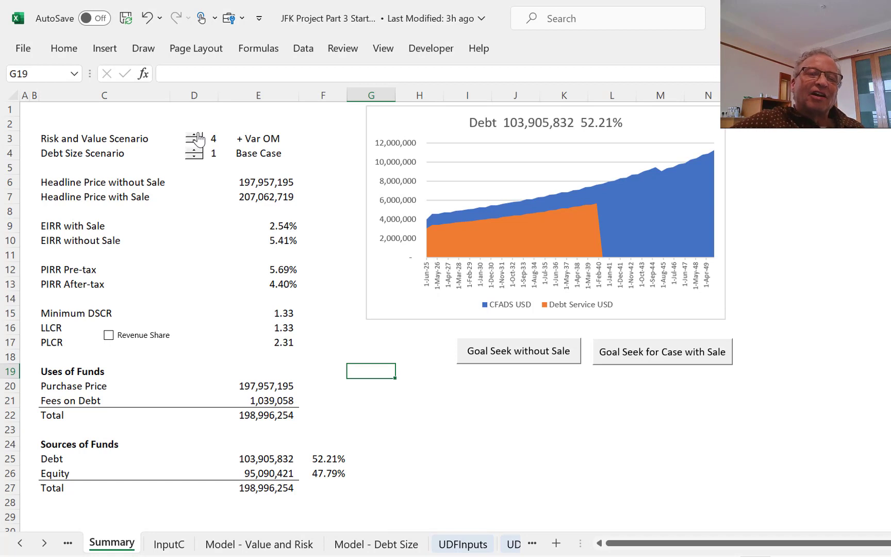
{"action": "left_click", "coordinate": [198, 137]}
{"action": "left_click", "coordinate": [199, 137]}
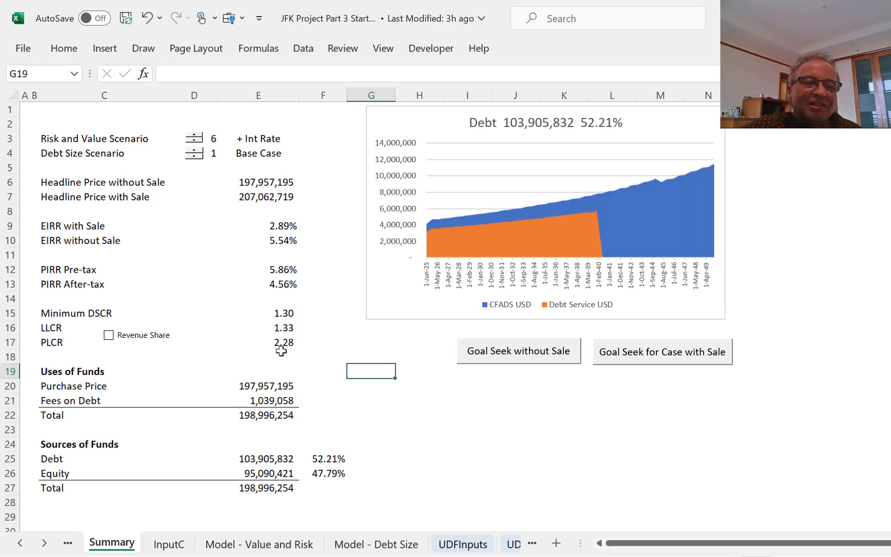
{"action": "left_click", "coordinate": [196, 137]}
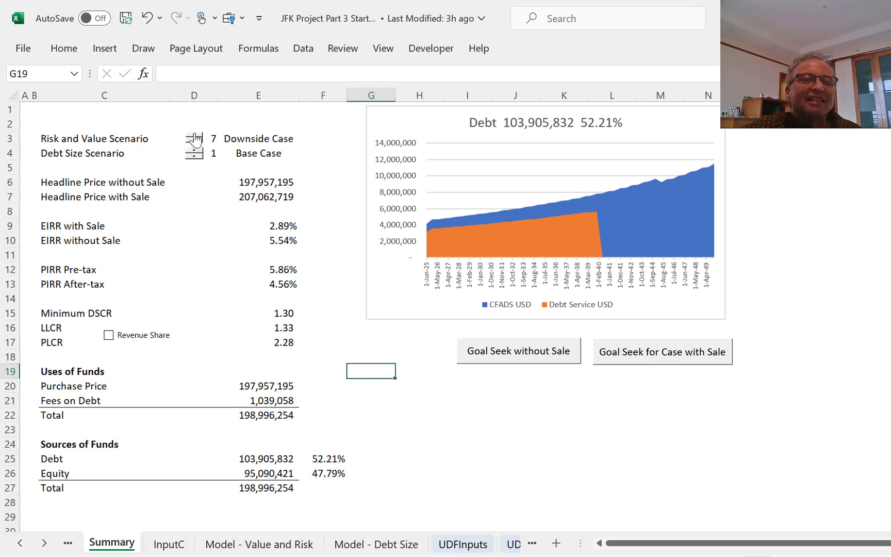
{"action": "left_click", "coordinate": [195, 137]}
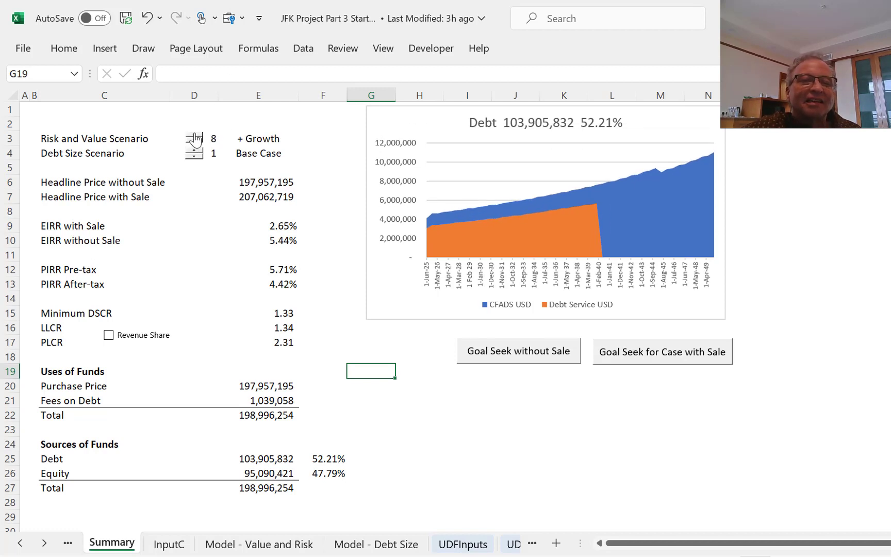
{"action": "left_click", "coordinate": [195, 137]}
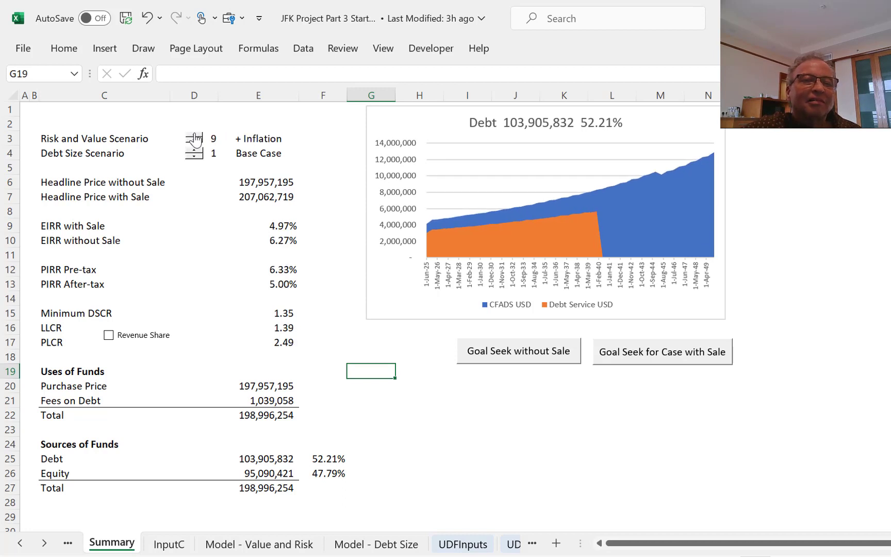
{"action": "left_click", "coordinate": [196, 137]}
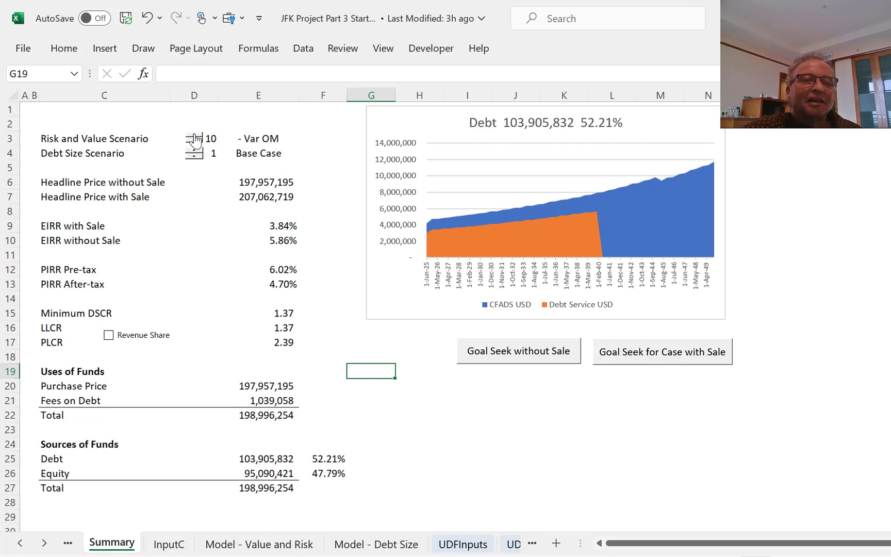
{"action": "left_click", "coordinate": [194, 143]}
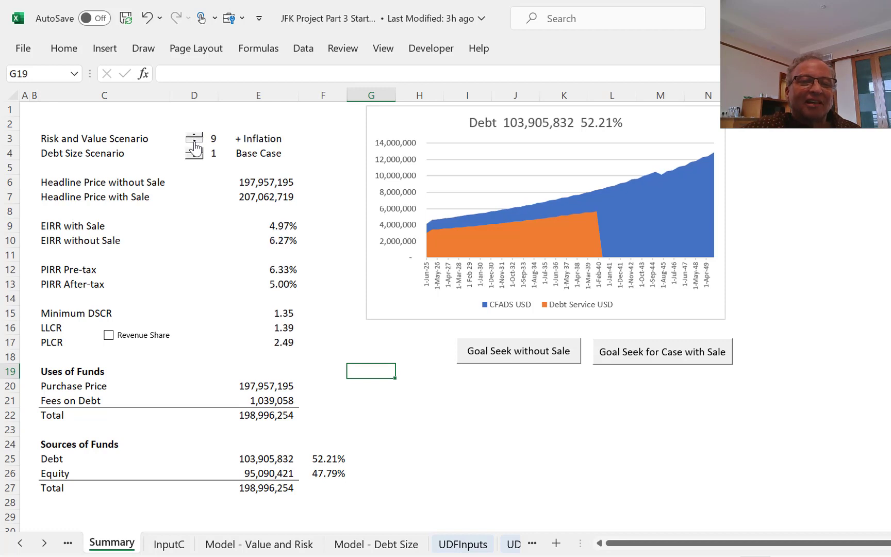
Step the Risk and Value Scenario down from + Inflation to Base Case, keeping the Debt Size Scenario at Base Case.
{"action": "left_click", "coordinate": [195, 143]}
{"action": "left_click", "coordinate": [194, 143]}
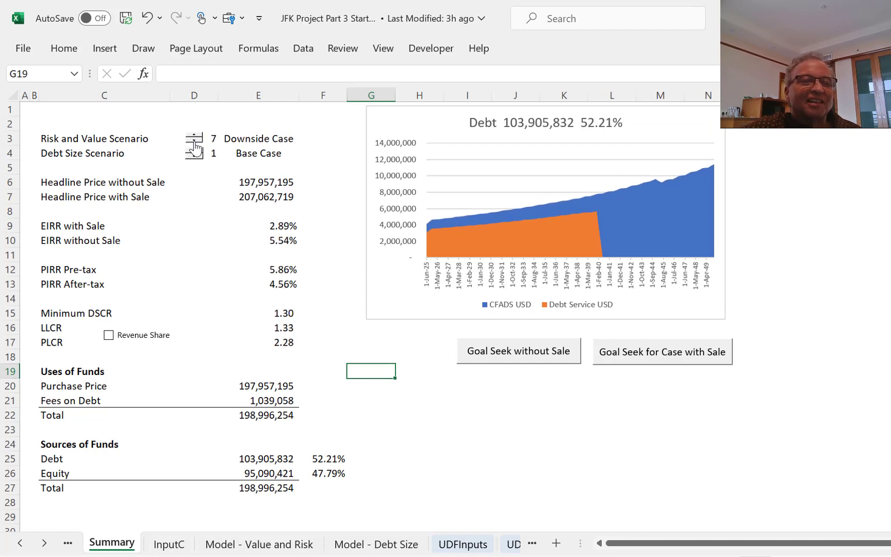
{"action": "left_click", "coordinate": [195, 143]}
{"action": "left_click", "coordinate": [194, 143]}
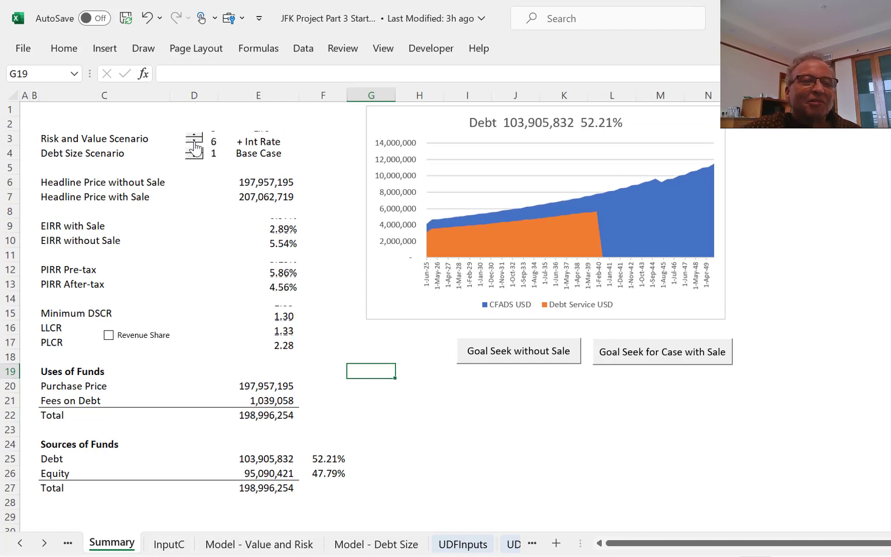
{"action": "left_click", "coordinate": [195, 143]}
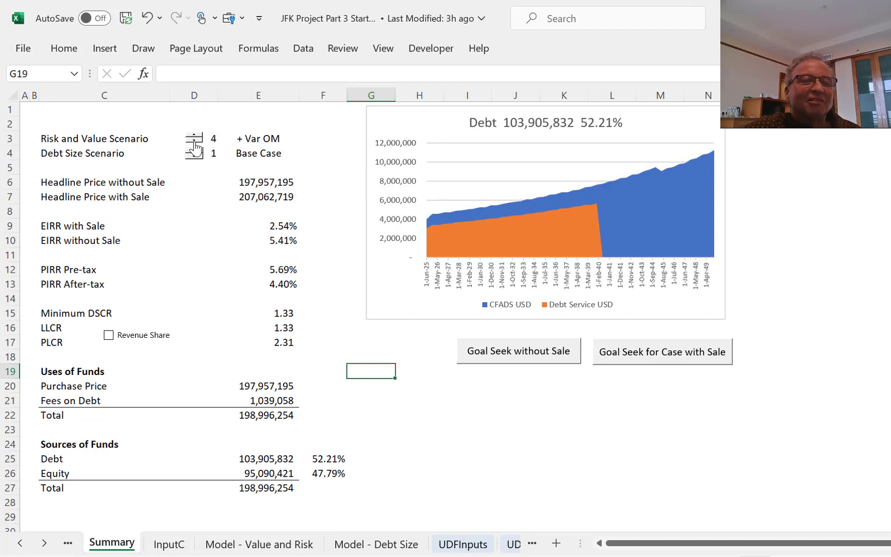
{"action": "left_click", "coordinate": [195, 142]}
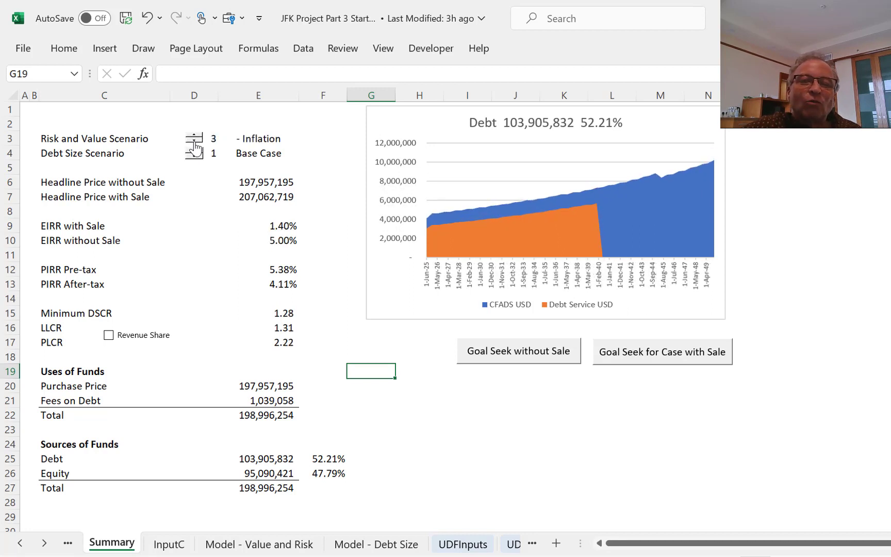
{"action": "left_click", "coordinate": [194, 143]}
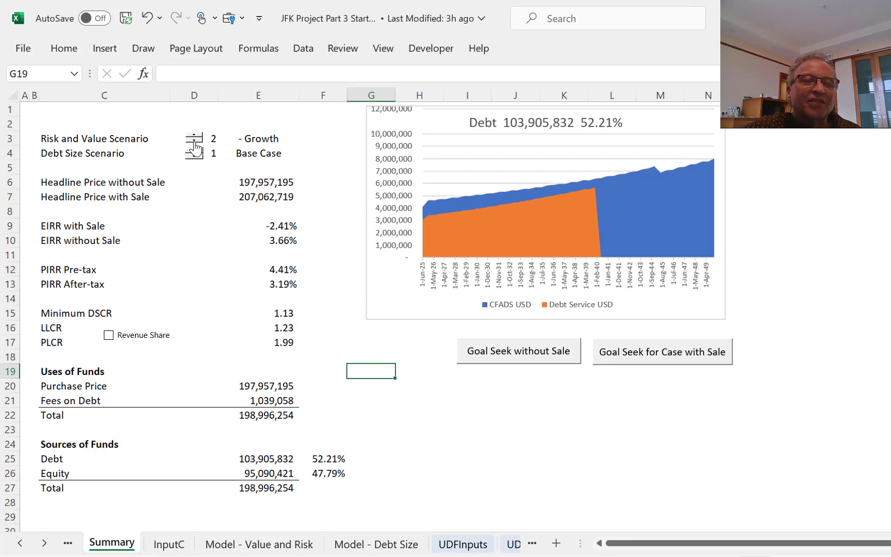
{"action": "left_click", "coordinate": [194, 143]}
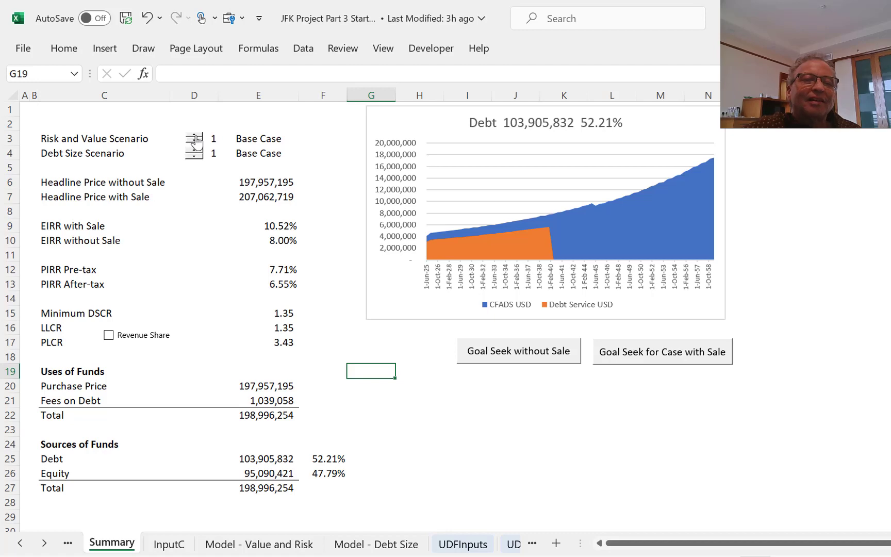
Set both the Risk and Value Scenario and the Debt Size Scenario to - Growth on the Summary sheet.
{"action": "left_click", "coordinate": [194, 136]}
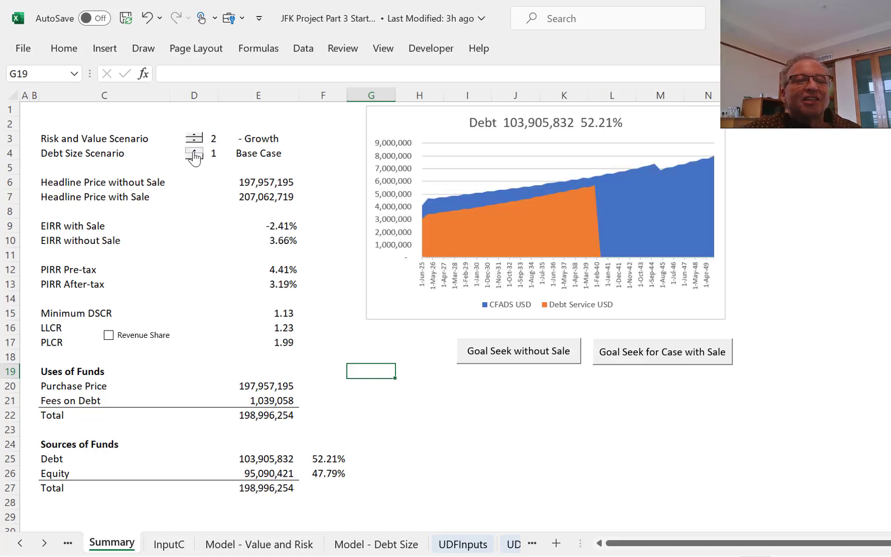
{"action": "left_click", "coordinate": [194, 156]}
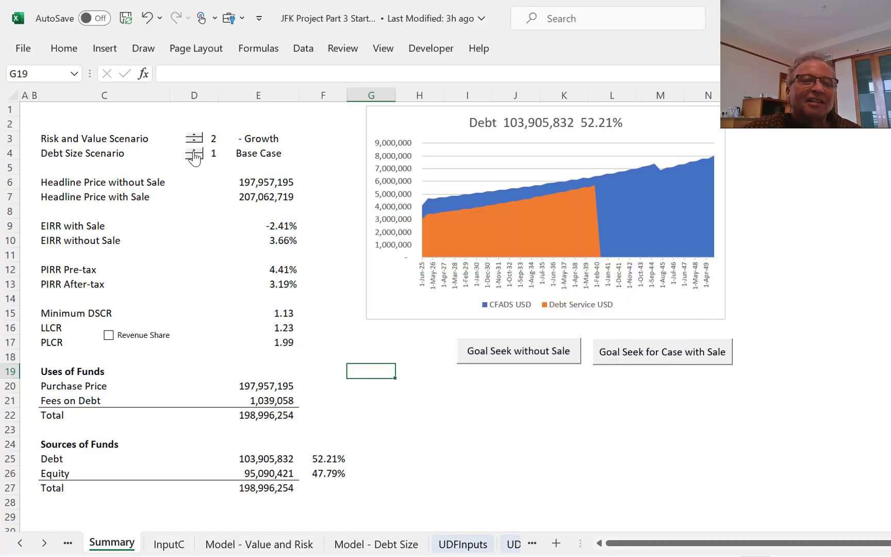
{"action": "left_click", "coordinate": [194, 156]}
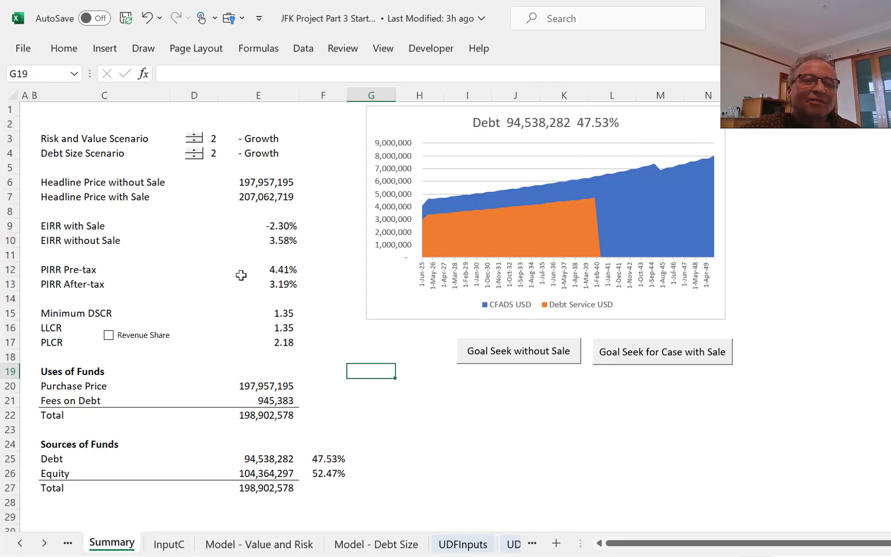
{"action": "left_click", "coordinate": [222, 252]}
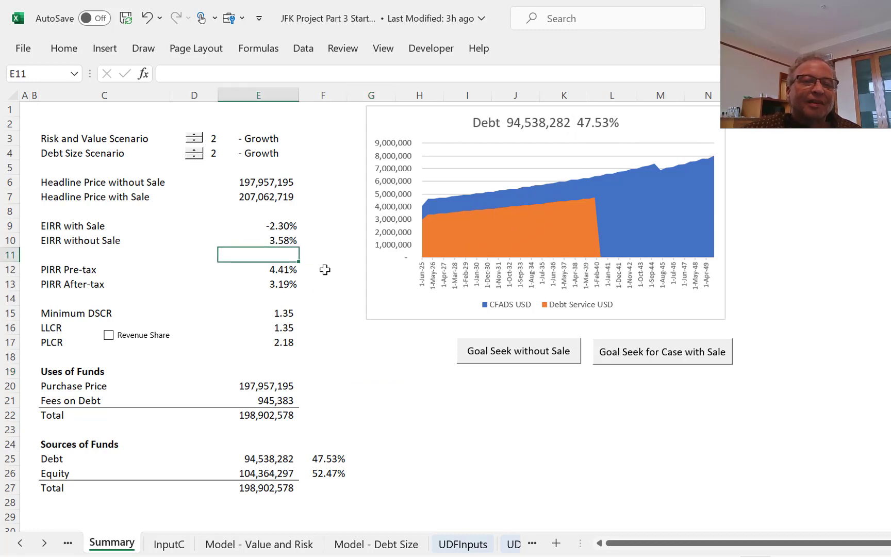
Return the Risk and Value Scenario to Base Case with debt sized on - Growth, and run the Goal Seek without Sale macro.
{"action": "left_click", "coordinate": [198, 133]}
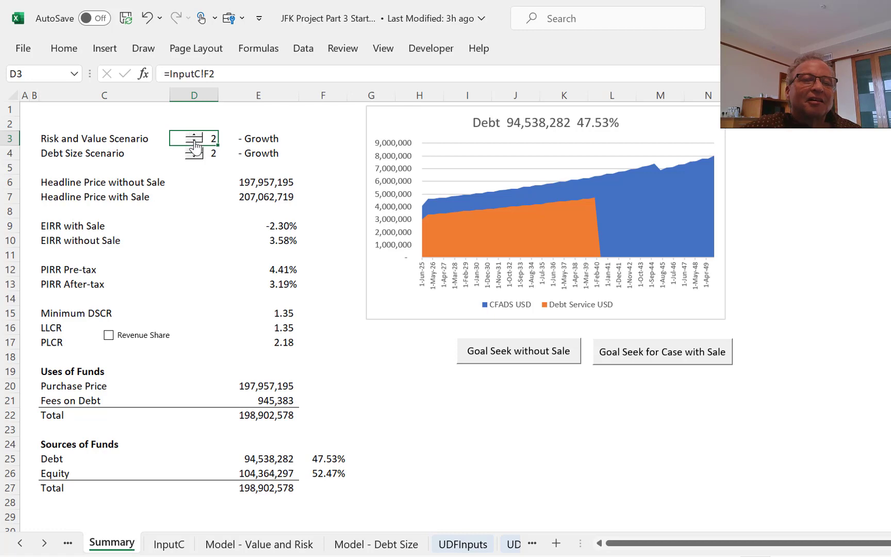
{"action": "left_click", "coordinate": [194, 144]}
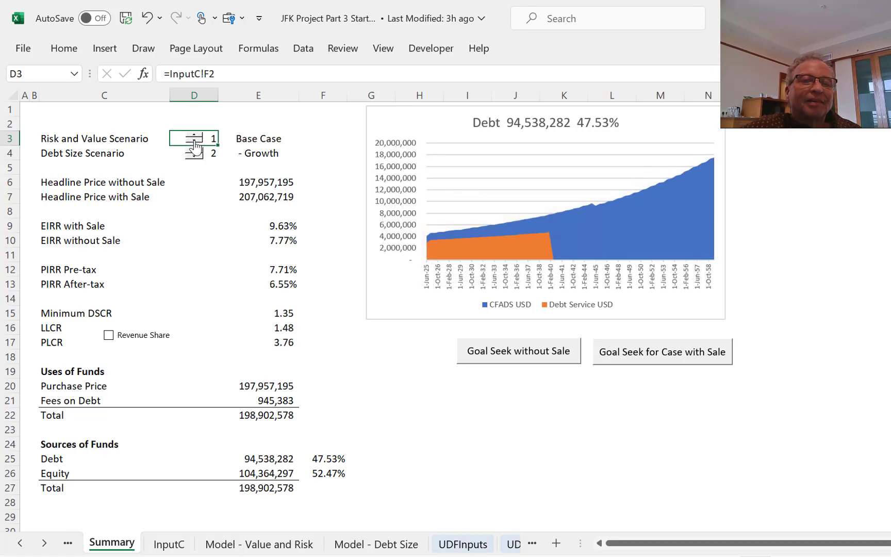
{"action": "left_click", "coordinate": [247, 258]}
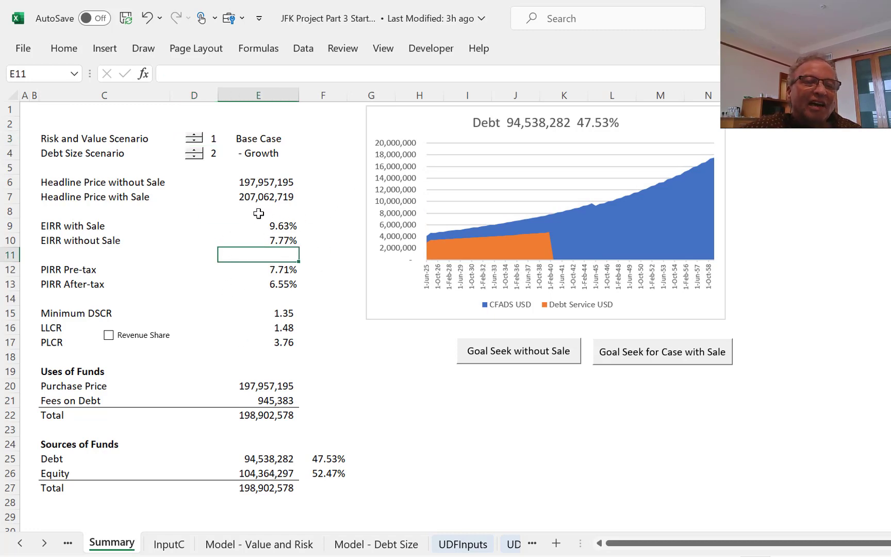
{"action": "left_click", "coordinate": [509, 361]}
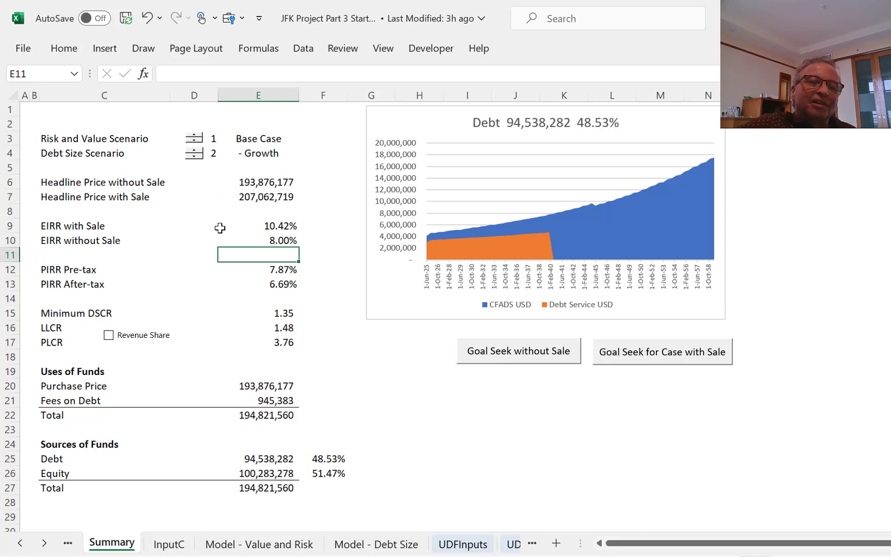
{"action": "left_click", "coordinate": [344, 342]}
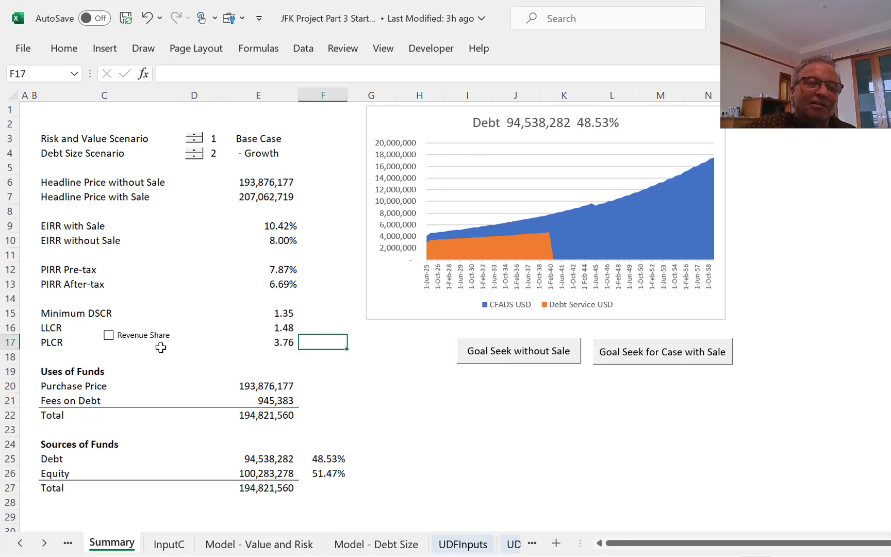
Step the Risk and Value Scenario up from Base Case to + Var OM, keeping the Debt Size Scenario at - Growth.
{"action": "left_click", "coordinate": [199, 137]}
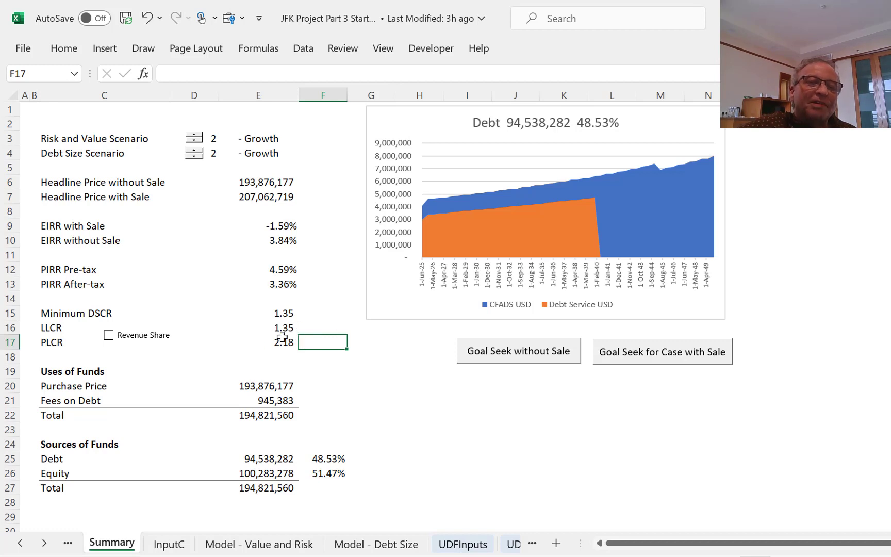
{"action": "left_click", "coordinate": [195, 137]}
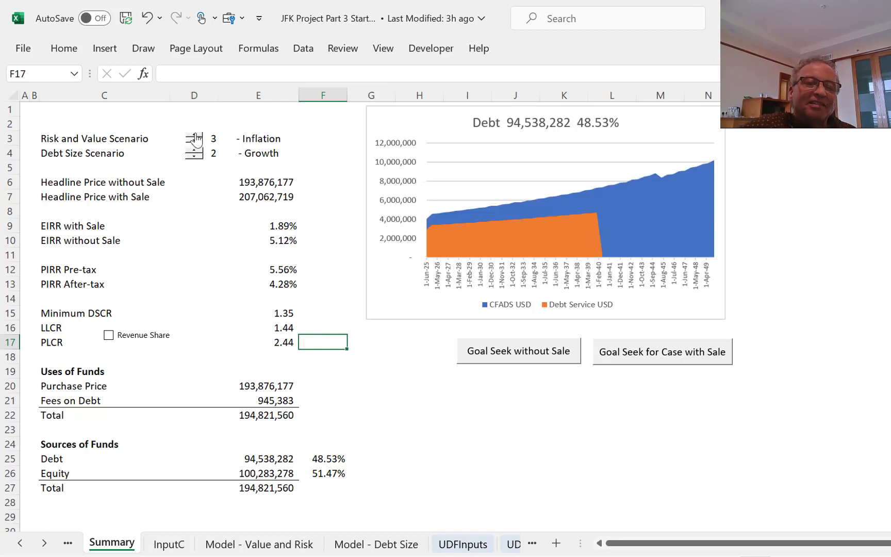
{"action": "left_click", "coordinate": [194, 137]}
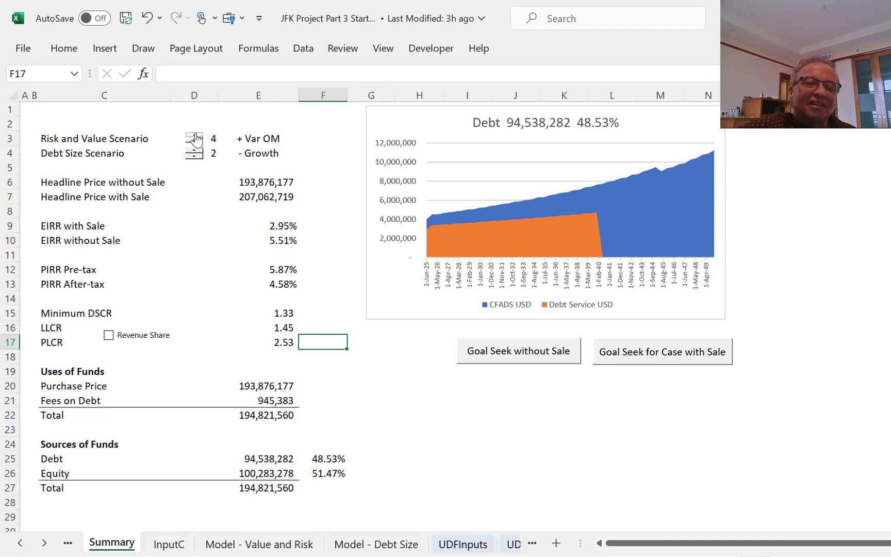
Advance the Risk and Value Scenario on the Summary sheet to scenario 8 (+ Growth).
{"action": "left_click", "coordinate": [195, 137]}
{"action": "left_click", "coordinate": [195, 136]}
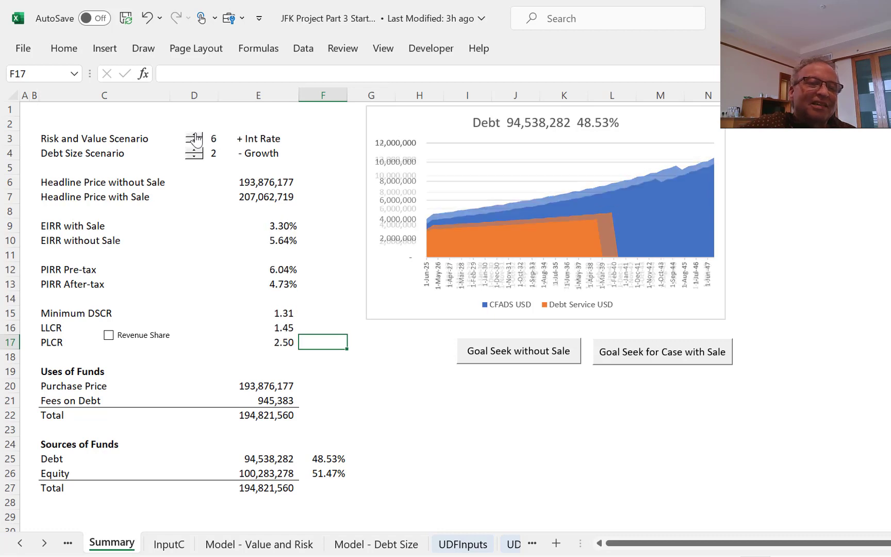
{"action": "left_click", "coordinate": [195, 137]}
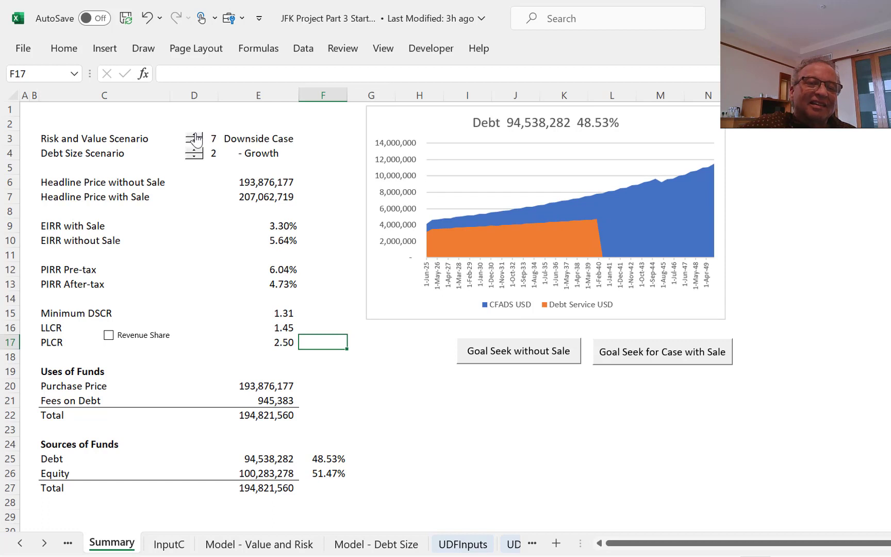
{"action": "left_click", "coordinate": [195, 137]}
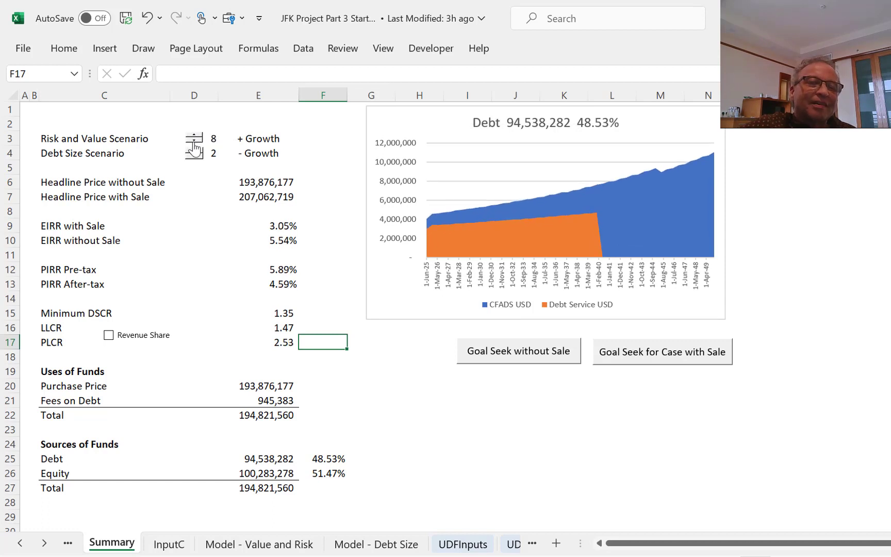
Step the Risk and Value Scenario back to scenario 5 (- Life), checking it against scenario 6 (+ Int Rate).
{"action": "left_click", "coordinate": [194, 148]}
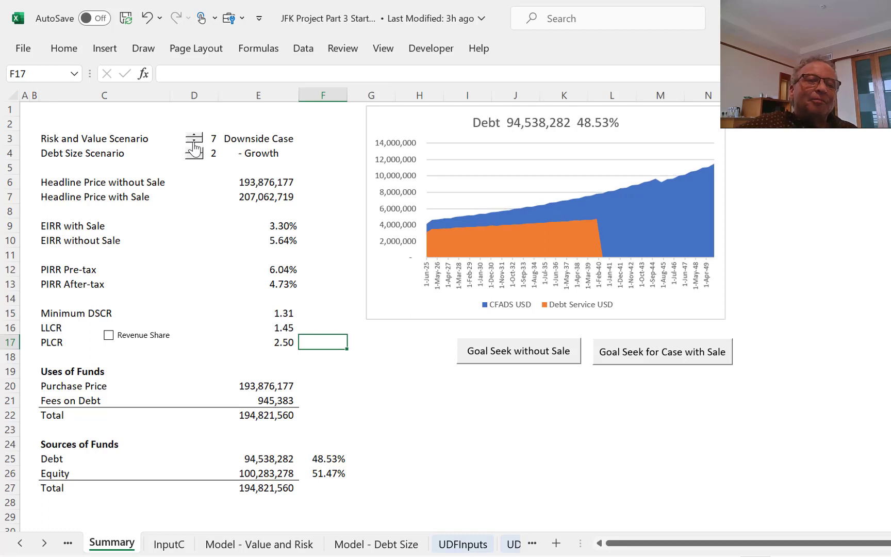
{"action": "left_click", "coordinate": [194, 148]}
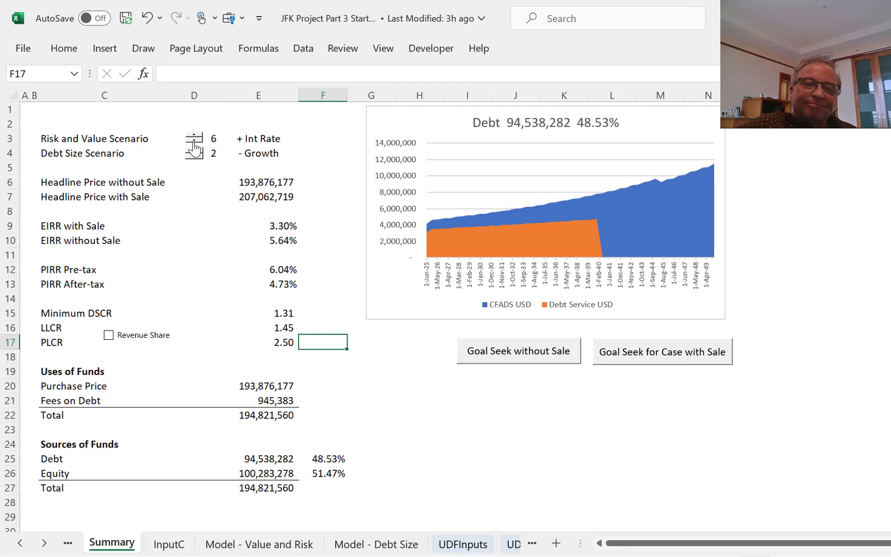
{"action": "left_click", "coordinate": [194, 148]}
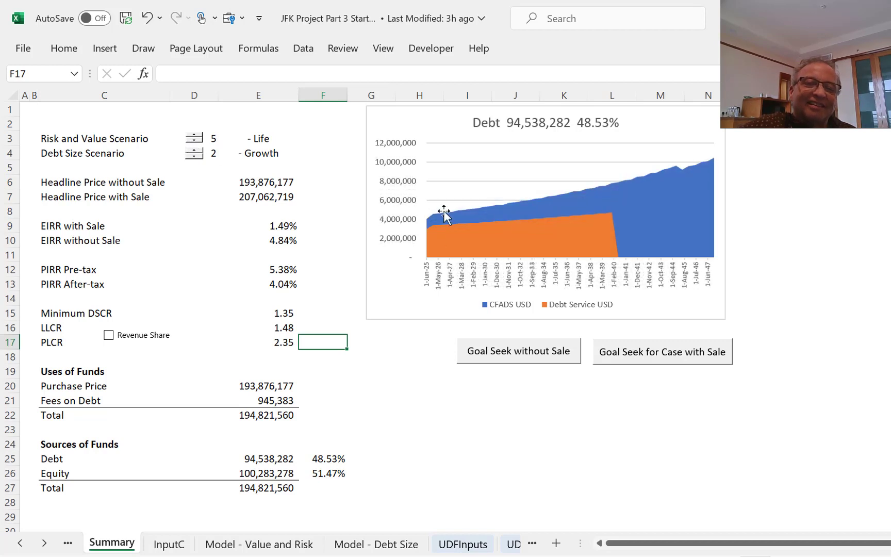
{"action": "left_click", "coordinate": [194, 135]}
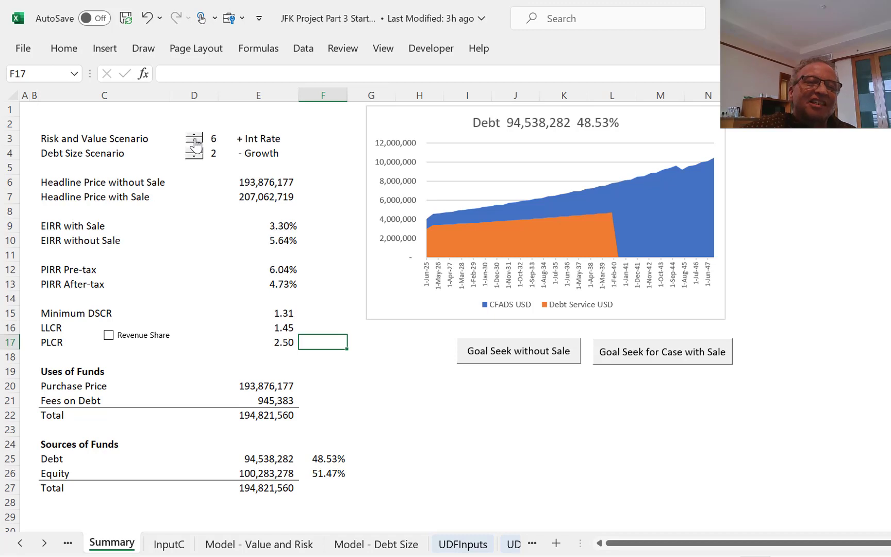
{"action": "left_click", "coordinate": [195, 143]}
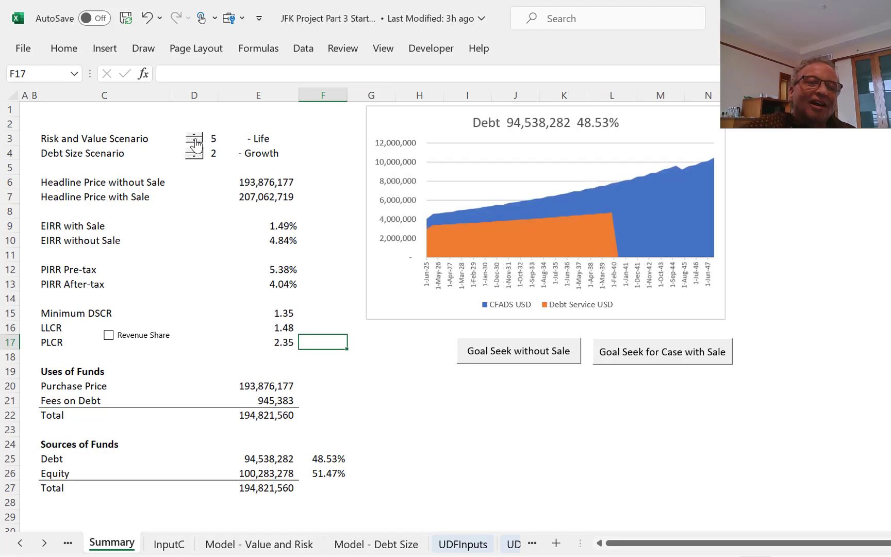
Lower the Risk and Value Scenario to the Base Case for comparison and settle on scenario 2 (- Growth).
{"action": "left_click", "coordinate": [195, 142]}
{"action": "left_click", "coordinate": [195, 143]}
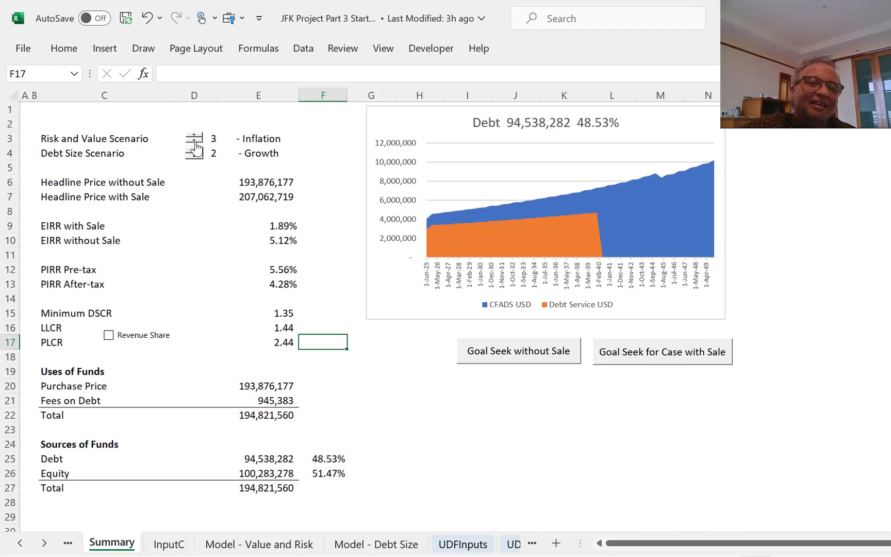
{"action": "left_click", "coordinate": [195, 143]}
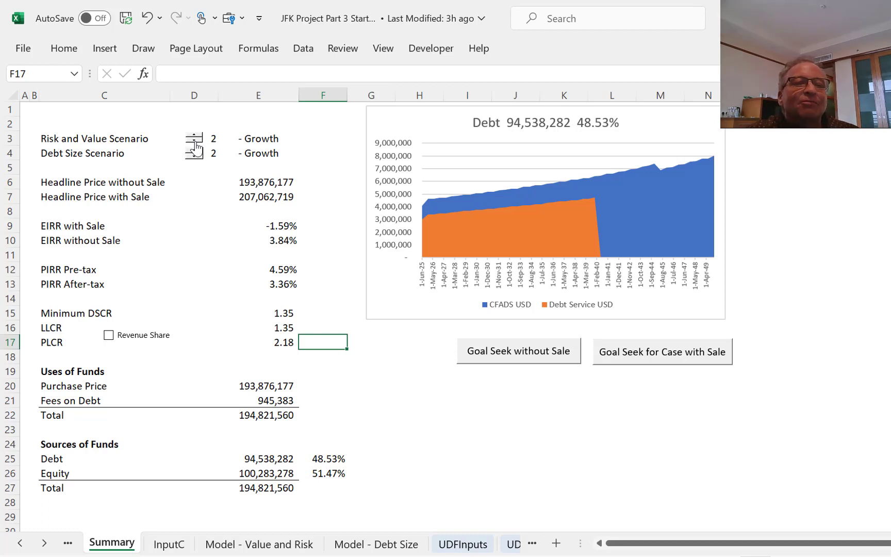
{"action": "left_click", "coordinate": [195, 141]}
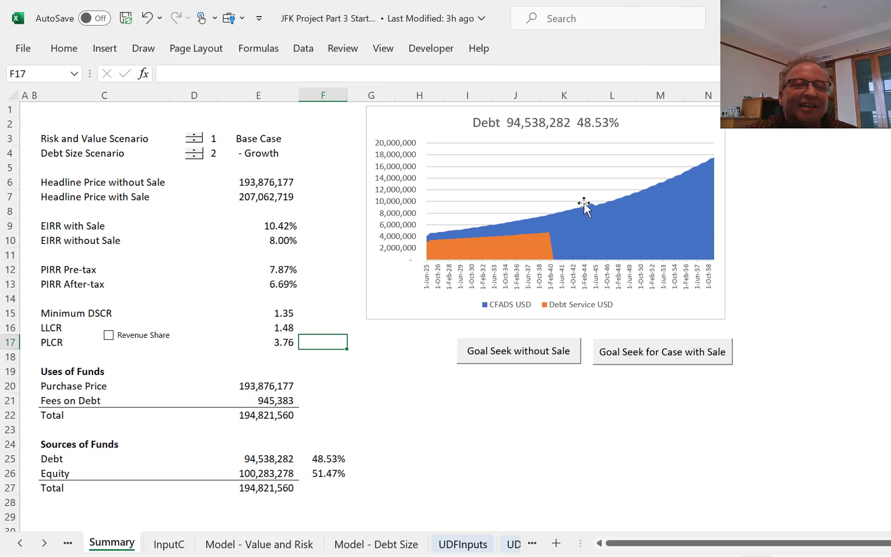
{"action": "left_click", "coordinate": [195, 137]}
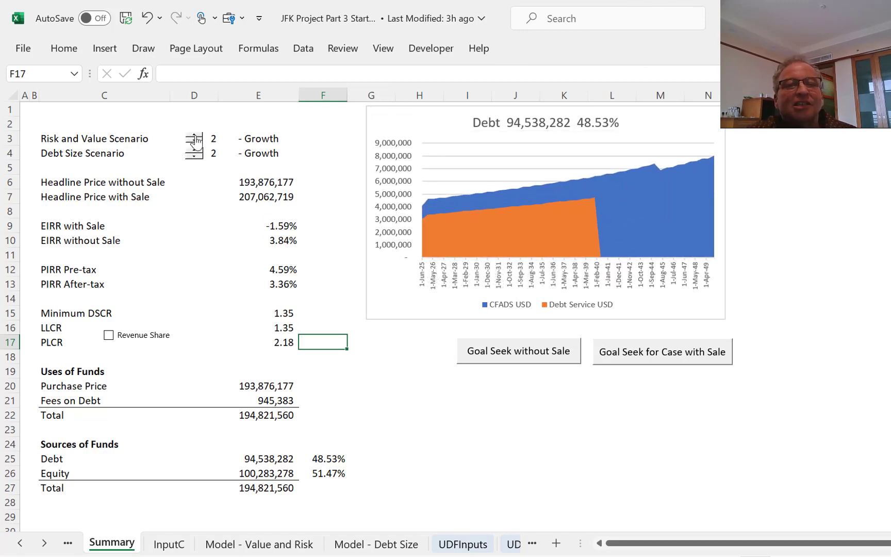
{"action": "left_click", "coordinate": [394, 403]}
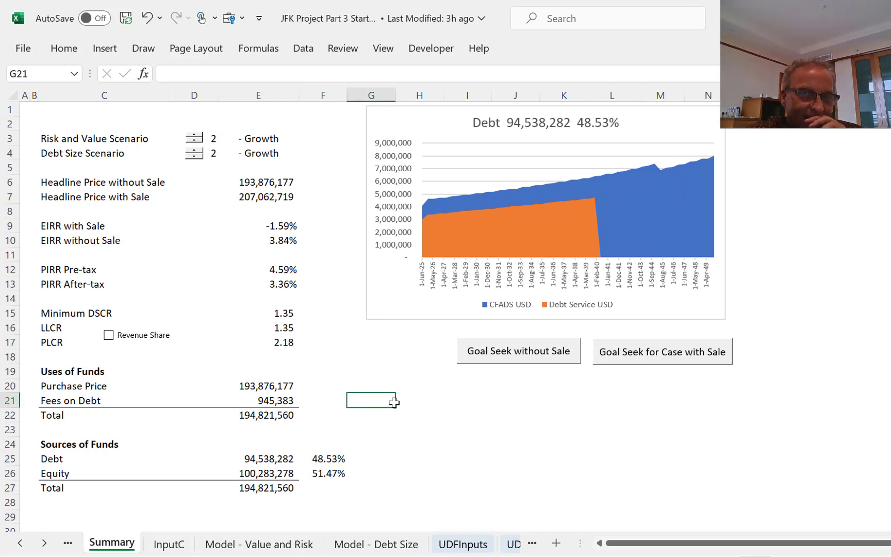
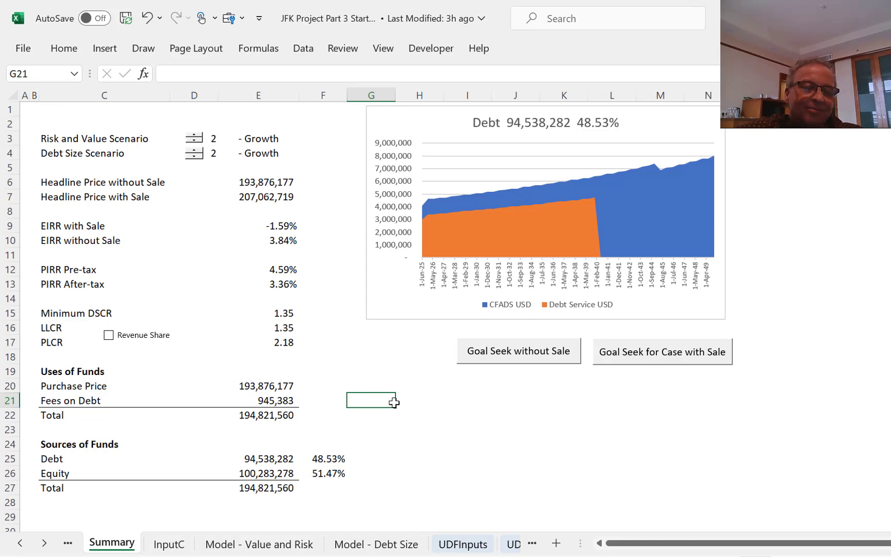
Examine the timing inputs of the Base Case and - Growth scenarios on the InputC sheet.
{"action": "key", "text": "ctrl+Page_Down"}
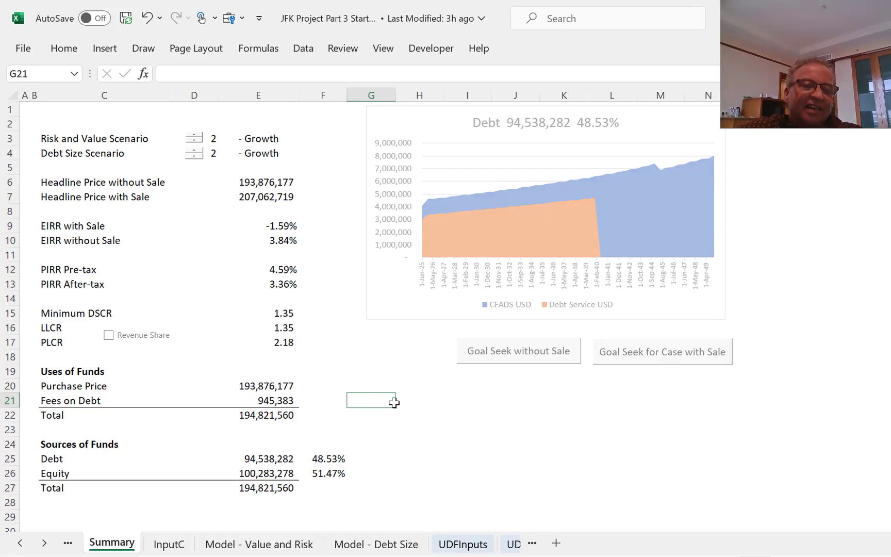
{"action": "key", "text": "Up"}
{"action": "key", "text": "Up"}
{"action": "key", "text": "Up"}
{"action": "key", "text": "Up"}
{"action": "key", "text": "Up"}
{"action": "key", "text": "Up"}
{"action": "key", "text": "Up"}
{"action": "key", "text": "Up"}
{"action": "key", "text": "Up"}
{"action": "key", "text": "Up"}
{"action": "key", "text": "Up"}
{"action": "key", "text": "Up"}
{"action": "key", "text": "Up"}
{"action": "key", "text": "Up"}
{"action": "key", "text": "Up"}
{"action": "key", "text": "Up"}
{"action": "key", "text": "Up"}
{"action": "key", "text": "Up"}
{"action": "key", "text": "Up"}
{"action": "key", "text": "Up"}
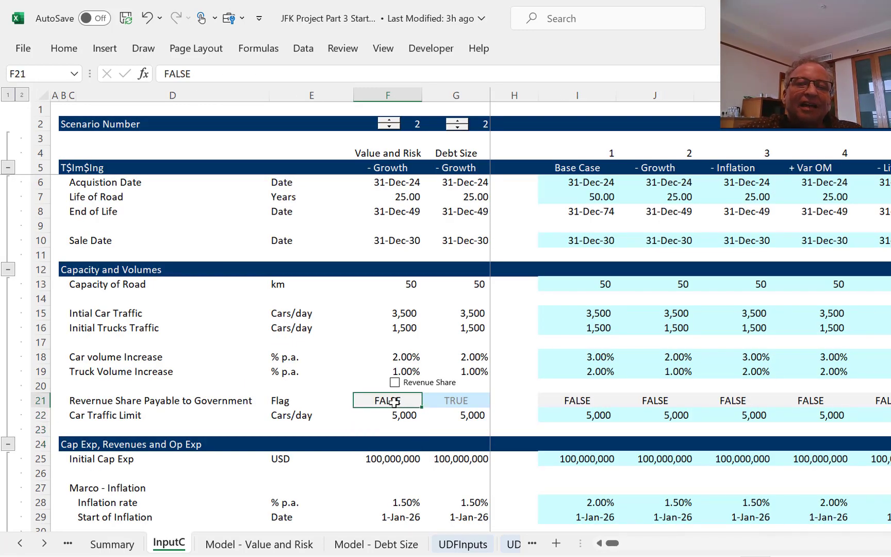
{"action": "key", "text": "Right"}
{"action": "key", "text": "Right"}
{"action": "key", "text": "Down"}
{"action": "key", "text": "Down"}
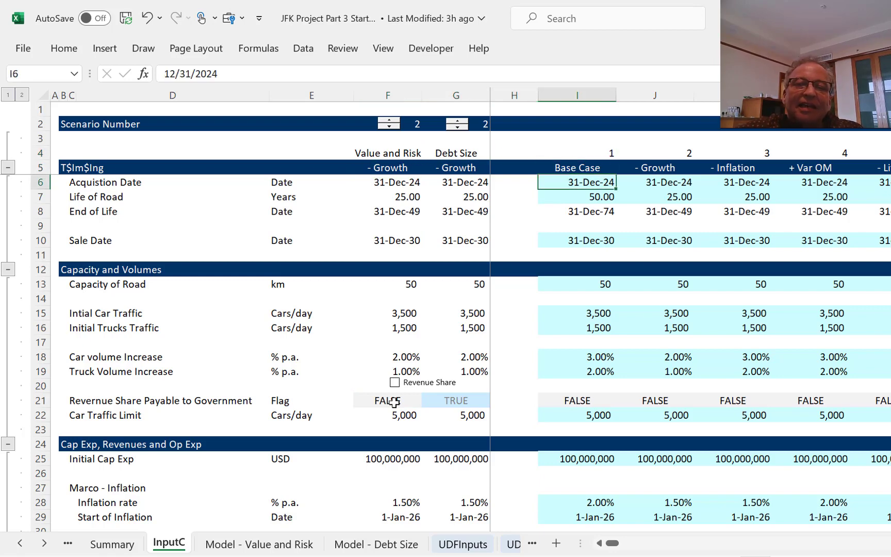
{"action": "key", "text": "Right"}
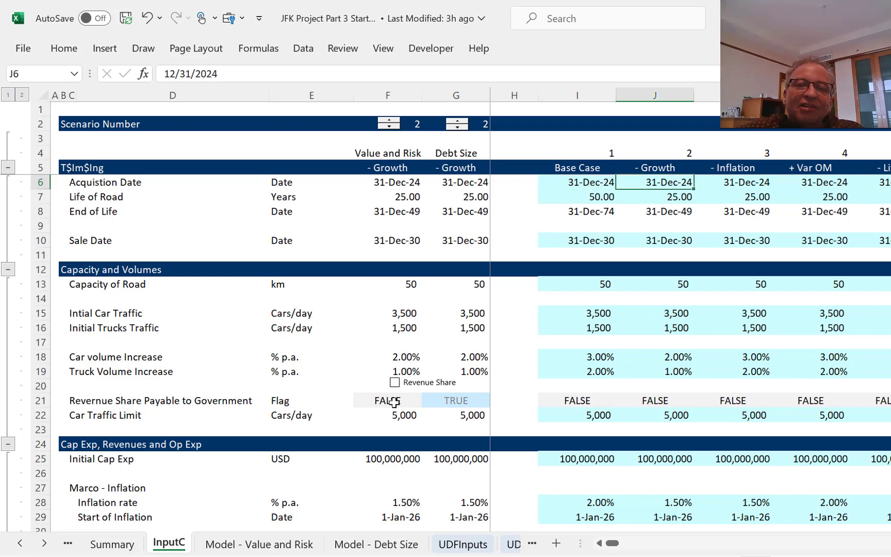
Select the scenario inputs on InputC from the - Growth case through Rev Share Pay, rows 6 to 29, for review.
{"action": "key", "text": "shift+Right"}
{"action": "key", "text": "shift+Right"}
{"action": "key", "text": "shift+Right"}
{"action": "key", "text": "shift+Right"}
{"action": "key", "text": "shift+Right"}
{"action": "key", "text": "shift+Right"}
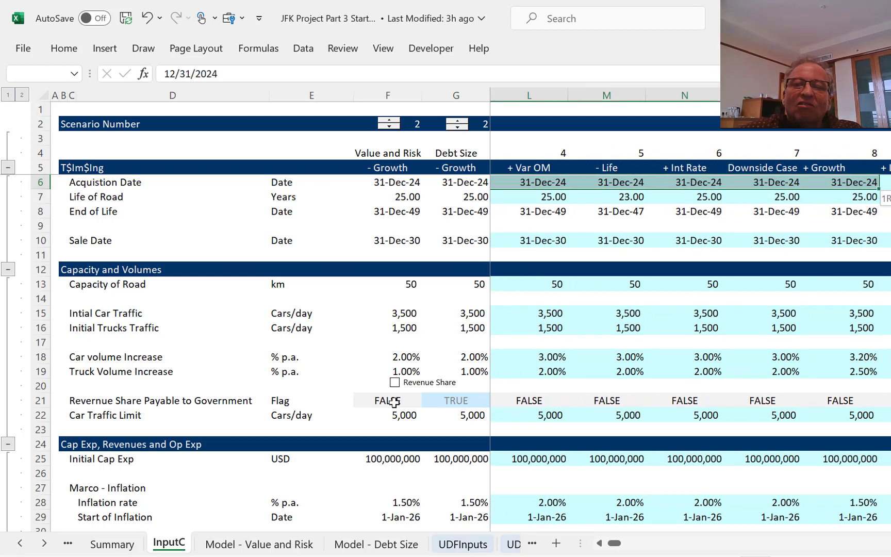
{"action": "key", "text": "shift+Right"}
{"action": "key", "text": "shift+Right"}
{"action": "key", "text": "shift+Right"}
{"action": "key", "text": "shift+Right"}
{"action": "key", "text": "shift+Right"}
{"action": "key", "text": "shift+Right"}
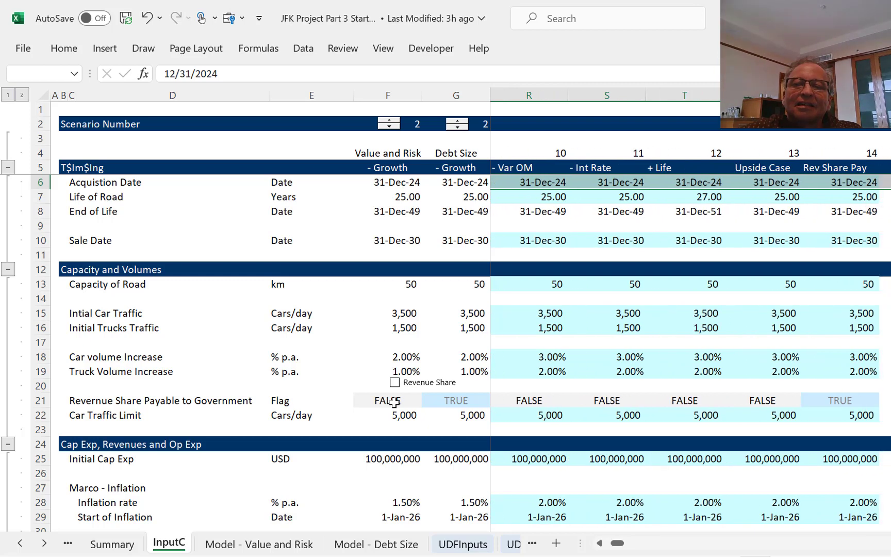
{"action": "key", "text": "shift+Left"}
{"action": "key", "text": "shift+Down"}
{"action": "key", "text": "shift+Down"}
{"action": "key", "text": "shift+Down"}
{"action": "key", "text": "shift+Down"}
{"action": "key", "text": "shift+Down"}
{"action": "key", "text": "shift+Down"}
{"action": "key", "text": "shift+Down"}
{"action": "key", "text": "shift+Down"}
{"action": "key", "text": "shift+Down"}
{"action": "key", "text": "shift+Down"}
{"action": "key", "text": "shift+Down"}
{"action": "key", "text": "shift+Down"}
{"action": "key", "text": "shift+Down"}
{"action": "key", "text": "shift+Down"}
{"action": "key", "text": "shift+Down"}
{"action": "key", "text": "shift+Down"}
{"action": "key", "text": "shift+Down"}
{"action": "key", "text": "shift+Down"}
{"action": "key", "text": "shift+Down"}
{"action": "key", "text": "shift+Down"}
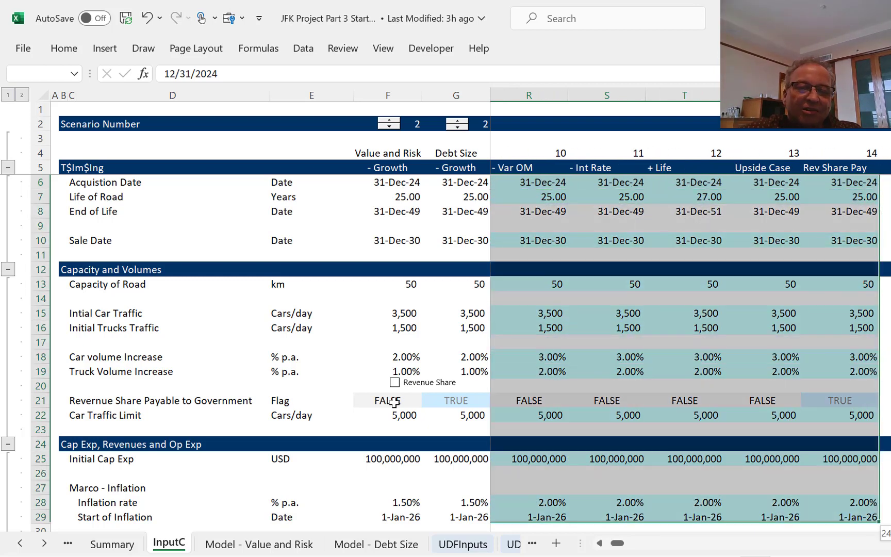
Return to the Summary sheet and turn on the Revenue Share option.
{"action": "key", "text": "ctrl+Home"}
{"action": "key", "text": "ctrl+Page_Up"}
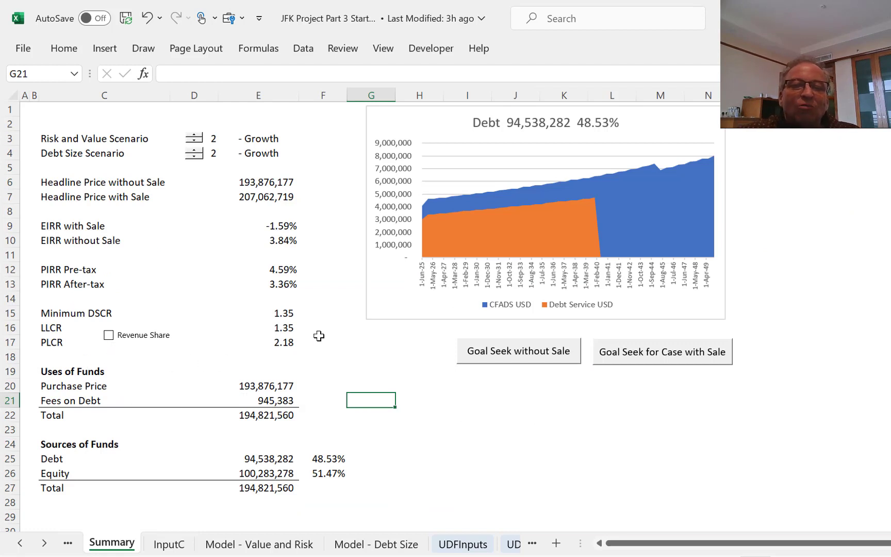
{"action": "left_click", "coordinate": [400, 376]}
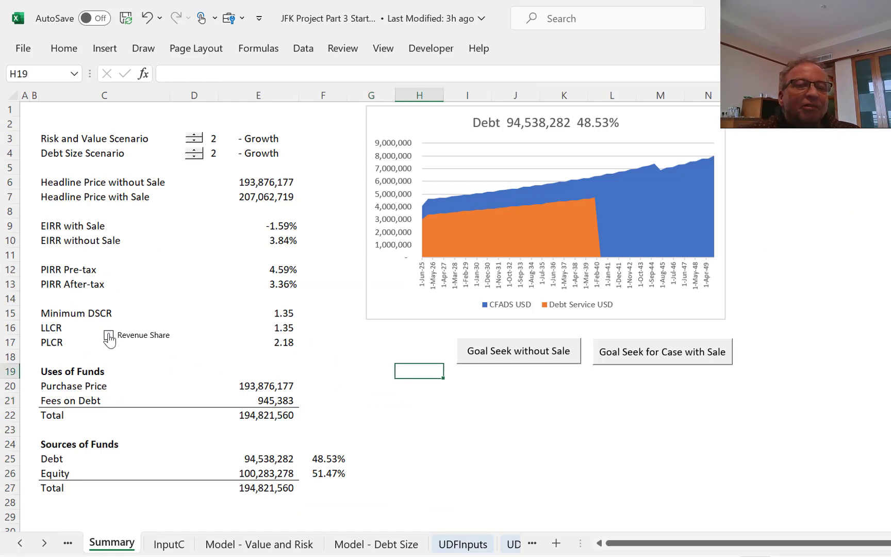
{"action": "left_click", "coordinate": [108, 335]}
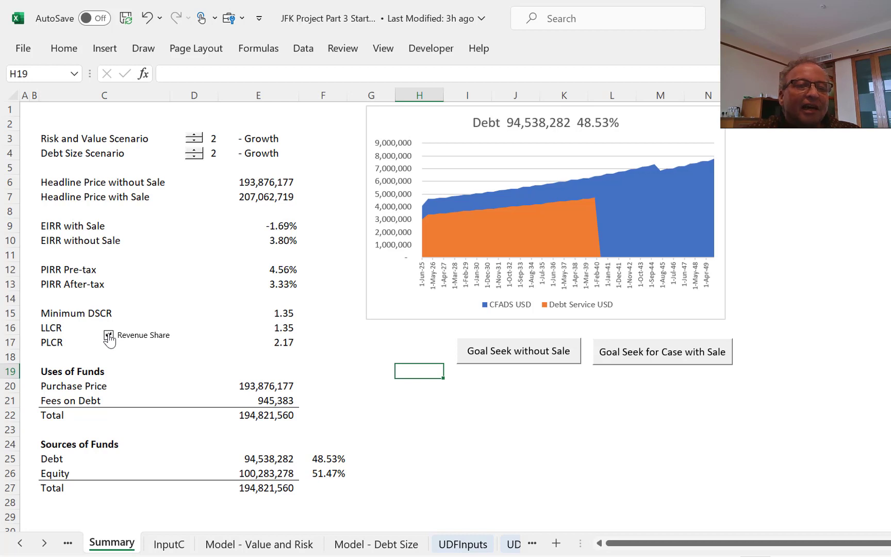
{"action": "left_click", "coordinate": [189, 295]}
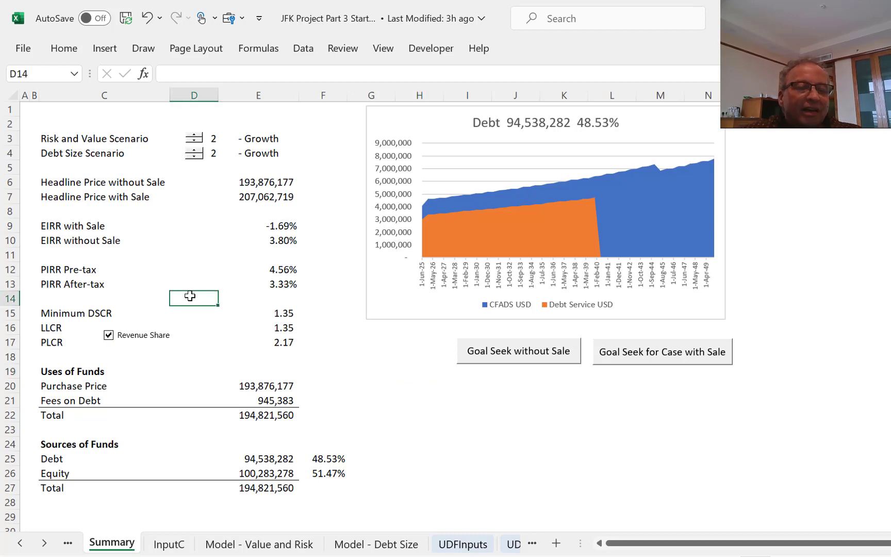
Trace the Volumes at Rev Share flag in cell F27 of the Model - Value and Risk sheet.
{"action": "key", "text": "ctrl+Page_Down"}
{"action": "key", "text": "ctrl+Page_Down"}
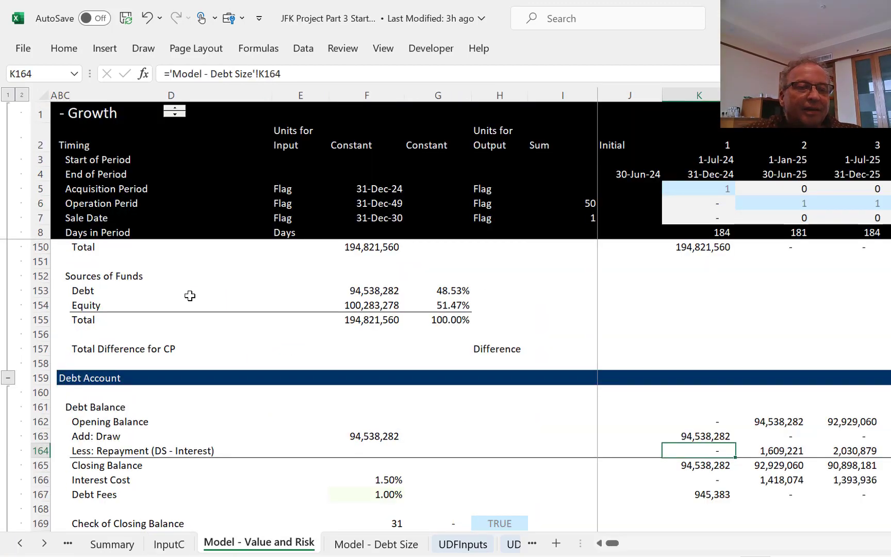
{"action": "key", "text": "Page_Up"}
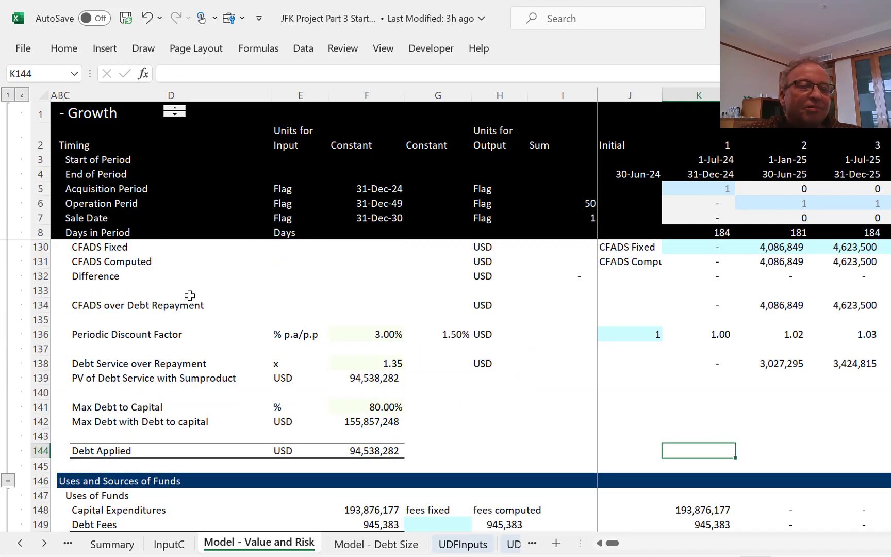
{"action": "key", "text": "Page_Up"}
{"action": "key", "text": "Page_Up"}
{"action": "key", "text": "Page_Up"}
{"action": "key", "text": "Page_Up"}
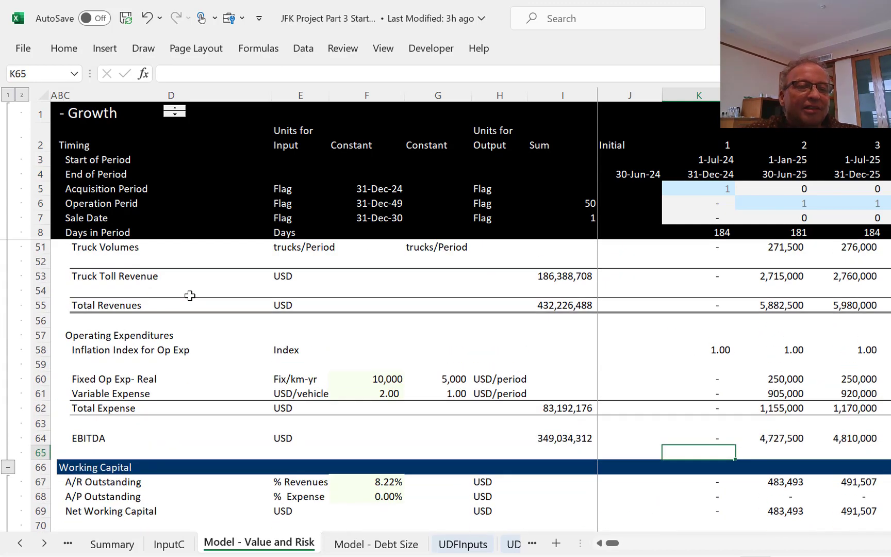
{"action": "key", "text": "Page_Up"}
{"action": "key", "text": "Down"}
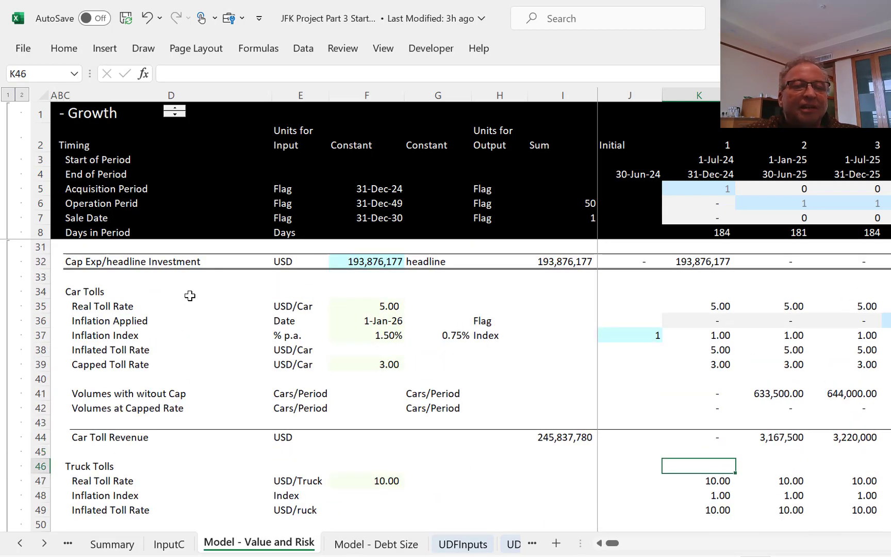
{"action": "key", "text": "Up"}
{"action": "key", "text": "Left"}
{"action": "key", "text": "Left"}
{"action": "key", "text": "Left"}
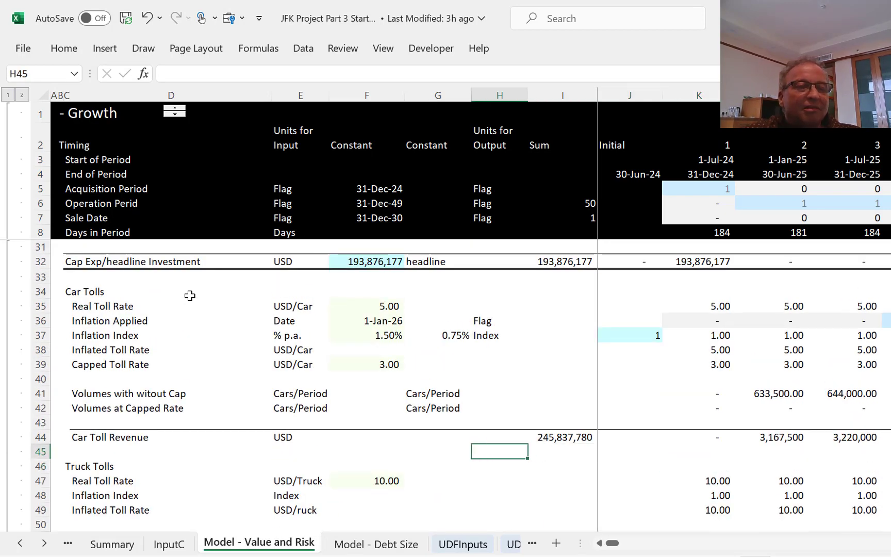
{"action": "key", "text": "Page_Up"}
{"action": "key", "text": "Down"}
{"action": "key", "text": "Left"}
{"action": "key", "text": "Left"}
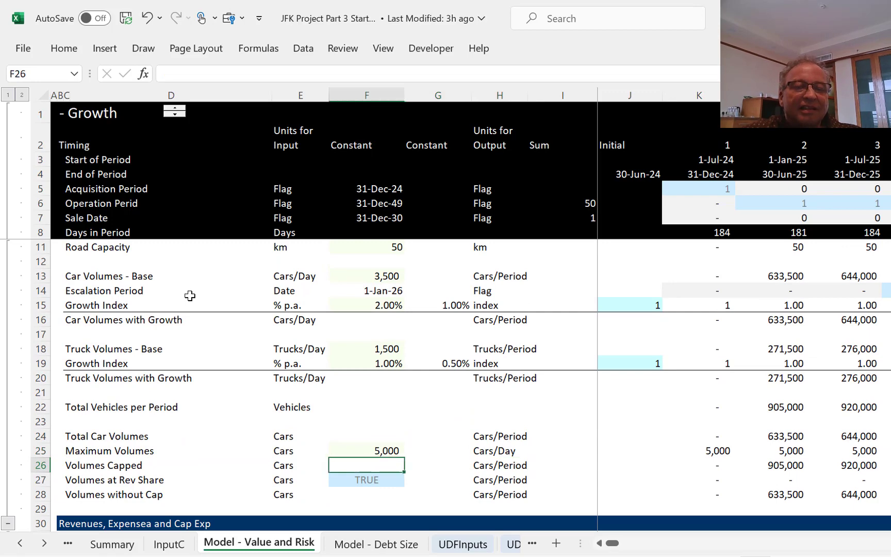
{"action": "key", "text": "Down"}
Check the Volumes at Rev Share flag and its source formula in cell F27 of the Model - Debt Size sheet.
{"action": "key", "text": "ctrl+Page_Down"}
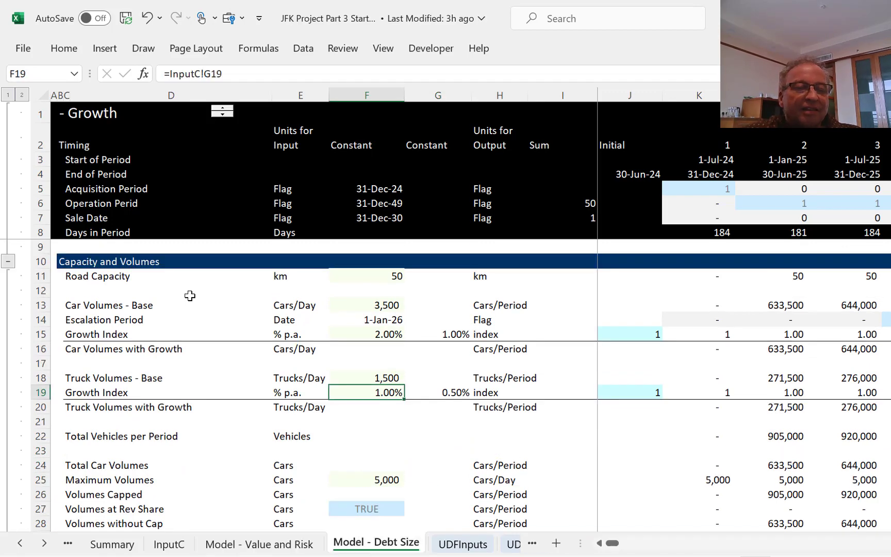
{"action": "key", "text": "Down"}
{"action": "key", "text": "Down"}
{"action": "key", "text": "Down"}
{"action": "key", "text": "Down"}
{"action": "key", "text": "Down"}
{"action": "key", "text": "Down"}
{"action": "key", "text": "Down"}
{"action": "key", "text": "Down"}
{"action": "key", "text": "Down"}
{"action": "key", "text": "Down"}
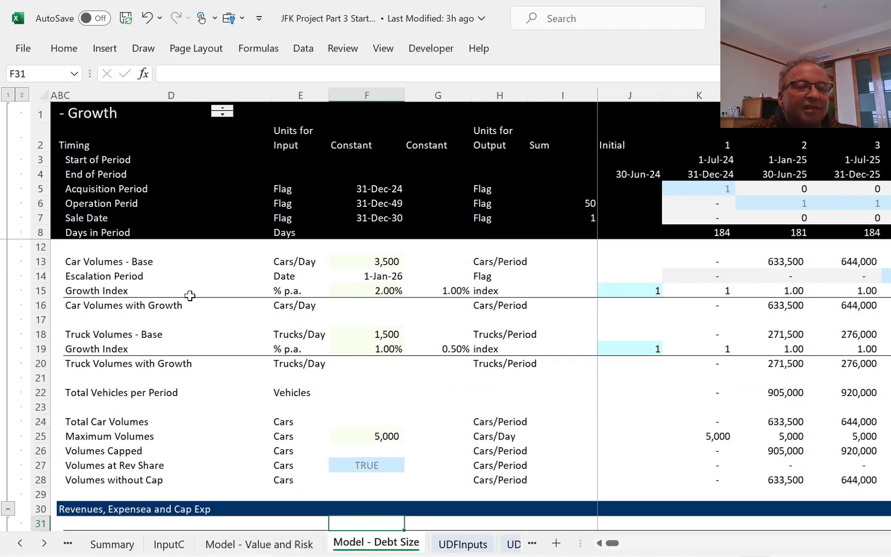
{"action": "key", "text": "Up"}
{"action": "key", "text": "Up"}
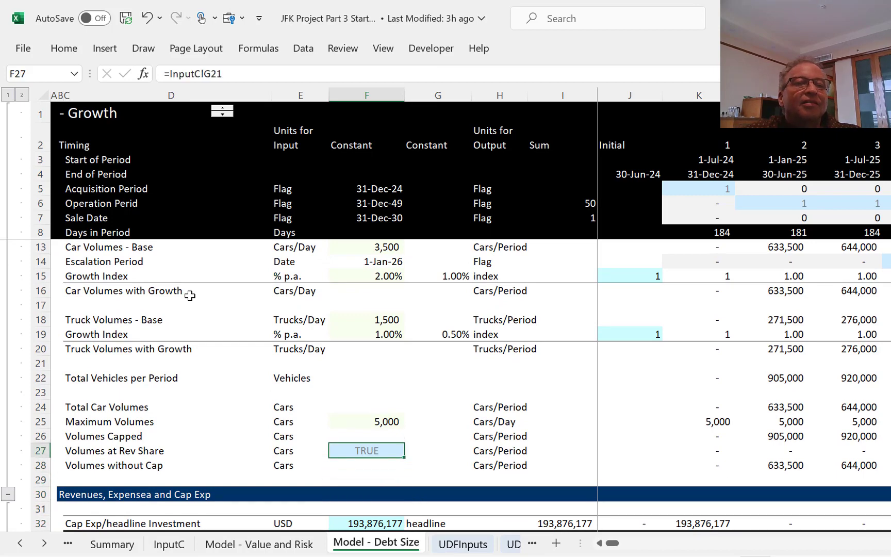
{"action": "key", "text": "Down"}
{"action": "key", "text": "Up"}
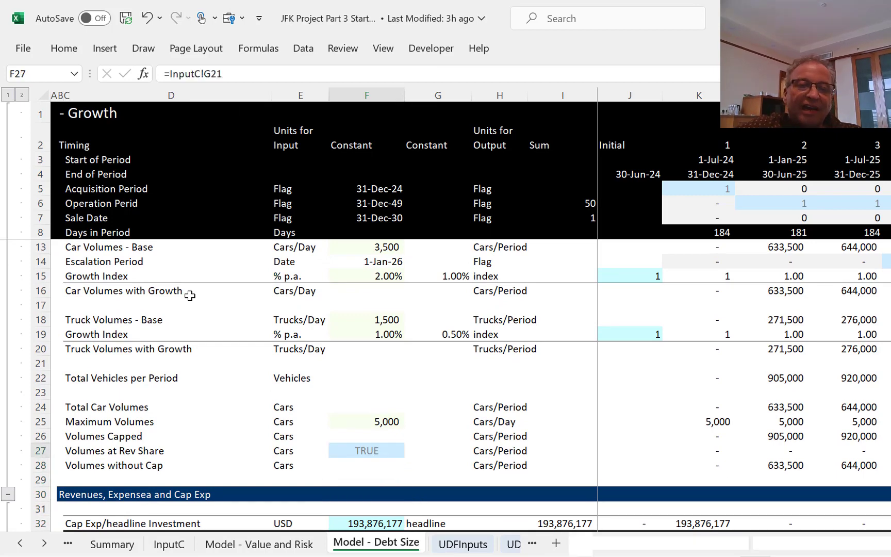
Trace the Volumes at Rev Share flag to InputC and compare the revenue share flags in cells F21 and G21.
{"action": "key", "text": "ctrl+bracketleft"}
{"action": "key", "text": "Left"}
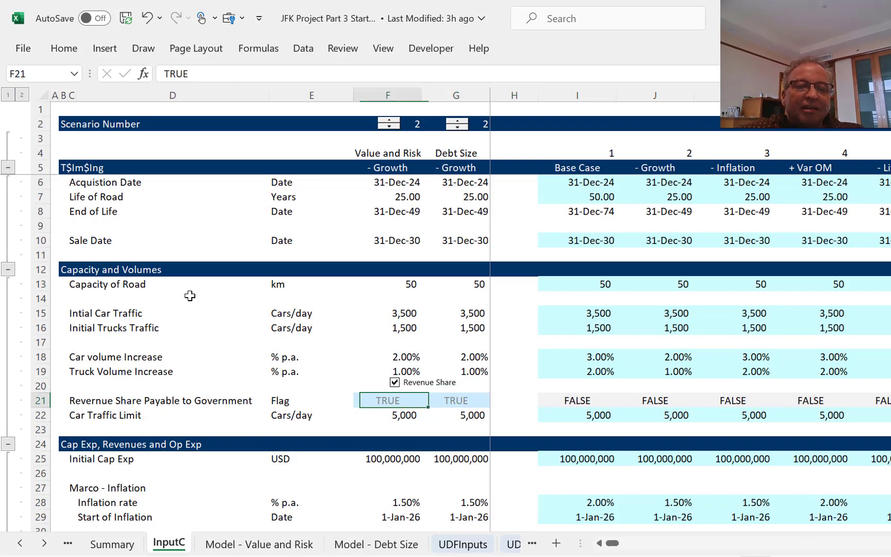
{"action": "key", "text": "Right"}
{"action": "key", "text": "Left"}
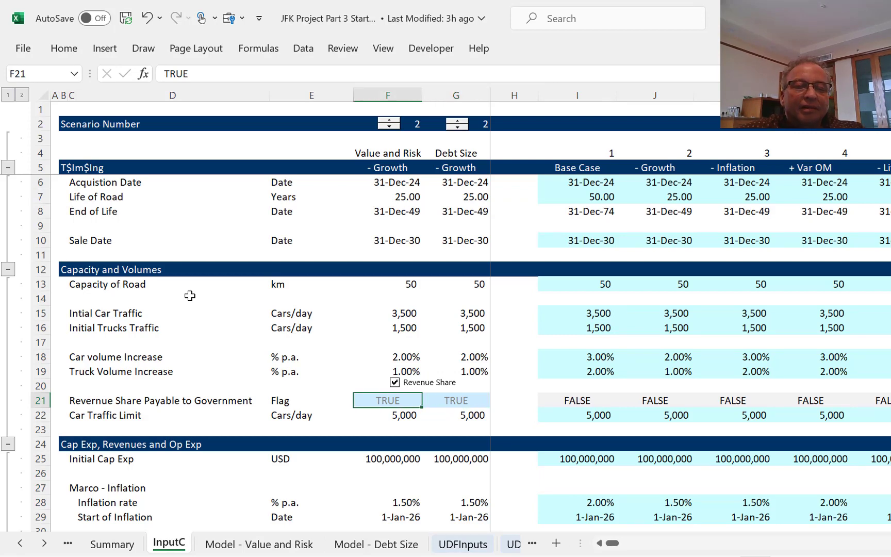
{"action": "key", "text": "Right"}
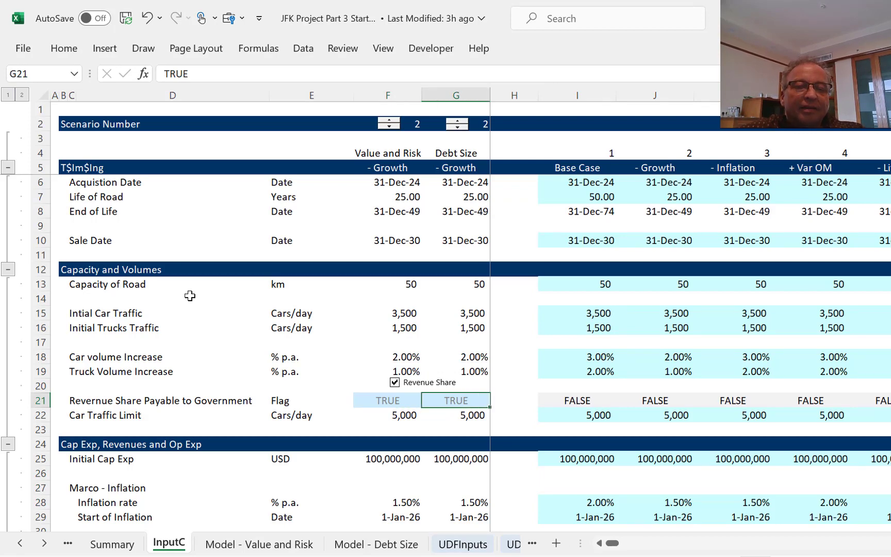
{"action": "key", "text": "Left"}
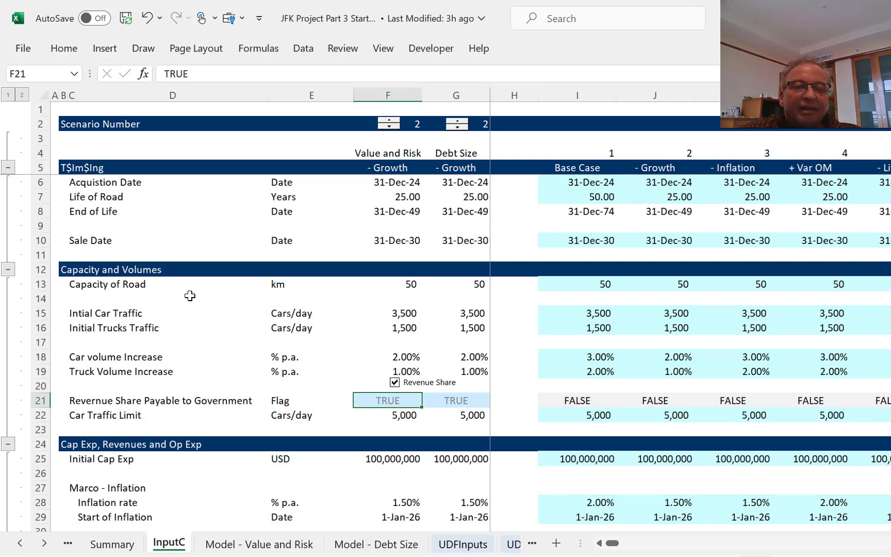
Turn off Revenue Share on InputC and link the Debt Size flag in G21 to the Value and Risk flag with =F21.
{"action": "left_click", "coordinate": [395, 382]}
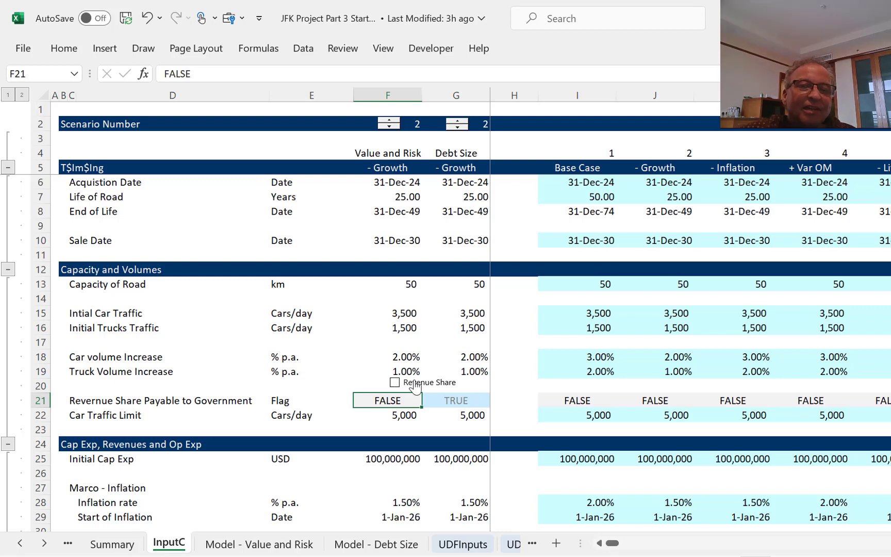
{"action": "key", "text": "Right"}
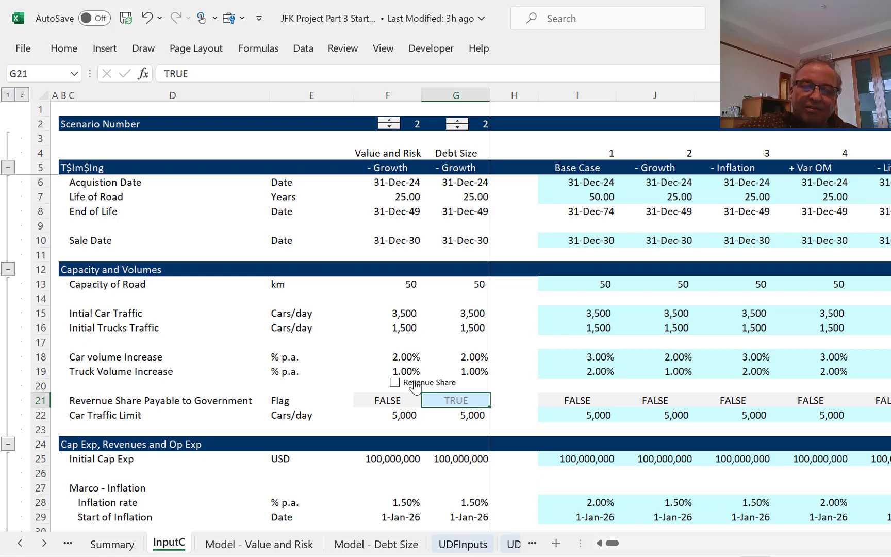
{"action": "type", "text": "="}
{"action": "key", "text": "Left"}
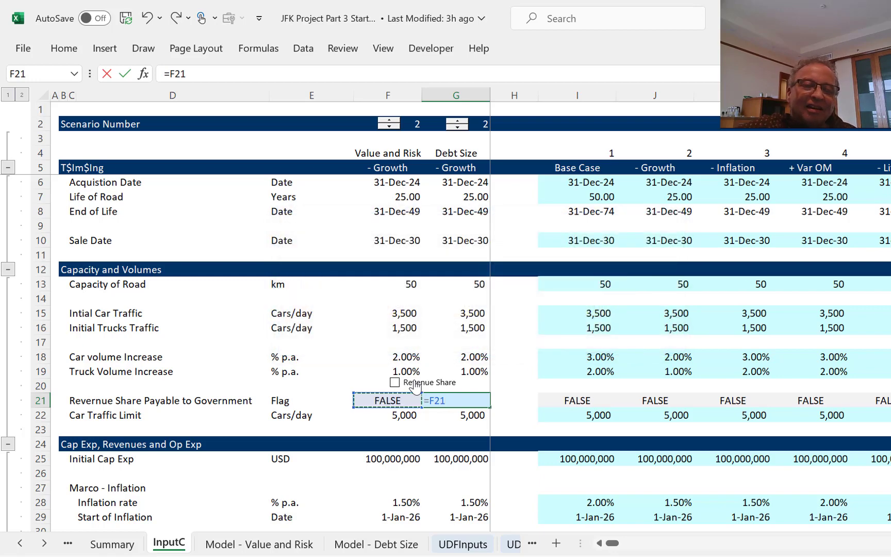
{"action": "key", "text": "Return"}
{"action": "key", "text": "Up"}
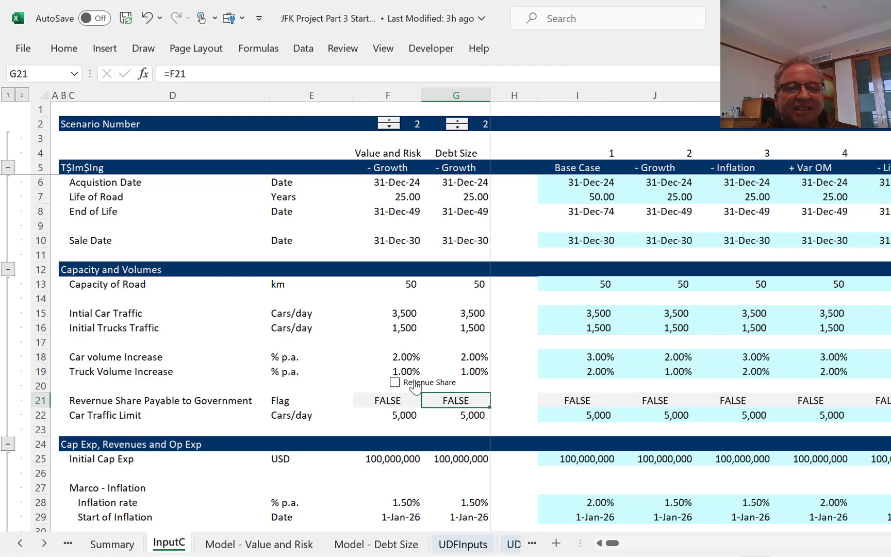
On the Summary sheet, step the Risk and Value Scenario through - Inflation and + Var OM, return to - Growth, and turn on Revenue Share.
{"action": "key", "text": "ctrl+Page_Up"}
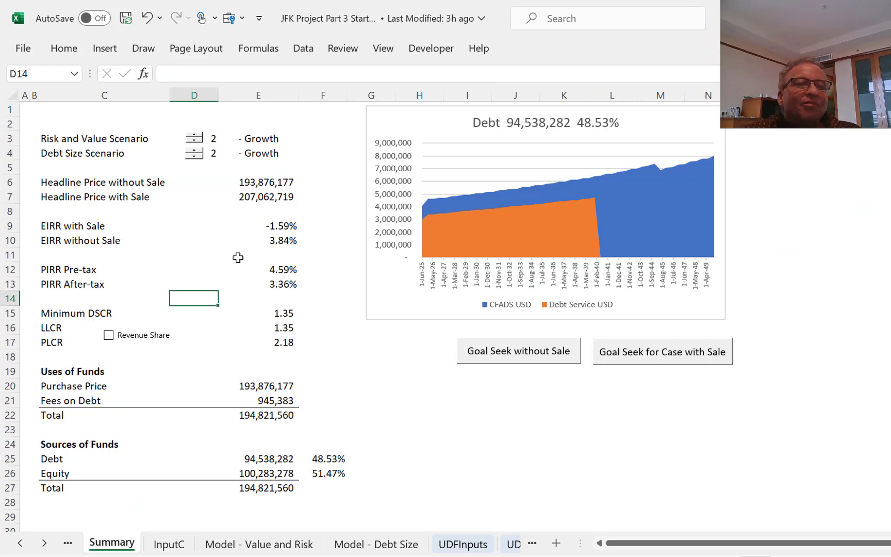
{"action": "left_click", "coordinate": [196, 135]}
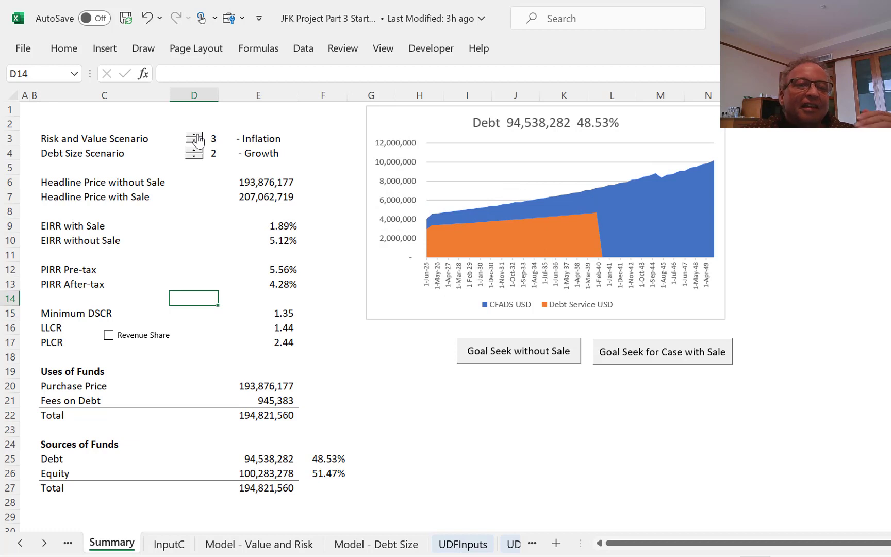
{"action": "left_click", "coordinate": [197, 135]}
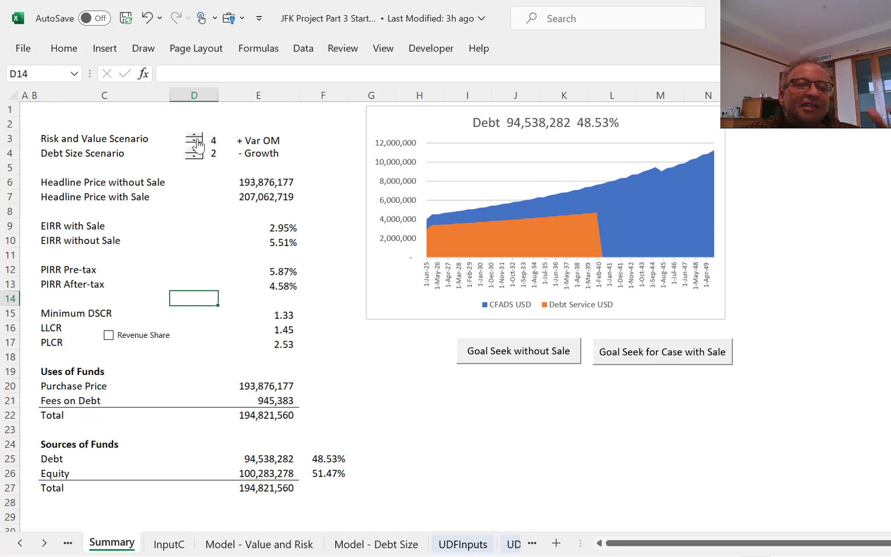
{"action": "left_click", "coordinate": [196, 142]}
{"action": "left_click", "coordinate": [197, 142]}
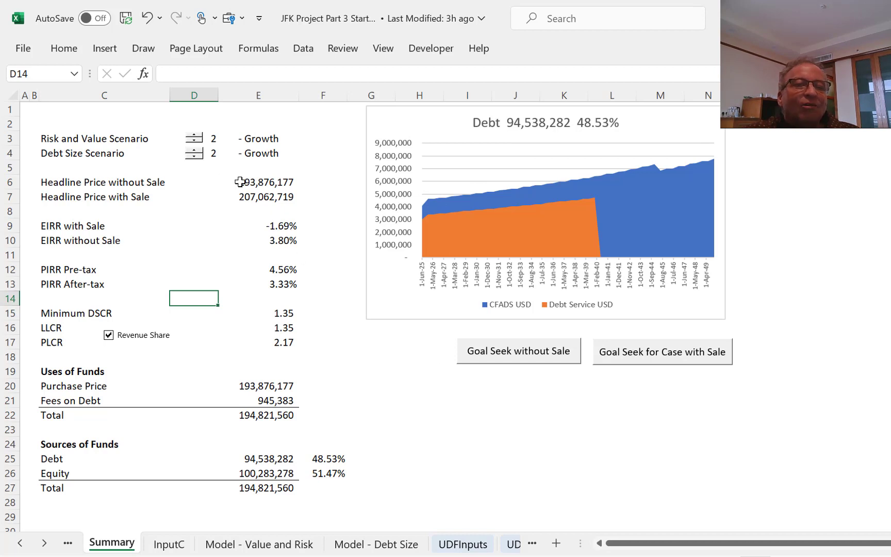
Set the Risk and Value Scenario to Base Case and run the goal seek for the case without sale.
{"action": "left_click", "coordinate": [195, 141]}
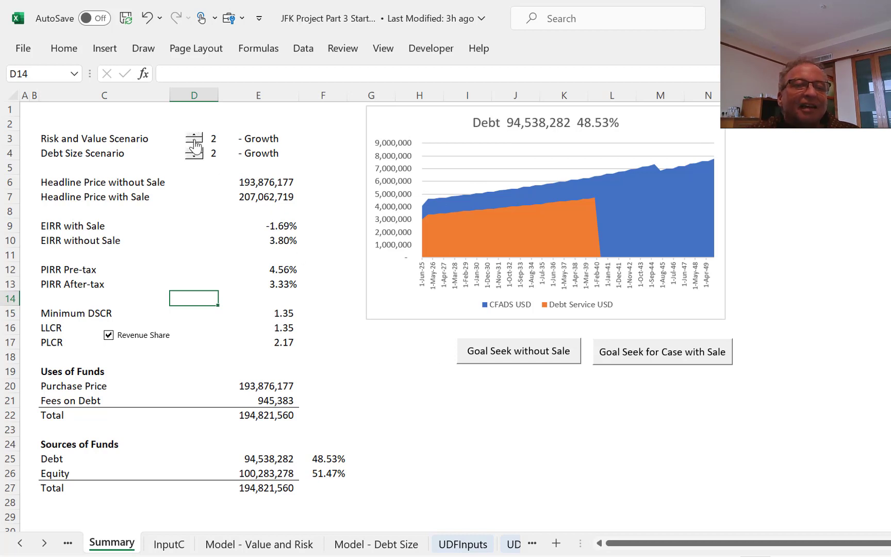
{"action": "left_click", "coordinate": [524, 361]}
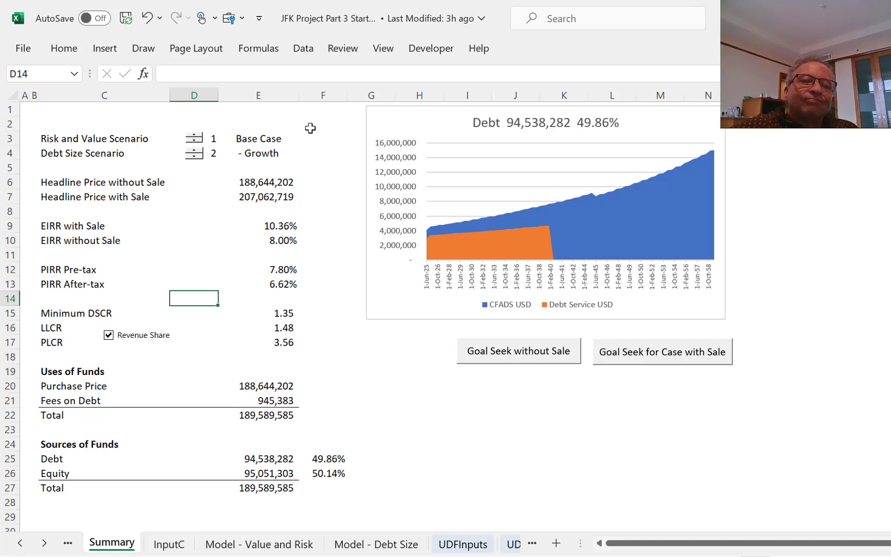
Step the Risk and Value Scenario from - Growth up to + Inflation, comparing the returns and coverage ratios for each case.
{"action": "left_click", "coordinate": [195, 137]}
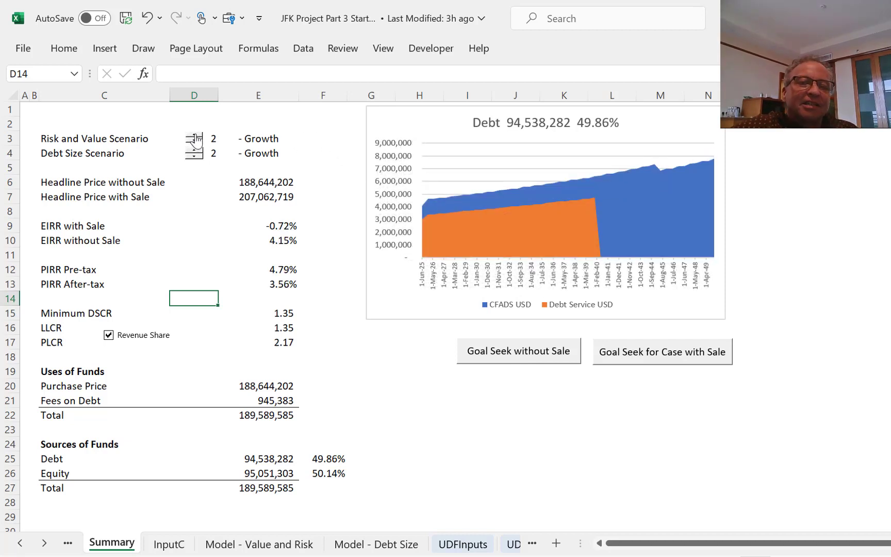
{"action": "left_click", "coordinate": [194, 137]}
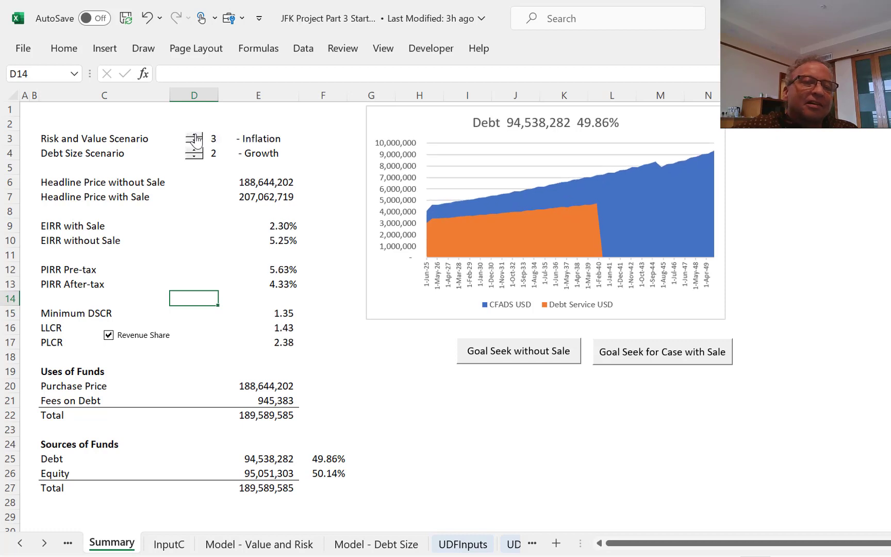
{"action": "left_click", "coordinate": [194, 138]}
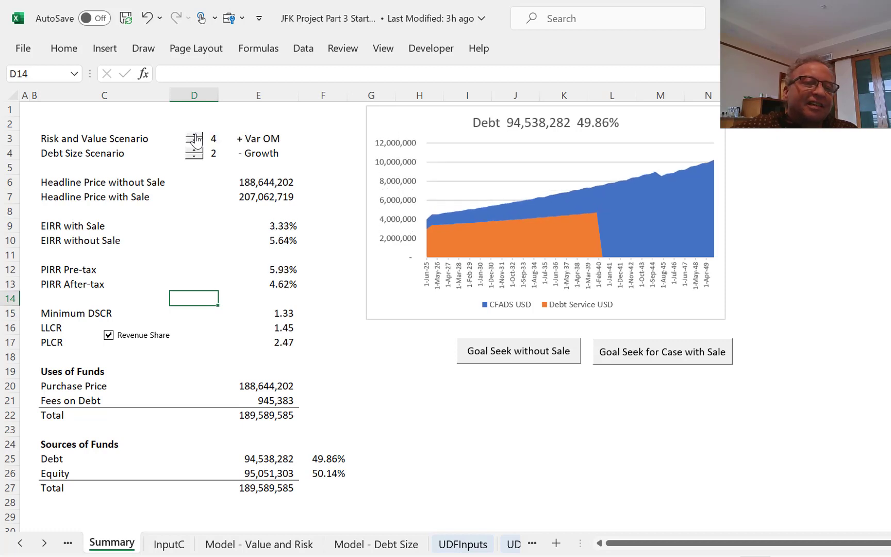
{"action": "left_click", "coordinate": [195, 138]}
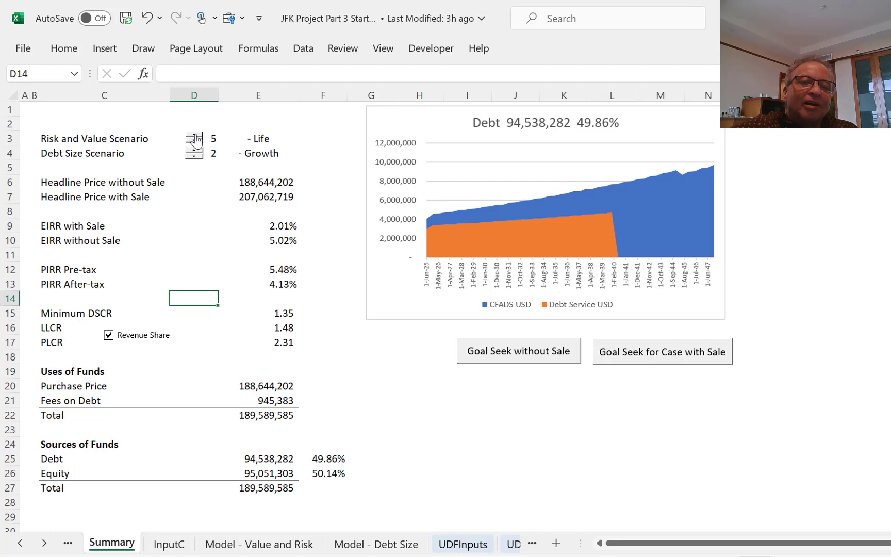
{"action": "left_click", "coordinate": [194, 137]}
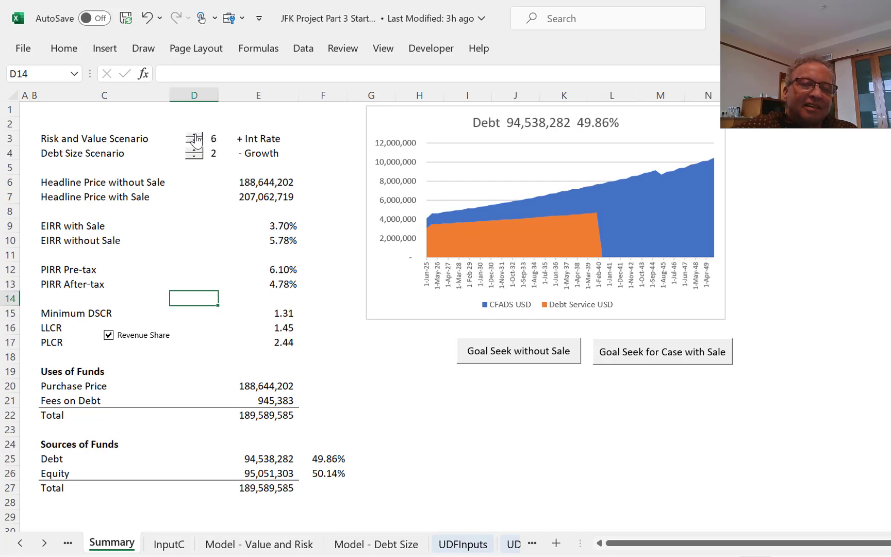
{"action": "left_click", "coordinate": [194, 137]}
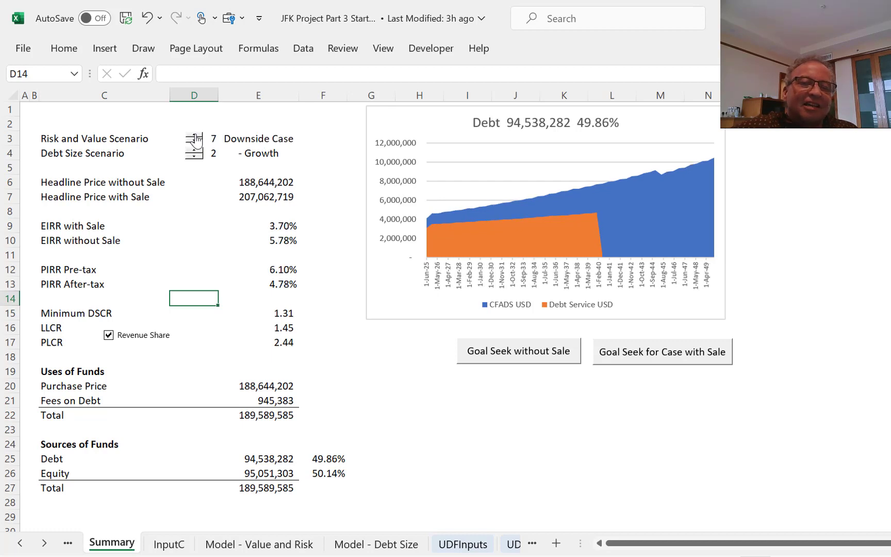
{"action": "left_click", "coordinate": [195, 137]}
{"action": "left_click", "coordinate": [195, 137]}
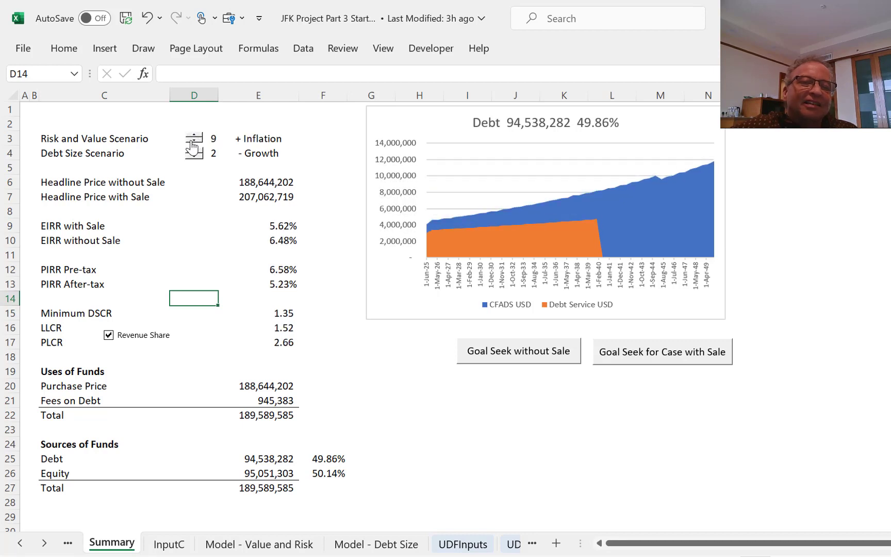
Step the Risk and Value Scenario back down to scenario 5, - Life.
{"action": "left_click", "coordinate": [192, 144]}
{"action": "left_click", "coordinate": [192, 144]}
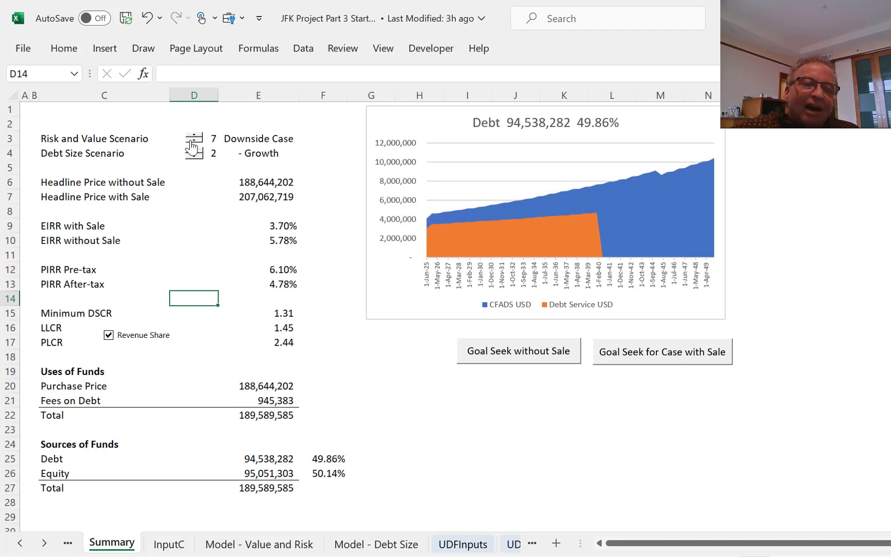
{"action": "left_click", "coordinate": [191, 145]}
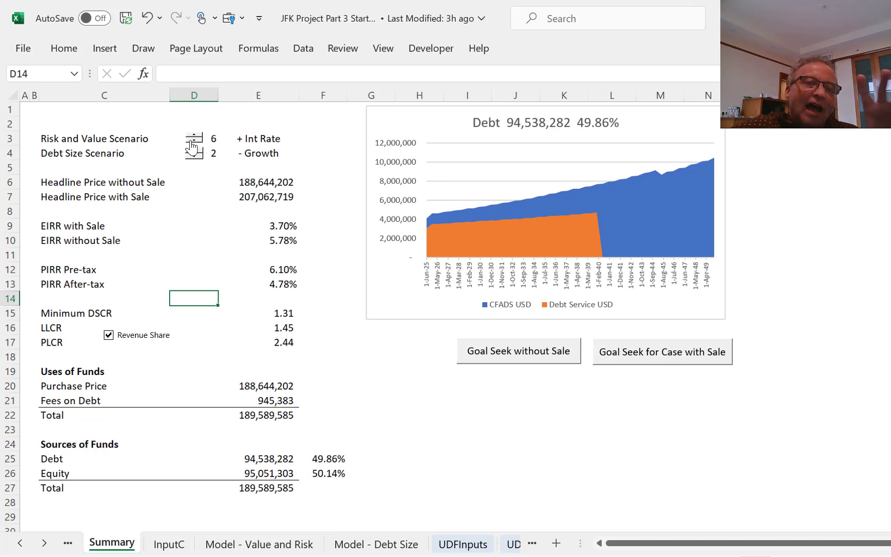
{"action": "left_click", "coordinate": [192, 146]}
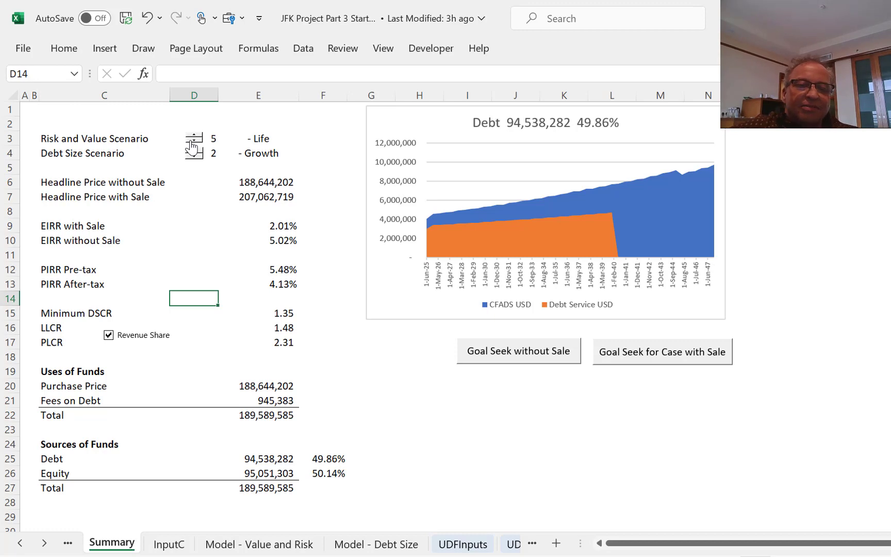
Select the scenario inputs on InputC from Base Case through Rev Share Pay, cells I6 to V58.
{"action": "key", "text": "ctrl+Page_Down"}
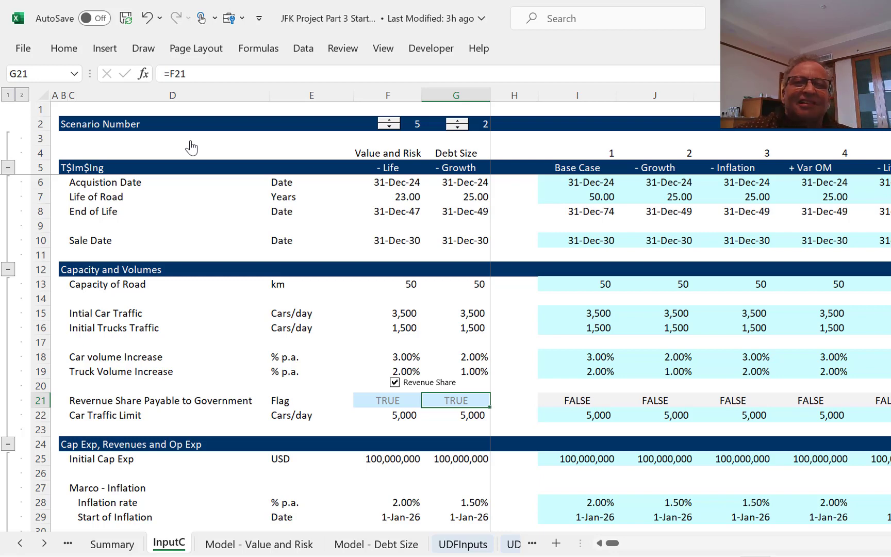
{"action": "key", "text": "Up"}
{"action": "key", "text": "Up"}
{"action": "key", "text": "Up"}
{"action": "key", "text": "Up"}
{"action": "key", "text": "Up"}
{"action": "key", "text": "Up"}
{"action": "key", "text": "Up"}
{"action": "key", "text": "Up"}
{"action": "key", "text": "Up"}
{"action": "key", "text": "Up"}
{"action": "key", "text": "Up"}
{"action": "key", "text": "Up"}
{"action": "key", "text": "Up"}
{"action": "key", "text": "Up"}
{"action": "key", "text": "Up"}
{"action": "key", "text": "Up"}
{"action": "key", "text": "Up"}
{"action": "key", "text": "Up"}
{"action": "key", "text": "Up"}
{"action": "key", "text": "Up"}
{"action": "key", "text": "Right"}
{"action": "key", "text": "Down"}
{"action": "key", "text": "Down"}
{"action": "key", "text": "Down"}
{"action": "key", "text": "Down"}
{"action": "key", "text": "Down"}
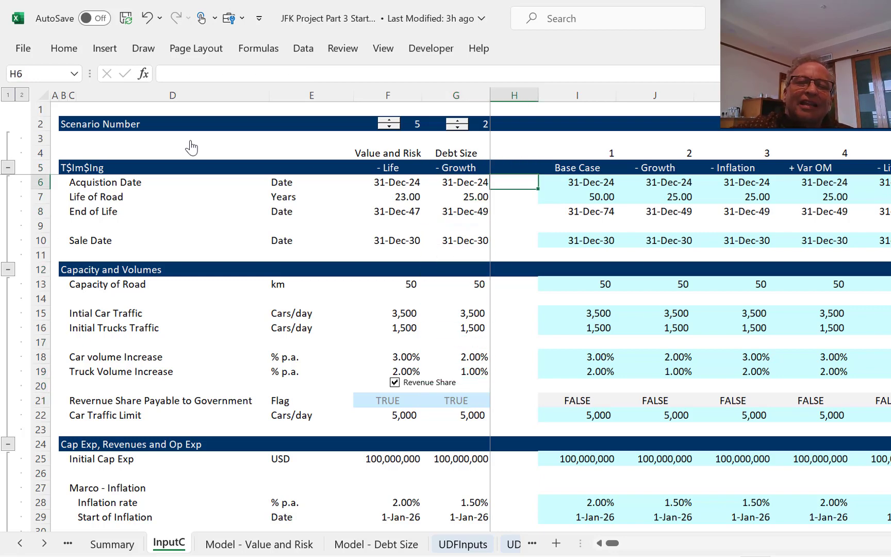
{"action": "key", "text": "Down"}
{"action": "key", "text": "Right"}
{"action": "key", "text": "Up"}
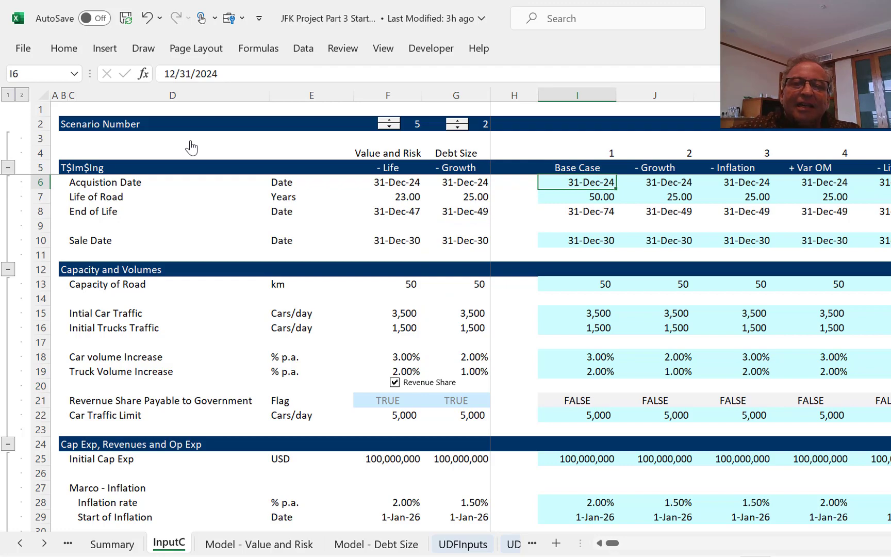
{"action": "key", "text": "shift+Down"}
{"action": "key", "text": "shift+Down"}
{"action": "key", "text": "shift+Down"}
{"action": "key", "text": "shift+Down"}
{"action": "key", "text": "shift+Down"}
{"action": "key", "text": "shift+Down"}
{"action": "key", "text": "shift+Down"}
{"action": "key", "text": "shift+Down"}
{"action": "key", "text": "shift+Down"}
{"action": "key", "text": "shift+Down"}
{"action": "key", "text": "shift+Down"}
{"action": "key", "text": "shift+Down"}
{"action": "key", "text": "shift+Down"}
{"action": "key", "text": "shift+Down"}
{"action": "key", "text": "shift+Down"}
{"action": "key", "text": "shift+Down"}
{"action": "key", "text": "shift+Down"}
{"action": "key", "text": "shift+Down"}
{"action": "key", "text": "shift+Down"}
{"action": "key", "text": "shift+Down"}
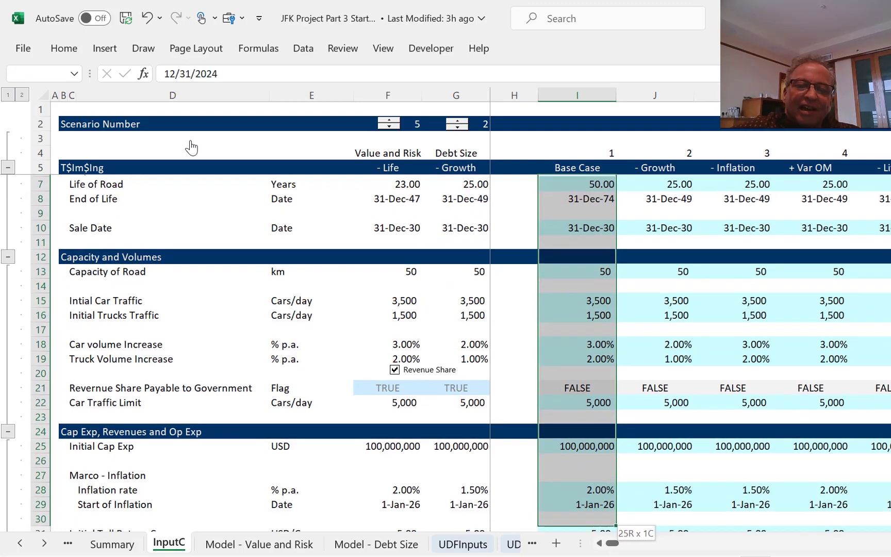
{"action": "key", "text": "shift+Down"}
{"action": "key", "text": "shift+Down"}
{"action": "key", "text": "shift+Down"}
{"action": "key", "text": "shift+Down"}
{"action": "key", "text": "shift+Down"}
{"action": "key", "text": "shift+Down"}
{"action": "key", "text": "shift+Down"}
{"action": "key", "text": "shift+Down"}
{"action": "key", "text": "shift+Down"}
{"action": "key", "text": "shift+Down"}
{"action": "key", "text": "shift+Down"}
{"action": "key", "text": "shift+Down"}
{"action": "key", "text": "shift+Down"}
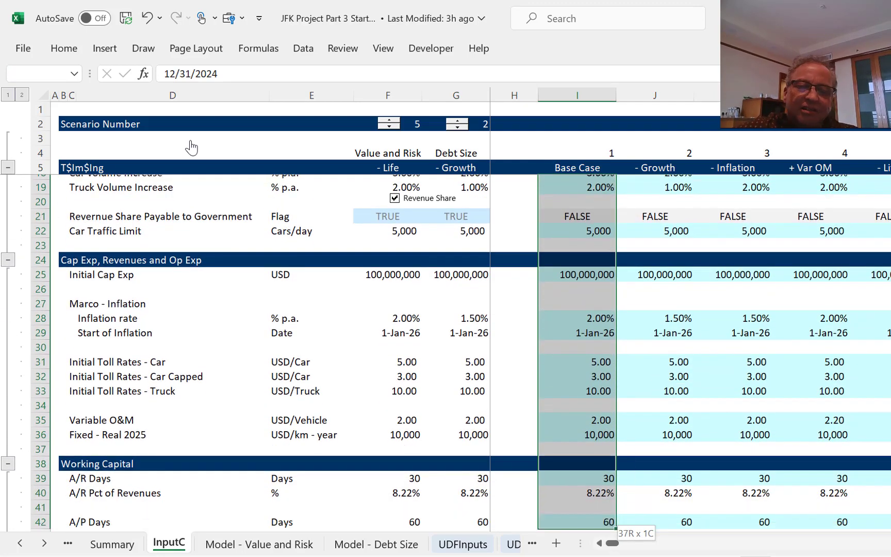
{"action": "key", "text": "shift+Down"}
{"action": "key", "text": "shift+Down"}
{"action": "key", "text": "shift+Down"}
{"action": "key", "text": "shift+Down"}
{"action": "key", "text": "shift+Down"}
{"action": "key", "text": "shift+Down"}
{"action": "key", "text": "shift+Down"}
{"action": "key", "text": "shift+Down"}
{"action": "key", "text": "shift+Down"}
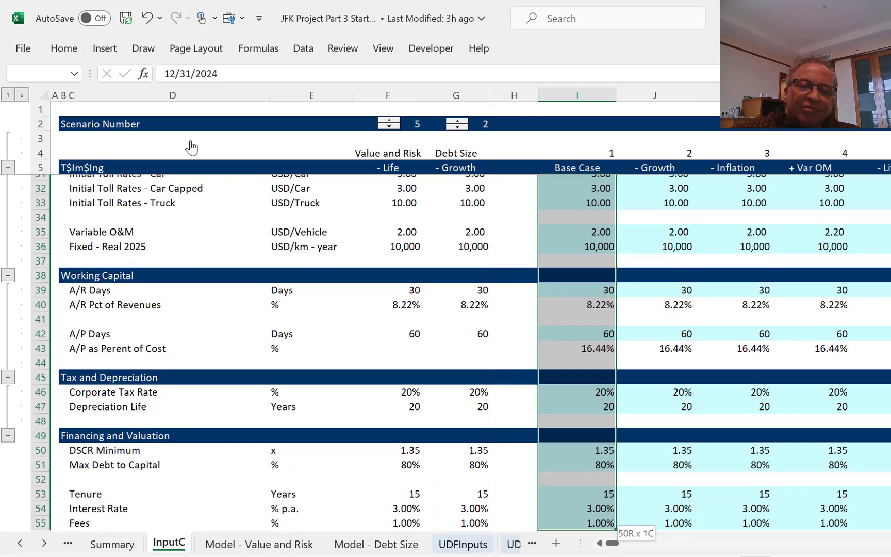
{"action": "scroll", "coordinate": [191, 148], "scroll_direction": "down", "scroll_amount": 1}
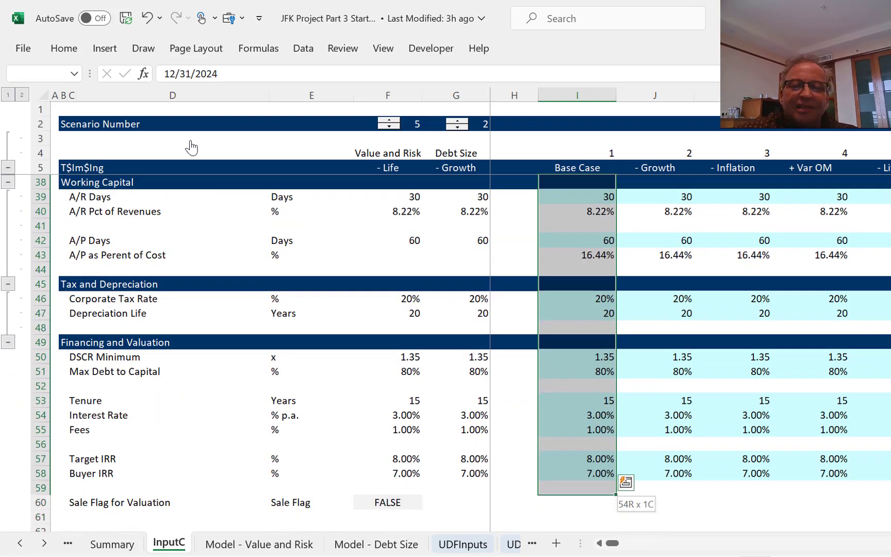
{"action": "key", "text": "shift+Right"}
{"action": "key", "text": "shift+Right"}
{"action": "key", "text": "shift+Right"}
{"action": "key", "text": "shift+Right"}
{"action": "key", "text": "shift+Right"}
{"action": "key", "text": "shift+Right"}
{"action": "key", "text": "shift+Right"}
{"action": "key", "text": "shift+Right"}
{"action": "key", "text": "shift+Right"}
{"action": "key", "text": "shift+Right"}
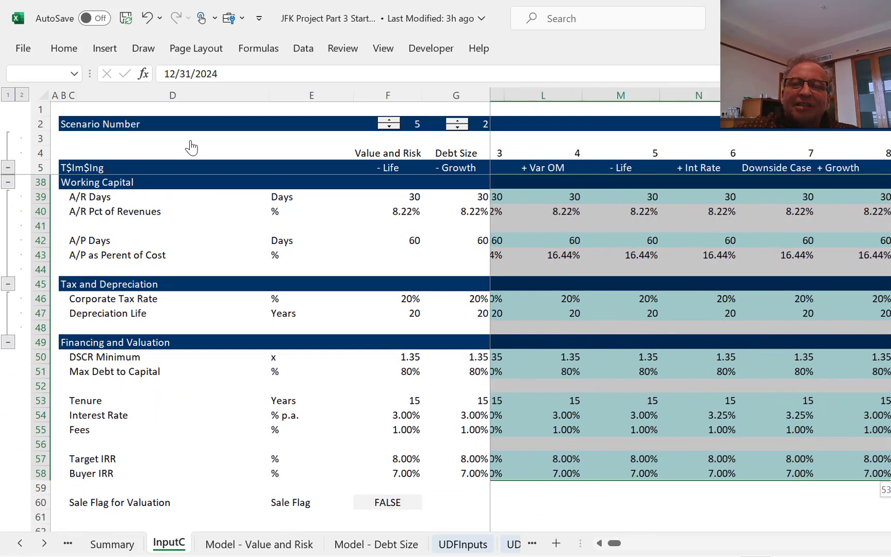
{"action": "key", "text": "shift+Right"}
{"action": "key", "text": "shift+Right"}
{"action": "key", "text": "shift+Right"}
{"action": "key", "text": "shift+Right"}
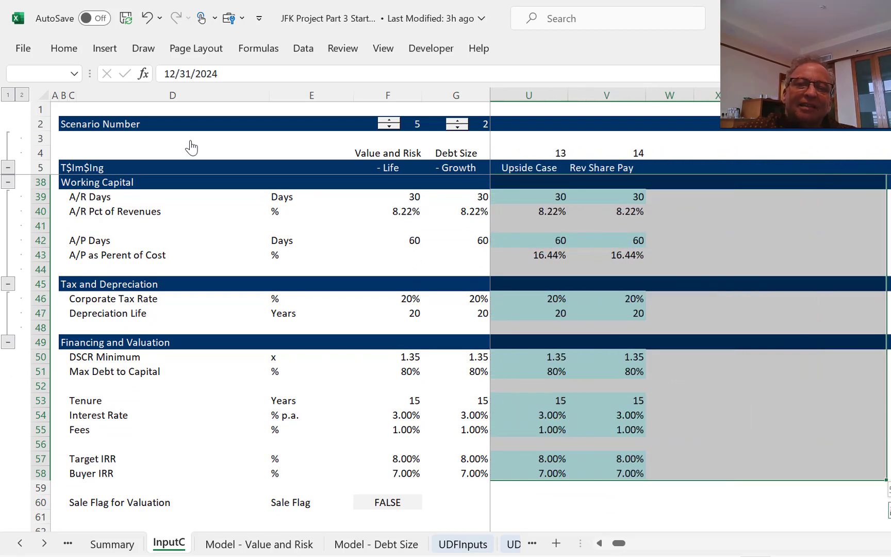
{"action": "key", "text": "shift+Left"}
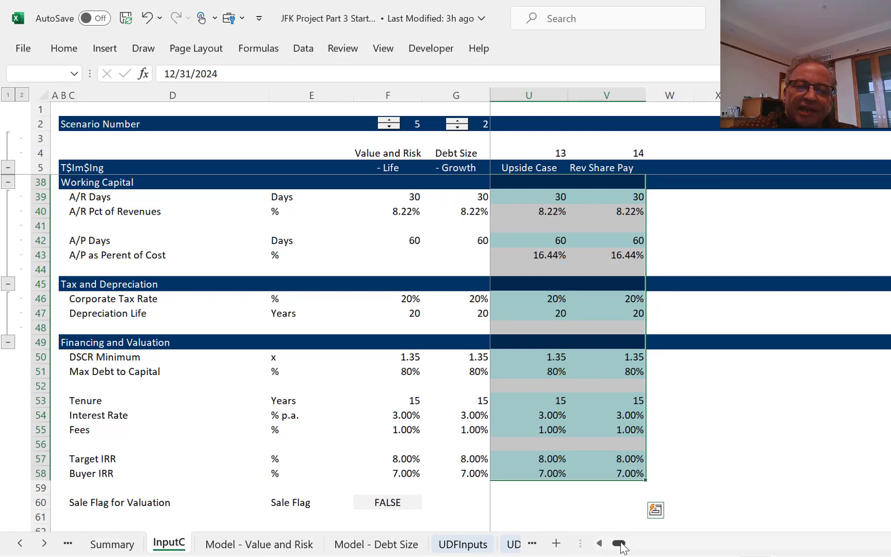
{"action": "left_click_drag", "start_coordinate": [621, 547], "coordinate": [539, 541]}
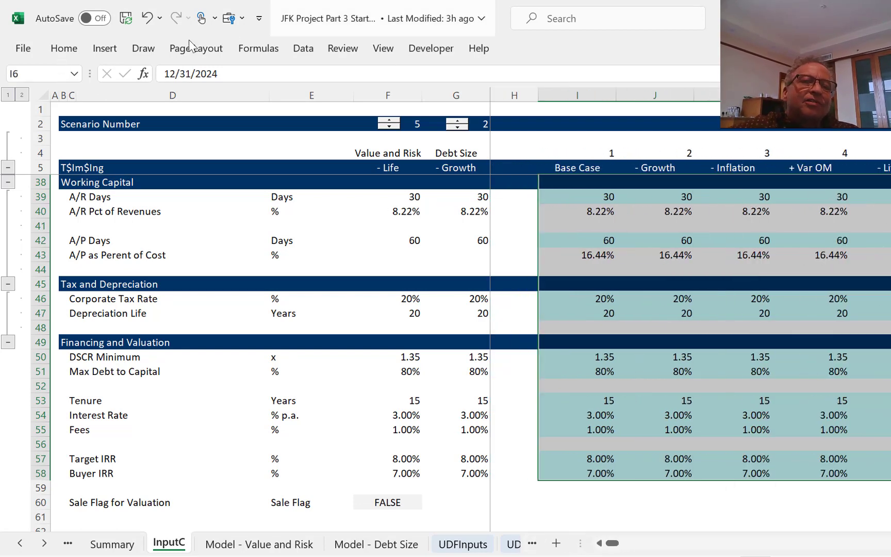
Start a formula-based conditional formatting rule for the selected scenario inputs, using the formula =I6<>$I6.
{"action": "left_click", "coordinate": [64, 48]}
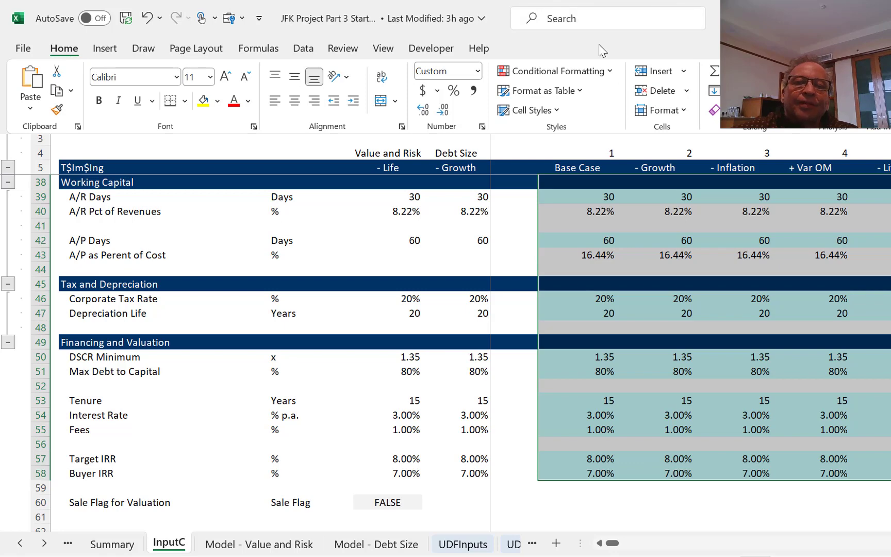
{"action": "left_click", "coordinate": [590, 74]}
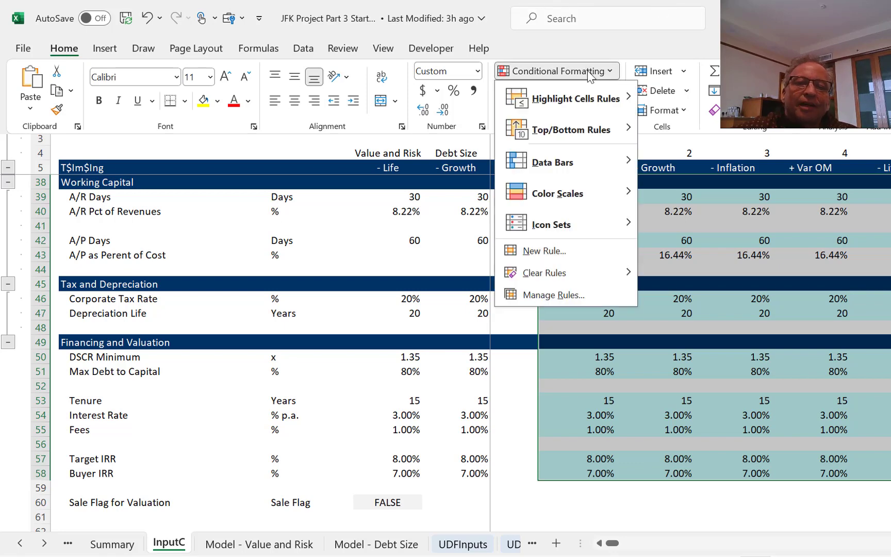
{"action": "left_click", "coordinate": [550, 254]}
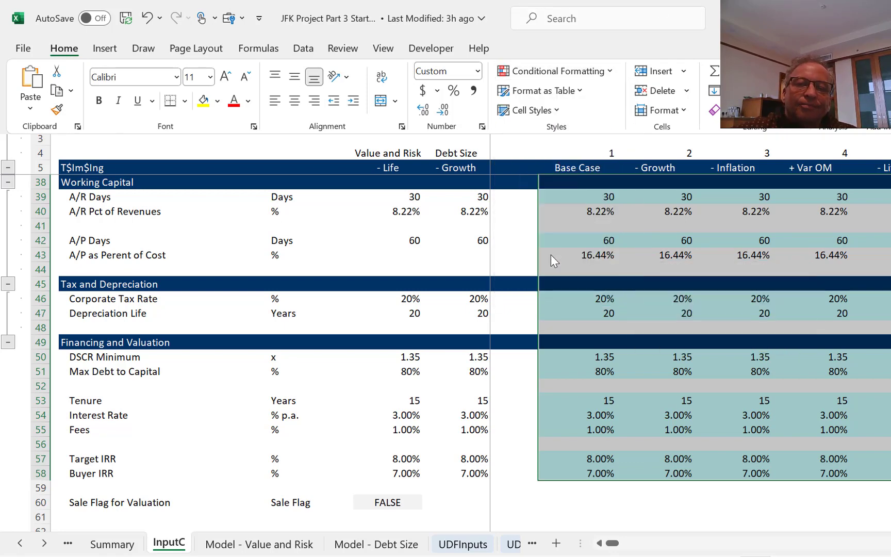
{"action": "left_click", "coordinate": [641, 183]}
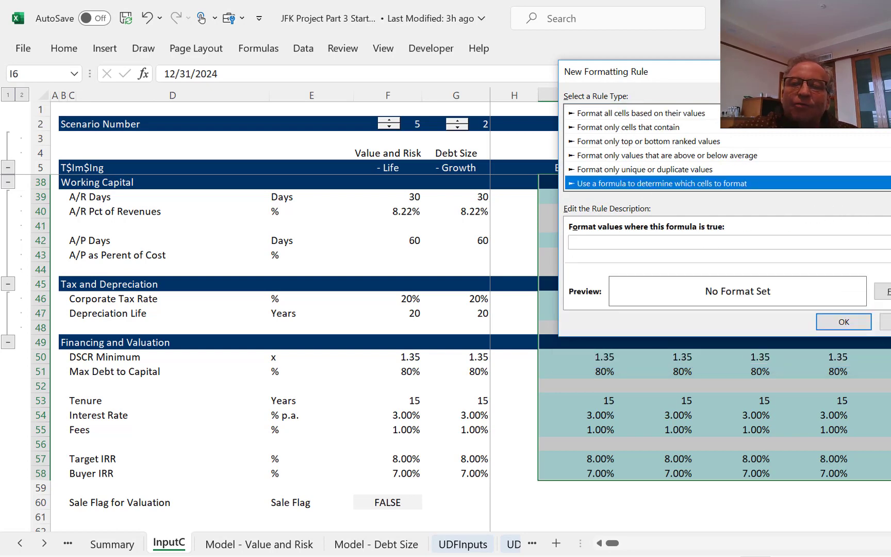
{"action": "left_click", "coordinate": [890, 243]}
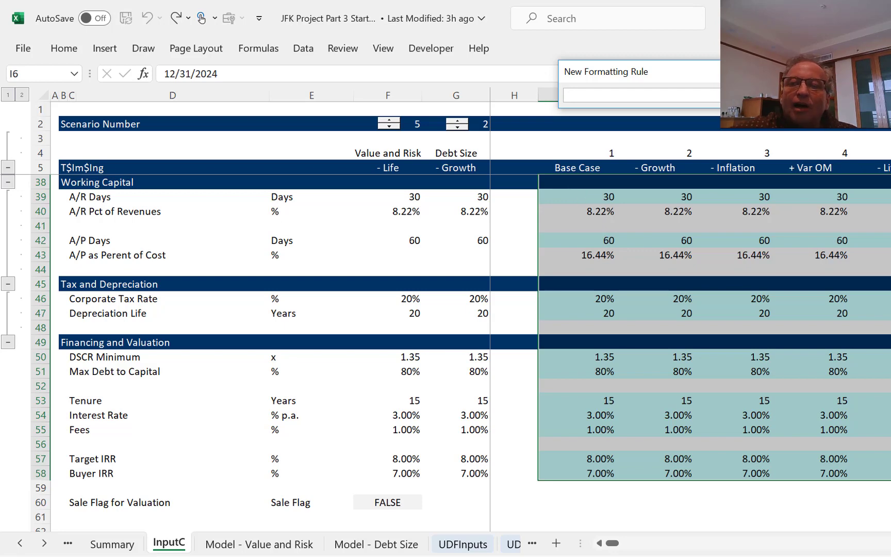
{"action": "scroll", "coordinate": [474, 309], "scroll_direction": "up", "scroll_amount": 11}
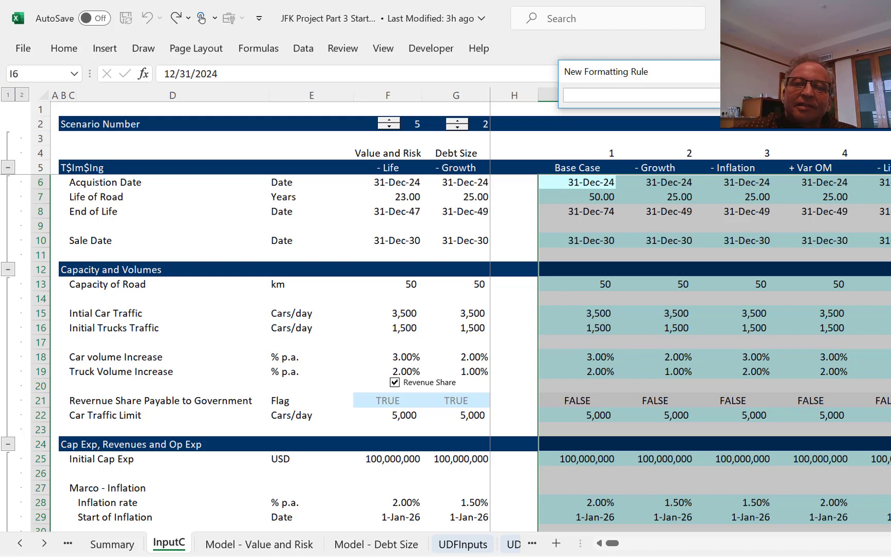
{"action": "left_click", "coordinate": [576, 181]}
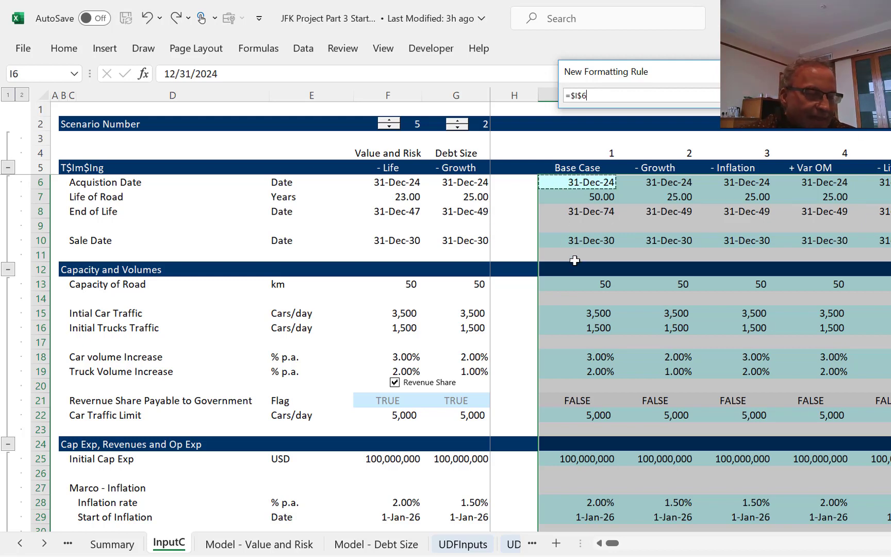
{"action": "key", "text": "F4"}
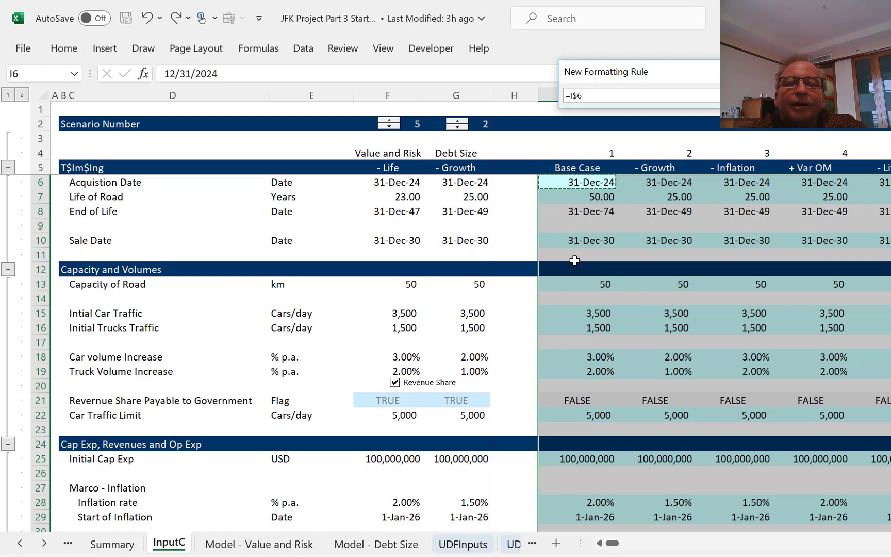
{"action": "key", "text": "F4"}
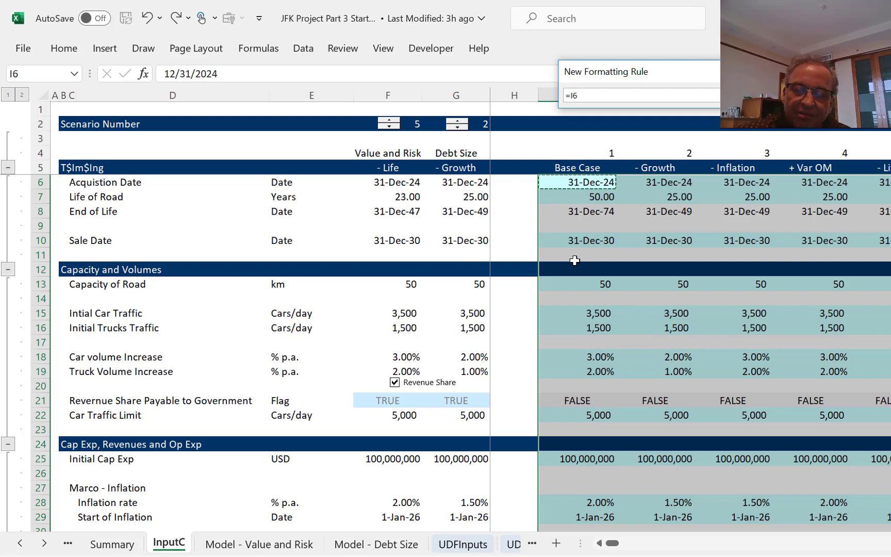
{"action": "type", "text": "<>"}
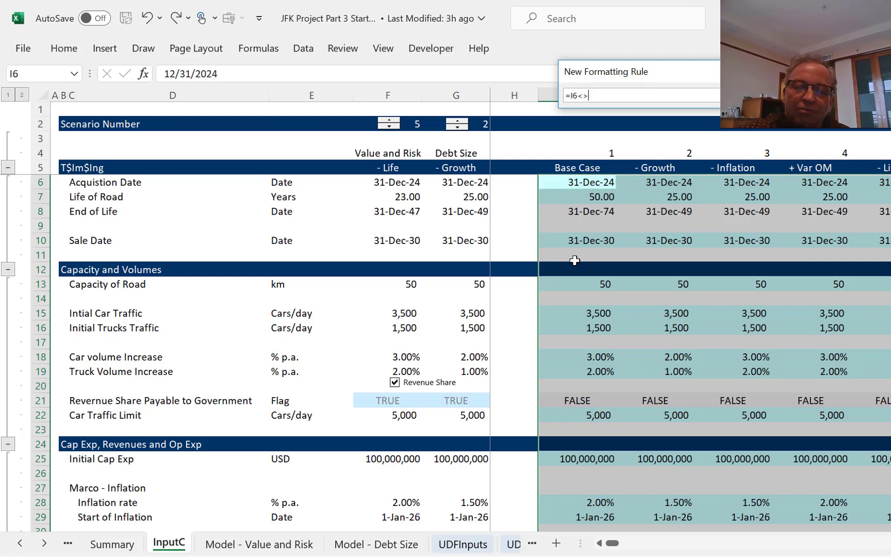
{"action": "left_click", "coordinate": [584, 179]}
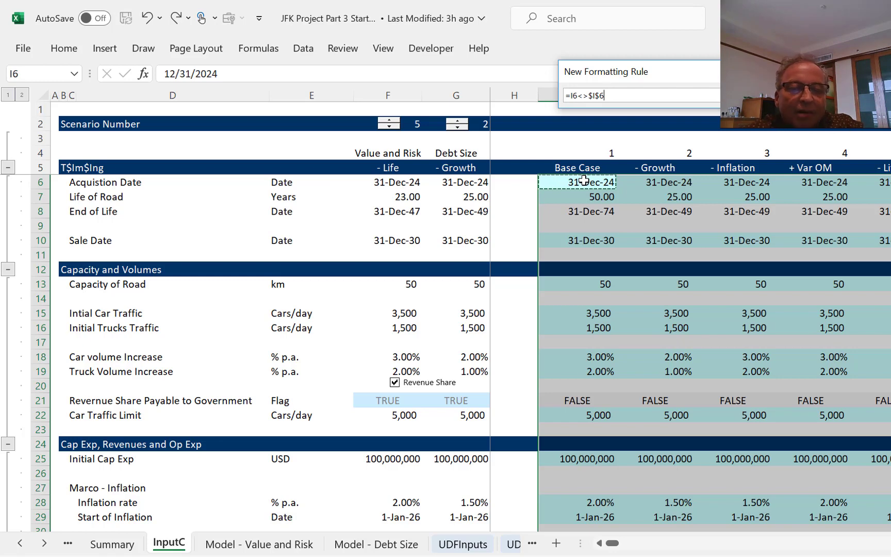
{"action": "key", "text": "F4"}
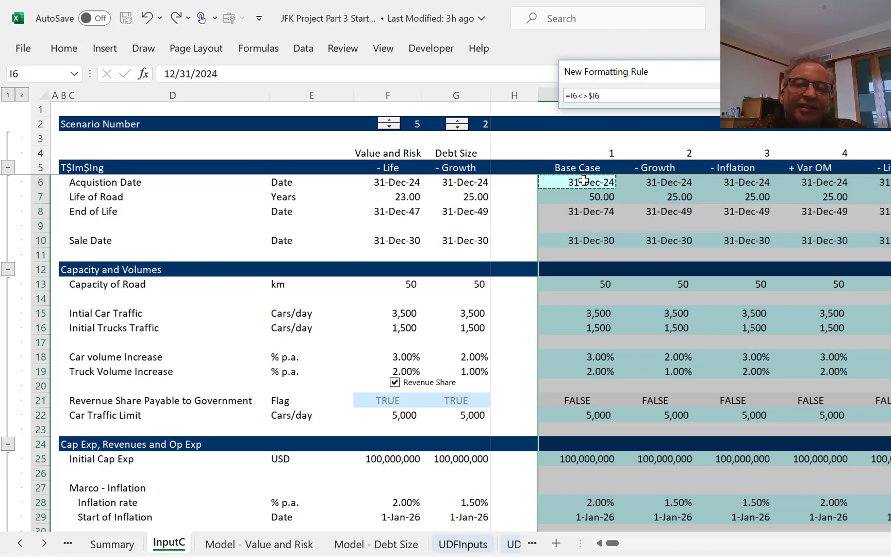
{"action": "key", "text": "Return"}
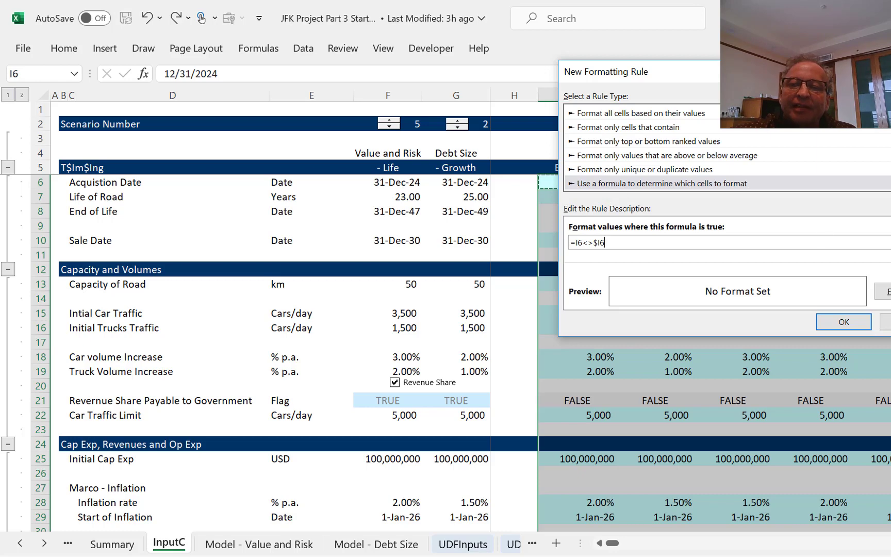
Give the rule a light gold background fill and apply it to the scenario inputs.
{"action": "left_click", "coordinate": [882, 291]}
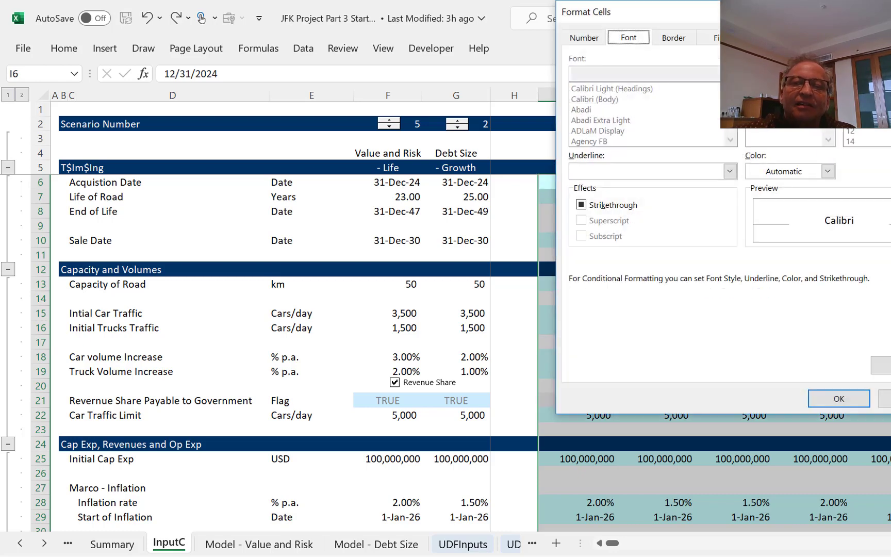
{"action": "left_click", "coordinate": [718, 38]}
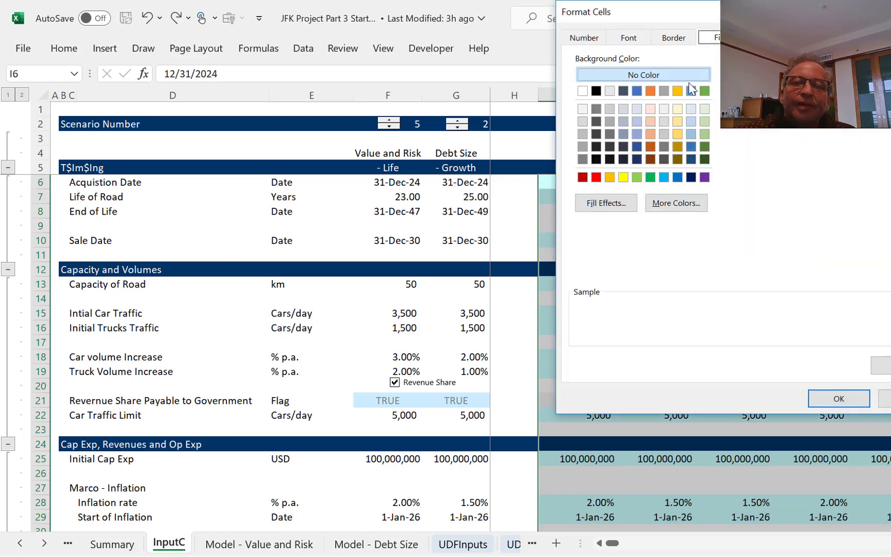
{"action": "left_click", "coordinate": [682, 122]}
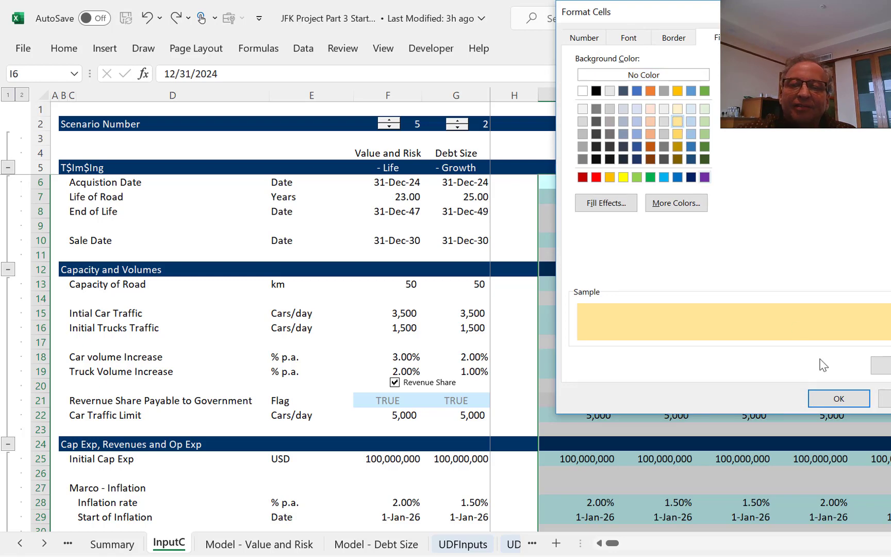
{"action": "left_click", "coordinate": [827, 398]}
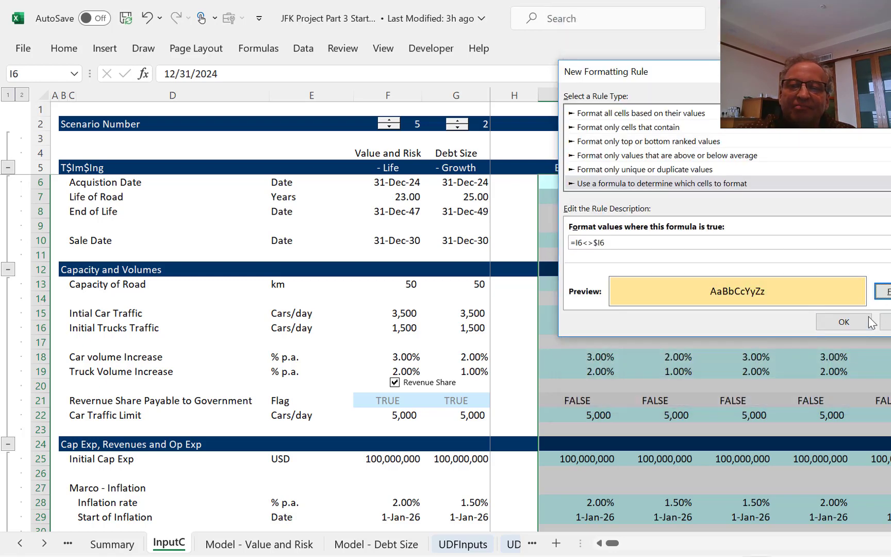
{"action": "left_click", "coordinate": [849, 321]}
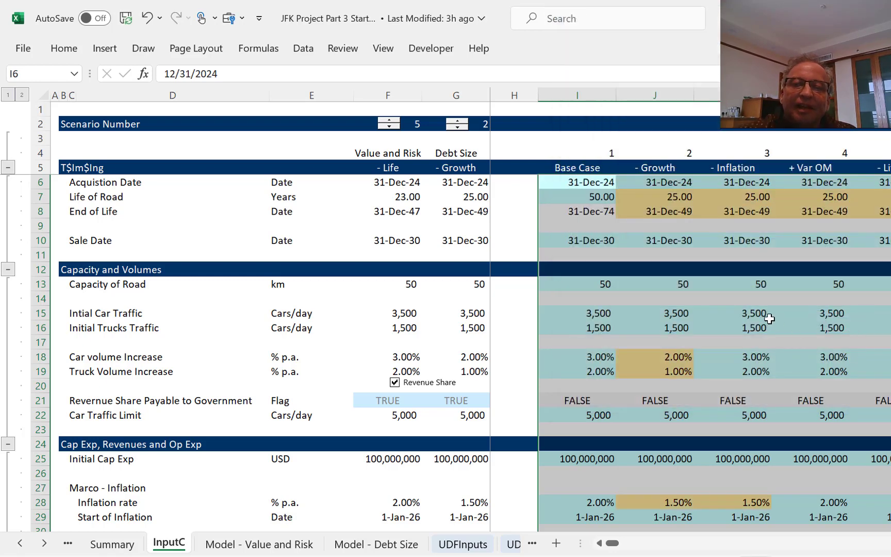
Set the Base Case Life of Road in cell I7 to 25 years.
{"action": "left_click", "coordinate": [794, 319]}
{"action": "key", "text": "Left"}
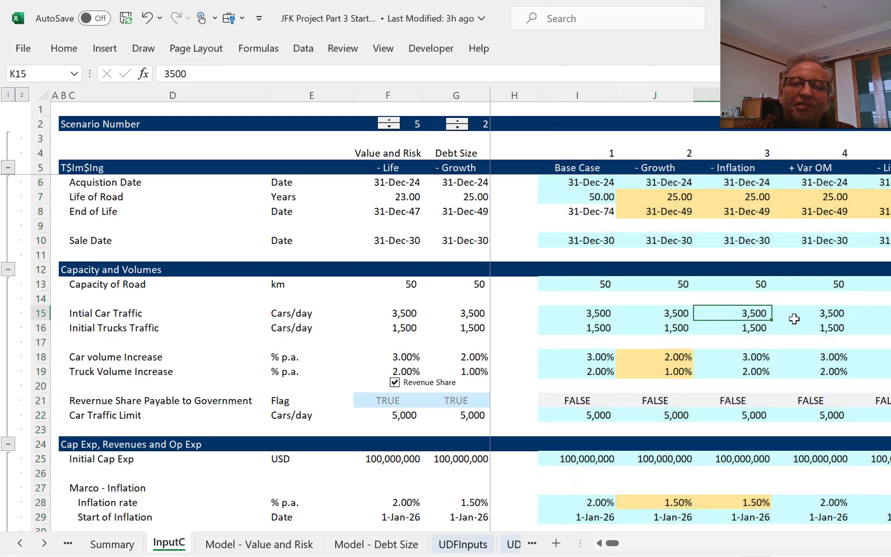
{"action": "key", "text": "Left"}
{"action": "key", "text": "Up"}
{"action": "key", "text": "Up"}
{"action": "key", "text": "Up"}
{"action": "key", "text": "Up"}
{"action": "key", "text": "Up"}
{"action": "key", "text": "Up"}
{"action": "key", "text": "Up"}
{"action": "key", "text": "Up"}
{"action": "key", "text": "Up"}
{"action": "key", "text": "Up"}
{"action": "key", "text": "Up"}
{"action": "key", "text": "Up"}
{"action": "key", "text": "Up"}
{"action": "key", "text": "Up"}
{"action": "key", "text": "Down"}
{"action": "key", "text": "Down"}
{"action": "key", "text": "Down"}
{"action": "key", "text": "Down"}
{"action": "key", "text": "Down"}
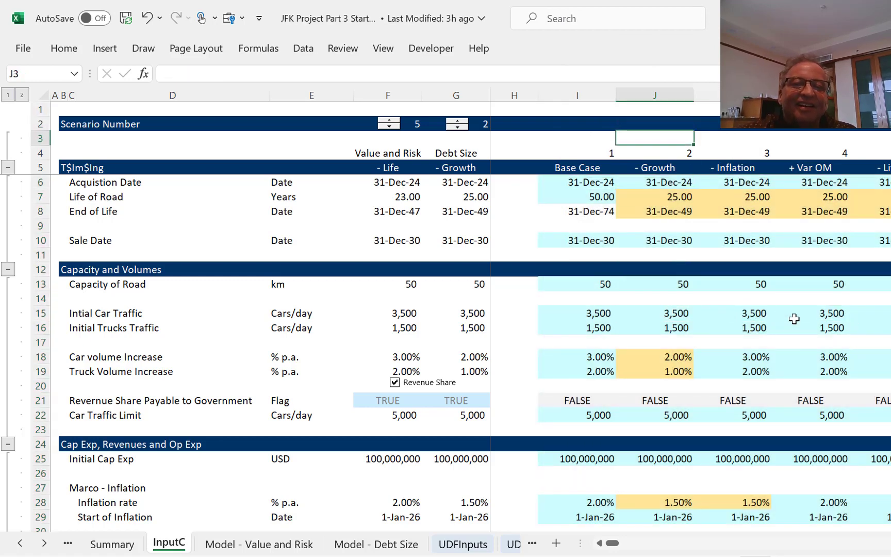
{"action": "key", "text": "Left"}
{"action": "key", "text": "Left"}
{"action": "key", "text": "Down"}
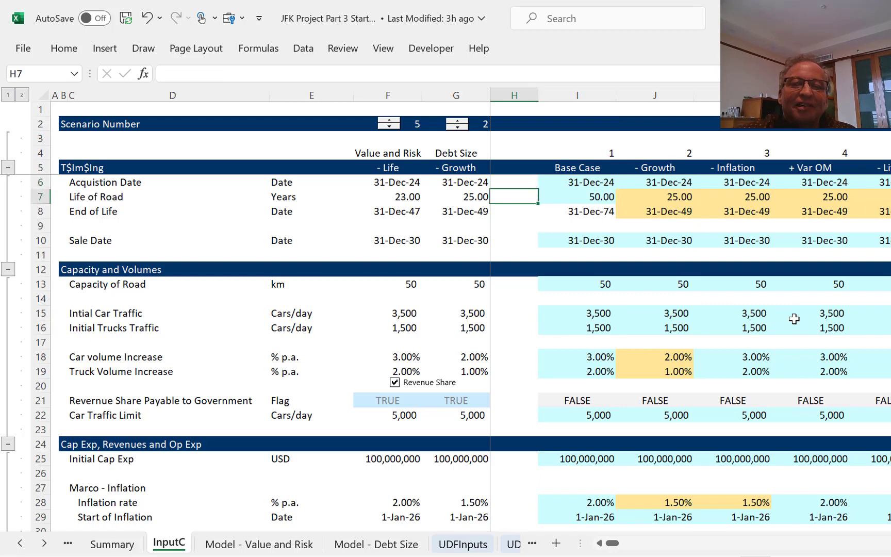
{"action": "key", "text": "Right"}
{"action": "key", "text": "Left"}
{"action": "key", "text": "Left"}
{"action": "key", "text": "Left"}
{"action": "key", "text": "Right"}
{"action": "key", "text": "Right"}
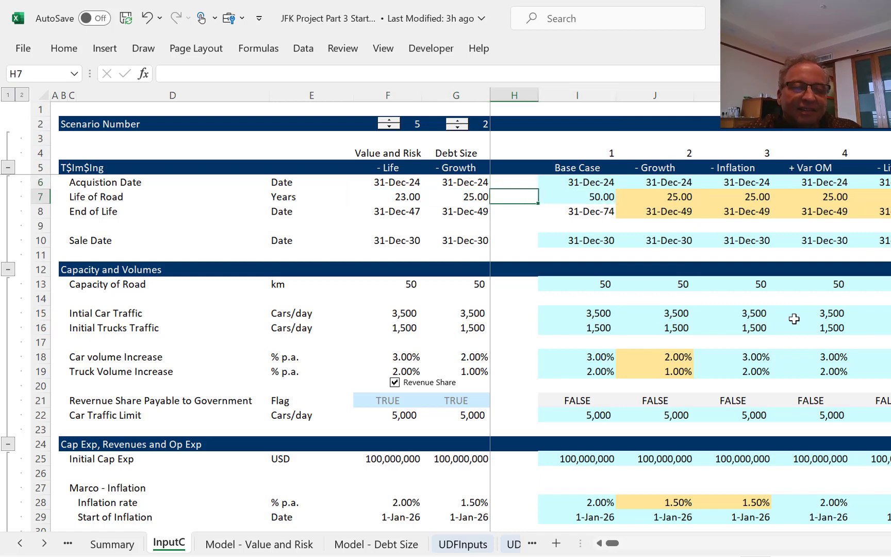
{"action": "key", "text": "Right"}
{"action": "type", "text": "25"}
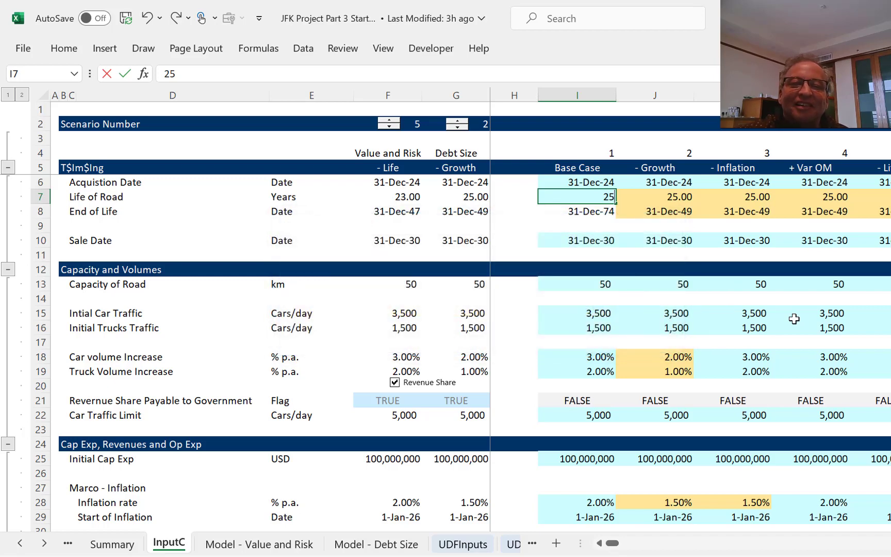
{"action": "key", "text": "Return"}
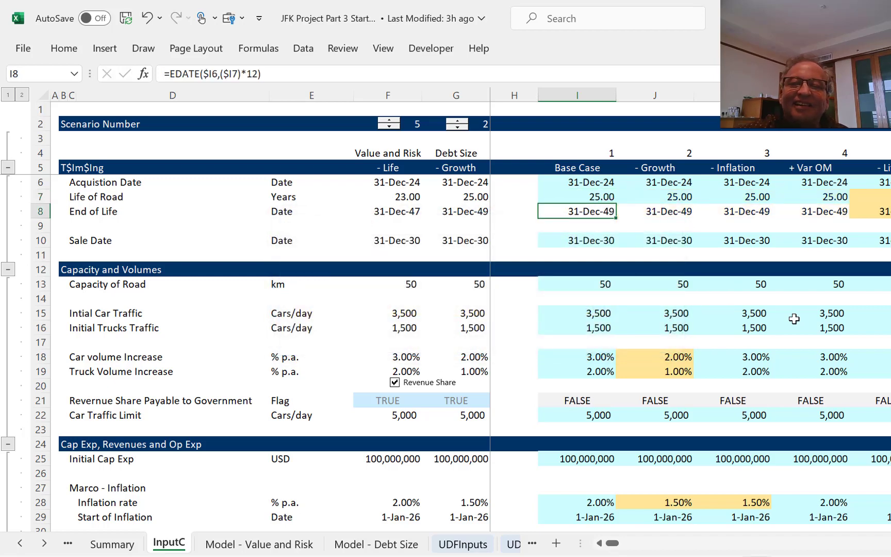
Review the Life of Road values across the scenario columns for differences from the Base Case.
{"action": "key", "text": "Up"}
{"action": "key", "text": "Right"}
{"action": "key", "text": "Right"}
{"action": "key", "text": "Right"}
{"action": "key", "text": "Right"}
{"action": "key", "text": "Right"}
{"action": "key", "text": "Right"}
{"action": "key", "text": "Right"}
{"action": "key", "text": "Right"}
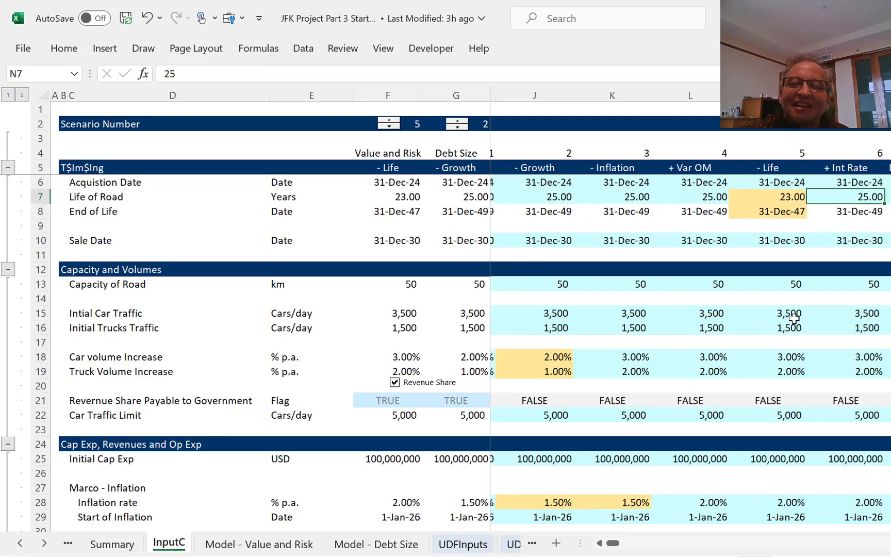
{"action": "key", "text": "Left"}
{"action": "key", "text": "Left"}
{"action": "key", "text": "Left"}
{"action": "key", "text": "Left"}
{"action": "key", "text": "Left"}
{"action": "key", "text": "Left"}
{"action": "key", "text": "Left"}
{"action": "key", "text": "Left"}
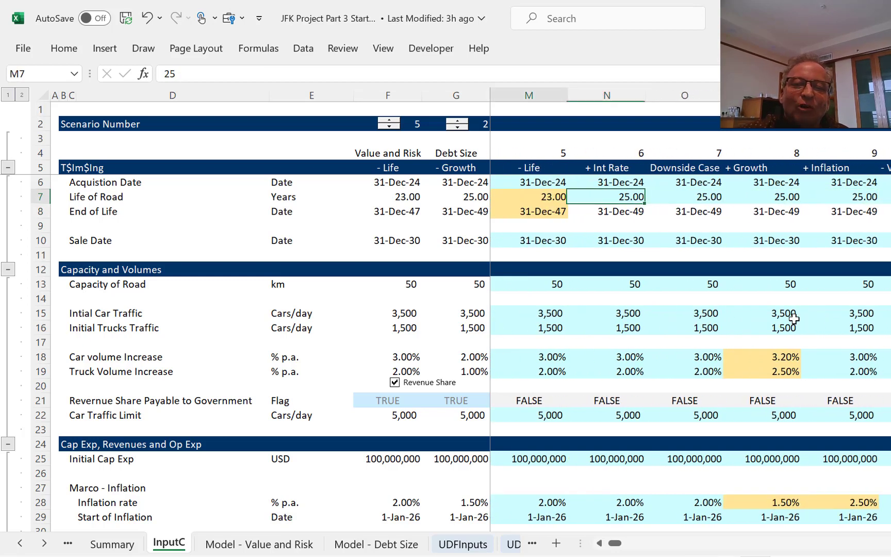
{"action": "key", "text": "Left"}
{"action": "key", "text": "Right"}
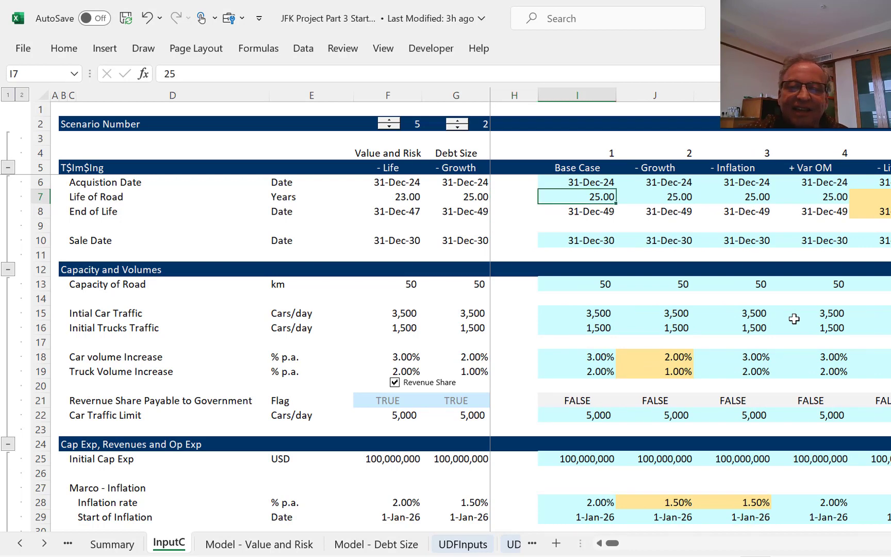
Set the inflation rate of the - Growth scenario in cell J28 to 2%.
{"action": "key", "text": "Down"}
{"action": "key", "text": "Down"}
{"action": "key", "text": "Down"}
{"action": "key", "text": "Down"}
{"action": "key", "text": "Down"}
{"action": "key", "text": "Down"}
{"action": "key", "text": "Down"}
{"action": "key", "text": "Down"}
{"action": "key", "text": "Down"}
{"action": "key", "text": "Down"}
{"action": "key", "text": "Right"}
{"action": "key", "text": "Down"}
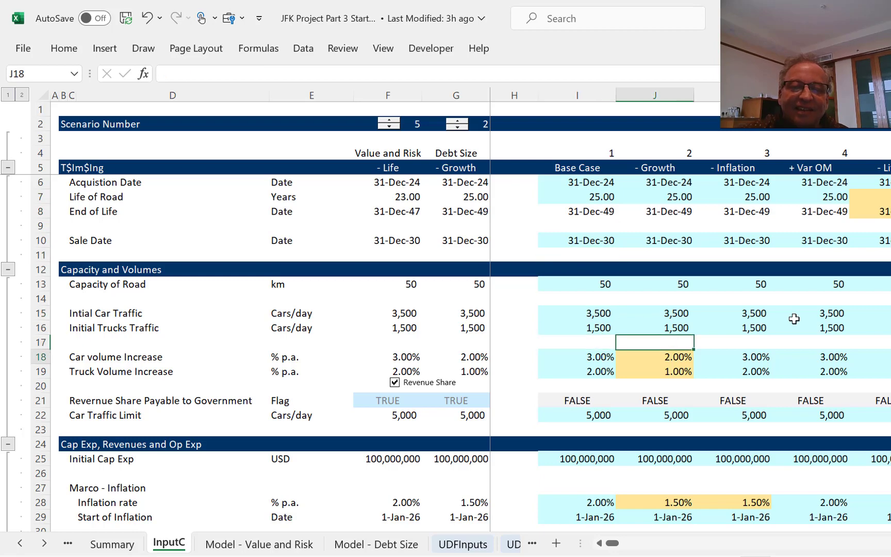
{"action": "key", "text": "Down"}
{"action": "key", "text": "Down"}
{"action": "key", "text": "Down"}
{"action": "key", "text": "Down"}
{"action": "key", "text": "Down"}
{"action": "key", "text": "Down"}
{"action": "key", "text": "Down"}
{"action": "key", "text": "Down"}
{"action": "key", "text": "Down"}
{"action": "key", "text": "Down"}
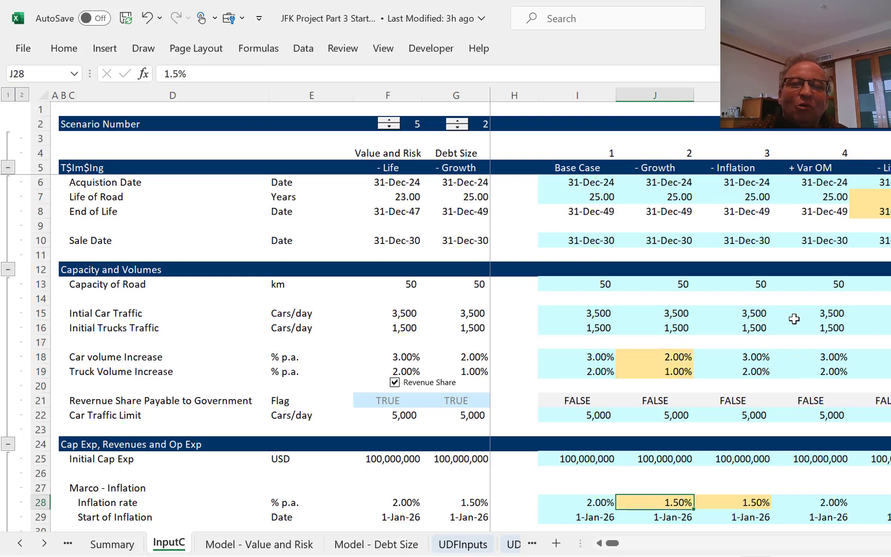
{"action": "key", "text": "Up"}
{"action": "key", "text": "Down"}
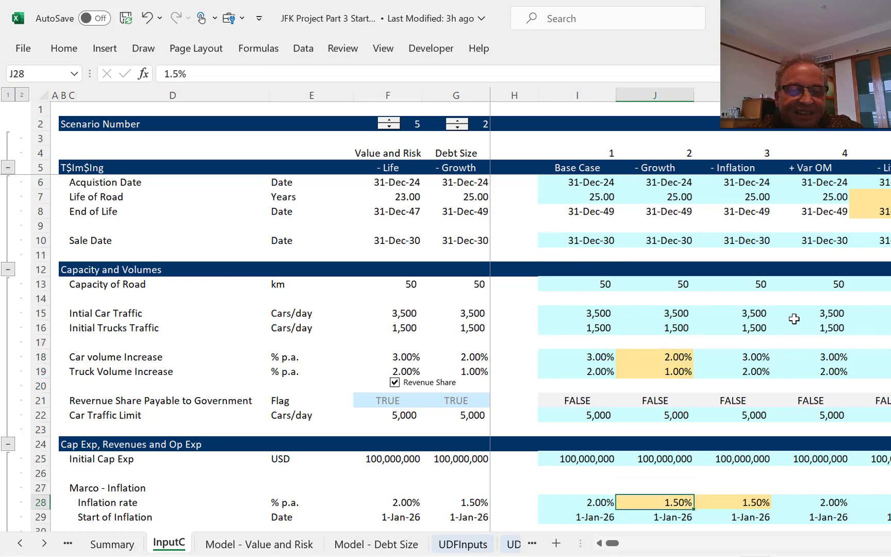
{"action": "type", "text": "2%"}
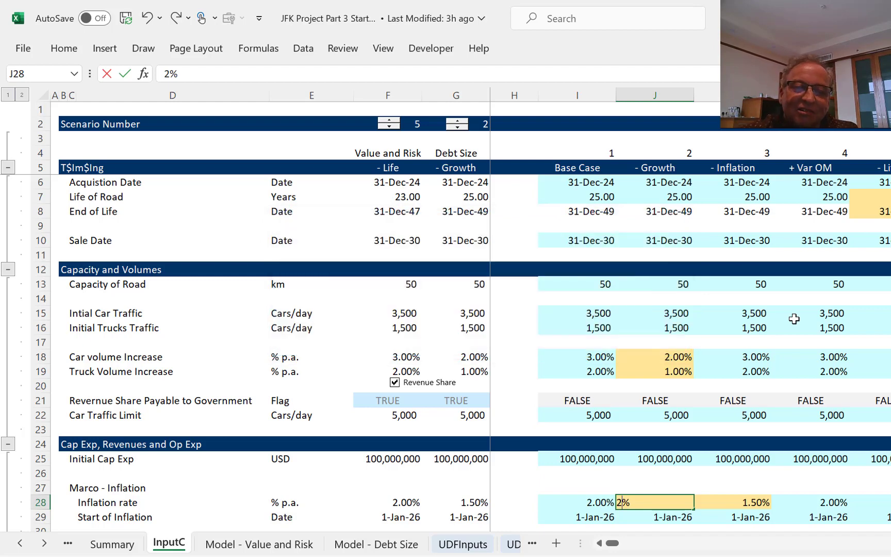
{"action": "key", "text": "Return"}
{"action": "key", "text": "Down"}
{"action": "key", "text": "Up"}
{"action": "key", "text": "Up"}
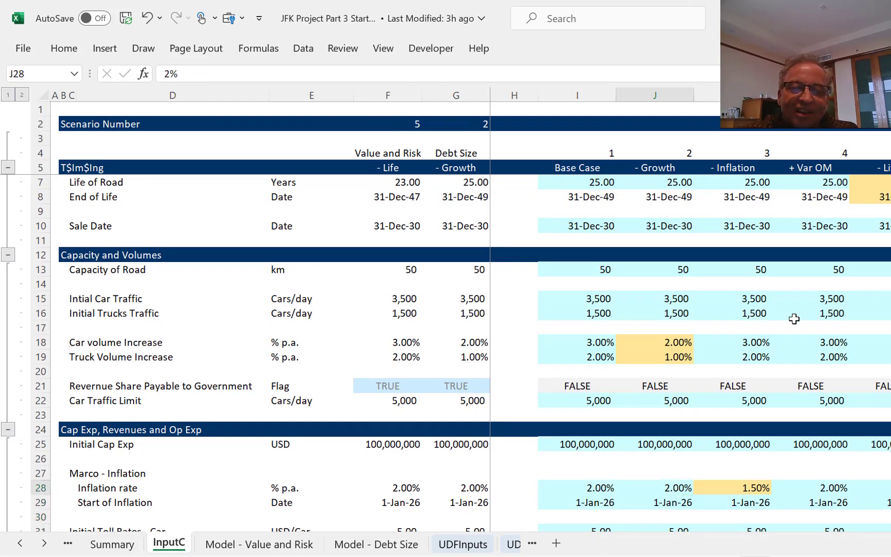
Turn off the parallel model by setting turn_off in cell H11 of the UDFInputs sheet to 1.
{"action": "key", "text": "ctrl+Page_Down"}
{"action": "key", "text": "ctrl+Page_Down"}
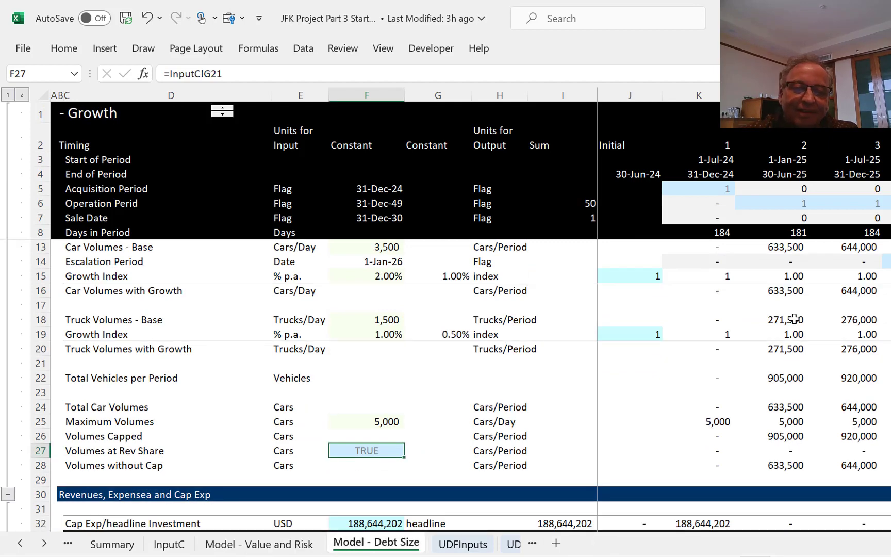
{"action": "key", "text": "ctrl+Page_Down"}
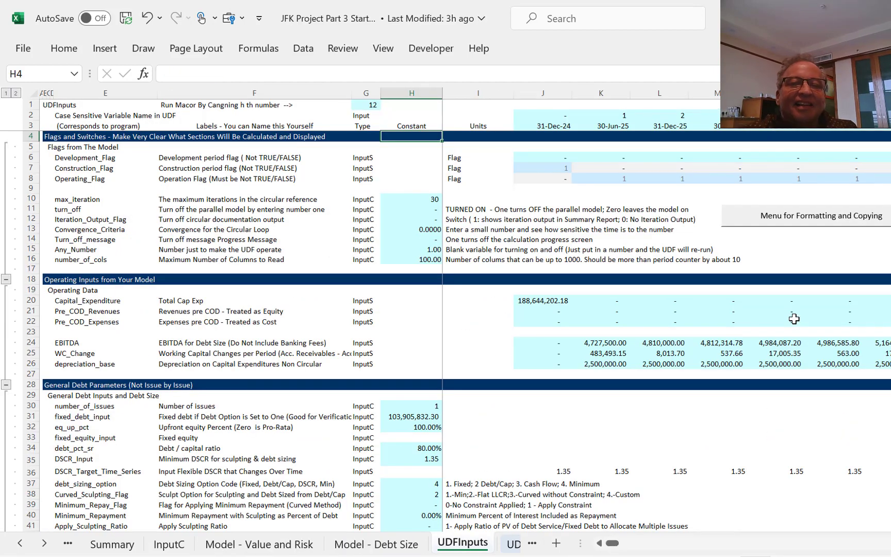
{"action": "left_click", "coordinate": [446, 236]}
{"action": "key", "text": "Up"}
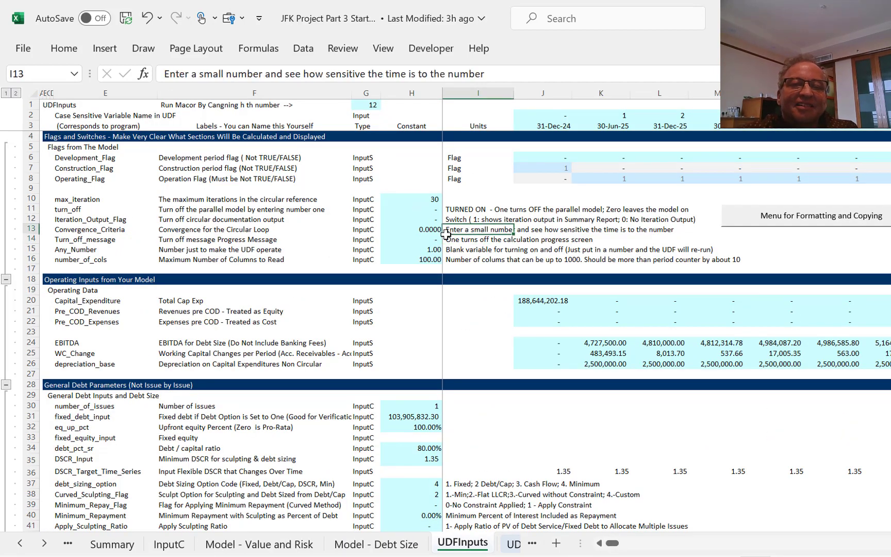
{"action": "key", "text": "Up"}
{"action": "key", "text": "Up"}
{"action": "key", "text": "Left"}
{"action": "type", "text": "1"}
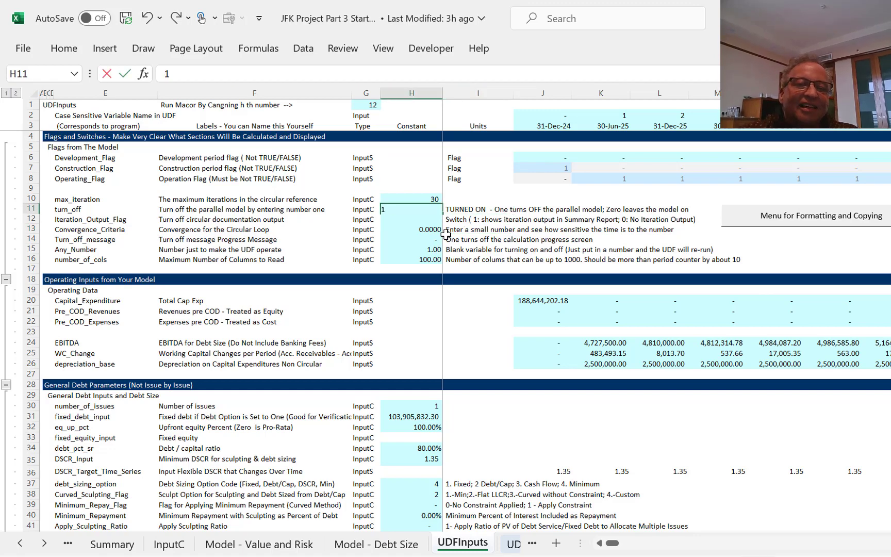
{"action": "key", "text": "Return"}
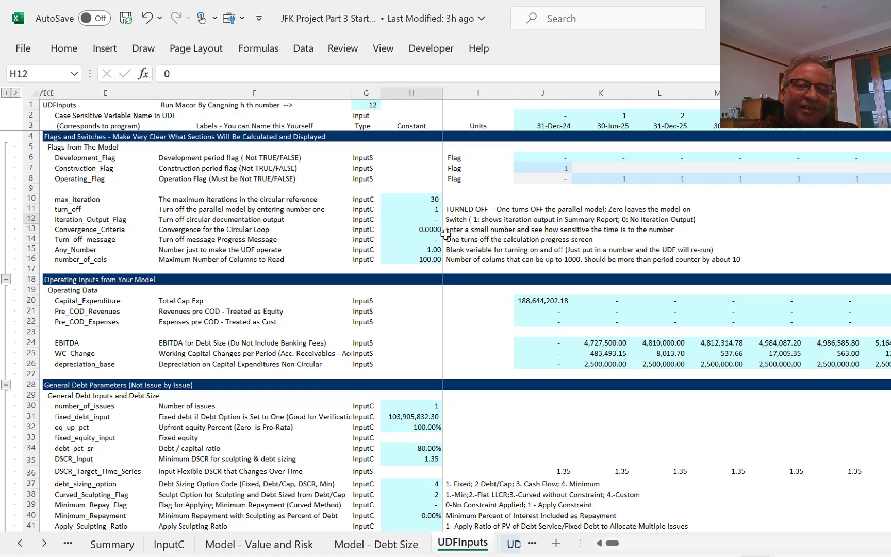
On the InputC sheet, copy the - Growth scenario's car and truck volume increases into the - Inflation scenario (K18:K19).
{"action": "key", "text": "ctrl+Page_Up"}
{"action": "key", "text": "ctrl+Page_Up"}
{"action": "key", "text": "ctrl+Page_Up"}
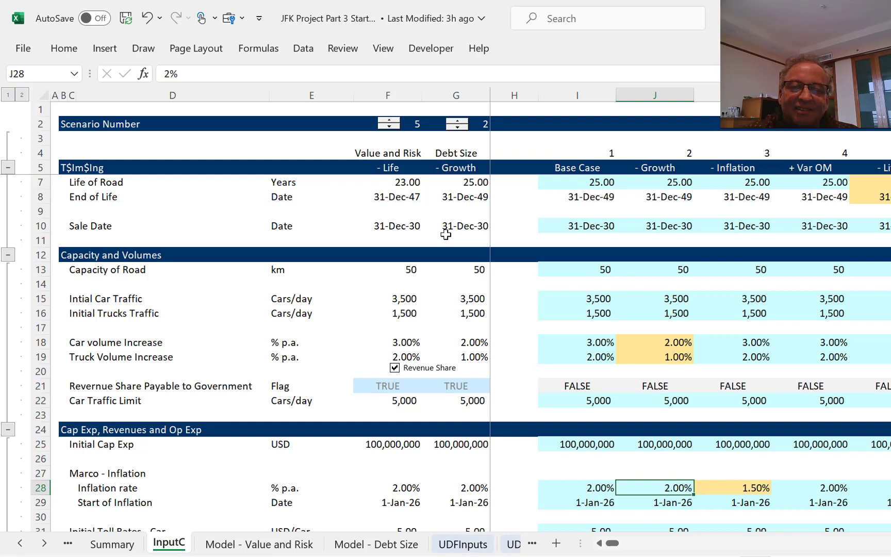
{"action": "key", "text": "Up"}
{"action": "key", "text": "Up"}
{"action": "key", "text": "Up"}
{"action": "key", "text": "Up"}
{"action": "key", "text": "Up"}
{"action": "key", "text": "Up"}
{"action": "key", "text": "Up"}
{"action": "key", "text": "Up"}
{"action": "key", "text": "Up"}
{"action": "key", "text": "Up"}
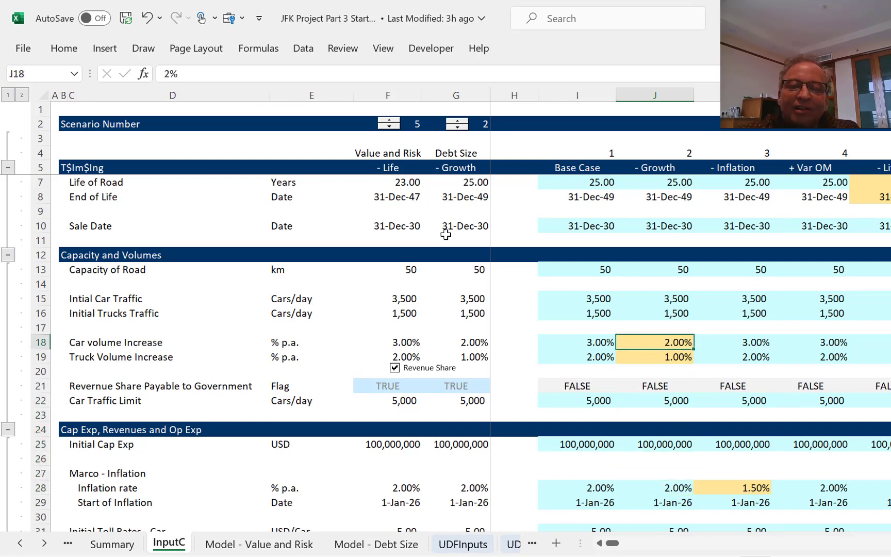
{"action": "key", "text": "shift+Down"}
{"action": "key", "text": "shift+Right"}
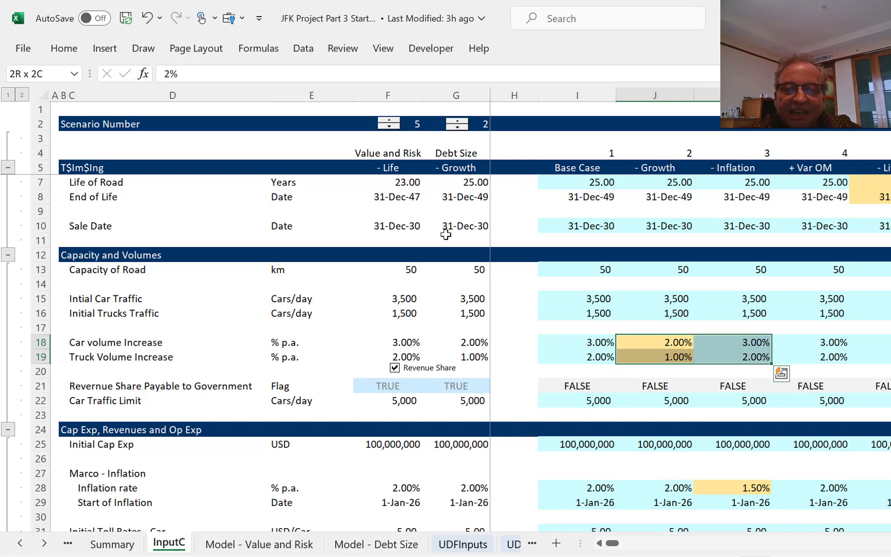
{"action": "key", "text": "ctrl+r"}
Copy the - Inflation scenario's 1.5% inflation rate in row 28 into the + Var OM scenario.
{"action": "key", "text": "Right"}
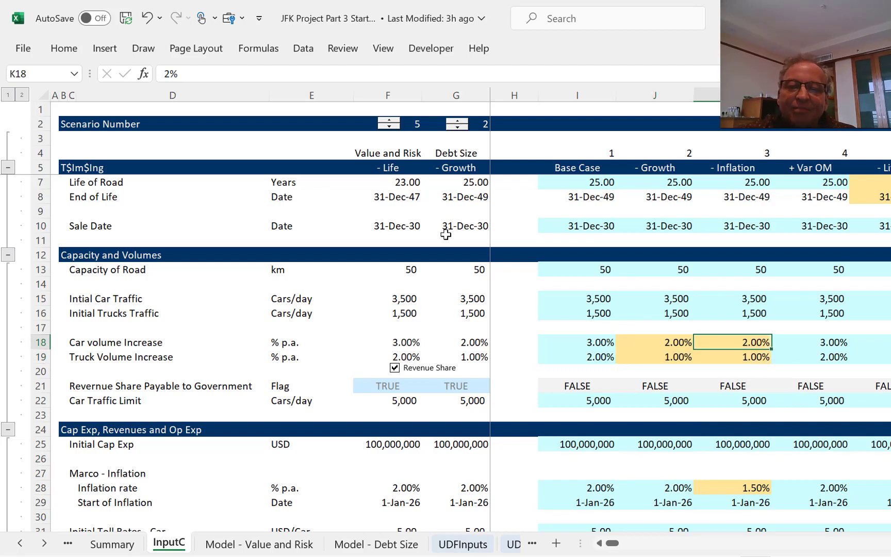
{"action": "key", "text": "Down"}
{"action": "key", "text": "Down"}
{"action": "key", "text": "Down"}
{"action": "key", "text": "Down"}
{"action": "key", "text": "Down"}
{"action": "key", "text": "Down"}
{"action": "key", "text": "Down"}
{"action": "key", "text": "Down"}
{"action": "key", "text": "Down"}
{"action": "key", "text": "Down"}
{"action": "key", "text": "Down"}
{"action": "key", "text": "Down"}
{"action": "key", "text": "Down"}
{"action": "key", "text": "Down"}
{"action": "key", "text": "Down"}
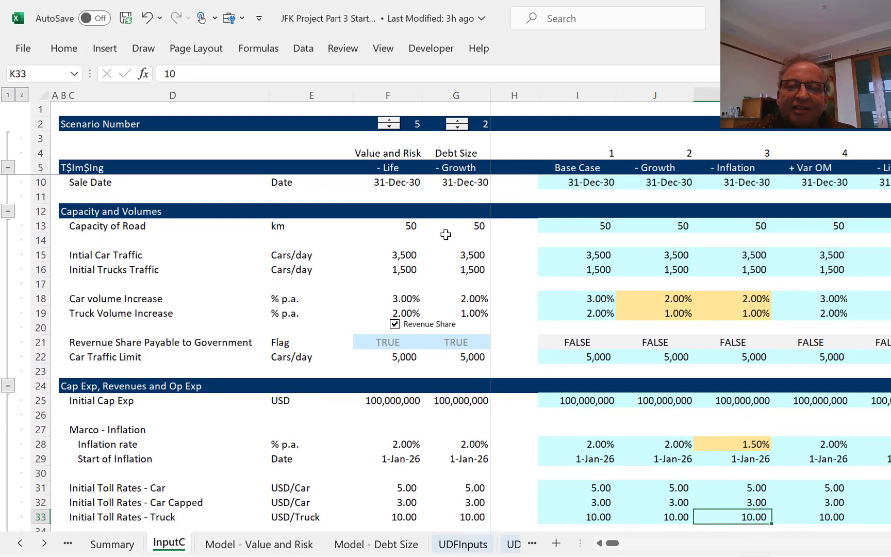
{"action": "key", "text": "Up"}
{"action": "key", "text": "Up"}
{"action": "key", "text": "Up"}
{"action": "key", "text": "Up"}
{"action": "key", "text": "Up"}
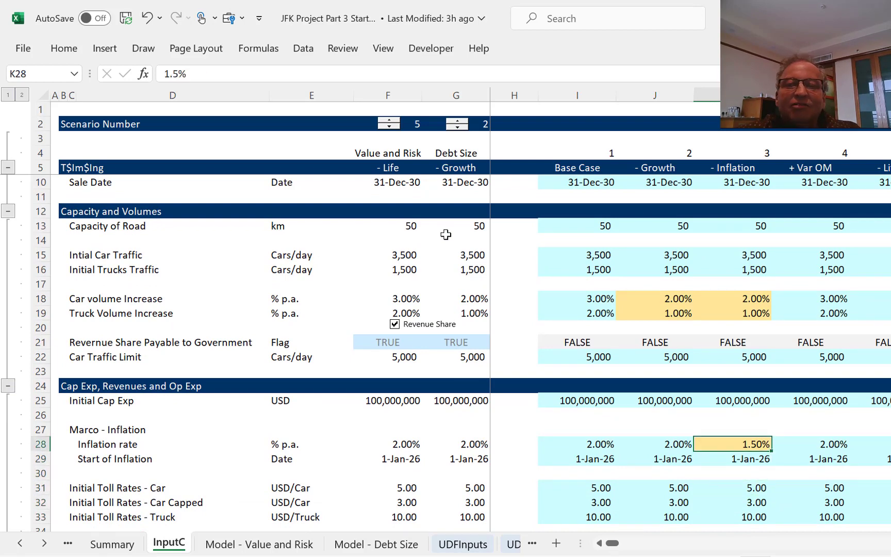
{"action": "key", "text": "shift+Right"}
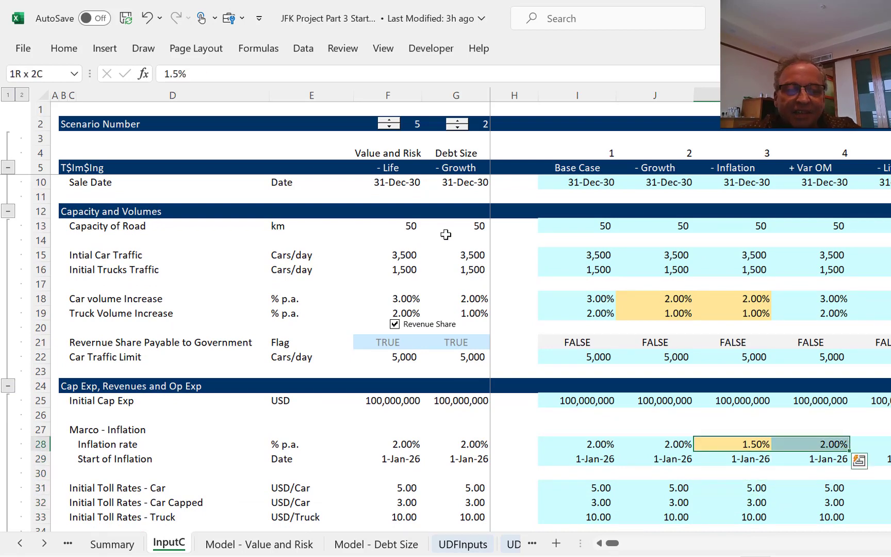
{"action": "key", "text": "ctrl+r"}
Fill the - Inflation scenario's car and truck volume increases in rows 18 and 19 across through the Downside Case.
{"action": "key", "text": "Up"}
{"action": "key", "text": "Up"}
{"action": "key", "text": "Up"}
{"action": "key", "text": "Up"}
{"action": "key", "text": "Up"}
{"action": "key", "text": "Up"}
{"action": "key", "text": "Up"}
{"action": "key", "text": "Up"}
{"action": "key", "text": "Up"}
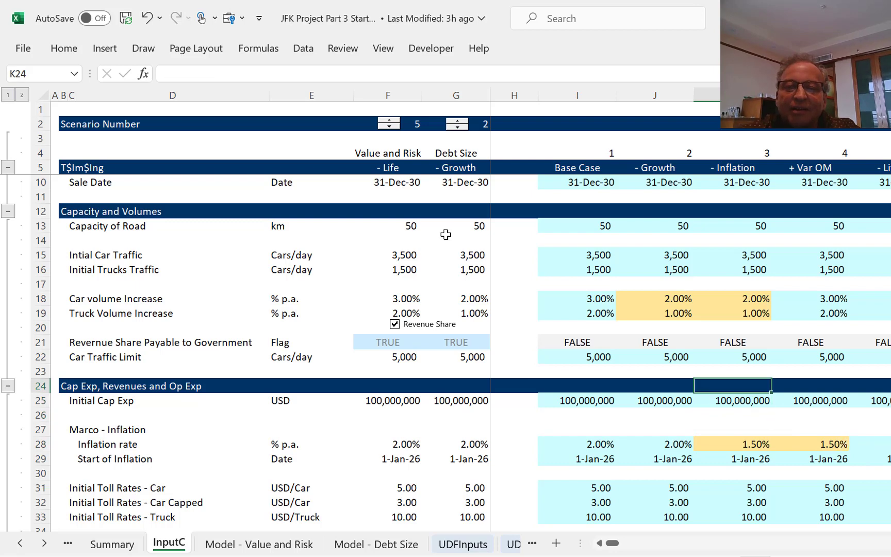
{"action": "key", "text": "Up"}
{"action": "key", "text": "shift+Down"}
{"action": "key", "text": "shift+Right"}
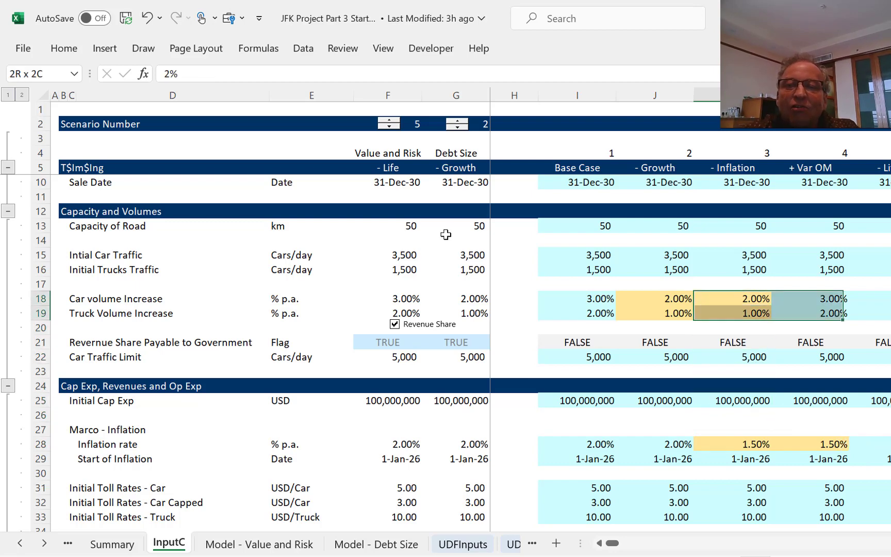
{"action": "key", "text": "shift+Right"}
{"action": "key", "text": "shift+Right"}
{"action": "key", "text": "shift+Right"}
{"action": "key", "text": "shift+Right"}
{"action": "key", "text": "shift+Left"}
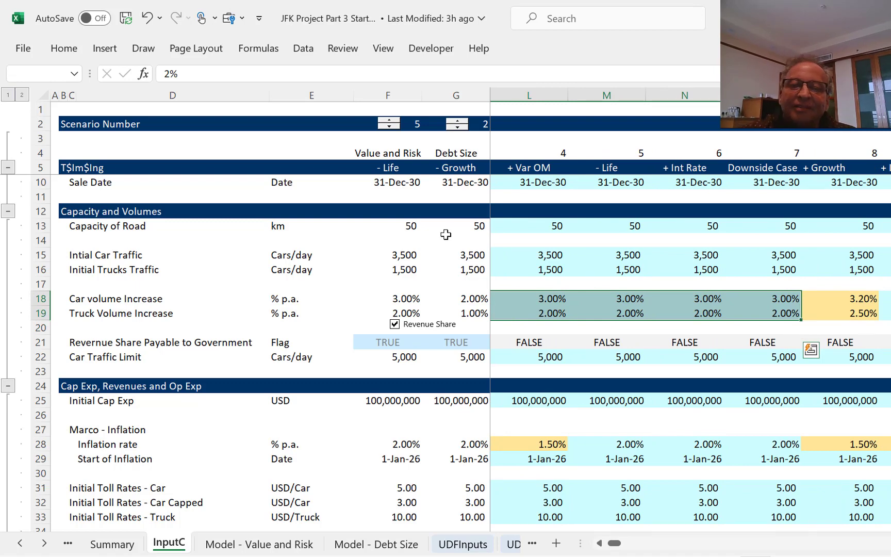
{"action": "key", "text": "Home"}
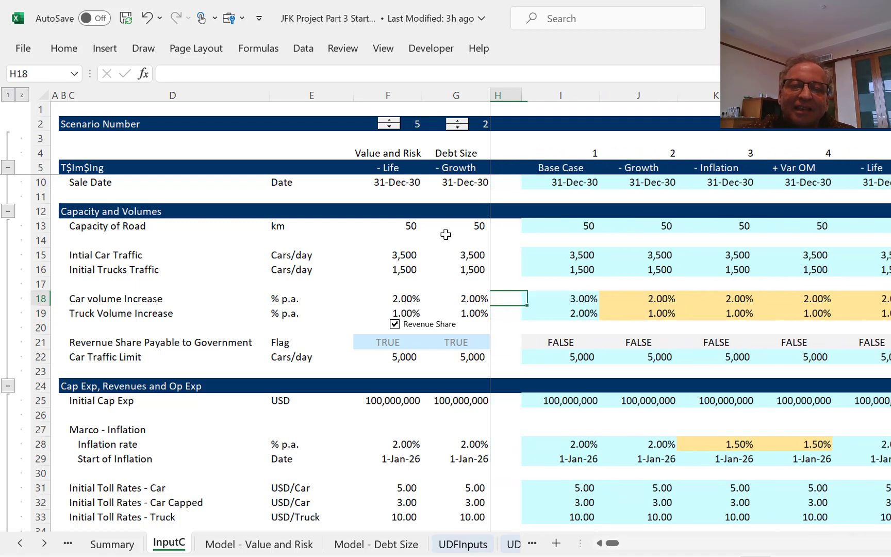
Fill the + Var OM scenario's 1.5% inflation rate in row 28 across through the Downside Case.
{"action": "key", "text": "Left"}
{"action": "key", "text": "Right"}
{"action": "key", "text": "Right"}
{"action": "key", "text": "Right"}
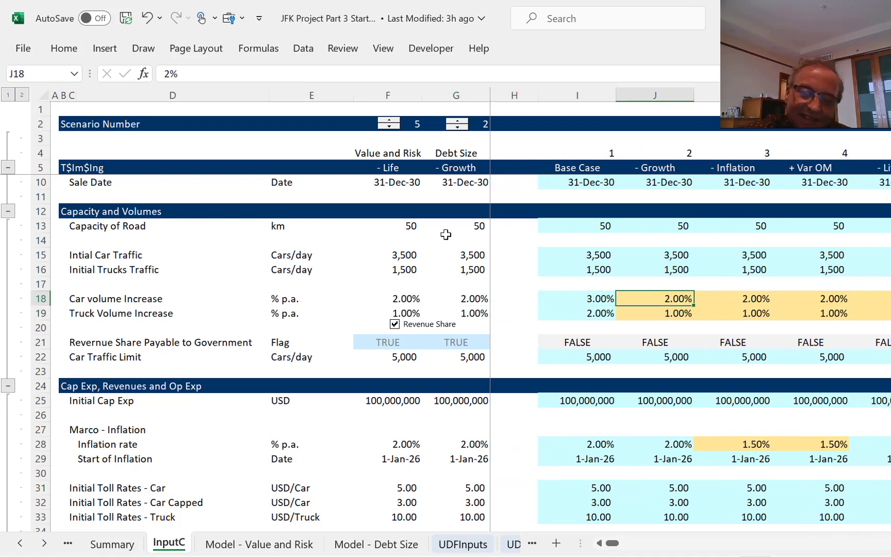
{"action": "key", "text": "Down"}
{"action": "key", "text": "Down"}
{"action": "key", "text": "Down"}
{"action": "key", "text": "Down"}
{"action": "key", "text": "Down"}
{"action": "key", "text": "Down"}
{"action": "key", "text": "Down"}
{"action": "key", "text": "Down"}
{"action": "key", "text": "Down"}
{"action": "key", "text": "Down"}
{"action": "key", "text": "Down"}
{"action": "key", "text": "Down"}
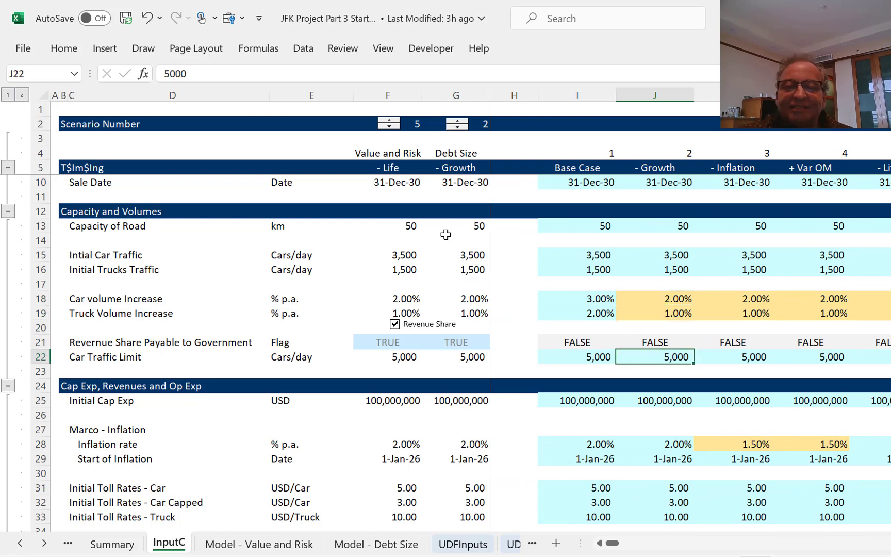
{"action": "key", "text": "Up"}
{"action": "key", "text": "Up"}
{"action": "key", "text": "Right"}
{"action": "key", "text": "Right"}
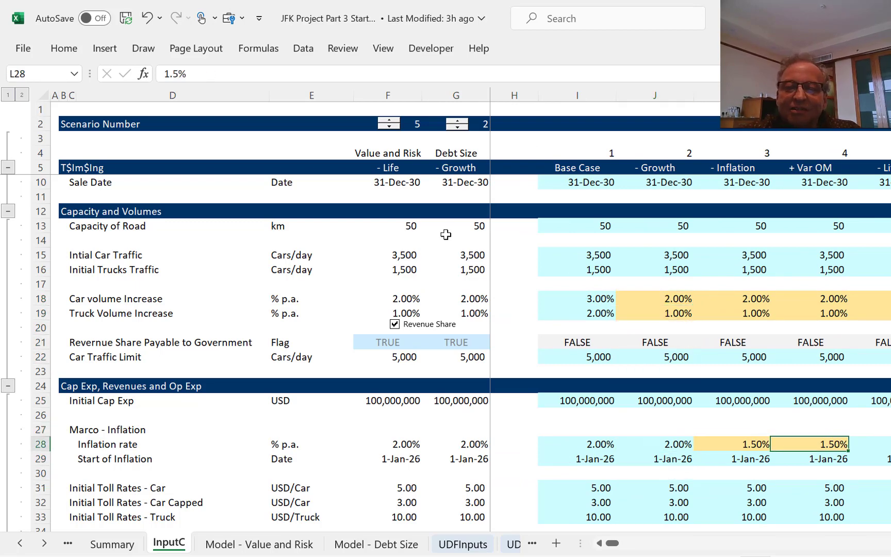
{"action": "key", "text": "shift+Right"}
{"action": "key", "text": "shift+Right"}
{"action": "key", "text": "shift+Right"}
{"action": "key", "text": "shift+Right"}
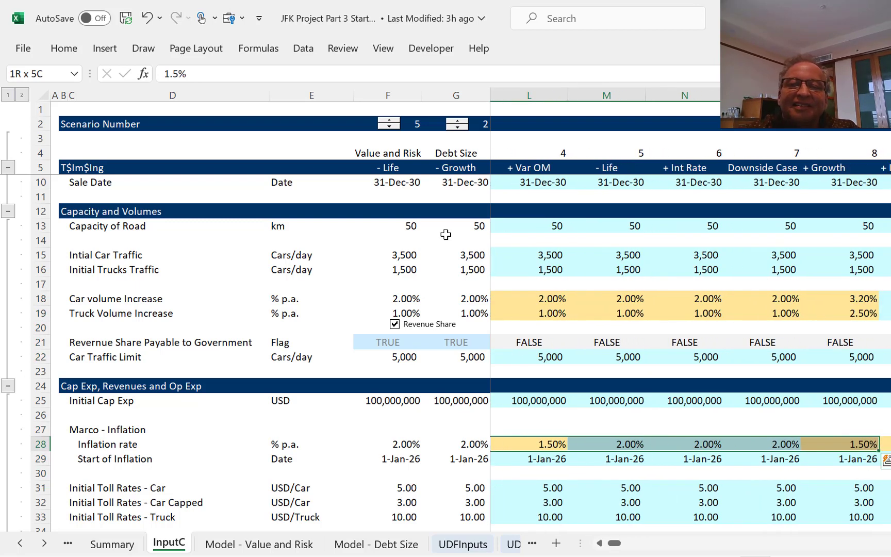
{"action": "key", "text": "shift+Left"}
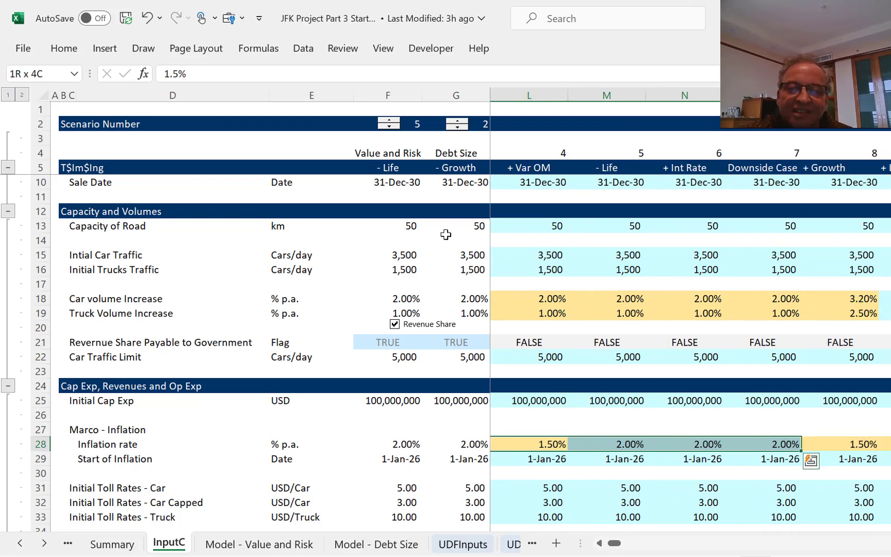
{"action": "key", "text": "ctrl+r"}
{"action": "key", "text": "Left"}
{"action": "key", "text": "Left"}
{"action": "key", "text": "Left"}
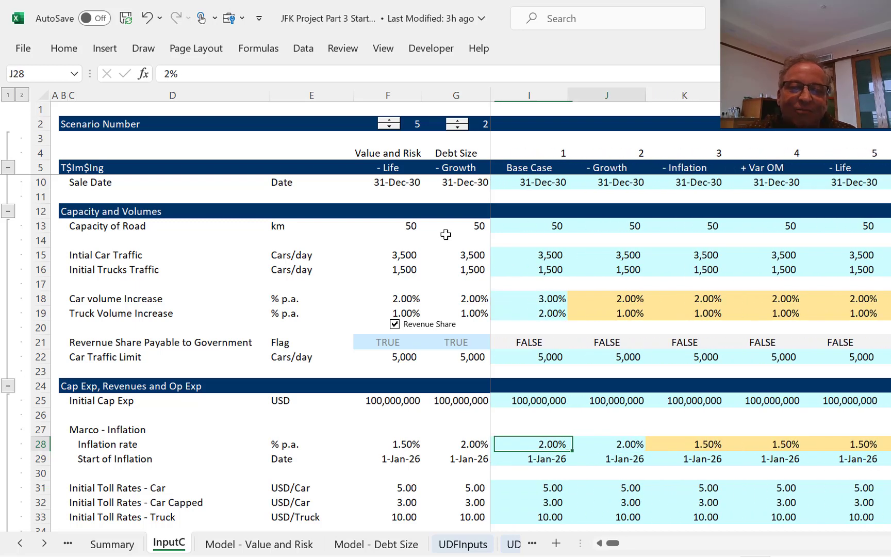
Review the volume increase and inflation inputs in the - Inflation scenario column against the neighbouring scenarios.
{"action": "key", "text": "Right"}
{"action": "key", "text": "Right"}
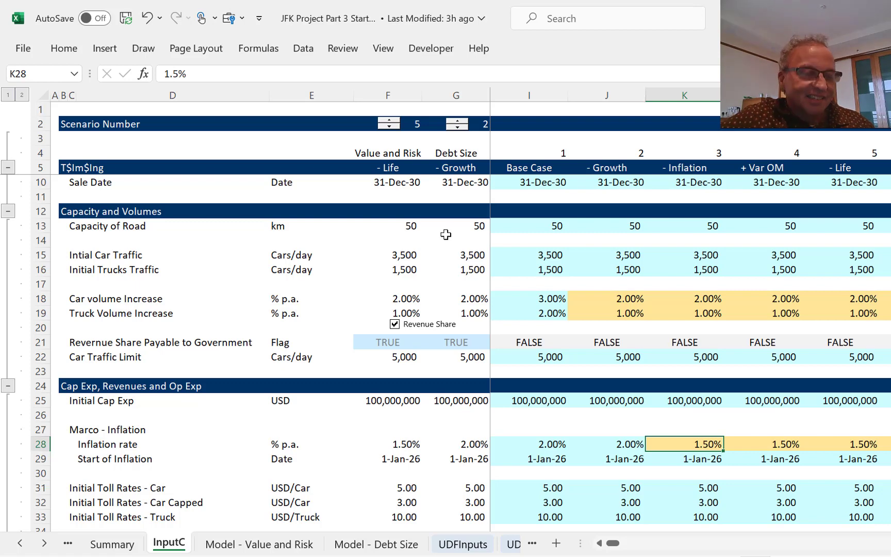
{"action": "key", "text": "Up"}
{"action": "key", "text": "Up"}
{"action": "key", "text": "Up"}
{"action": "key", "text": "Up"}
{"action": "key", "text": "Up"}
{"action": "key", "text": "Up"}
{"action": "key", "text": "Up"}
{"action": "key", "text": "Up"}
{"action": "key", "text": "Up"}
{"action": "key", "text": "Up"}
{"action": "key", "text": "Up"}
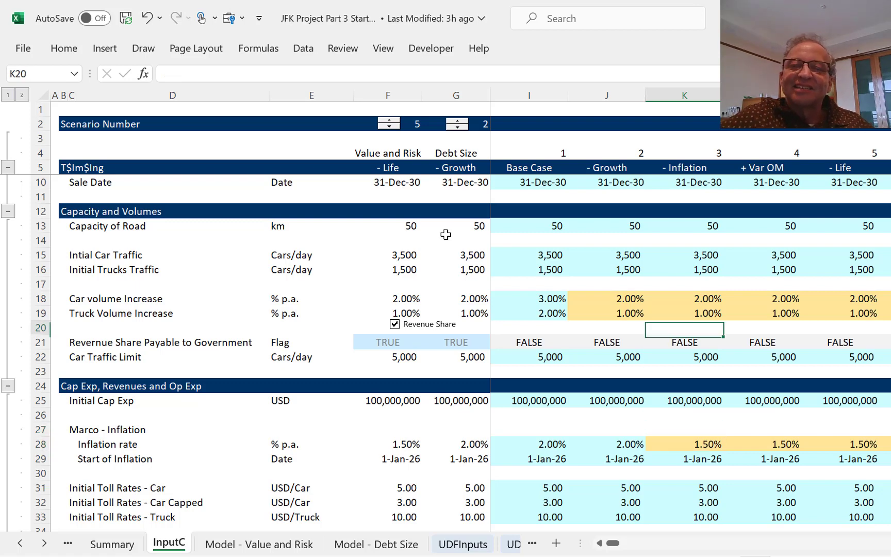
{"action": "key", "text": "Down"}
{"action": "key", "text": "Down"}
{"action": "key", "text": "Down"}
{"action": "key", "text": "Down"}
{"action": "key", "text": "Down"}
{"action": "key", "text": "Down"}
{"action": "key", "text": "Down"}
{"action": "key", "text": "Down"}
{"action": "key", "text": "Down"}
{"action": "key", "text": "Down"}
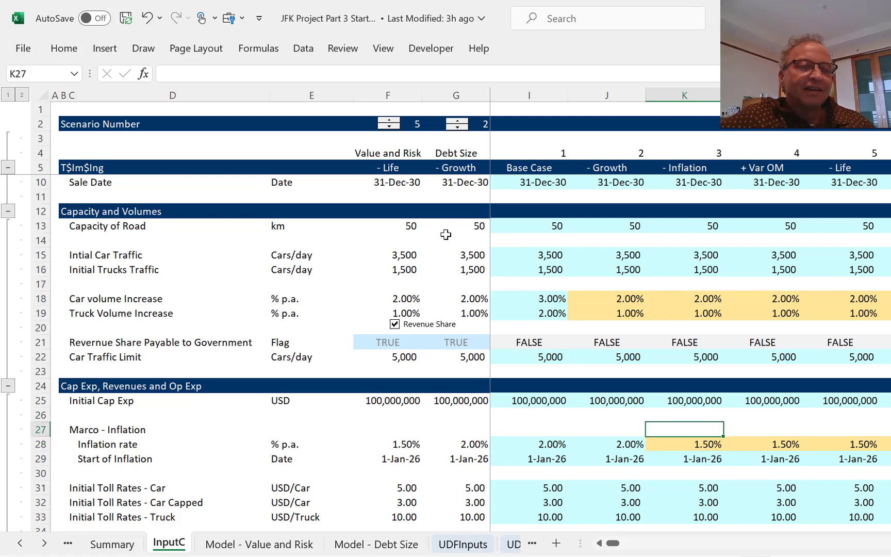
Fill the + Var OM scenario's Variable O&M of 2.20 in row 35 across through the Downside Case.
{"action": "key", "text": "Up"}
{"action": "key", "text": "Down"}
{"action": "key", "text": "Down"}
{"action": "key", "text": "Down"}
{"action": "key", "text": "Down"}
{"action": "key", "text": "Down"}
{"action": "key", "text": "Down"}
{"action": "key", "text": "Down"}
{"action": "key", "text": "Down"}
{"action": "key", "text": "Down"}
{"action": "key", "text": "Down"}
{"action": "key", "text": "Down"}
{"action": "key", "text": "Down"}
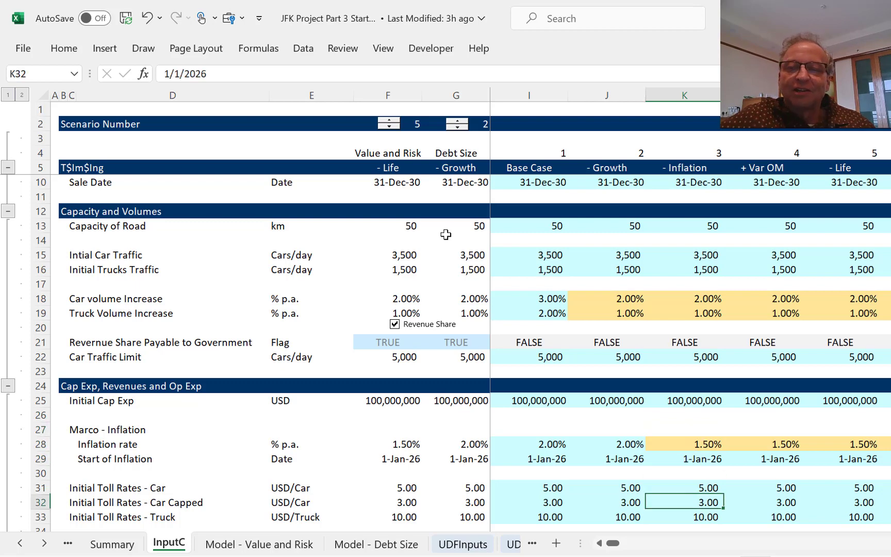
{"action": "key", "text": "Up"}
{"action": "key", "text": "Up"}
{"action": "key", "text": "Up"}
{"action": "key", "text": "Right"}
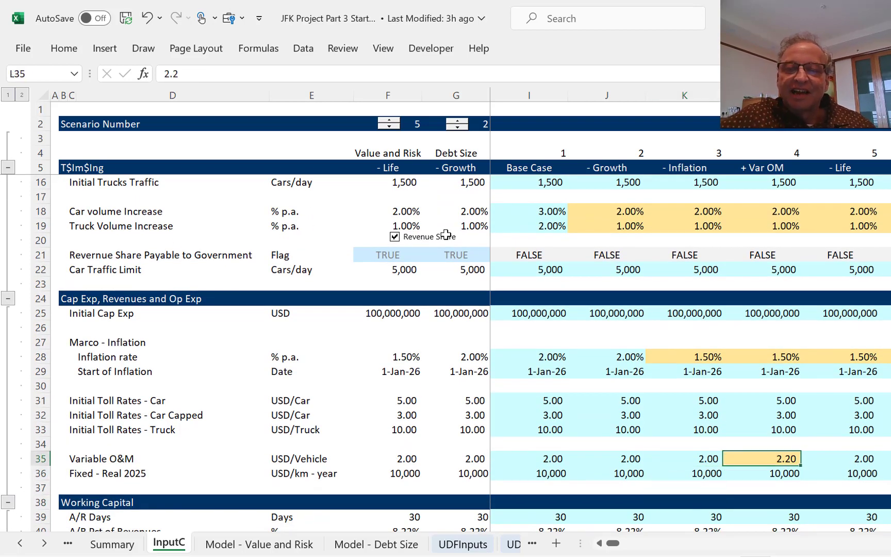
{"action": "key", "text": "shift+Right"}
{"action": "key", "text": "shift+Right"}
{"action": "key", "text": "shift+Right"}
{"action": "key", "text": "shift+Right"}
{"action": "key", "text": "shift+Right"}
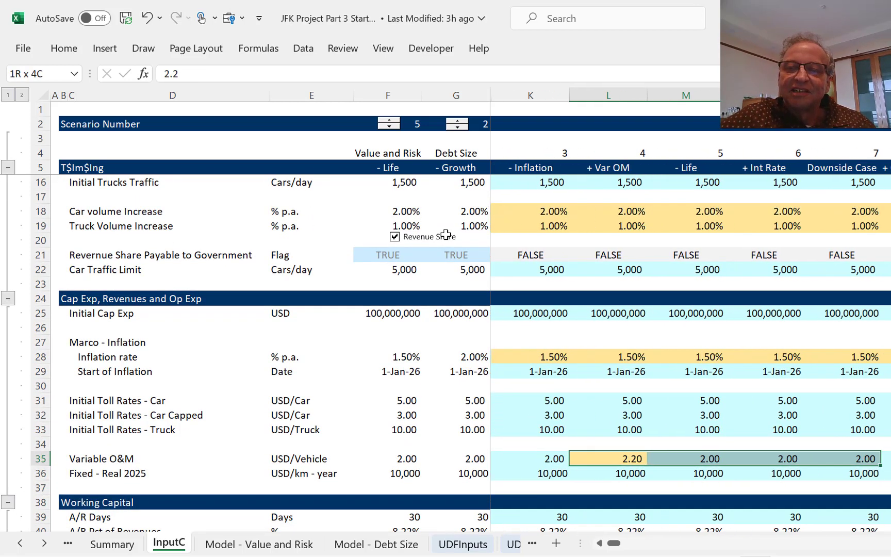
{"action": "key", "text": "shift+Left"}
{"action": "key", "text": "shift+Left"}
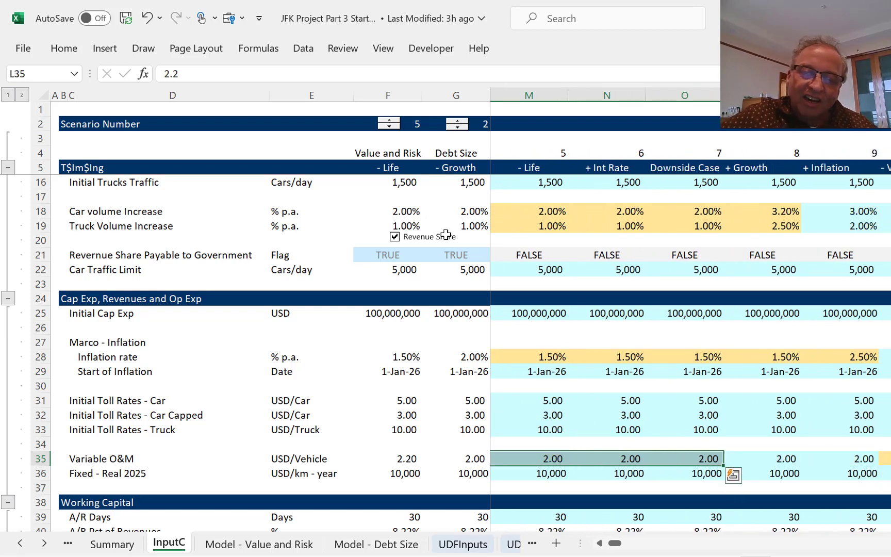
{"action": "key", "text": "ctrl+r"}
{"action": "key", "text": "Left"}
{"action": "key", "text": "Right"}
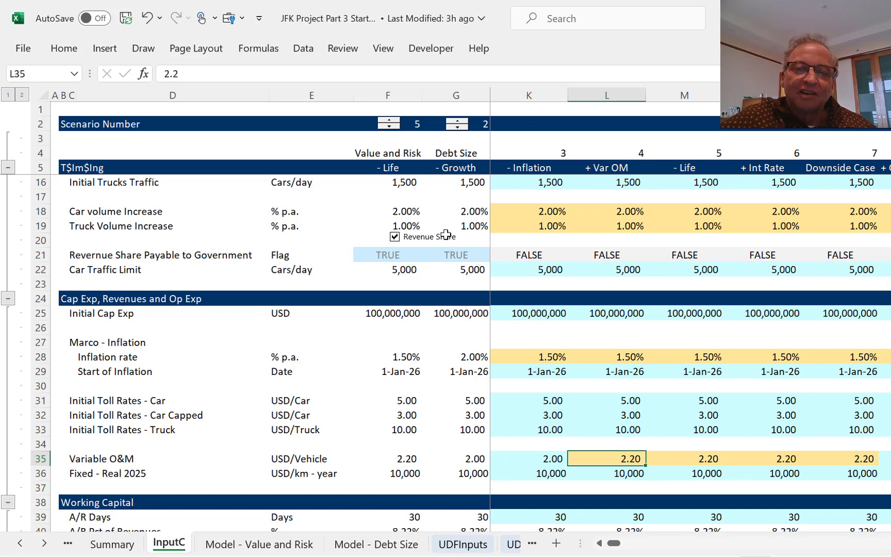
{"action": "key", "text": "Down"}
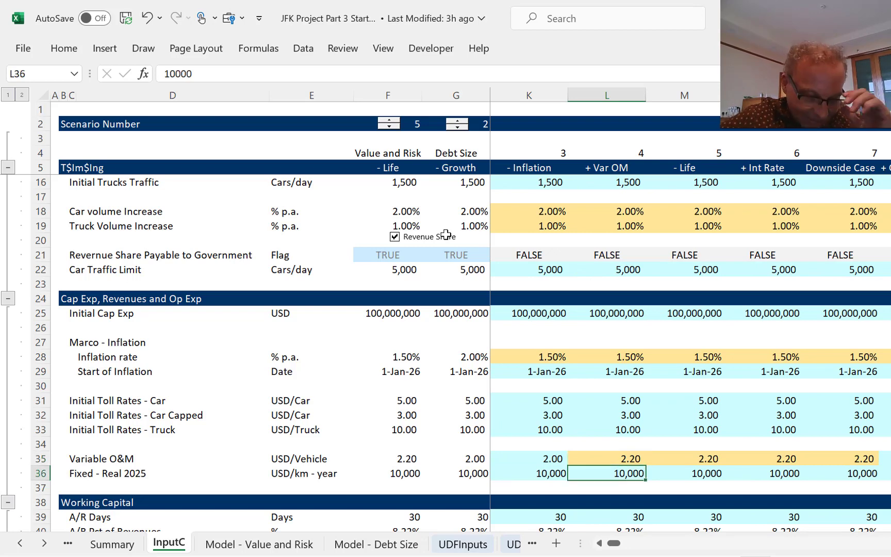
{"action": "key", "text": "Down"}
{"action": "key", "text": "Up"}
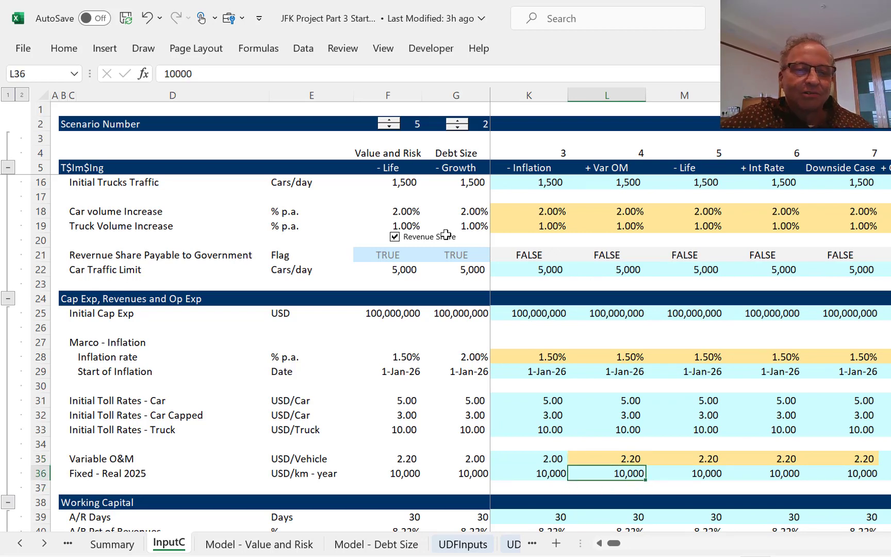
Review the + Var OM scenario's inputs from fixed O&M down through working capital, tax and financing.
{"action": "key", "text": "Down"}
{"action": "key", "text": "Down"}
{"action": "key", "text": "Down"}
{"action": "key", "text": "Down"}
{"action": "key", "text": "Down"}
{"action": "key", "text": "Down"}
{"action": "key", "text": "Down"}
{"action": "key", "text": "Down"}
{"action": "key", "text": "Down"}
{"action": "key", "text": "Down"}
{"action": "key", "text": "Down"}
{"action": "key", "text": "Down"}
{"action": "key", "text": "Down"}
{"action": "key", "text": "Down"}
{"action": "key", "text": "Down"}
{"action": "key", "text": "Down"}
{"action": "key", "text": "Down"}
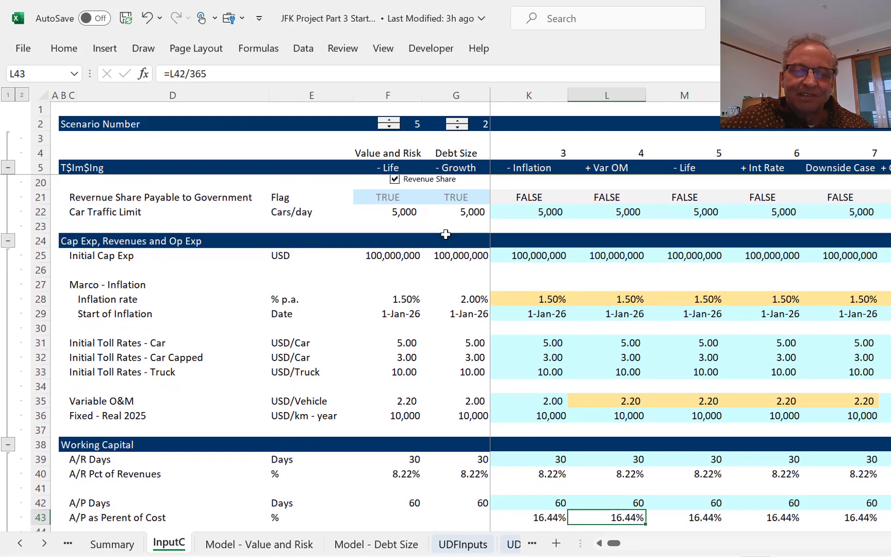
{"action": "key", "text": "Down"}
{"action": "key", "text": "Down"}
{"action": "key", "text": "Up"}
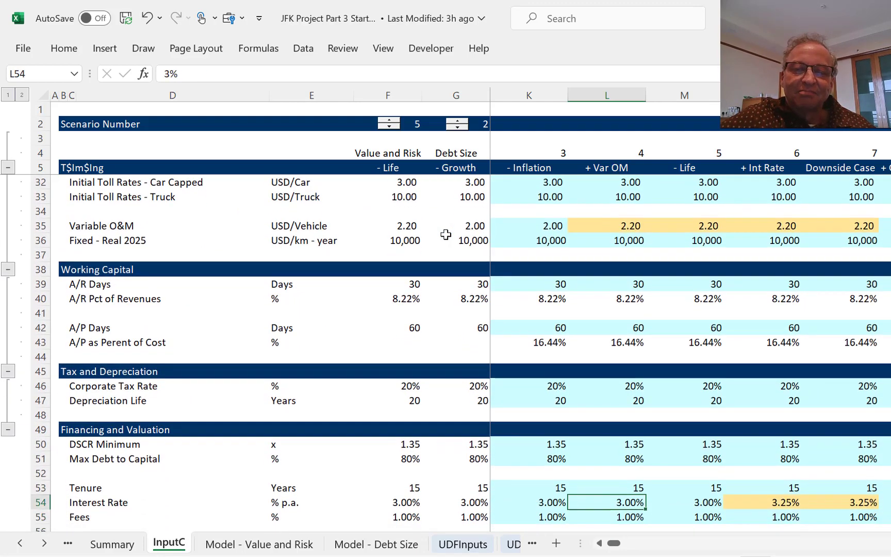
{"action": "key", "text": "Up"}
Review the - Life scenario's inputs from the financing section back up to the acquisition date and road life.
{"action": "key", "text": "Right"}
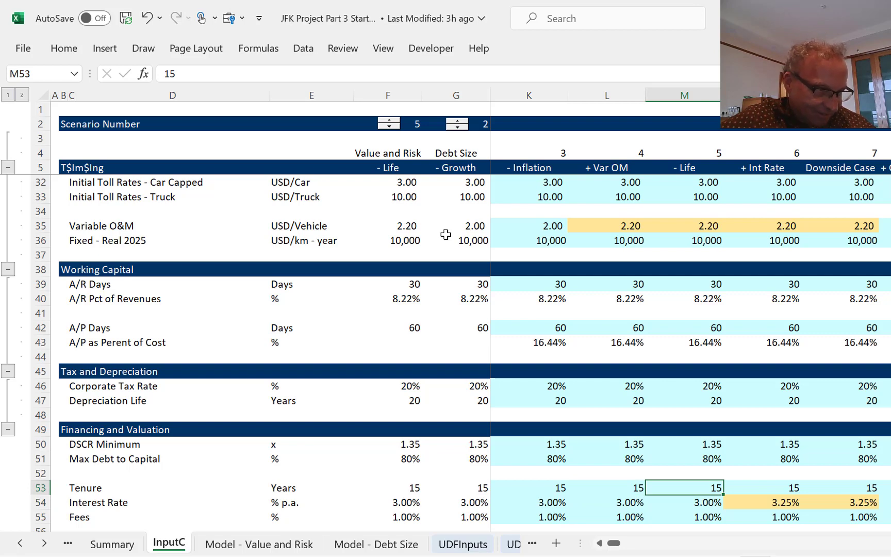
{"action": "key", "text": "Down"}
{"action": "key", "text": "Down"}
{"action": "key", "text": "Down"}
{"action": "key", "text": "Down"}
{"action": "key", "text": "Down"}
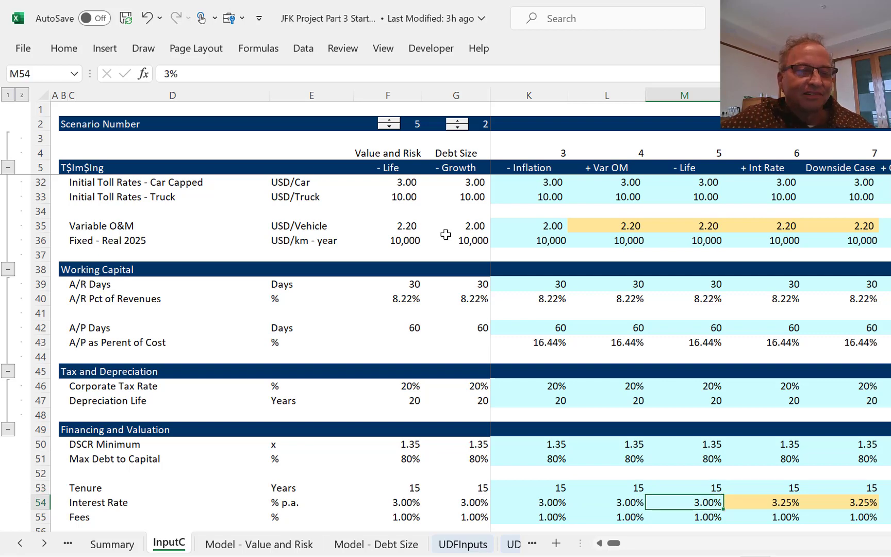
{"action": "key", "text": "Up"}
{"action": "key", "text": "Up"}
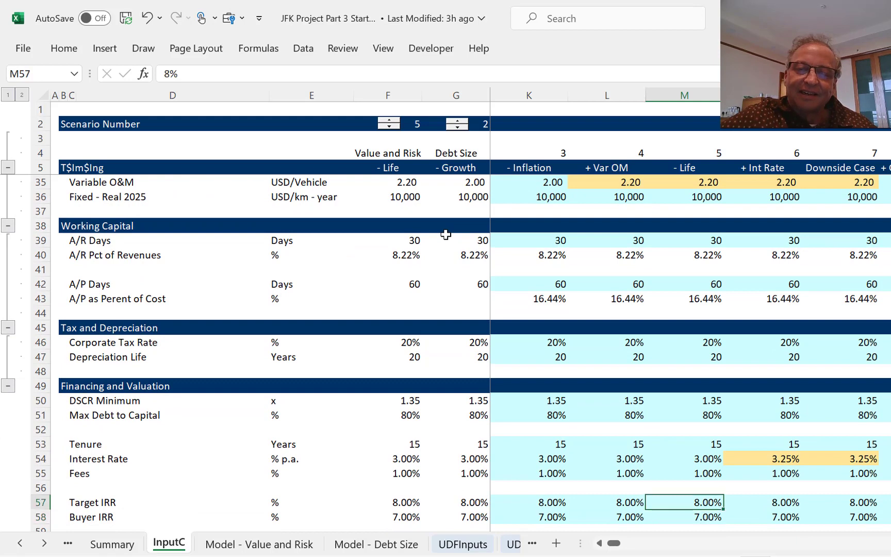
{"action": "key", "text": "Down"}
{"action": "key", "text": "Down"}
{"action": "key", "text": "Down"}
{"action": "key", "text": "Up"}
{"action": "key", "text": "Up"}
{"action": "key", "text": "Up"}
{"action": "key", "text": "Up"}
{"action": "key", "text": "Up"}
{"action": "key", "text": "Up"}
{"action": "key", "text": "Up"}
{"action": "key", "text": "Up"}
{"action": "key", "text": "Up"}
{"action": "key", "text": "Up"}
{"action": "key", "text": "Up"}
{"action": "key", "text": "Up"}
{"action": "key", "text": "Up"}
{"action": "key", "text": "Up"}
{"action": "key", "text": "Up"}
{"action": "key", "text": "Up"}
{"action": "key", "text": "Up"}
{"action": "key", "text": "Up"}
{"action": "key", "text": "Up"}
{"action": "key", "text": "Up"}
{"action": "key", "text": "Up"}
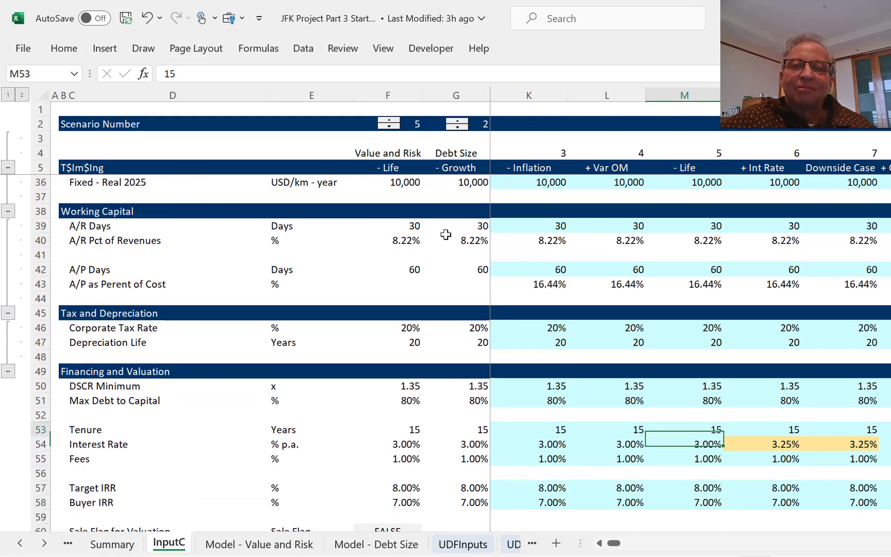
{"action": "key", "text": "Up"}
{"action": "key", "text": "Up"}
{"action": "key", "text": "Up"}
{"action": "key", "text": "Up"}
{"action": "key", "text": "Up"}
{"action": "key", "text": "Up"}
{"action": "key", "text": "Up"}
{"action": "key", "text": "Up"}
{"action": "key", "text": "Up"}
{"action": "key", "text": "Up"}
{"action": "key", "text": "Up"}
{"action": "key", "text": "Up"}
{"action": "key", "text": "Up"}
{"action": "key", "text": "Up"}
{"action": "key", "text": "Up"}
{"action": "key", "text": "Up"}
{"action": "key", "text": "Up"}
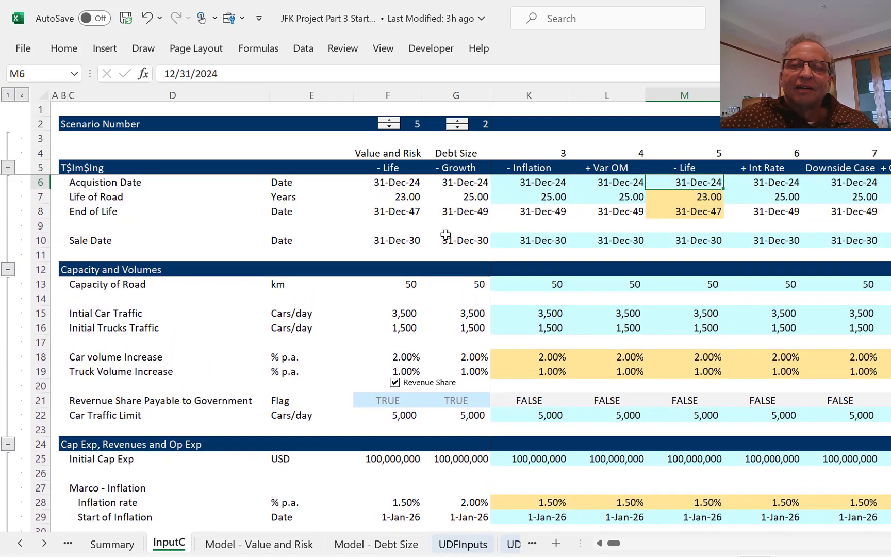
Fill the - Life scenario's 23-year Life of Road in row 7 across through the Downside Case.
{"action": "key", "text": "Down"}
{"action": "key", "text": "shift+Right"}
{"action": "key", "text": "shift+Right"}
{"action": "key", "text": "shift+Right"}
{"action": "key", "text": "shift+Right"}
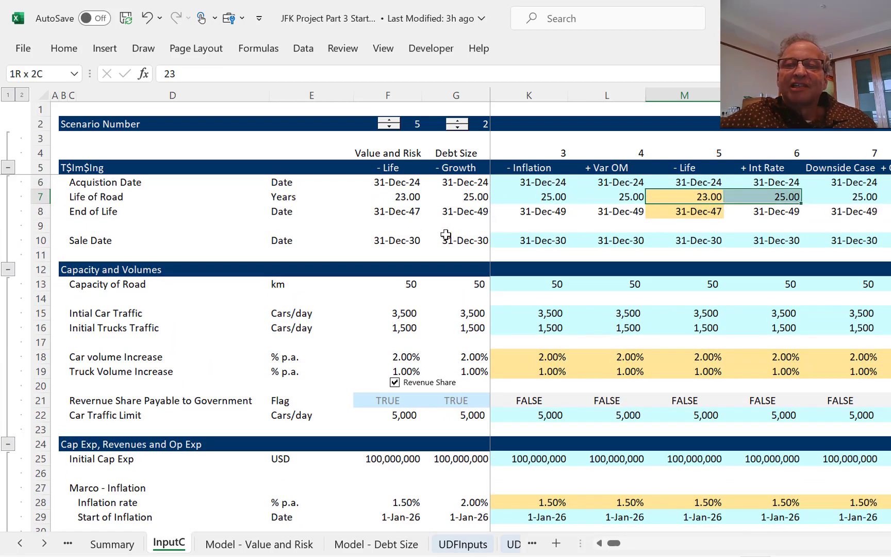
{"action": "key", "text": "shift+Left"}
{"action": "key", "text": "shift+Left"}
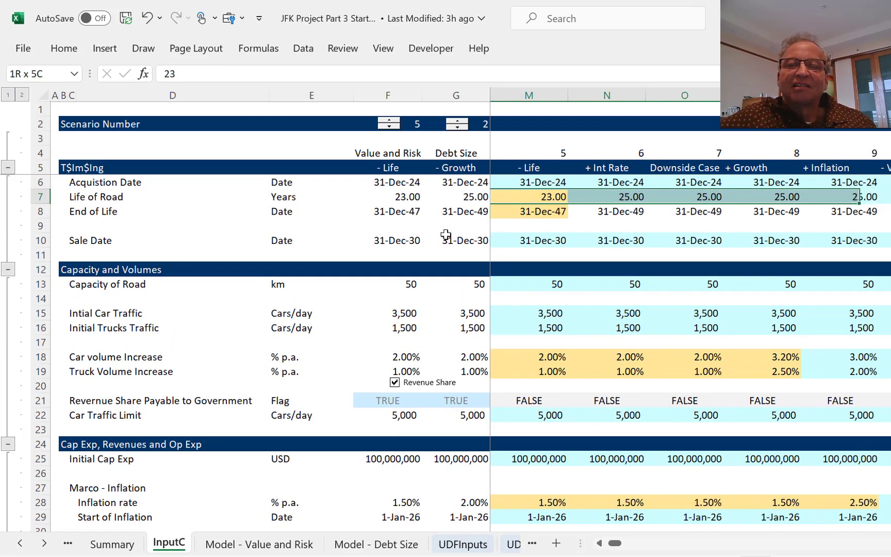
{"action": "key", "text": "ctrl+r"}
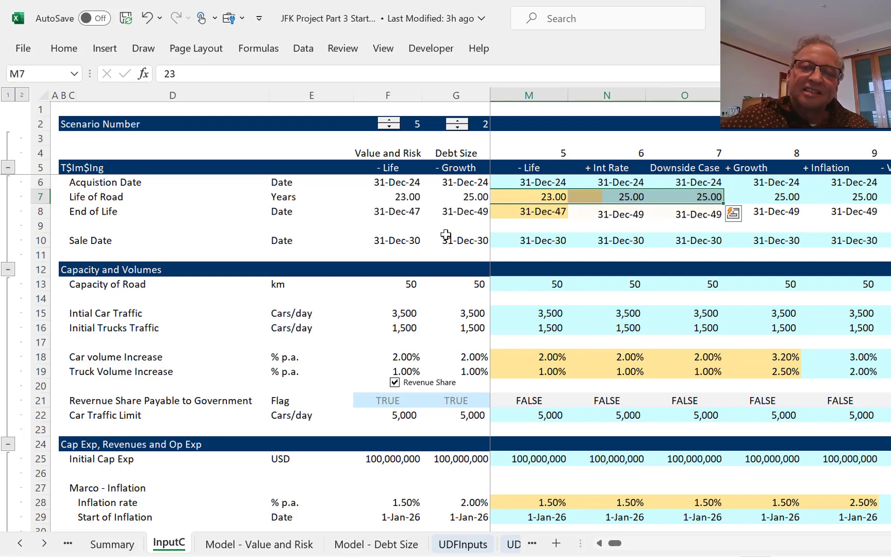
{"action": "key", "text": "Left"}
{"action": "key", "text": "Right"}
{"action": "key", "text": "Right"}
{"action": "key", "text": "Left"}
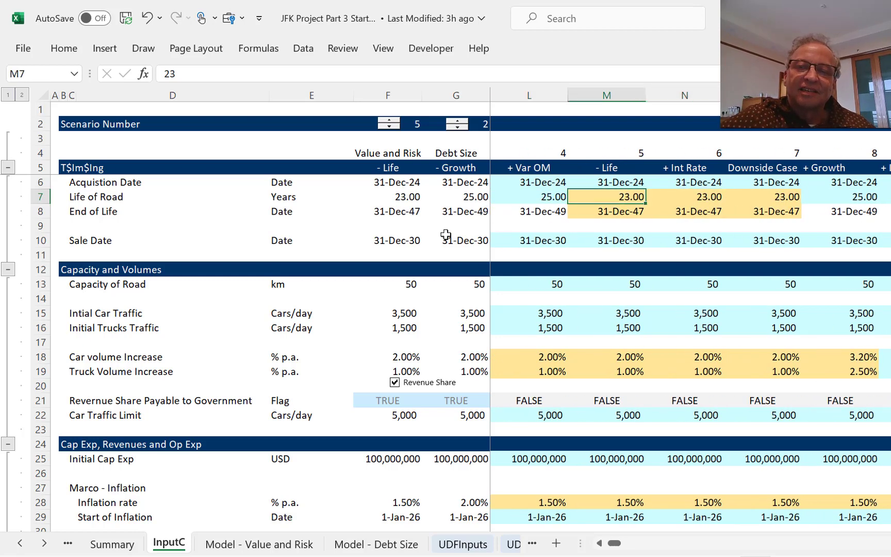
Examine the - Life scenario's inputs down to financing, and check row 54's interest rates in + Int Rate and the Downside Case.
{"action": "key", "text": "Down"}
{"action": "key", "text": "Down"}
{"action": "key", "text": "Down"}
{"action": "key", "text": "Down"}
{"action": "key", "text": "Down"}
{"action": "key", "text": "Down"}
{"action": "key", "text": "Down"}
{"action": "key", "text": "Down"}
{"action": "key", "text": "Down"}
{"action": "key", "text": "Down"}
{"action": "key", "text": "Down"}
{"action": "key", "text": "Down"}
{"action": "key", "text": "Down"}
{"action": "key", "text": "Down"}
{"action": "key", "text": "Down"}
{"action": "key", "text": "Down"}
{"action": "key", "text": "Down"}
{"action": "key", "text": "Down"}
{"action": "key", "text": "Down"}
{"action": "key", "text": "Down"}
{"action": "key", "text": "Down"}
{"action": "key", "text": "Down"}
{"action": "key", "text": "Down"}
{"action": "key", "text": "Down"}
{"action": "key", "text": "Down"}
{"action": "key", "text": "Down"}
{"action": "key", "text": "Down"}
{"action": "key", "text": "Down"}
{"action": "key", "text": "Down"}
{"action": "key", "text": "Down"}
{"action": "key", "text": "Down"}
{"action": "key", "text": "Down"}
{"action": "key", "text": "Down"}
{"action": "key", "text": "Down"}
{"action": "key", "text": "Down"}
{"action": "key", "text": "Down"}
{"action": "key", "text": "Down"}
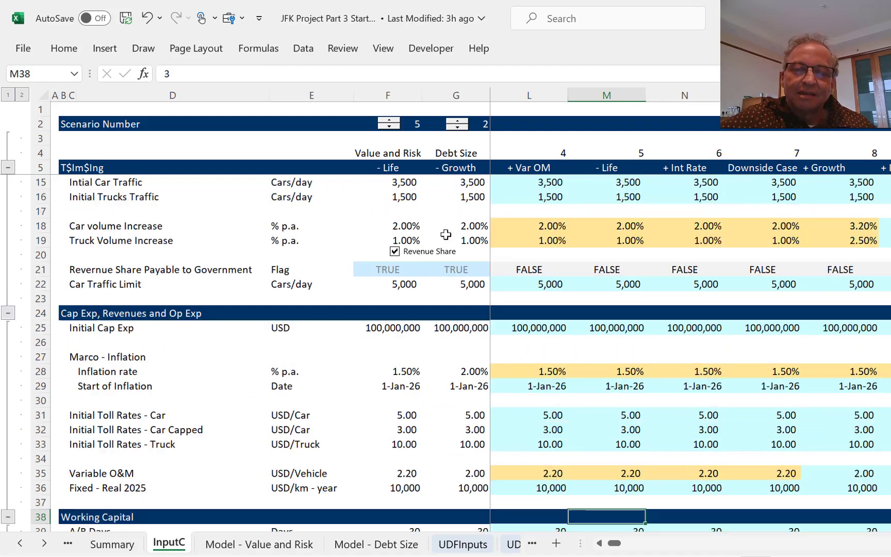
{"action": "key", "text": "Down"}
{"action": "key", "text": "Down"}
{"action": "key", "text": "Down"}
{"action": "key", "text": "Down"}
{"action": "key", "text": "Down"}
{"action": "key", "text": "Down"}
{"action": "key", "text": "Down"}
{"action": "key", "text": "Down"}
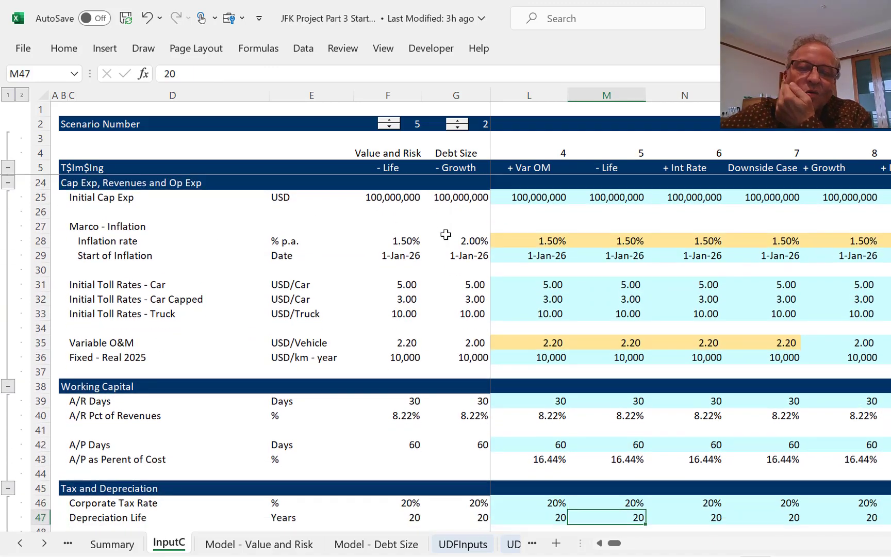
{"action": "key", "text": "Down"}
{"action": "key", "text": "Down"}
{"action": "key", "text": "Down"}
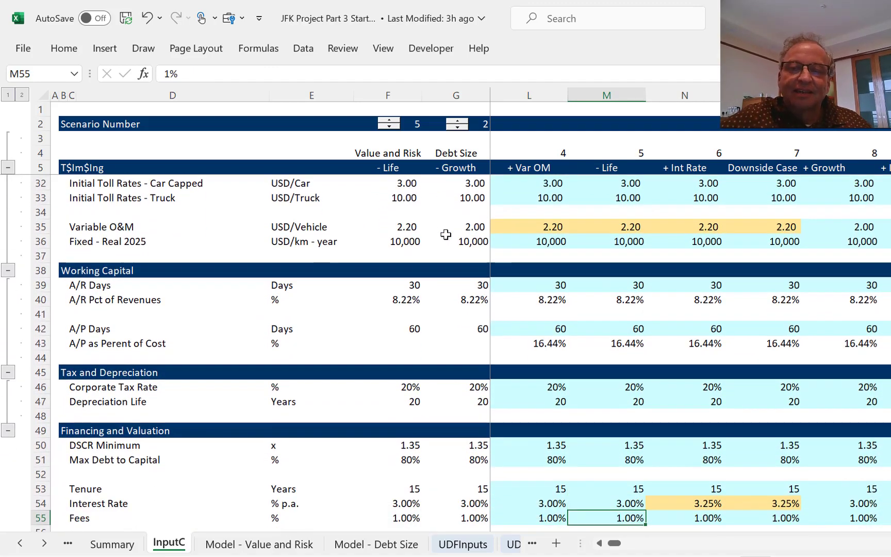
{"action": "key", "text": "Up"}
{"action": "key", "text": "Up"}
{"action": "key", "text": "Right"}
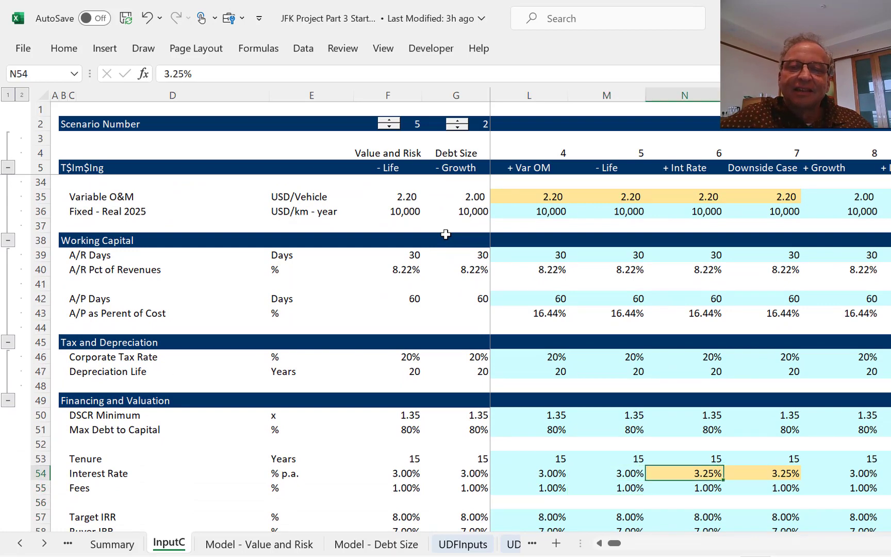
{"action": "key", "text": "Right"}
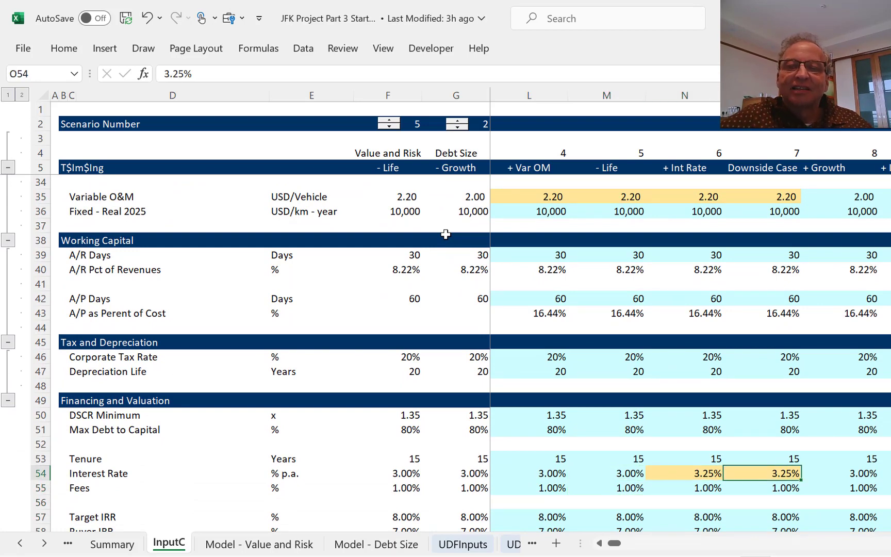
Review the Downside Case inputs from the interest rate back up through toll rates, inflation and traffic growth to road life.
{"action": "key", "text": "Up"}
{"action": "key", "text": "Up"}
{"action": "key", "text": "Up"}
{"action": "key", "text": "Up"}
{"action": "key", "text": "Up"}
{"action": "key", "text": "Up"}
{"action": "key", "text": "Up"}
{"action": "key", "text": "Up"}
{"action": "key", "text": "Up"}
{"action": "key", "text": "Up"}
{"action": "key", "text": "Up"}
{"action": "key", "text": "Up"}
{"action": "key", "text": "Up"}
{"action": "key", "text": "Up"}
{"action": "key", "text": "Up"}
{"action": "key", "text": "Up"}
{"action": "key", "text": "Up"}
{"action": "key", "text": "Up"}
{"action": "key", "text": "Up"}
{"action": "key", "text": "Up"}
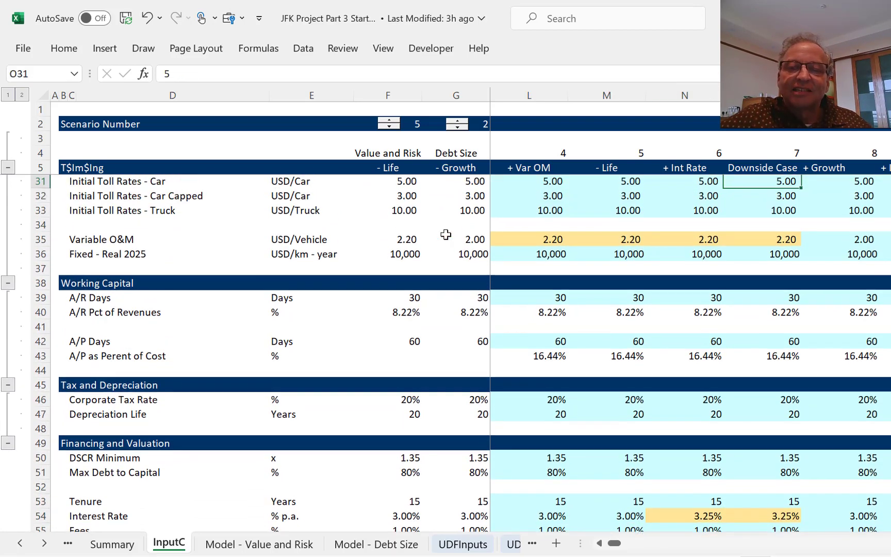
{"action": "key", "text": "Down"}
{"action": "key", "text": "Up"}
{"action": "key", "text": "Up"}
{"action": "key", "text": "Up"}
{"action": "key", "text": "Up"}
{"action": "key", "text": "Up"}
{"action": "key", "text": "Up"}
{"action": "key", "text": "Up"}
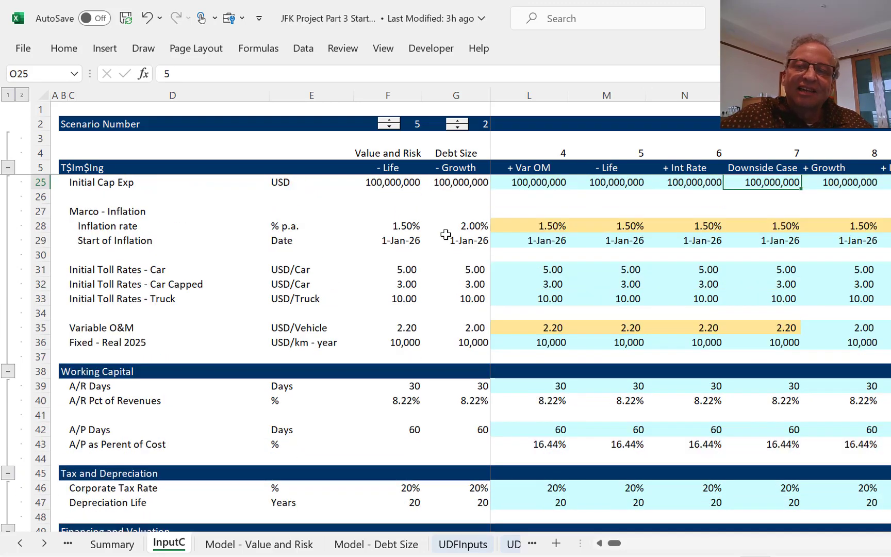
{"action": "key", "text": "Up"}
{"action": "key", "text": "Up"}
{"action": "key", "text": "Up"}
{"action": "key", "text": "Up"}
{"action": "key", "text": "Up"}
{"action": "key", "text": "Up"}
{"action": "key", "text": "Up"}
{"action": "key", "text": "Up"}
{"action": "key", "text": "Up"}
{"action": "key", "text": "Up"}
{"action": "key", "text": "Up"}
{"action": "key", "text": "Up"}
{"action": "key", "text": "Up"}
{"action": "key", "text": "Up"}
{"action": "key", "text": "Up"}
{"action": "key", "text": "Up"}
{"action": "key", "text": "Up"}
Recheck the Downside Case inputs from road capacity down through O&M, working capital and tax to the financing and valuation section.
{"action": "key", "text": "Down"}
{"action": "key", "text": "Down"}
{"action": "key", "text": "Down"}
{"action": "key", "text": "Down"}
{"action": "key", "text": "Down"}
{"action": "key", "text": "Down"}
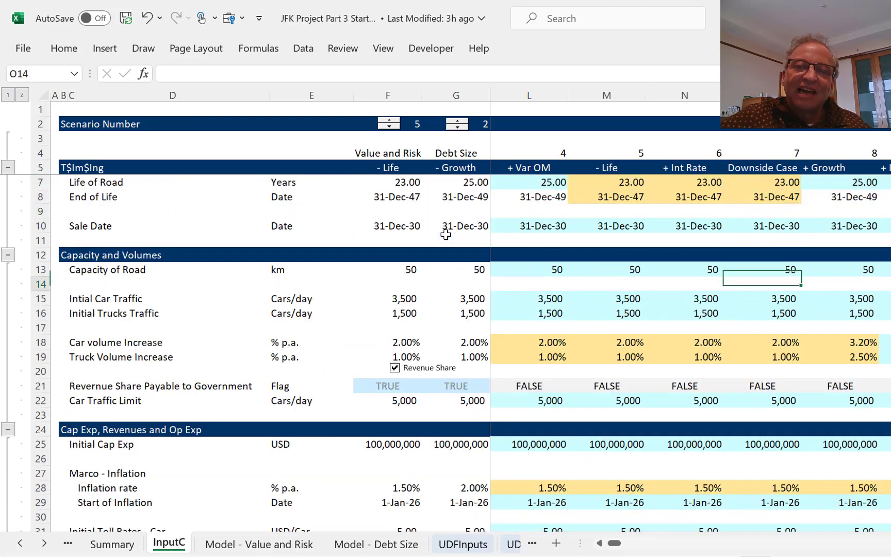
{"action": "key", "text": "Down"}
{"action": "key", "text": "Down"}
{"action": "key", "text": "Down"}
{"action": "key", "text": "Down"}
{"action": "key", "text": "Down"}
{"action": "key", "text": "Down"}
{"action": "key", "text": "Down"}
{"action": "key", "text": "Down"}
{"action": "key", "text": "Down"}
{"action": "key", "text": "Down"}
{"action": "key", "text": "Down"}
{"action": "key", "text": "Down"}
{"action": "key", "text": "Down"}
{"action": "key", "text": "Down"}
{"action": "key", "text": "Down"}
{"action": "key", "text": "Down"}
{"action": "key", "text": "Down"}
{"action": "key", "text": "Down"}
{"action": "key", "text": "Down"}
{"action": "key", "text": "Down"}
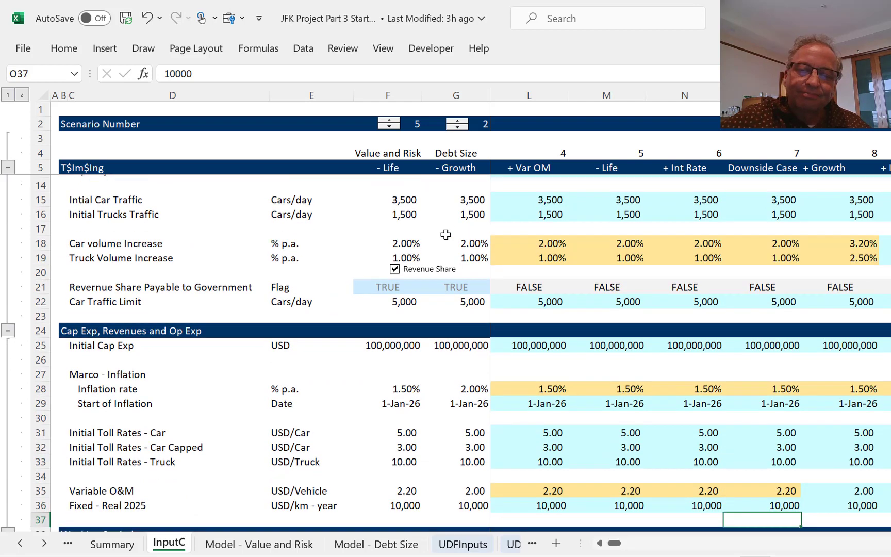
{"action": "key", "text": "Down"}
{"action": "key", "text": "Down"}
{"action": "key", "text": "Down"}
{"action": "key", "text": "Down"}
{"action": "key", "text": "Down"}
{"action": "key", "text": "Down"}
{"action": "key", "text": "Down"}
{"action": "key", "text": "Down"}
{"action": "key", "text": "Down"}
{"action": "key", "text": "Down"}
{"action": "key", "text": "Down"}
{"action": "key", "text": "Down"}
{"action": "key", "text": "Down"}
{"action": "key", "text": "Down"}
{"action": "key", "text": "Down"}
{"action": "key", "text": "Down"}
{"action": "key", "text": "Down"}
{"action": "key", "text": "Down"}
{"action": "key", "text": "Down"}
{"action": "key", "text": "Down"}
{"action": "key", "text": "Down"}
{"action": "key", "text": "Down"}
{"action": "key", "text": "Down"}
{"action": "key", "text": "Down"}
{"action": "key", "text": "Down"}
{"action": "key", "text": "Down"}
{"action": "key", "text": "Down"}
{"action": "key", "text": "Down"}
{"action": "key", "text": "Down"}
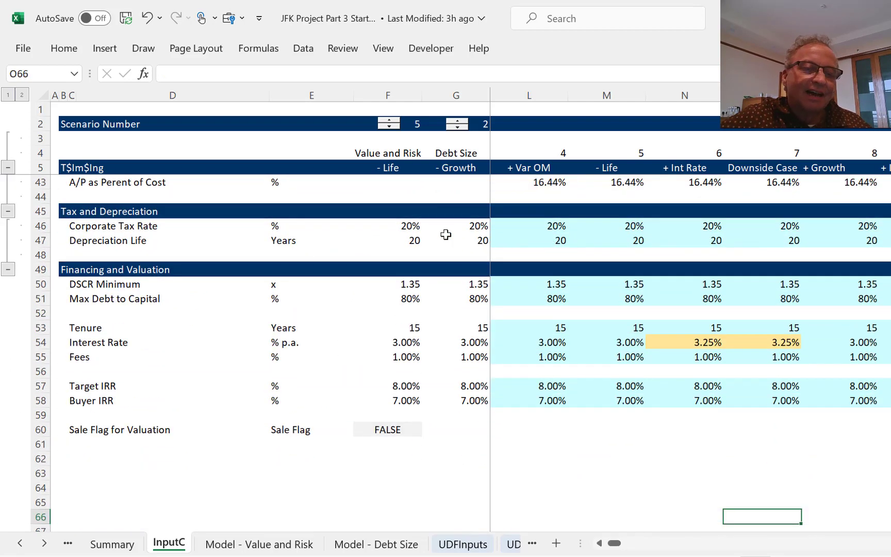
Enter 1 in I64 under the Base Case and copy it across row 64 through the Downside Case column.
{"action": "key", "text": "Up"}
{"action": "key", "text": "Up"}
{"action": "key", "text": "Left"}
{"action": "key", "text": "Left"}
{"action": "key", "text": "Left"}
{"action": "key", "text": "Left"}
{"action": "key", "text": "Left"}
{"action": "key", "text": "Left"}
{"action": "key", "text": "Left"}
{"action": "key", "text": "Left"}
{"action": "key", "text": "Left"}
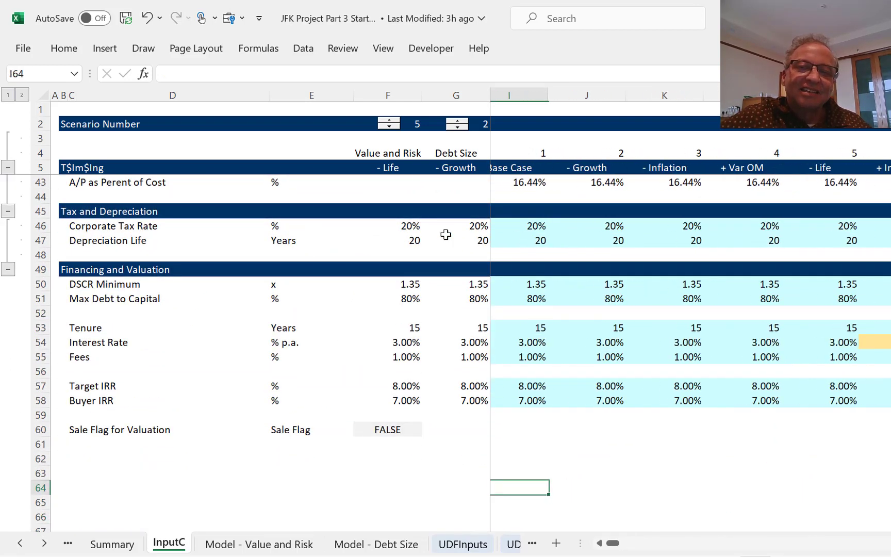
{"action": "key", "text": "Right"}
{"action": "key", "text": "Right"}
{"action": "key", "text": "Right"}
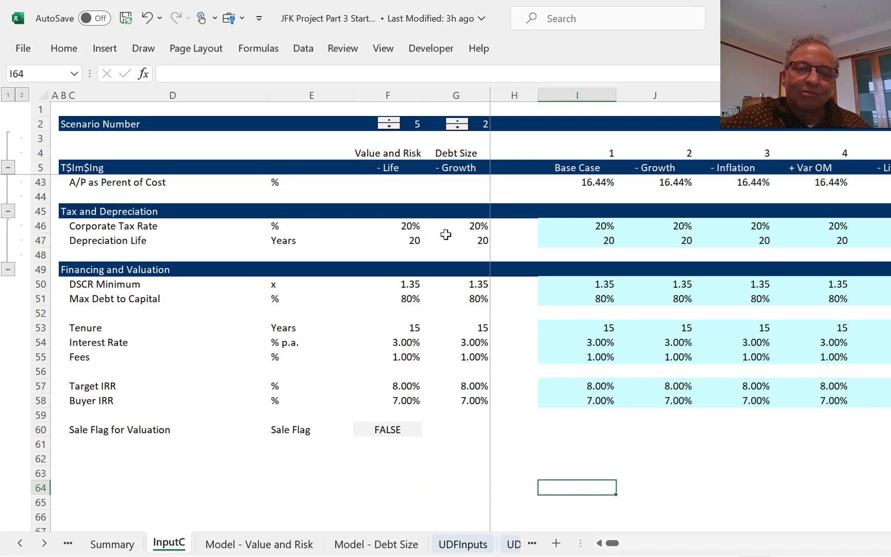
{"action": "key", "text": "Up"}
{"action": "key", "text": "Down"}
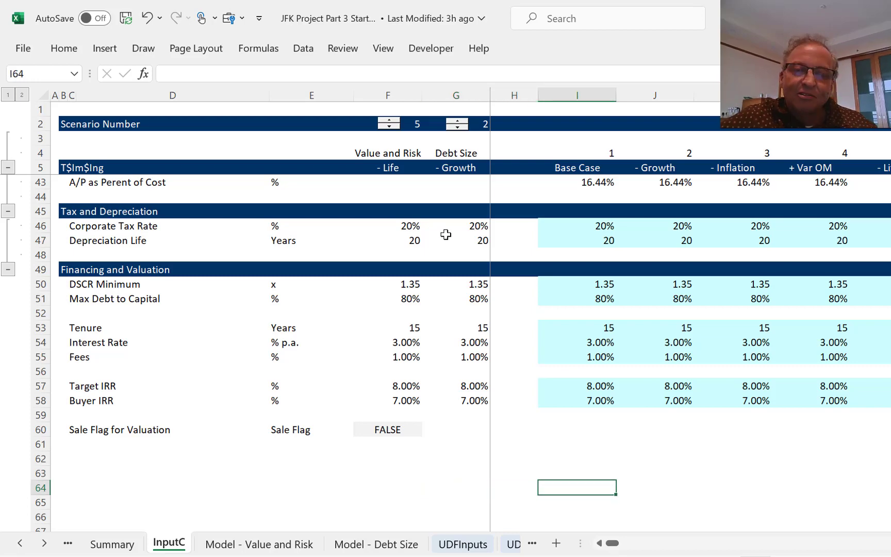
{"action": "type", "text": "1"}
{"action": "key", "text": "ctrl+Return"}
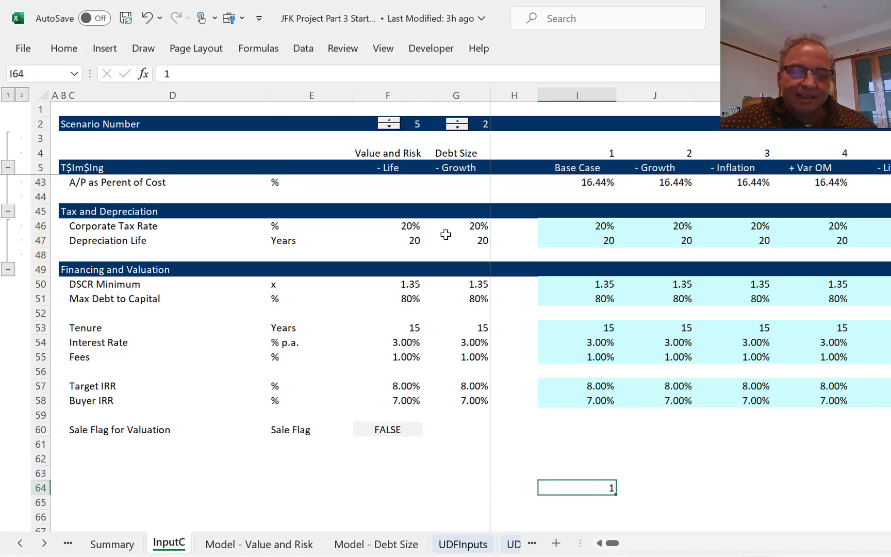
{"action": "key", "text": "shift+Right"}
{"action": "key", "text": "shift+Right"}
{"action": "key", "text": "shift+Right"}
{"action": "key", "text": "shift+Right"}
{"action": "key", "text": "shift+Right"}
{"action": "key", "text": "shift+Right"}
{"action": "key", "text": "shift+Right"}
{"action": "key", "text": "shift+Right"}
{"action": "key", "text": "shift+Right"}
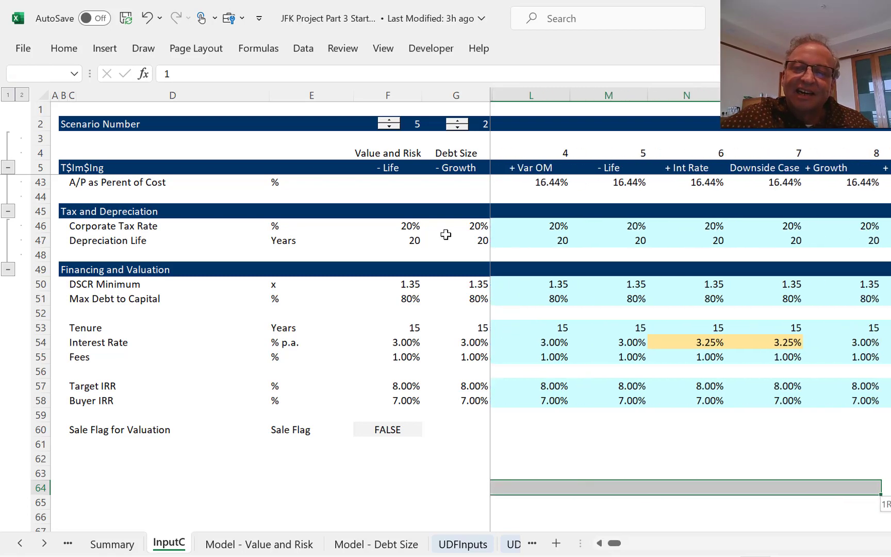
{"action": "key", "text": "shift+Left"}
{"action": "key", "text": "shift+Left"}
{"action": "key", "text": "shift+Left"}
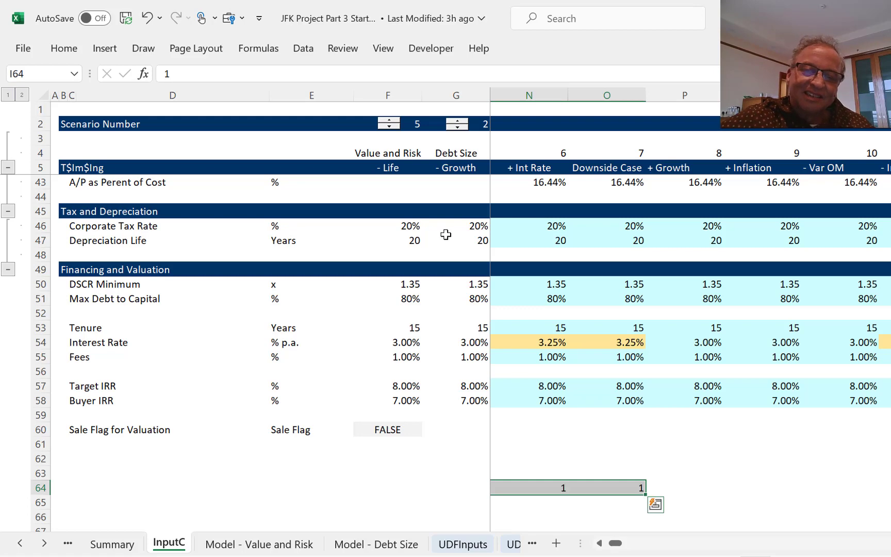
Turn I64:O64 into a series of scenario numbers rising by one from 1 in the Base Case column.
{"action": "key", "text": "shift+Left"}
{"action": "key", "text": "shift+Left"}
{"action": "key", "text": "shift+Left"}
{"action": "key", "text": "shift+Left"}
{"action": "key", "text": "shift+Left"}
{"action": "key", "text": "shift+Left"}
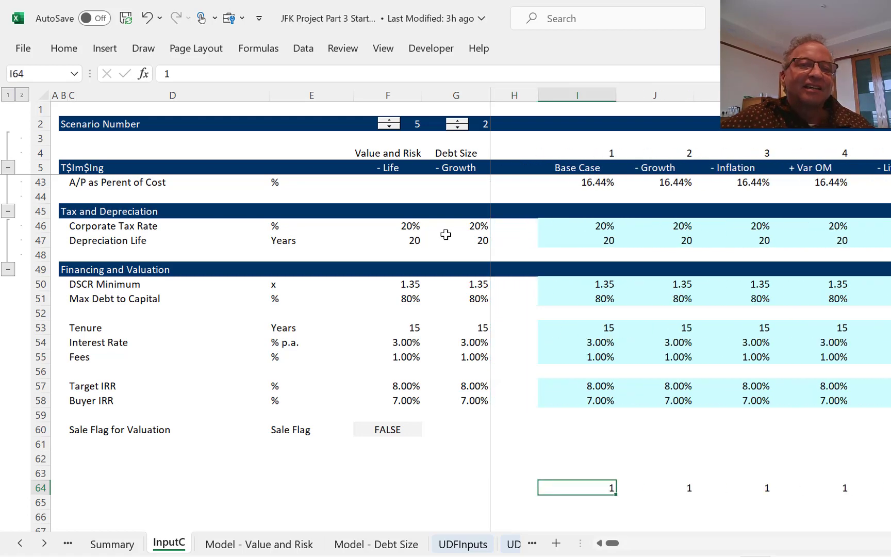
{"action": "key", "text": "shift+Right"}
{"action": "key", "text": "shift+Right"}
{"action": "key", "text": "shift+Right"}
{"action": "key", "text": "shift+Right"}
{"action": "key", "text": "shift+Right"}
{"action": "key", "text": "shift+Right"}
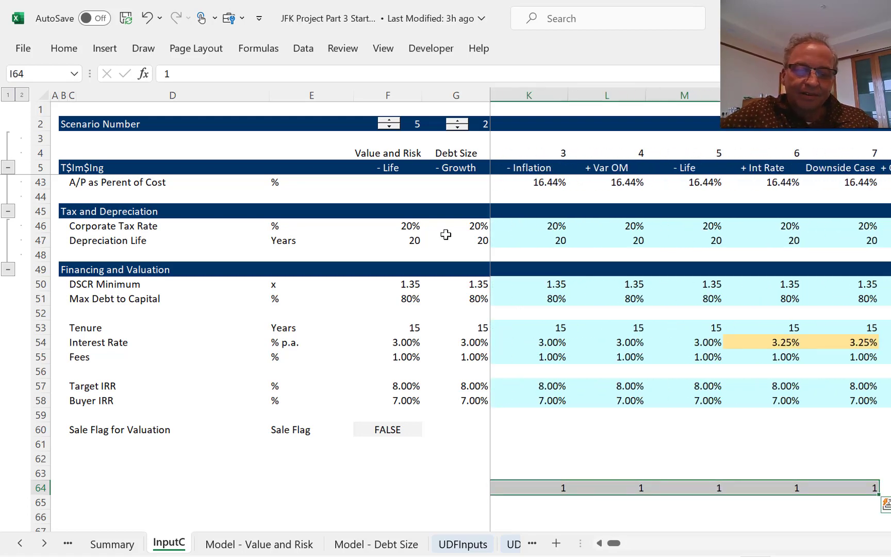
{"action": "key", "text": "alt+e"}
{"action": "key", "text": "i"}
{"action": "key", "text": "s"}
{"action": "key", "text": "Return"}
Enter the row labels EIRR in H65 and EIRR with Sale in H66, below the scenario number row.
{"action": "key", "text": "Left"}
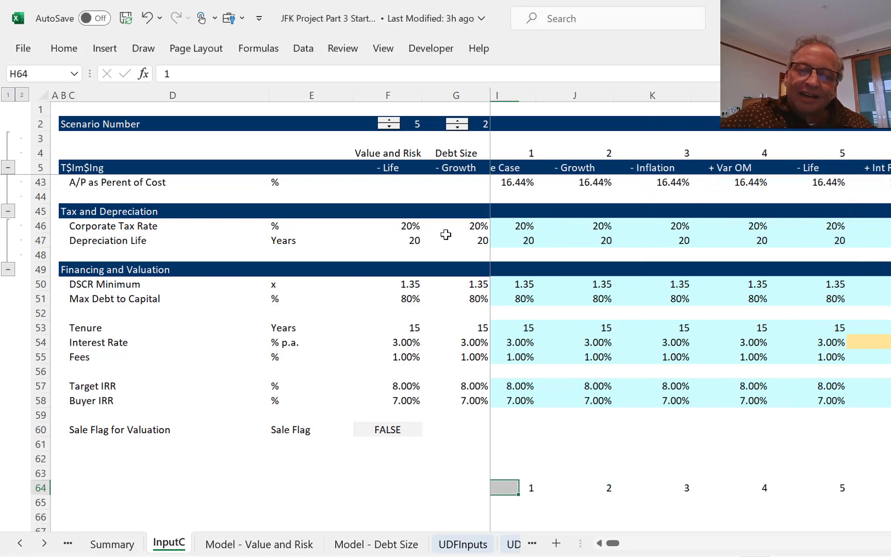
{"action": "key", "text": "Left"}
{"action": "key", "text": "Right"}
{"action": "key", "text": "Down"}
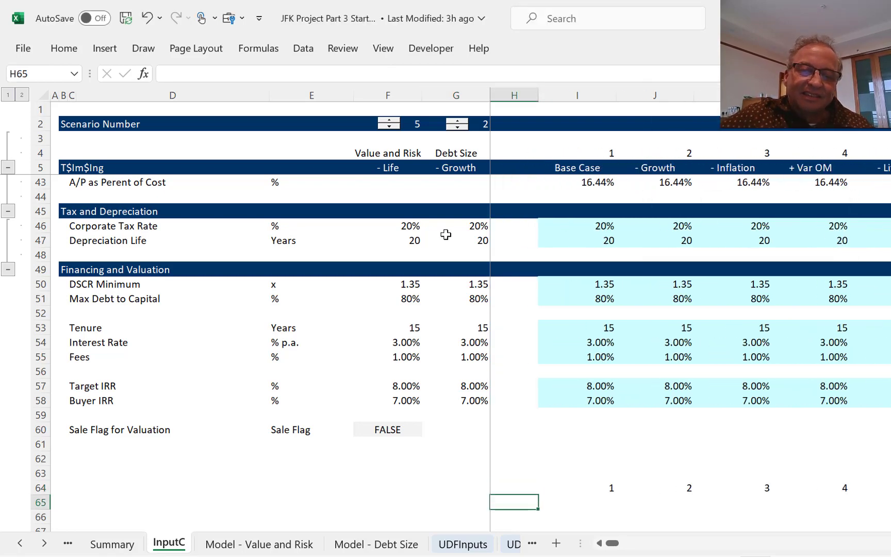
{"action": "key", "text": "Up"}
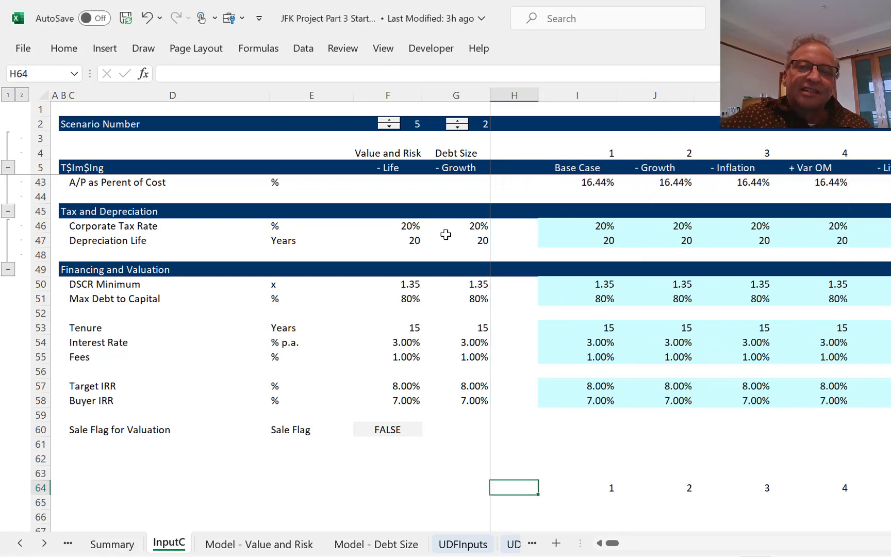
{"action": "key", "text": "Right"}
{"action": "key", "text": "shift+Right"}
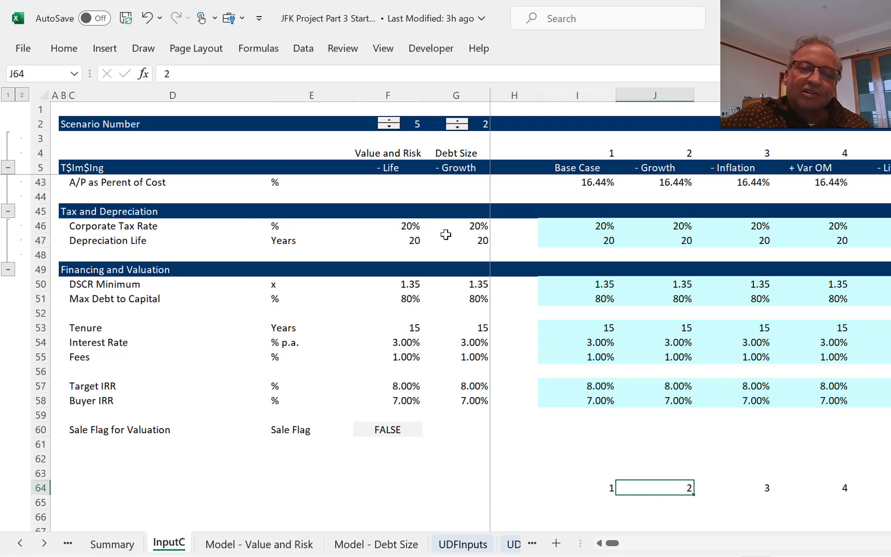
{"action": "key", "text": "shift+Left"}
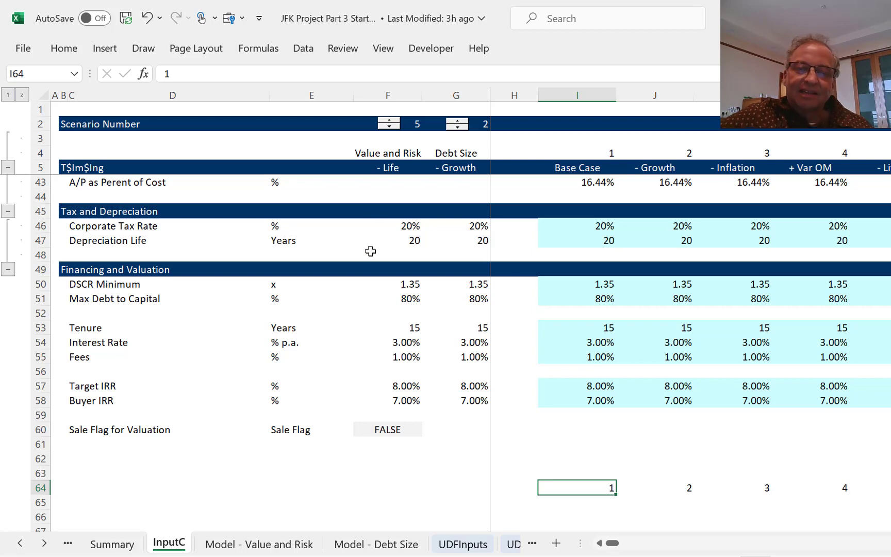
{"action": "key", "text": "Left"}
{"action": "key", "text": "Down"}
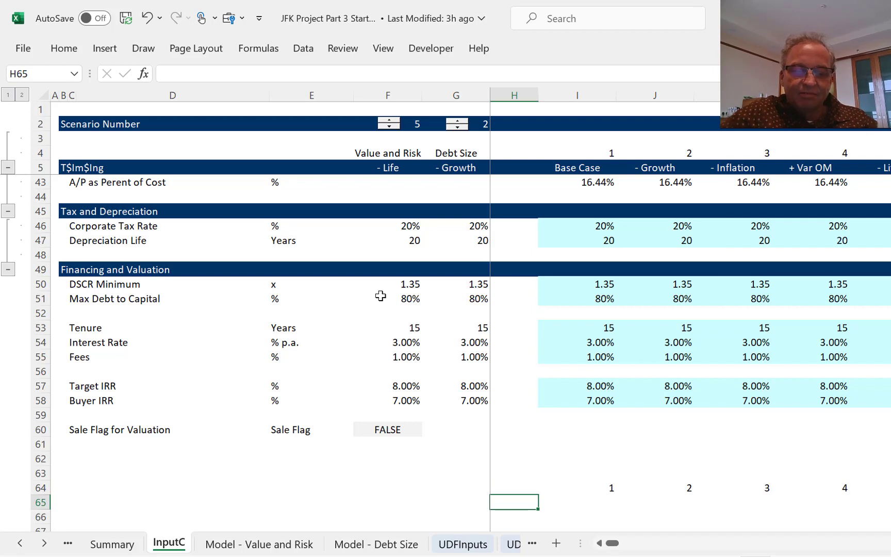
{"action": "type", "text": "EIRR"}
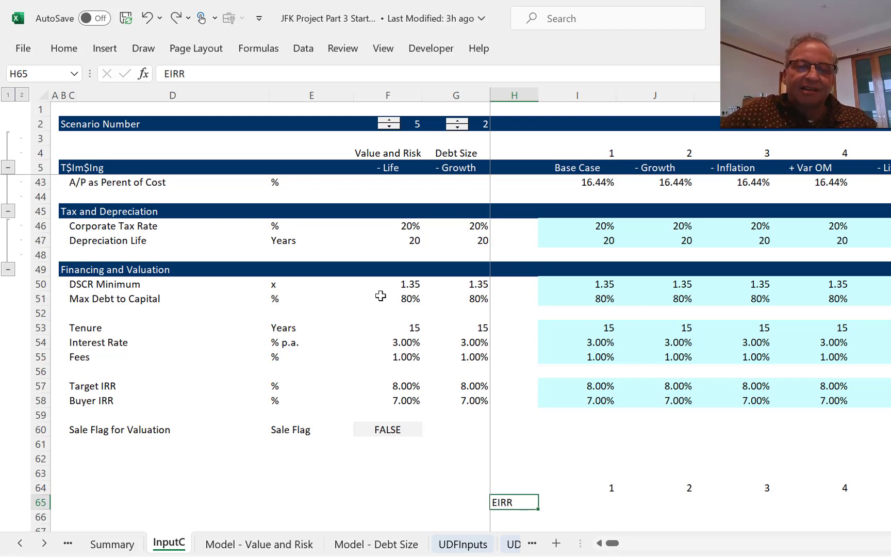
{"action": "key", "text": "Return"}
{"action": "type", "text": "EIRR with"}
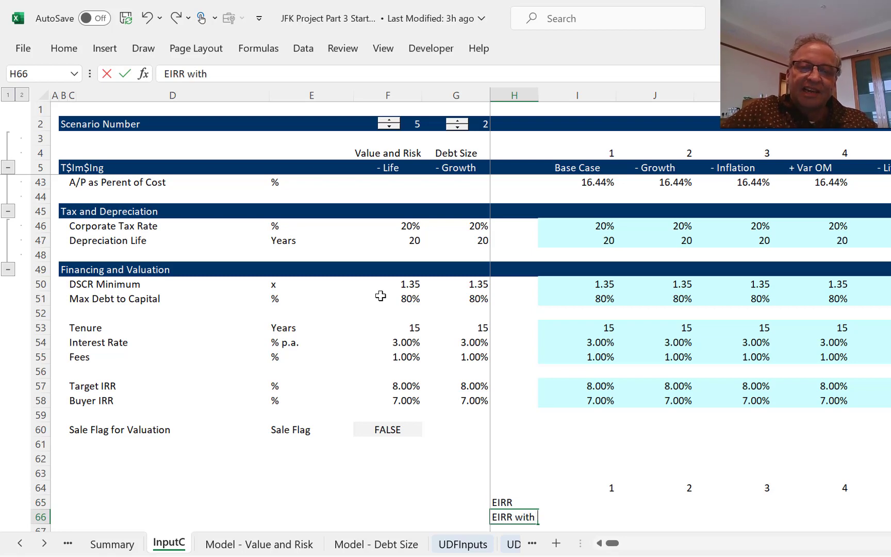
{"action": "key", "text": "Return"}
{"action": "key", "text": "Return"}
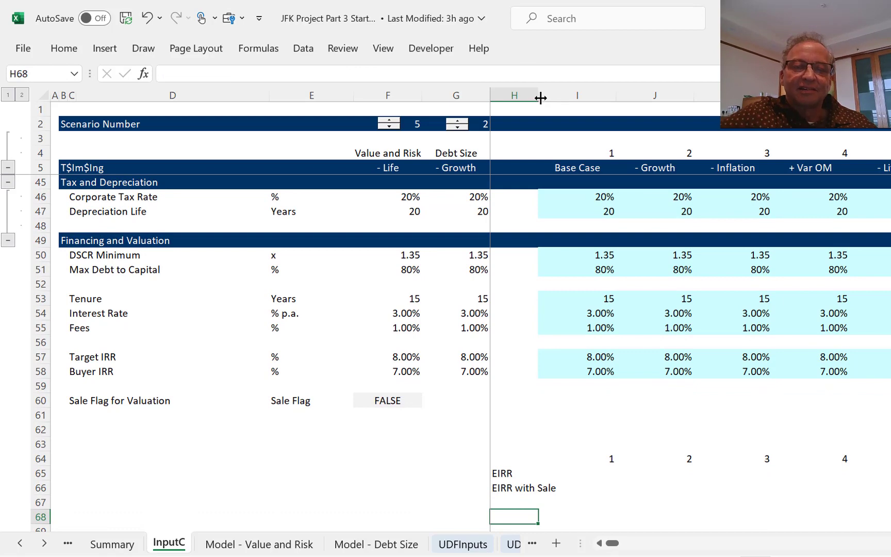
Widen column H to fit its labels and add DSCR, LLCR and PLCR in H67 through H69.
{"action": "left_click_drag", "start_coordinate": [541, 98], "coordinate": [569, 94]}
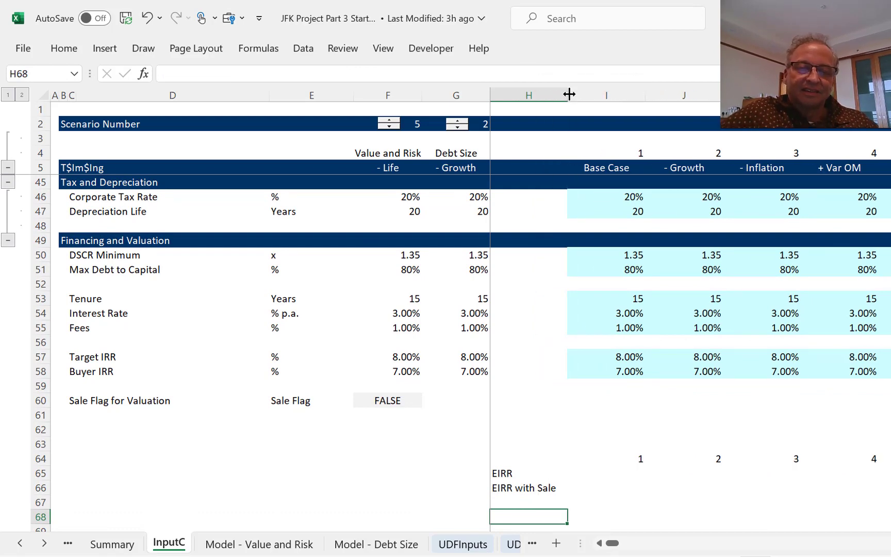
{"action": "key", "text": "Up"}
{"action": "type", "text": "DSCR"}
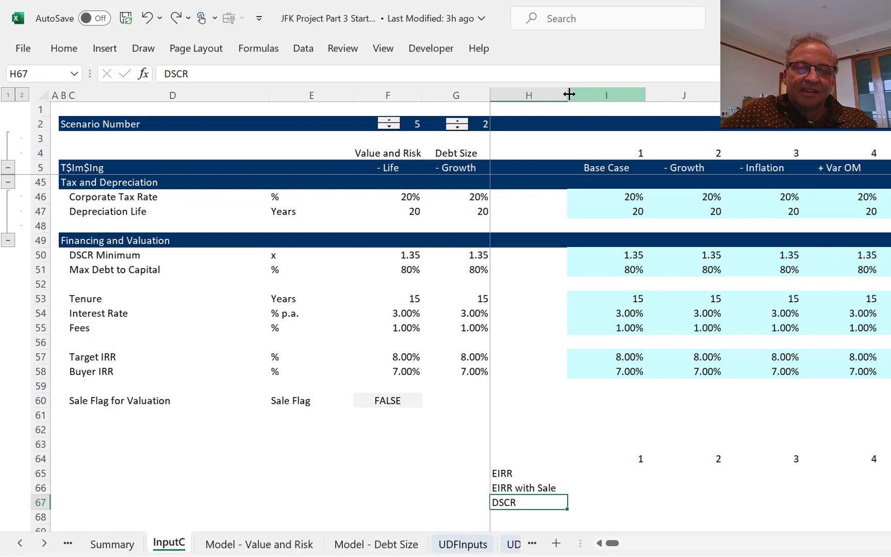
{"action": "key", "text": "Return"}
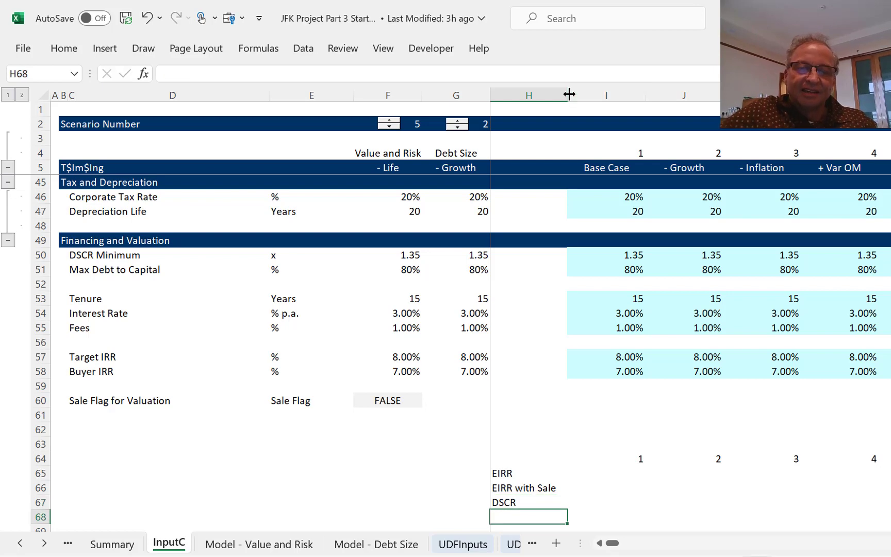
{"action": "type", "text": "LLCR"}
{"action": "key", "text": "Return"}
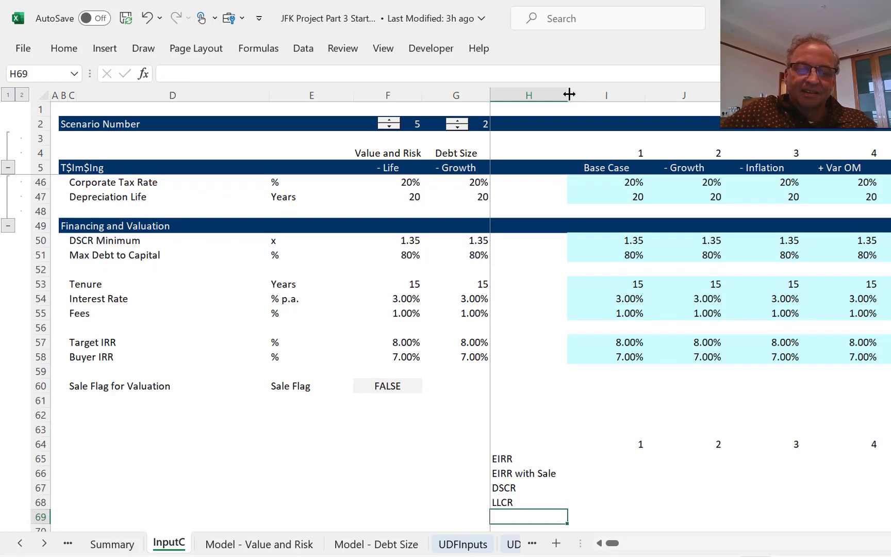
{"action": "type", "text": "PLC"}
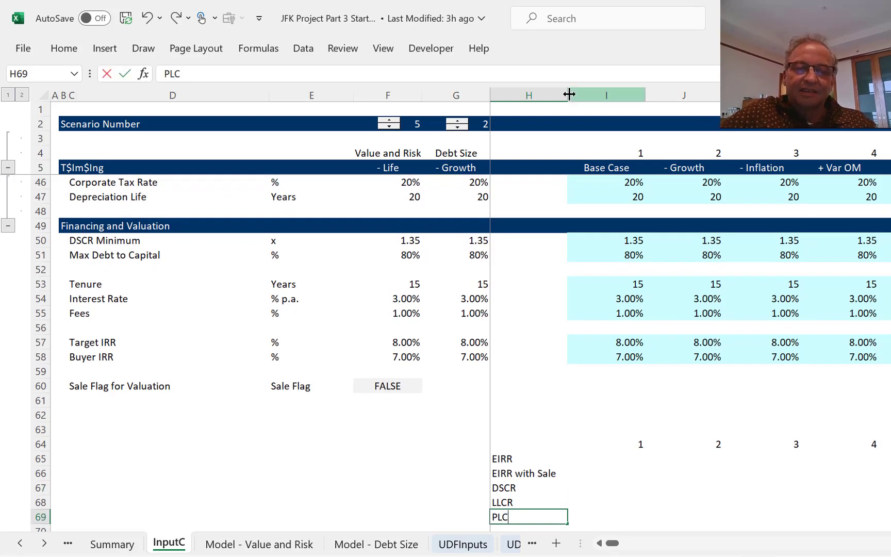
{"action": "key", "text": "Return"}
Move the five measure labels from H65:H69 to G65:G69, clearing column H beside the scenario columns.
{"action": "key", "text": "Up"}
{"action": "key", "text": "Up"}
{"action": "key", "text": "Up"}
{"action": "key", "text": "Up"}
{"action": "key", "text": "Up"}
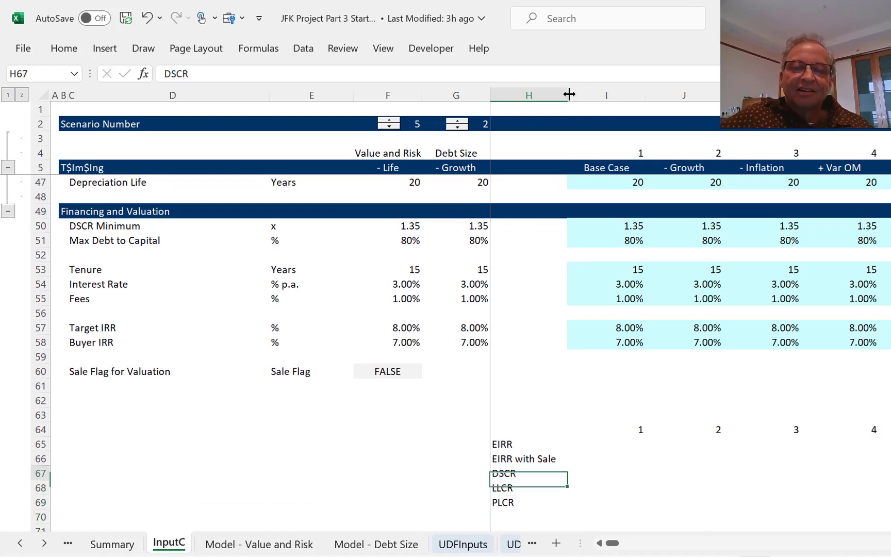
{"action": "key", "text": "Right"}
{"action": "key", "text": "Left"}
{"action": "key", "text": "Left"}
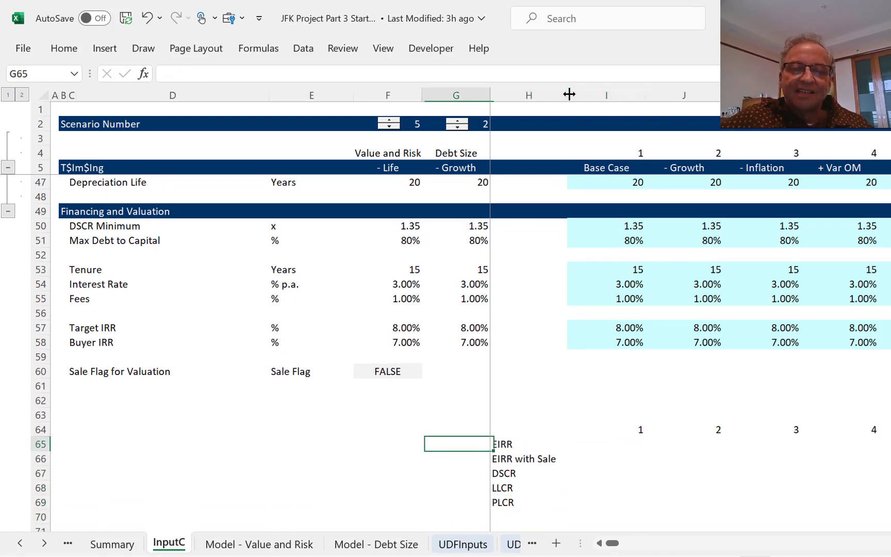
{"action": "key", "text": "Right"}
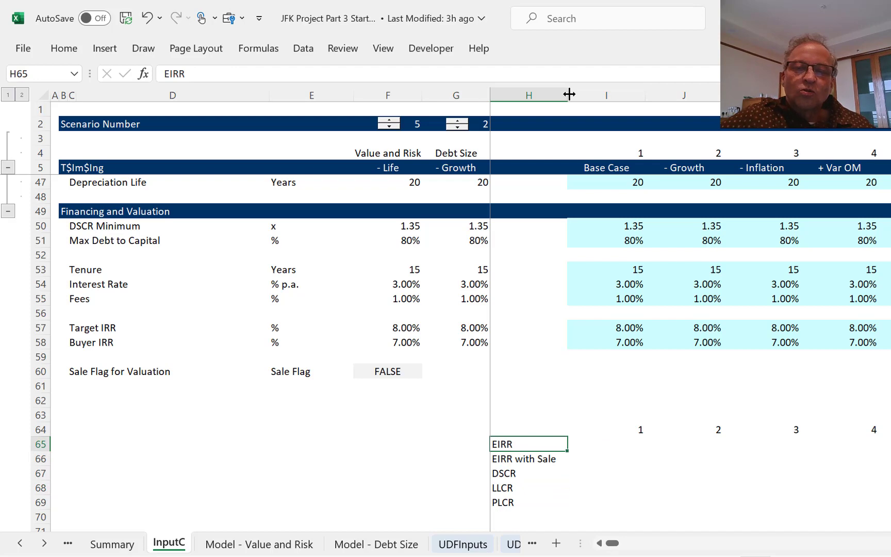
{"action": "key", "text": "Right"}
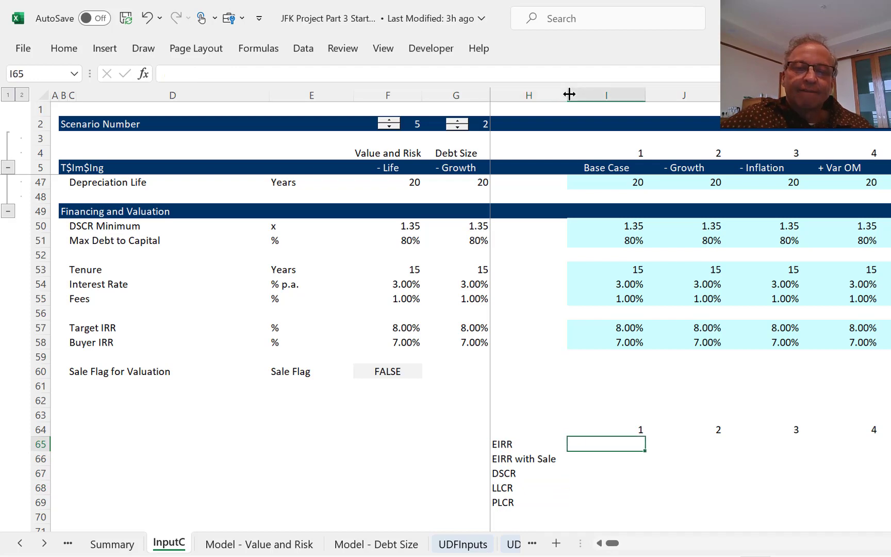
{"action": "key", "text": "Up"}
{"action": "key", "text": "Left"}
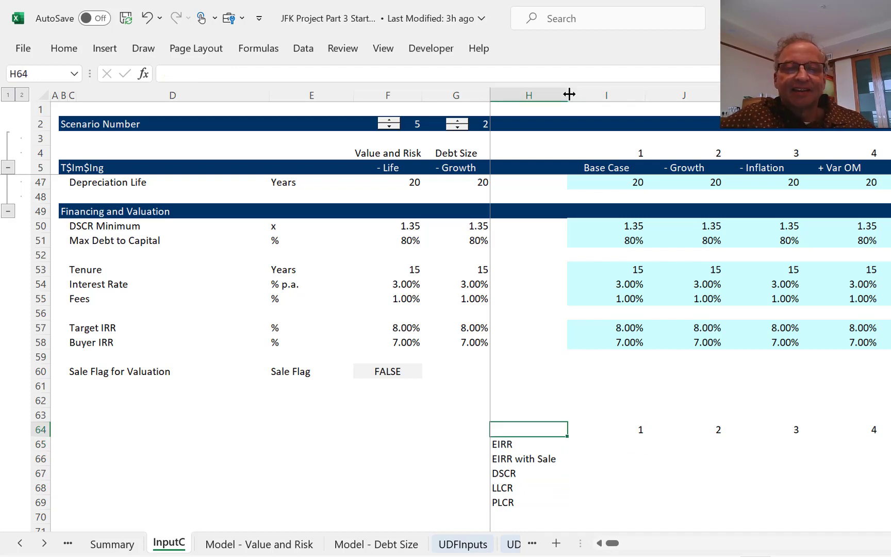
{"action": "key", "text": "Down"}
{"action": "key", "text": "shift+Down"}
{"action": "key", "text": "shift+Down"}
{"action": "key", "text": "shift+Down"}
{"action": "key", "text": "shift+Down"}
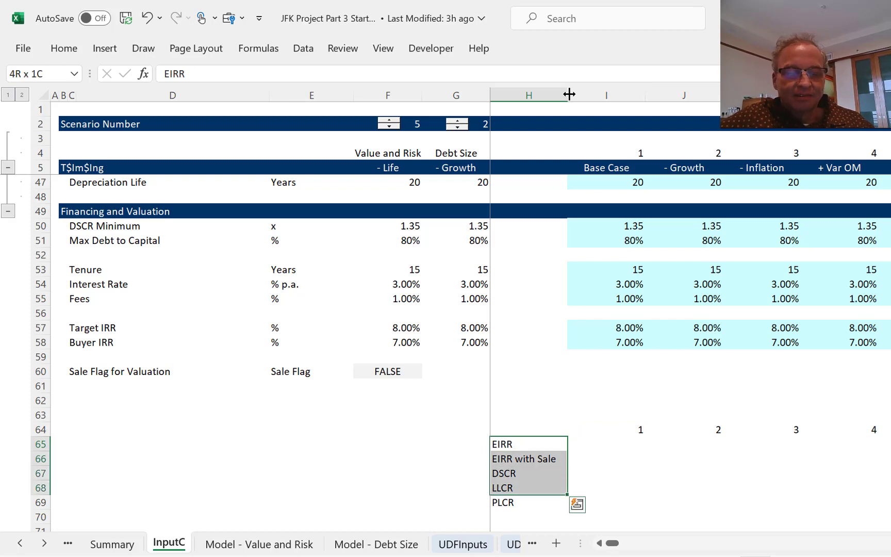
{"action": "key", "text": "ctrl+c"}
{"action": "key", "text": "Left"}
{"action": "key", "text": "ctrl+v"}
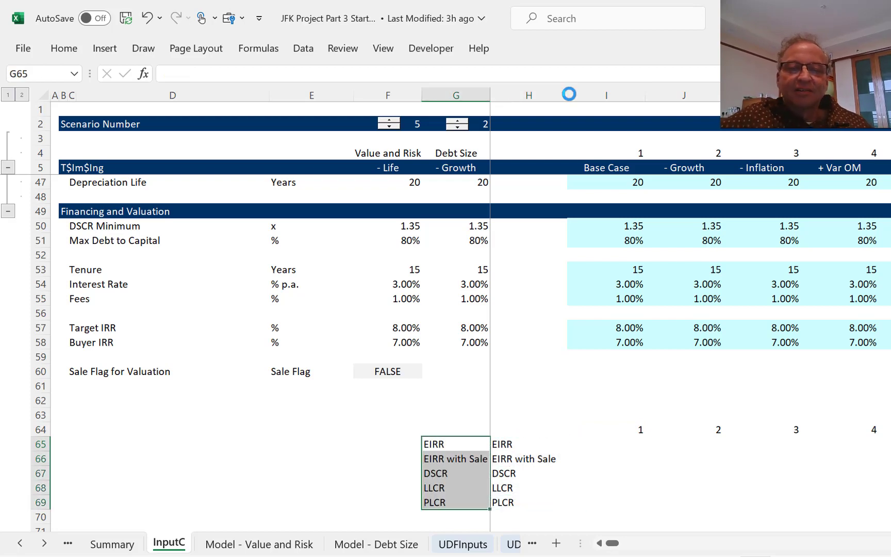
{"action": "key", "text": "Right"}
{"action": "key", "text": "Right"}
{"action": "key", "text": "Left"}
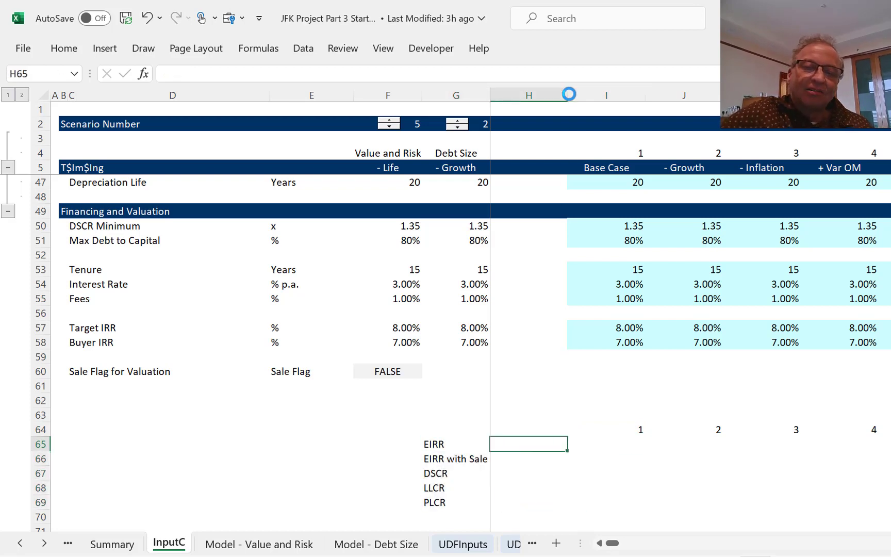
{"action": "type", "text": "="}
{"action": "key", "text": "ctrl+Page_Up"}
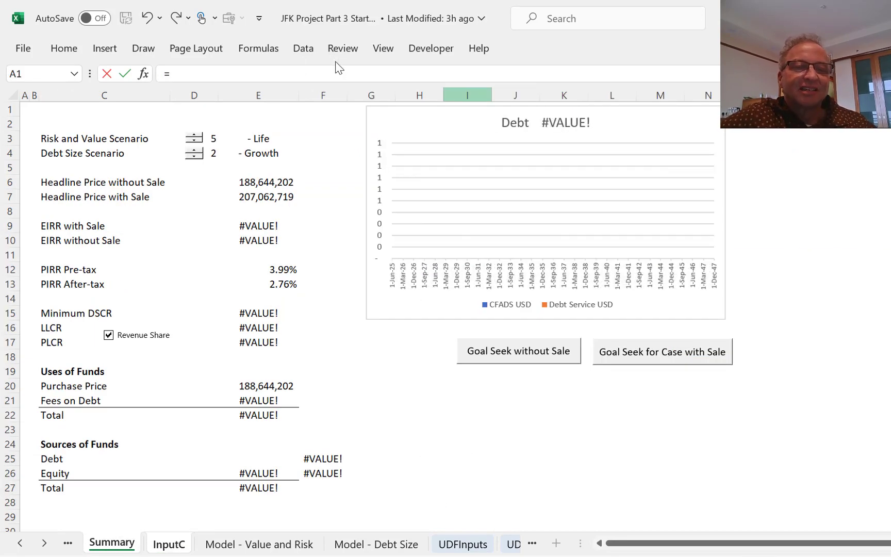
{"action": "key", "text": "ctrl+Page_Down"}
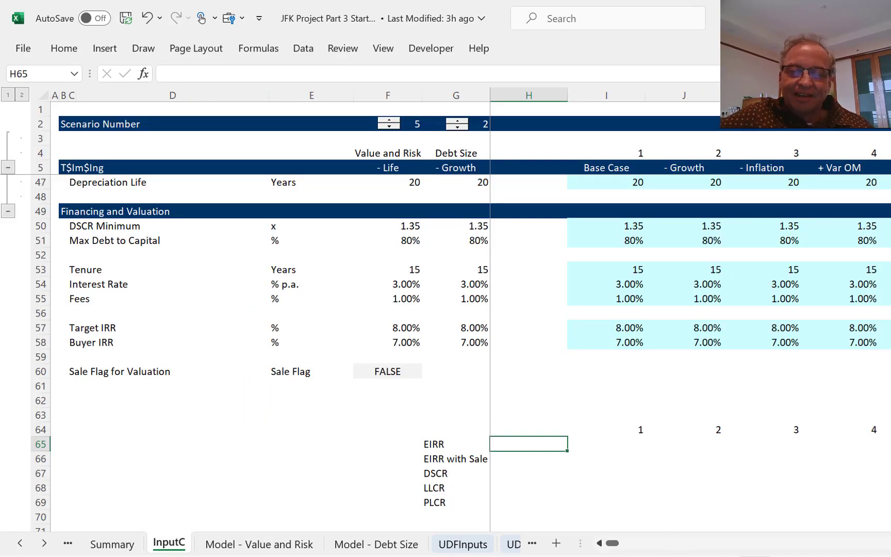
Check the Base Case figures on the Model - Value and Risk, UDFInputs, UDFOutput and Summary sheets.
{"action": "key", "text": "alt+Tab"}
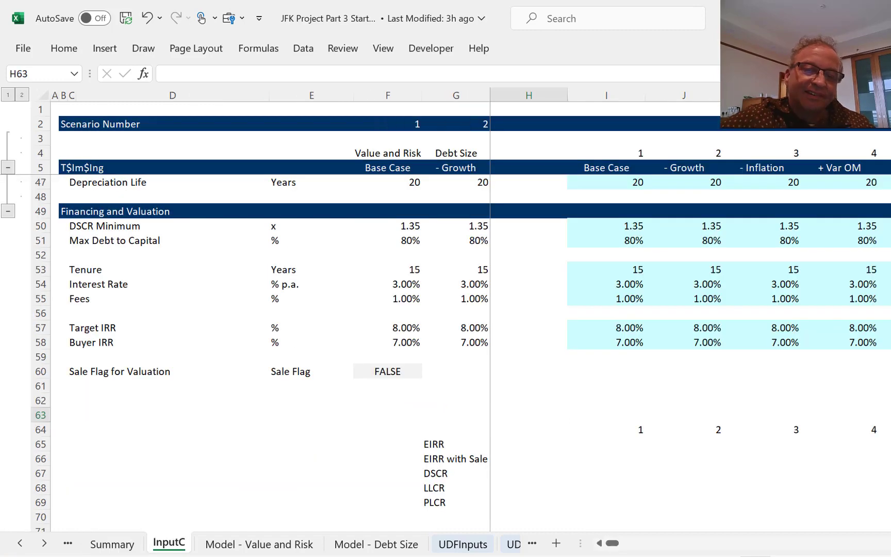
{"action": "key", "text": "ctrl+Page_Down"}
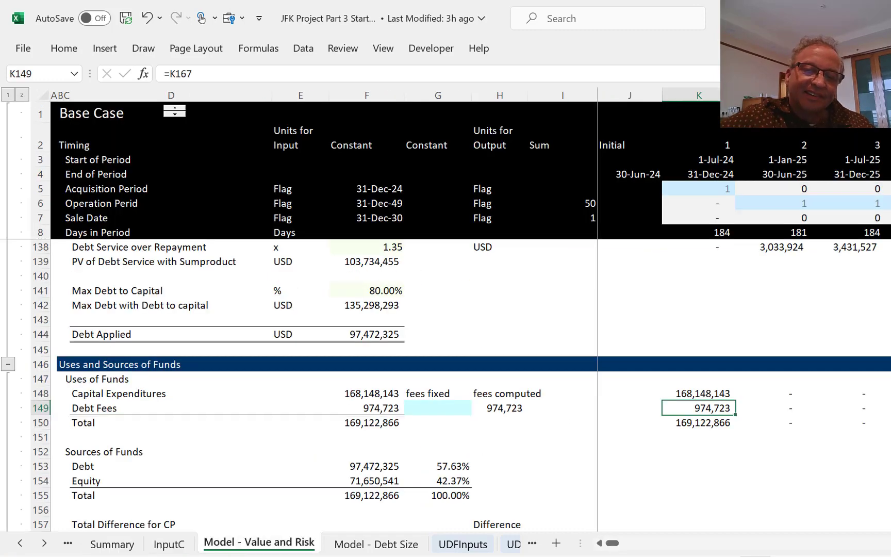
{"action": "key", "text": "ctrl+Page_Down"}
{"action": "key", "text": "ctrl+Page_Down"}
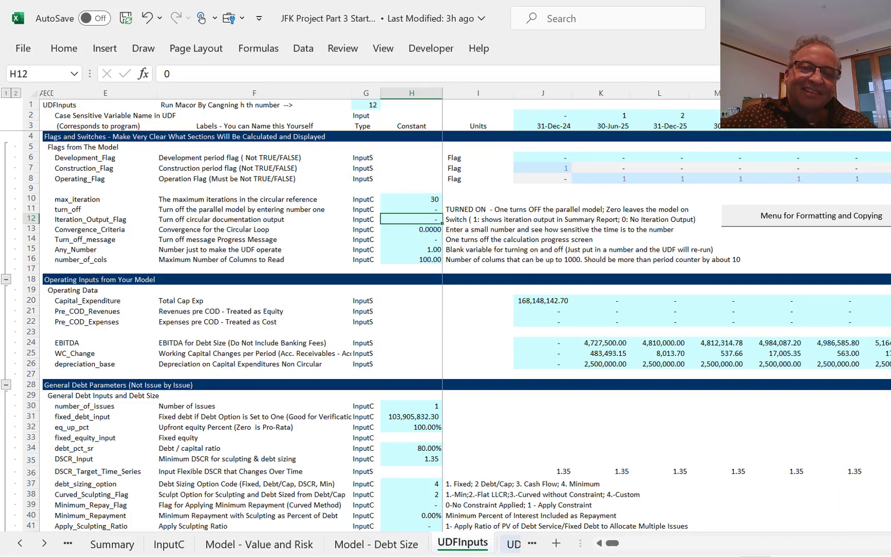
{"action": "key", "text": "ctrl+Page_Down"}
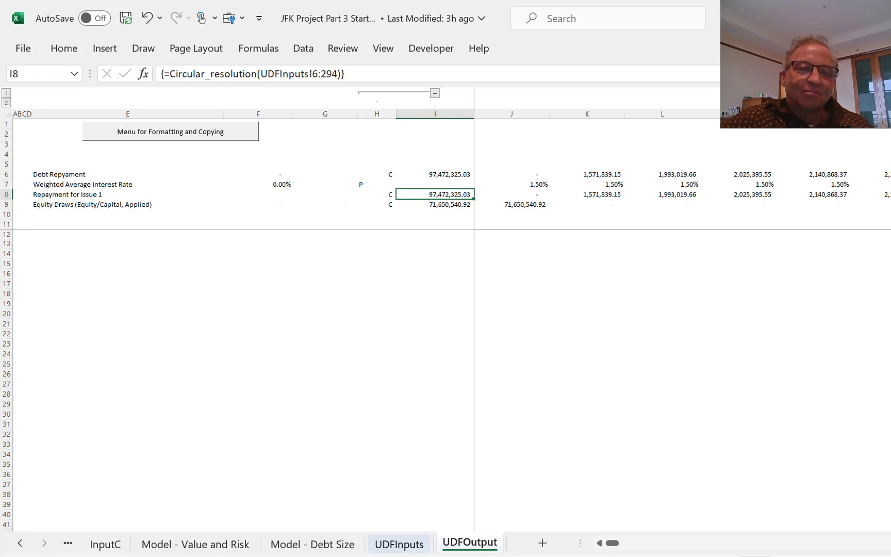
{"action": "key", "text": "ctrl+Page_Up"}
{"action": "key", "text": "Up"}
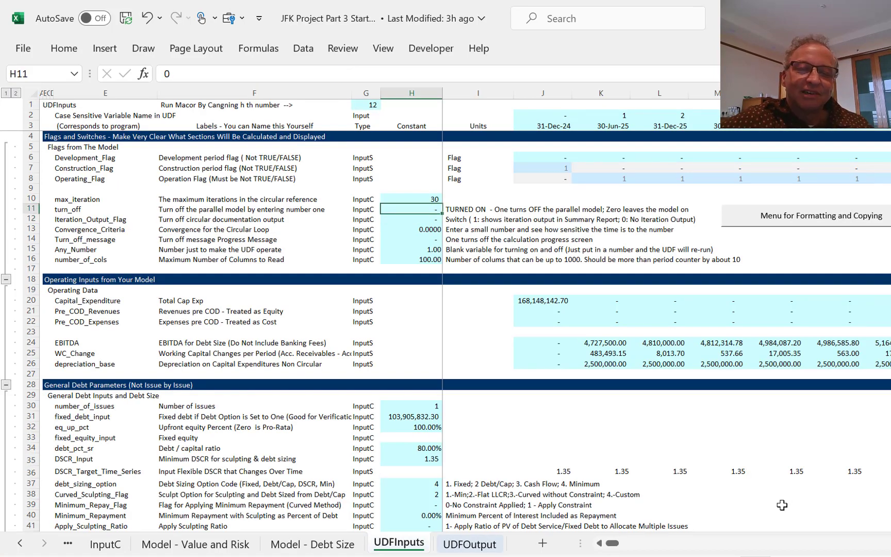
{"action": "key", "text": "ctrl+Page_Up"}
{"action": "key", "text": "ctrl+Page_Up"}
{"action": "key", "text": "ctrl+Page_Up"}
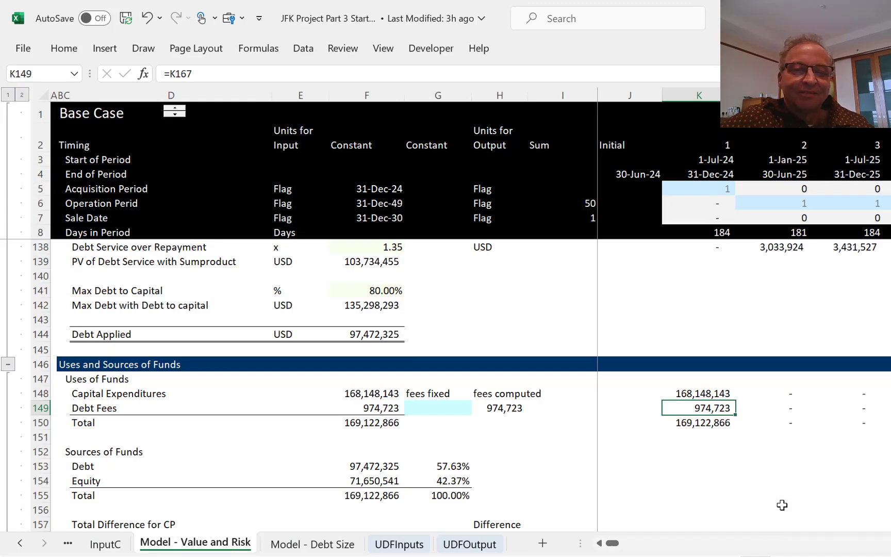
{"action": "key", "text": "ctrl+Page_Up"}
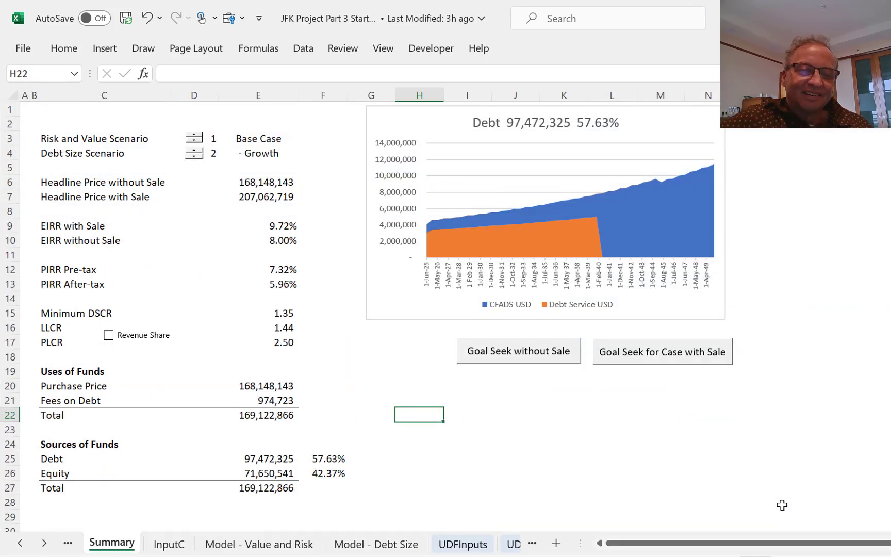
Link the EIRR cell H65 on InputC to EIRR without Sale in Summary!E10.
{"action": "key", "text": "ctrl+Page_Down"}
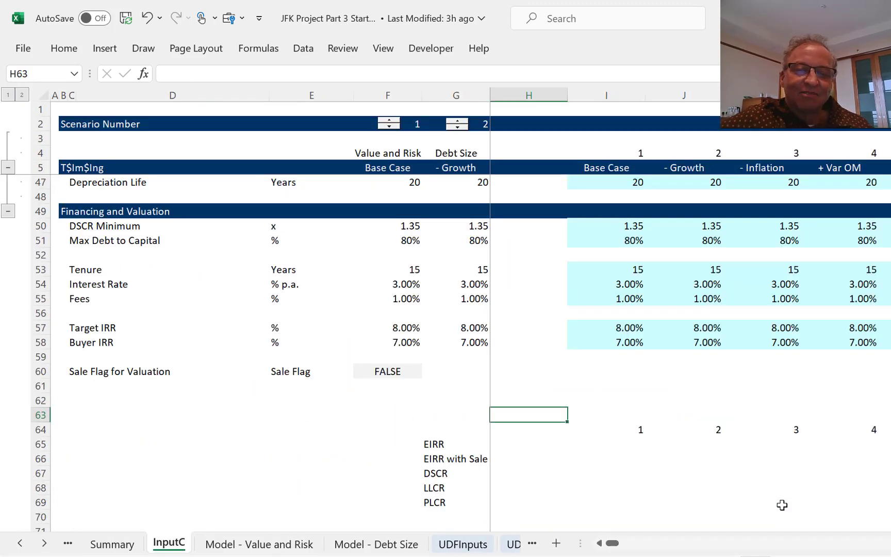
{"action": "key", "text": "Down"}
{"action": "key", "text": "Down"}
{"action": "type", "text": "="}
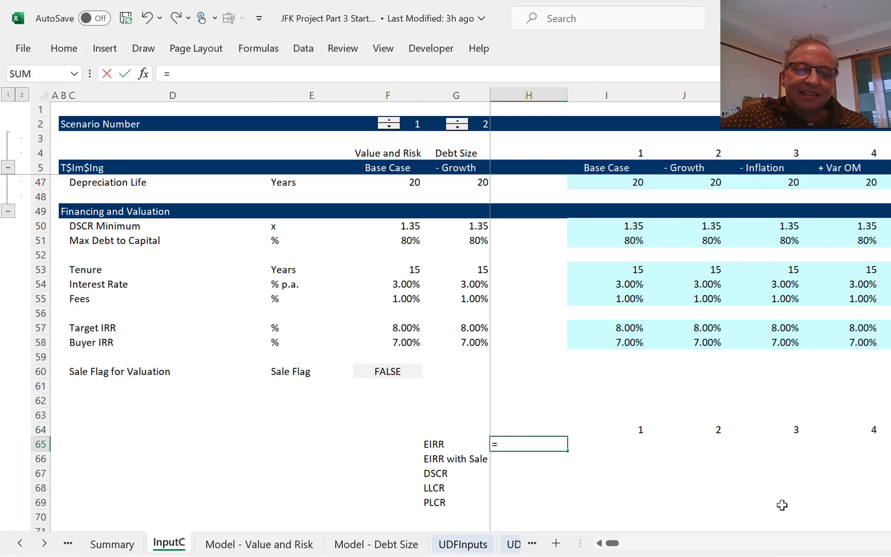
{"action": "key", "text": "ctrl+Page_Up"}
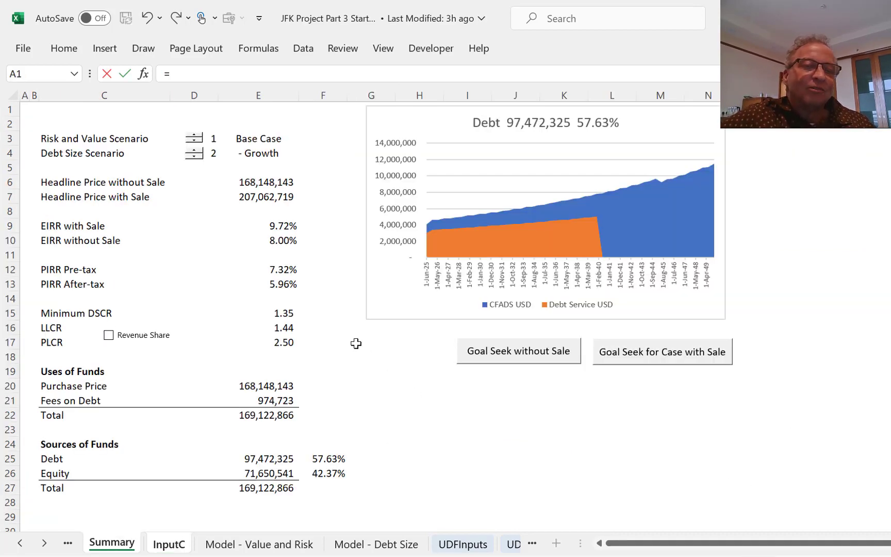
{"action": "left_click", "coordinate": [277, 244]}
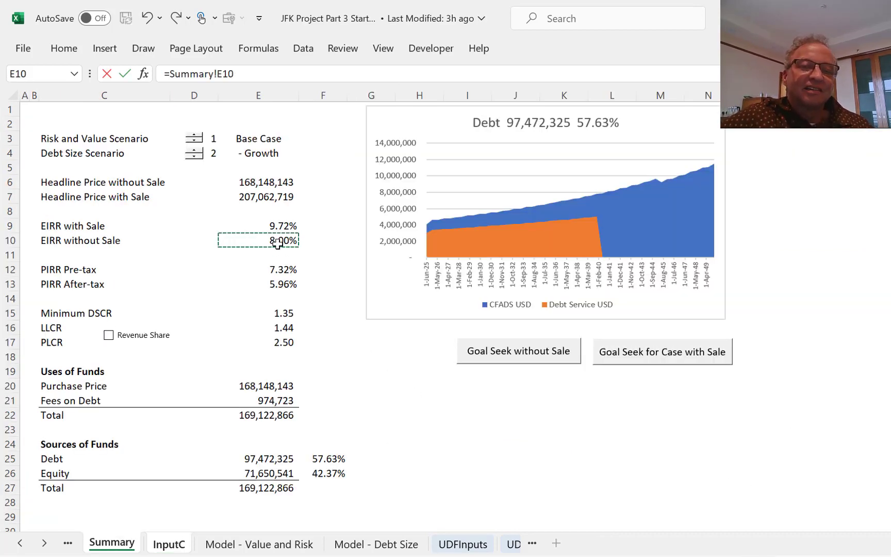
{"action": "key", "text": "Return"}
Link the EIRR with Sale cell H66 to EIRR with Sale in Summary!E9.
{"action": "type", "text": "="}
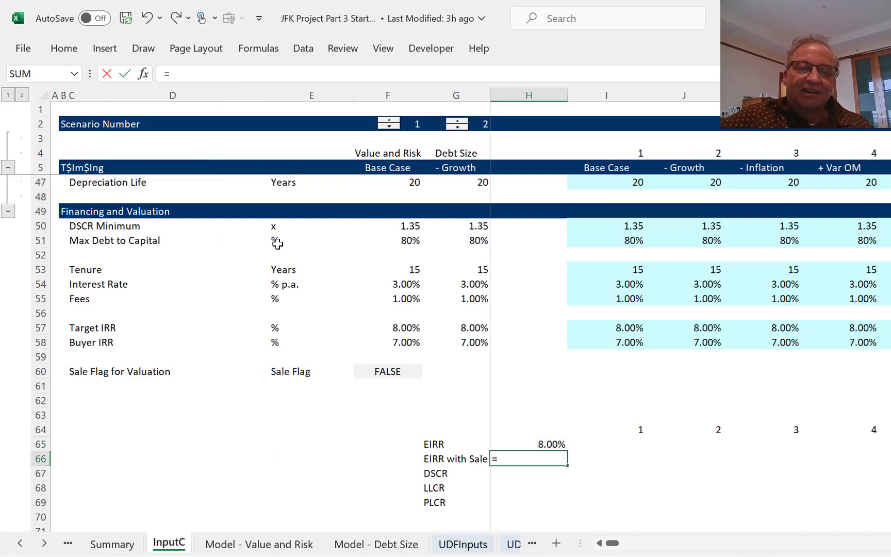
{"action": "key", "text": "ctrl+Page_Up"}
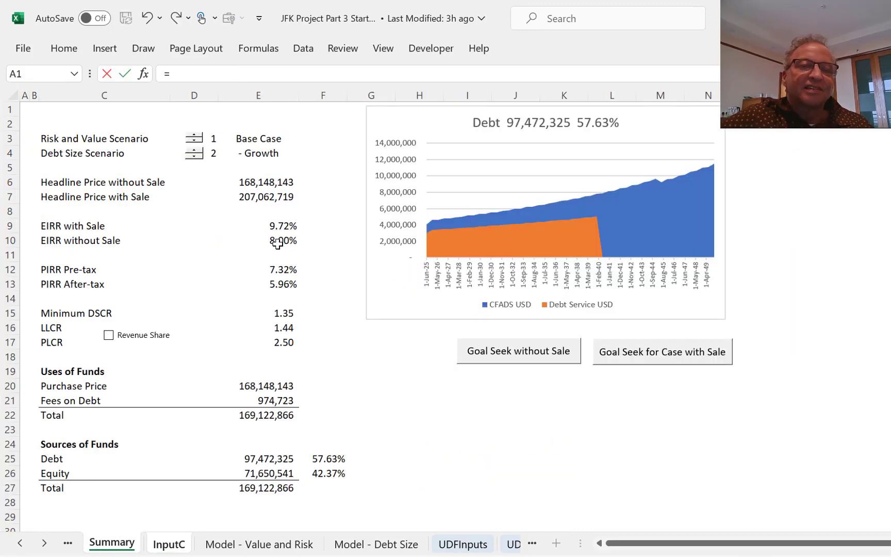
{"action": "left_click", "coordinate": [258, 221]}
{"action": "key", "text": "Return"}
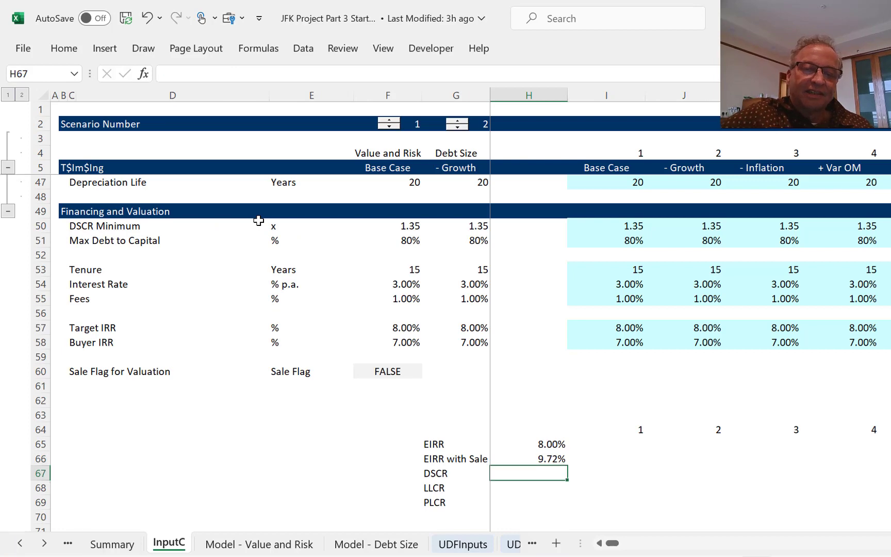
Link the DSCR cell H67 to the minimum DSCR in Summary!E15 and fill the link down through H69 for LLCR and PLCR.
{"action": "type", "text": "="}
{"action": "key", "text": "ctrl+Page_Up"}
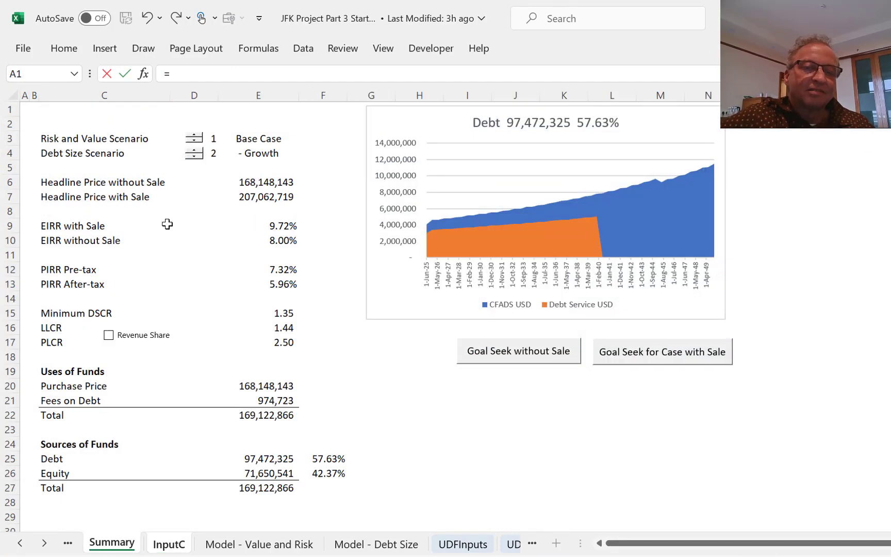
{"action": "left_click", "coordinate": [260, 315]}
{"action": "key", "text": "Return"}
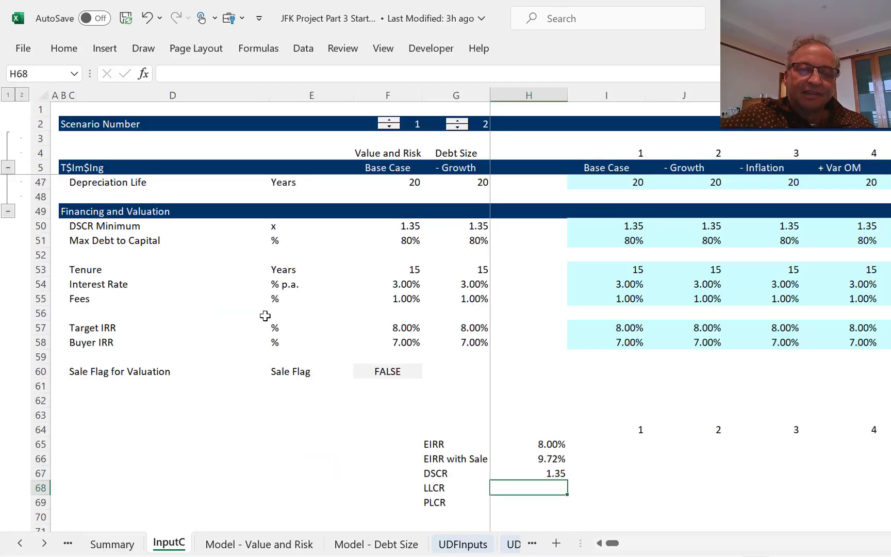
{"action": "key", "text": "Up"}
{"action": "key", "text": "shift+Down"}
{"action": "key", "text": "shift+Down"}
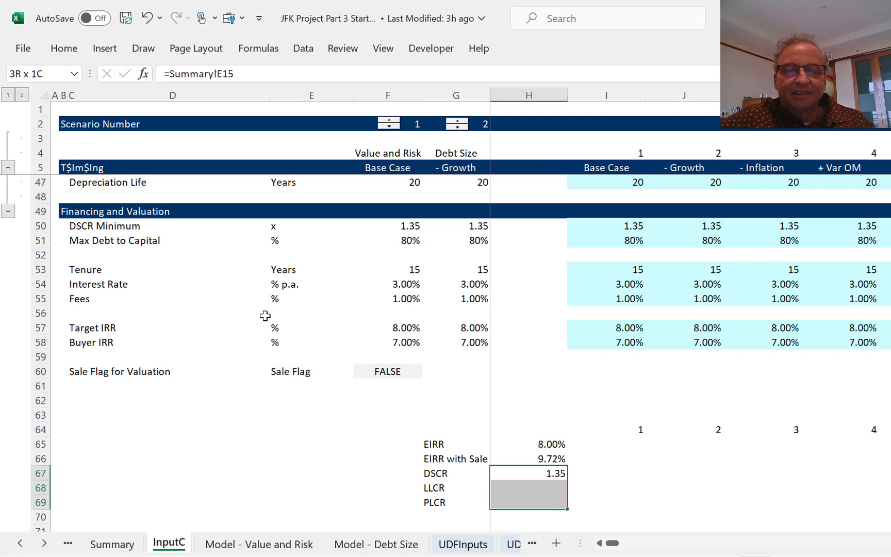
{"action": "key", "text": "ctrl+d"}
Format the DSCR, LLCR and PLCR values in H67:H69 with the comma style.
{"action": "key", "text": "Down"}
{"action": "key", "text": "Up"}
{"action": "key", "text": "shift+Down"}
{"action": "key", "text": "shift+Down"}
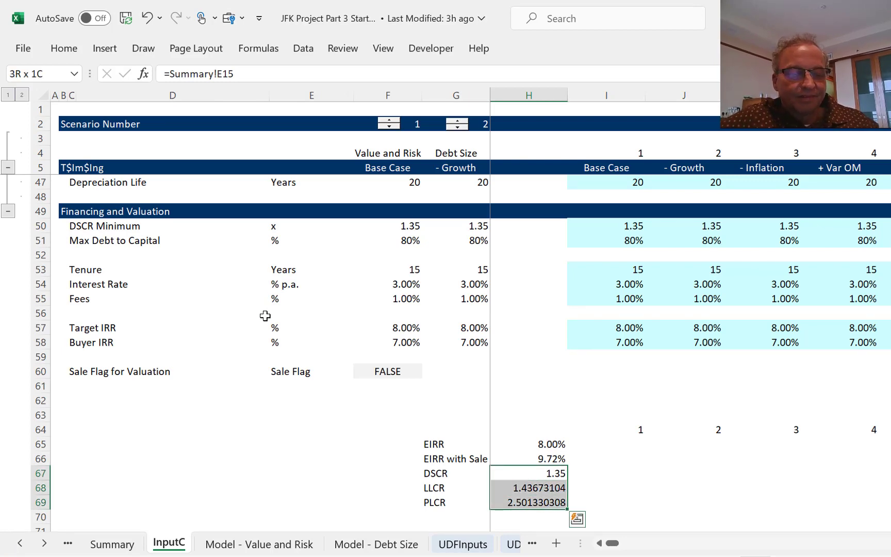
{"action": "key", "text": "alt+h"}
{"action": "key", "text": "k"}
{"action": "key", "text": "Up"}
{"action": "key", "text": "Up"}
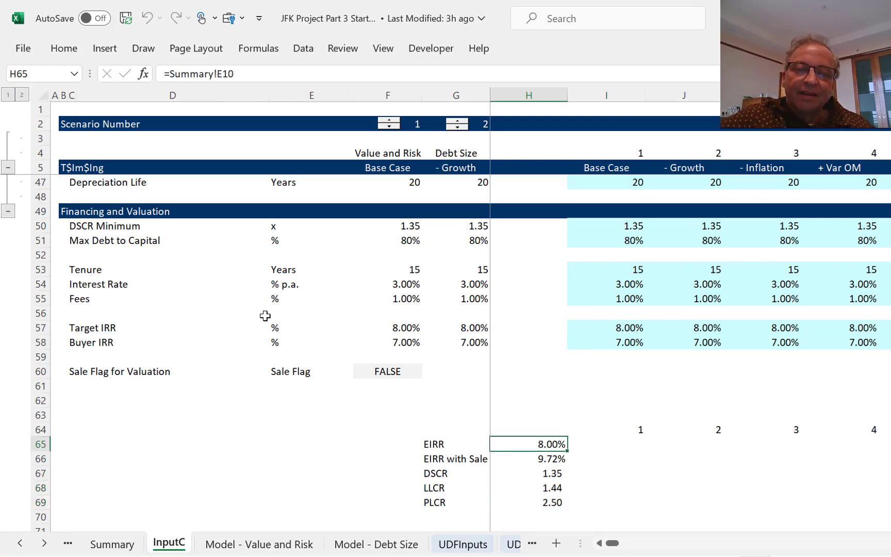
{"action": "key", "text": "Right"}
{"action": "key", "text": "Up"}
{"action": "key", "text": "Left"}
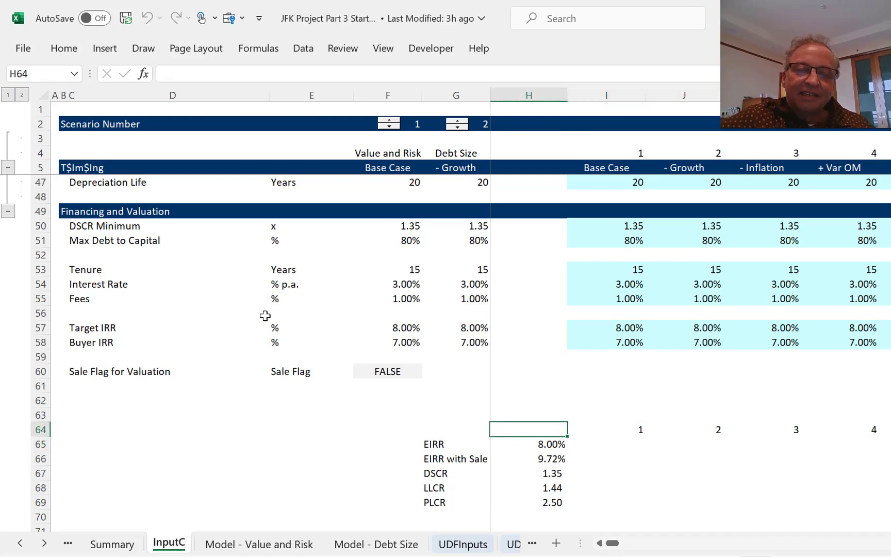
{"action": "key", "text": "shift+Down"}
{"action": "key", "text": "shift+Down"}
{"action": "key", "text": "shift+Down"}
{"action": "key", "text": "shift+Down"}
{"action": "key", "text": "shift+Down"}
{"action": "key", "text": "shift+Down"}
{"action": "key", "text": "shift+Up"}
{"action": "key", "text": "shift+Right"}
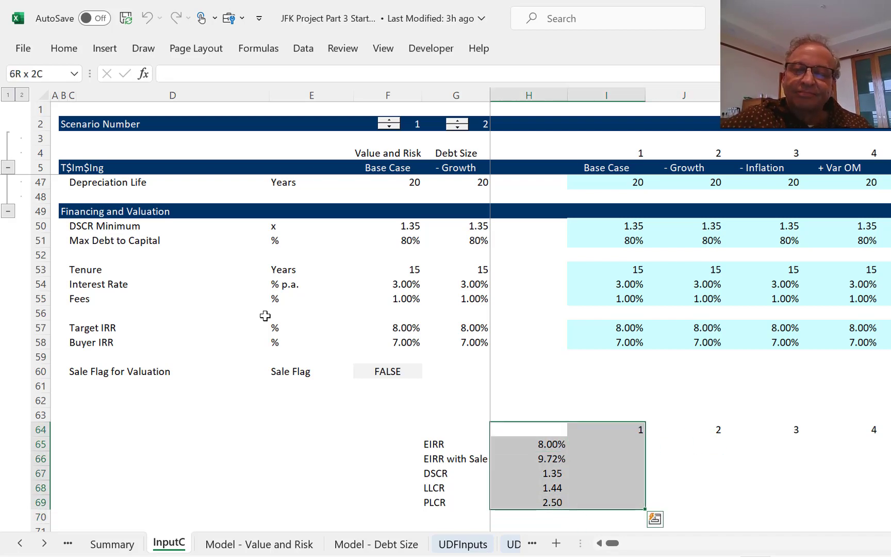
{"action": "key", "text": "shift+Right"}
{"action": "key", "text": "shift+Right"}
{"action": "key", "text": "shift+Right"}
{"action": "key", "text": "shift+Right"}
{"action": "key", "text": "shift+Right"}
{"action": "key", "text": "shift+Right"}
{"action": "key", "text": "shift+Right"}
{"action": "key", "text": "shift+Right"}
{"action": "key", "text": "shift+Right"}
{"action": "key", "text": "shift+Left"}
{"action": "key", "text": "shift+Left"}
{"action": "key", "text": "shift+Left"}
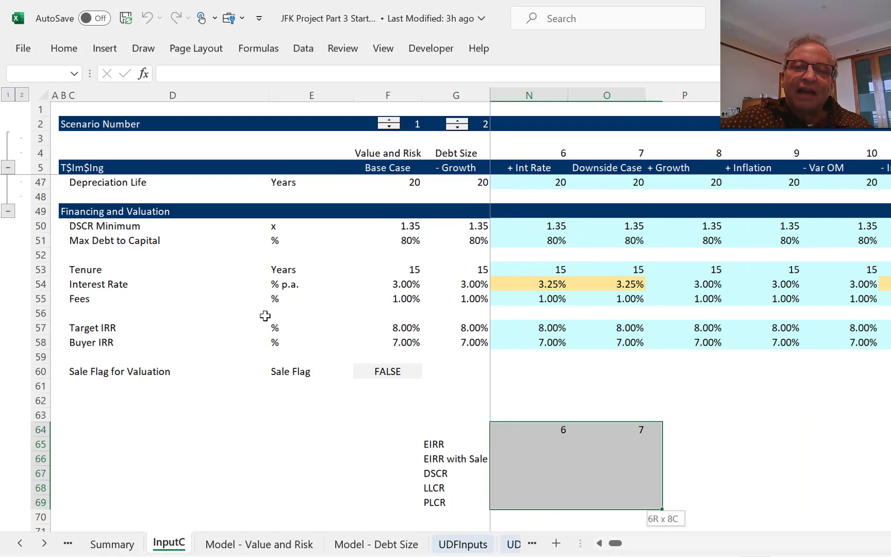
{"action": "key", "text": "Right"}
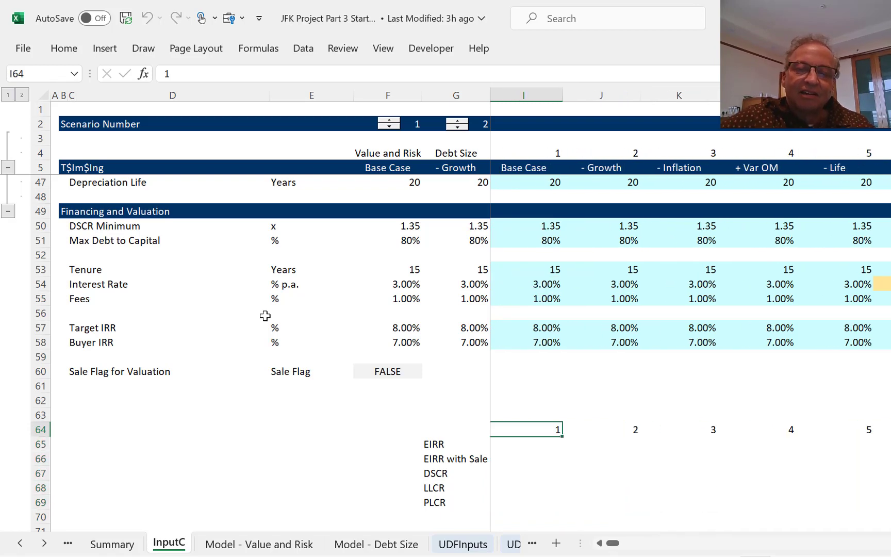
Create a data table over H64:O69 covering scenarios 1 to 7, with the Value and Risk scenario number in F2 as row input cell.
{"action": "key", "text": "Left"}
{"action": "key", "text": "shift+Down"}
{"action": "key", "text": "shift+Down"}
{"action": "key", "text": "shift+Down"}
{"action": "key", "text": "shift+Down"}
{"action": "key", "text": "shift+Down"}
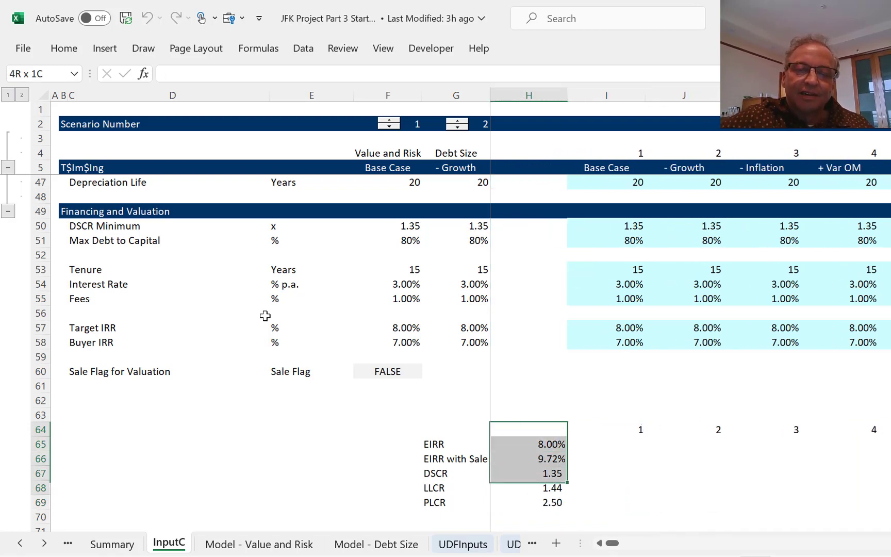
{"action": "key", "text": "shift+Right"}
{"action": "key", "text": "shift+Right"}
{"action": "key", "text": "shift+Right"}
{"action": "key", "text": "shift+Right"}
{"action": "key", "text": "shift+Right"}
{"action": "key", "text": "shift+Right"}
{"action": "key", "text": "shift+Right"}
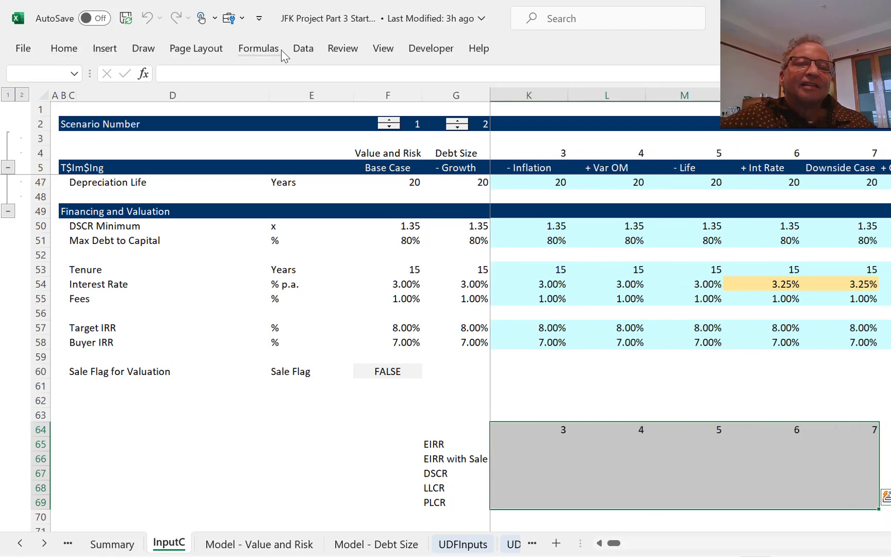
{"action": "left_click", "coordinate": [303, 52]}
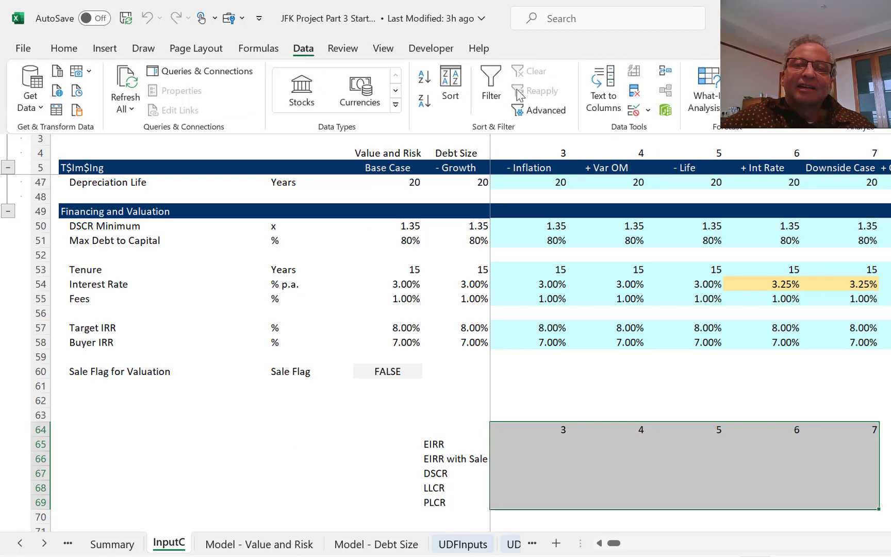
{"action": "left_click", "coordinate": [706, 98]}
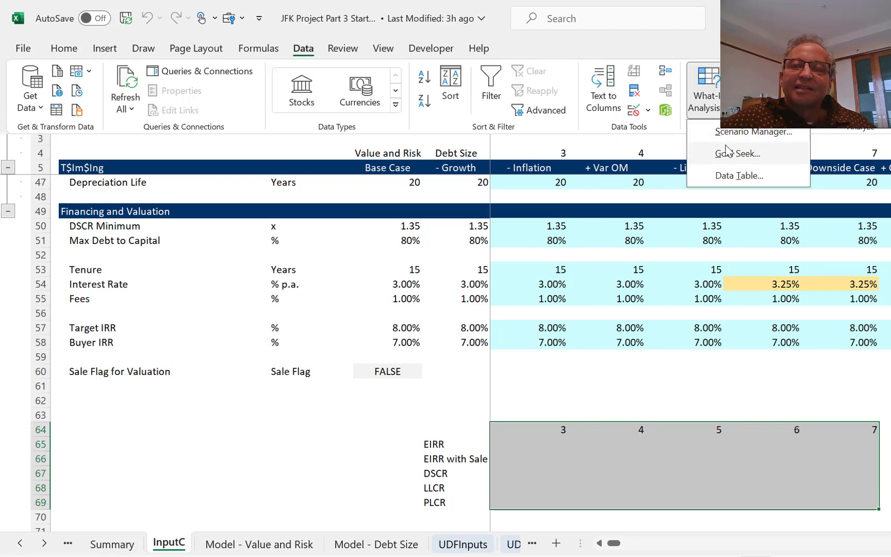
{"action": "left_click", "coordinate": [728, 178]}
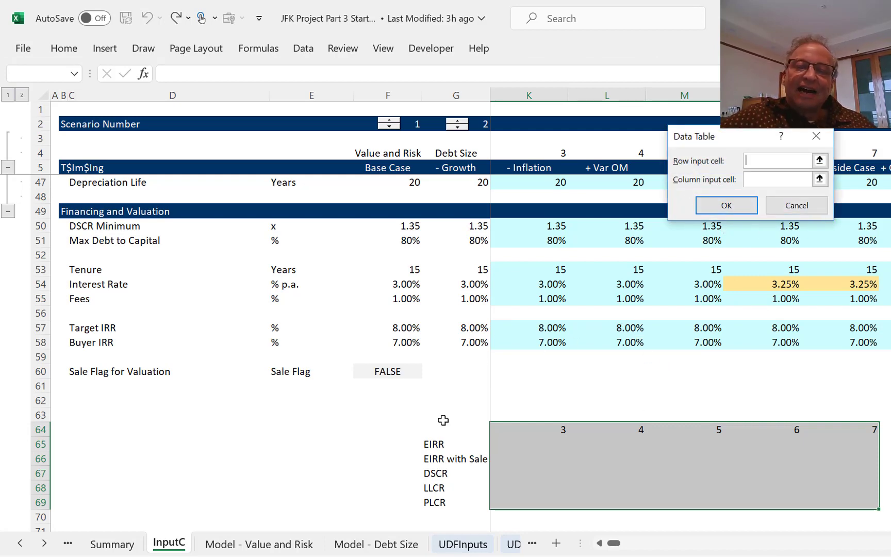
{"action": "left_click", "coordinate": [819, 160]}
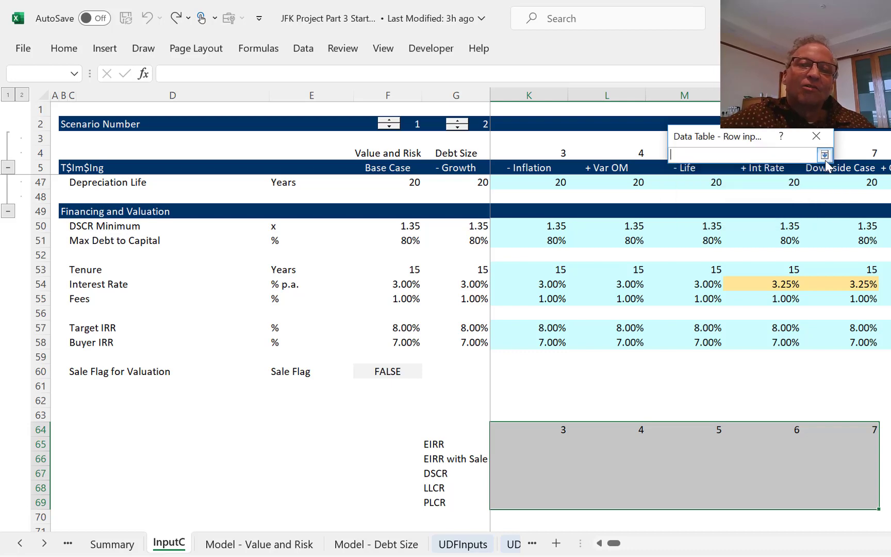
{"action": "left_click", "coordinate": [417, 120]}
{"action": "key", "text": "Return"}
{"action": "key", "text": "Return"}
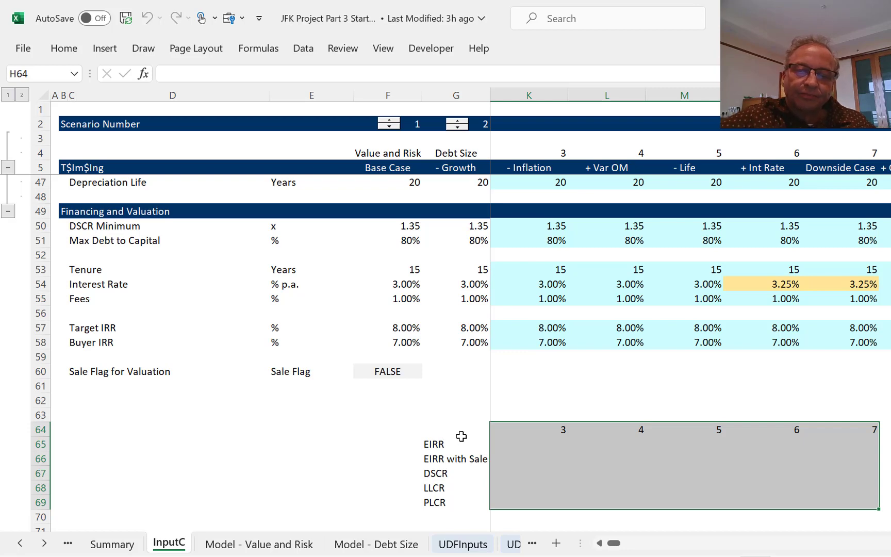
Switch the workbook's calculation mode to Automatic so that data tables are also calculated.
{"action": "key", "text": "Right"}
{"action": "key", "text": "Left"}
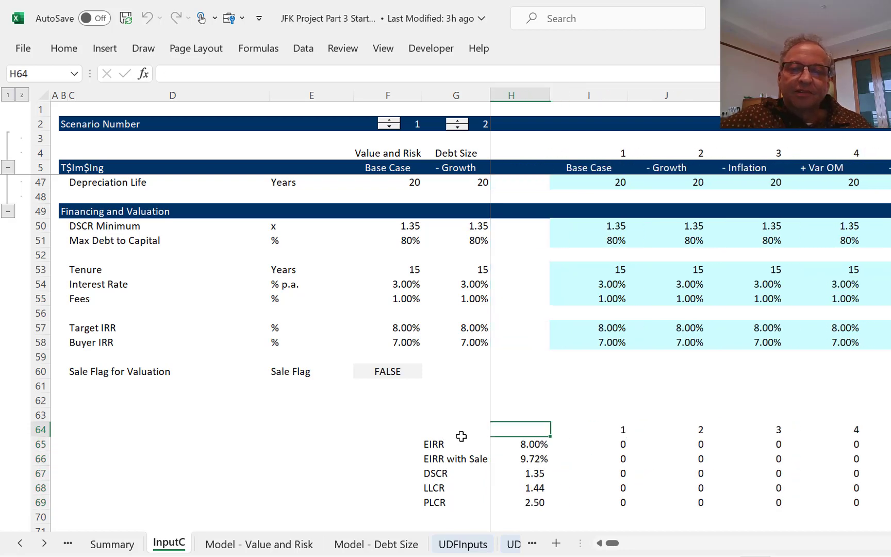
{"action": "key", "text": "Down"}
{"action": "key", "text": "Left"}
{"action": "key", "text": "Right"}
{"action": "key", "text": "Right"}
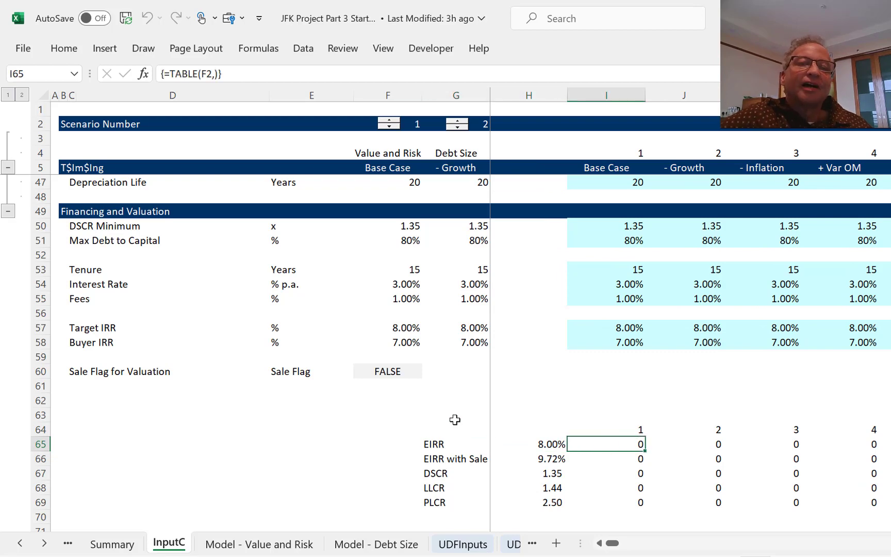
{"action": "left_click", "coordinate": [259, 48]}
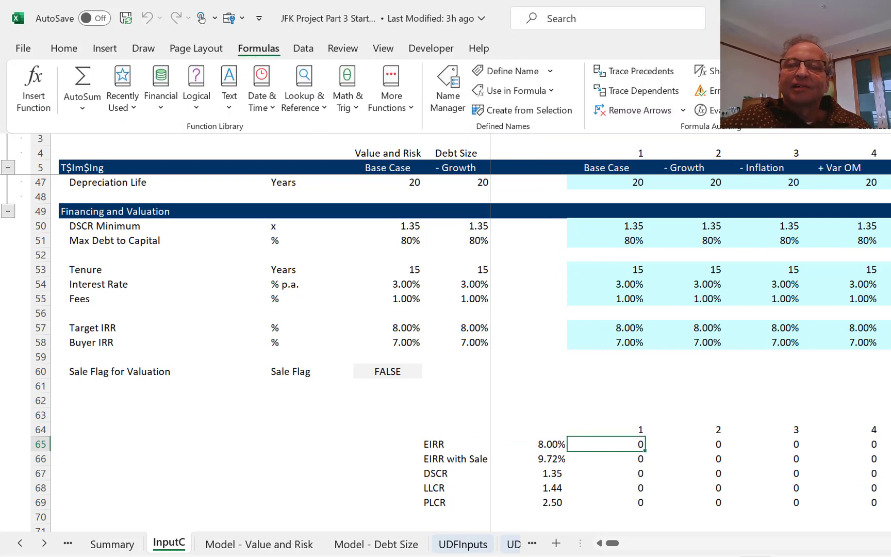
{"action": "left_click", "coordinate": [807, 98]}
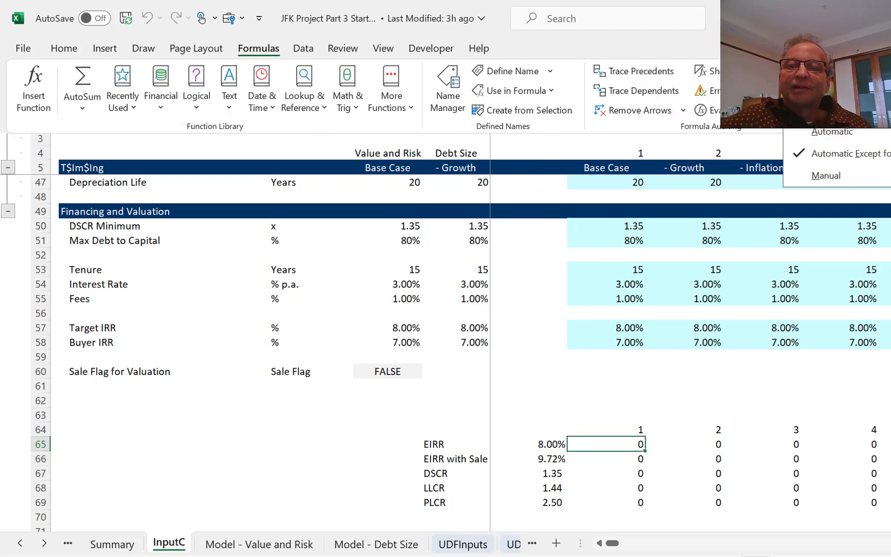
{"action": "left_click", "coordinate": [825, 134]}
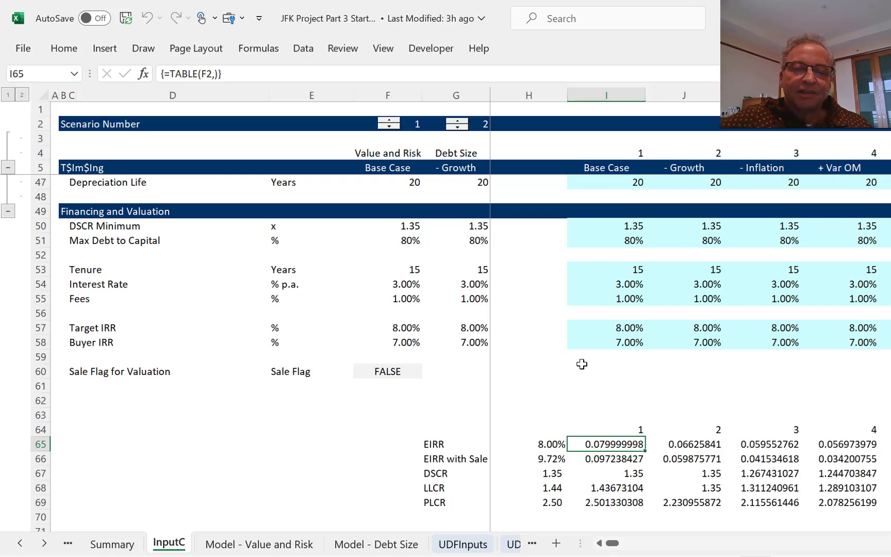
Copy only the number formats of H65:H69 onto the data table results in I65:O69.
{"action": "key", "text": "Left"}
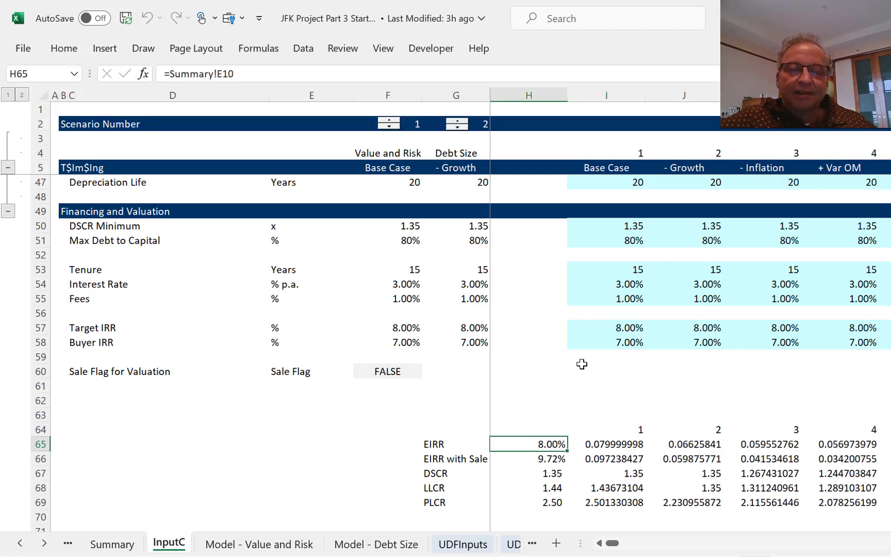
{"action": "key", "text": "shift+Down"}
{"action": "key", "text": "shift+Down"}
{"action": "key", "text": "shift+Down"}
{"action": "key", "text": "shift+Down"}
{"action": "key", "text": "ctrl+c"}
{"action": "key", "text": "Up"}
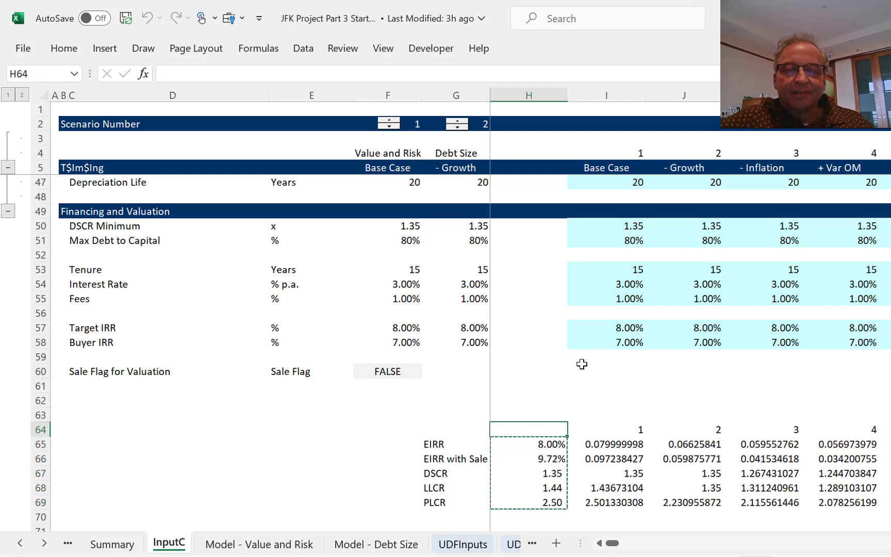
{"action": "key", "text": "Down"}
{"action": "key", "text": "Right"}
{"action": "key", "text": "shift+Down"}
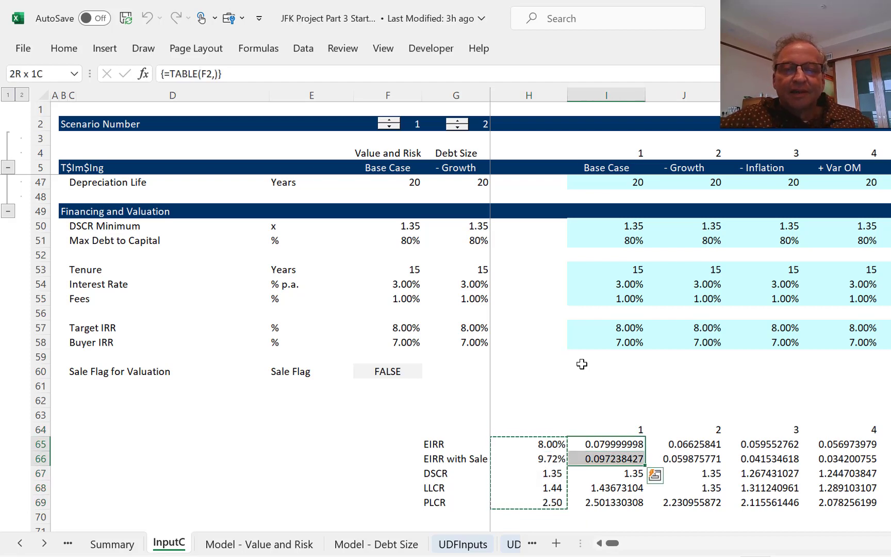
{"action": "key", "text": "Up"}
{"action": "key", "text": "Down"}
{"action": "key", "text": "shift+Down"}
{"action": "key", "text": "shift+Down"}
{"action": "key", "text": "shift+Down"}
{"action": "key", "text": "shift+Down"}
{"action": "key", "text": "ctrl+shift+Right"}
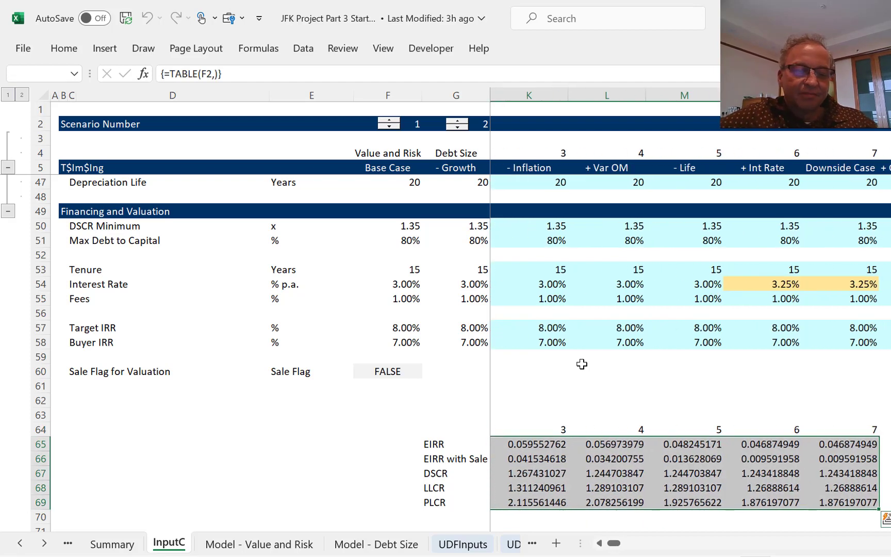
{"action": "key", "text": "alt+e"}
{"action": "key", "text": "s"}
{"action": "key", "text": "t"}
{"action": "key", "text": "Return"}
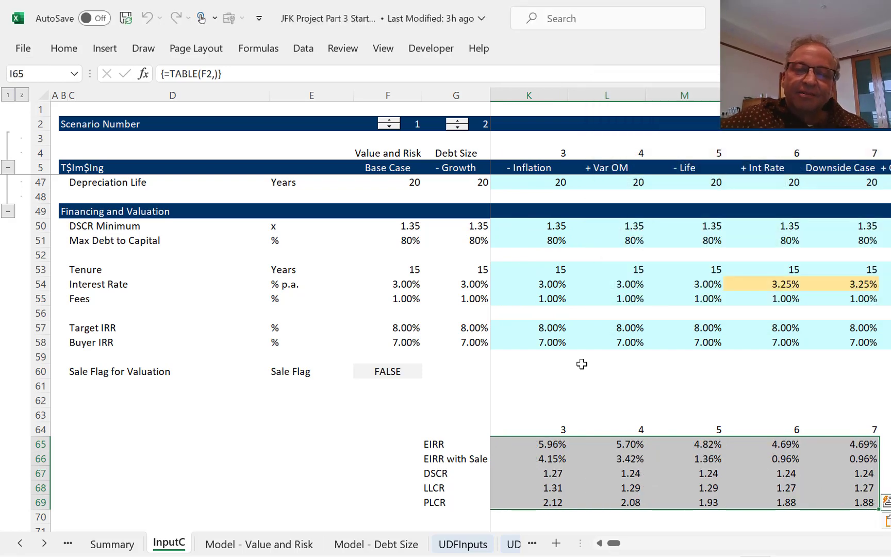
{"action": "key", "text": "Left"}
{"action": "key", "text": "Left"}
{"action": "key", "text": "Left"}
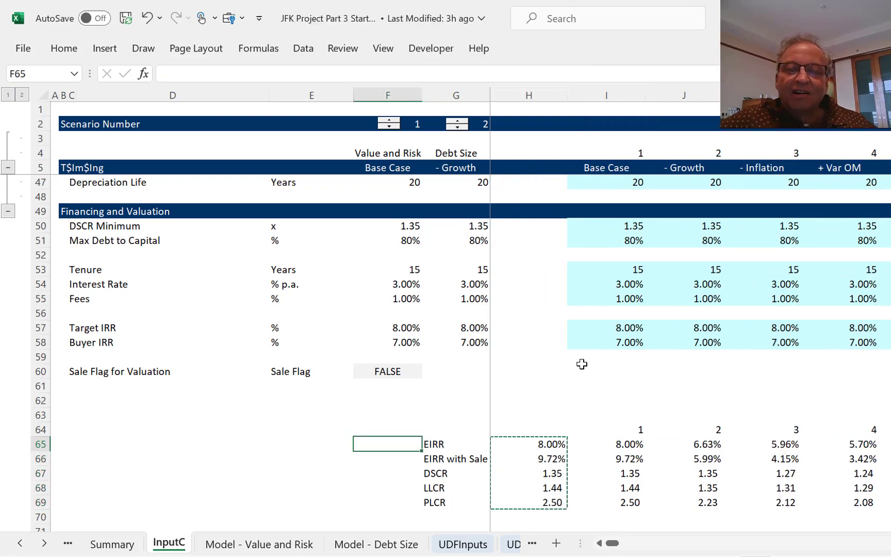
{"action": "key", "text": "Escape"}
Link I63 above the data table to the Base Case scenario name with the formula =I5.
{"action": "key", "text": "Right"}
{"action": "key", "text": "Right"}
{"action": "key", "text": "Right"}
{"action": "key", "text": "Up"}
{"action": "key", "text": "Up"}
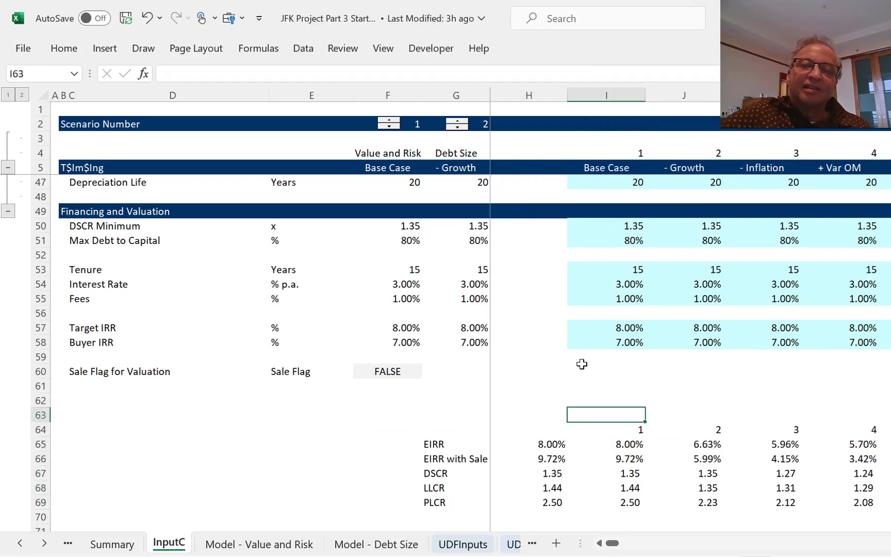
{"action": "type", "text": "="}
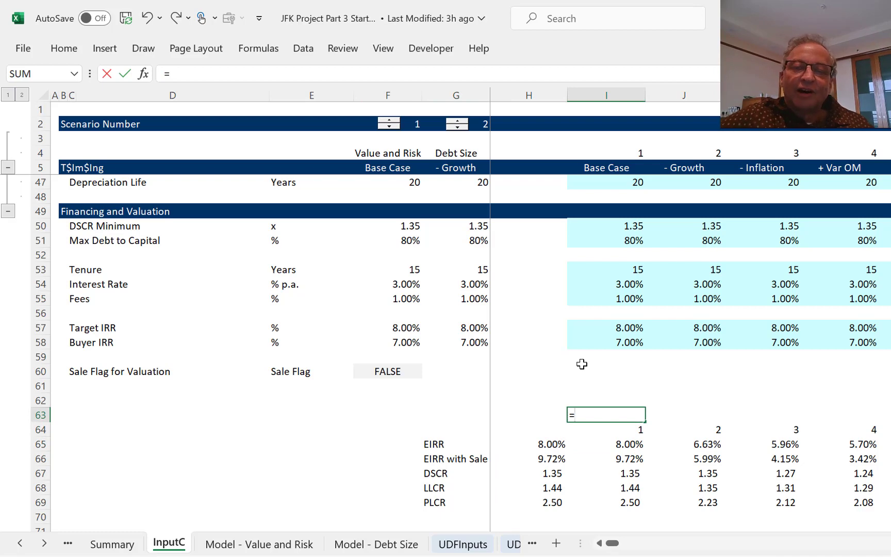
{"action": "left_click", "coordinate": [612, 171]}
{"action": "key", "text": "Return"}
Fill the scenario name formula from I63 across to O63, above scenarios 1 to 7.
{"action": "key", "text": "Up"}
{"action": "key", "text": "shift+Right"}
{"action": "key", "text": "shift+Right"}
{"action": "key", "text": "shift+Right"}
{"action": "key", "text": "shift+Right"}
{"action": "key", "text": "shift+Right"}
{"action": "key", "text": "shift+Right"}
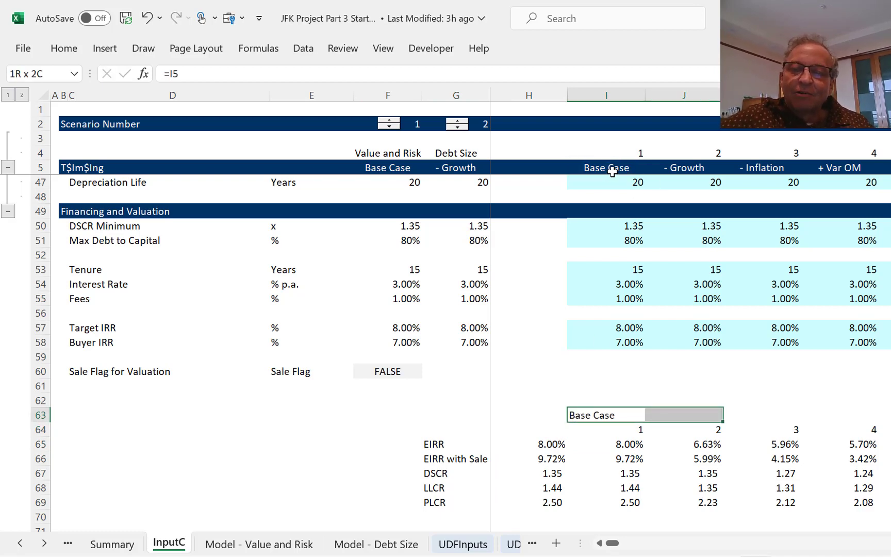
{"action": "key", "text": "shift+Right"}
{"action": "key", "text": "shift+Left"}
{"action": "key", "text": "shift+Right"}
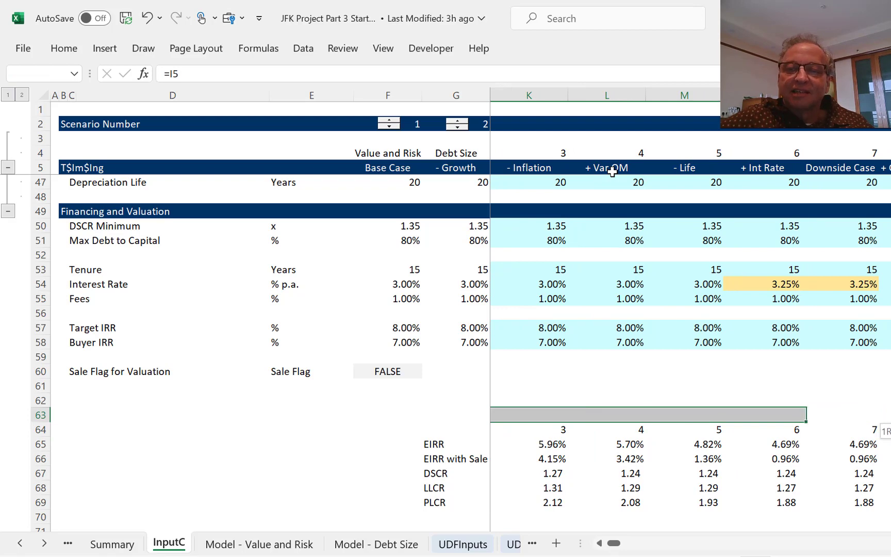
{"action": "key", "text": "ctrl+r"}
Examine the EIRR results in row 65 of the data table, from Base Case to Downside Case.
{"action": "key", "text": "Left"}
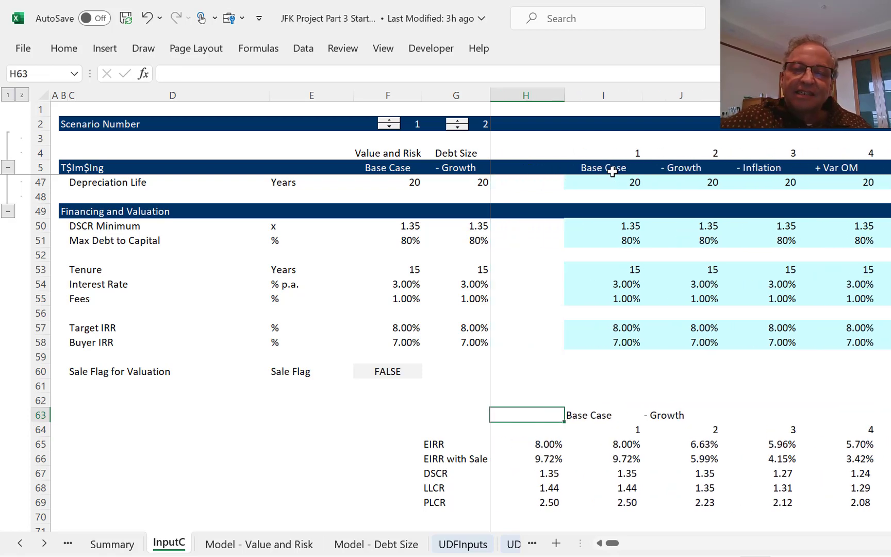
{"action": "key", "text": "Down"}
{"action": "key", "text": "Down"}
{"action": "key", "text": "Down"}
{"action": "key", "text": "Down"}
{"action": "key", "text": "Down"}
{"action": "key", "text": "Down"}
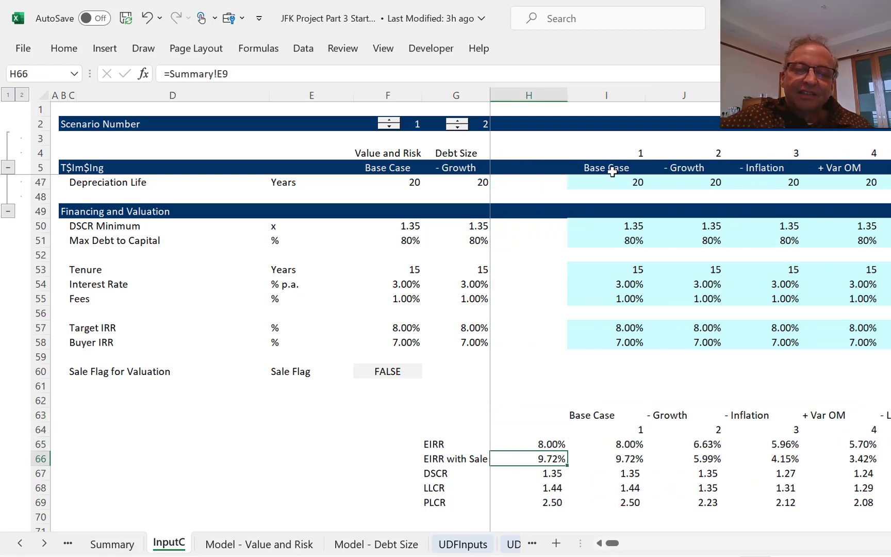
{"action": "key", "text": "Down"}
{"action": "key", "text": "Down"}
{"action": "key", "text": "Down"}
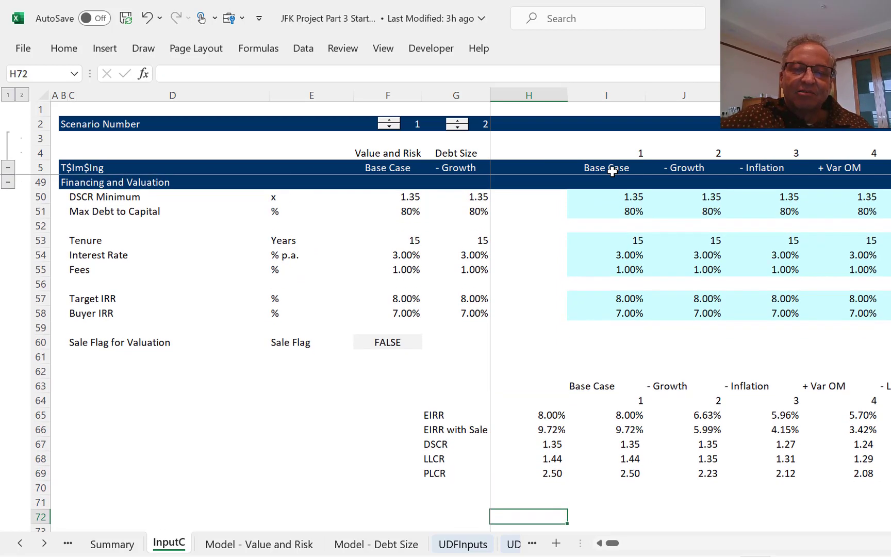
{"action": "key", "text": "Up"}
{"action": "key", "text": "Up"}
{"action": "key", "text": "Up"}
{"action": "key", "text": "Up"}
{"action": "key", "text": "Up"}
{"action": "key", "text": "Up"}
{"action": "key", "text": "Up"}
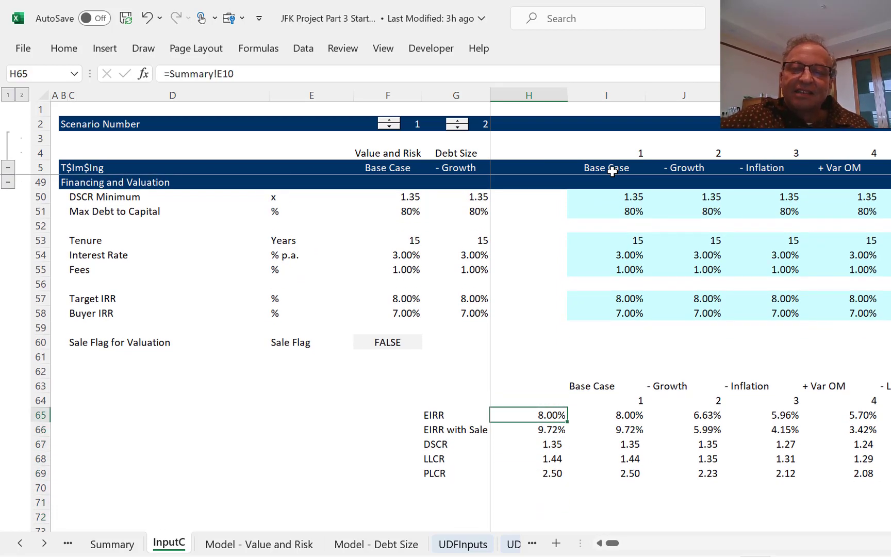
{"action": "key", "text": "Right"}
{"action": "key", "text": "Right"}
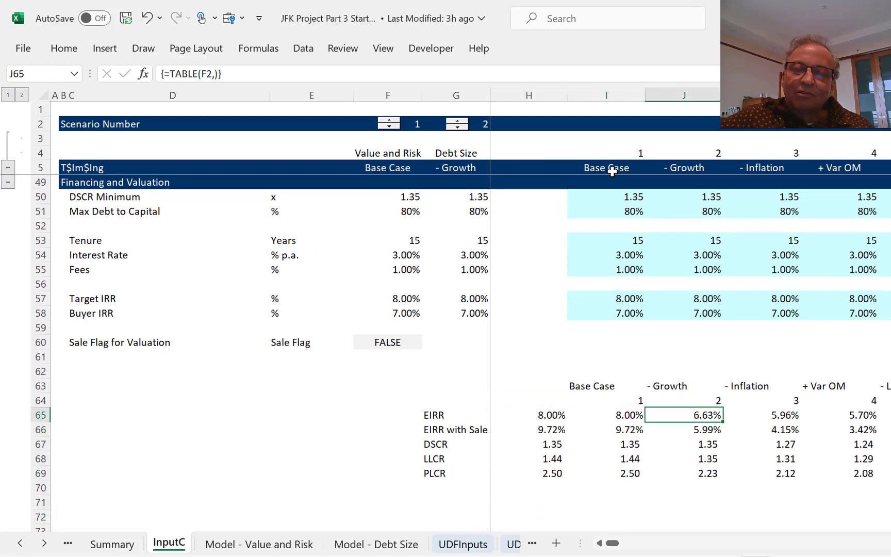
{"action": "key", "text": "Right"}
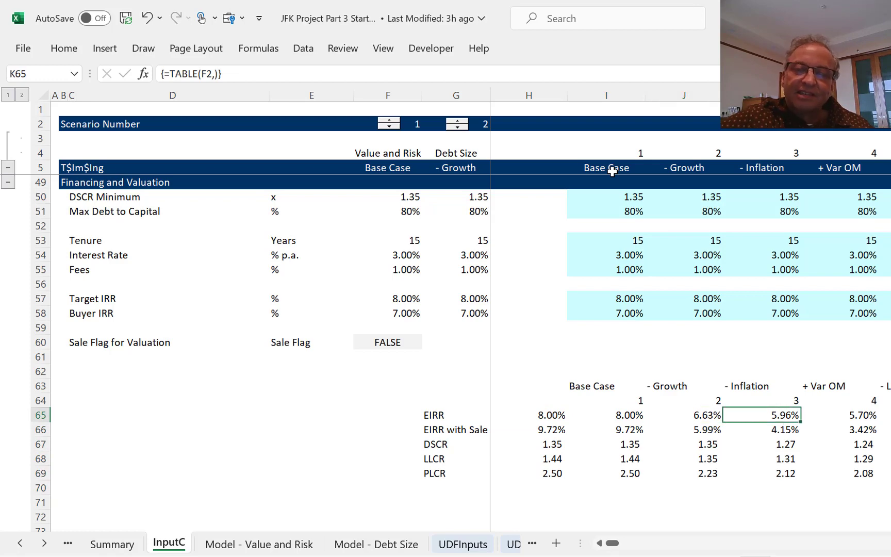
{"action": "key", "text": "Right"}
{"action": "key", "text": "Right"}
{"action": "key", "text": "Right"}
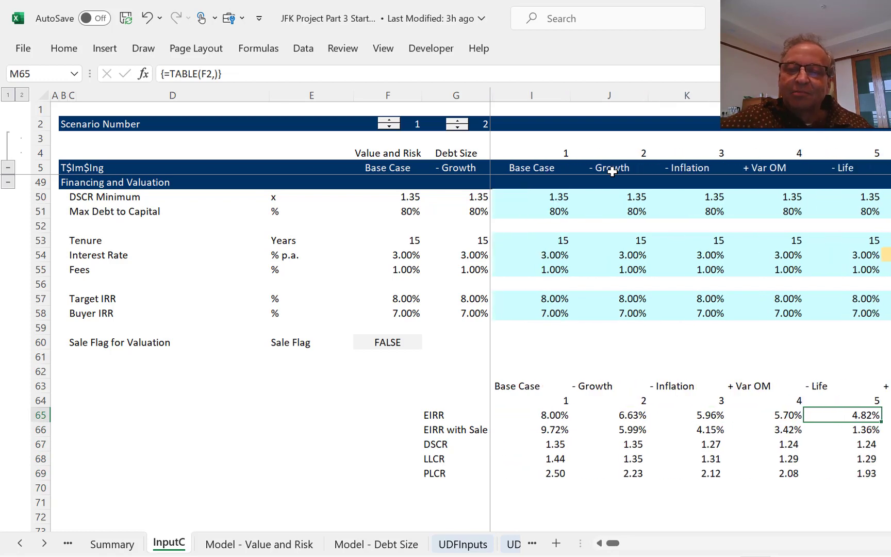
{"action": "key", "text": "Right"}
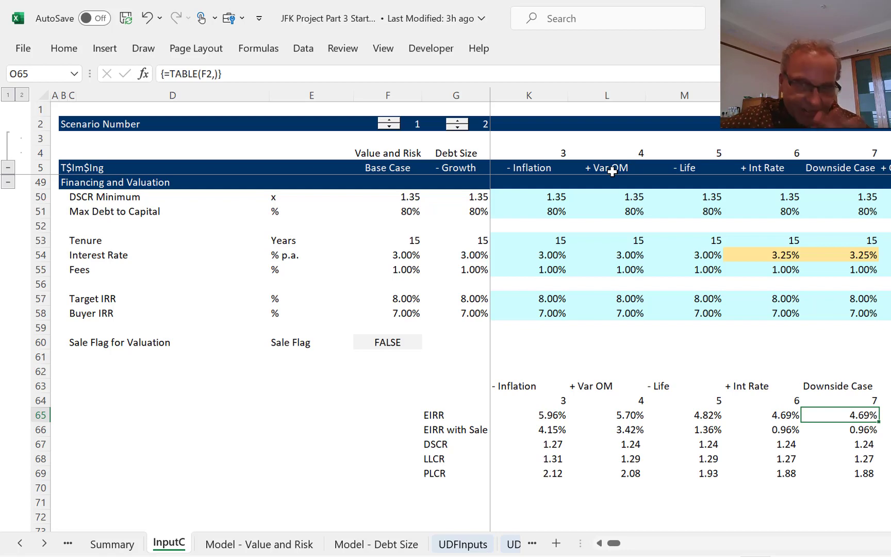
Check the EIRR with Sale, LLCR and PLCR results of the data table across the downside scenarios.
{"action": "key", "text": "Down"}
{"action": "key", "text": "Down"}
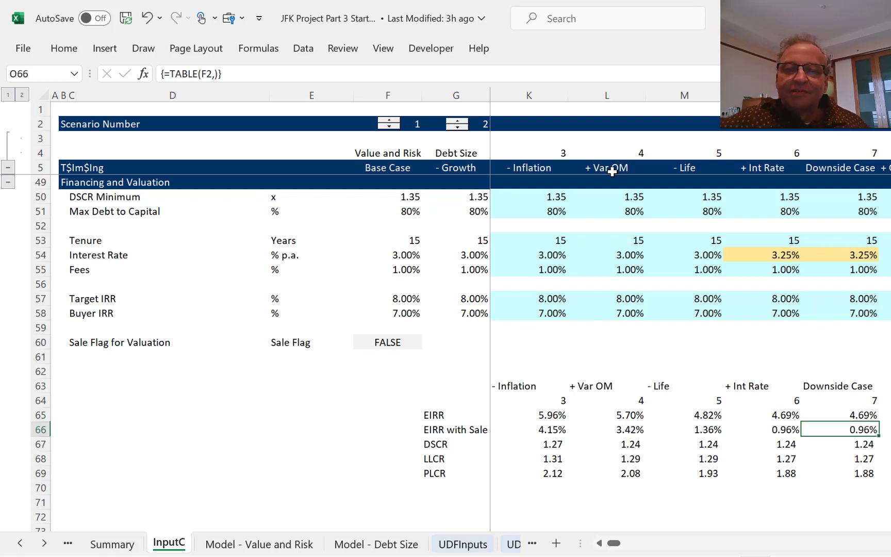
{"action": "key", "text": "Left"}
{"action": "key", "text": "Down"}
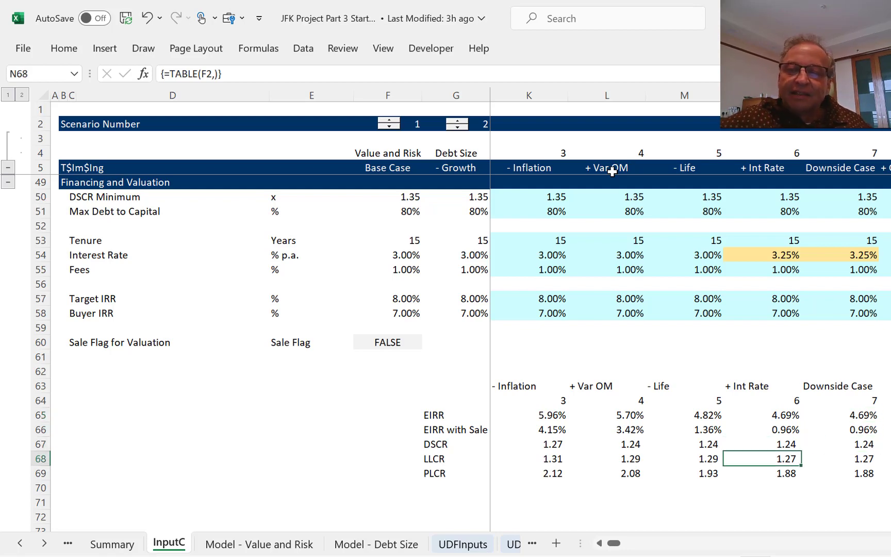
{"action": "key", "text": "Right"}
{"action": "key", "text": "Down"}
{"action": "key", "text": "Left"}
{"action": "key", "text": "Left"}
{"action": "key", "text": "Left"}
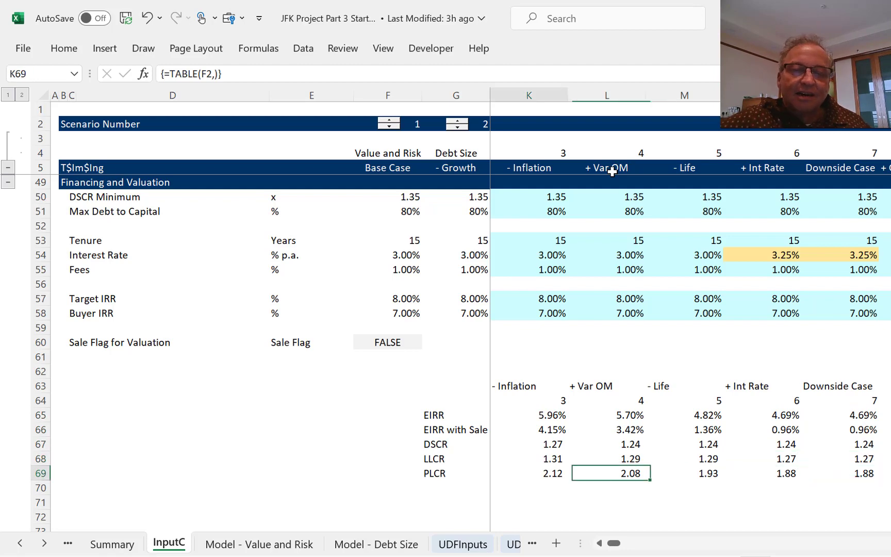
{"action": "key", "text": "Left"}
{"action": "key", "text": "Left"}
{"action": "key", "text": "Left"}
{"action": "key", "text": "Left"}
{"action": "key", "text": "Right"}
{"action": "key", "text": "Right"}
{"action": "key", "text": "Left"}
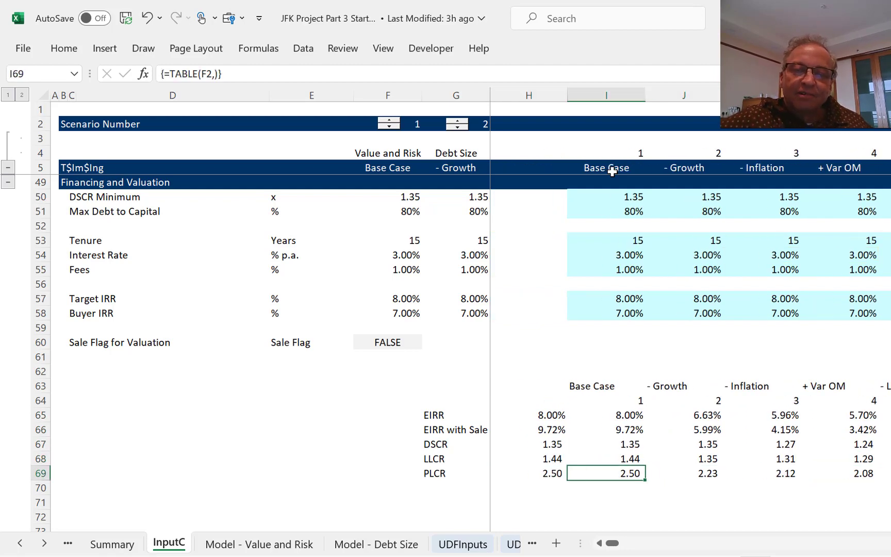
Examine the DSCR results in row 67 across all scenarios of the data table.
{"action": "key", "text": "Up"}
{"action": "key", "text": "Up"}
{"action": "key", "text": "Right"}
{"action": "key", "text": "Right"}
{"action": "key", "text": "Right"}
{"action": "key", "text": "Right"}
{"action": "key", "text": "Right"}
{"action": "key", "text": "Right"}
{"action": "key", "text": "Right"}
{"action": "key", "text": "Right"}
{"action": "key", "text": "Right"}
{"action": "key", "text": "Right"}
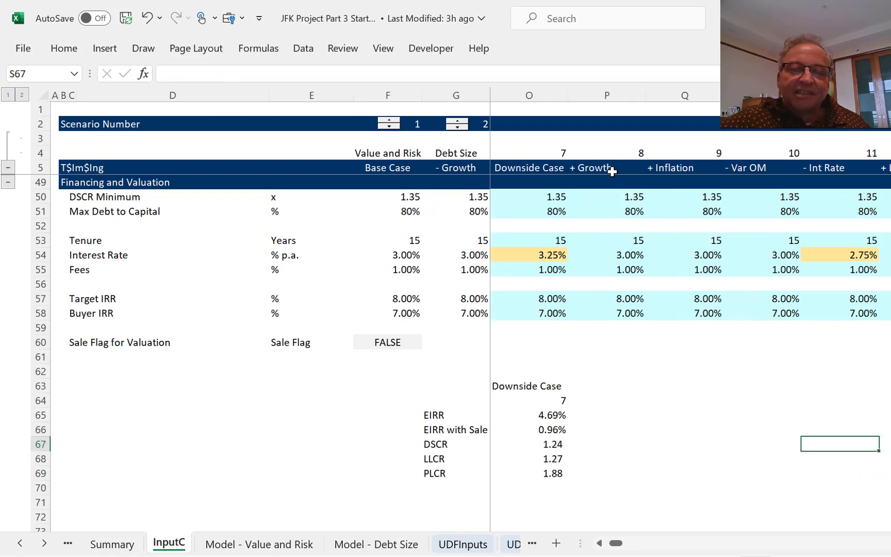
{"action": "key", "text": "Left"}
{"action": "key", "text": "Left"}
{"action": "key", "text": "Left"}
{"action": "key", "text": "Left"}
{"action": "key", "text": "Left"}
{"action": "key", "text": "Left"}
{"action": "key", "text": "Left"}
{"action": "key", "text": "Left"}
{"action": "key", "text": "Left"}
{"action": "key", "text": "Left"}
{"action": "key", "text": "Left"}
{"action": "key", "text": "Left"}
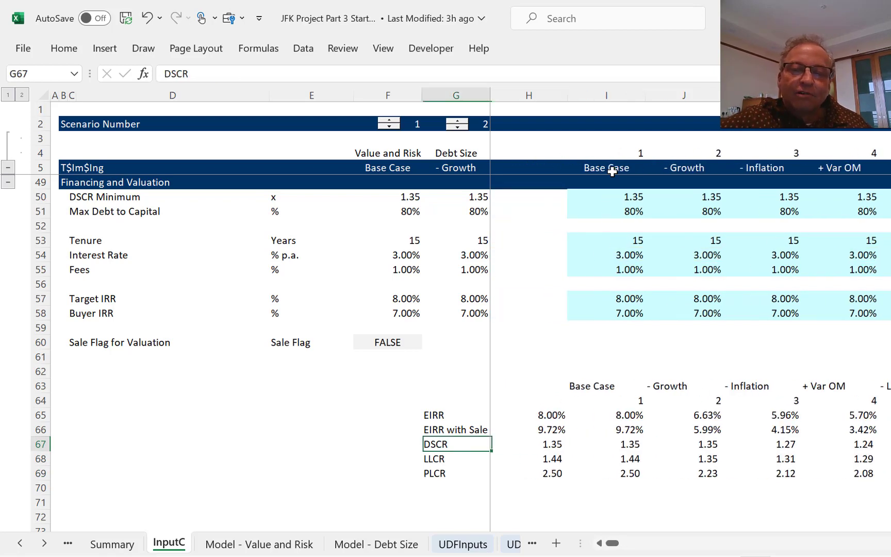
Start a second block below the data table by linking I73 to the Base Case heading with =I63.
{"action": "key", "text": "Right"}
{"action": "key", "text": "Right"}
{"action": "key", "text": "Down"}
{"action": "key", "text": "Down"}
{"action": "key", "text": "Down"}
{"action": "key", "text": "Down"}
{"action": "key", "text": "Down"}
{"action": "key", "text": "Down"}
{"action": "key", "text": "Down"}
{"action": "key", "text": "Down"}
{"action": "key", "text": "Down"}
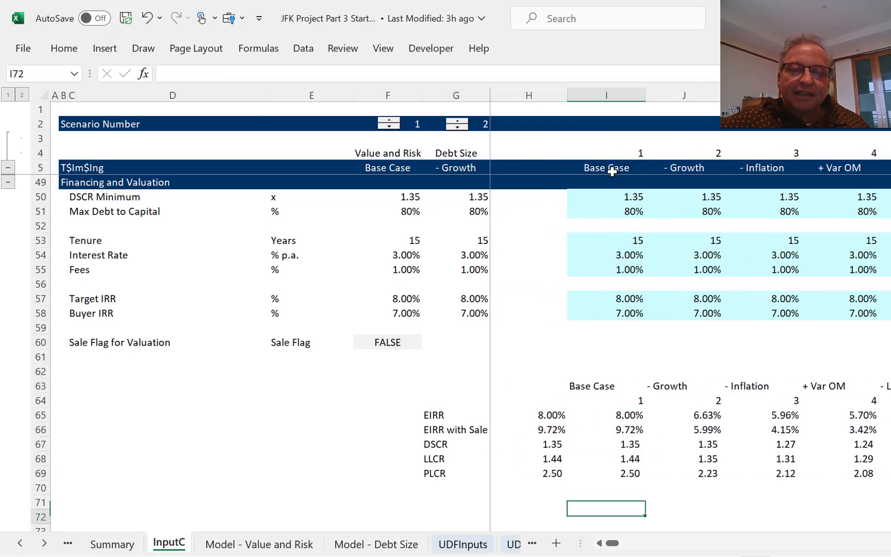
{"action": "key", "text": "Up"}
{"action": "key", "text": "Up"}
{"action": "key", "text": "Up"}
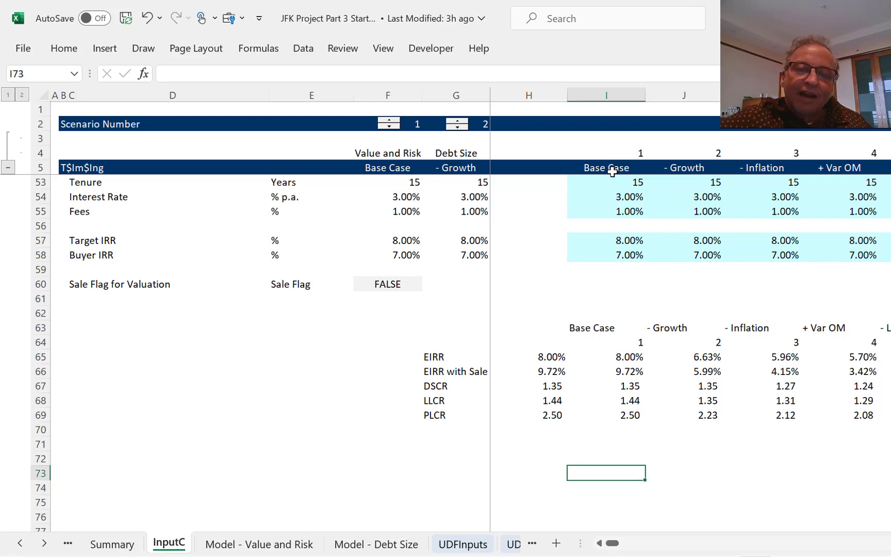
{"action": "type", "text": "="}
{"action": "key", "text": "Up"}
{"action": "key", "text": "Up"}
{"action": "key", "text": "Up"}
{"action": "key", "text": "Up"}
{"action": "key", "text": "Up"}
{"action": "key", "text": "Up"}
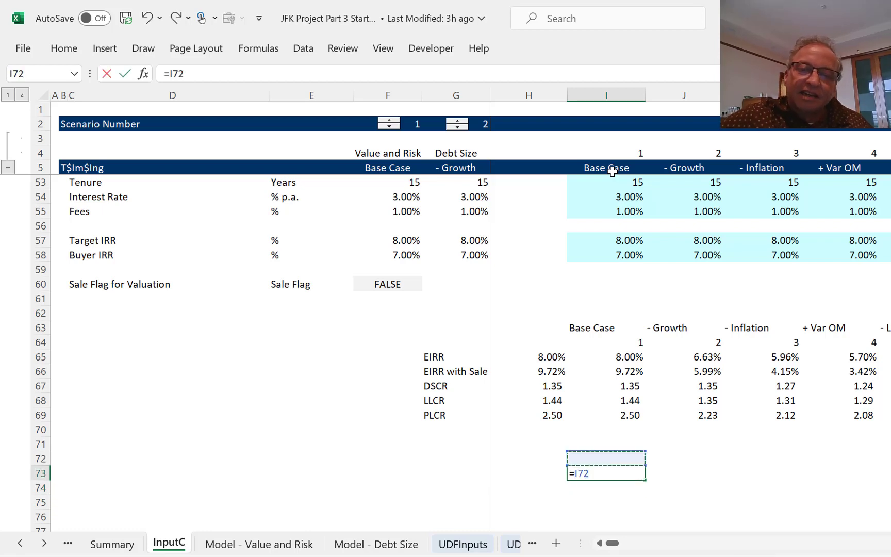
{"action": "key", "text": "Up"}
{"action": "key", "text": "Up"}
{"action": "key", "text": "Up"}
{"action": "key", "text": "Up"}
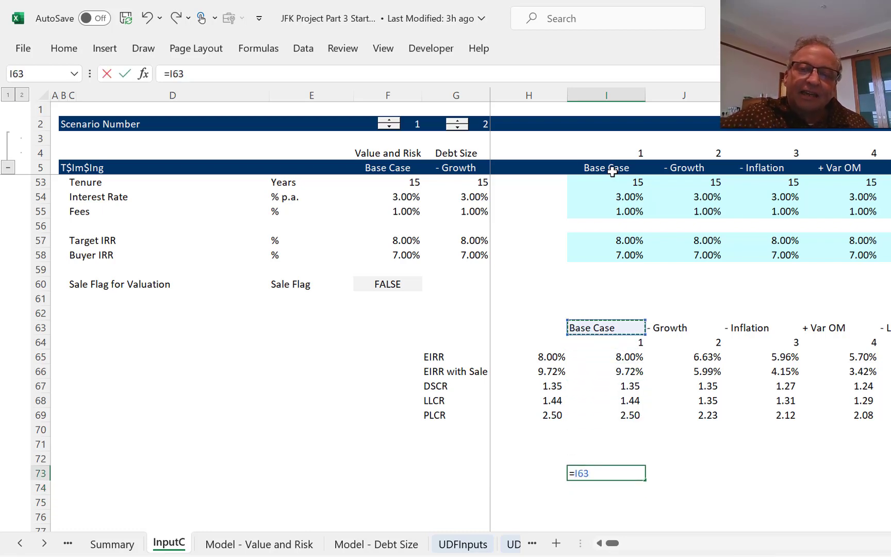
{"action": "key", "text": "ctrl+Return"}
Fill the scenario heading formula from I73 across to O73.
{"action": "key", "text": "shift+Right"}
{"action": "key", "text": "shift+Right"}
{"action": "key", "text": "shift+Right"}
{"action": "key", "text": "shift+Right"}
{"action": "key", "text": "shift+Right"}
{"action": "key", "text": "shift+Right"}
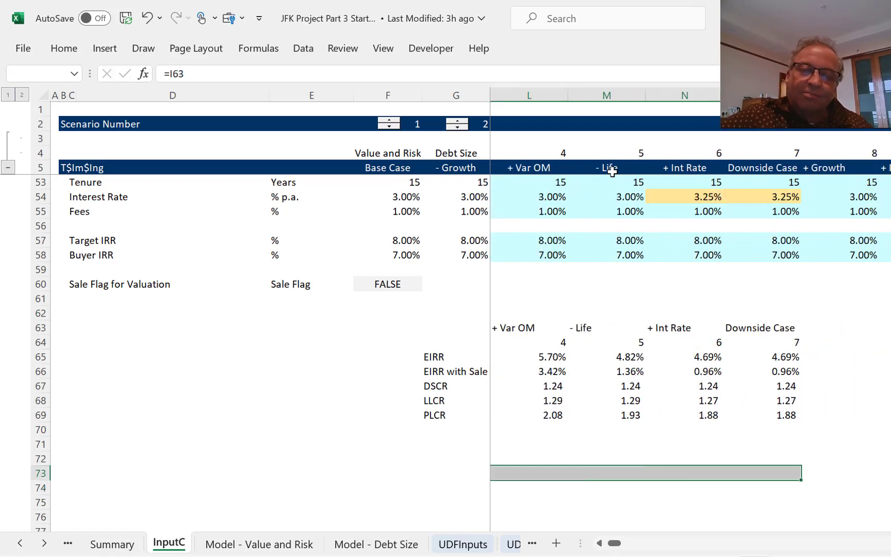
{"action": "key", "text": "ctrl+r"}
Link I74, under the Base Case heading, to the Base Case EIRR in I65.
{"action": "key", "text": "Down"}
{"action": "type", "text": "="}
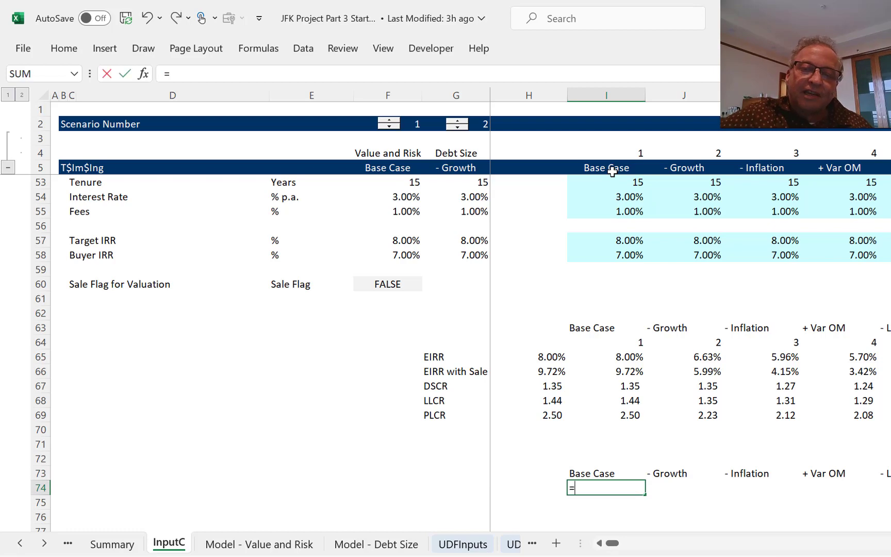
{"action": "key", "text": "Up"}
{"action": "key", "text": "Up"}
{"action": "key", "text": "Up"}
{"action": "key", "text": "Up"}
{"action": "key", "text": "Up"}
{"action": "key", "text": "Up"}
{"action": "key", "text": "Up"}
{"action": "key", "text": "Up"}
{"action": "key", "text": "Up"}
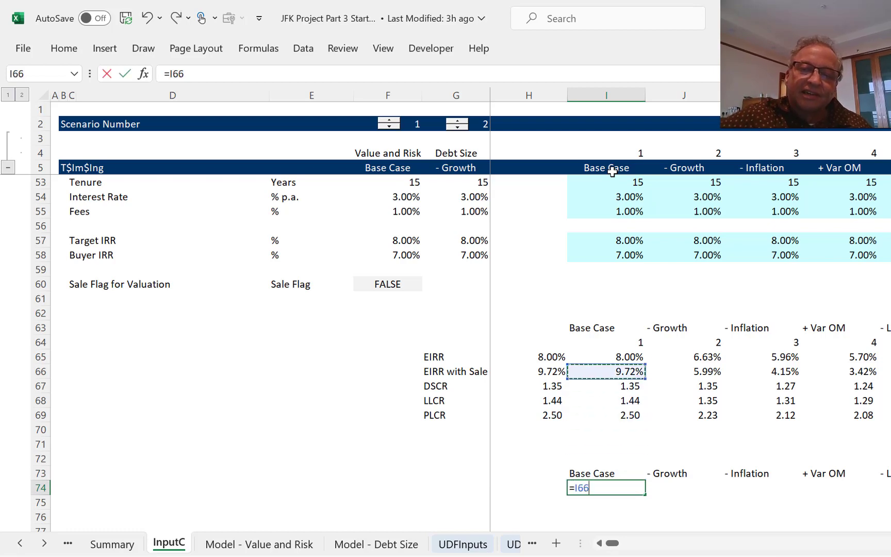
{"action": "key", "text": "Return"}
{"action": "key", "text": "Up"}
Calculate the EIRR change for the - Growth scenario in J74 with the formula =J65-I65.
{"action": "key", "text": "Right"}
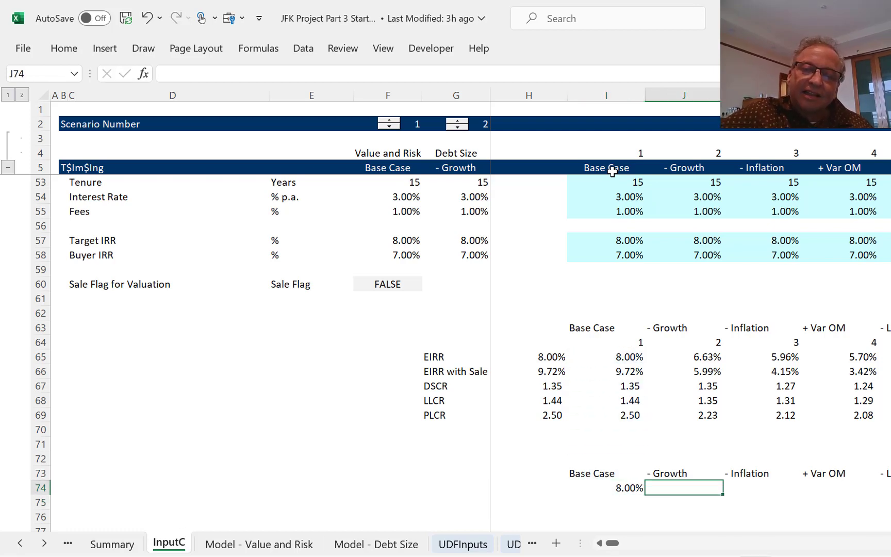
{"action": "type", "text": "="}
{"action": "key", "text": "Up"}
{"action": "key", "text": "Up"}
{"action": "key", "text": "Up"}
{"action": "key", "text": "Up"}
{"action": "key", "text": "Up"}
{"action": "key", "text": "Up"}
{"action": "key", "text": "Up"}
{"action": "key", "text": "Up"}
{"action": "key", "text": "Up"}
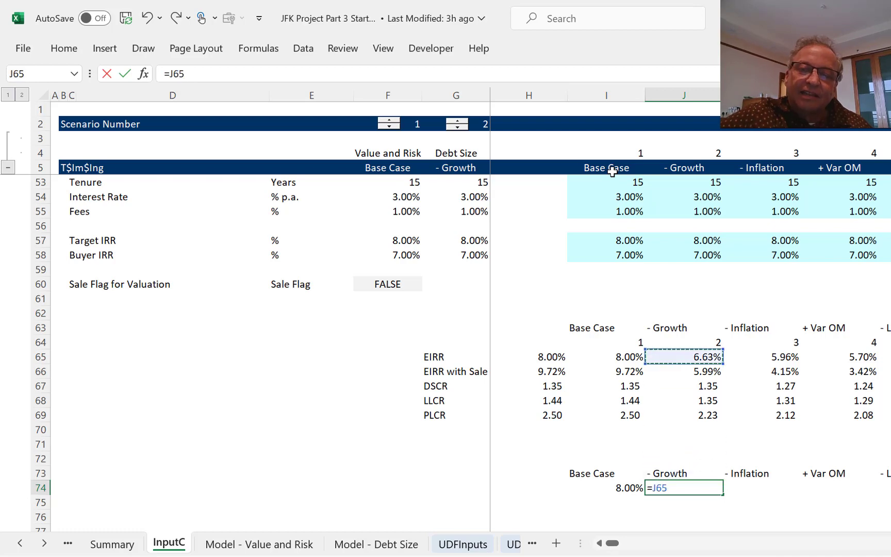
{"action": "type", "text": "-"}
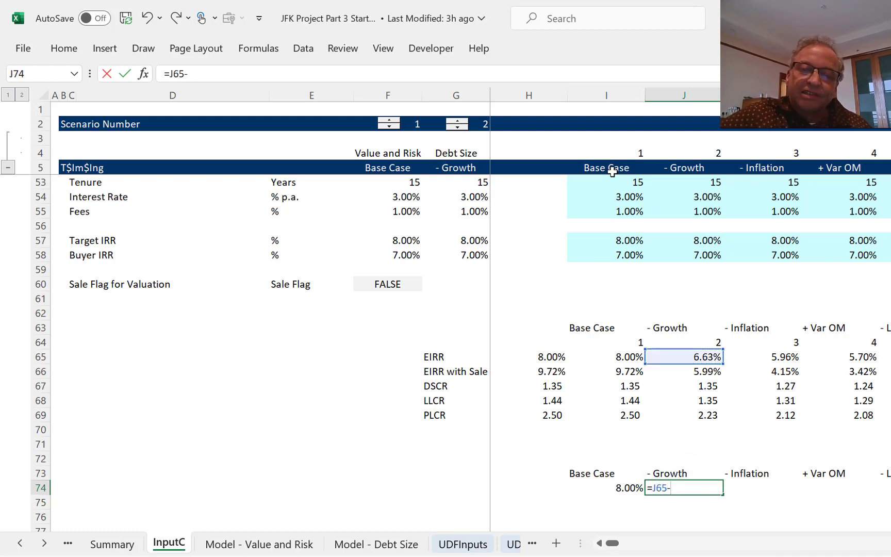
{"action": "key", "text": "Left"}
{"action": "key", "text": "Up"}
{"action": "key", "text": "Up"}
{"action": "key", "text": "Up"}
{"action": "key", "text": "Up"}
{"action": "key", "text": "Up"}
{"action": "key", "text": "Up"}
{"action": "key", "text": "Up"}
{"action": "key", "text": "Up"}
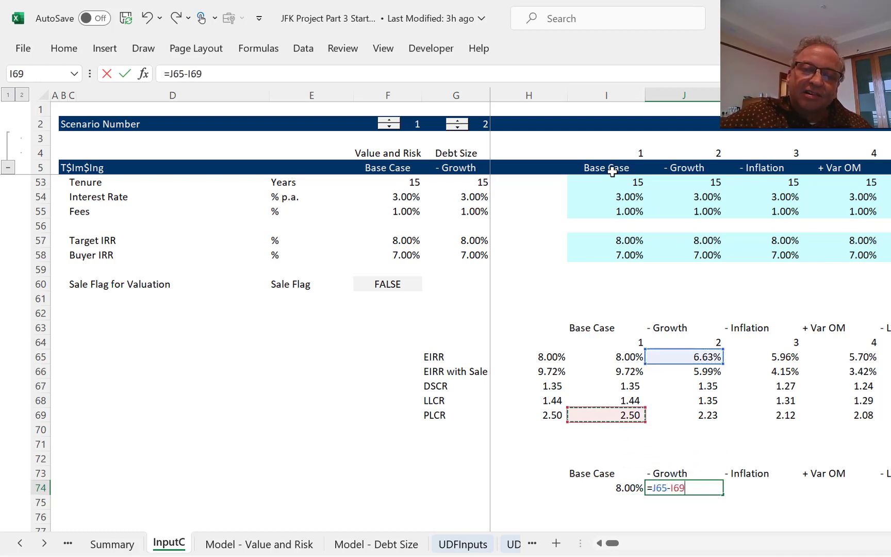
{"action": "key", "text": "Up"}
{"action": "key", "text": "Return"}
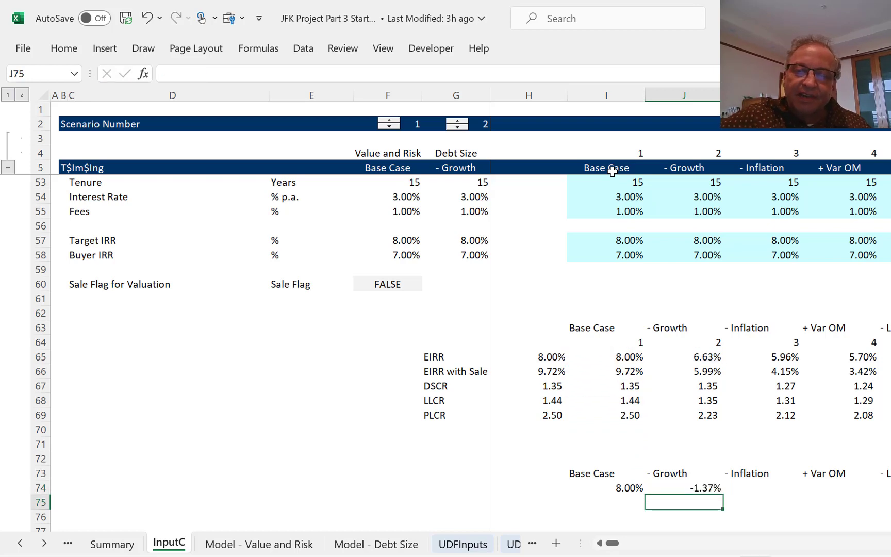
Fill the EIRR change formula from J74 across to N74, under the + Int Rate heading.
{"action": "key", "text": "Up"}
{"action": "key", "text": "shift+Right"}
{"action": "key", "text": "shift+Right"}
{"action": "key", "text": "shift+Right"}
{"action": "key", "text": "shift+Right"}
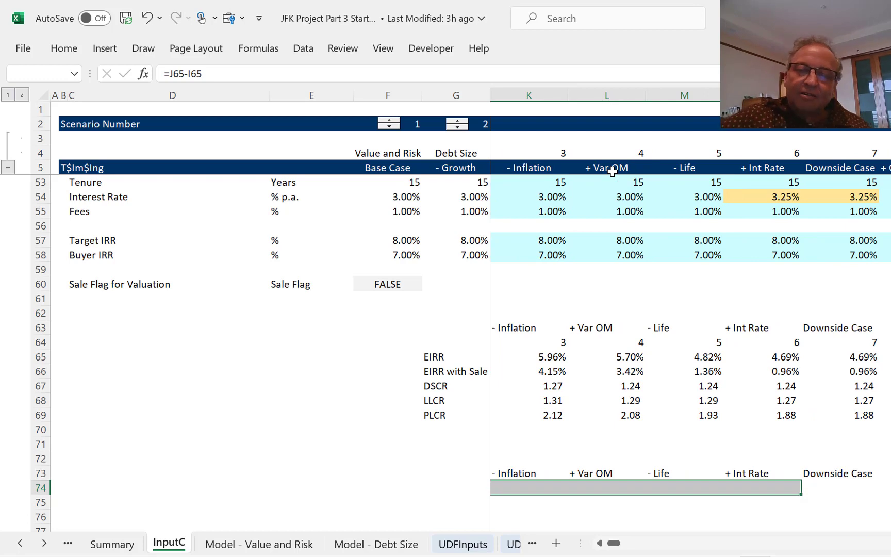
{"action": "key", "text": "ctrl+r"}
Link O74, under the Downside Case heading, to the Downside Case EIRR with =O65.
{"action": "key", "text": "Left"}
{"action": "key", "text": "Right"}
{"action": "key", "text": "Right"}
{"action": "key", "text": "Right"}
{"action": "key", "text": "Right"}
{"action": "key", "text": "Right"}
{"action": "key", "text": "Right"}
{"action": "key", "text": "Right"}
{"action": "key", "text": "Left"}
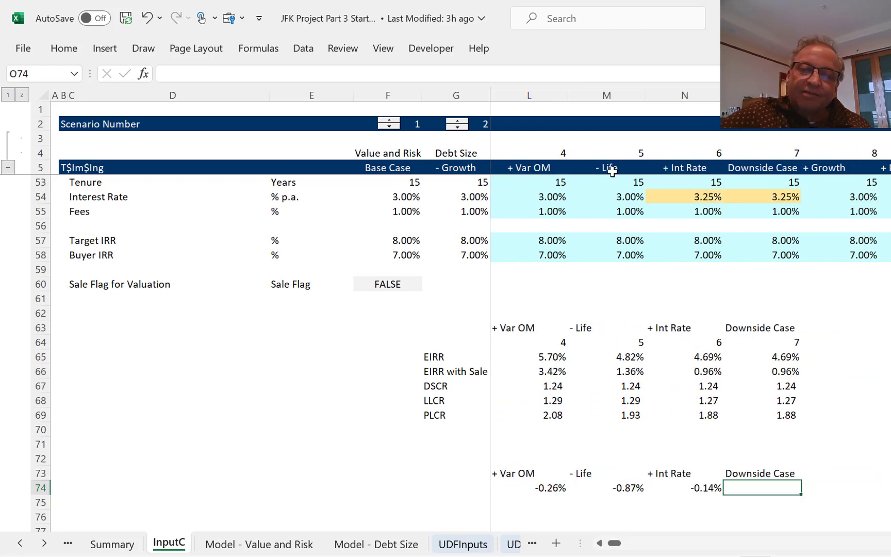
{"action": "type", "text": "="}
{"action": "key", "text": "Up"}
{"action": "key", "text": "Up"}
{"action": "key", "text": "Up"}
{"action": "key", "text": "Up"}
{"action": "key", "text": "Up"}
{"action": "key", "text": "Up"}
{"action": "key", "text": "Up"}
{"action": "key", "text": "Up"}
{"action": "key", "text": "Up"}
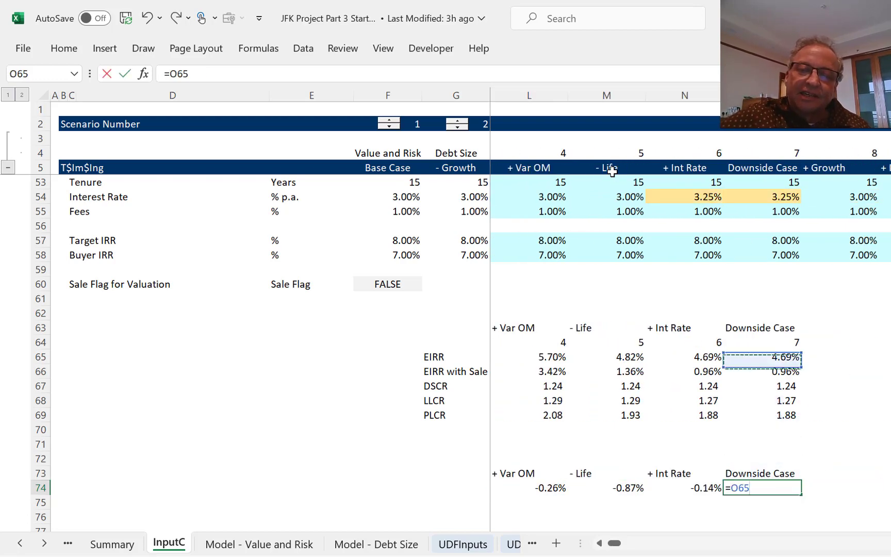
{"action": "key", "text": "Return"}
Label the row of EIRR changes by entering EIRR in H74.
{"action": "key", "text": "Up"}
{"action": "key", "text": "Left"}
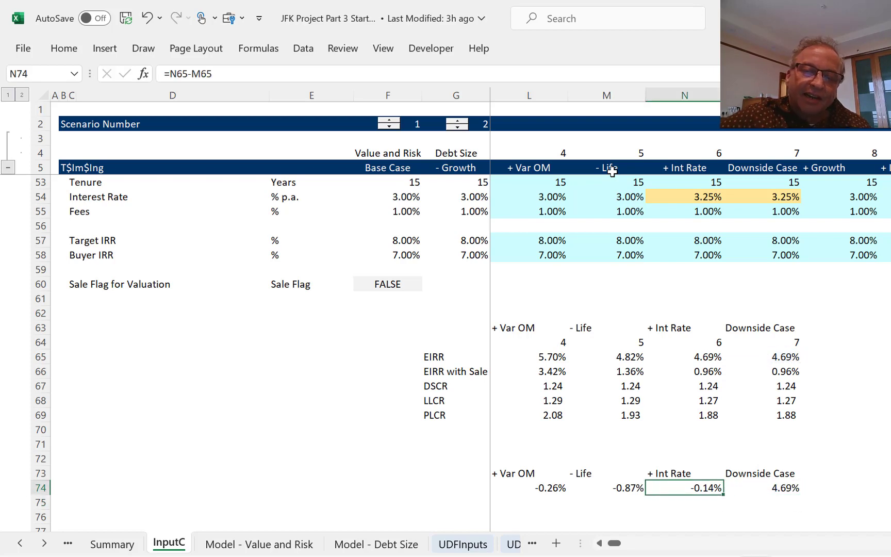
{"action": "key", "text": "Left"}
{"action": "key", "text": "Left"}
{"action": "key", "text": "Left"}
{"action": "key", "text": "Left"}
{"action": "key", "text": "Left"}
{"action": "key", "text": "Up"}
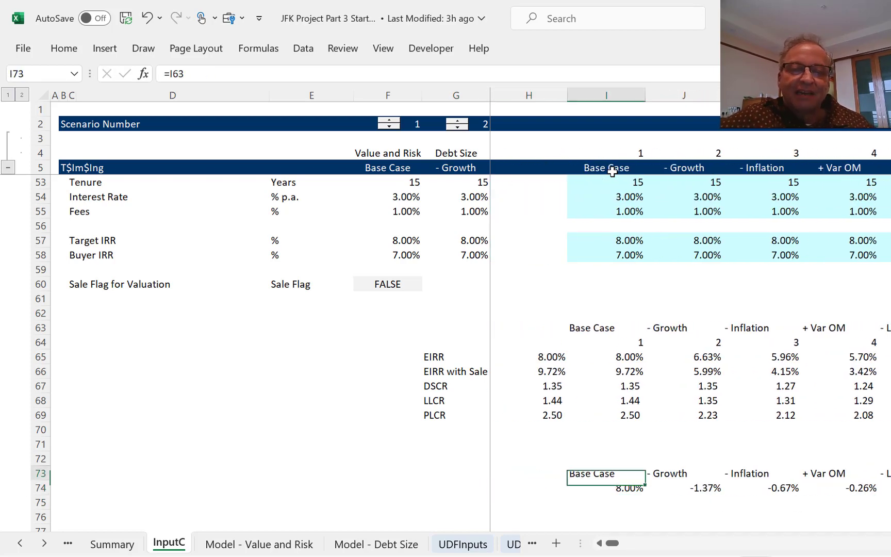
{"action": "key", "text": "shift+Down"}
{"action": "key", "text": "shift+Right"}
{"action": "key", "text": "Left"}
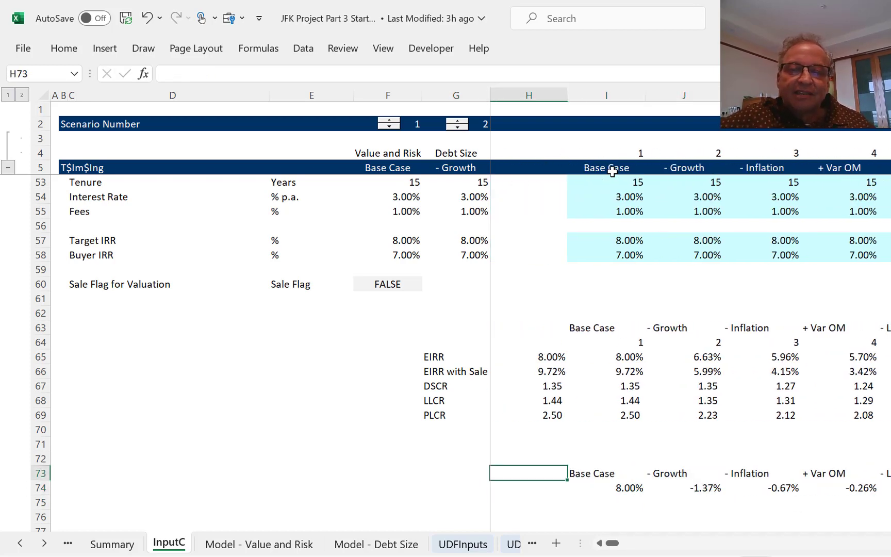
{"action": "key", "text": "Down"}
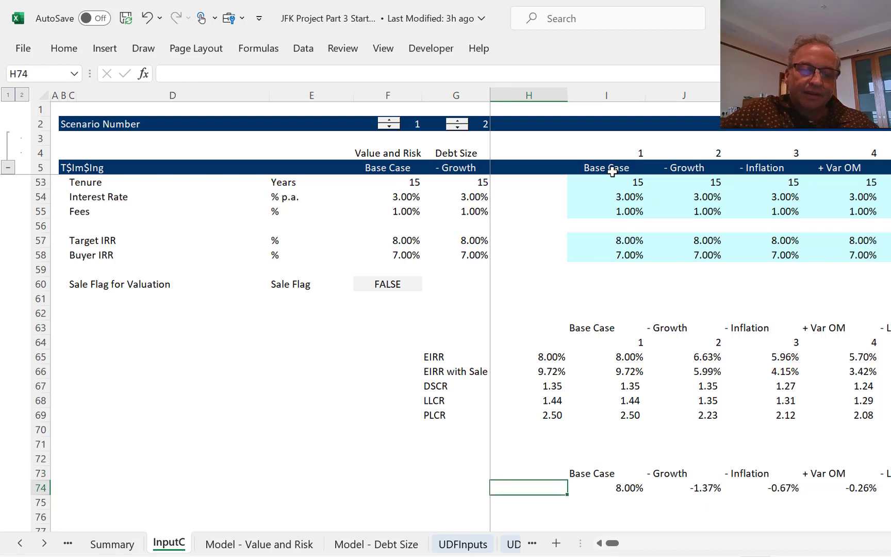
{"action": "type", "text": "EIRR"}
{"action": "key", "text": "Return"}
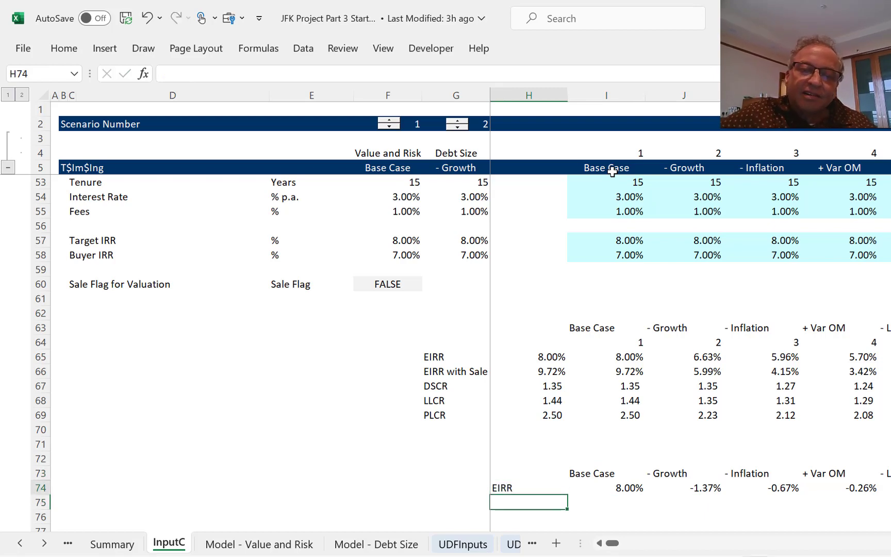
Create a default column chart on its own sheet from the headings and EIRR changes in H73:O74.
{"action": "key", "text": "Up"}
{"action": "key", "text": "Up"}
{"action": "key", "text": "shift+Down"}
{"action": "key", "text": "shift+Right"}
{"action": "key", "text": "shift+Right"}
{"action": "key", "text": "shift+Right"}
{"action": "key", "text": "shift+Right"}
{"action": "key", "text": "shift+Right"}
{"action": "key", "text": "shift+Right"}
{"action": "key", "text": "shift+Right"}
{"action": "key", "text": "shift+Right"}
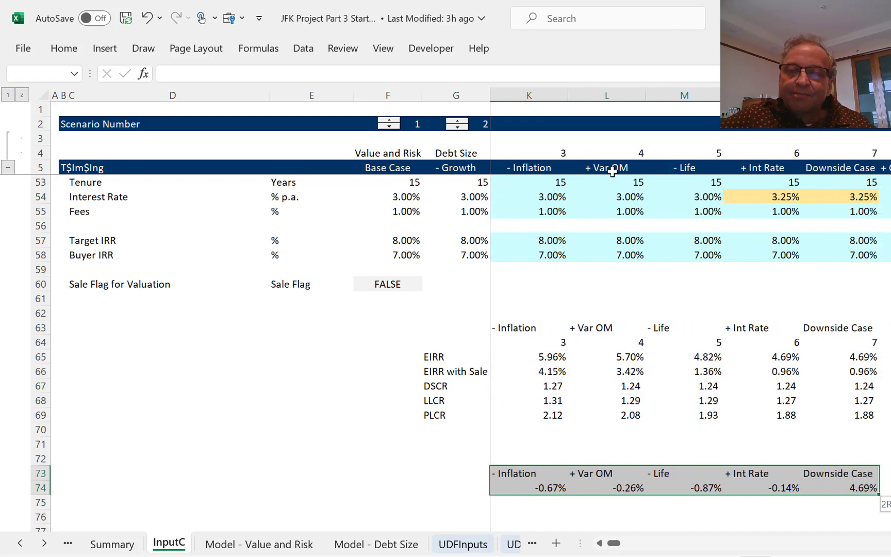
{"action": "key", "text": "shift+Left"}
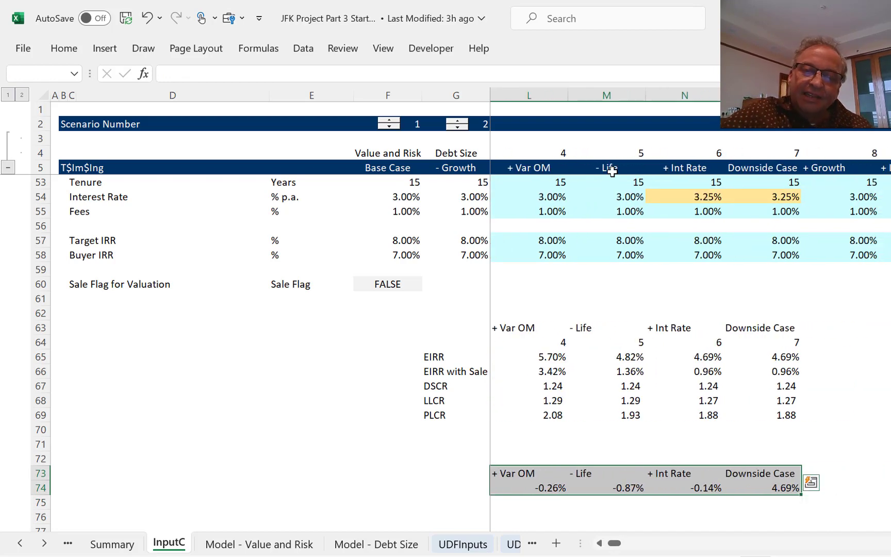
{"action": "key", "text": "F11"}
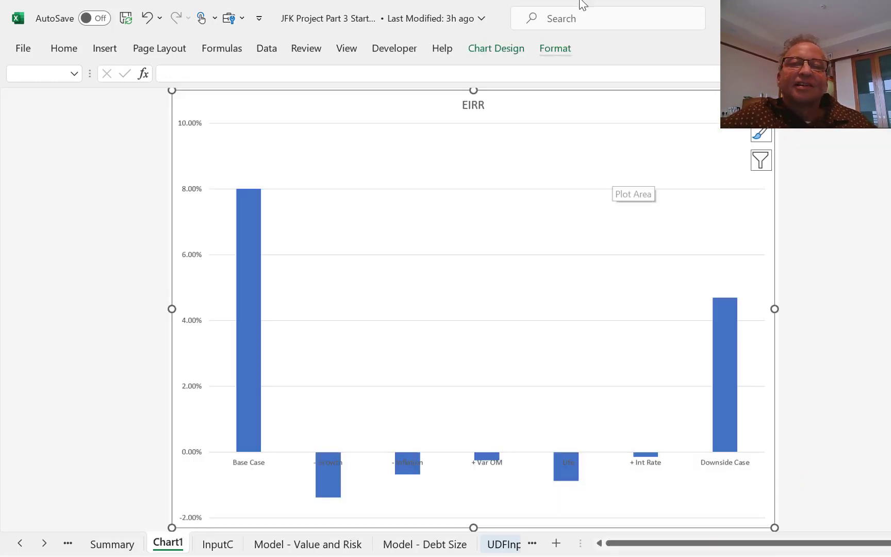
Change the EIRR chart's type from clustered column to Waterfall.
{"action": "left_click", "coordinate": [498, 48]}
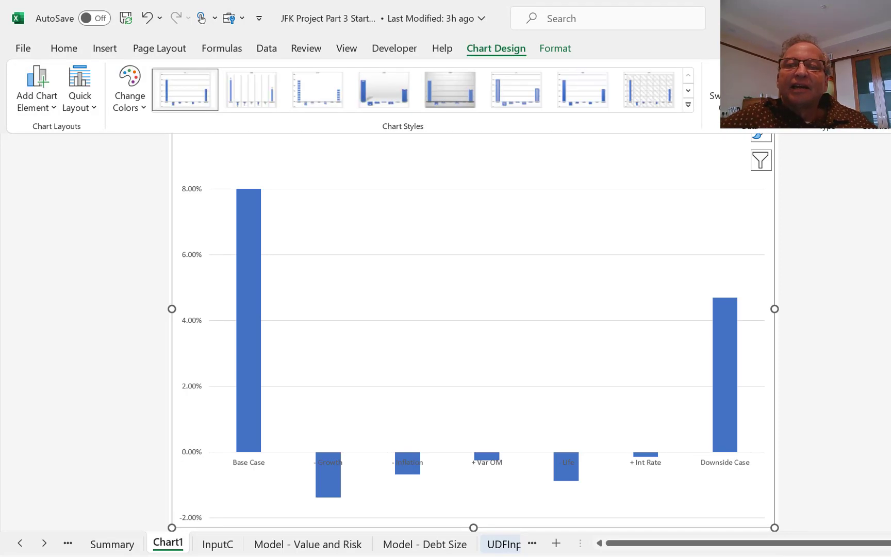
{"action": "left_click", "coordinate": [827, 92]}
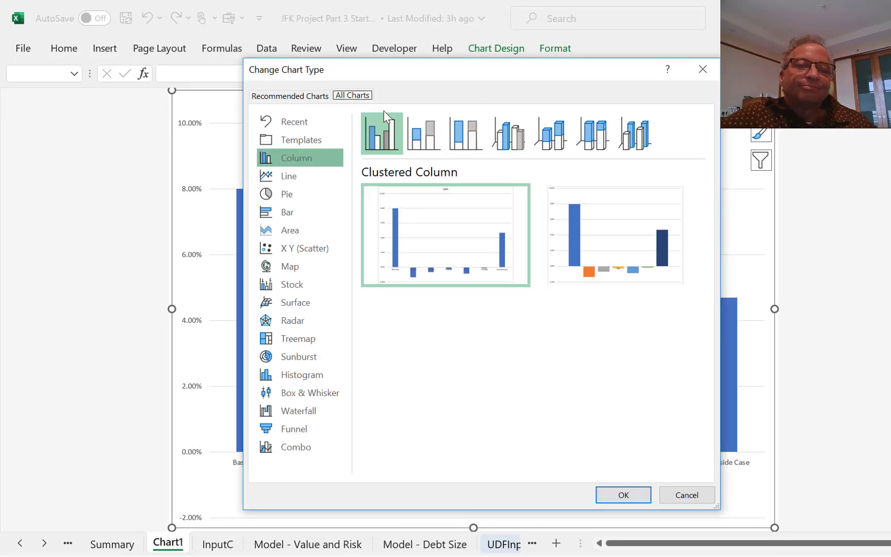
{"action": "left_click", "coordinate": [308, 416]}
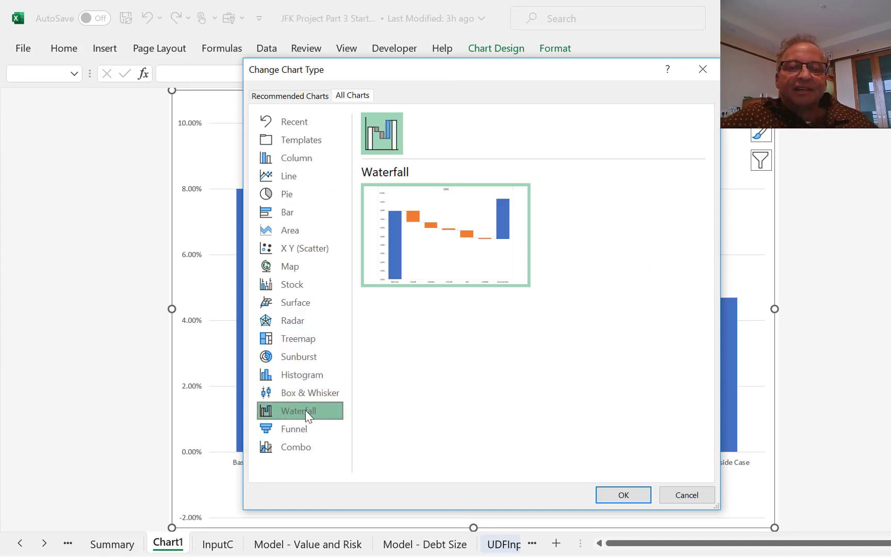
{"action": "left_click", "coordinate": [627, 496]}
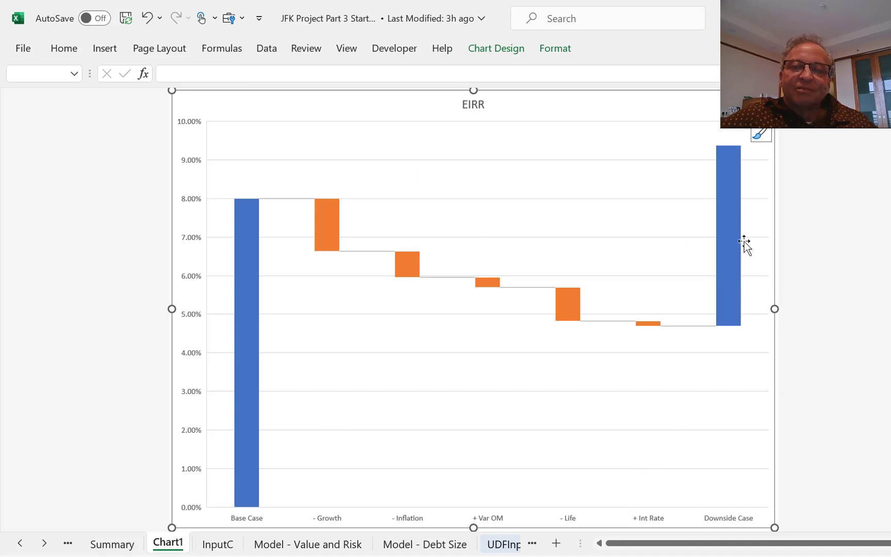
Set the Downside Case column of the waterfall chart as a total.
{"action": "left_click", "coordinate": [727, 247]}
{"action": "left_click", "coordinate": [727, 246]}
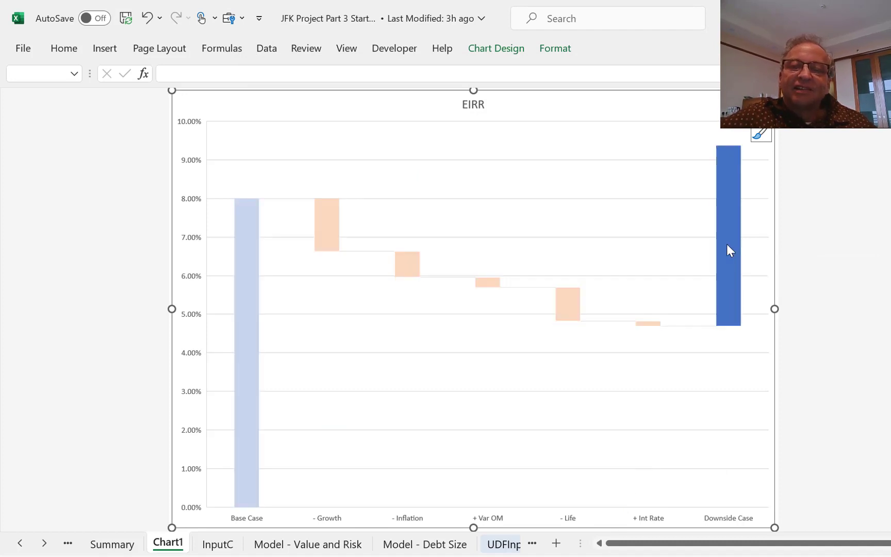
{"action": "right_click", "coordinate": [727, 245]}
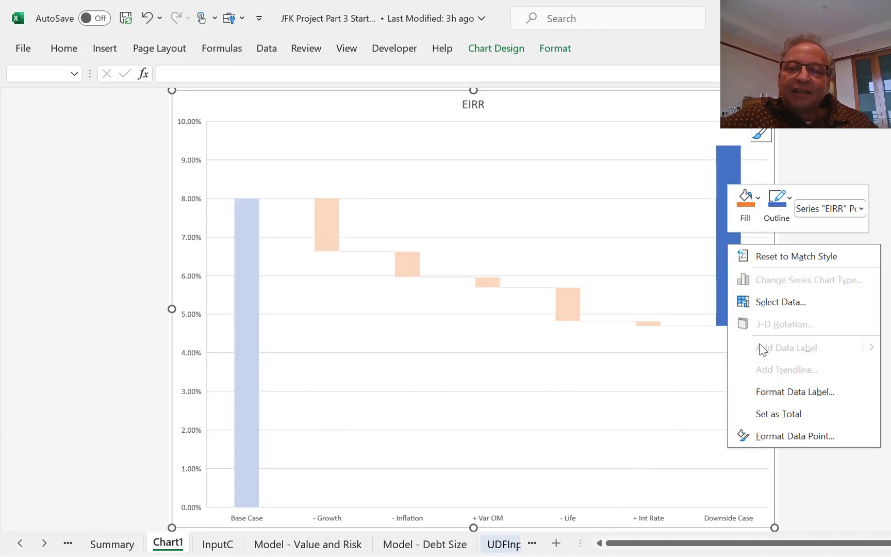
{"action": "left_click", "coordinate": [779, 413]}
{"action": "left_click", "coordinate": [338, 298]}
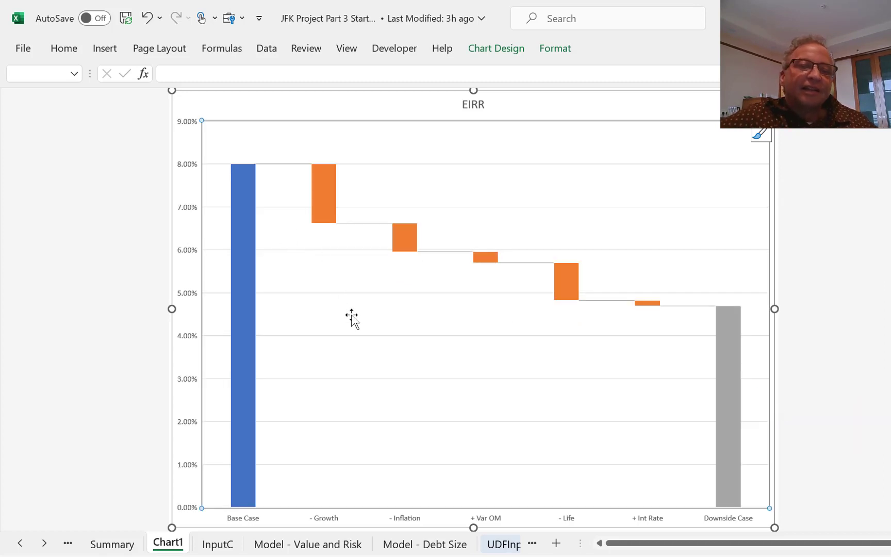
Add data labels to the EIRR waterfall series and set their font size to 14.
{"action": "right_click", "coordinate": [241, 207]}
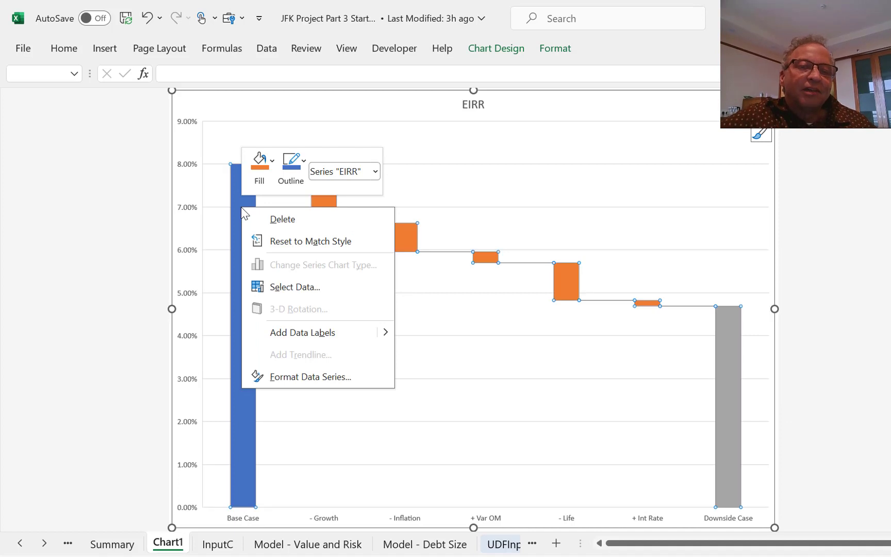
{"action": "left_click", "coordinate": [290, 330]}
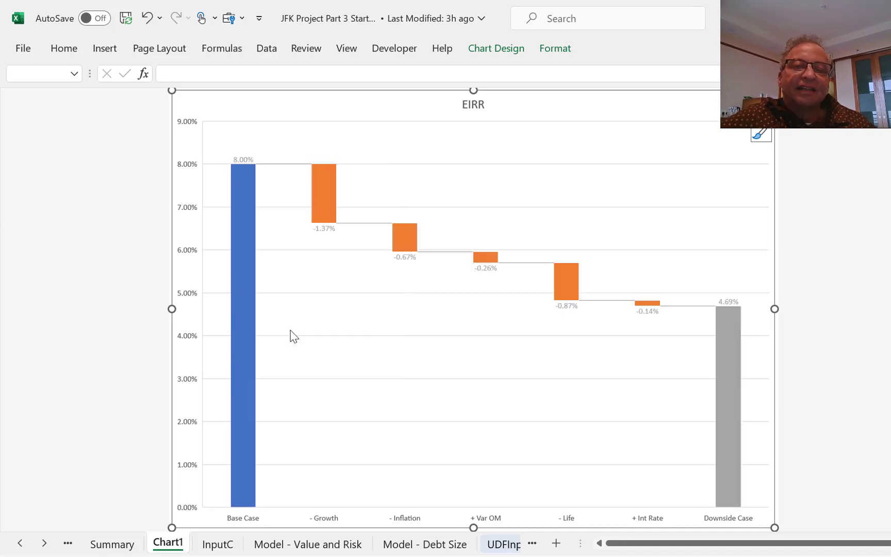
{"action": "left_click", "coordinate": [241, 159]}
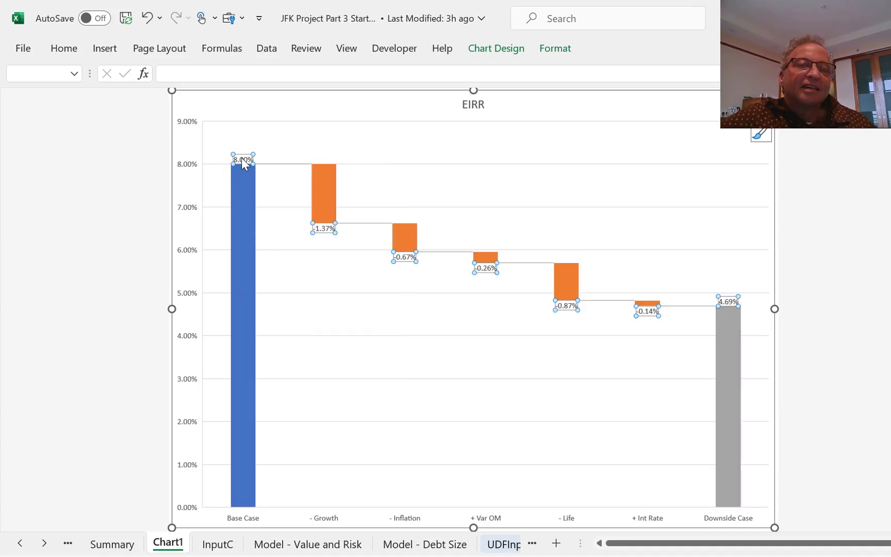
{"action": "left_click", "coordinate": [72, 50]}
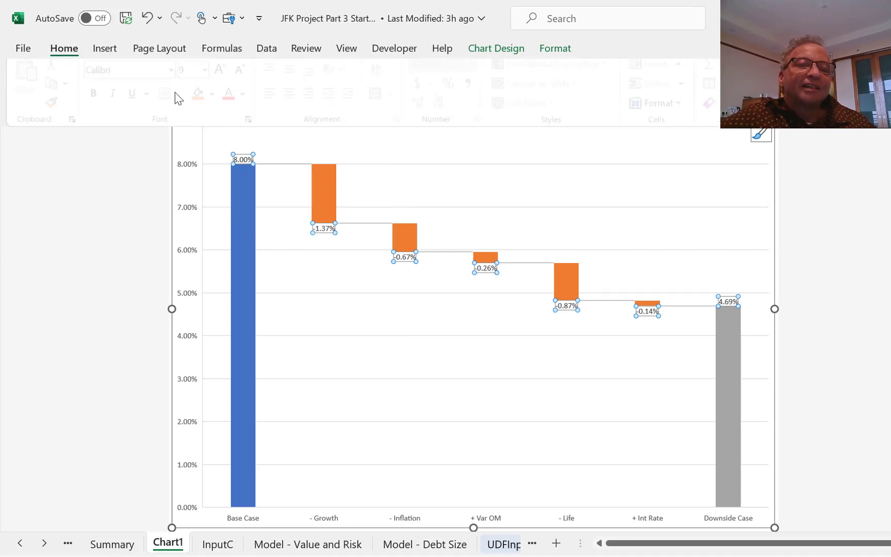
{"action": "left_click", "coordinate": [210, 78]}
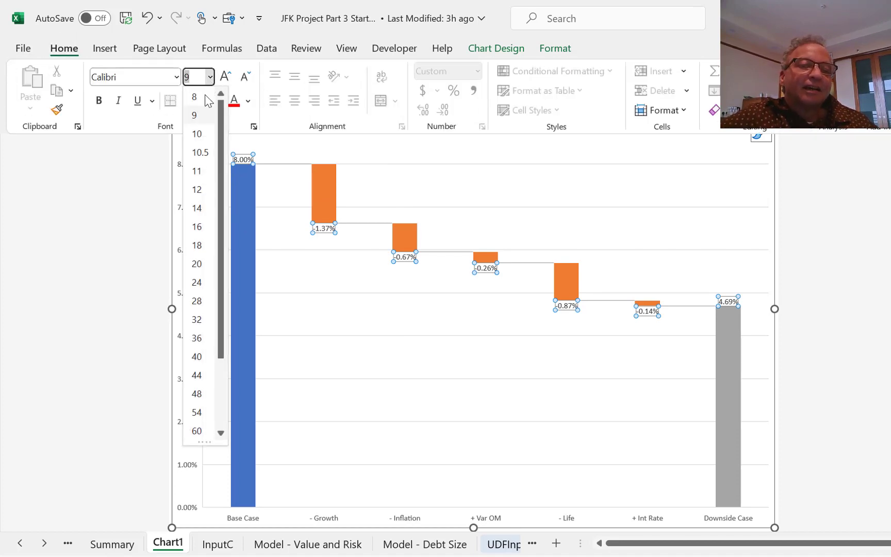
{"action": "left_click", "coordinate": [203, 214]}
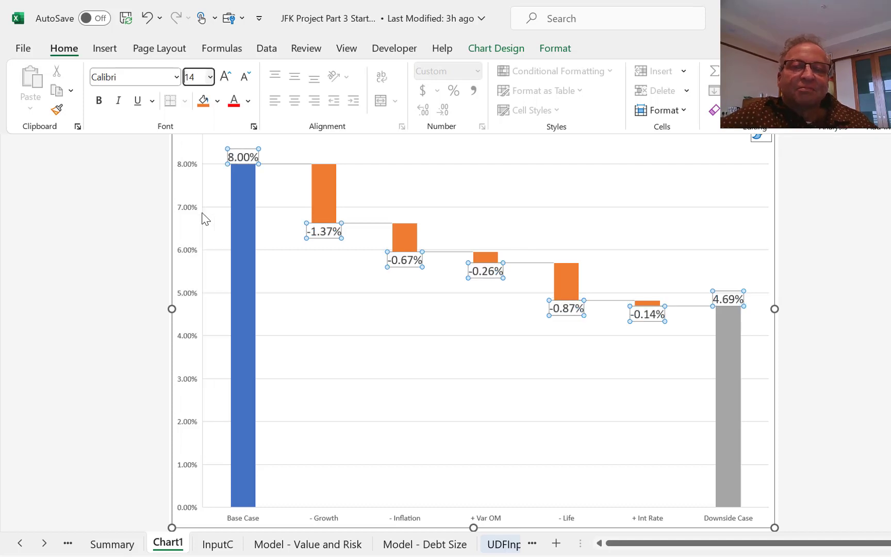
{"action": "left_click", "coordinate": [96, 320]}
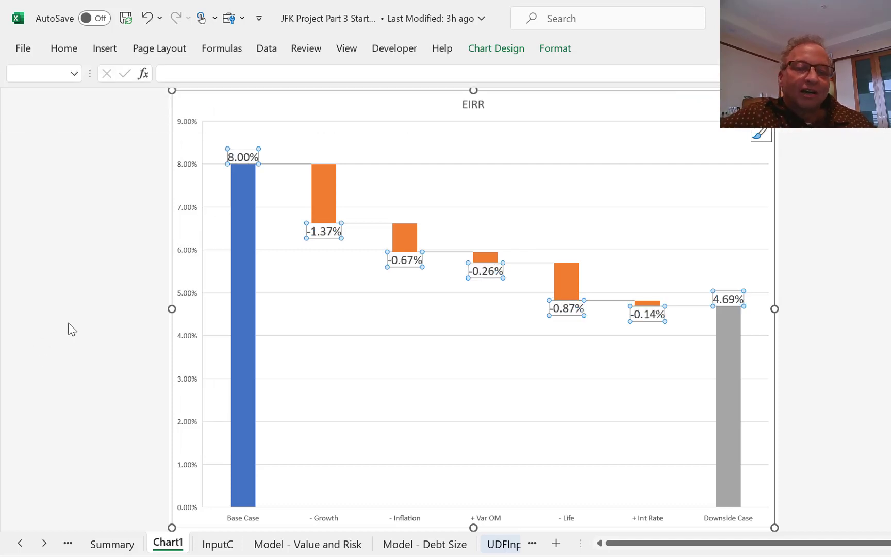
{"action": "left_click", "coordinate": [76, 318]}
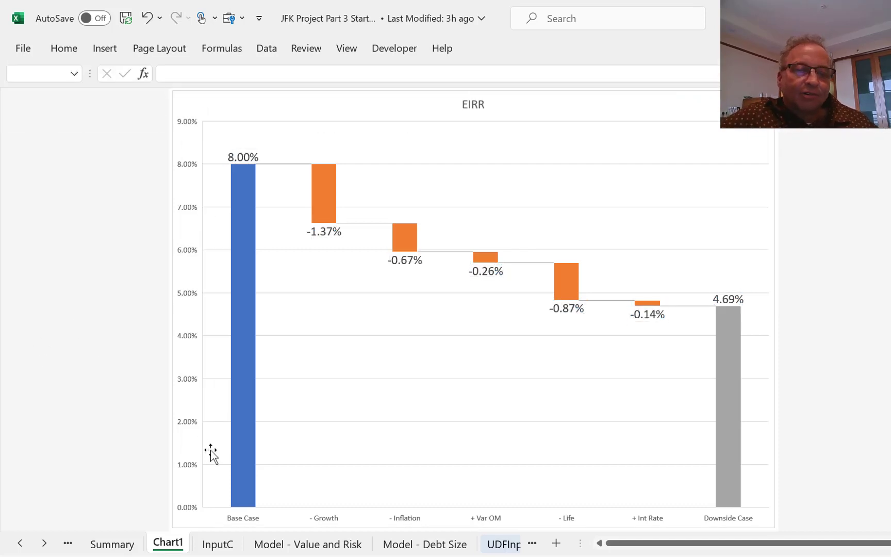
Set the font size of the waterfall chart's scenario axis labels to 14.
{"action": "left_click", "coordinate": [246, 520]}
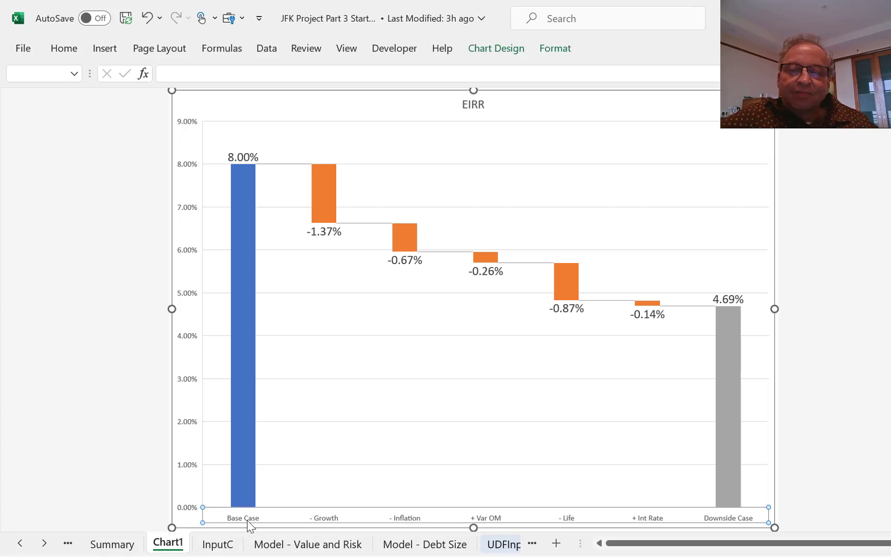
{"action": "left_click", "coordinate": [57, 54]}
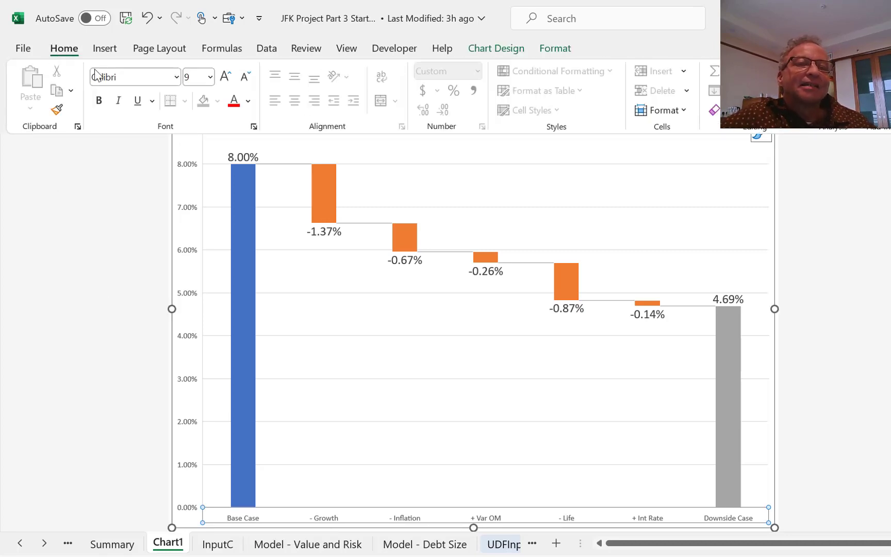
{"action": "left_click", "coordinate": [210, 77]}
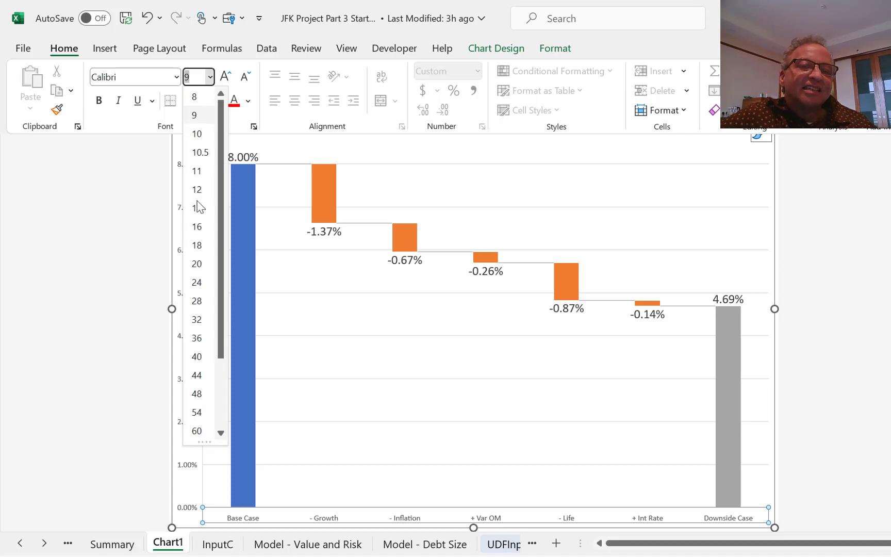
{"action": "left_click", "coordinate": [197, 208]}
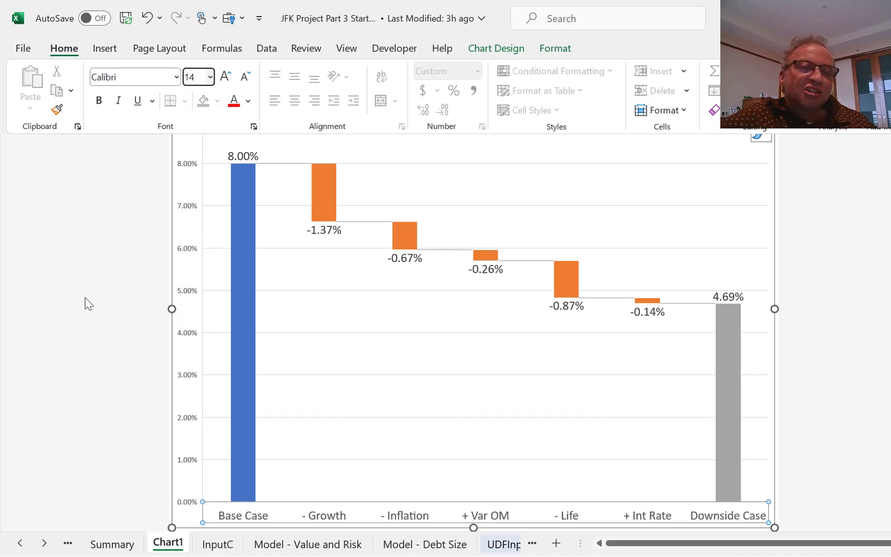
{"action": "left_click", "coordinate": [104, 329]}
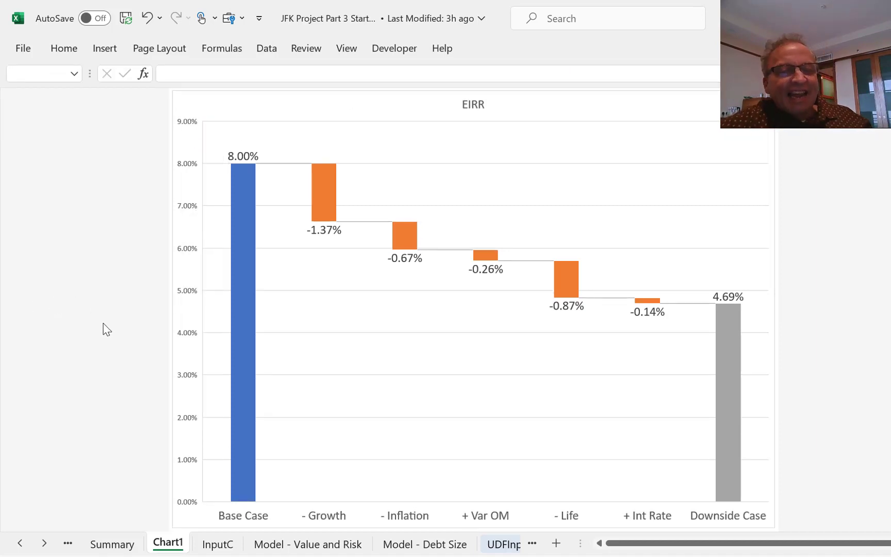
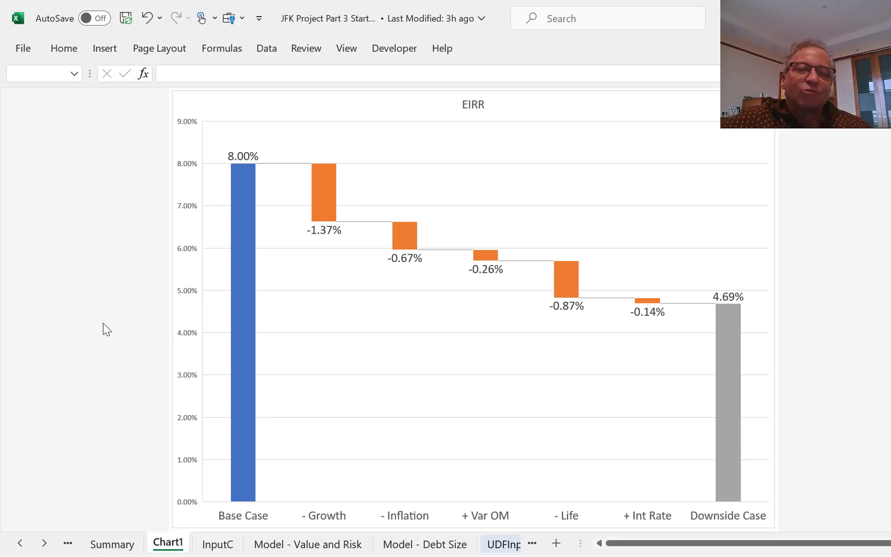
Set the Debt Size Scenario on the Summary sheet to 1, Base Case.
{"action": "key", "text": "ctrl+Page_Up"}
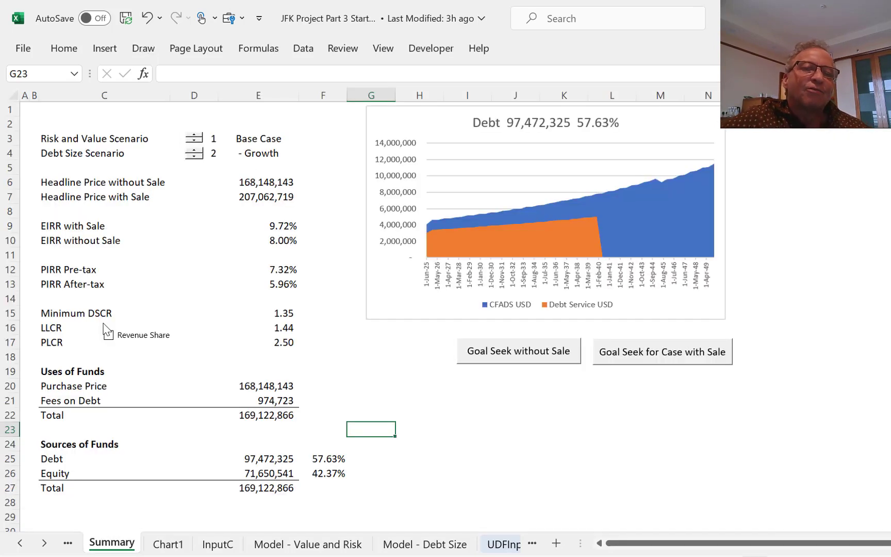
{"action": "left_click", "coordinate": [228, 182]}
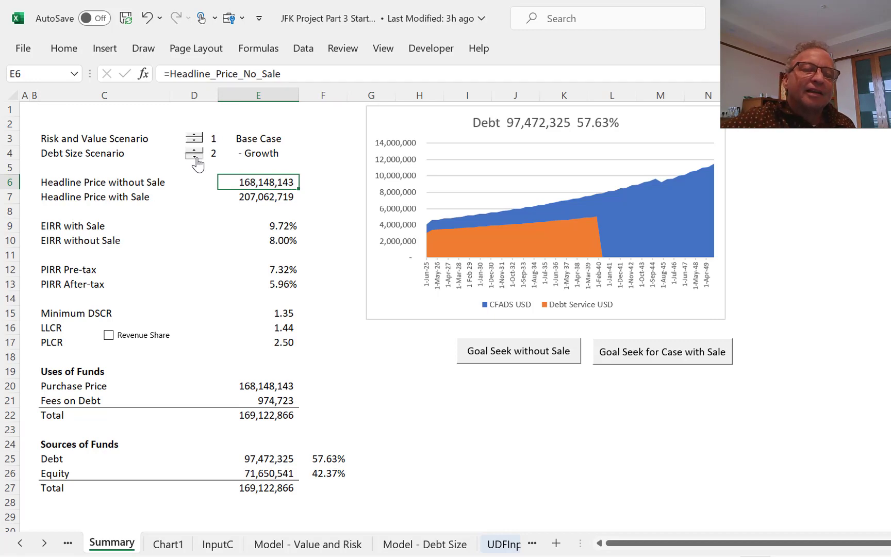
{"action": "left_click", "coordinate": [197, 159]}
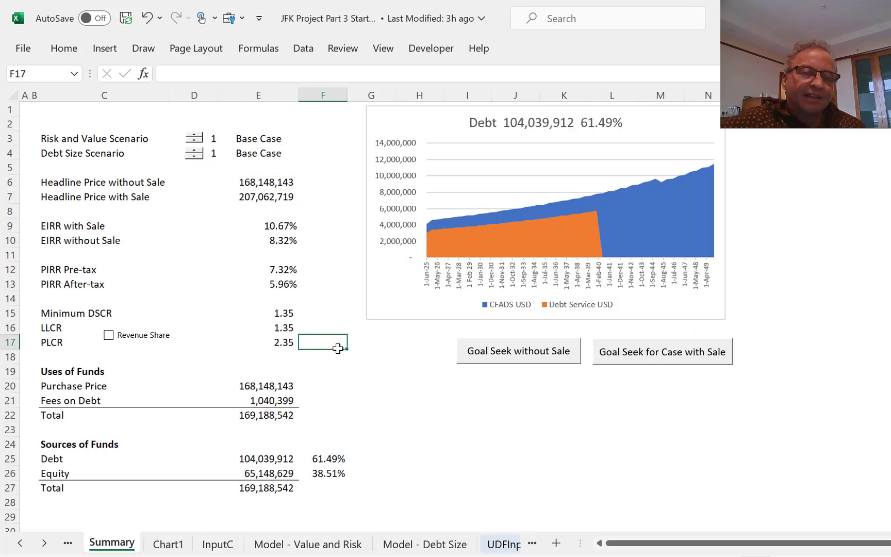
Try to link the waterfall chart's title to the Debt Size Scenario cells C4:E4 on the Summary sheet.
{"action": "key", "text": "ctrl+Page_Down"}
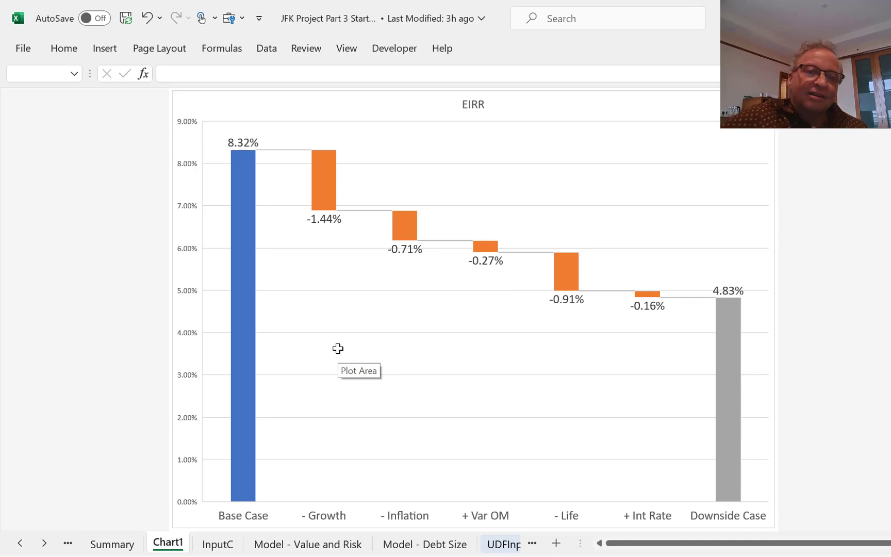
{"action": "key", "text": "ctrl+Page_Up"}
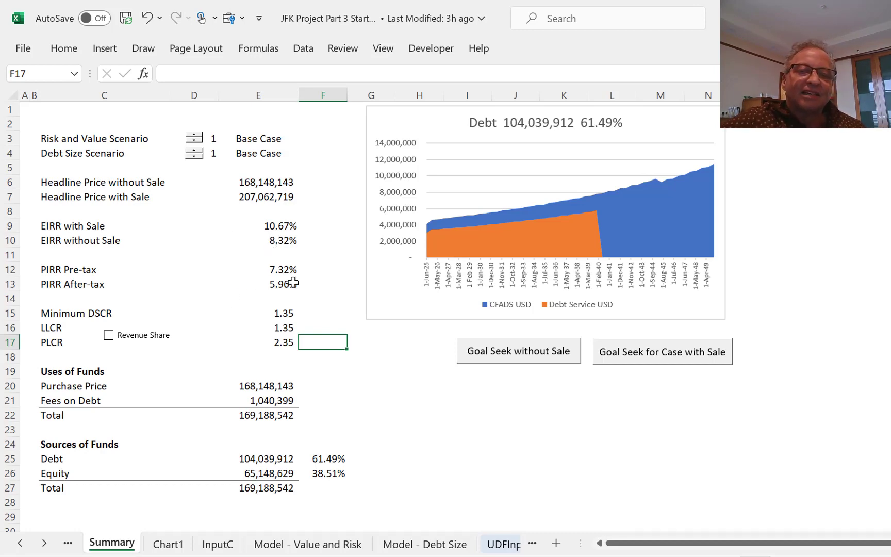
{"action": "key", "text": "ctrl+Page_Down"}
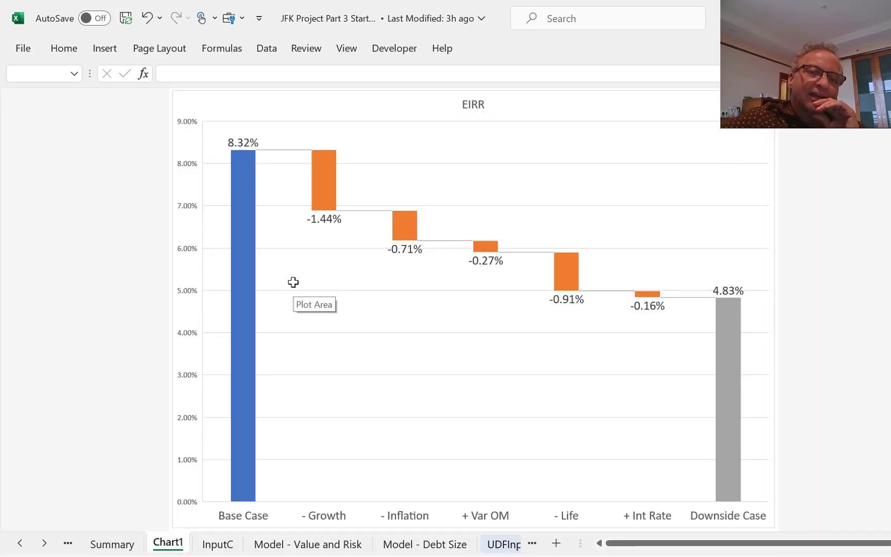
{"action": "left_click", "coordinate": [477, 108]}
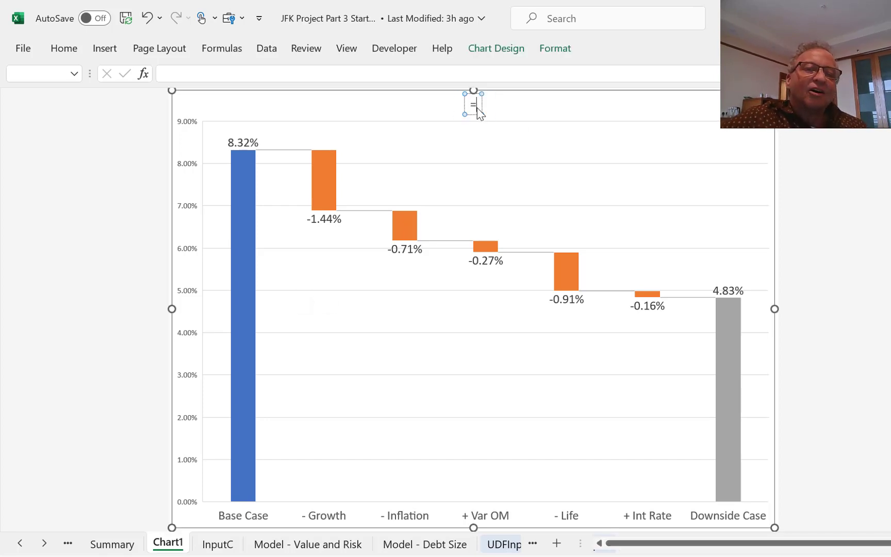
{"action": "key", "text": "ctrl+Page_Up"}
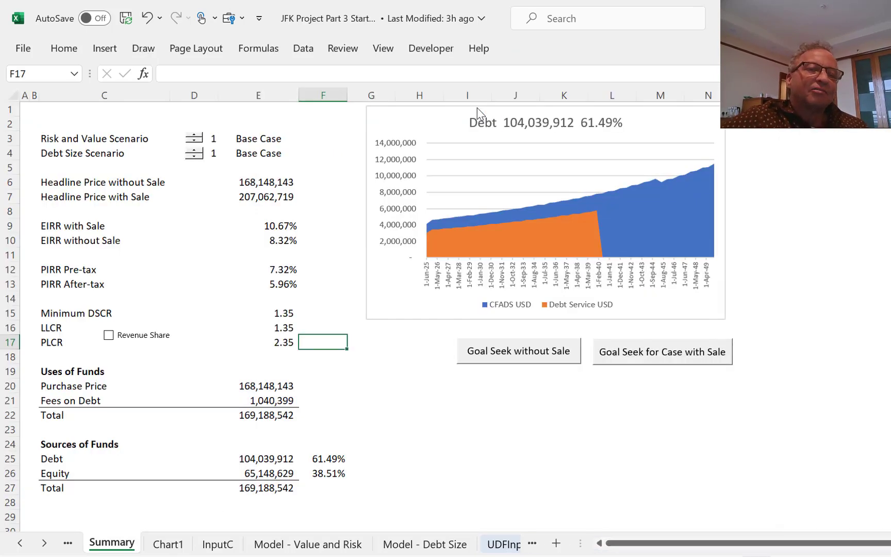
{"action": "left_click", "coordinate": [68, 155]}
{"action": "left_click_drag", "start_coordinate": [68, 155], "coordinate": [270, 154]}
{"action": "key", "text": "Tab"}
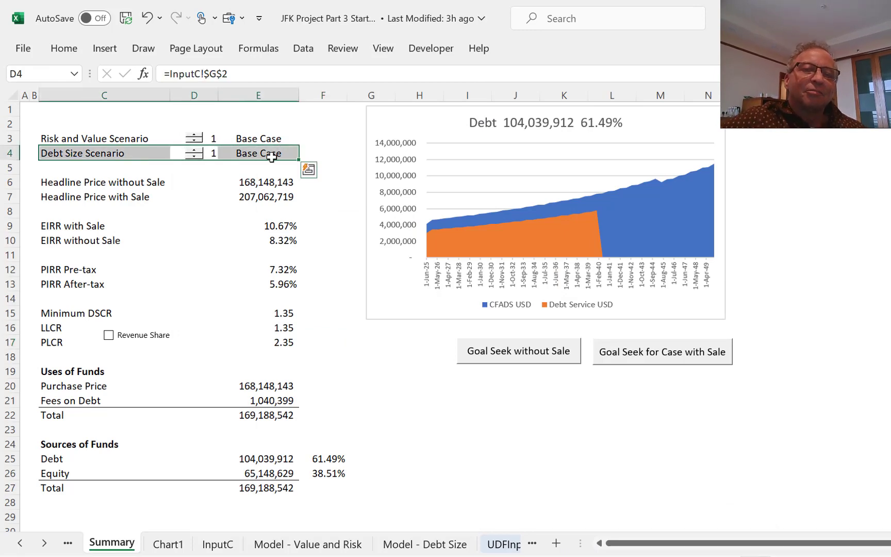
{"action": "key", "text": "Left"}
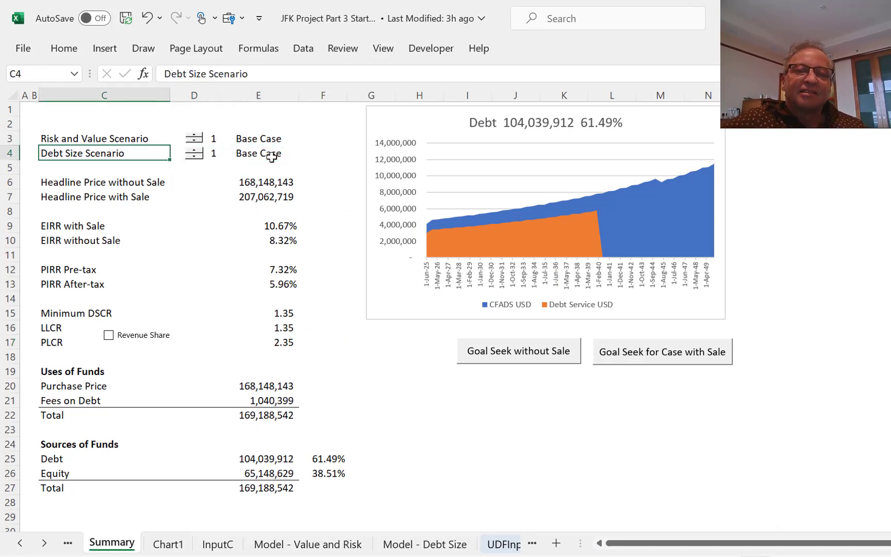
{"action": "key", "text": "ctrl+Page_Down"}
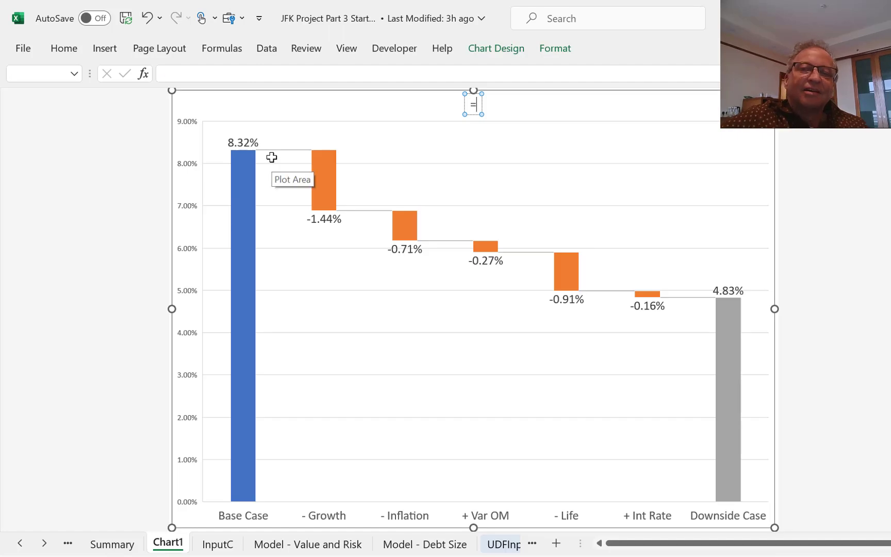
Try to replace the waterfall chart's title text with a cell-link formula starting with "=".
{"action": "left_click", "coordinate": [414, 178]}
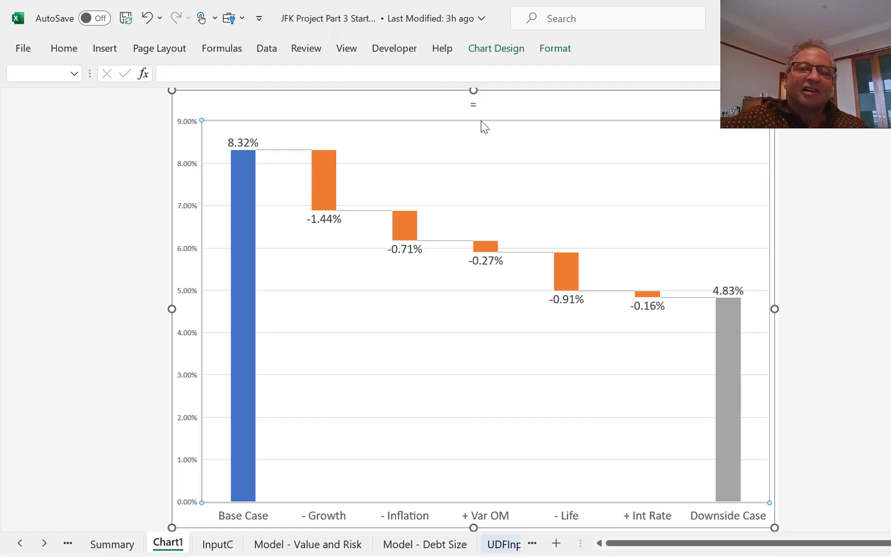
{"action": "left_click", "coordinate": [474, 110]}
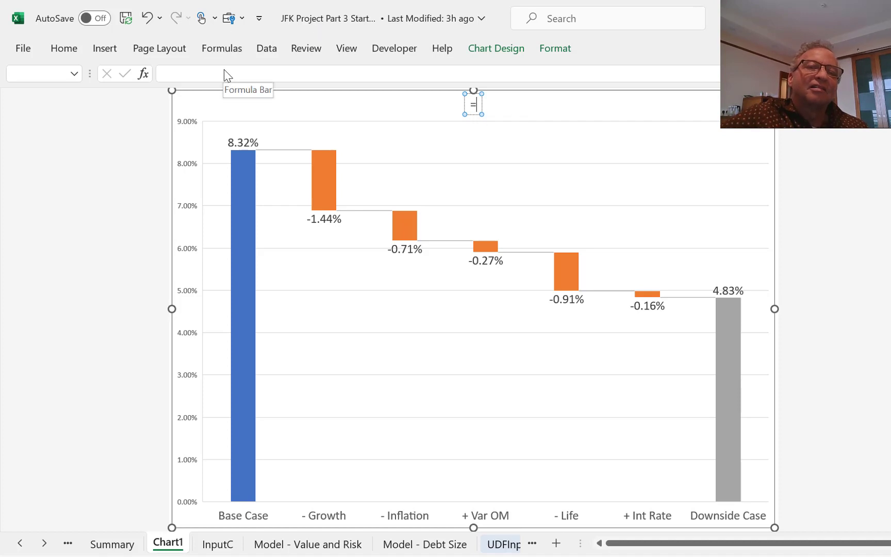
{"action": "left_click", "coordinate": [456, 154]}
{"action": "left_click", "coordinate": [476, 103]}
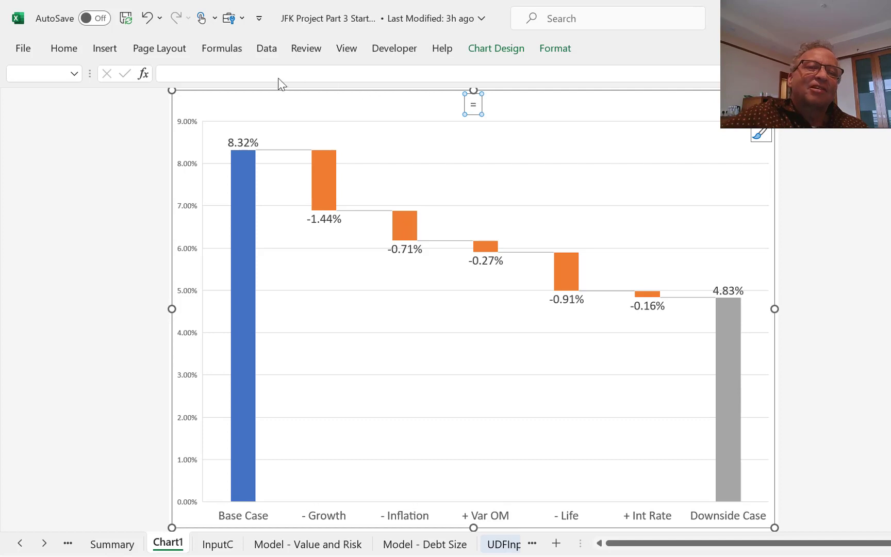
{"action": "left_click", "coordinate": [319, 139]}
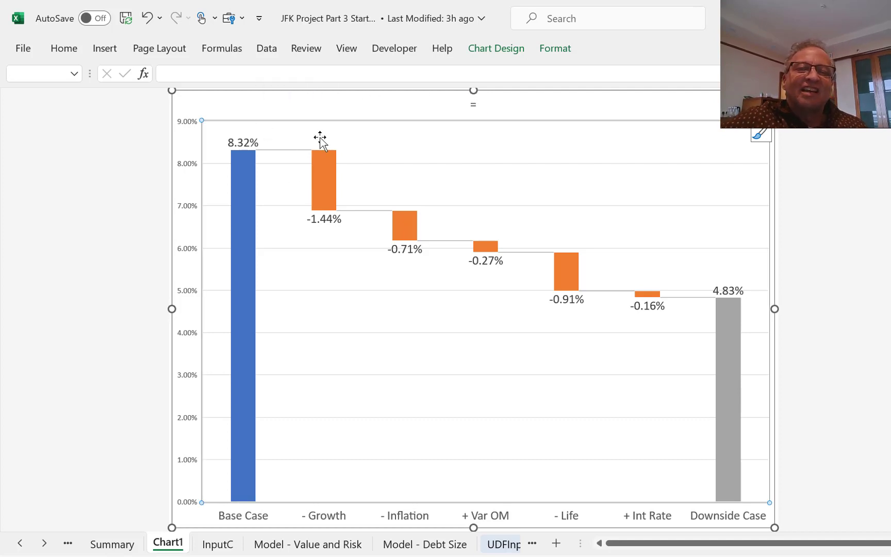
{"action": "left_click", "coordinate": [476, 104]}
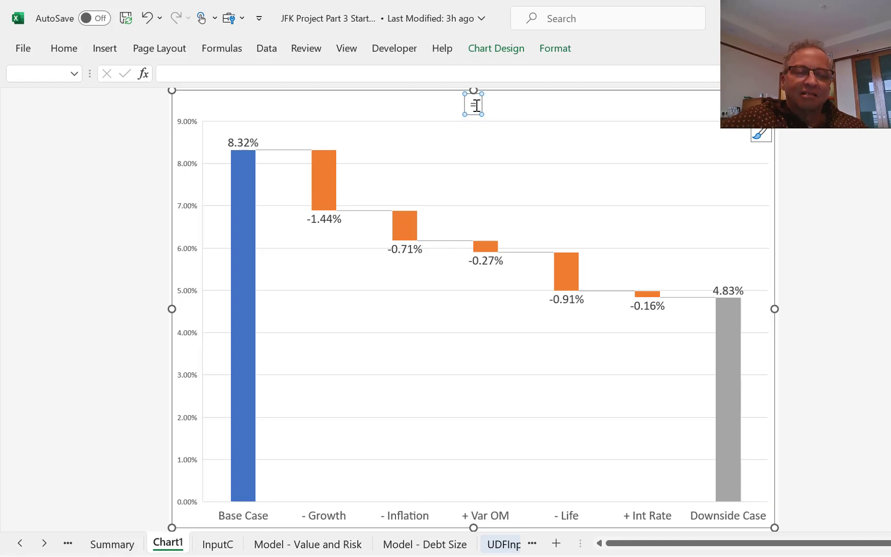
{"action": "key", "text": "BackSpace"}
{"action": "type", "text": "shit"}
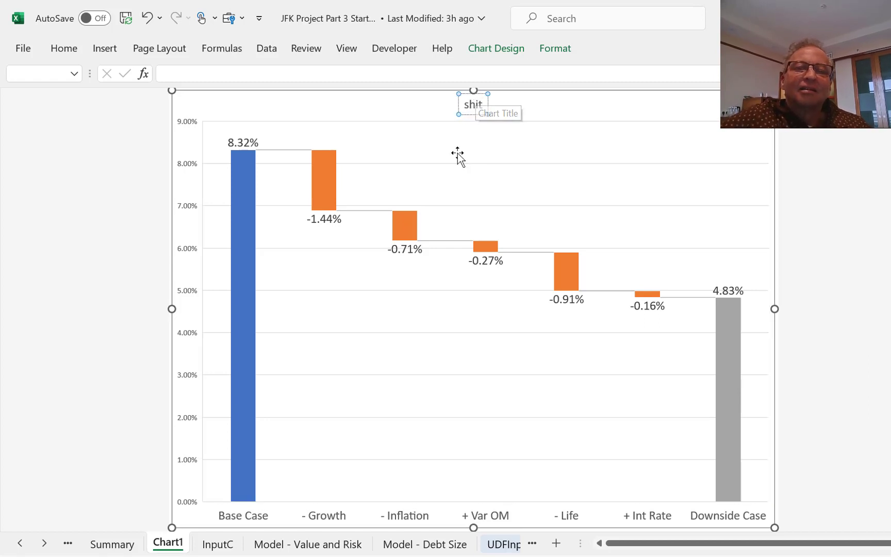
{"action": "key", "text": "BackSpace"}
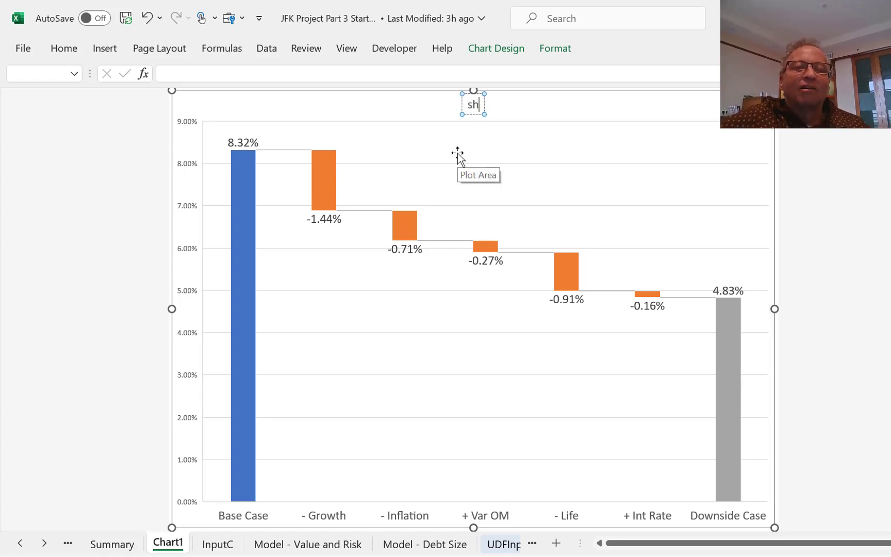
{"action": "key", "text": "BackSpace"}
{"action": "left_click", "coordinate": [519, 161]}
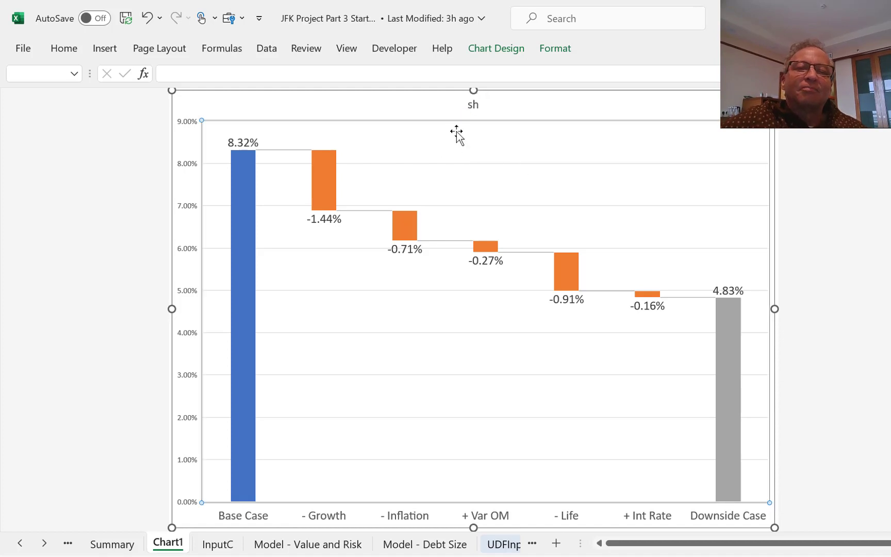
{"action": "left_click", "coordinate": [471, 106]}
{"action": "type", "text": "="}
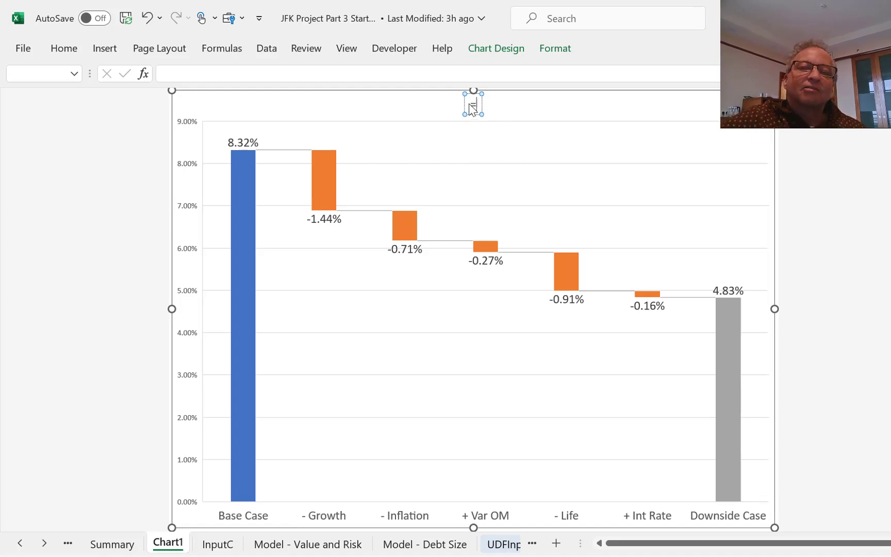
{"action": "key", "text": "Escape"}
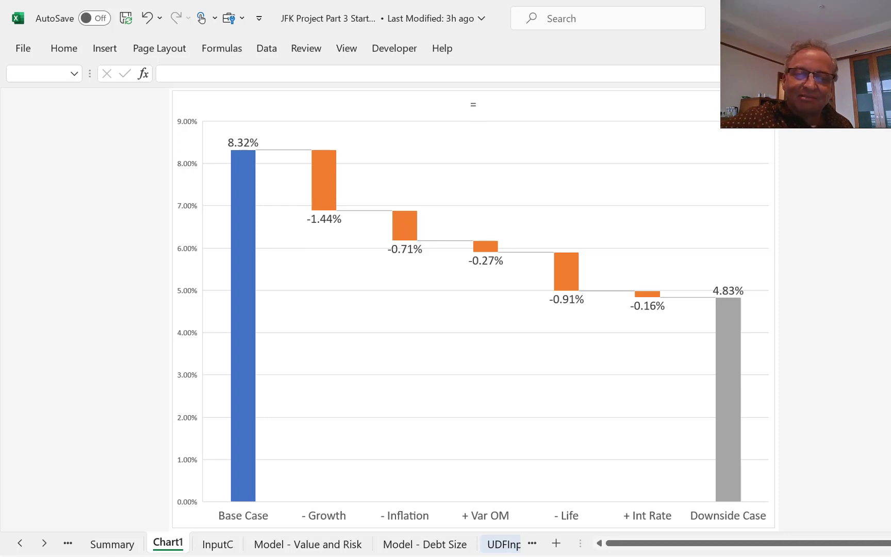
Link the clustered column chart's title to the Debt Size Scenario cells C4:E4 on the Summary sheet.
{"action": "key", "text": "alt+Tab"}
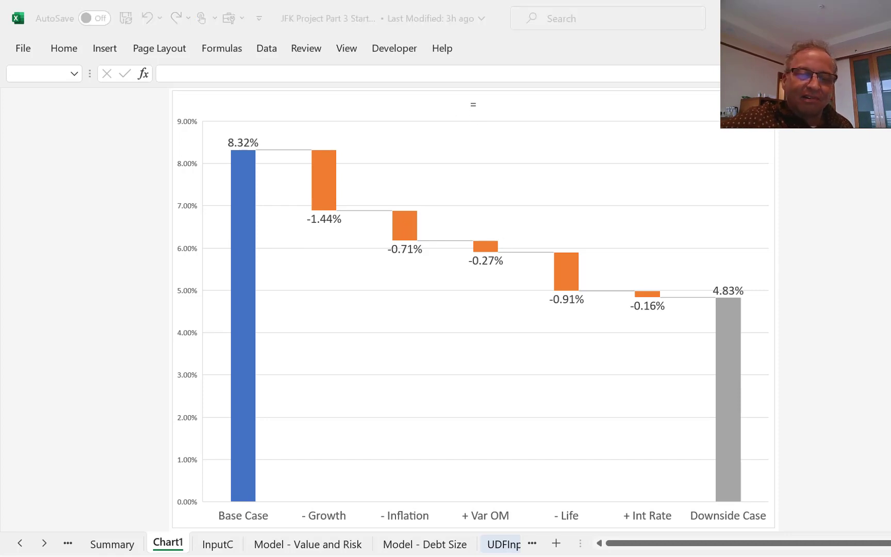
{"action": "key", "text": "alt+Tab"}
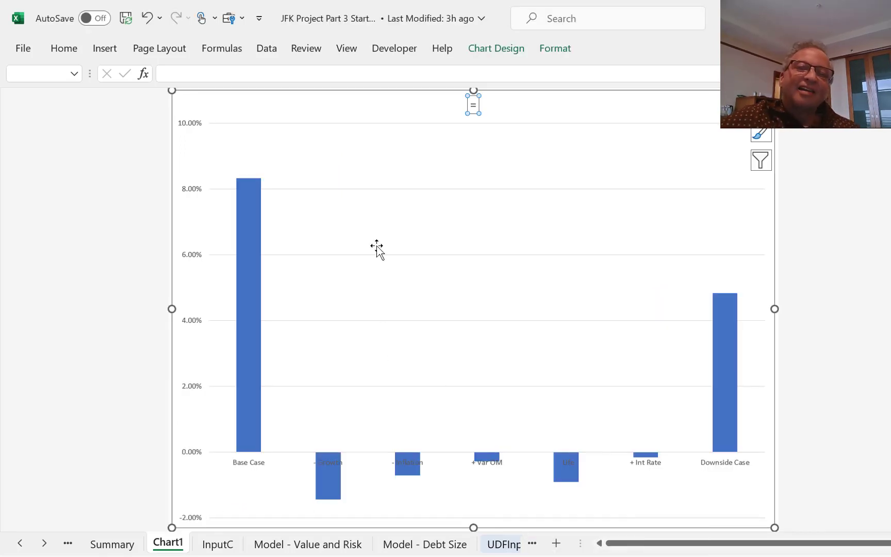
{"action": "left_click", "coordinate": [378, 245]}
{"action": "left_click", "coordinate": [477, 108]}
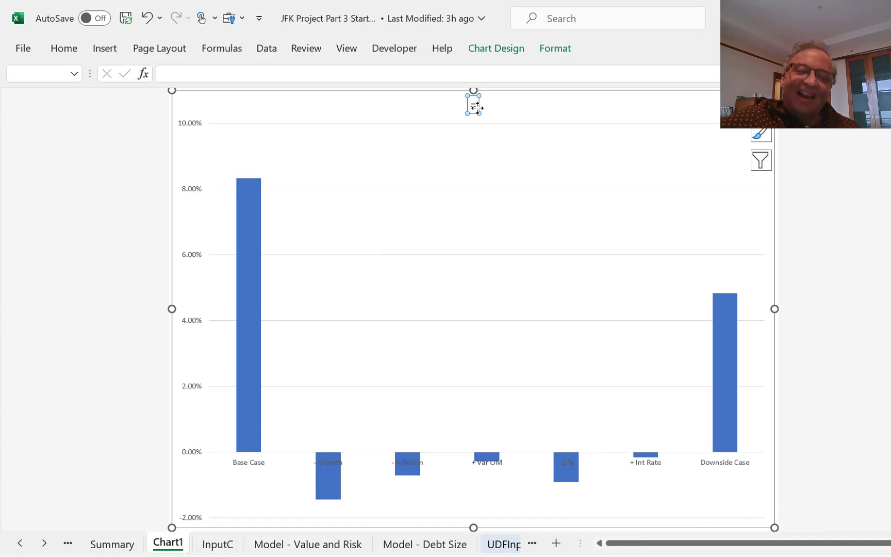
{"action": "type", "text": "="}
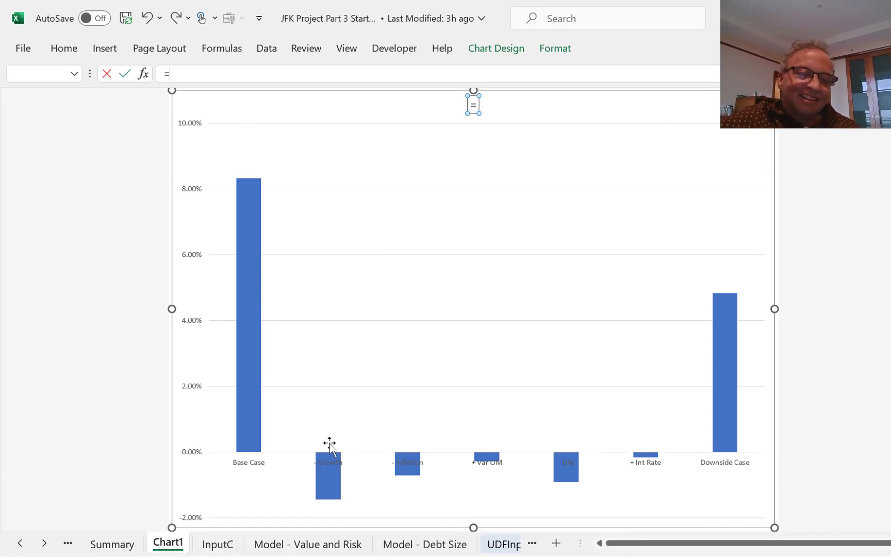
{"action": "left_click", "coordinate": [121, 546]}
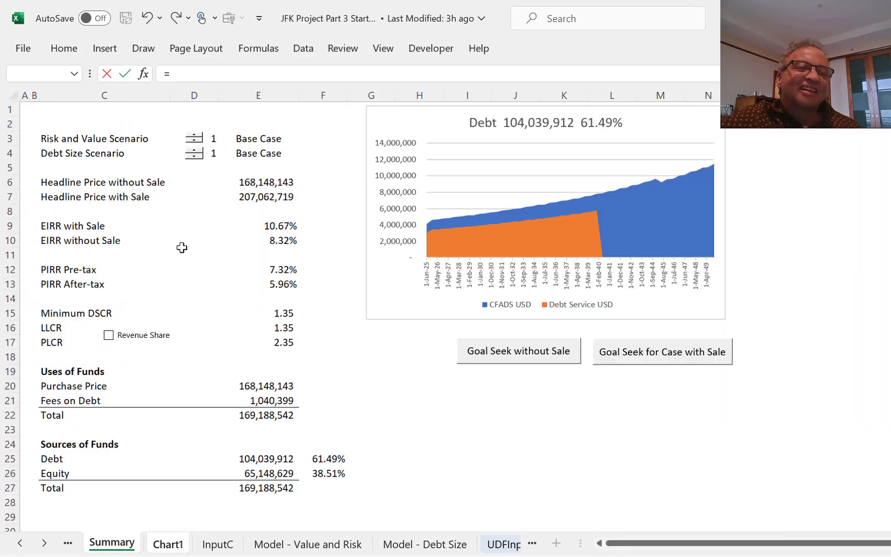
{"action": "left_click", "coordinate": [52, 154]}
{"action": "left_click_drag", "start_coordinate": [119, 153], "coordinate": [252, 153]}
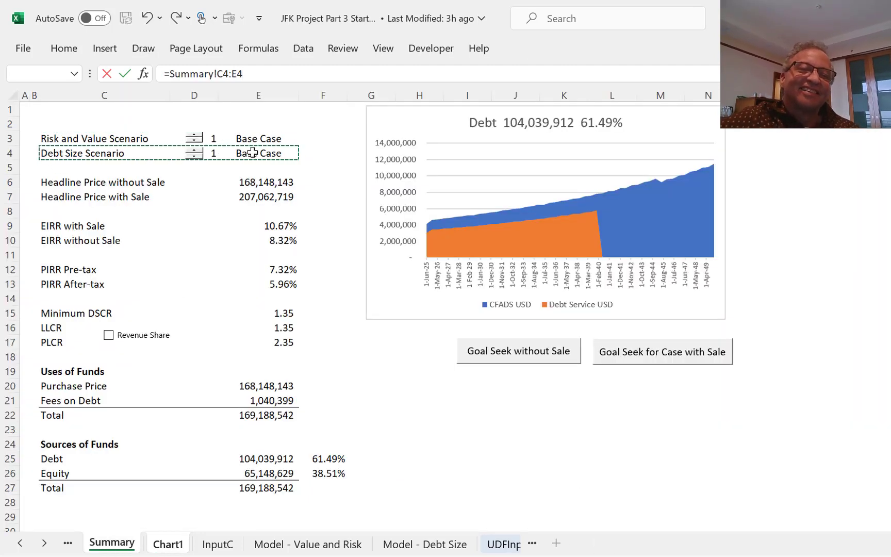
{"action": "key", "text": "Return"}
Change the EIRR chart's type from clustered column to Waterfall.
{"action": "left_click", "coordinate": [434, 203]}
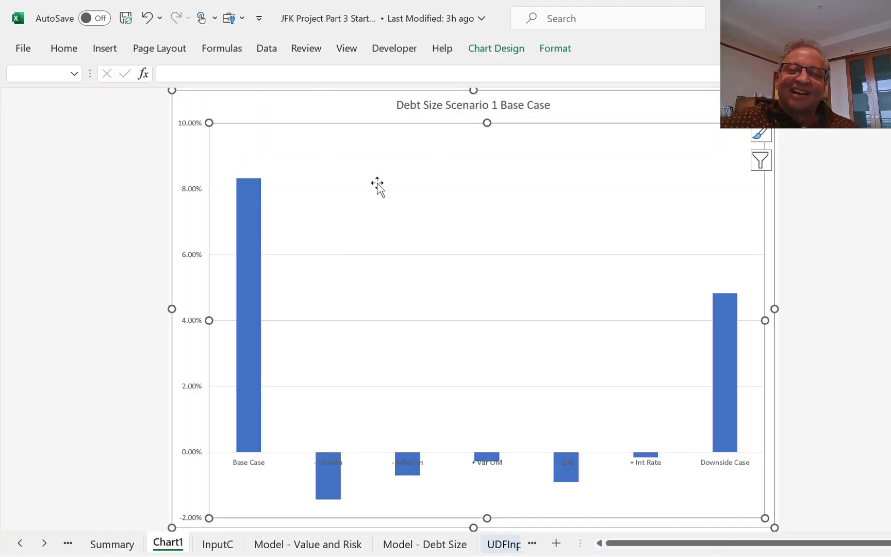
{"action": "left_click", "coordinate": [229, 101]}
{"action": "left_click", "coordinate": [504, 48]}
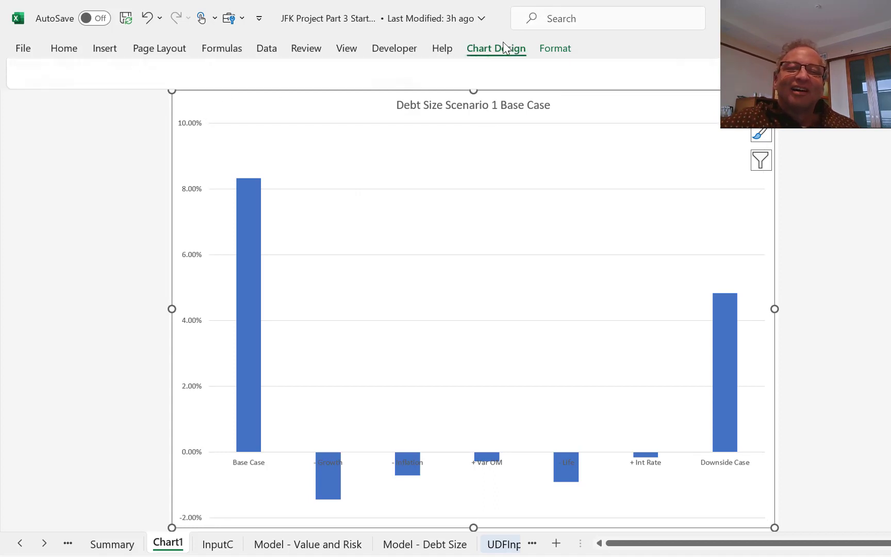
{"action": "left_click", "coordinate": [827, 90]}
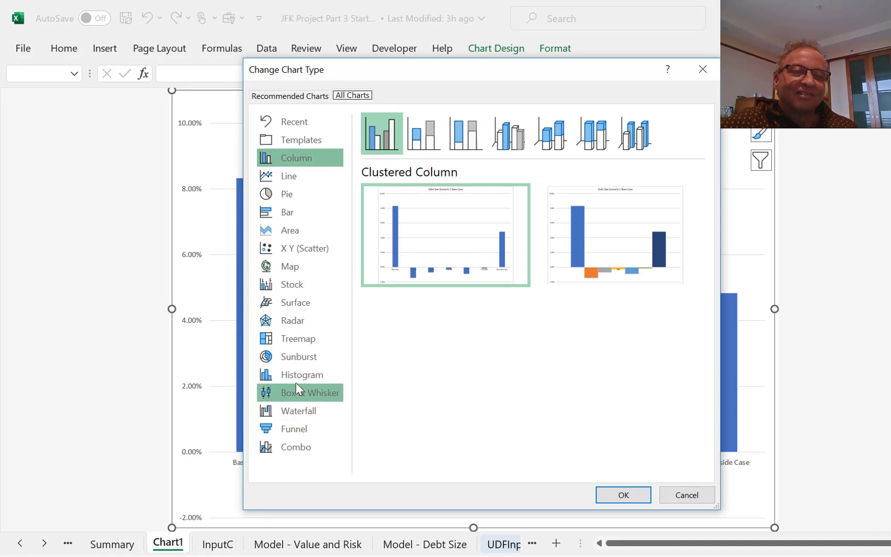
{"action": "left_click", "coordinate": [294, 414]}
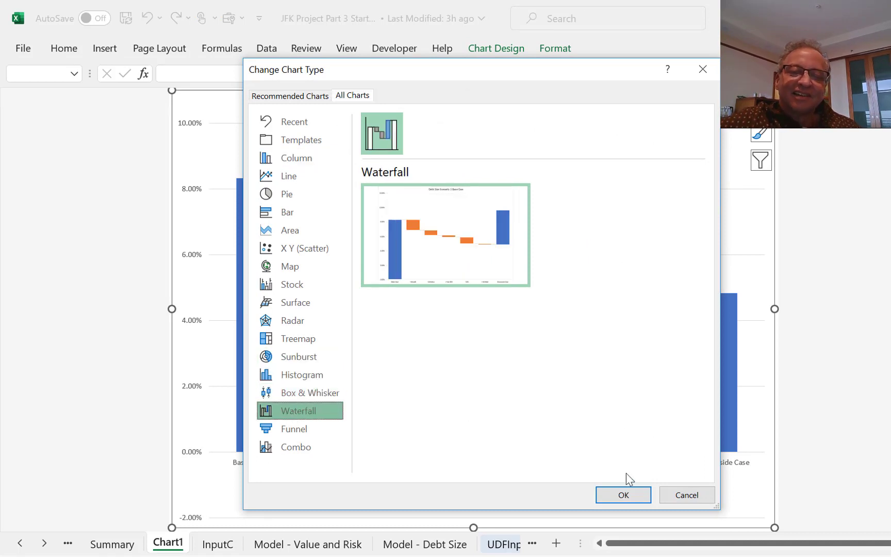
{"action": "left_click", "coordinate": [641, 494]}
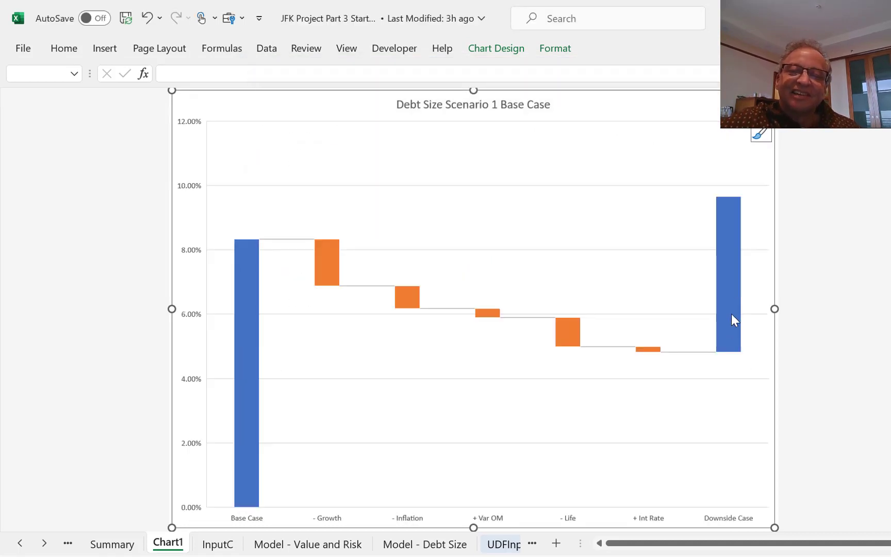
Set the Downside Case column of the retitled waterfall chart as a total.
{"action": "left_click", "coordinate": [732, 314]}
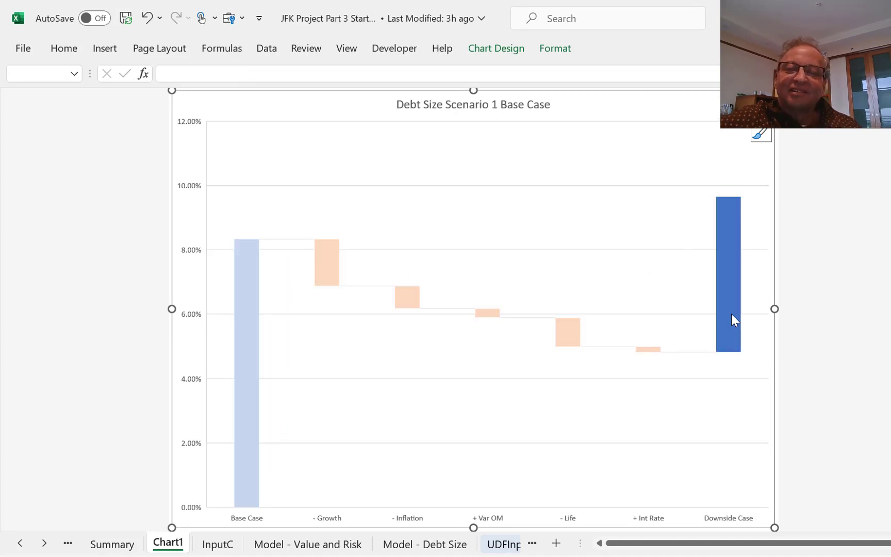
{"action": "right_click", "coordinate": [734, 319]}
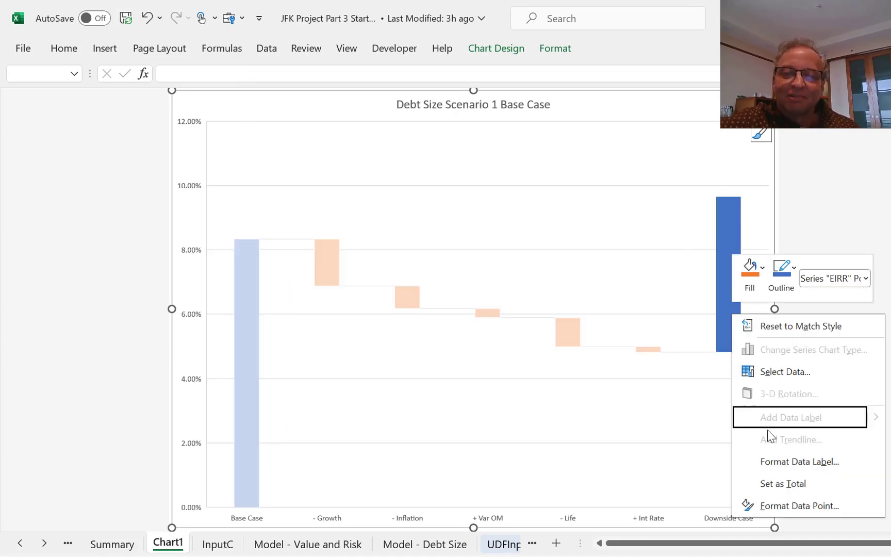
{"action": "left_click", "coordinate": [779, 483]}
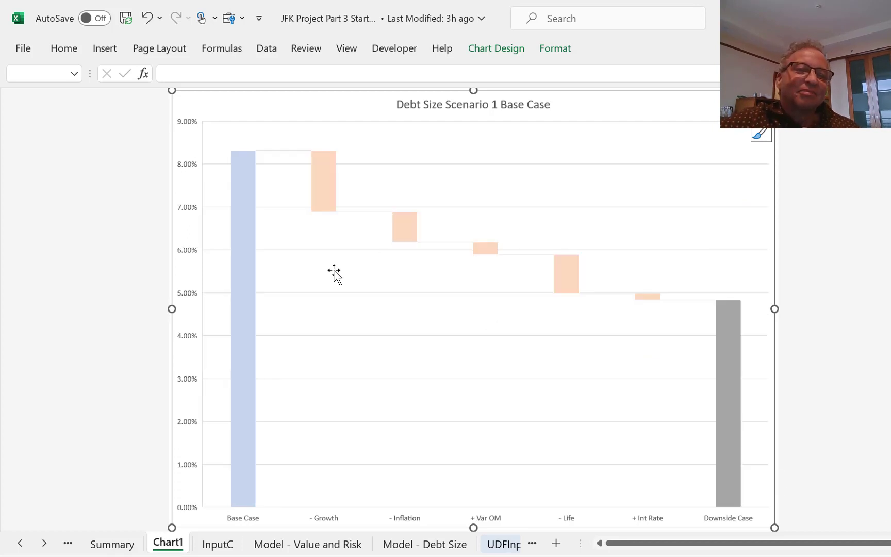
Add data labels to the EIRR series of the waterfall chart.
{"action": "left_click", "coordinate": [260, 211]}
{"action": "right_click", "coordinate": [240, 186]}
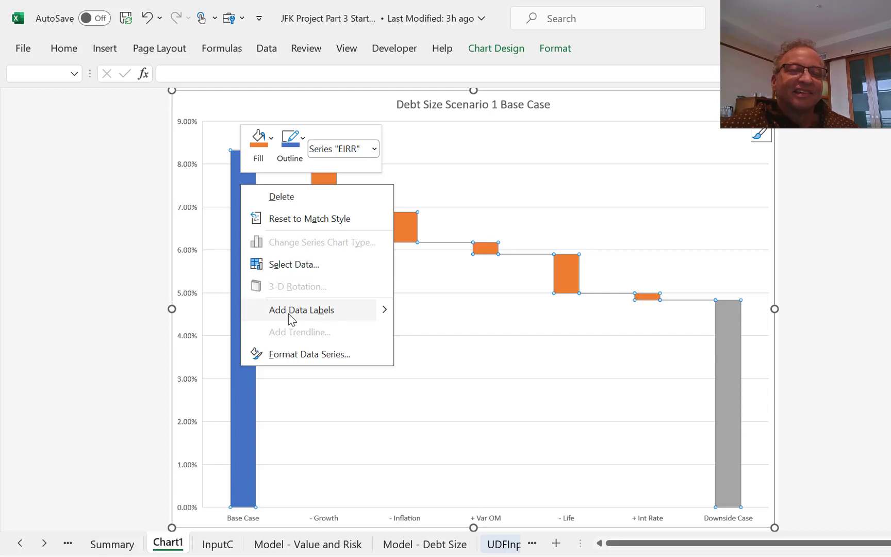
{"action": "left_click", "coordinate": [289, 313]}
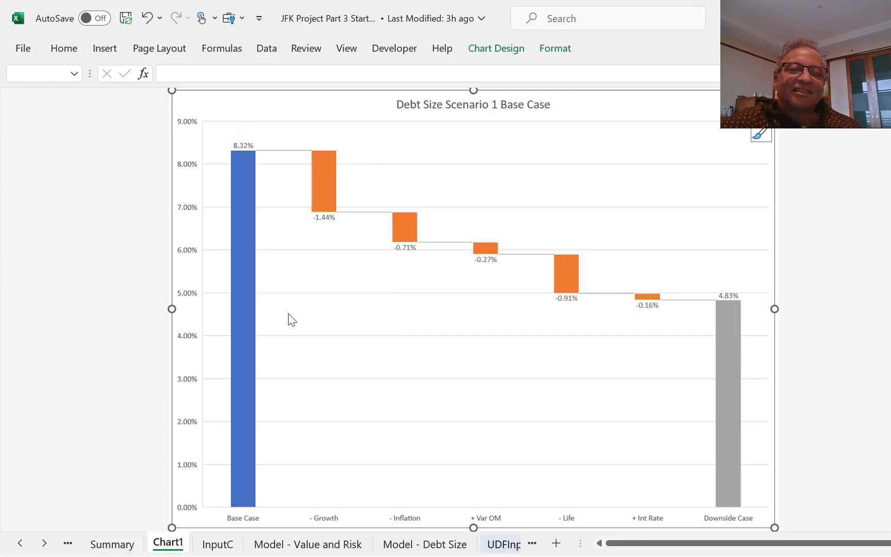
Set the font size of all the waterfall chart's data labels to 16.
{"action": "left_click", "coordinate": [241, 148]}
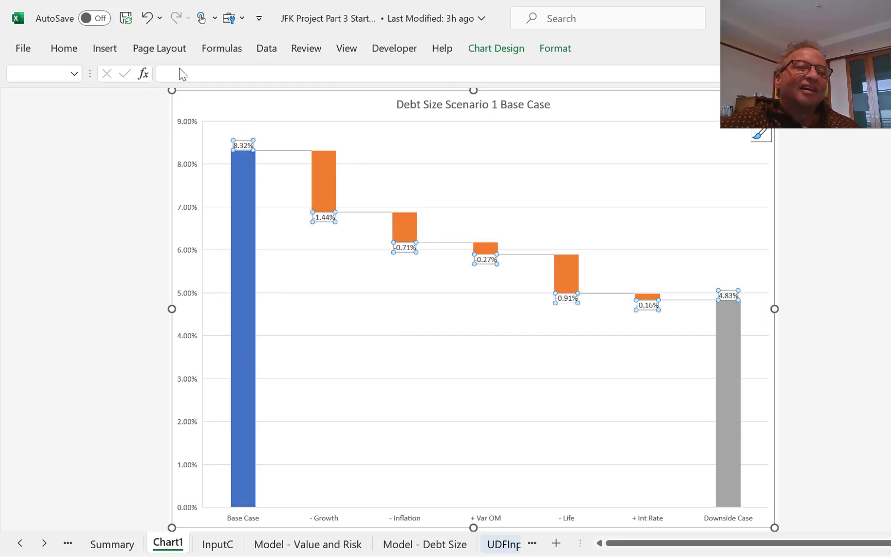
{"action": "left_click", "coordinate": [65, 50]}
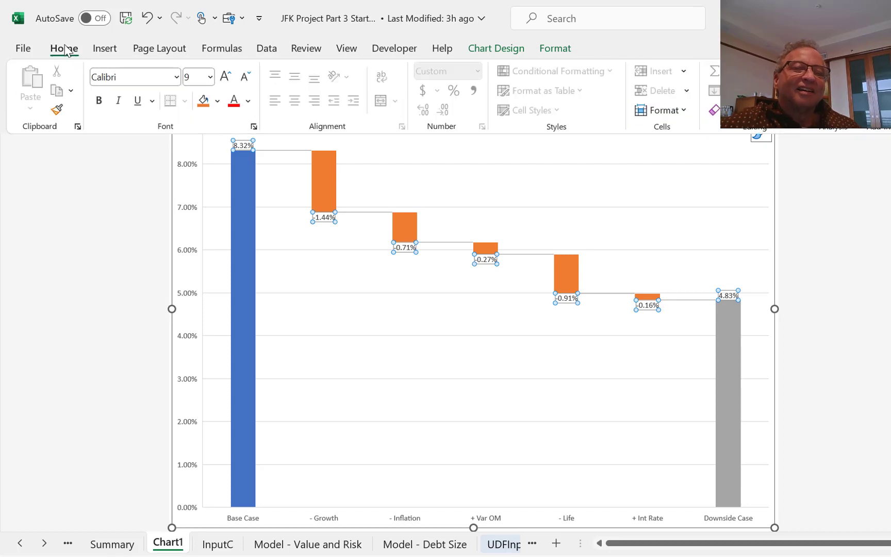
{"action": "left_click", "coordinate": [210, 78]}
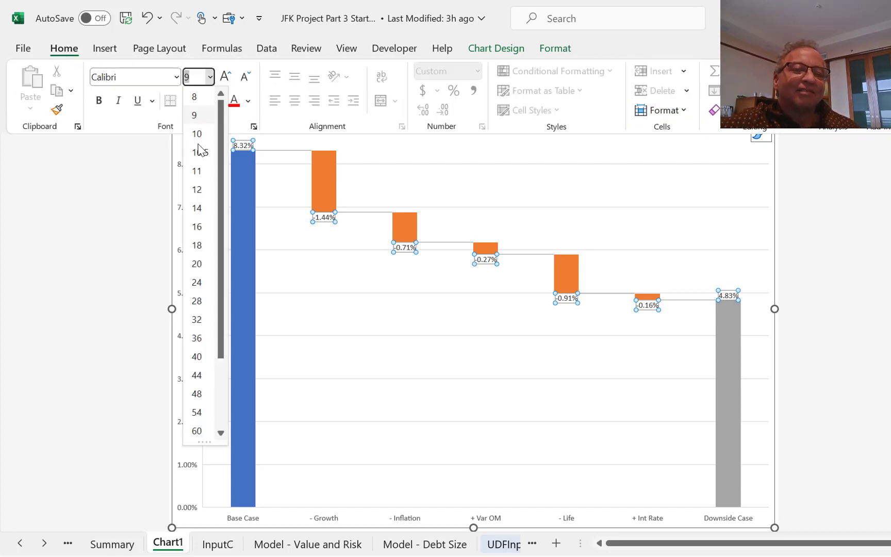
{"action": "left_click", "coordinate": [197, 227]}
{"action": "left_click", "coordinate": [143, 304]}
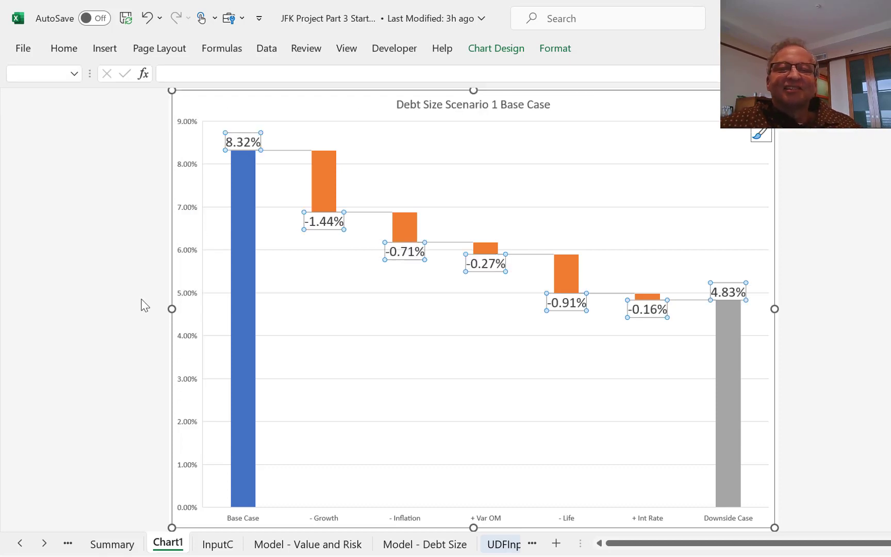
{"action": "left_click", "coordinate": [174, 319]}
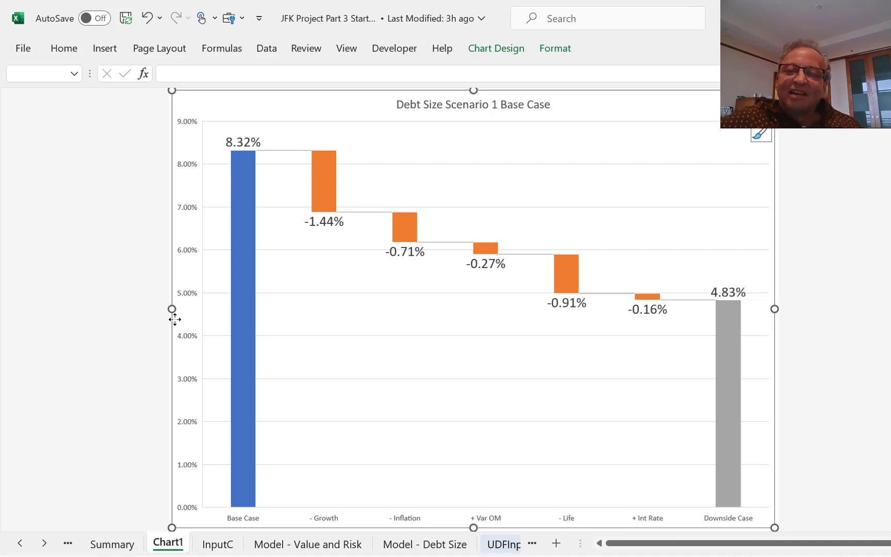
Switch the Debt Size Scenario on the Summary sheet away from the Base Case and review the waterfall on the Chart1 sheet.
{"action": "key", "text": "ctrl+Page_Up"}
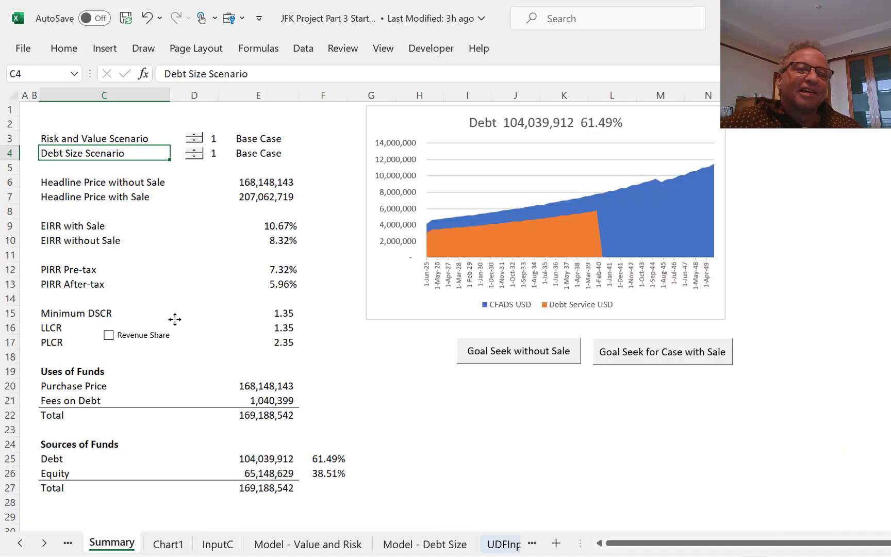
{"action": "left_click", "coordinate": [200, 153]}
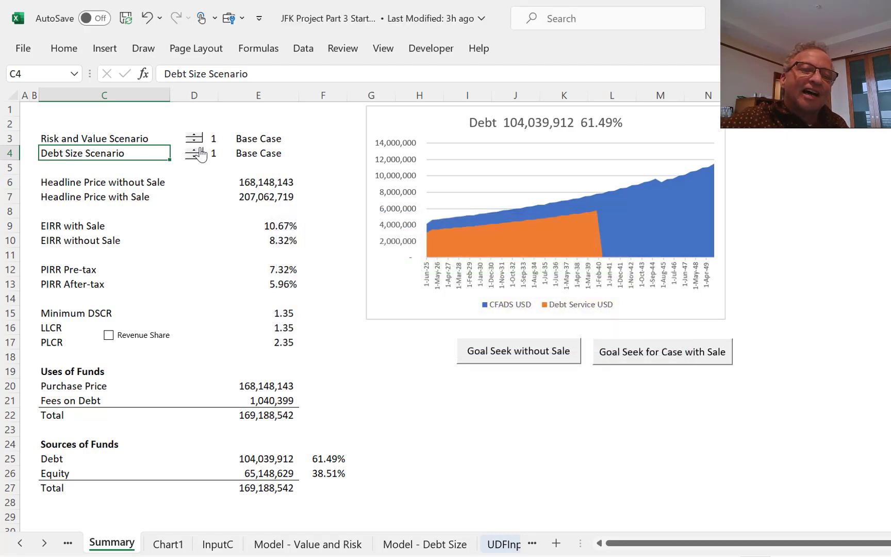
{"action": "left_click", "coordinate": [228, 250]}
{"action": "key", "text": "ctrl+Page_Down"}
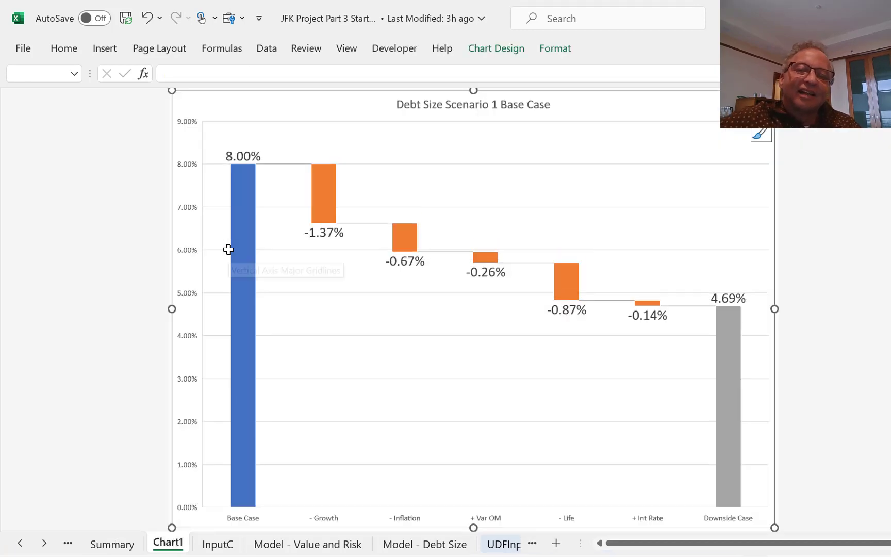